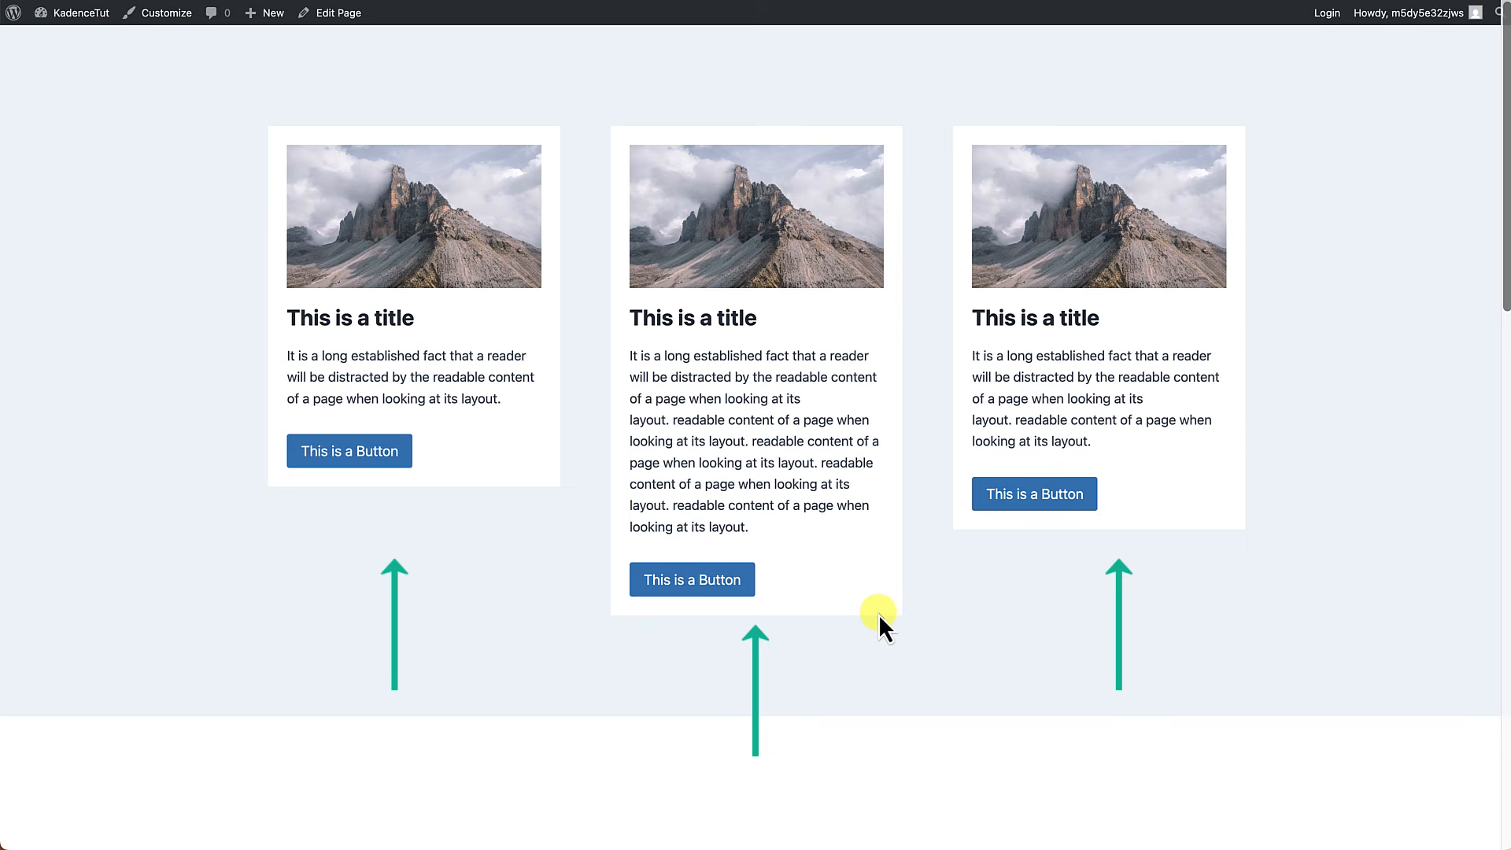
# Examine how the buttons and links line up across the image cards, link cards and pricing cards on the demo page.
pyautogui.scroll(-8, 878, 614)
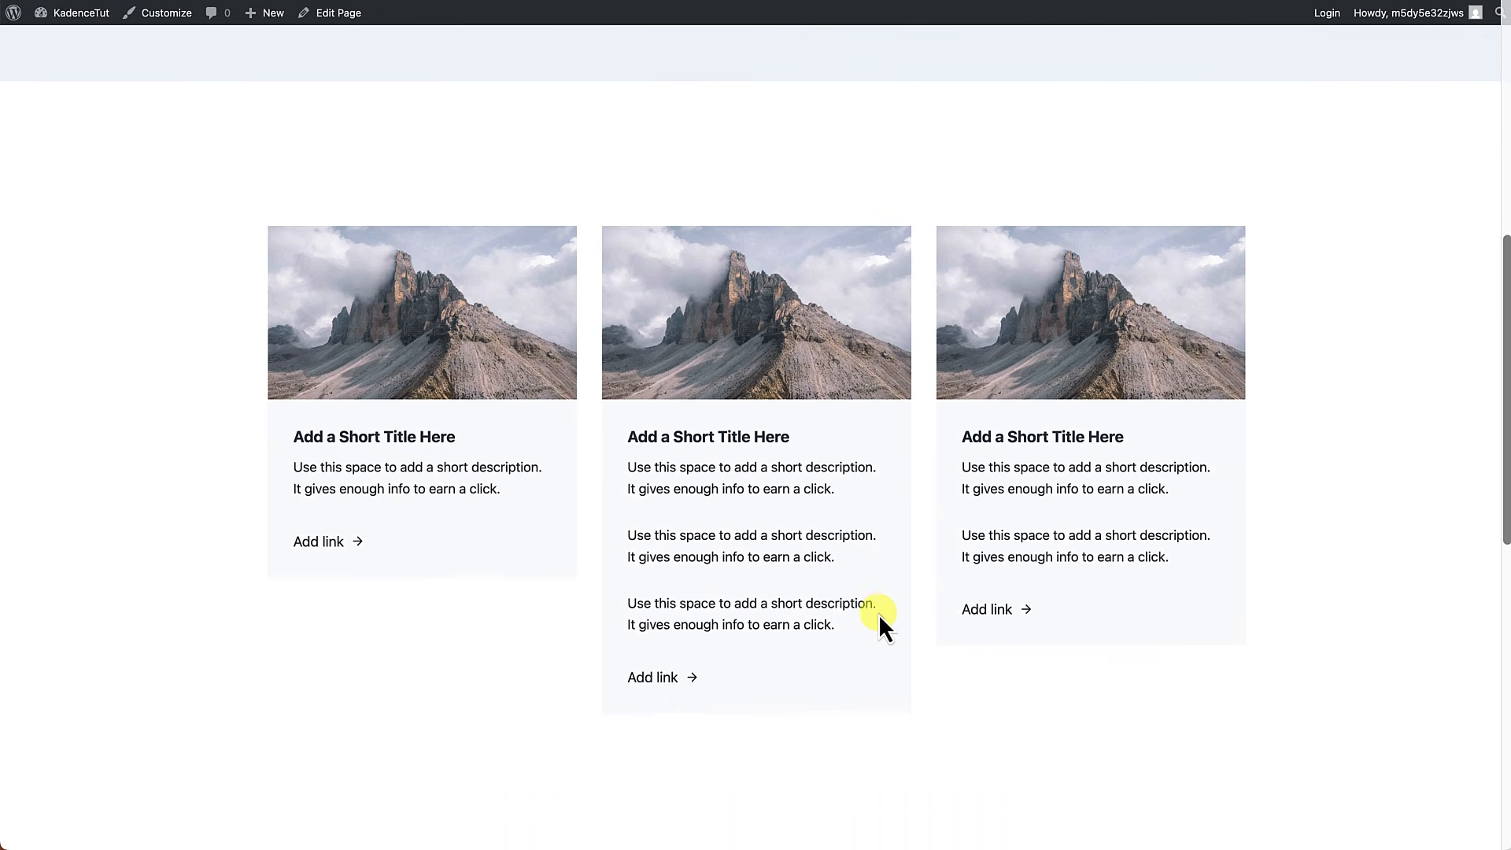
pyautogui.scroll(-2, 879, 614)
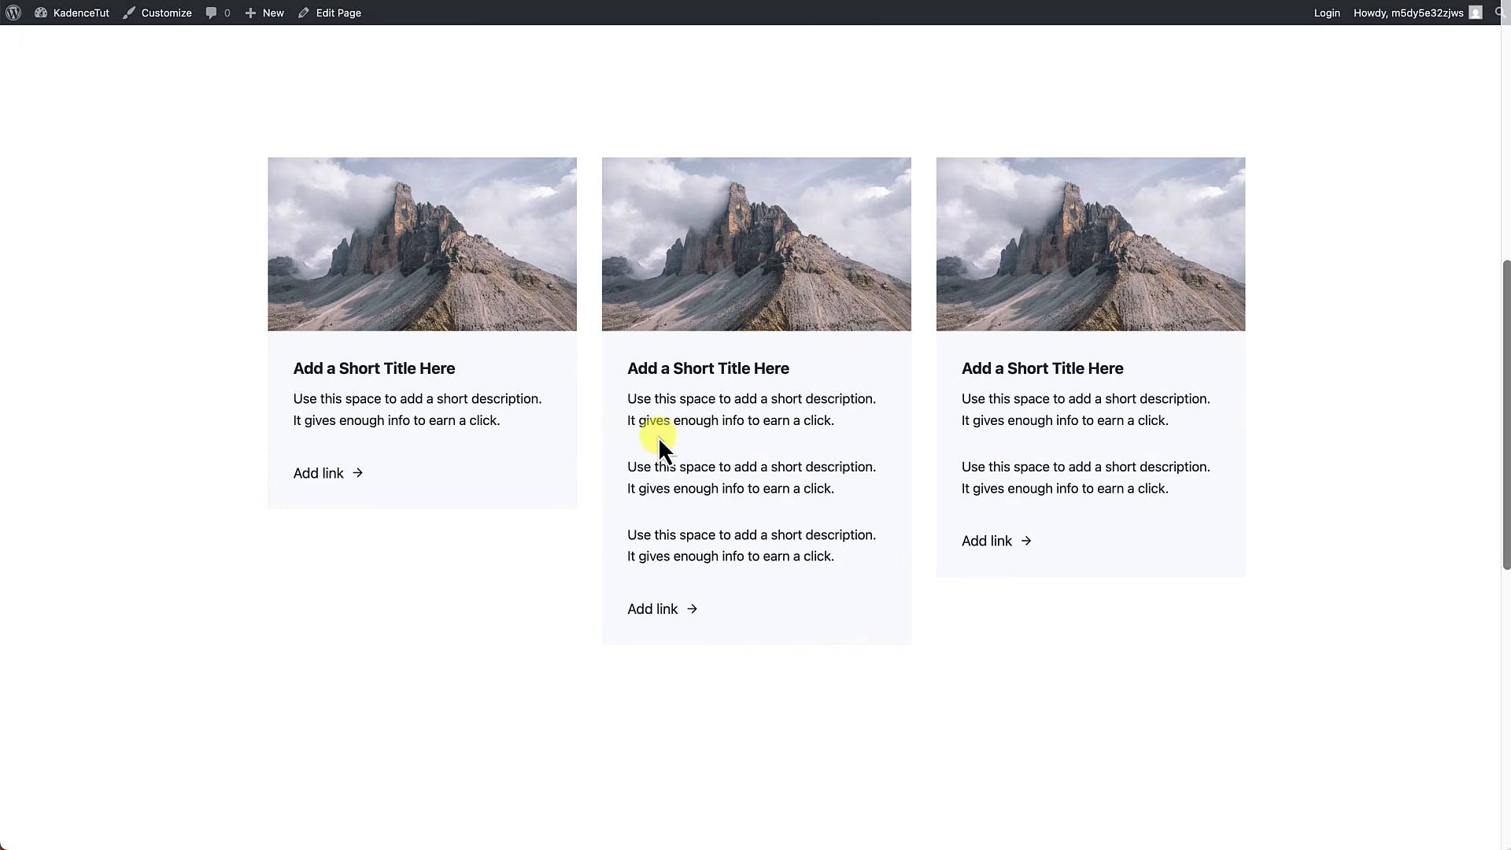
pyautogui.scroll(10, 658, 436)
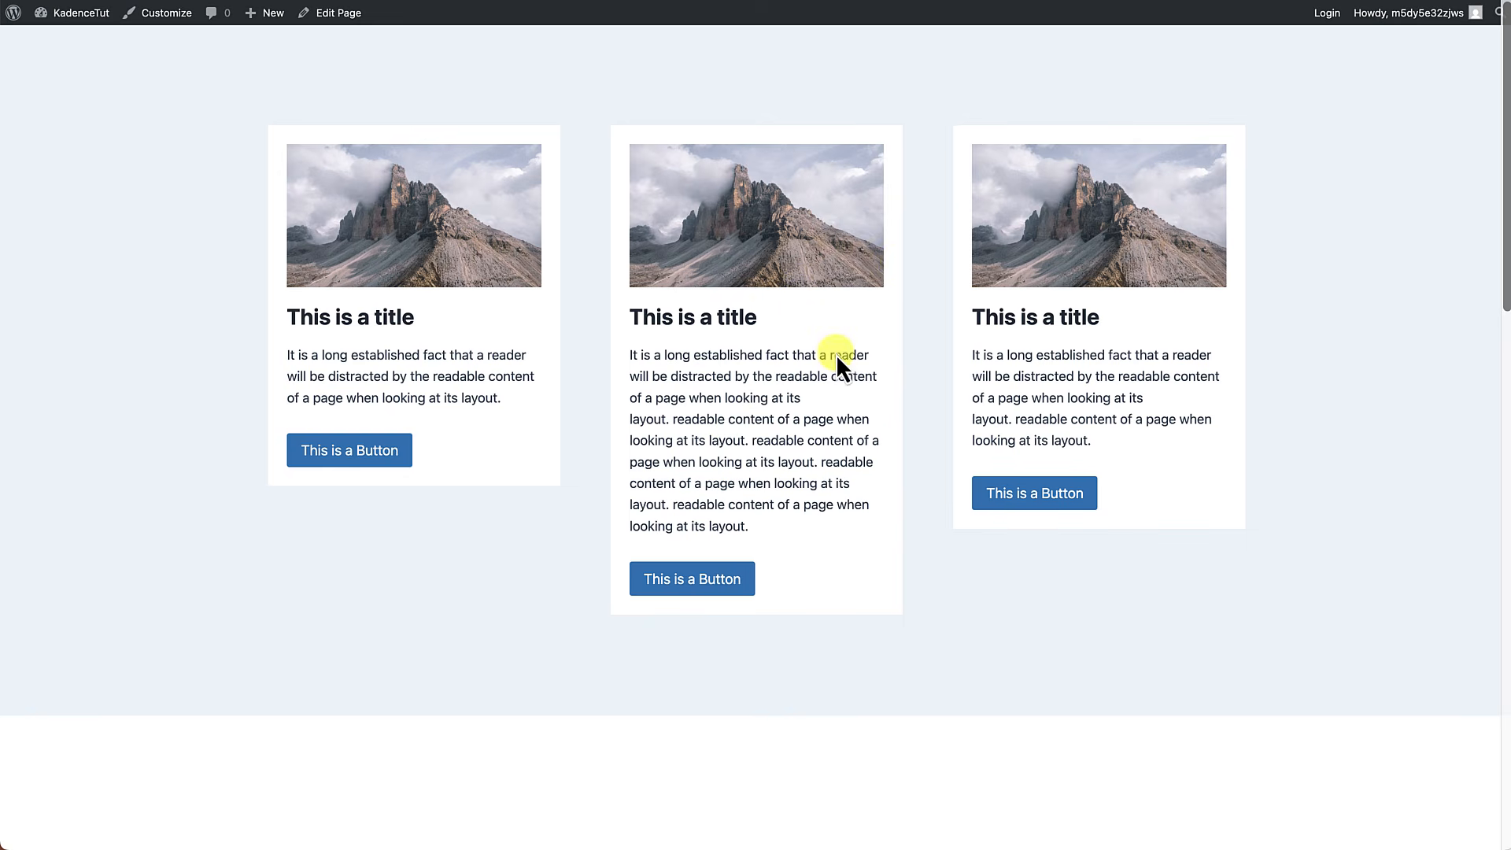
pyautogui.scroll(-8, 836, 354)
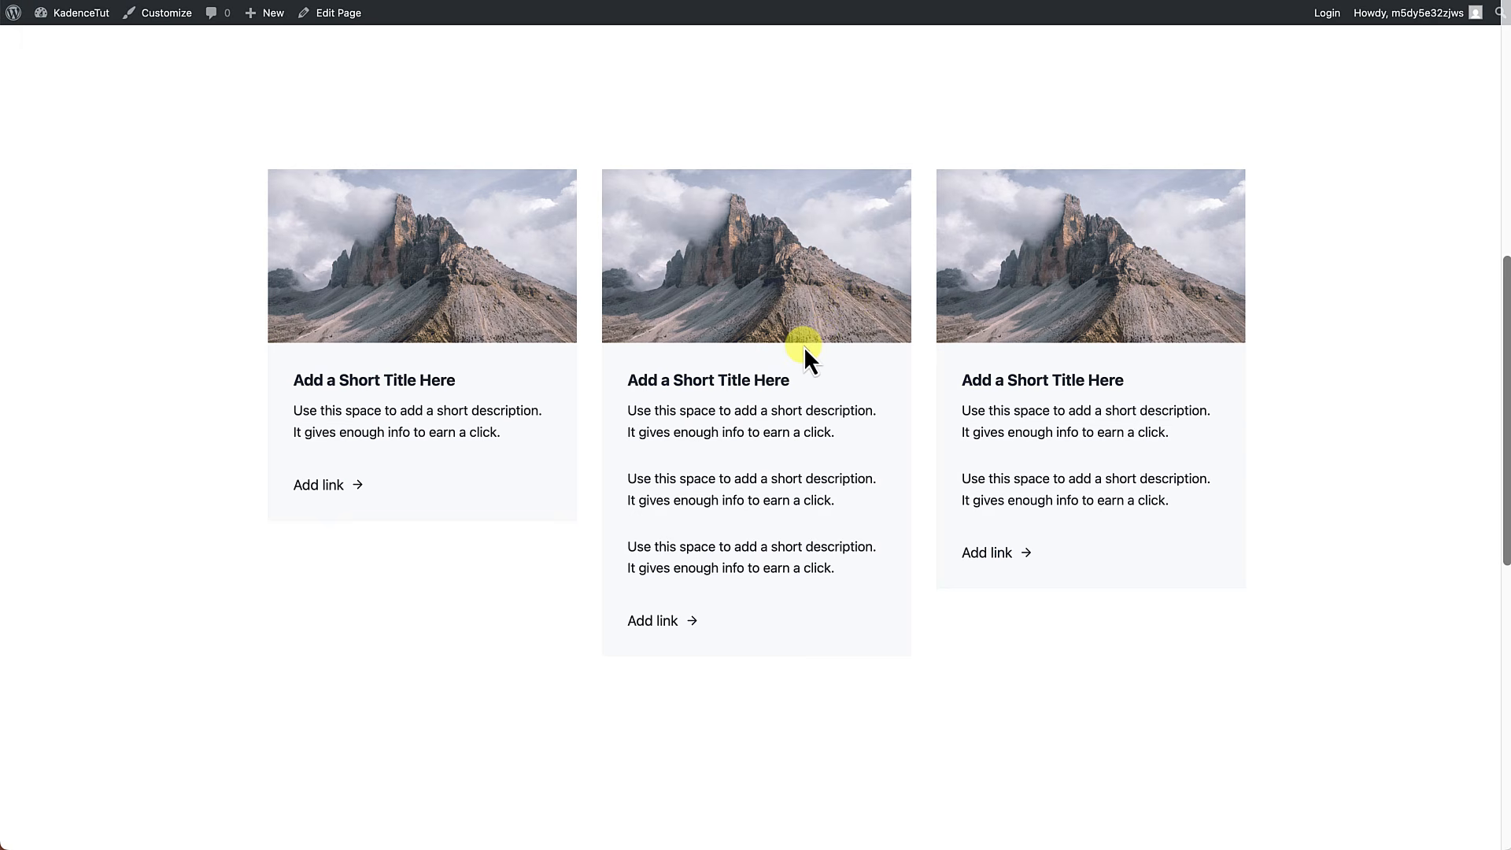
pyautogui.scroll(-5, 787, 394)
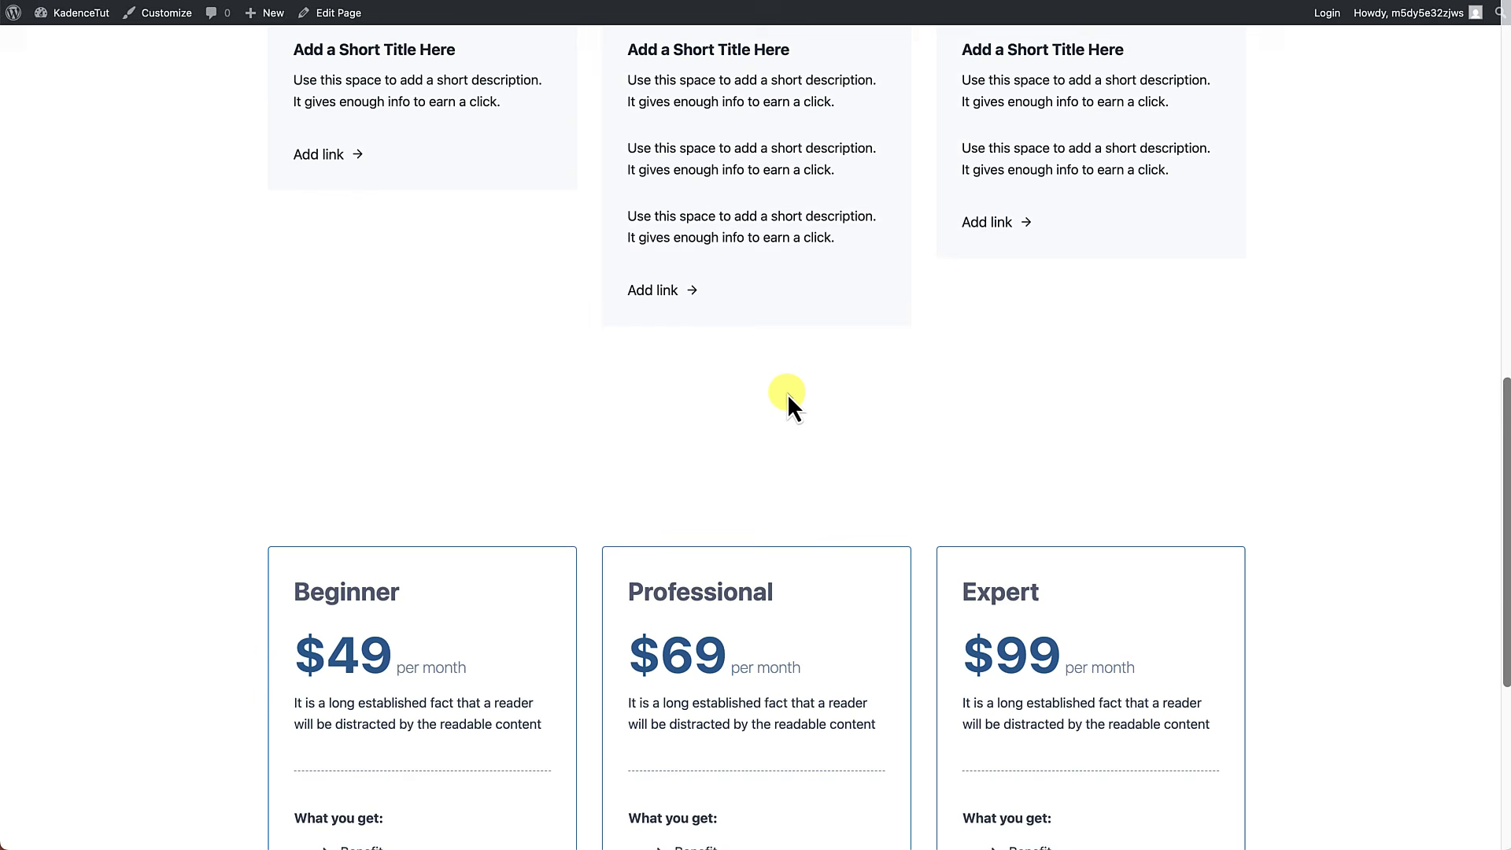
pyautogui.scroll(-5, 787, 394)
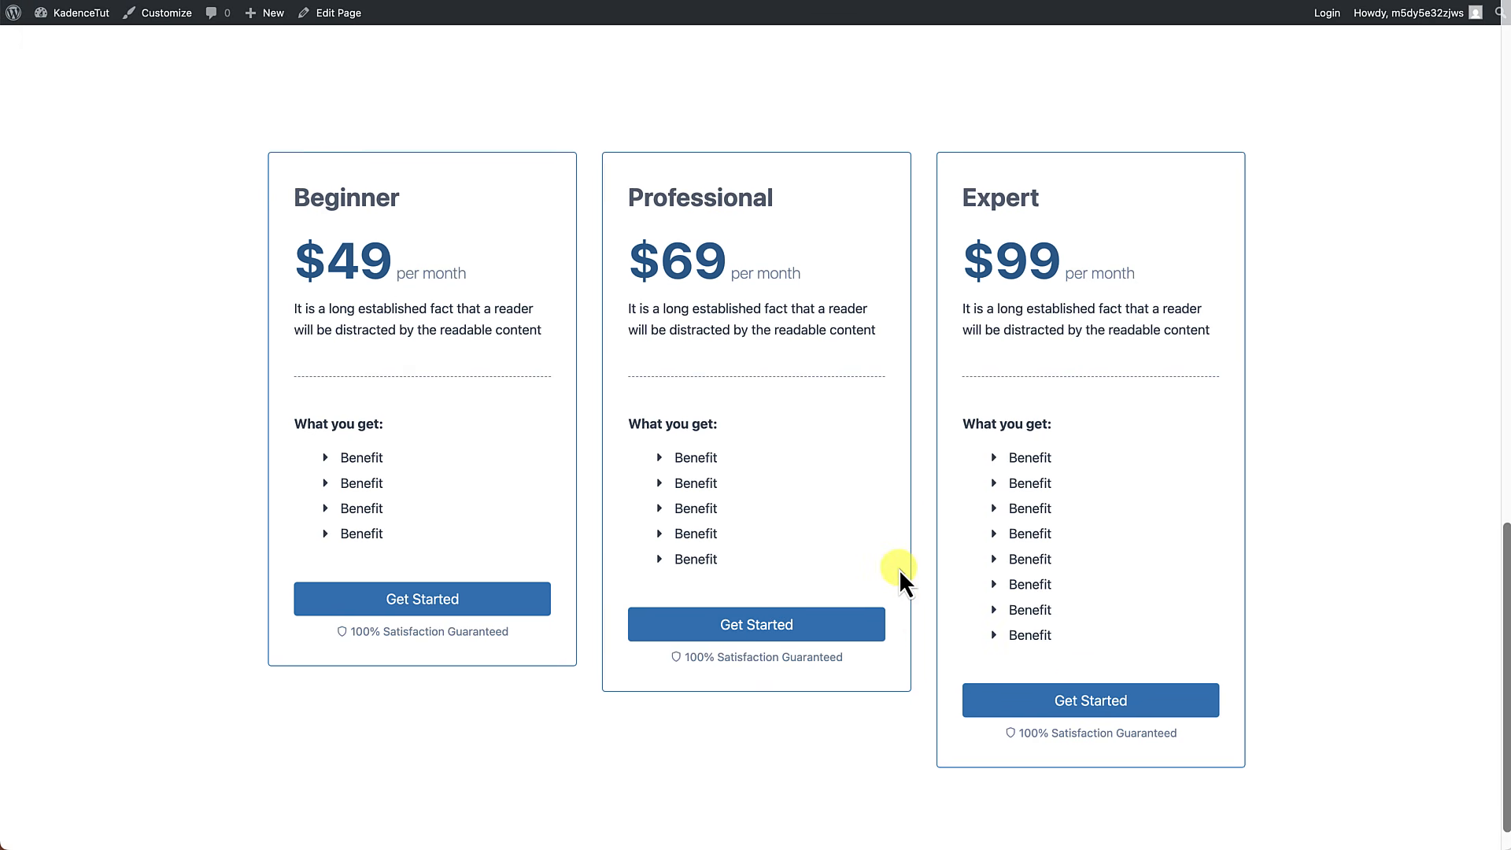
pyautogui.scroll(-1, 899, 569)
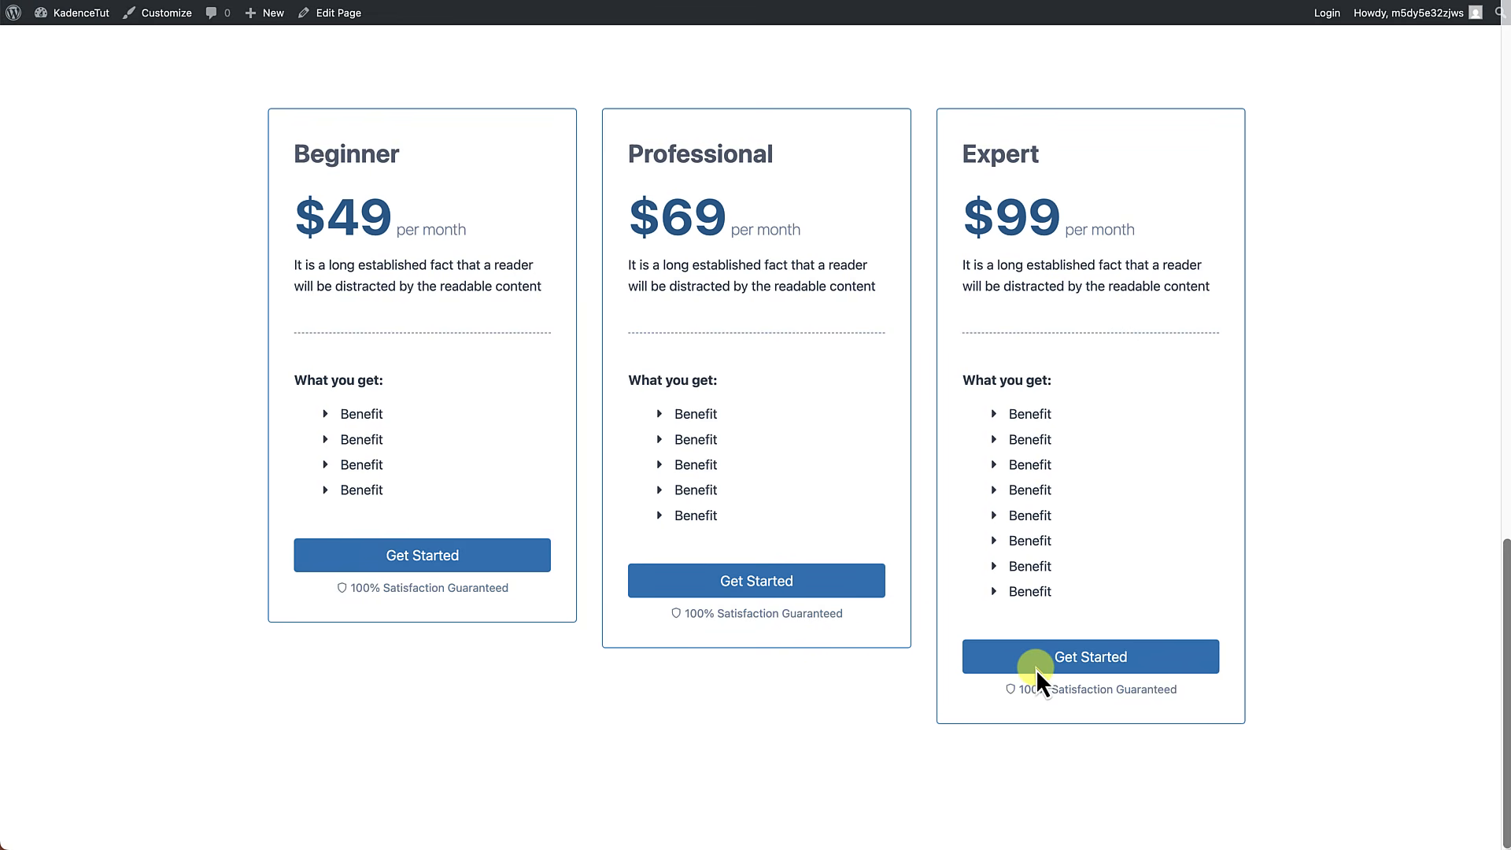
pyautogui.scroll(20, 904, 572)
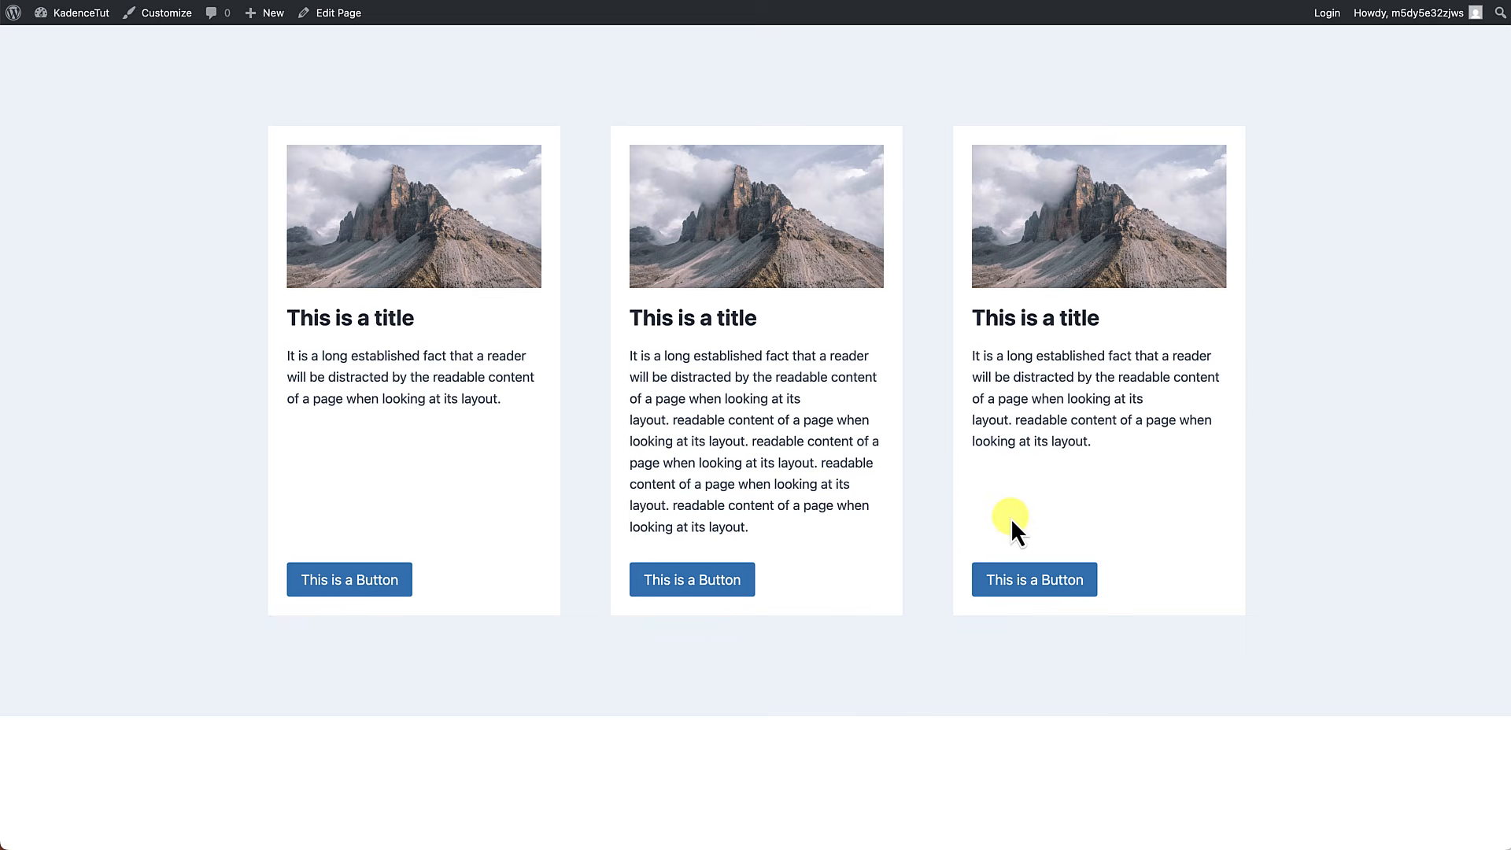
# Compare the bottom-aligned versions of the image, link and pricing cards on the second demo page.
pyautogui.scroll(-10, 1013, 523)
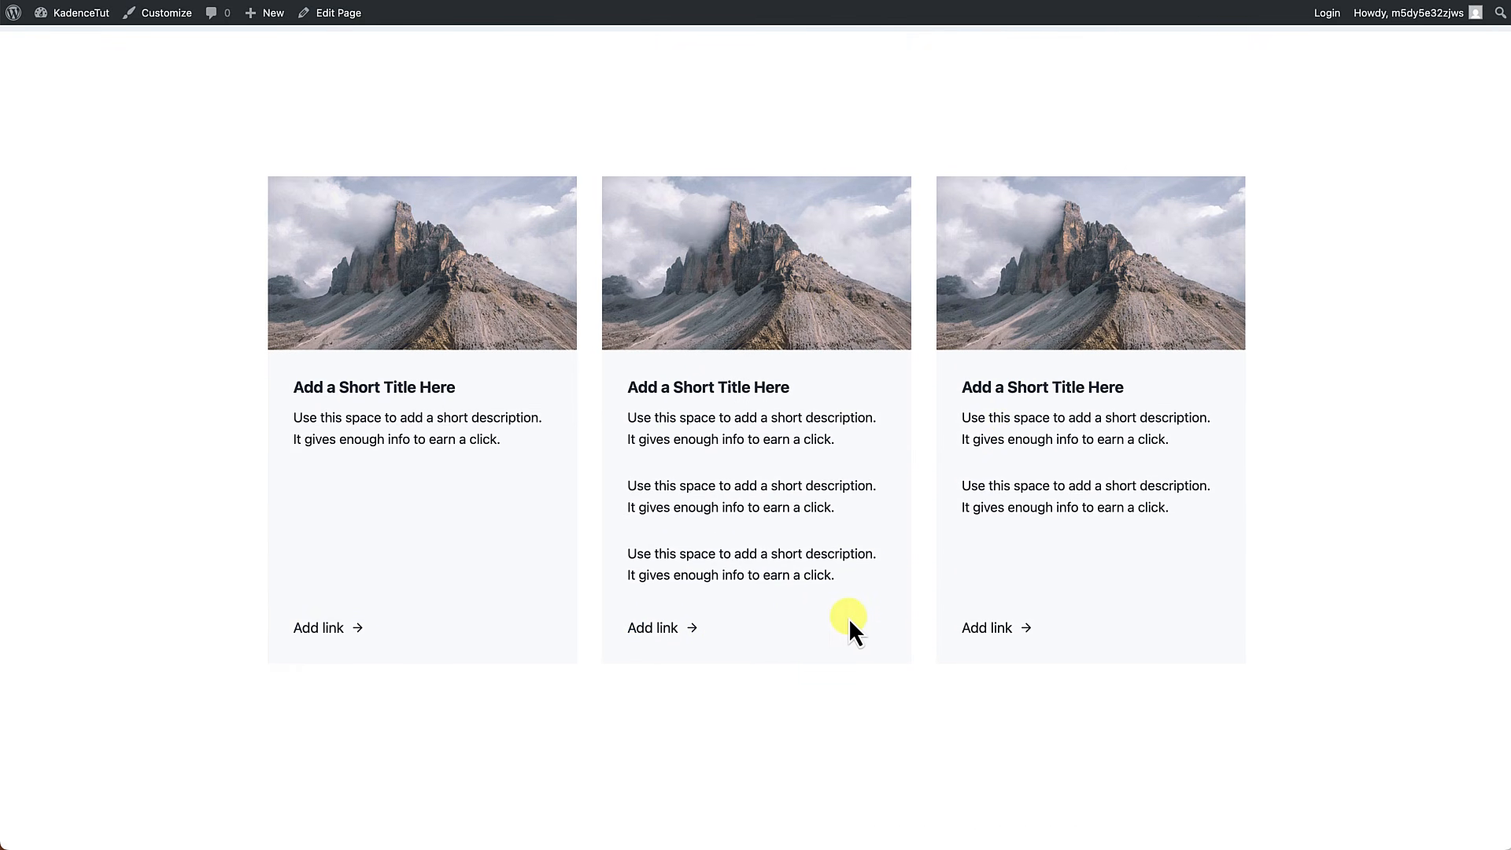
pyautogui.scroll(-2, 850, 622)
pyautogui.scroll(-8, 849, 617)
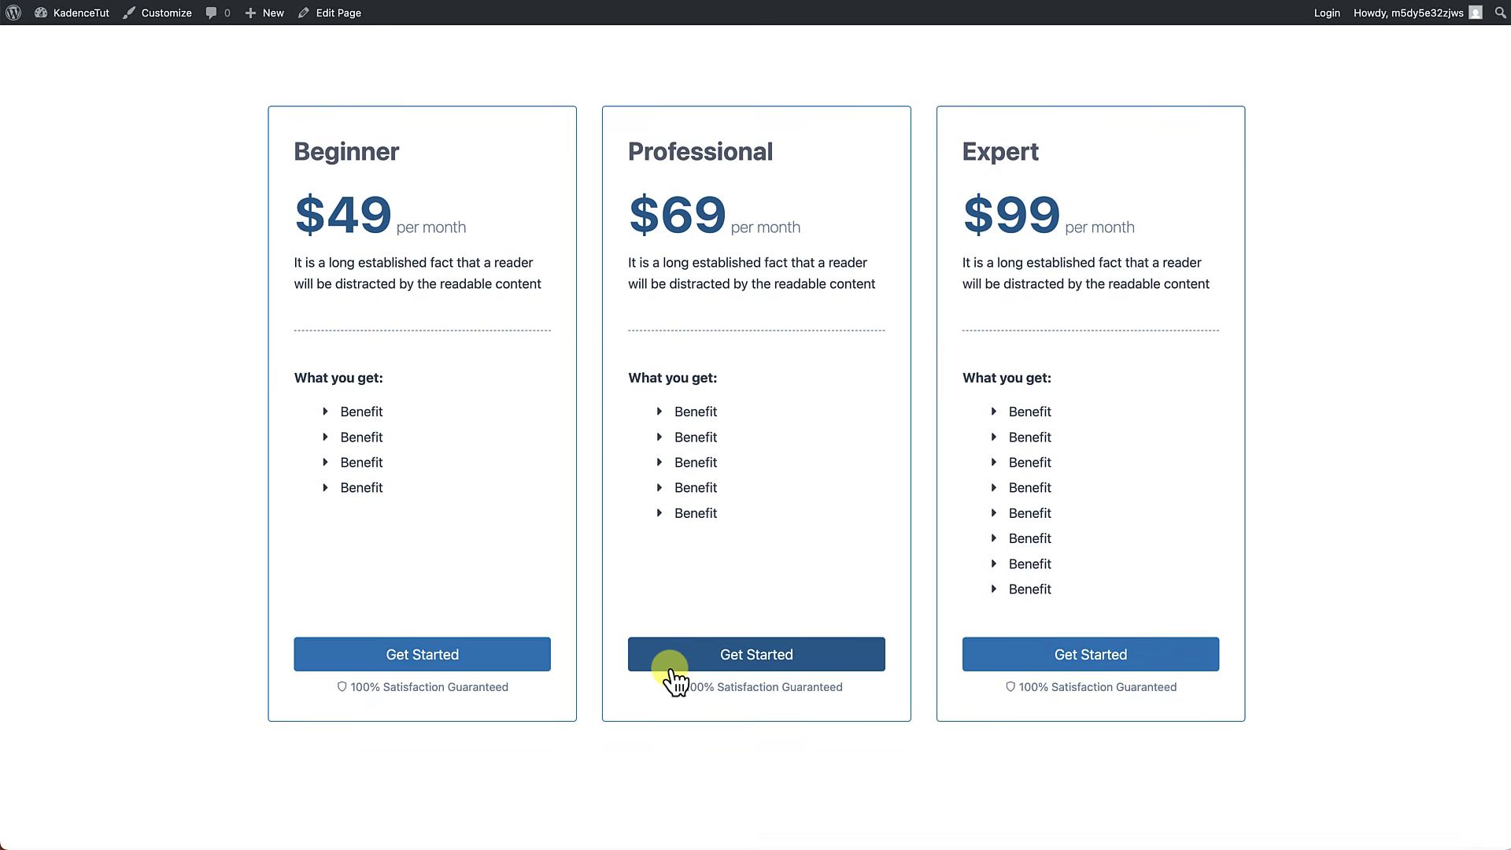
pyautogui.scroll(15, 673, 675)
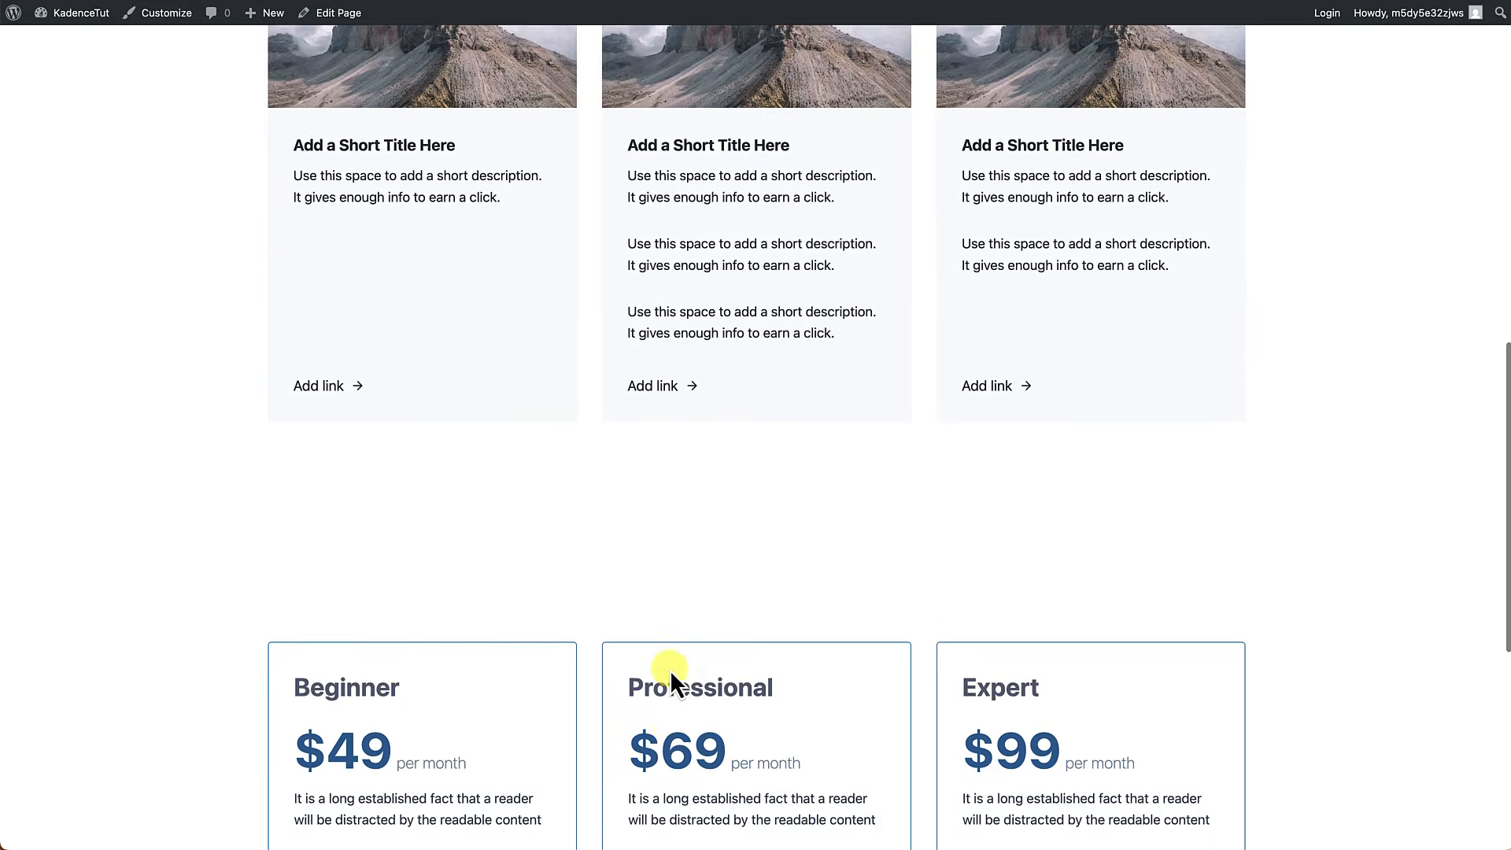
pyautogui.scroll(-1, 669, 677)
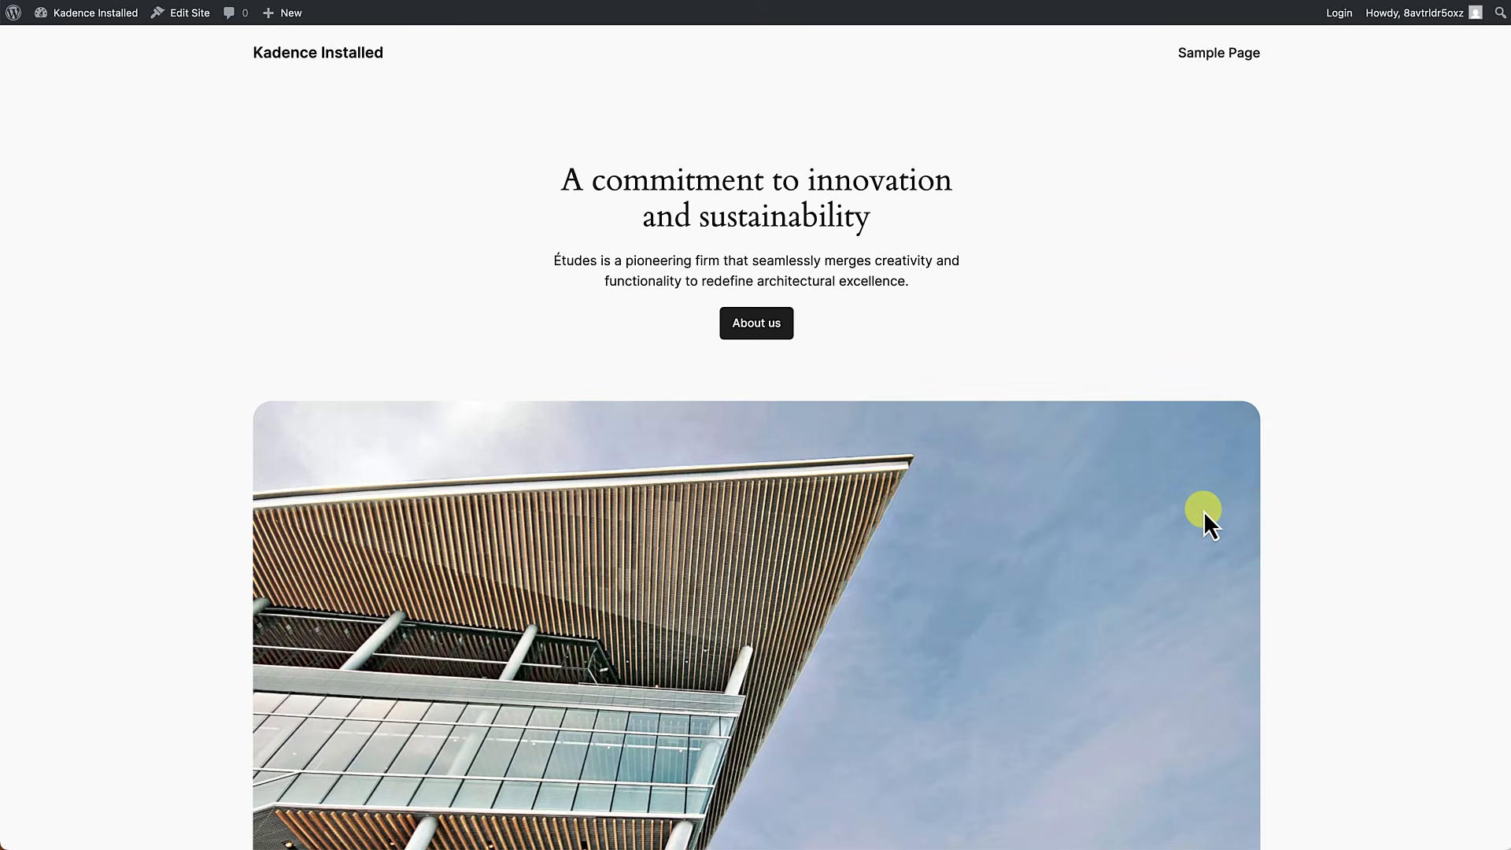
# Look over the Kadence Installed site's homepage and open its admin dashboard.
pyautogui.scroll(-10, 1183, 534)
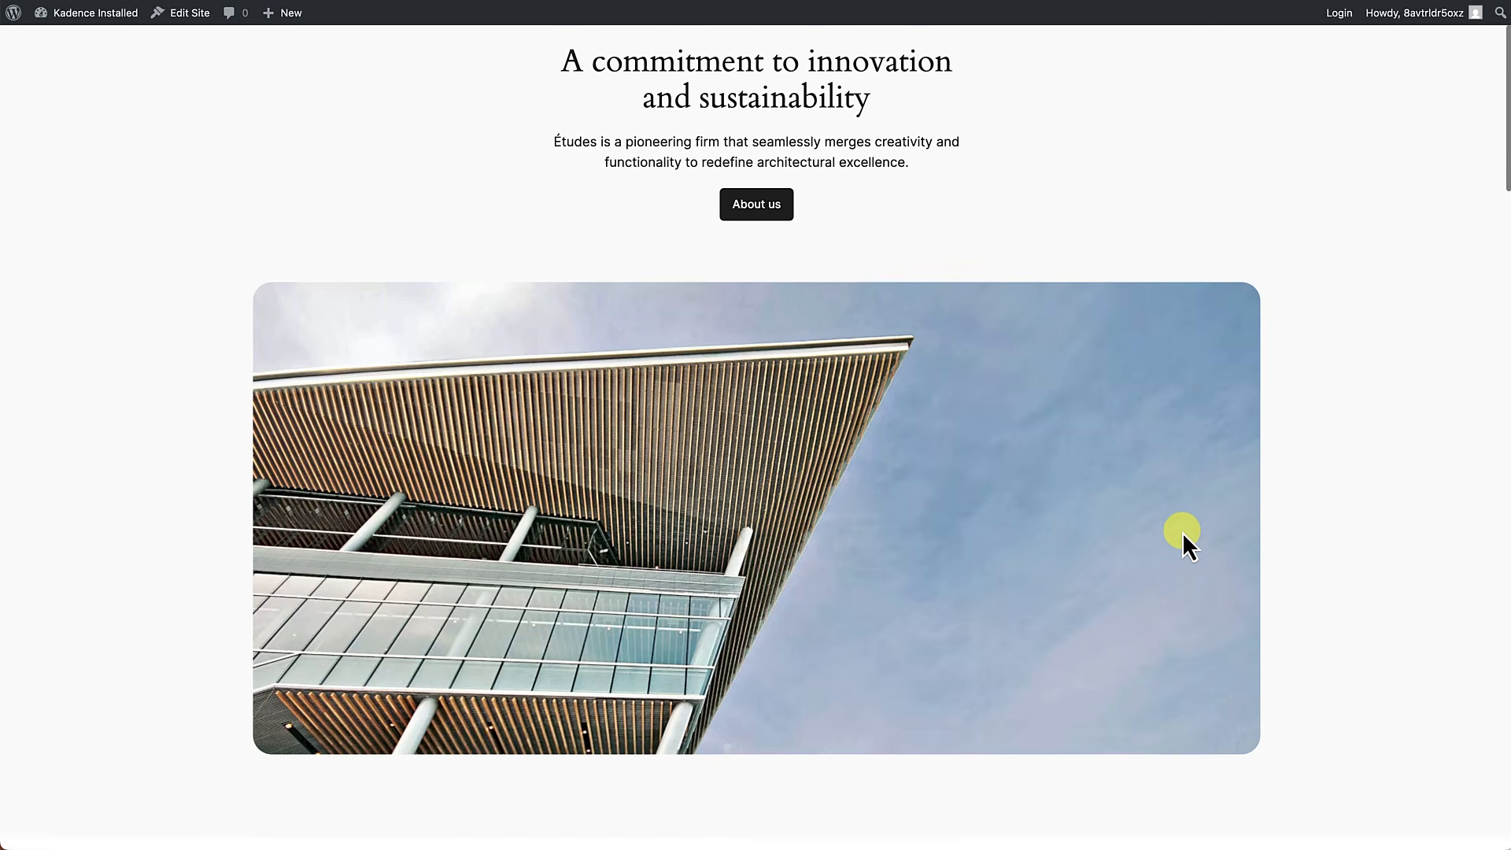
pyautogui.scroll(-20, 1182, 532)
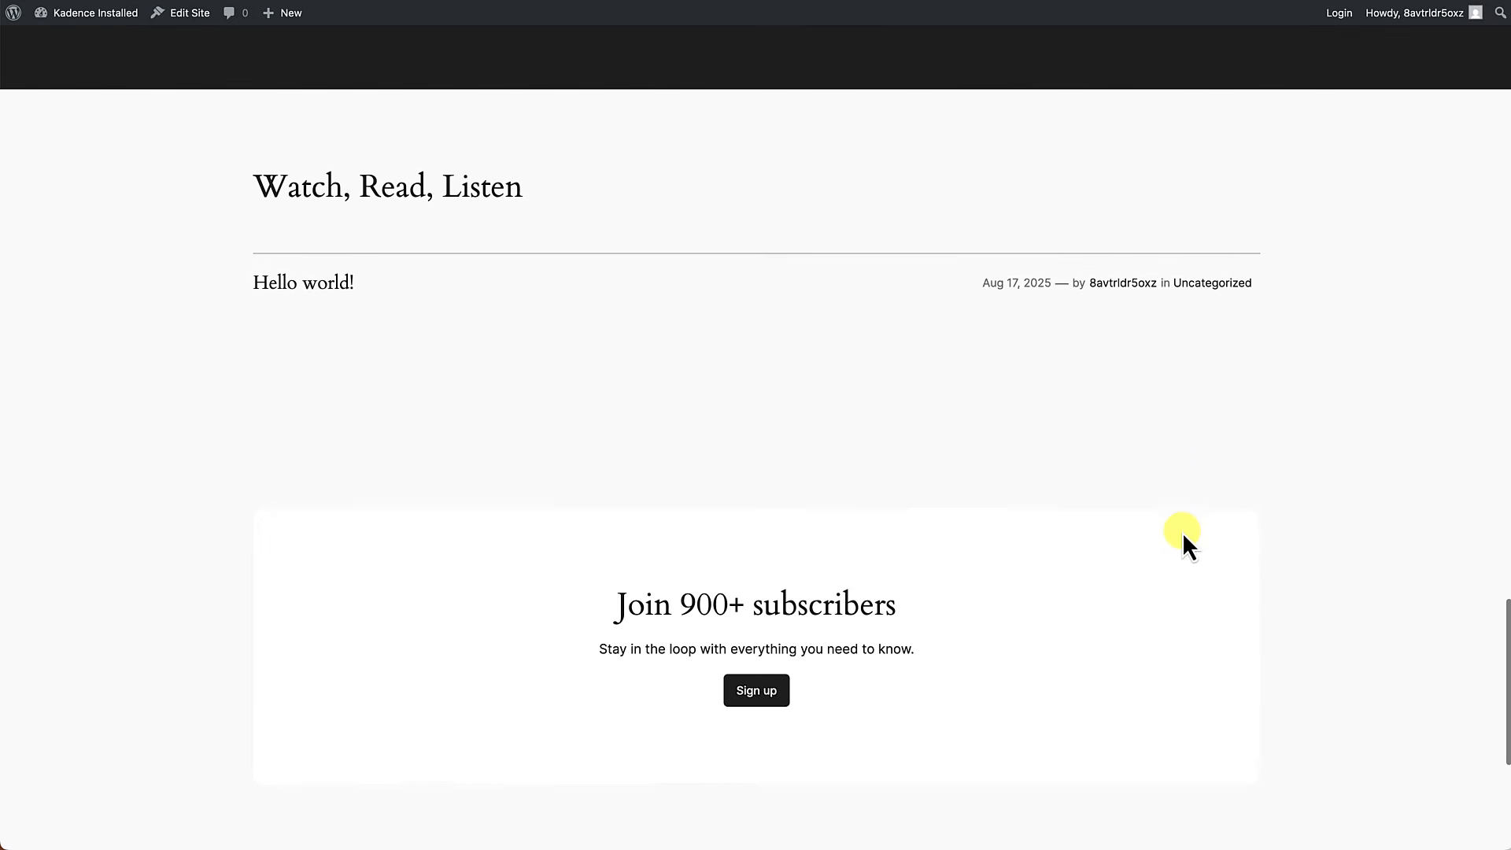
pyautogui.scroll(20, 1183, 532)
pyautogui.scroll(12, 1182, 532)
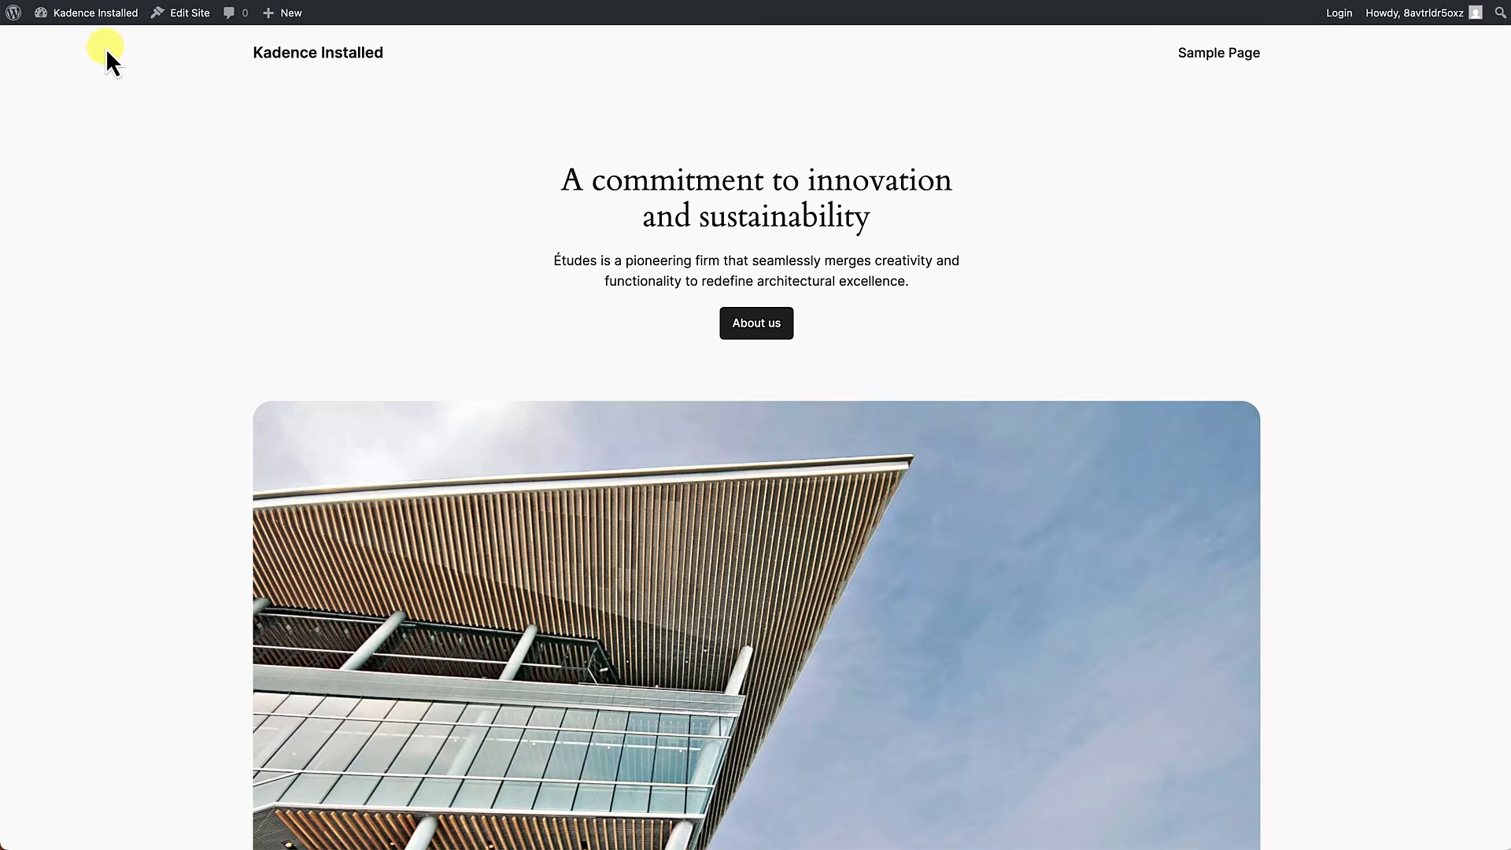
pyautogui.moveTo(86, 17)
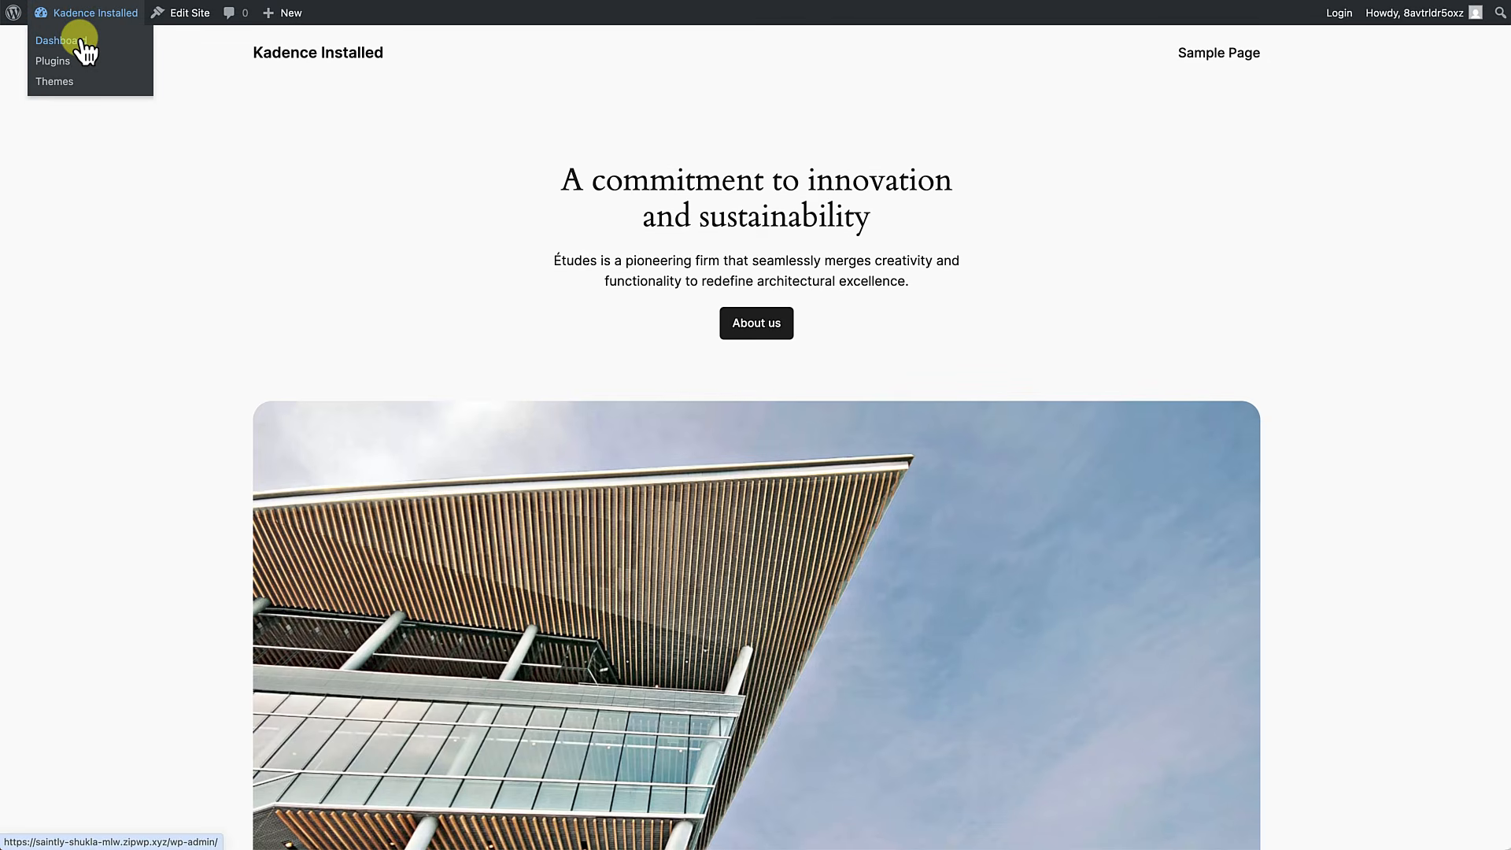
pyautogui.click(59, 41)
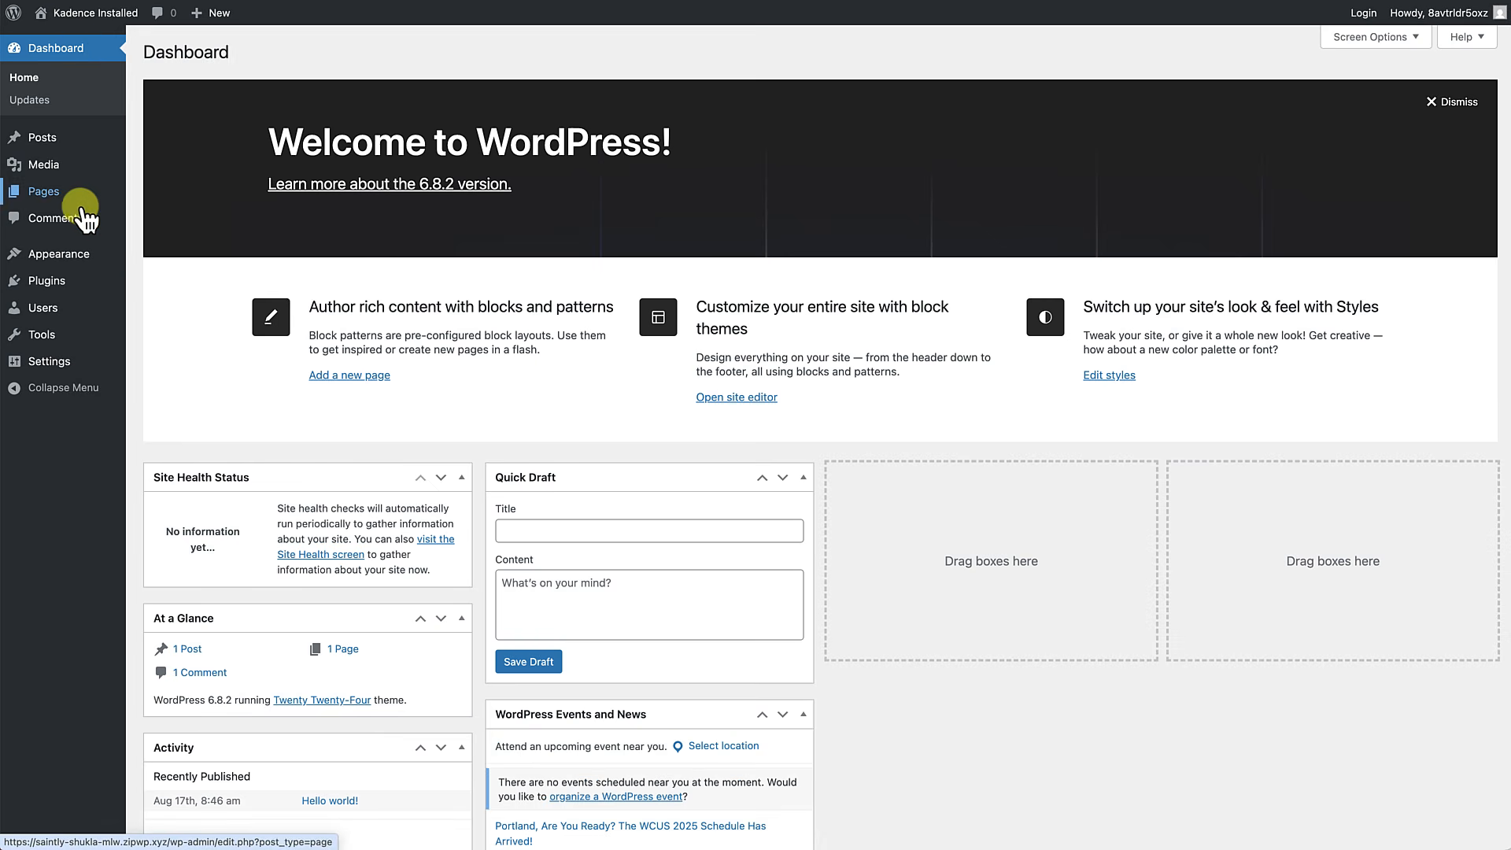
# Search the theme directory for "kadence", then install and activate the Kadence theme.
pyautogui.moveTo(72, 251)
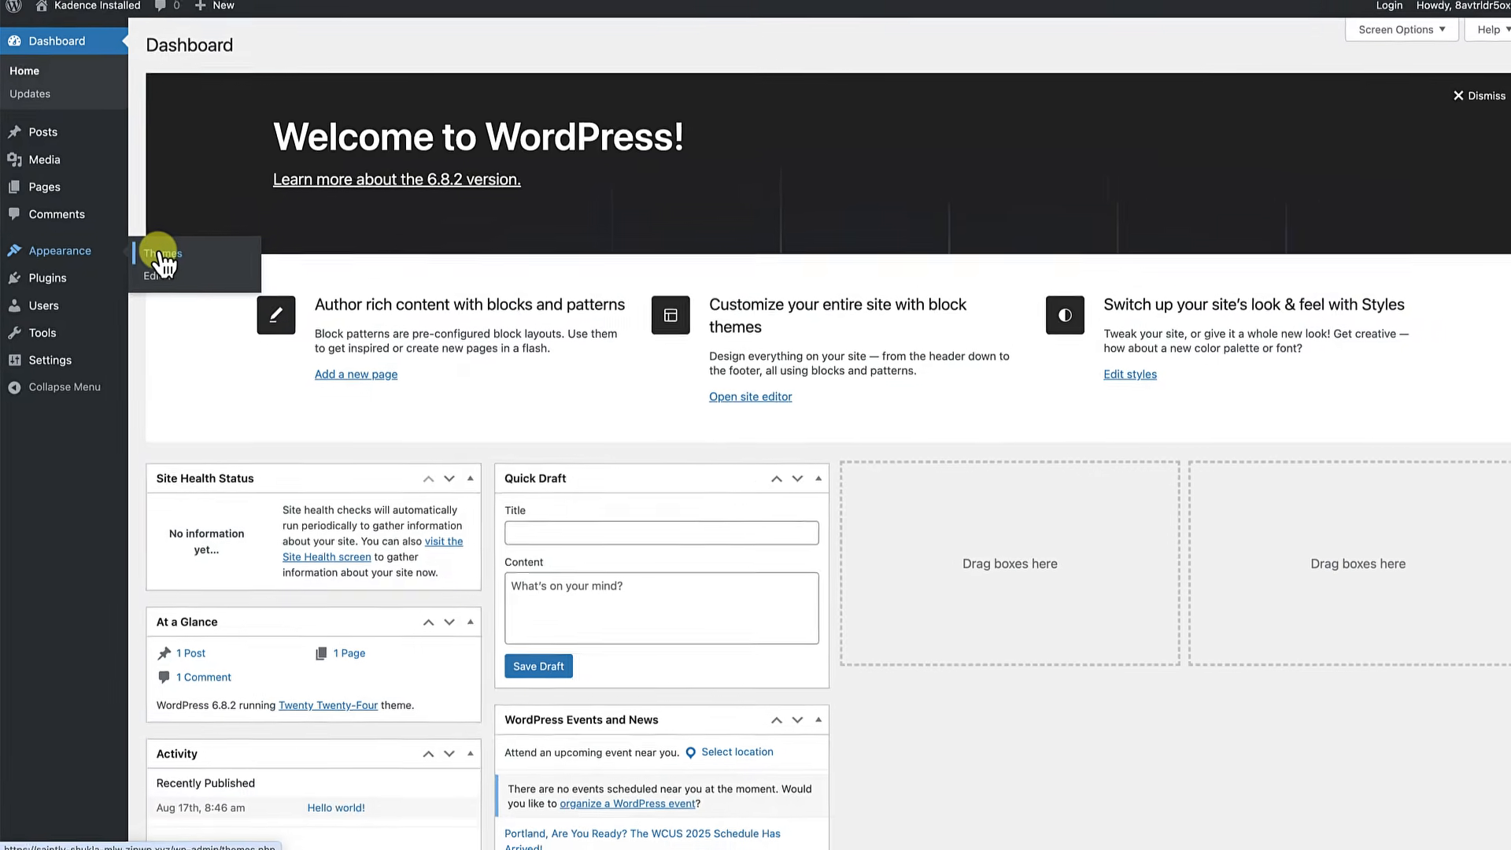
pyautogui.click(161, 256)
pyautogui.click(299, 52)
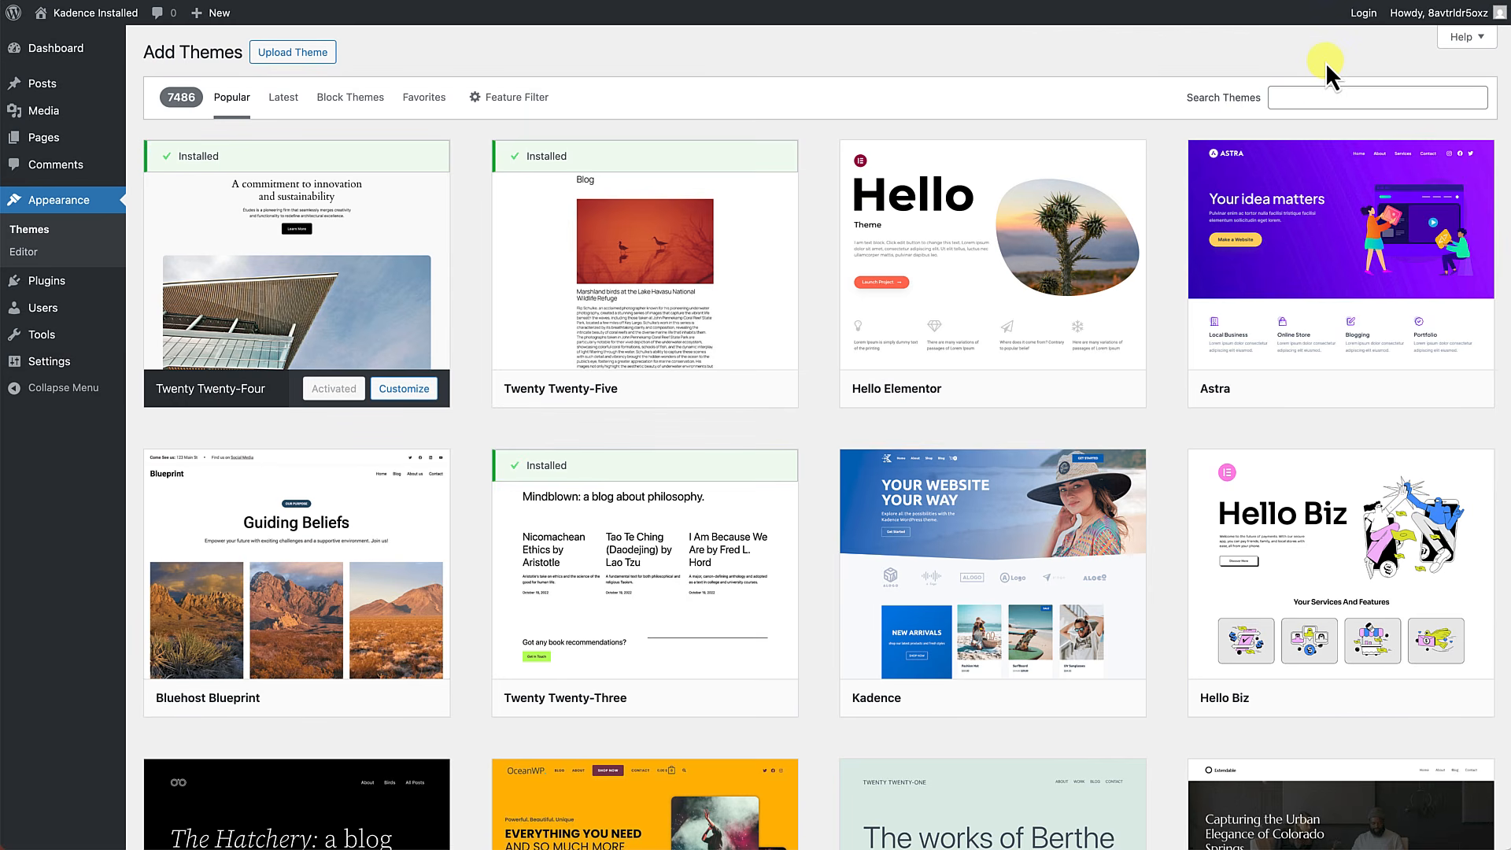
pyautogui.click(1306, 97)
pyautogui.write('kadence')
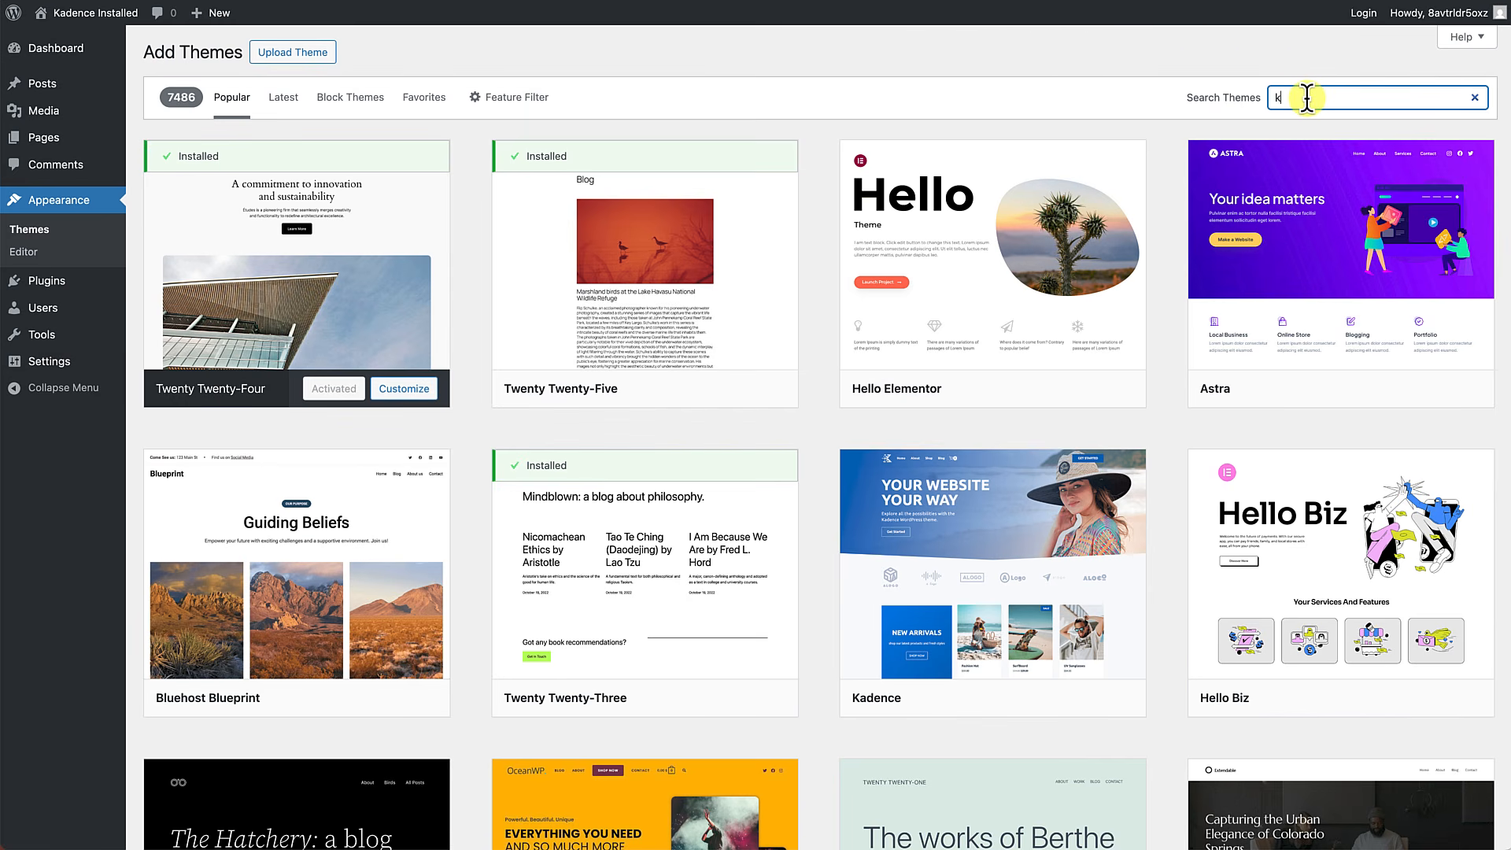
pyautogui.moveTo(398, 291)
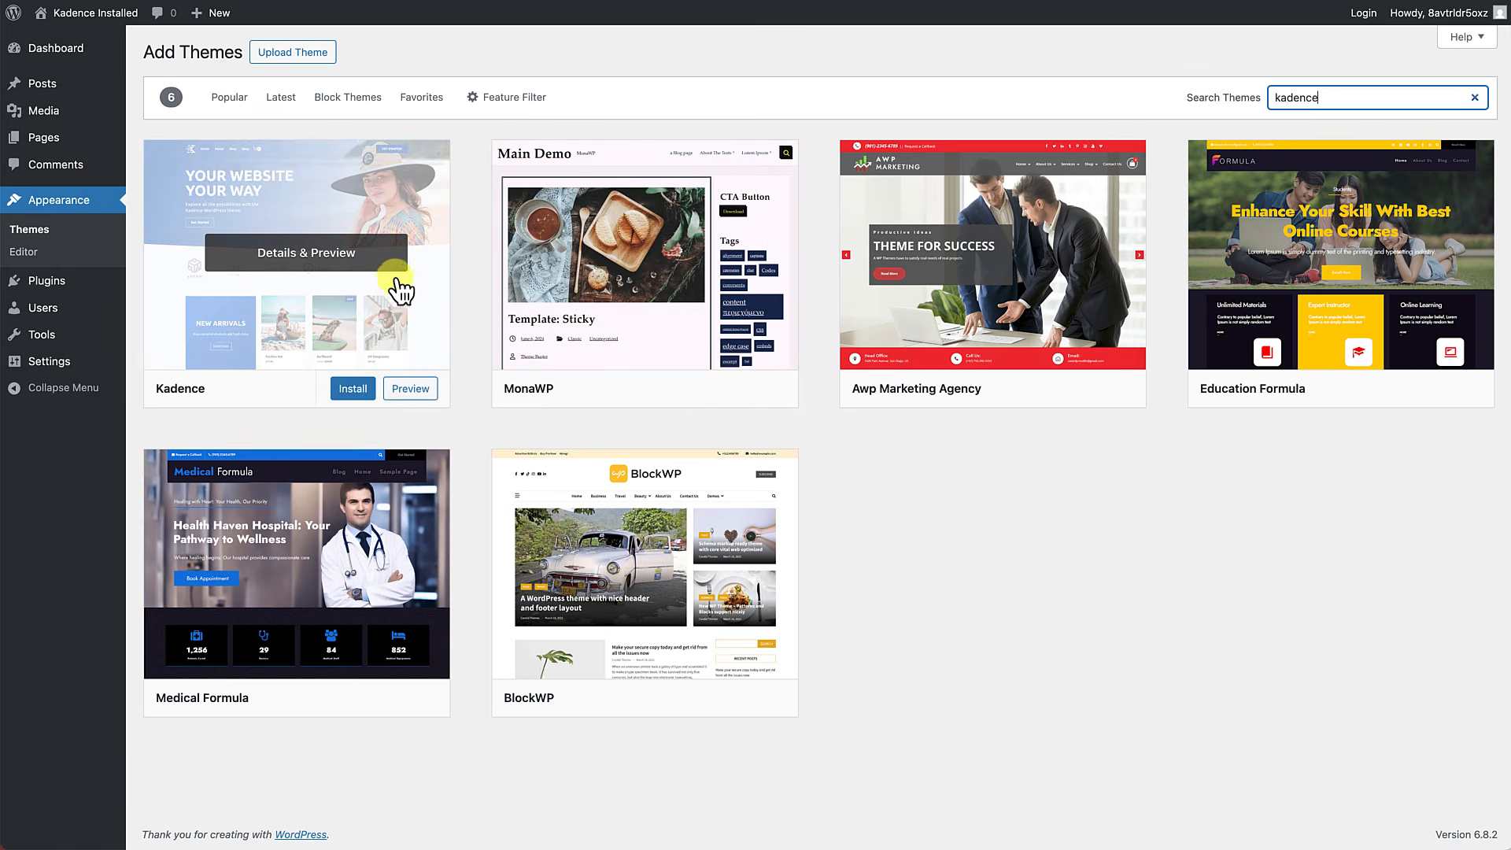
pyautogui.click(352, 388)
pyautogui.click(325, 389)
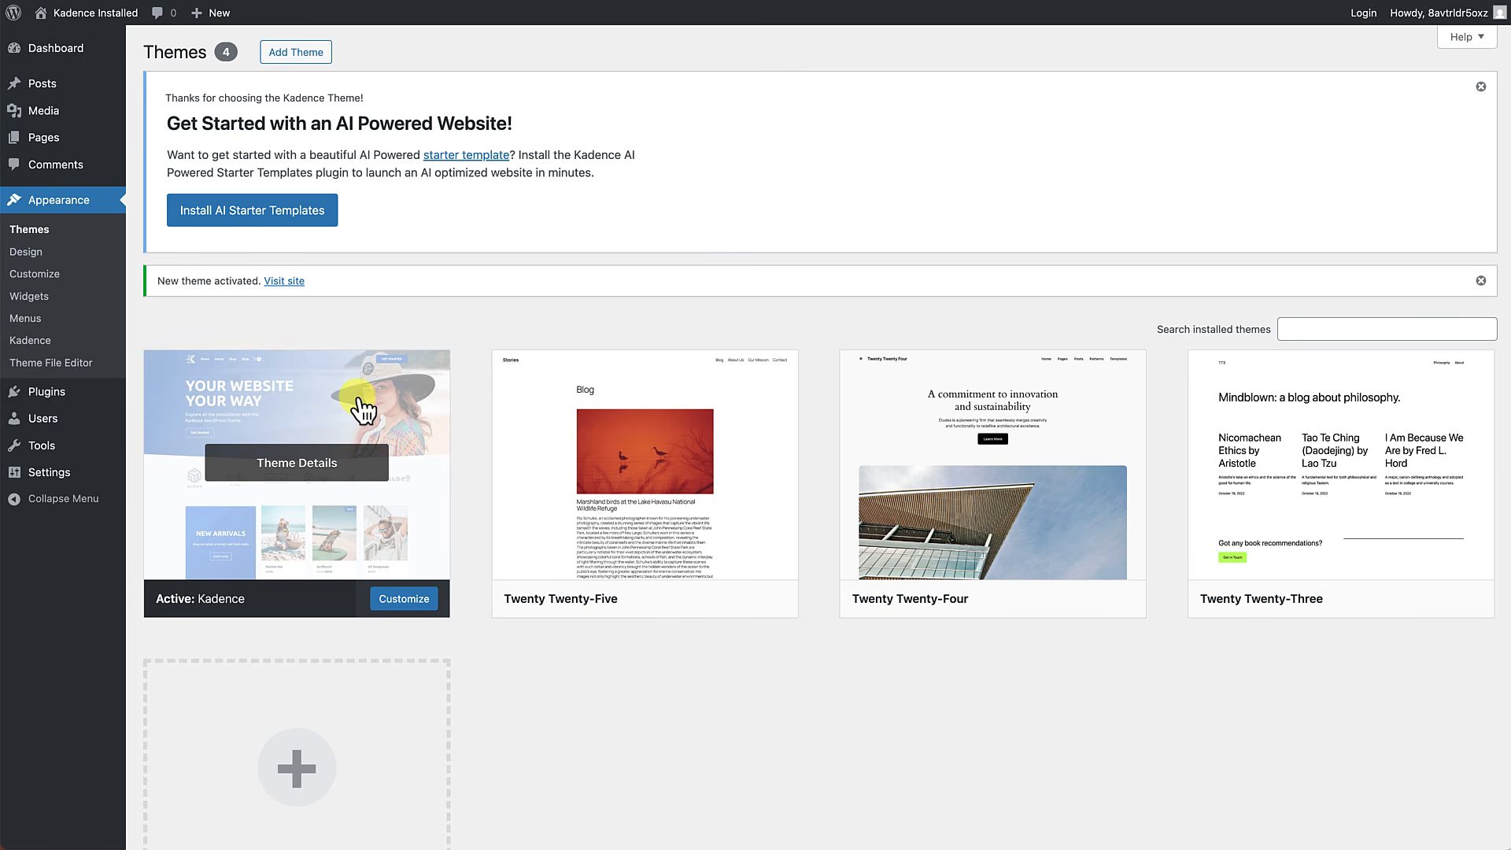
# Search the plugin directory for "kadence blocks", then install and activate the Gutenberg Blocks with AI by Kadence WP plugin.
pyautogui.moveTo(36, 394)
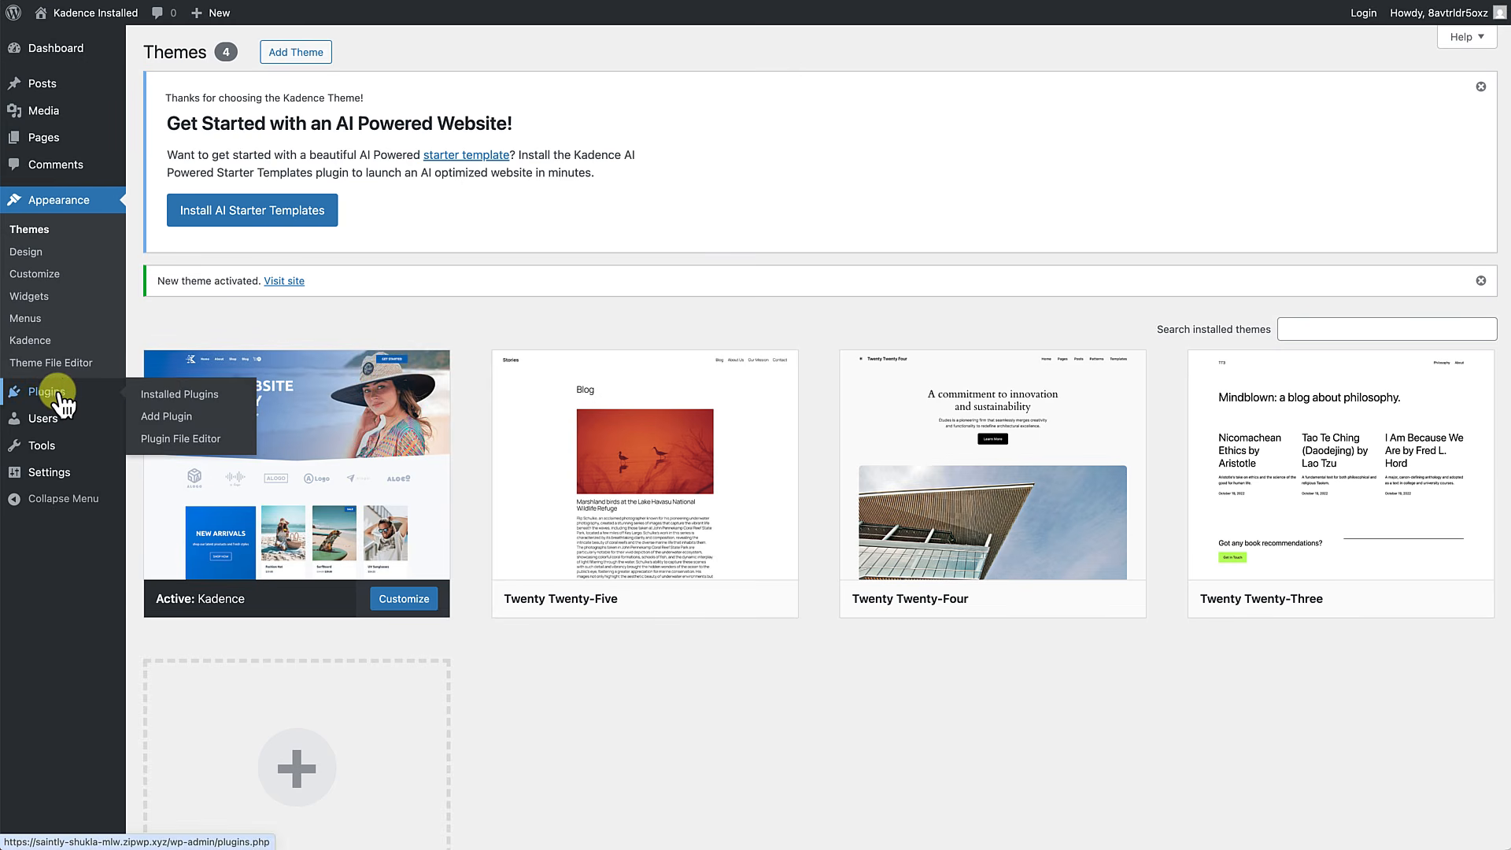
pyautogui.click(172, 418)
pyautogui.click(1200, 285)
pyautogui.write('kadence blocks')
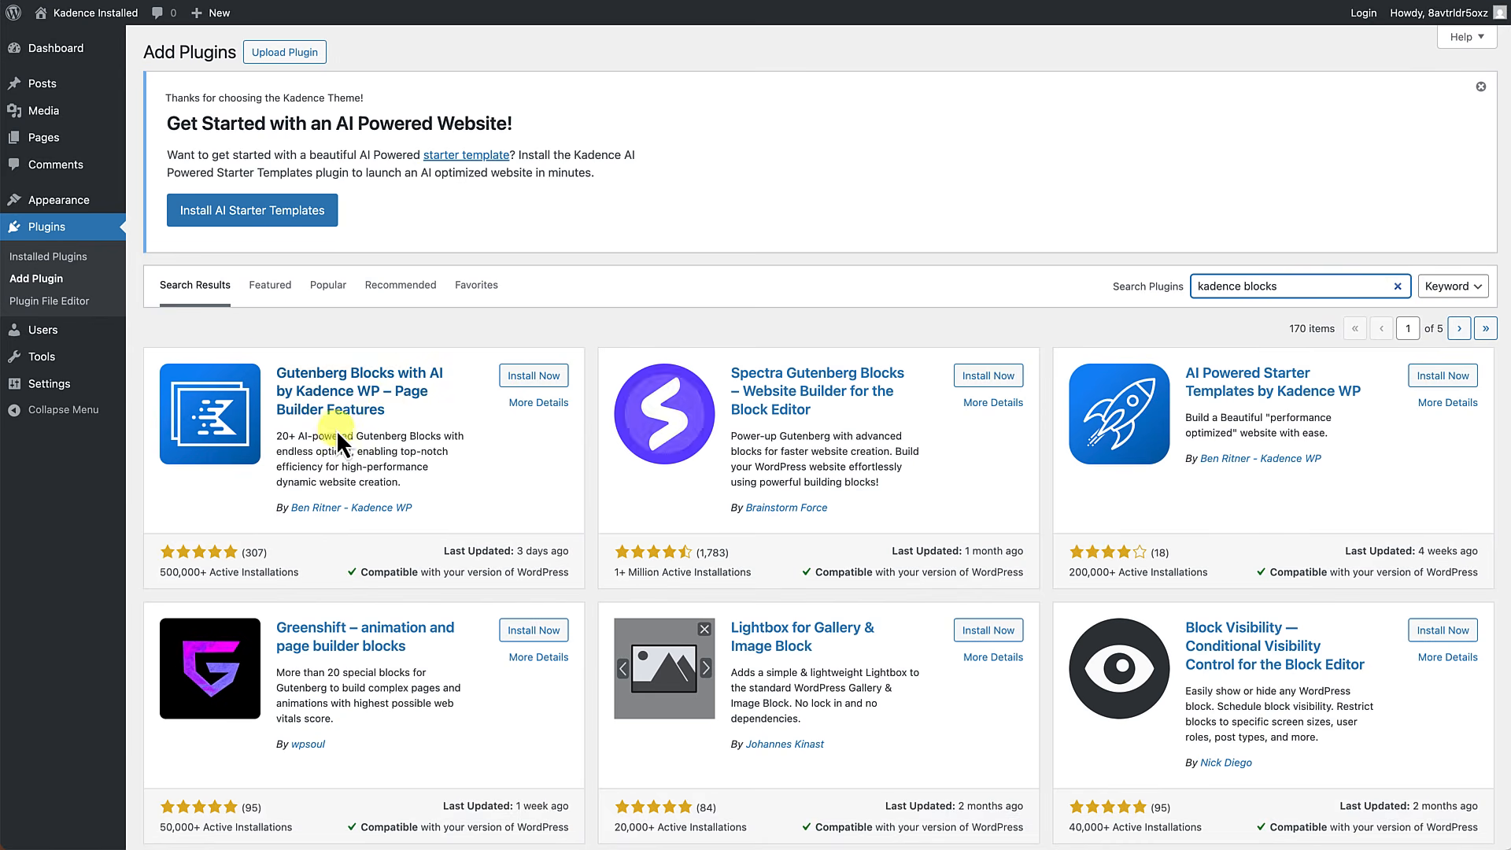
pyautogui.click(534, 377)
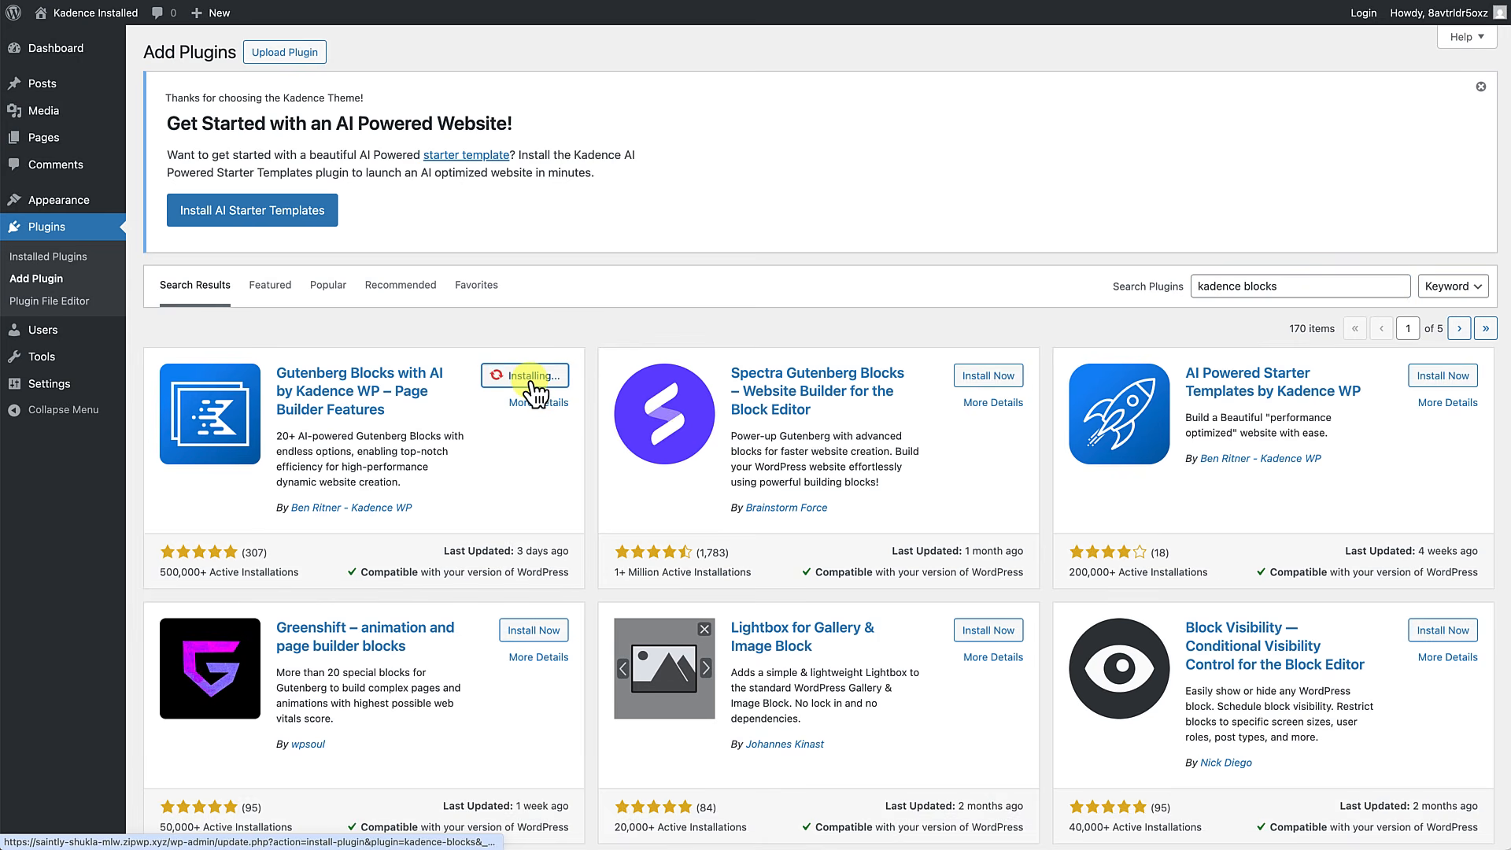
pyautogui.click(535, 376)
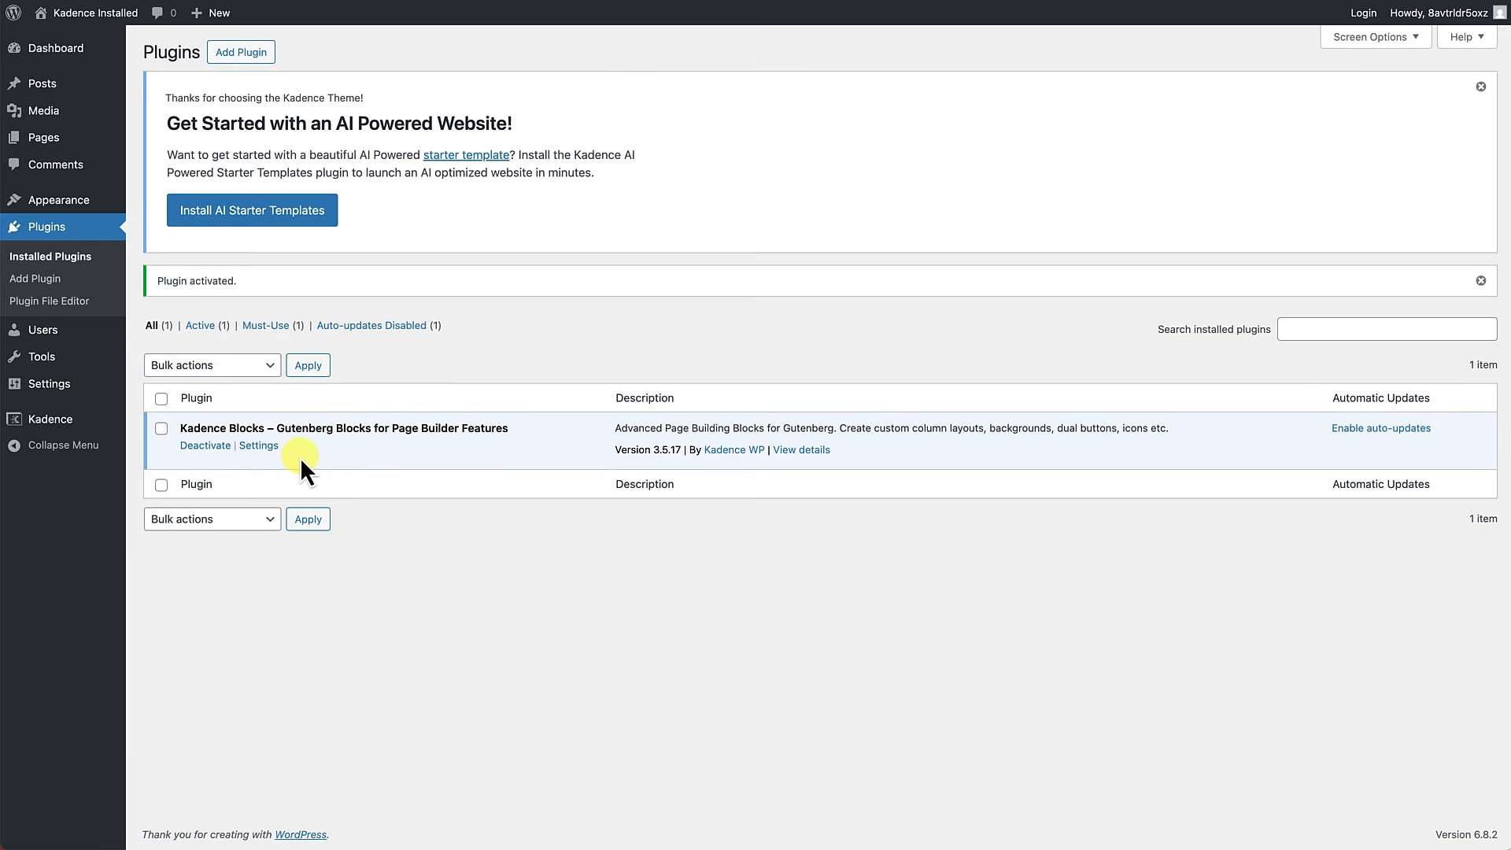
# Go to the live site and create a new page titled "Align to Bottom".
pyautogui.click(110, 16)
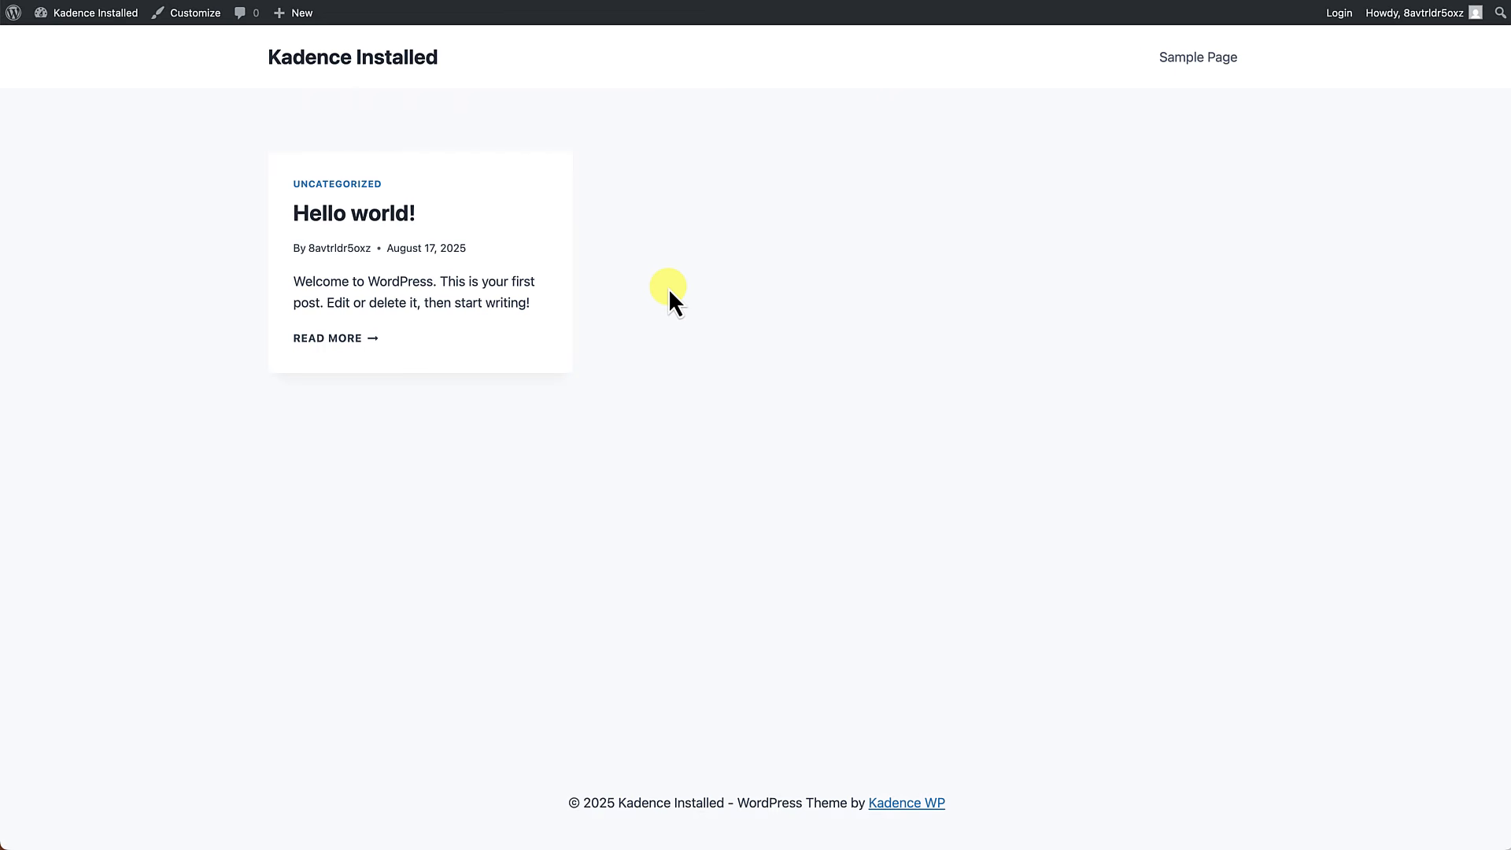
pyautogui.moveTo(297, 24)
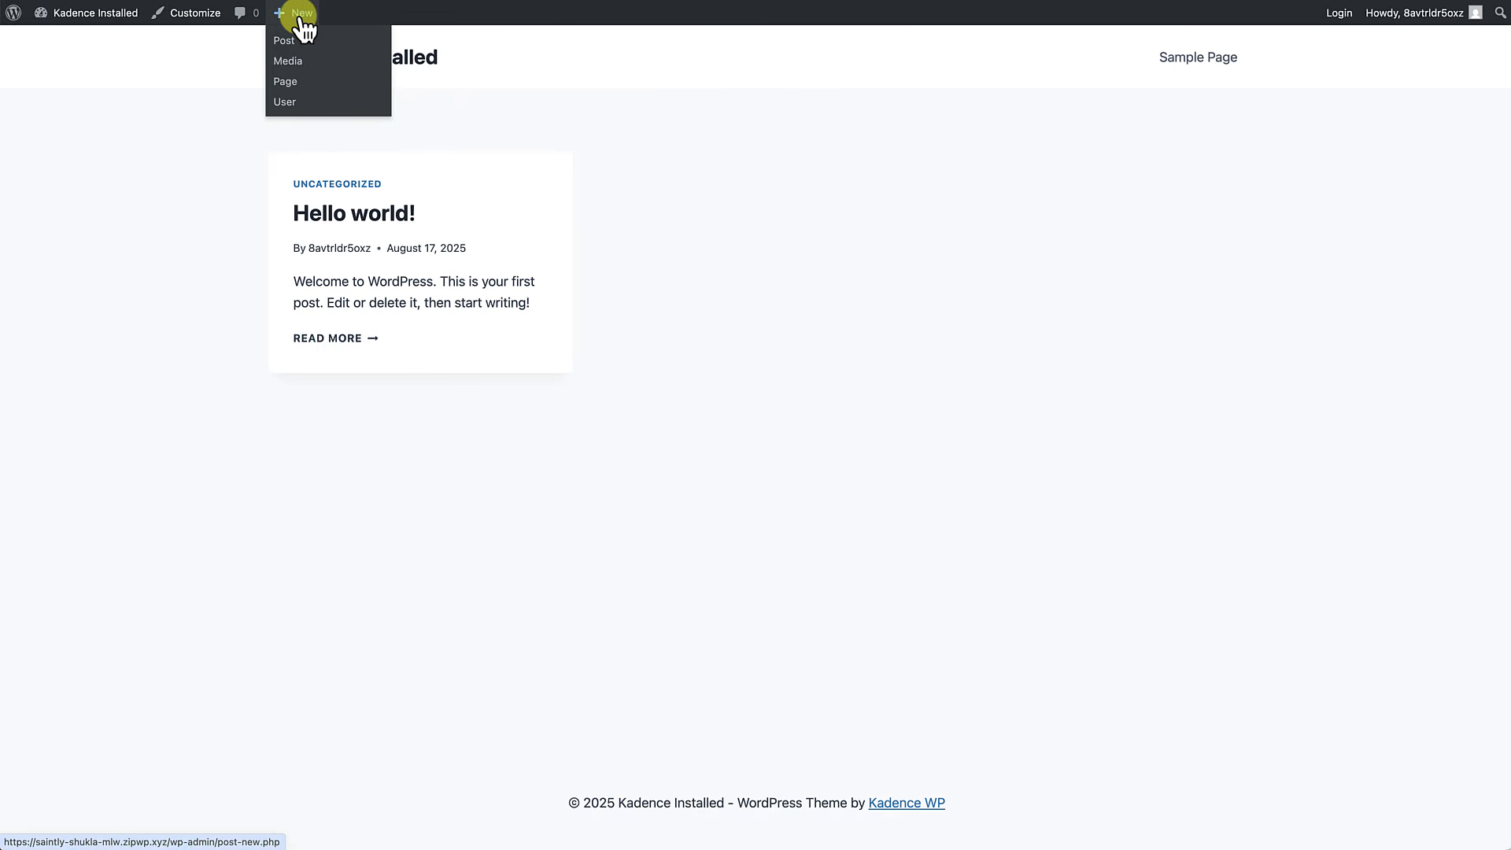
pyautogui.click(298, 93)
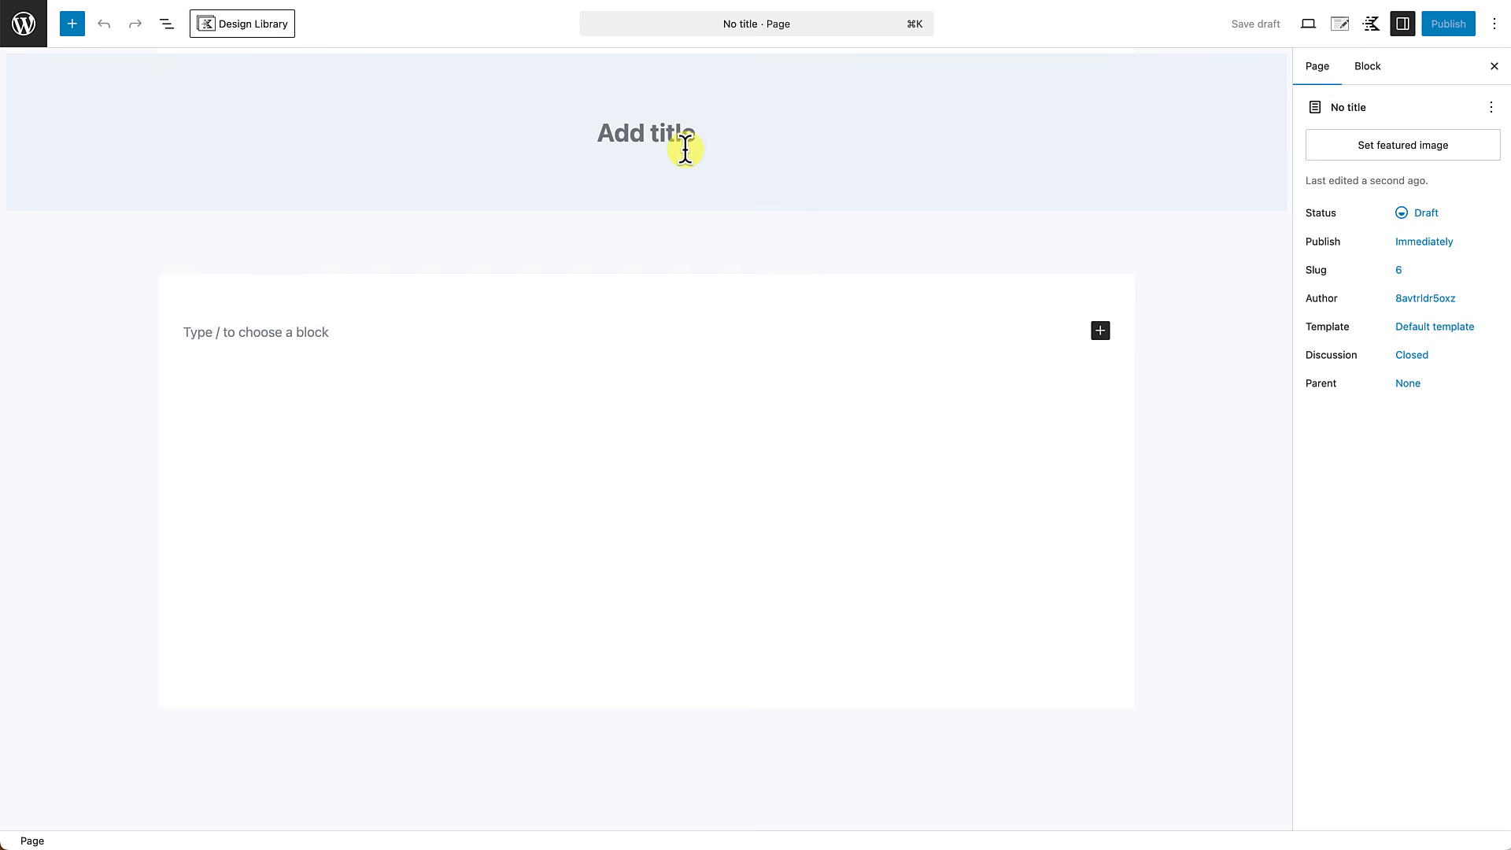
pyautogui.write('Align t')
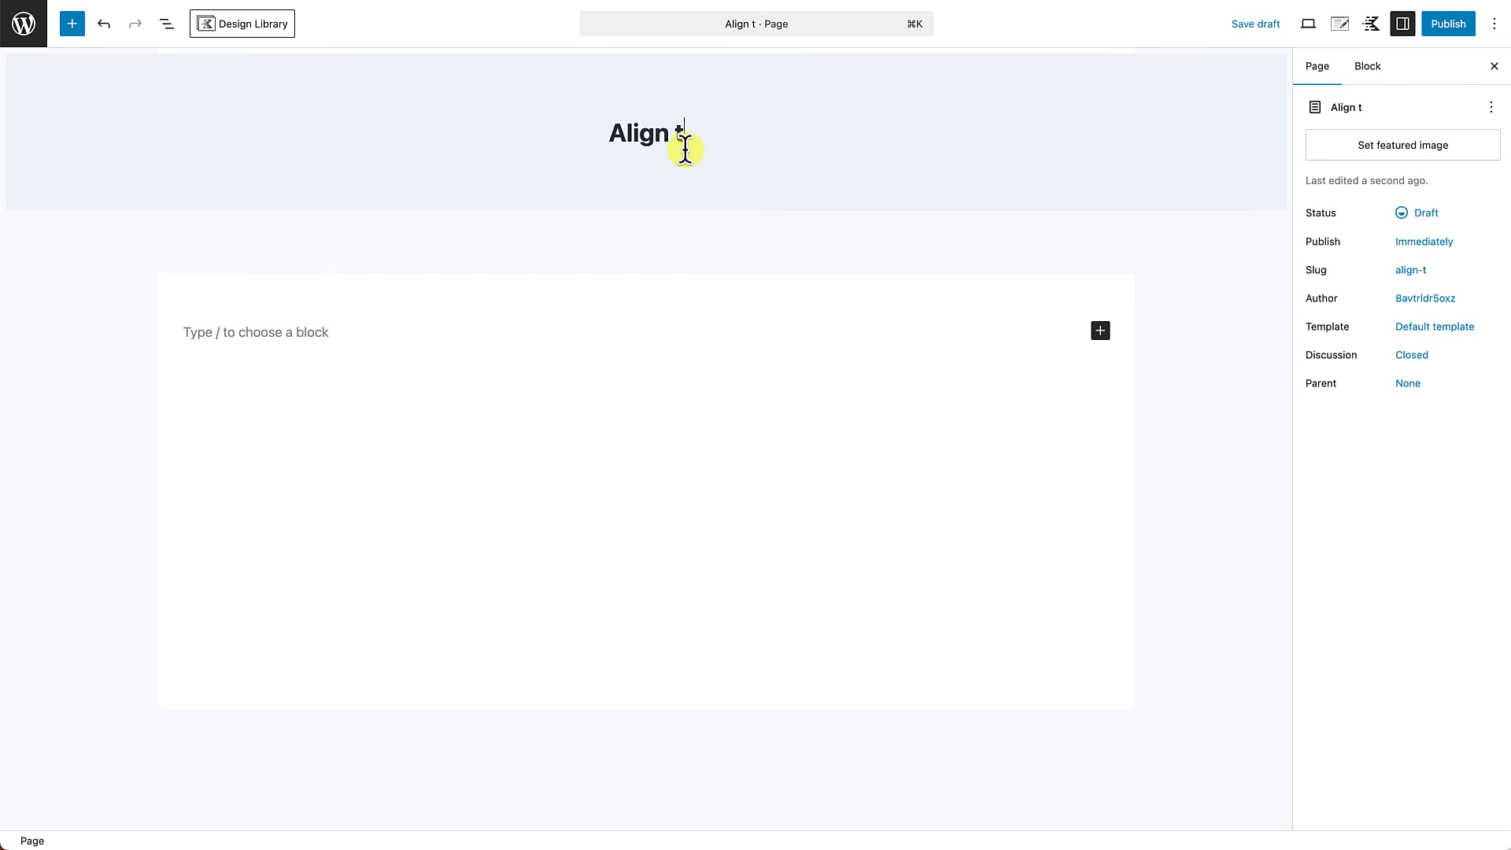
pyautogui.write('o Bottom')
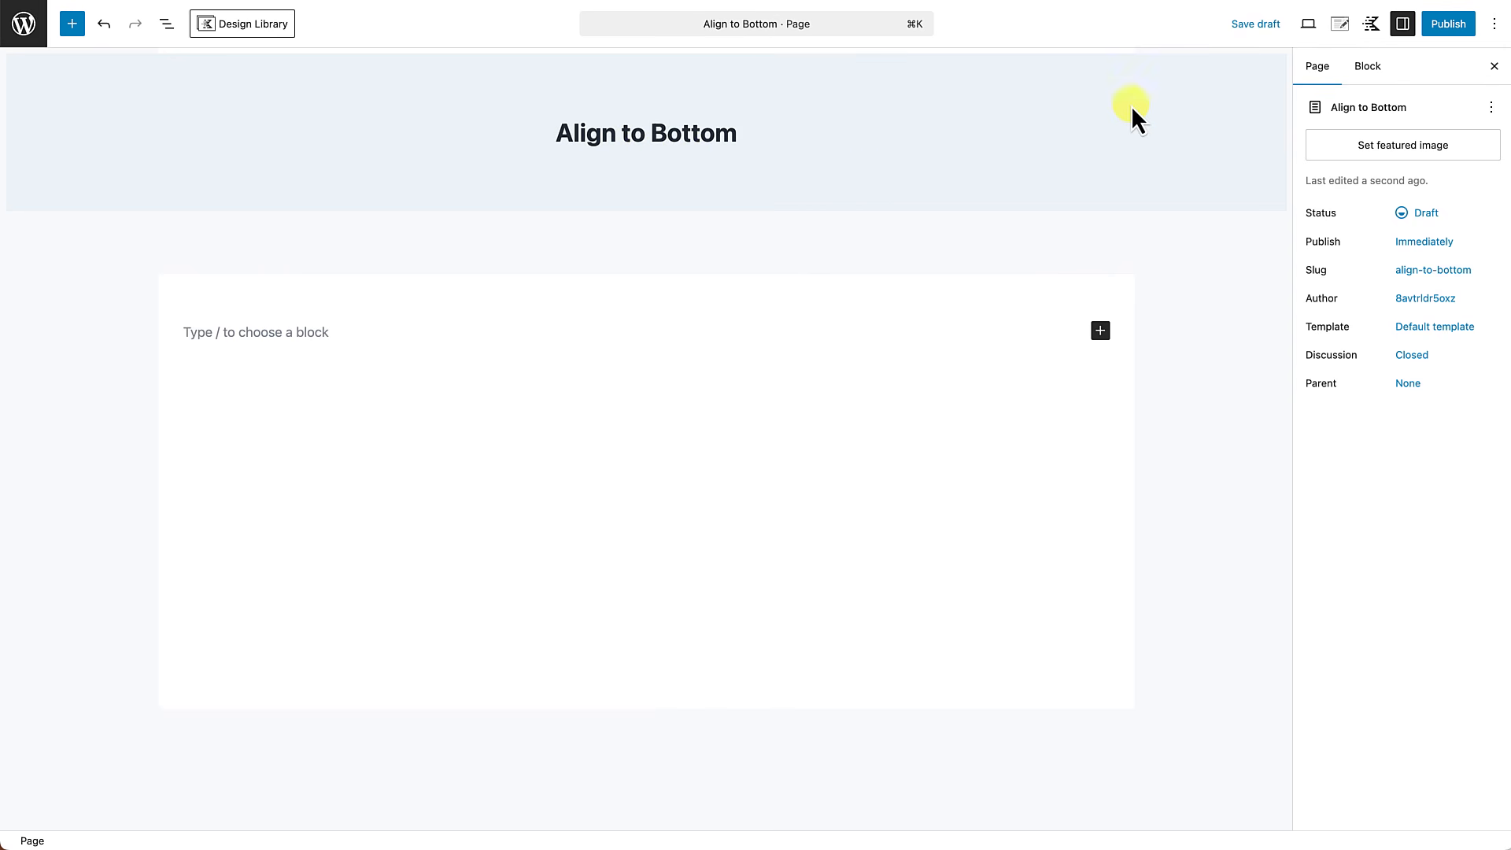
# In the page settings, disable the page title, set the page layout to Fullwidth and the content style to Unboxed.
pyautogui.click(1343, 27)
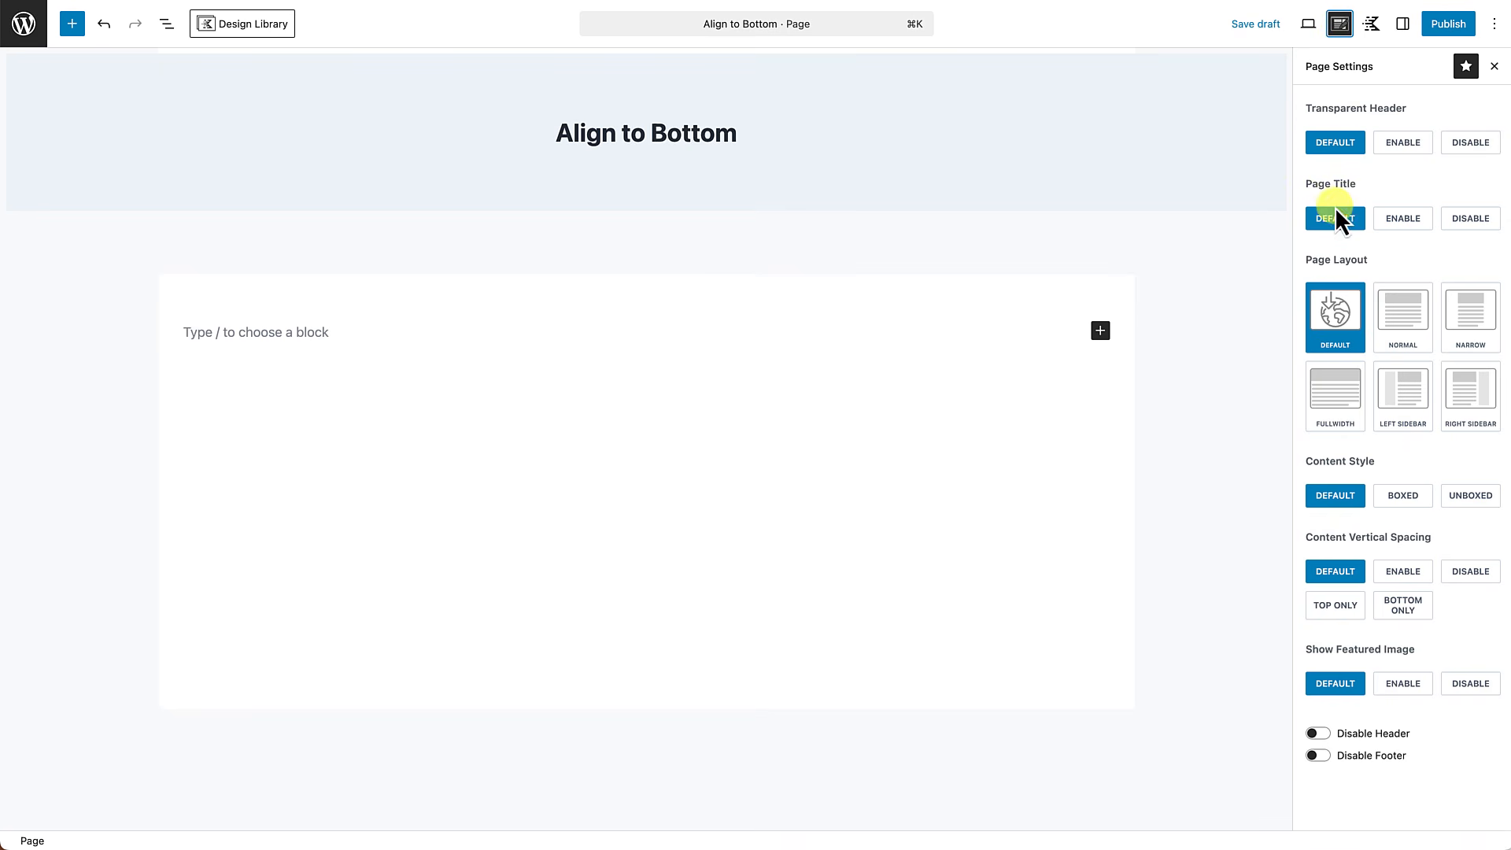
pyautogui.click(1456, 224)
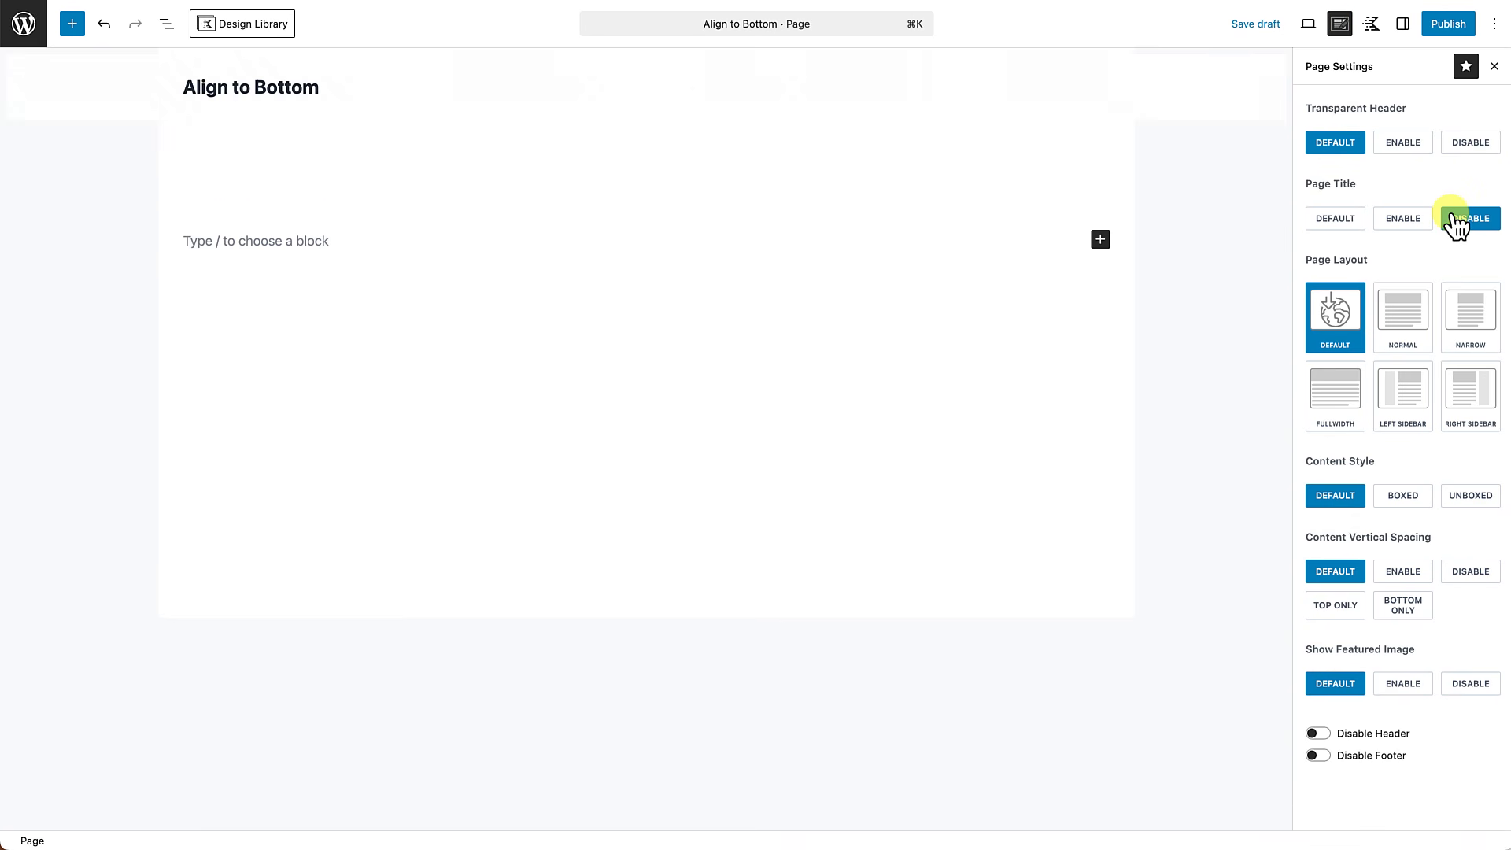
pyautogui.click(1340, 422)
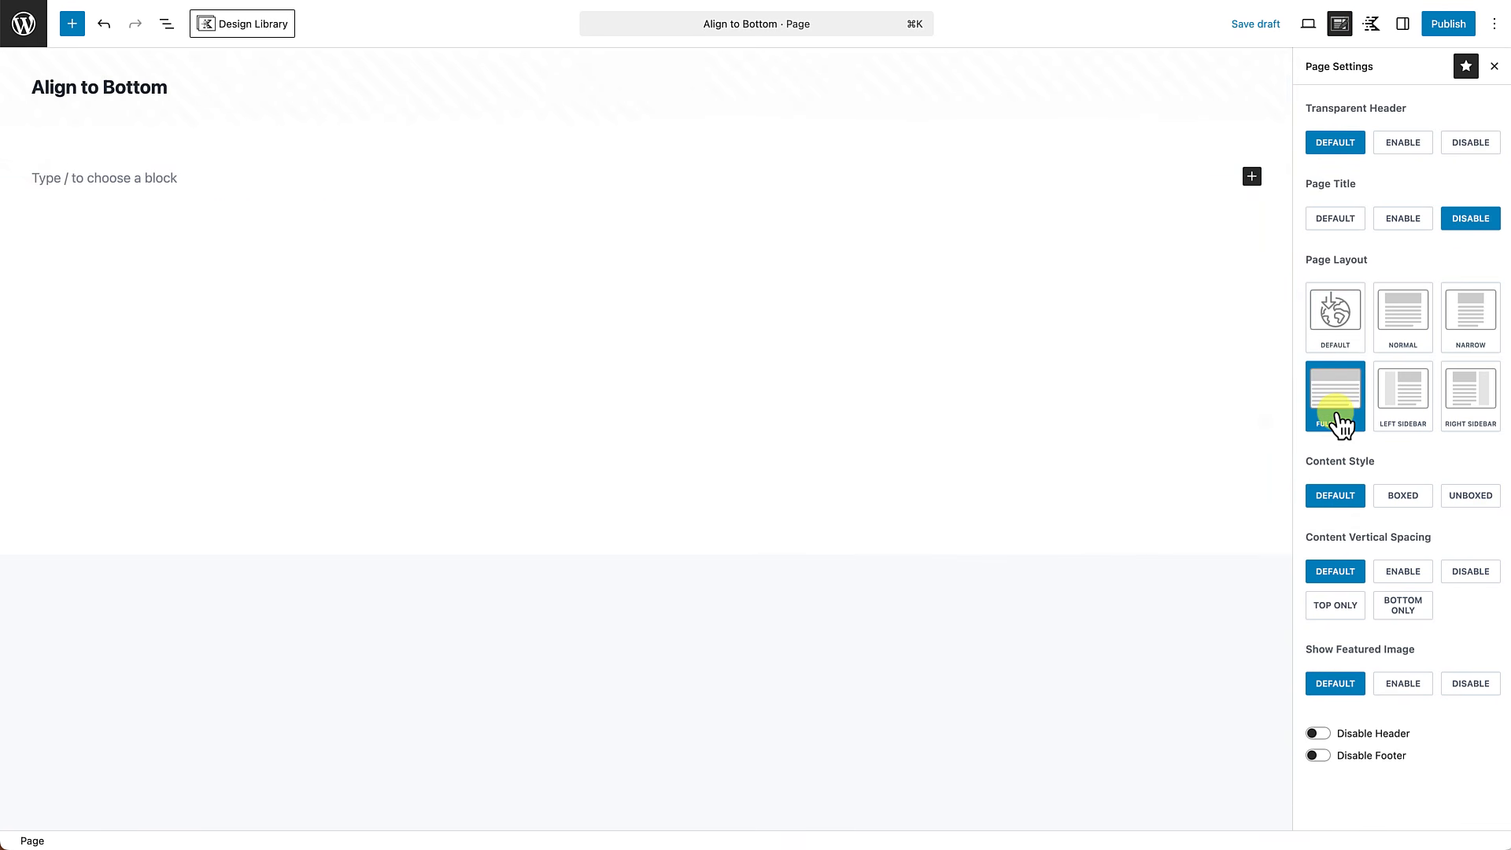
pyautogui.click(1471, 497)
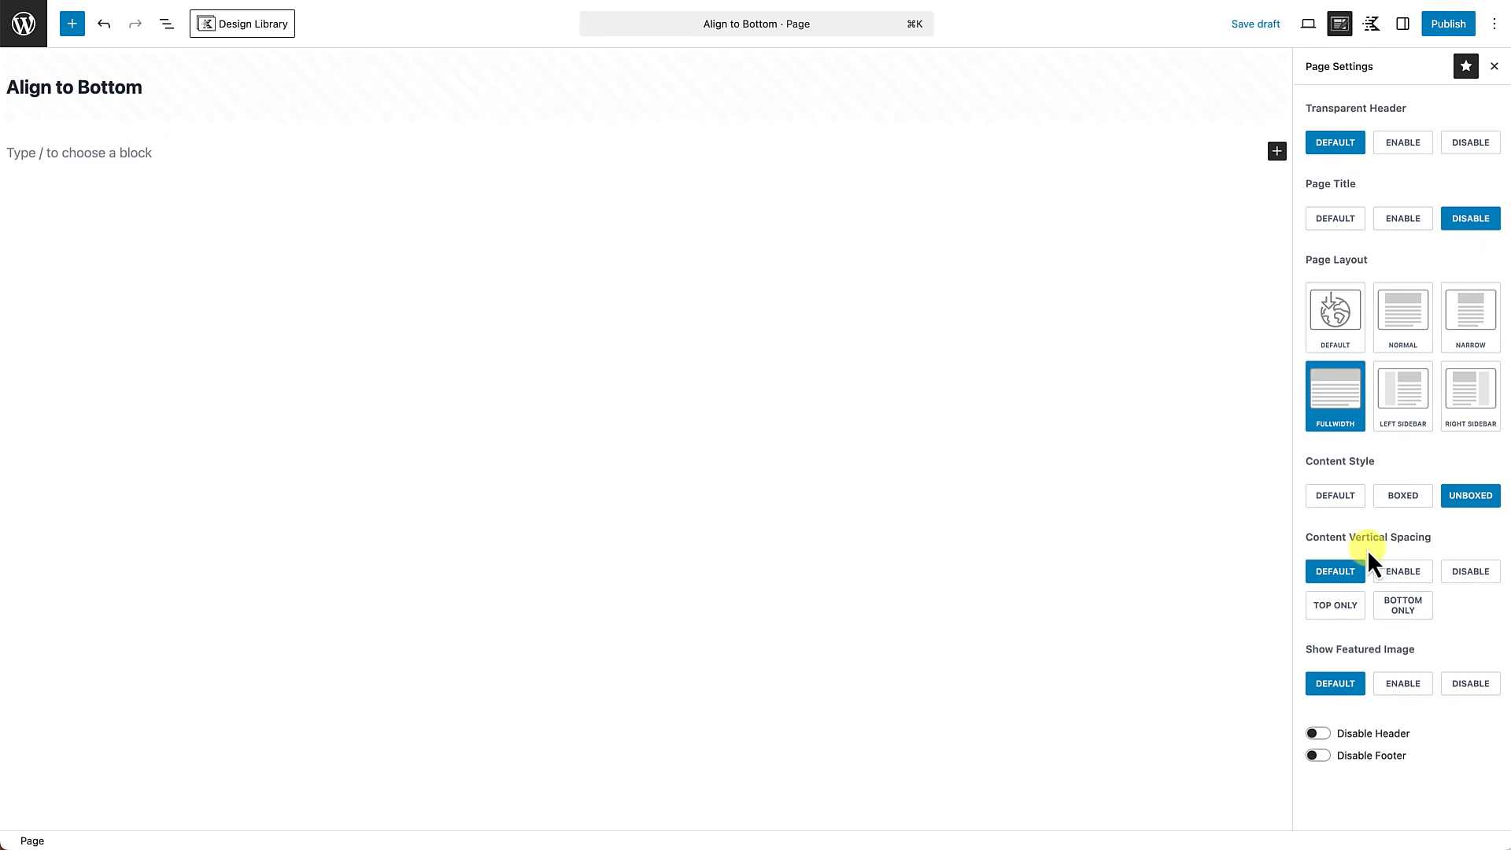
# Disable the page's content vertical spacing, header and footer, then publish the page.
pyautogui.click(1465, 576)
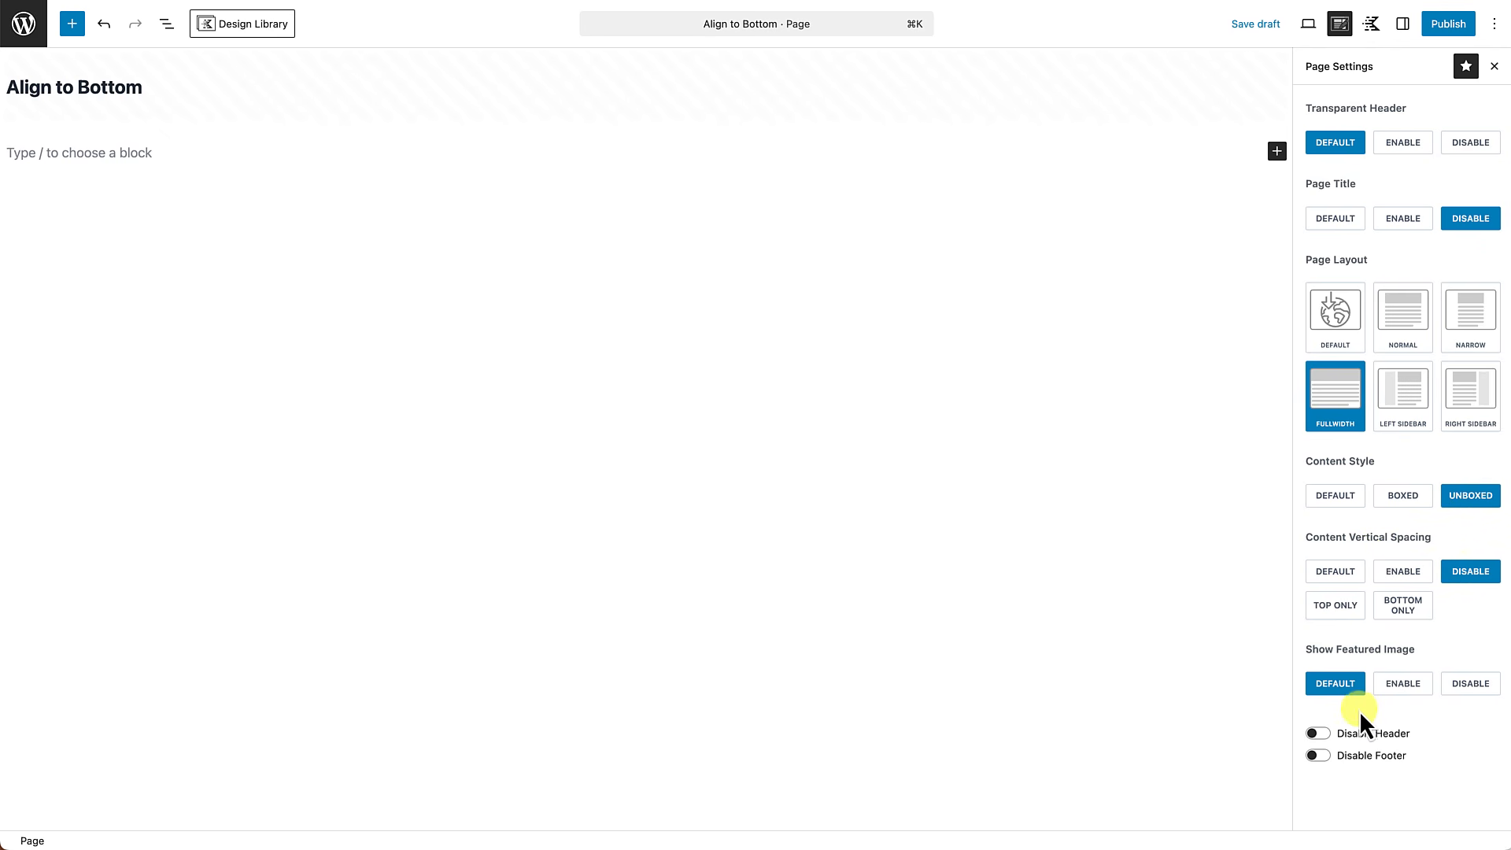
pyautogui.click(1322, 736)
pyautogui.click(1322, 756)
pyautogui.click(1446, 28)
pyautogui.click(1449, 28)
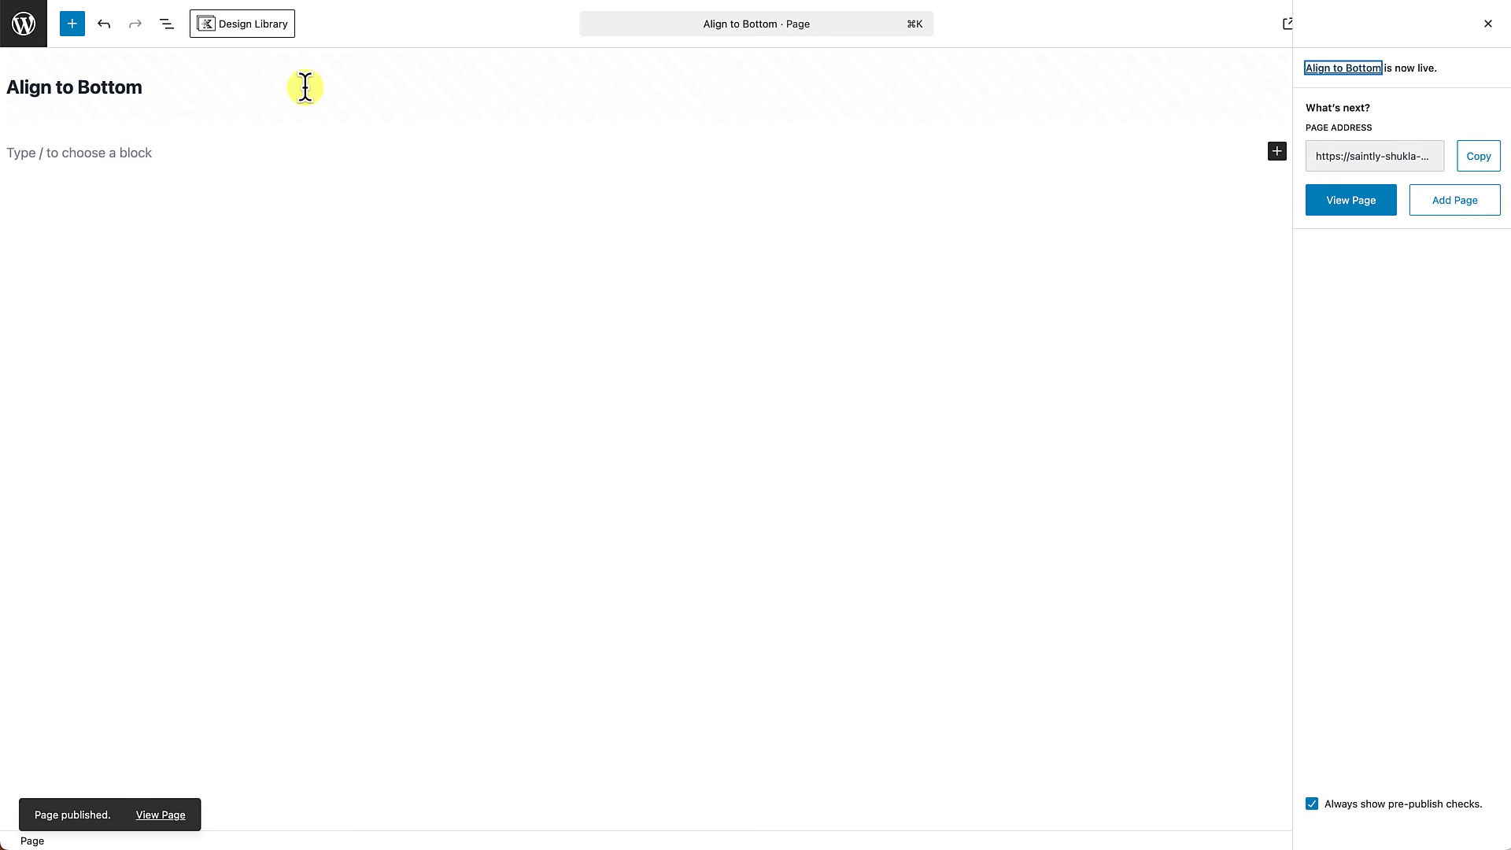
# In the reading settings, save "Align to Bottom" as the static homepage, then go to the live site.
pyautogui.click(30, 32)
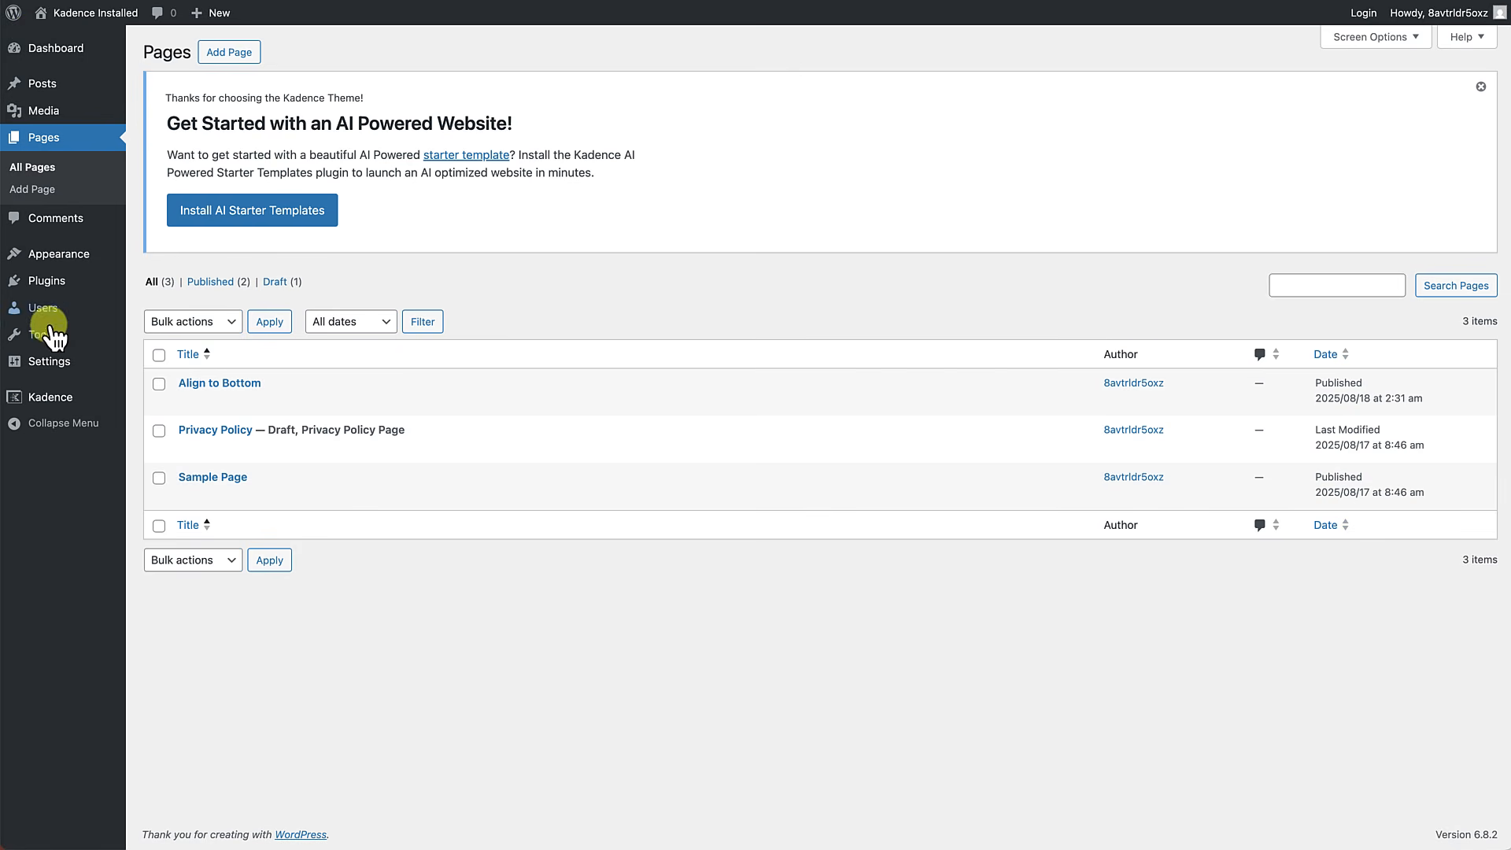
pyautogui.moveTo(48, 356)
pyautogui.click(165, 409)
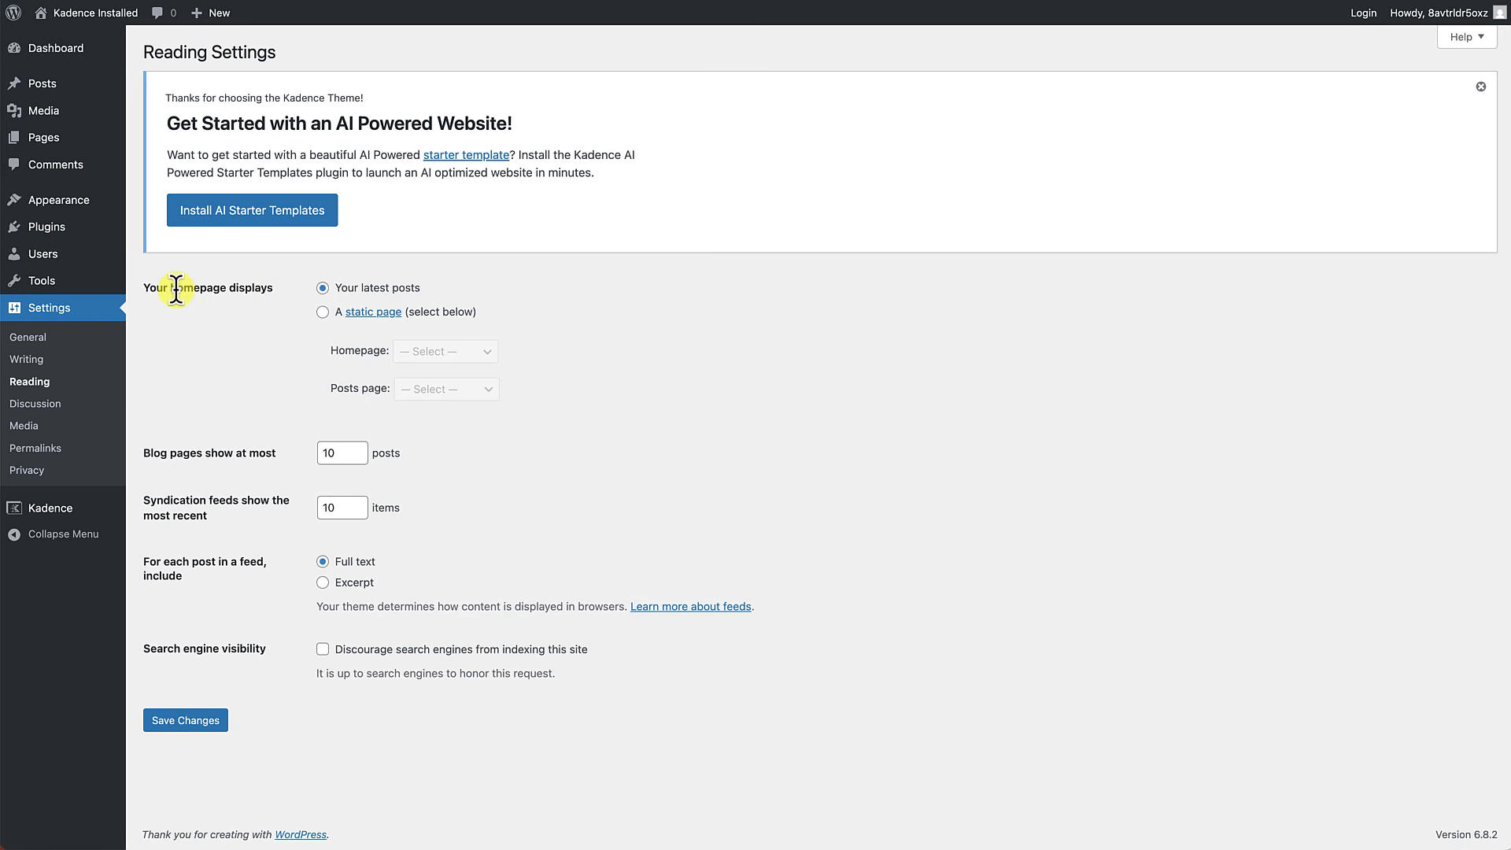
pyautogui.click(322, 313)
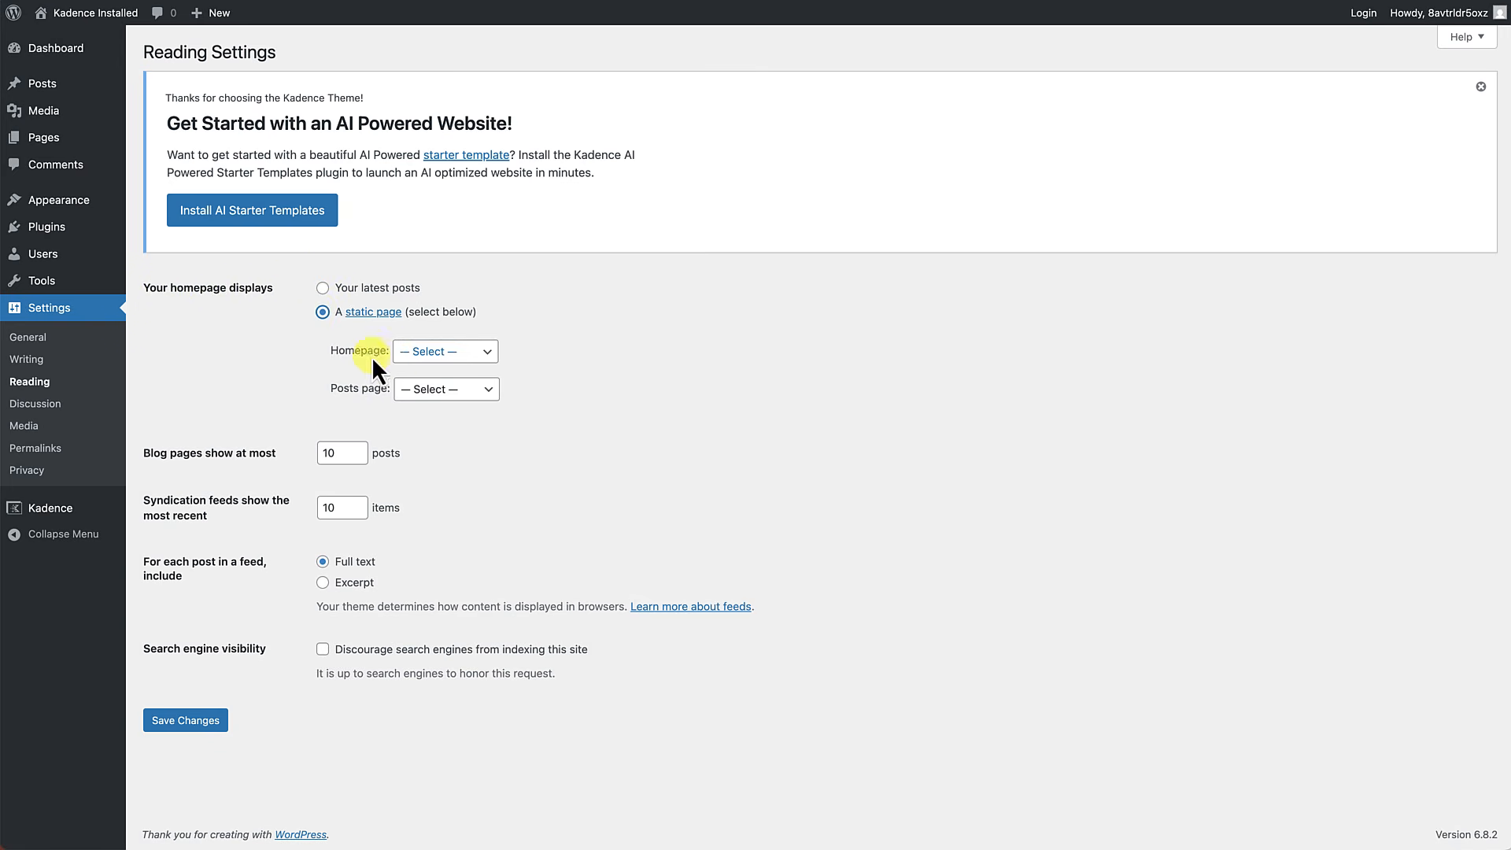
pyautogui.click(431, 352)
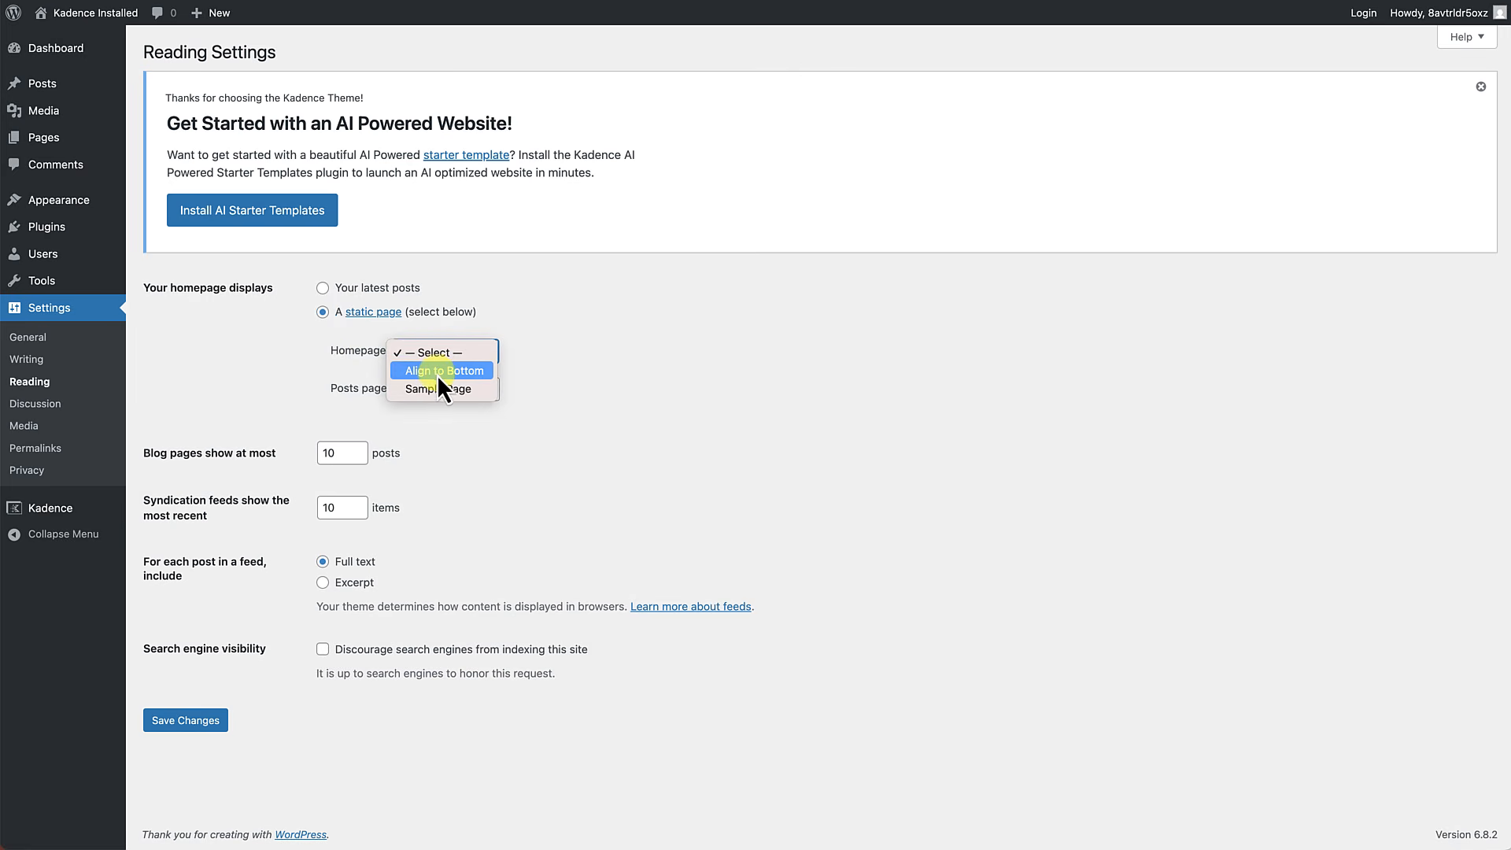
pyautogui.click(441, 371)
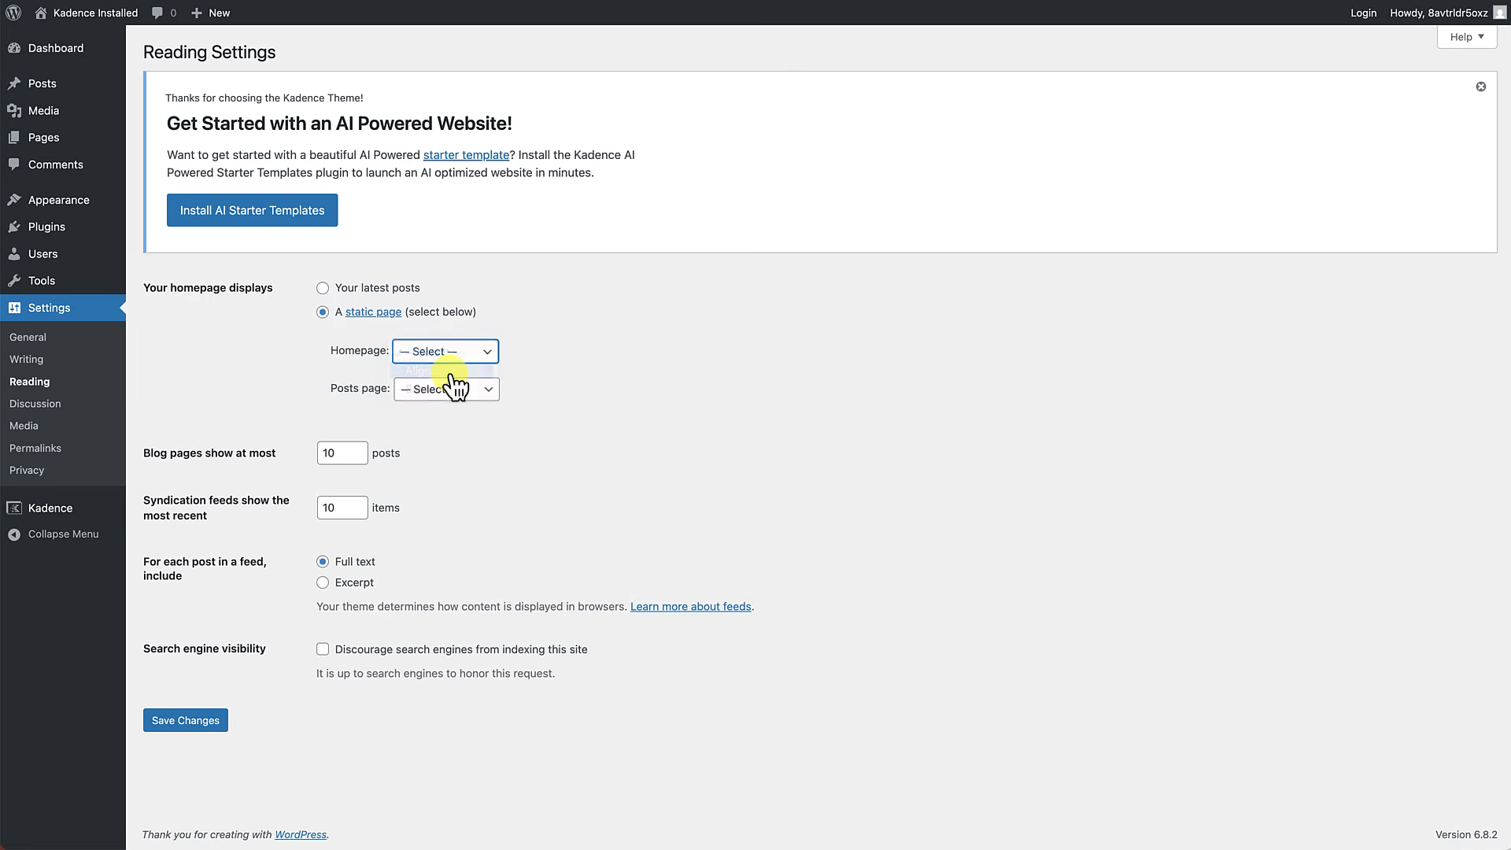
pyautogui.click(180, 728)
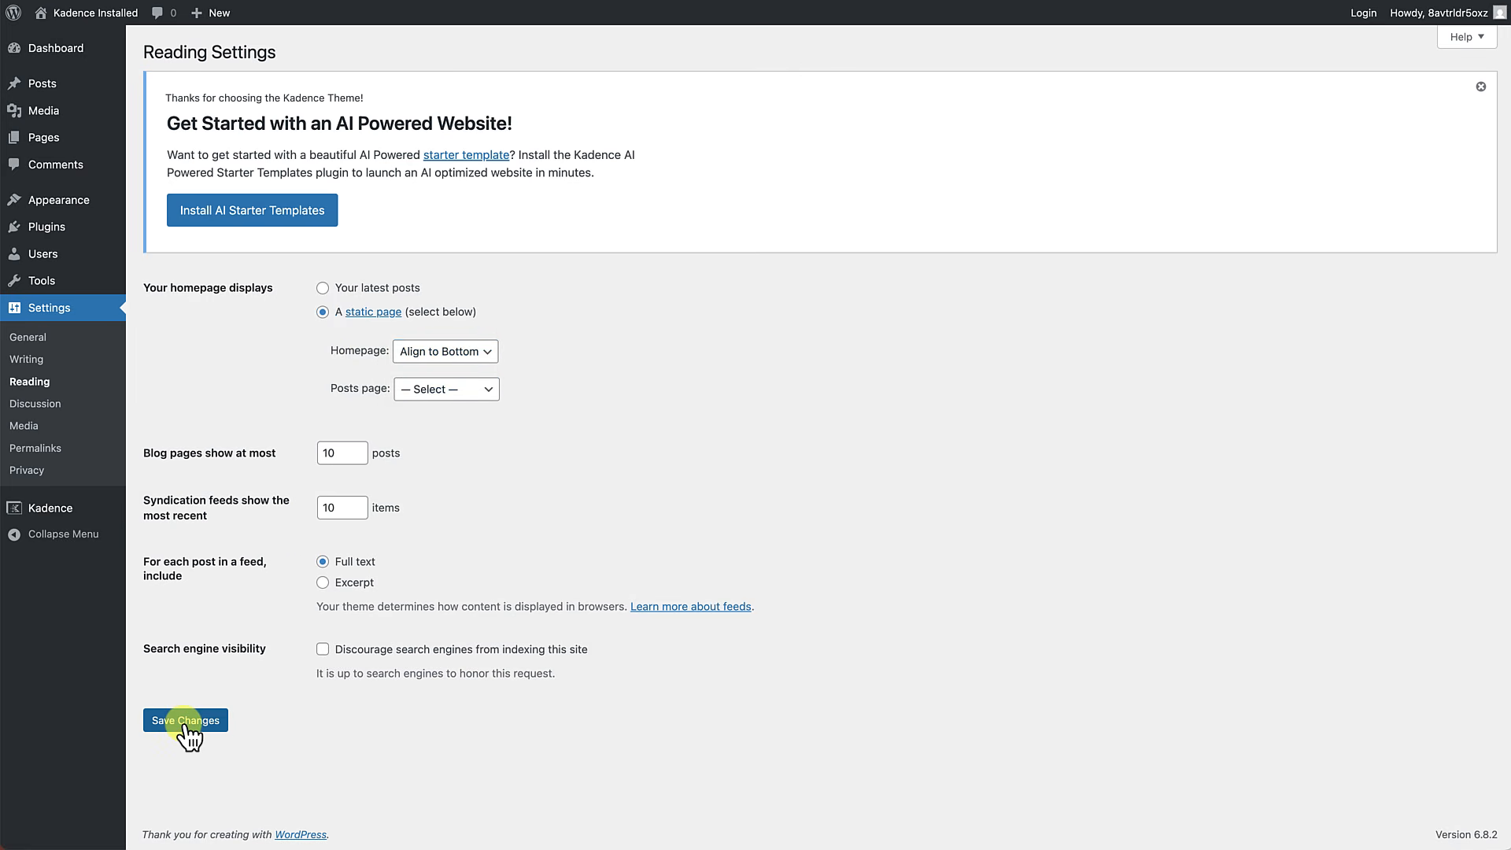
pyautogui.click(103, 22)
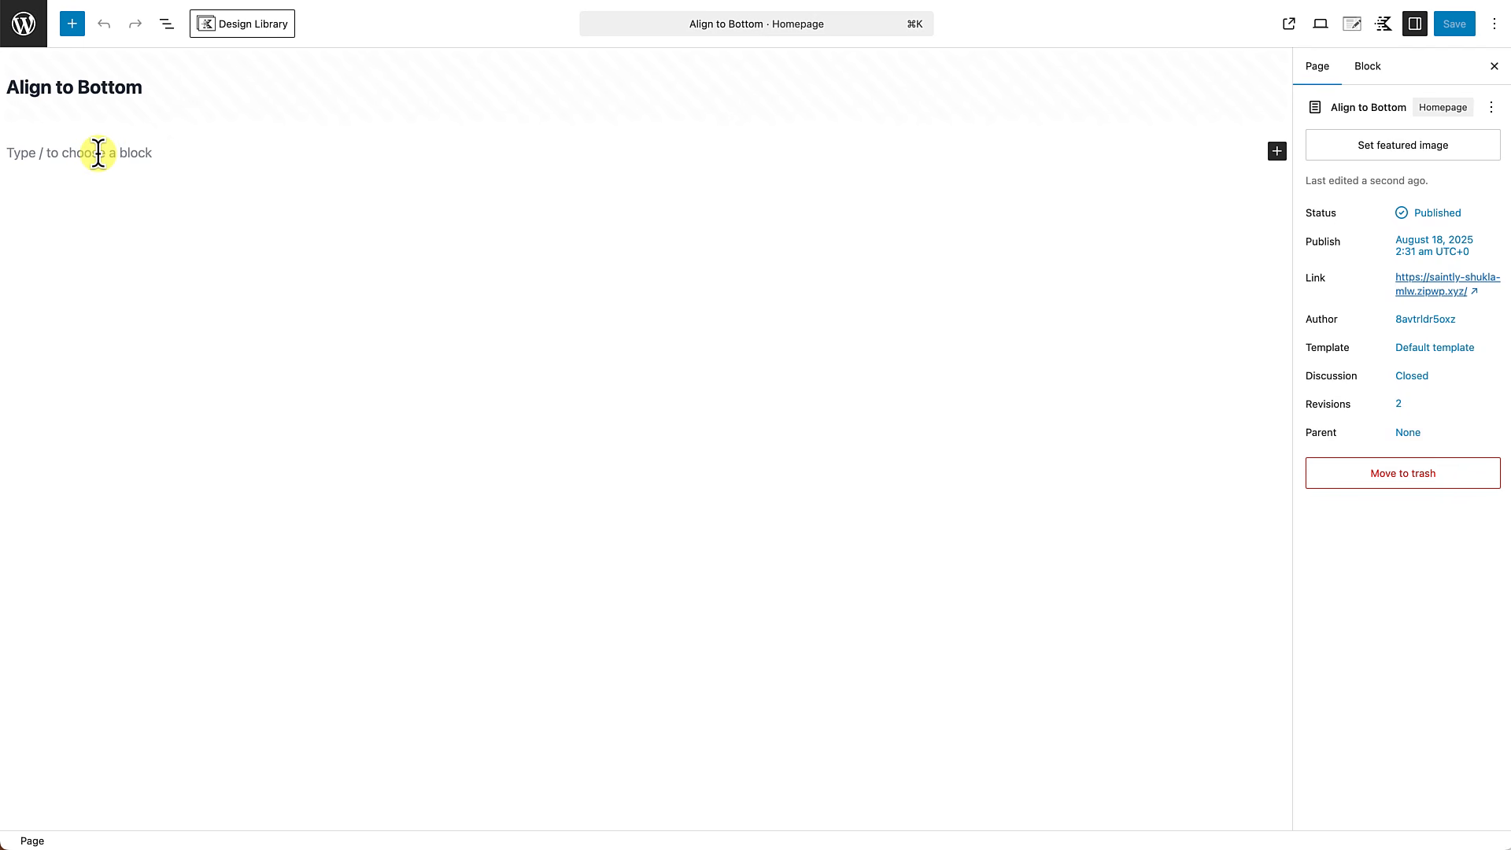
pyautogui.click(72, 24)
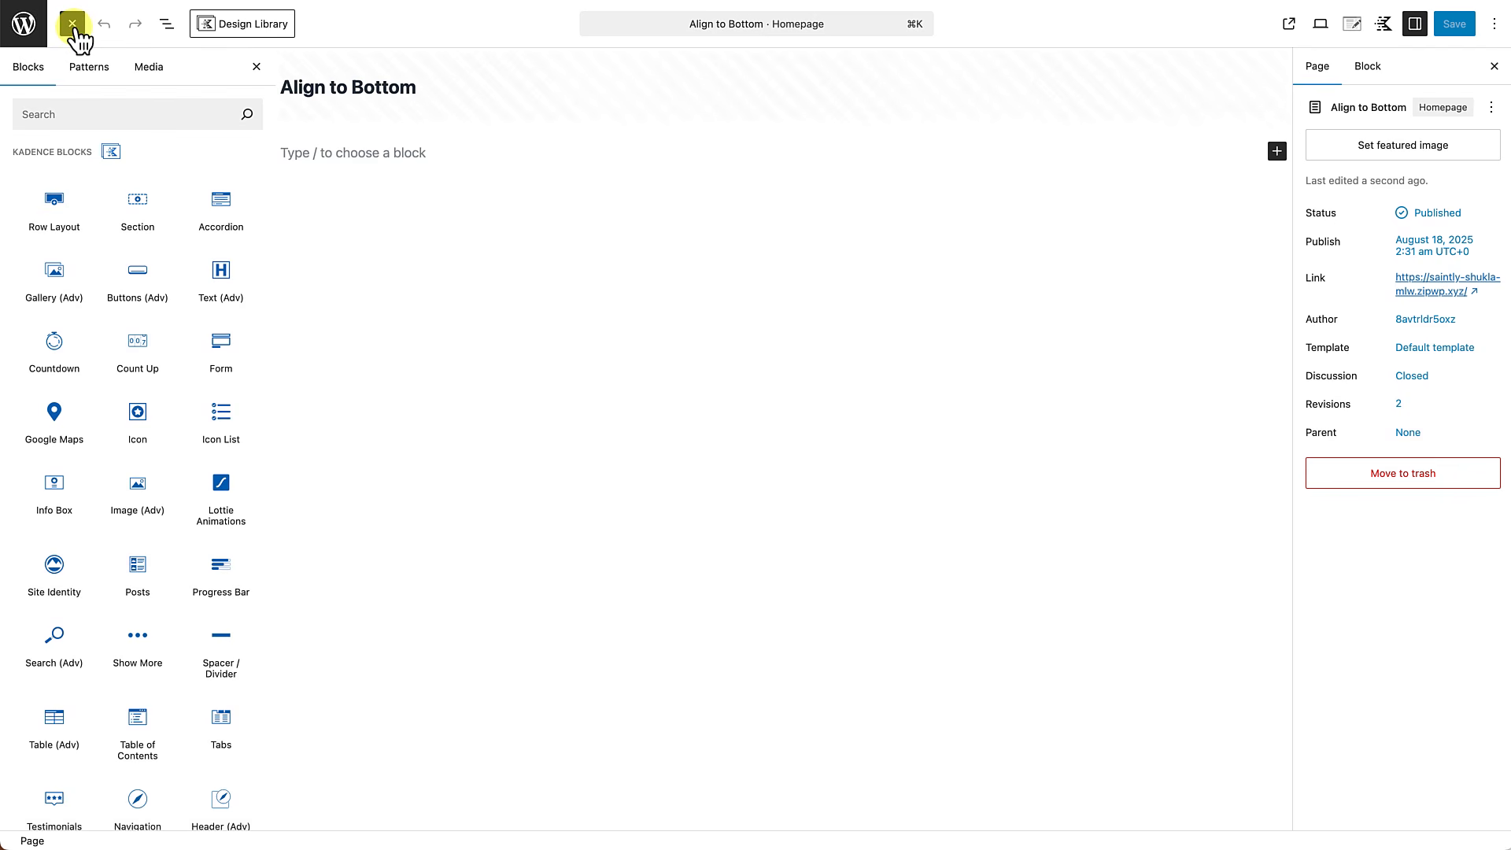
pyautogui.moveTo(71, 196)
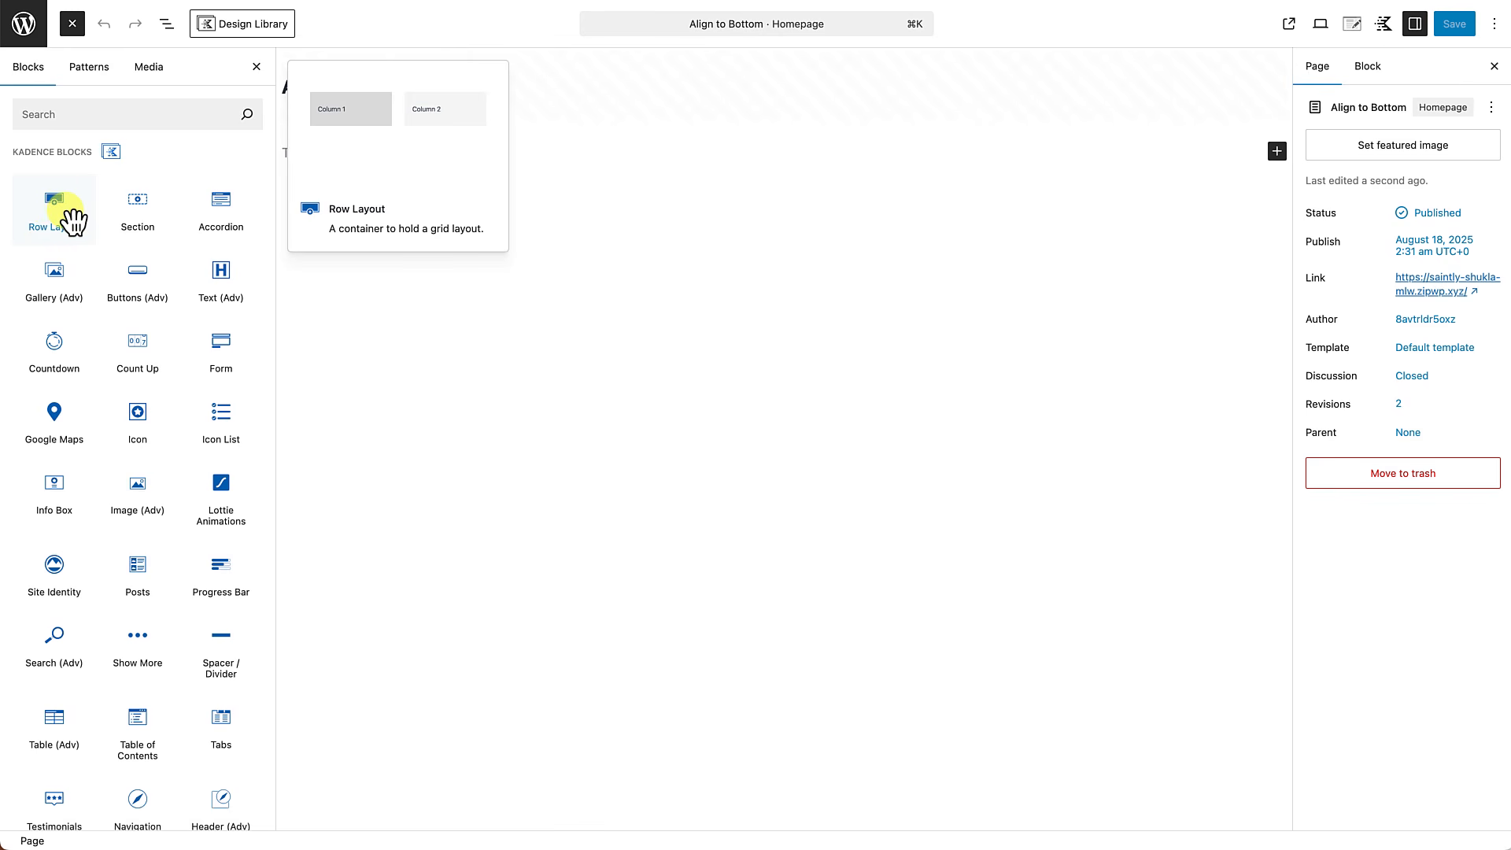
pyautogui.click(256, 67)
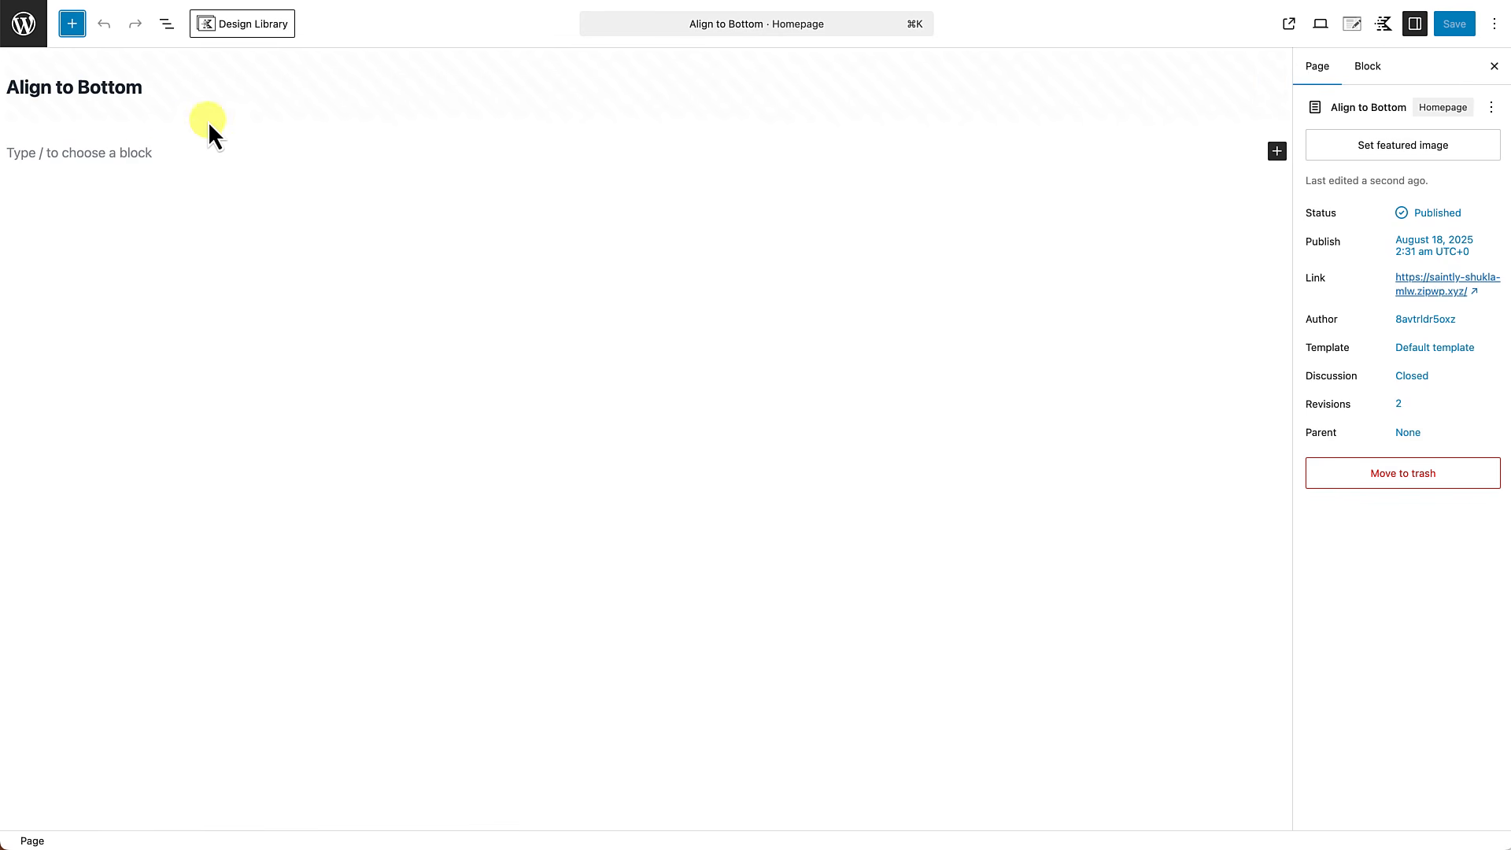
# Insert a Row Layout block with three equal columns into the empty Align to Bottom page.
pyautogui.click(86, 154)
pyautogui.write('/row')
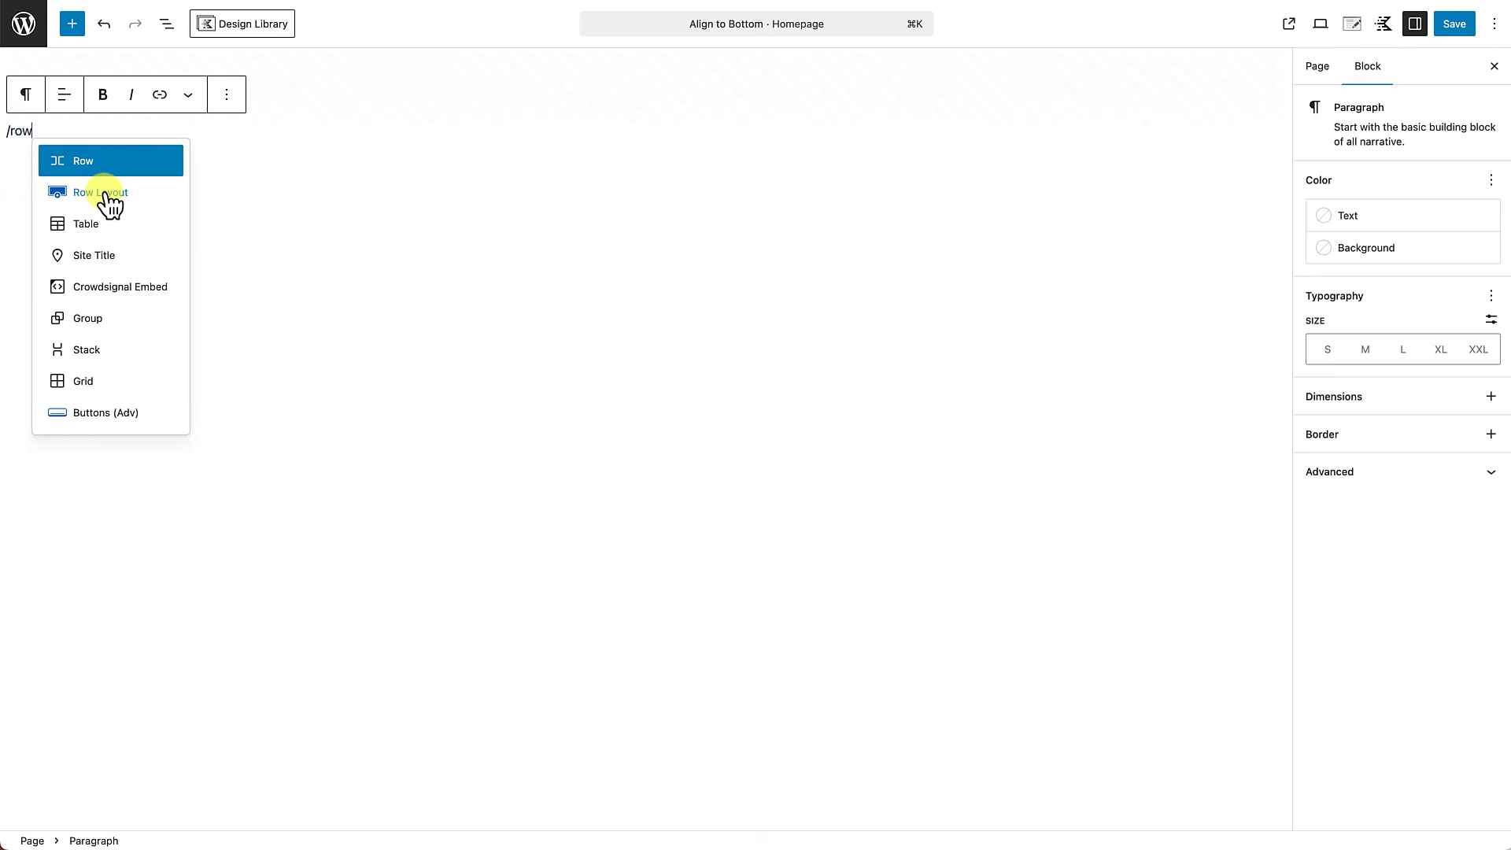
pyautogui.click(106, 194)
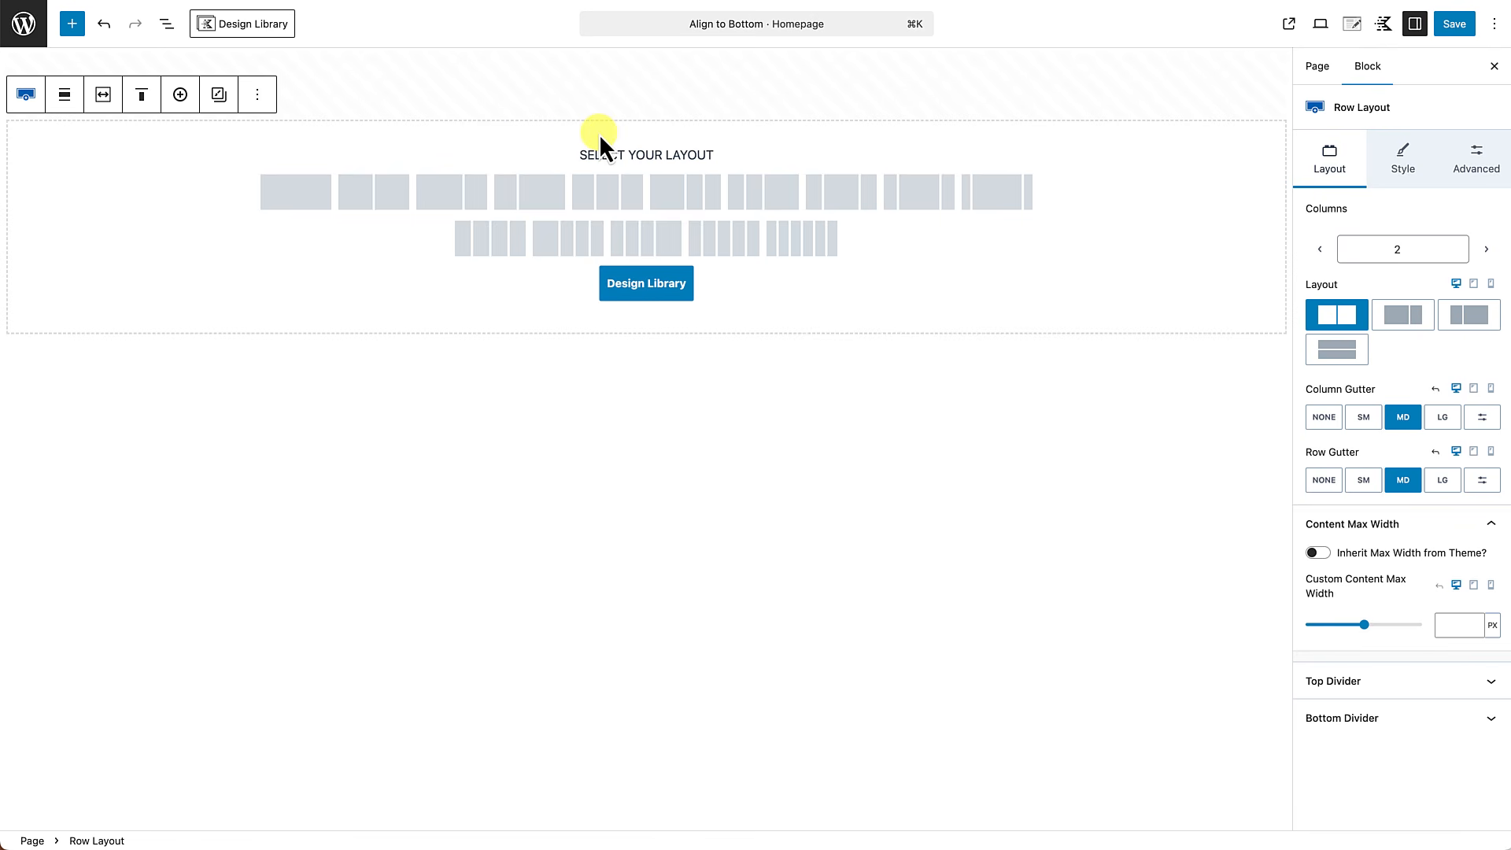
pyautogui.click(617, 192)
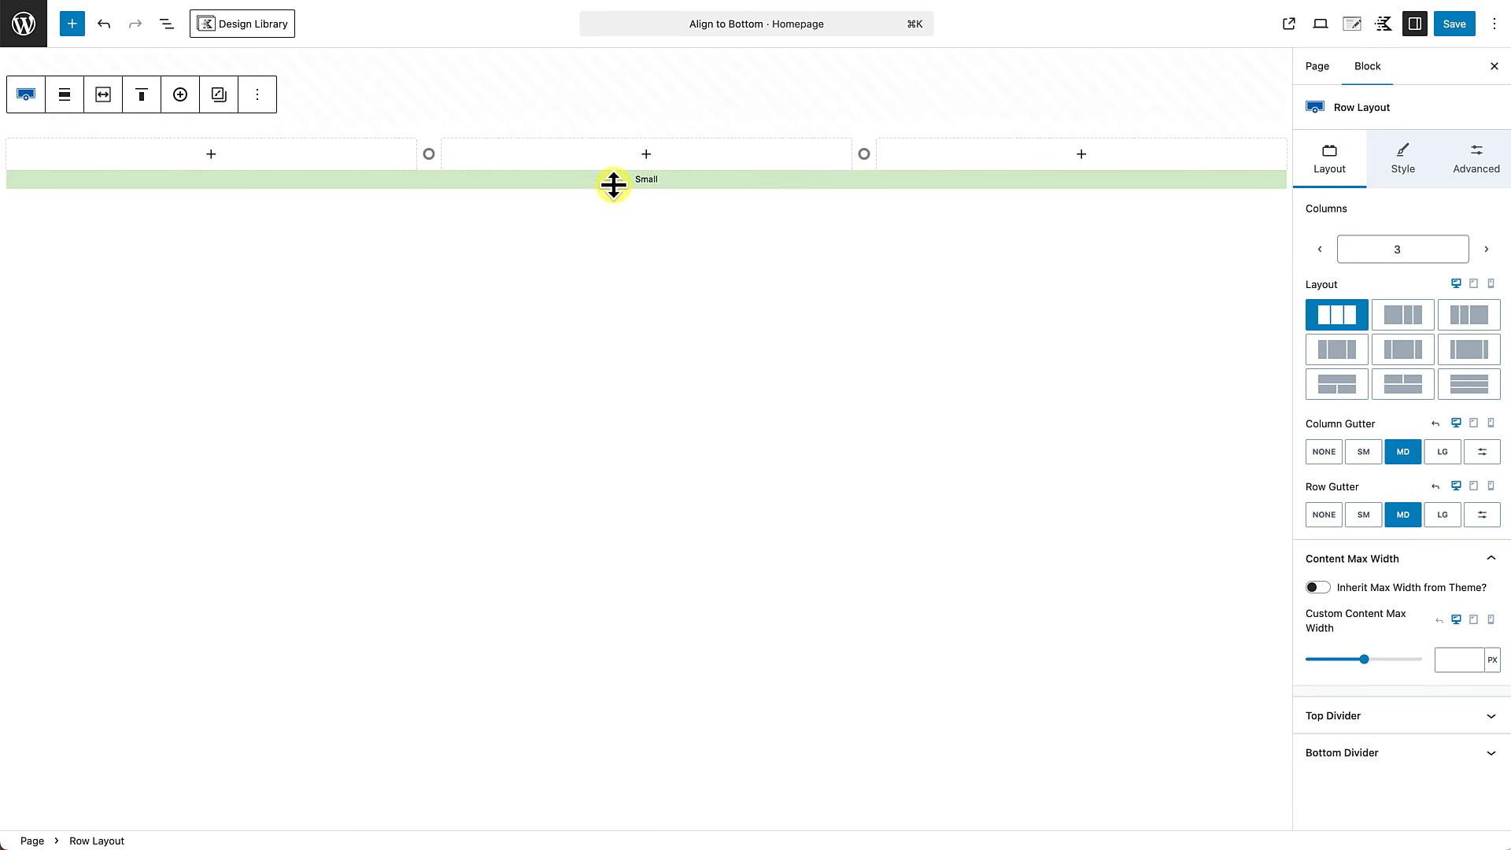
# Make the row use the theme content inner width and set its top and bottom padding to 4X Large.
pyautogui.click(106, 96)
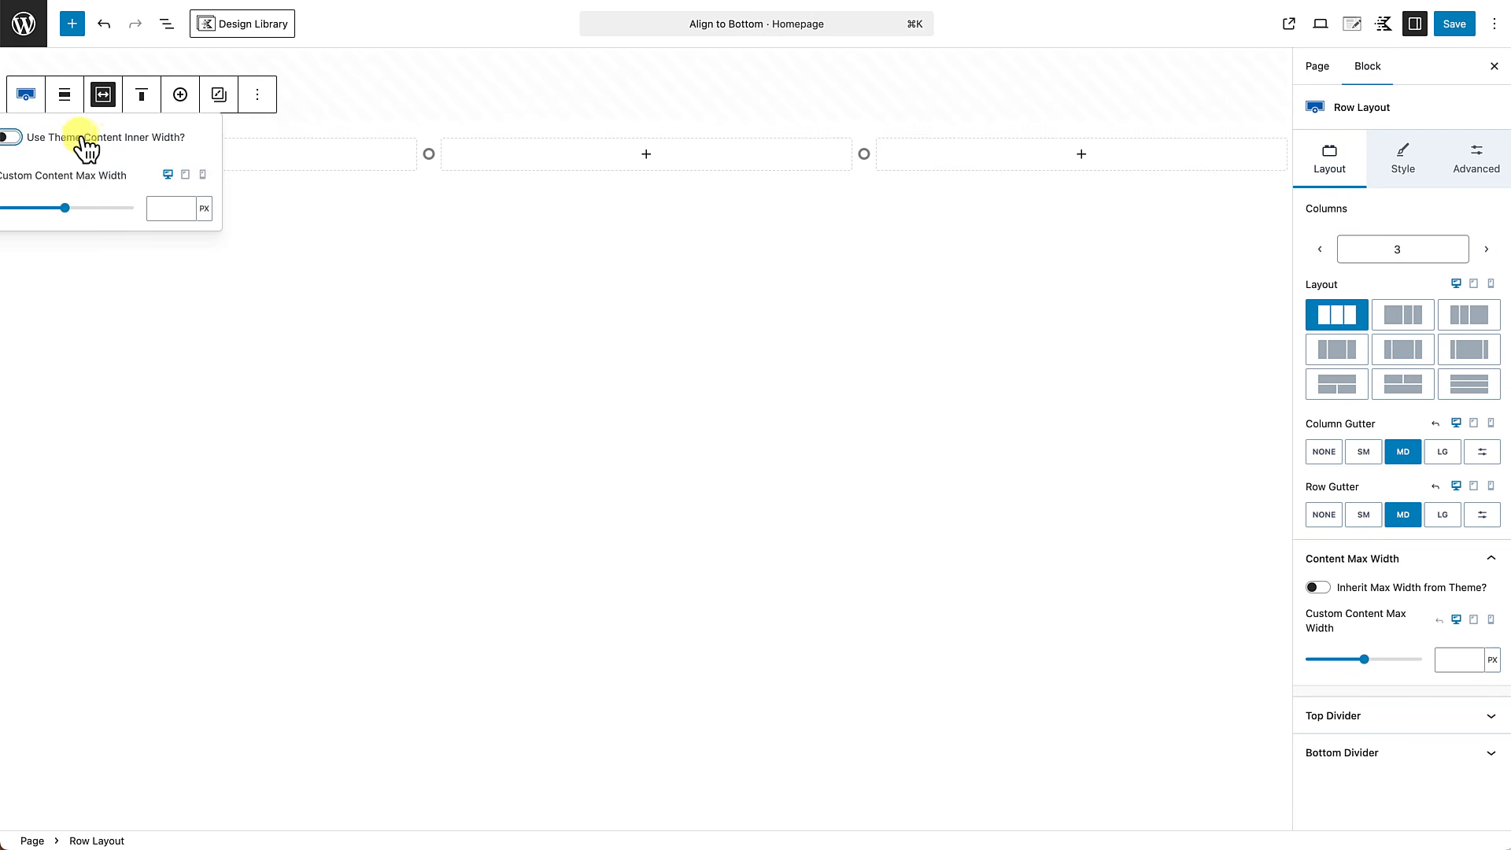
pyautogui.click(11, 139)
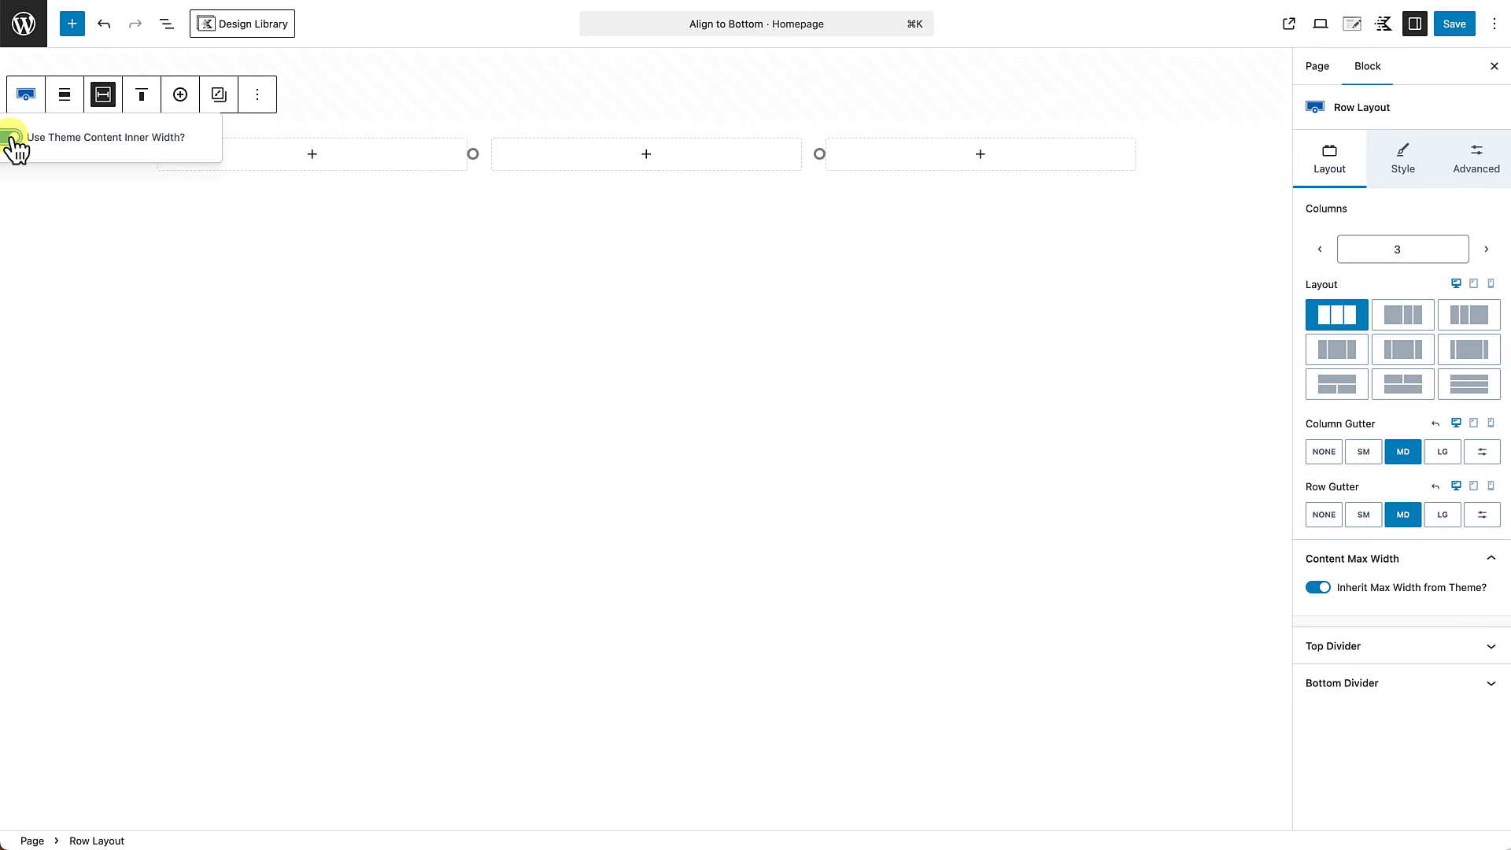
pyautogui.click(389, 125)
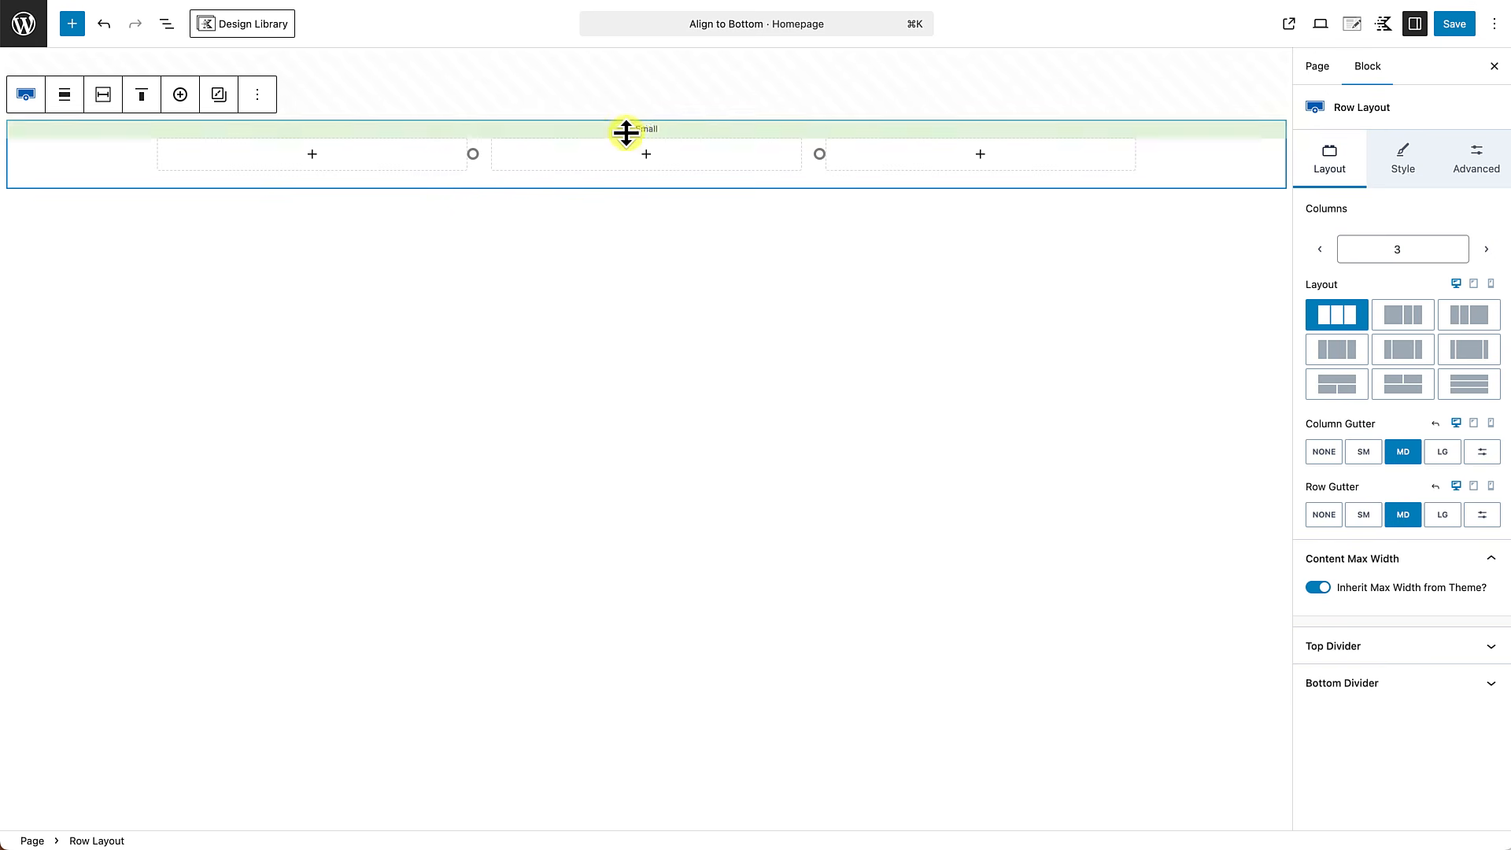
pyautogui.moveTo(636, 130); pyautogui.dragTo(635, 349)
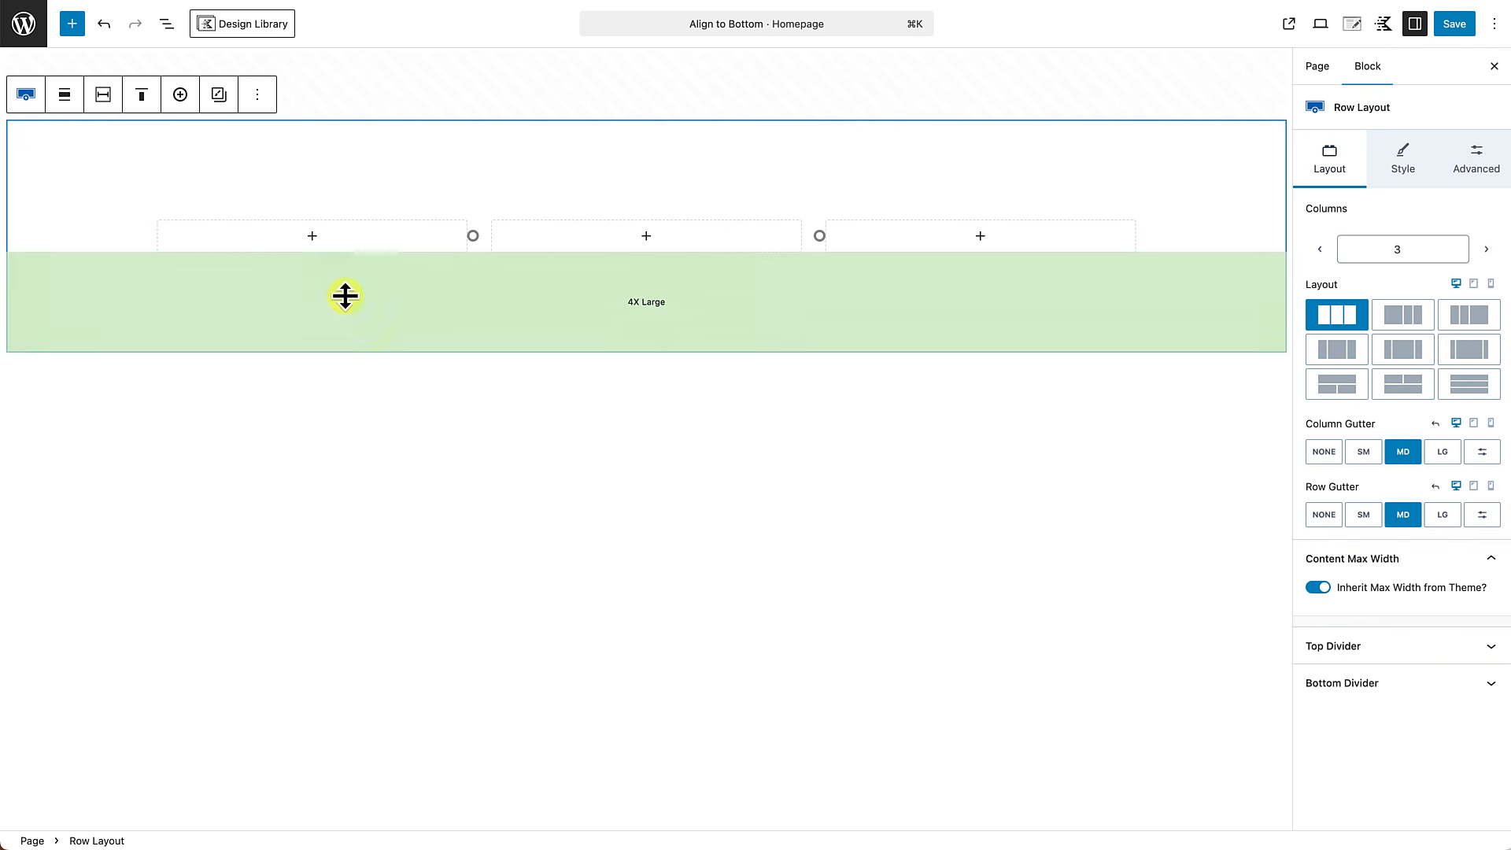
# Add an Image (Adv) block to the first column and upload "Example-A-Roll-Image-scaled-1-2048x1586 (1).jpg" into it.
pyautogui.click(314, 238)
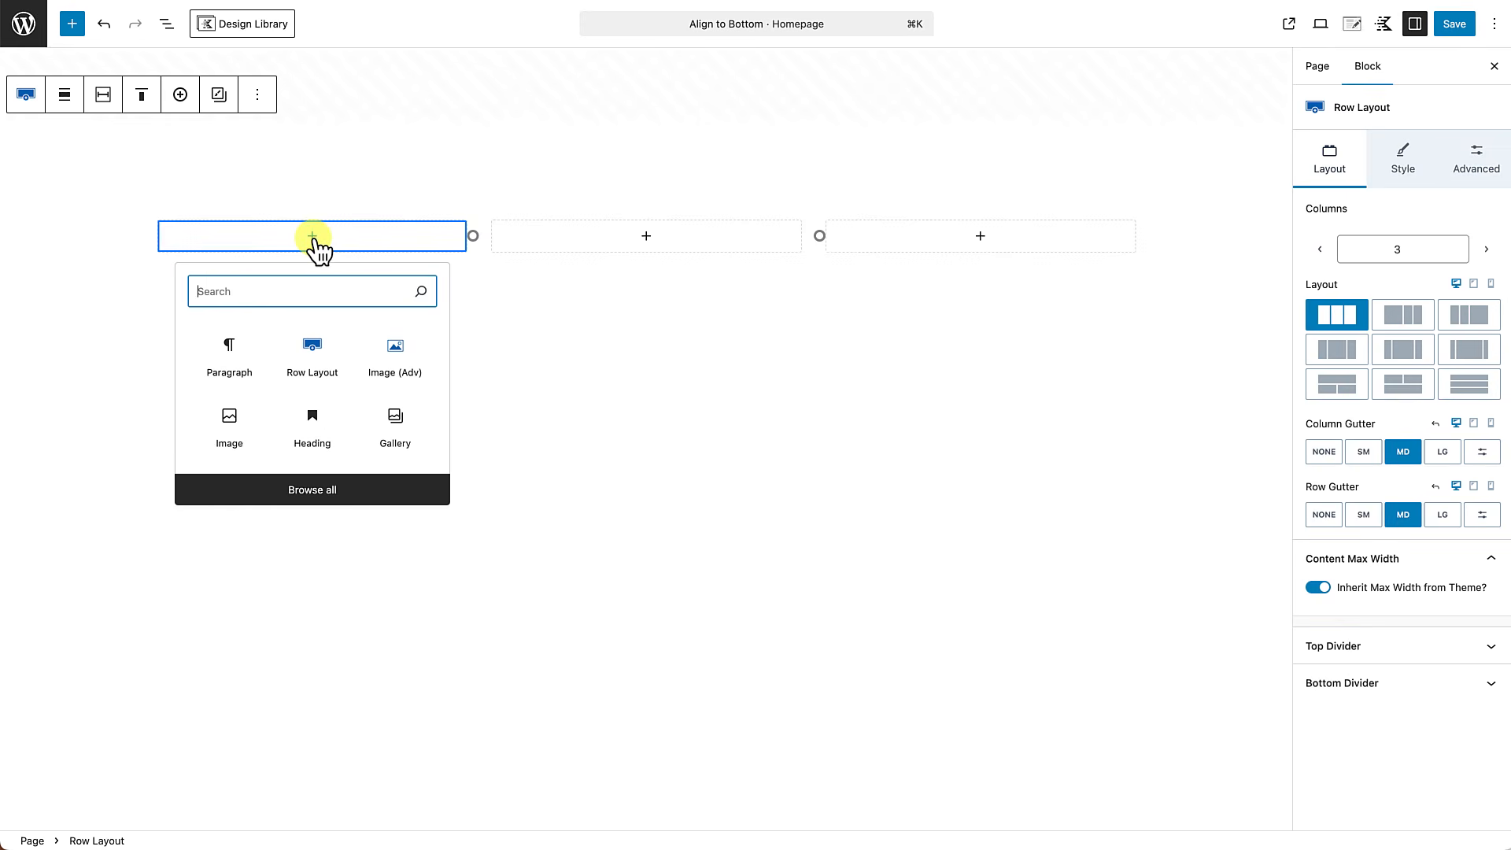
pyautogui.click(394, 363)
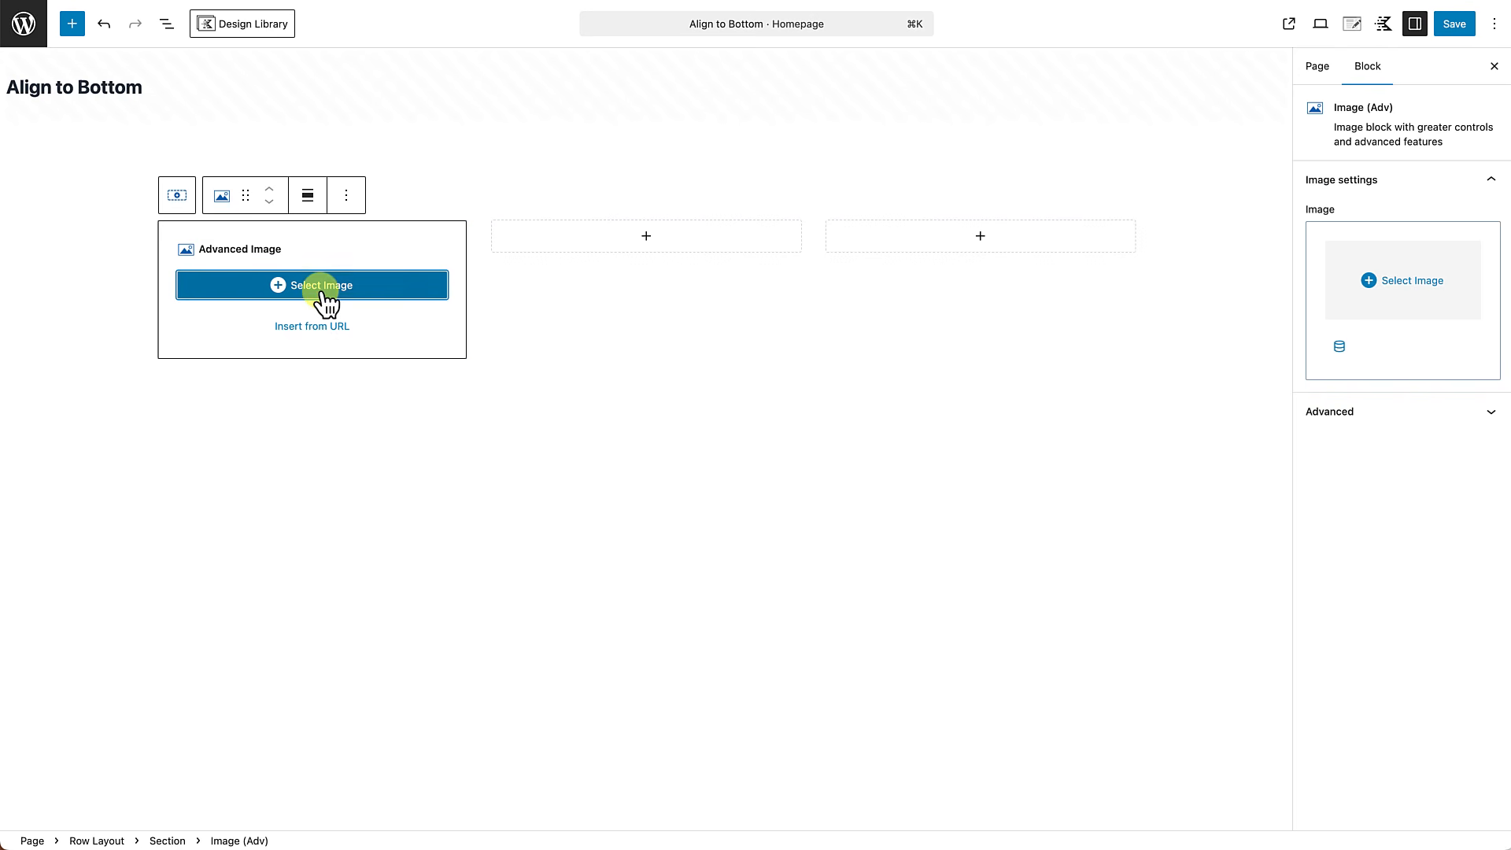
pyautogui.click(323, 297)
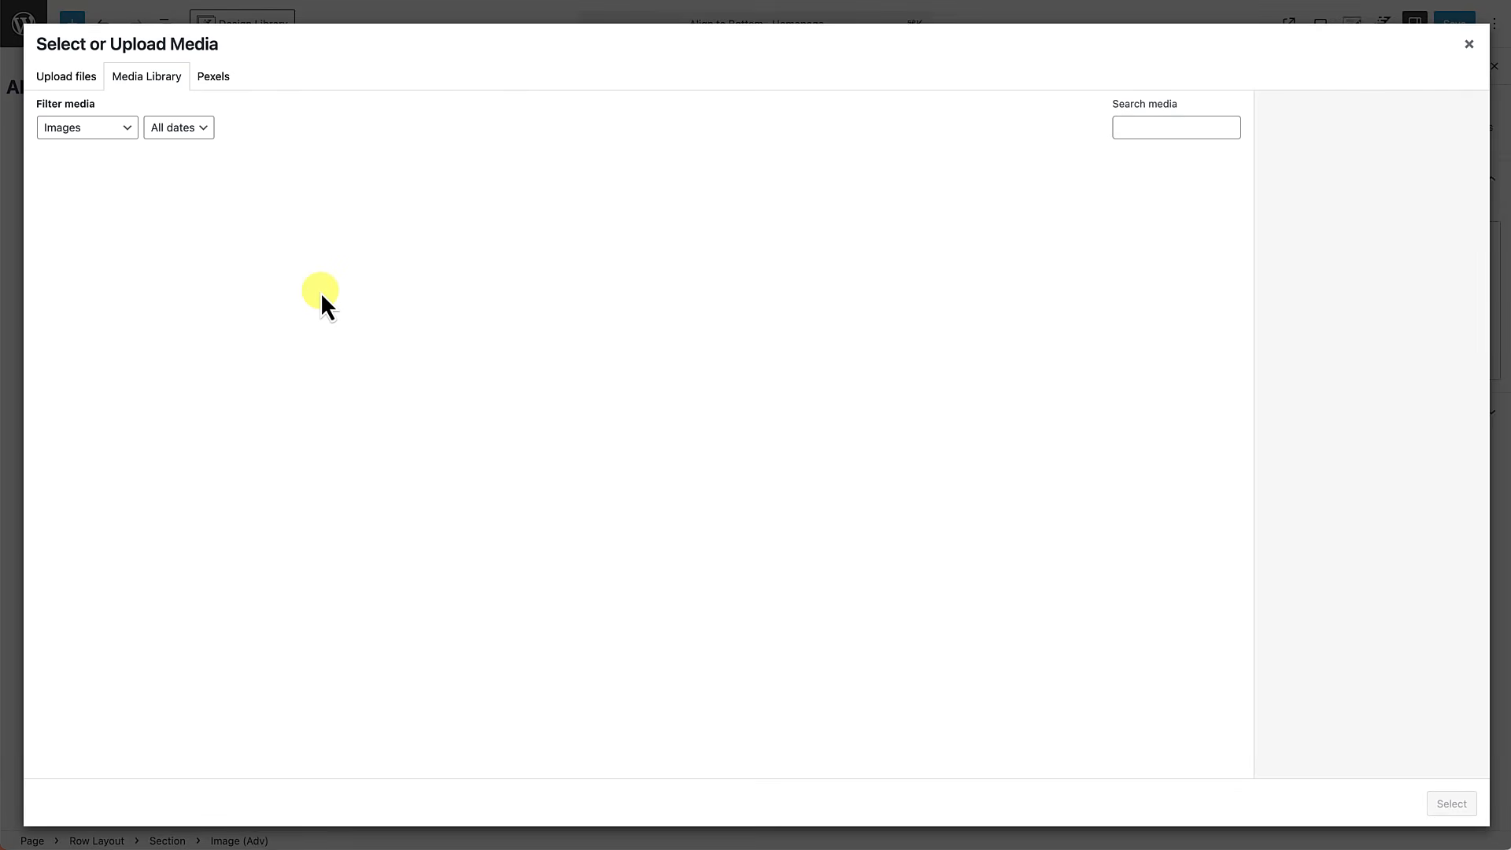
pyautogui.click(219, 87)
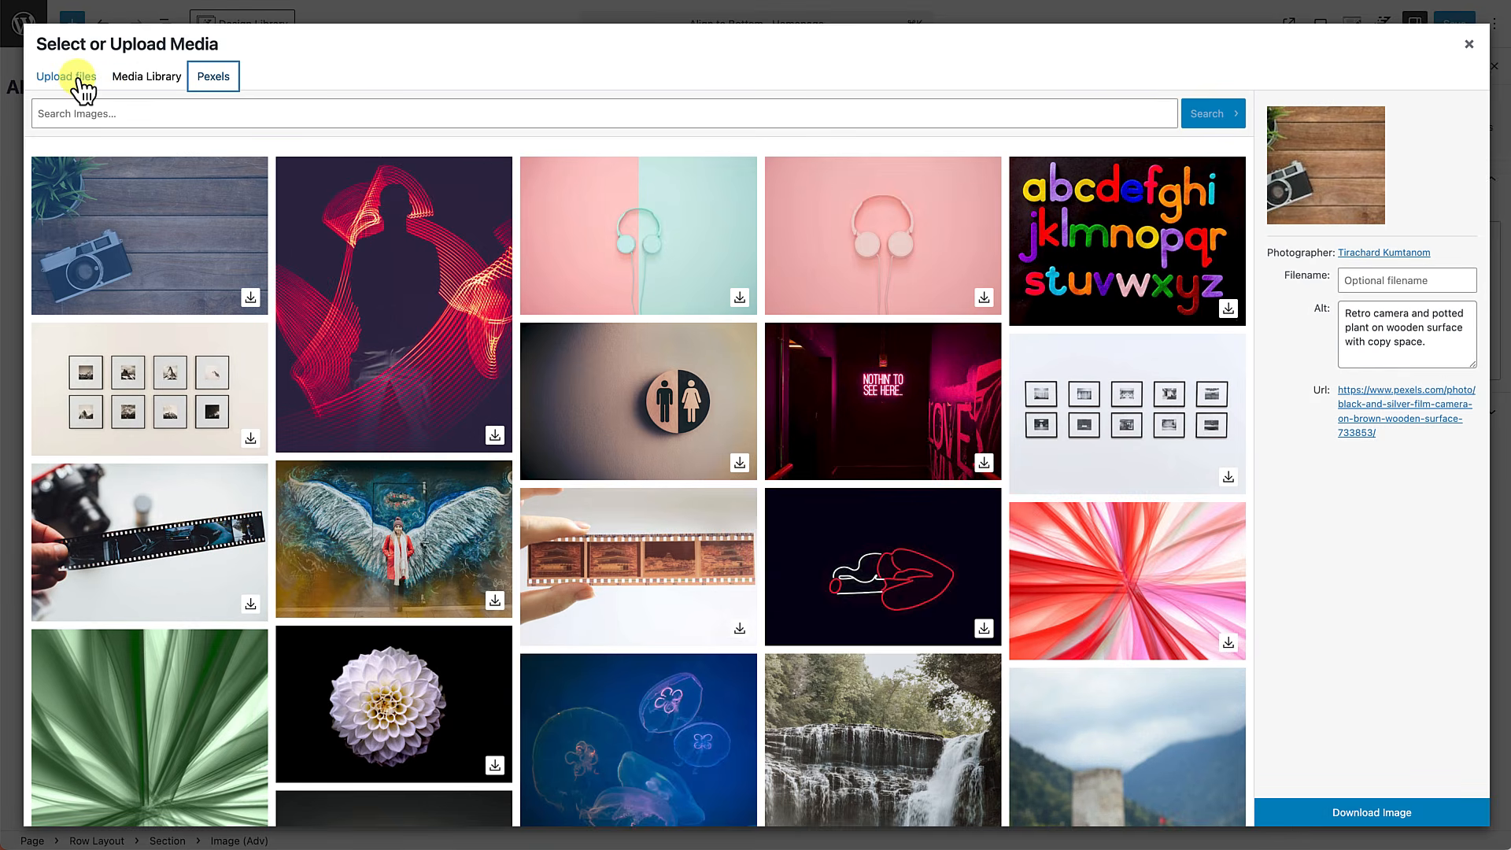
pyautogui.click(82, 91)
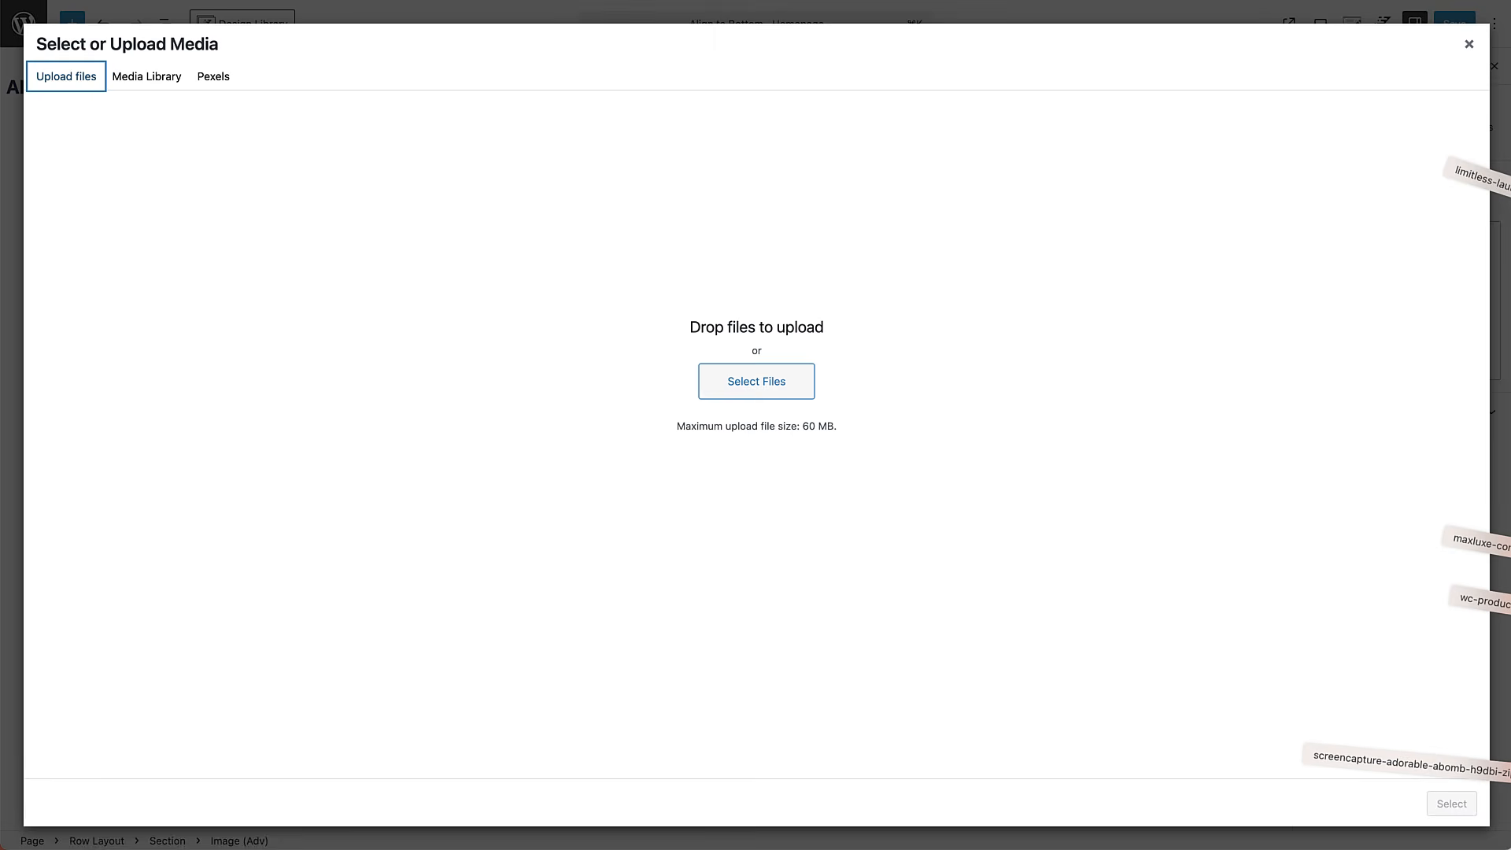
pyautogui.moveTo(1500, 355); pyautogui.dragTo(1008, 598)
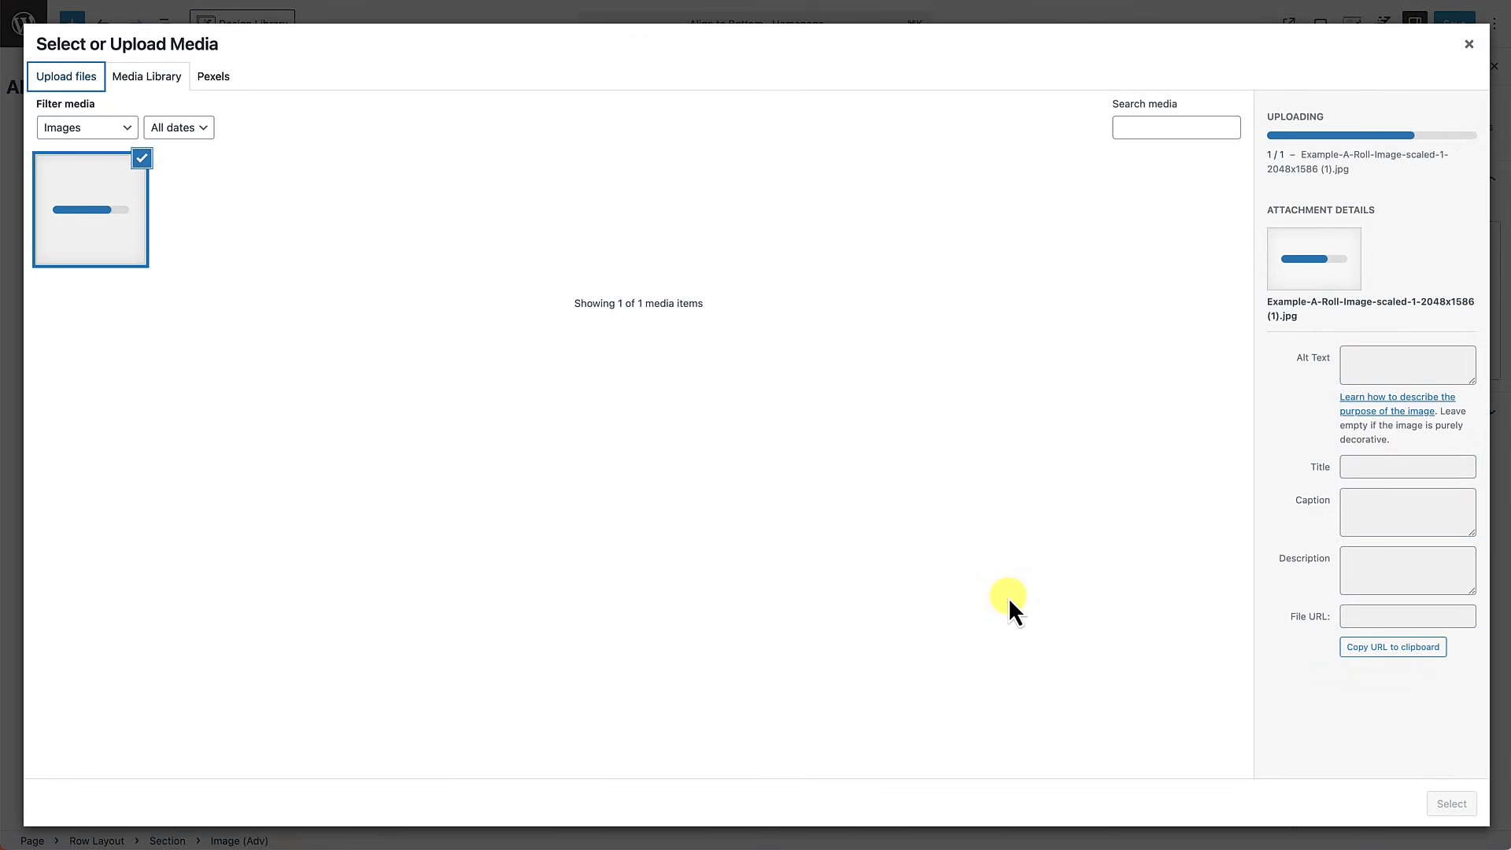
pyautogui.click(1453, 803)
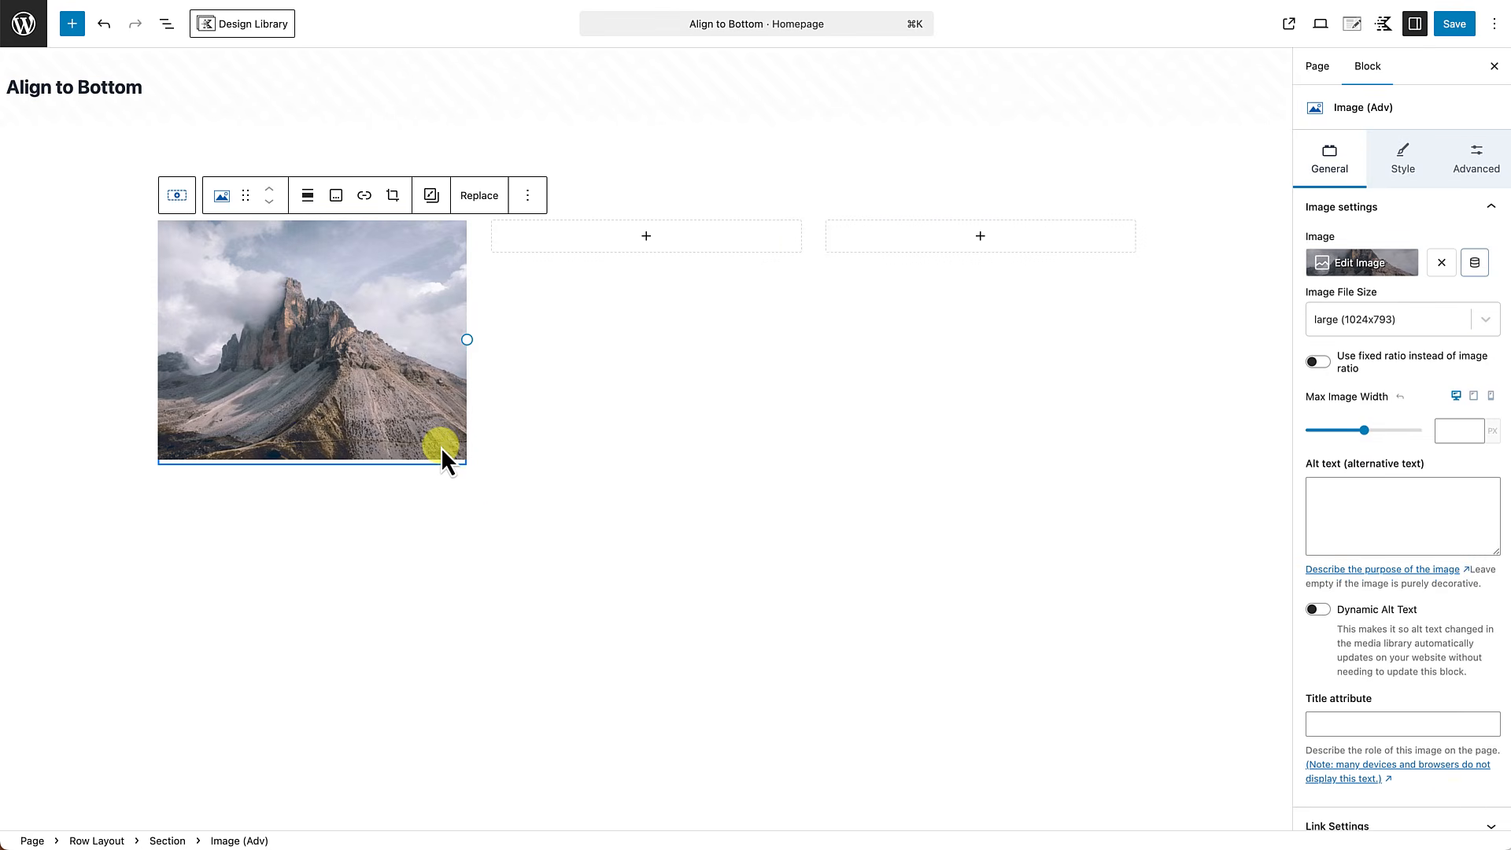
# Add a Text (Adv) block after the image in the first column with the text "This is our title".
pyautogui.click(529, 197)
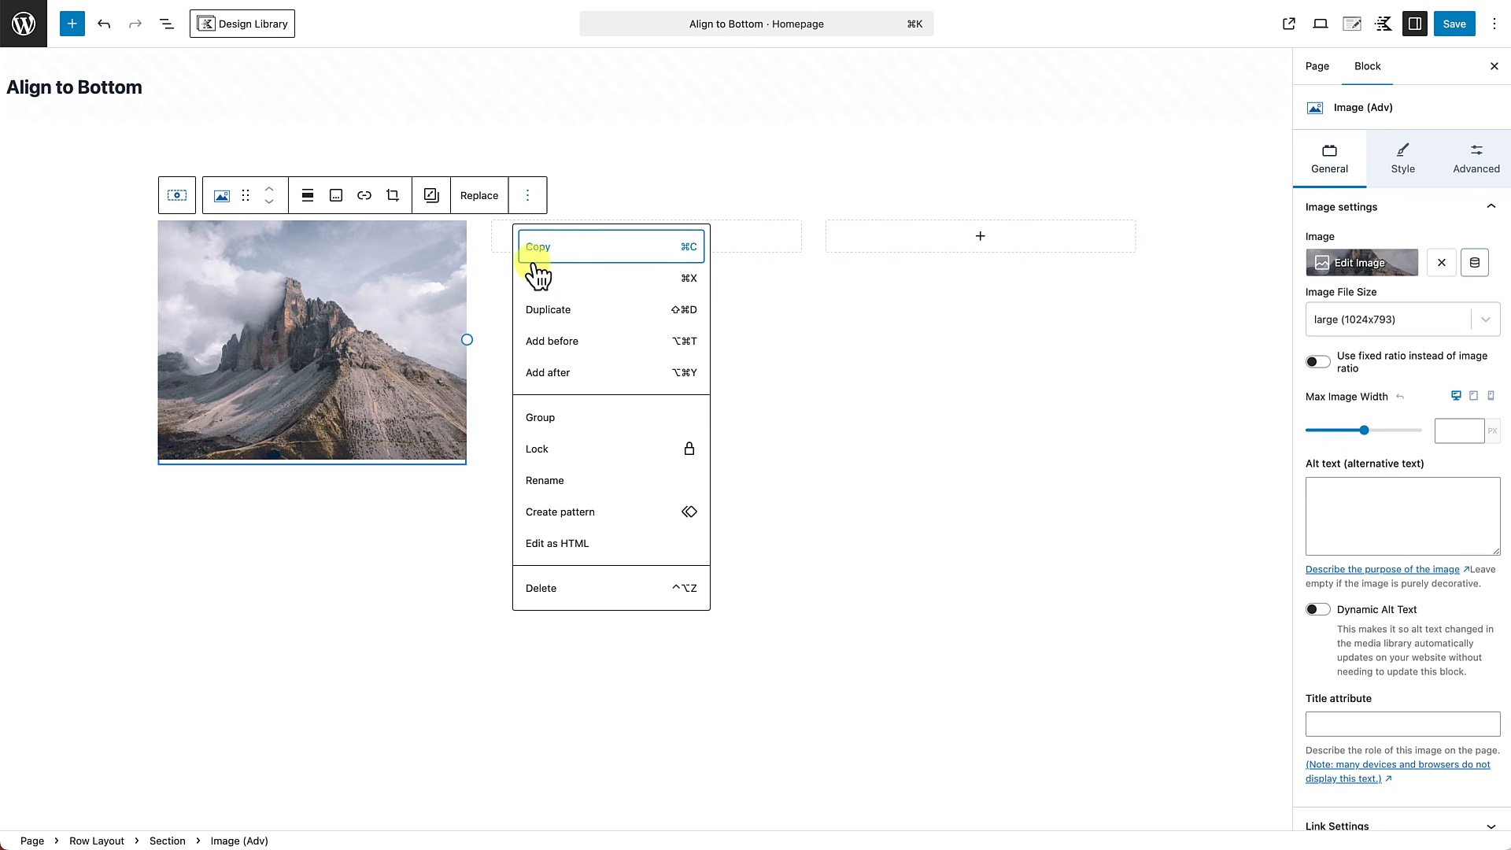
pyautogui.click(541, 376)
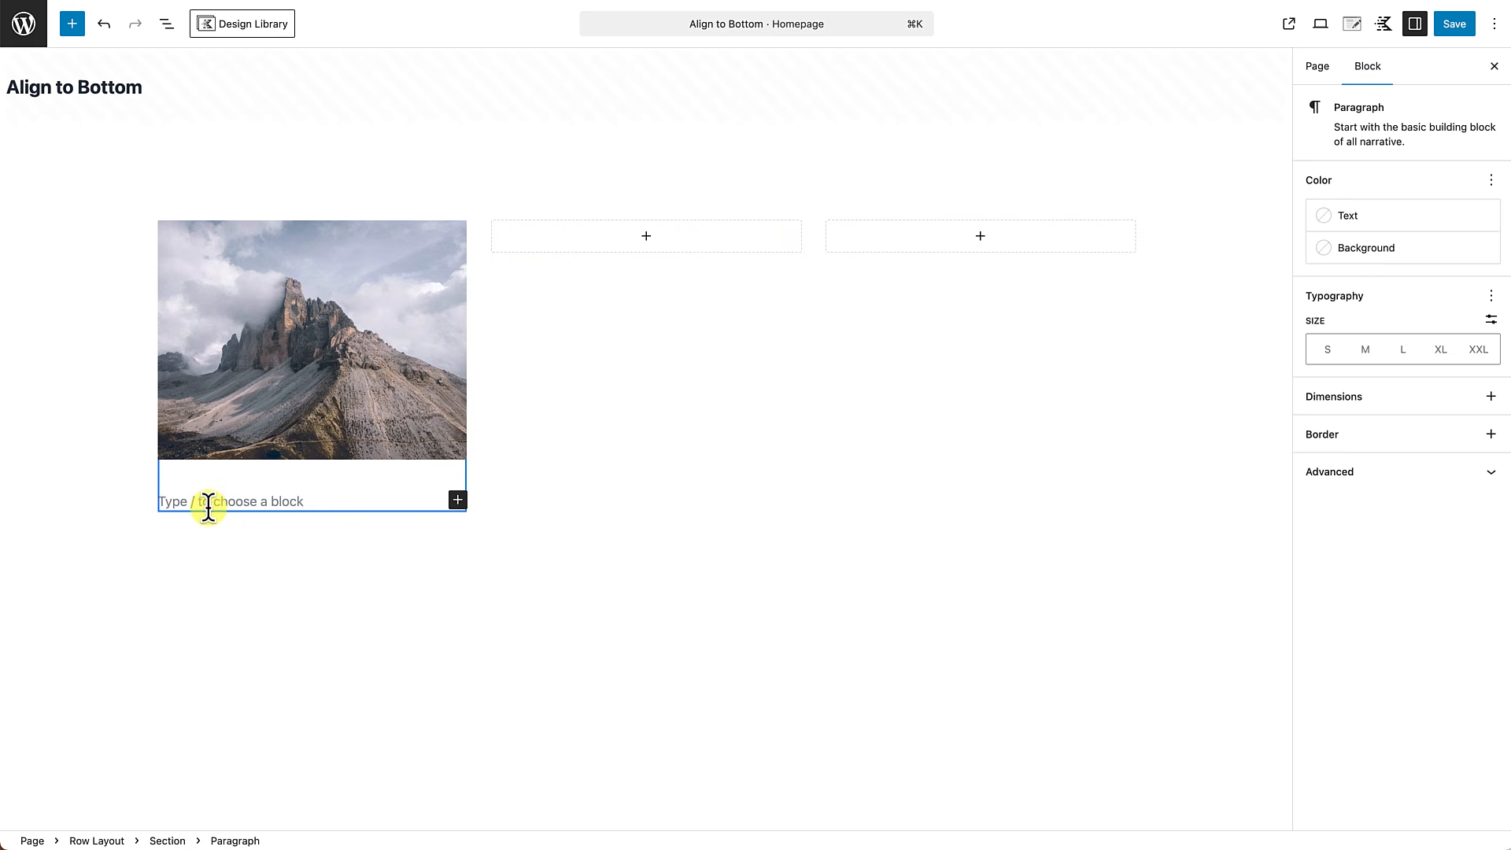
pyautogui.write('/te')
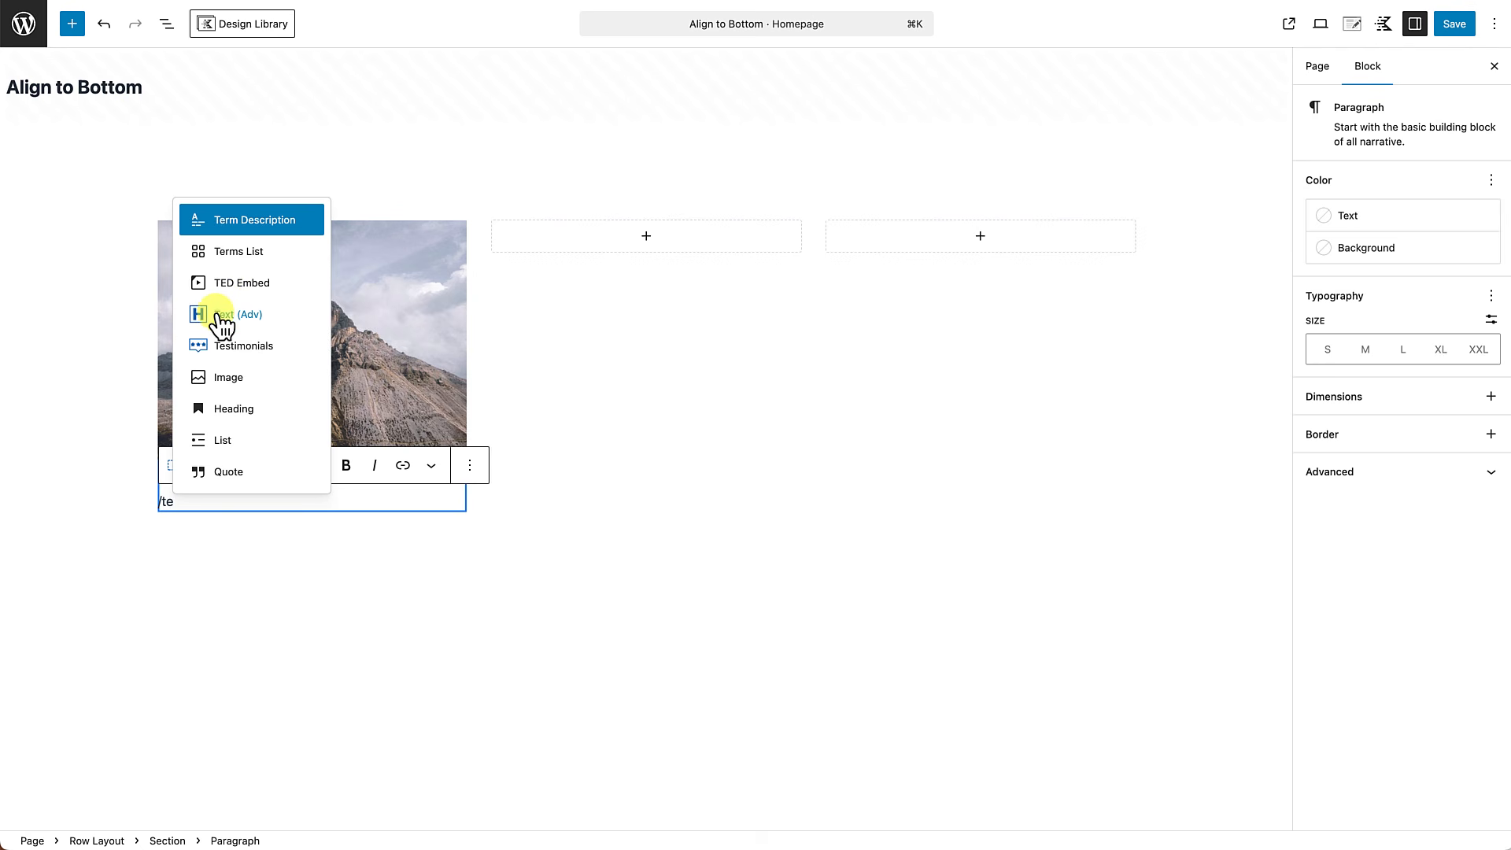
pyautogui.click(223, 319)
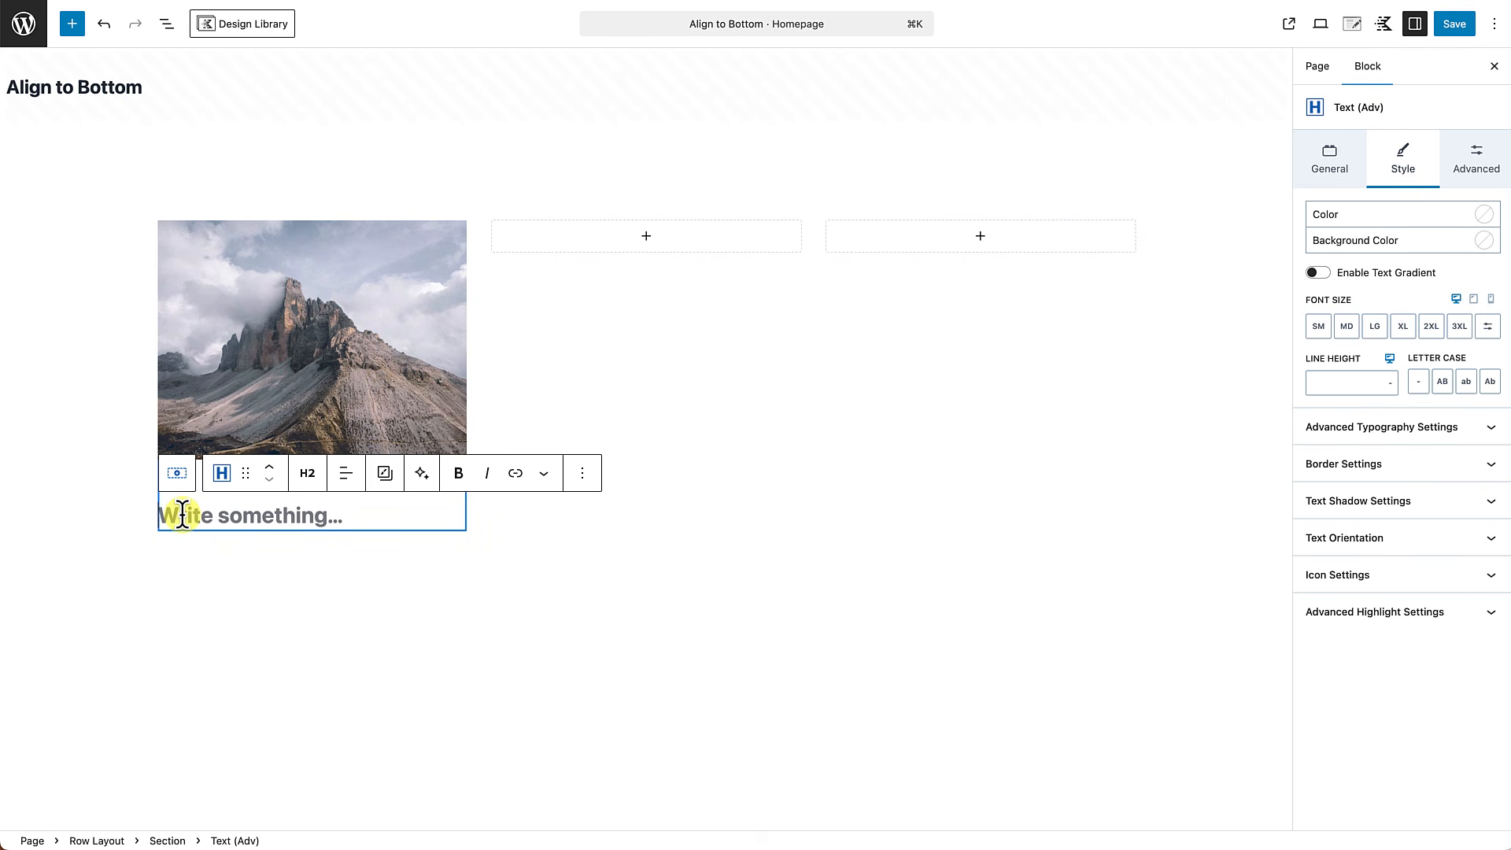
pyautogui.write('This is our title')
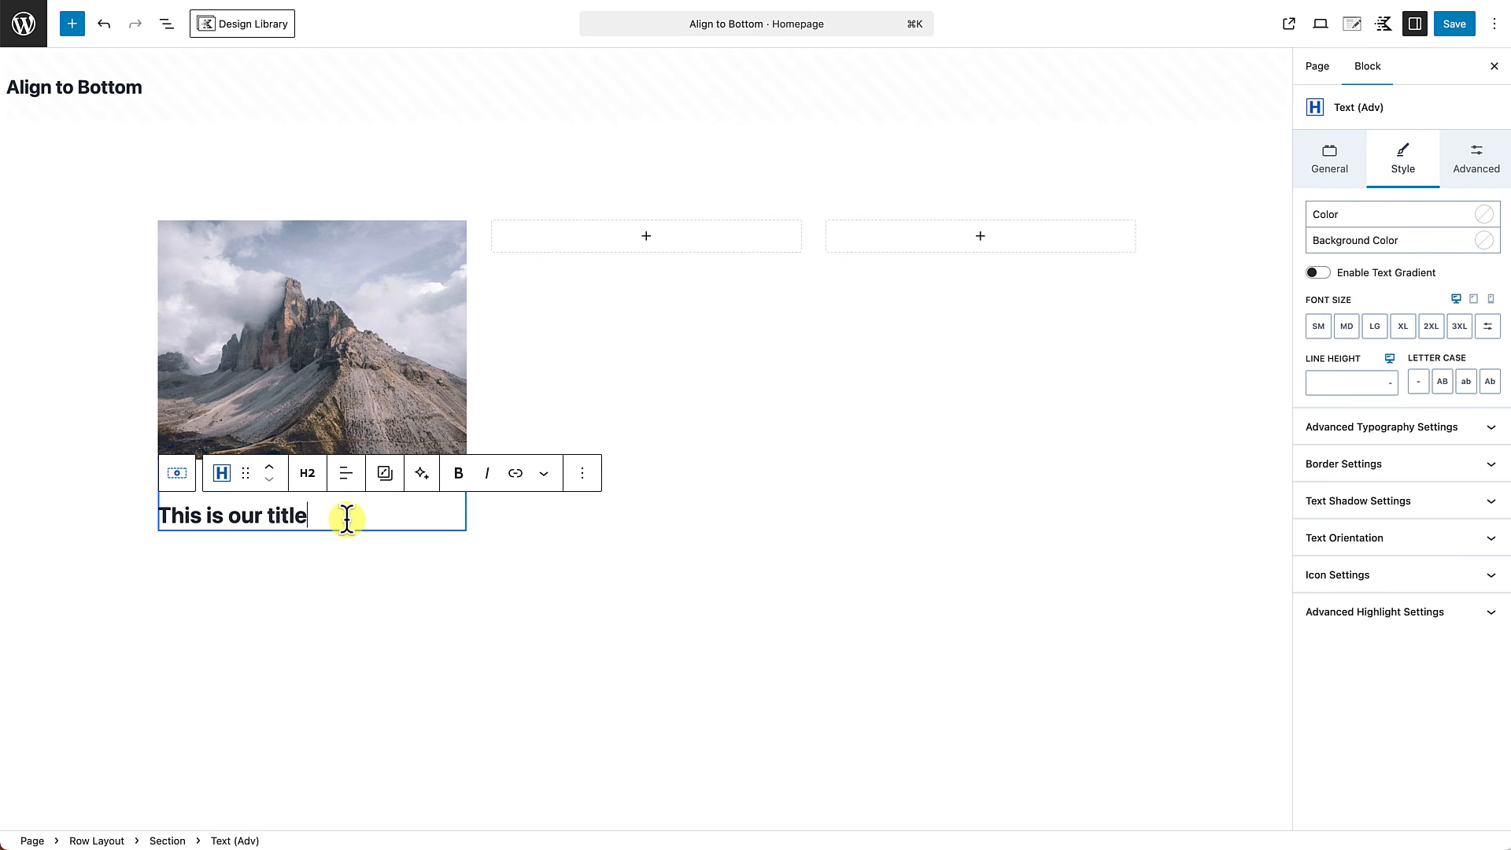
# Add a second Text (Adv) block below the title and change its tag to Paragraph.
pyautogui.press('Return')
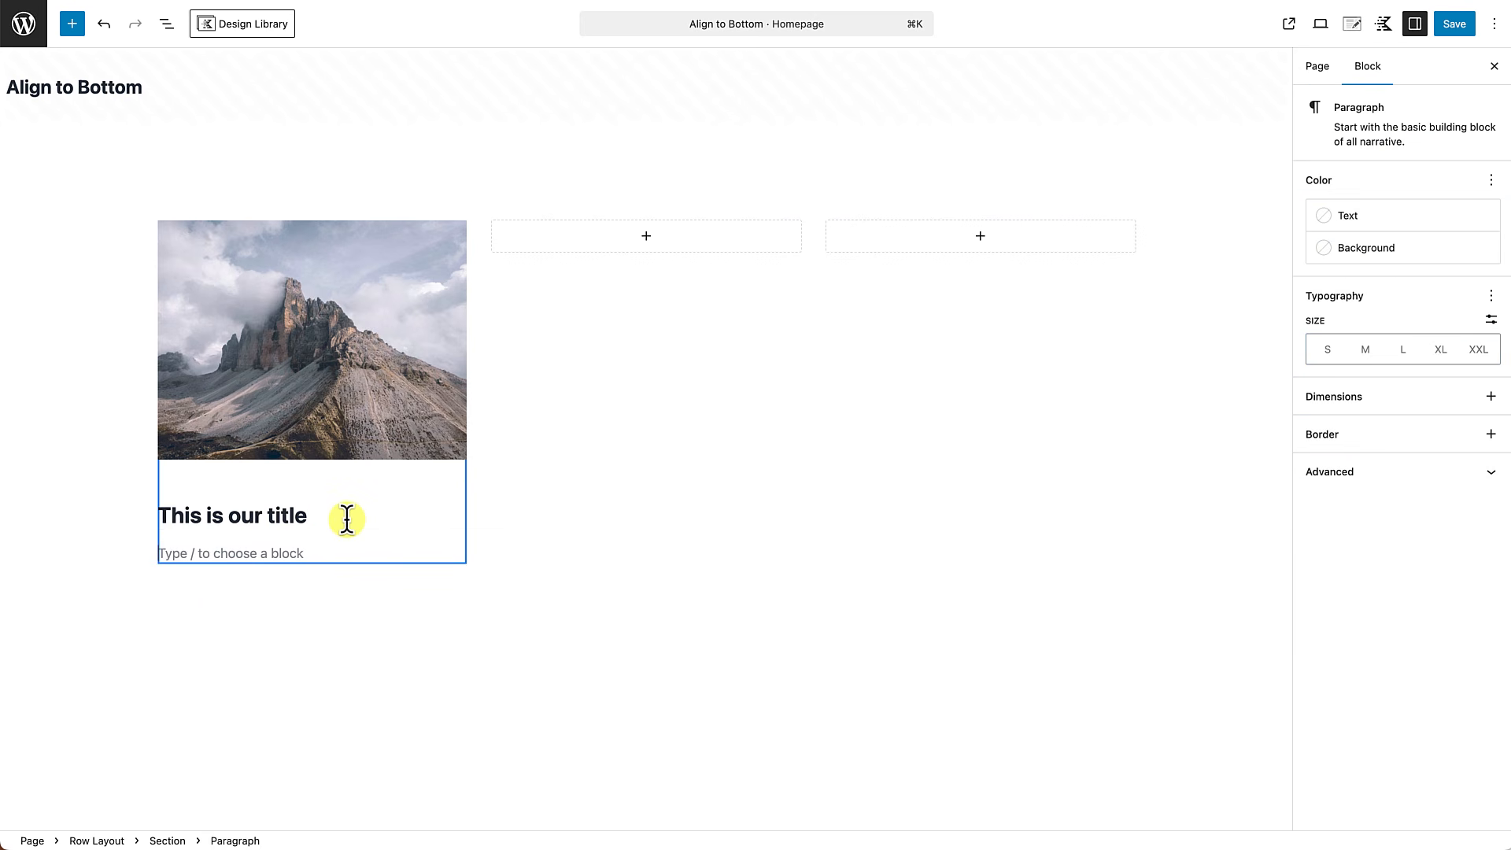
pyautogui.write('/')
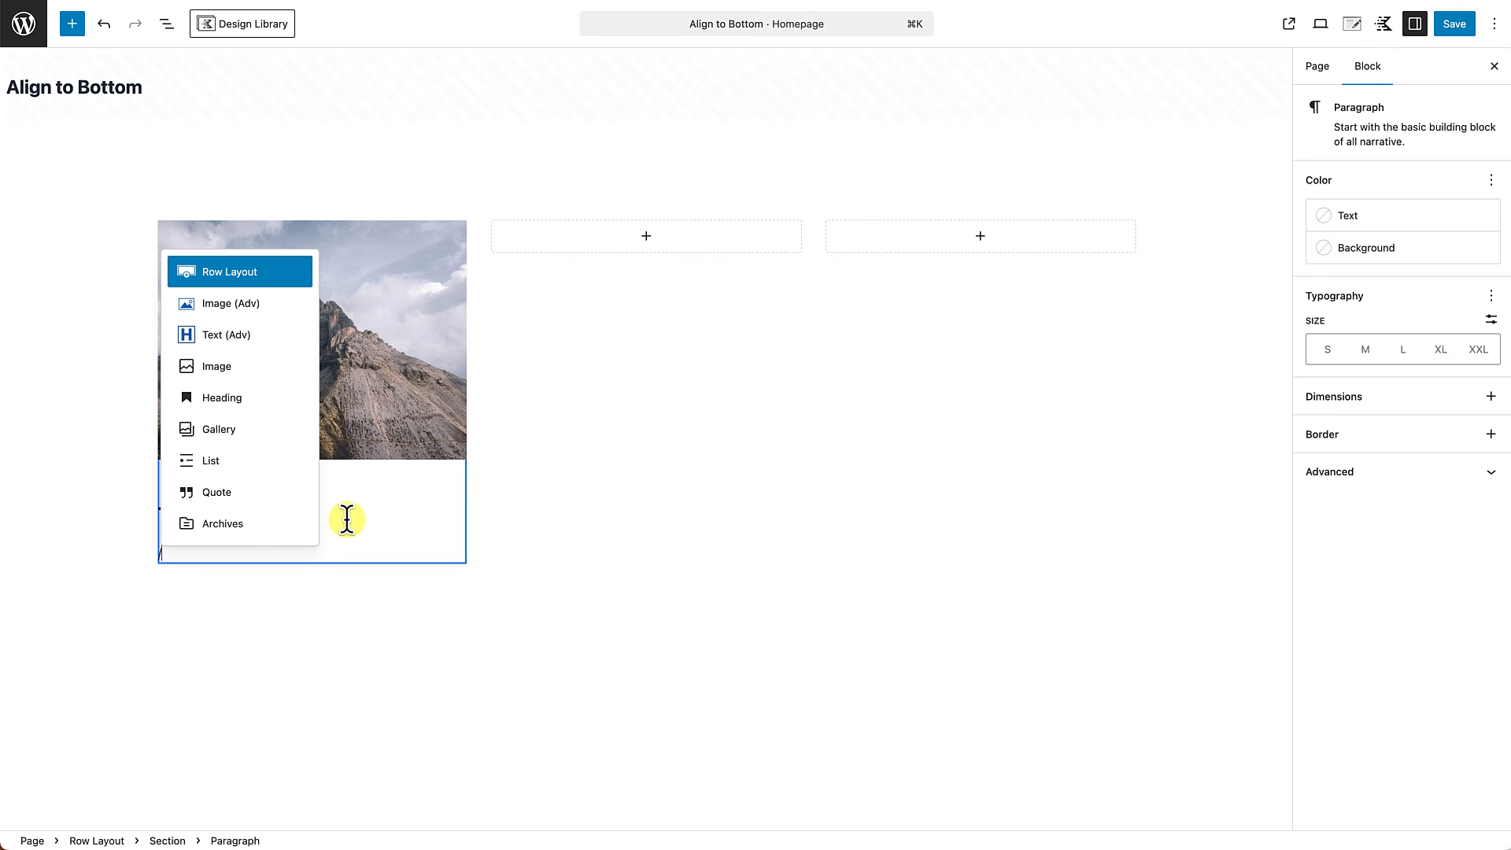
pyautogui.click(236, 338)
pyautogui.click(306, 522)
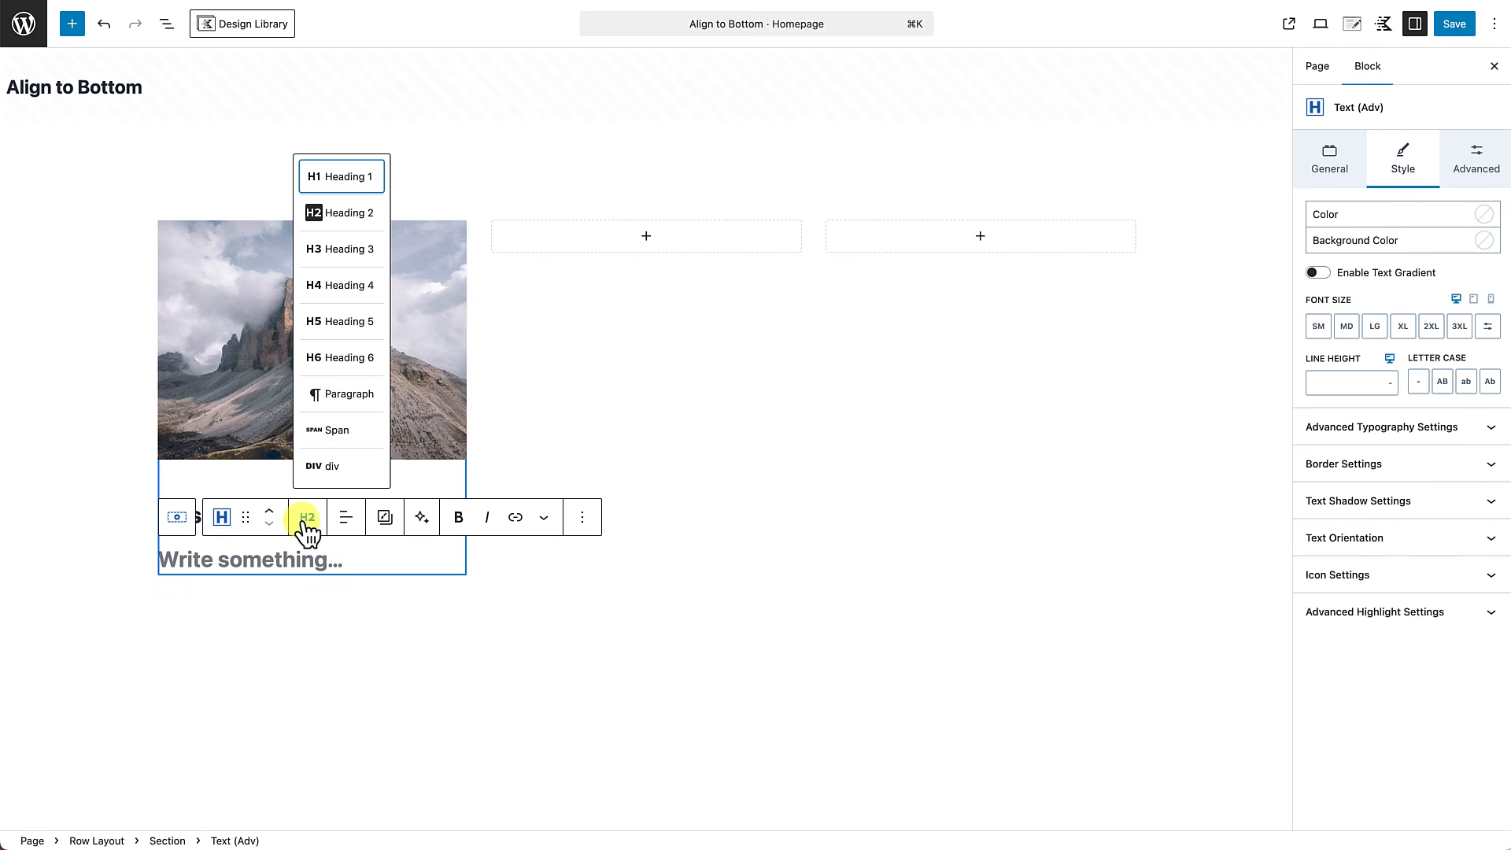
pyautogui.click(340, 395)
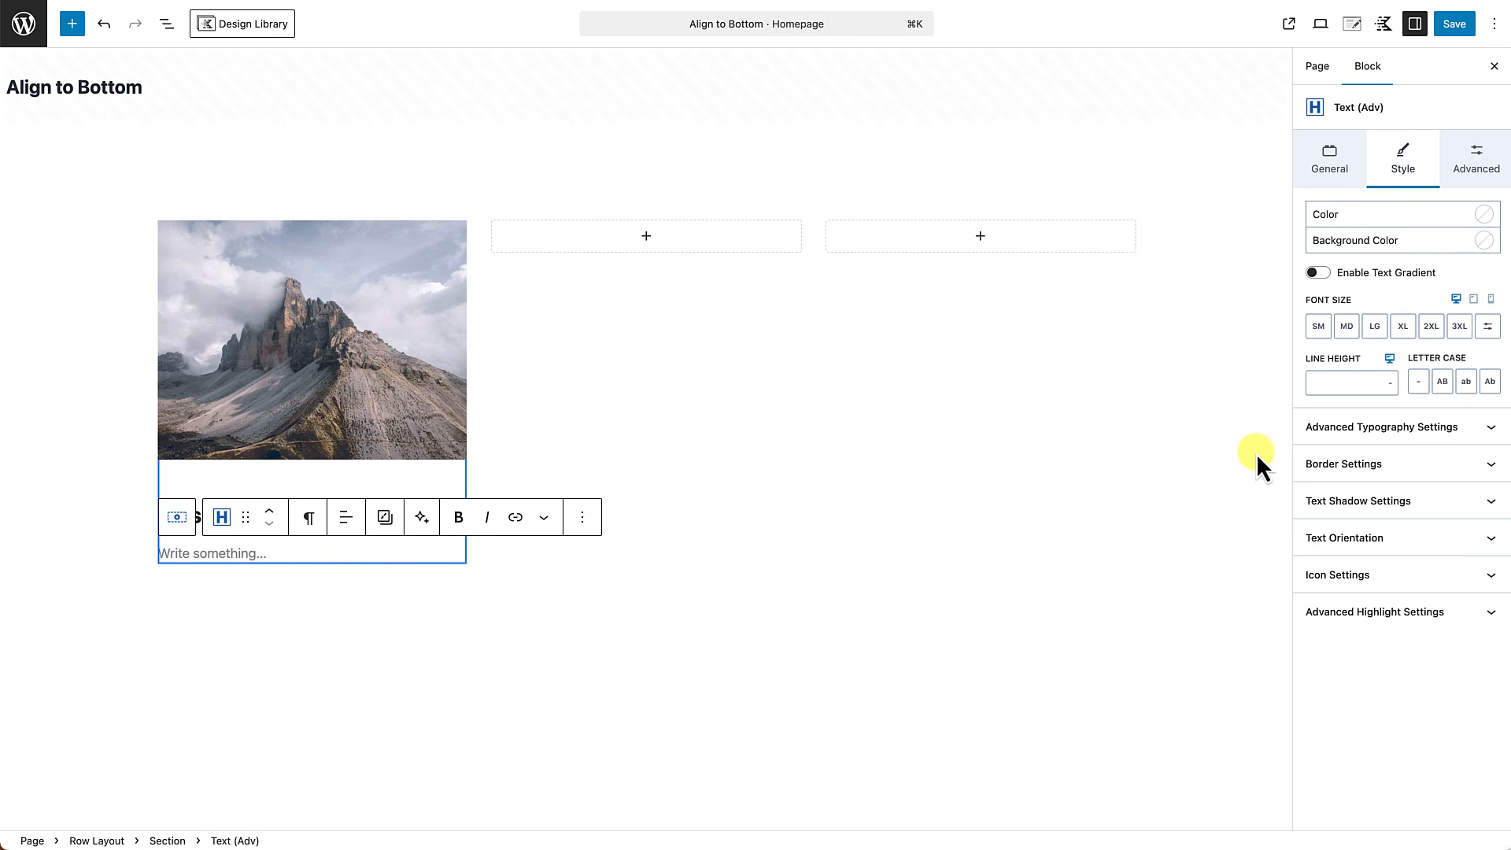
# Fill the paragraph with "It is a long established fact that a reader will be distracted by the readable content of a page when looking at its layout.".
pyautogui.click(196, 555)
pyautogui.write('It is a long established fact that a reader will be distracted by the readable content of a page when looking at its layout.')
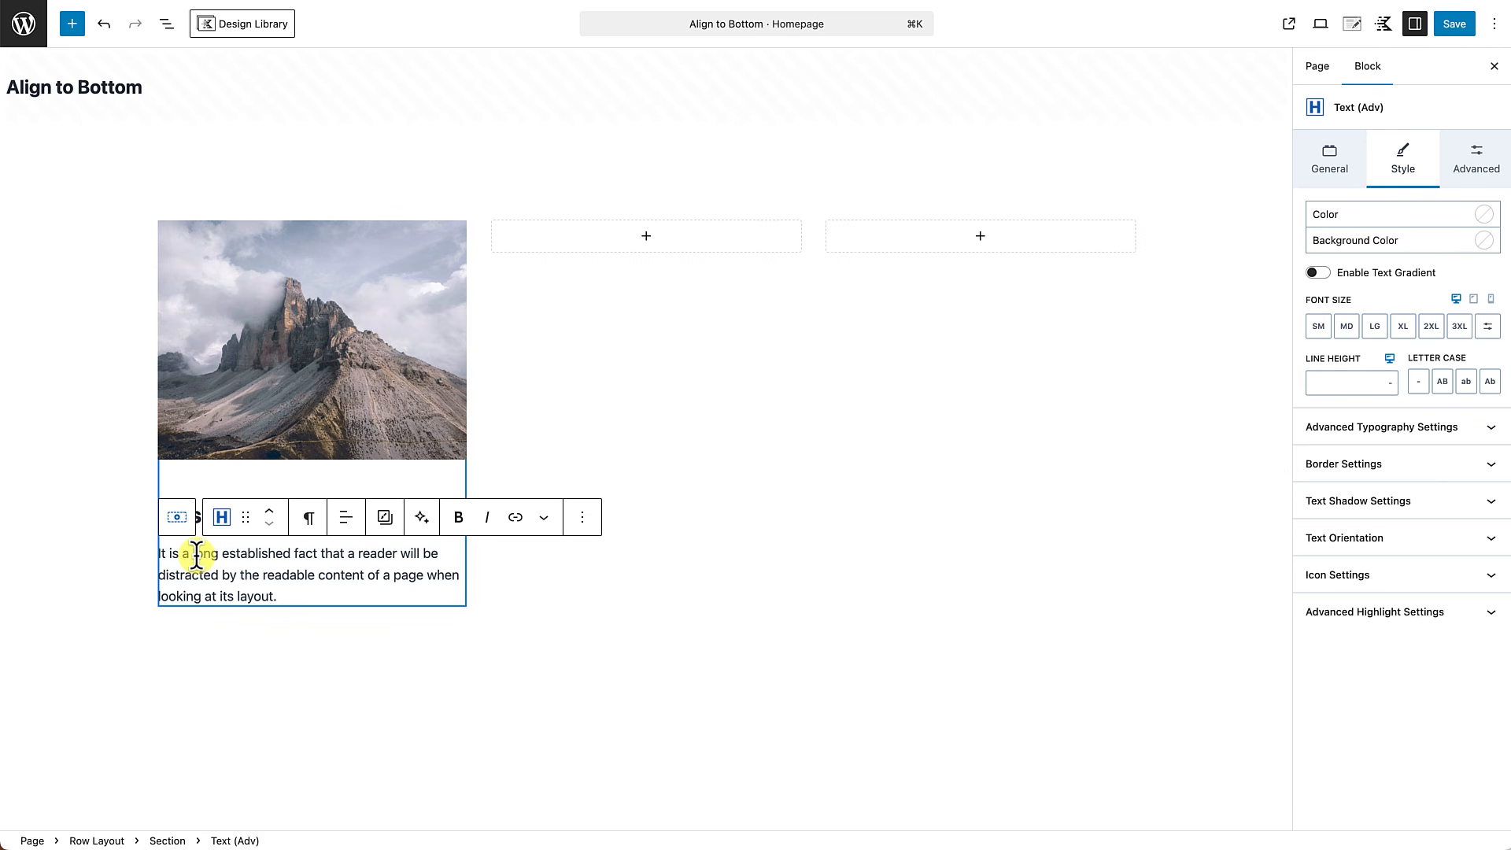
# Add a Buttons (Adv) block below the paragraph in the first column and label its button "This is our button".
pyautogui.press('Return')
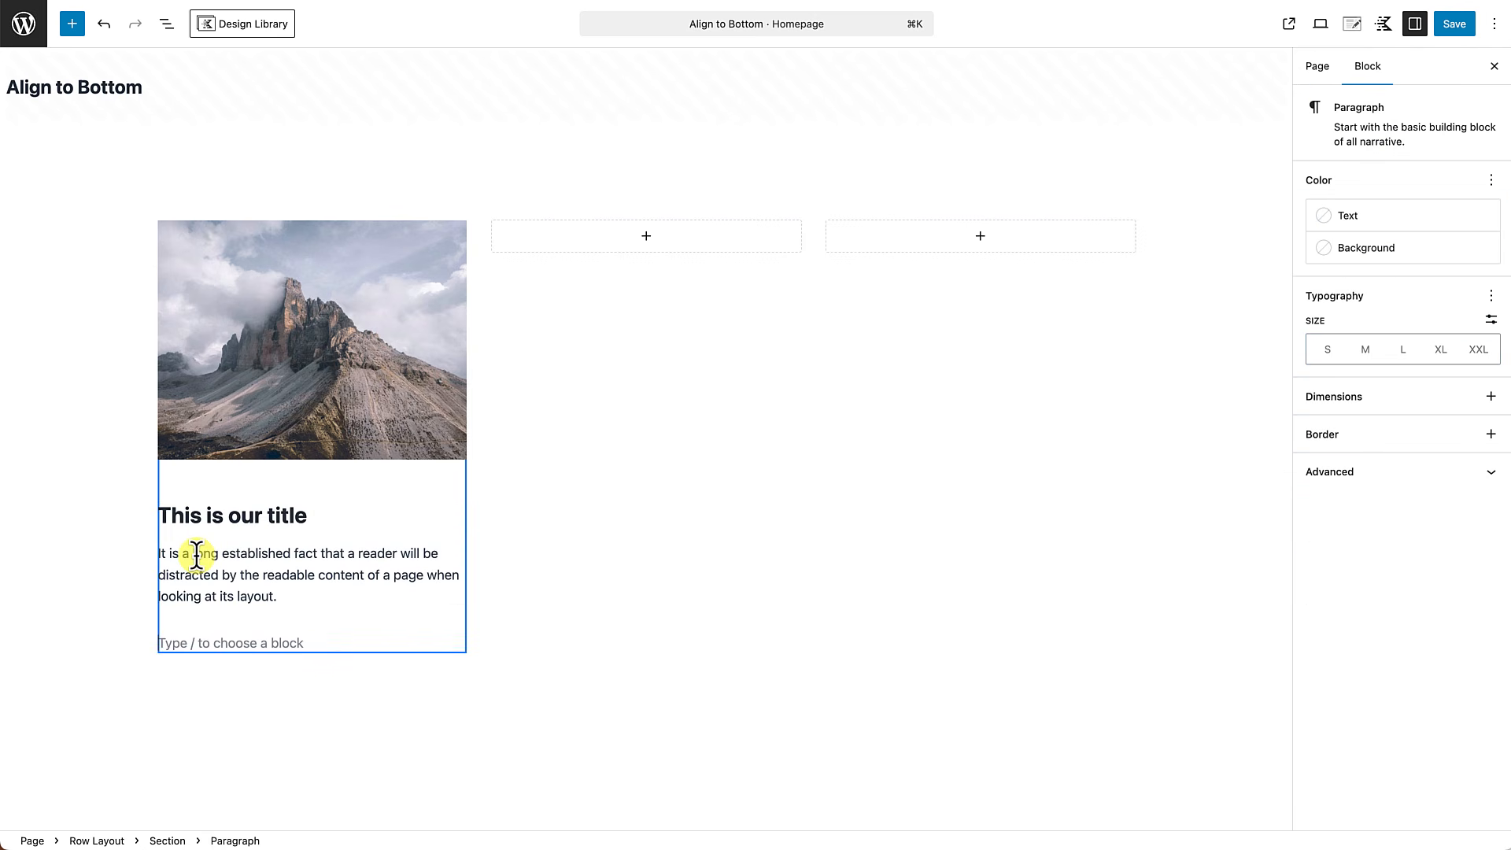
pyautogui.write('/button')
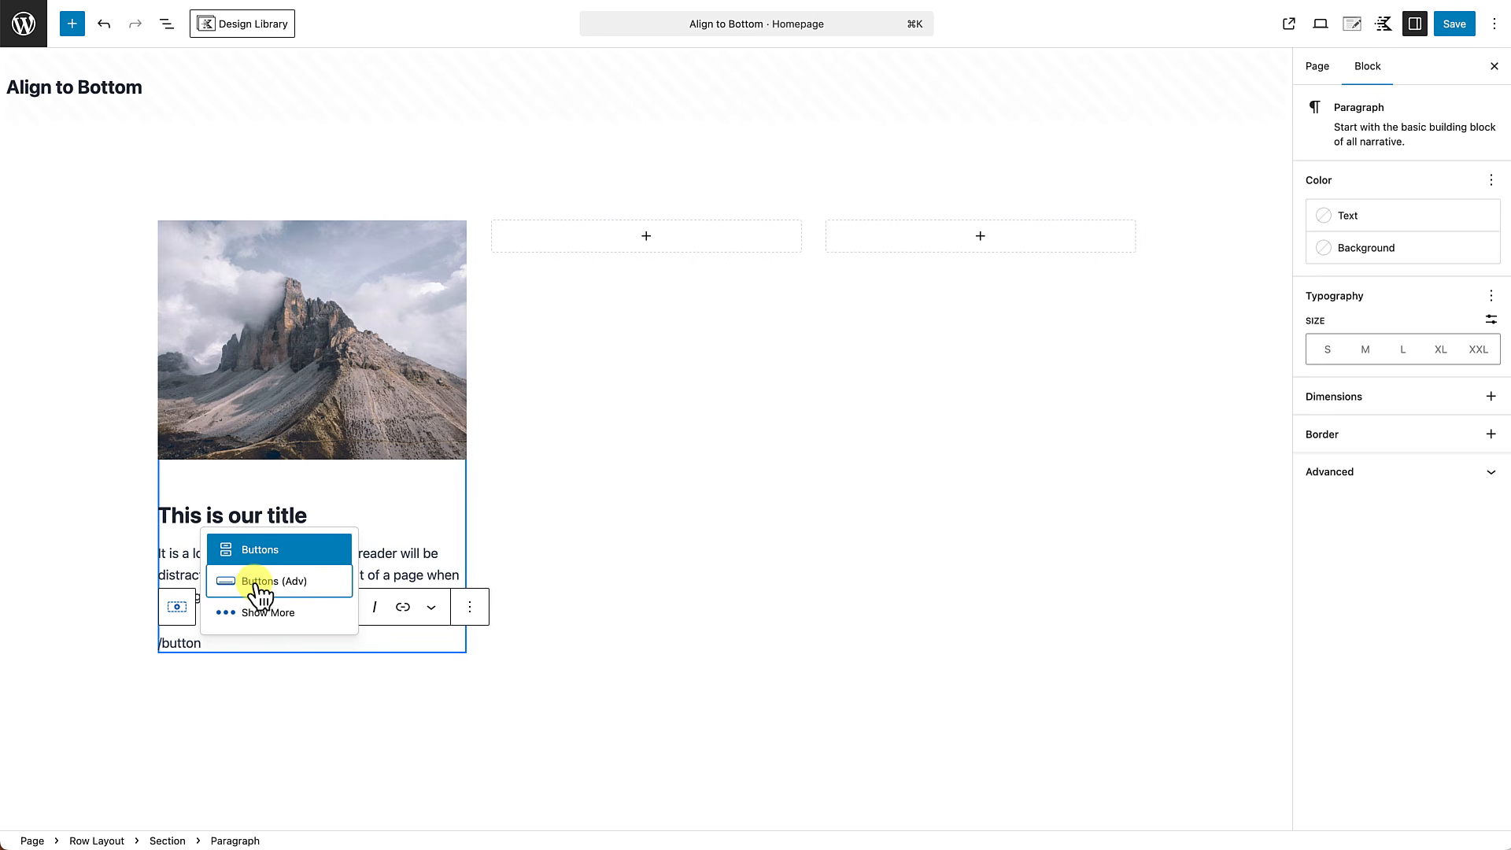
pyautogui.click(259, 586)
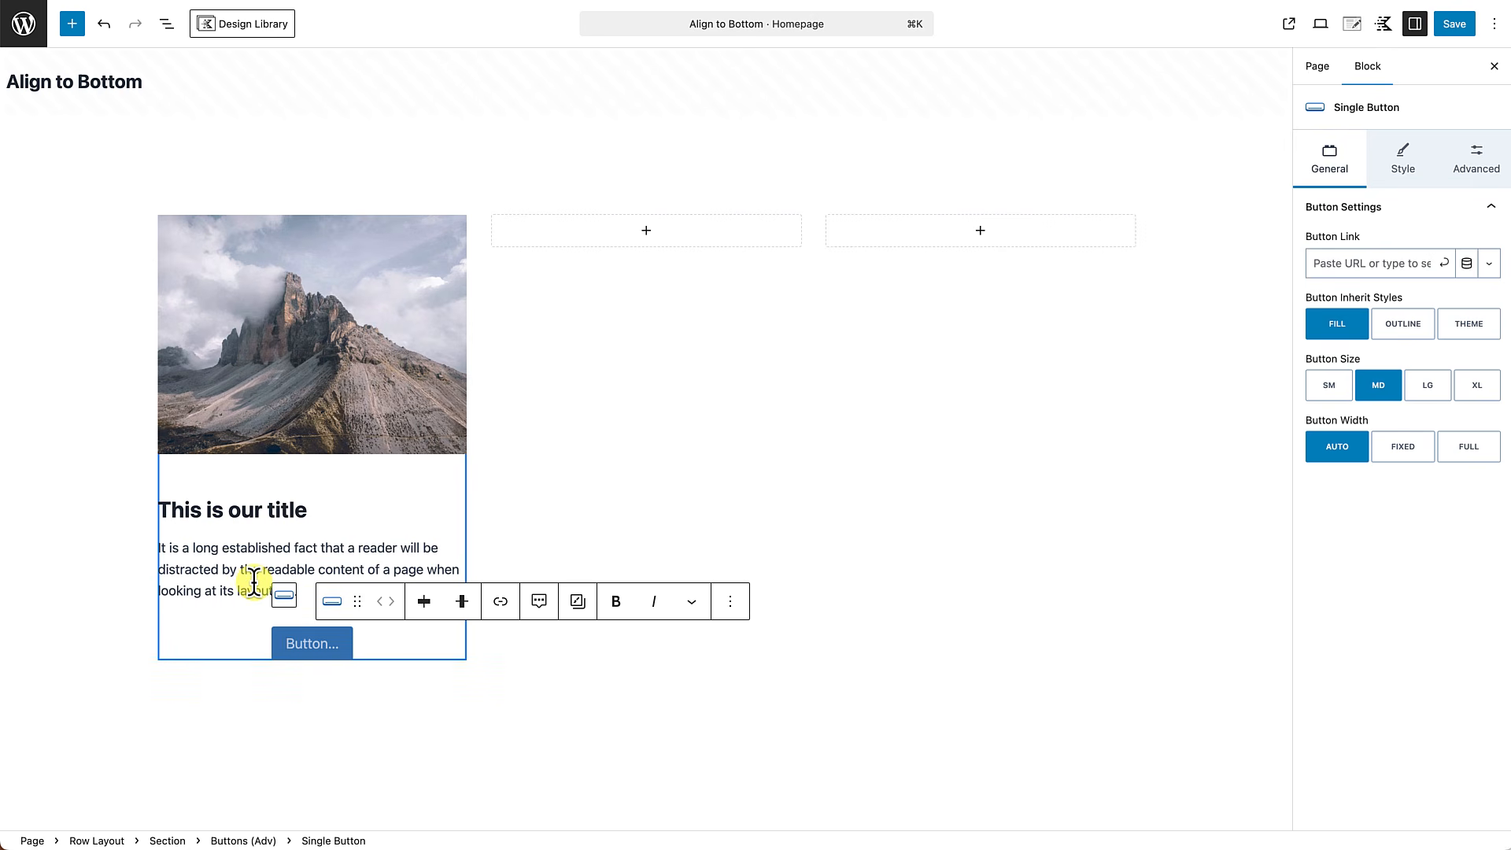
pyautogui.write('This is our button')
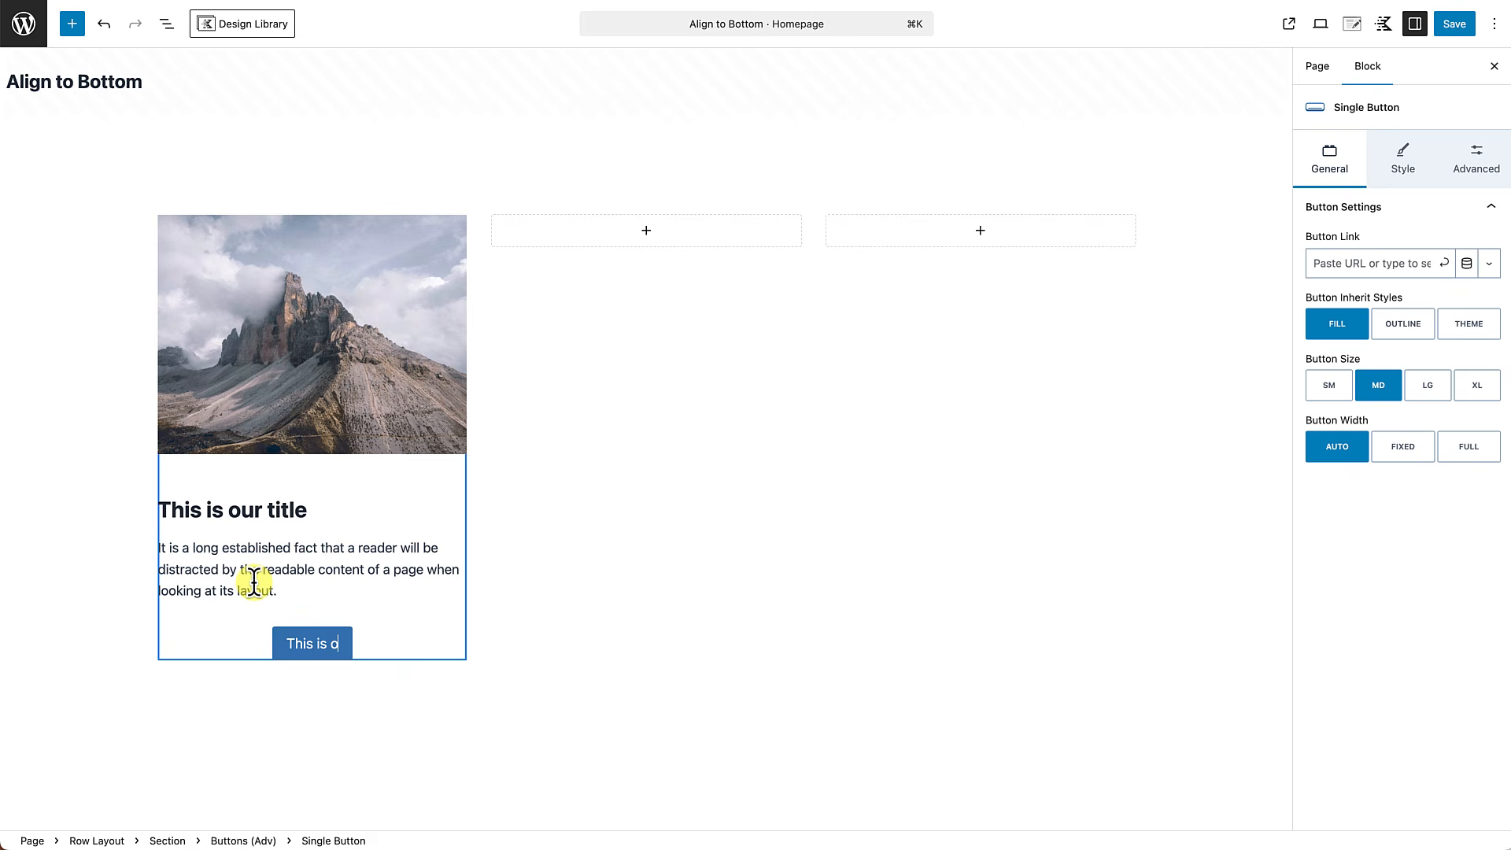
# Justify the items of the Buttons (Adv) block to the left.
pyautogui.click(403, 640)
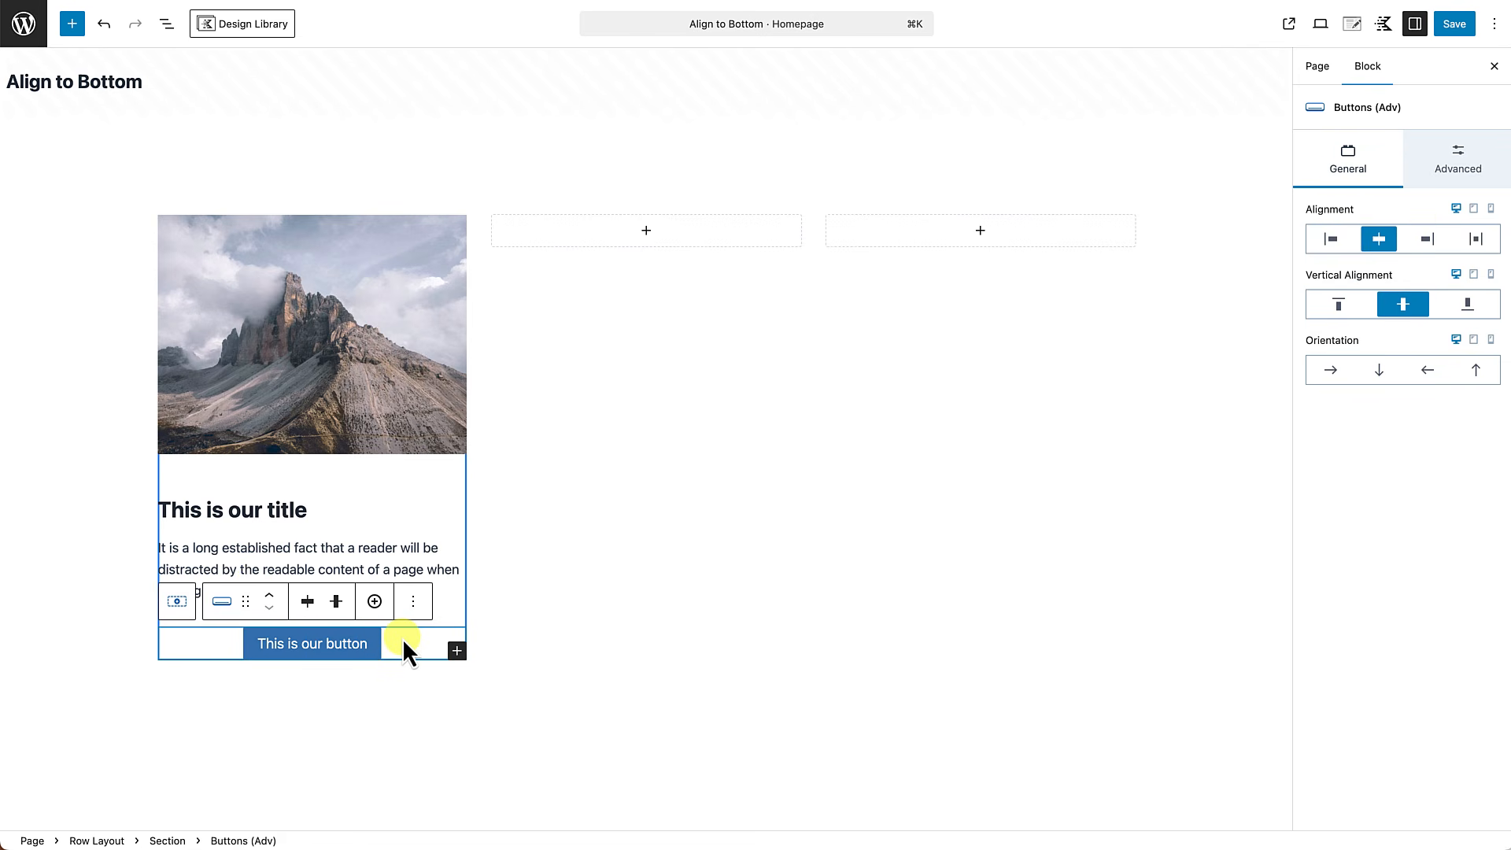
pyautogui.click(309, 603)
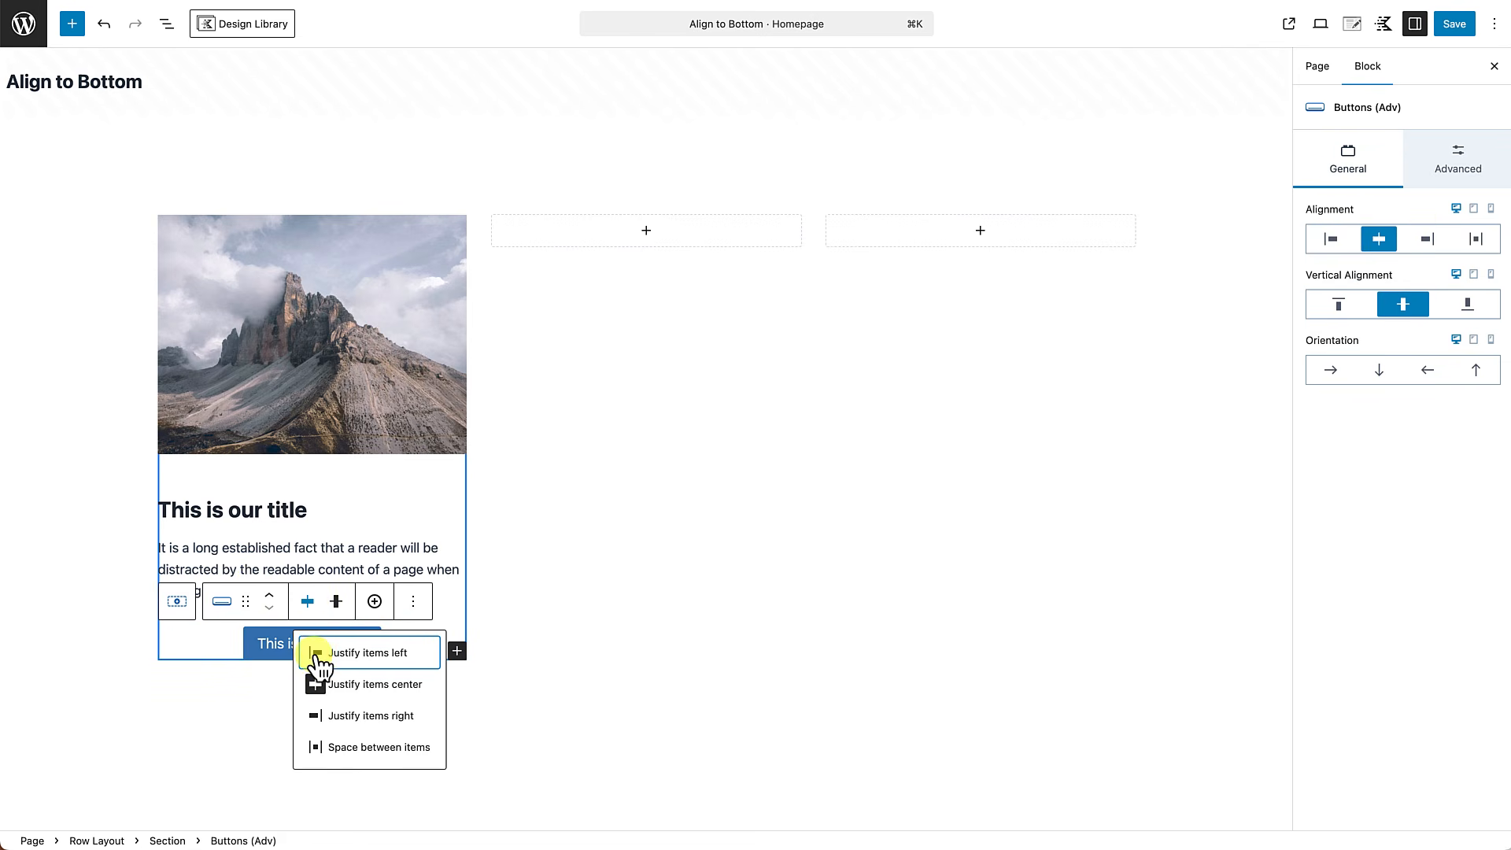
pyautogui.click(315, 655)
# Set the row layout's background color to the light palette color EDF2F7.
pyautogui.click(318, 705)
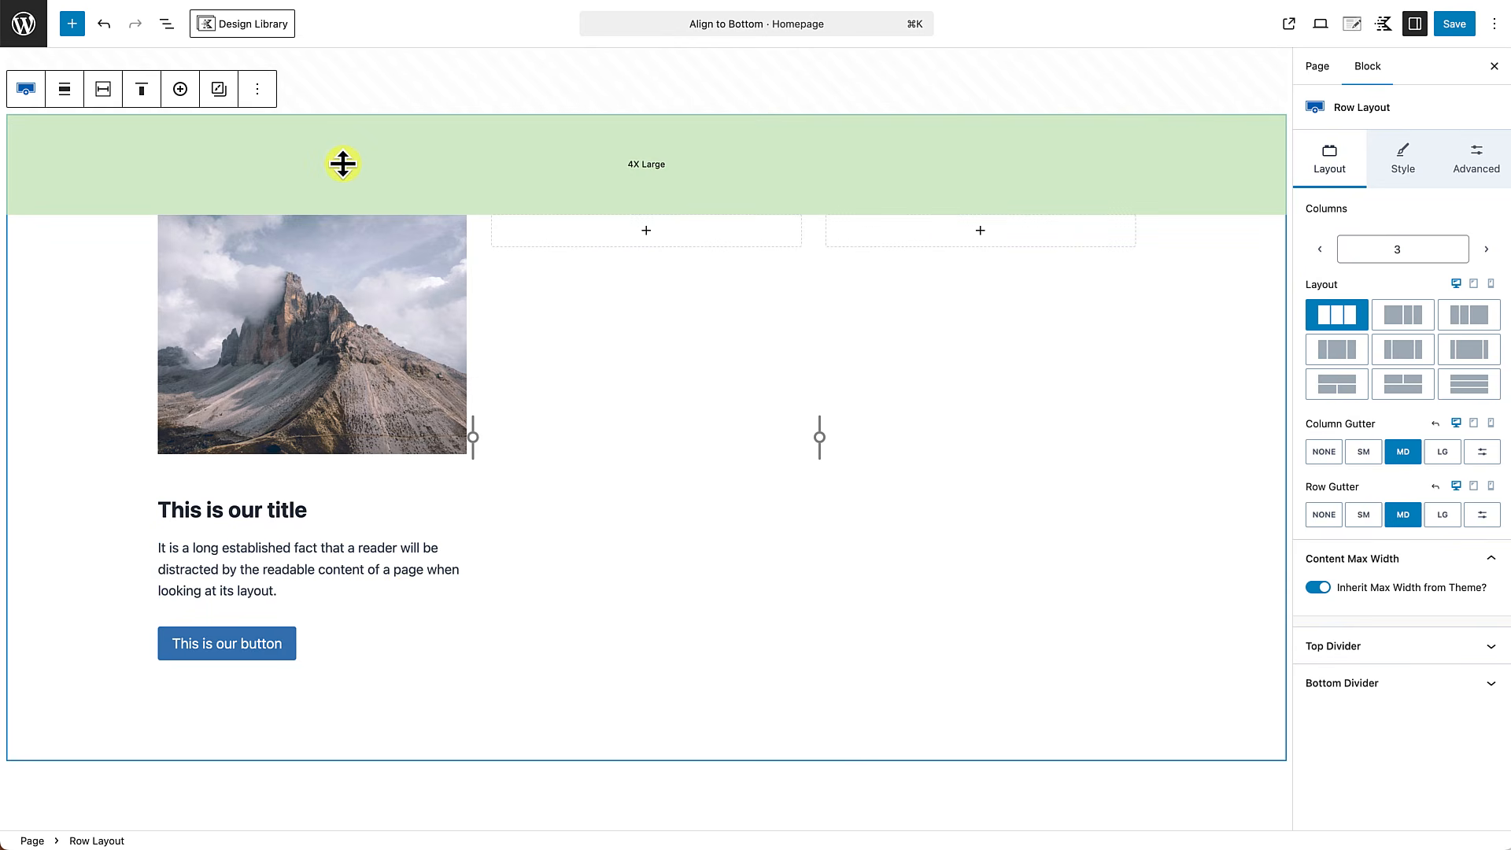
pyautogui.click(1403, 159)
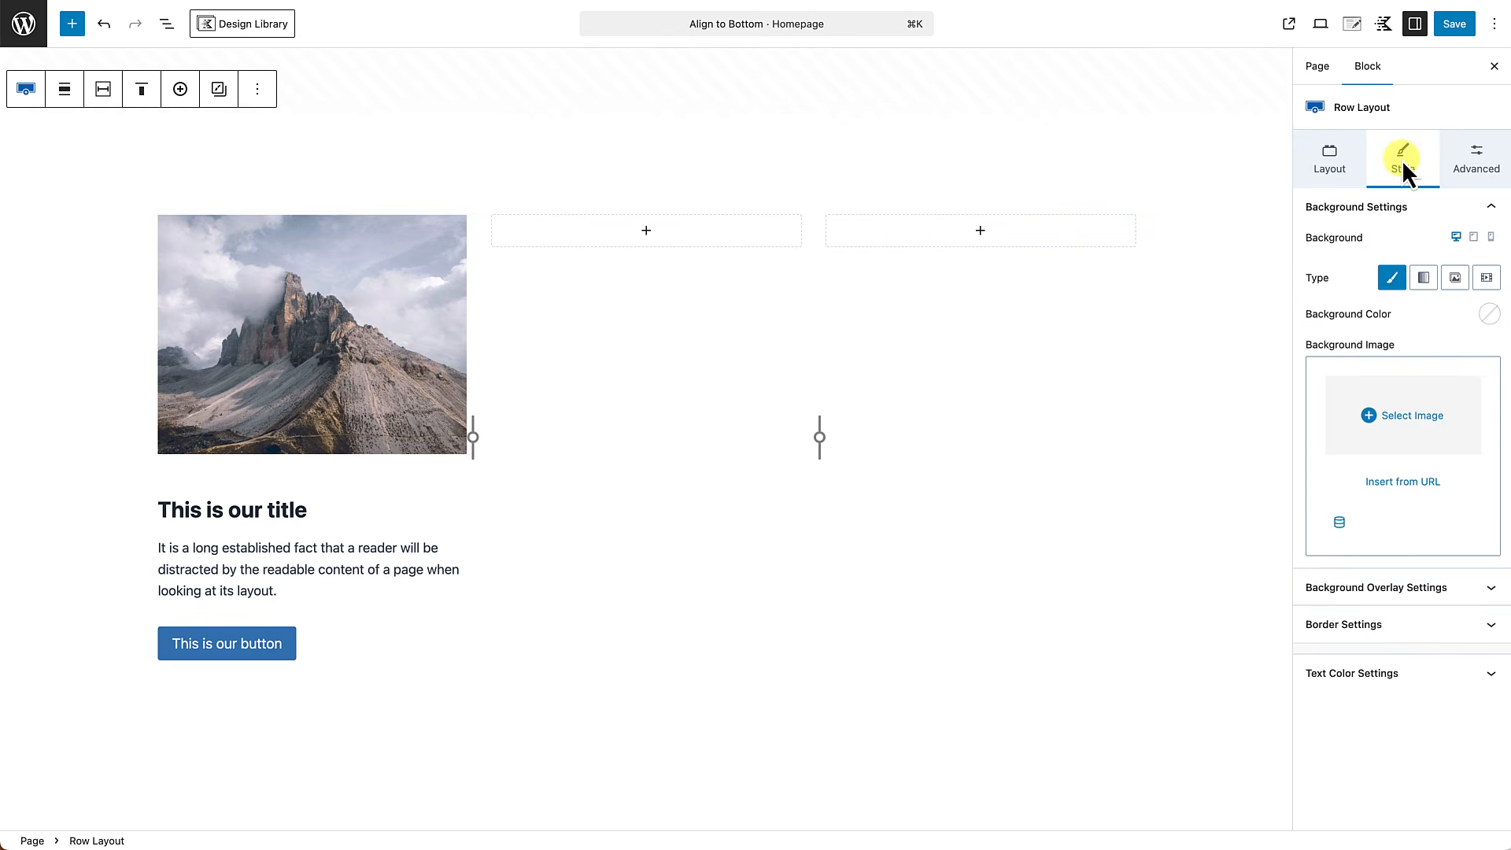
pyautogui.click(1490, 316)
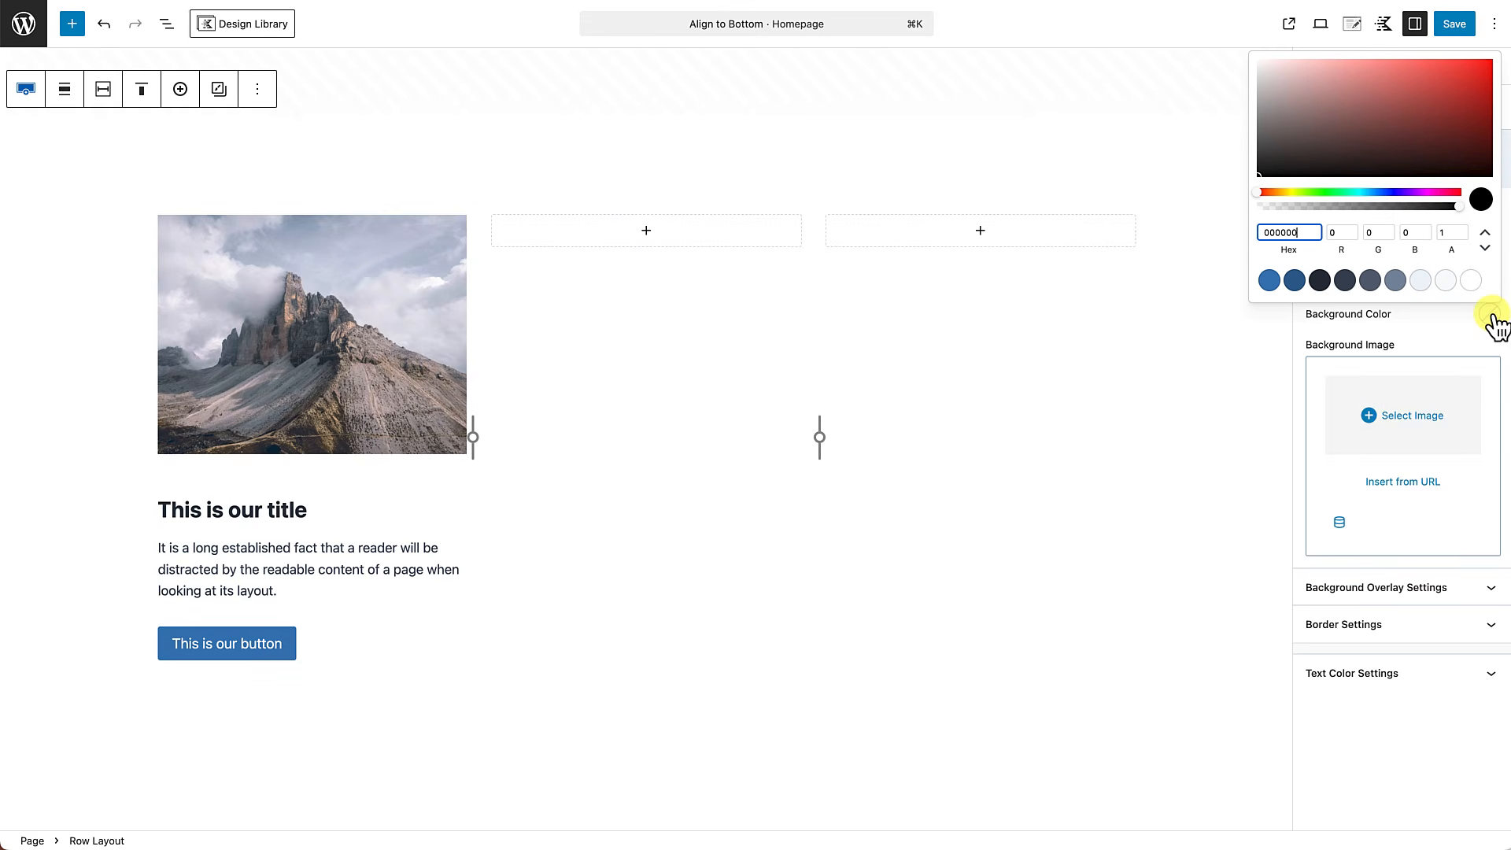
pyautogui.click(1421, 282)
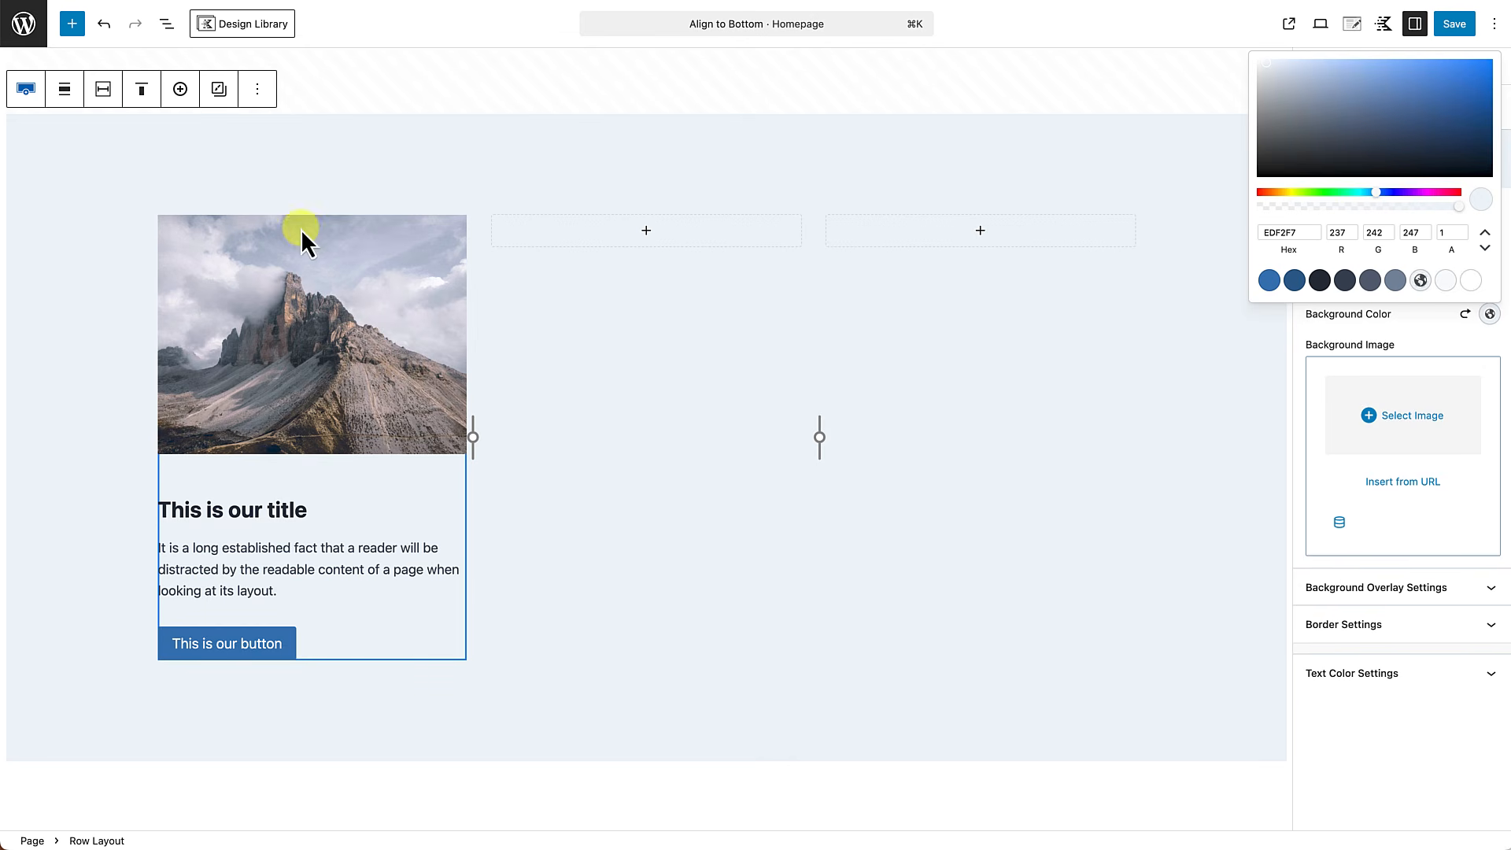
# Give all three sections of the row a white background color from the palette.
pyautogui.click(164, 26)
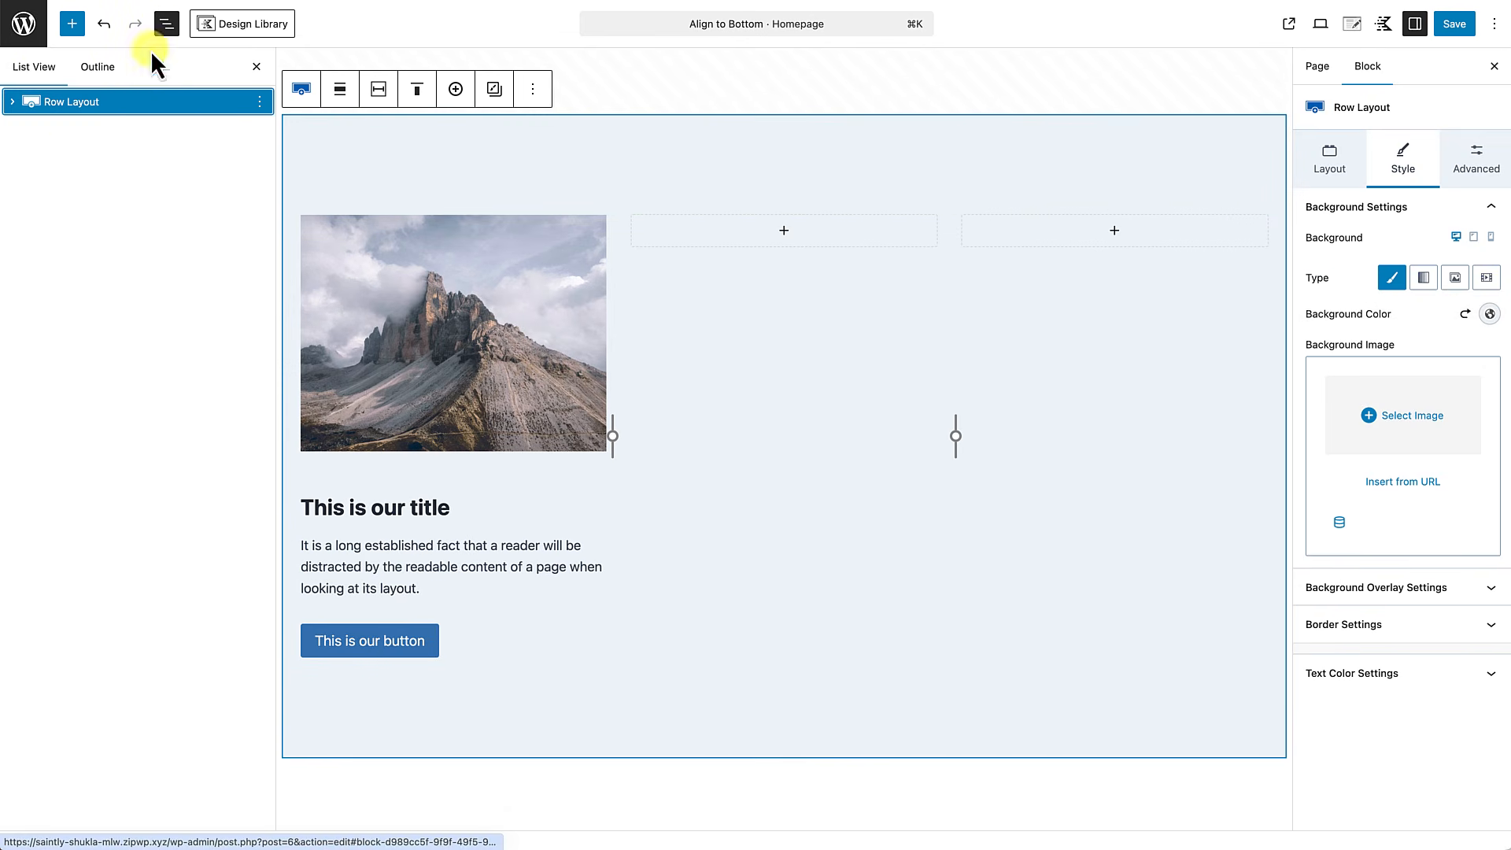
pyautogui.click(13, 103)
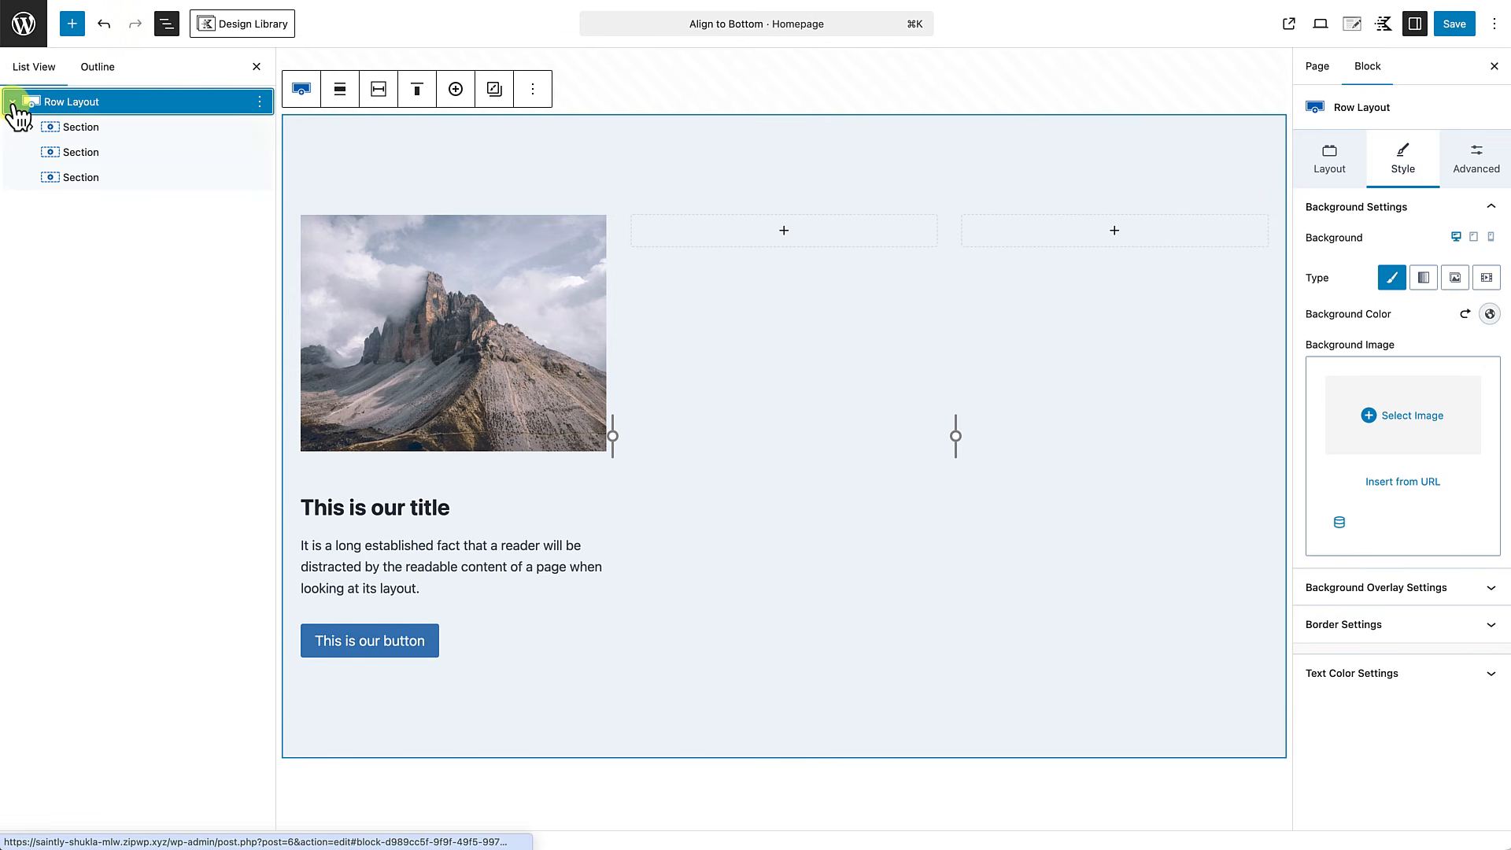
pyautogui.click(81, 128)
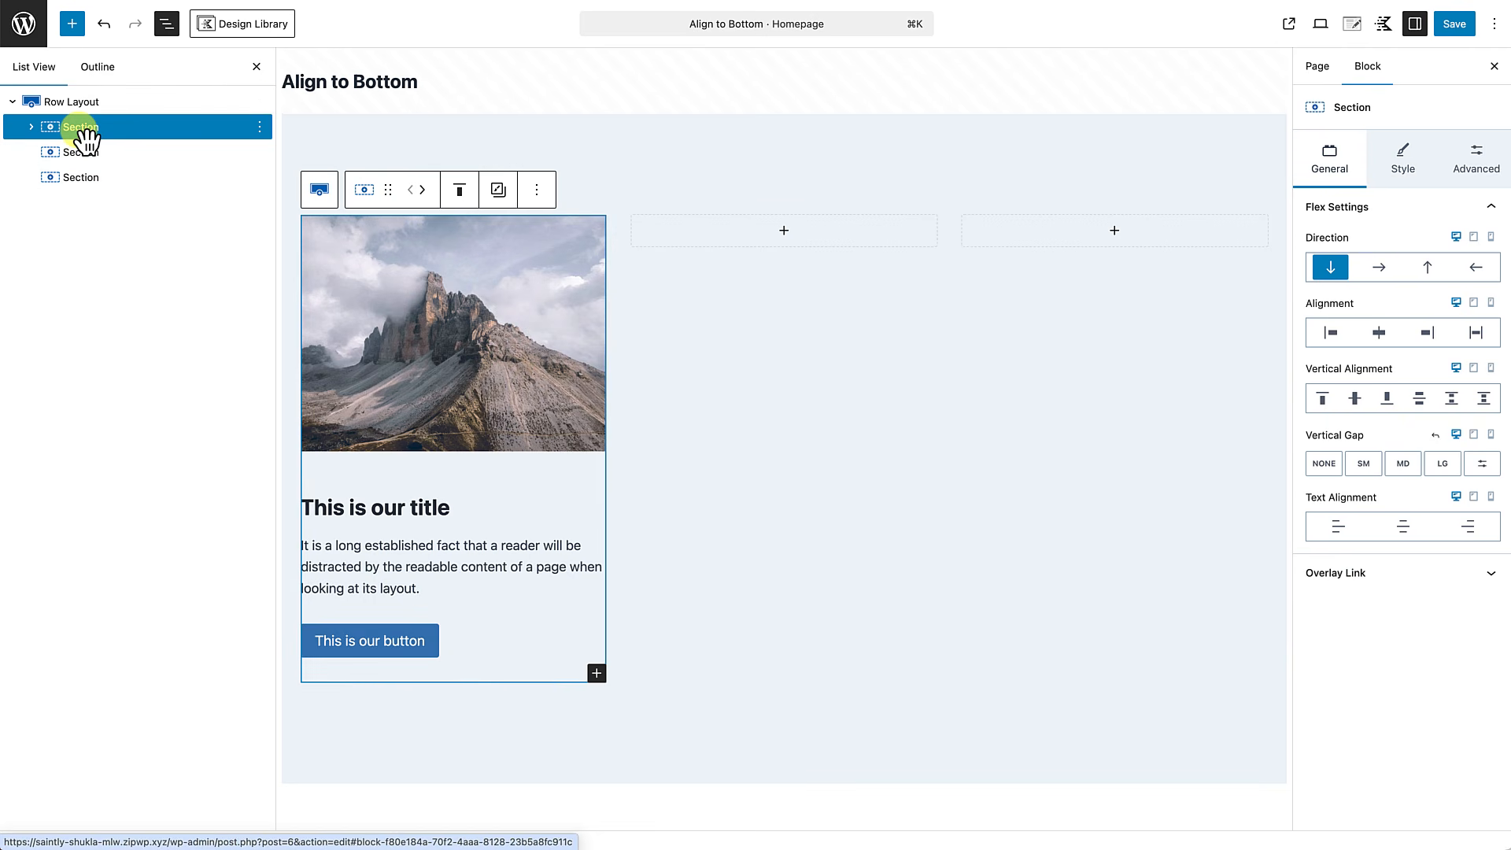
pyautogui.keyDown('shift'); pyautogui.click(81, 178); pyautogui.keyUp('shift')
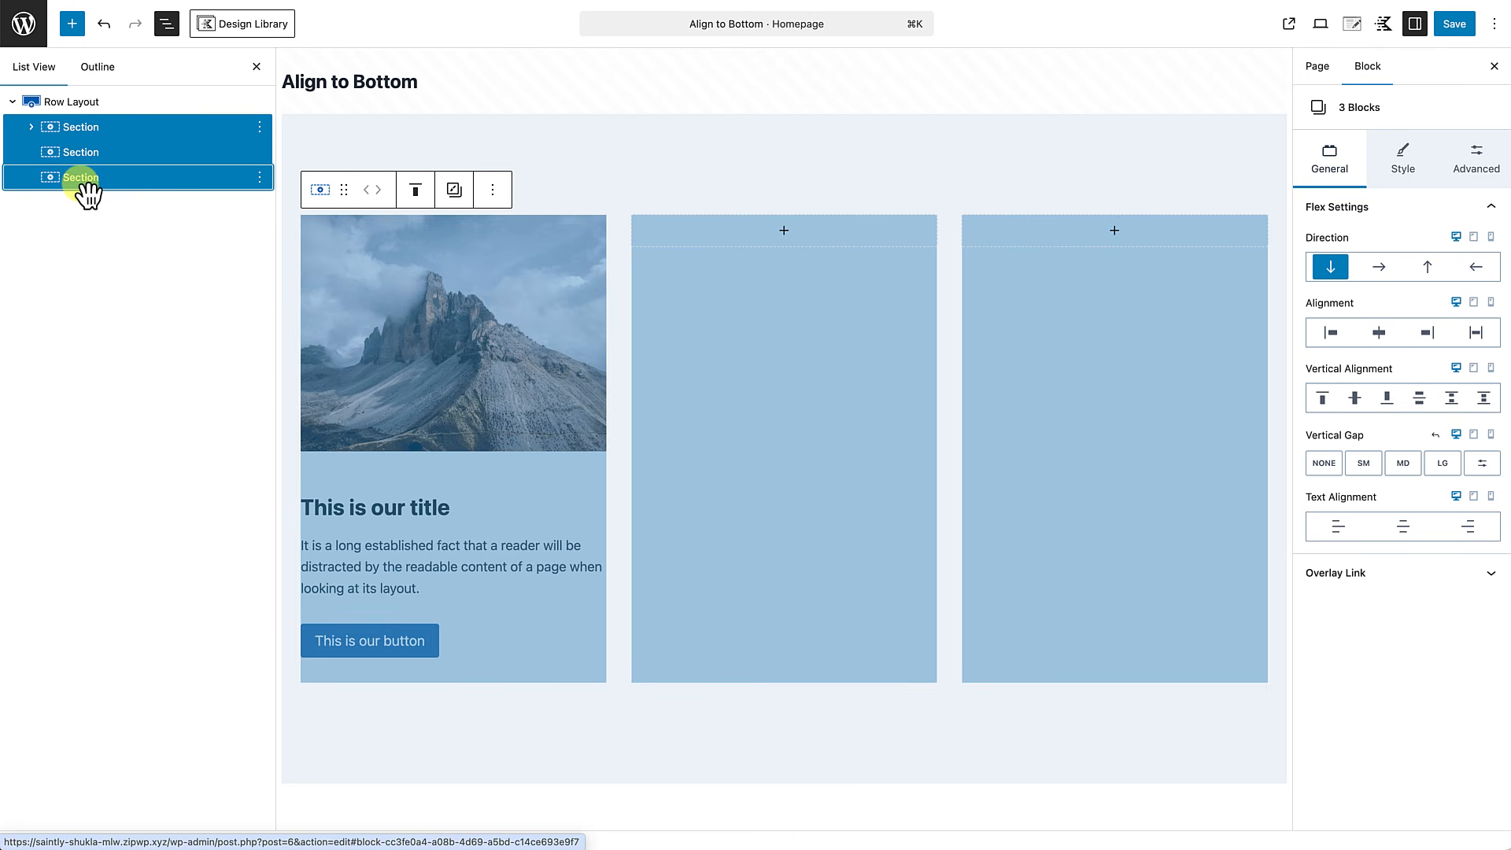
pyautogui.click(1407, 165)
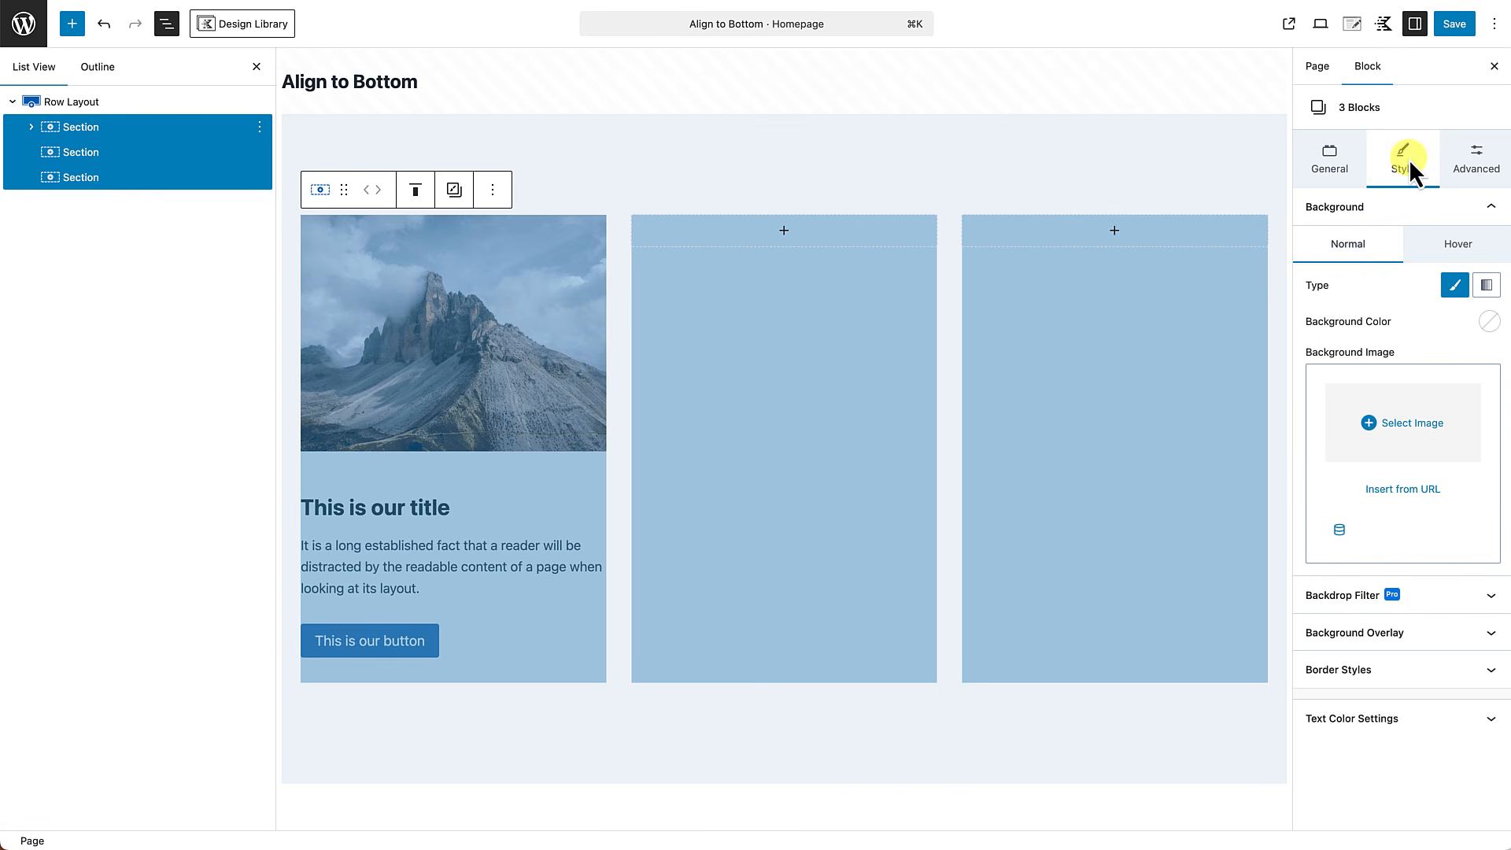
pyautogui.click(1490, 322)
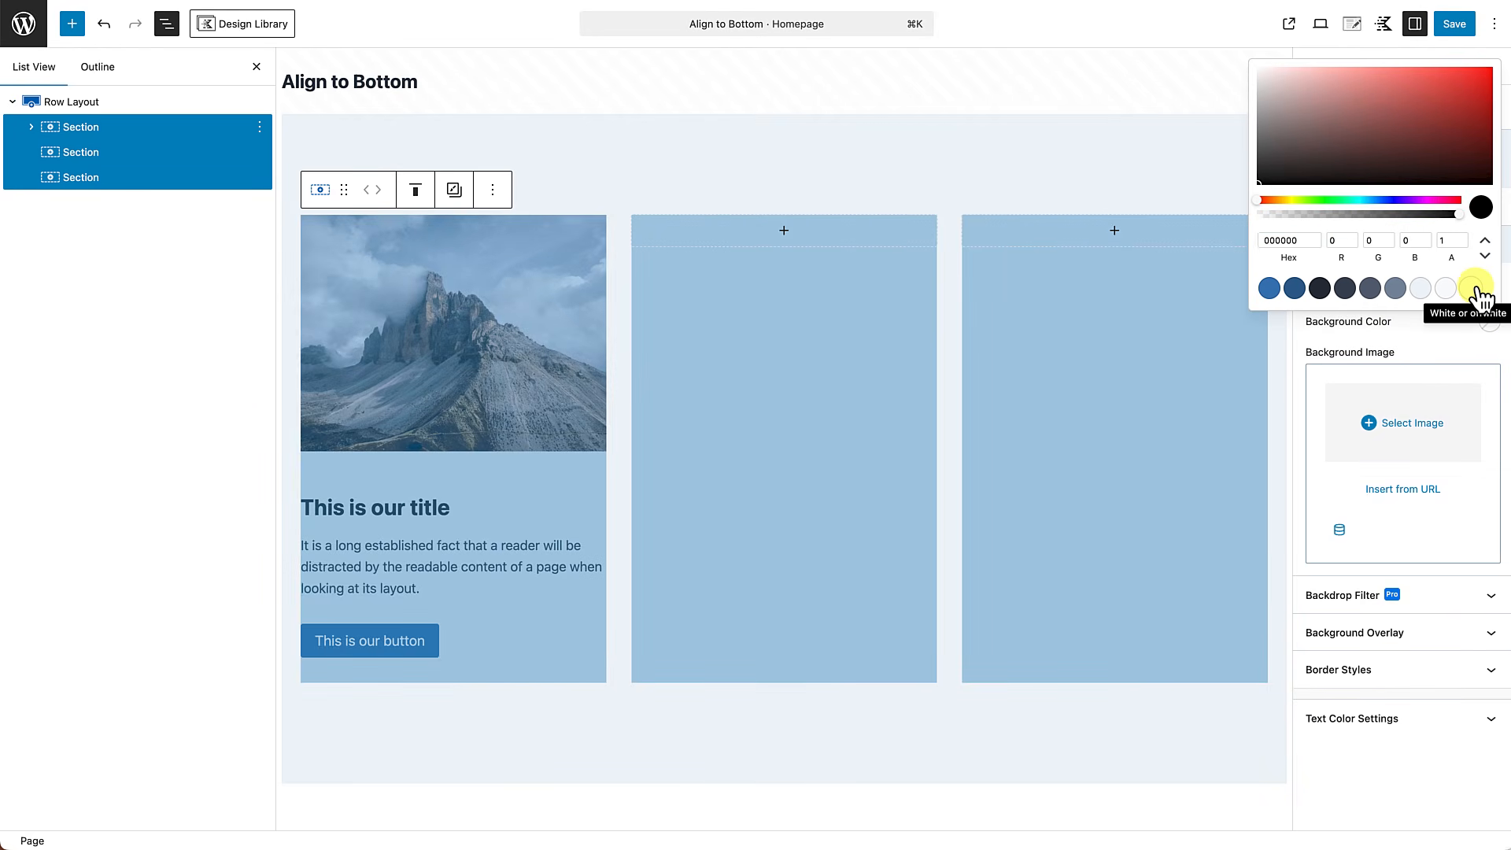
pyautogui.click(1475, 291)
pyautogui.click(860, 178)
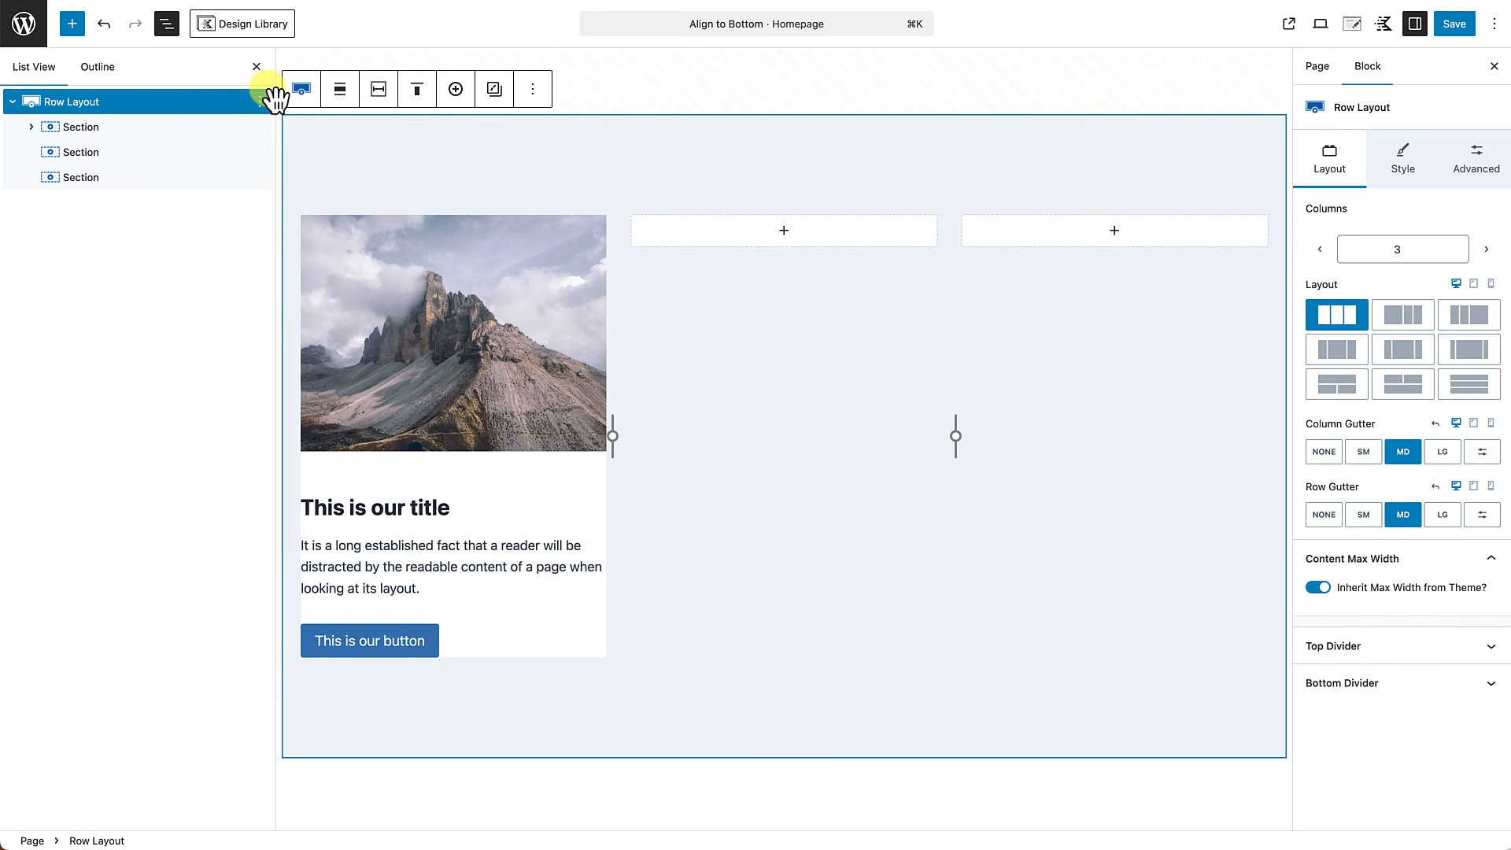
pyautogui.click(257, 66)
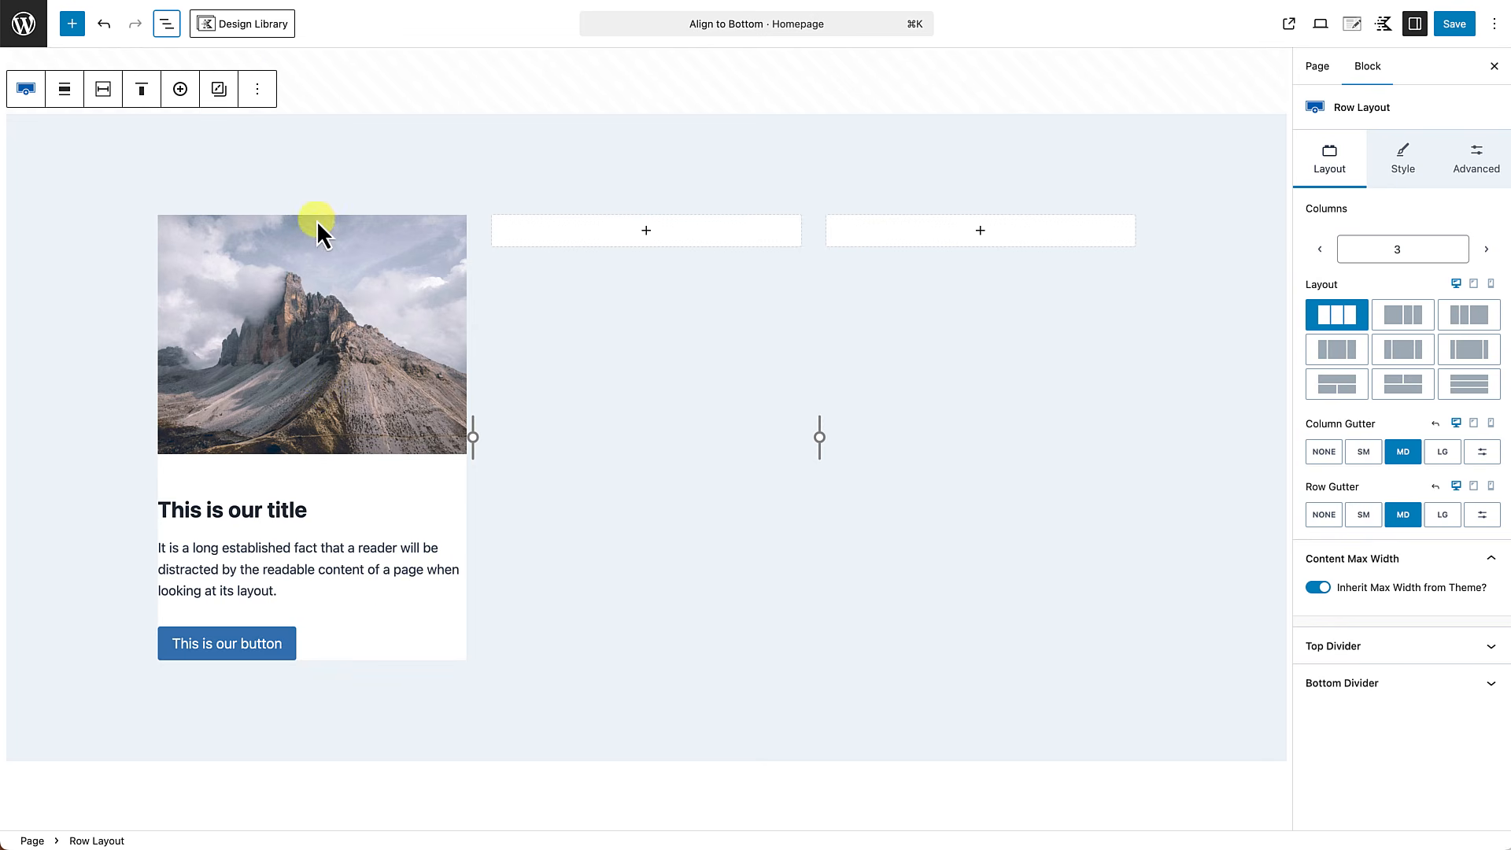
# Apply a linked padding of Small 24px on all sides to the three sections together.
pyautogui.click(166, 24)
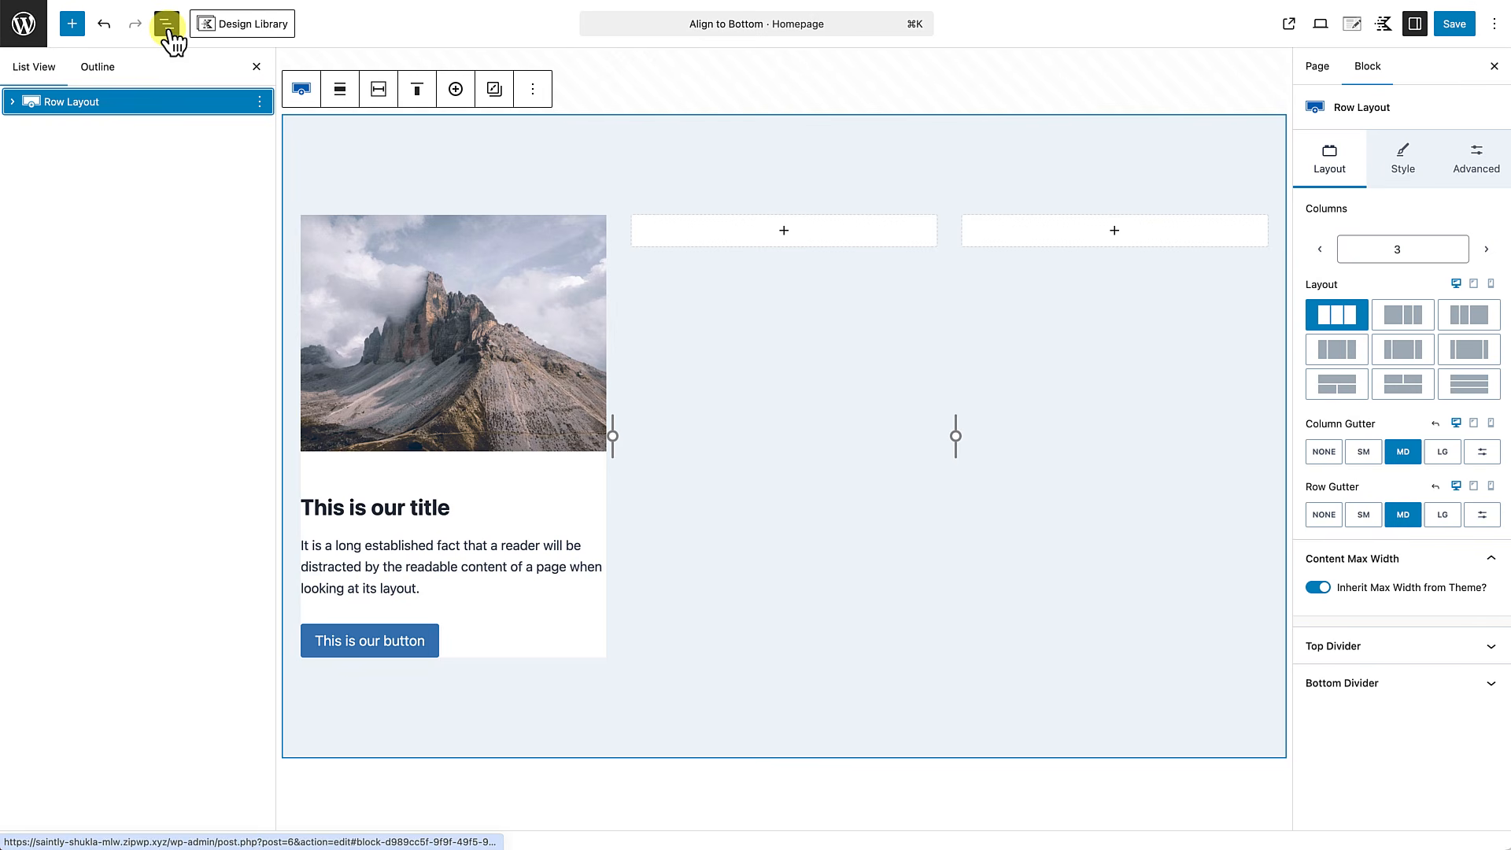
pyautogui.click(13, 102)
pyautogui.click(80, 136)
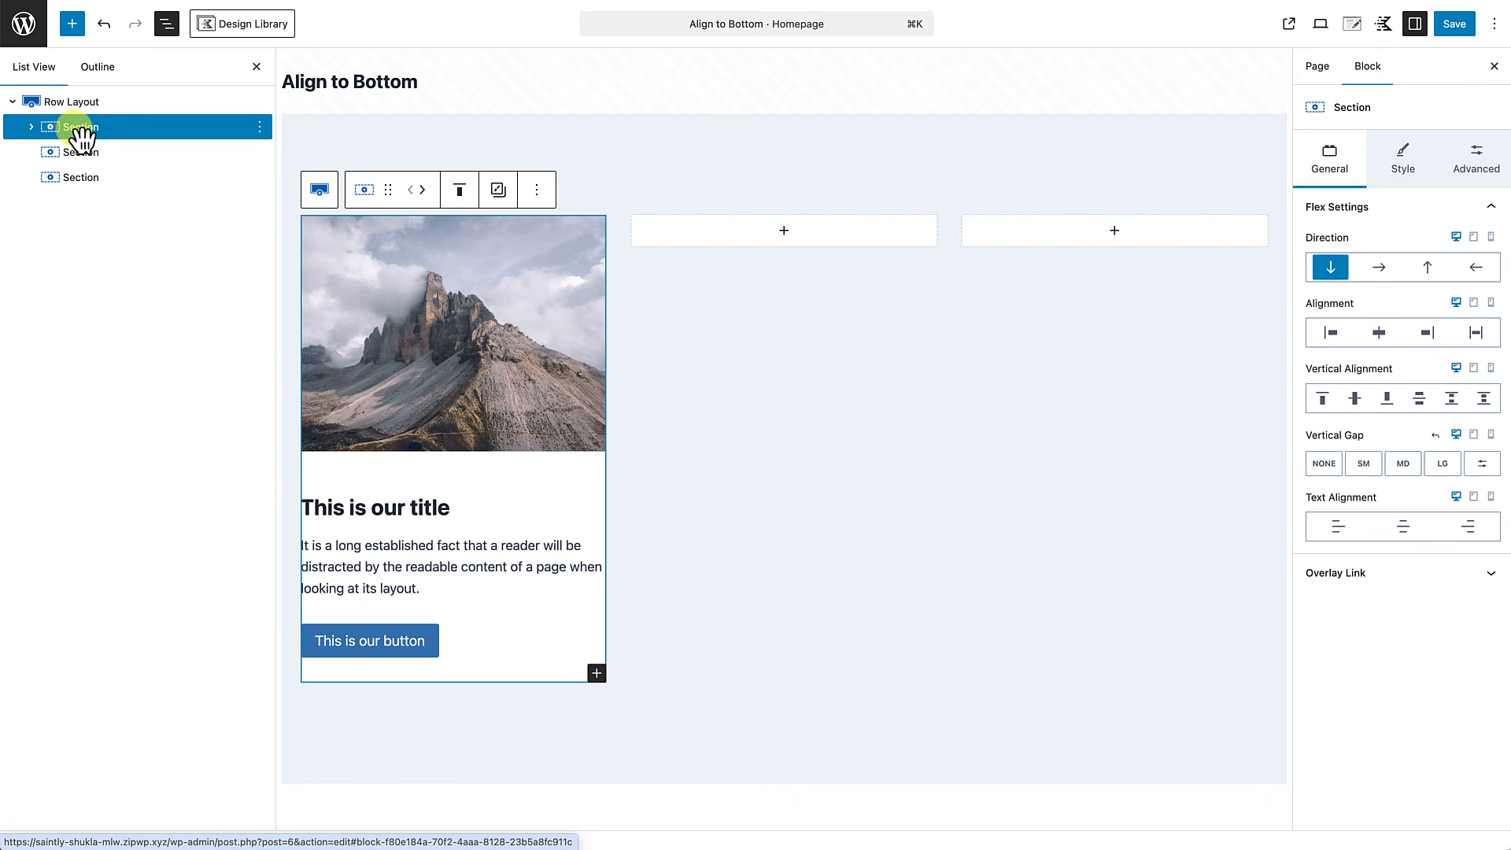
pyautogui.keyDown('shift'); pyautogui.click(86, 177); pyautogui.keyUp('shift')
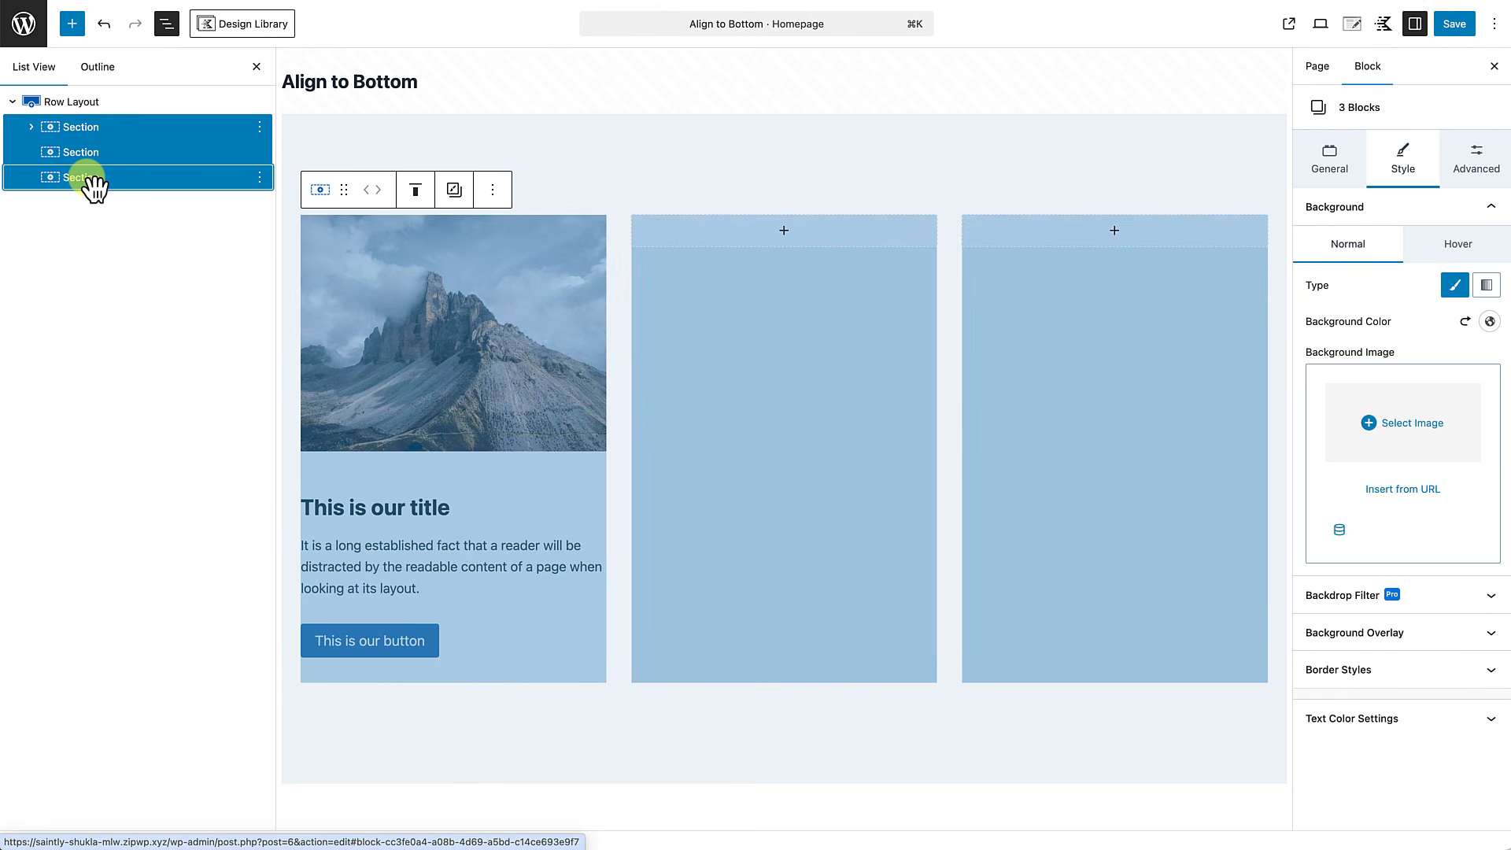
pyautogui.click(1478, 164)
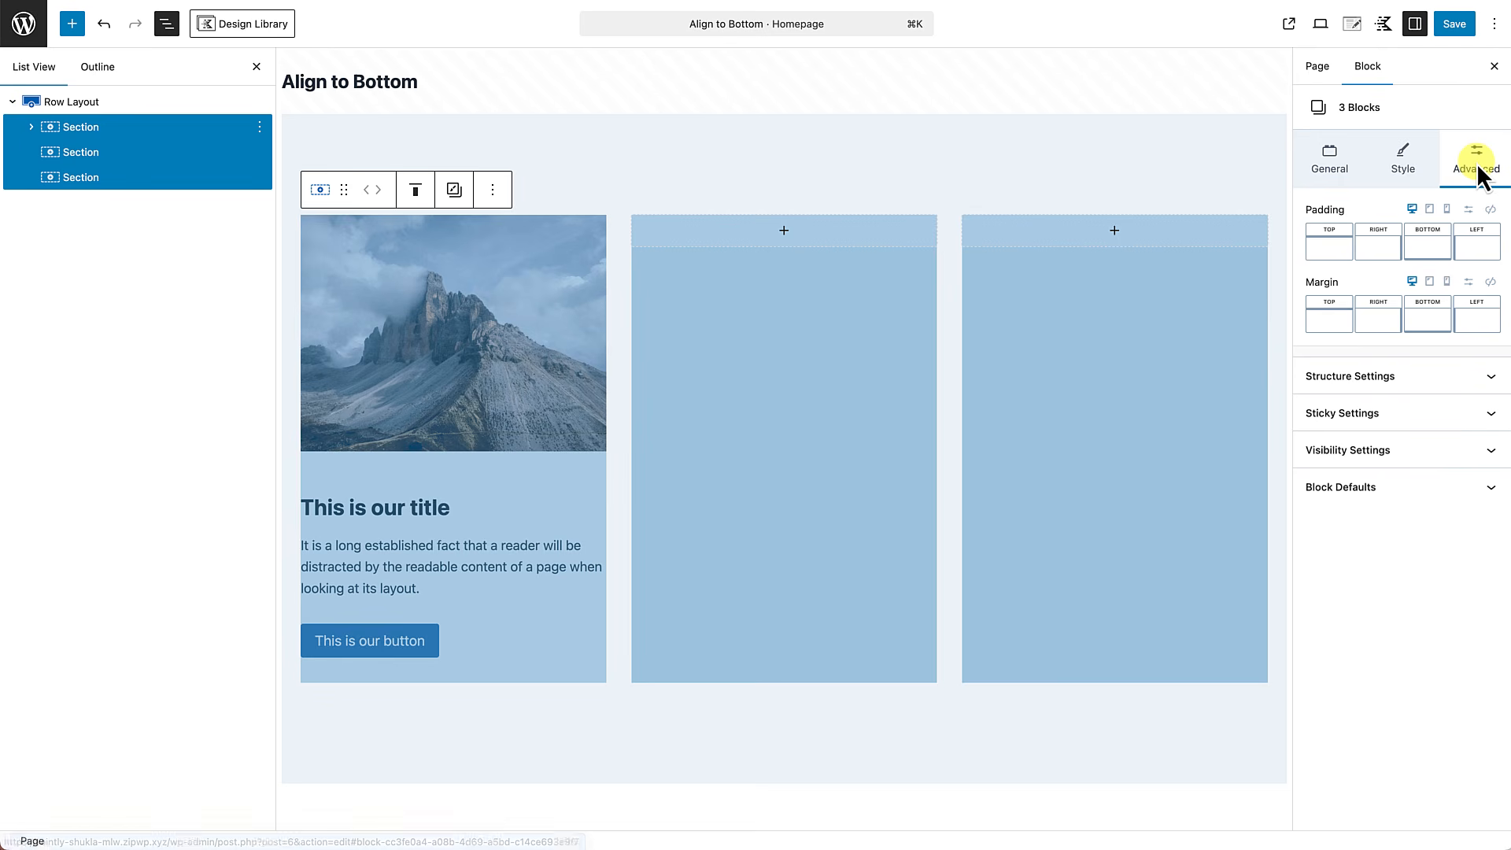
pyautogui.click(1490, 210)
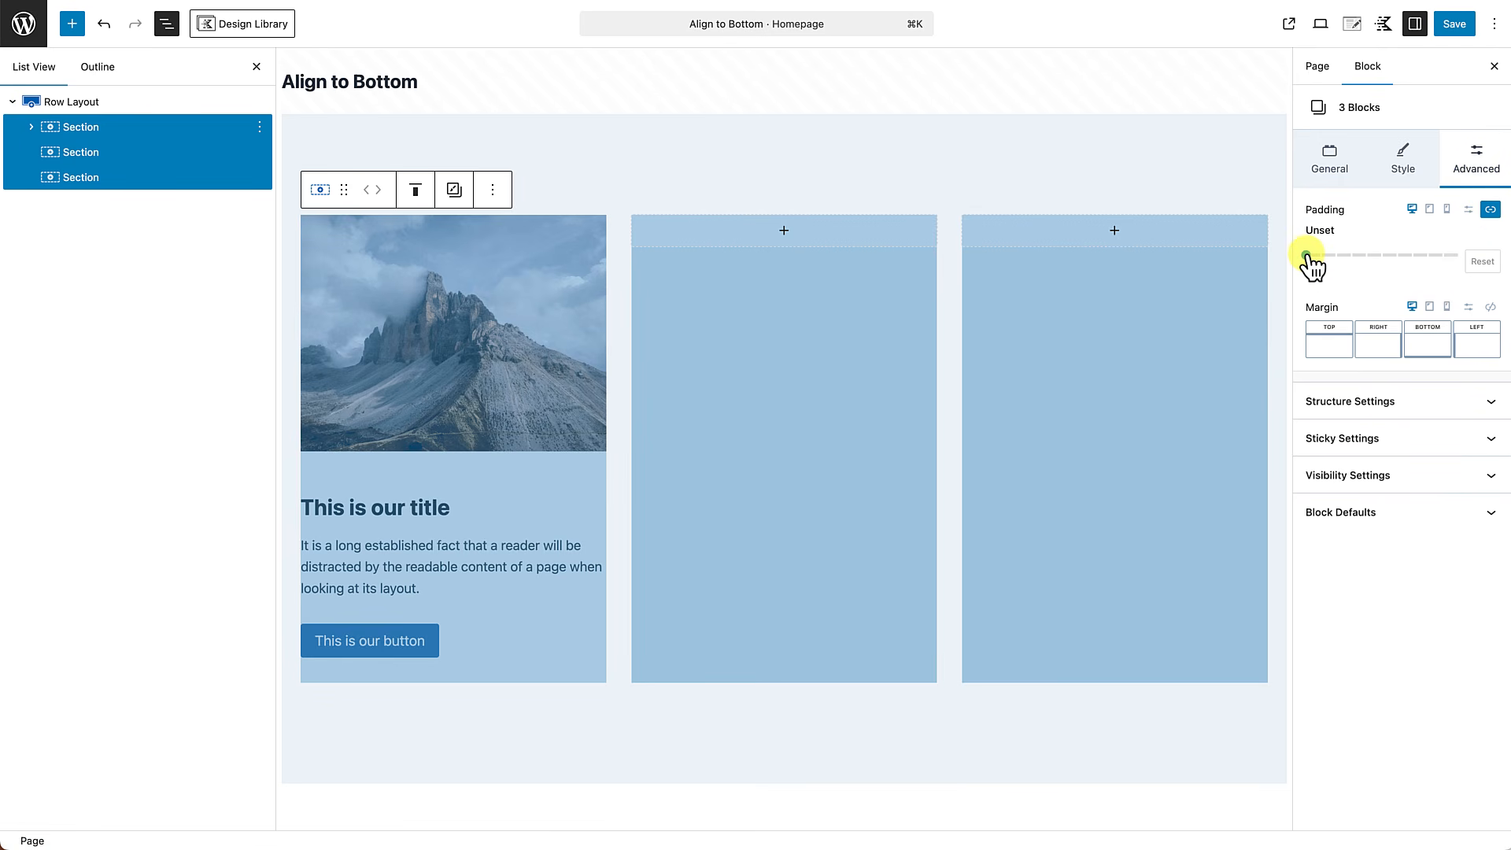
pyautogui.moveTo(1307, 255); pyautogui.dragTo(1351, 256)
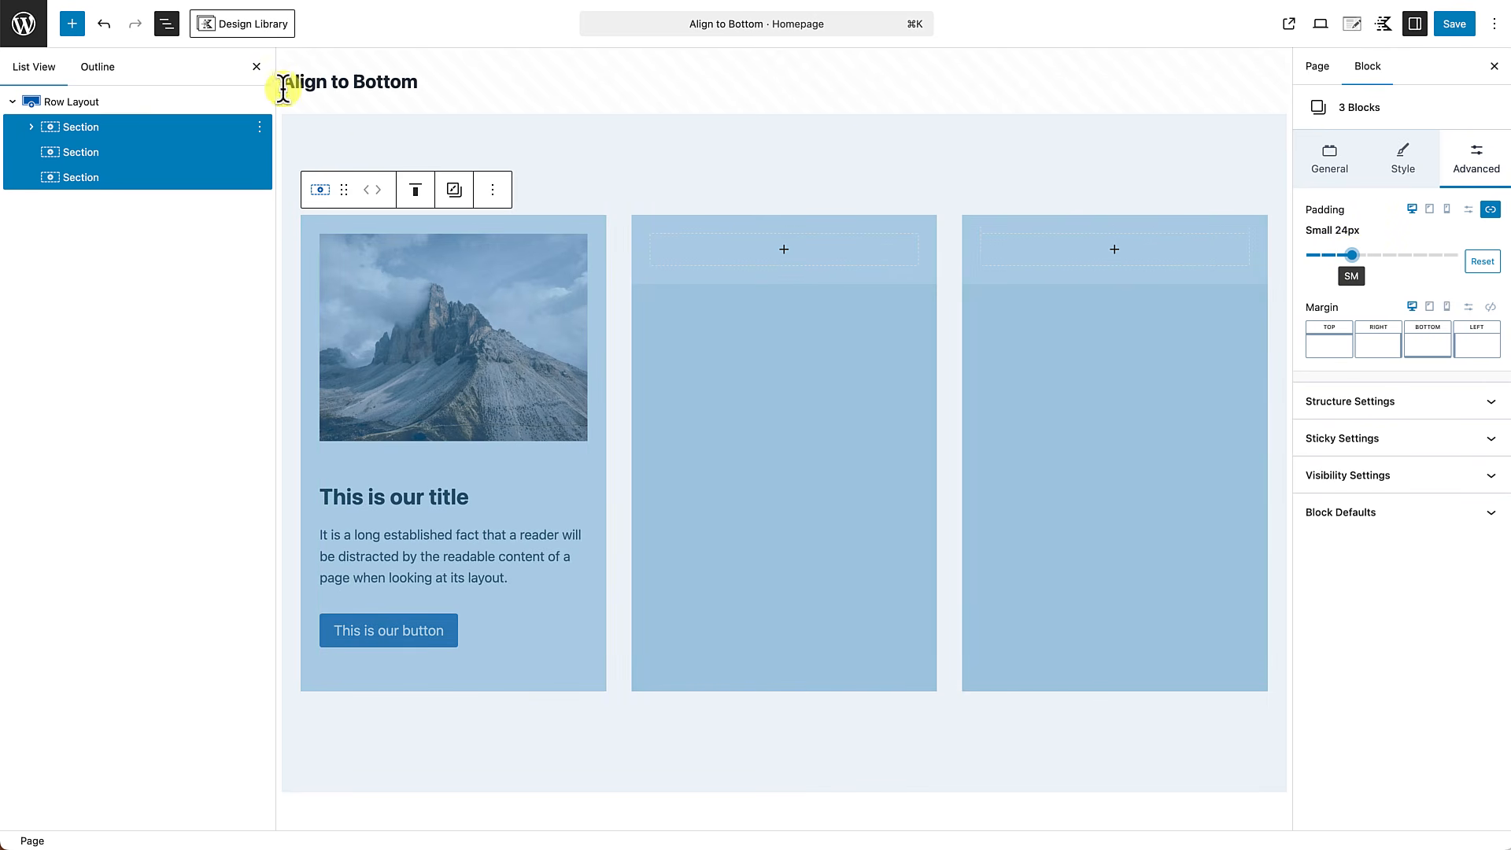
pyautogui.click(257, 66)
pyautogui.click(684, 732)
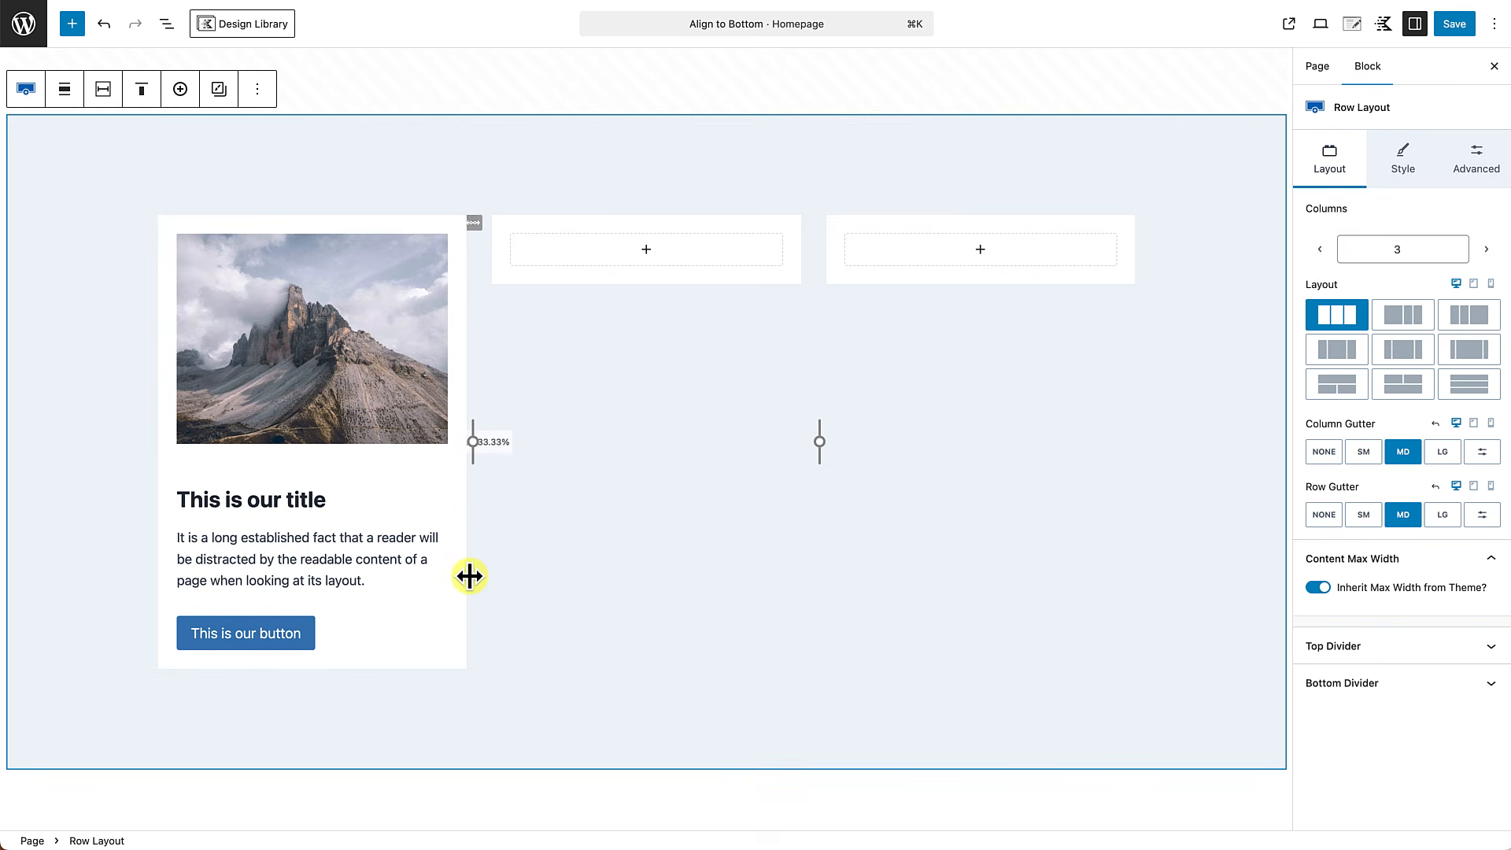
# Set the top margin of the "This is our title" text block to None.
pyautogui.click(251, 501)
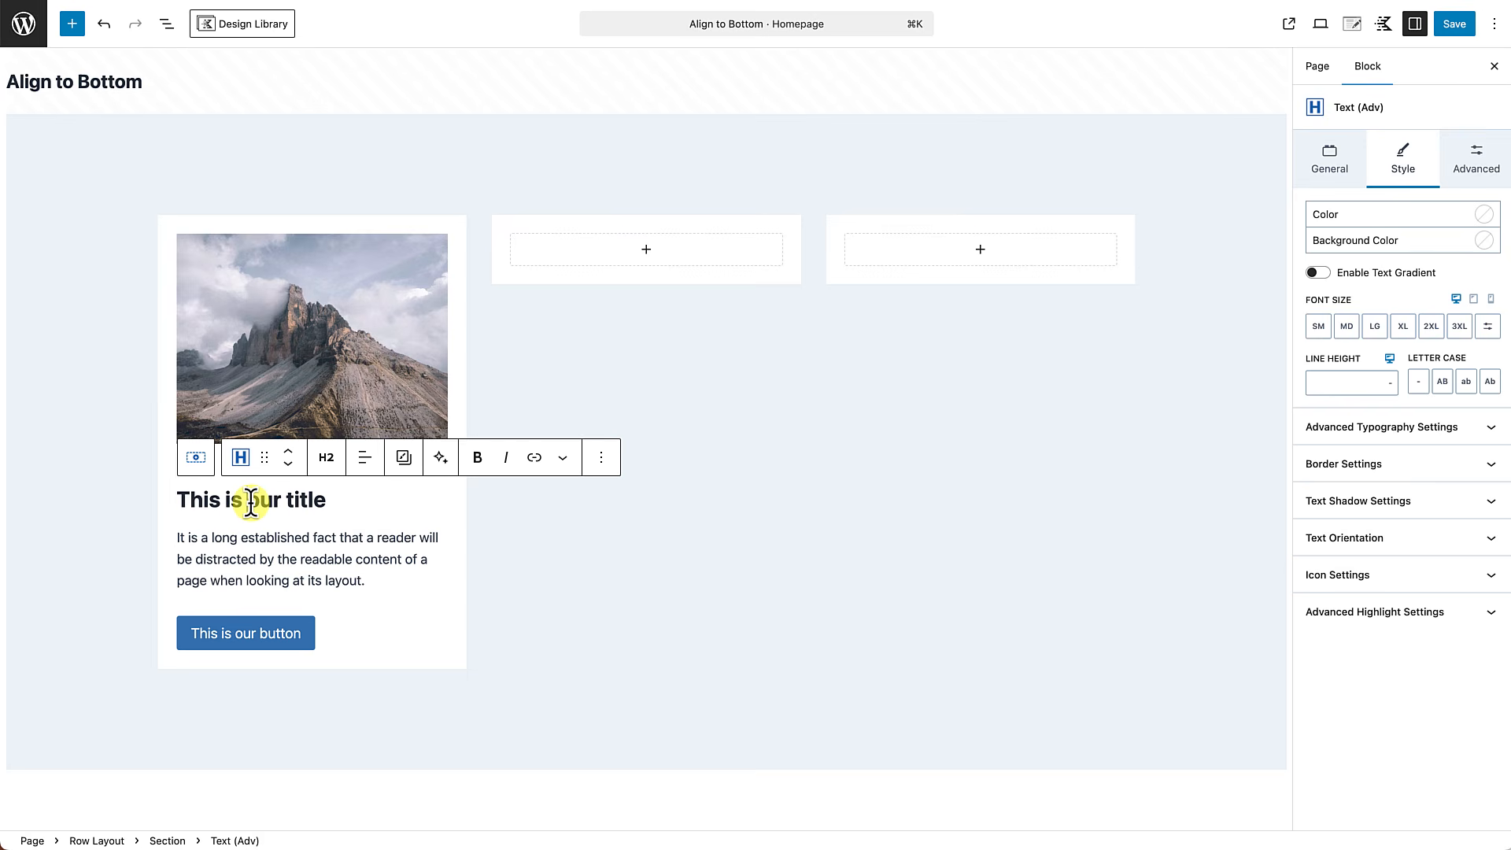
pyautogui.doubleClick(265, 501)
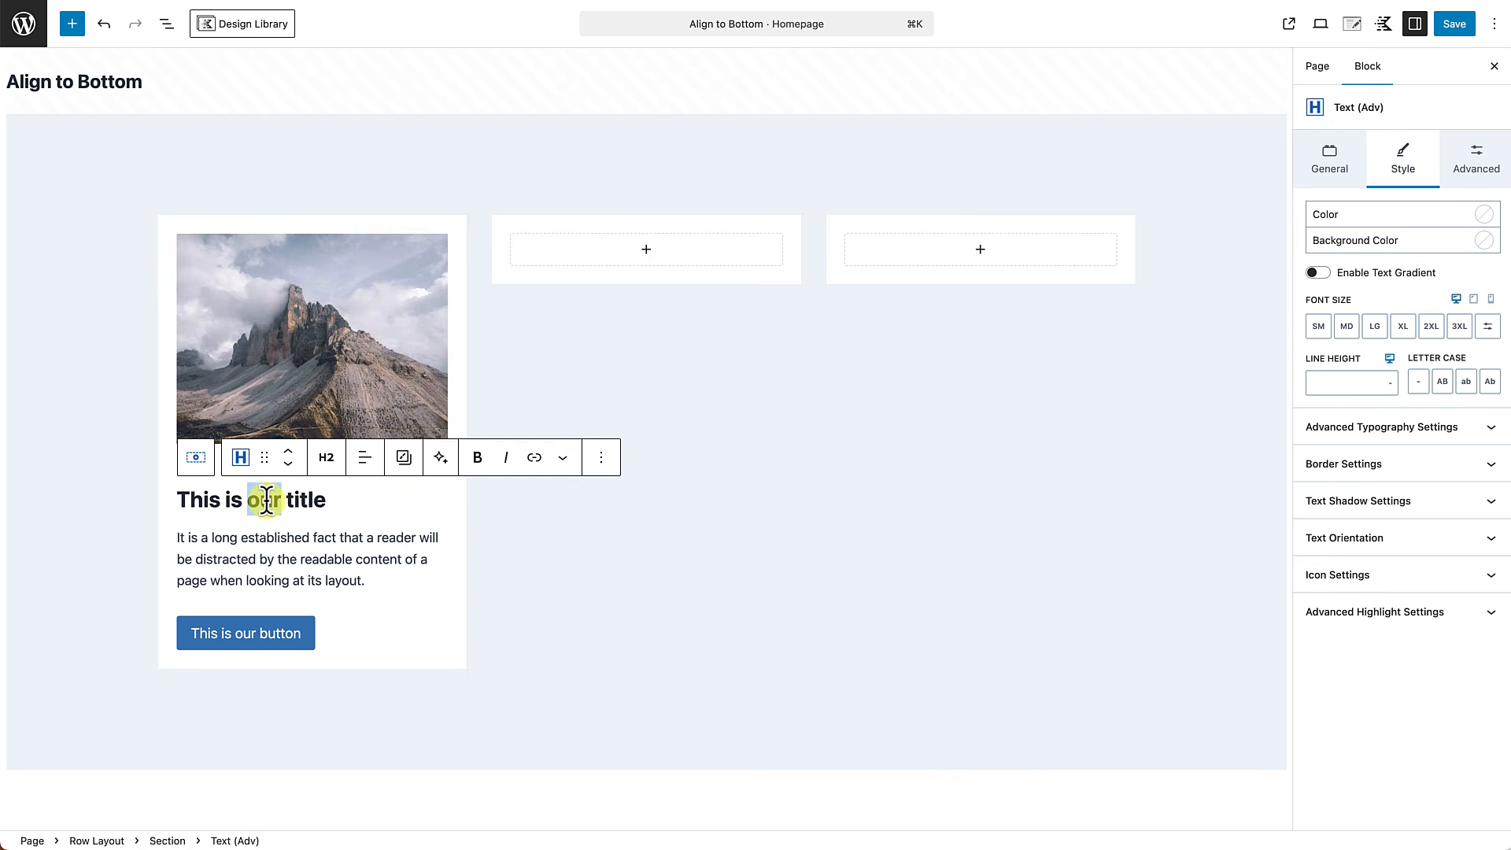
pyautogui.click(267, 500)
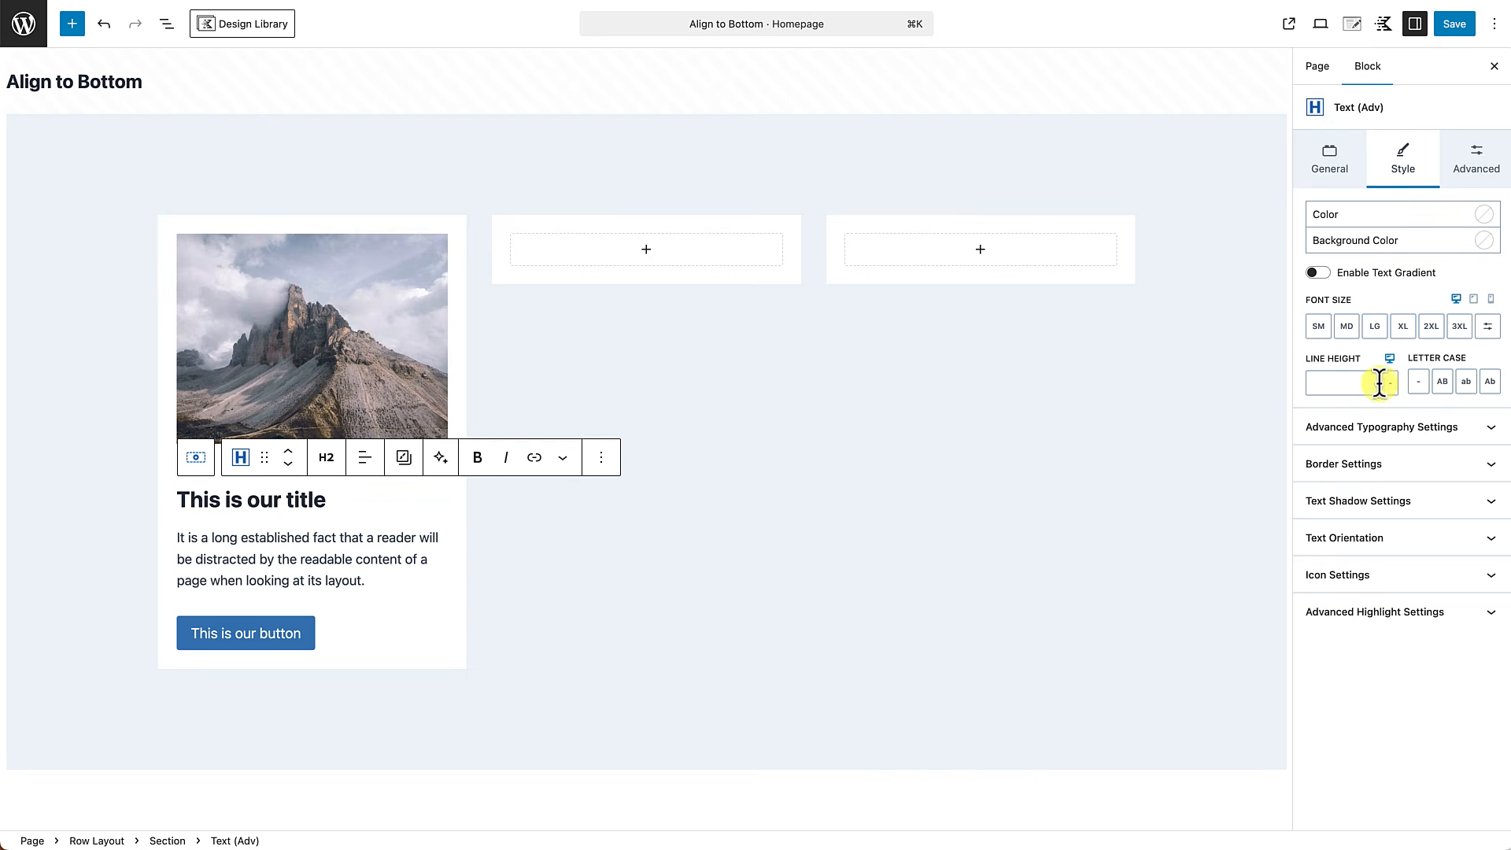
pyautogui.click(1460, 164)
pyautogui.click(1341, 325)
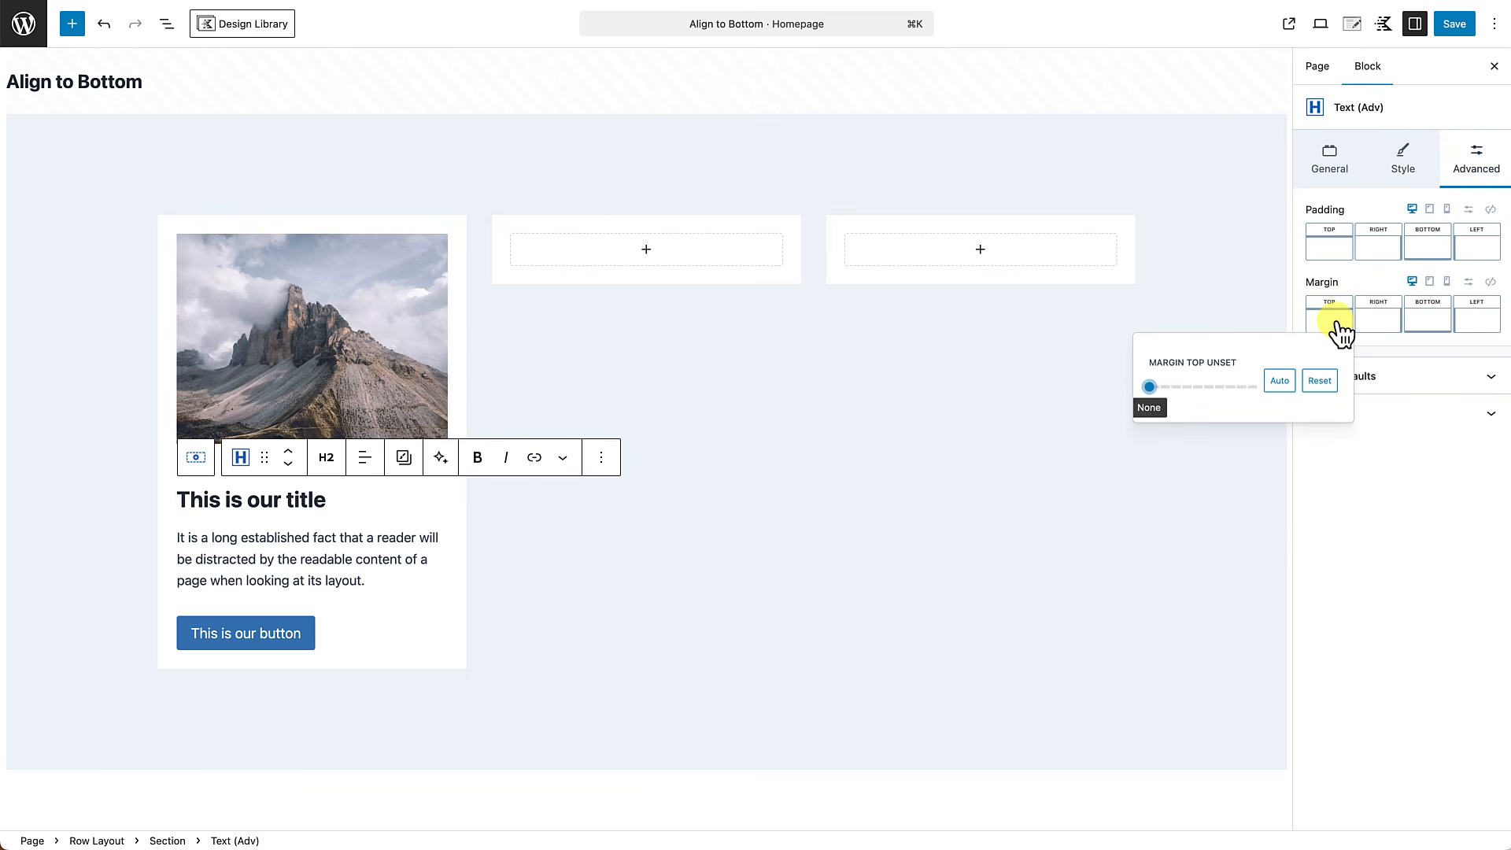
pyautogui.moveTo(1149, 387); pyautogui.dragTo(1037, 388)
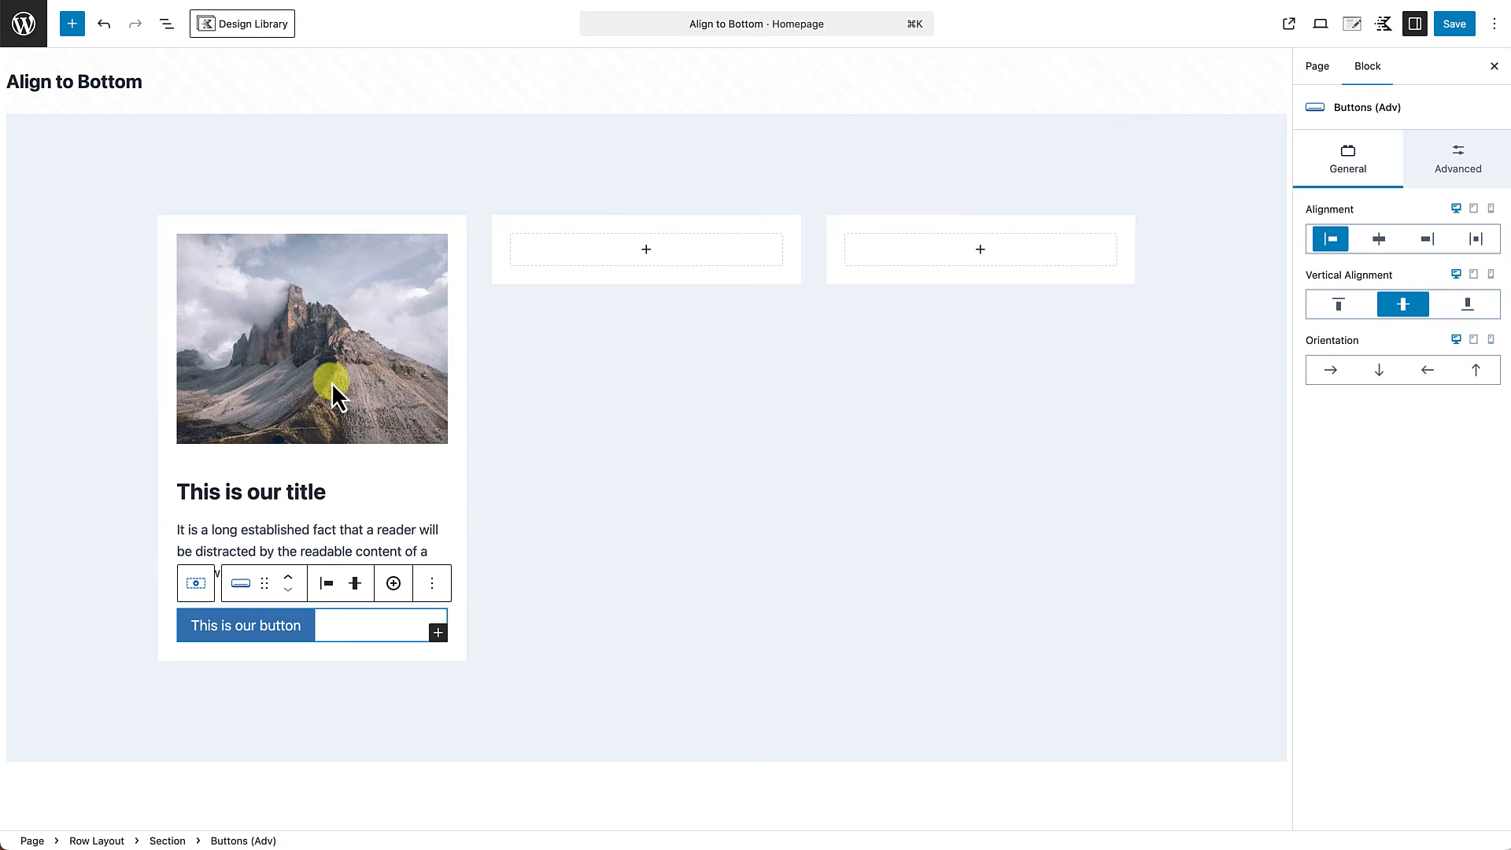
# Set the bottom margin of the image in the first column to XXS.
pyautogui.click(331, 382)
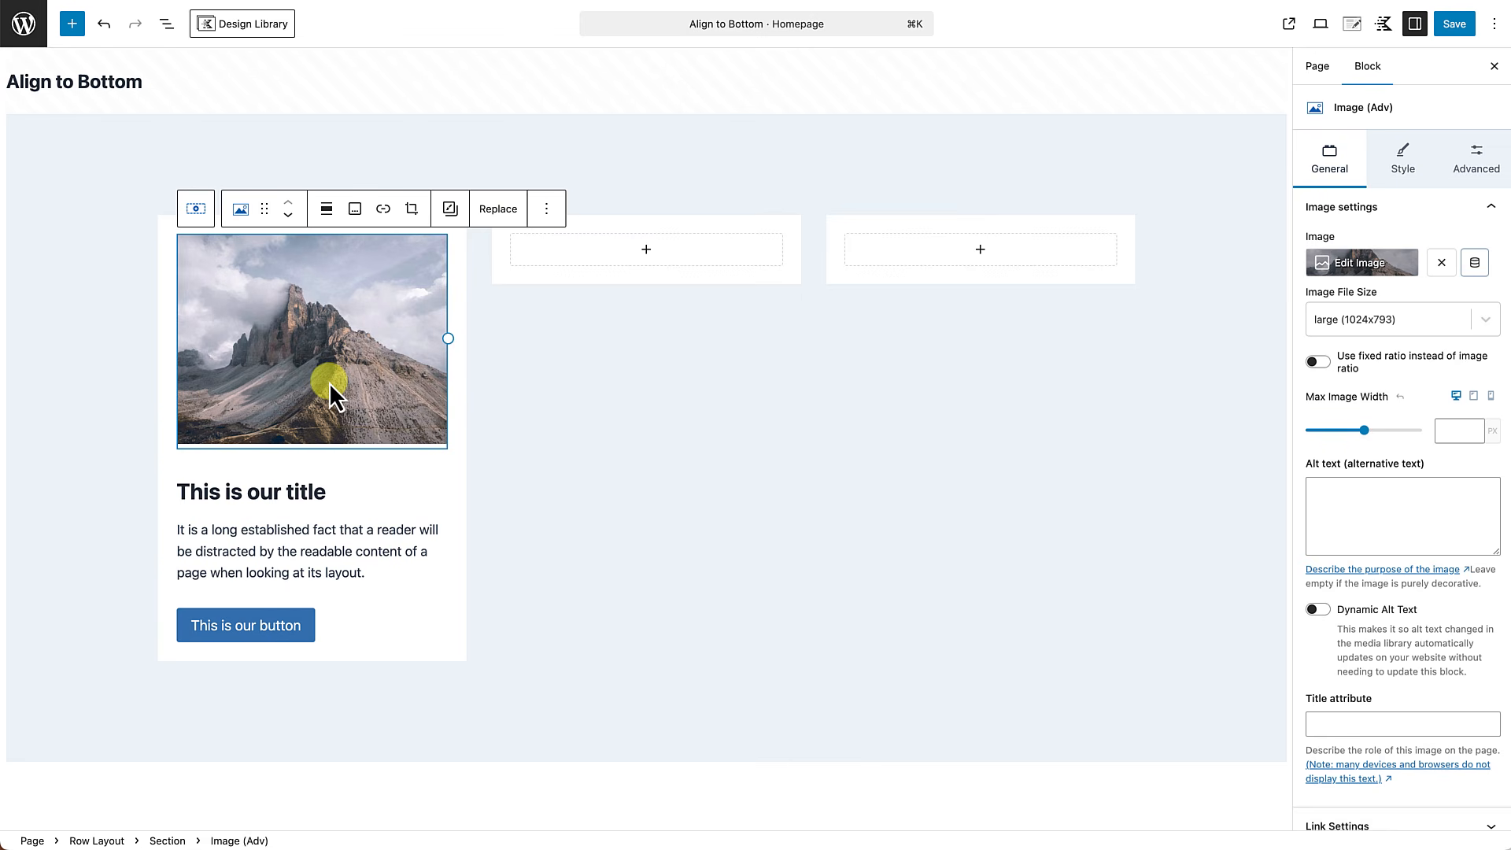
pyautogui.click(1490, 166)
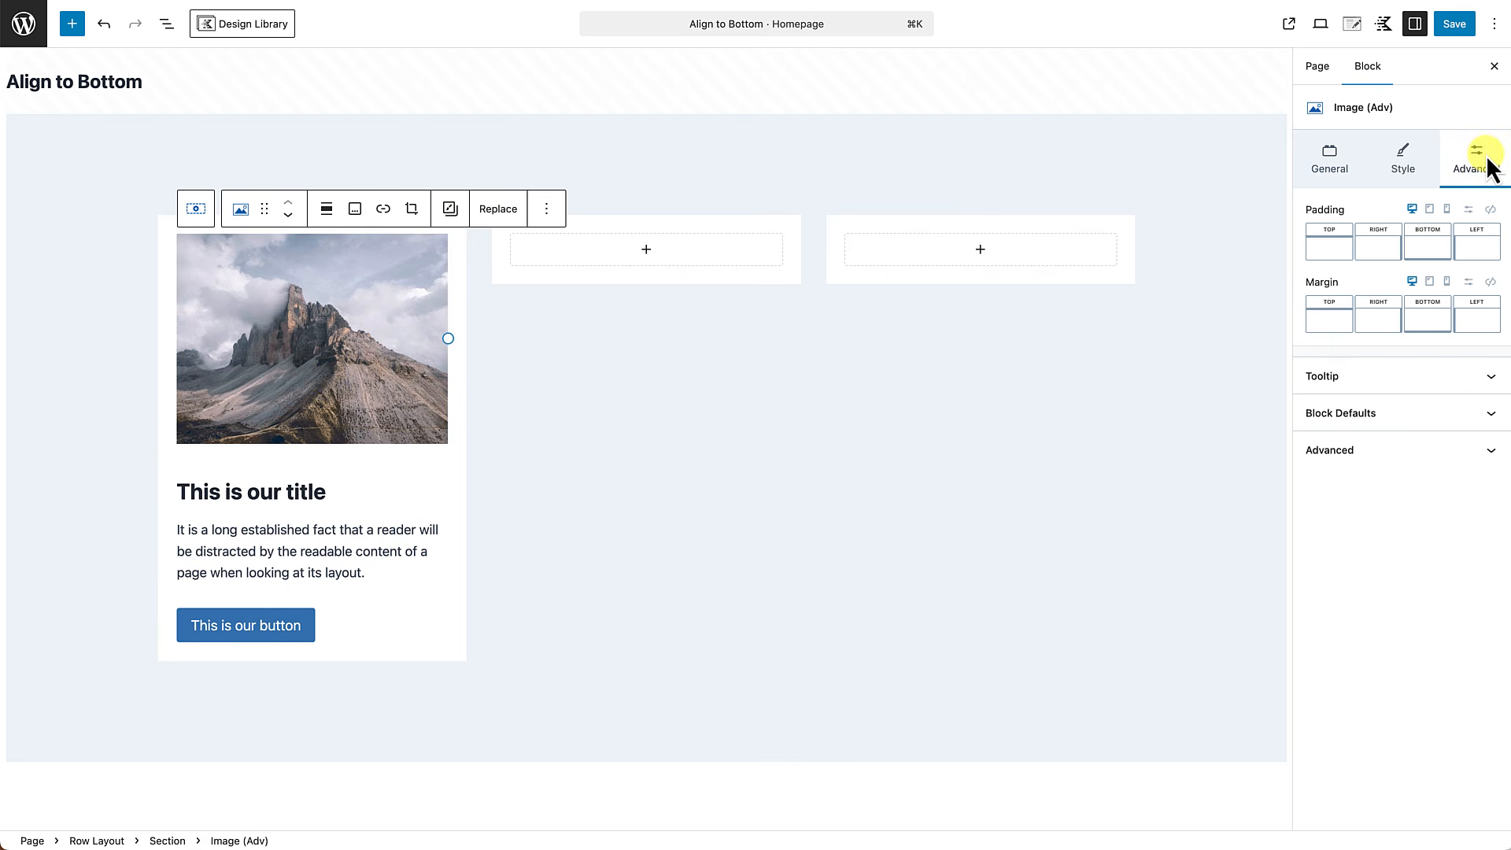
pyautogui.click(1424, 324)
pyautogui.moveTo(1258, 395)
pyautogui.mouseDown()
pyautogui.moveTo(1349, 398)
pyautogui.moveTo(1232, 413)
pyautogui.moveTo(1259, 397)
pyautogui.mouseUp()
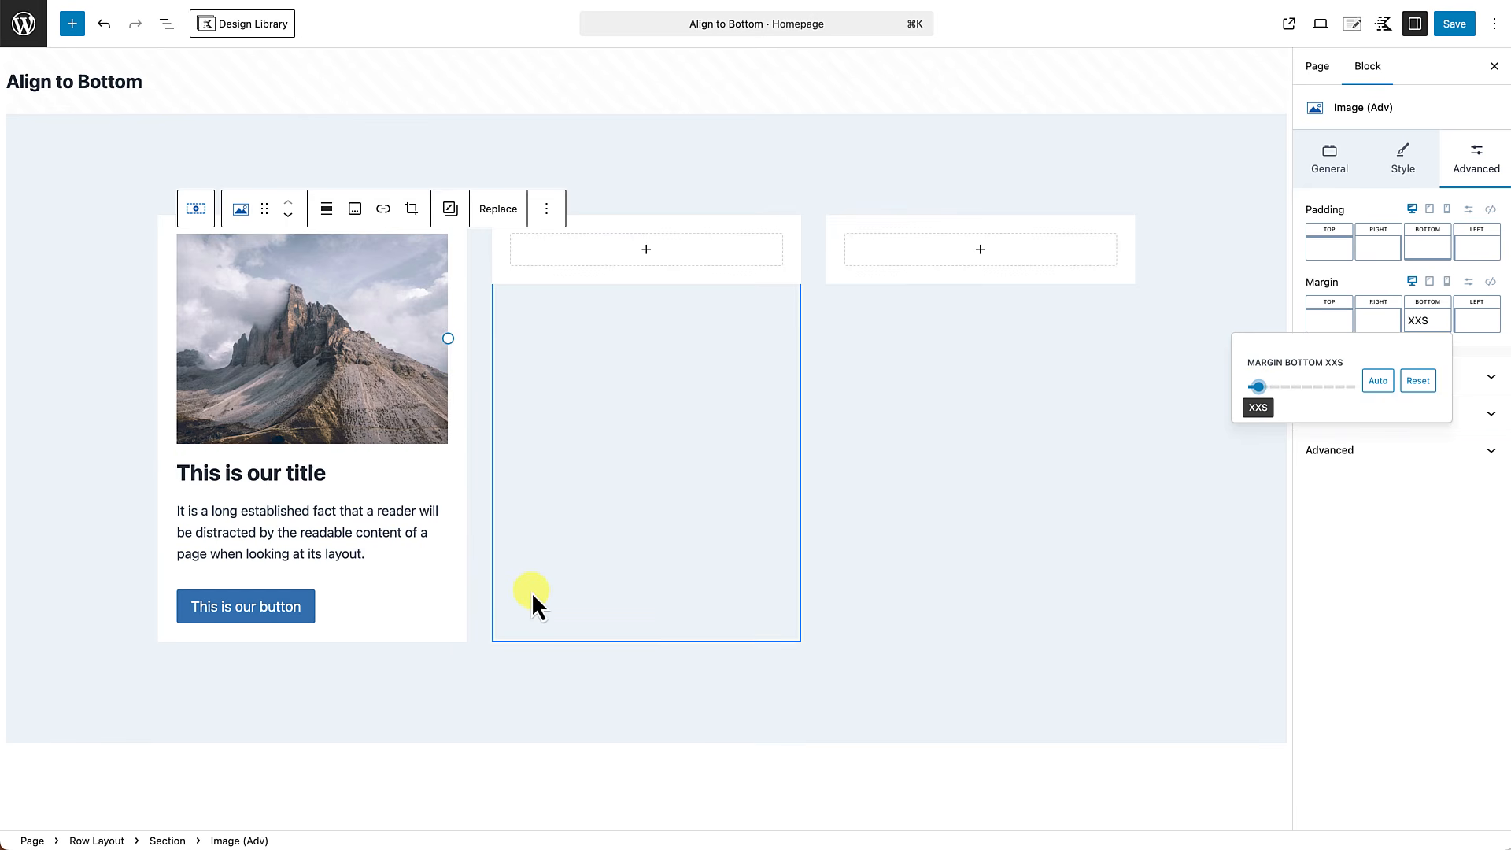
# Copy the image, title, text and buttons blocks of the first section together.
pyautogui.click(469, 669)
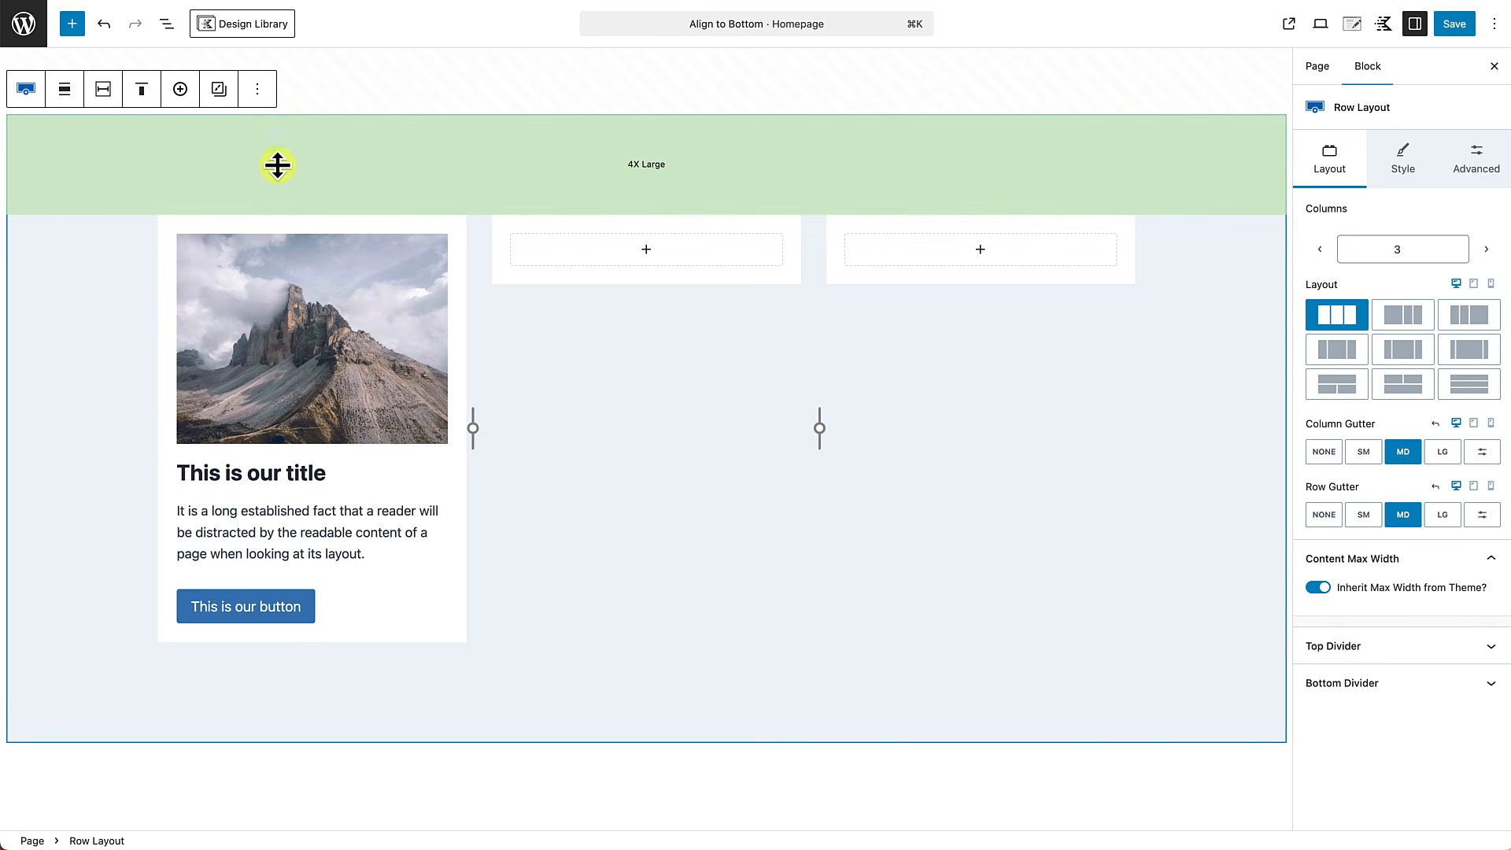
pyautogui.click(166, 26)
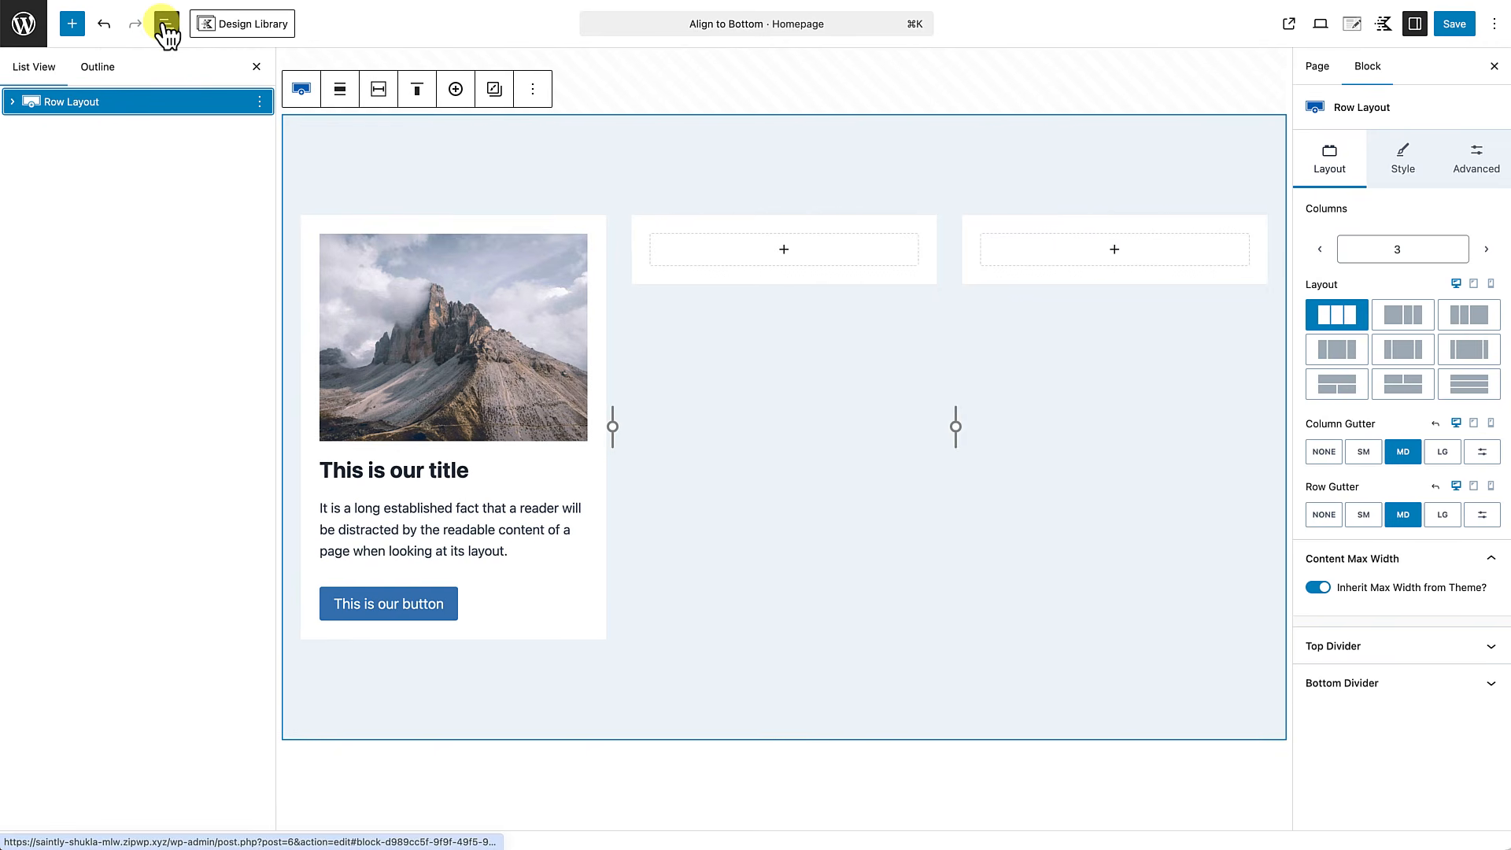
pyautogui.click(13, 103)
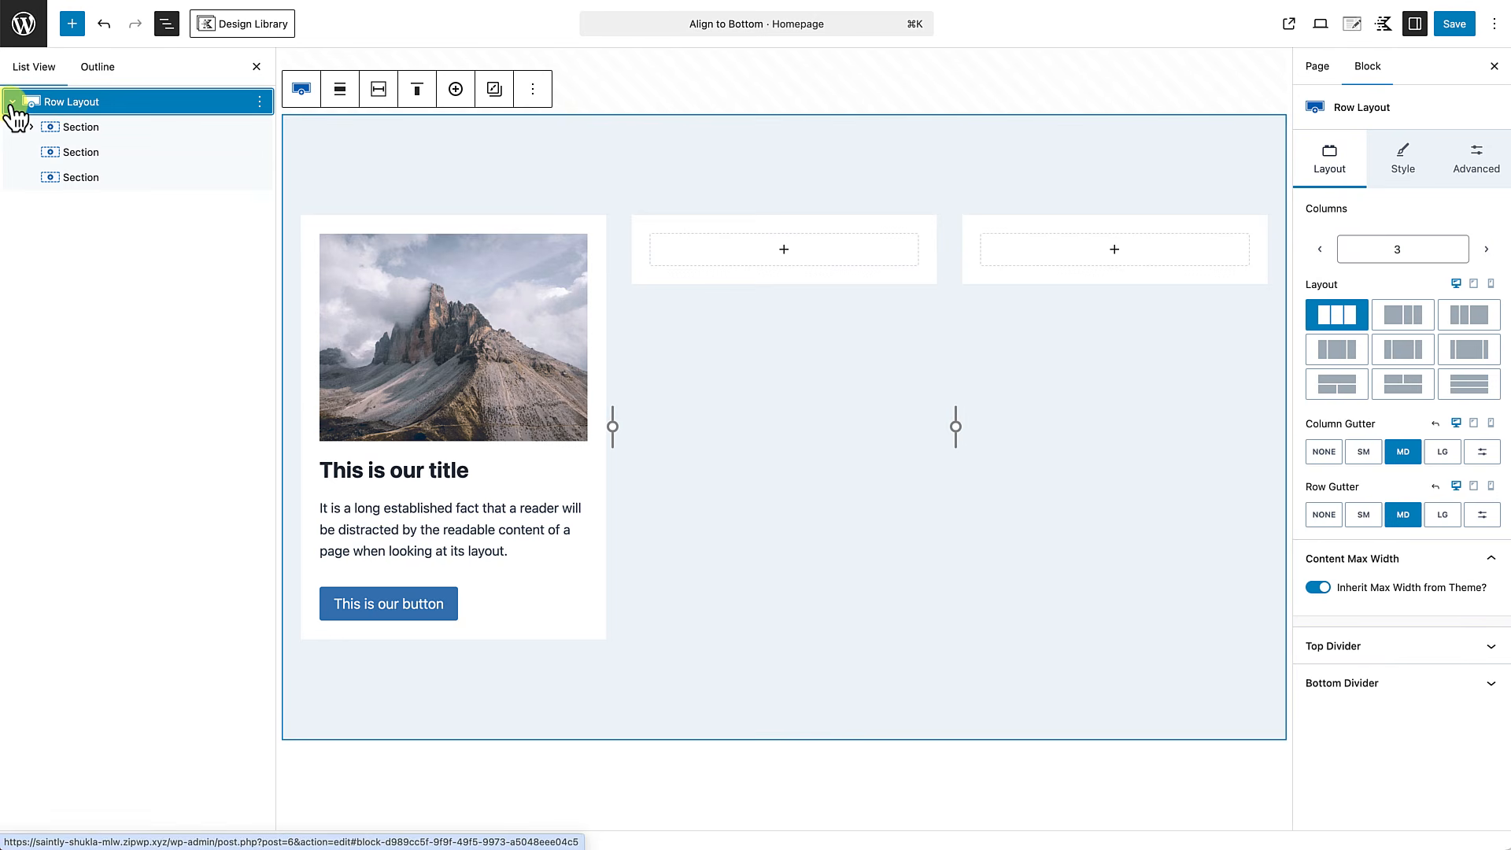
pyautogui.click(32, 127)
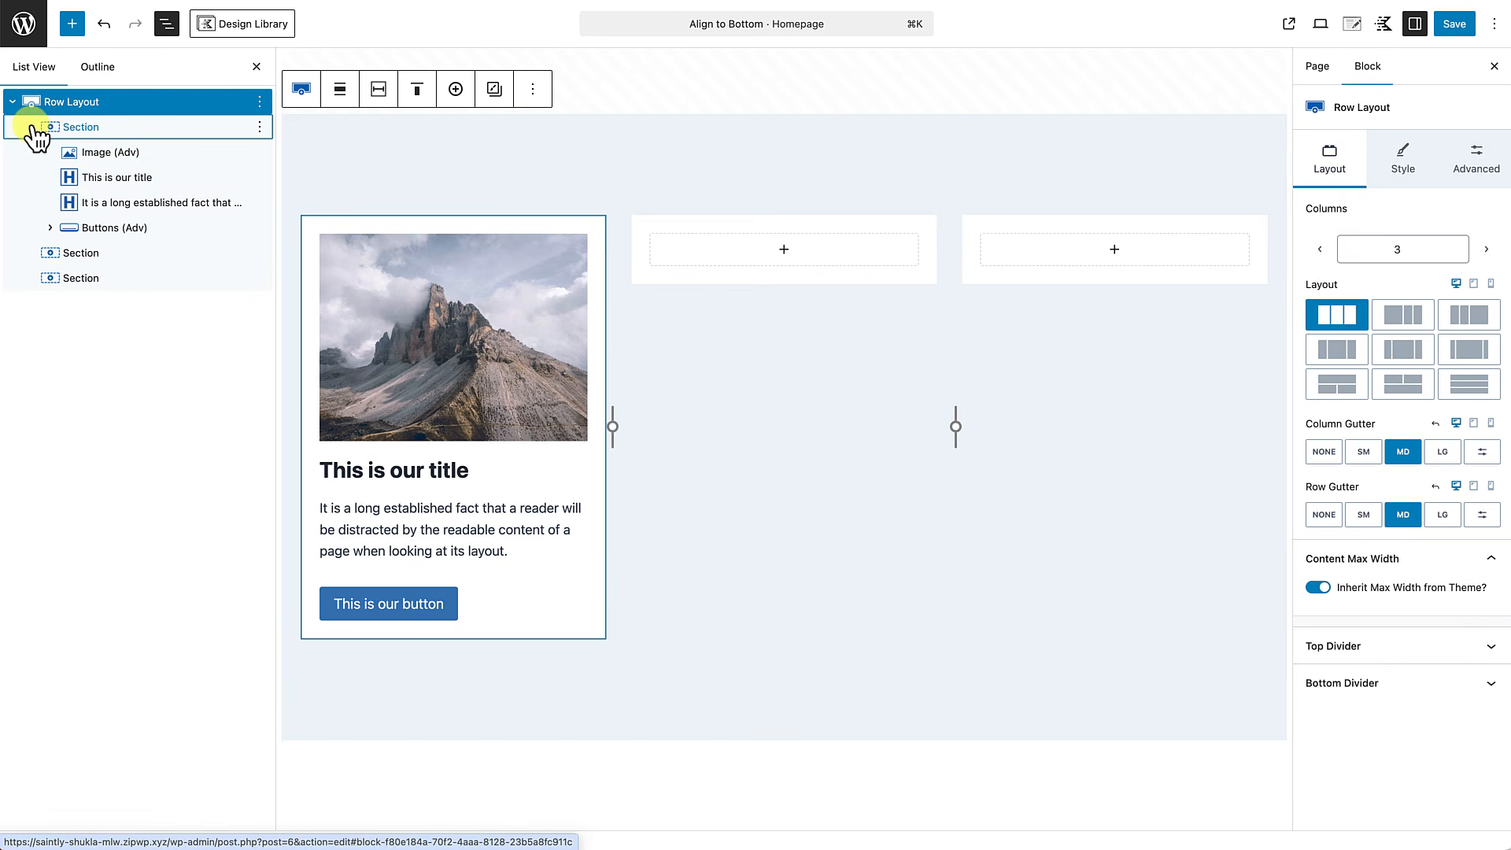
pyautogui.click(122, 153)
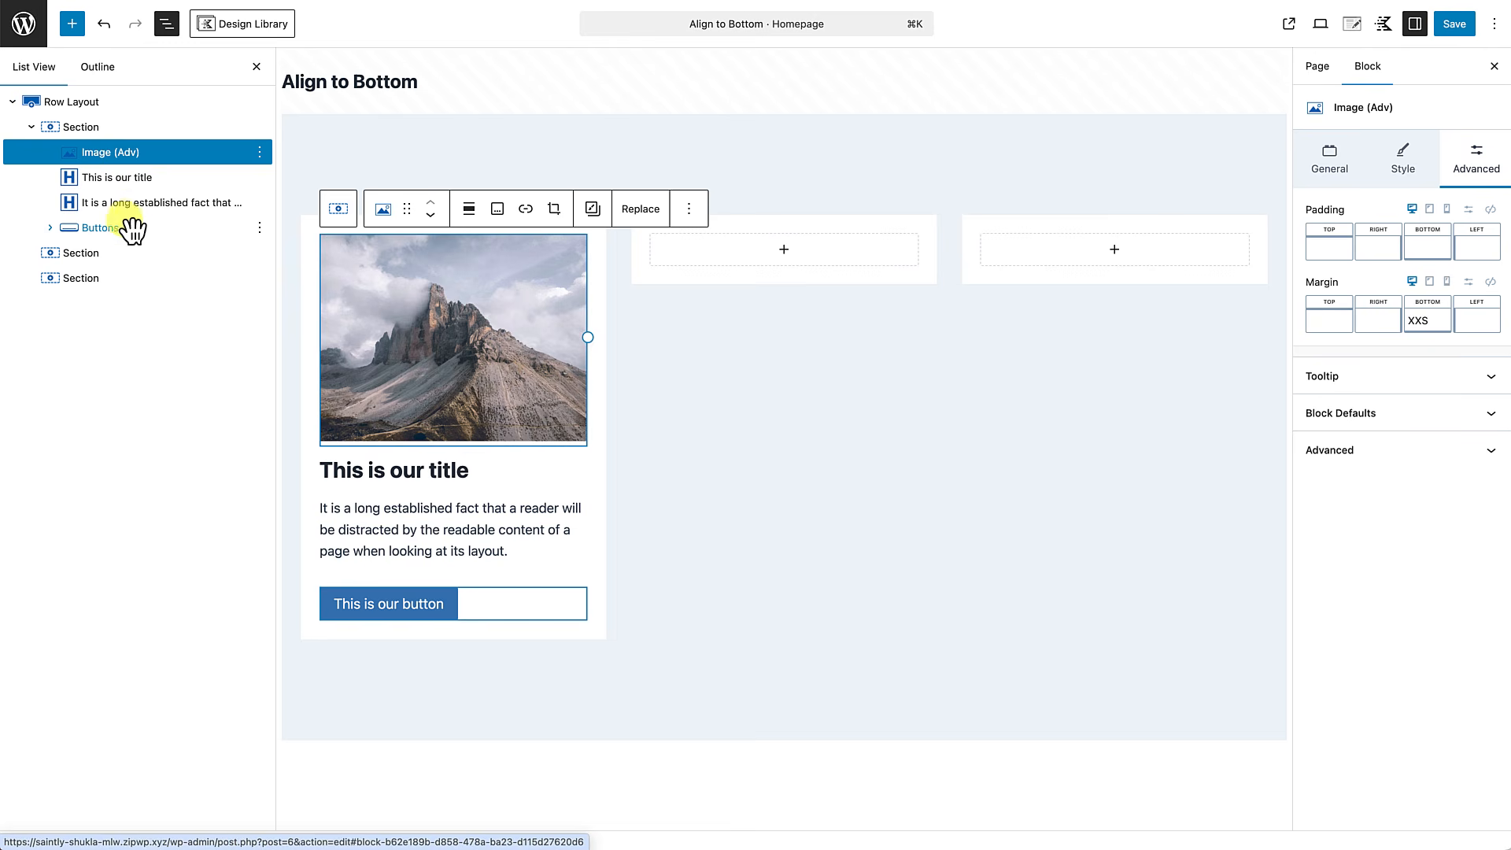
pyautogui.keyDown('shift'); pyautogui.click(177, 232); pyautogui.keyUp('shift')
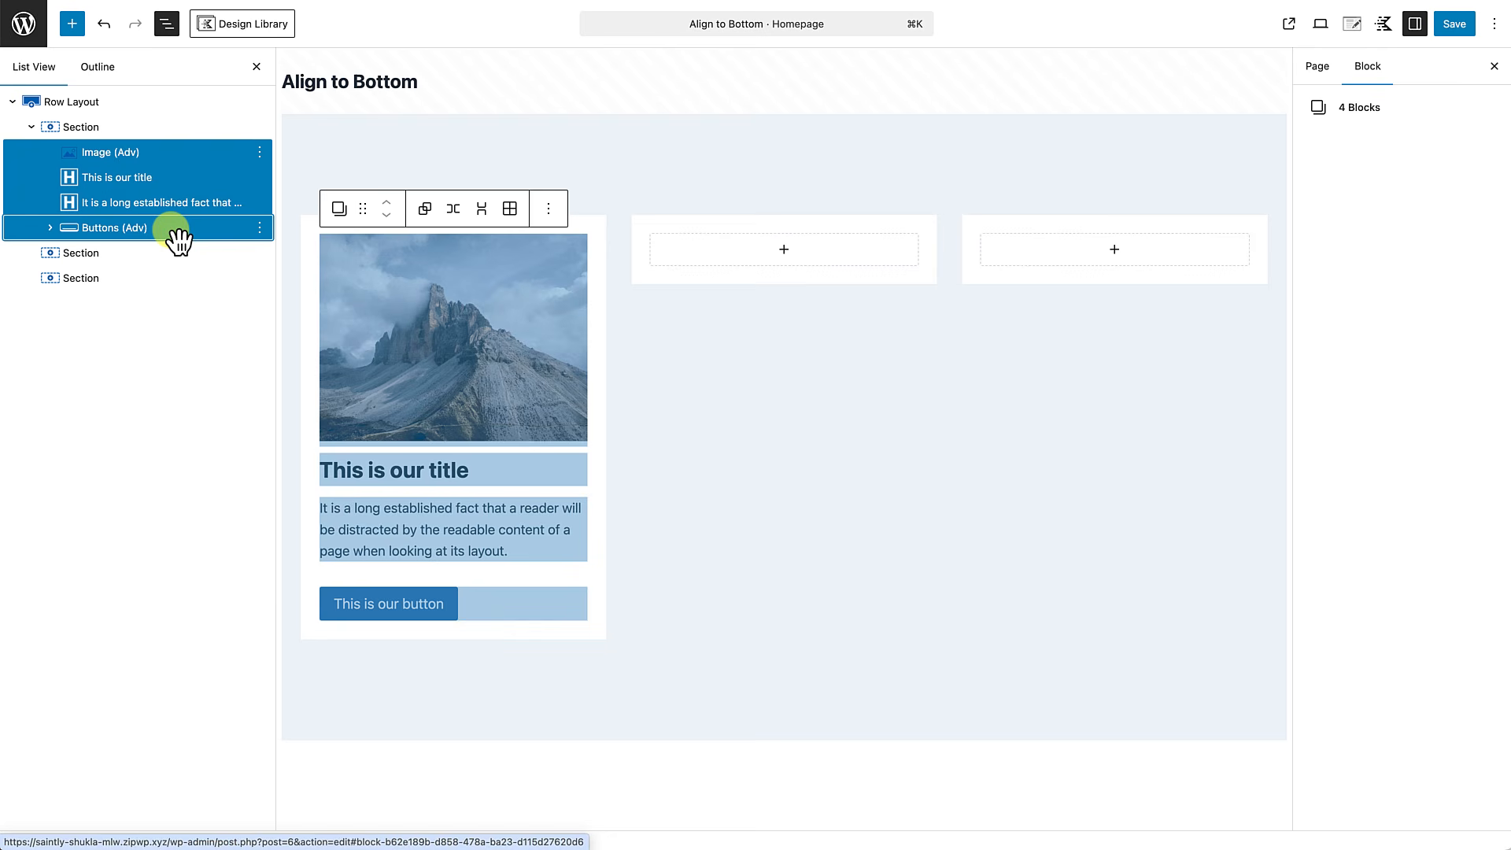
pyautogui.press('super+c')
pyautogui.press('super+c')
pyautogui.press('super+c')
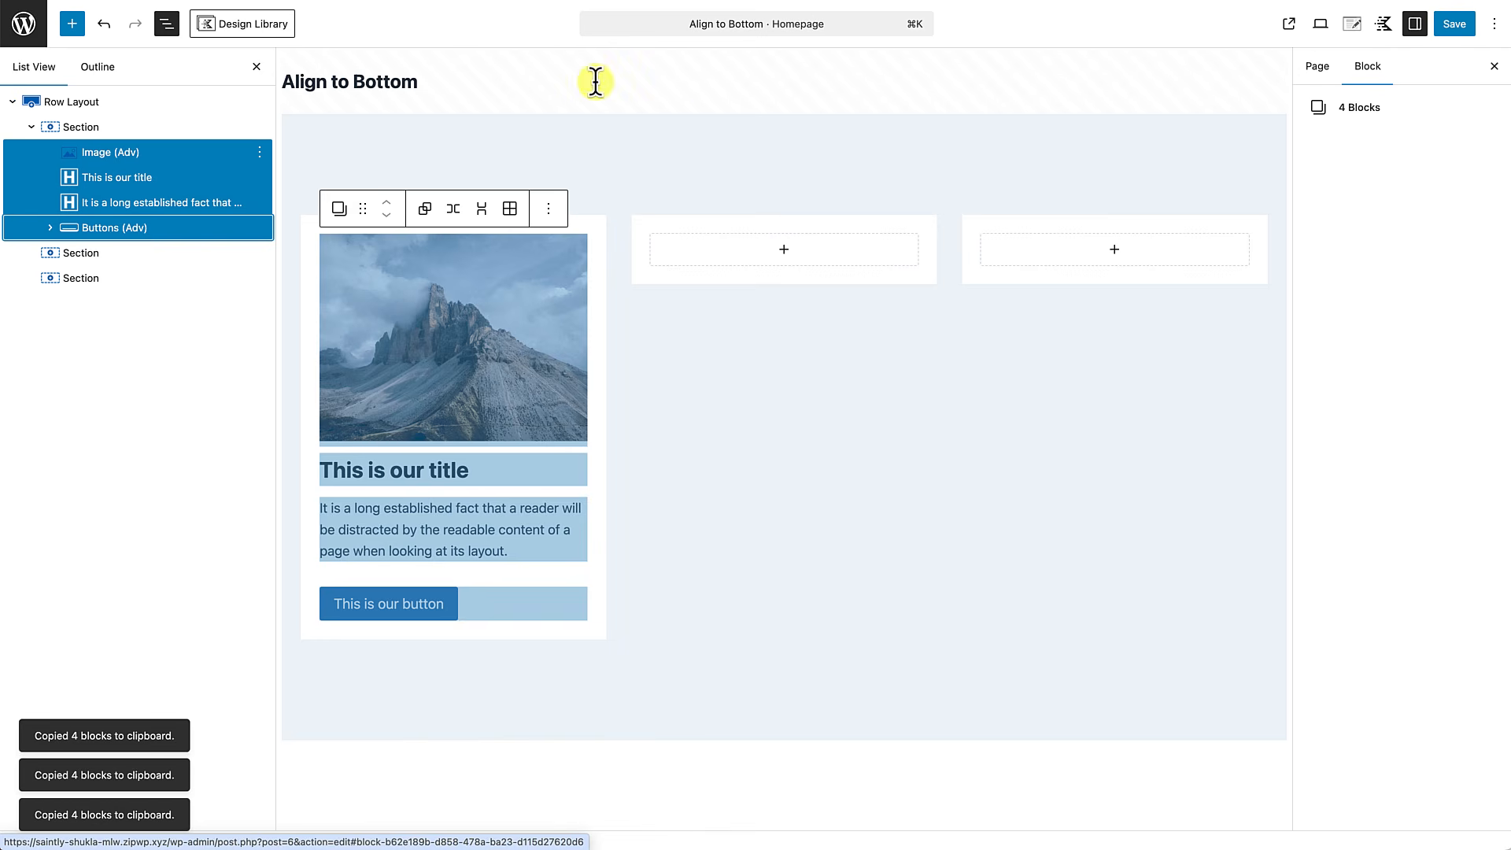
# Paste the four copied blocks into the empty second and third sections of the row.
pyautogui.click(784, 252)
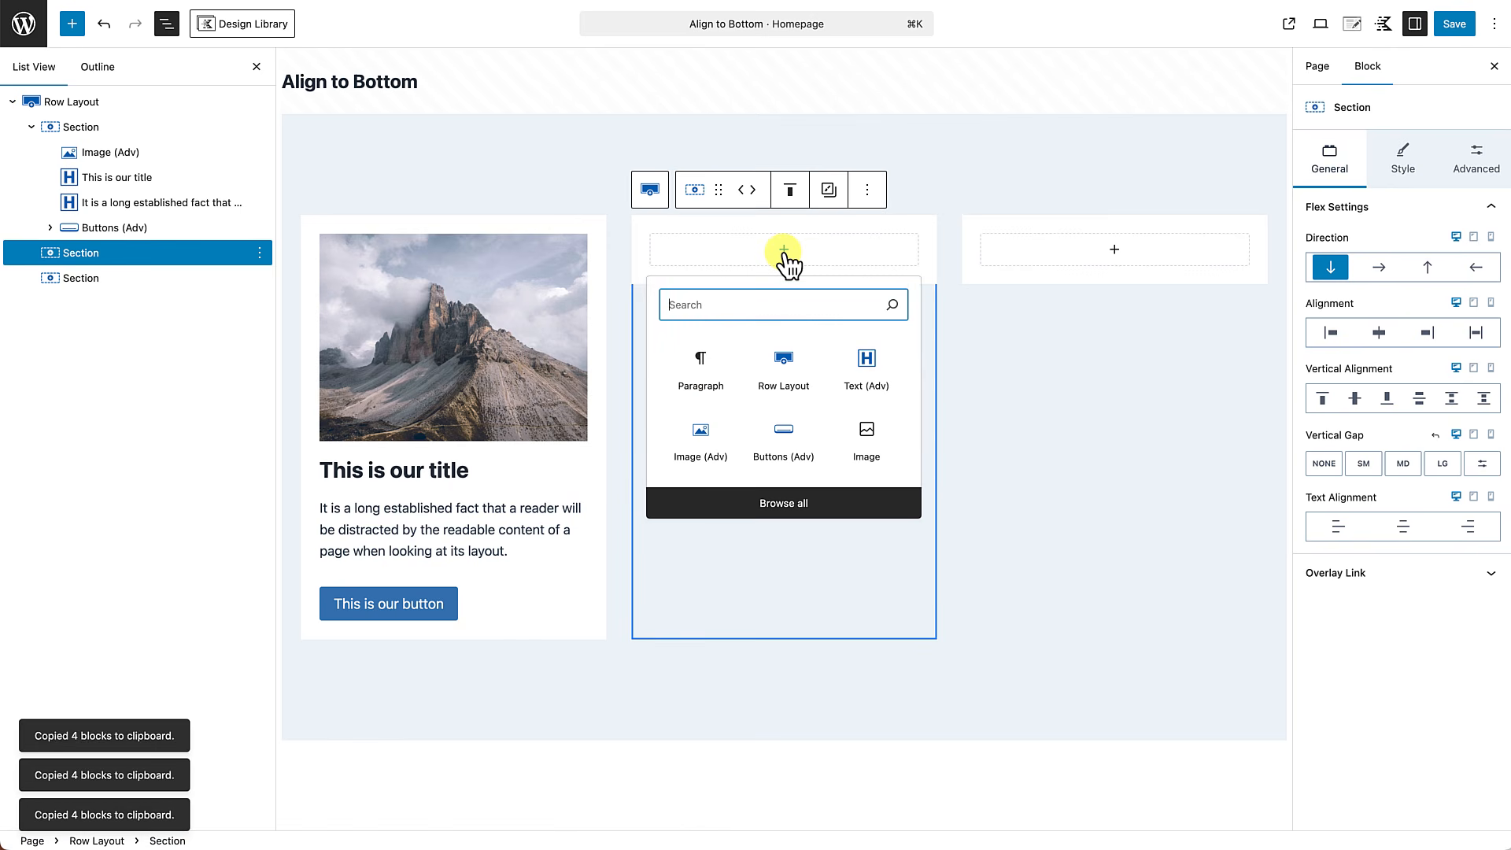
pyautogui.click(708, 376)
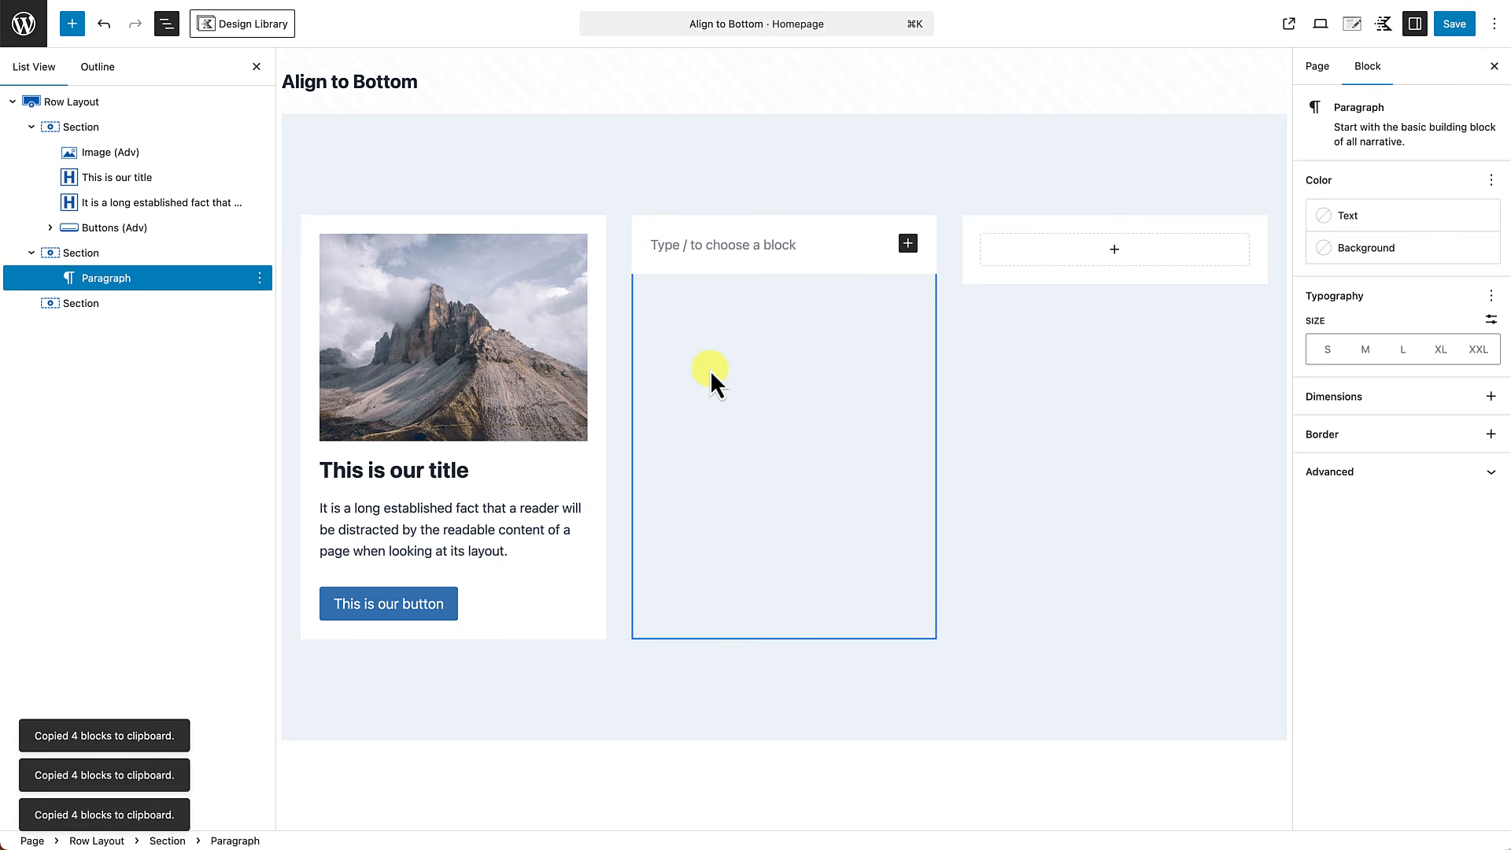
pyautogui.press('super+v')
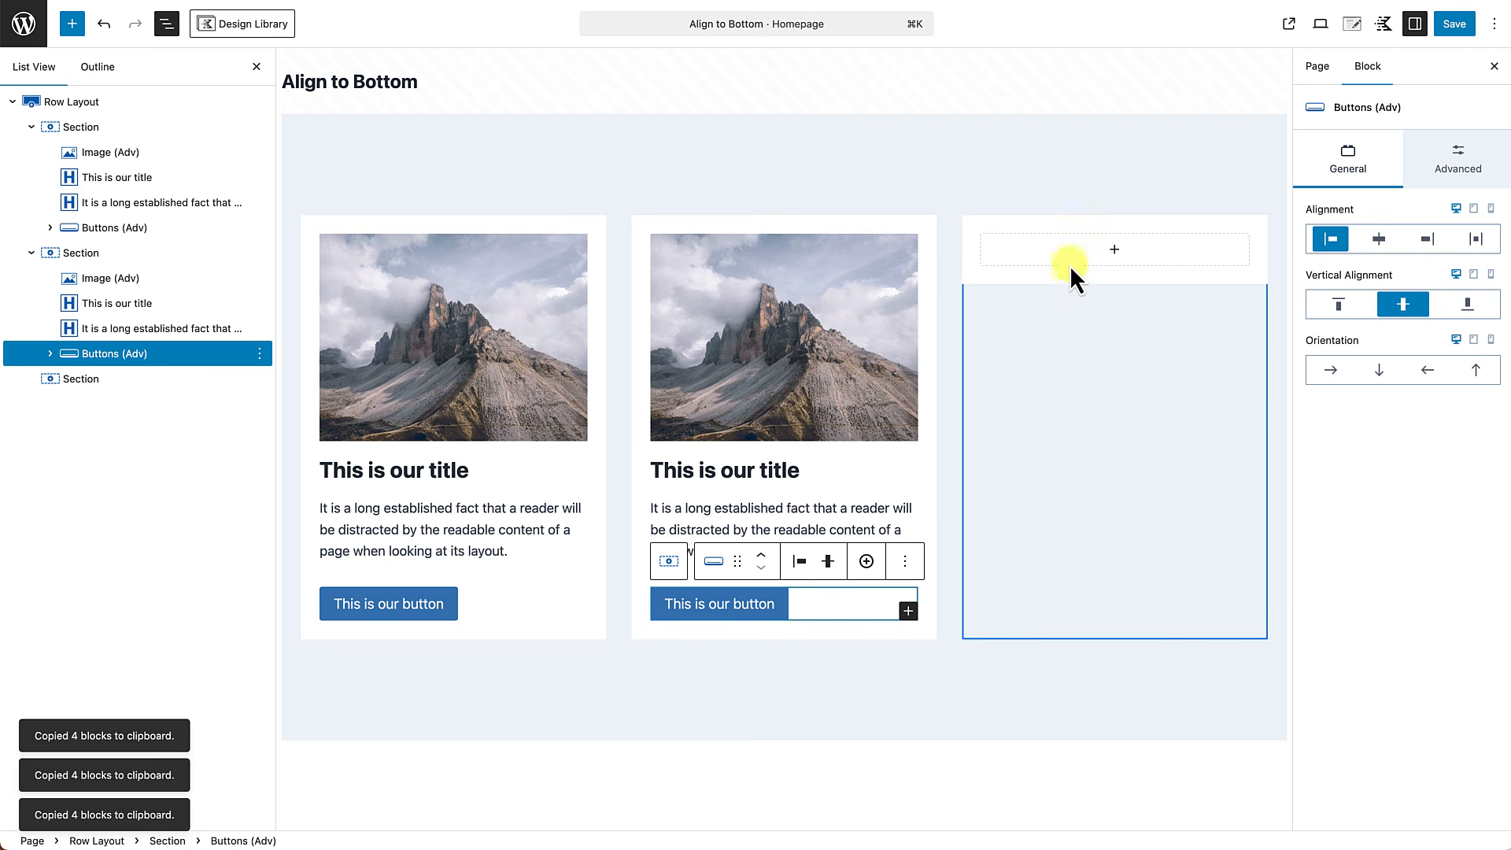
pyautogui.click(1111, 252)
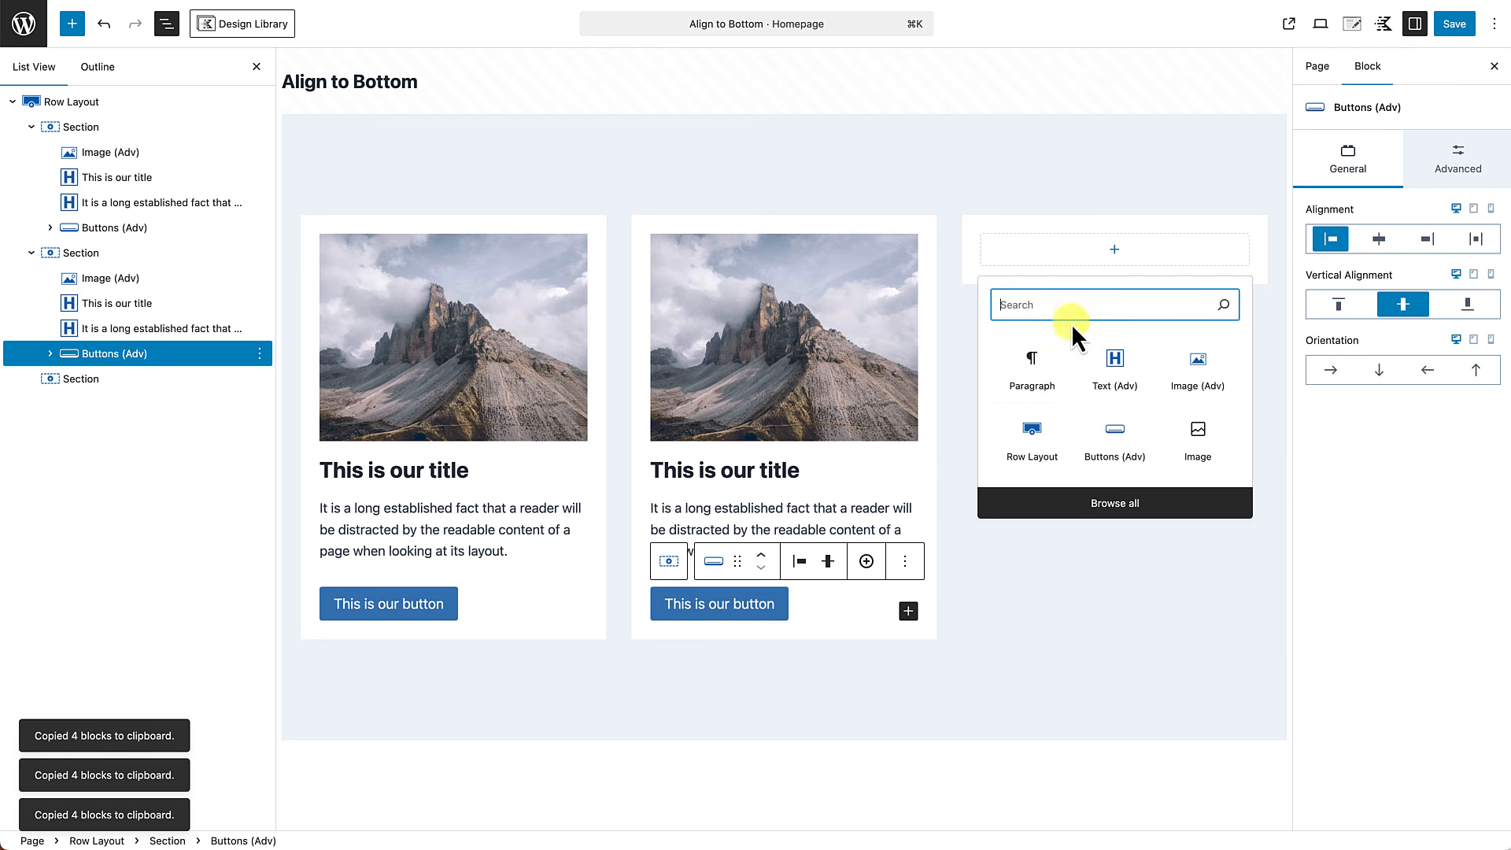
pyautogui.press('super+v')
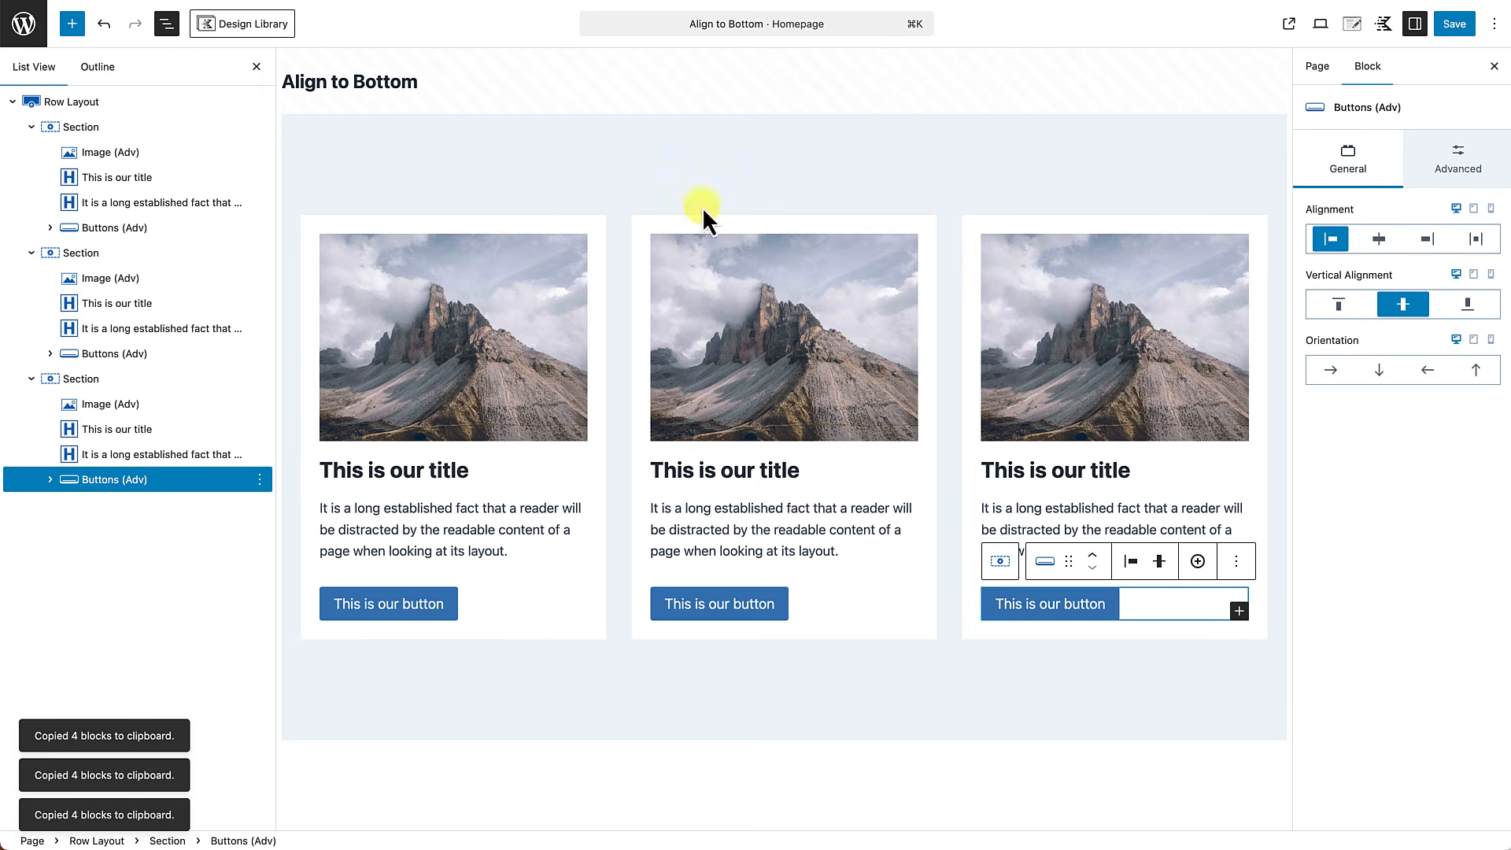
pyautogui.click(256, 66)
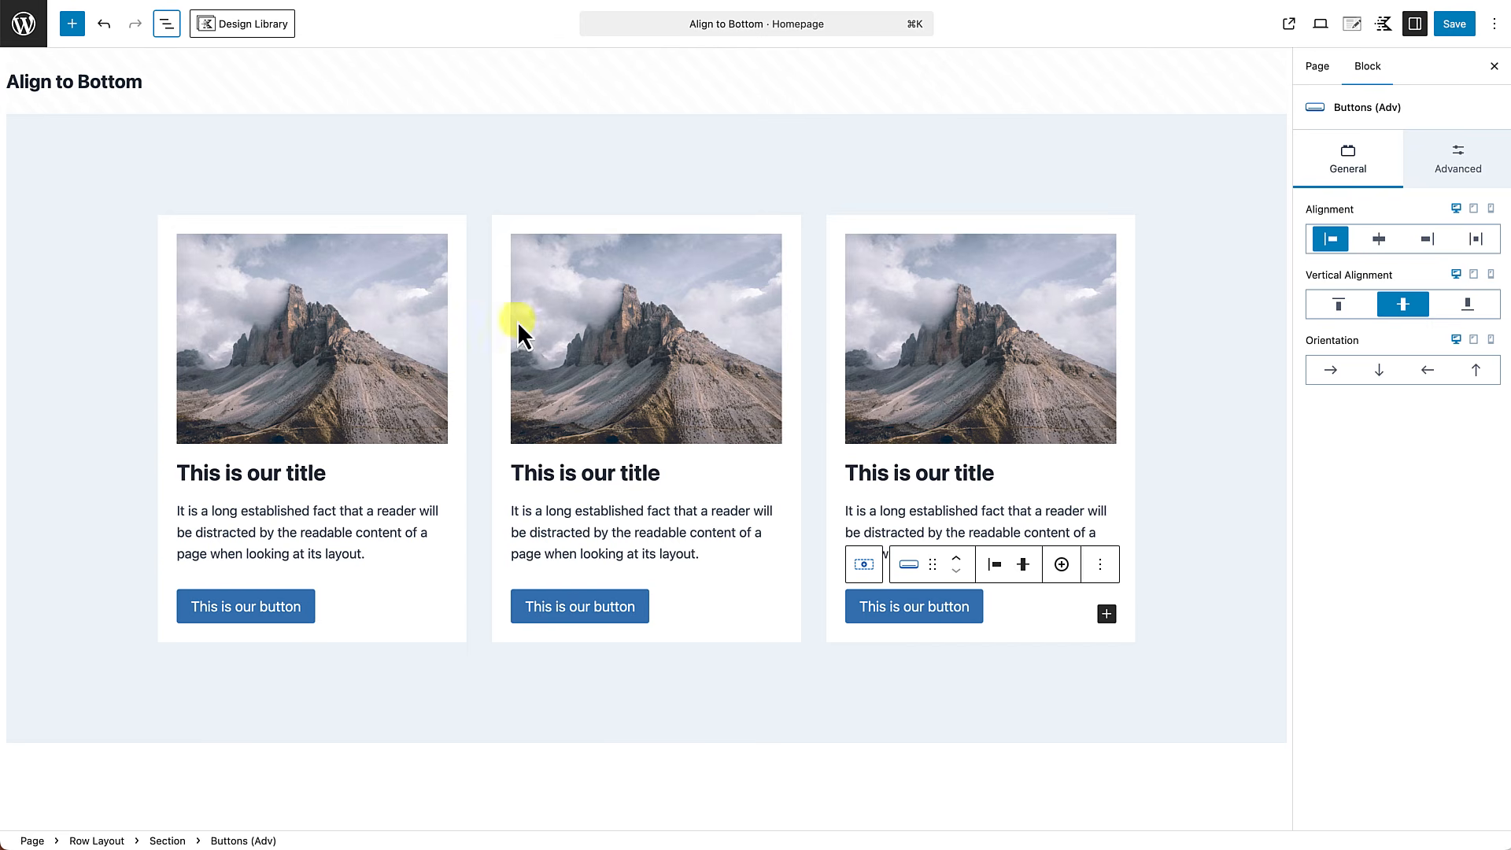
pyautogui.click(730, 705)
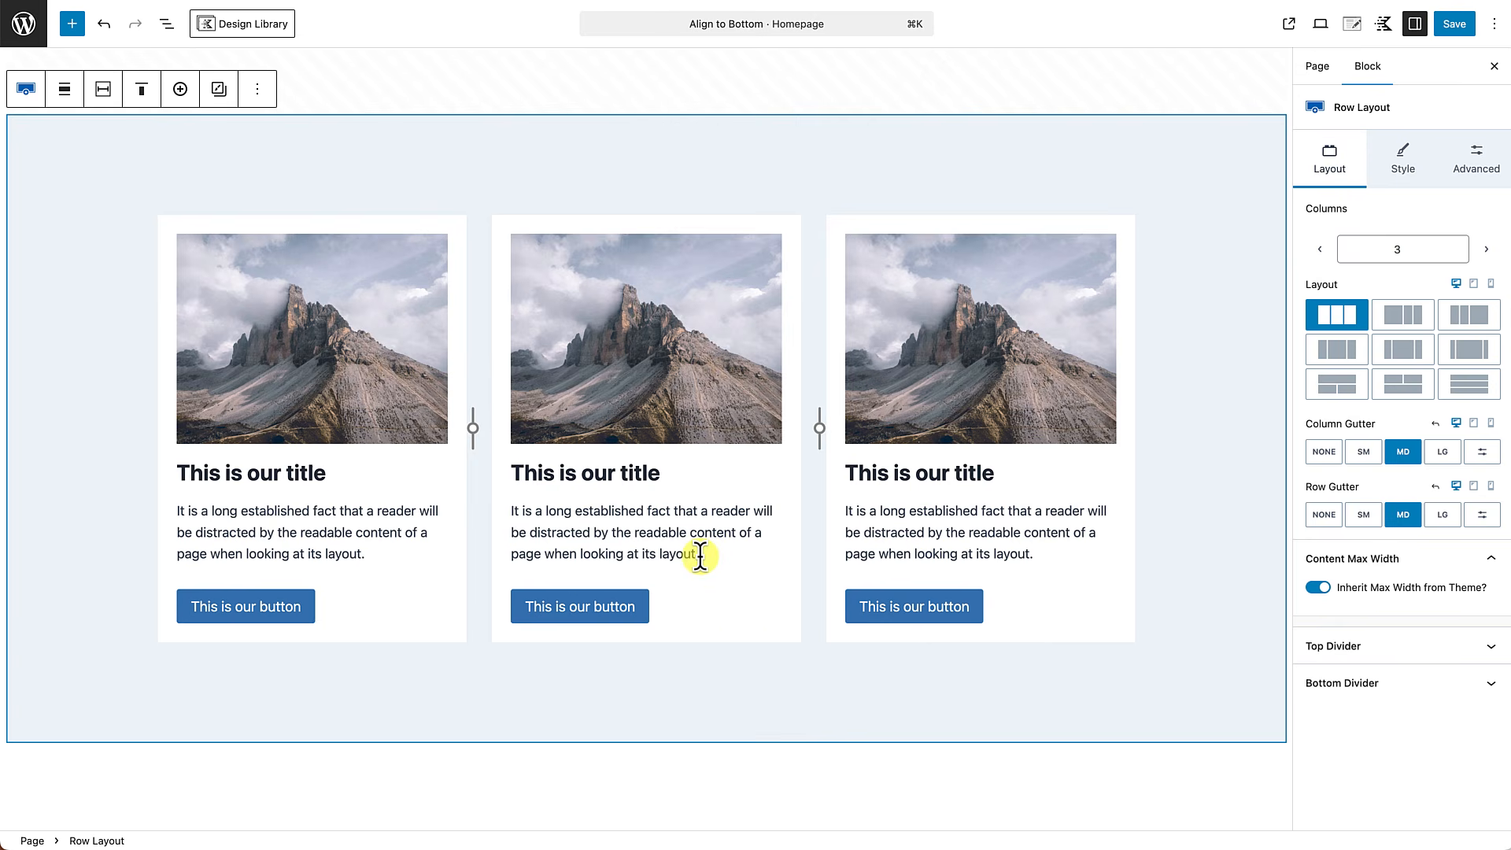
# Lengthen the description text in the second and third columns by appending the same "It is a long established fact" sentence again.
pyautogui.moveTo(700, 555); pyautogui.dragTo(516, 529)
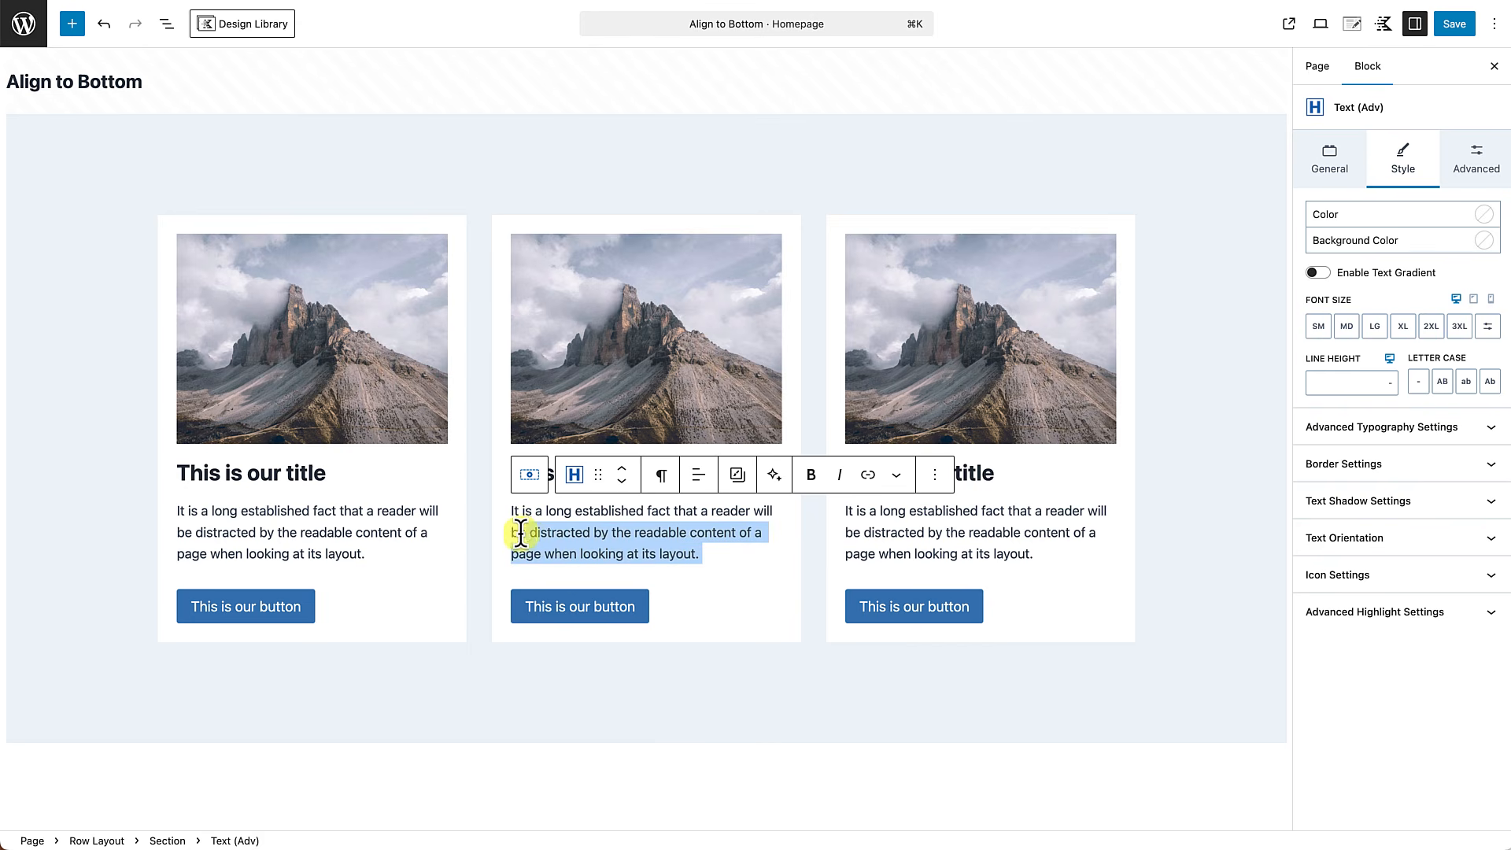
pyautogui.click(717, 562)
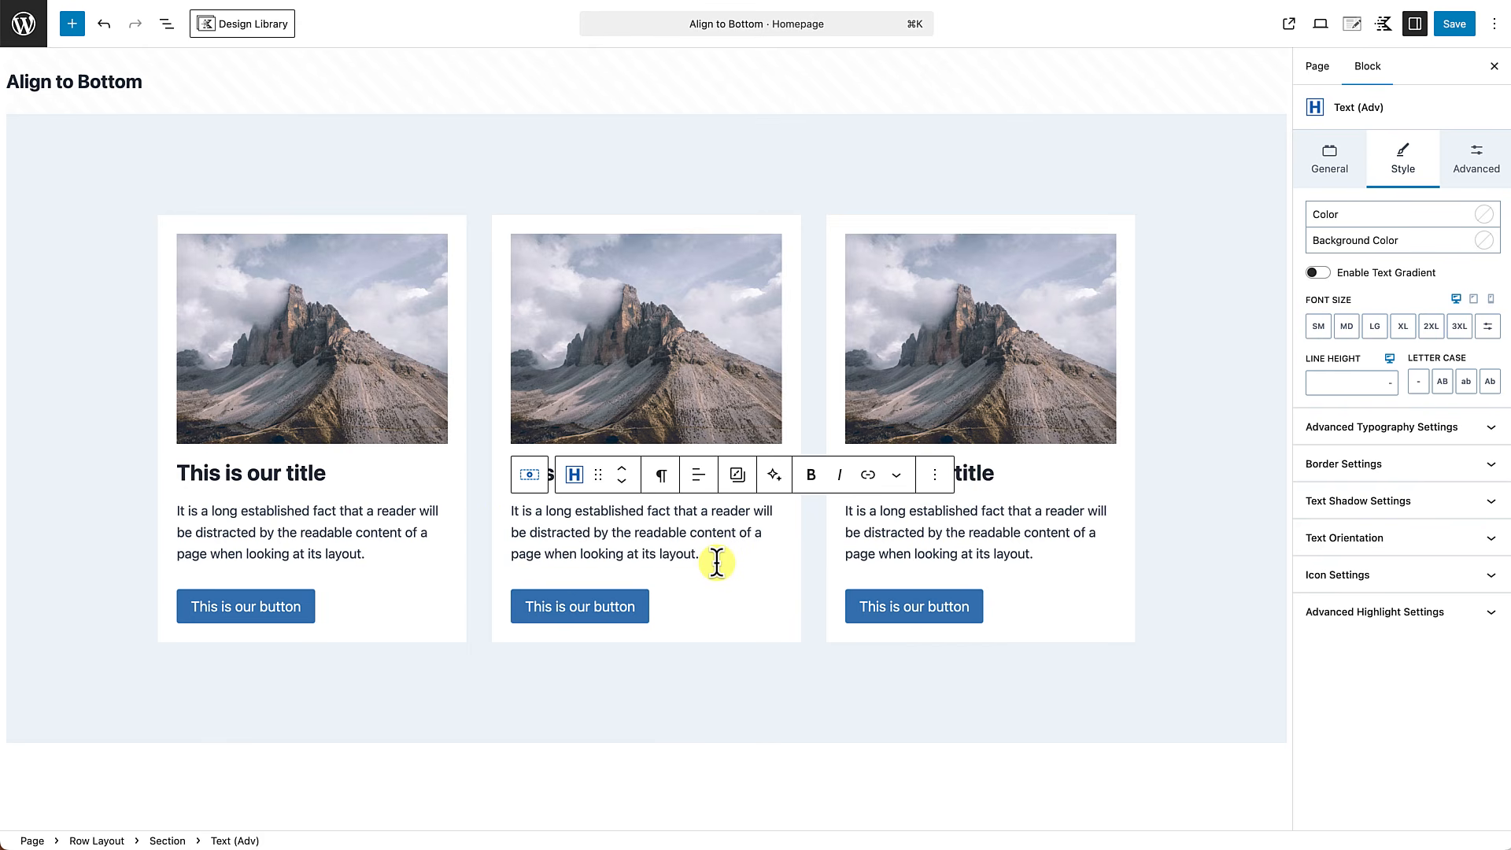
pyautogui.press('super+v')
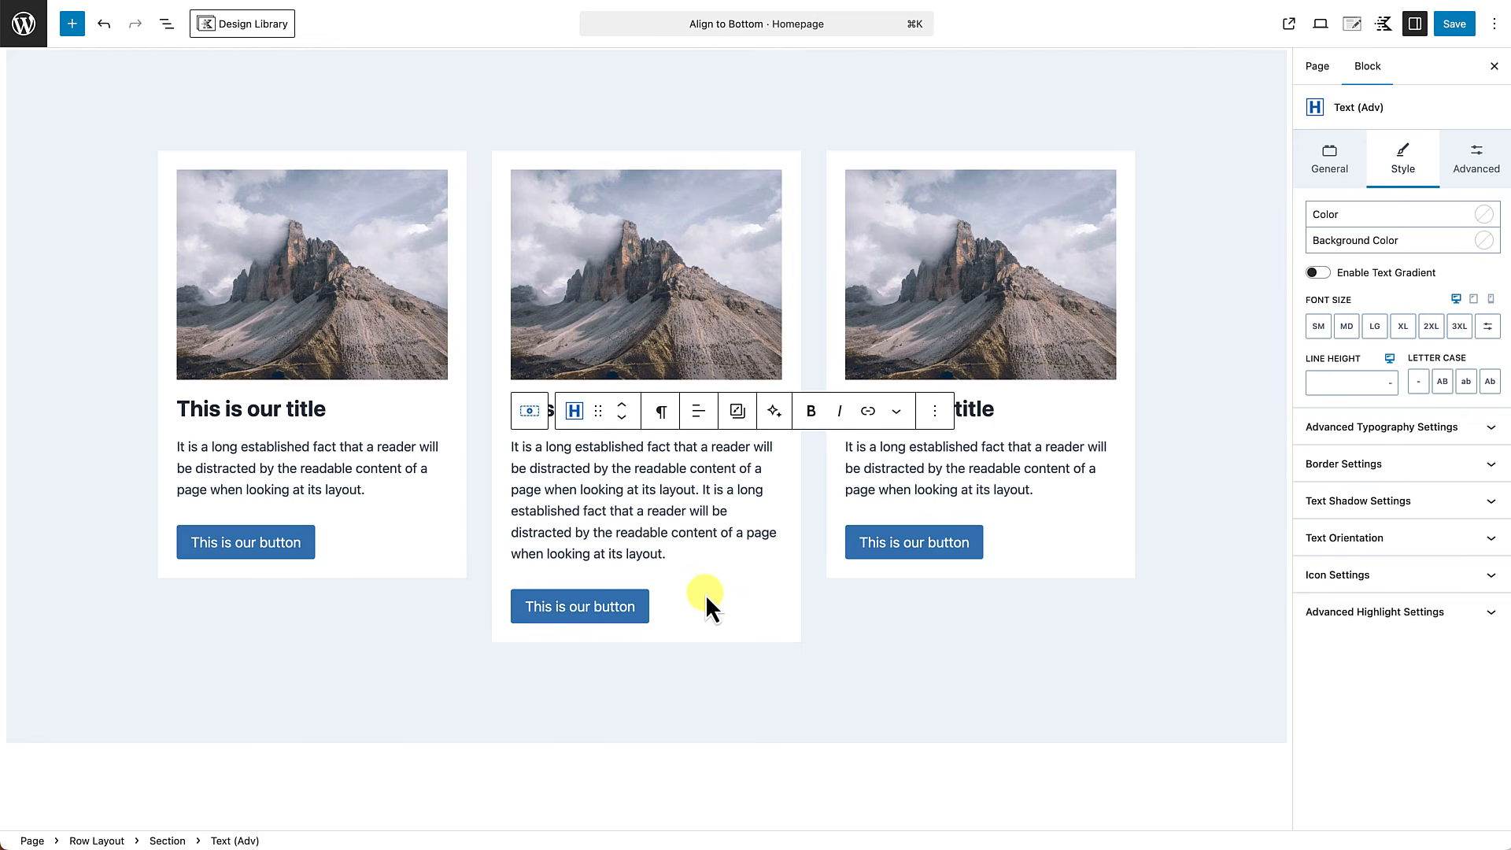
pyautogui.click(1047, 491)
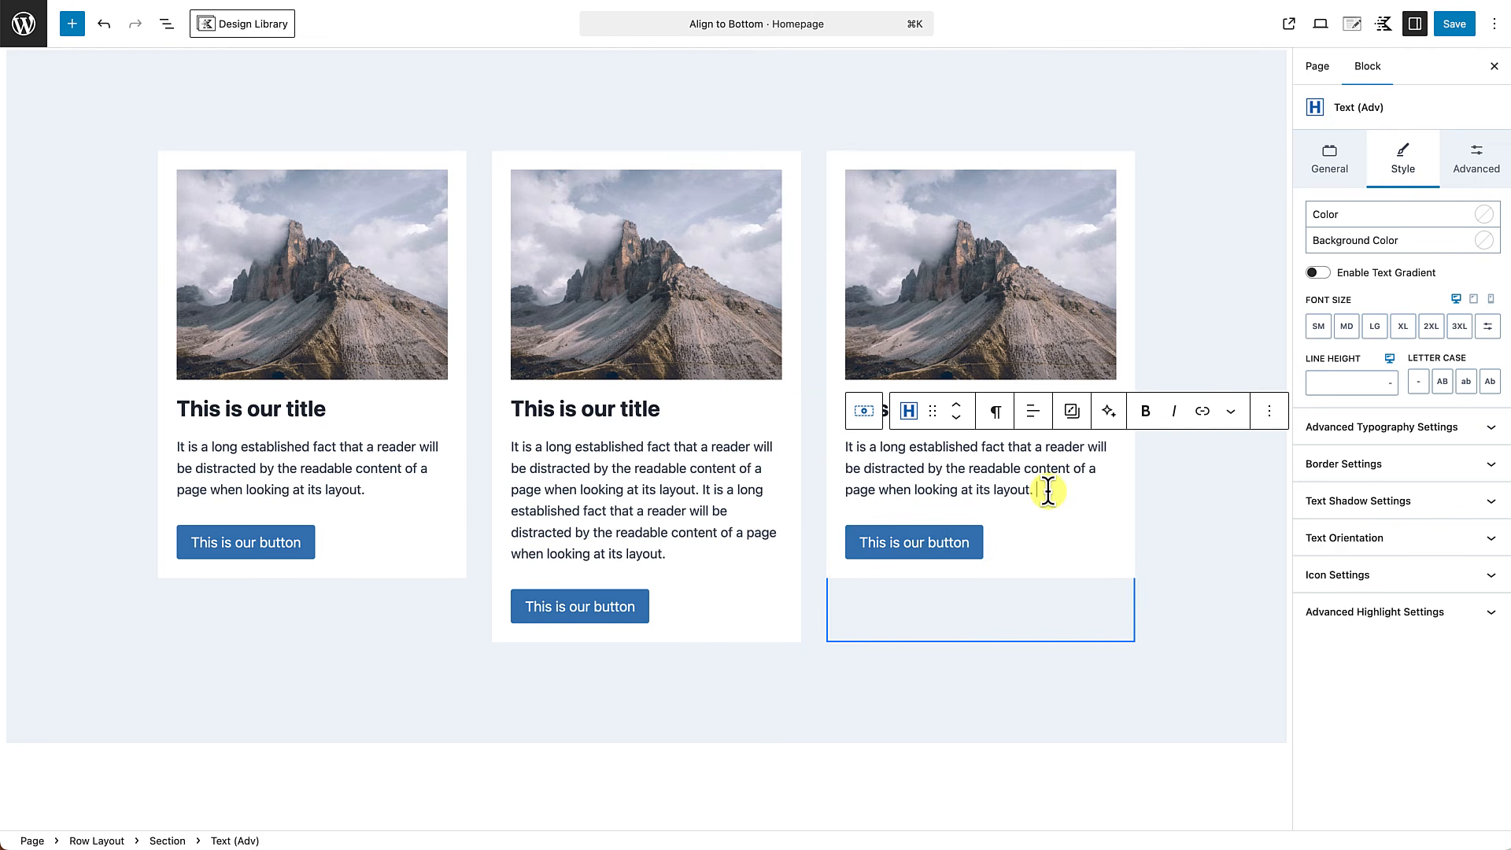
pyautogui.press('super+v')
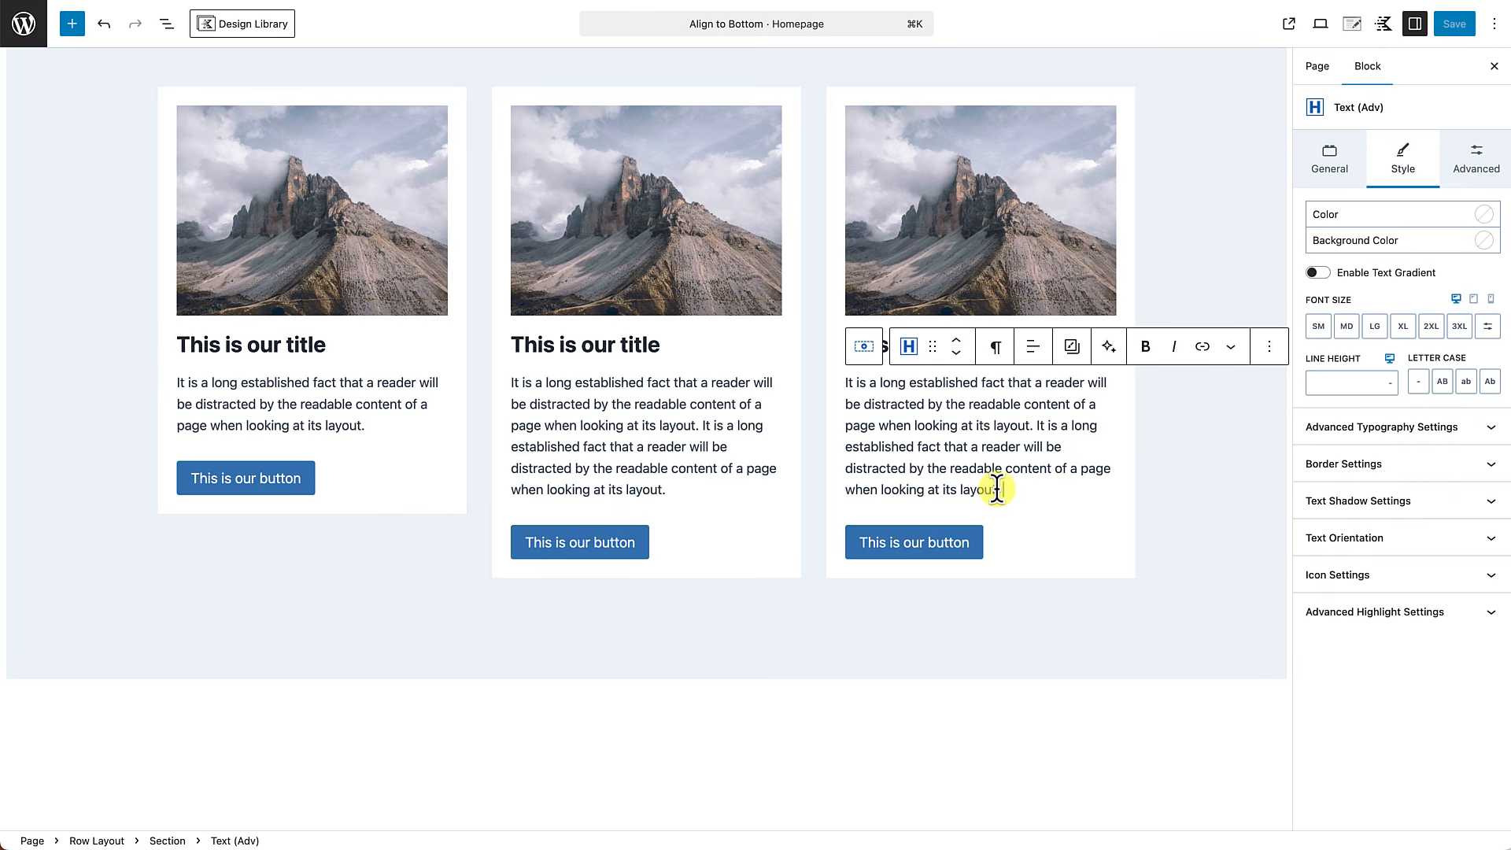
# Shorten the third column's description by deleting "readable content of a page when looking at its layout" from its last sentence.
pyautogui.moveTo(996, 489); pyautogui.dragTo(991, 465)
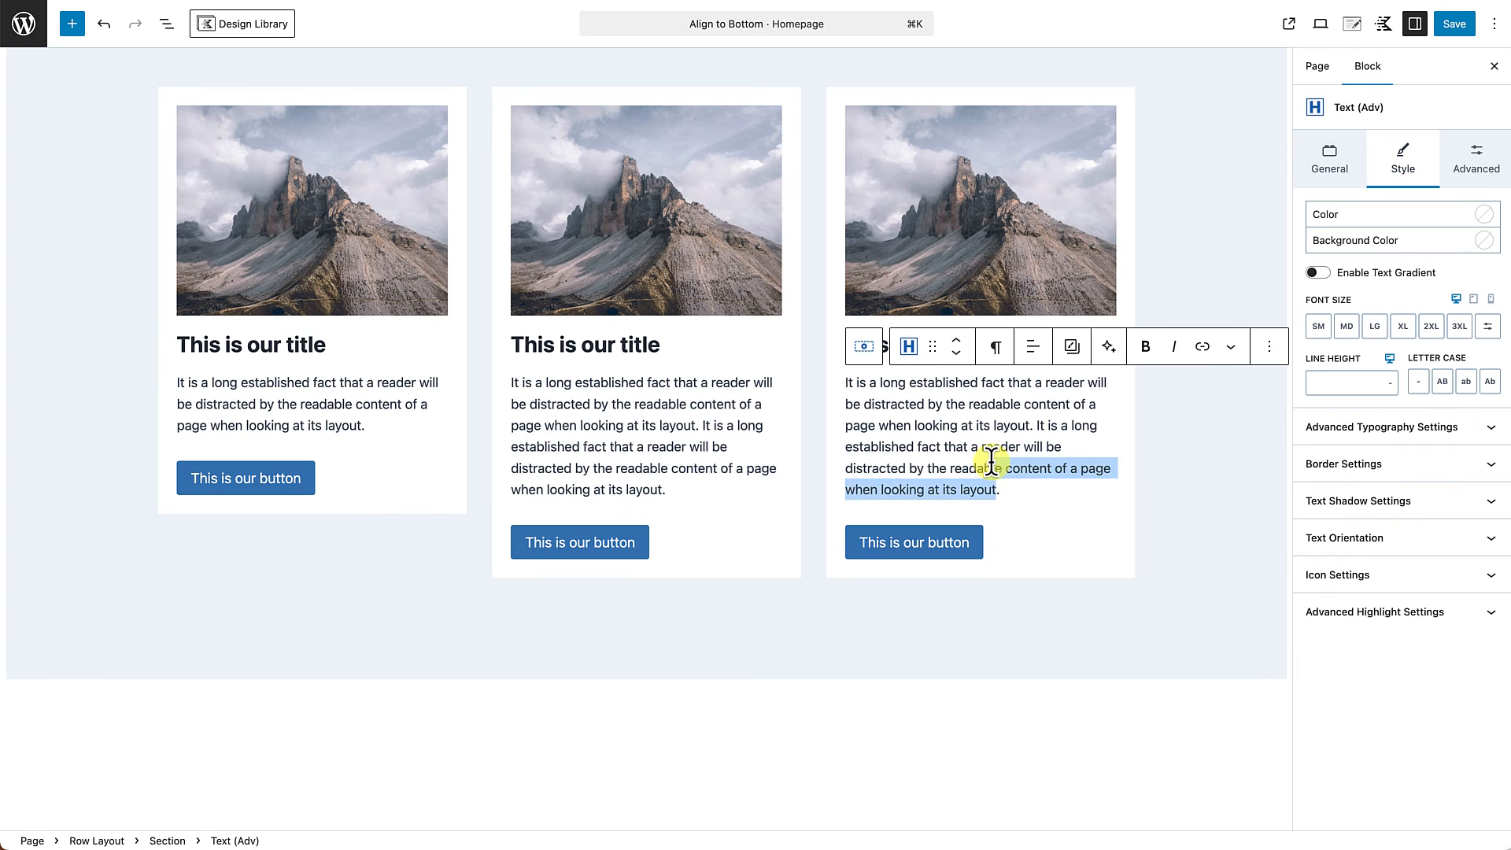
pyautogui.click(989, 466)
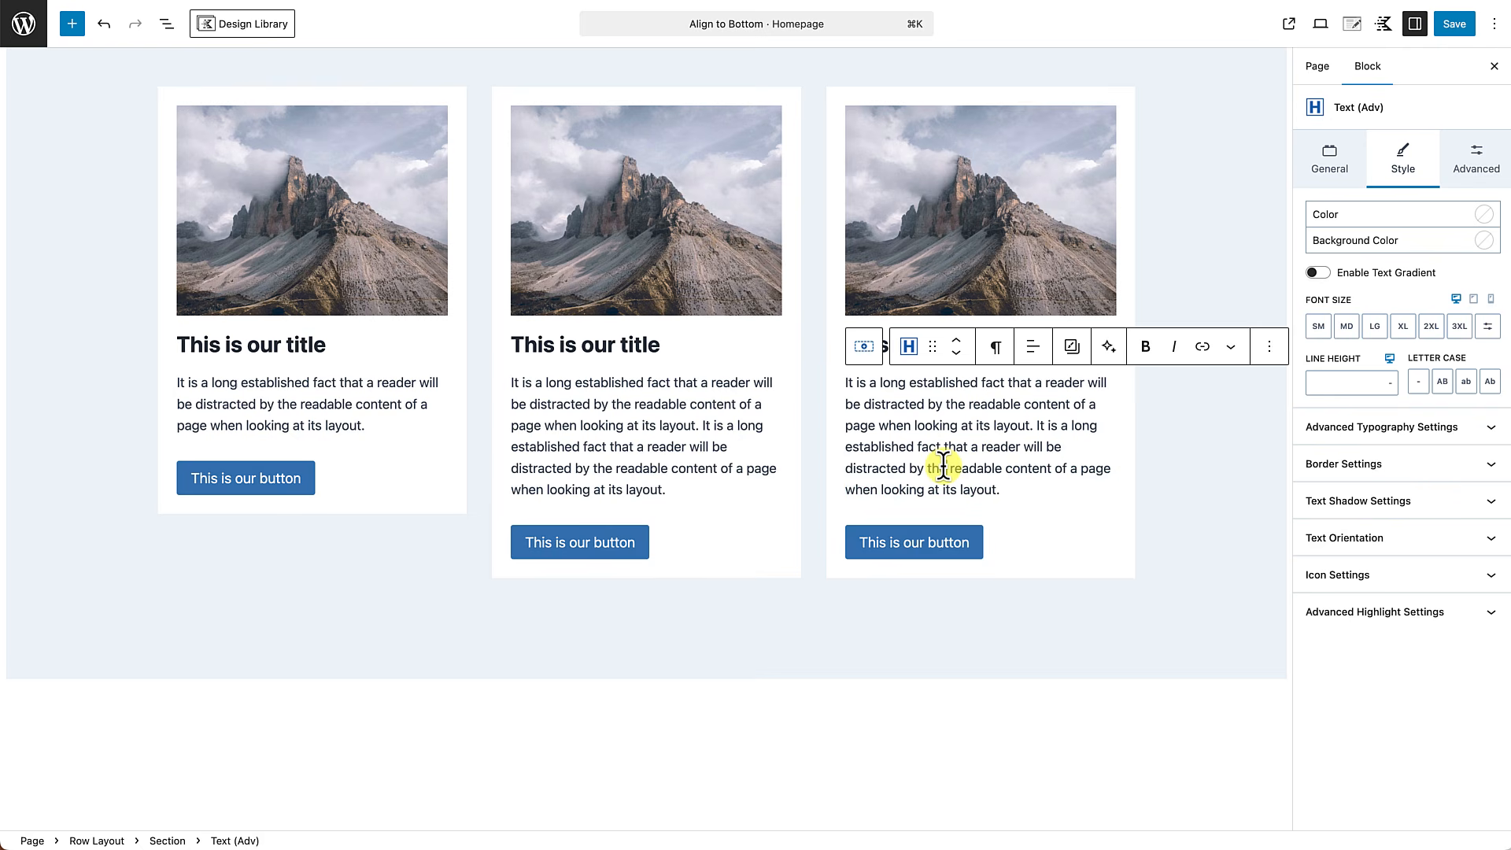
pyautogui.moveTo(949, 468); pyautogui.dragTo(1006, 489)
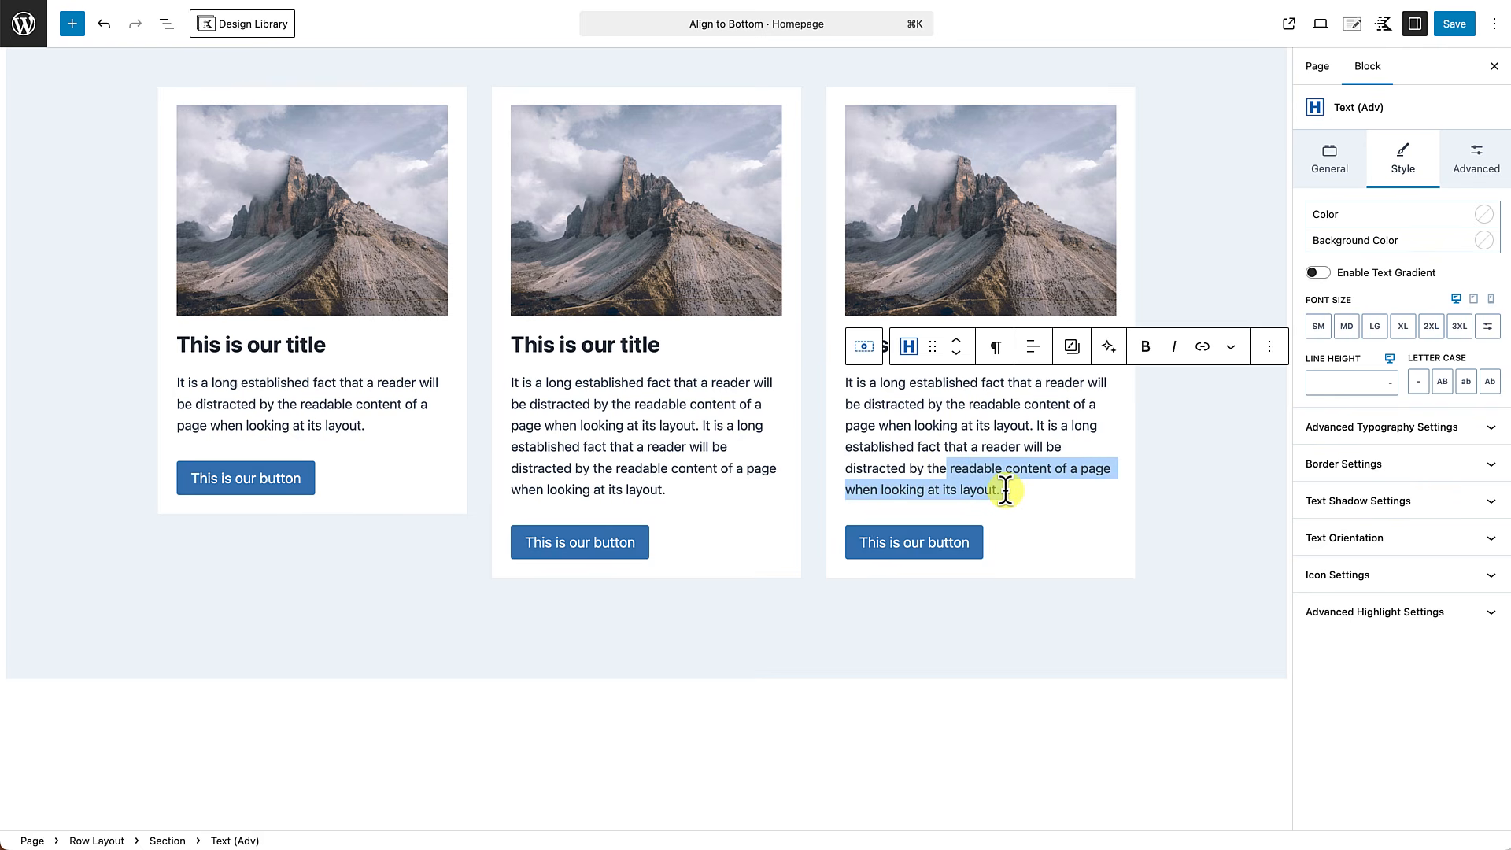
pyautogui.press('BackSpace')
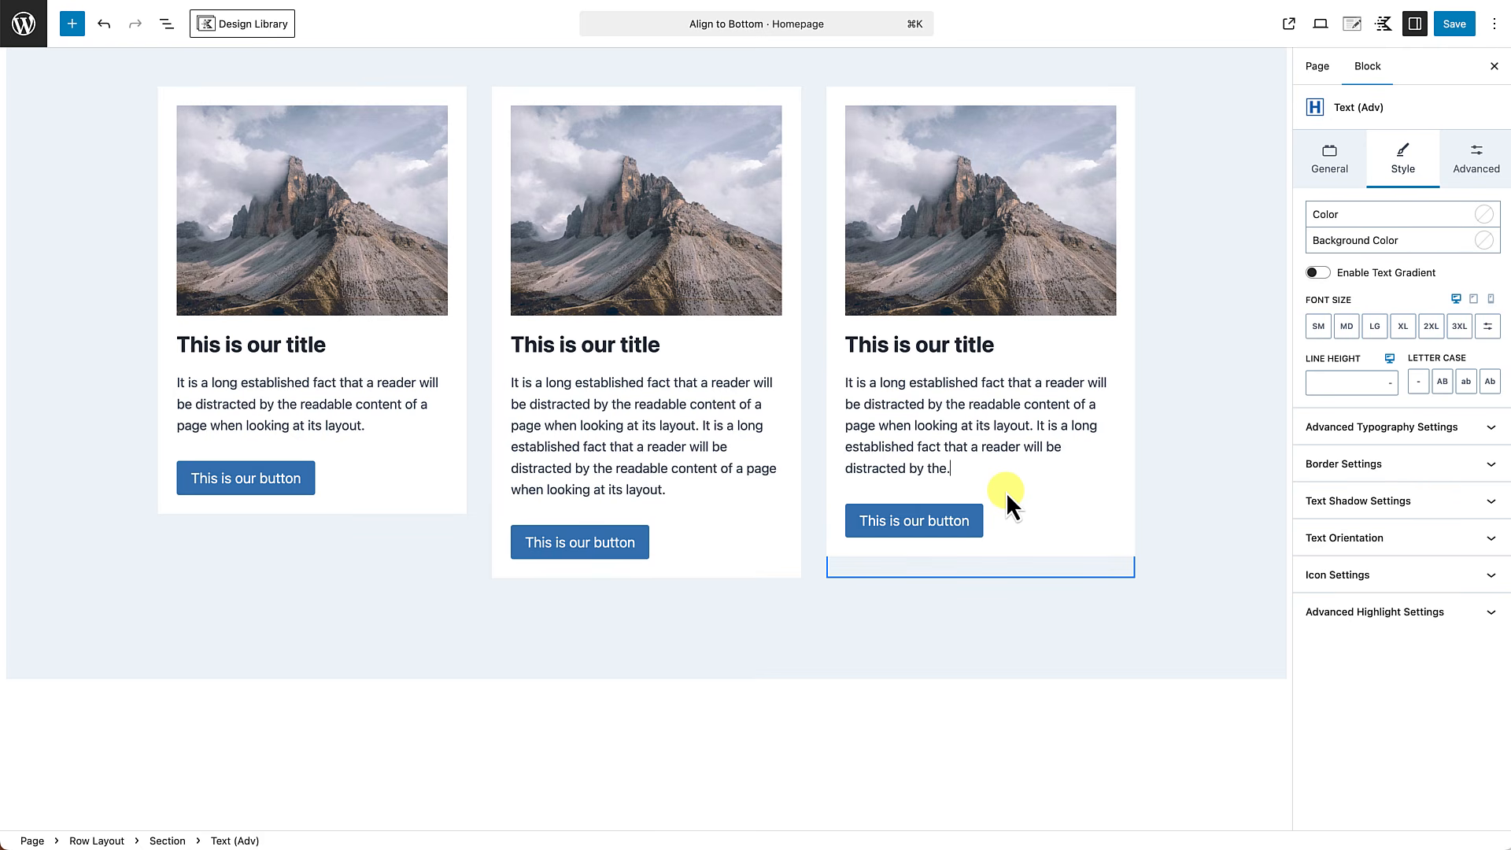
pyautogui.click(1203, 503)
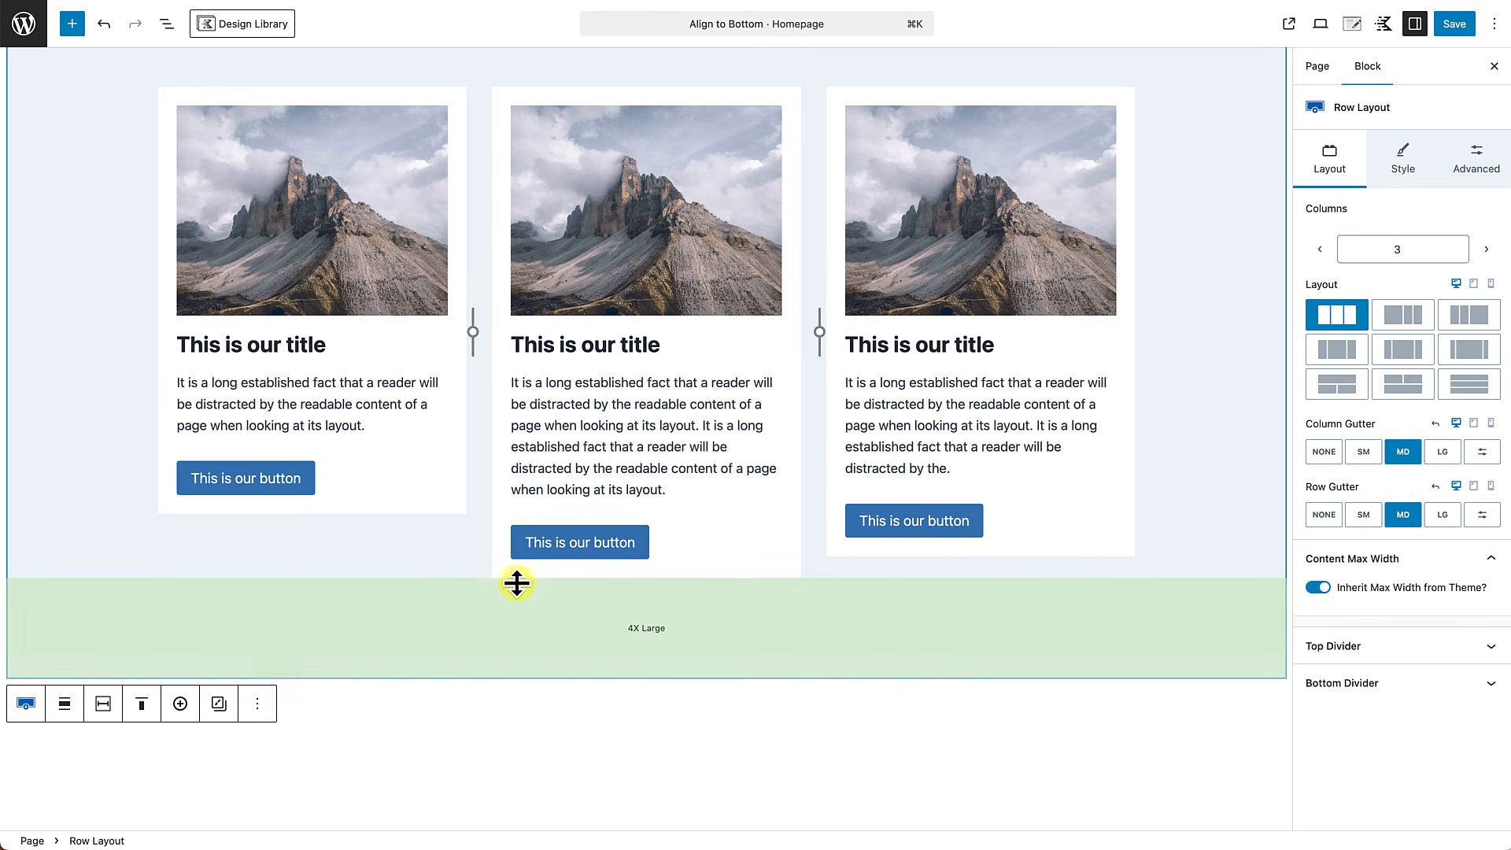
# Enable Inner Column Height 100% in the row layout's structure settings.
pyautogui.scroll(3, 437, 584)
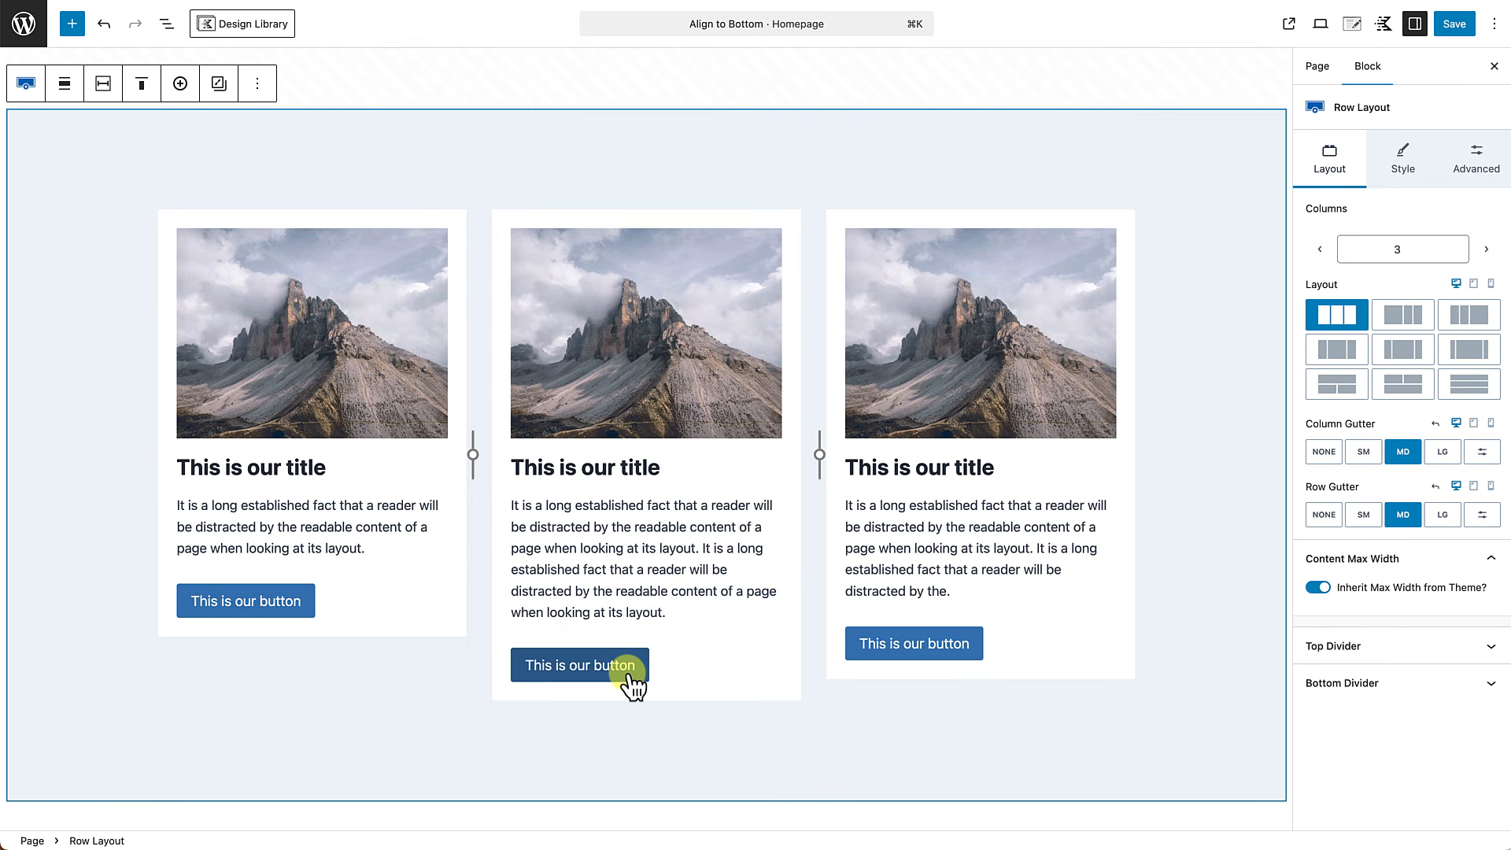
pyautogui.moveTo(208, 145)
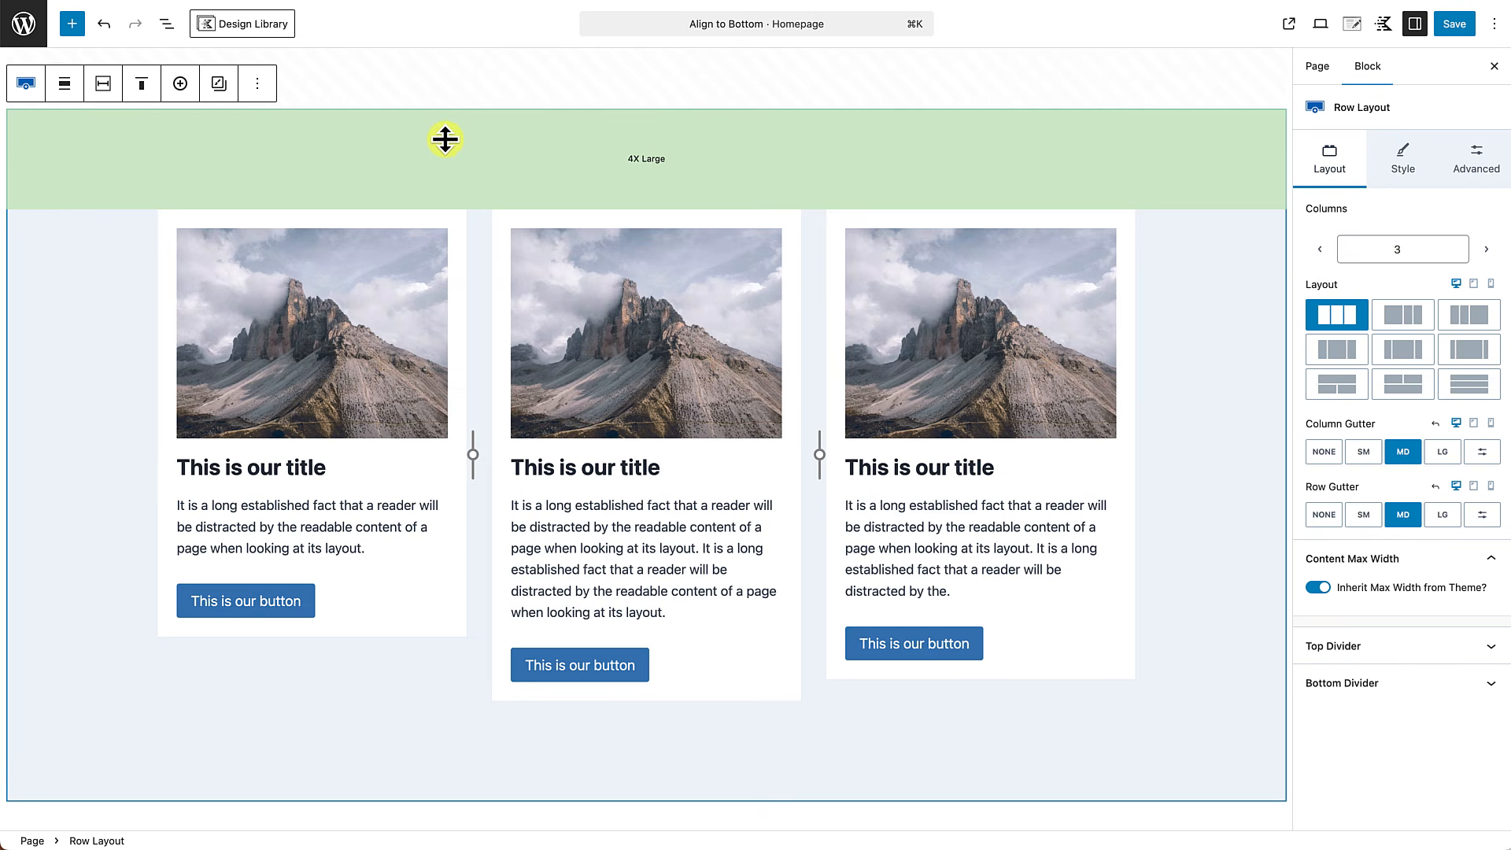
pyautogui.click(1488, 159)
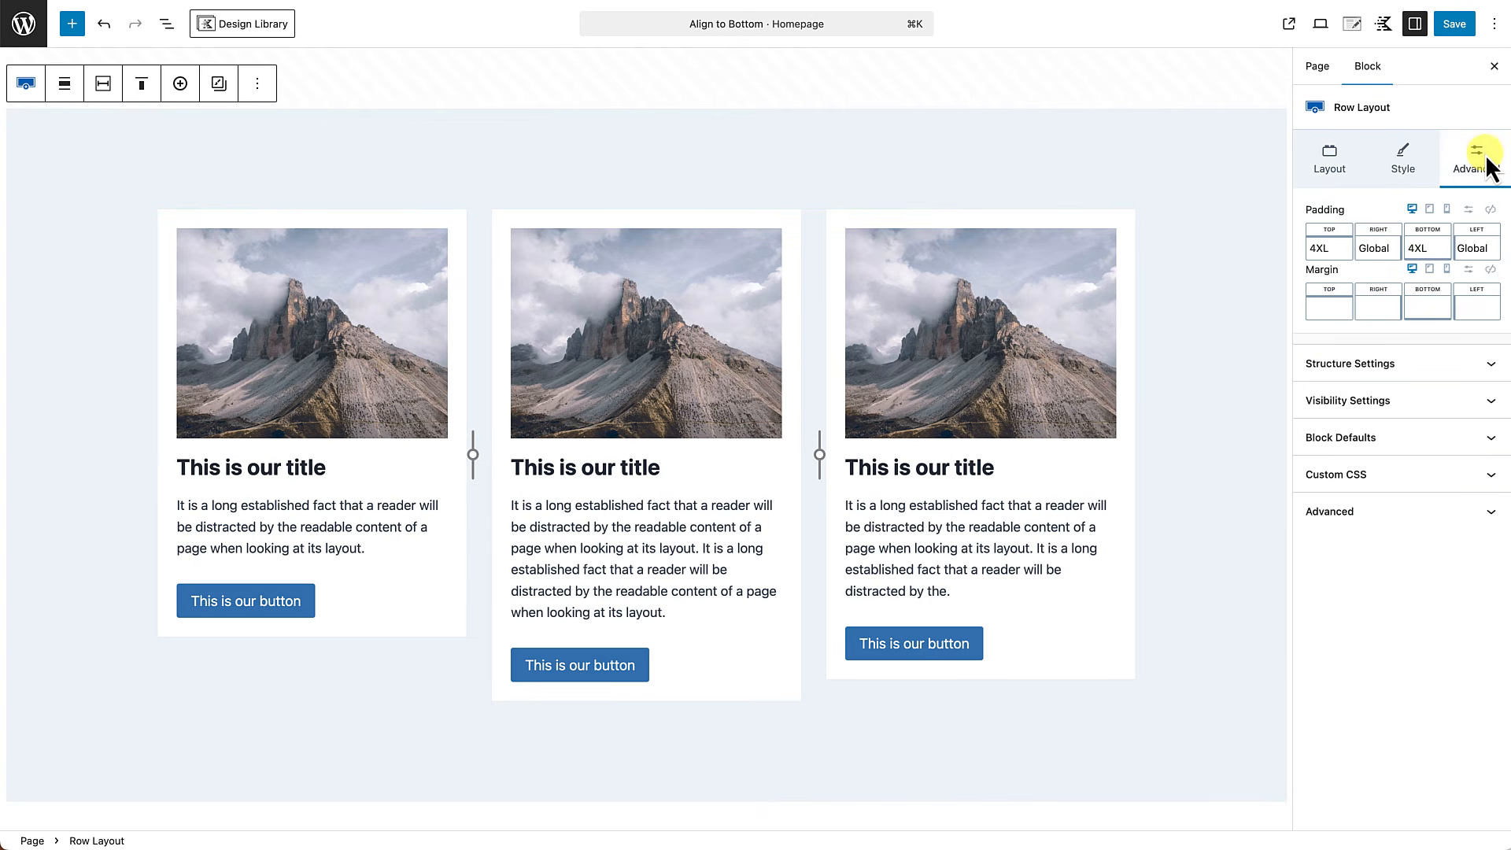
pyautogui.click(1492, 369)
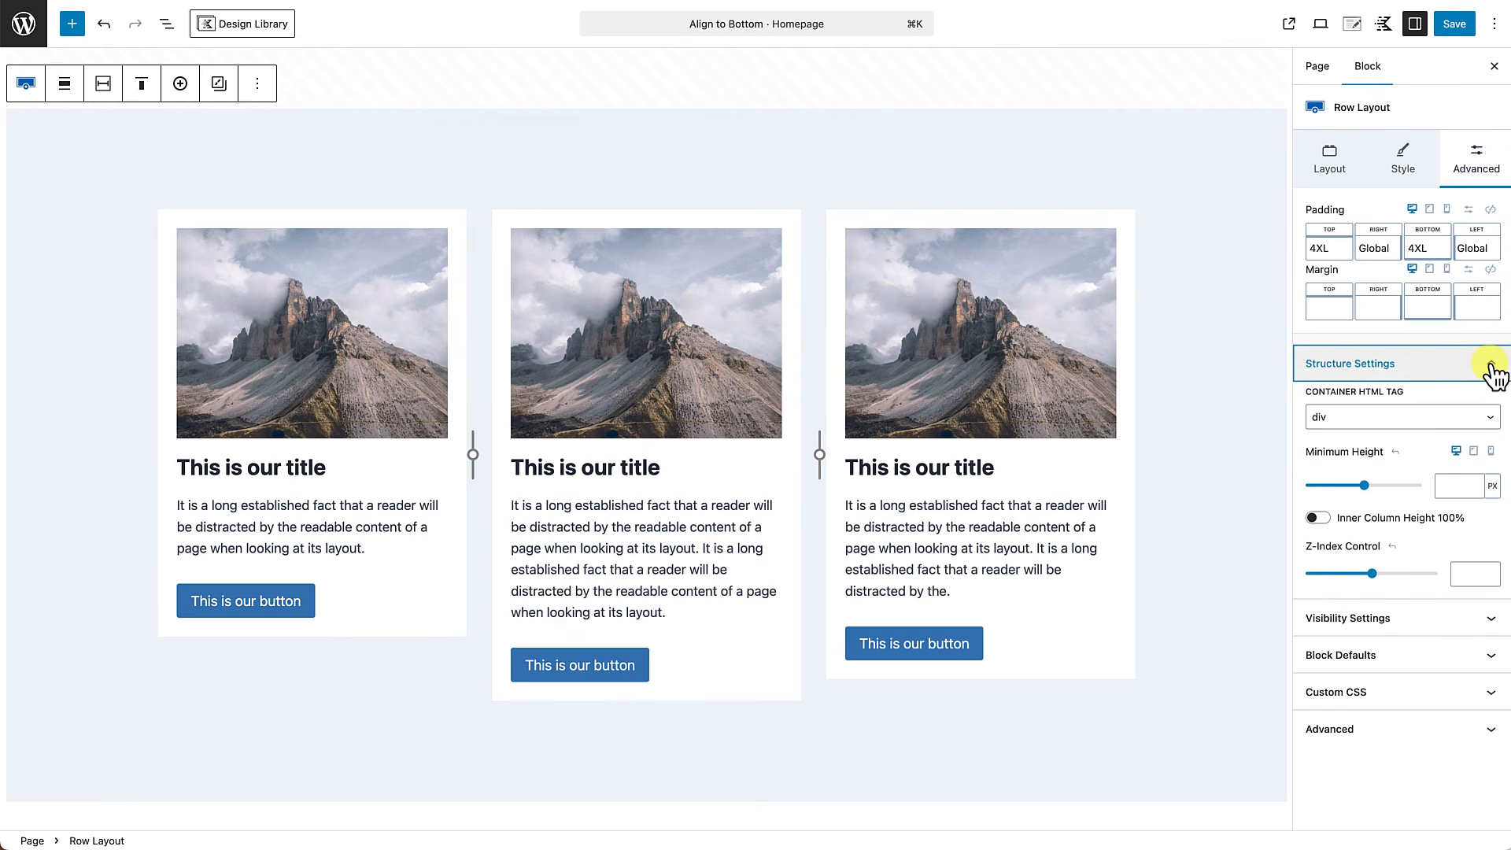
pyautogui.click(1319, 517)
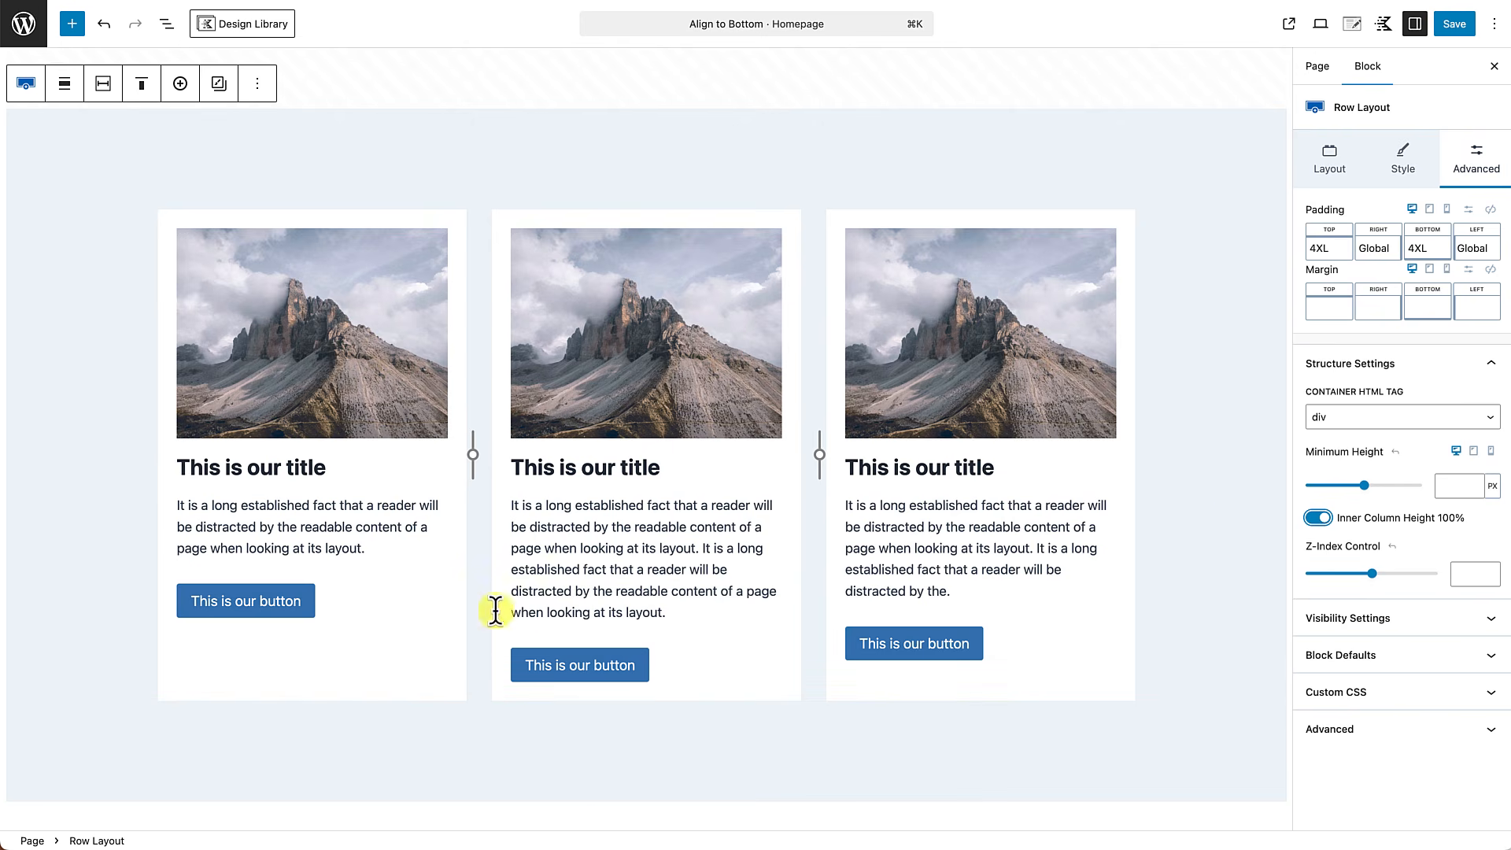
# Set the vertical alignment of the first section to top.
pyautogui.click(365, 674)
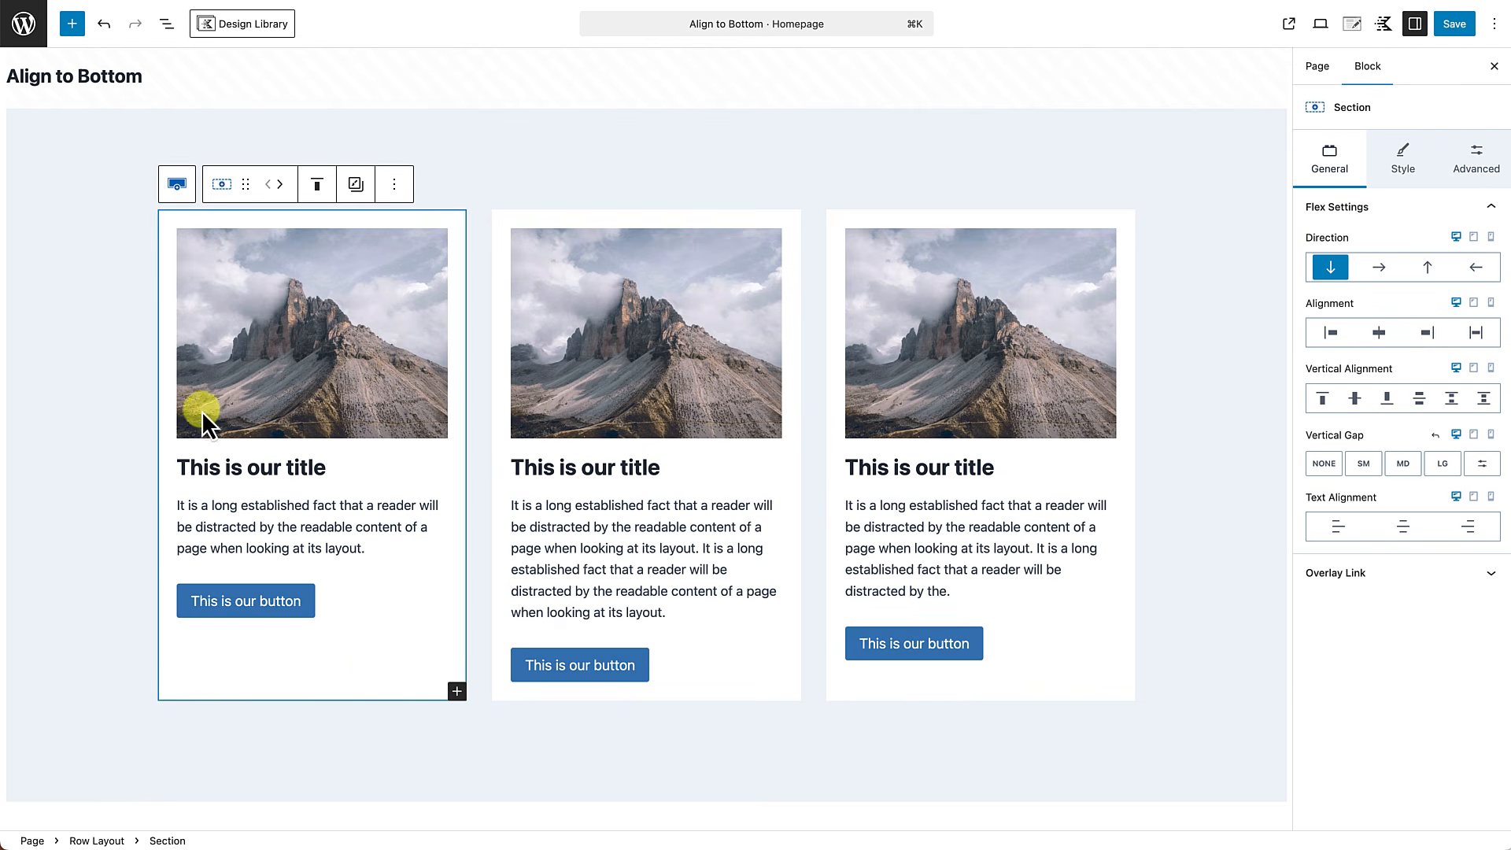
pyautogui.click(166, 25)
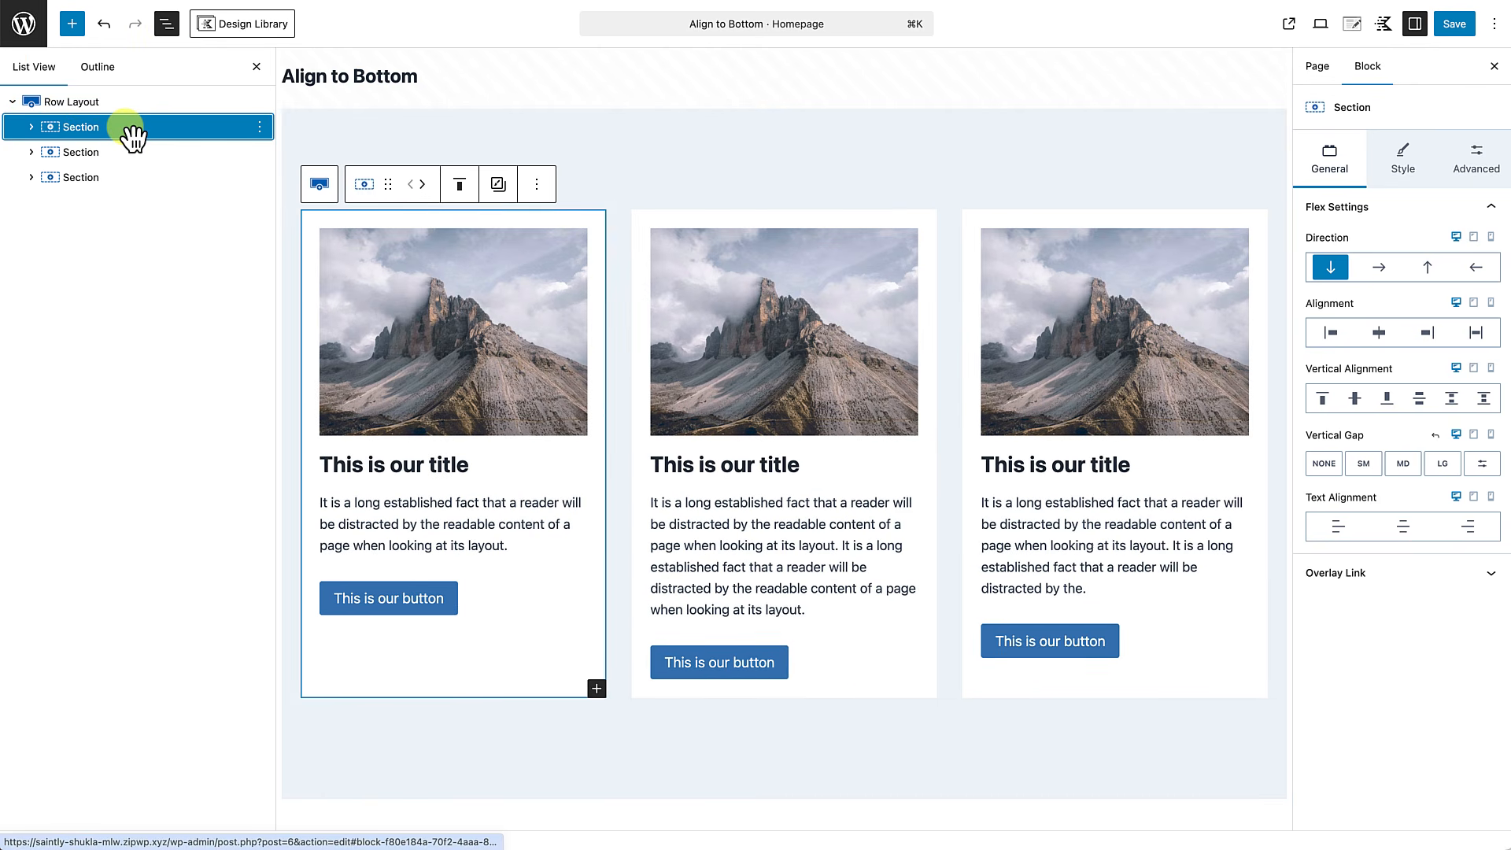
pyautogui.click(257, 67)
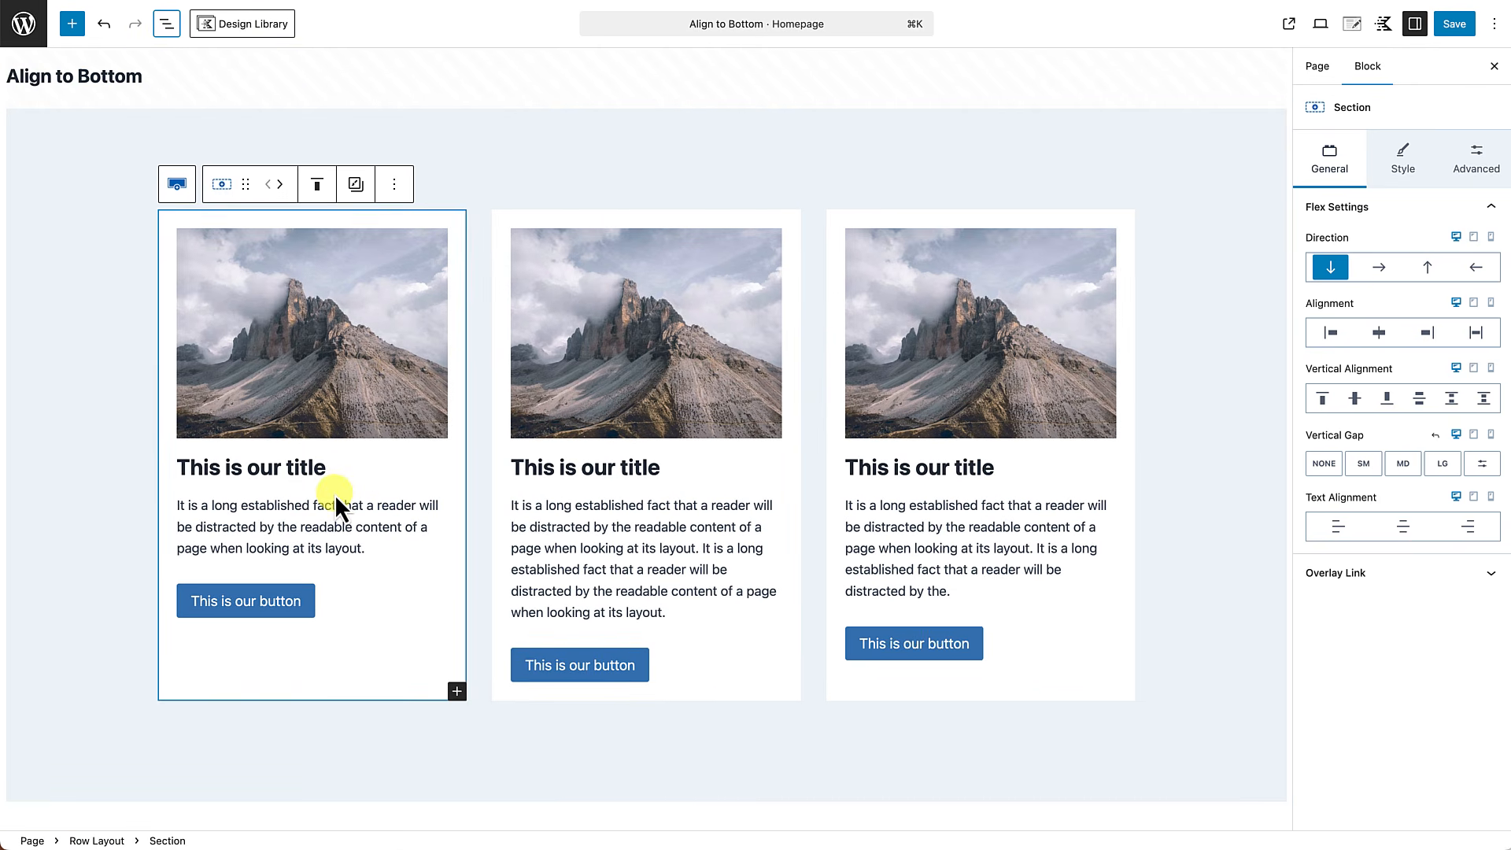
pyautogui.click(293, 682)
pyautogui.click(1324, 398)
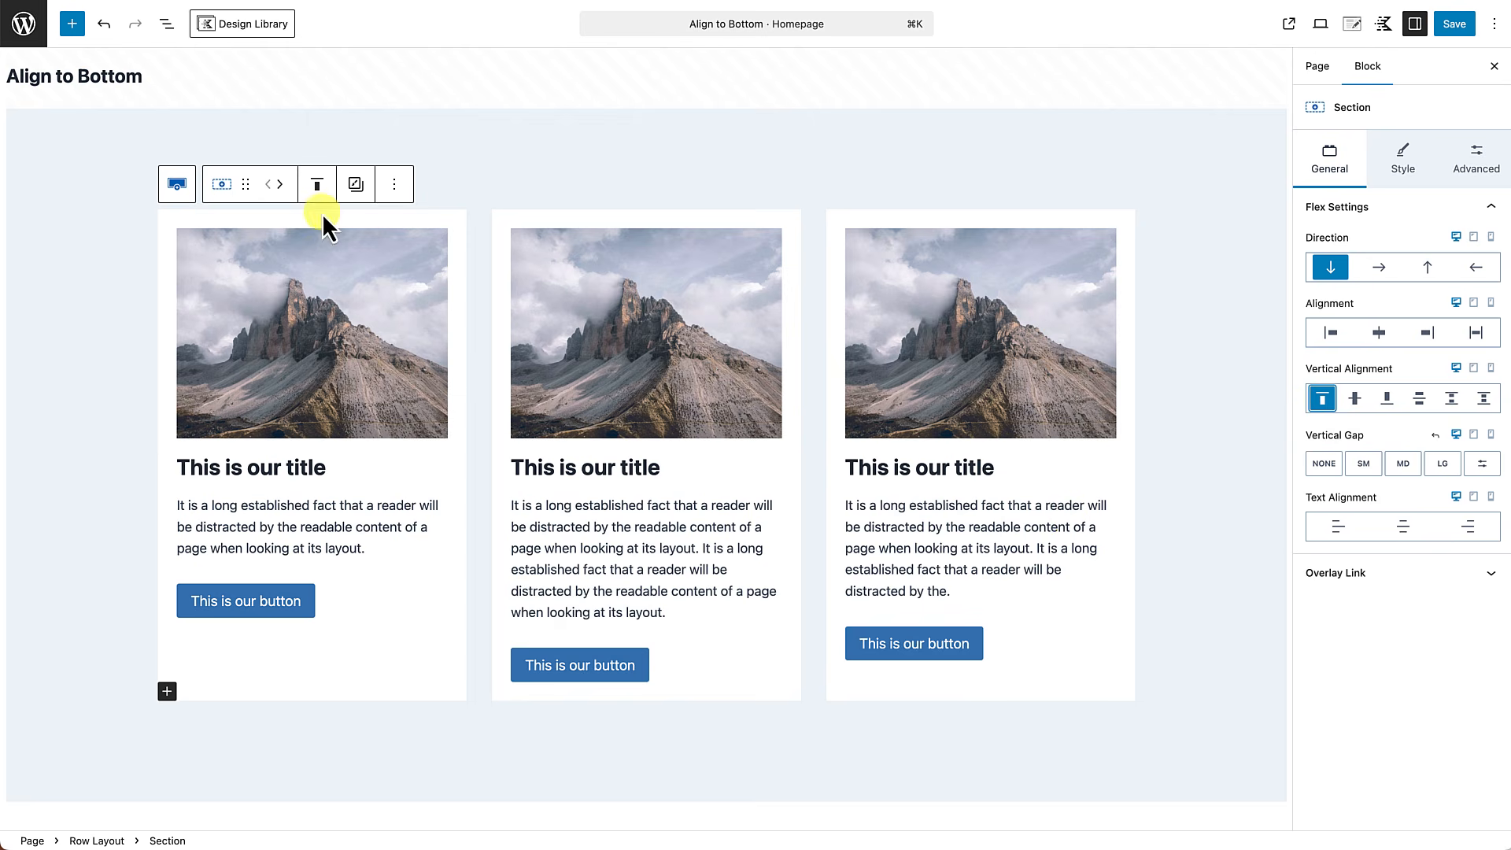
# Set the vertical alignment of the second and third sections to top.
pyautogui.click(167, 25)
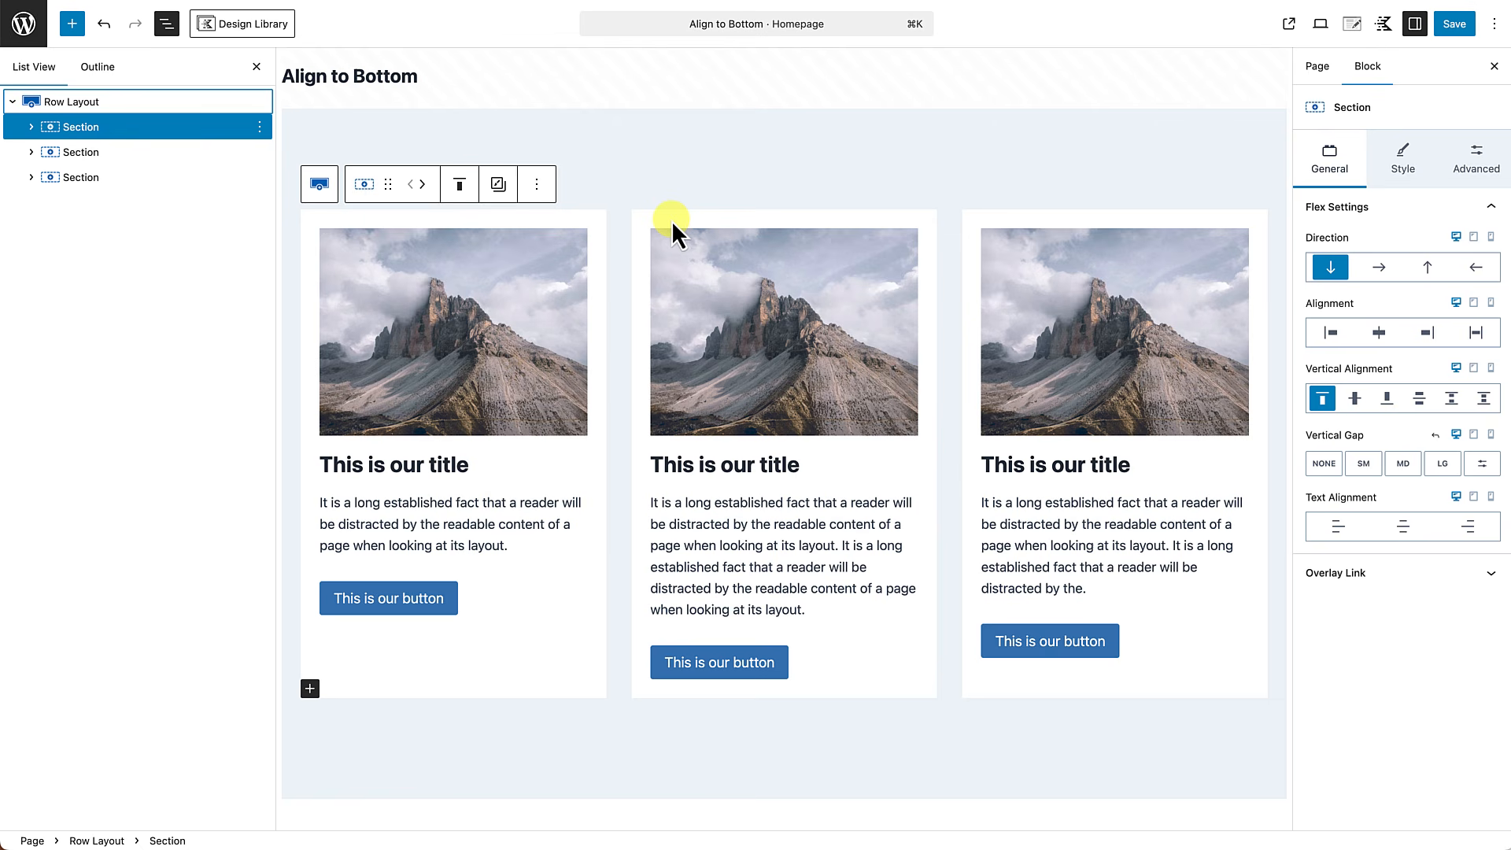
pyautogui.click(104, 157)
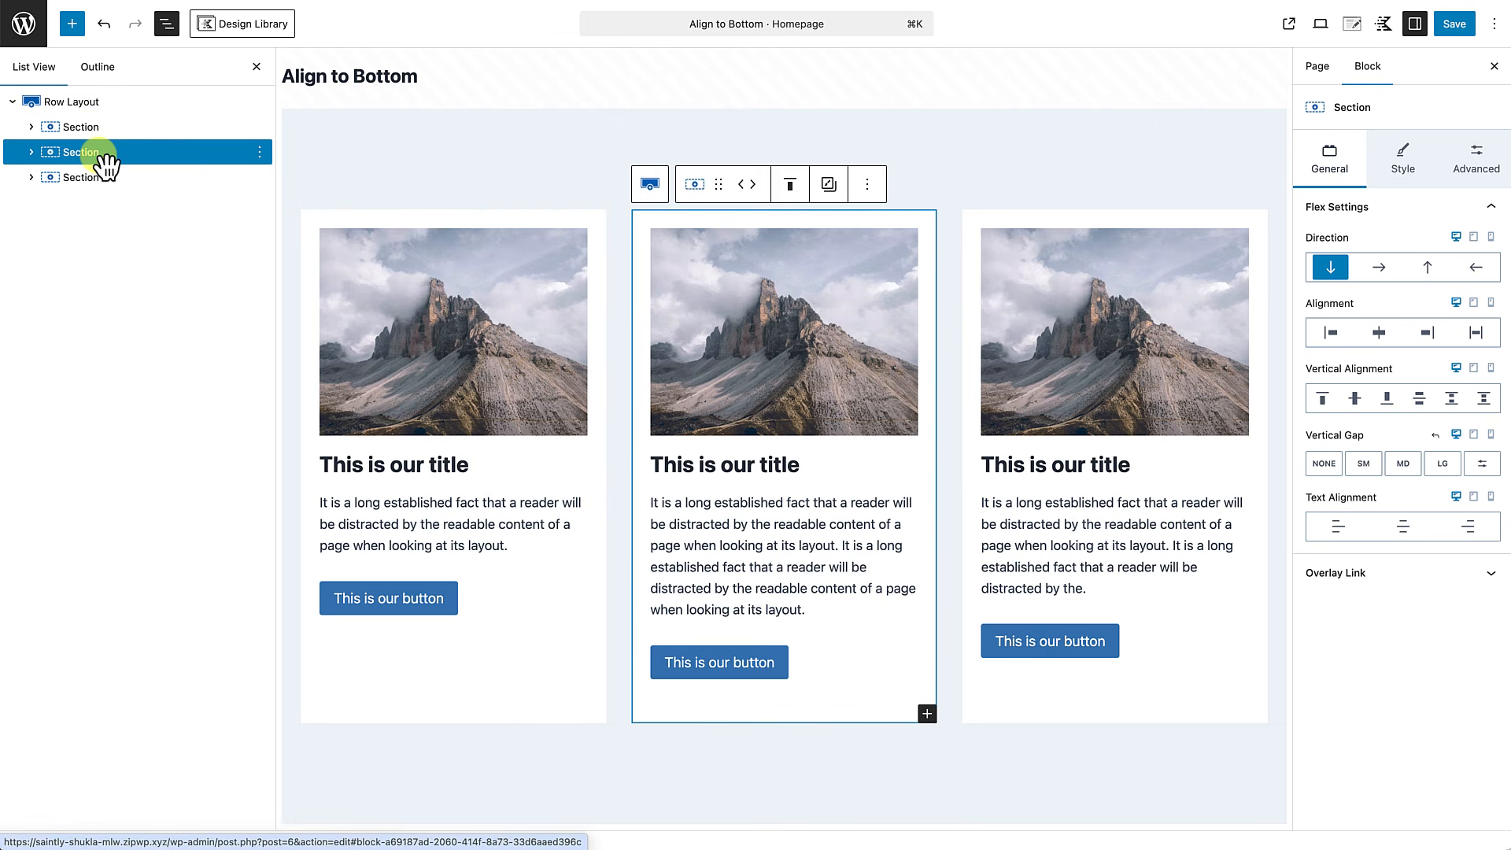
pyautogui.keyDown('shift'); pyautogui.click(104, 179); pyautogui.keyUp('shift')
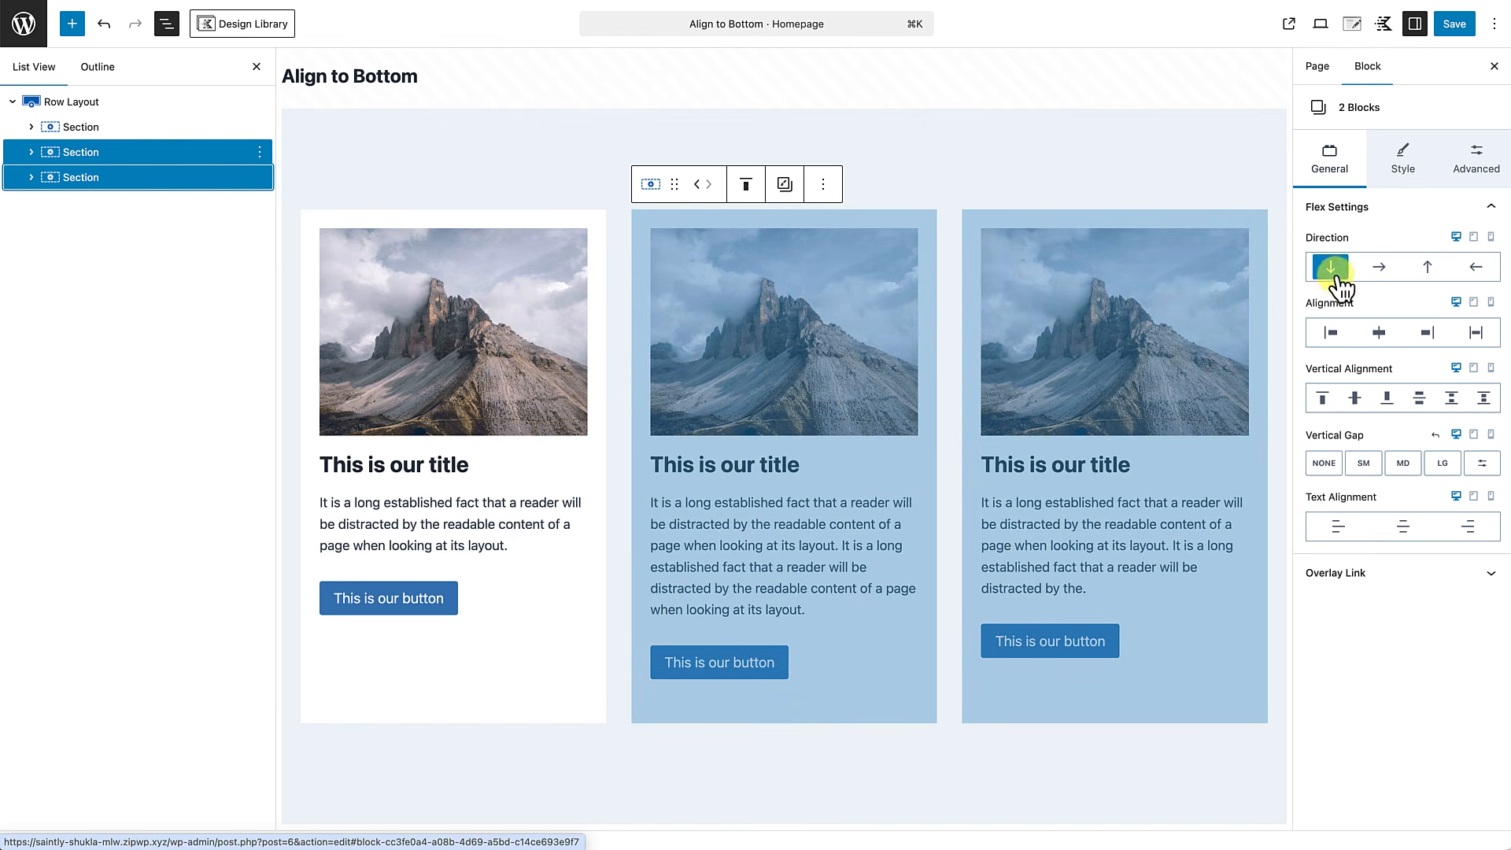
pyautogui.click(1324, 400)
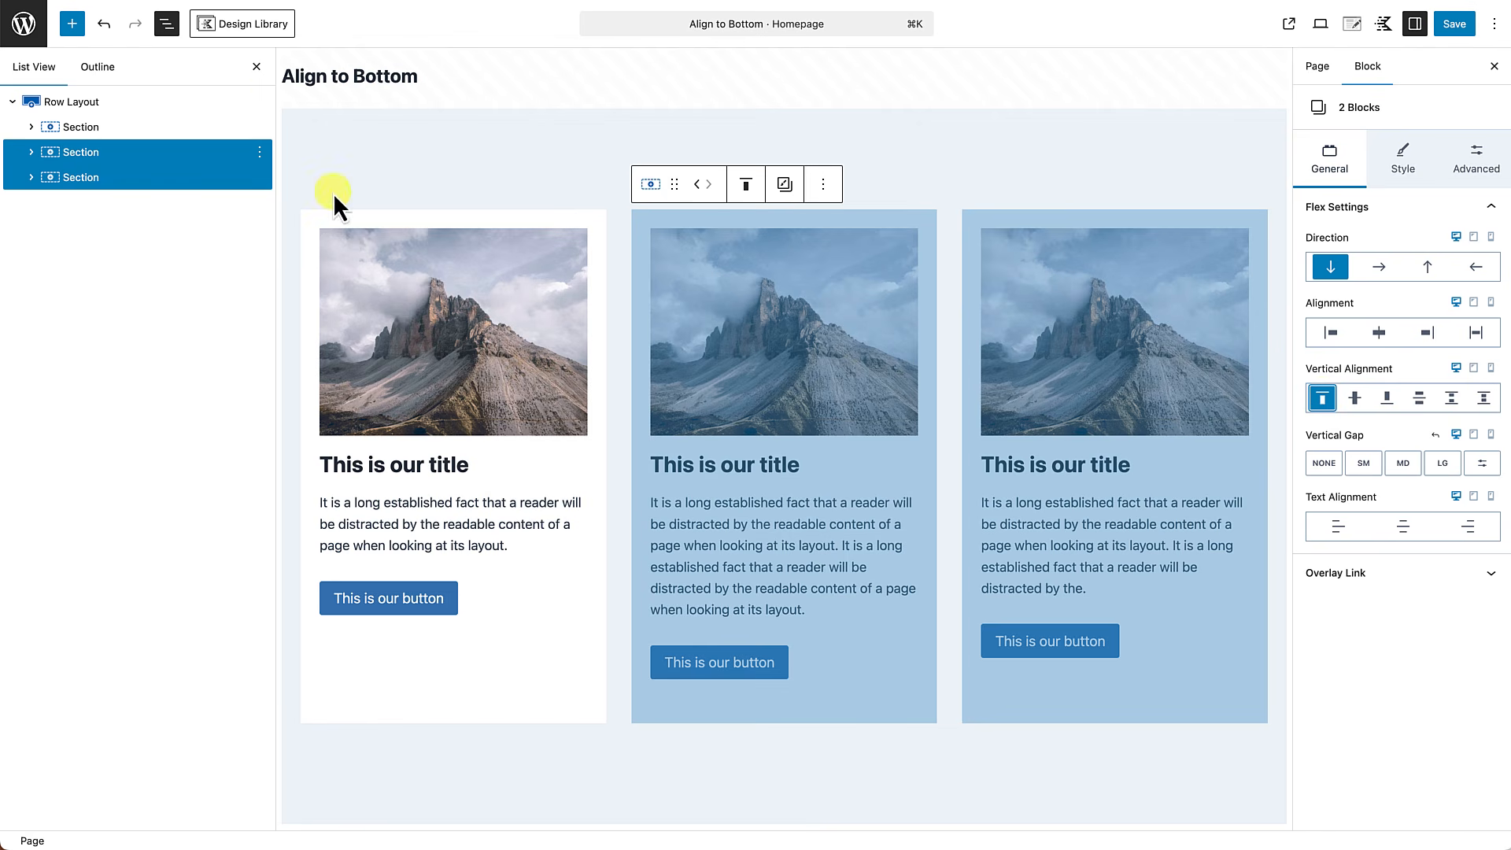
pyautogui.click(256, 67)
# Compare the settings and nesting of the first card's Buttons (Adv) block with those of the single button inside it.
pyautogui.click(1205, 381)
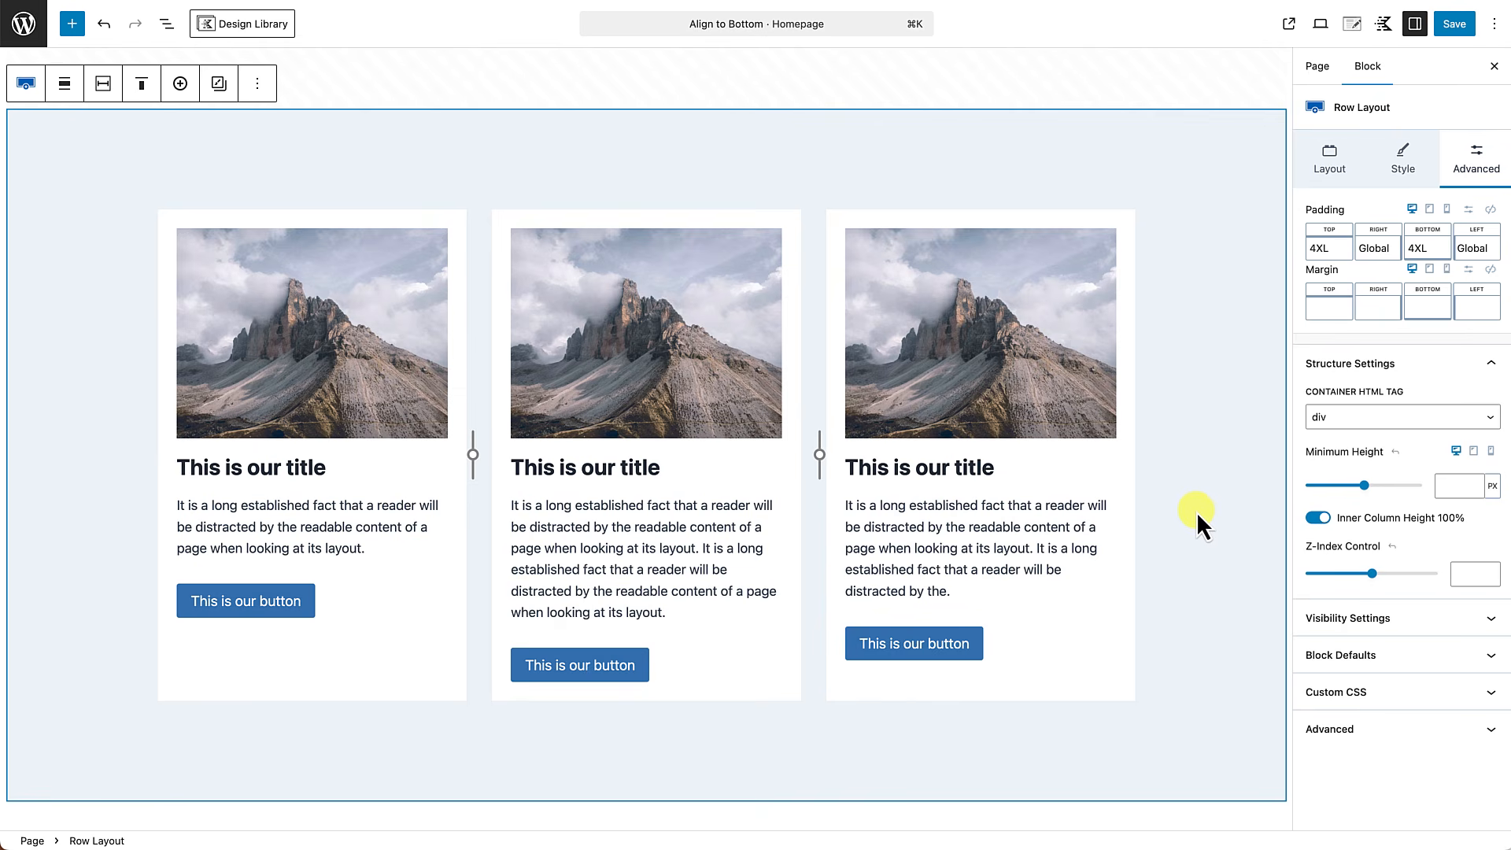
pyautogui.click(404, 603)
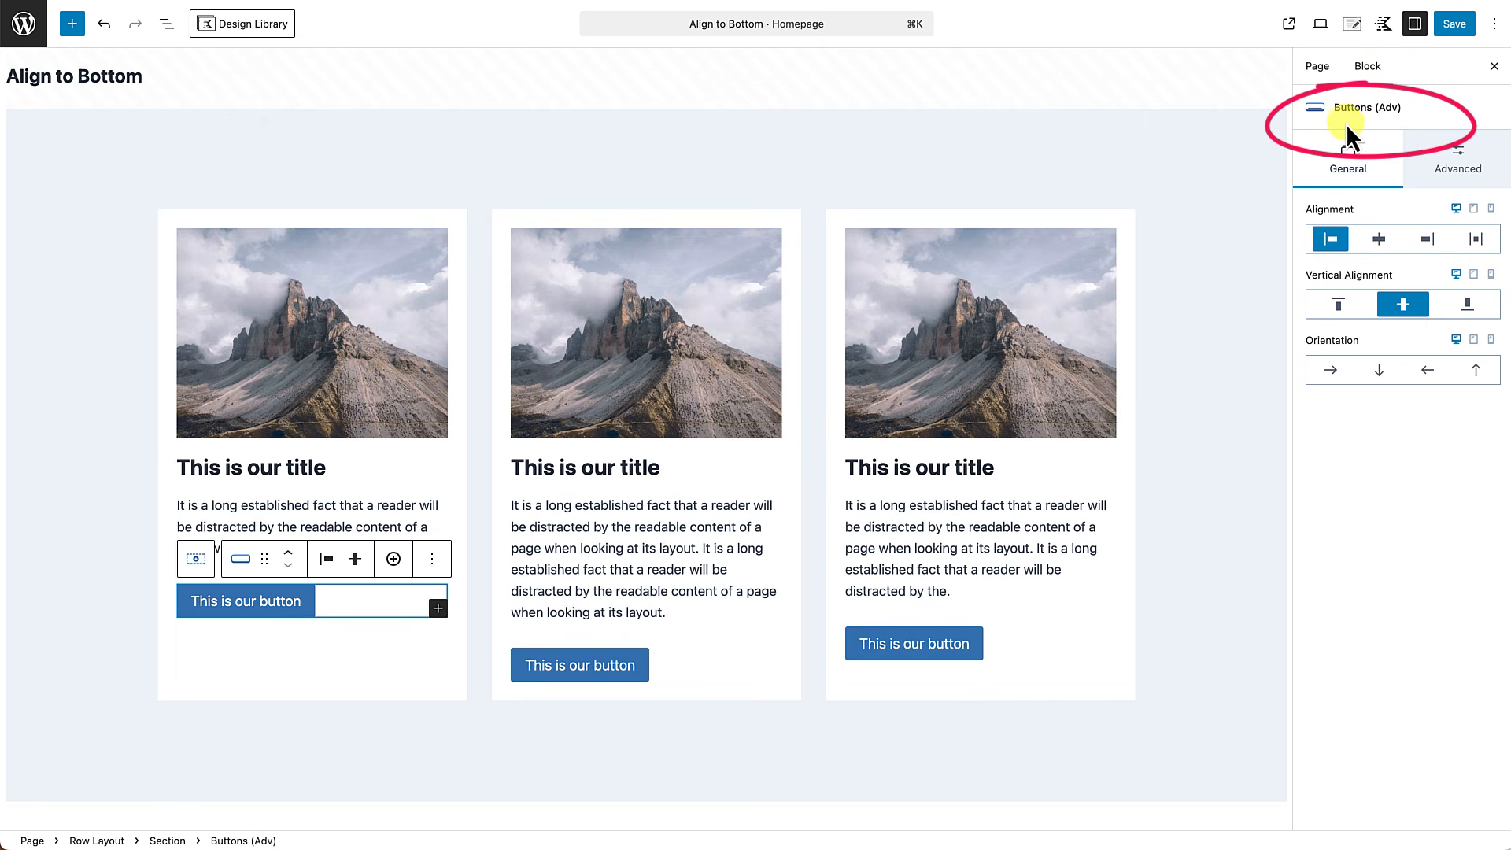
pyautogui.click(1427, 168)
pyautogui.click(1386, 167)
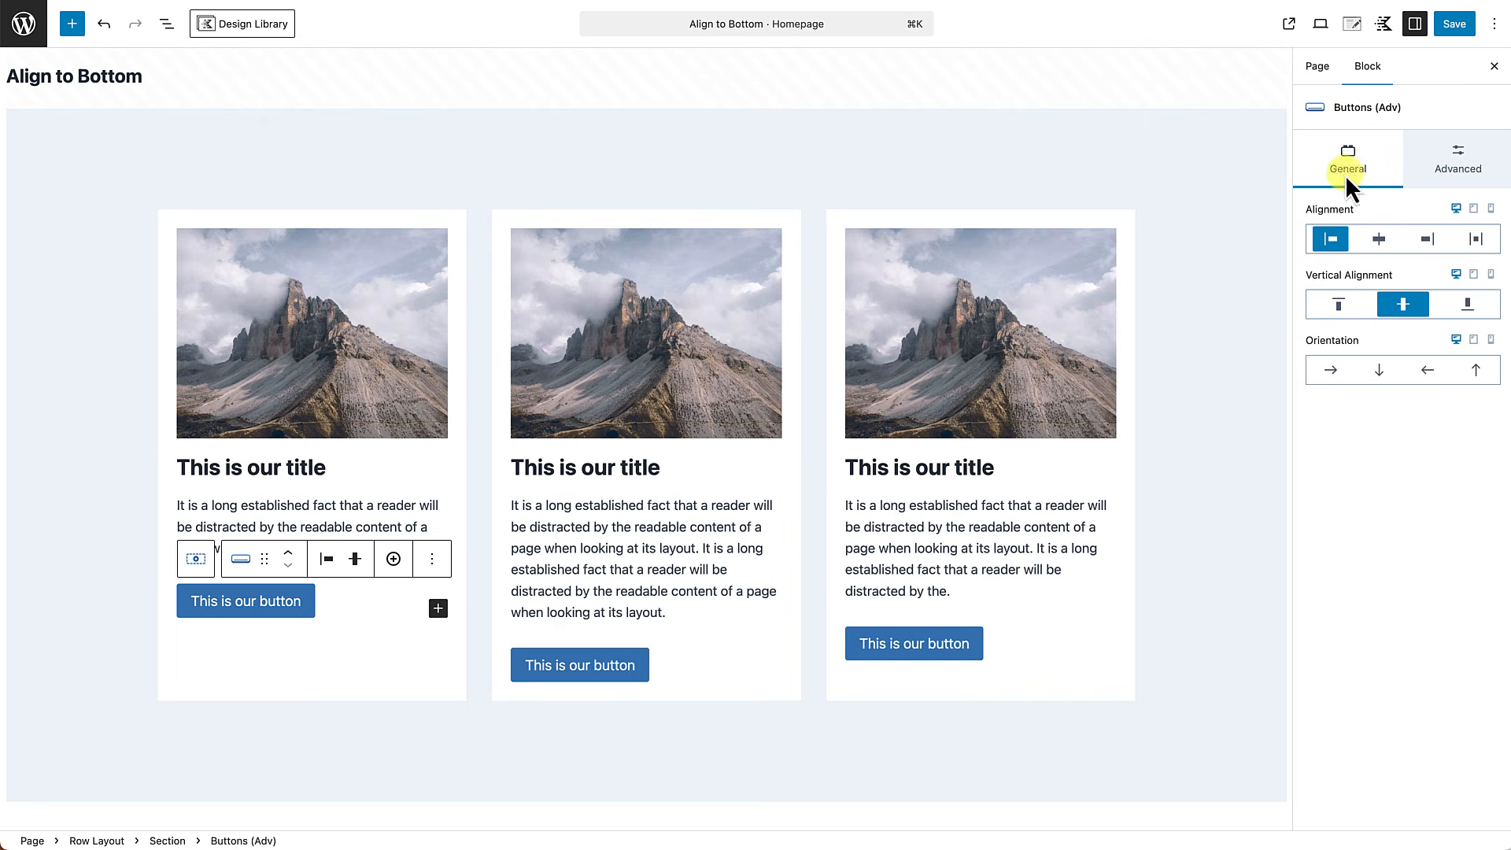
pyautogui.click(250, 606)
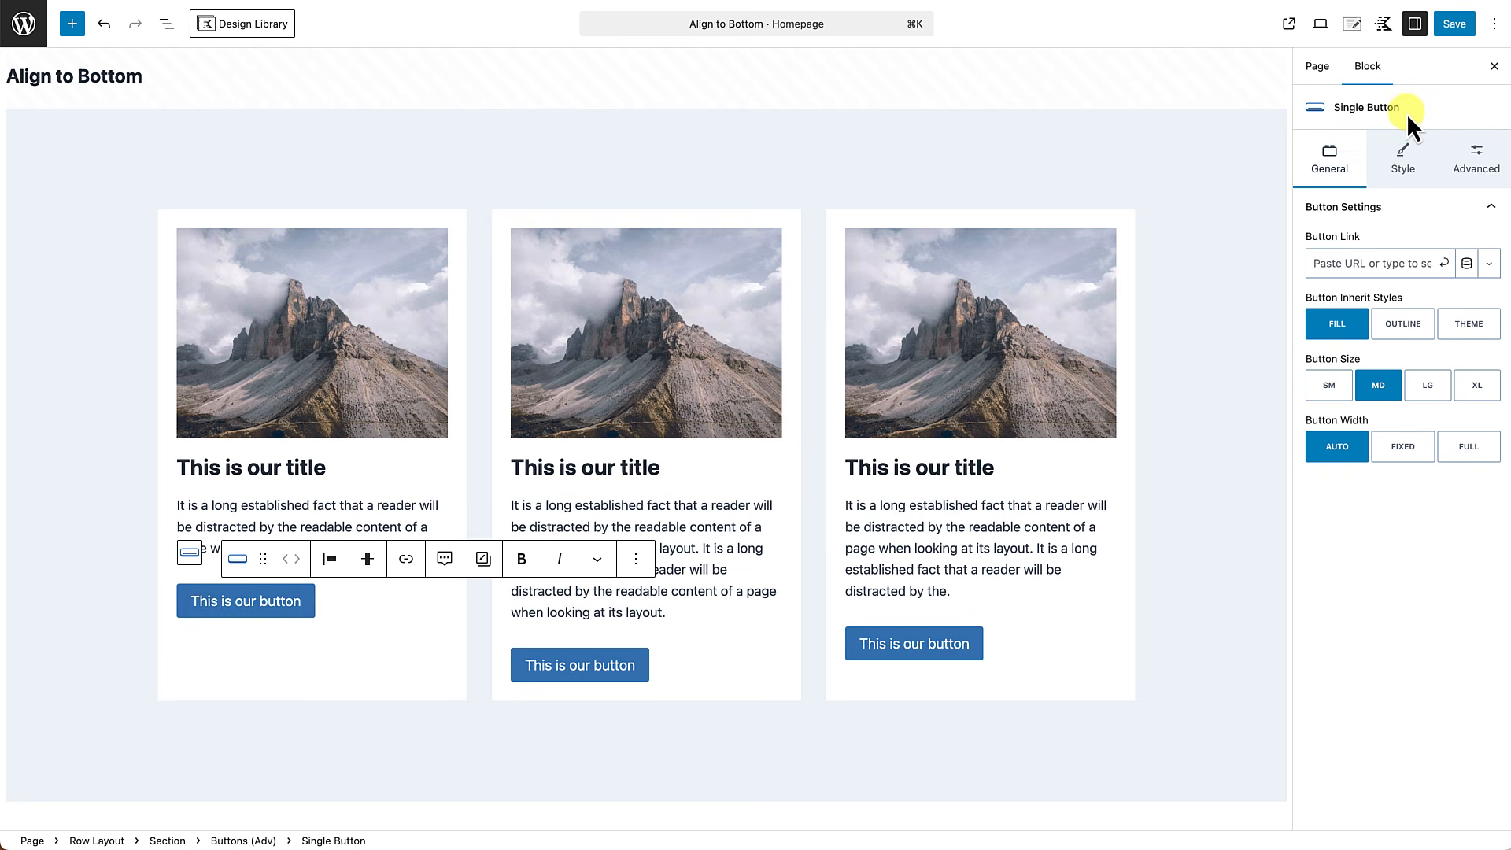
pyautogui.click(1403, 157)
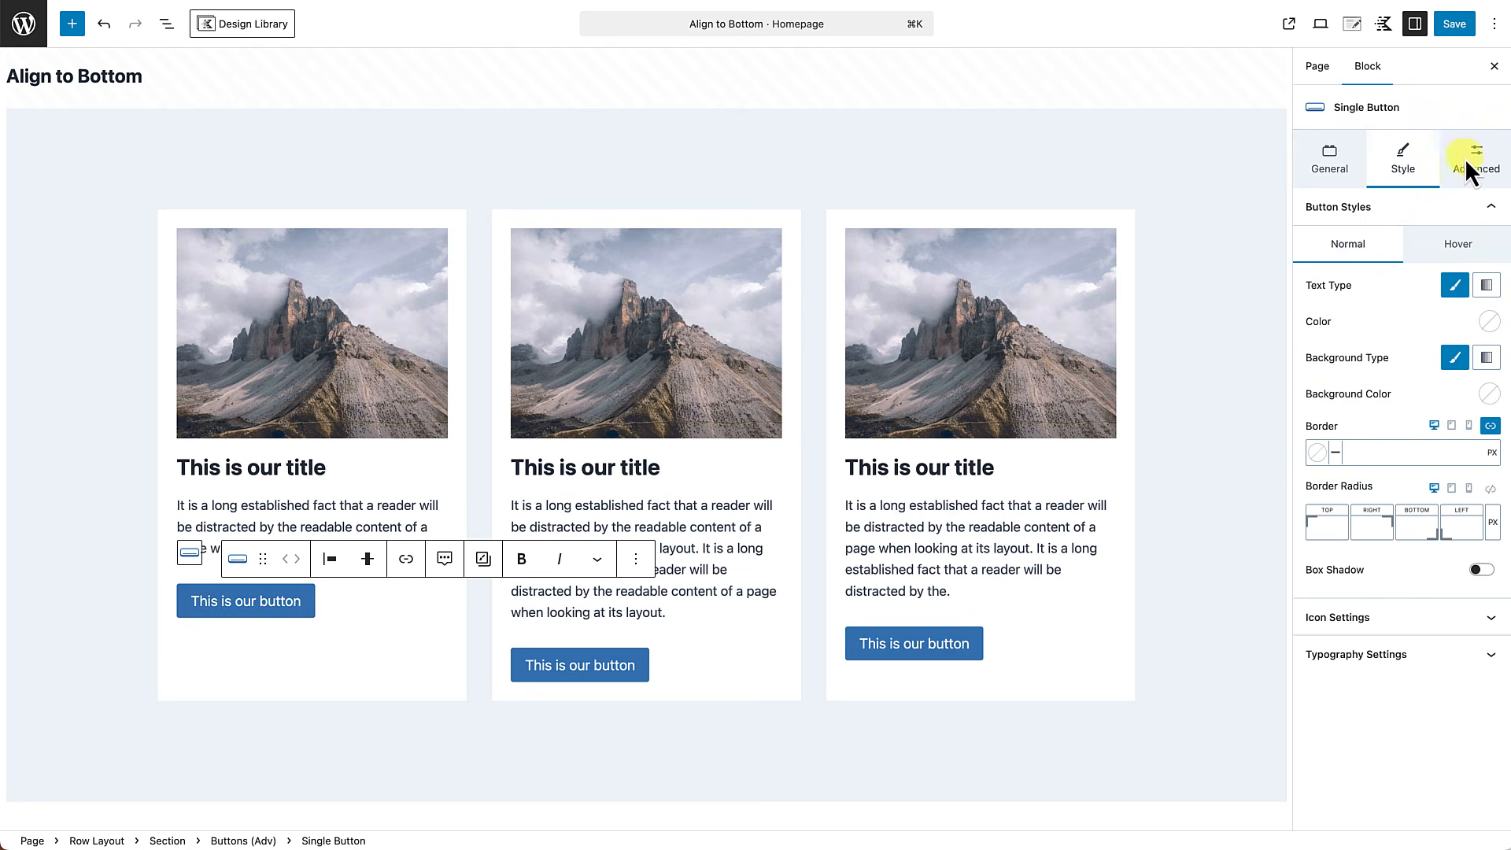
pyautogui.click(1468, 158)
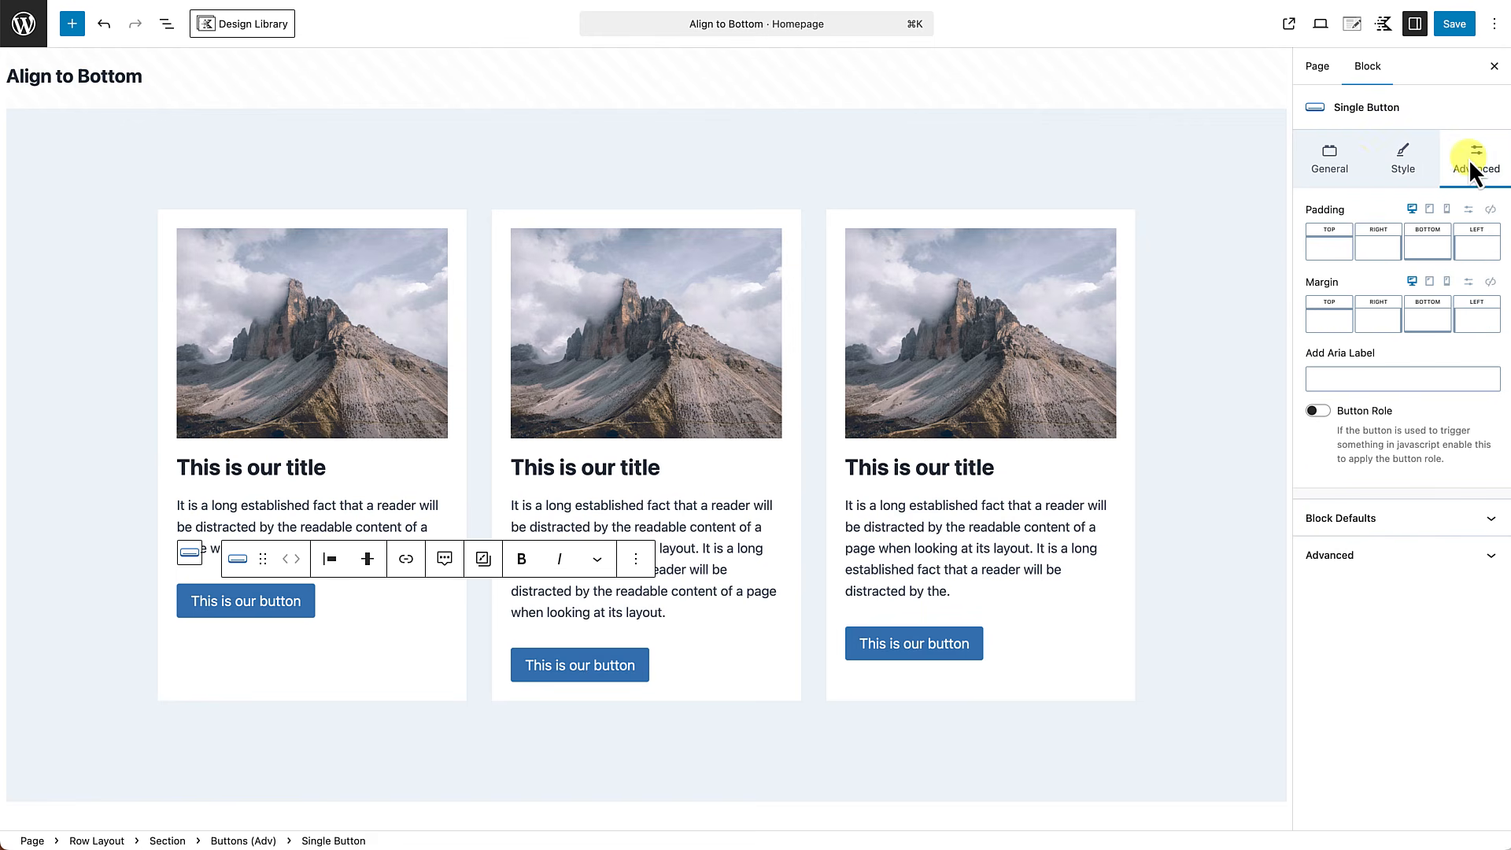
pyautogui.click(1323, 169)
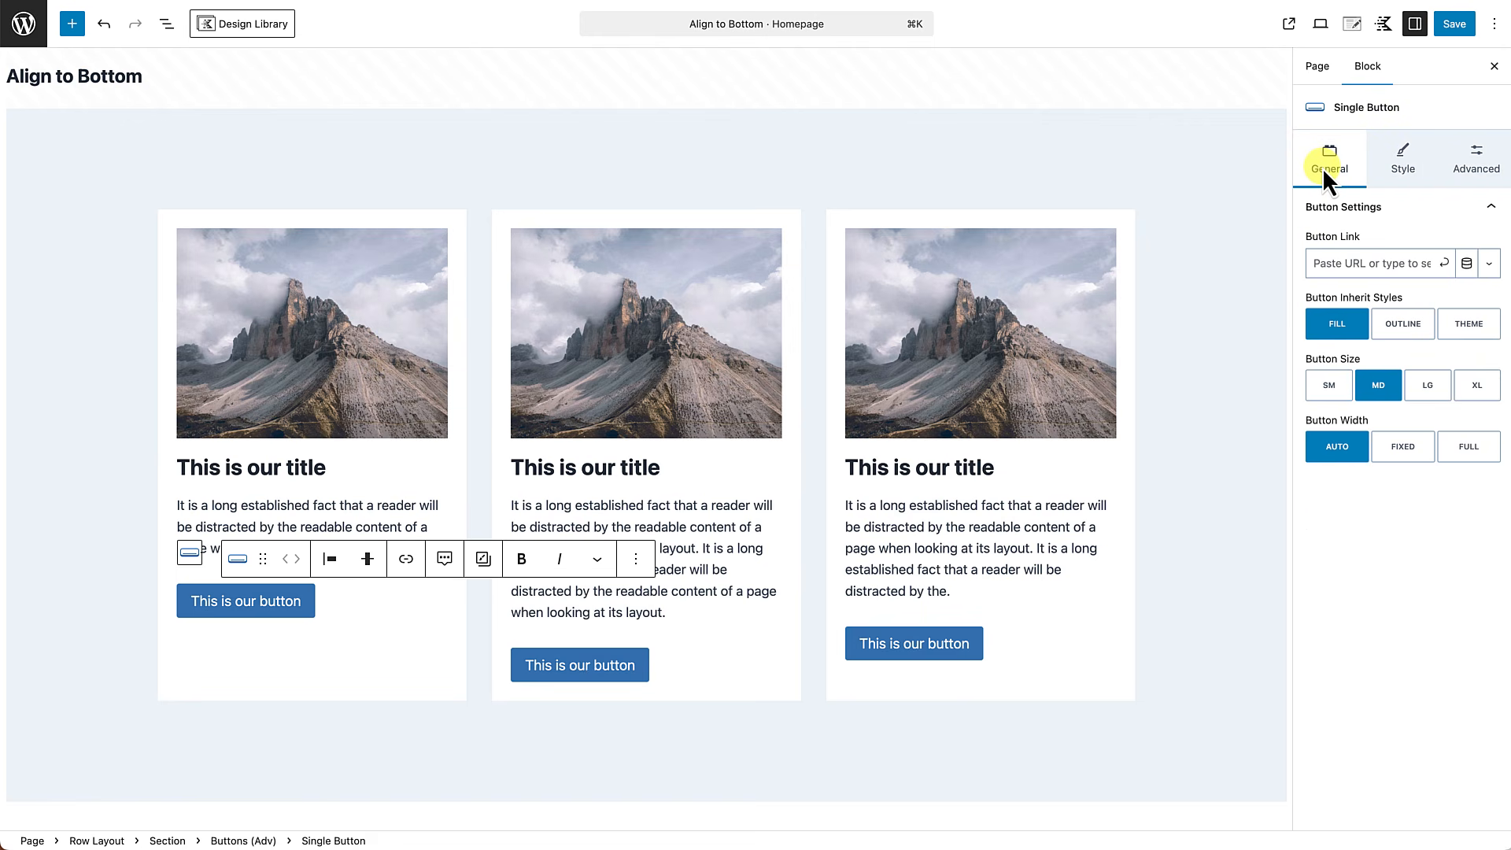
pyautogui.click(384, 607)
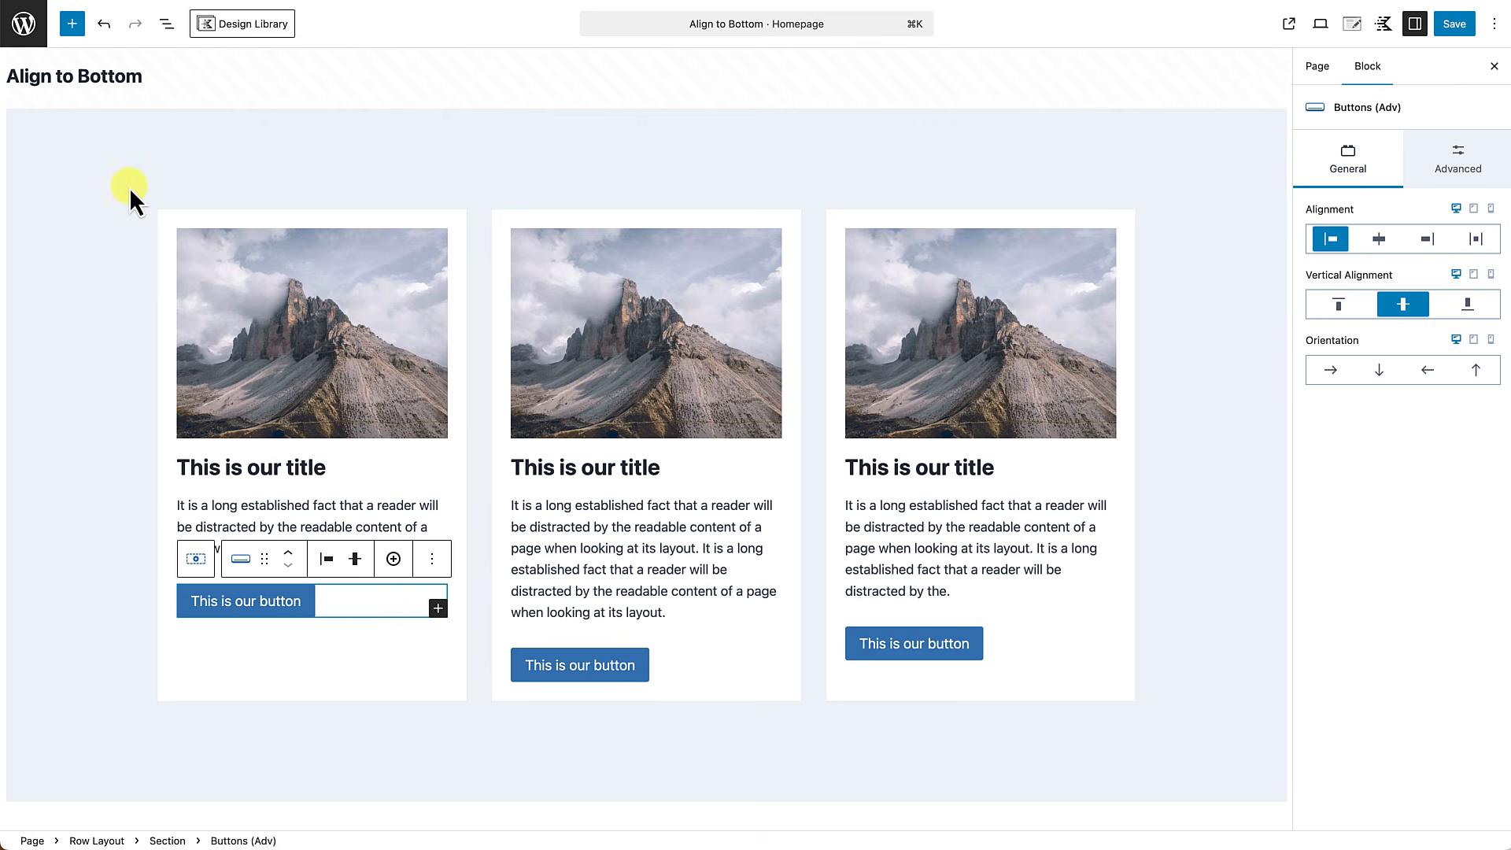
pyautogui.click(165, 26)
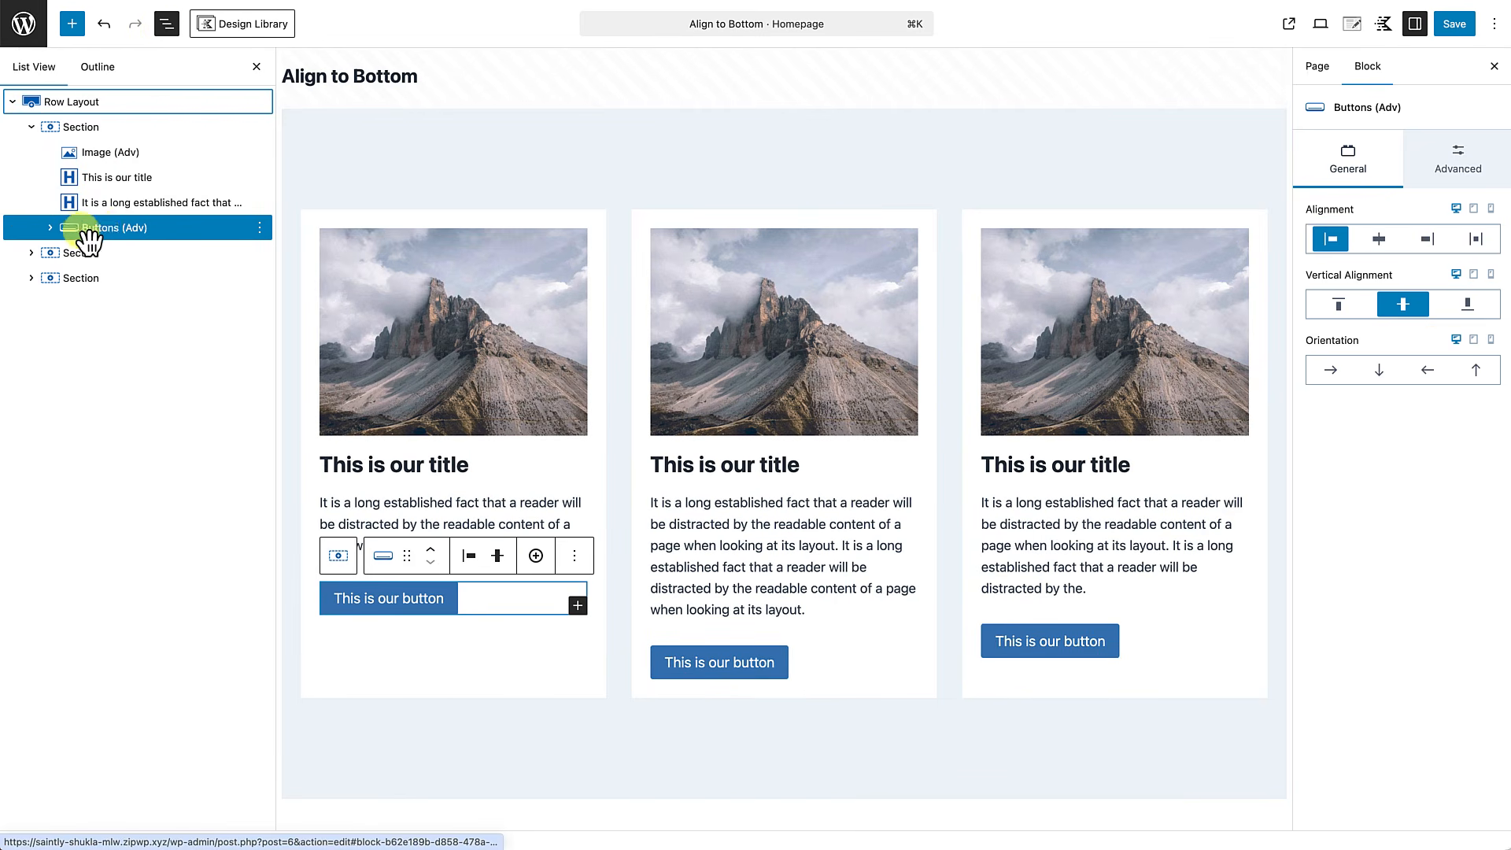
pyautogui.click(51, 228)
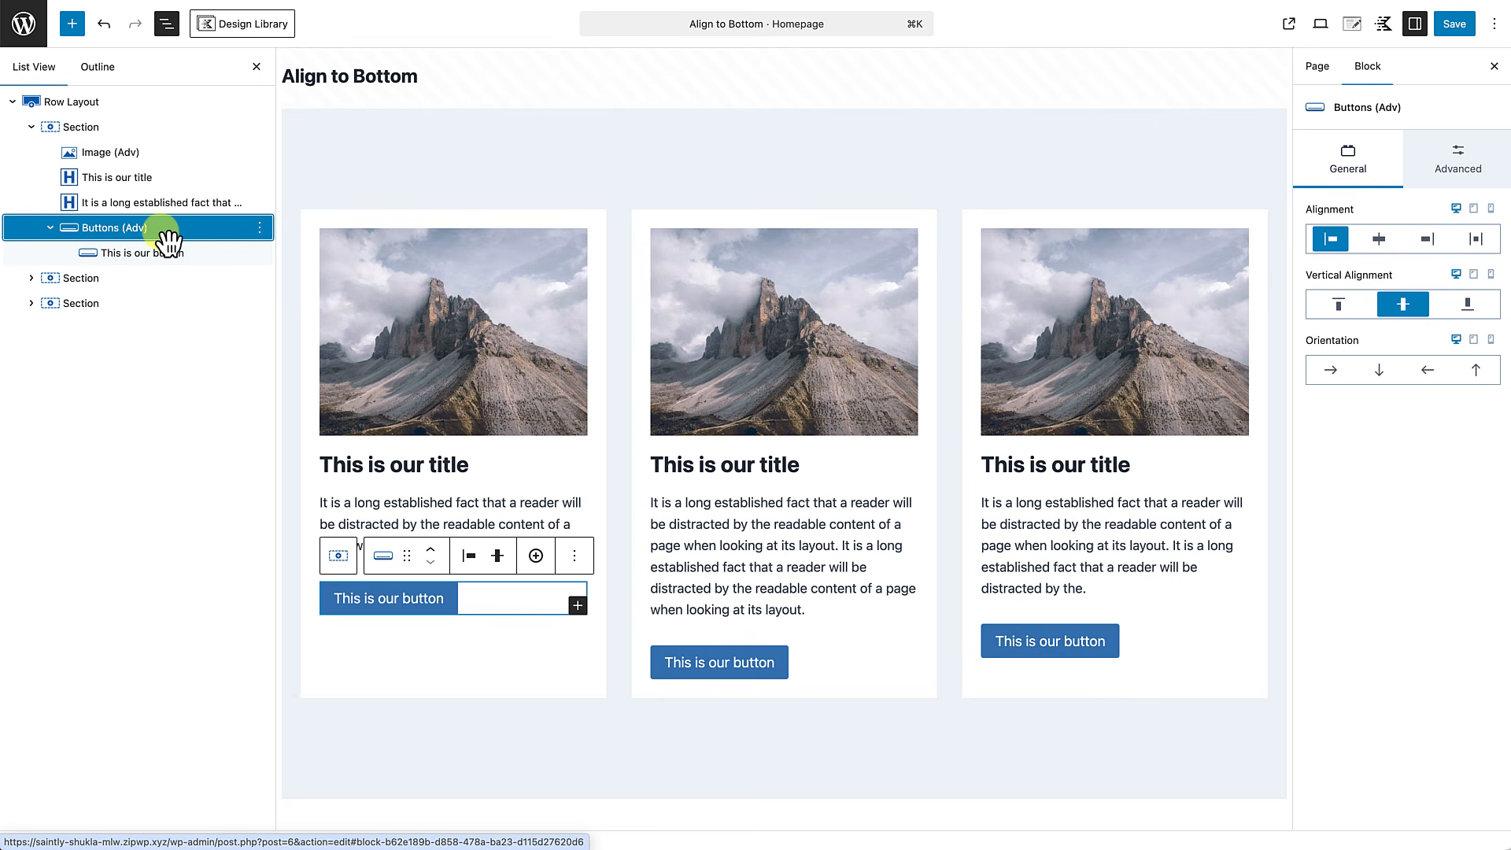
pyautogui.click(256, 66)
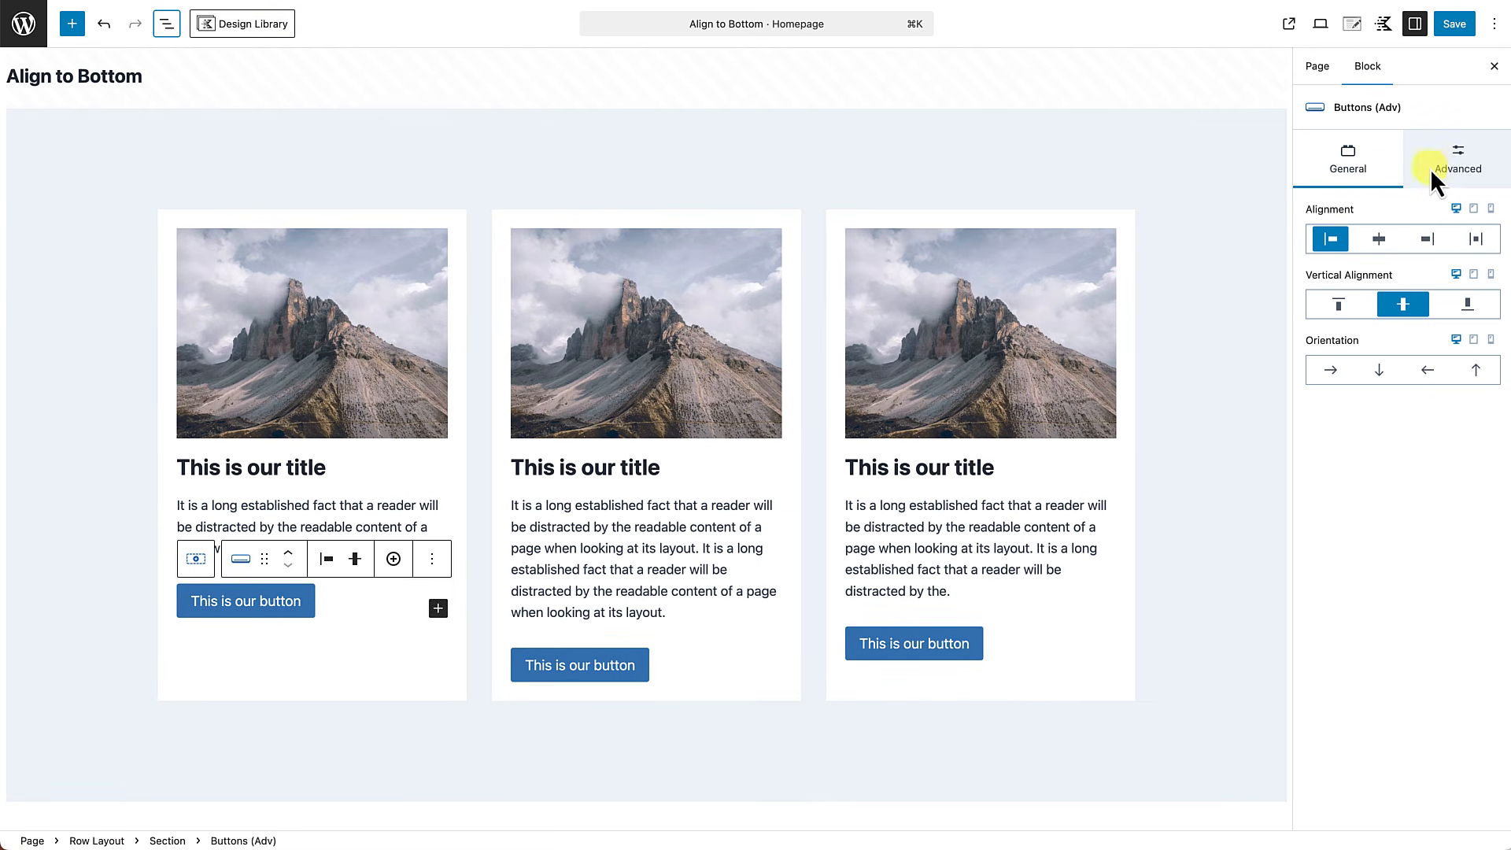
# Examine the margin unit choices and the top margin control of the first card's Buttons (Adv) block.
pyautogui.click(1455, 173)
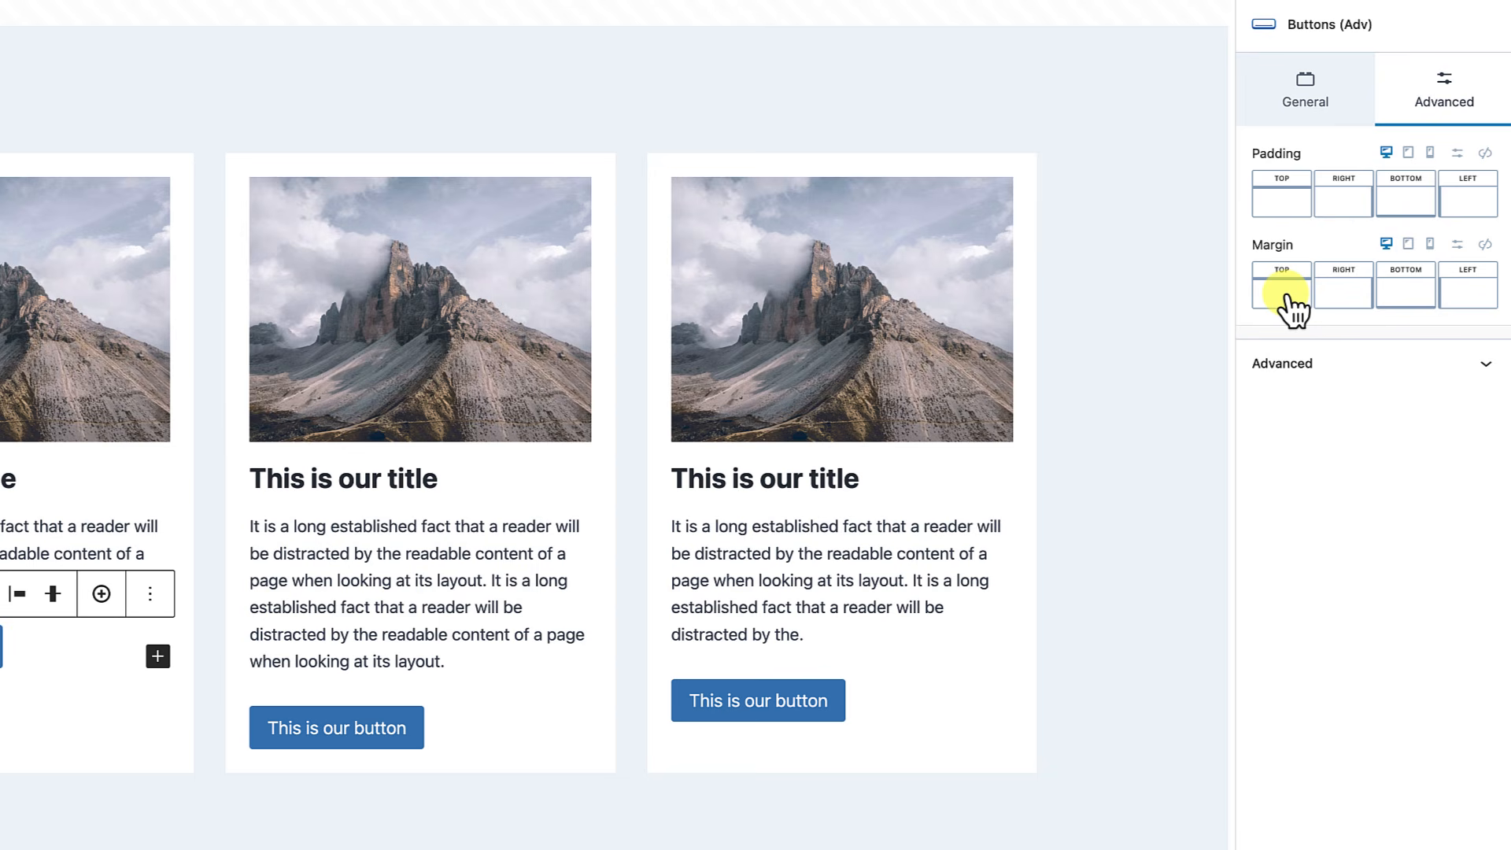
pyautogui.click(1459, 244)
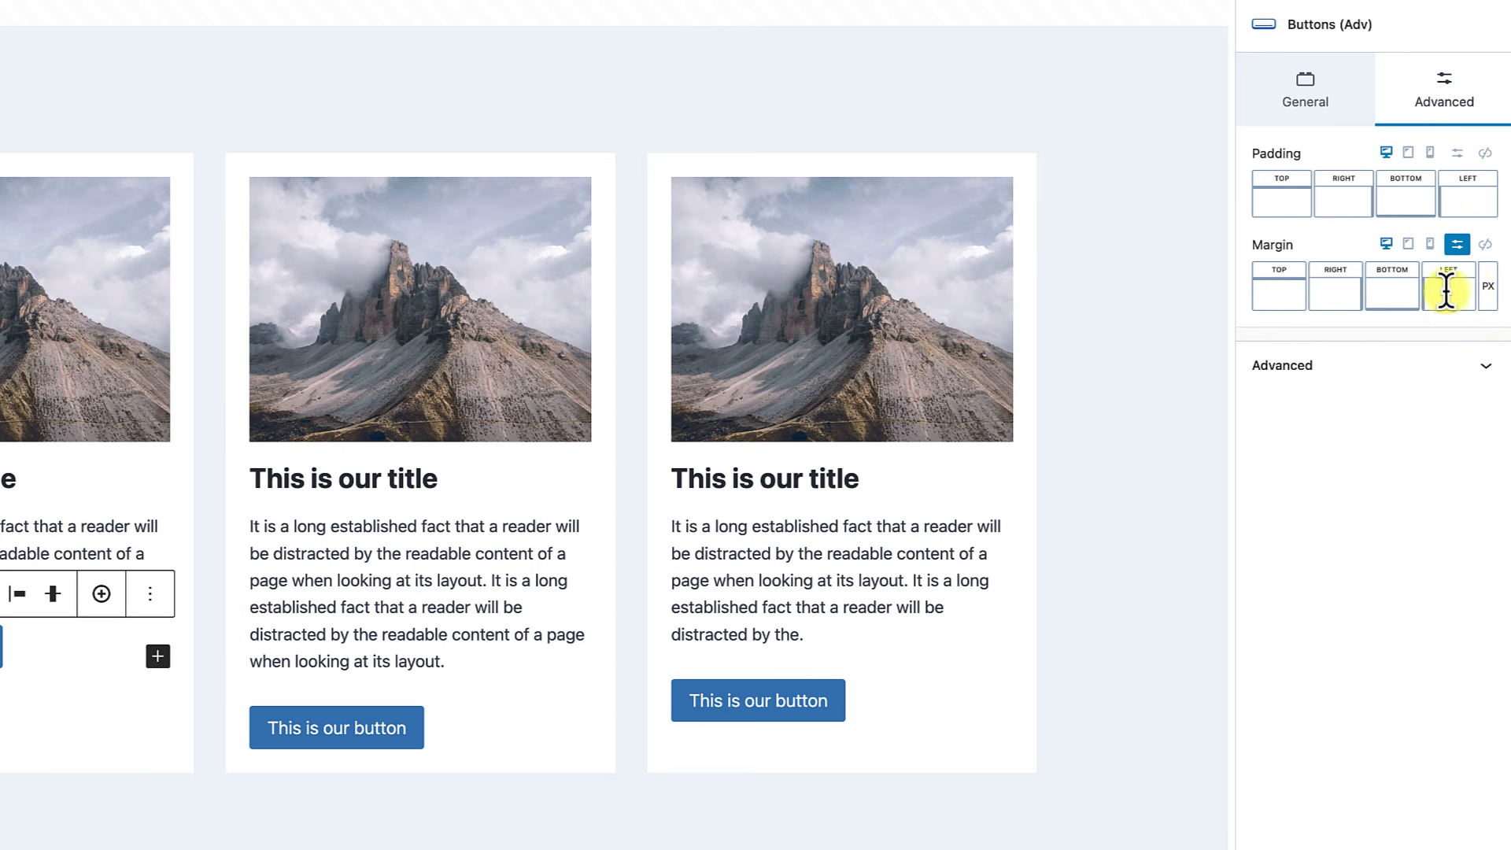
pyautogui.click(1490, 303)
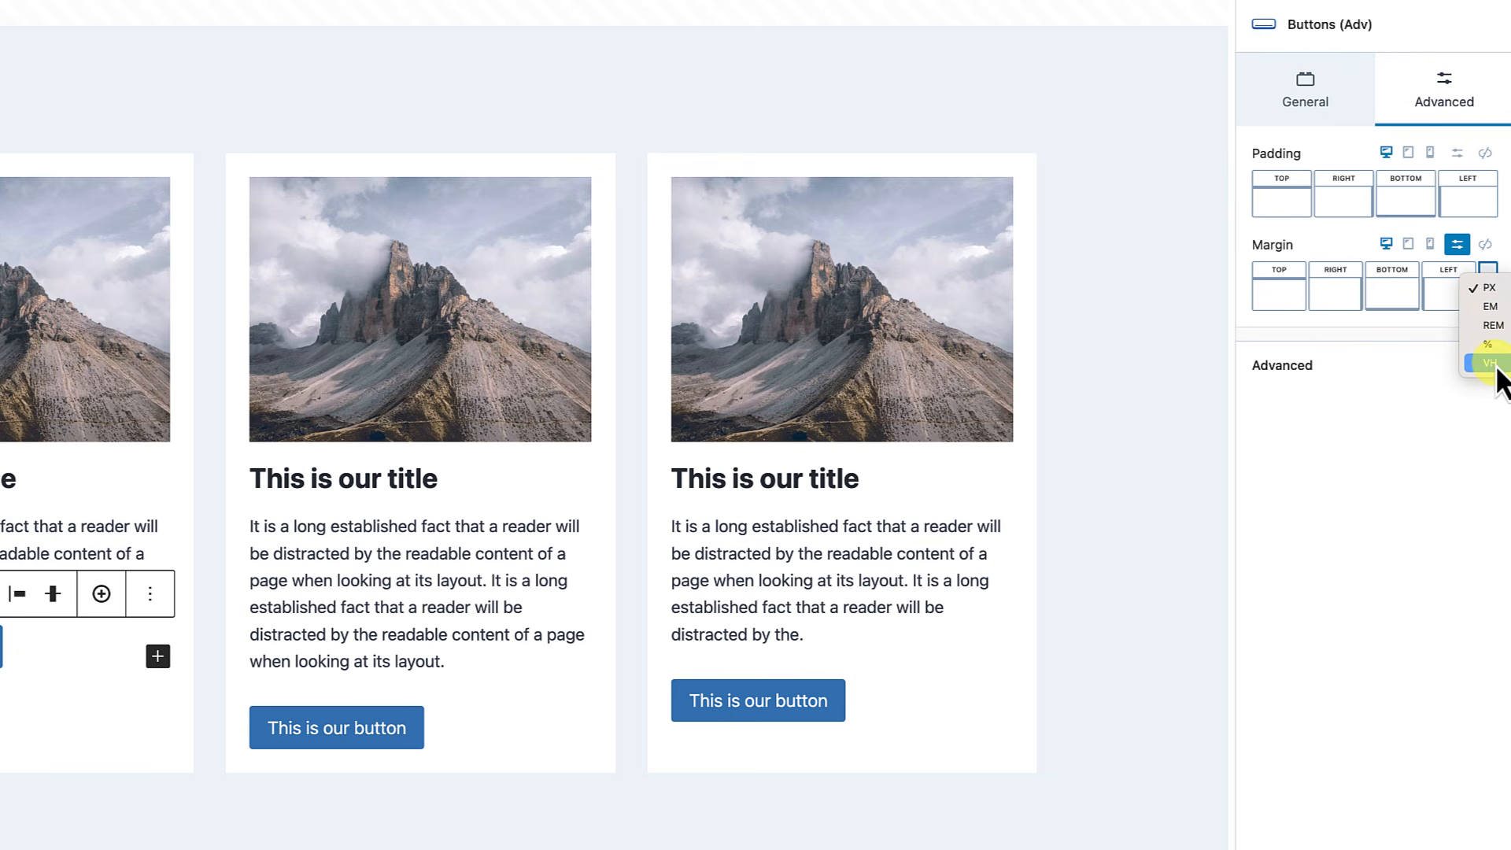
pyautogui.click(1457, 246)
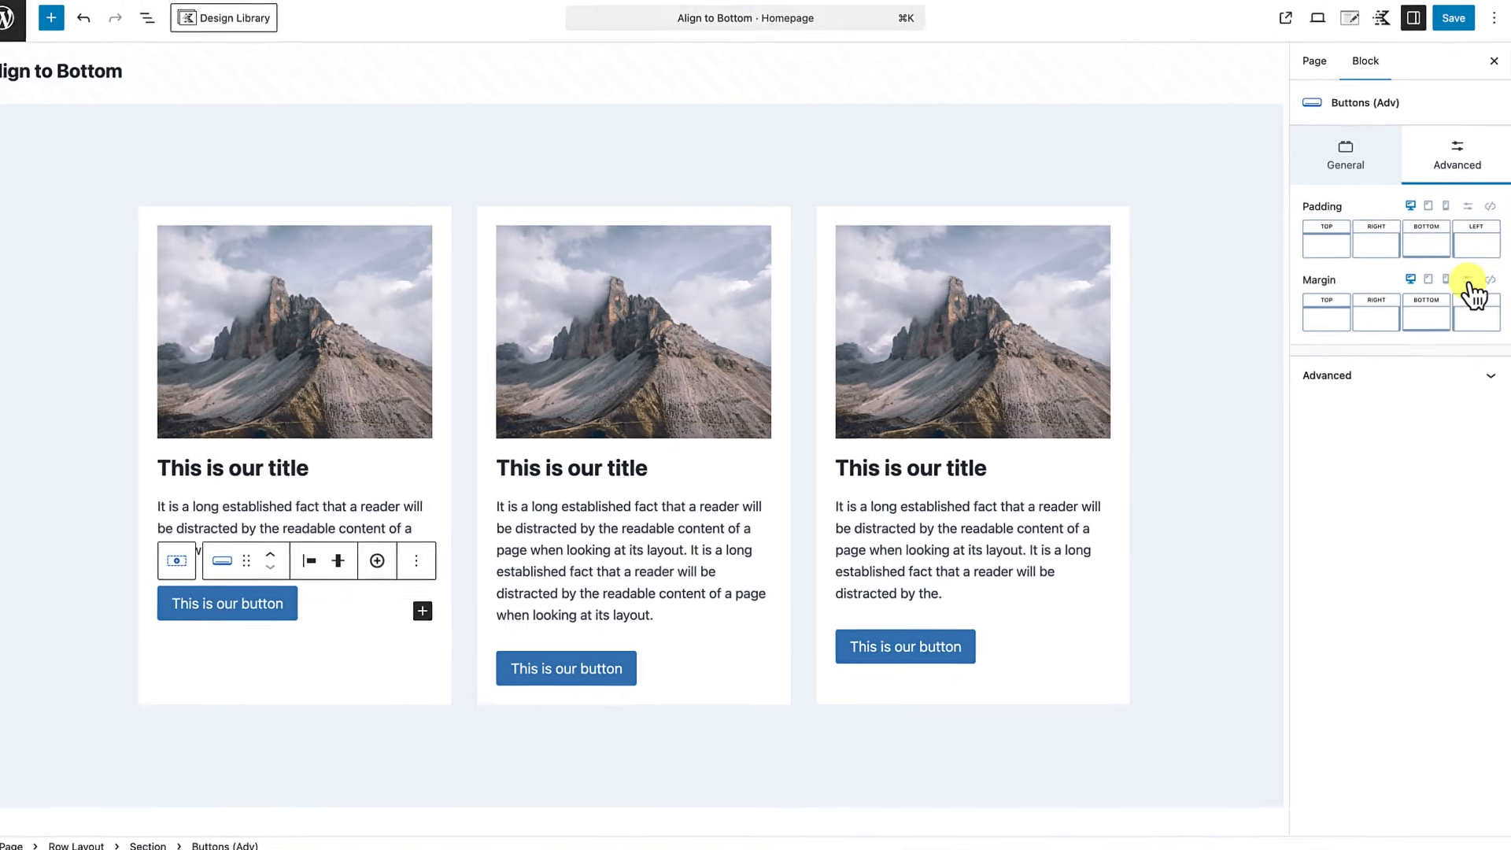
pyautogui.click(1331, 319)
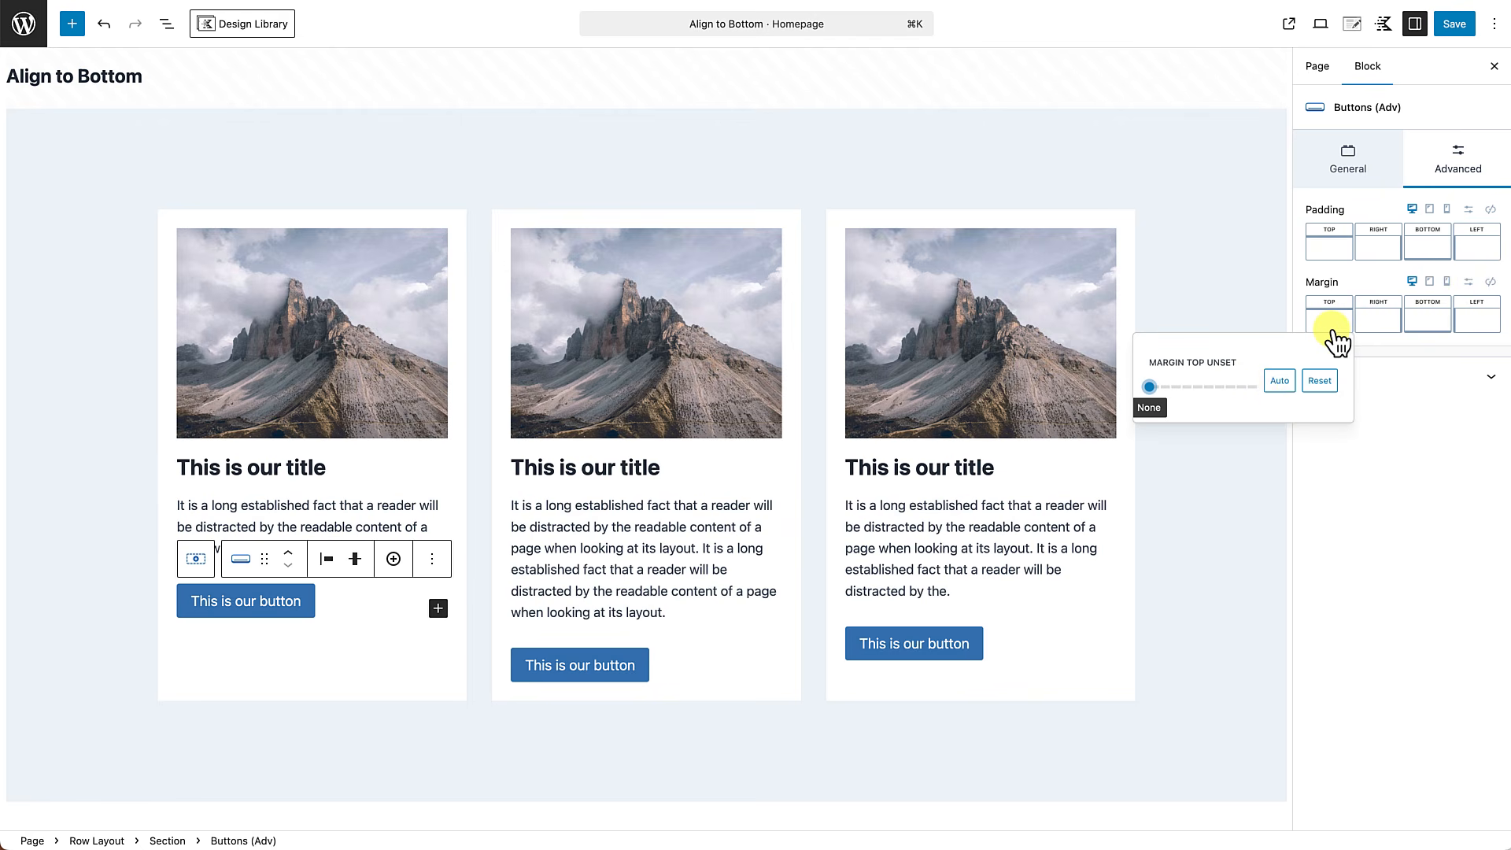
pyautogui.click(1400, 423)
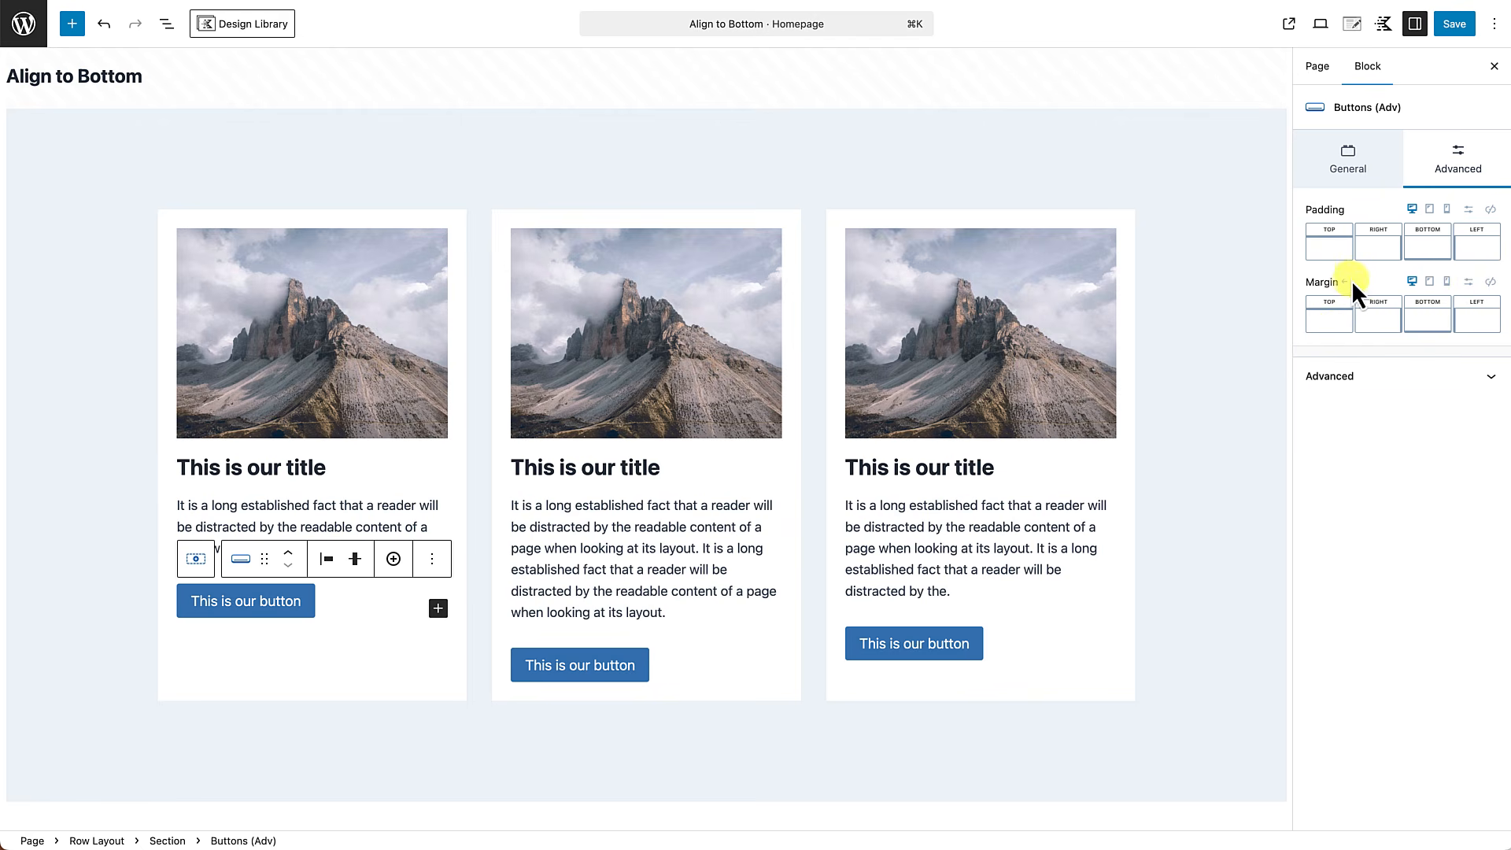
# Set the top margin of the first card's Buttons (Adv) block to Auto.
pyautogui.click(1336, 322)
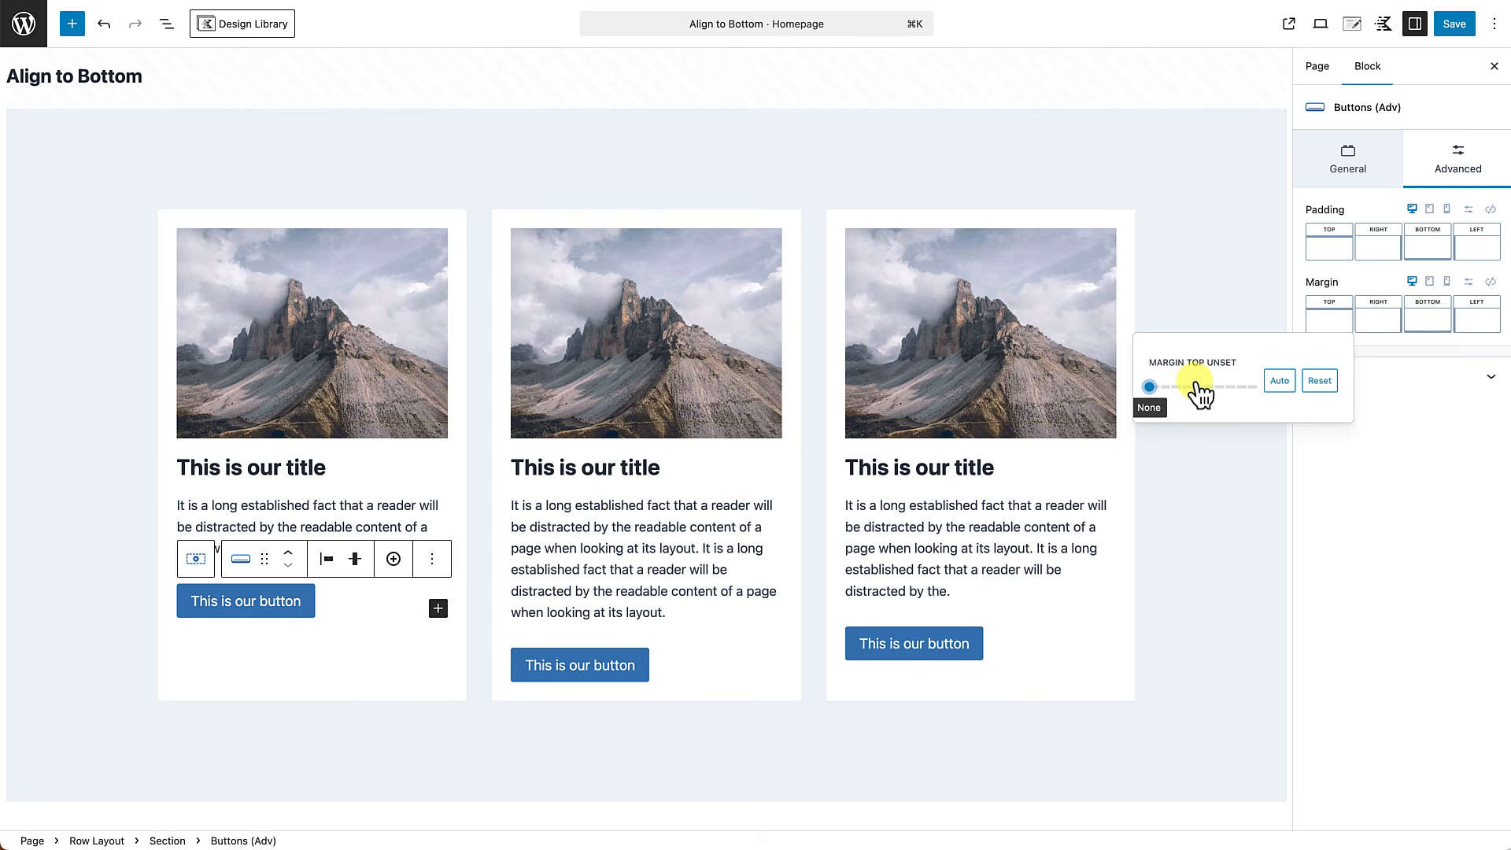
pyautogui.moveTo(1151, 388)
pyautogui.mouseDown()
pyautogui.moveTo(1225, 389)
pyautogui.moveTo(1145, 398)
pyautogui.mouseUp()
pyautogui.click(1279, 381)
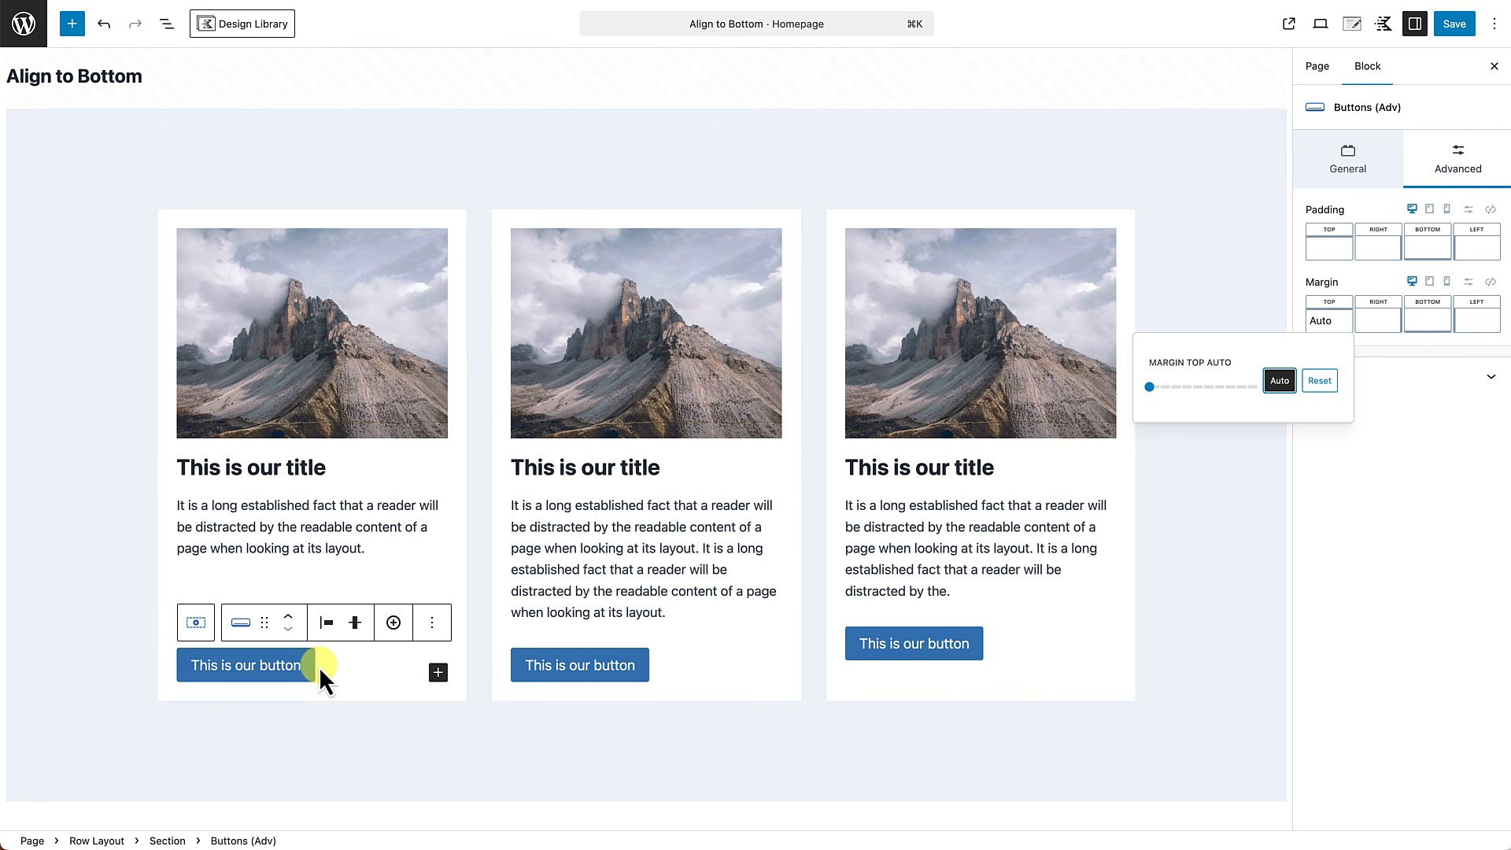
# Set the top margin of the second card's Buttons (Adv) block to Auto.
pyautogui.click(730, 664)
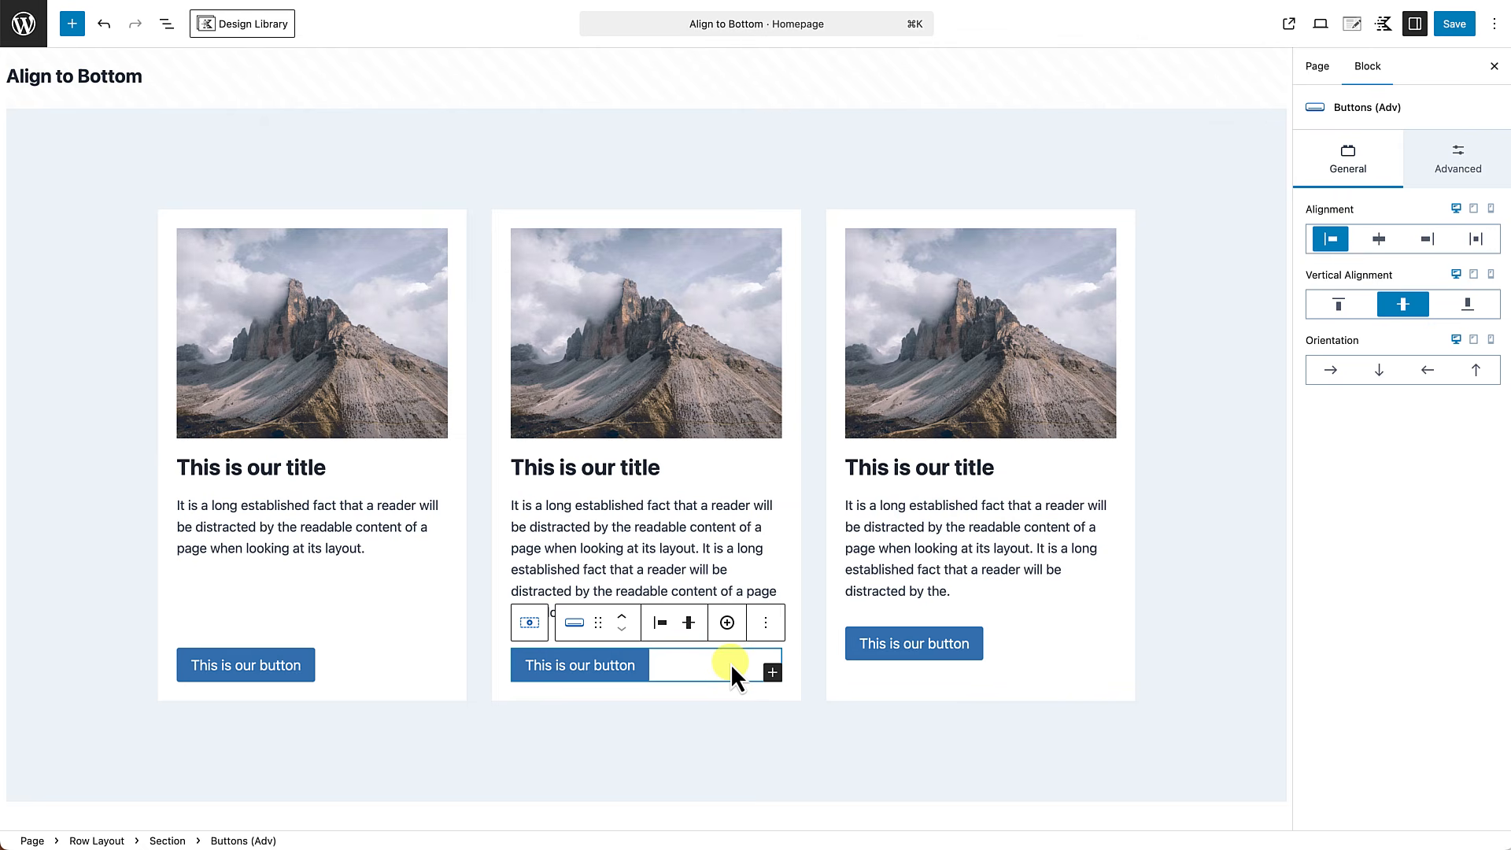
pyautogui.click(1461, 148)
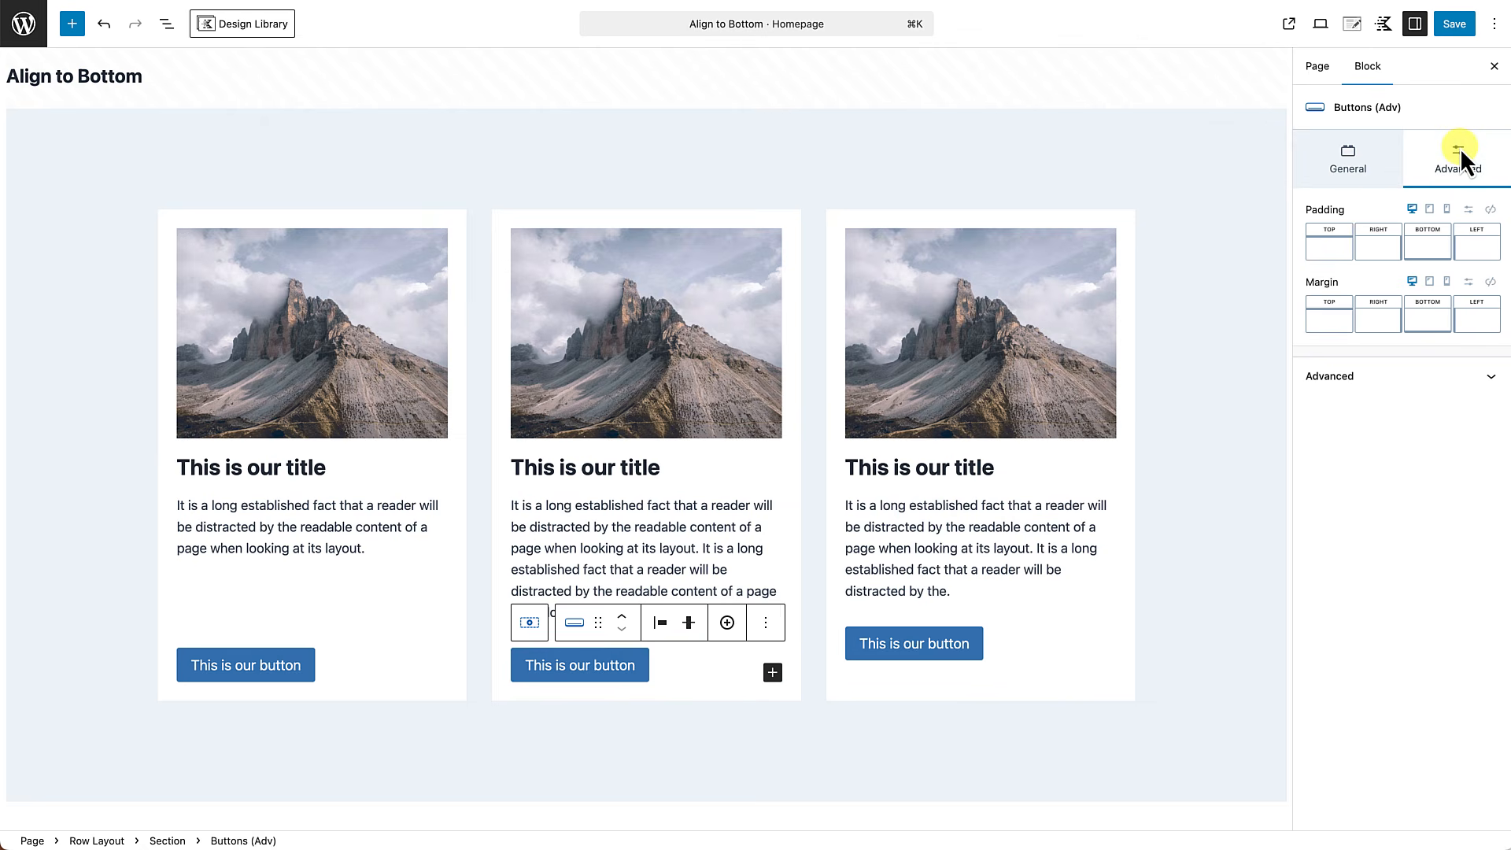
pyautogui.click(1336, 319)
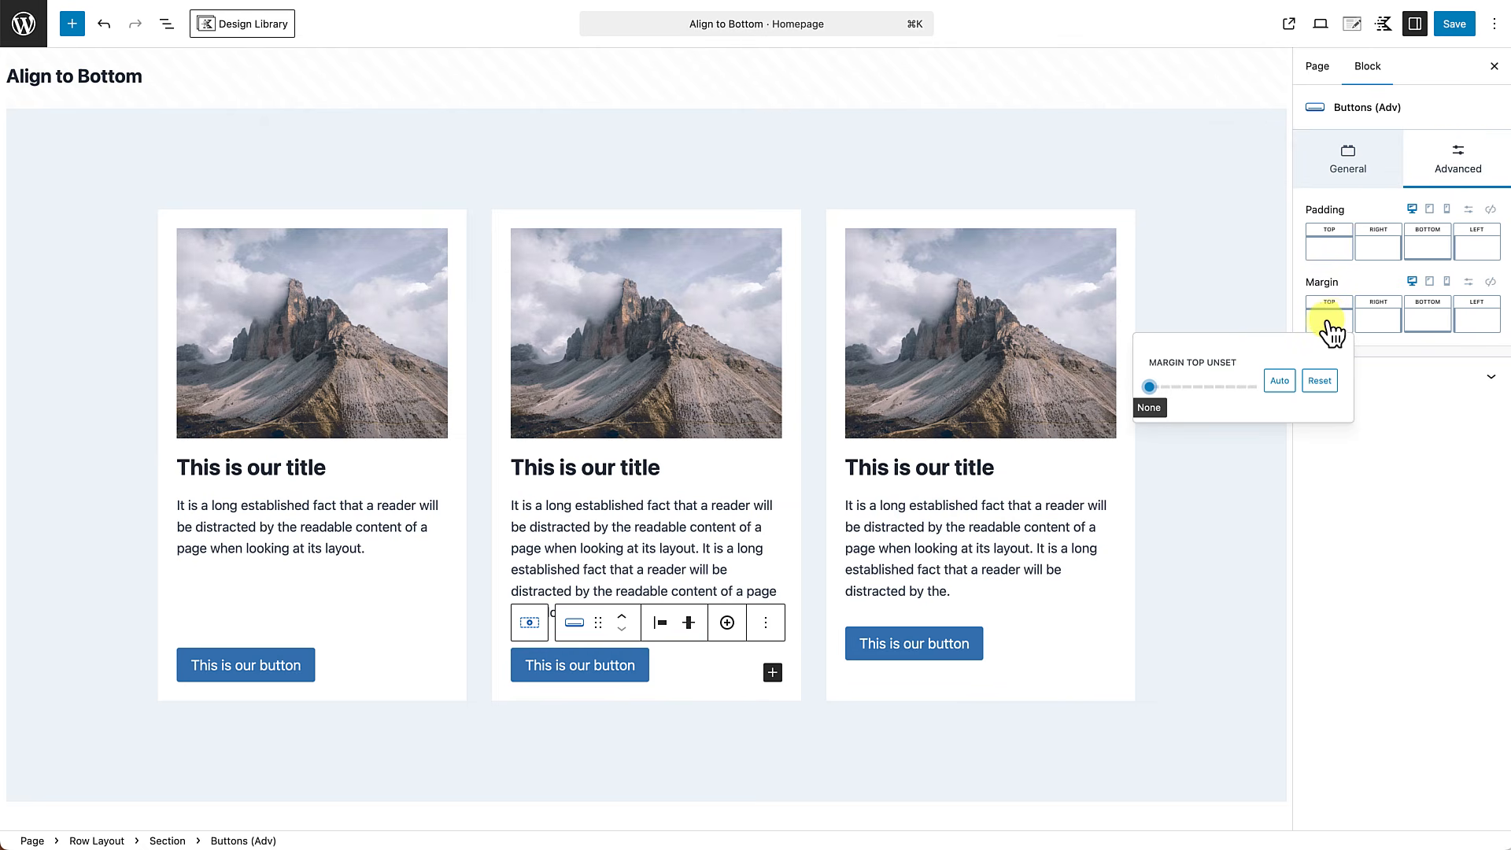
pyautogui.click(1288, 381)
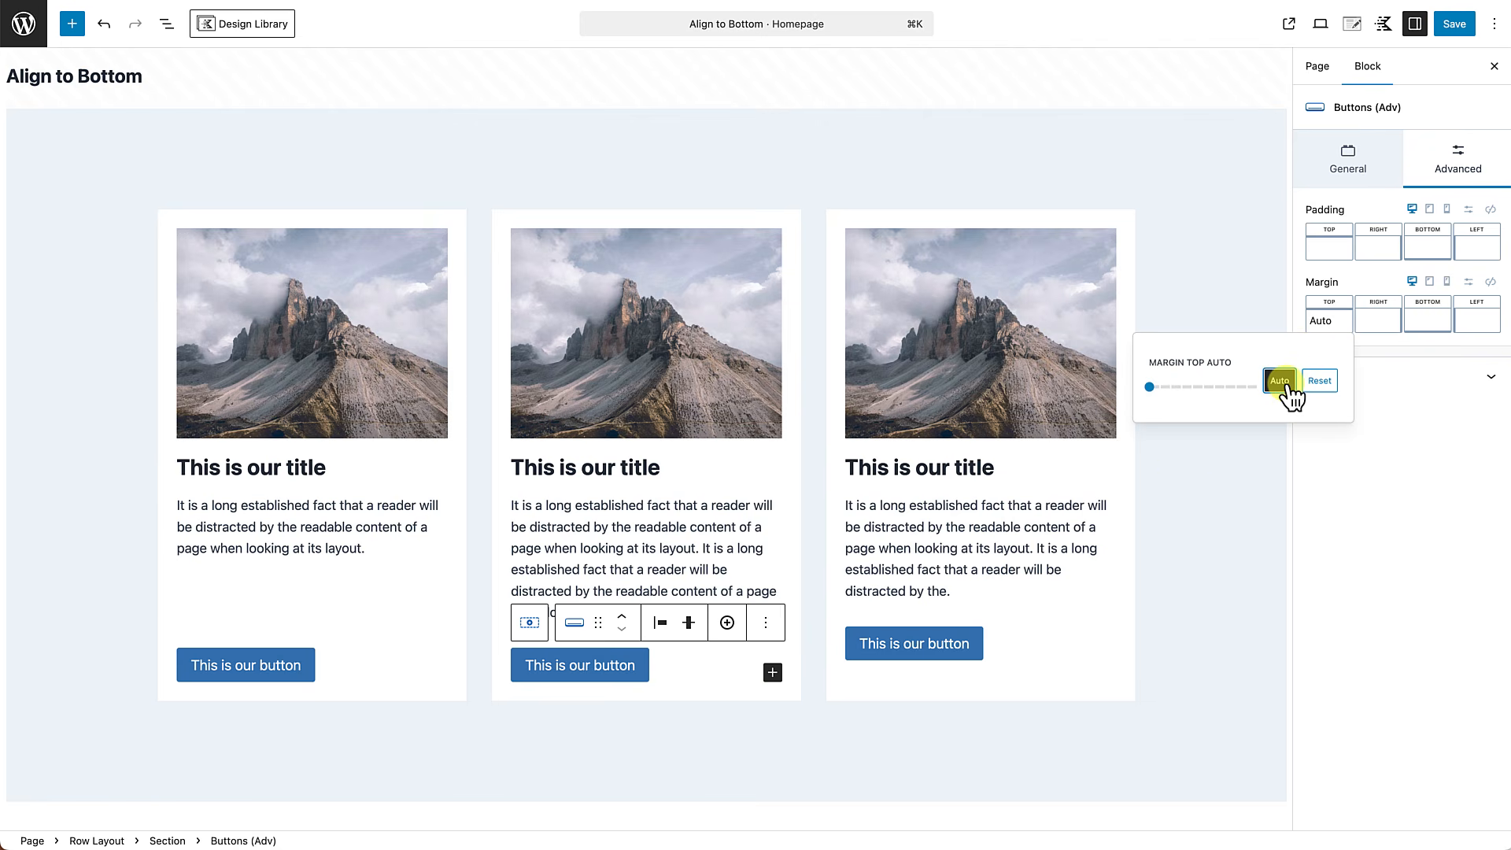
# Set the top margin of the third card's Buttons (Adv) block to Auto.
pyautogui.click(1050, 636)
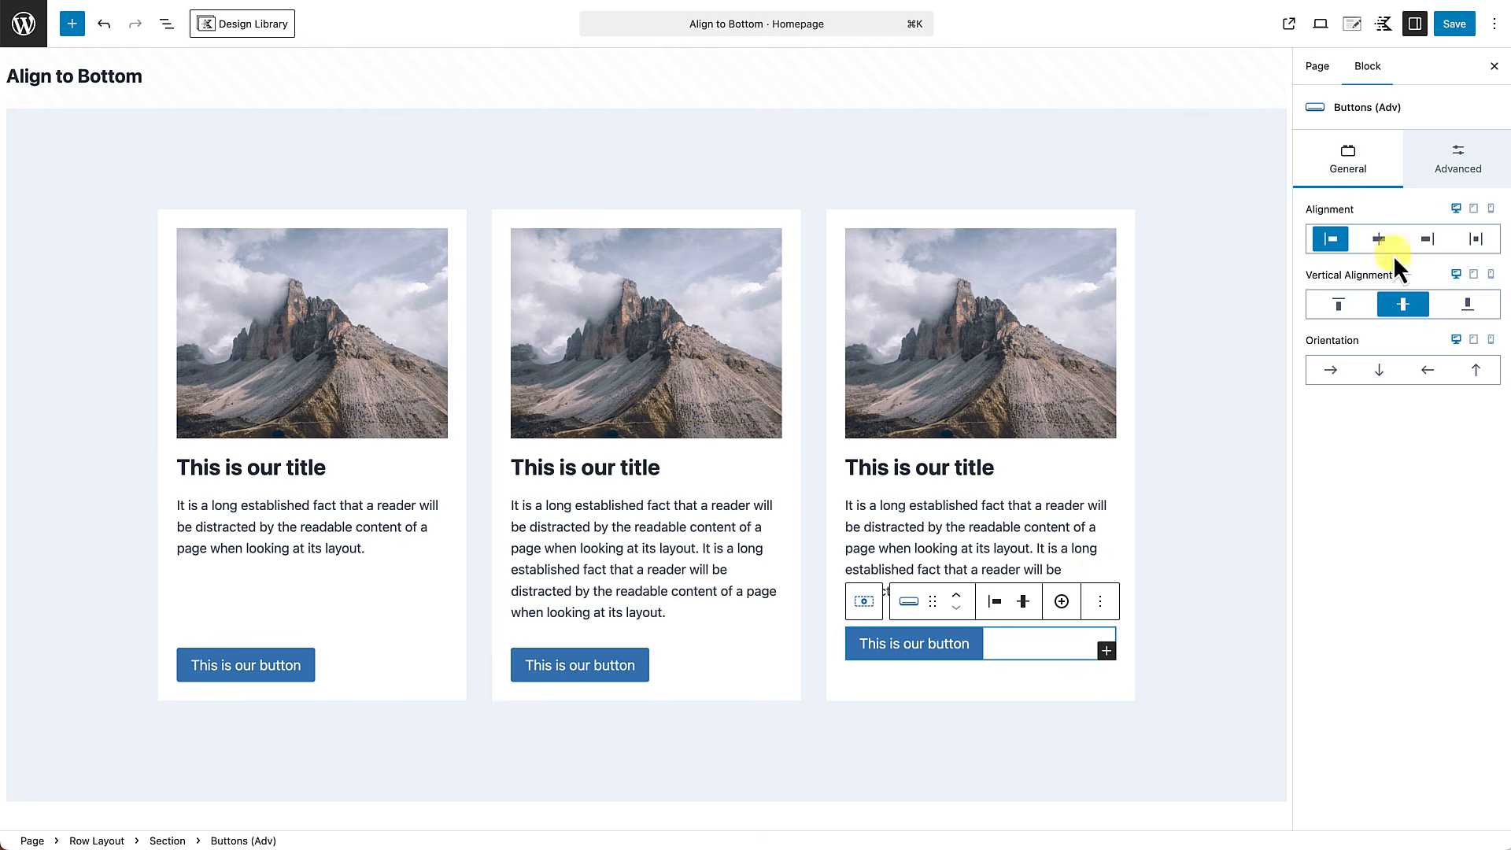
pyautogui.click(1470, 154)
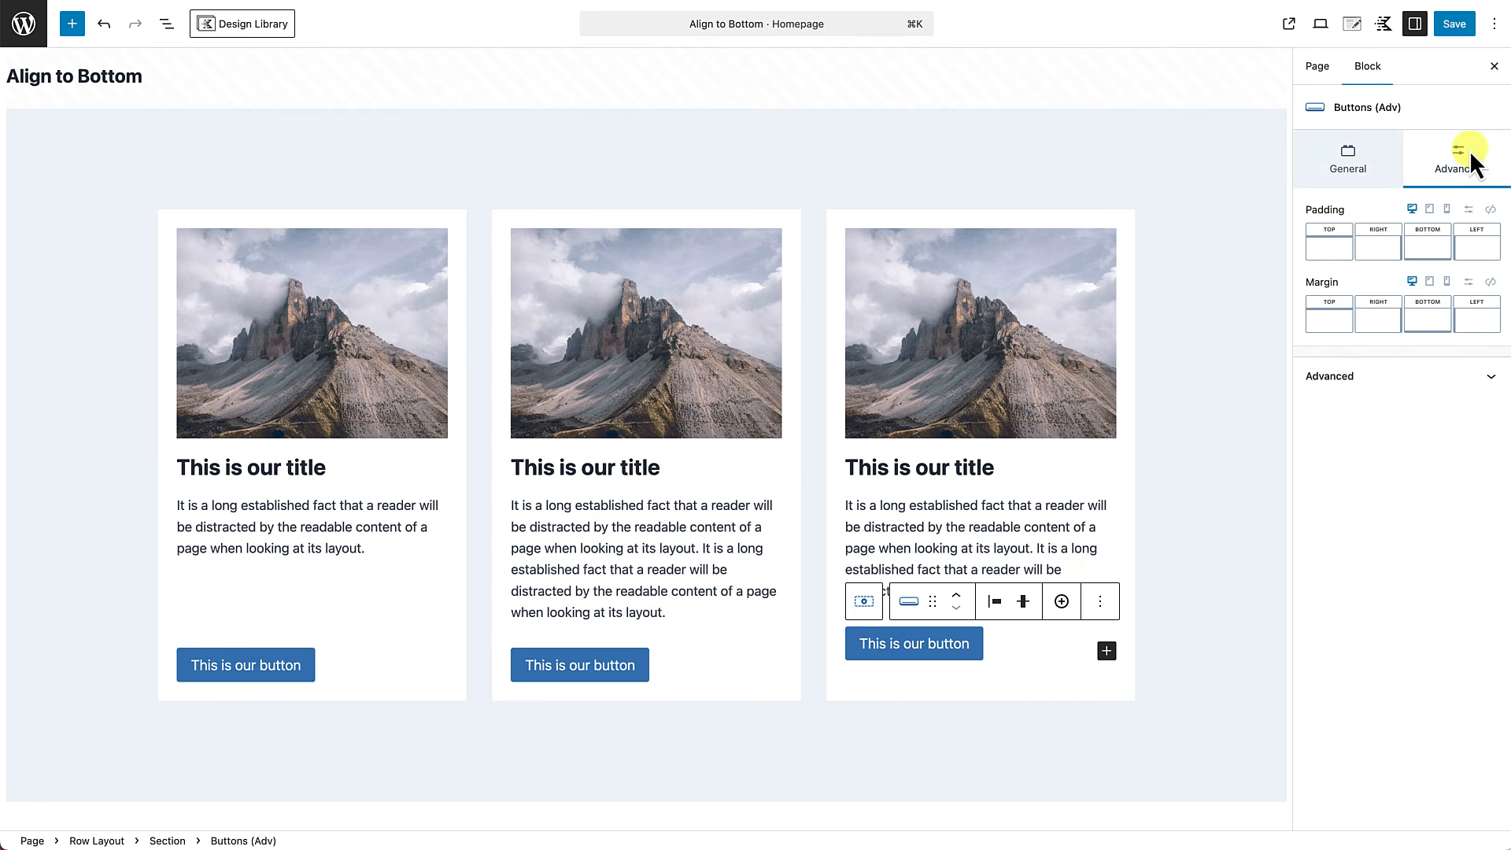
pyautogui.click(1332, 333)
pyautogui.click(1279, 380)
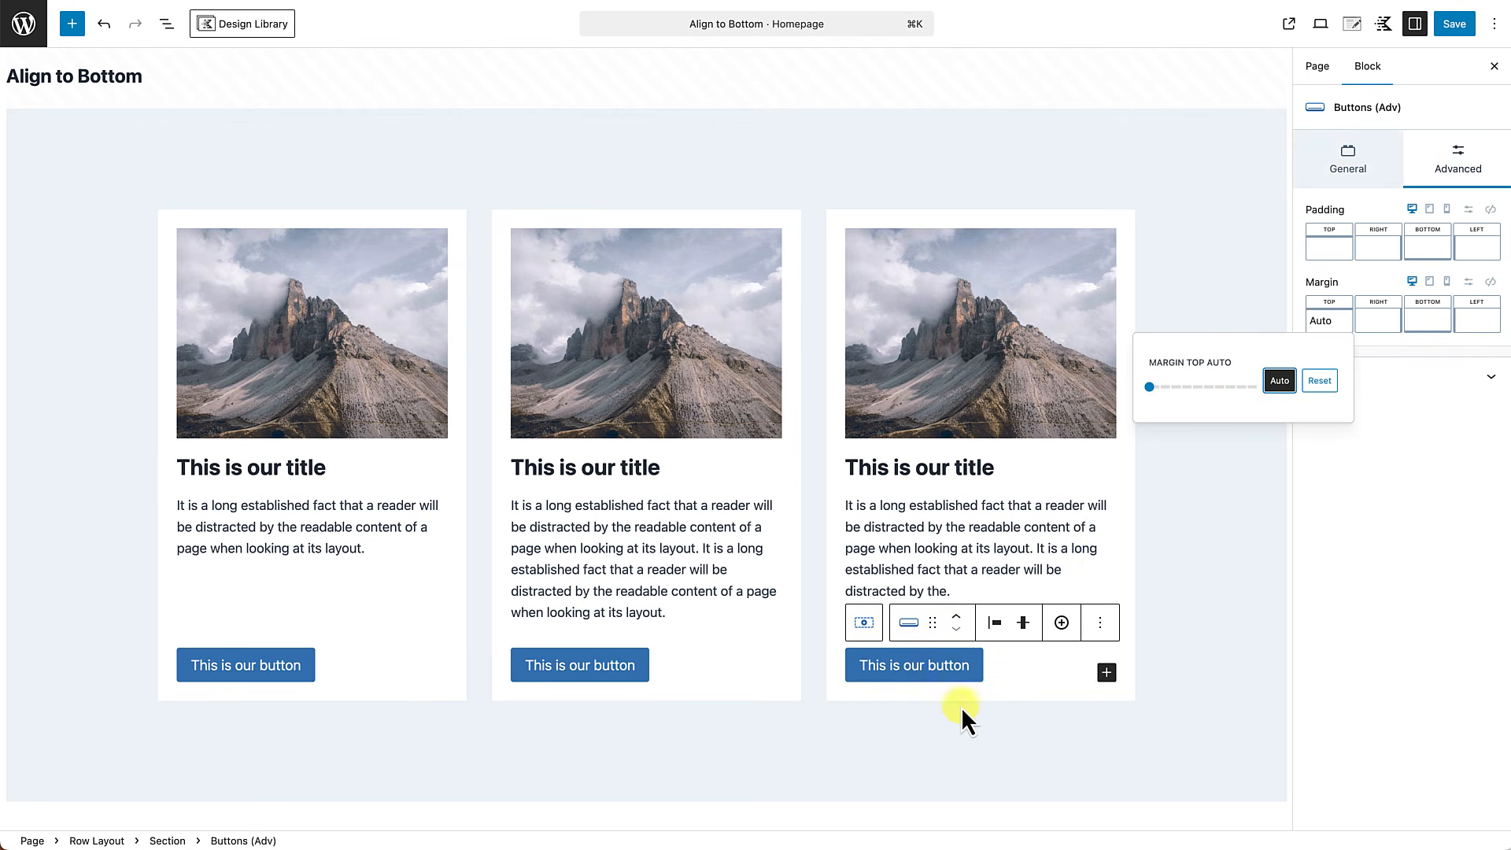
# Save the page and view the published homepage.
pyautogui.click(952, 735)
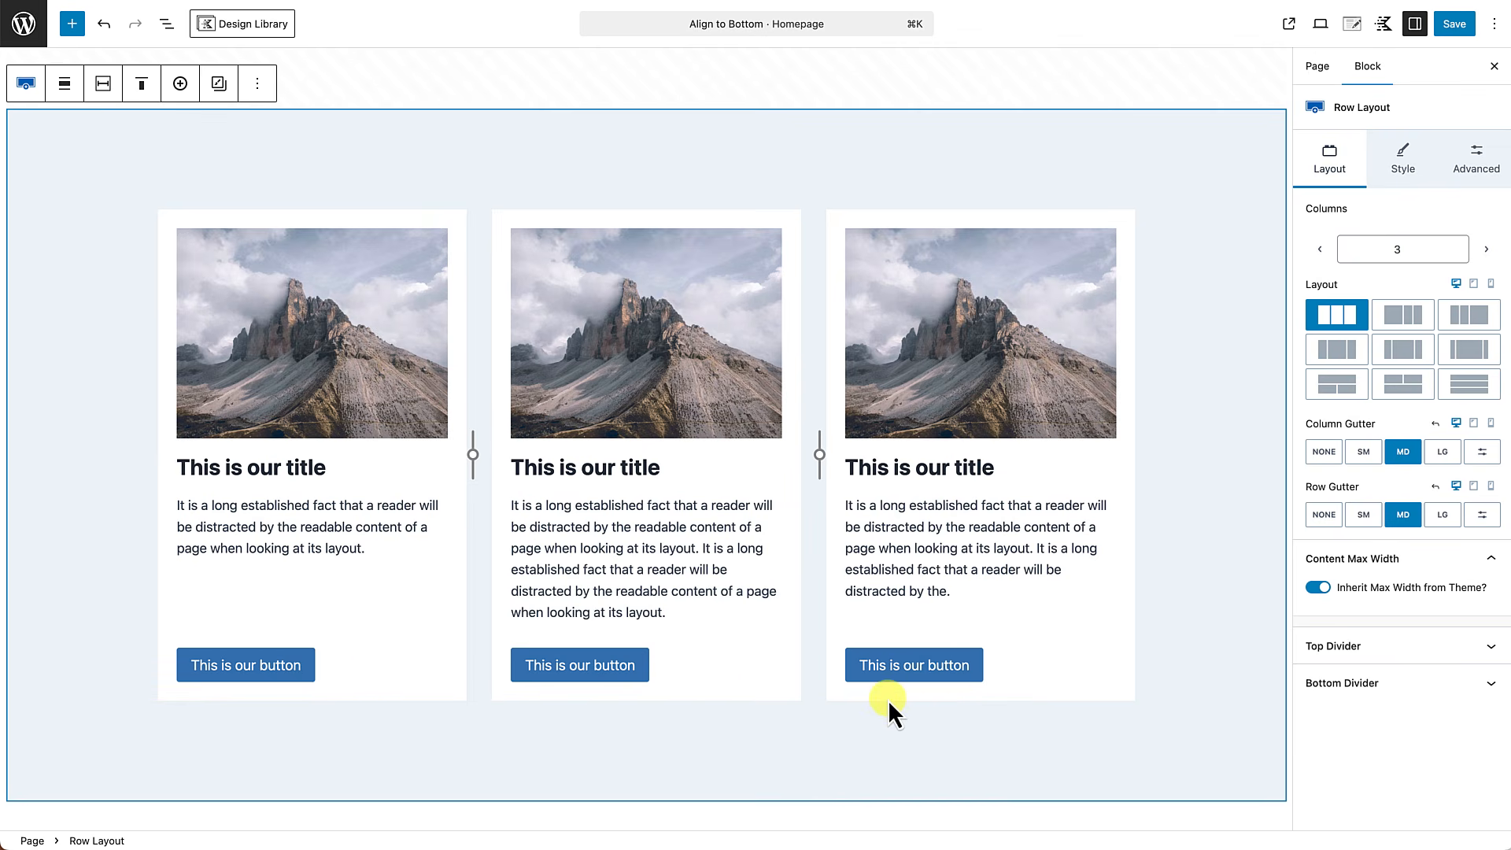
pyautogui.press('super+s')
pyautogui.click(1452, 27)
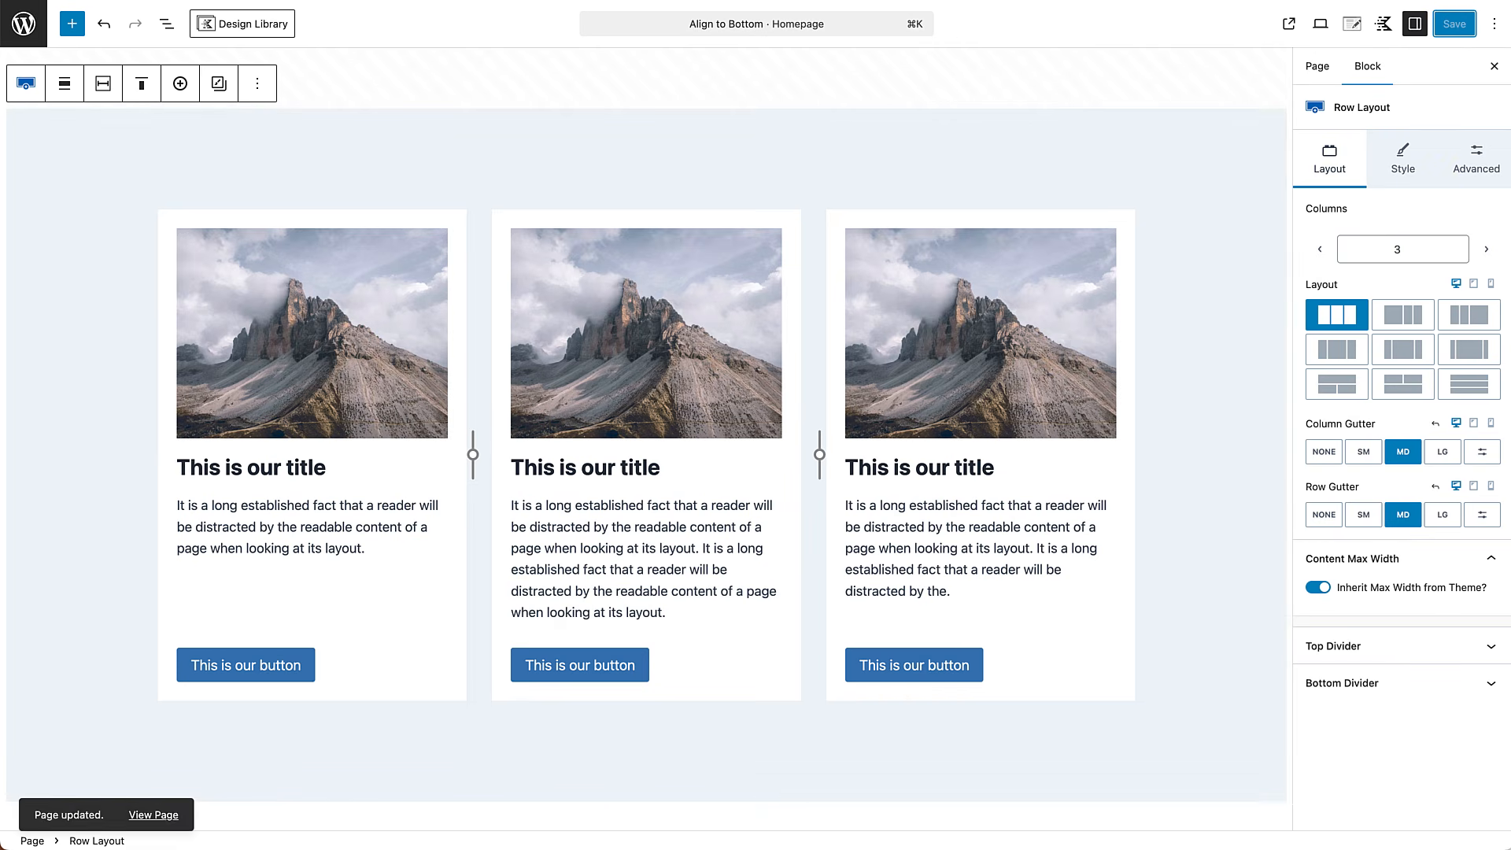
pyautogui.click(167, 816)
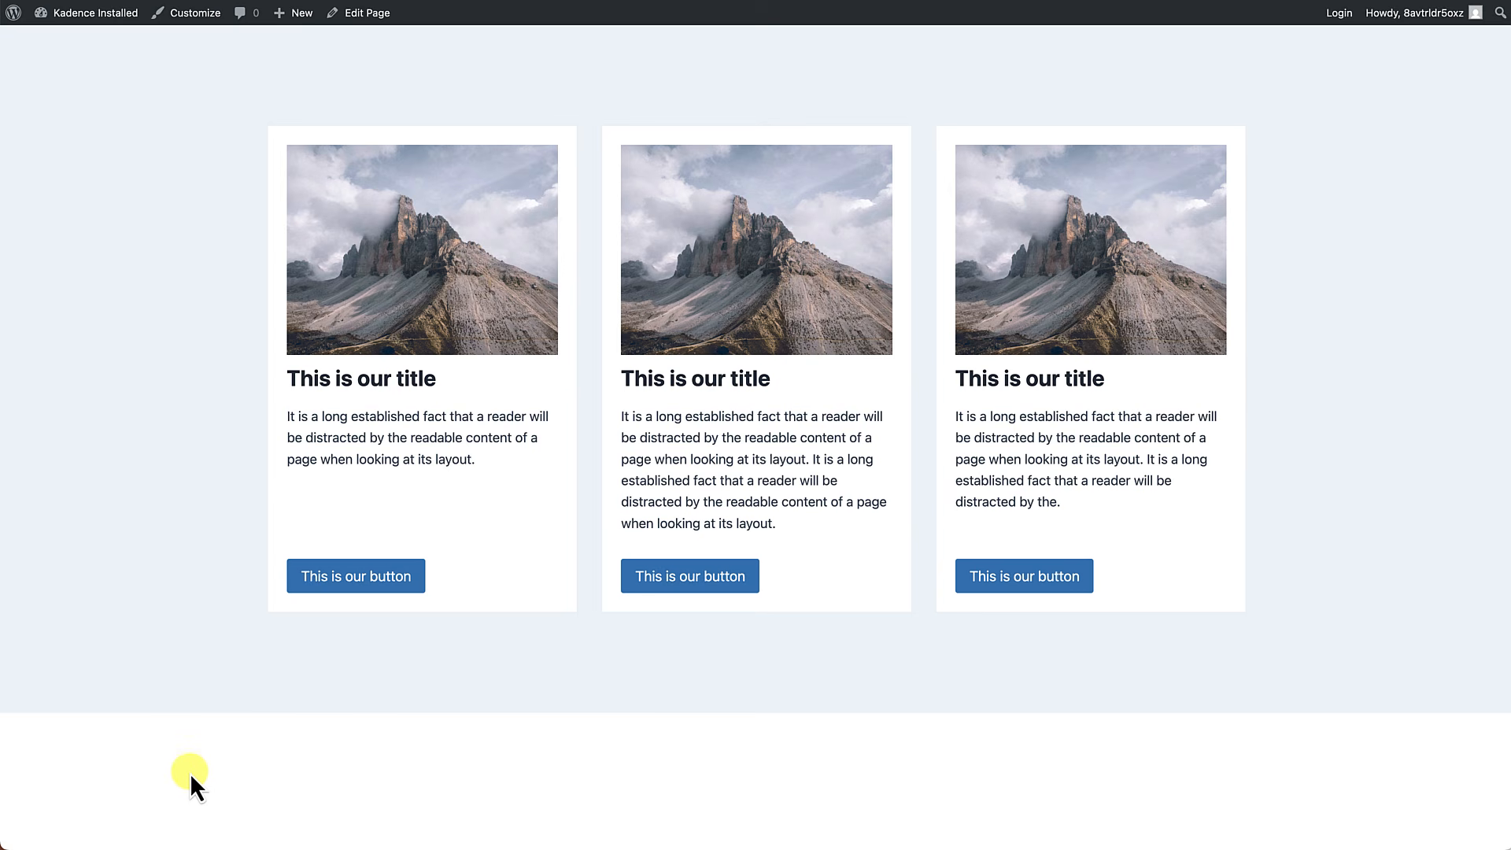
# Reopen the homepage for editing and duplicate the description text block in the third card.
pyautogui.click(370, 17)
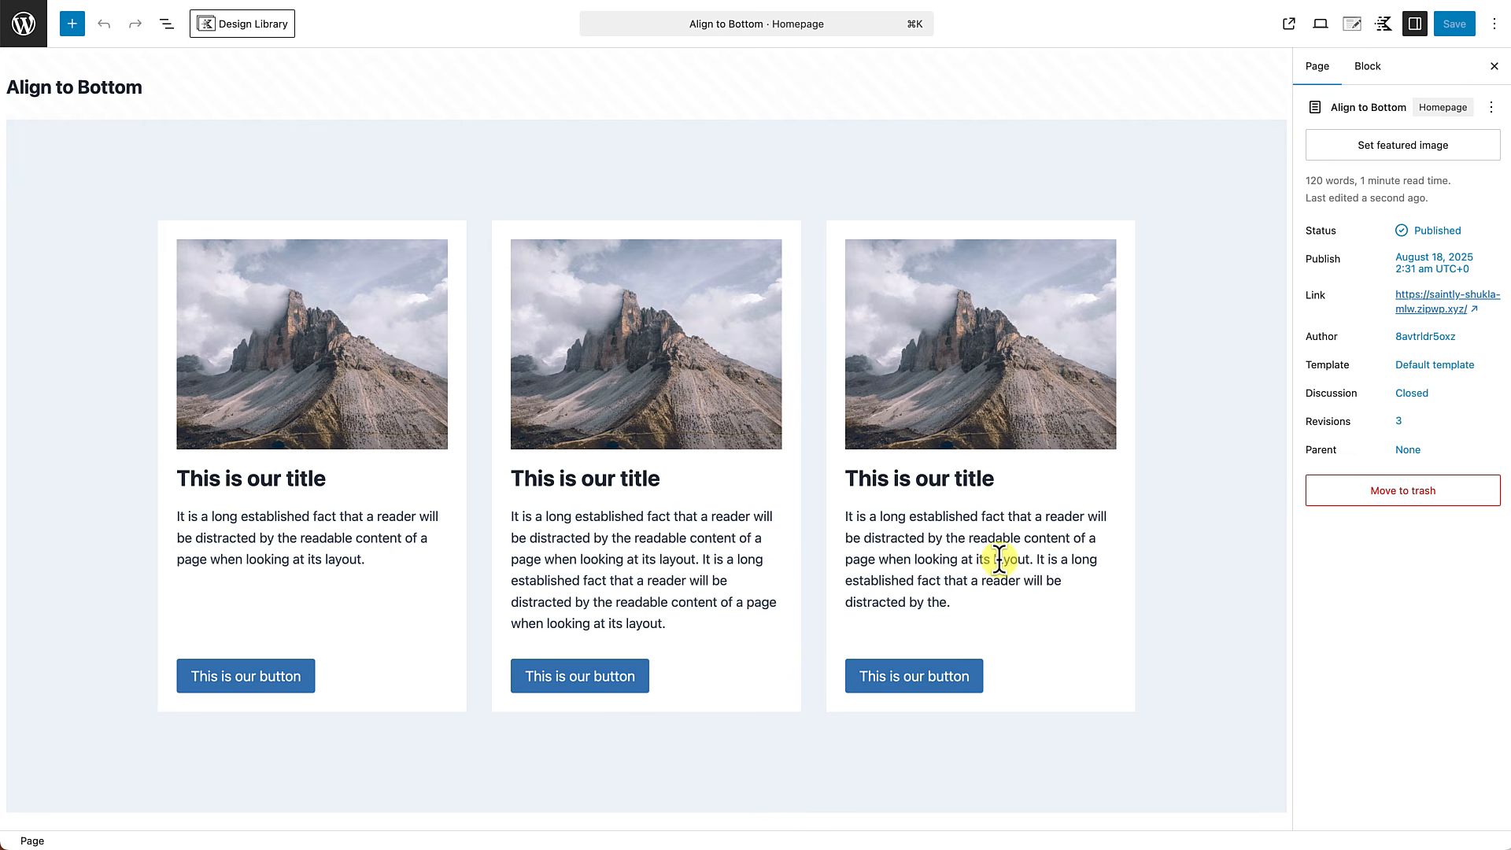
pyautogui.click(968, 600)
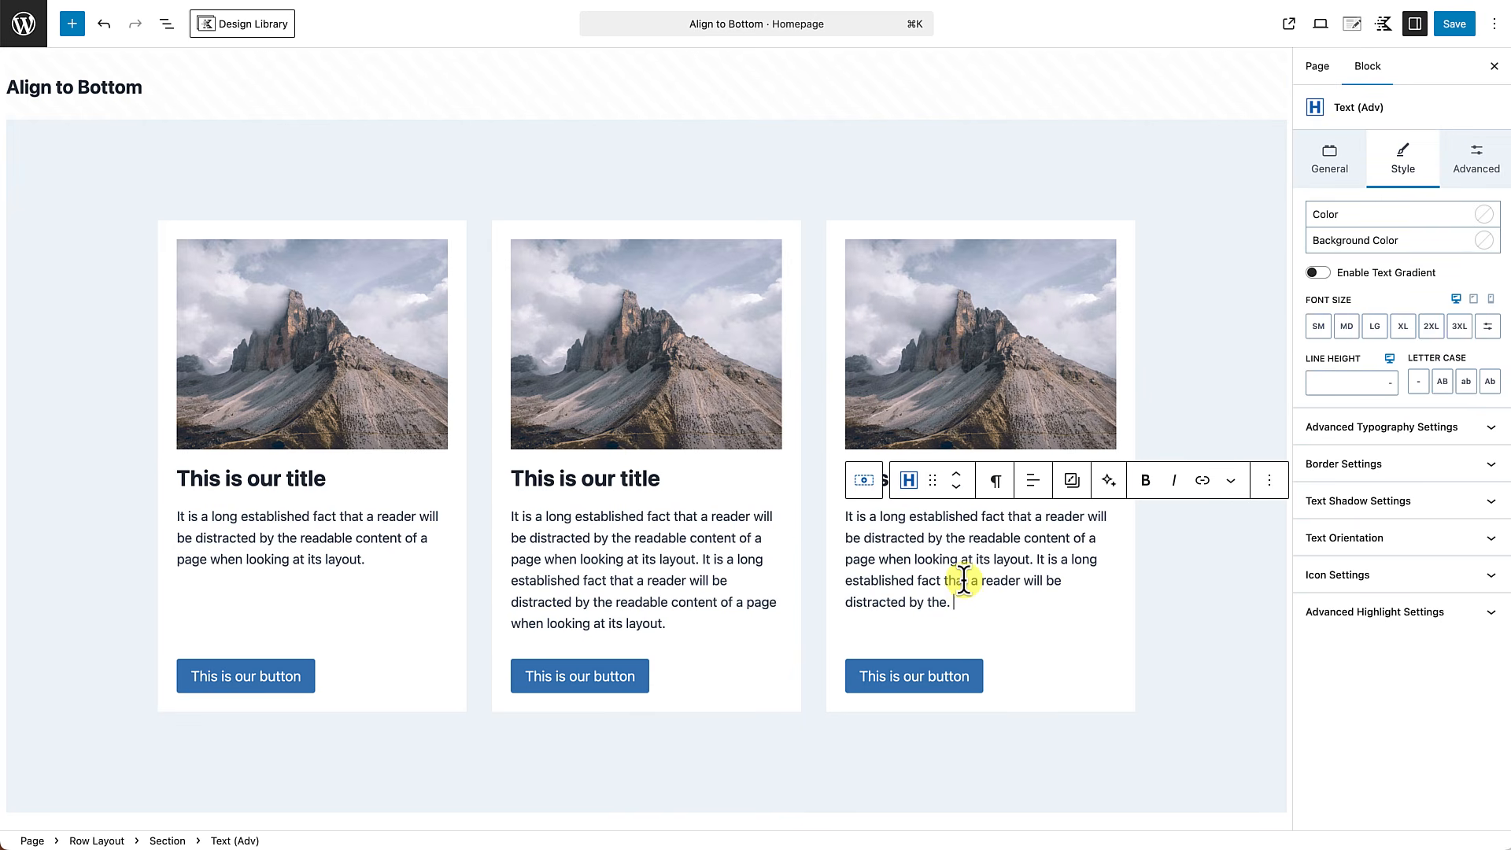
pyautogui.moveTo(1028, 560); pyautogui.dragTo(1044, 612)
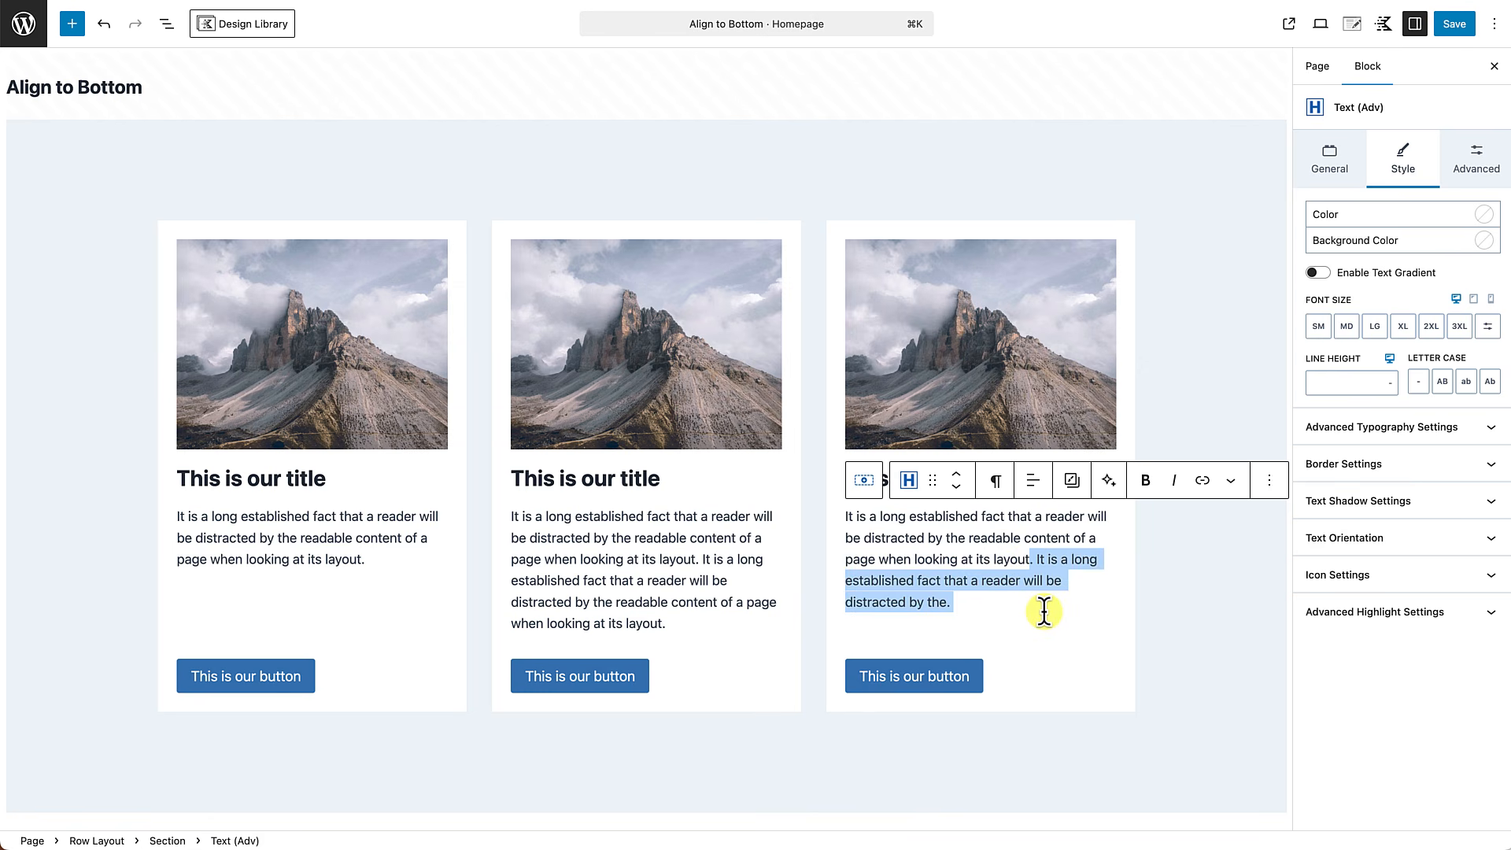
pyautogui.click(921, 523)
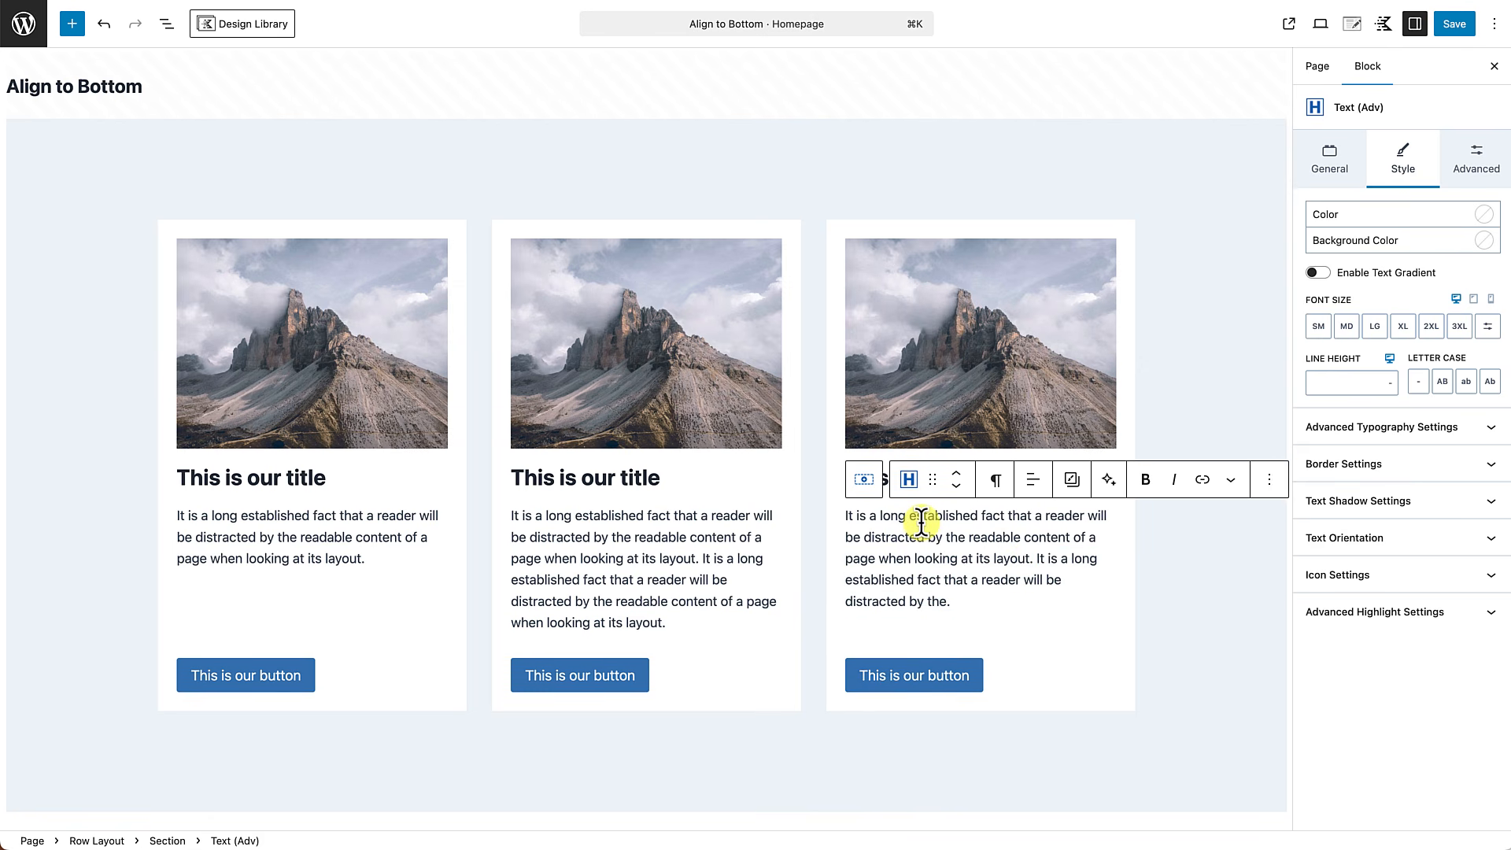
pyautogui.click(1271, 481)
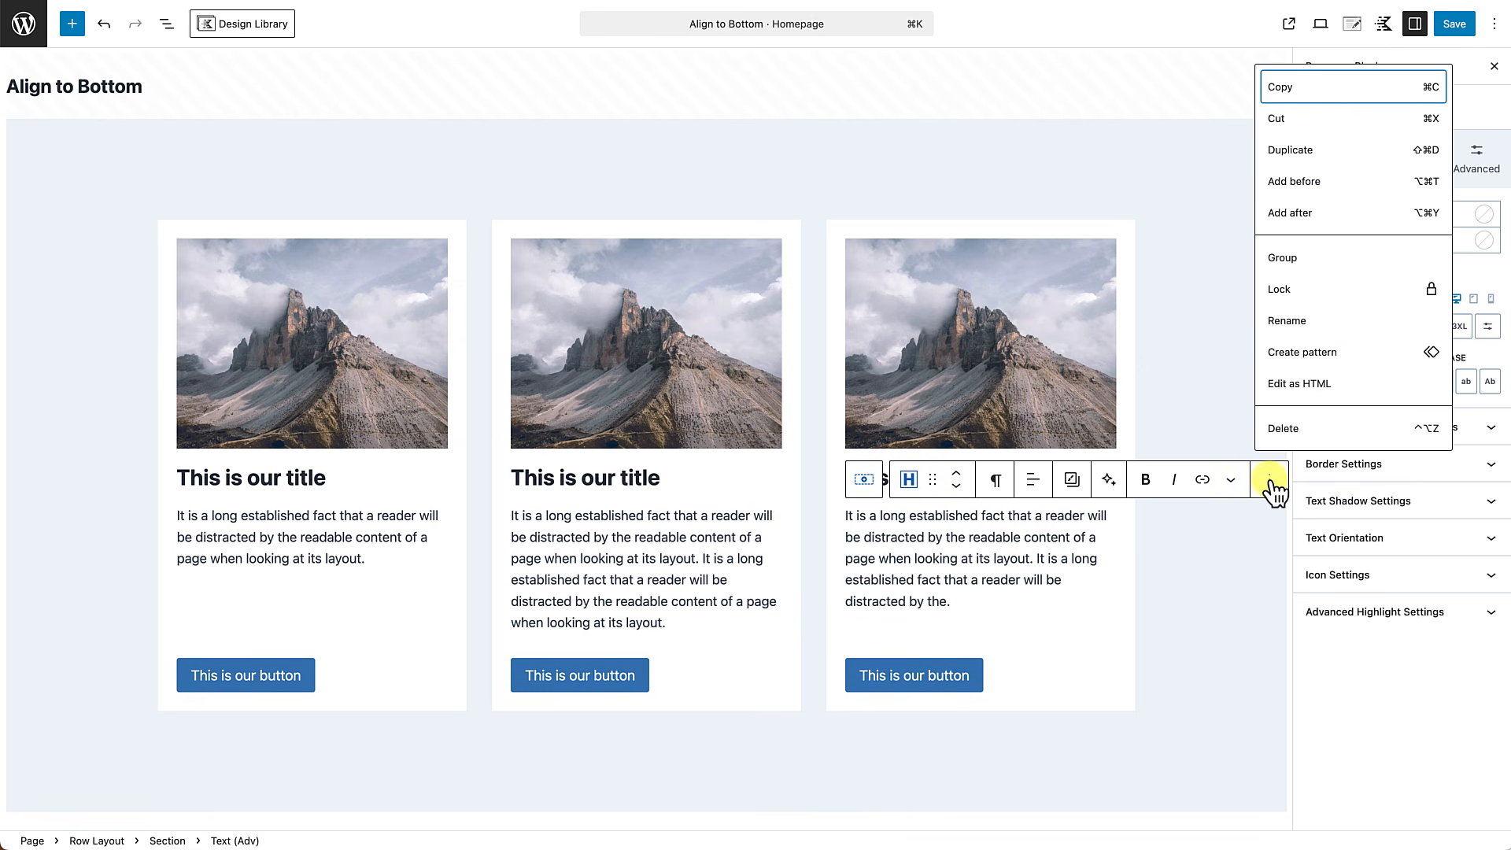
pyautogui.click(1295, 151)
pyautogui.scroll(-4, 897, 507)
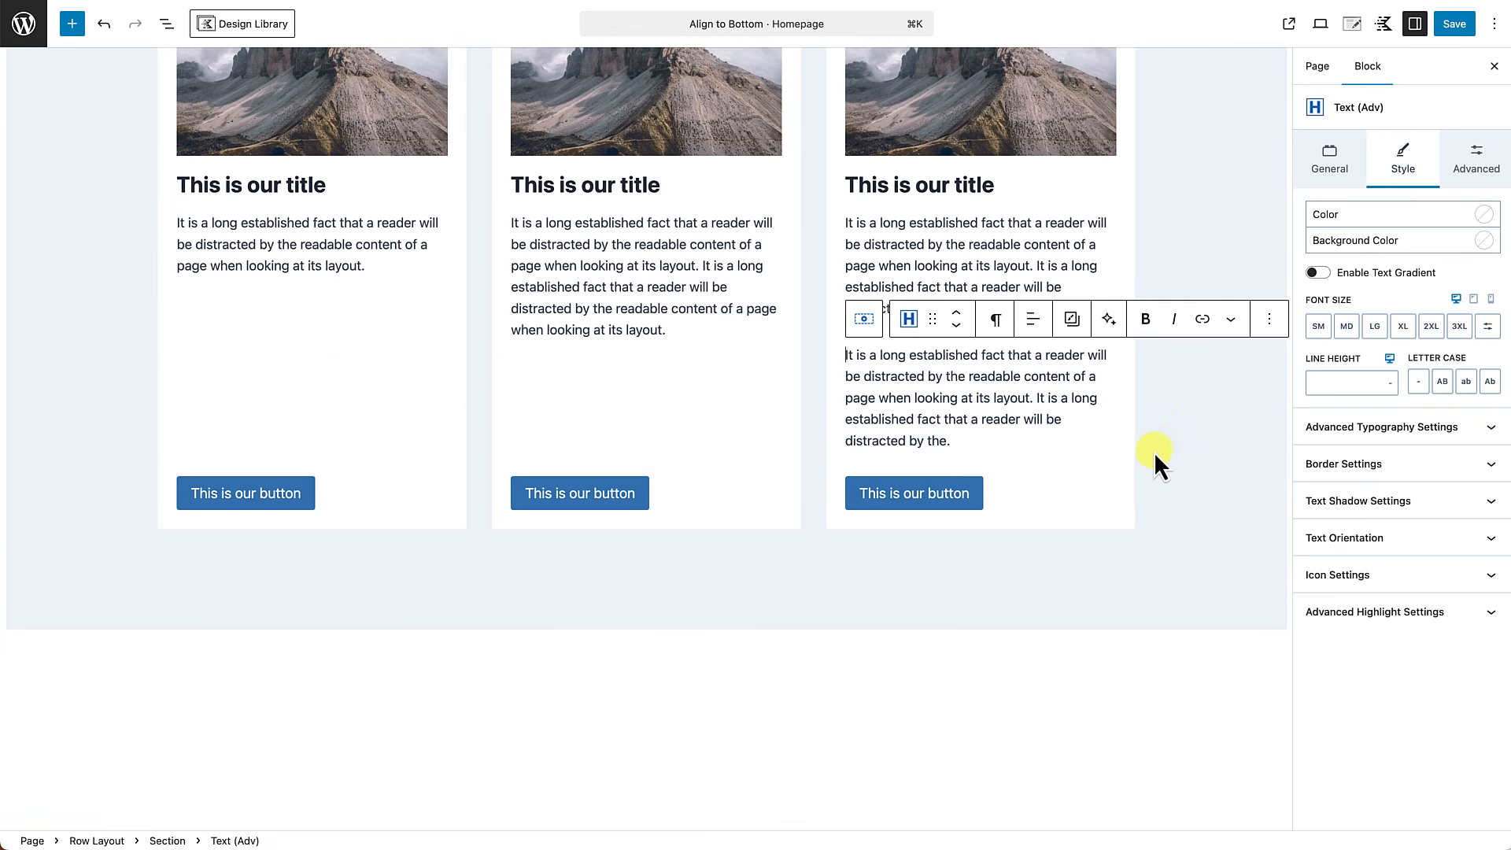
# Duplicate the second card's description text block and compare the button positions across the three cards.
pyautogui.click(686, 331)
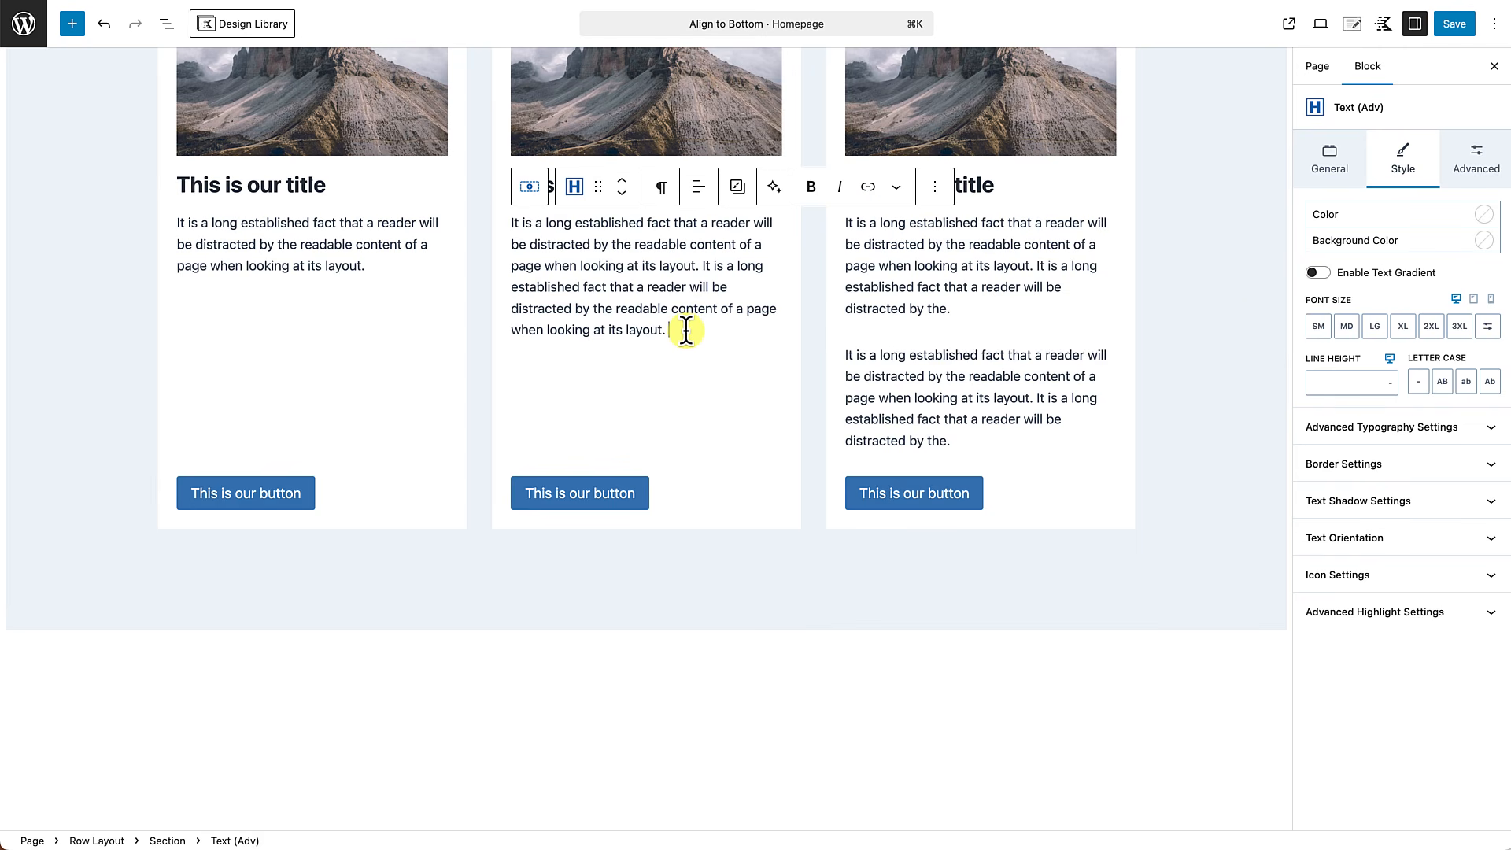
pyautogui.doubleClick(661, 245)
pyautogui.click(936, 186)
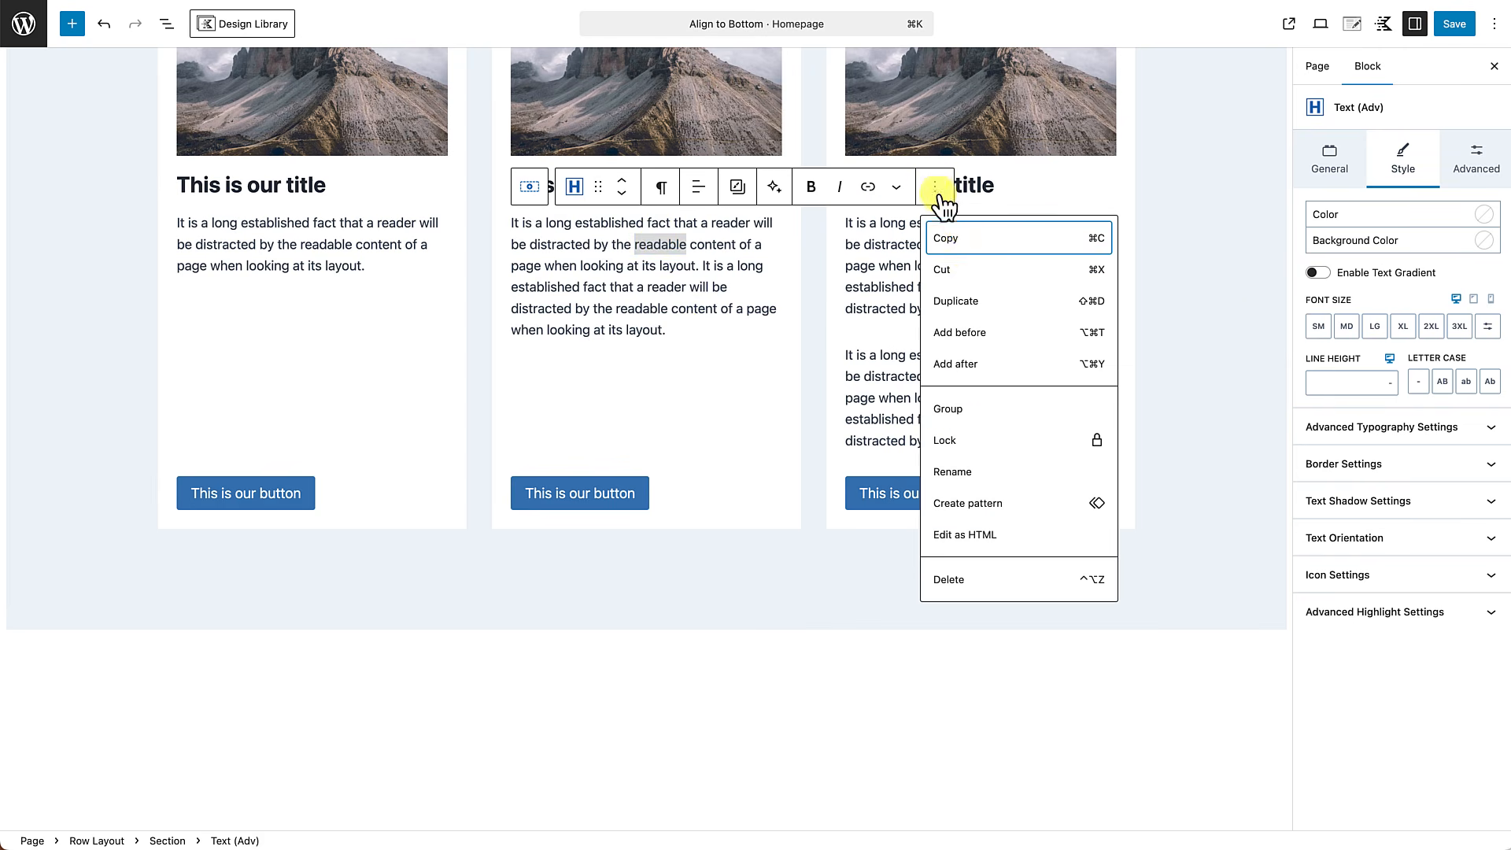
pyautogui.click(960, 300)
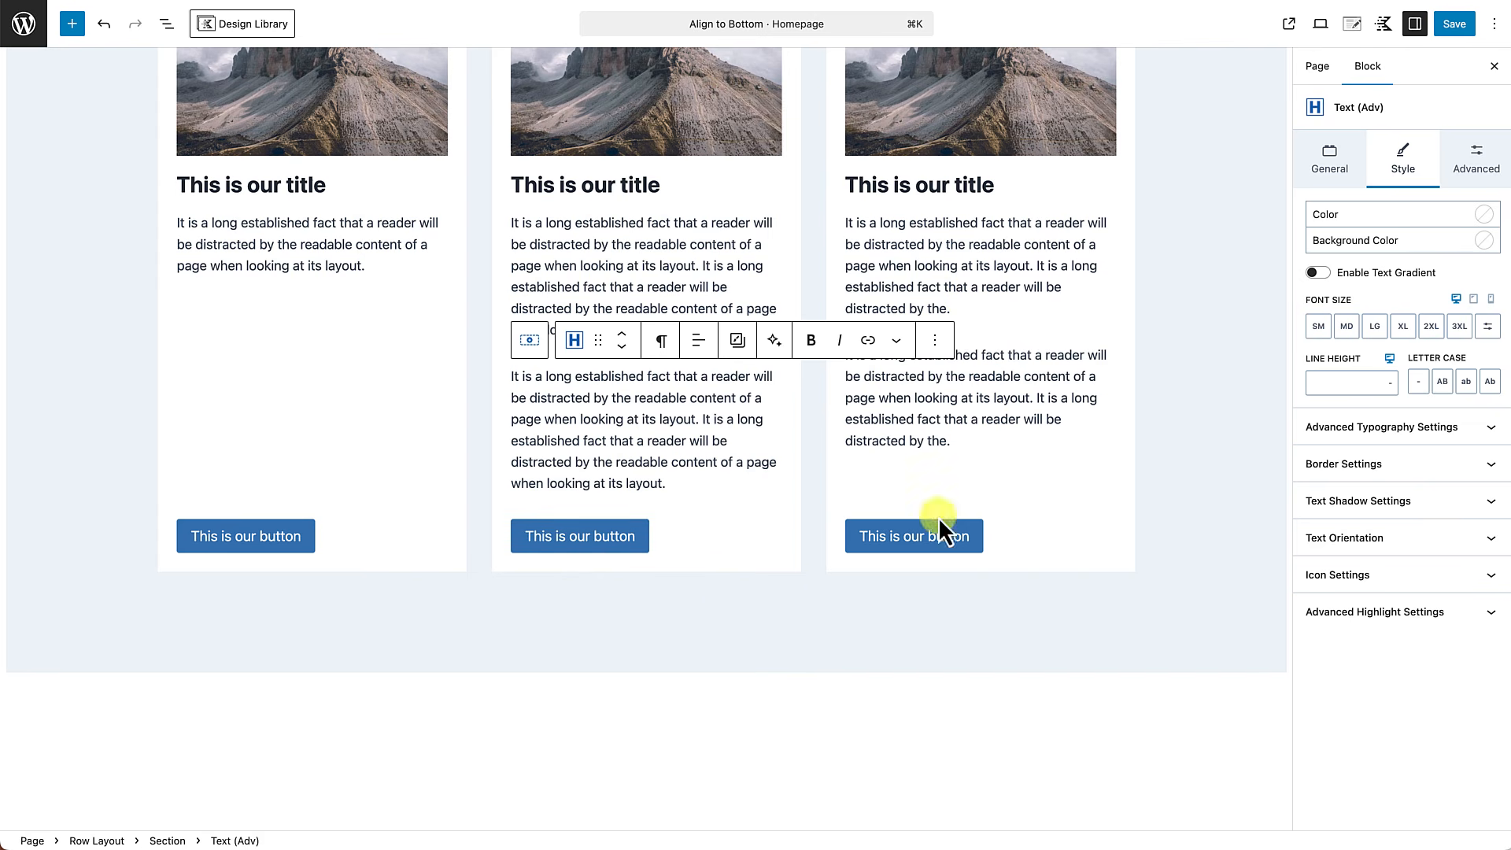
pyautogui.scroll(3, 548, 667)
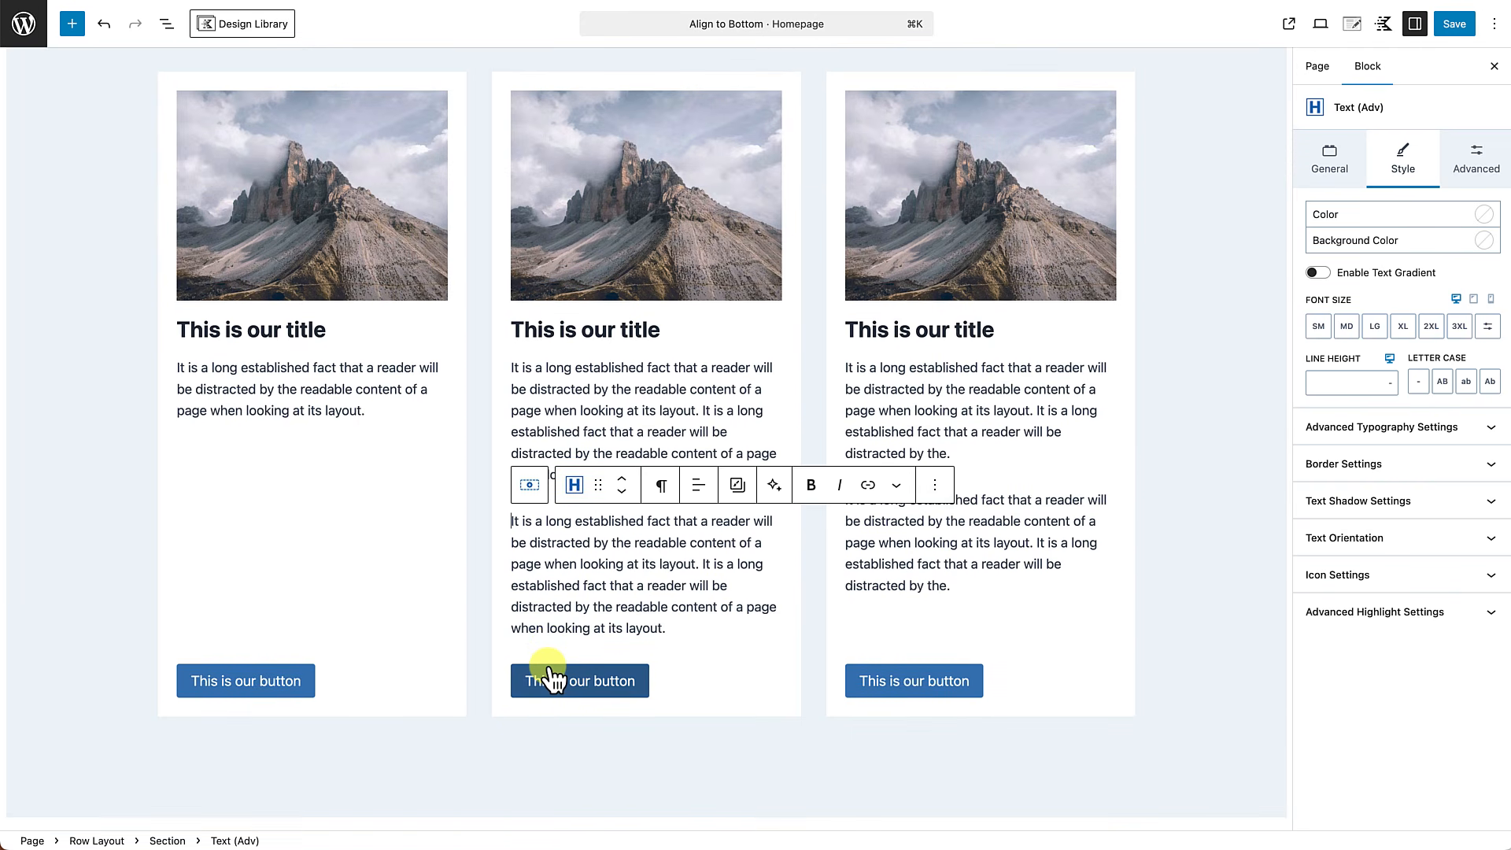
pyautogui.scroll(2, 580, 378)
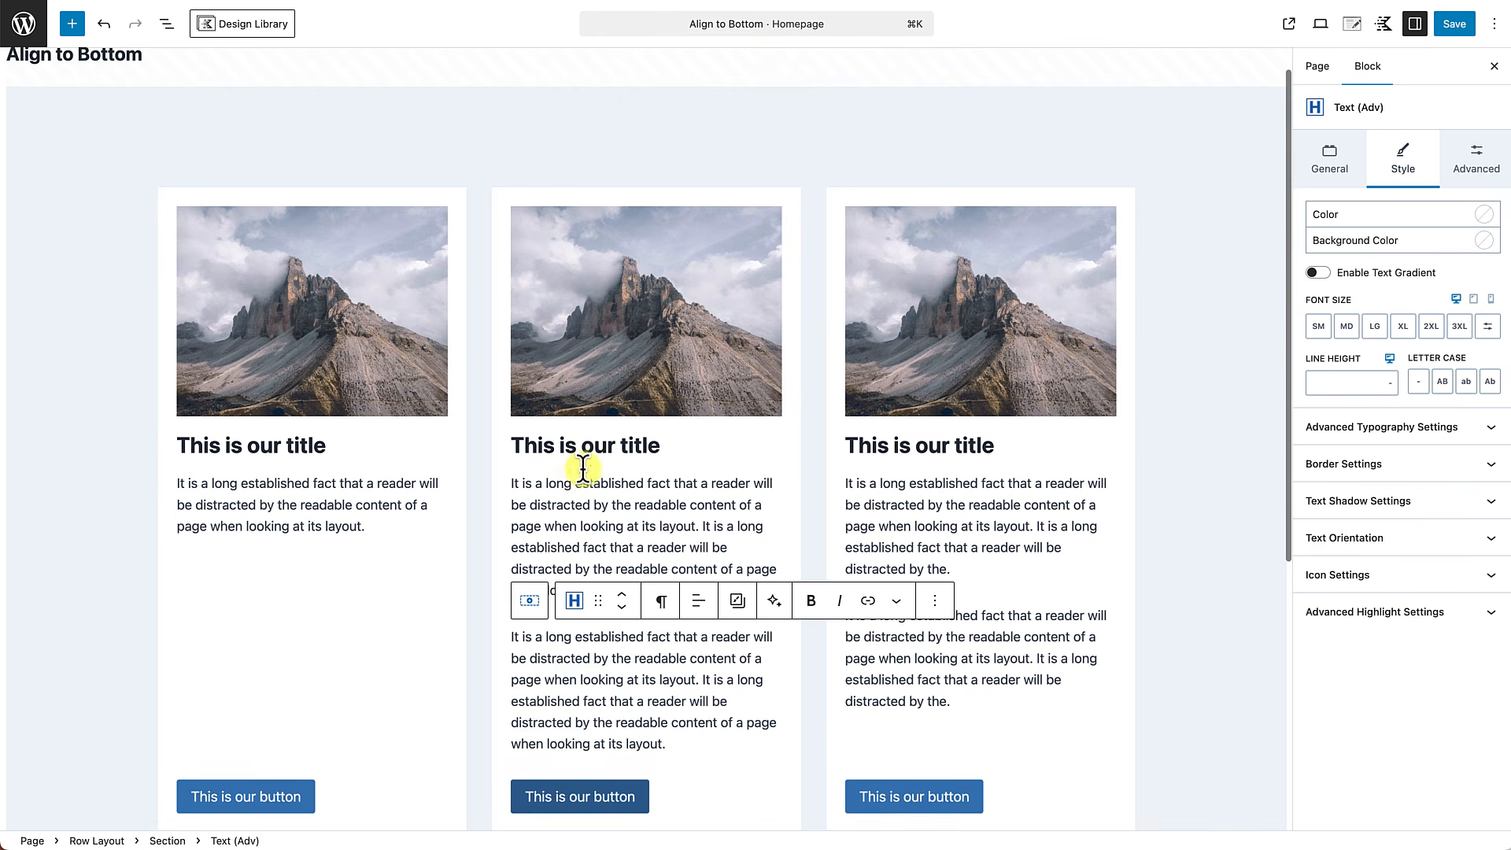
pyautogui.scroll(-4, 551, 425)
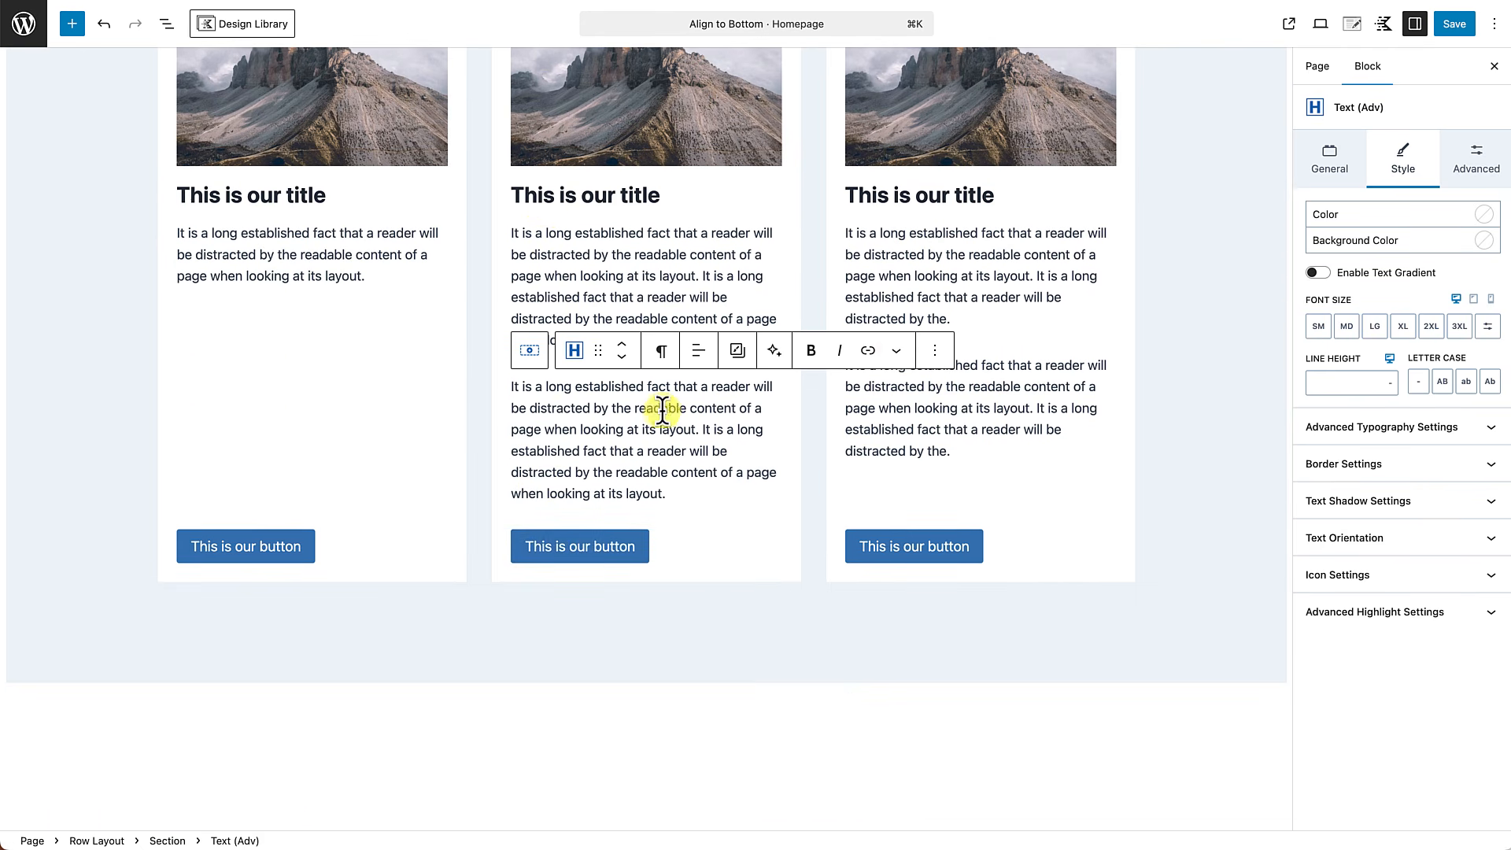
# Check the top margin setting of the first card's Buttons (Adv) block.
pyautogui.click(387, 543)
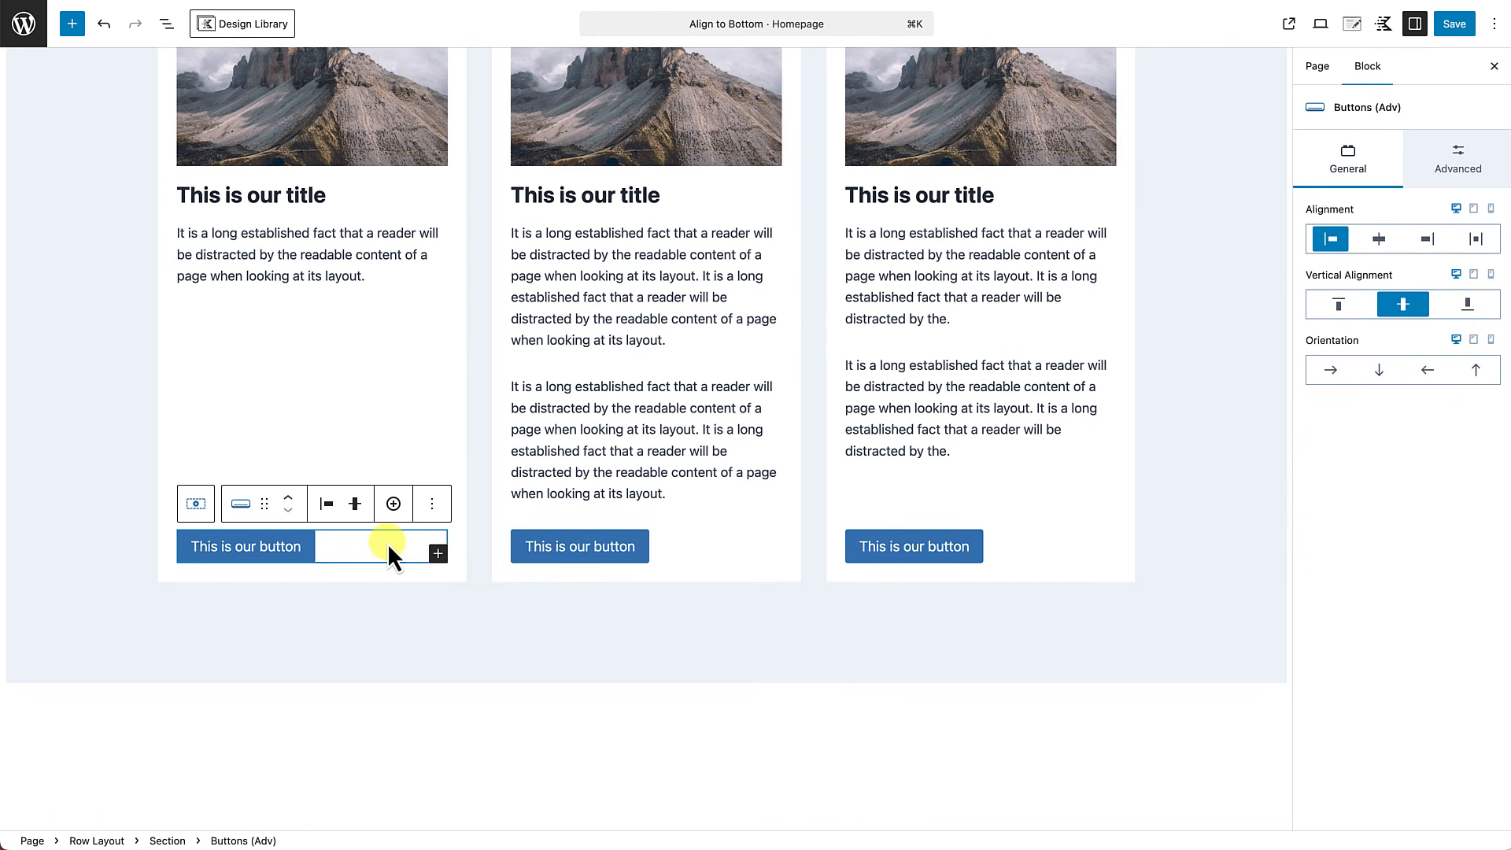
pyautogui.click(1453, 146)
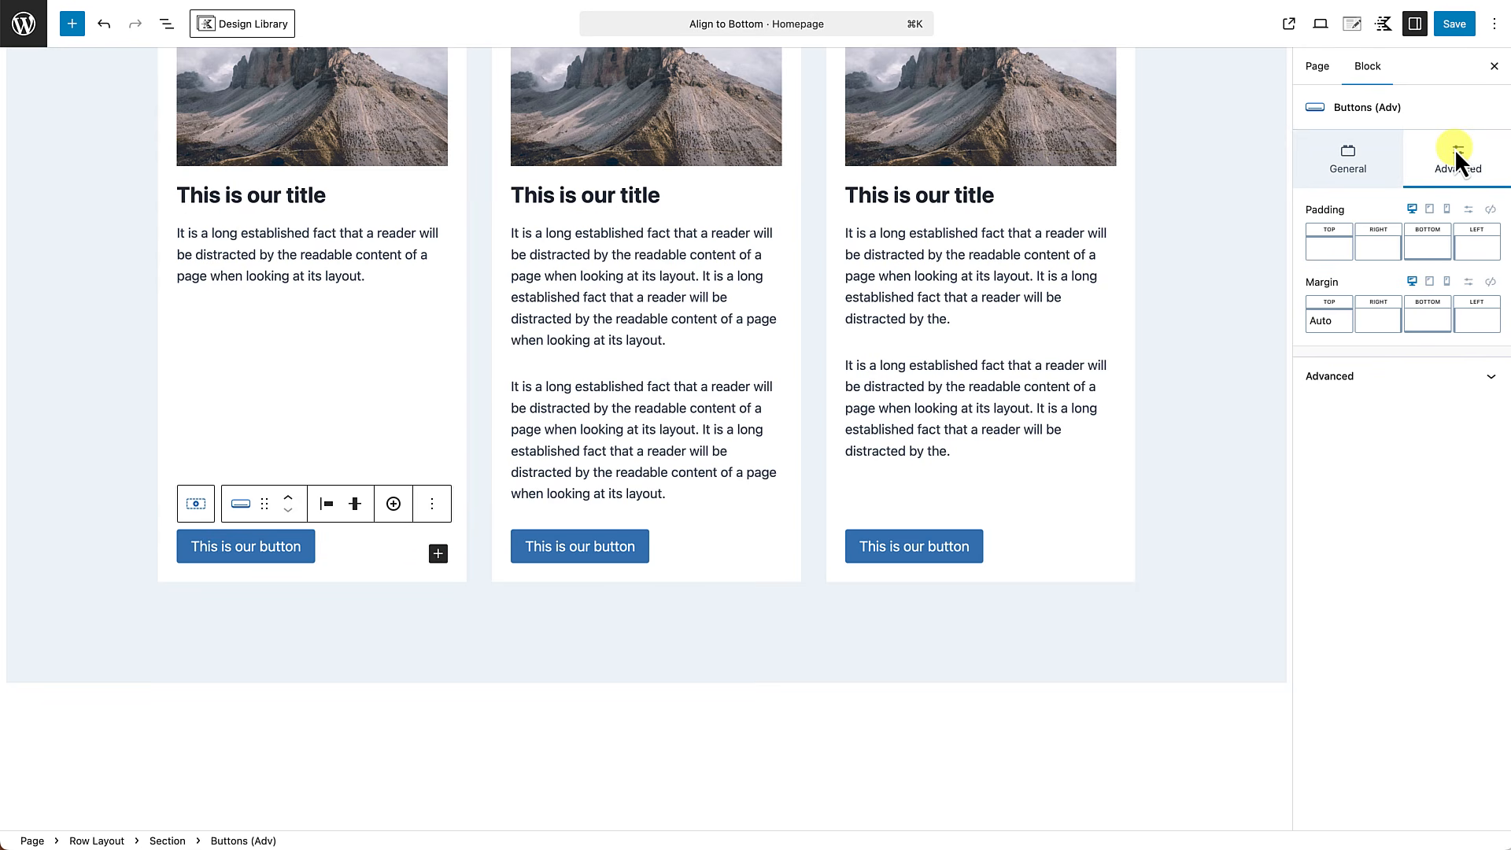
pyautogui.click(1336, 335)
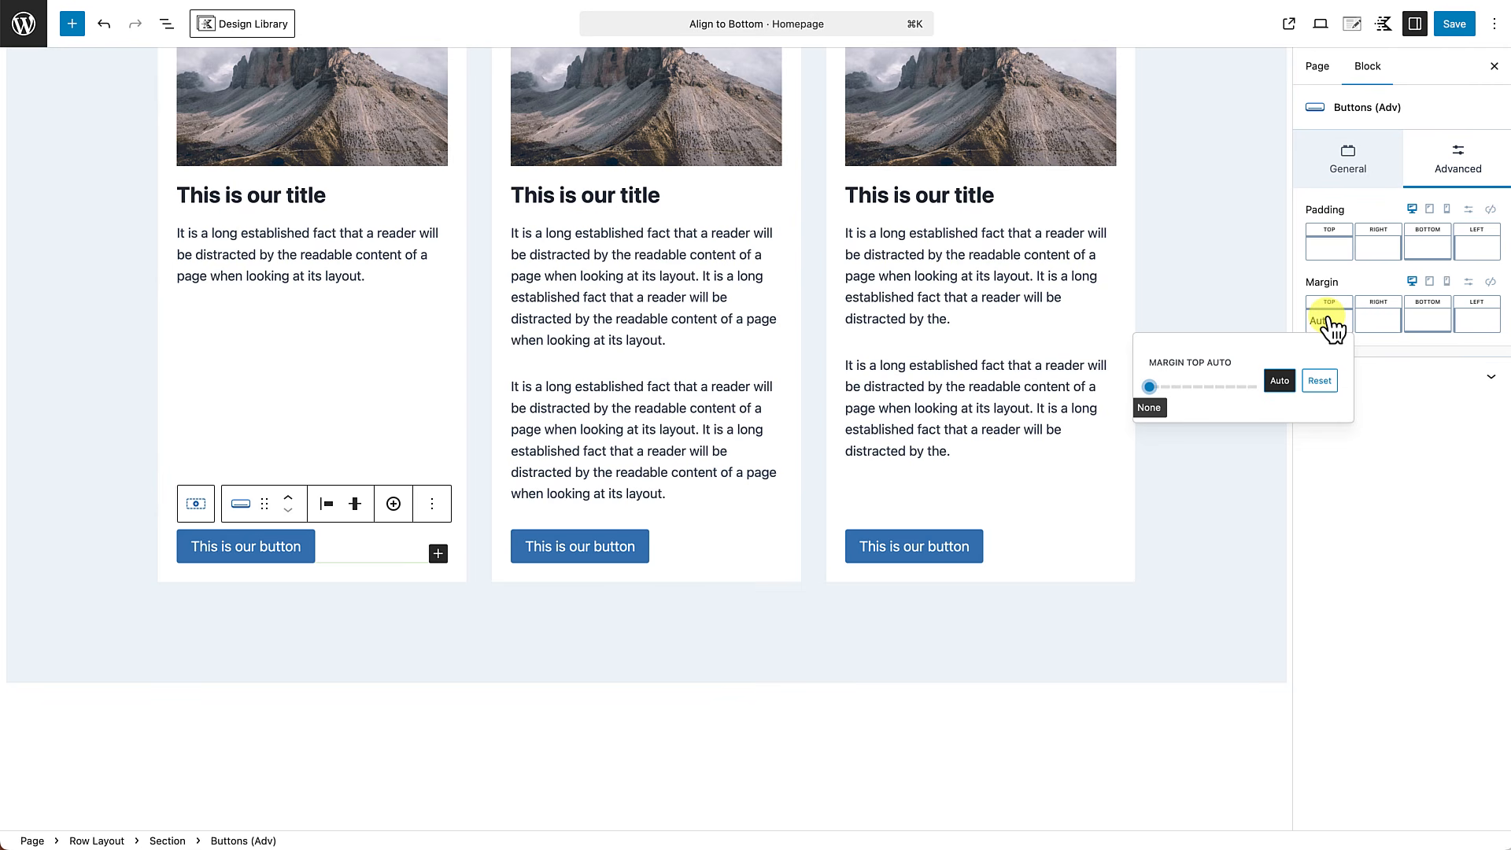
pyautogui.click(1281, 384)
pyautogui.click(964, 548)
pyautogui.click(1292, 187)
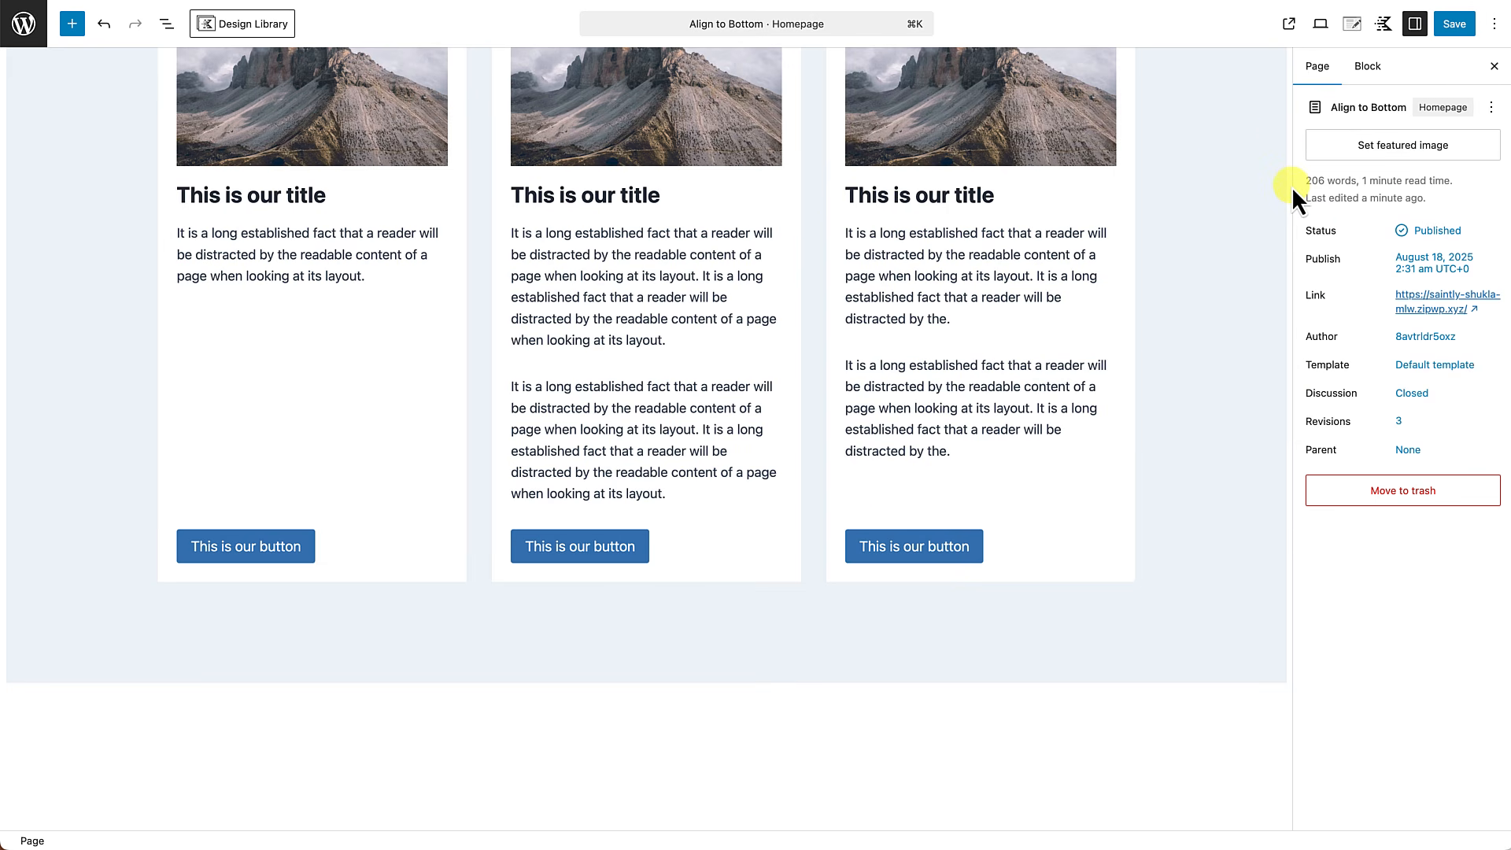
# Add a Row Layout block with three equal columns below the existing row of cards.
pyautogui.scroll(3, 1212, 288)
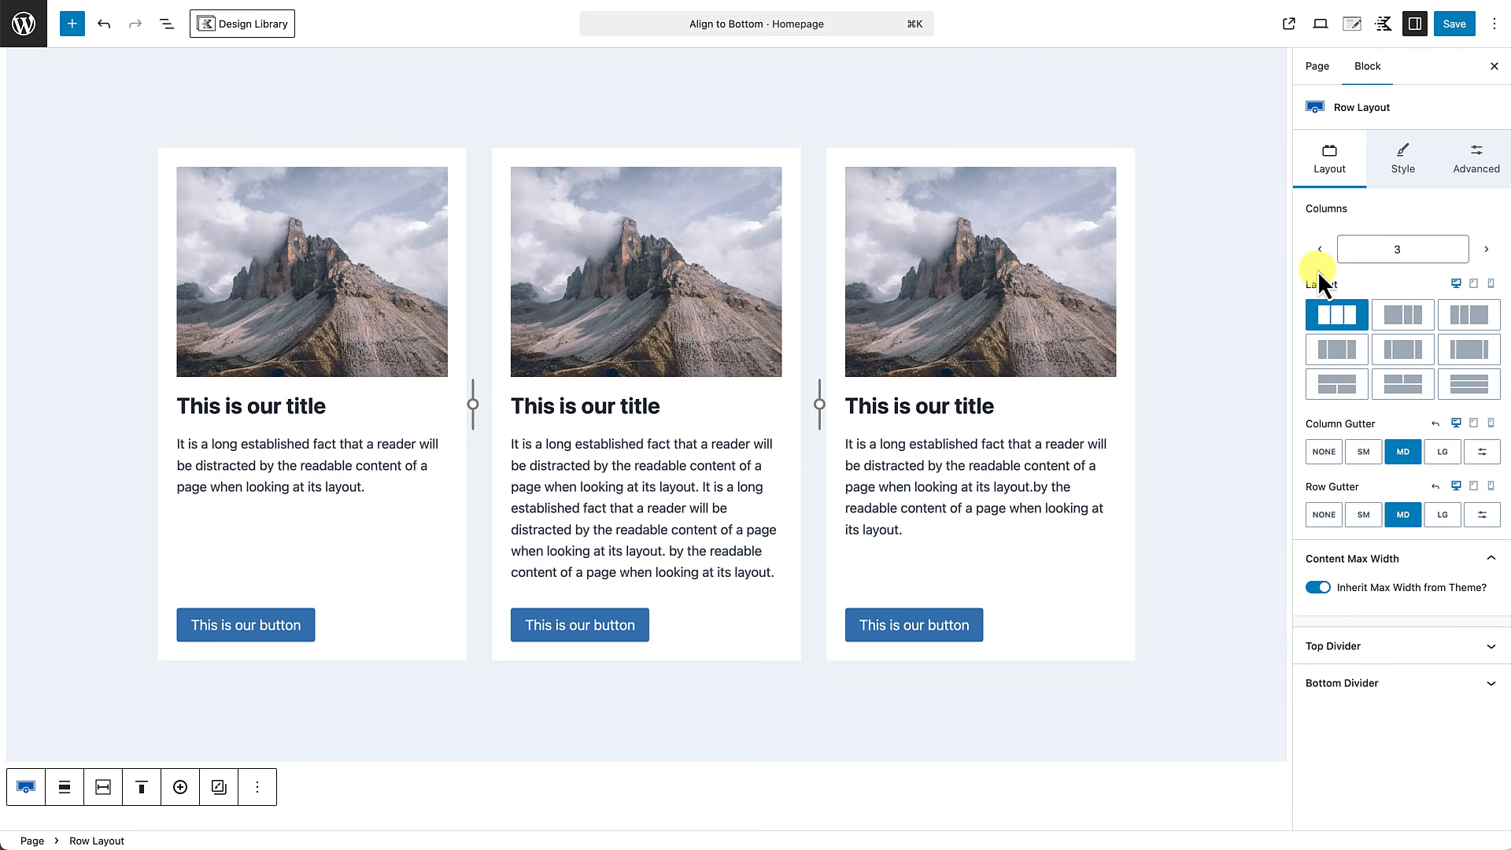
pyautogui.scroll(-3, 973, 508)
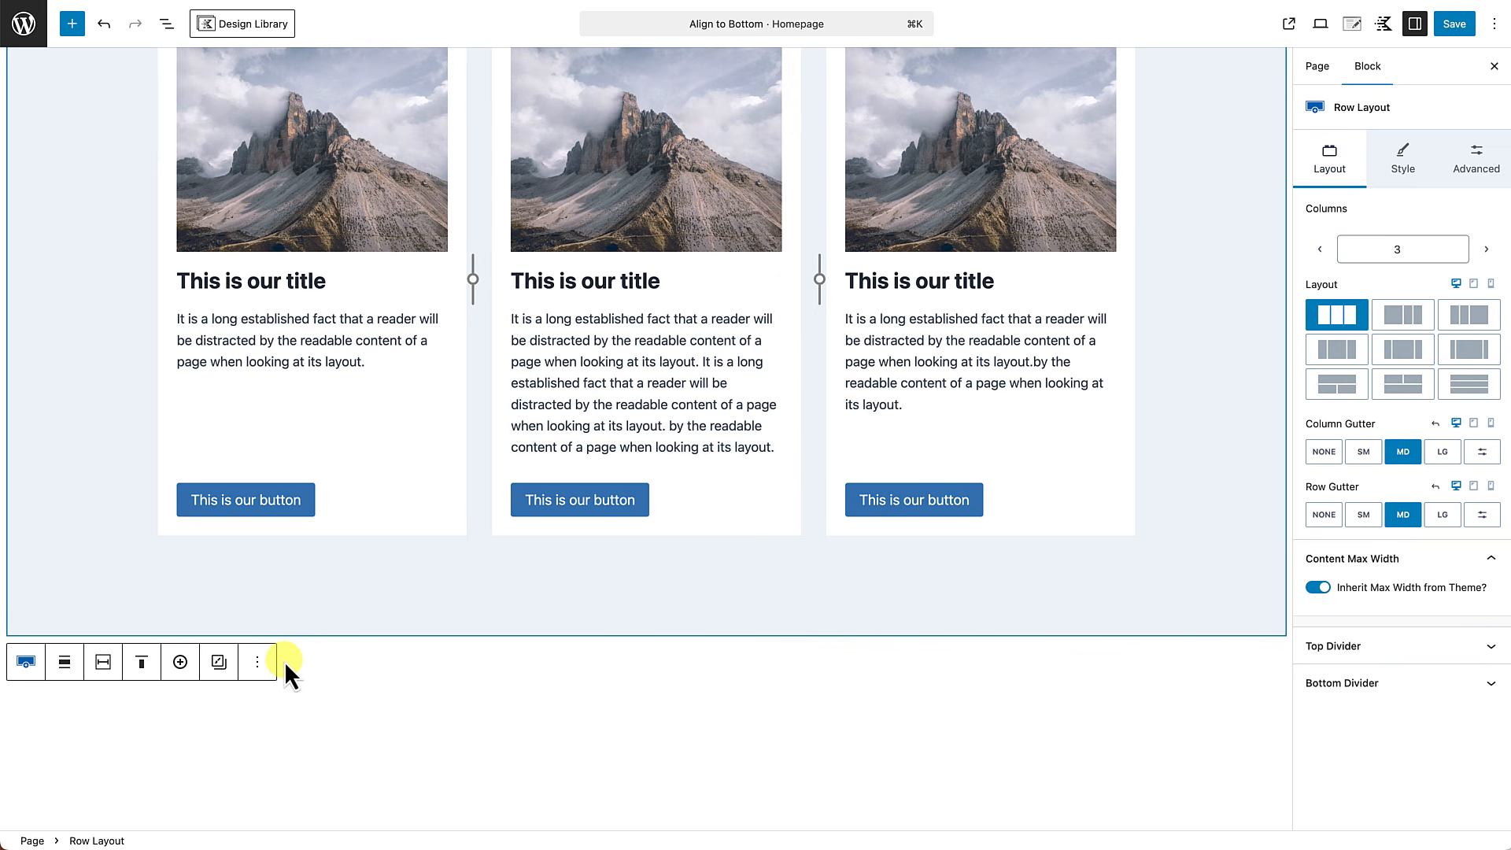
pyautogui.click(257, 663)
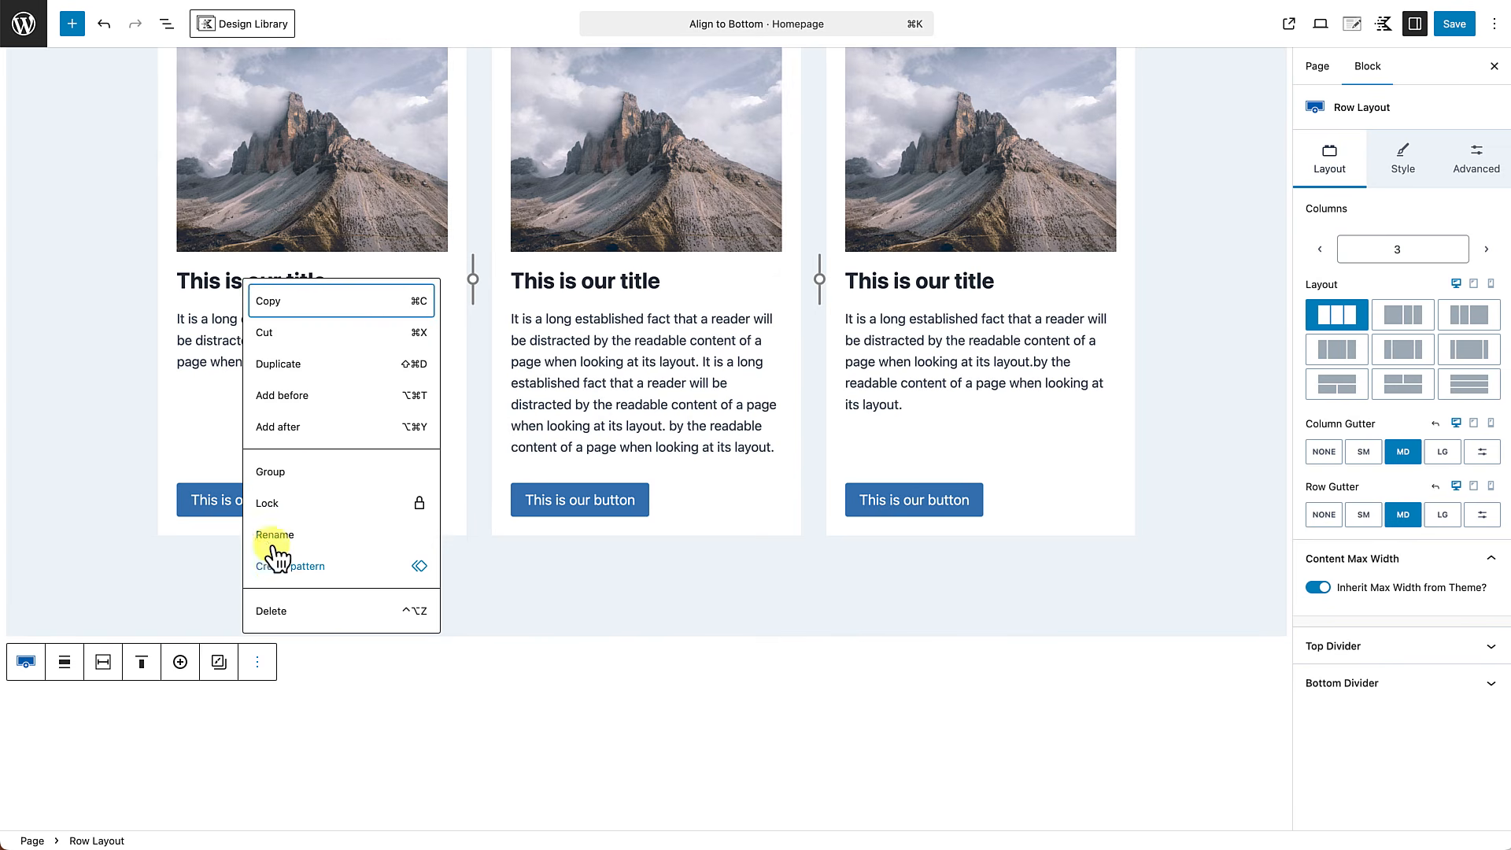
pyautogui.click(280, 427)
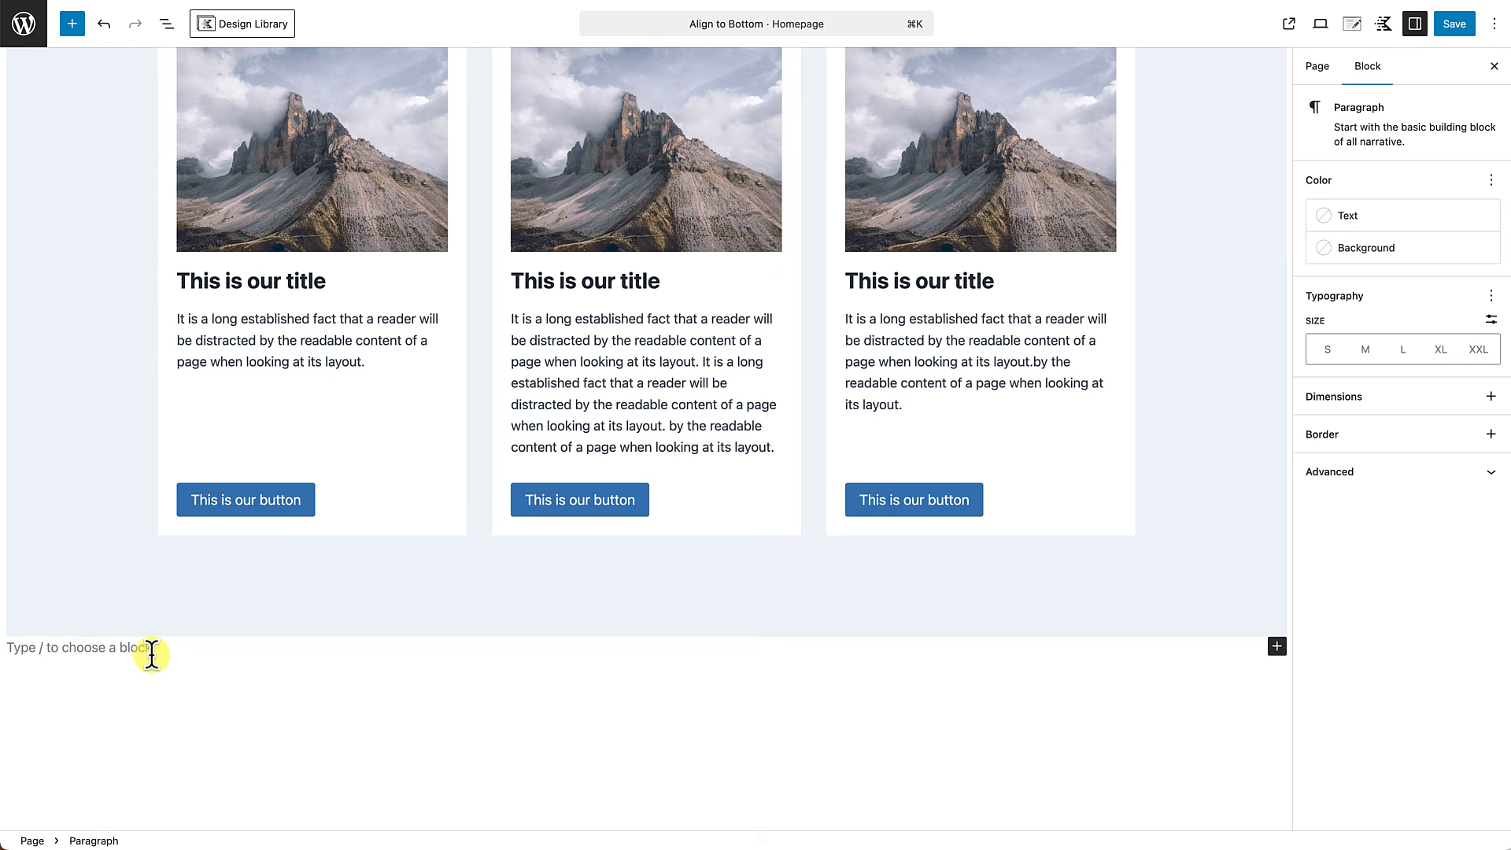
pyautogui.write('/row')
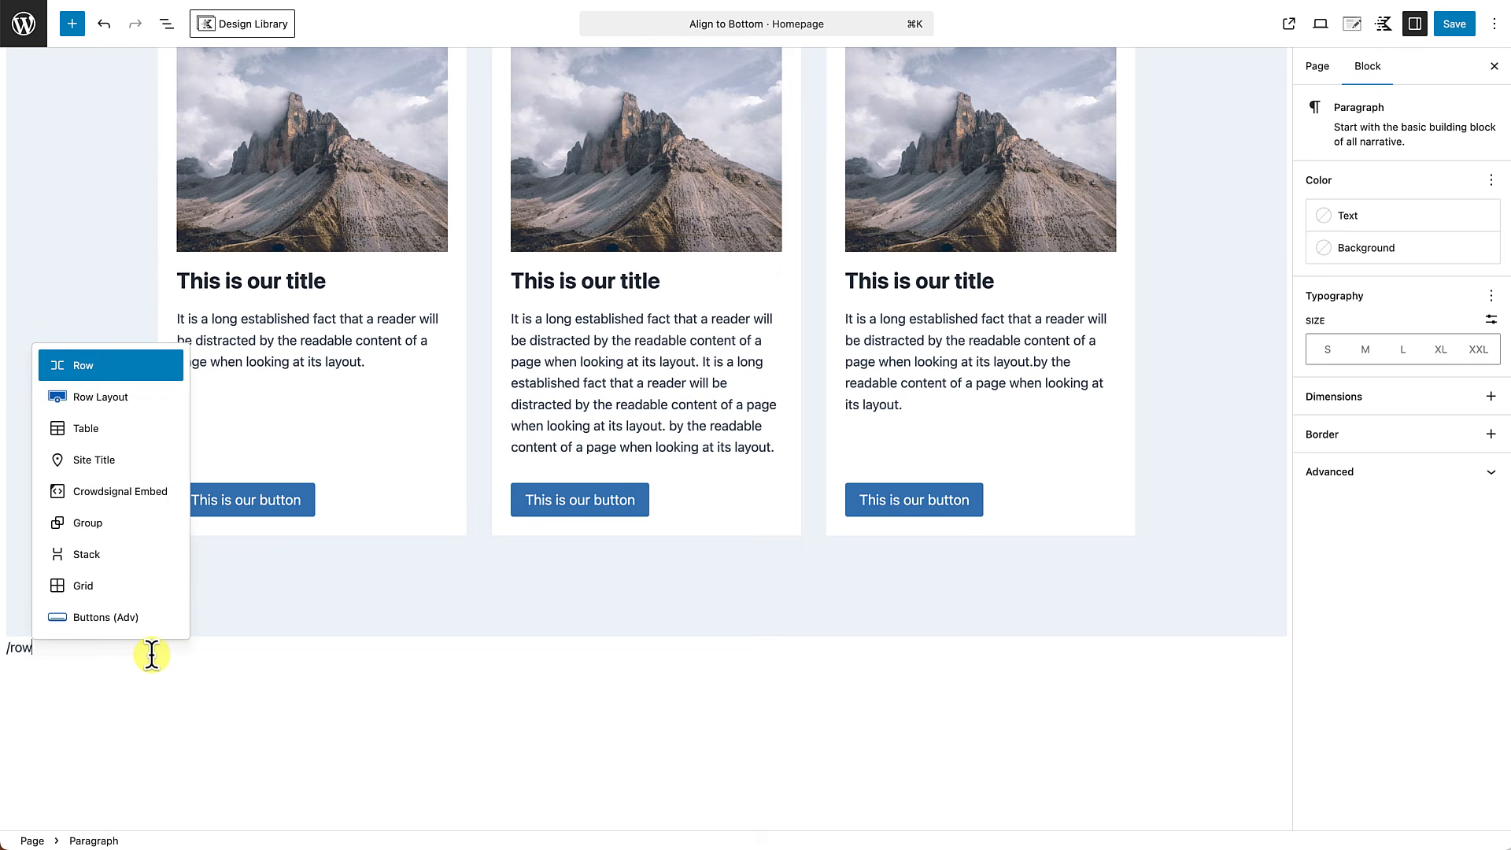
pyautogui.click(99, 396)
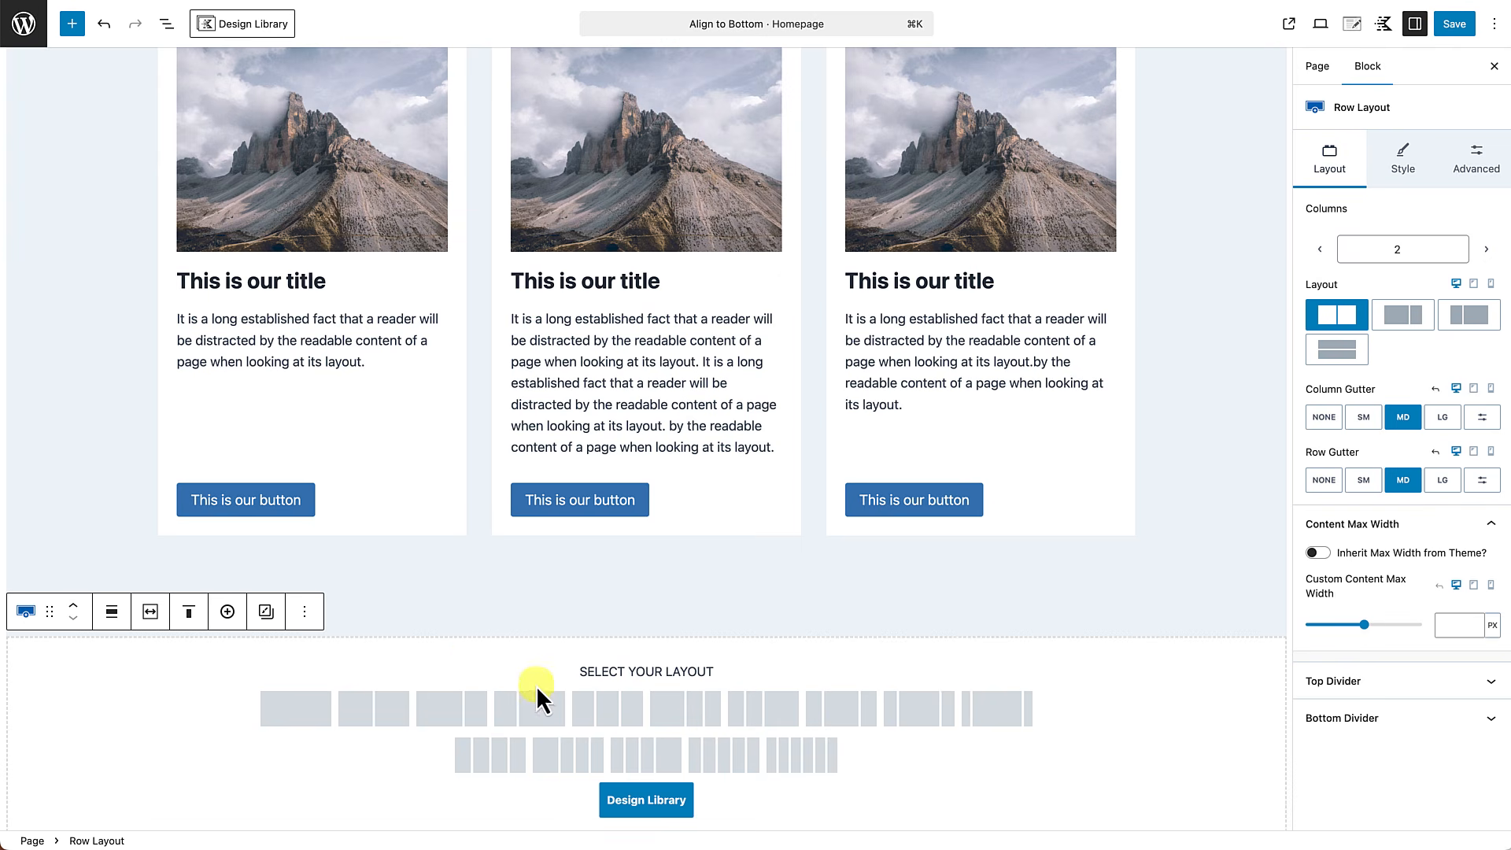
pyautogui.click(613, 713)
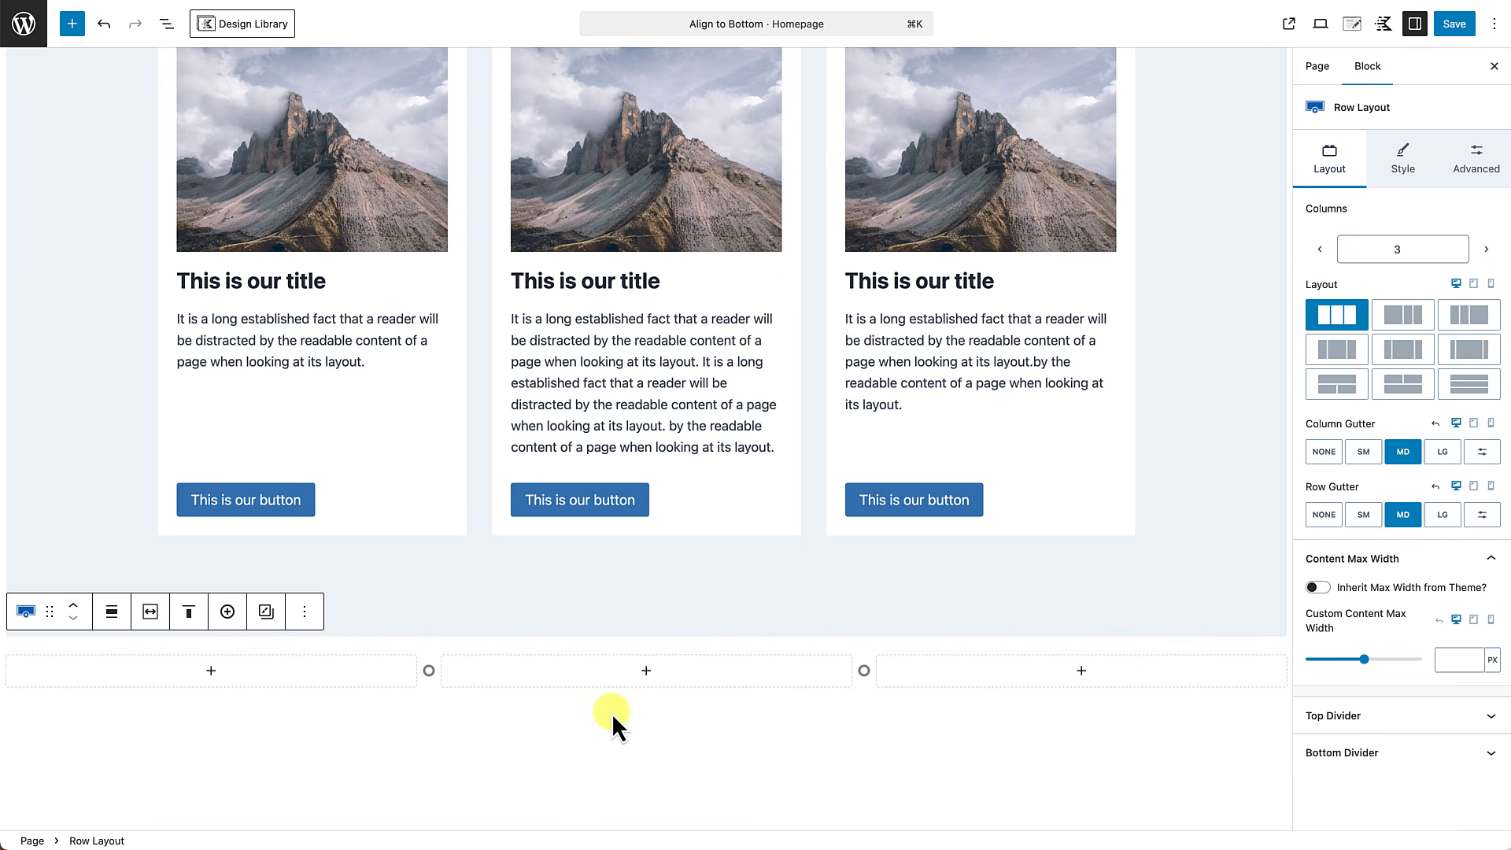
# Make the new row use the theme's content inner width and give it 4X Large top and bottom padding.
pyautogui.click(150, 616)
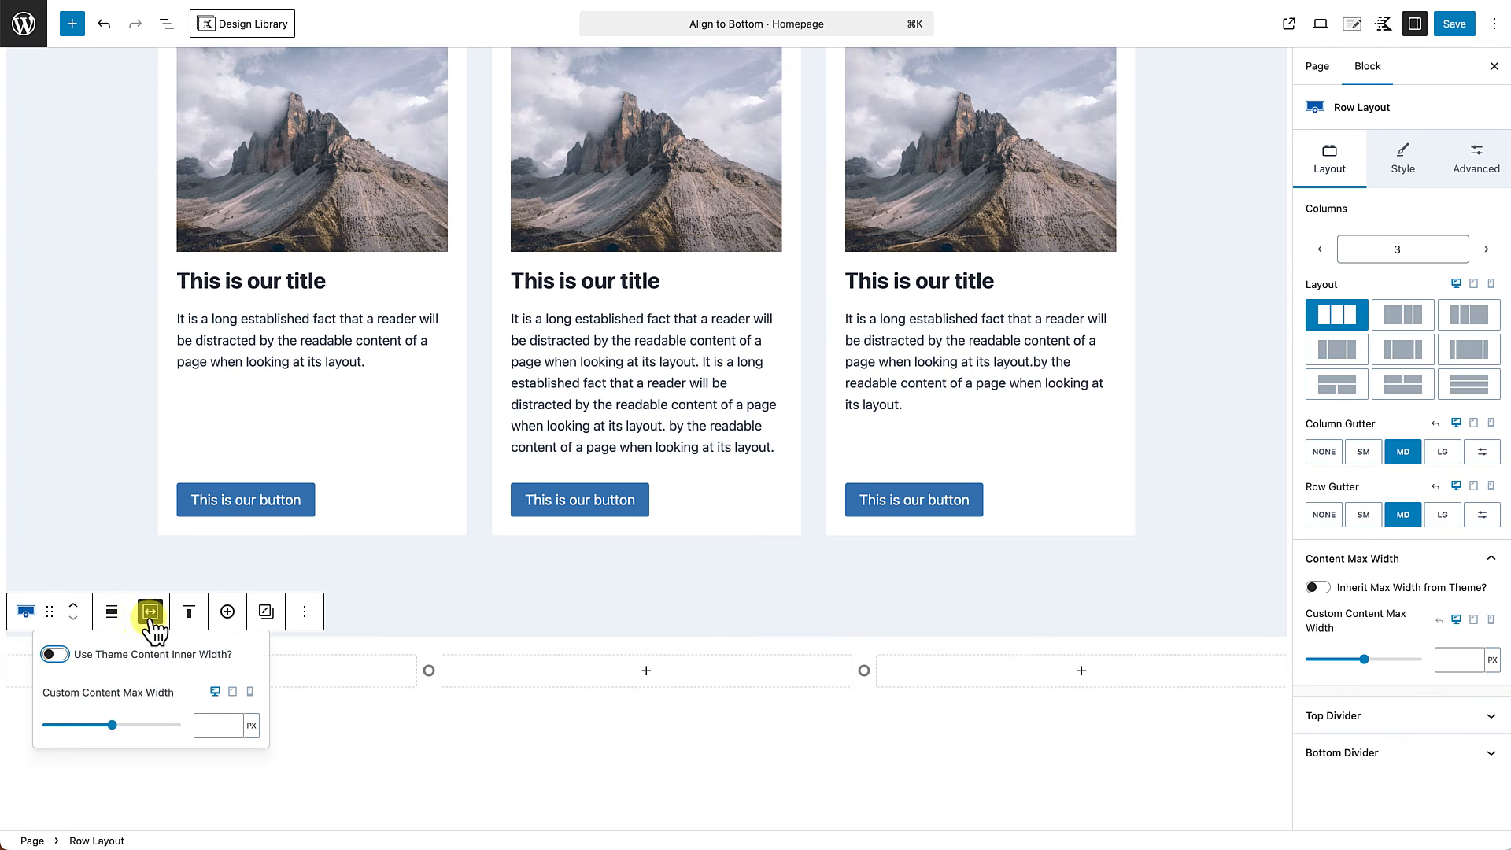
pyautogui.click(55, 655)
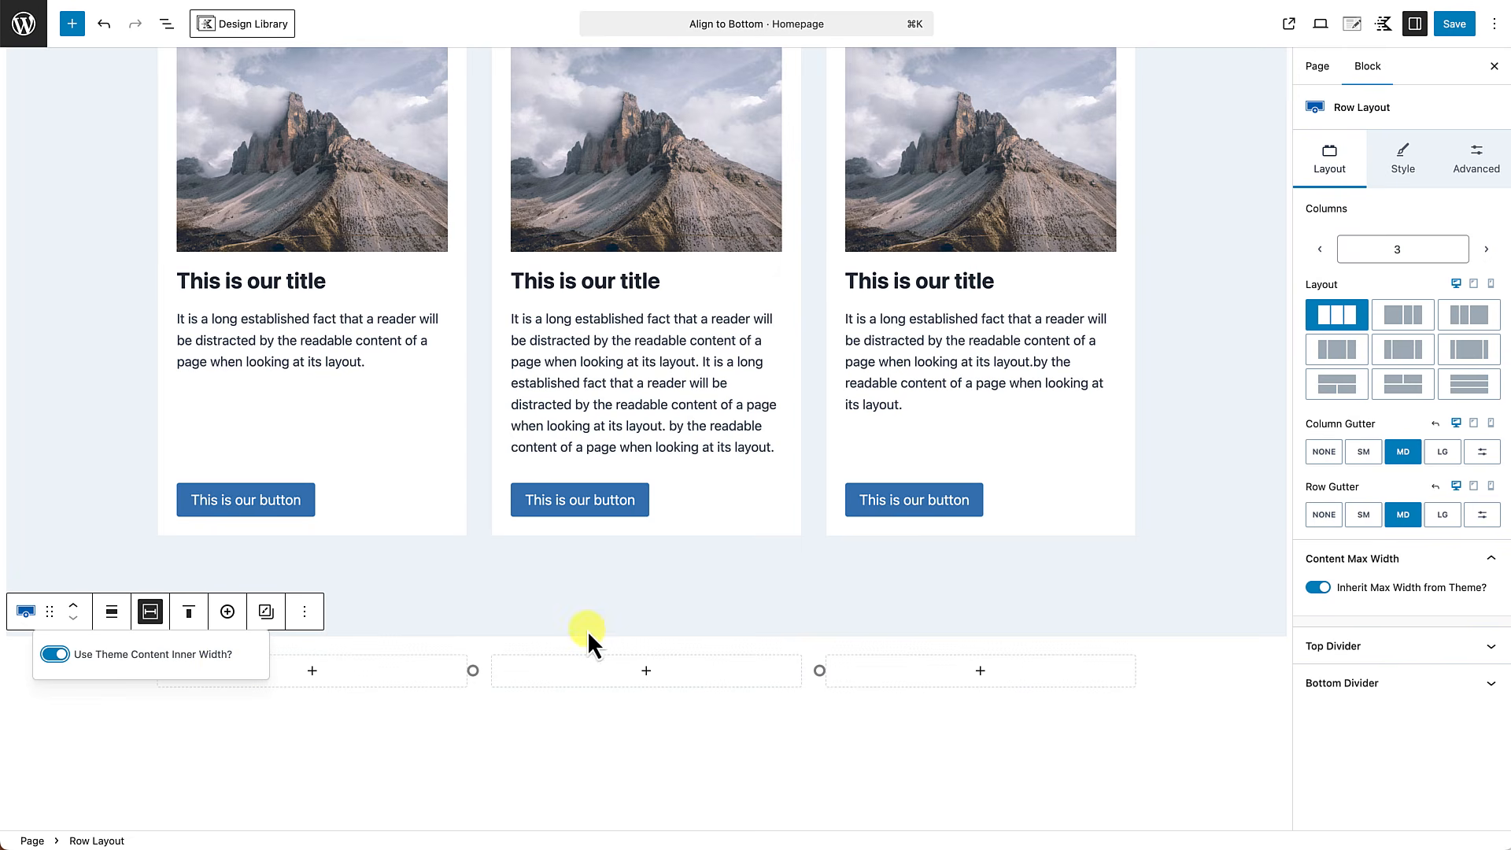
pyautogui.moveTo(630, 639); pyautogui.dragTo(601, 748)
pyautogui.scroll(-5, 601, 748)
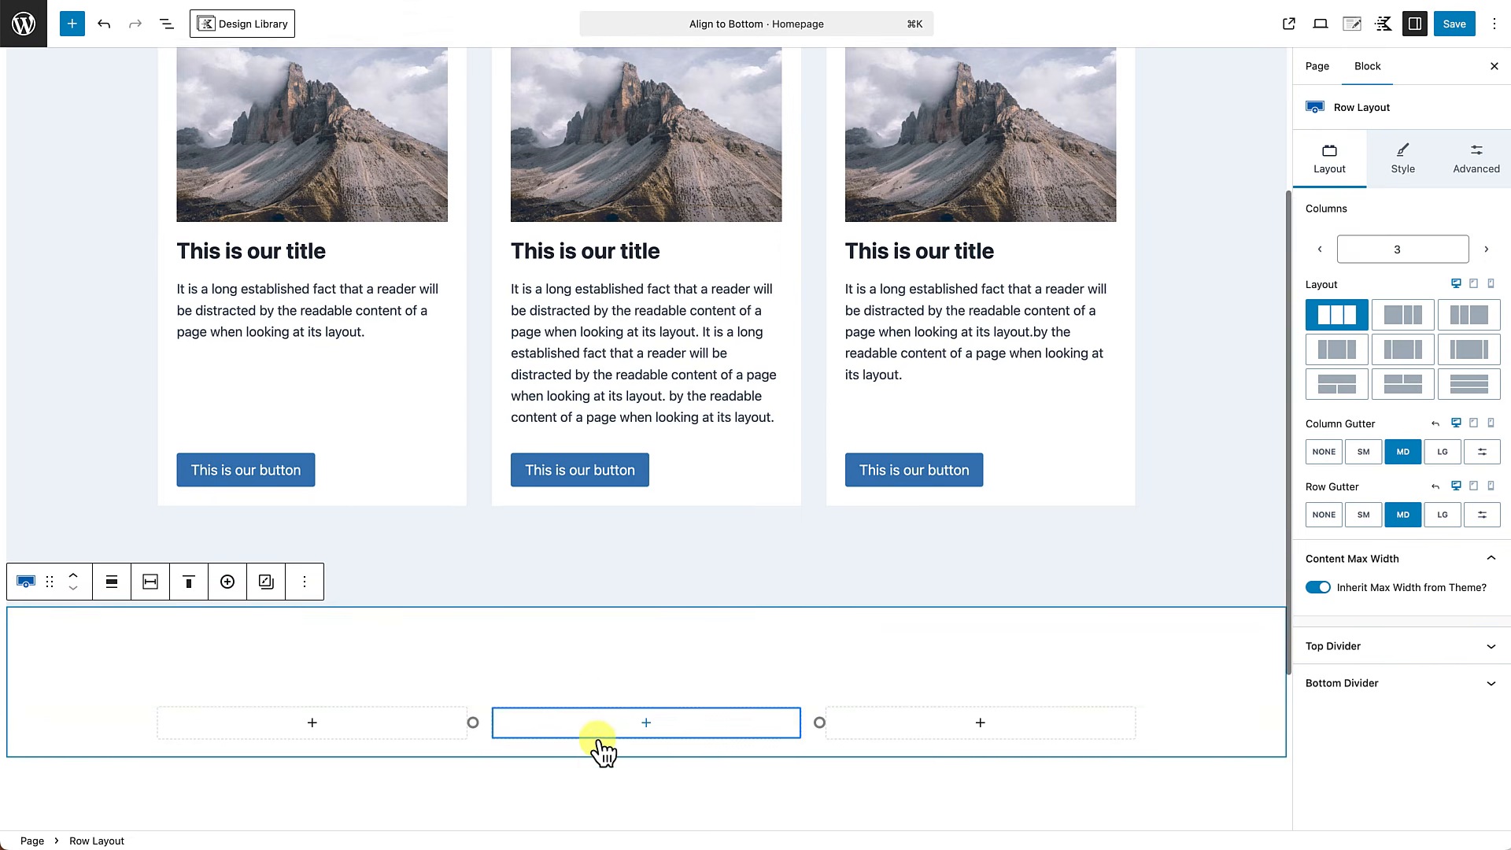
pyautogui.moveTo(645, 504); pyautogui.dragTo(621, 584)
pyautogui.scroll(-1, 635, 711)
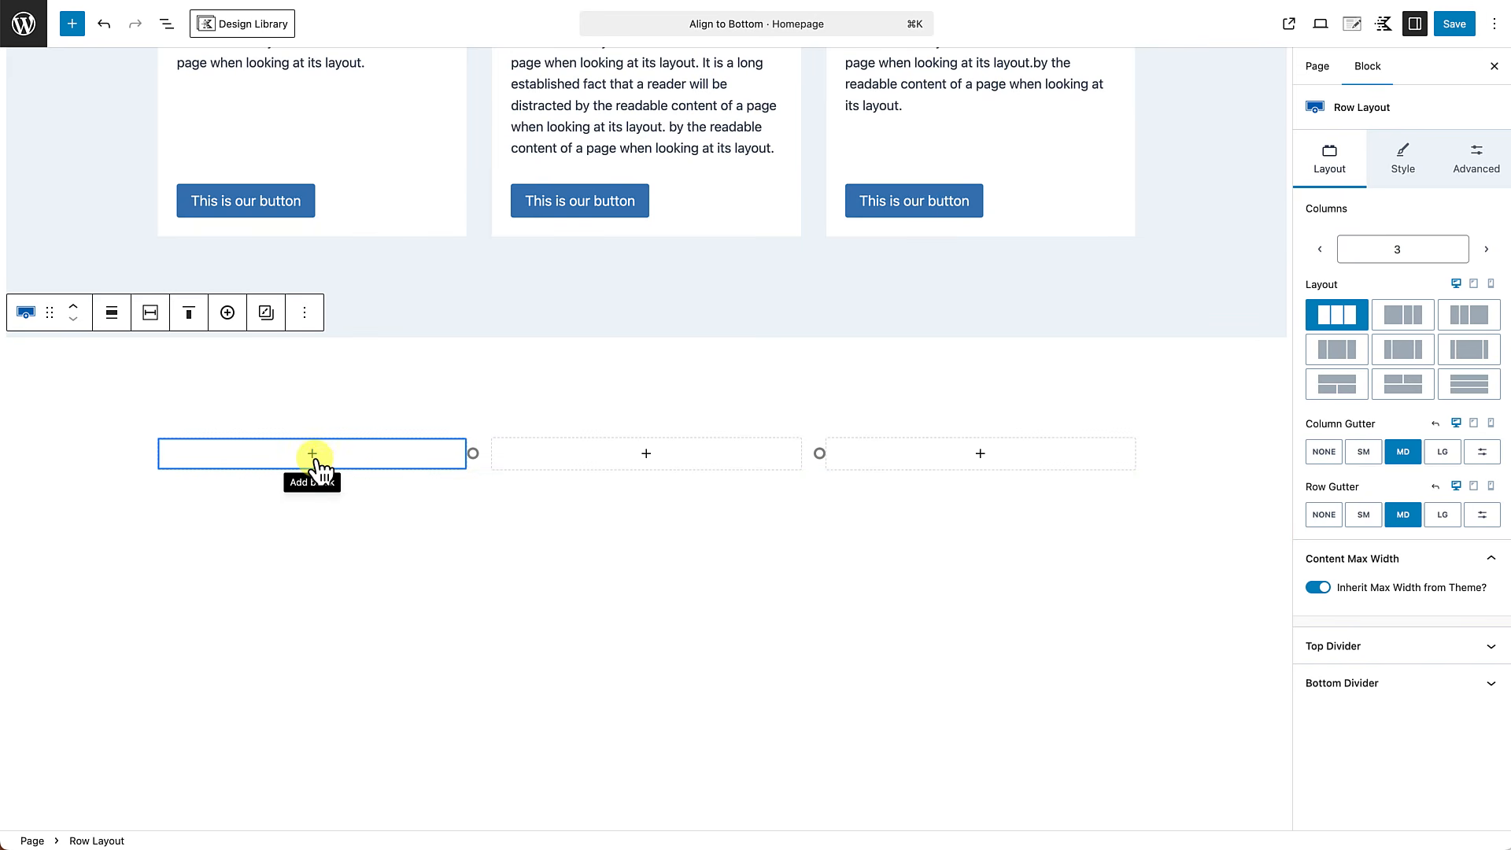
# Insert an Image (Adv) block in the new row's first column, using the mountain image from the media library.
pyautogui.click(312, 454)
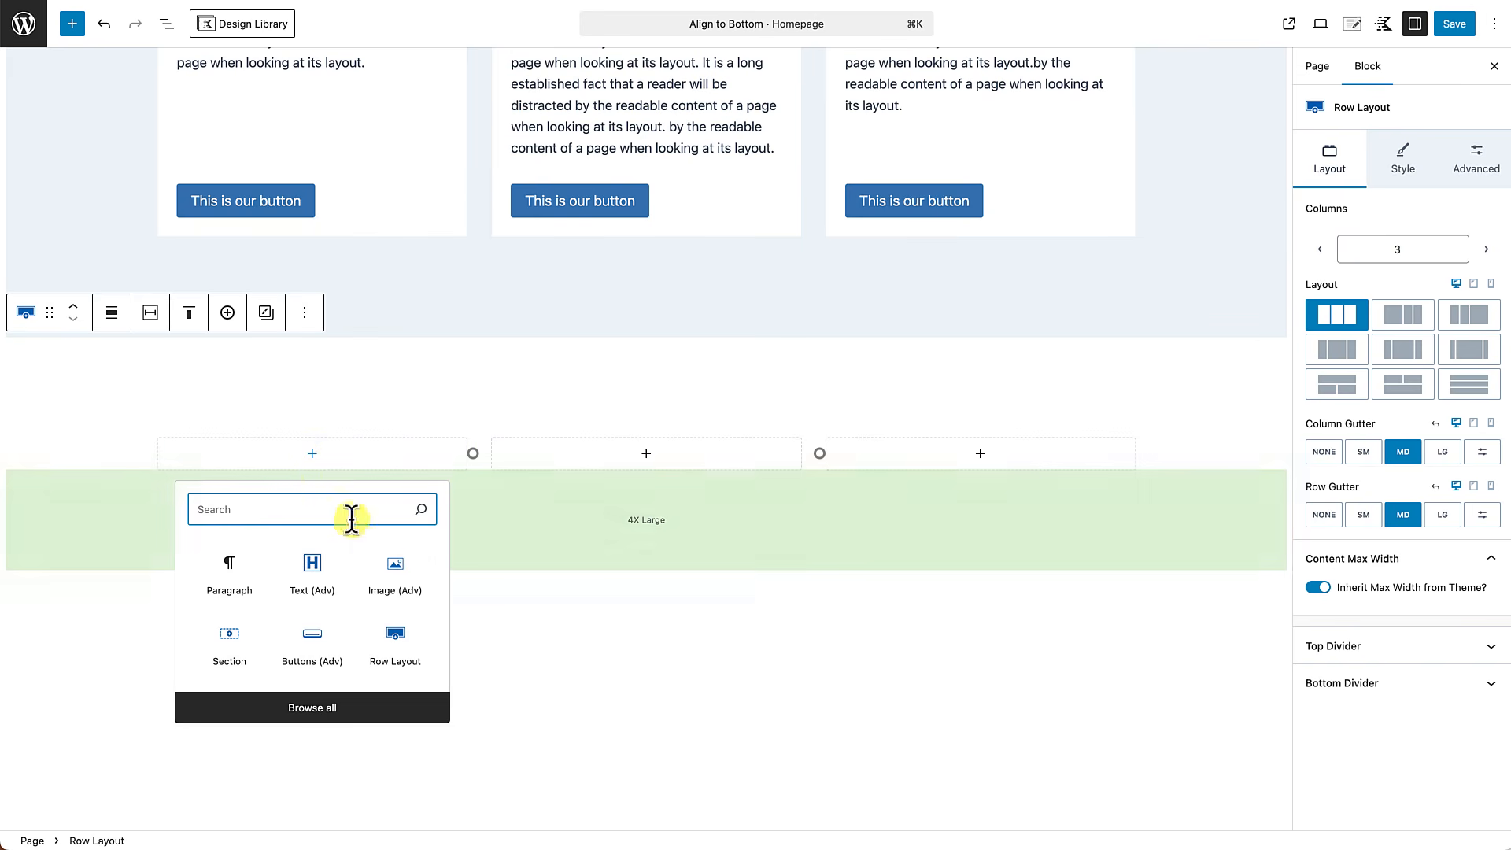
pyautogui.click(392, 575)
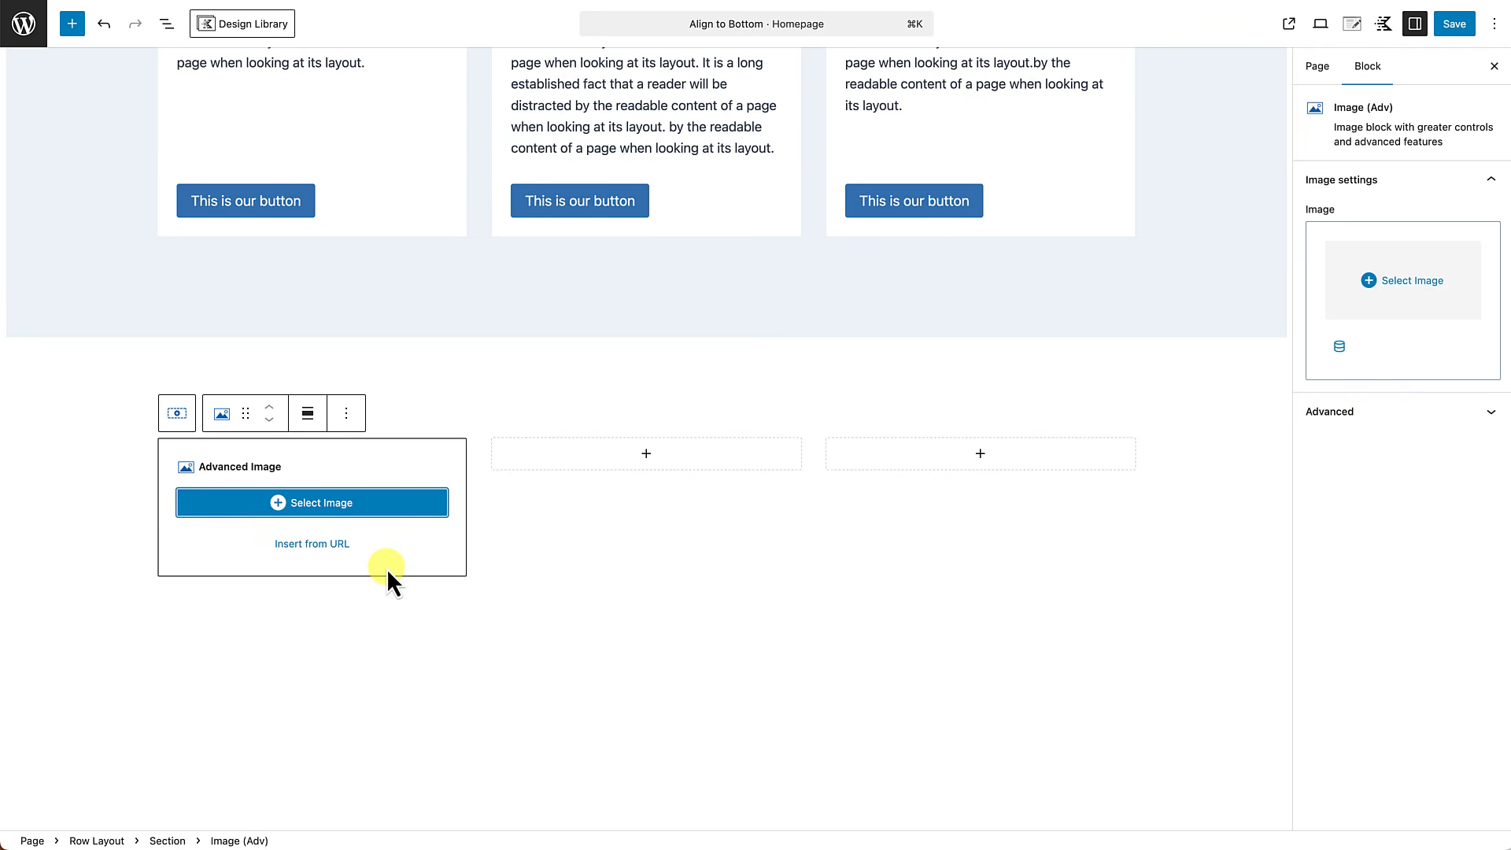
pyautogui.click(326, 508)
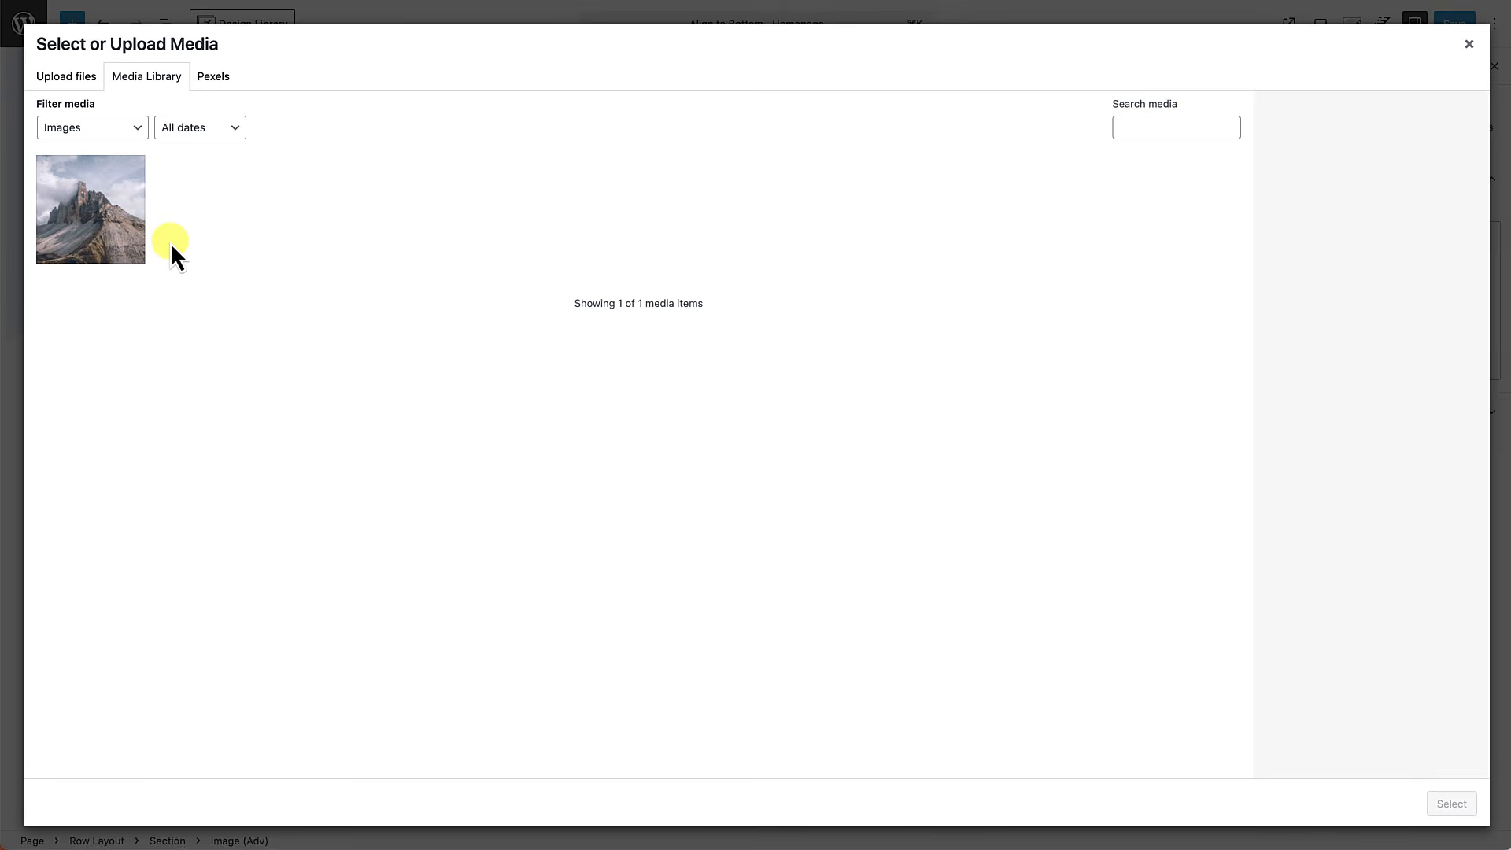
pyautogui.click(118, 226)
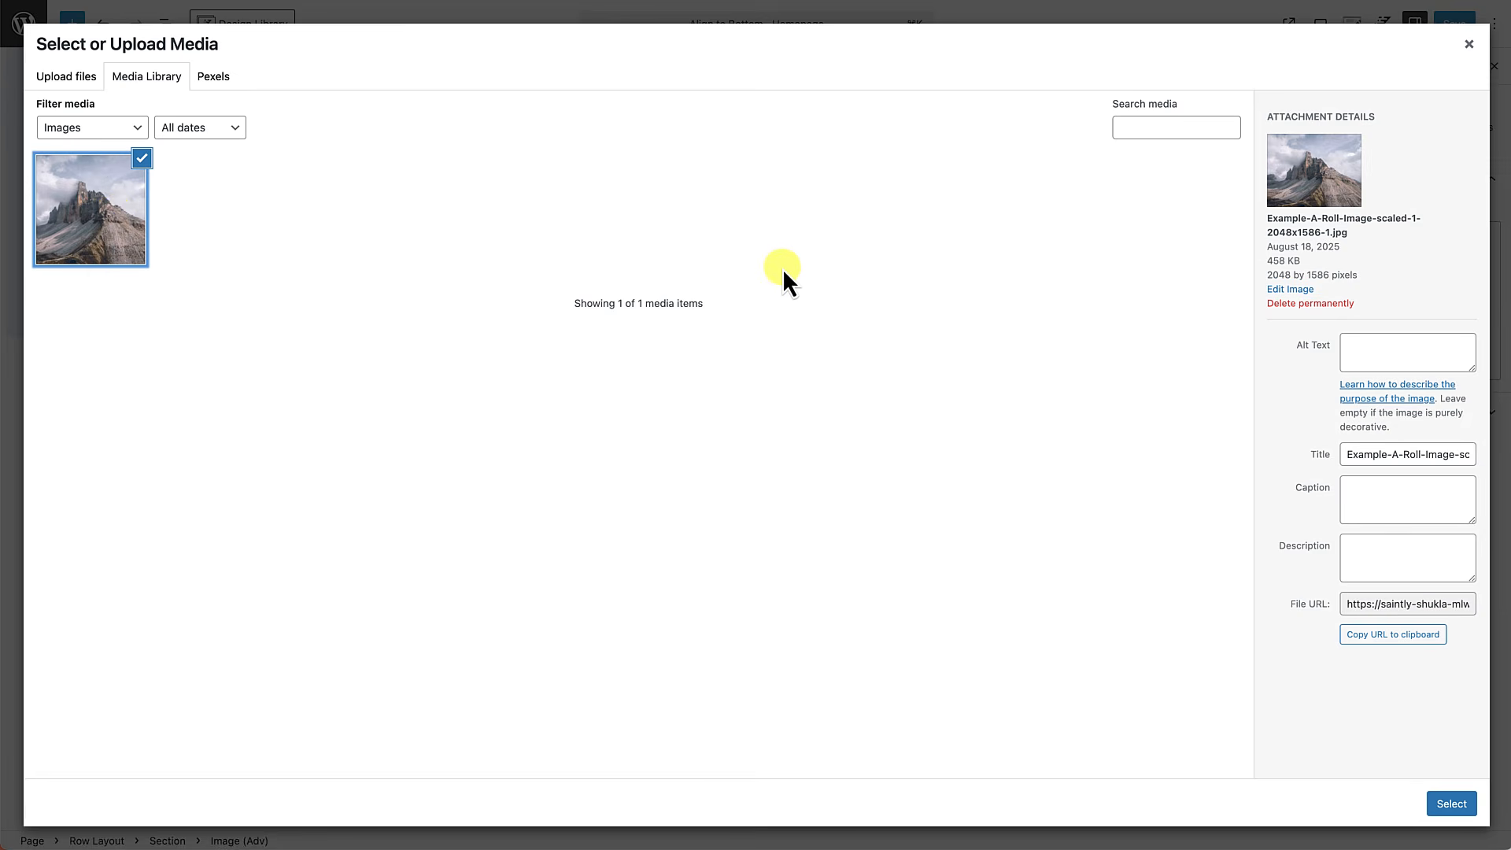
pyautogui.click(1445, 804)
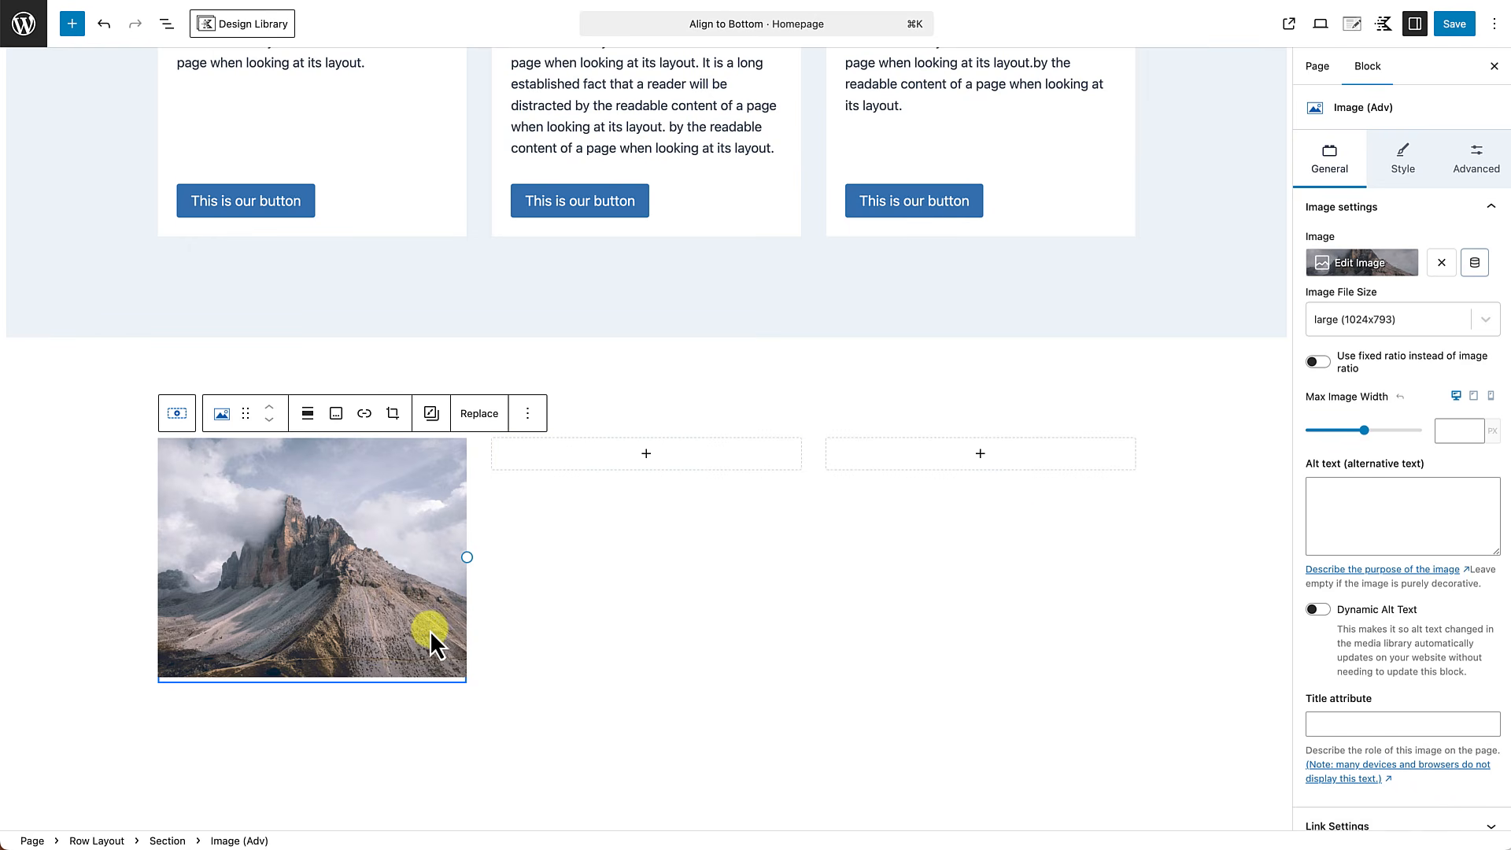
# Add a Text (Adv) heading below the image in the new row's first column, reading "This is our title".
pyautogui.click(528, 415)
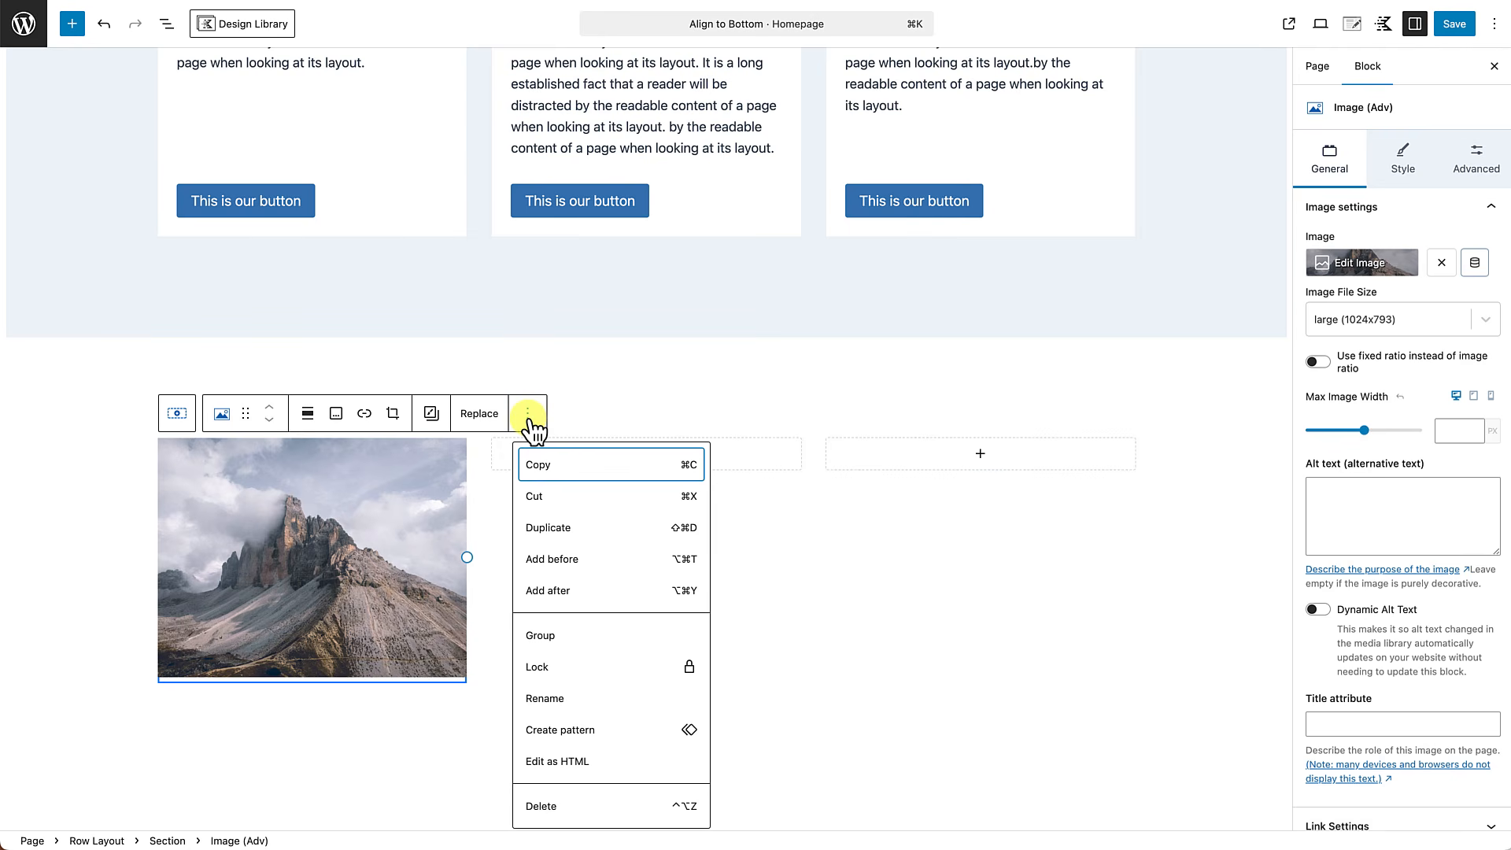
pyautogui.click(552, 592)
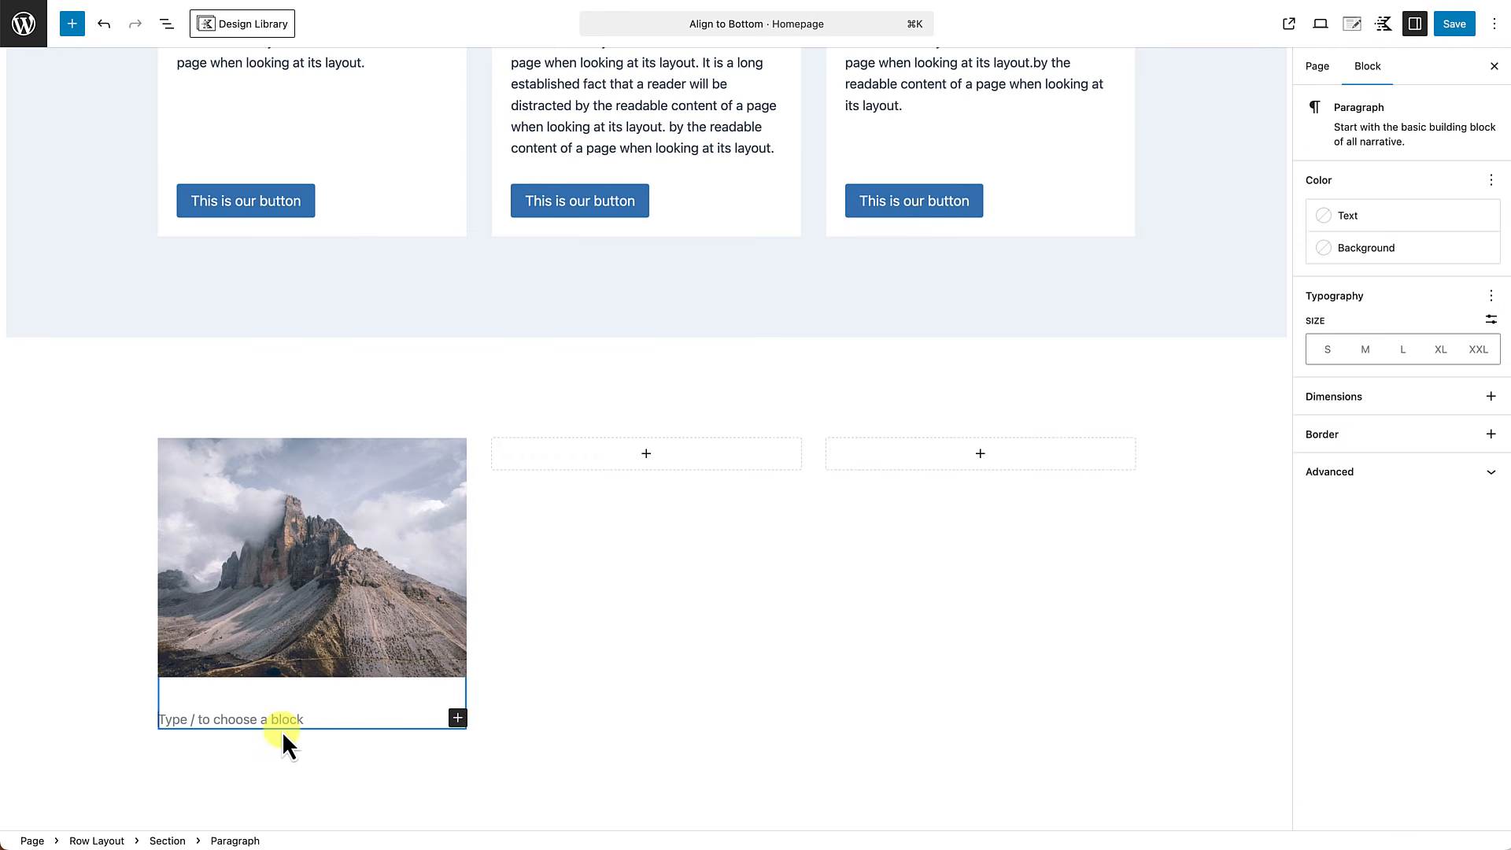
pyautogui.write('/')
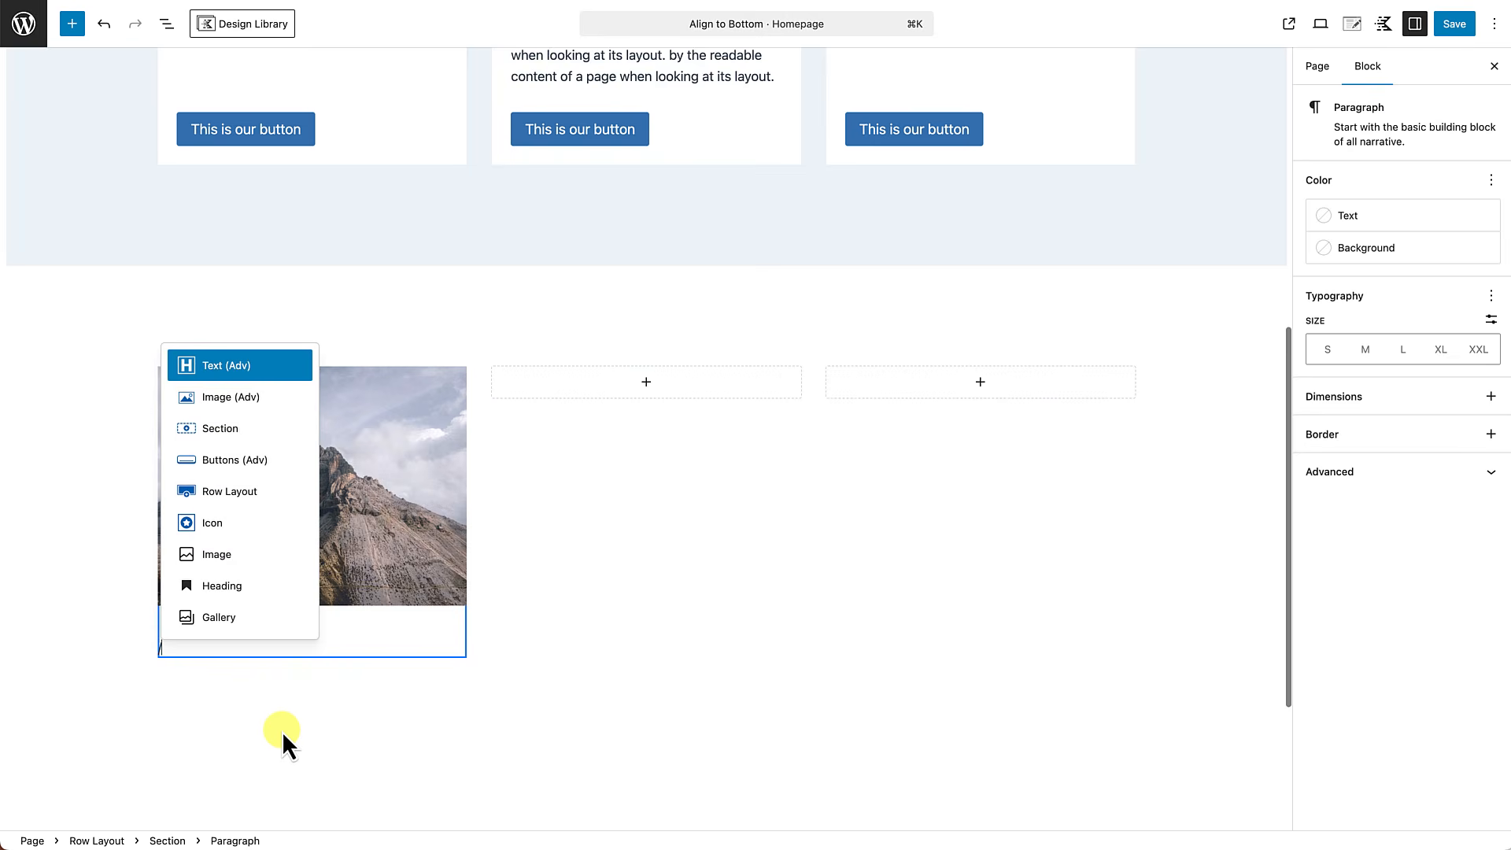
pyautogui.write('text')
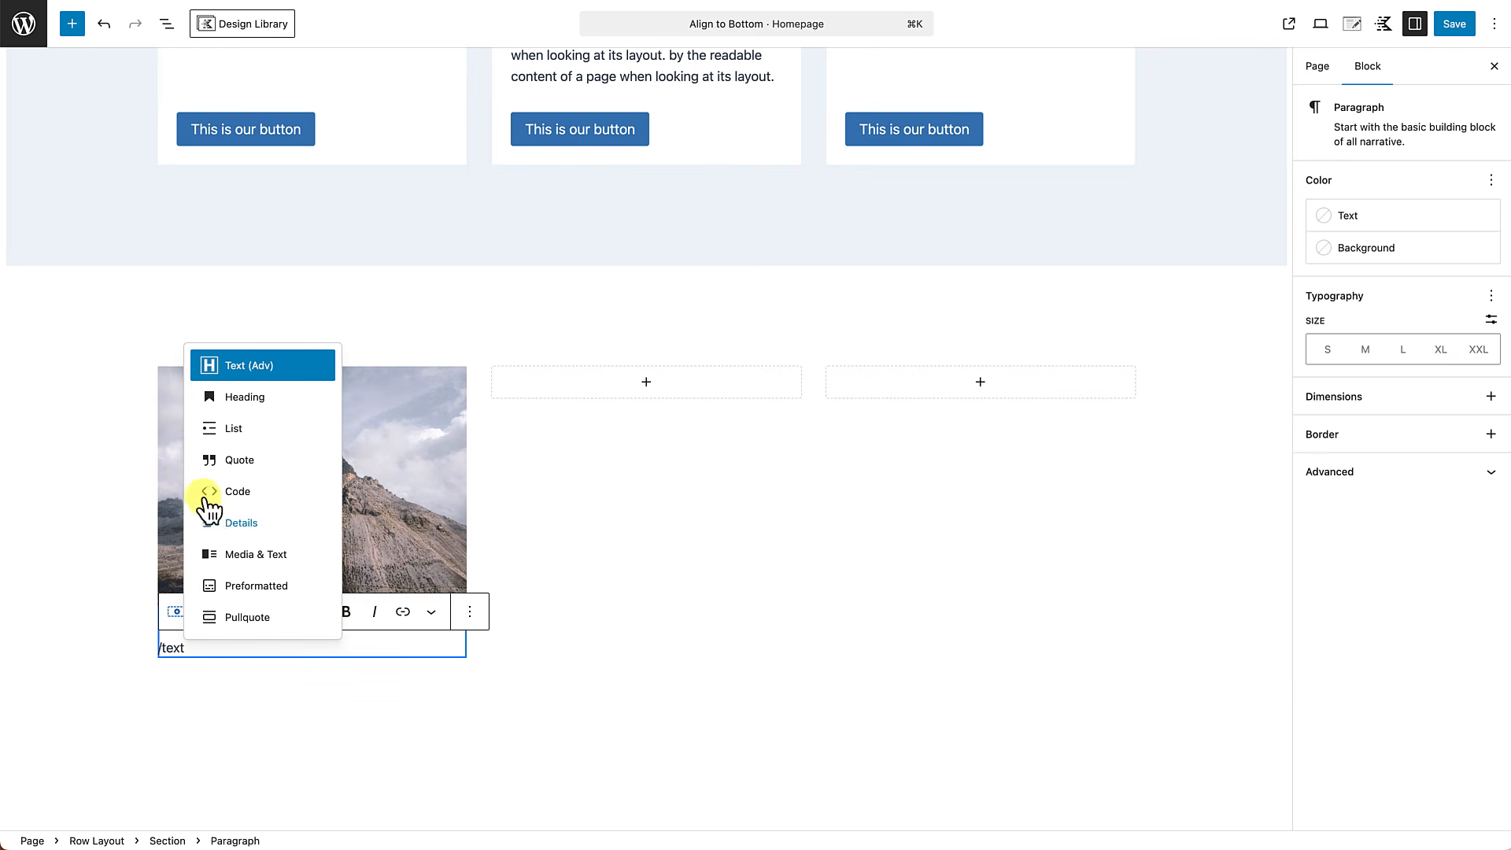
pyautogui.click(256, 370)
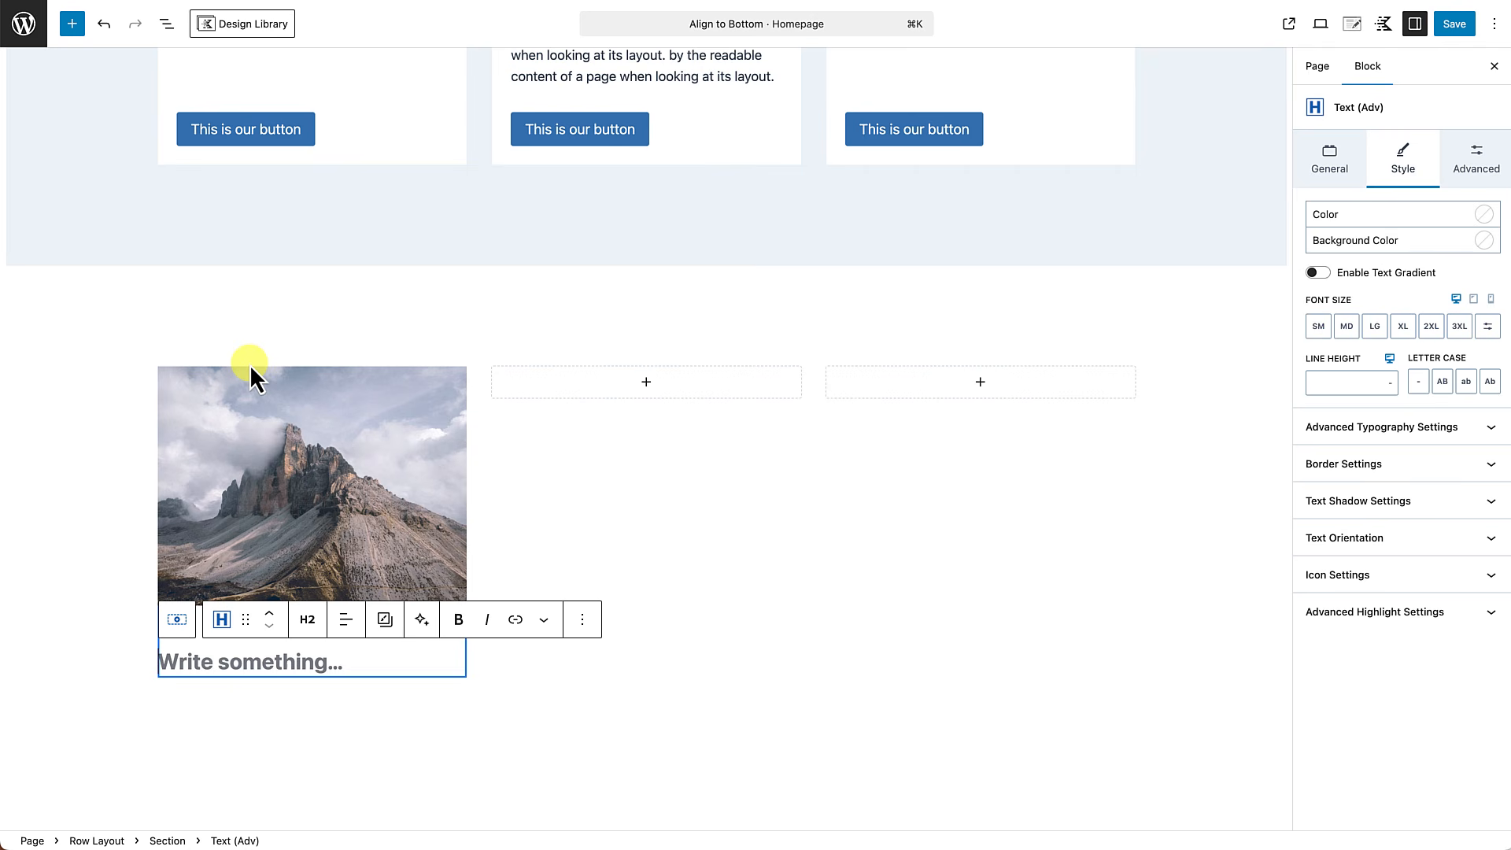
pyautogui.write('T')
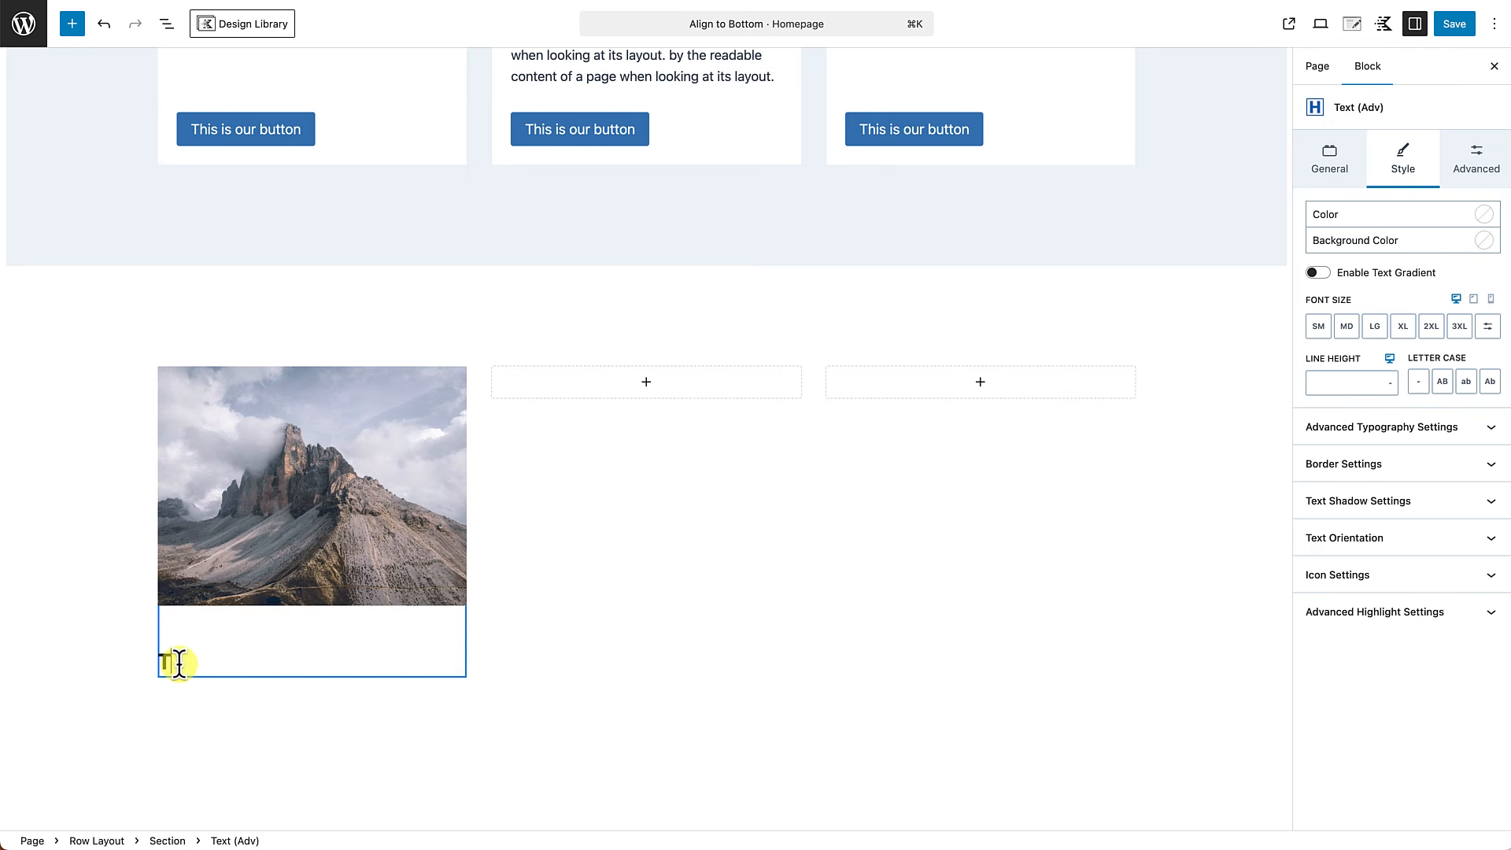
pyautogui.write('his is our title')
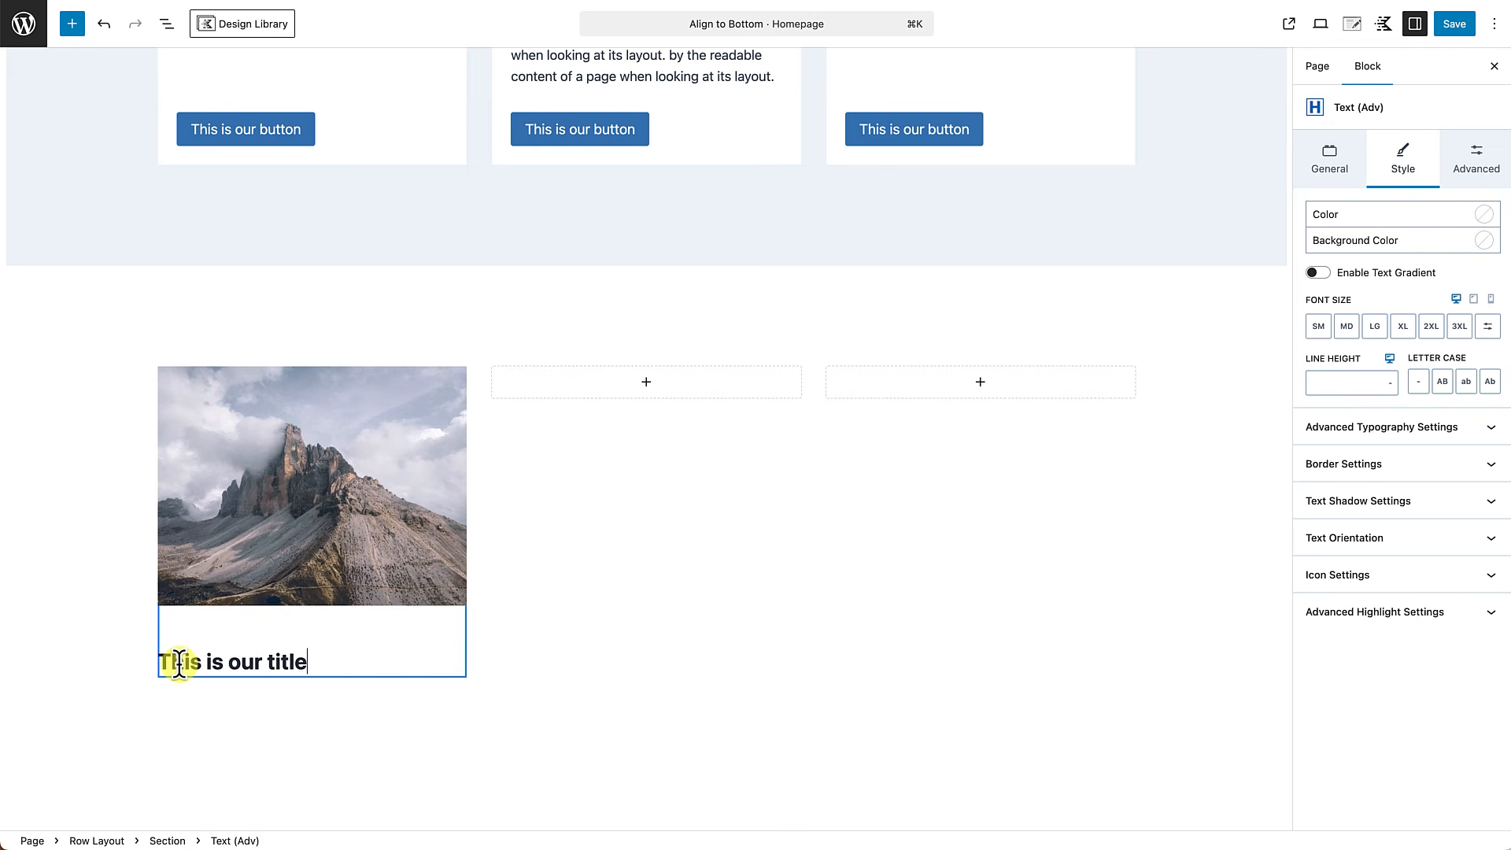
# Add a second Text (Adv) block below the title, make it a Paragraph, and paste in the copied description text.
pyautogui.press('Return')
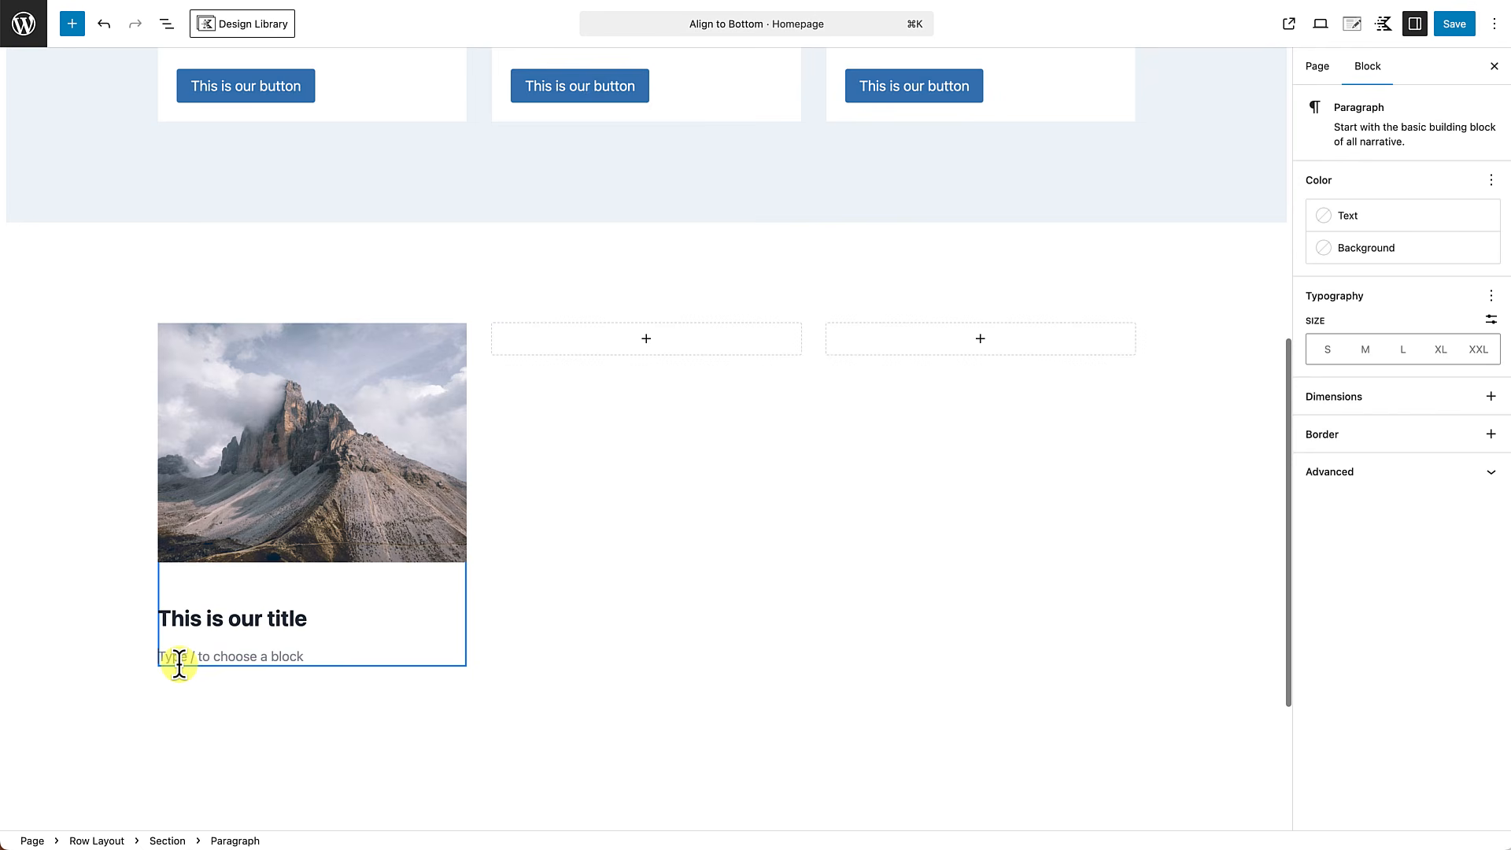
pyautogui.write('/')
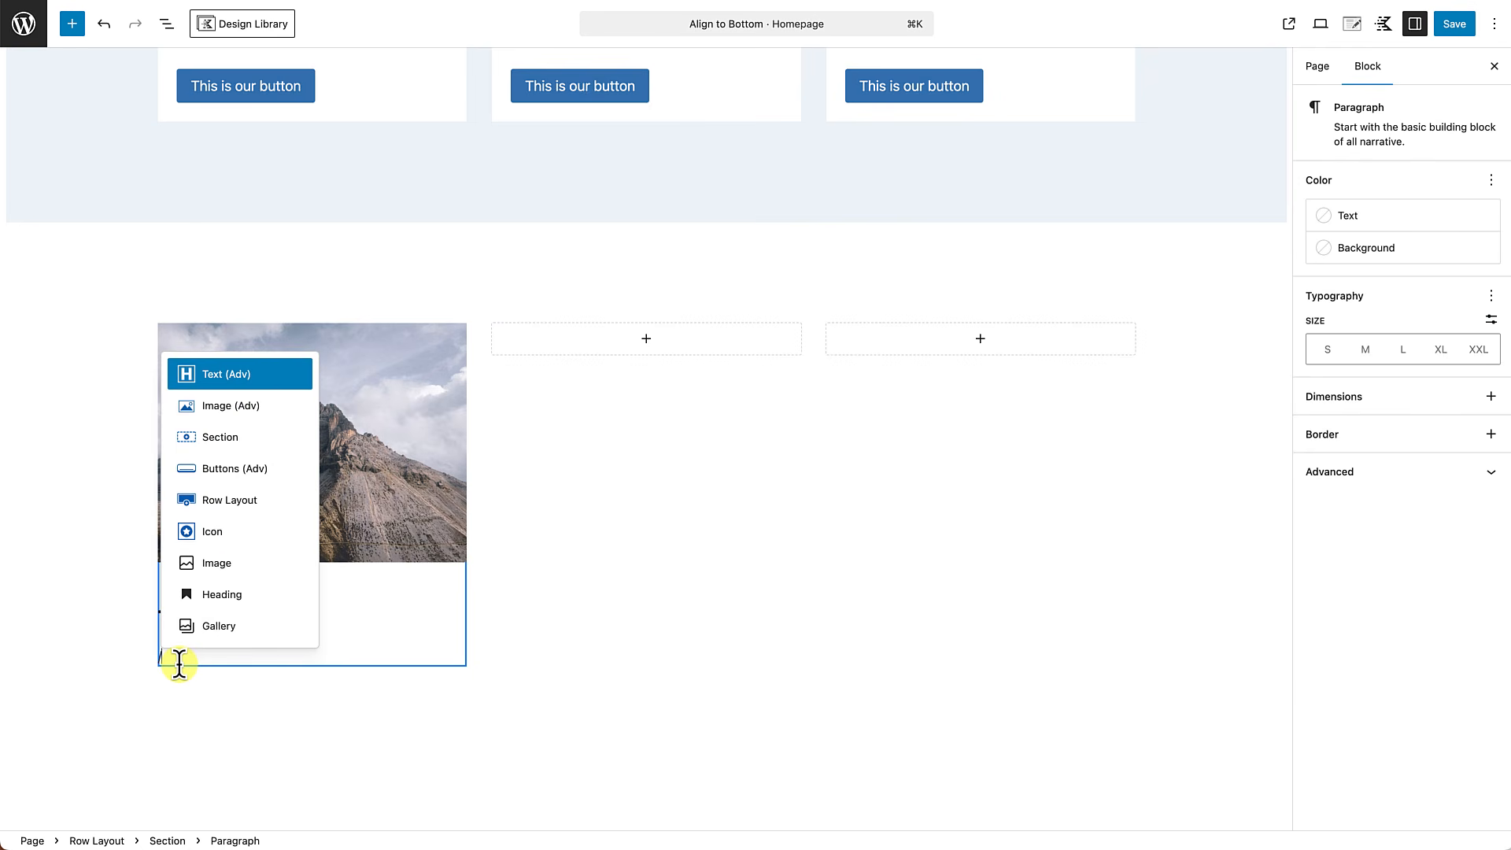
pyautogui.write('text')
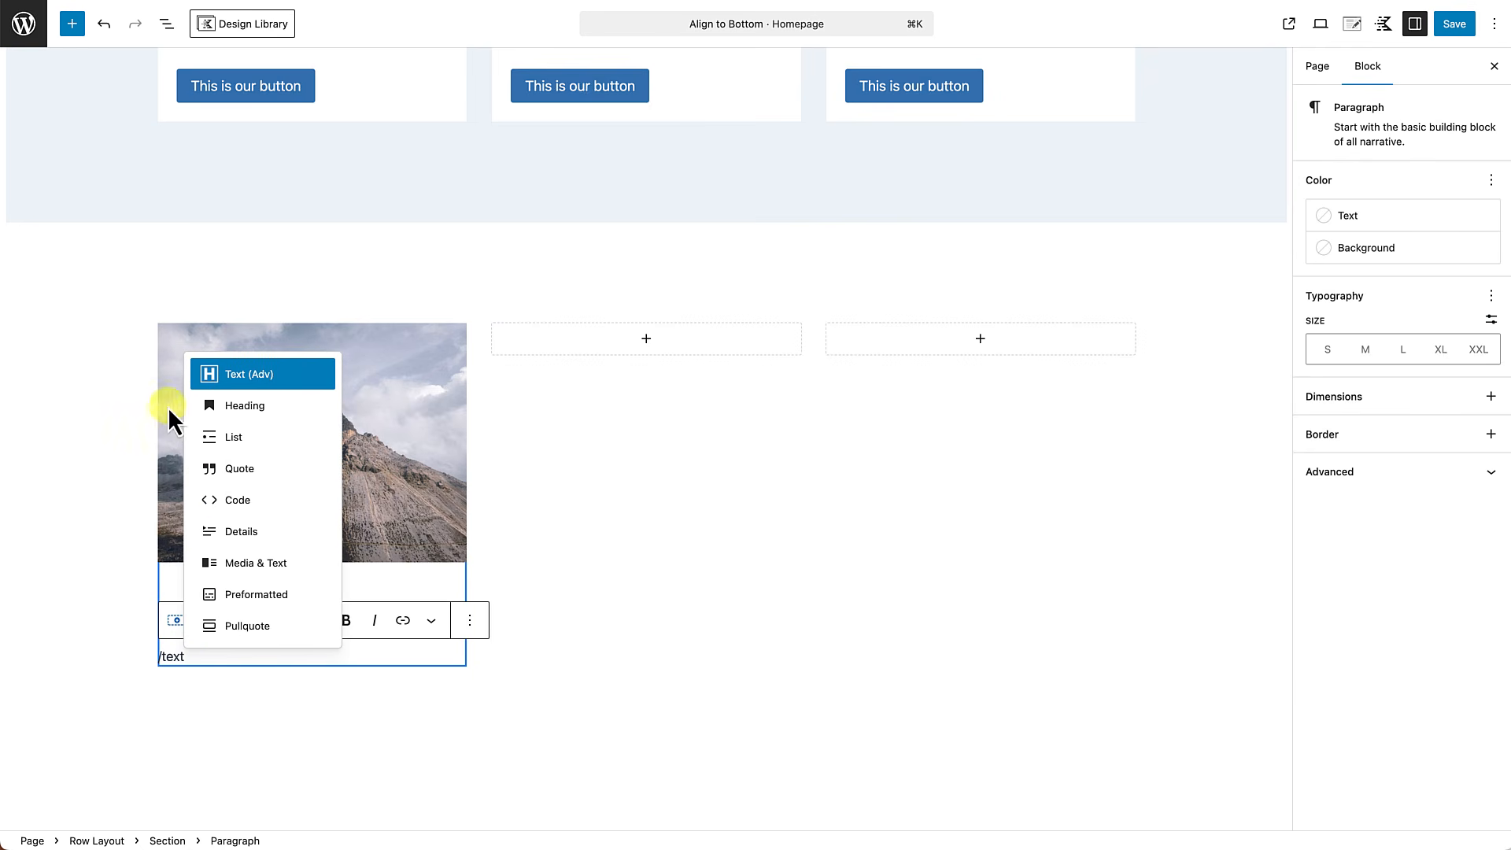
pyautogui.click(239, 370)
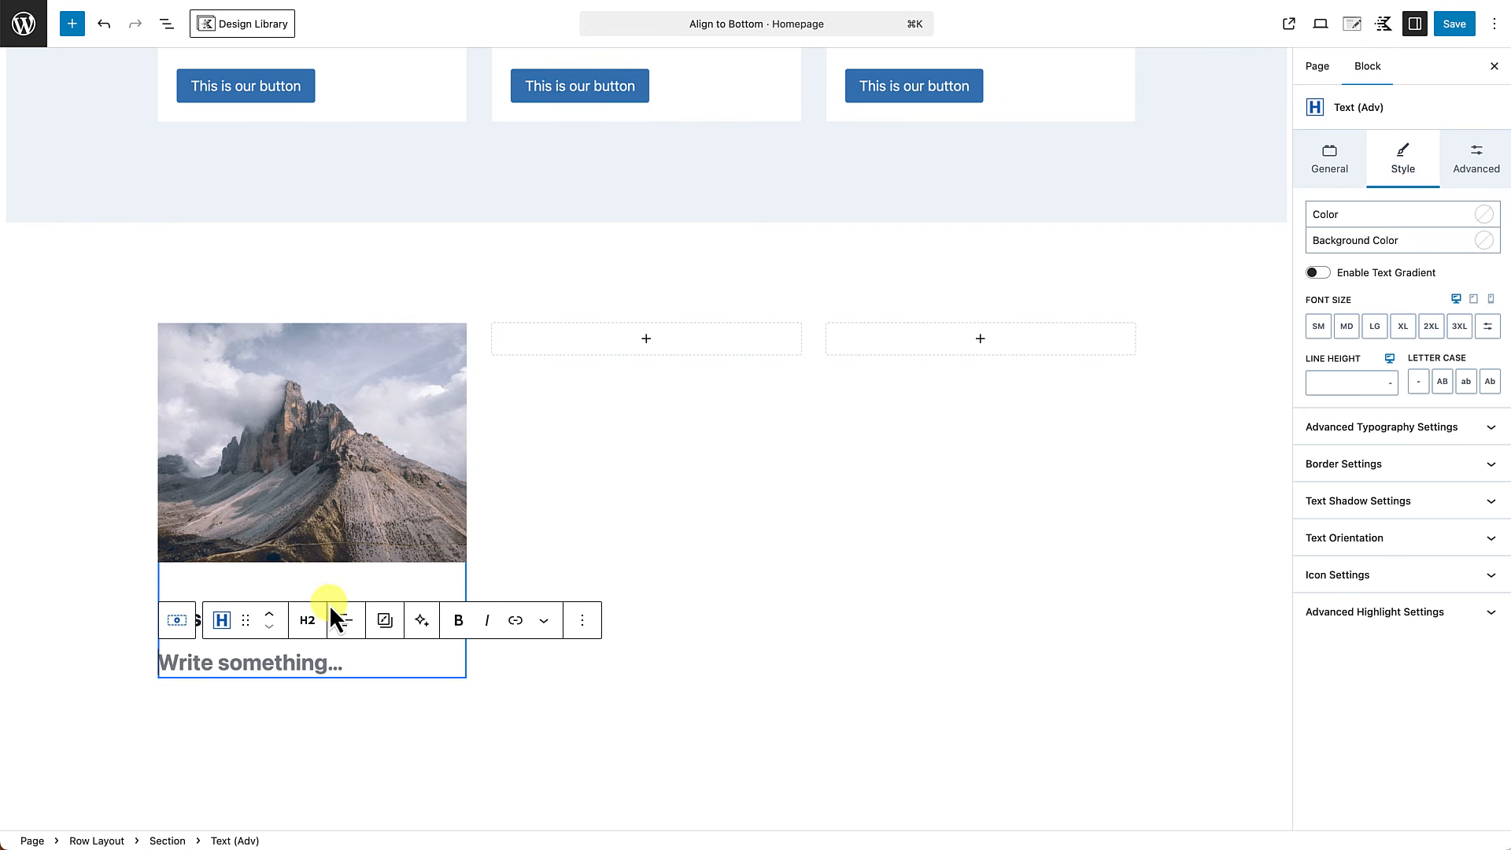
pyautogui.click(308, 620)
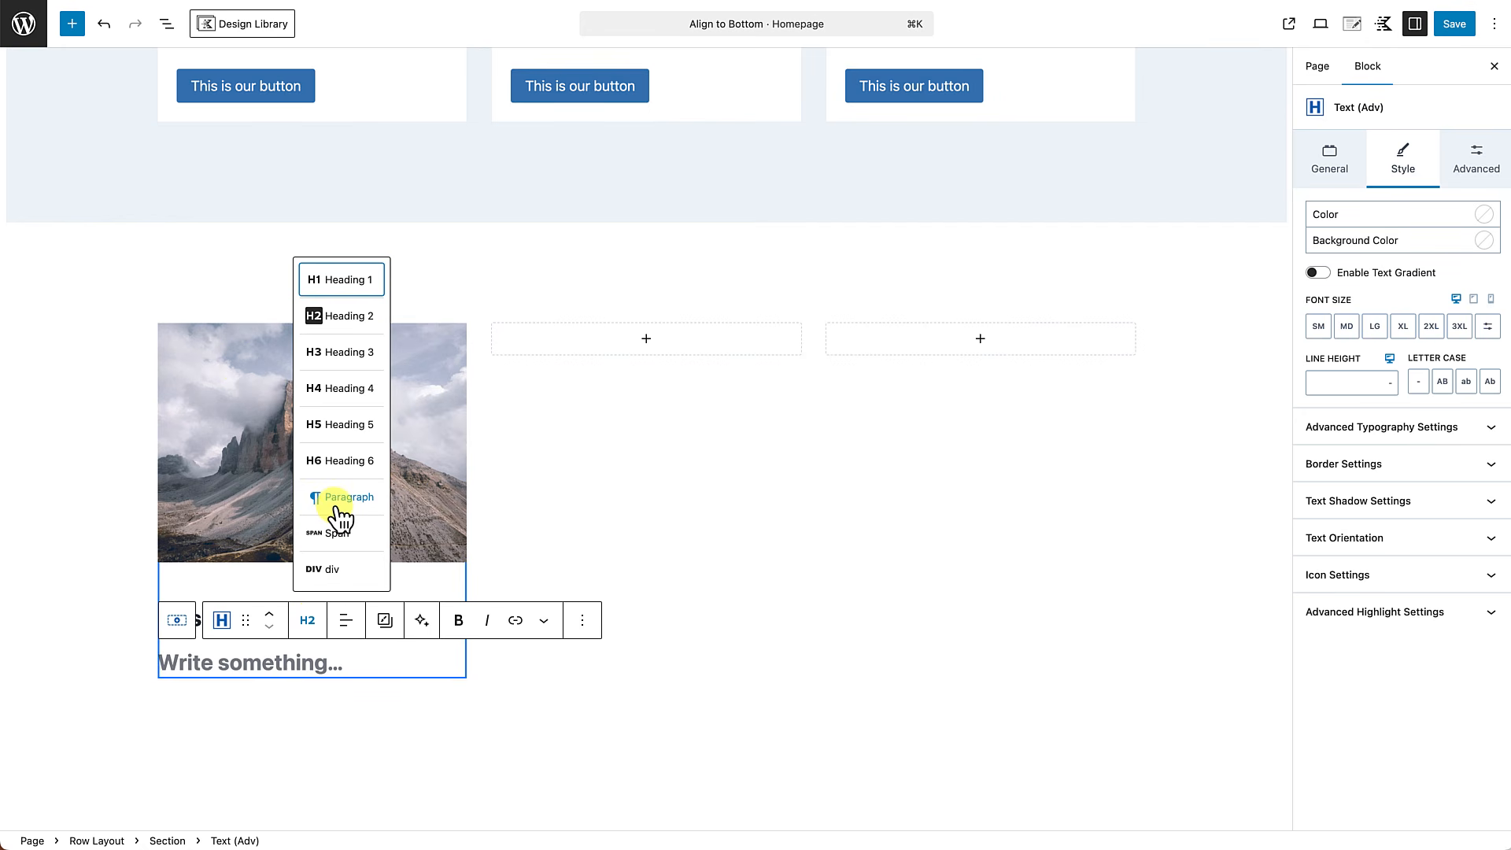
pyautogui.click(340, 498)
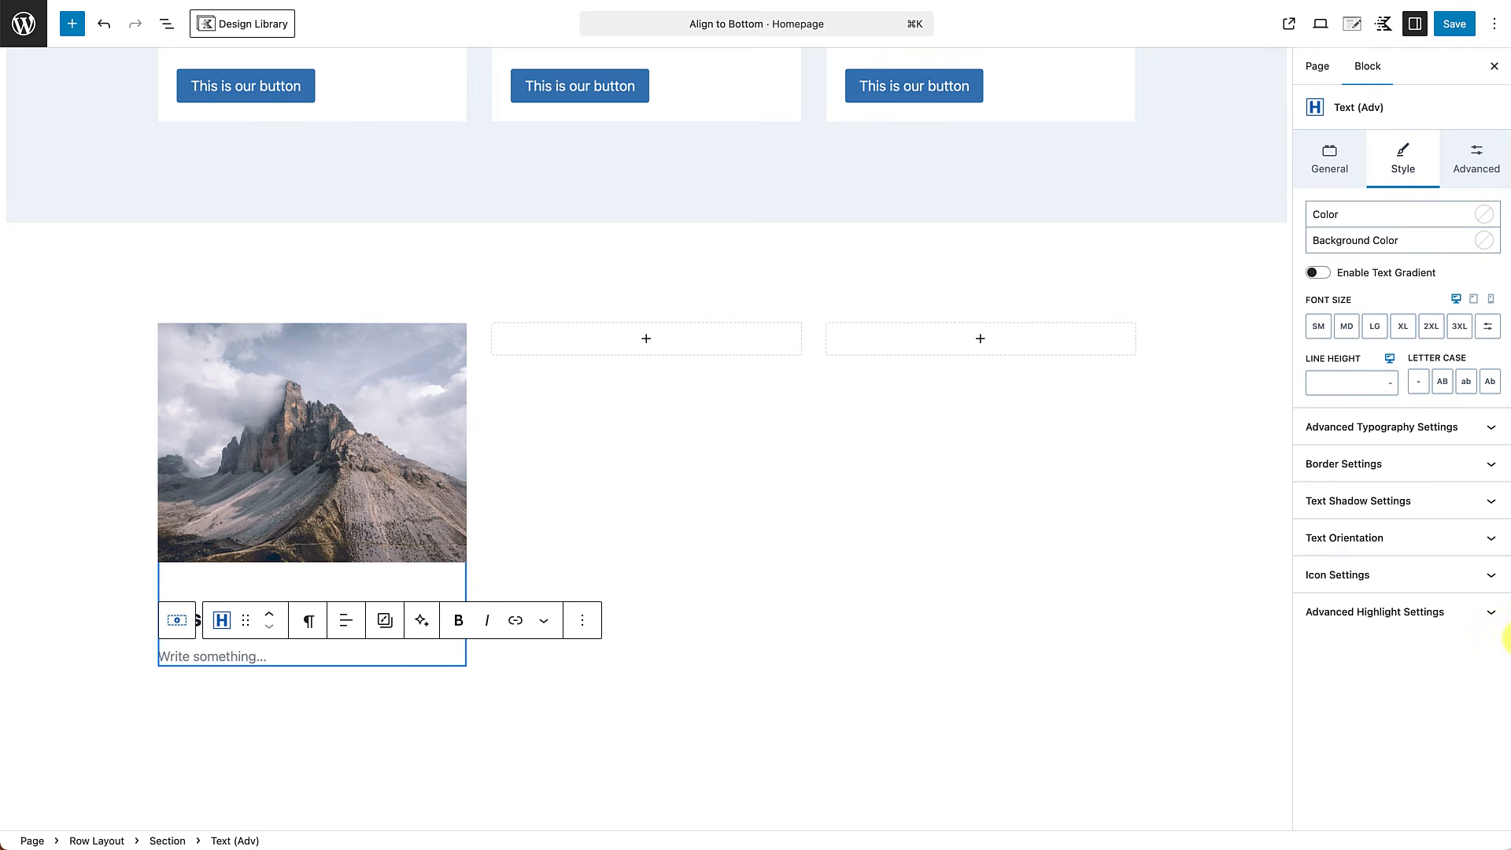
pyautogui.write('It is a long established fact that a reader will be distracted by the readable content of a page when looking at its layout.')
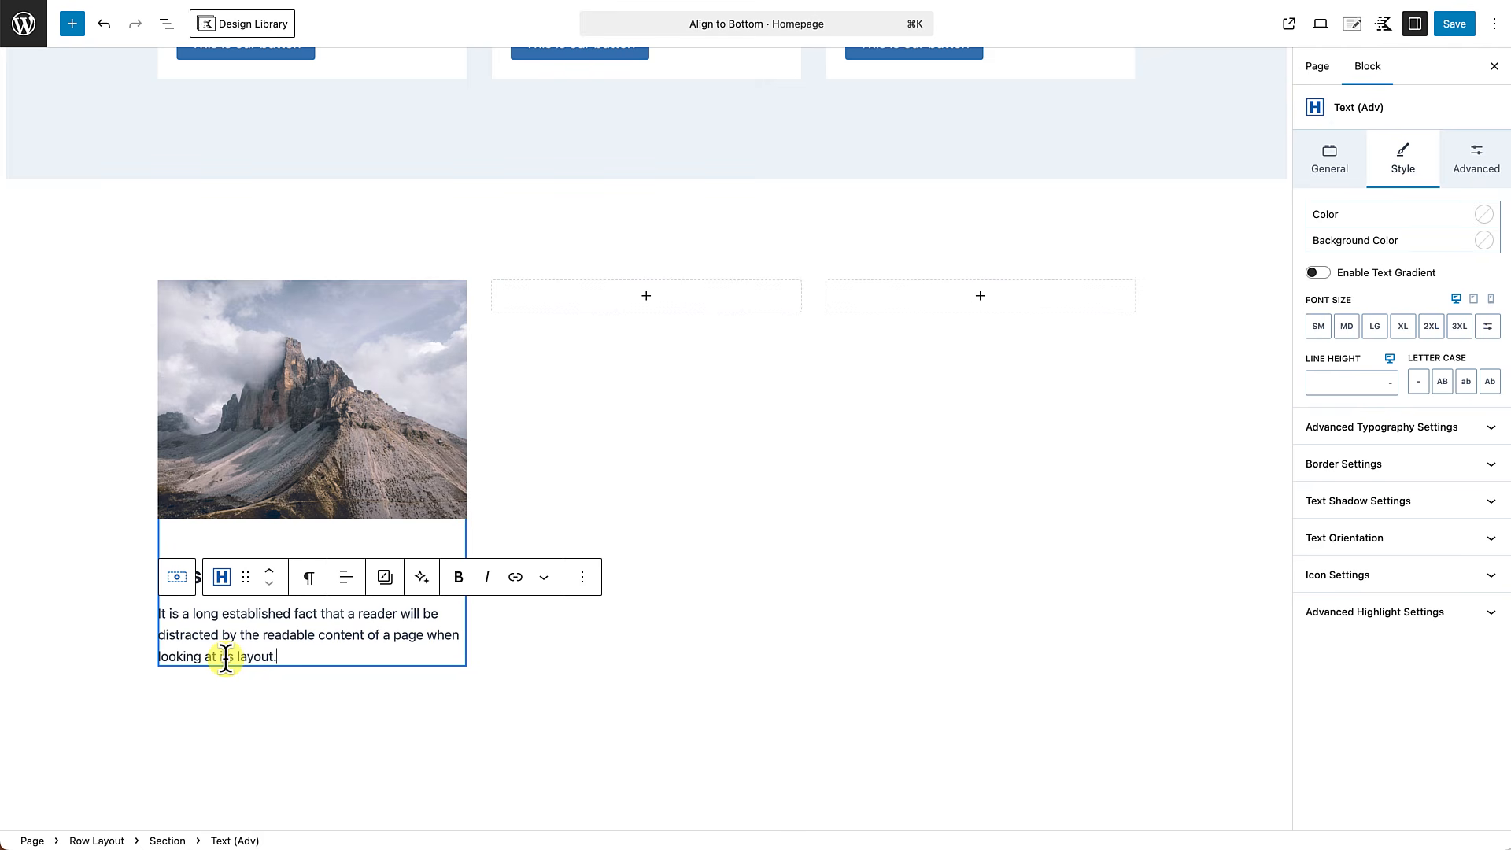
# Insert a Buttons (Adv) block below the description and label its button "This is our button".
pyautogui.press('Return')
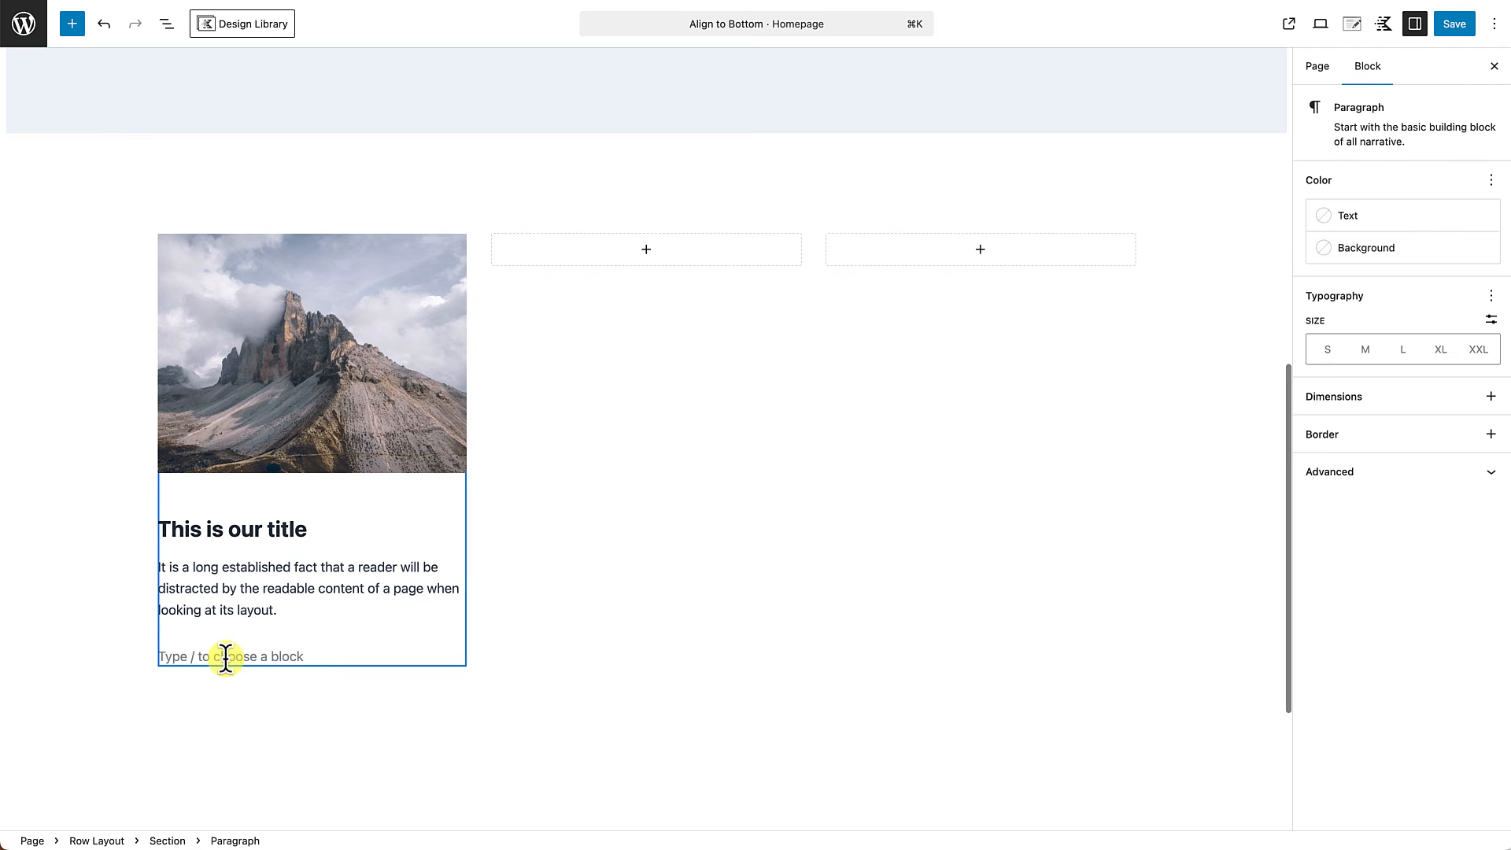
pyautogui.write('/')
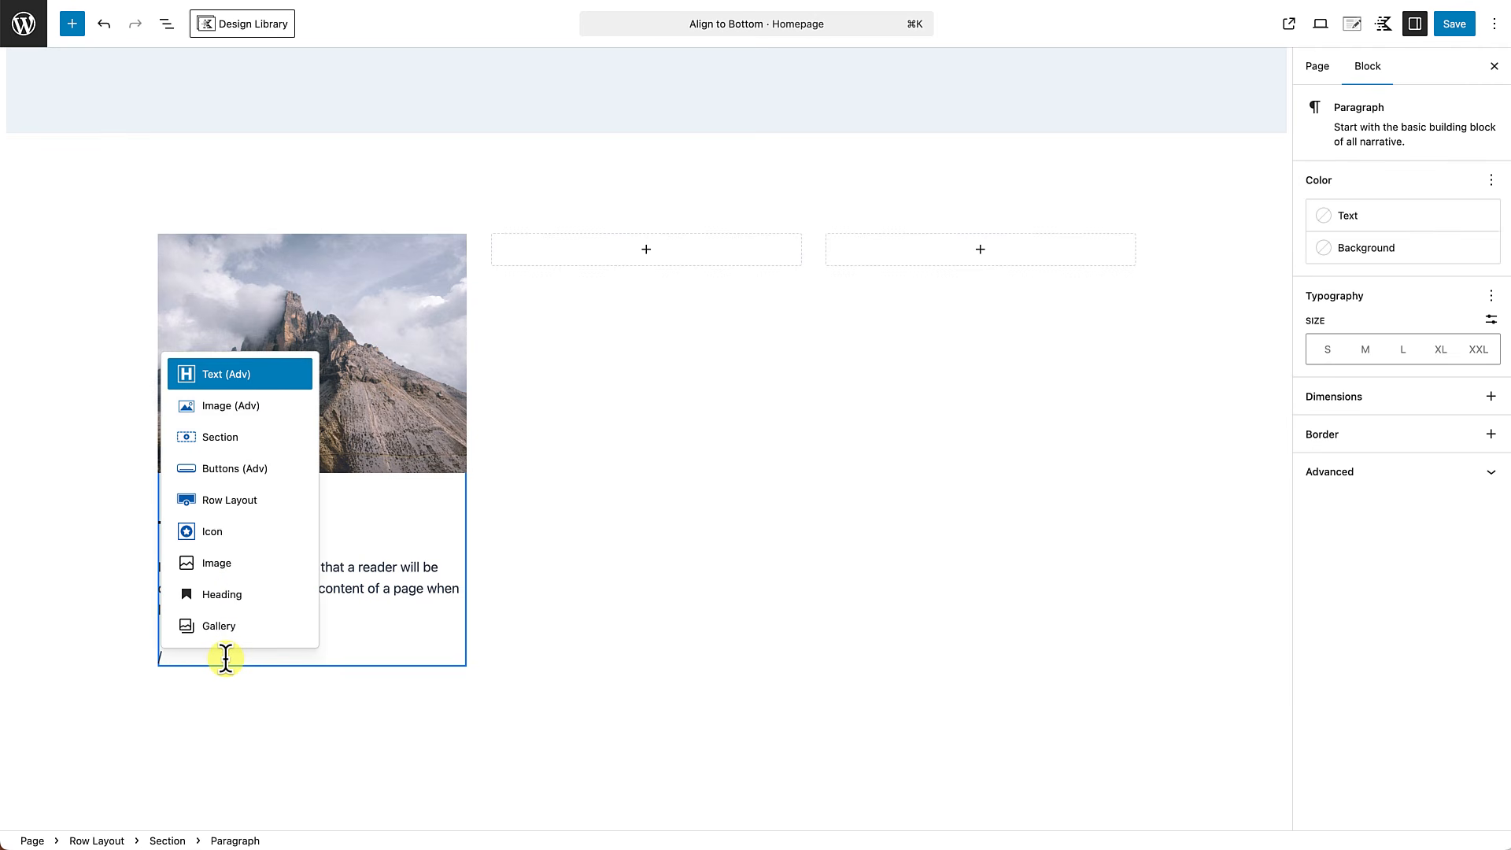
pyautogui.write('button')
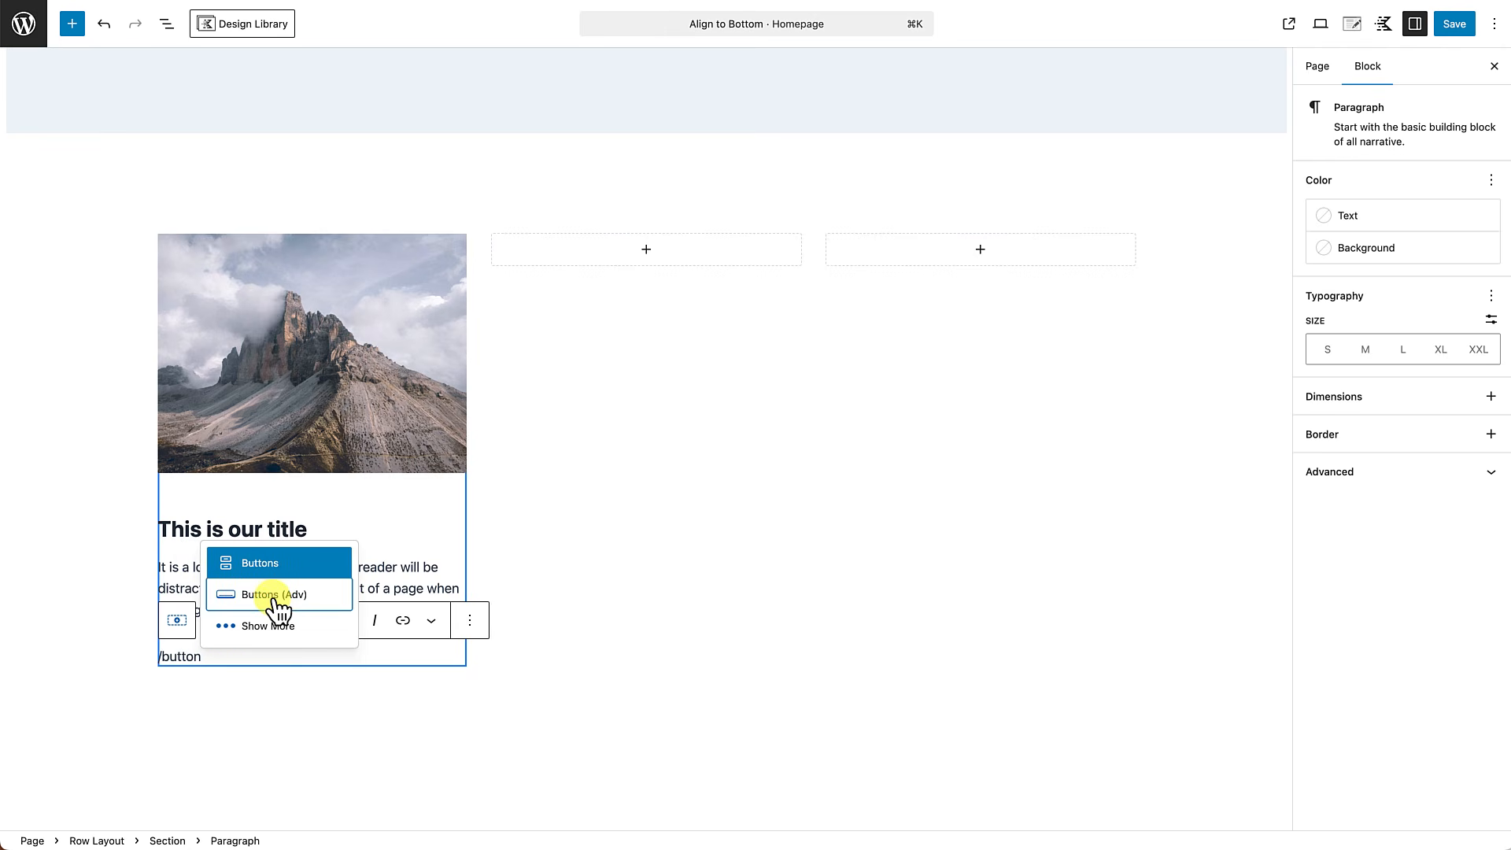
pyautogui.click(274, 597)
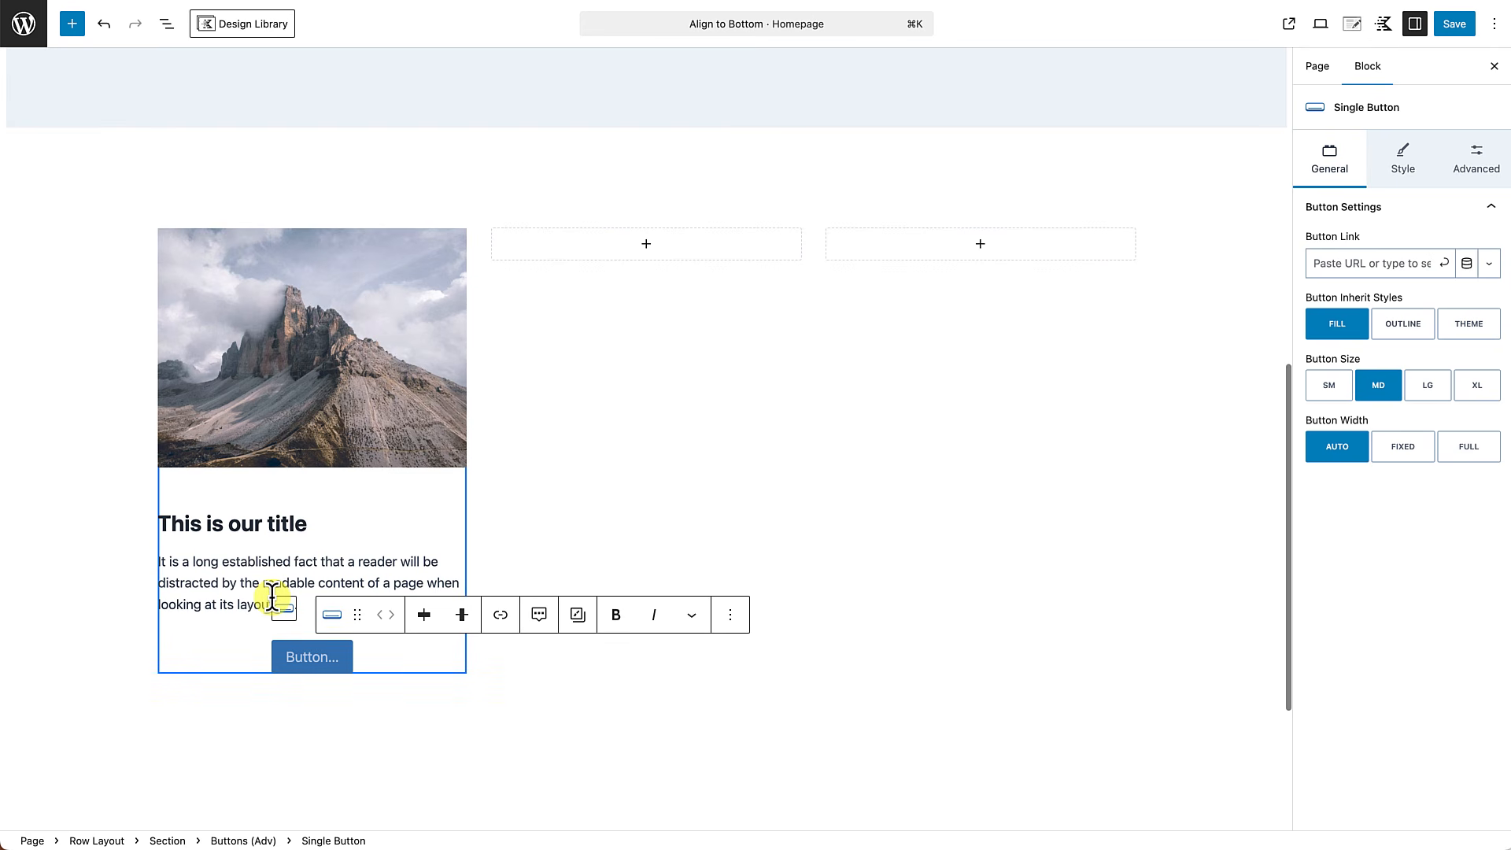
pyautogui.write('This is')
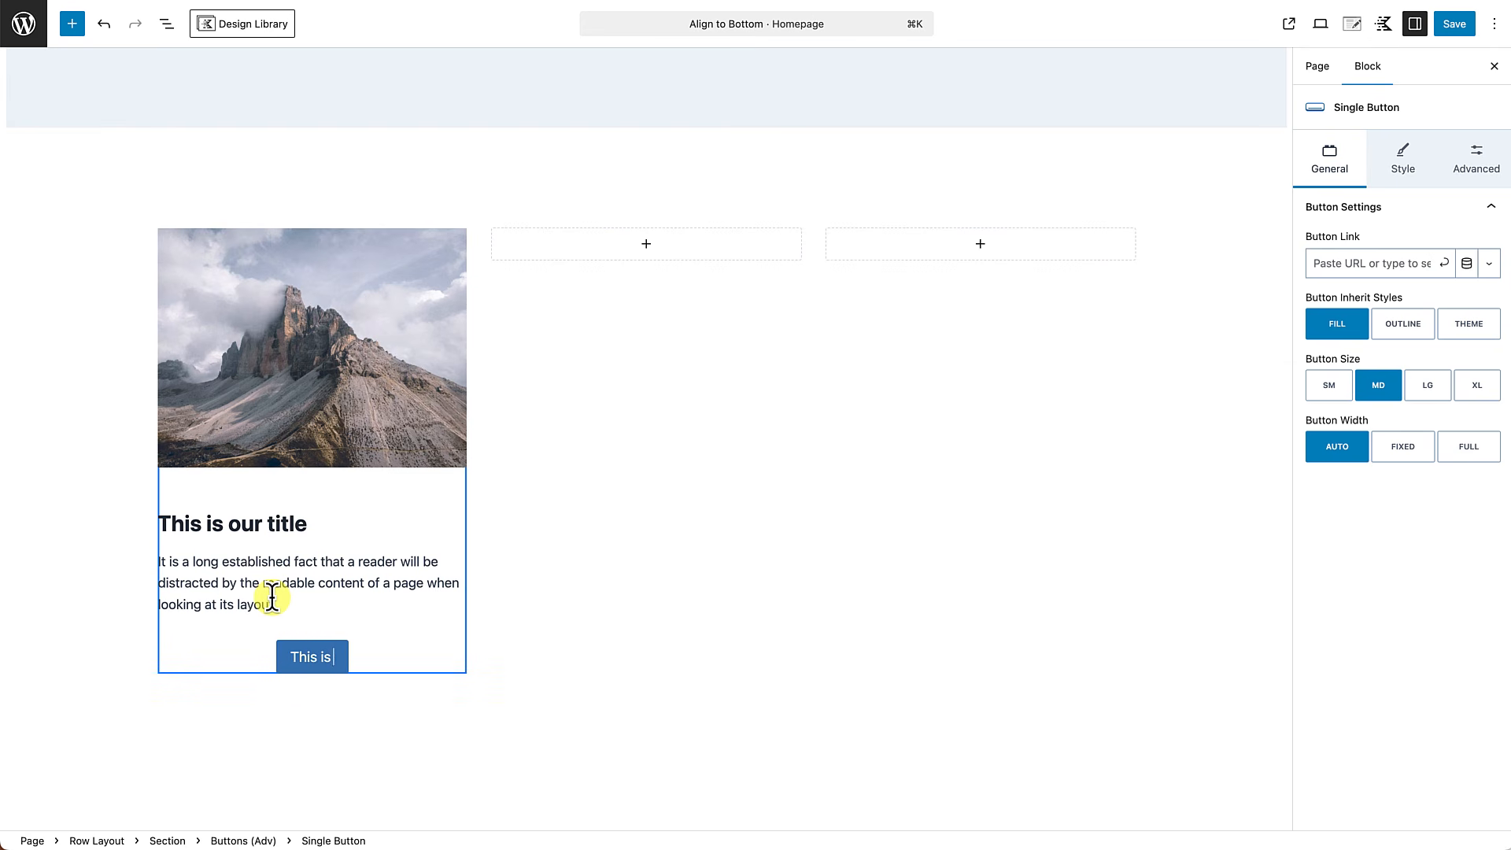
pyautogui.write(' our button')
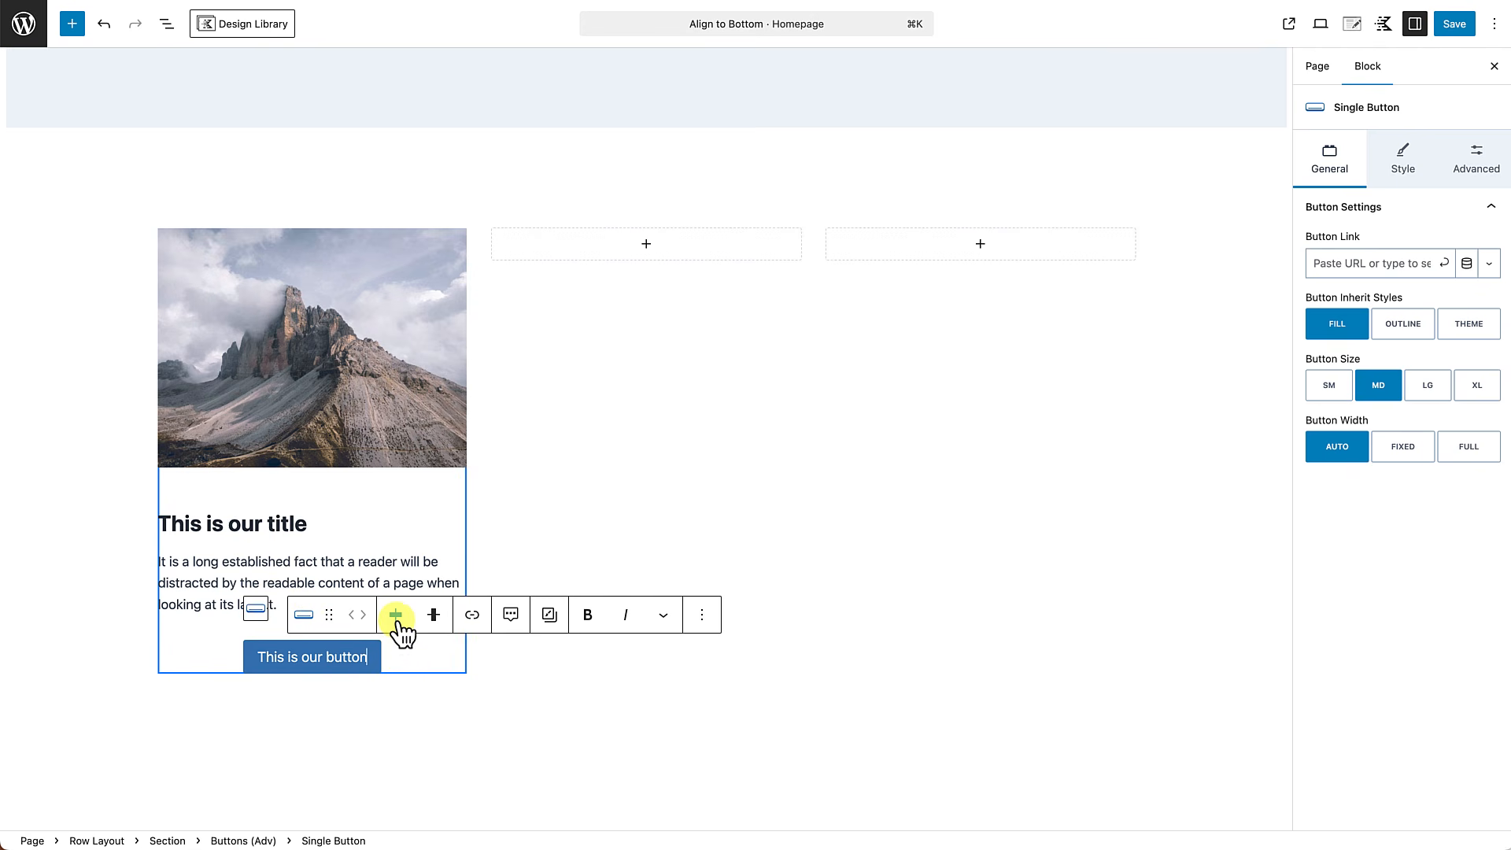
# Align the new button to the left and give it the Outline style.
pyautogui.click(396, 615)
pyautogui.click(398, 669)
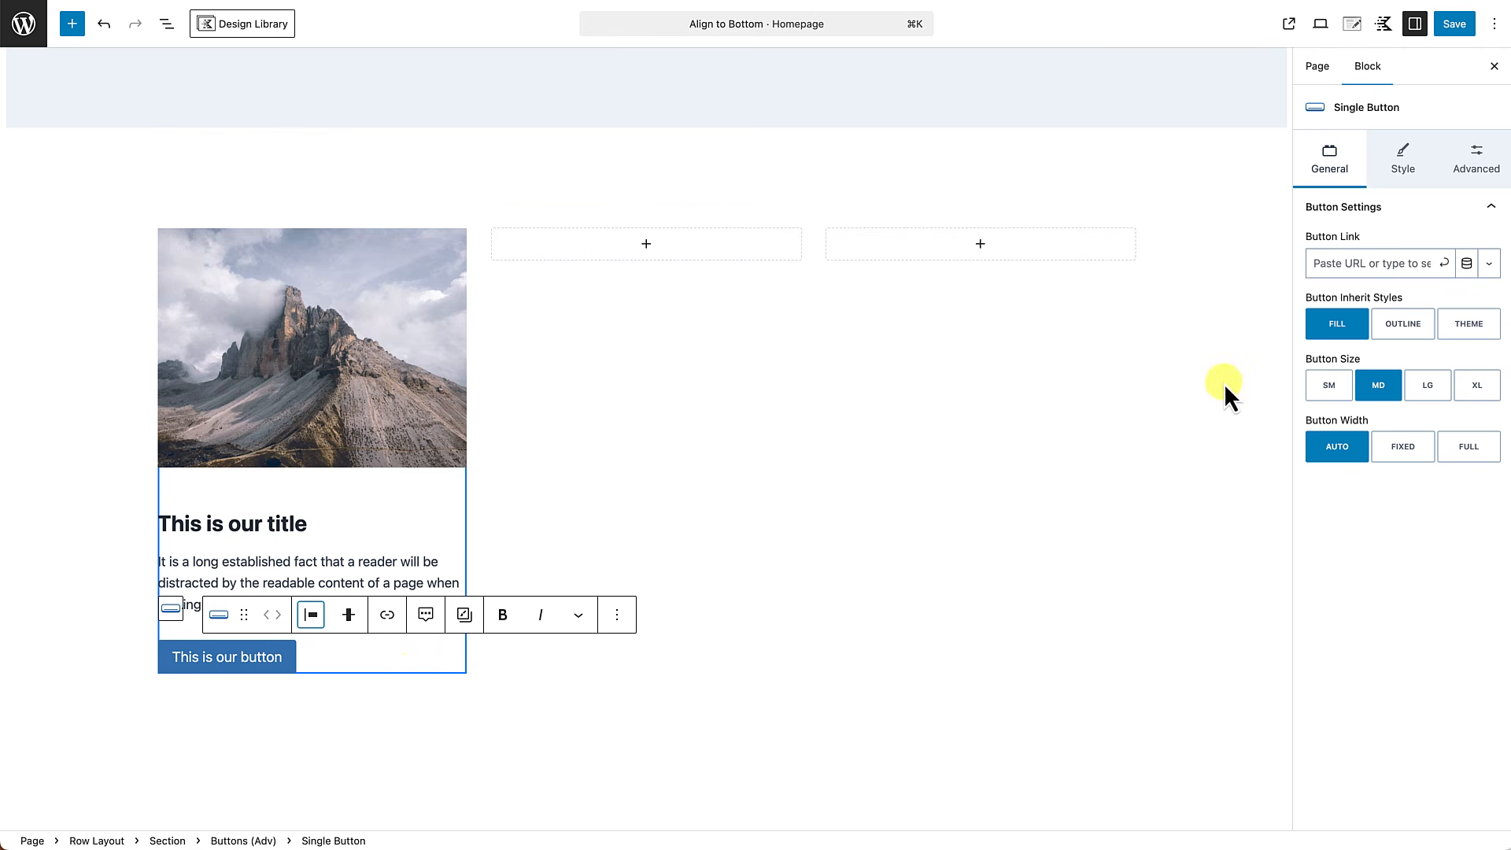
pyautogui.click(248, 659)
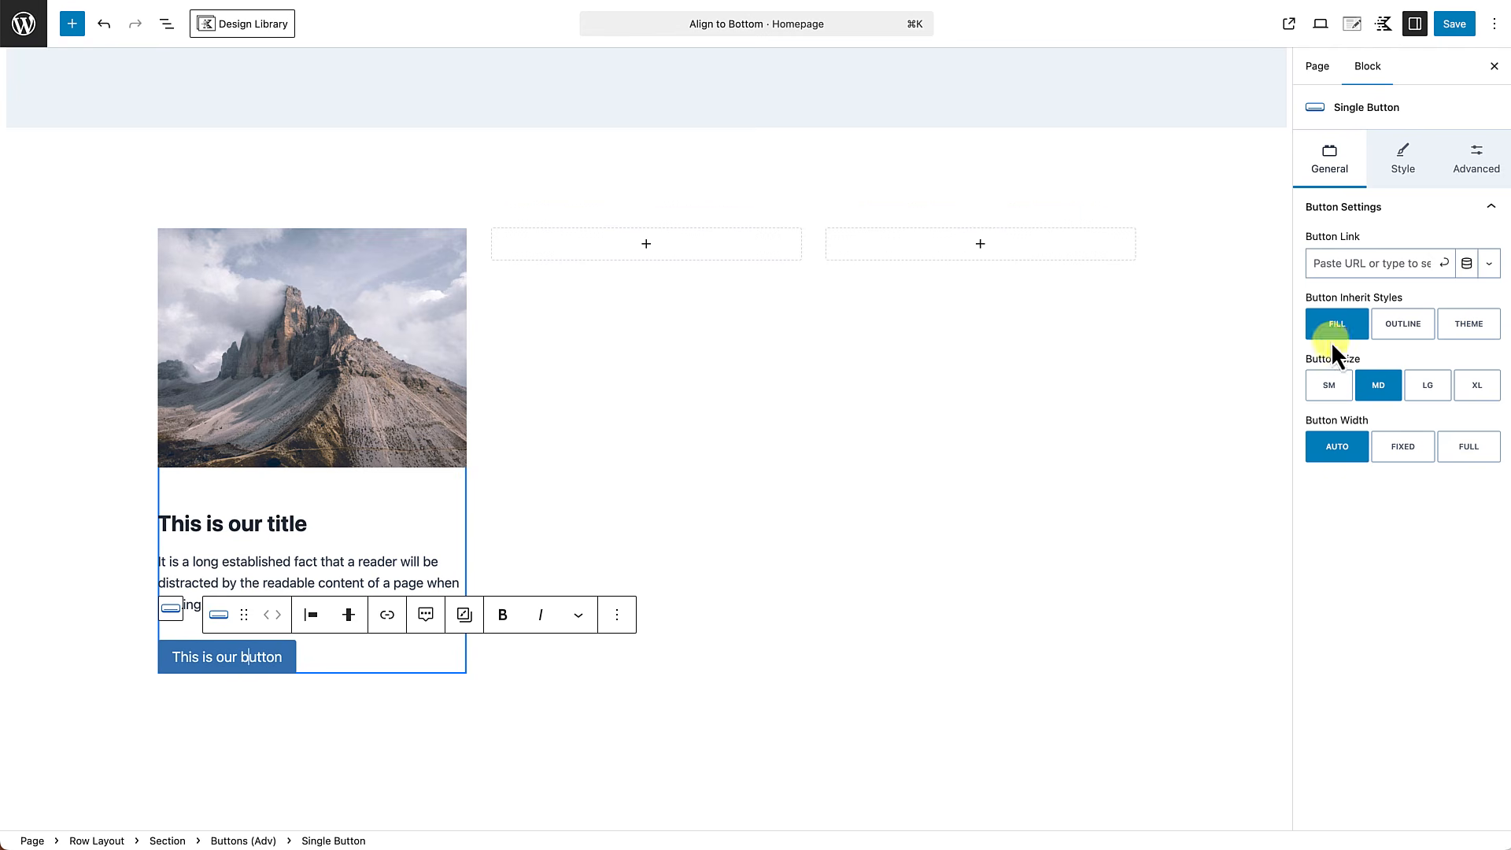
pyautogui.click(1409, 332)
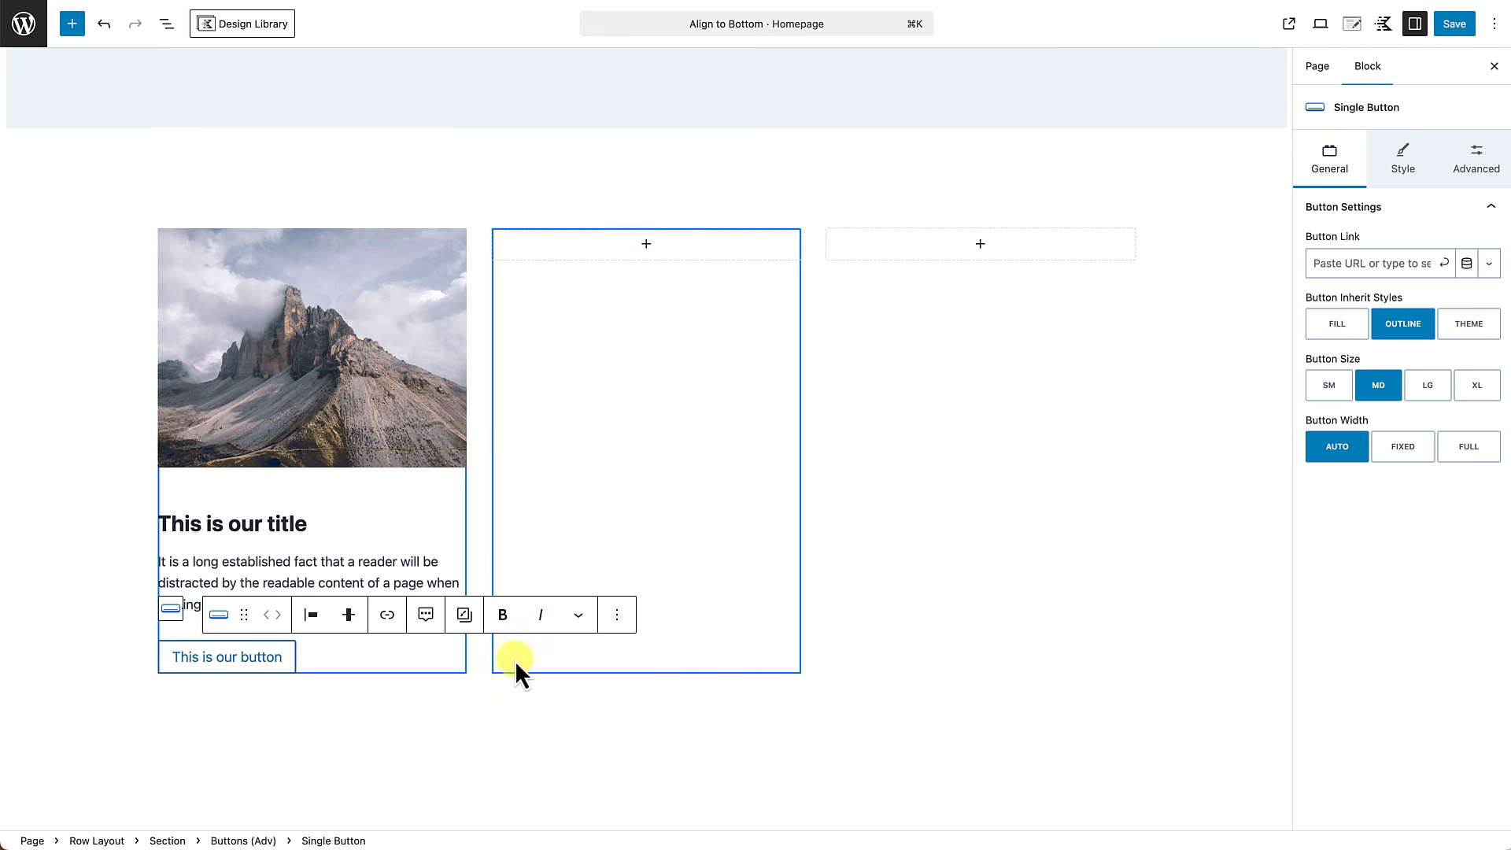
# Set the bottom margin of the new card's image to None.
pyautogui.scroll(5, 499, 668)
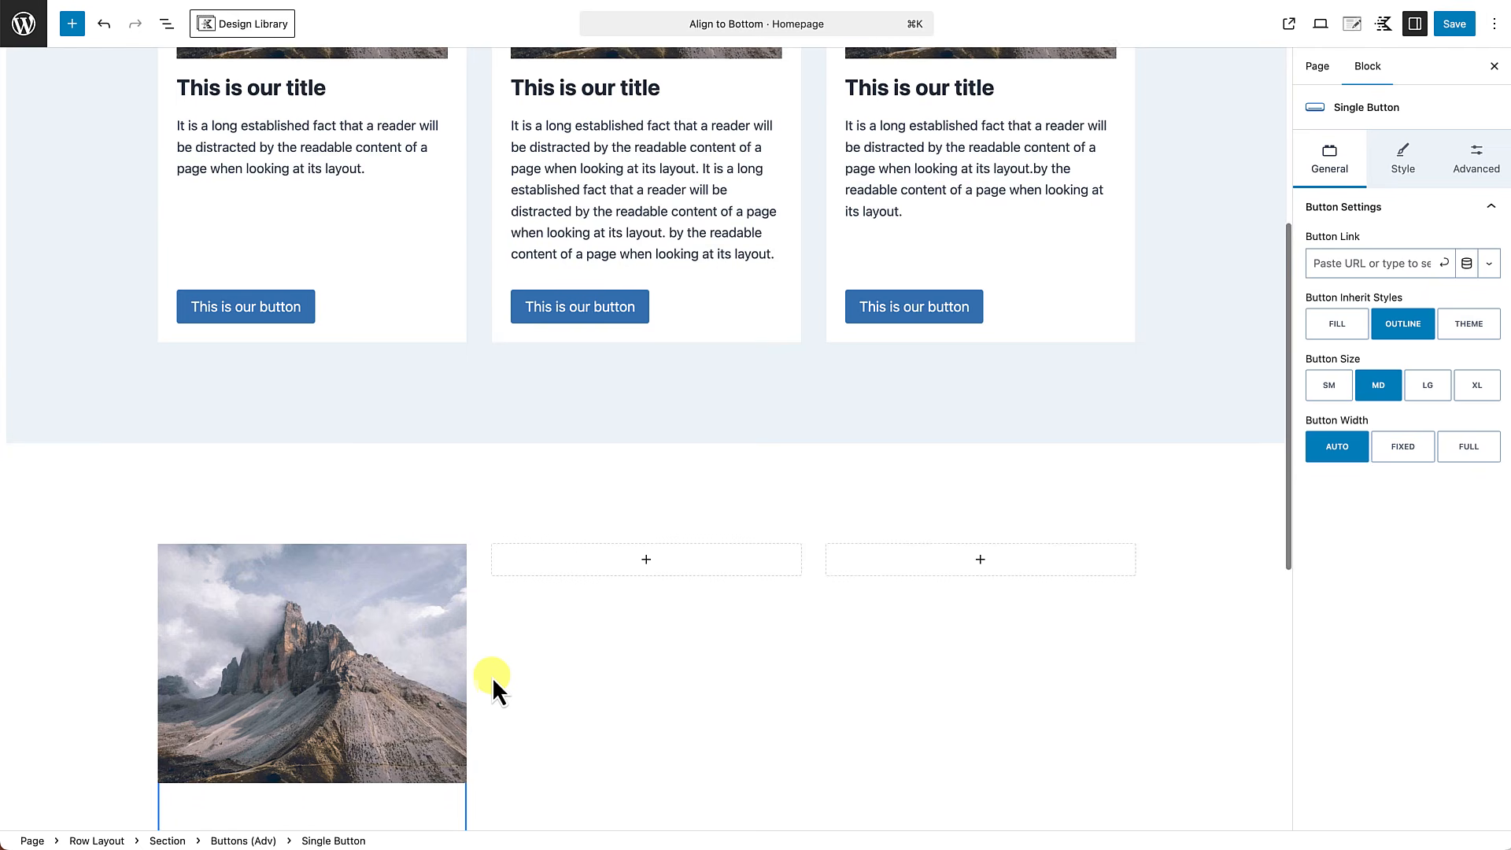
pyautogui.scroll(-6, 493, 676)
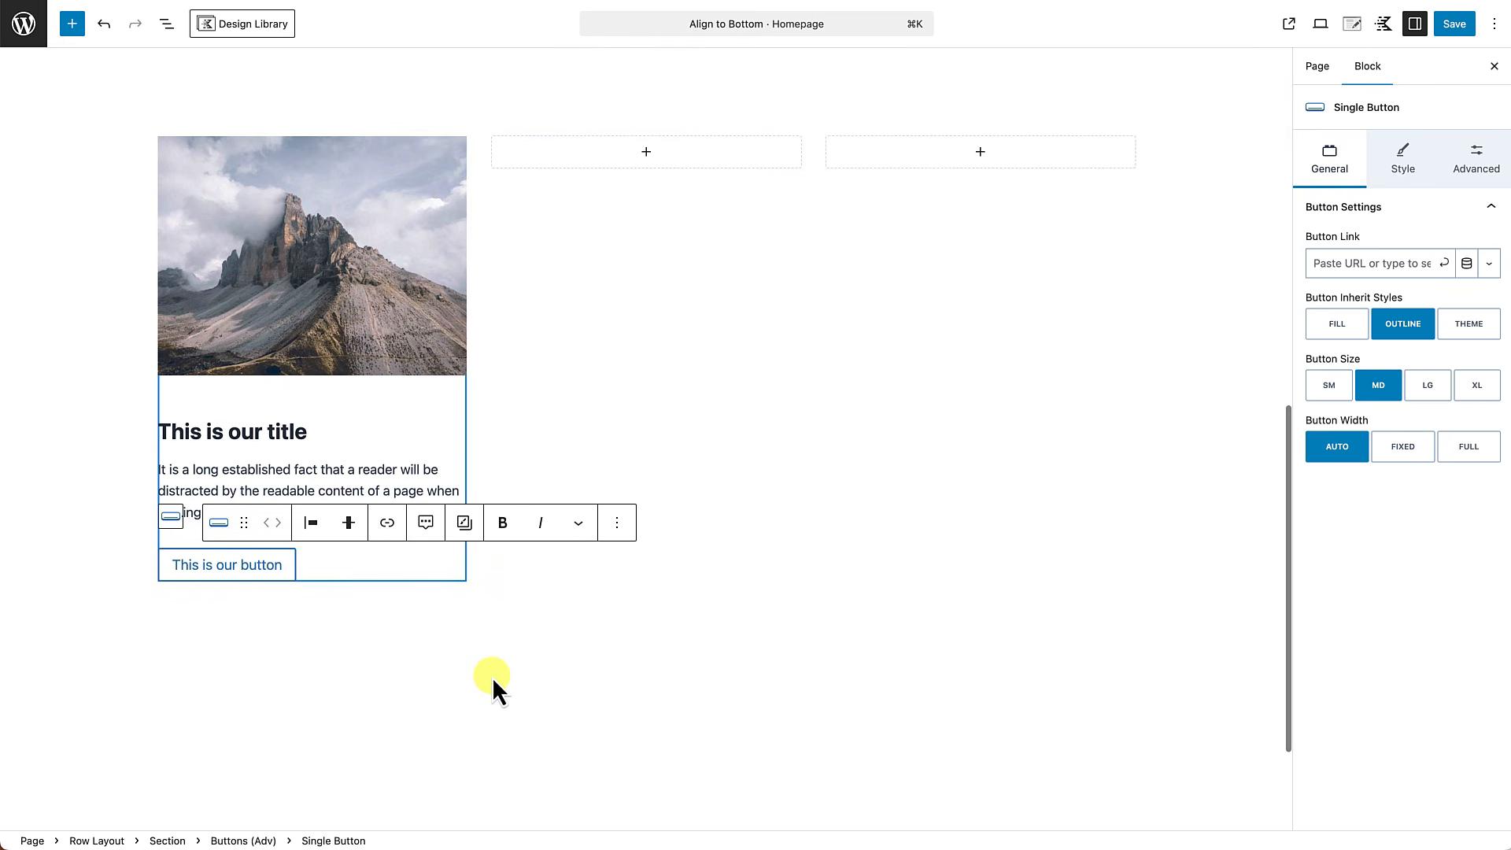
pyautogui.click(464, 711)
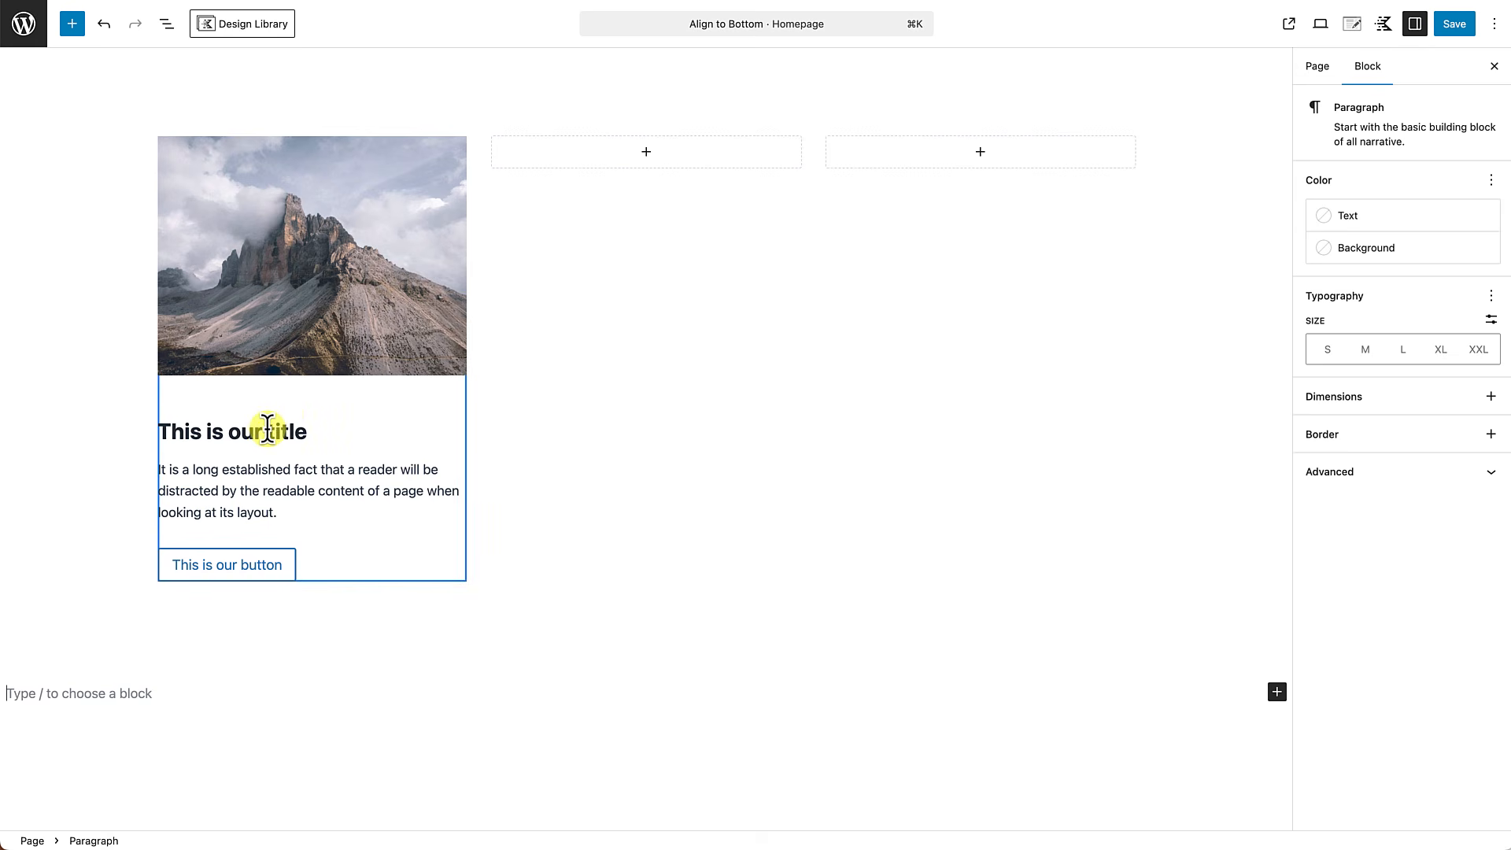
pyautogui.click(347, 319)
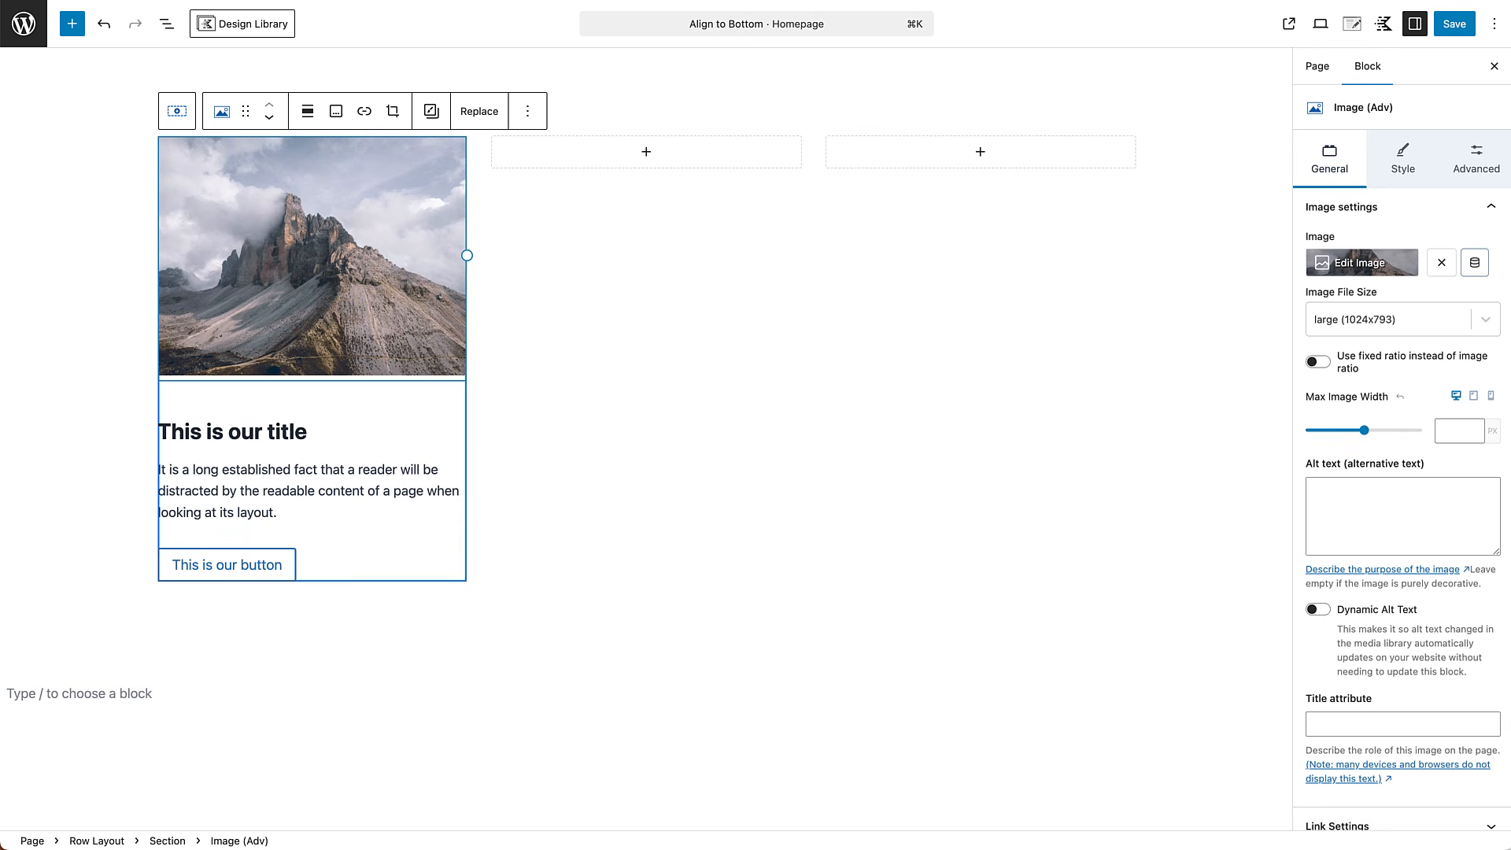
pyautogui.click(1486, 167)
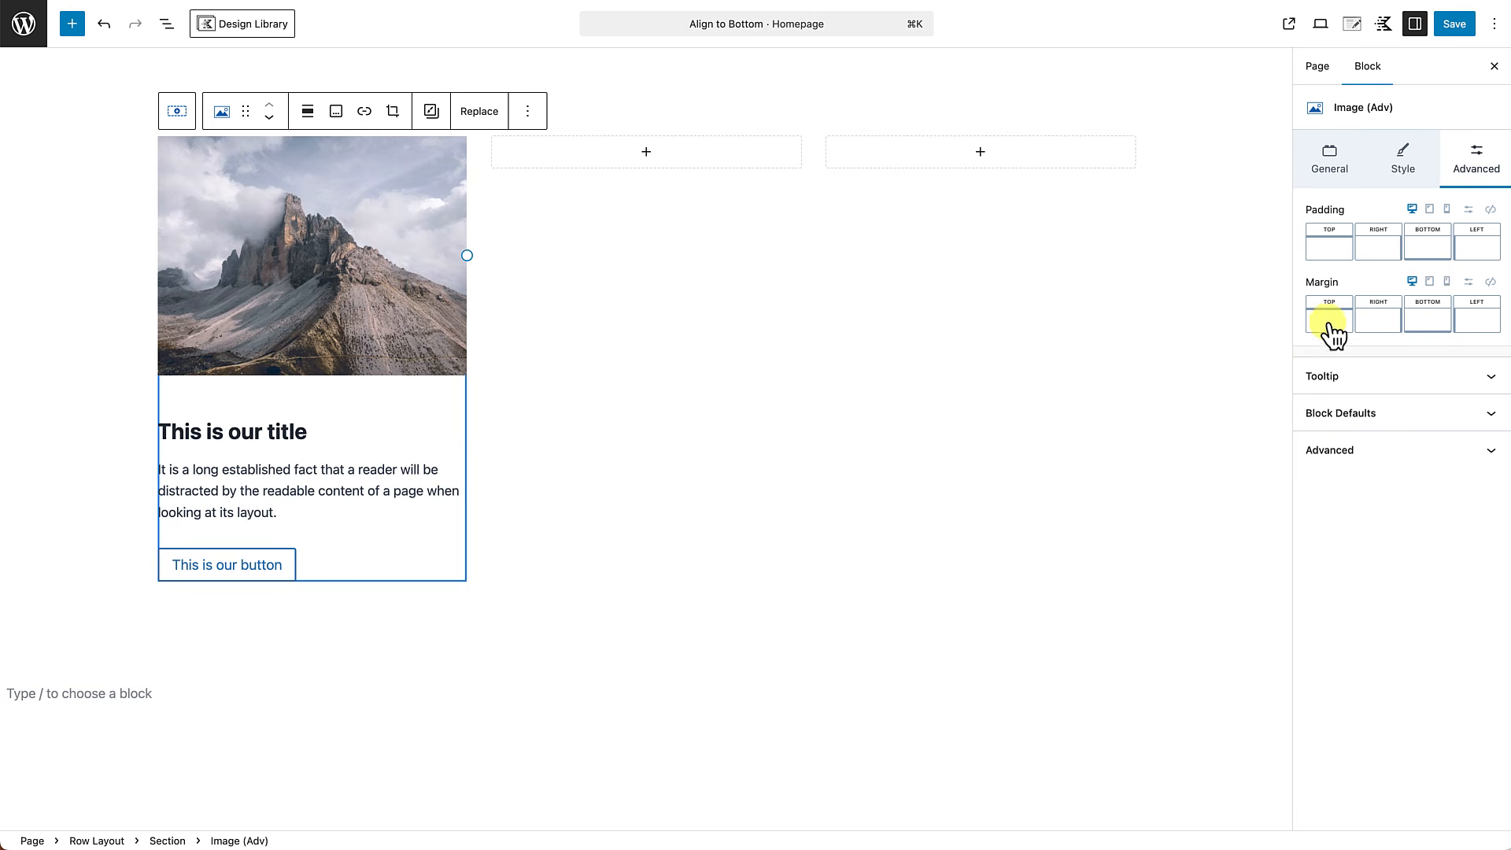
pyautogui.click(1403, 327)
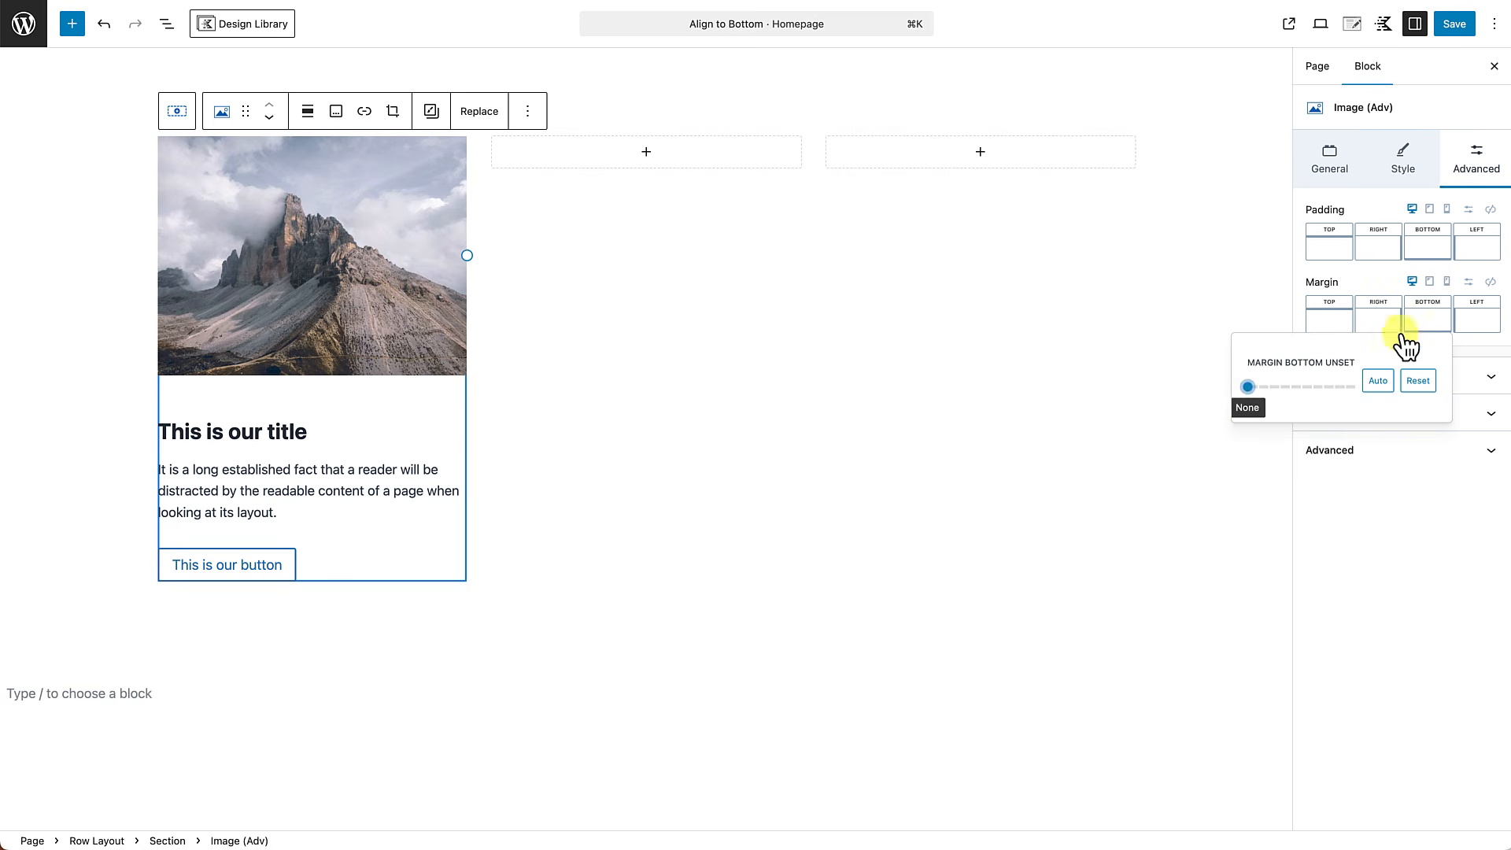
pyautogui.moveTo(1248, 388); pyautogui.dragTo(1177, 396)
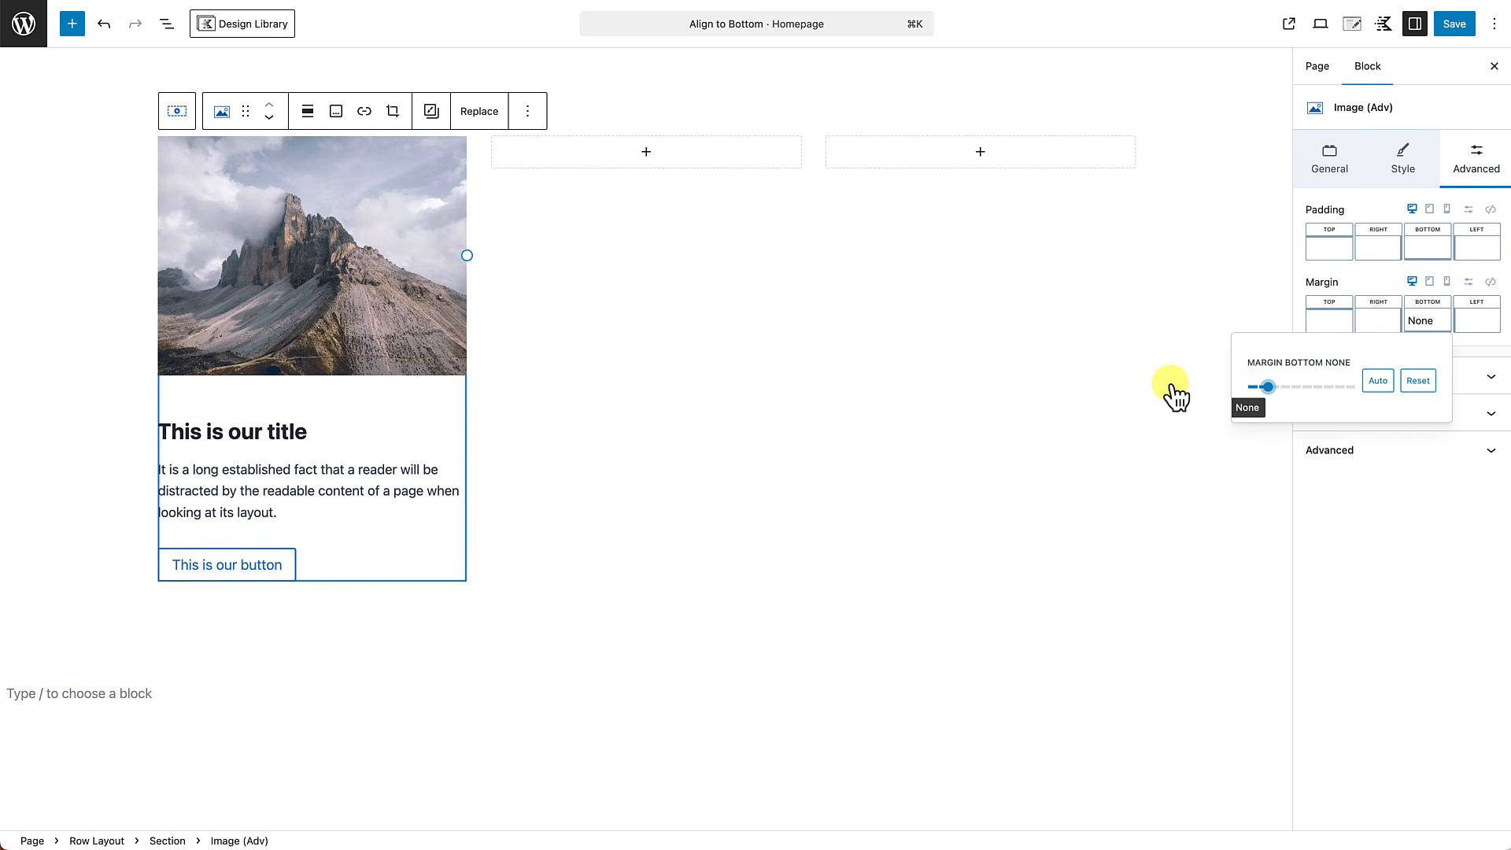
# Reduce the top margin of the new card's title so the heading sits closer to the image.
pyautogui.click(249, 434)
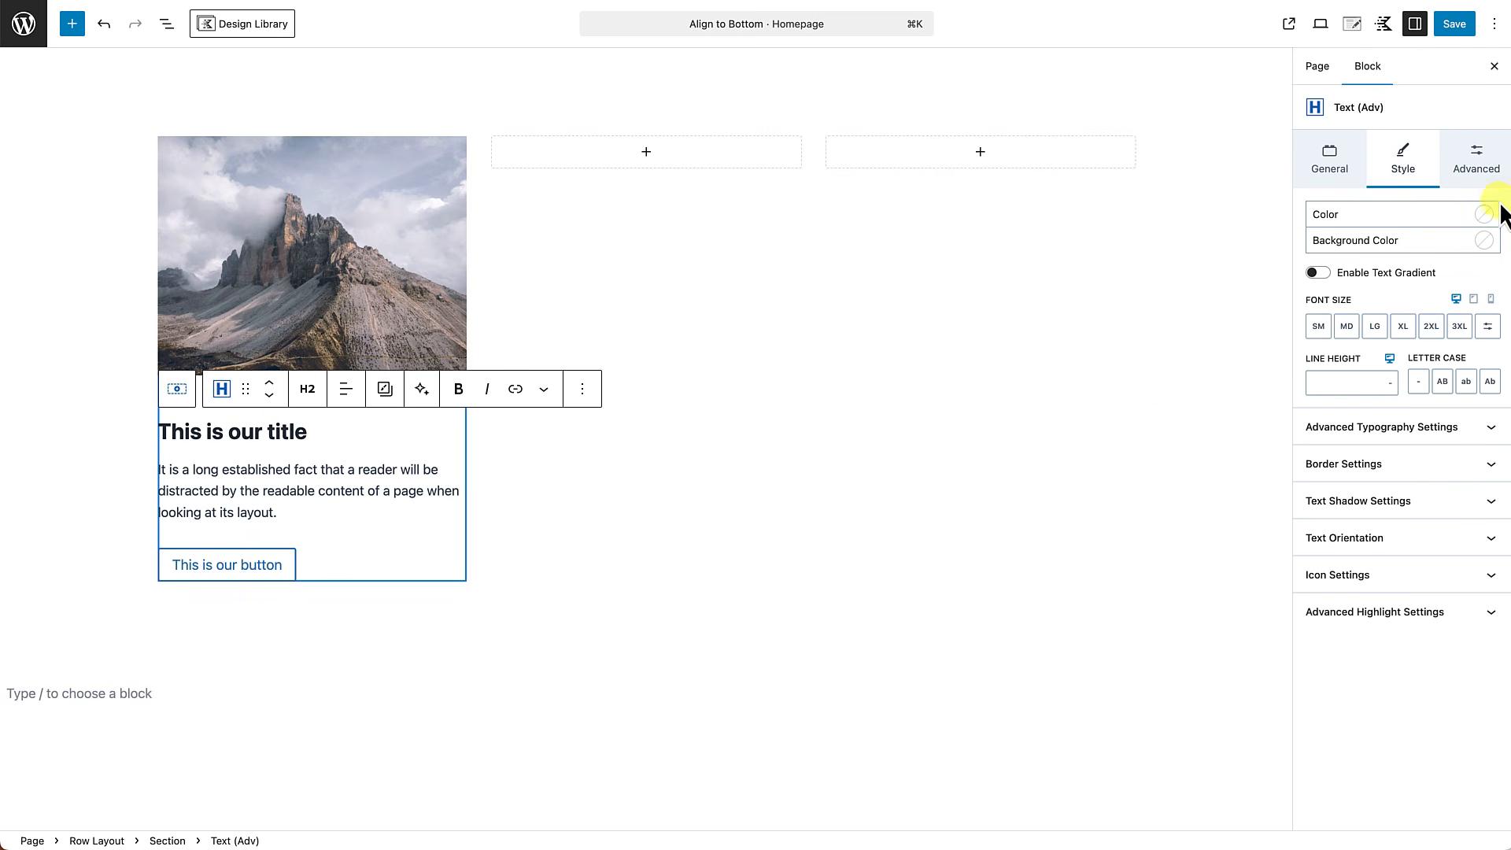
pyautogui.click(1492, 177)
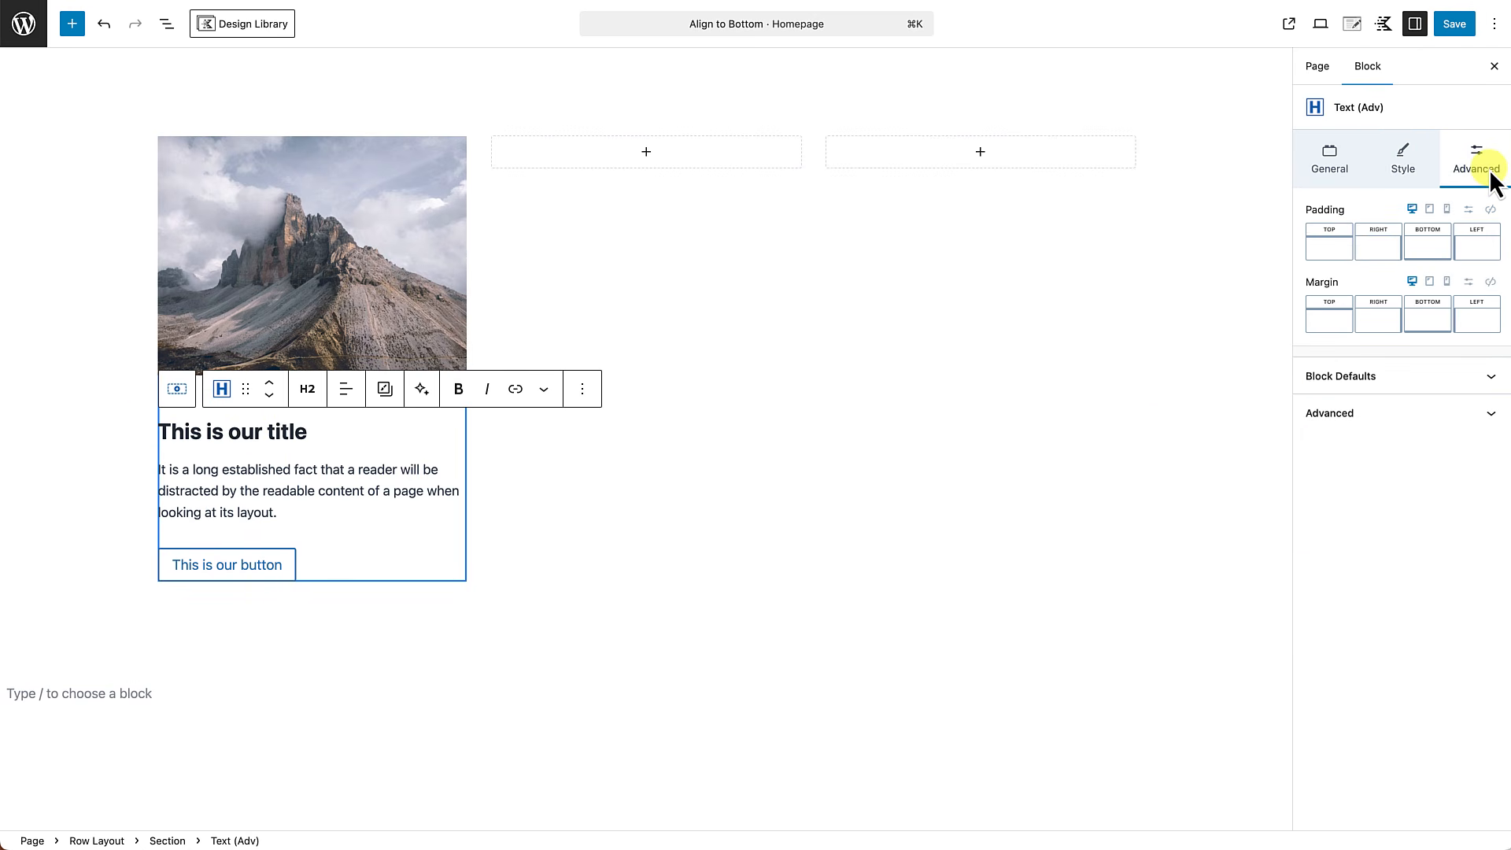
pyautogui.click(1334, 324)
pyautogui.moveTo(1148, 387); pyautogui.dragTo(1001, 387)
# Give all three sections of the second row the light grey-blue palette background color EDF2F7.
pyautogui.click(998, 385)
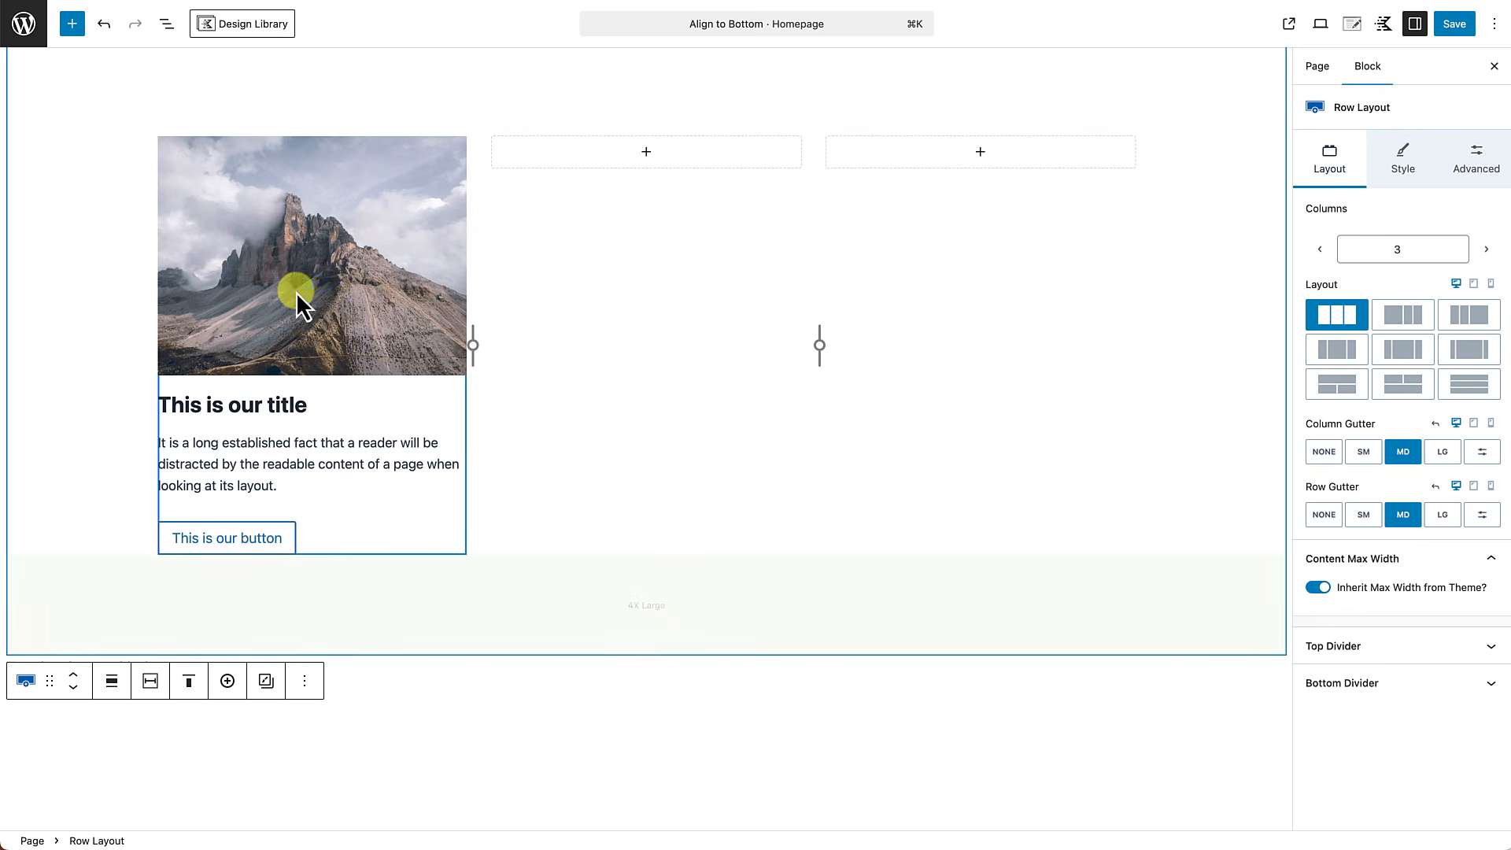
pyautogui.click(166, 25)
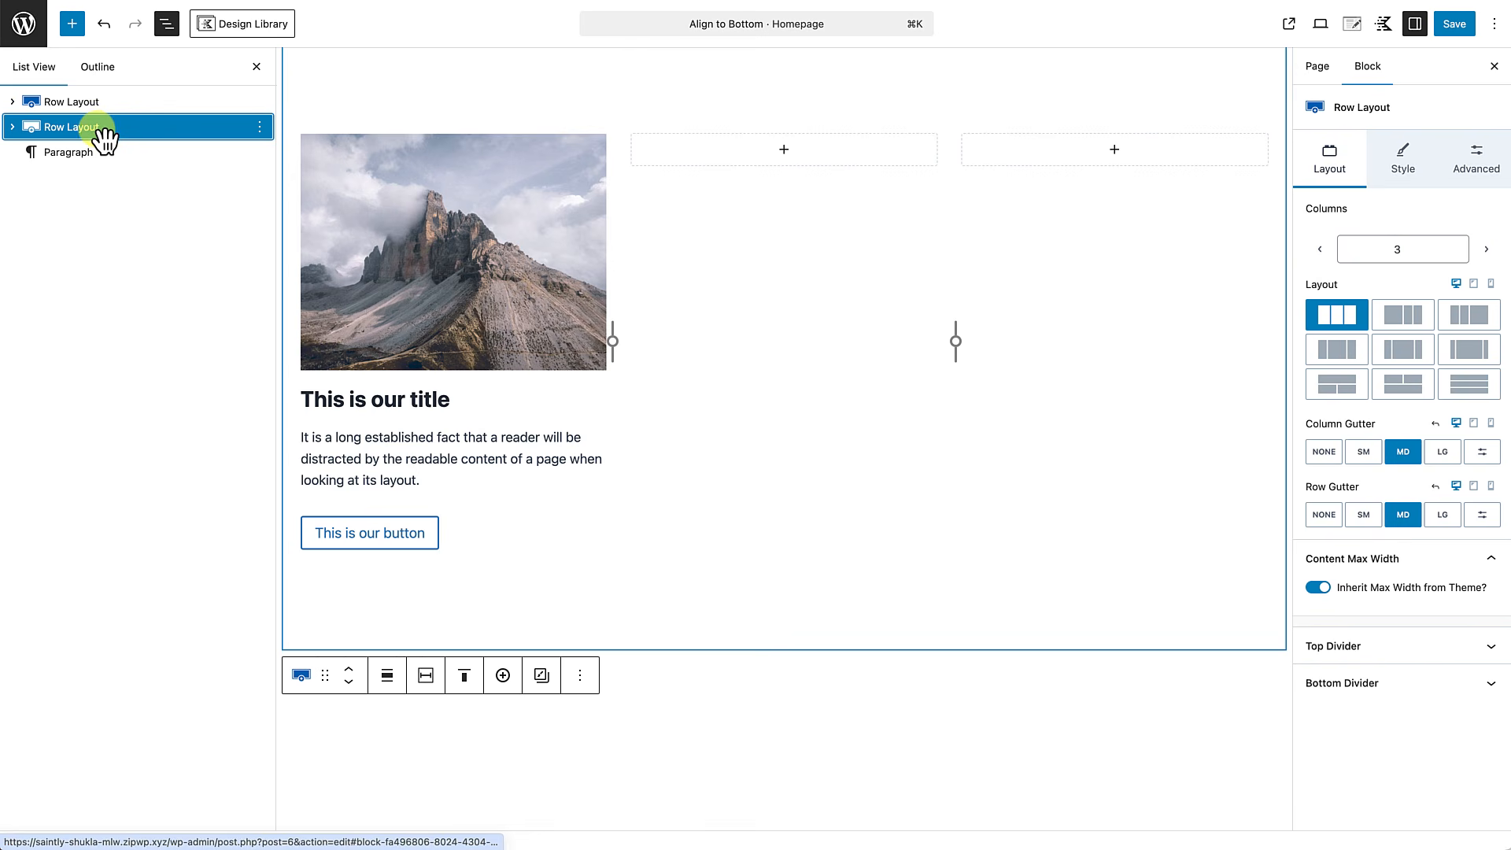
pyautogui.click(12, 126)
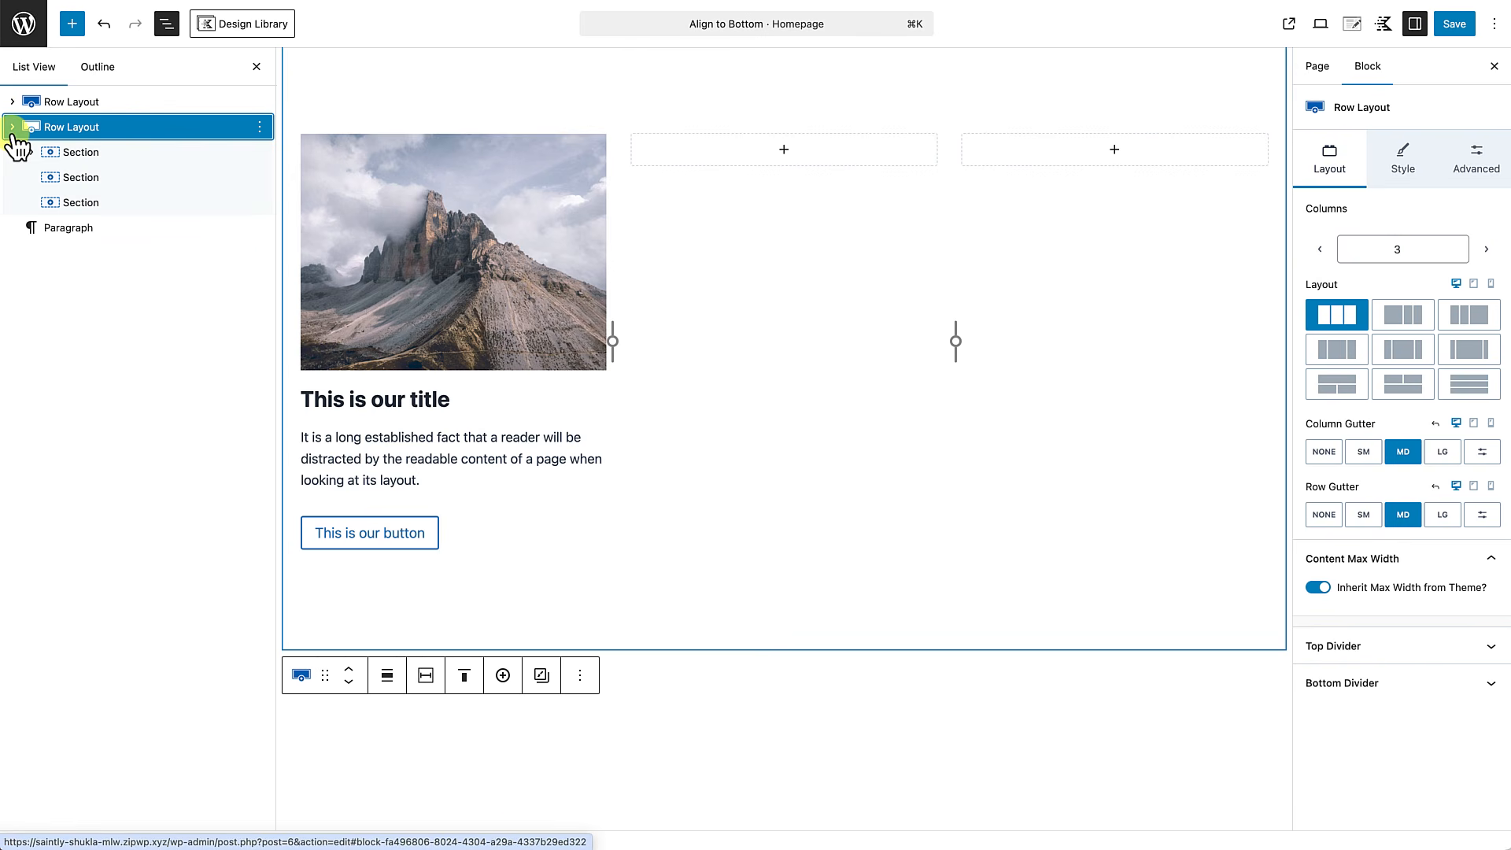
pyautogui.click(78, 155)
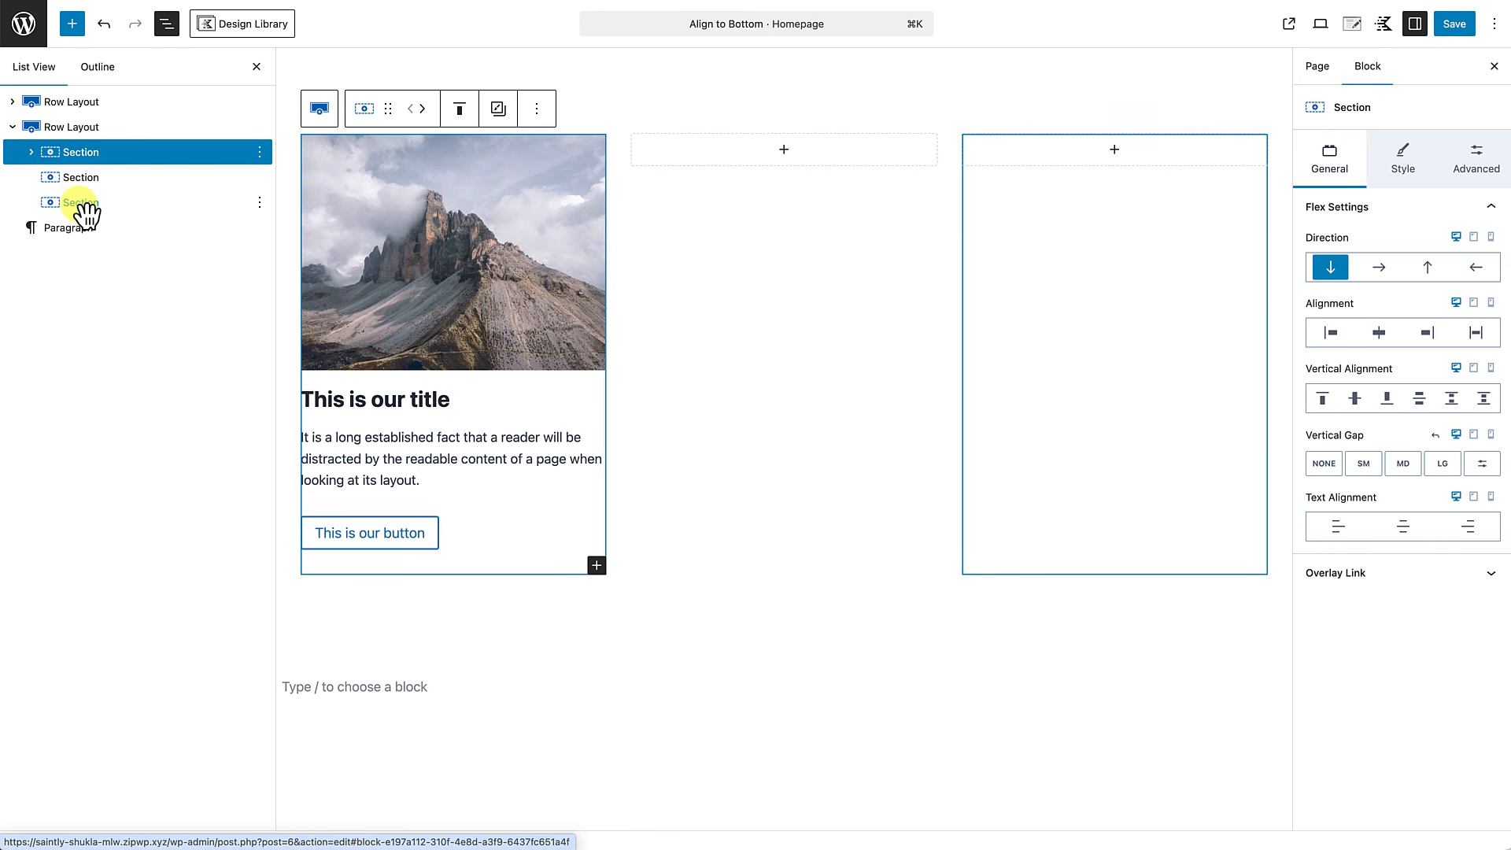
pyautogui.keyDown('shift'); pyautogui.click(82, 203); pyautogui.keyUp('shift')
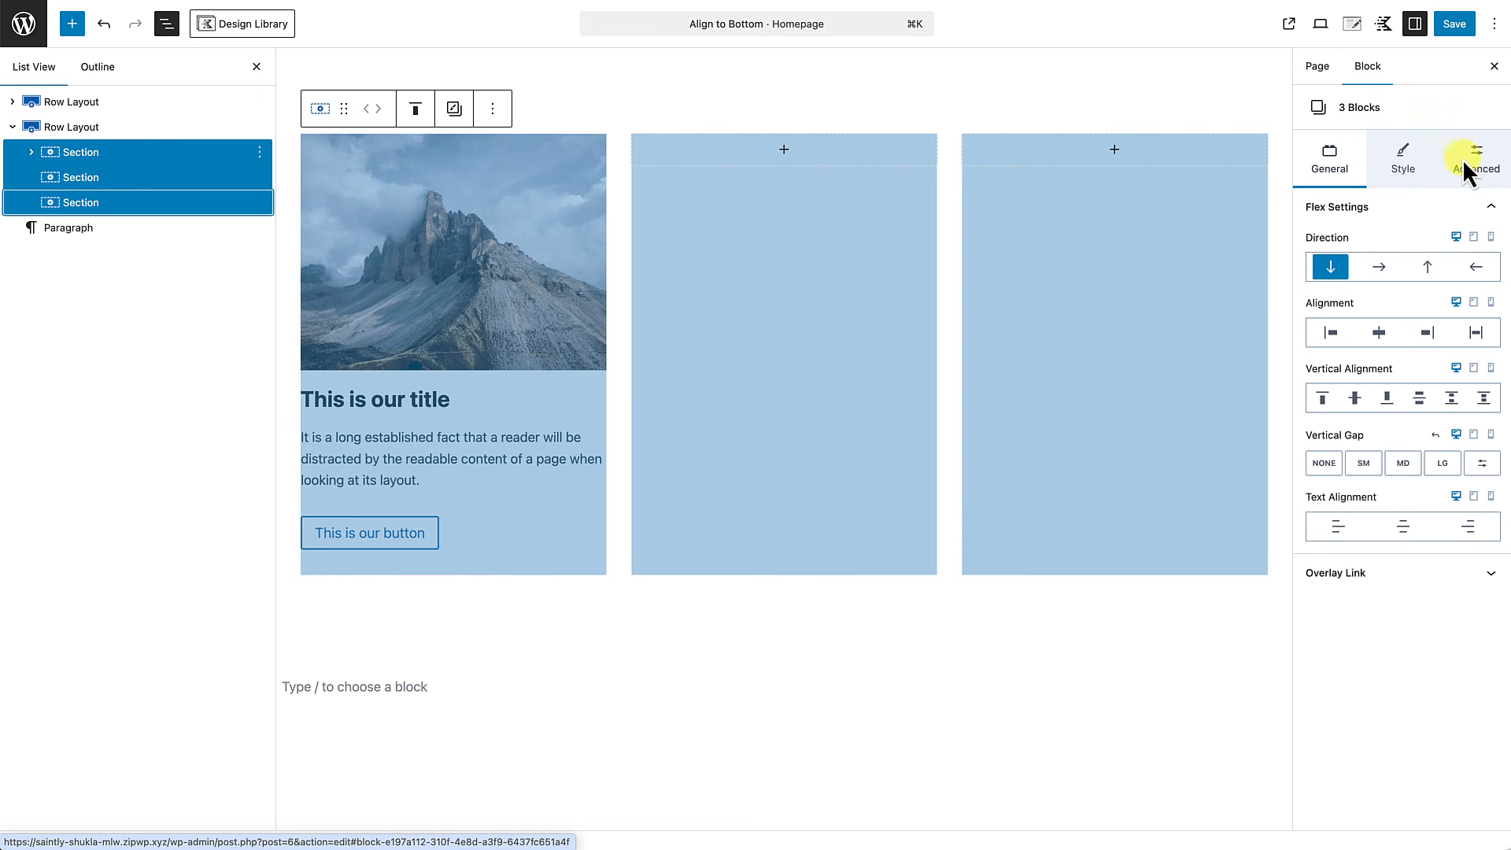
pyautogui.click(1405, 165)
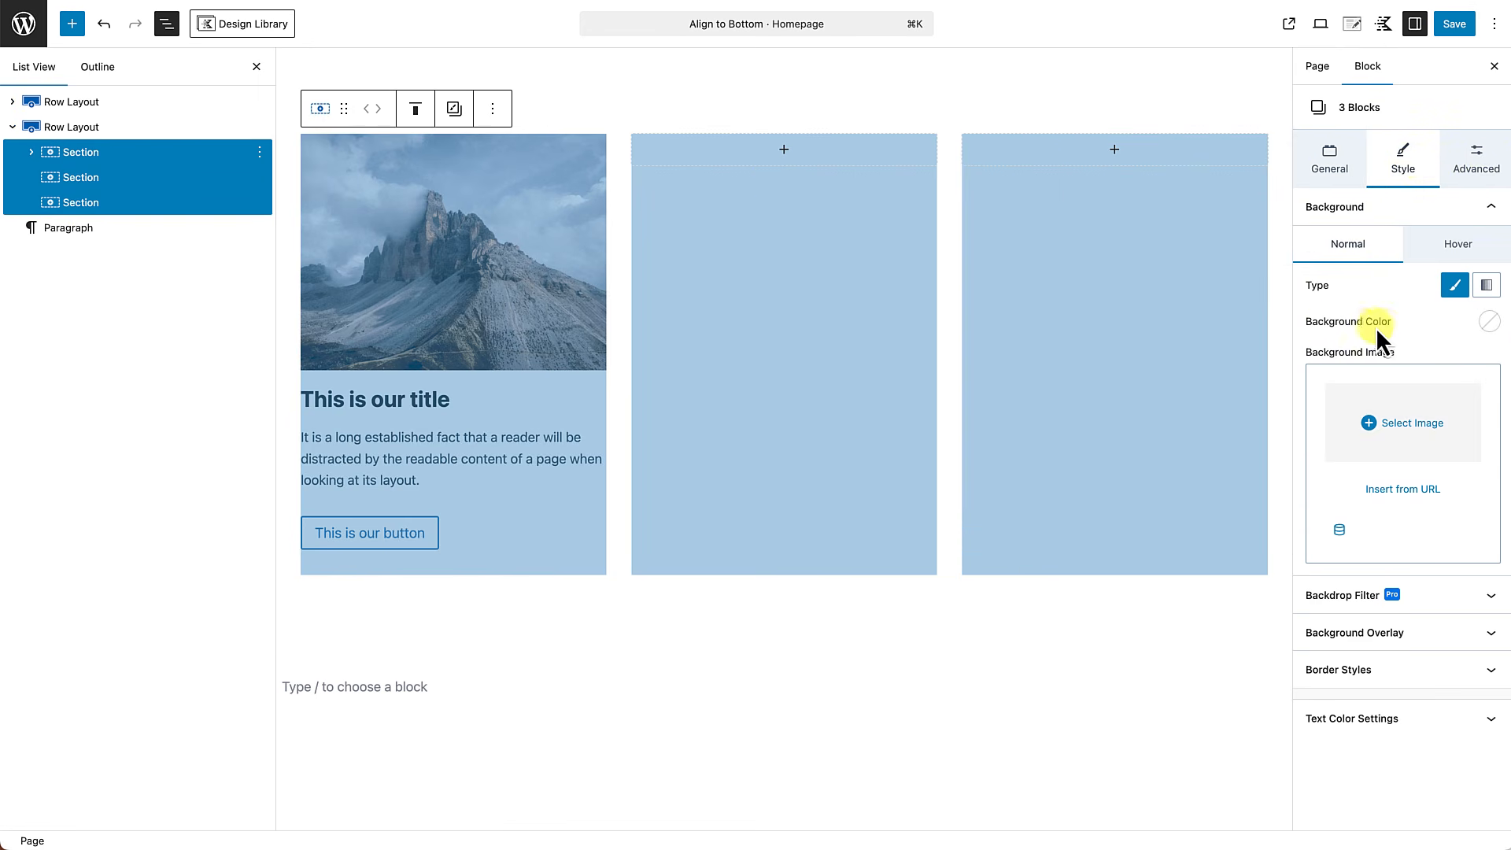
pyautogui.click(1489, 322)
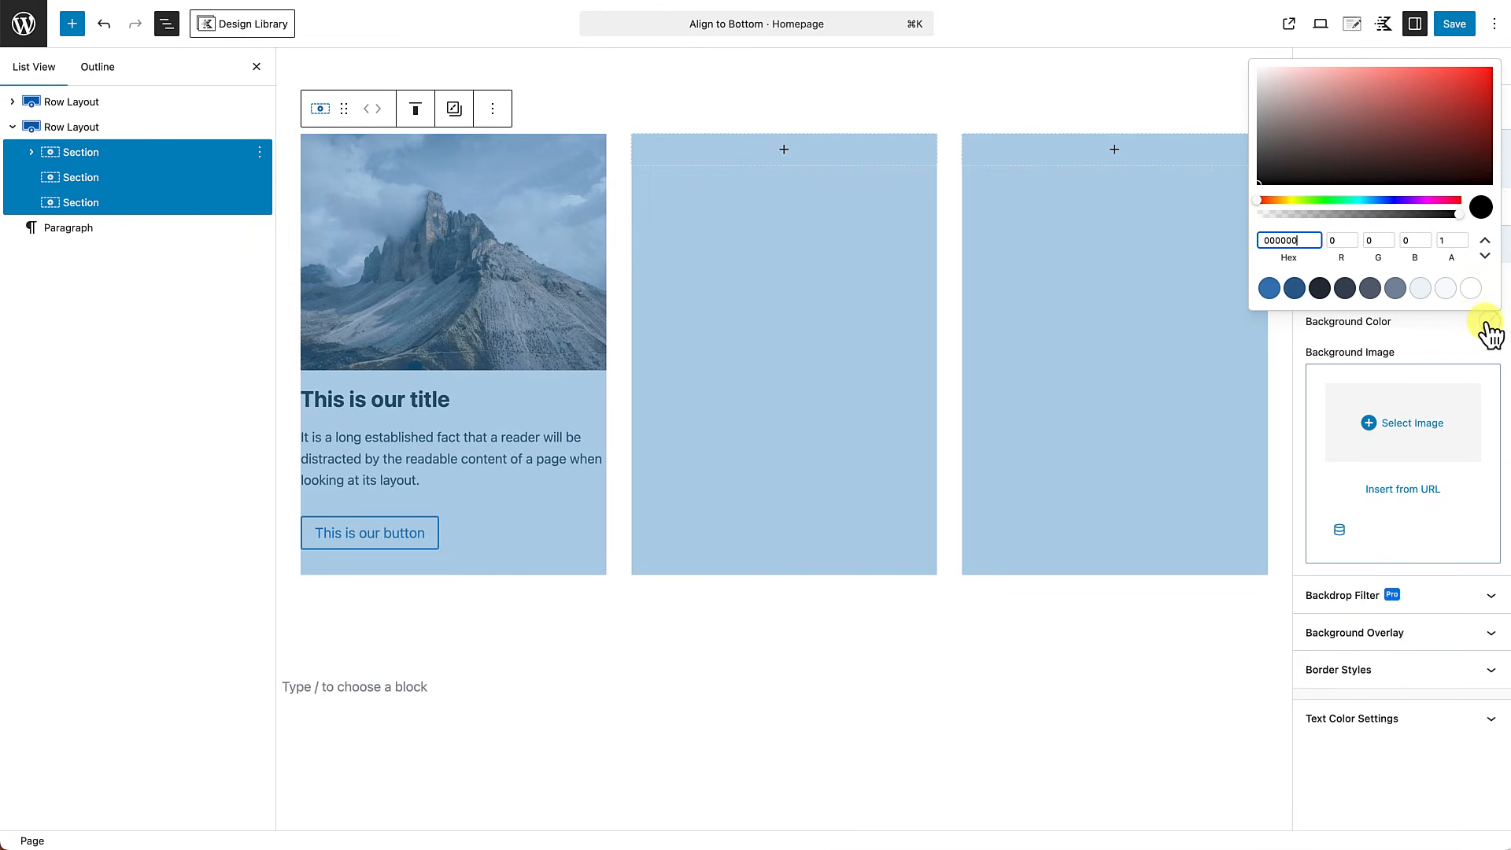
pyautogui.click(1422, 290)
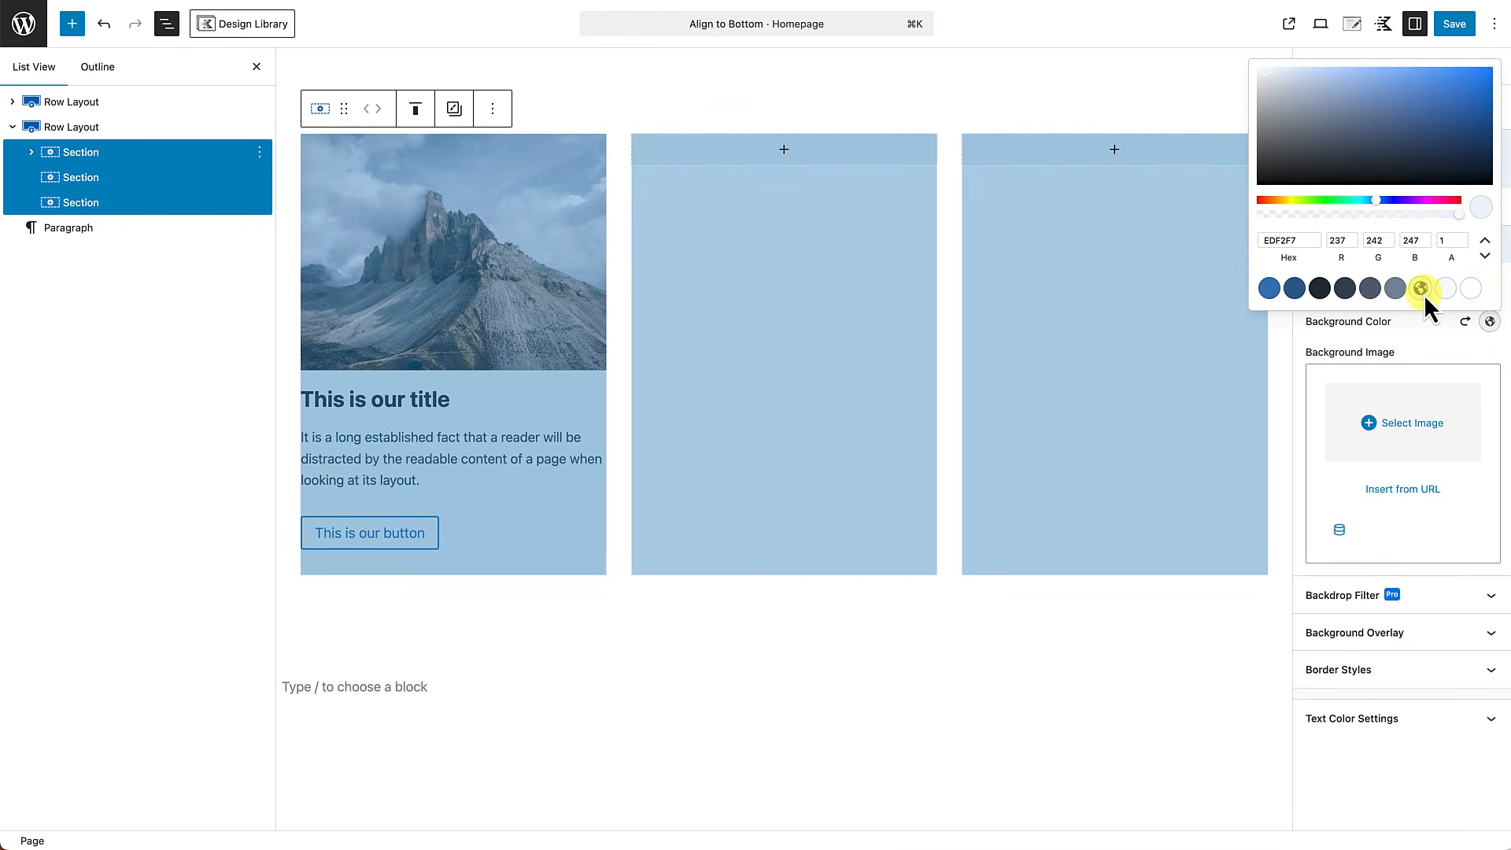
pyautogui.click(693, 706)
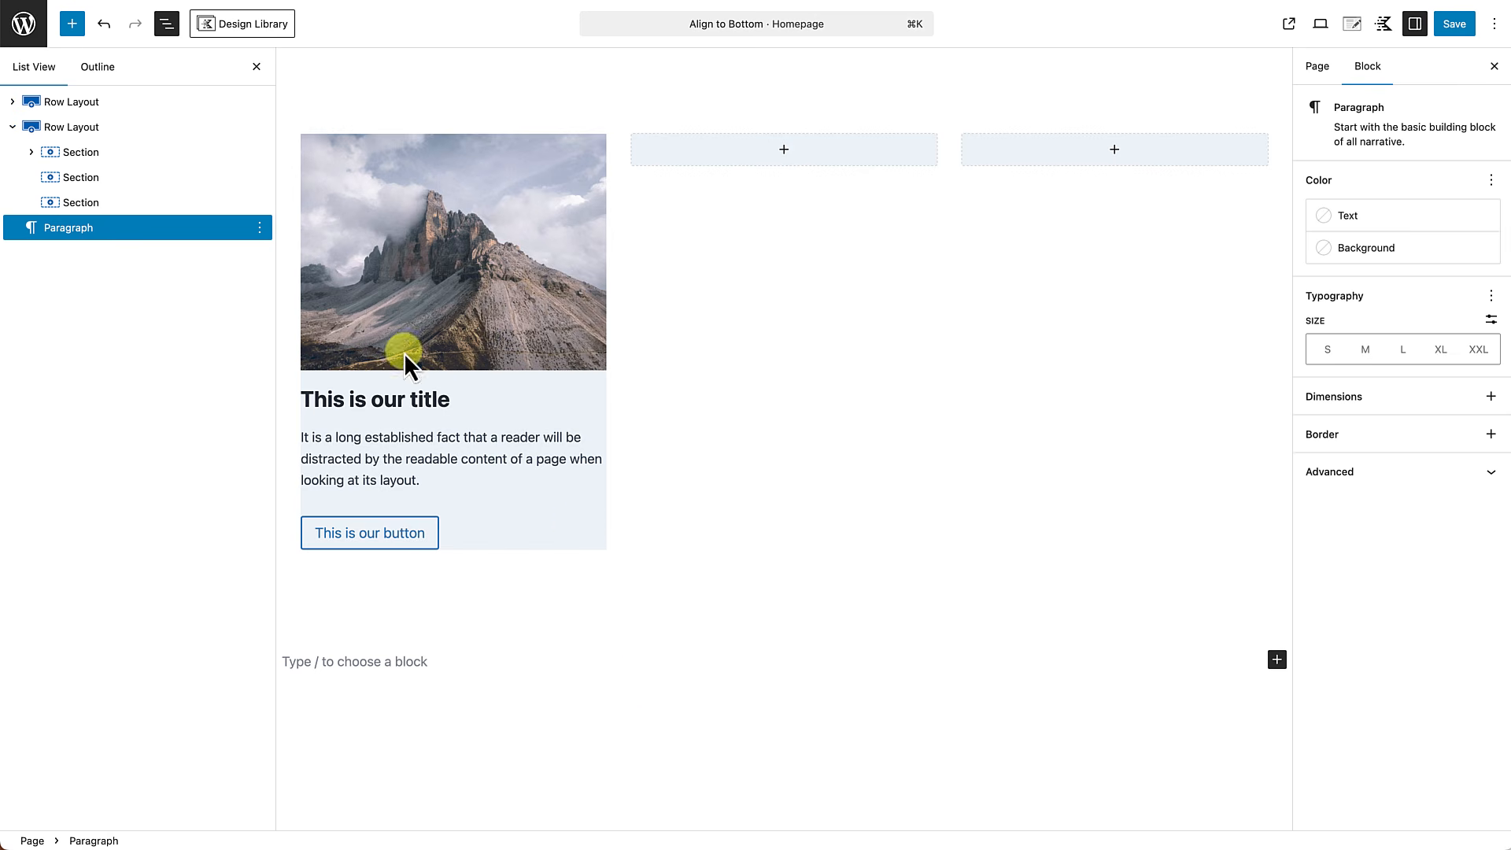
pyautogui.click(257, 68)
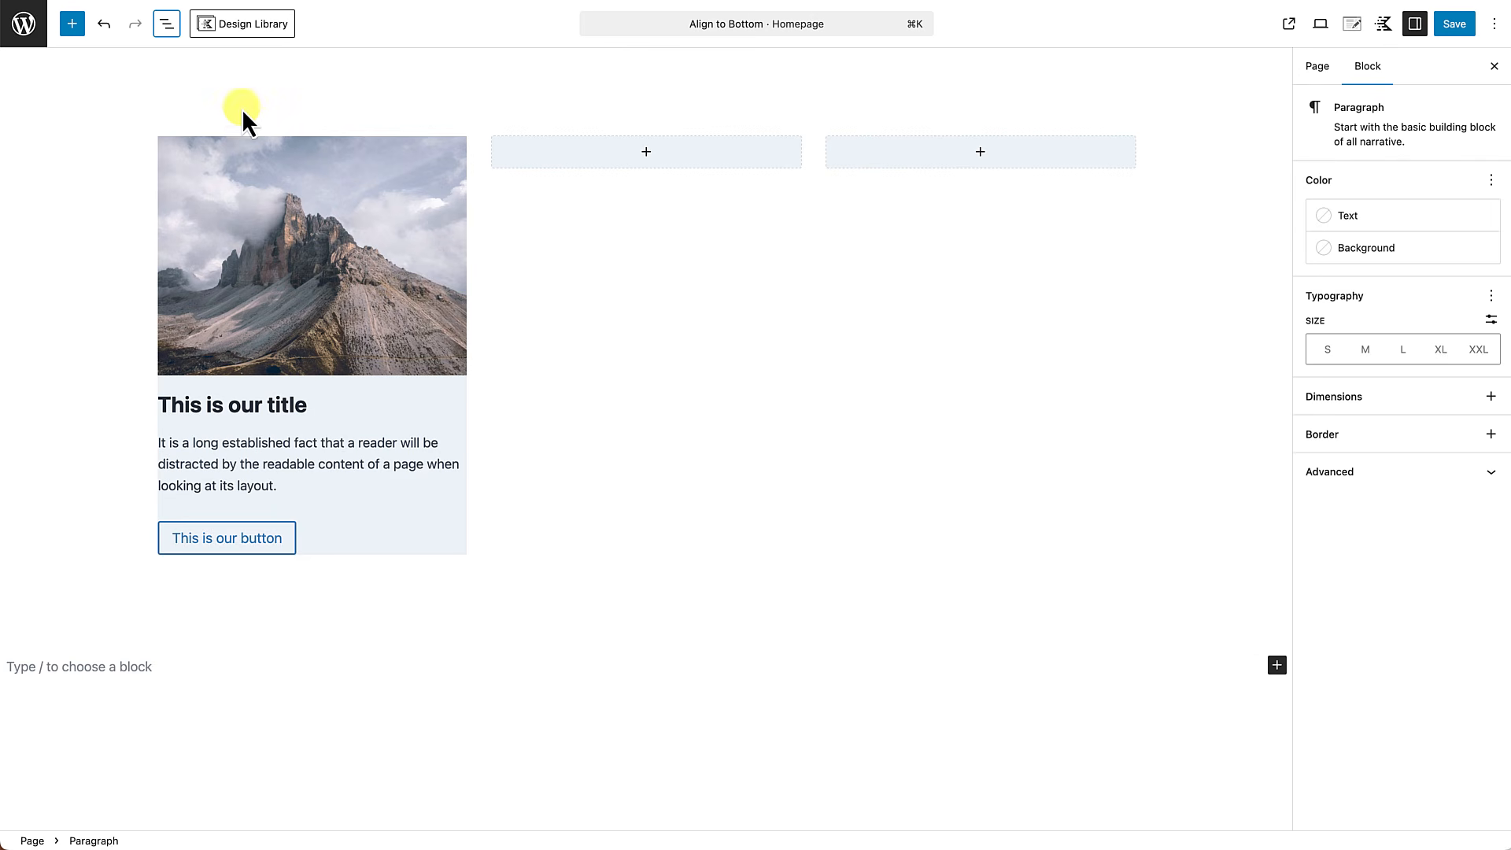
# Enable a fixed ratio for the new card's image and set the ratio to Landscape 16:9.
pyautogui.click(258, 196)
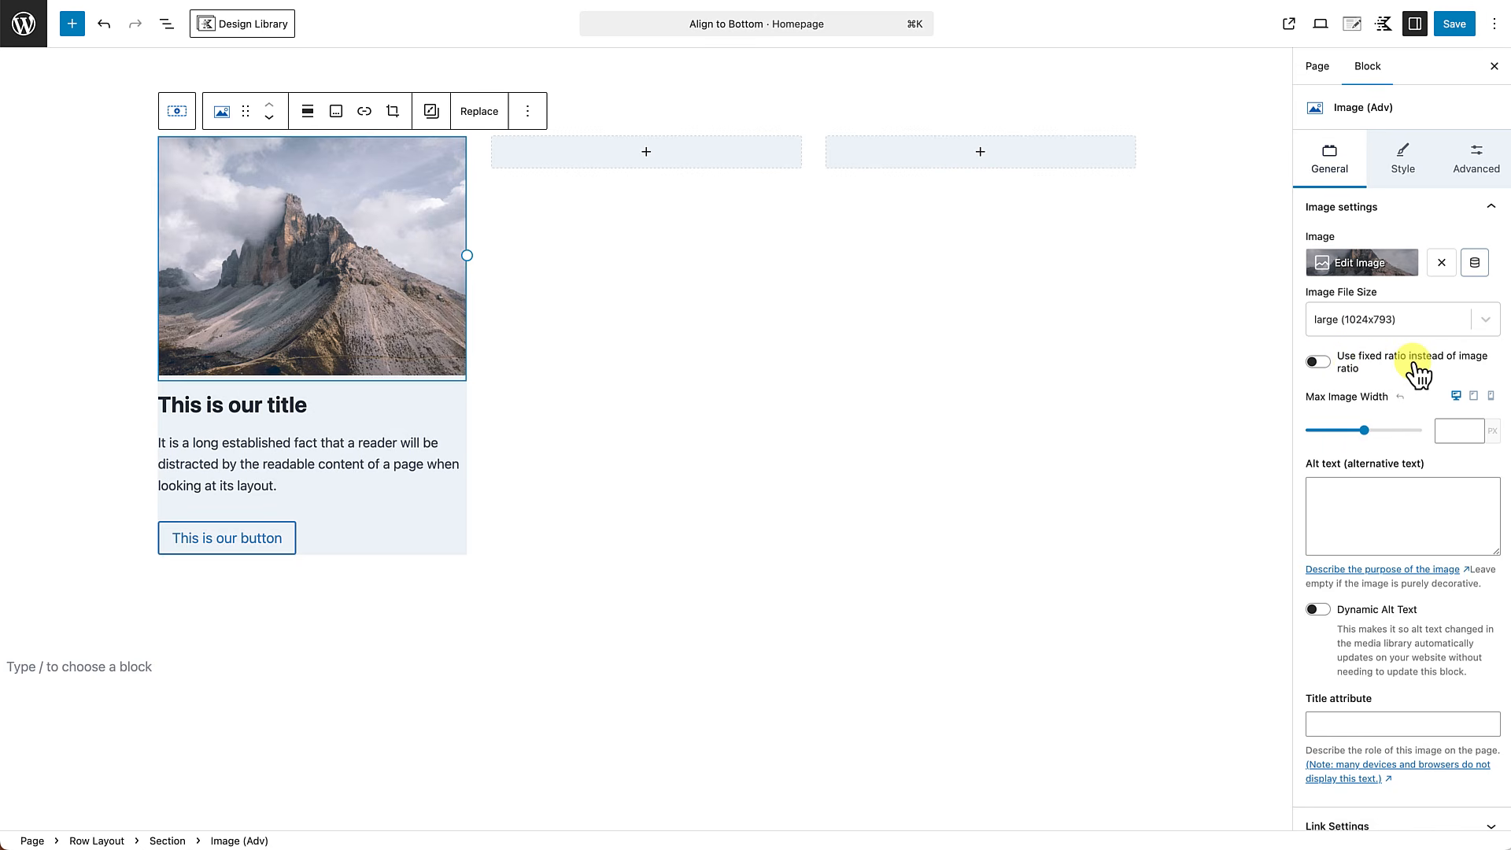
pyautogui.click(1319, 362)
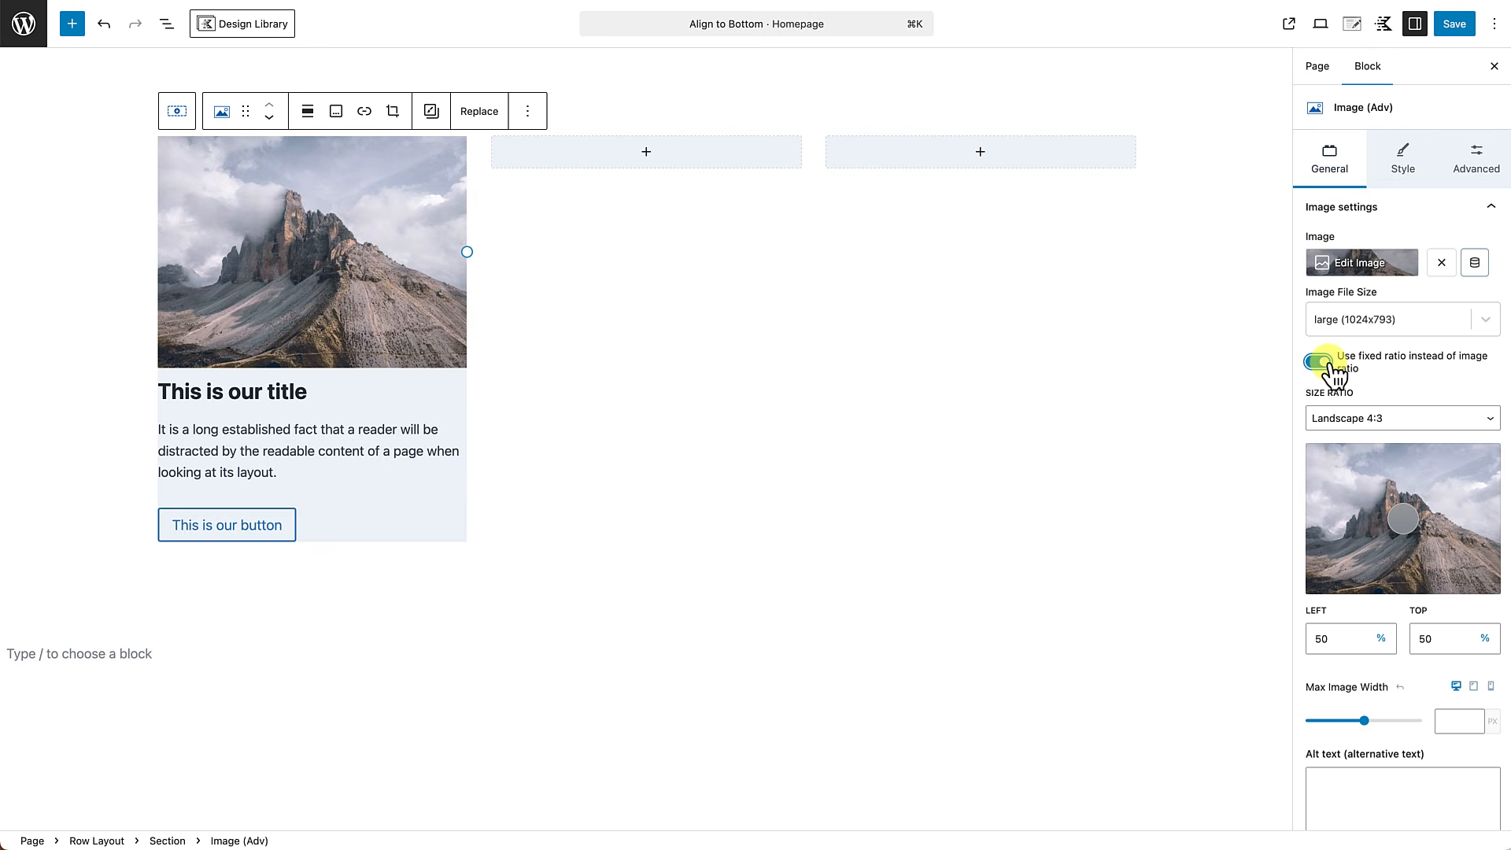
pyautogui.click(1364, 422)
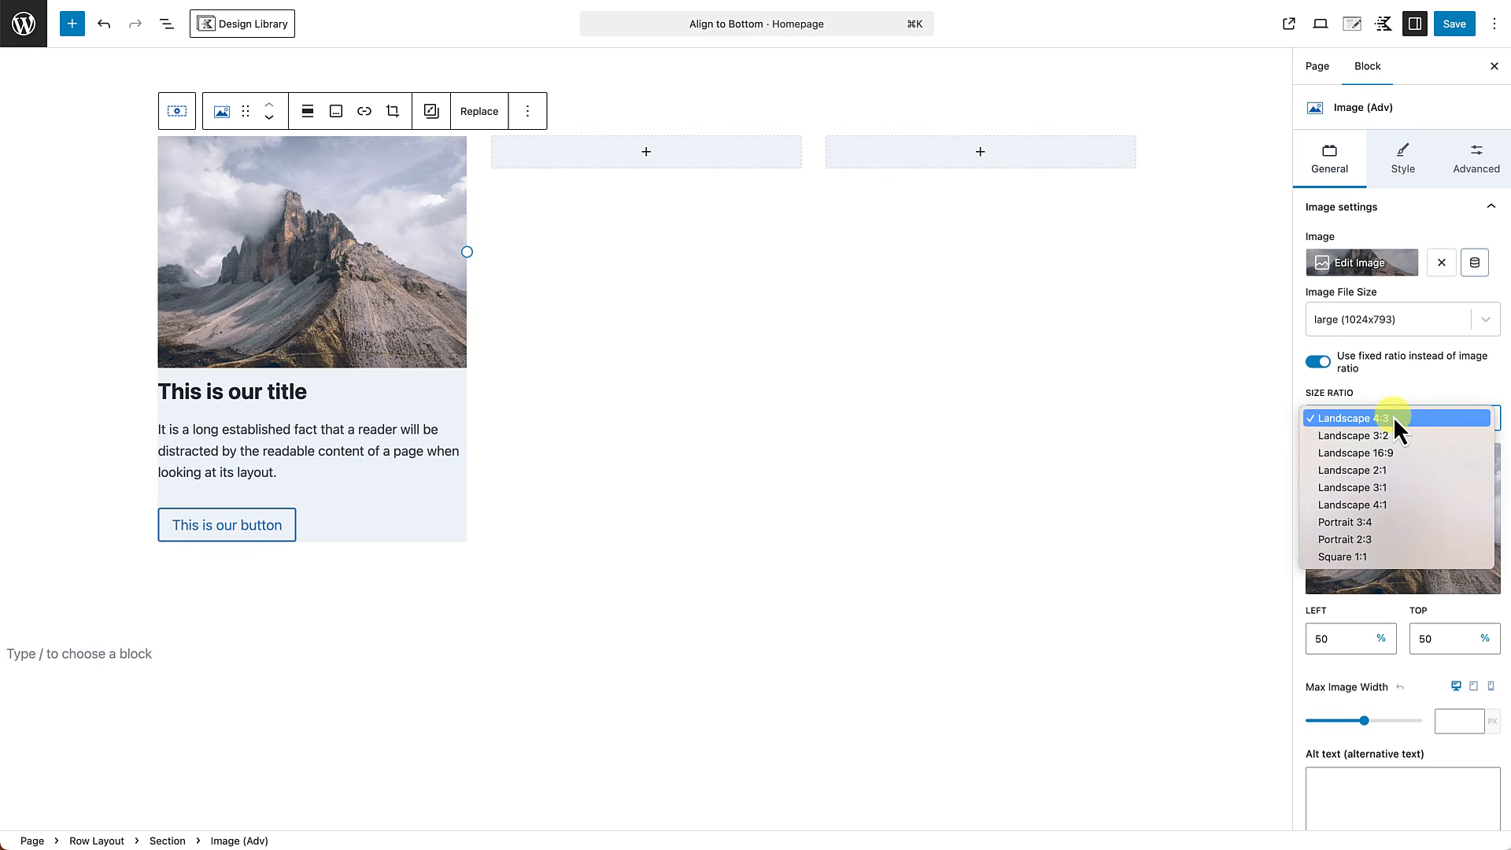
pyautogui.click(1376, 454)
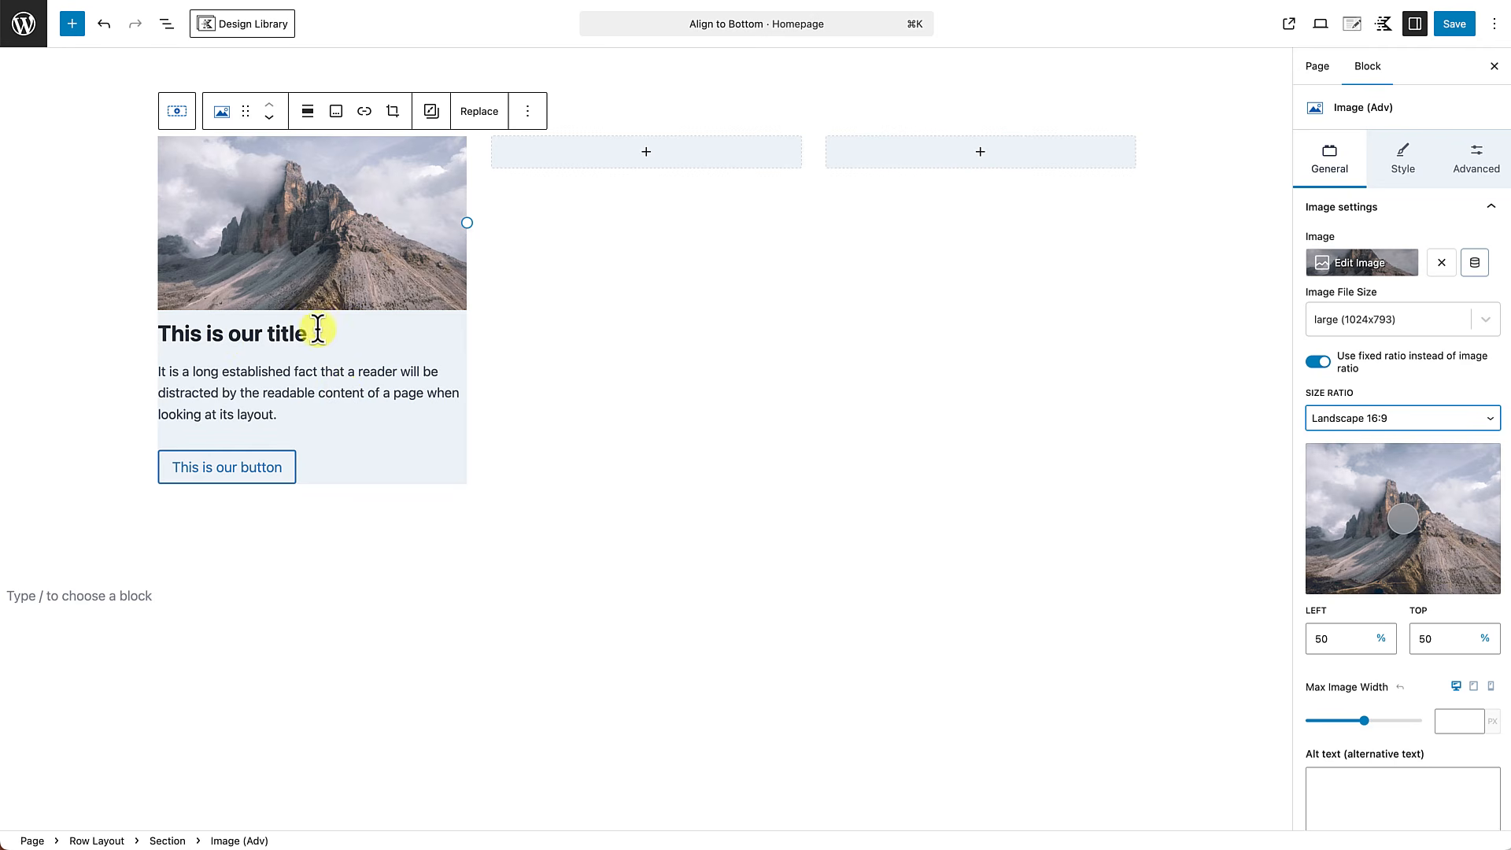
# Insert a Section block between the card's image and its title.
pyautogui.click(286, 334)
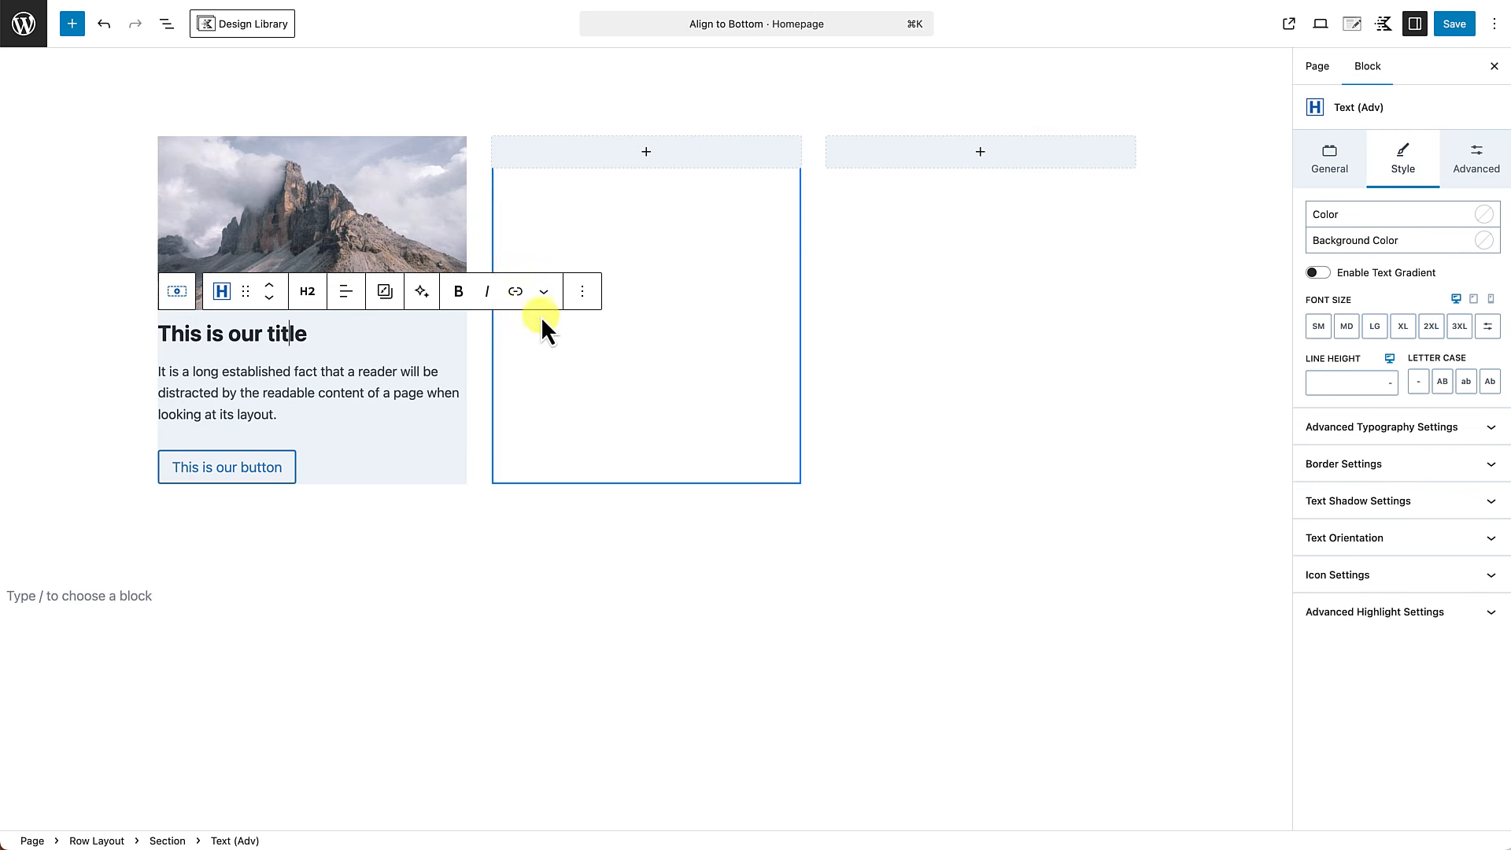
pyautogui.click(583, 292)
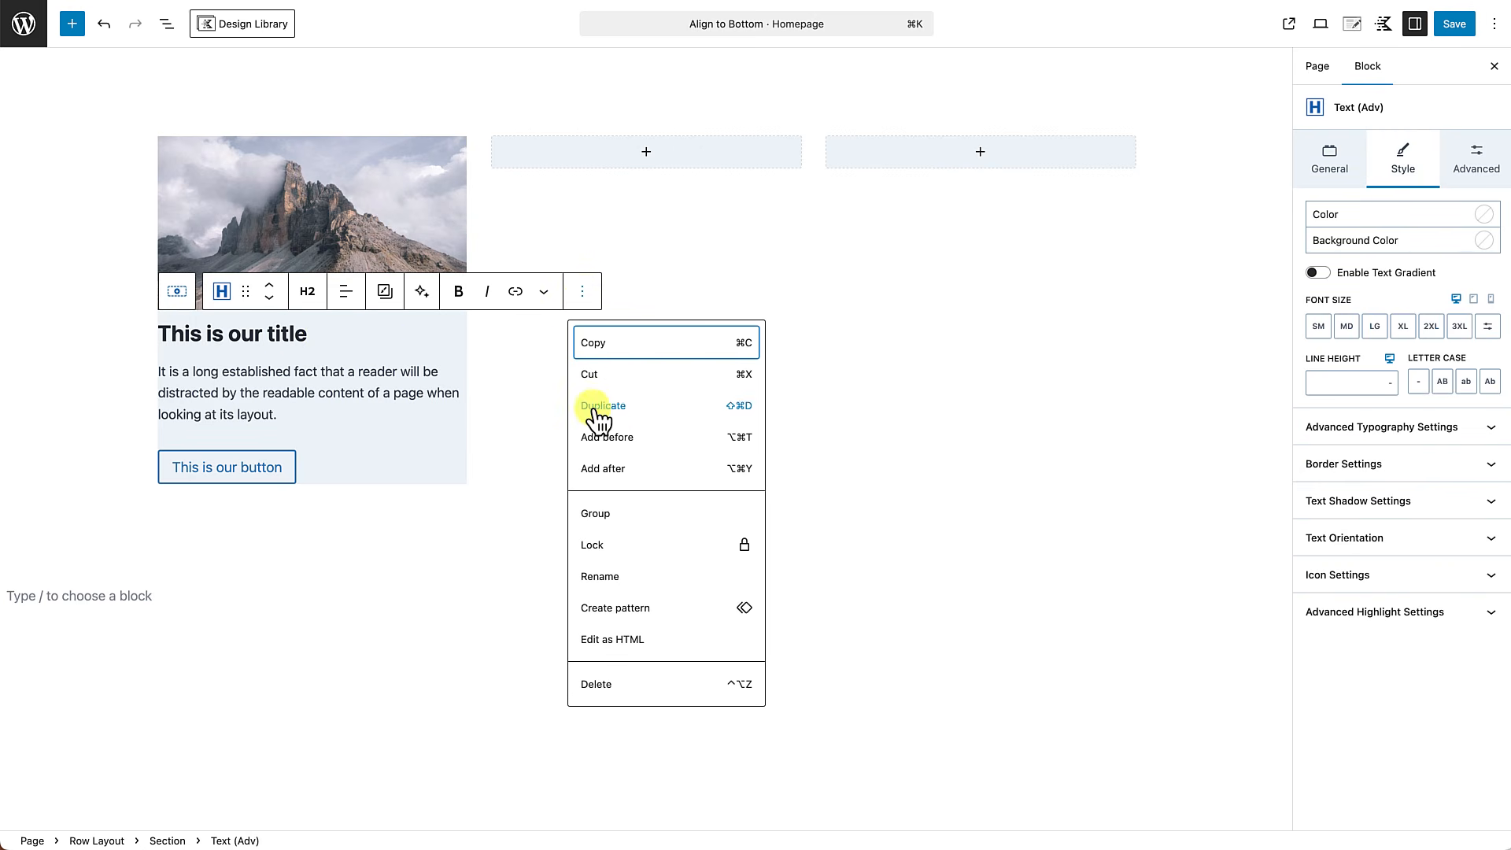
pyautogui.click(611, 438)
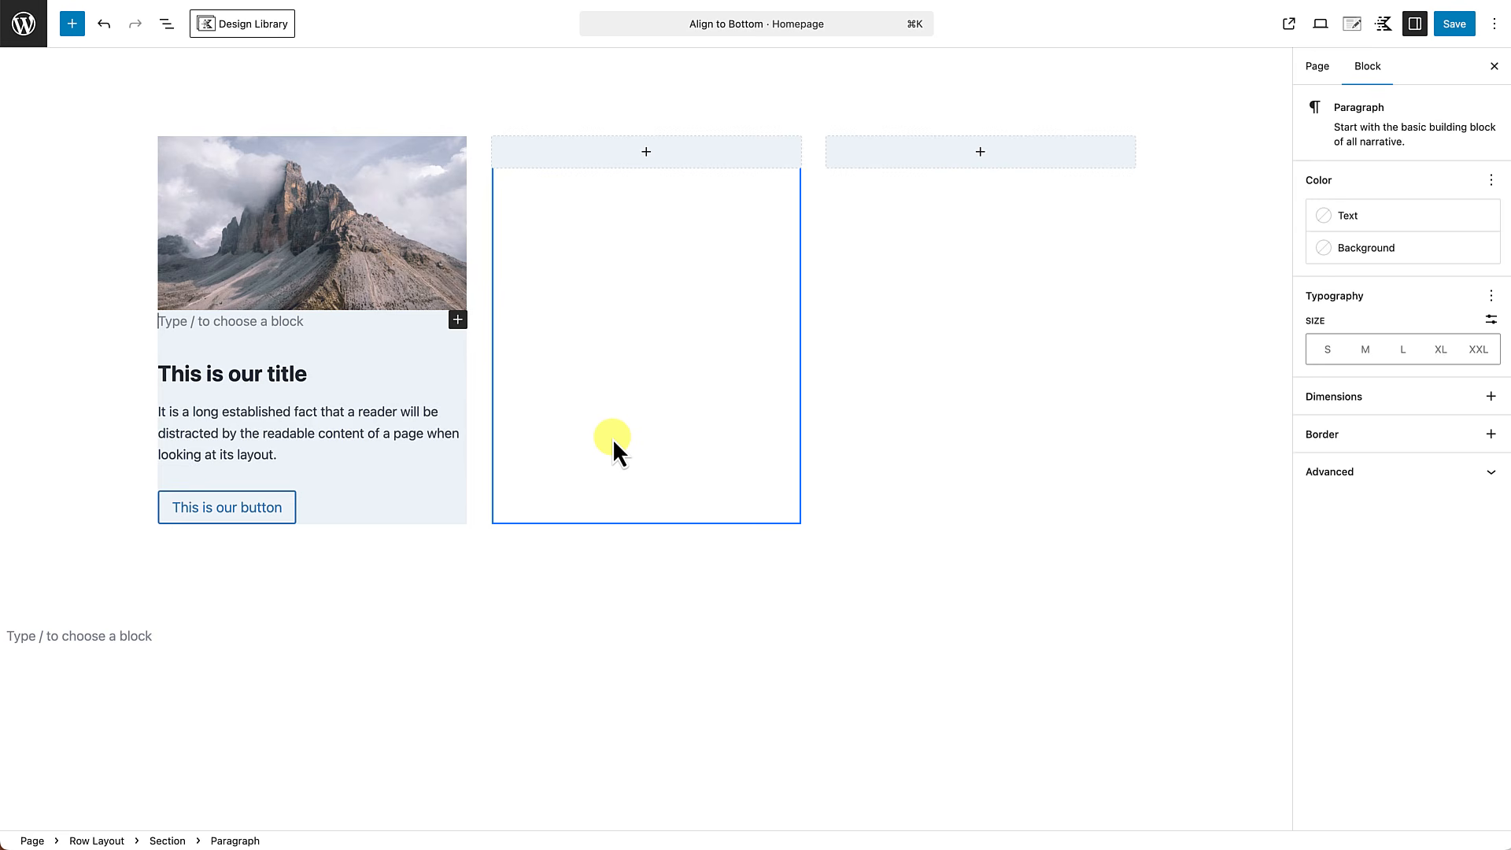
pyautogui.write('/')
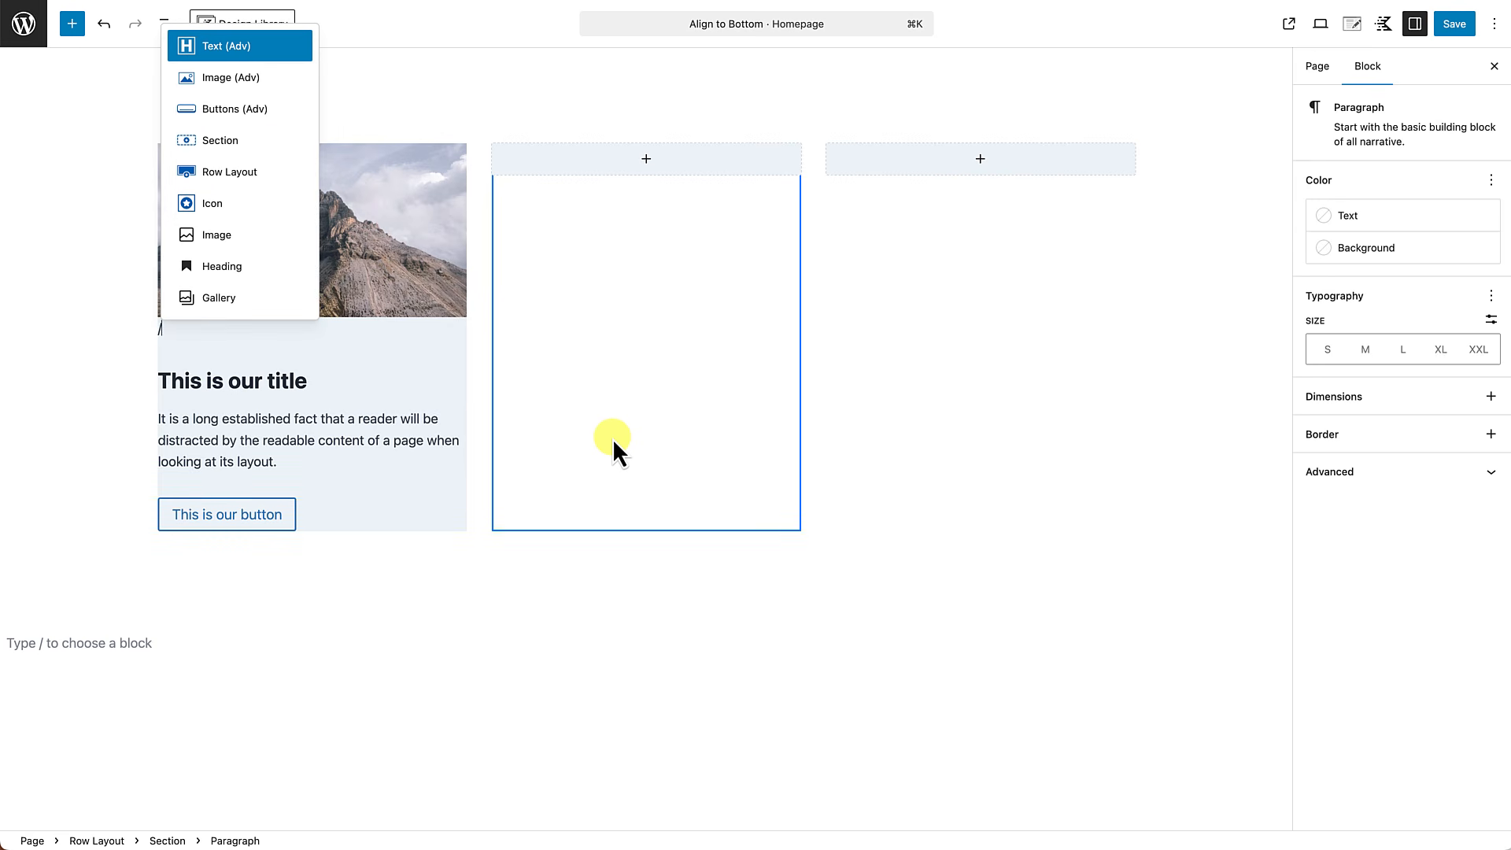
pyautogui.write('se')
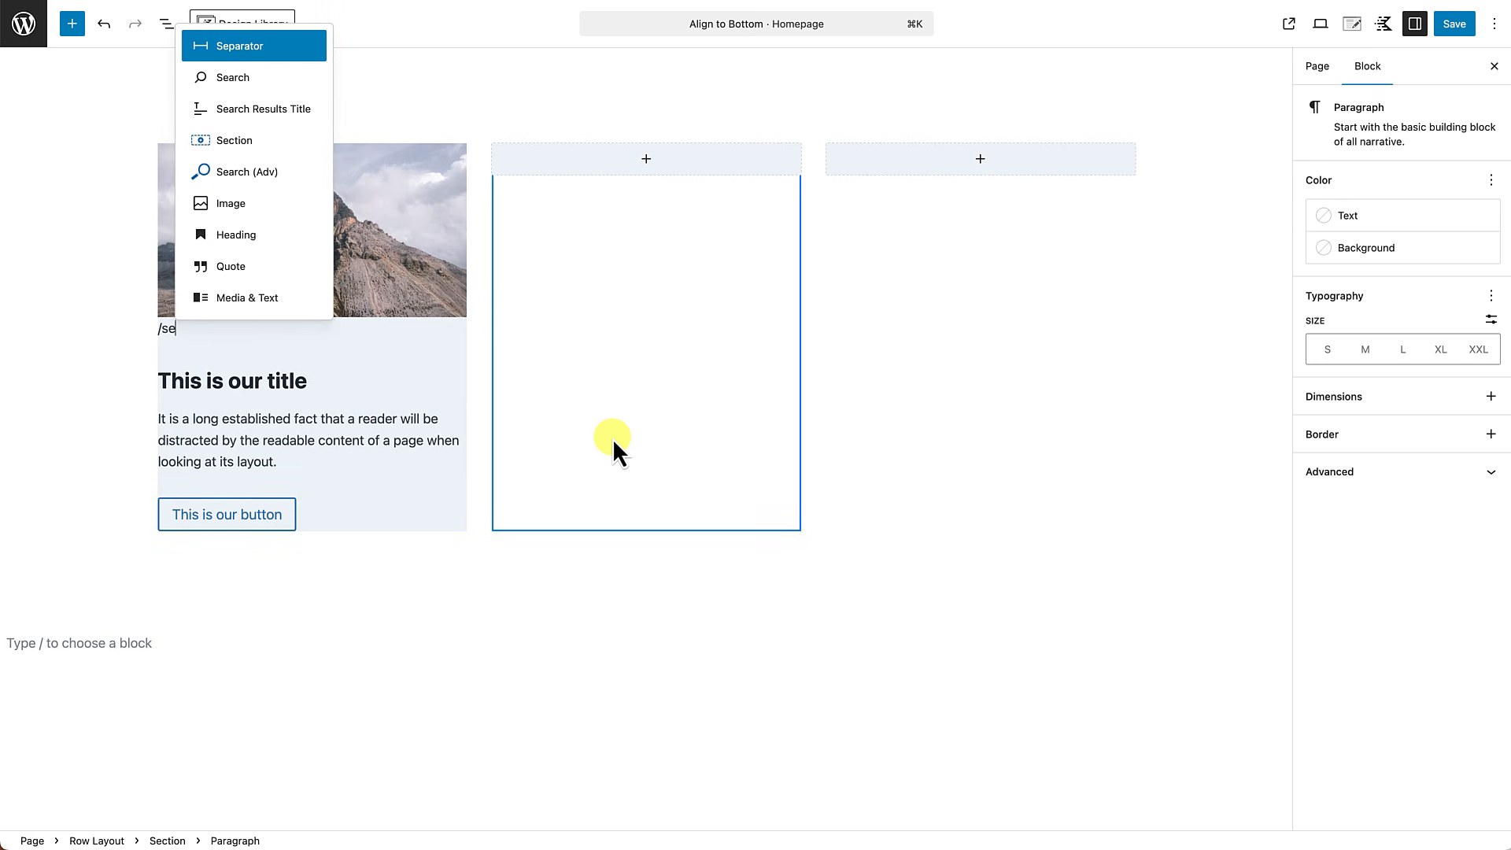
pyautogui.write('ction')
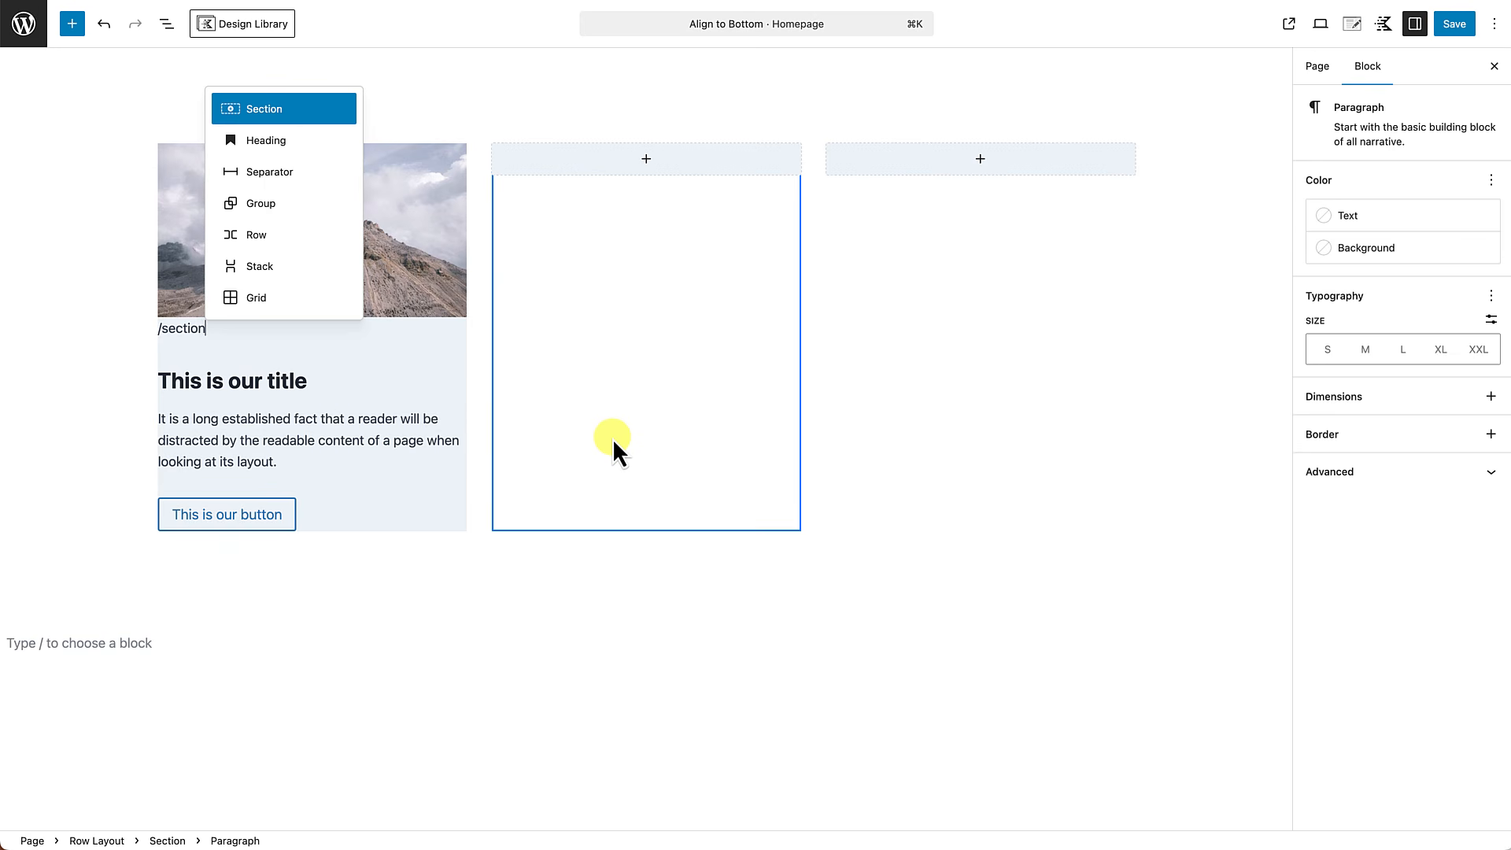
pyautogui.click(282, 118)
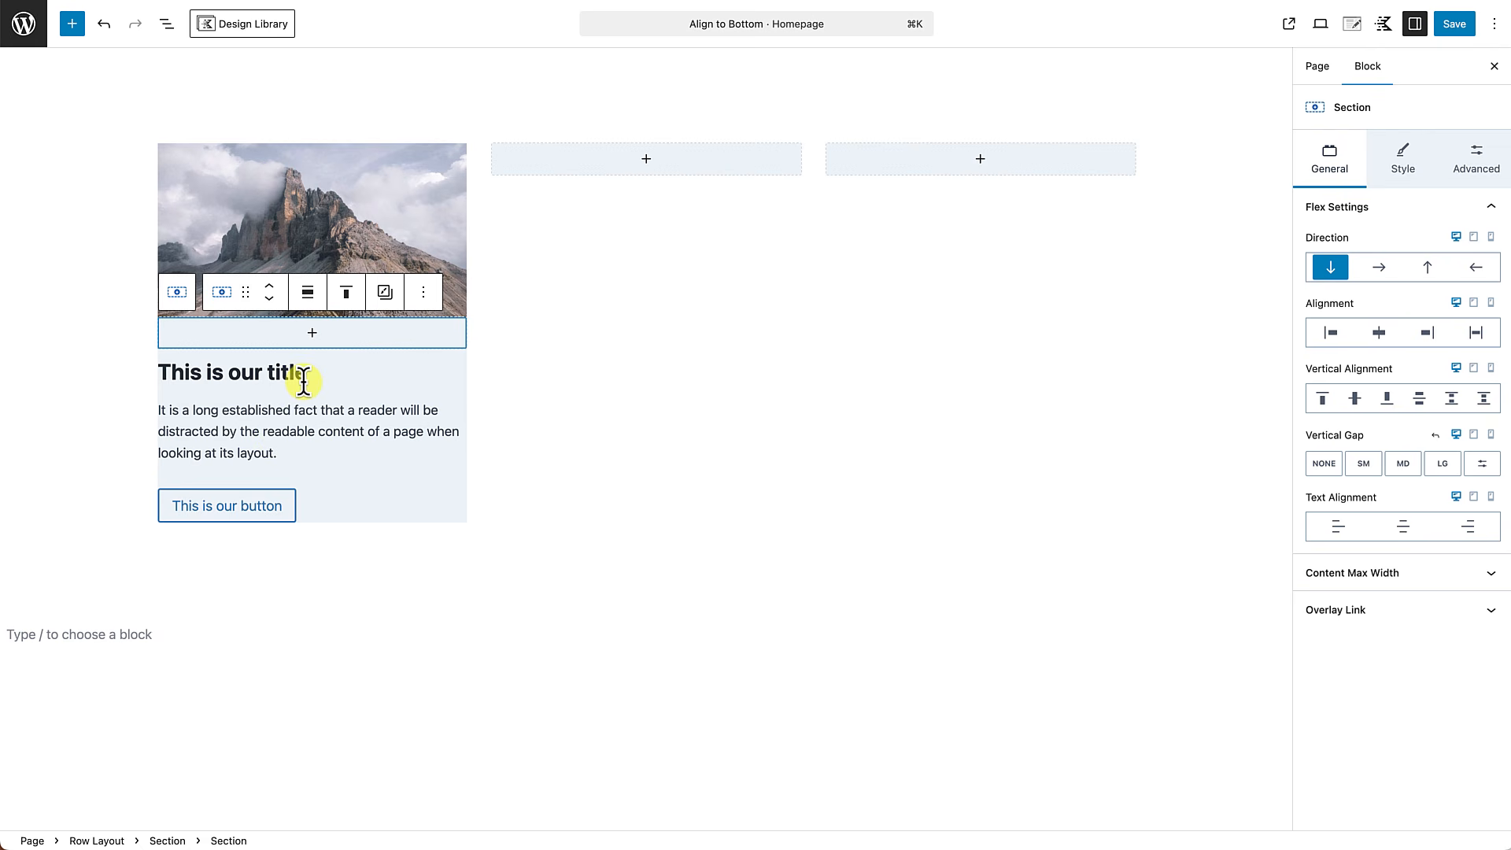
# Move the card's title, description text and Buttons (Adv) block together into the new inner section.
pyautogui.click(165, 24)
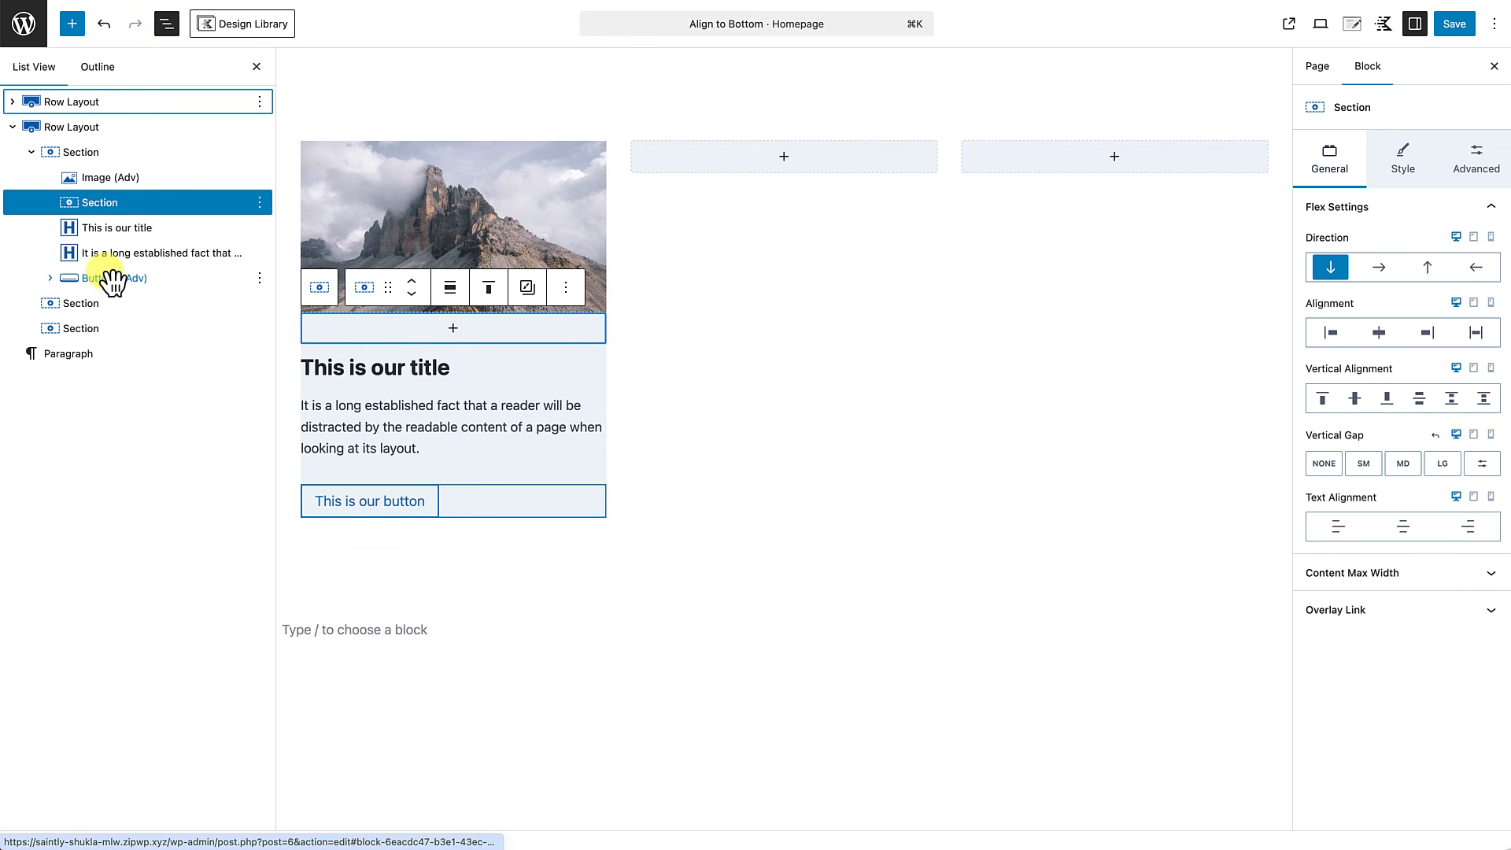
pyautogui.click(115, 234)
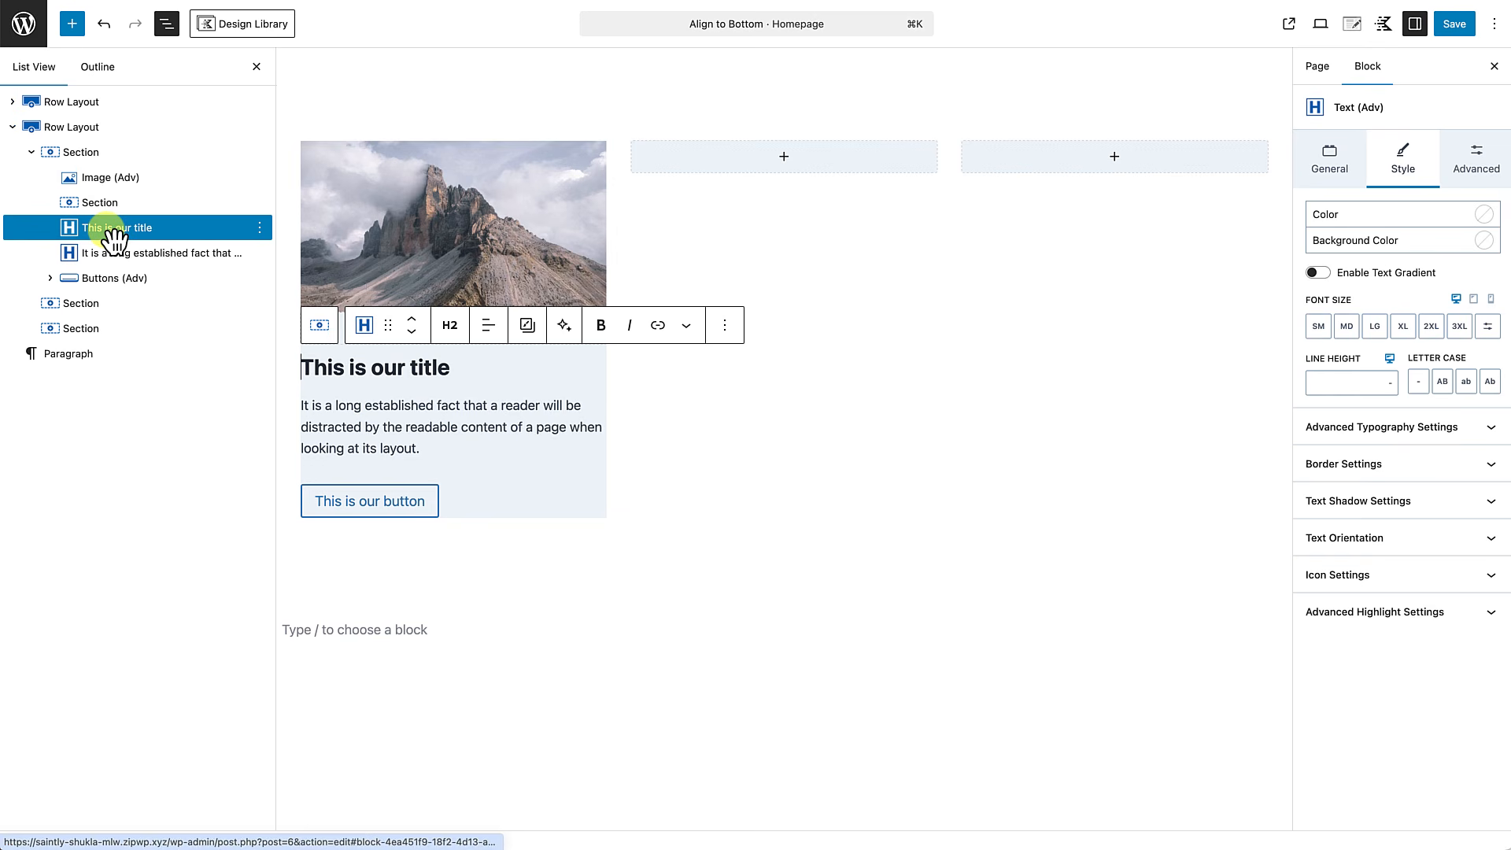
pyautogui.keyDown('shift'); pyautogui.click(115, 283); pyautogui.keyUp('shift')
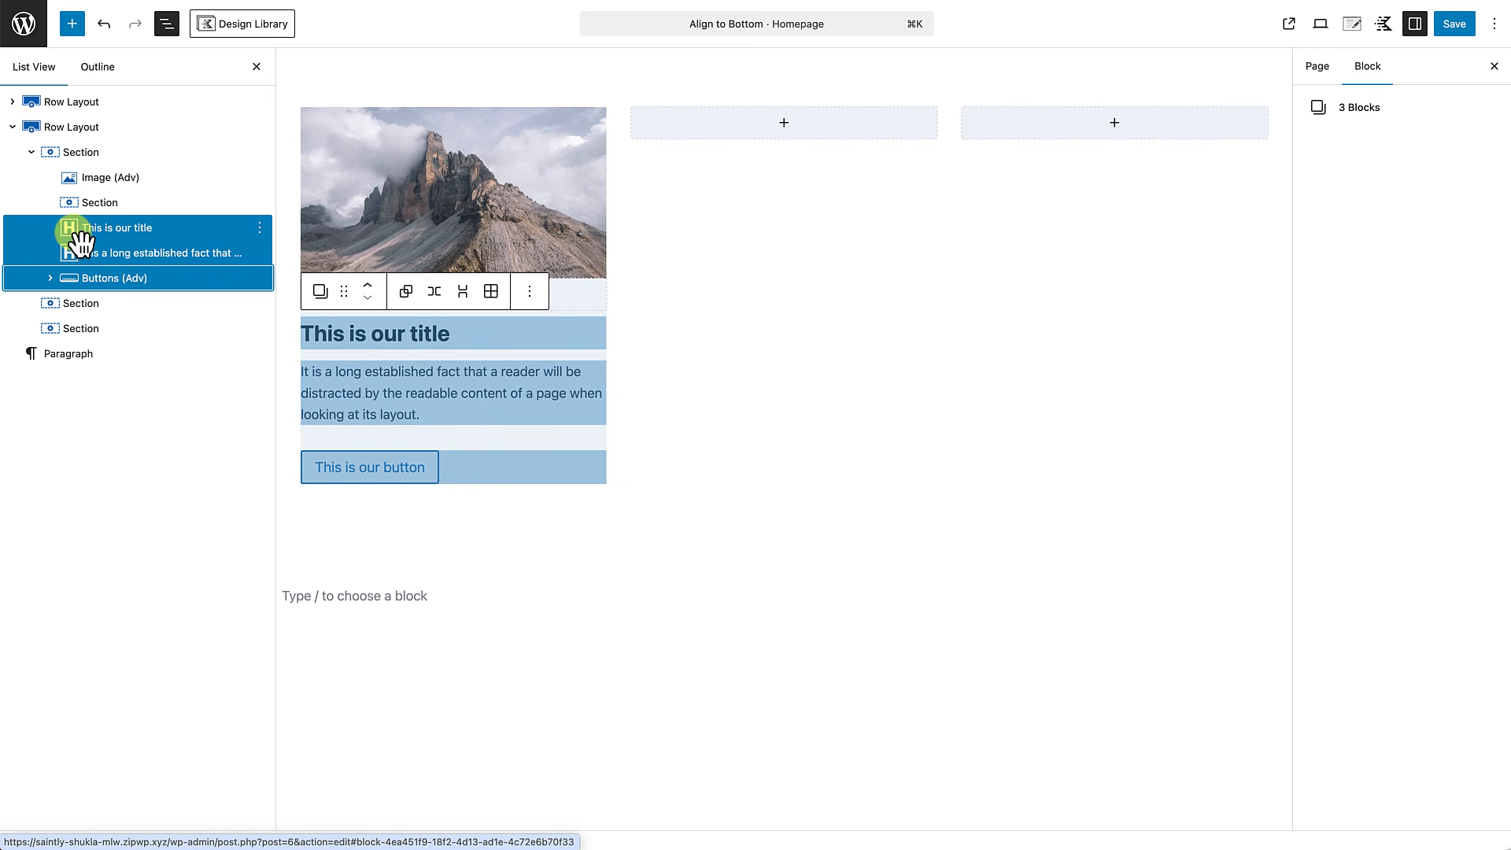
pyautogui.moveTo(77, 230); pyautogui.dragTo(92, 214)
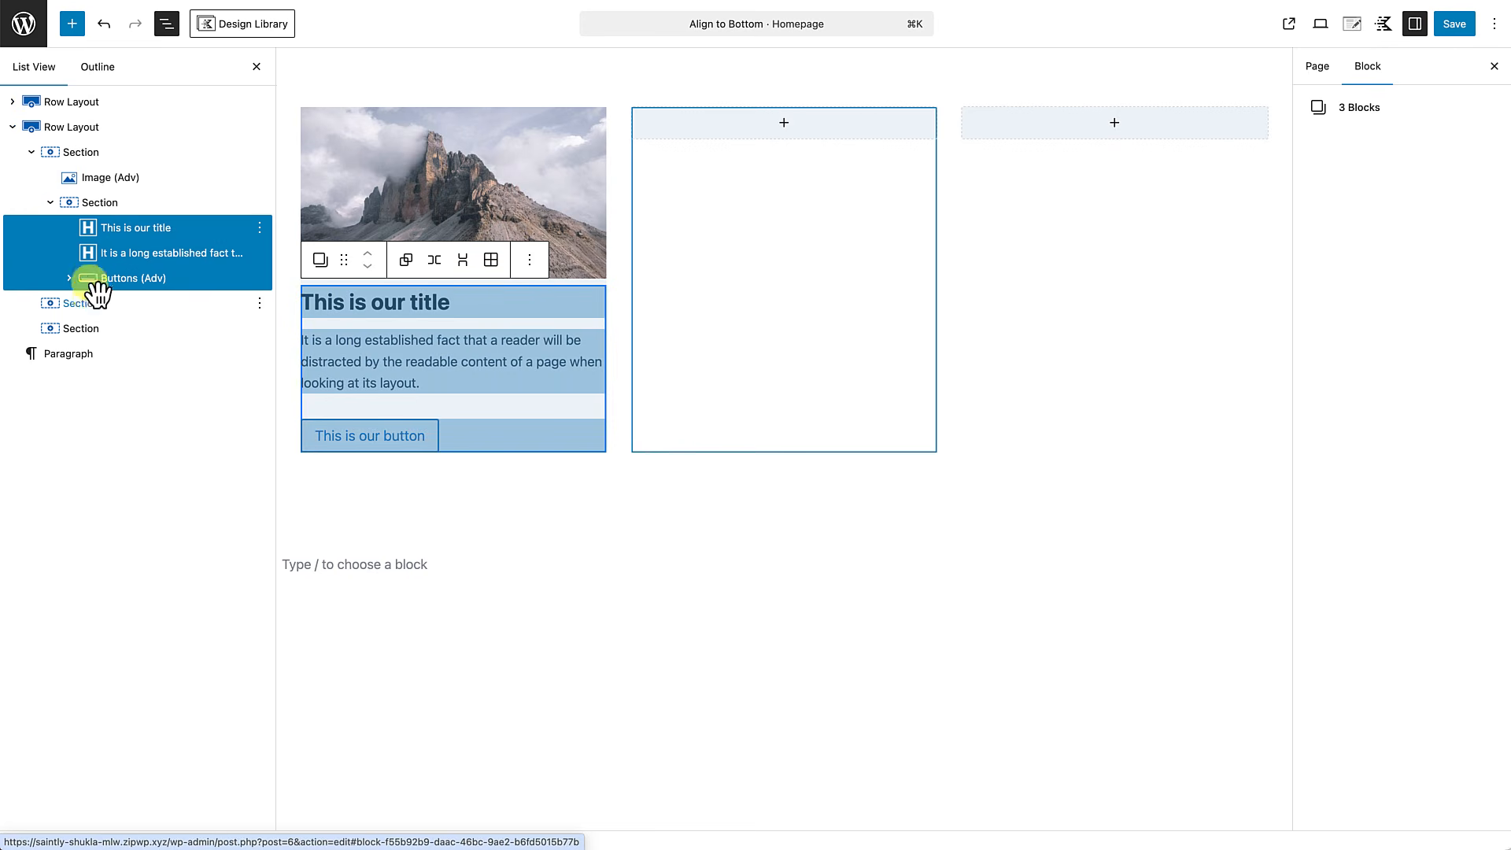
# Link the padding sides of the inner section and set them all to Small 24px.
pyautogui.click(113, 204)
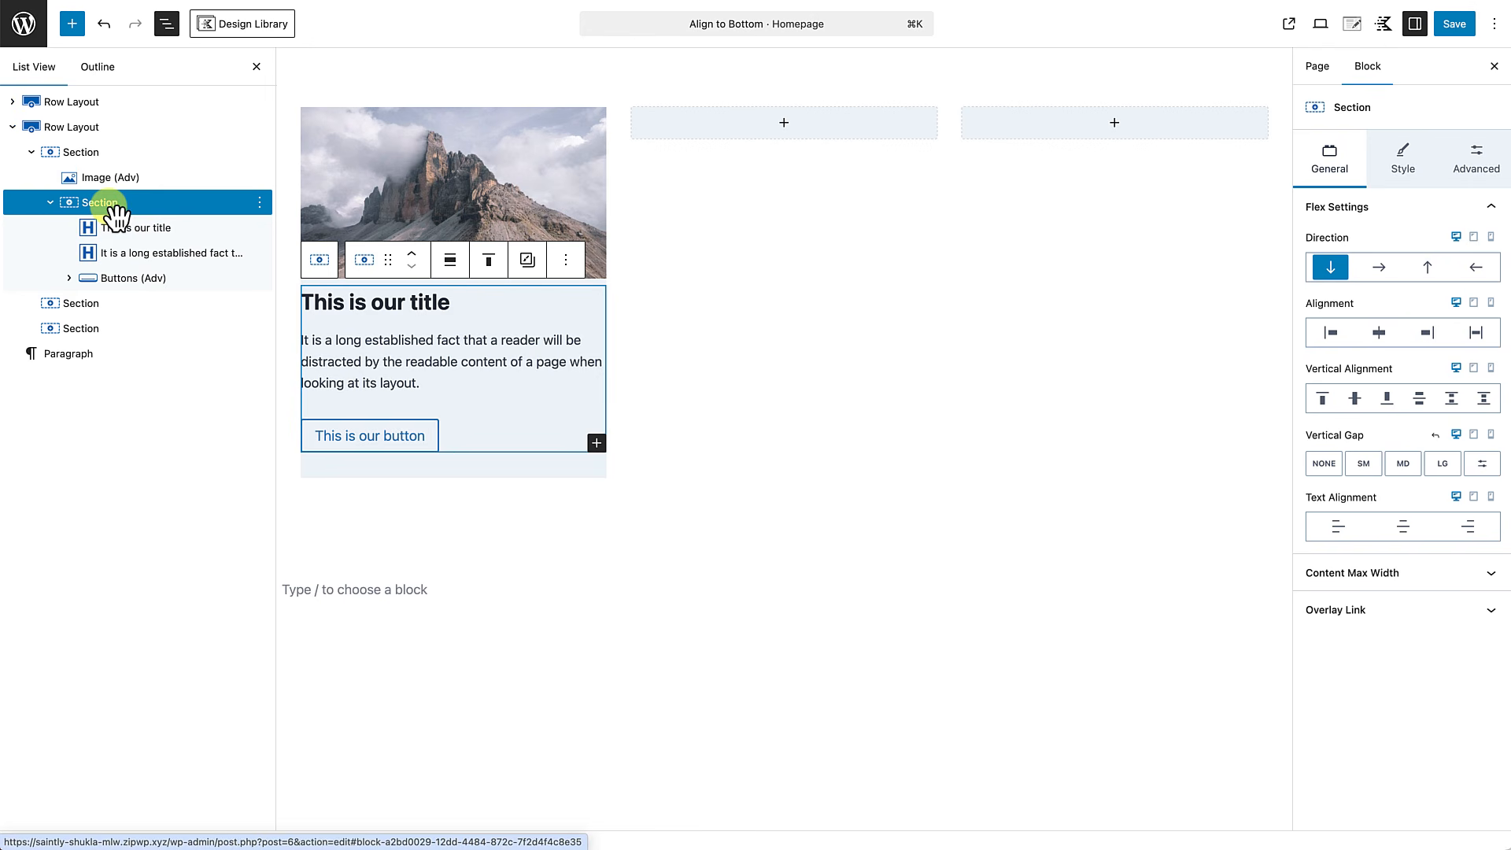
pyautogui.click(1477, 154)
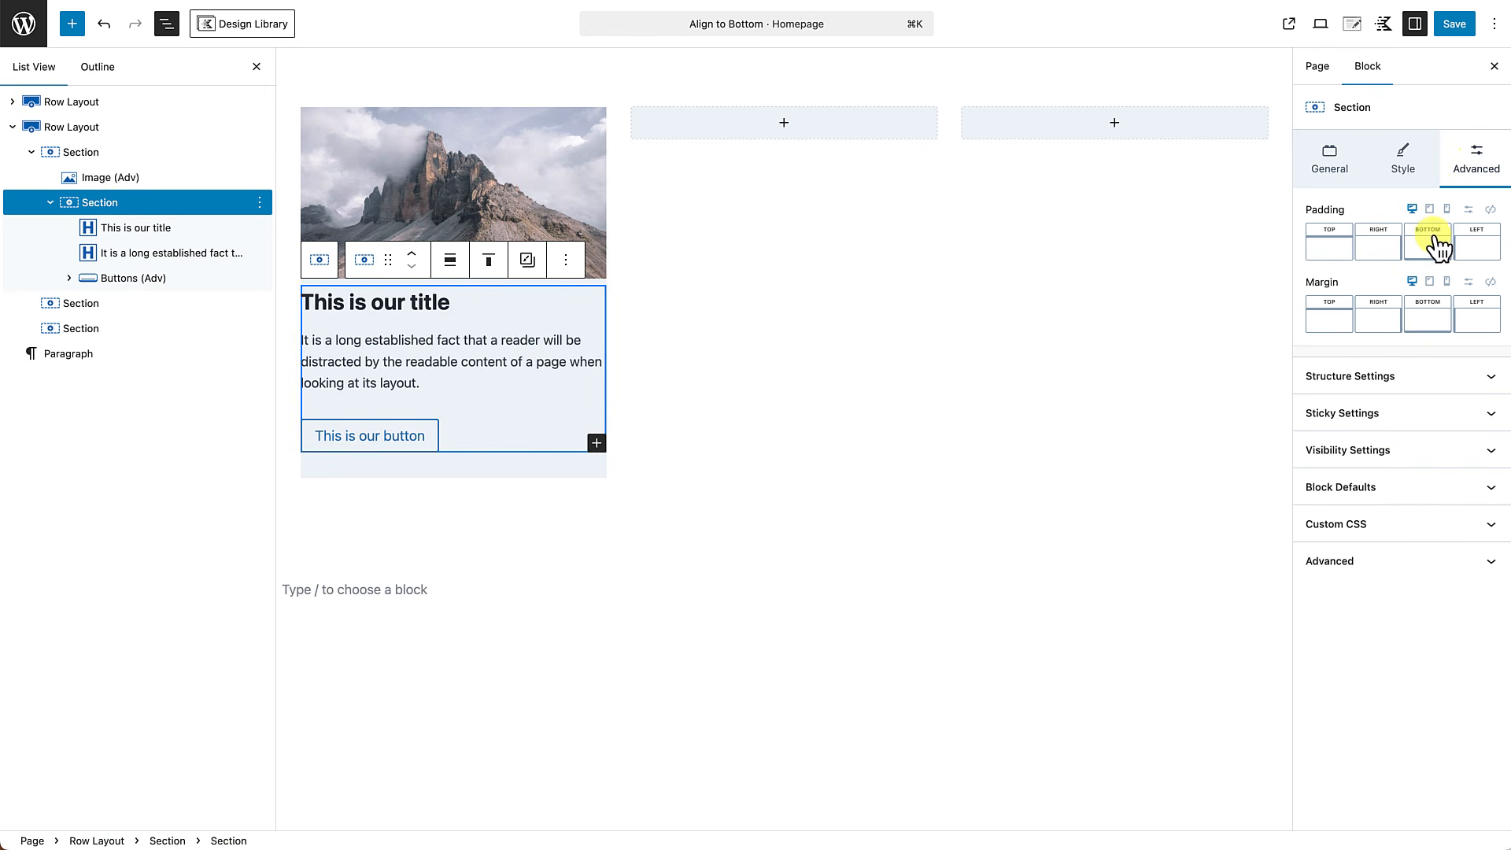
pyautogui.click(1491, 210)
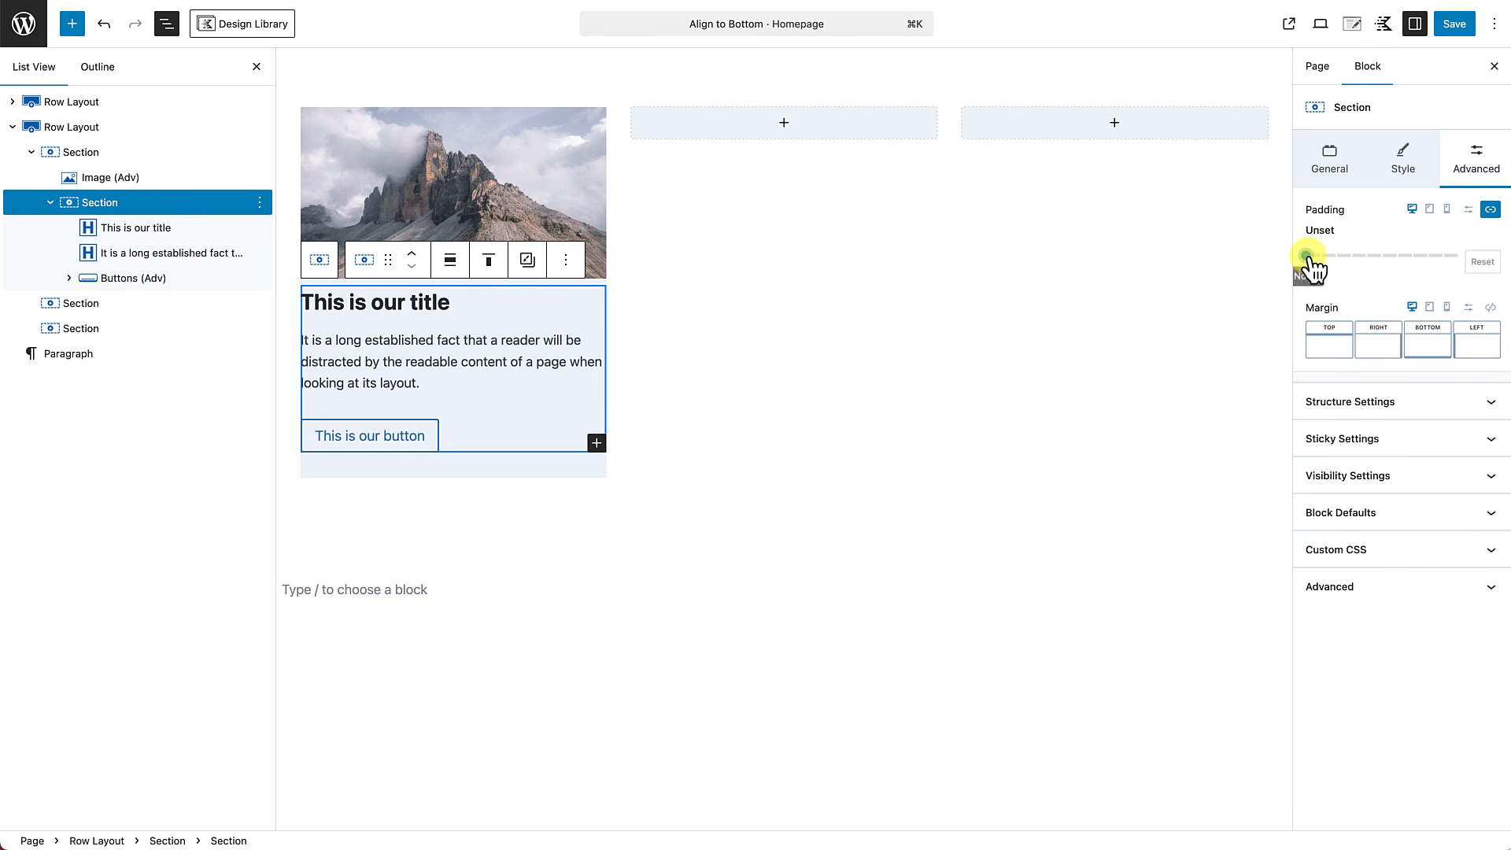
pyautogui.moveTo(1310, 266); pyautogui.dragTo(1361, 268)
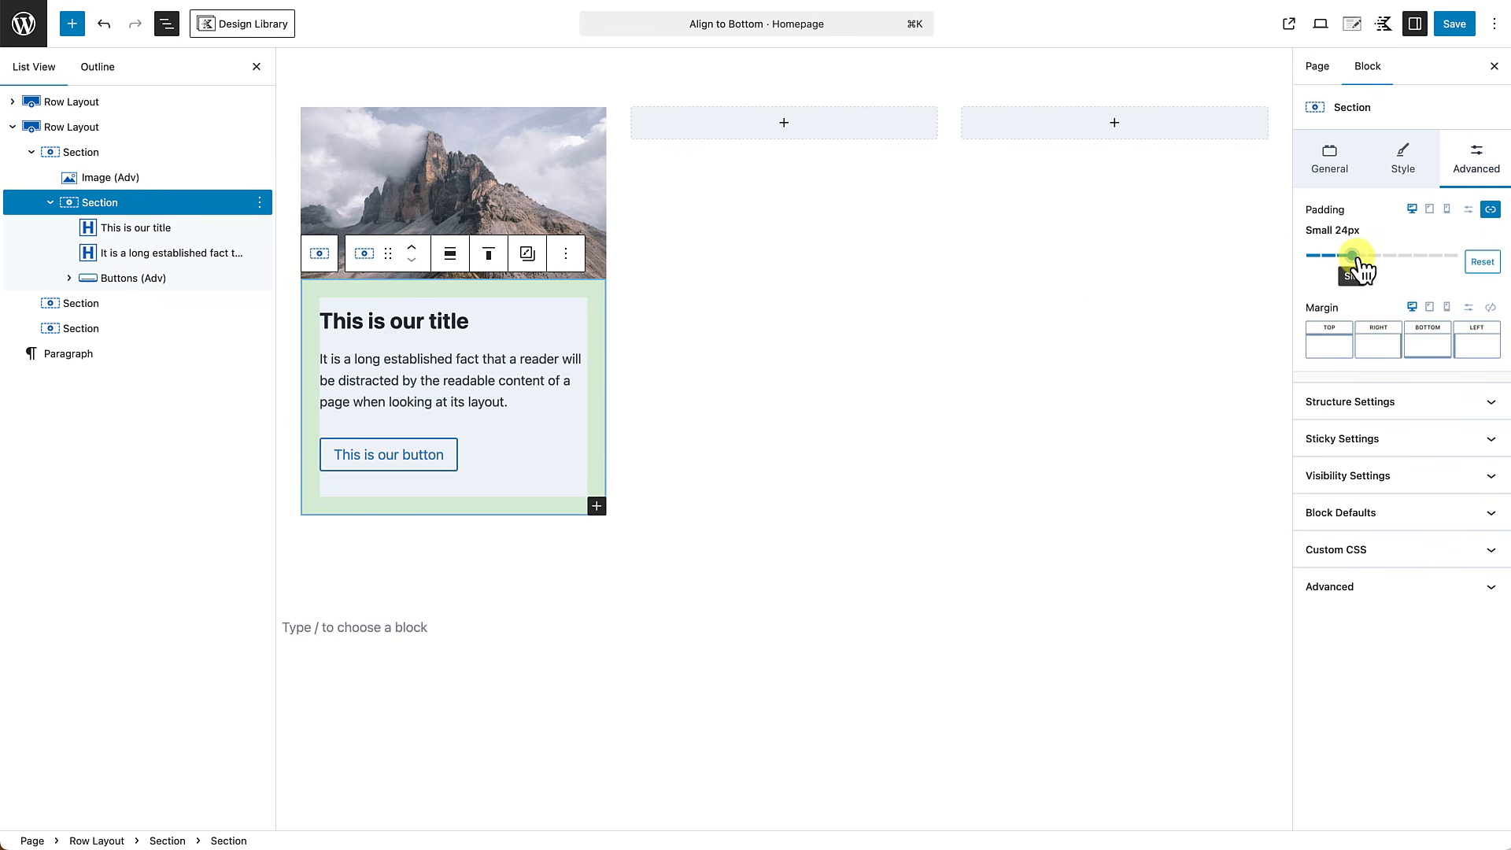
pyautogui.click(684, 624)
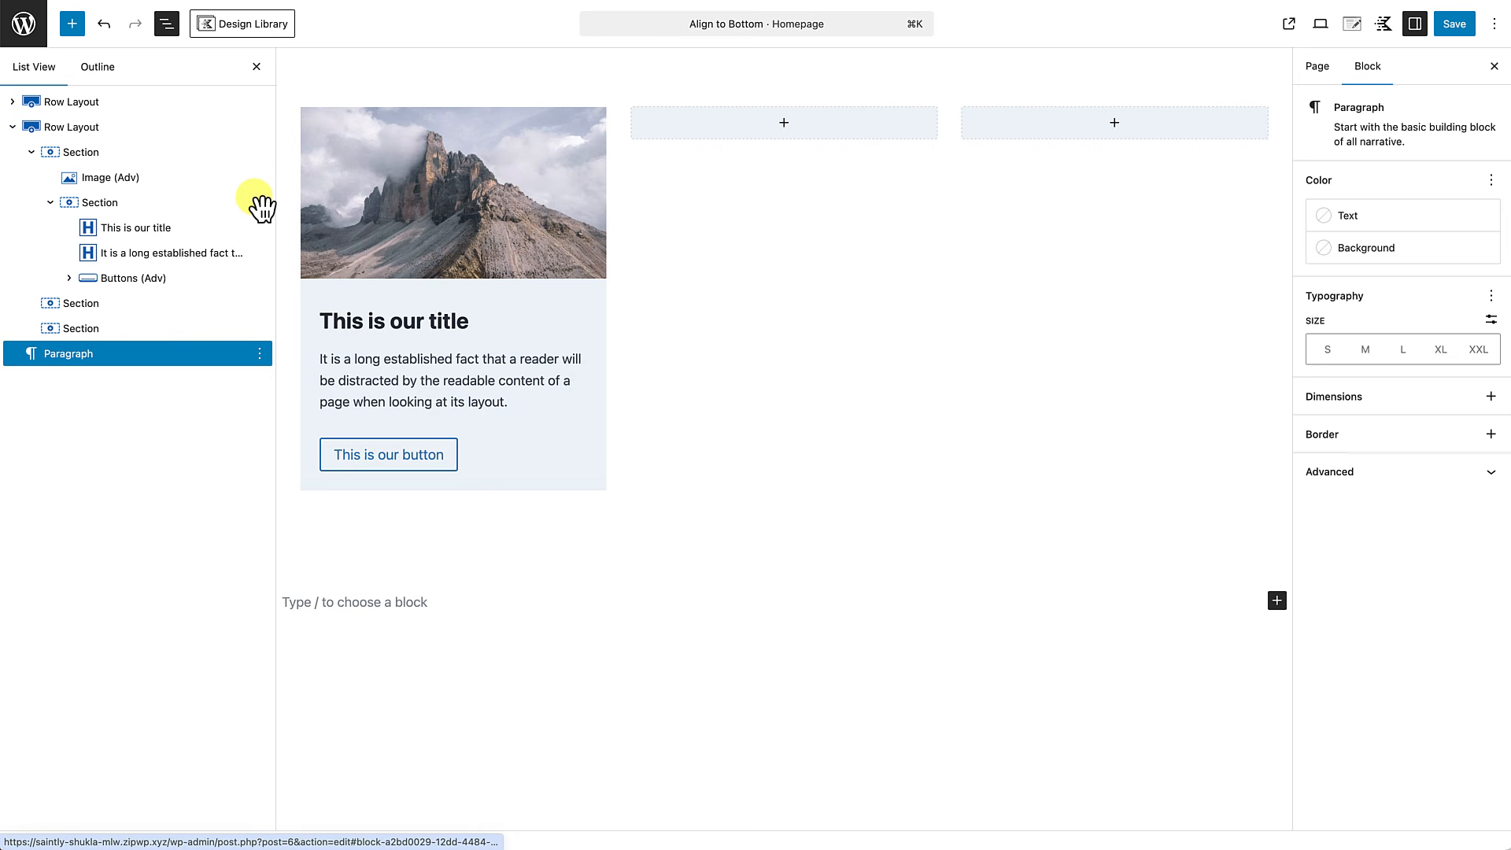
# Copy the first card's image and inner section together into the empty second and third columns of the row.
pyautogui.click(105, 184)
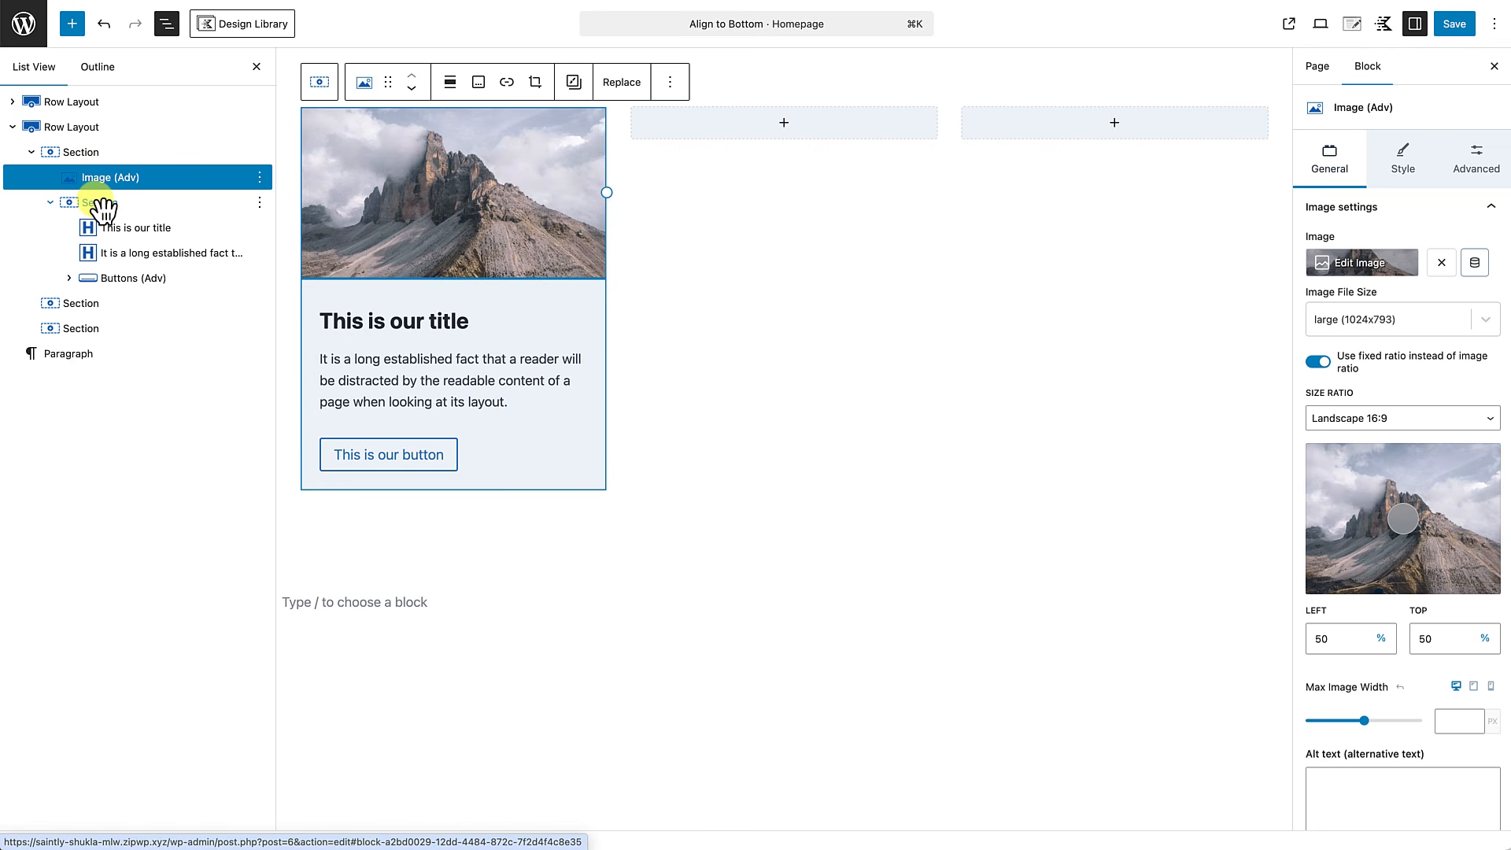
pyautogui.keyDown('shift'); pyautogui.click(101, 209); pyautogui.keyUp('shift')
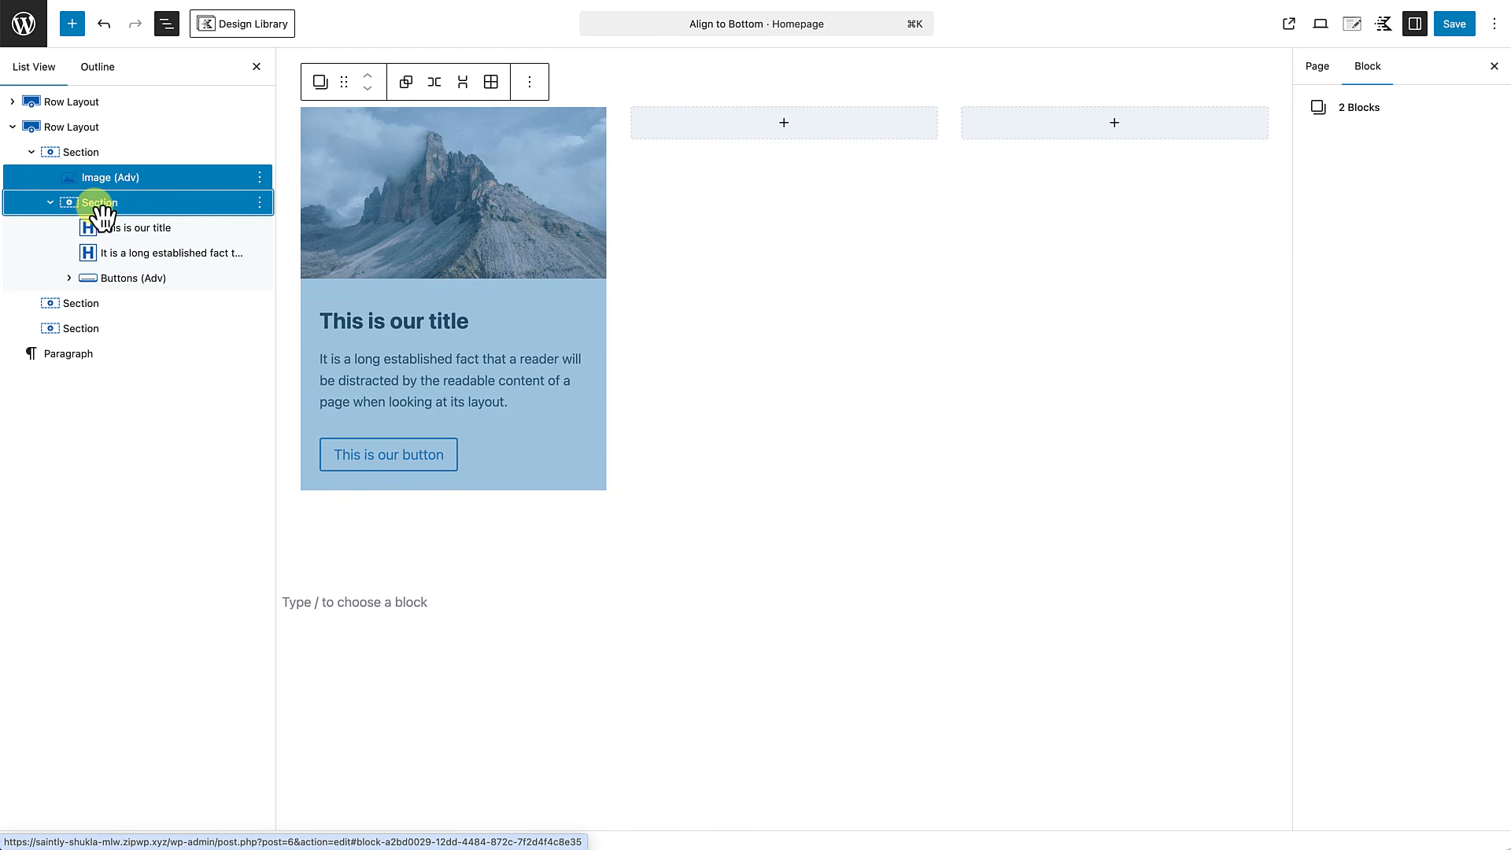
pyautogui.press('super+c')
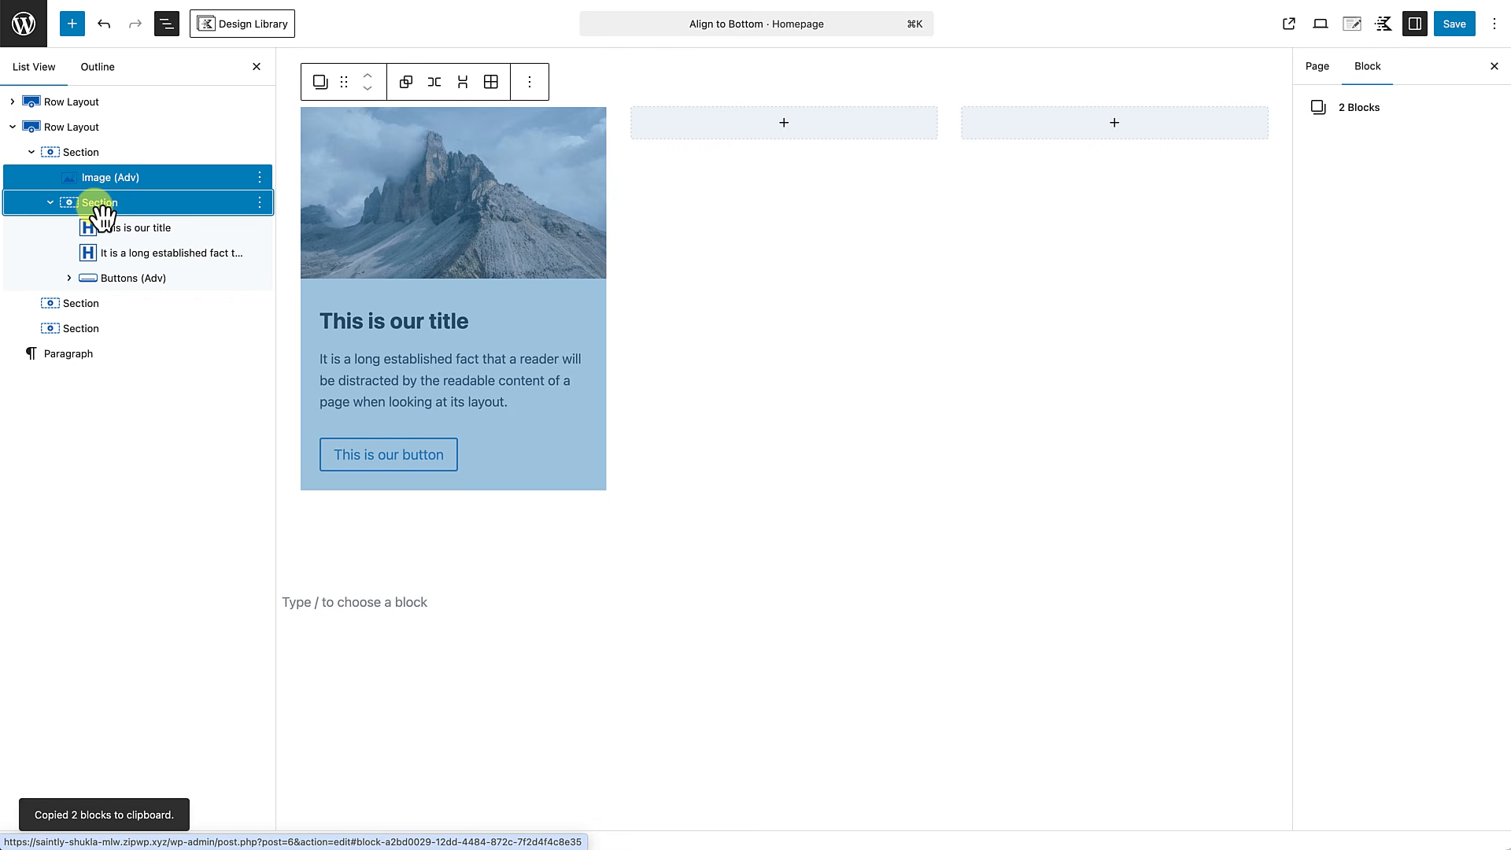
pyautogui.click(530, 84)
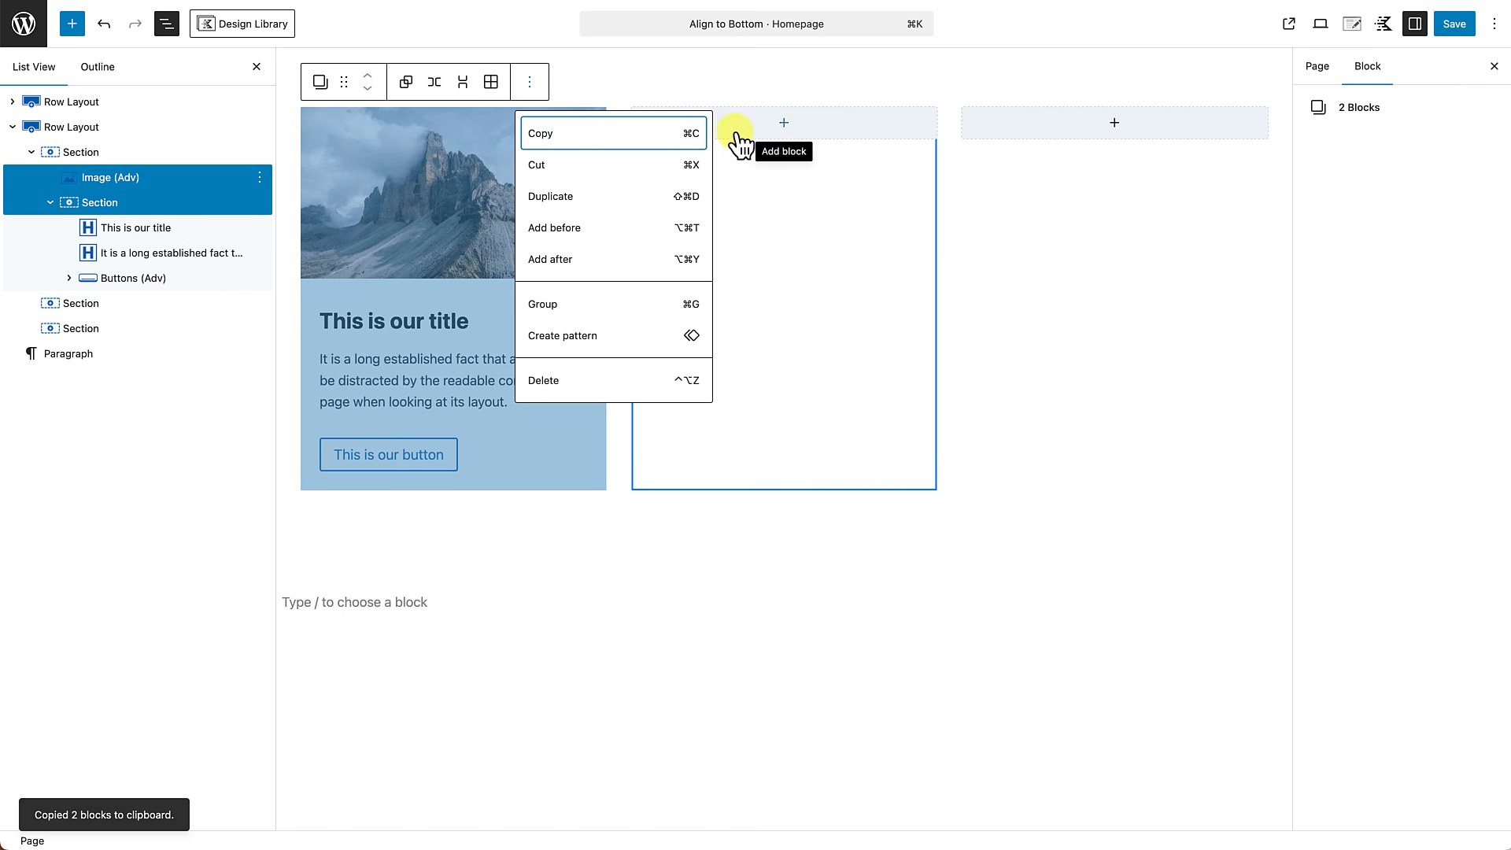
pyautogui.click(783, 123)
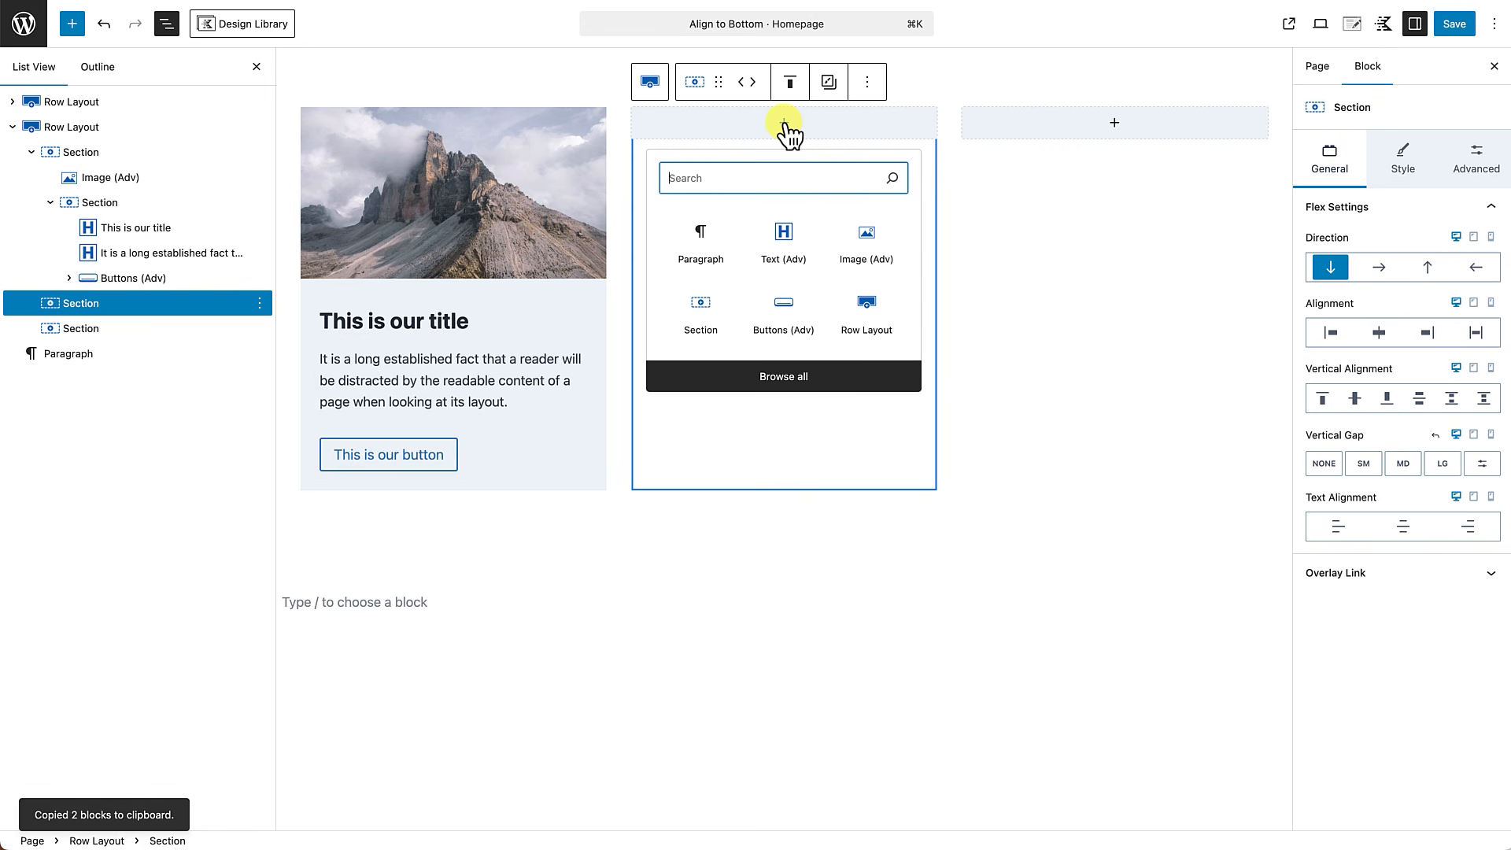
pyautogui.click(701, 244)
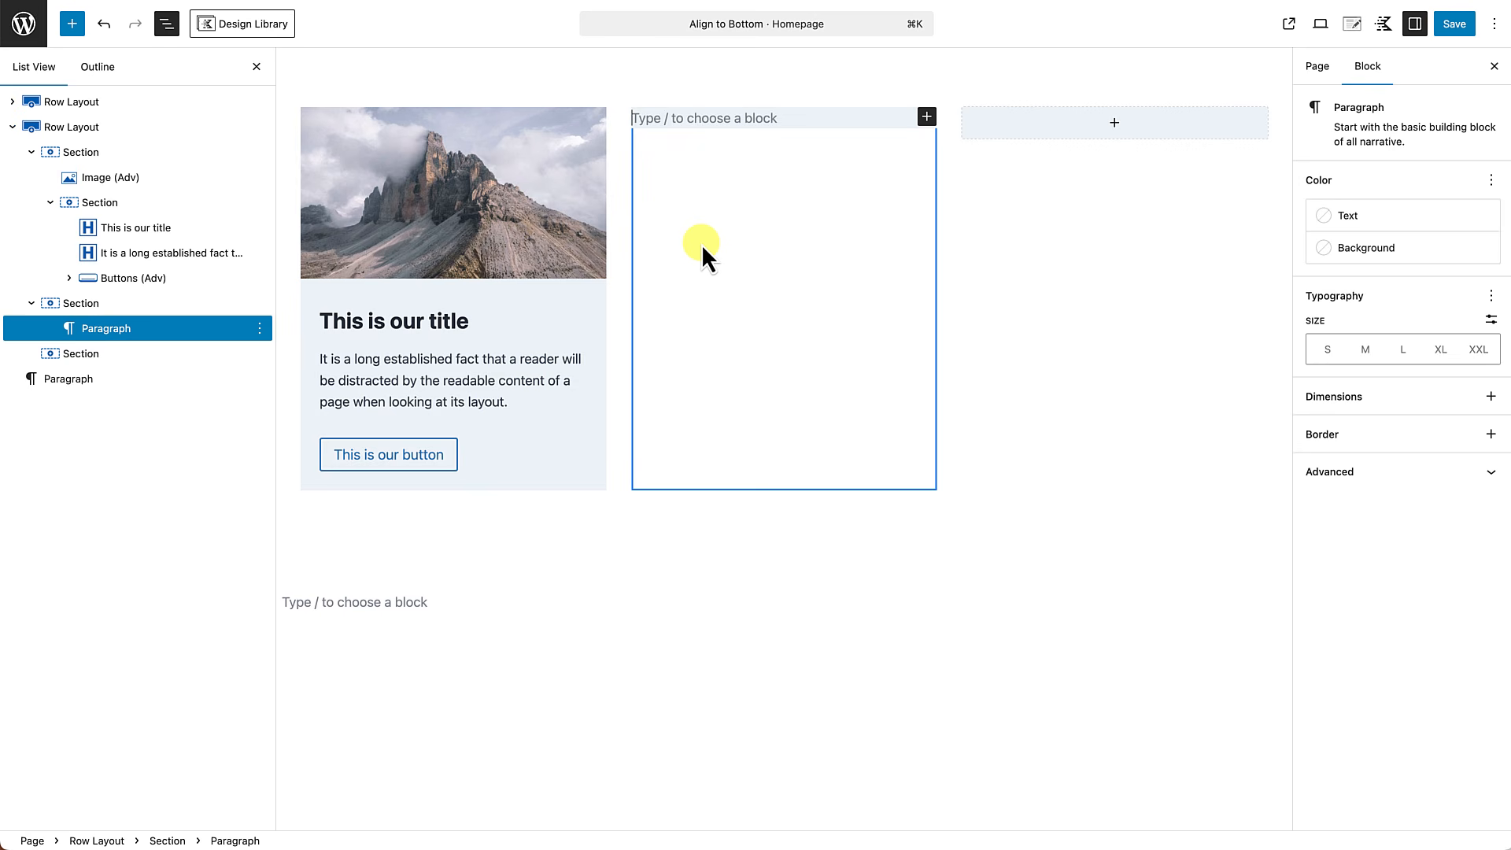
pyautogui.press('super+v')
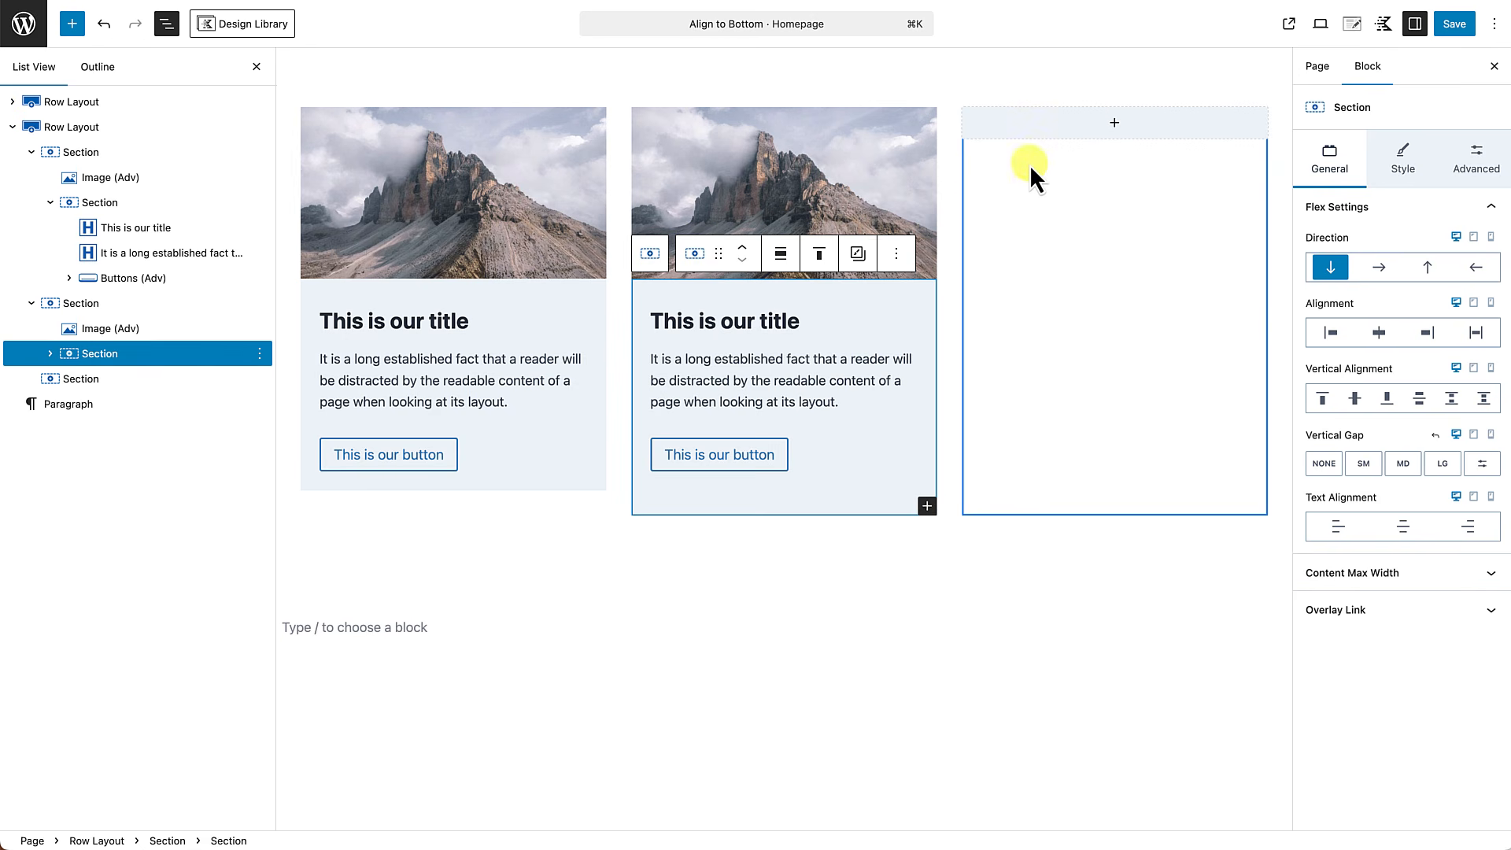
pyautogui.click(1110, 123)
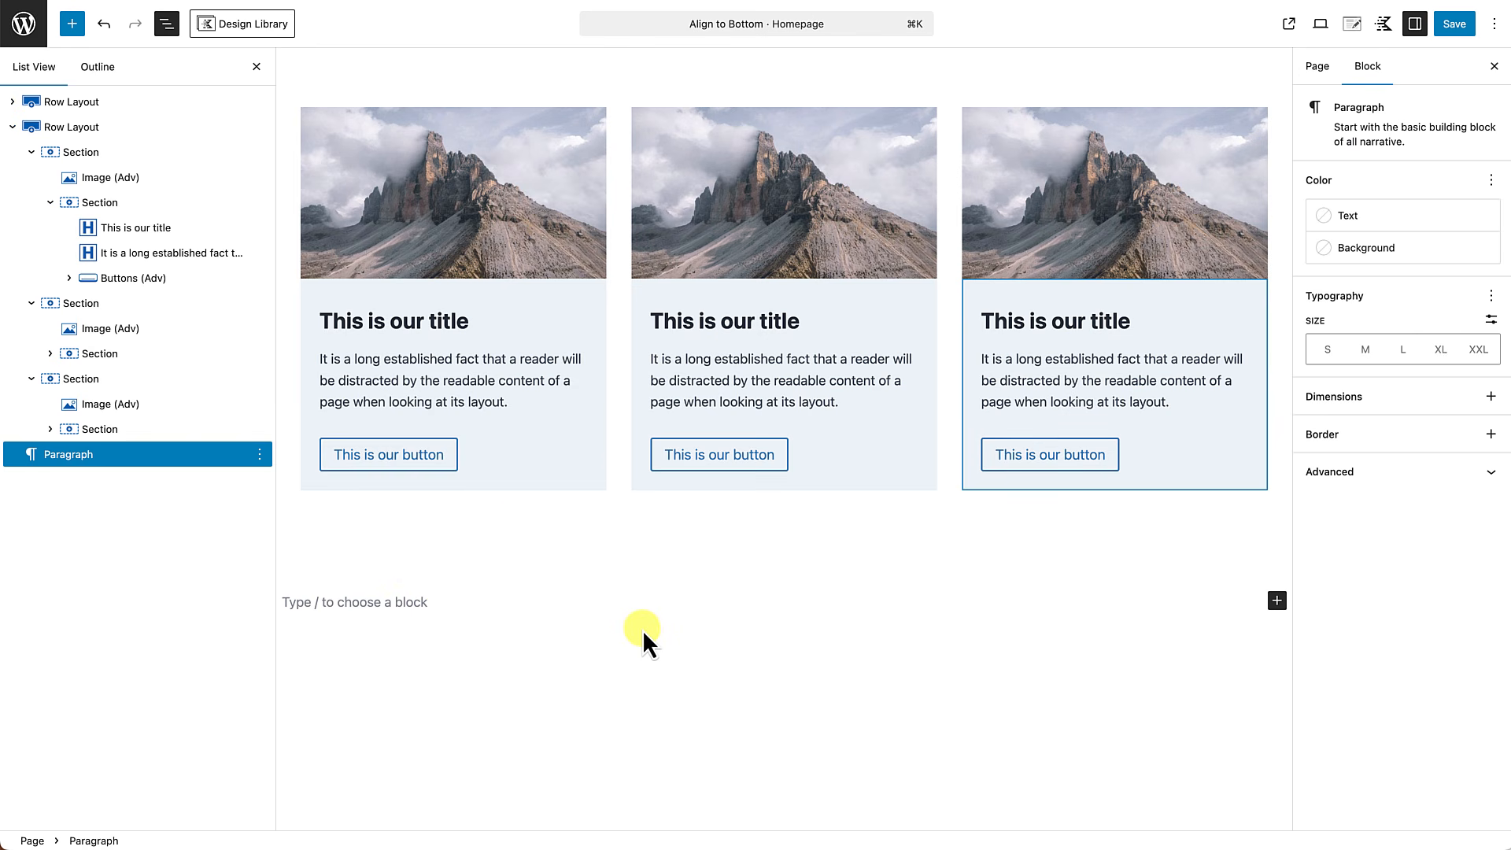
pyautogui.click(257, 67)
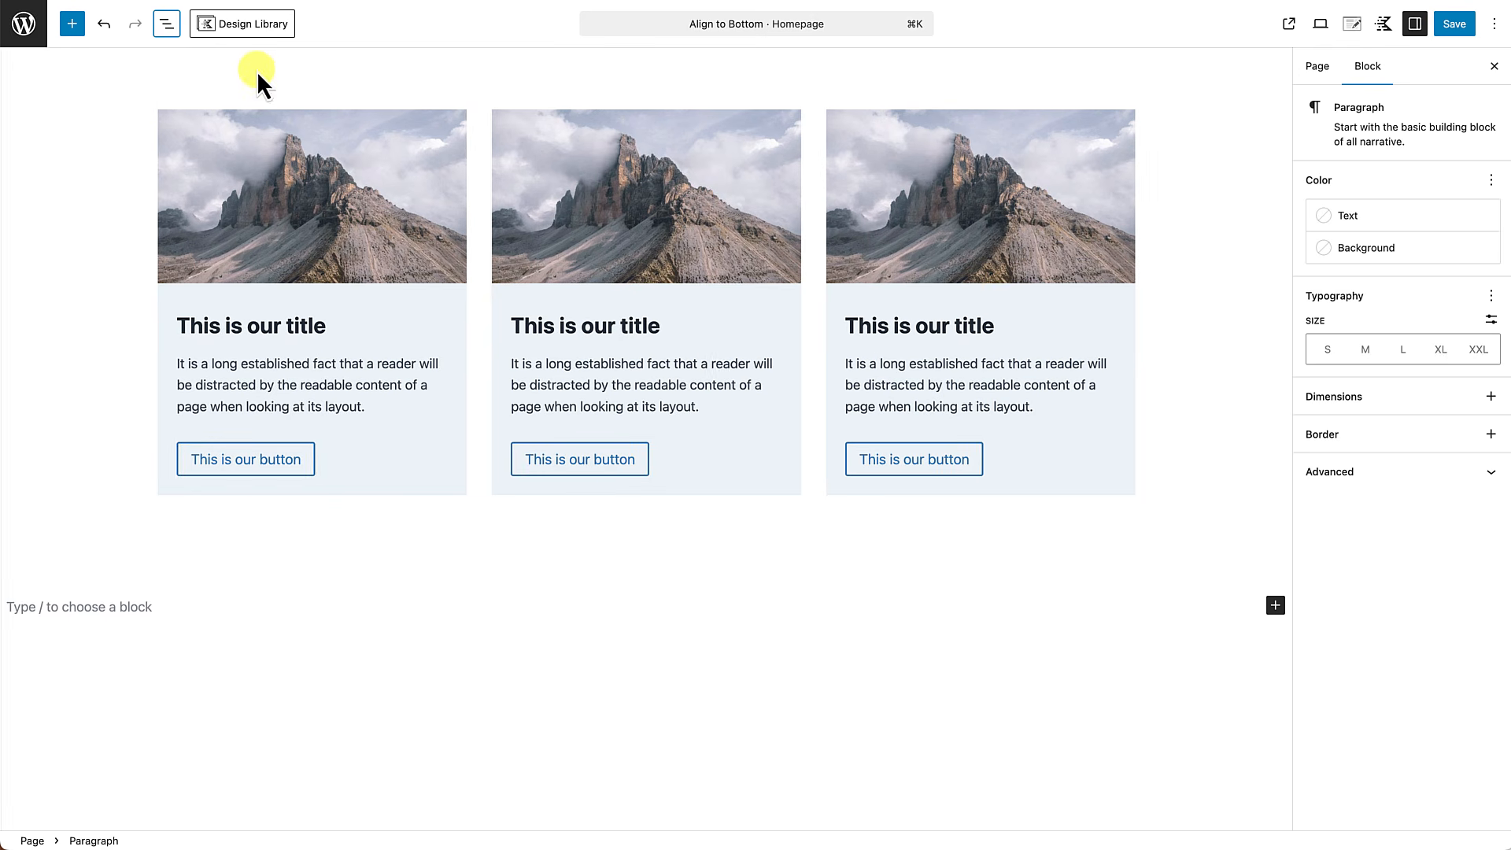
# Duplicate the description text block in the second card so its paragraph appears twice.
pyautogui.click(688, 406)
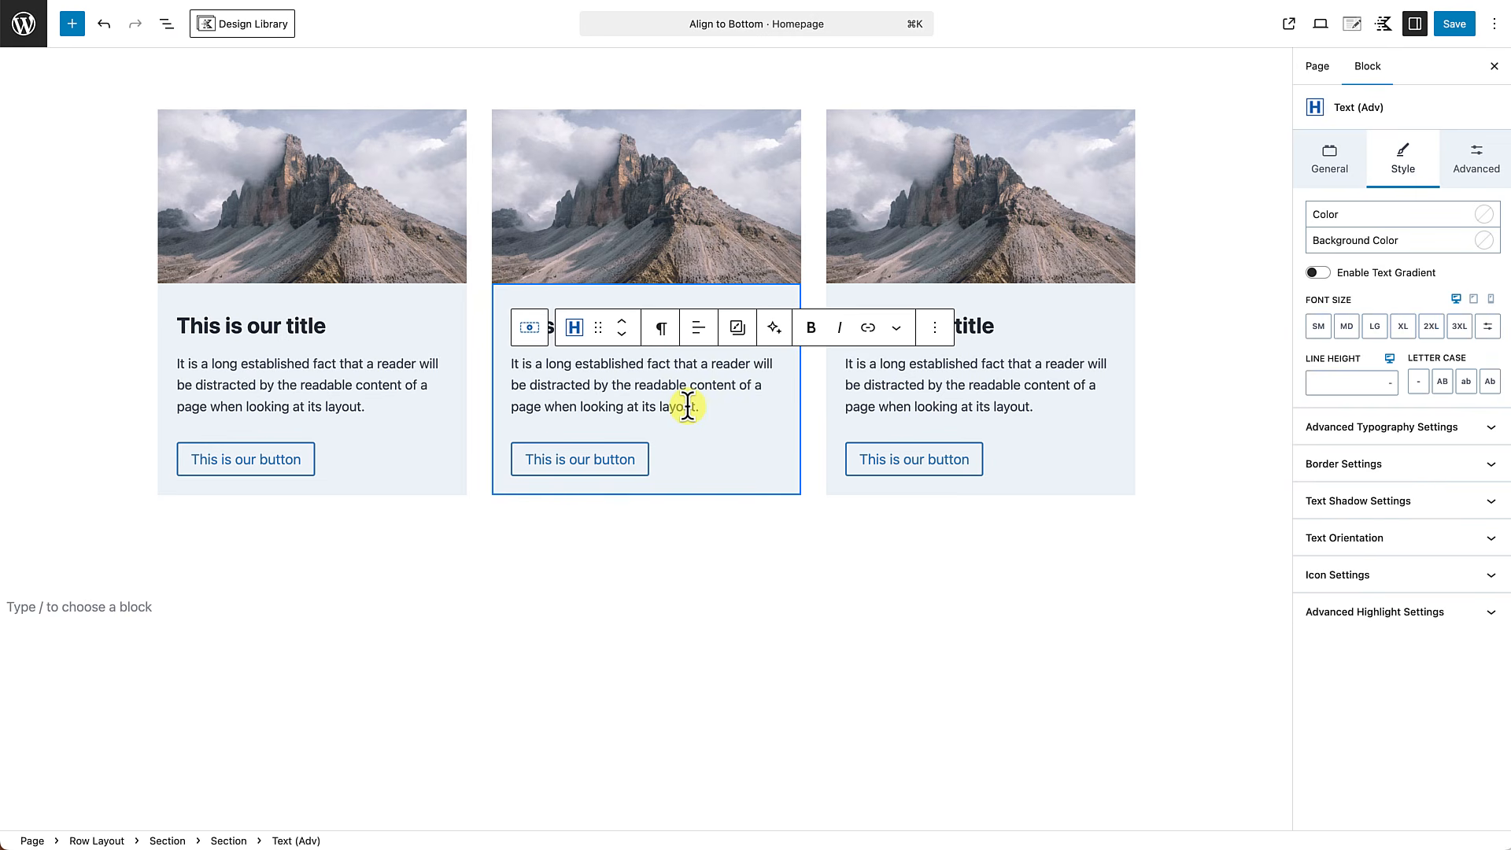
pyautogui.click(938, 329)
pyautogui.click(984, 442)
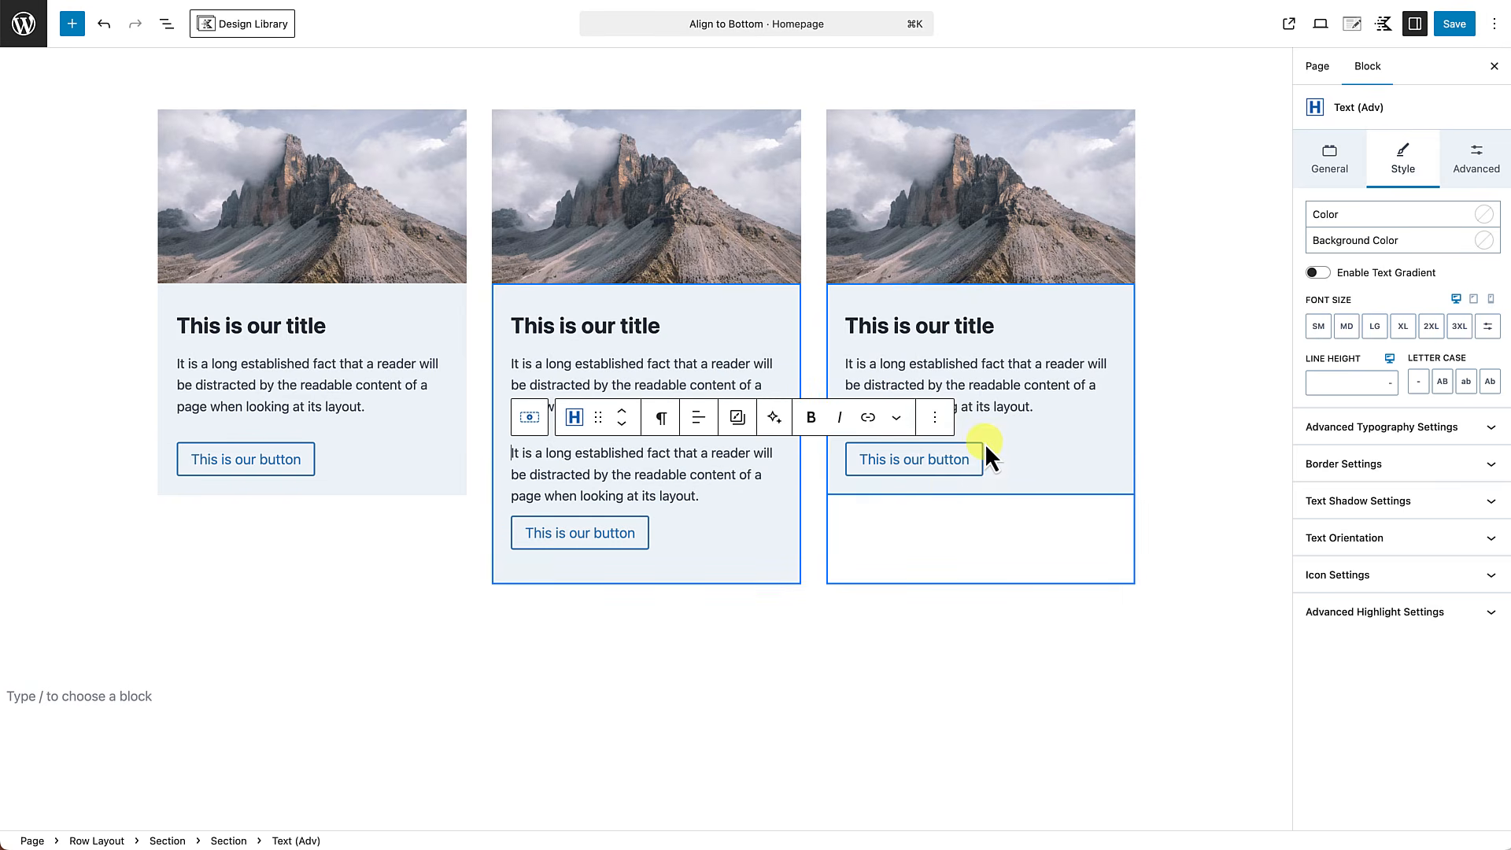
# Lengthen the third card's description by repeating "by the readable content of a page when looking at its layout." at its end.
pyautogui.click(984, 383)
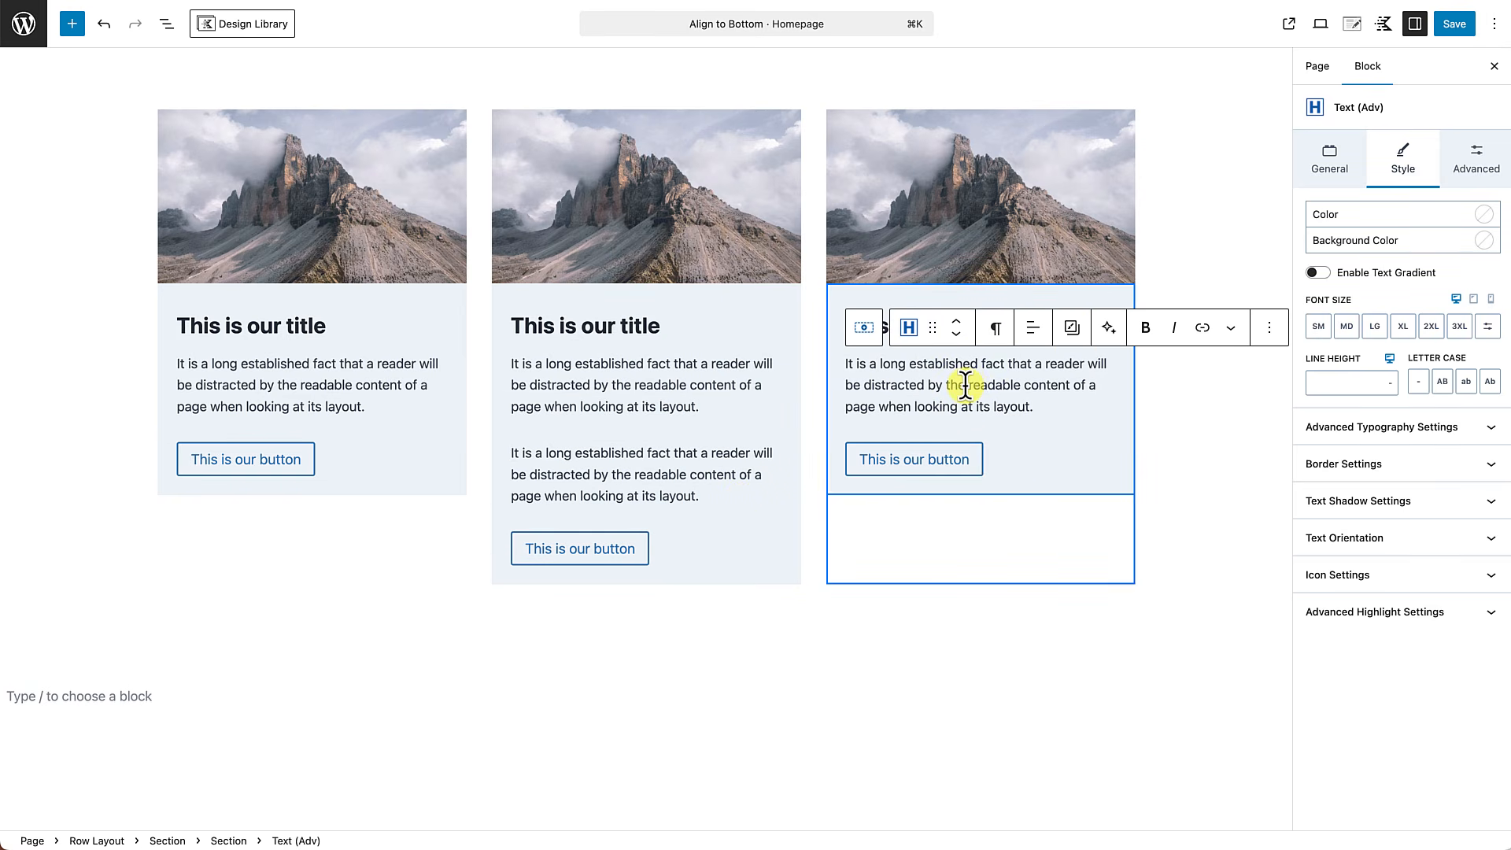
pyautogui.moveTo(926, 385); pyautogui.dragTo(1040, 403)
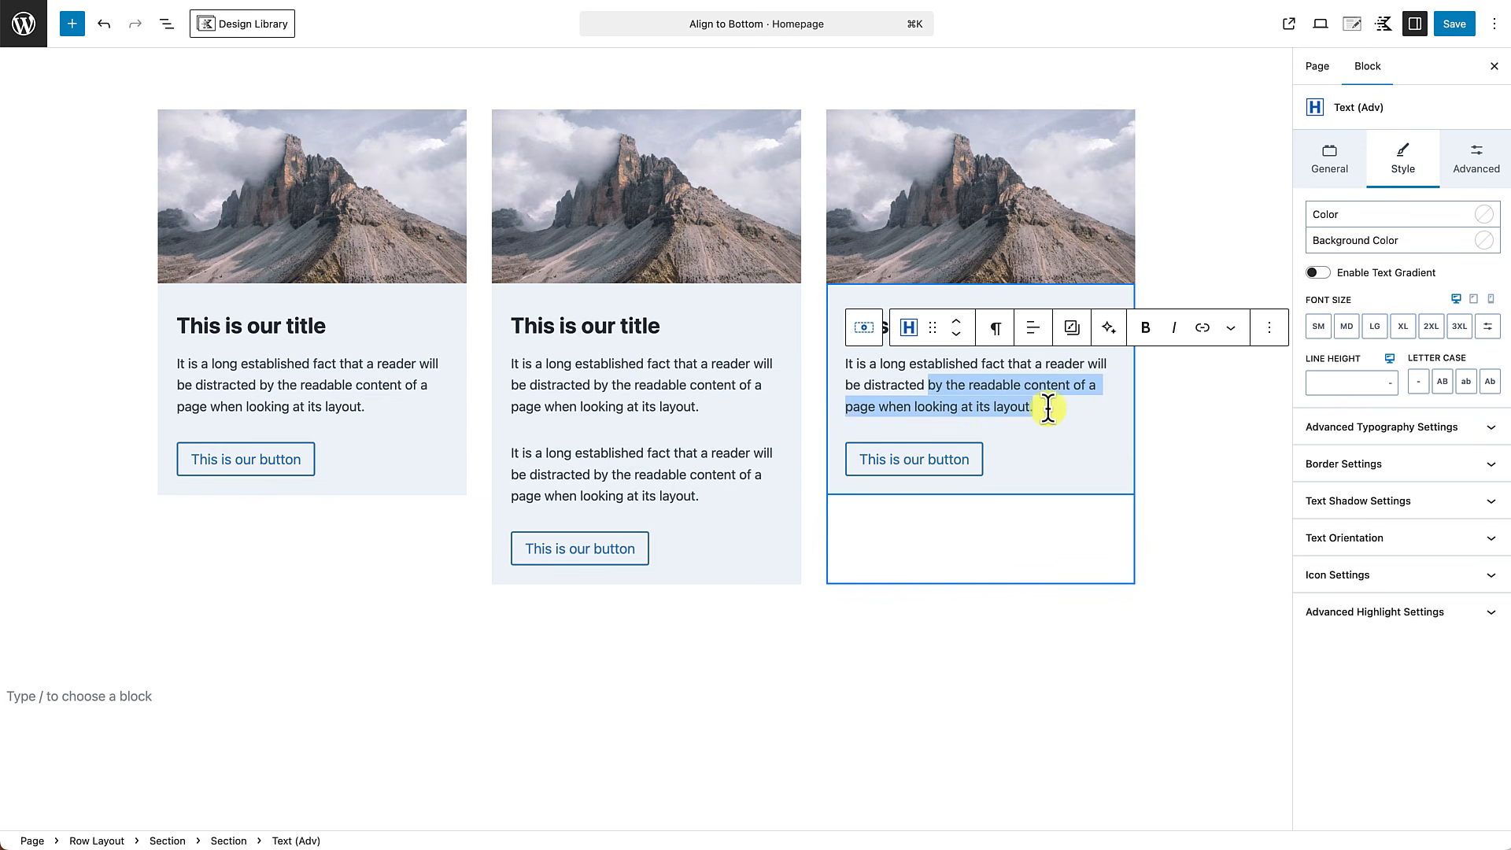
pyautogui.click(1047, 408)
pyautogui.press('super+v')
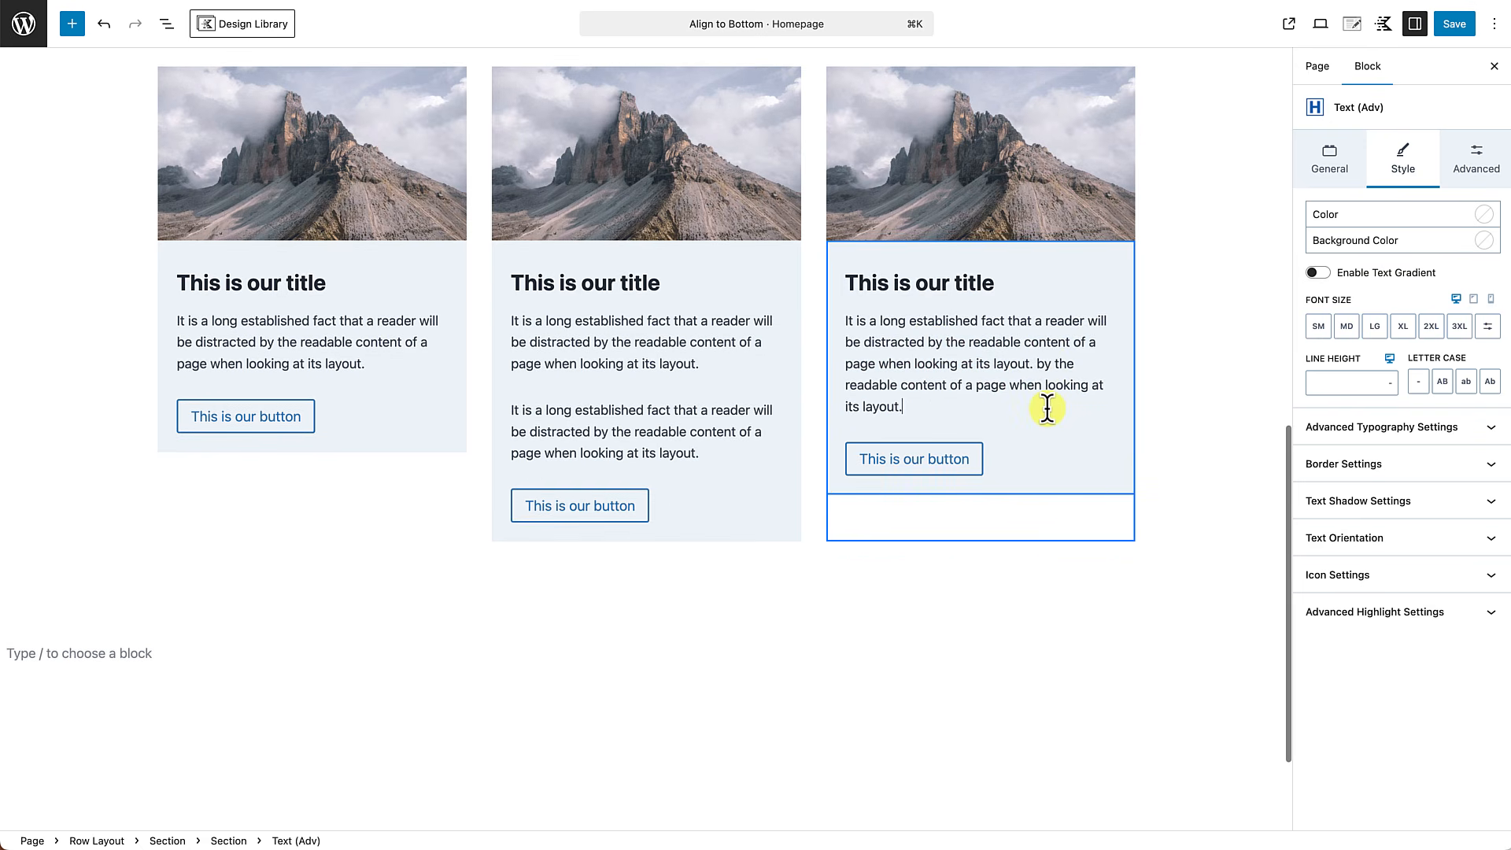
# Enable Inner Column Height 100% in the structure settings of the second row layout.
pyautogui.click(682, 681)
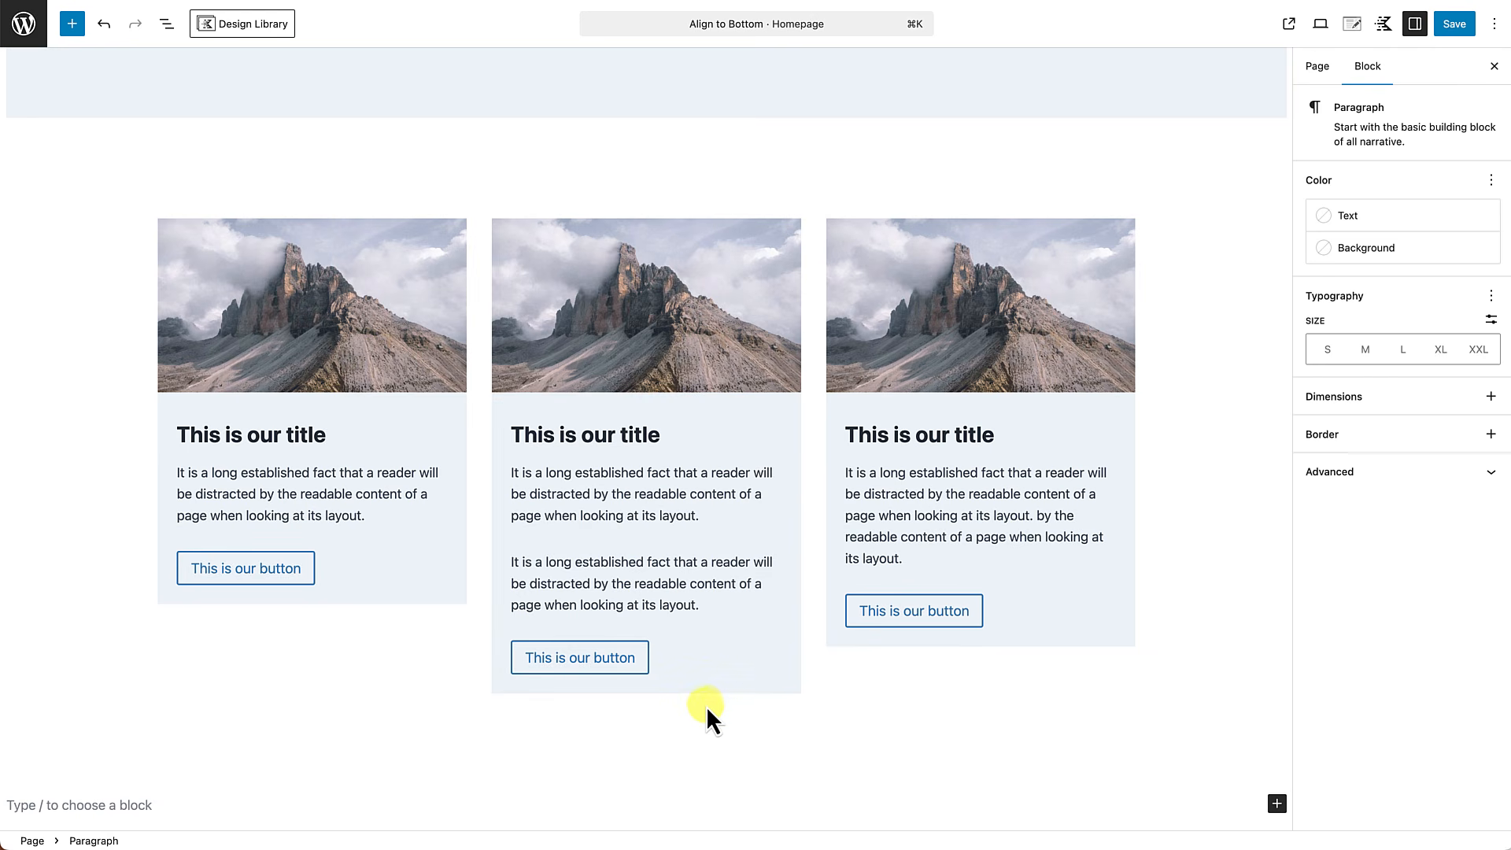
pyautogui.scroll(-1, 708, 704)
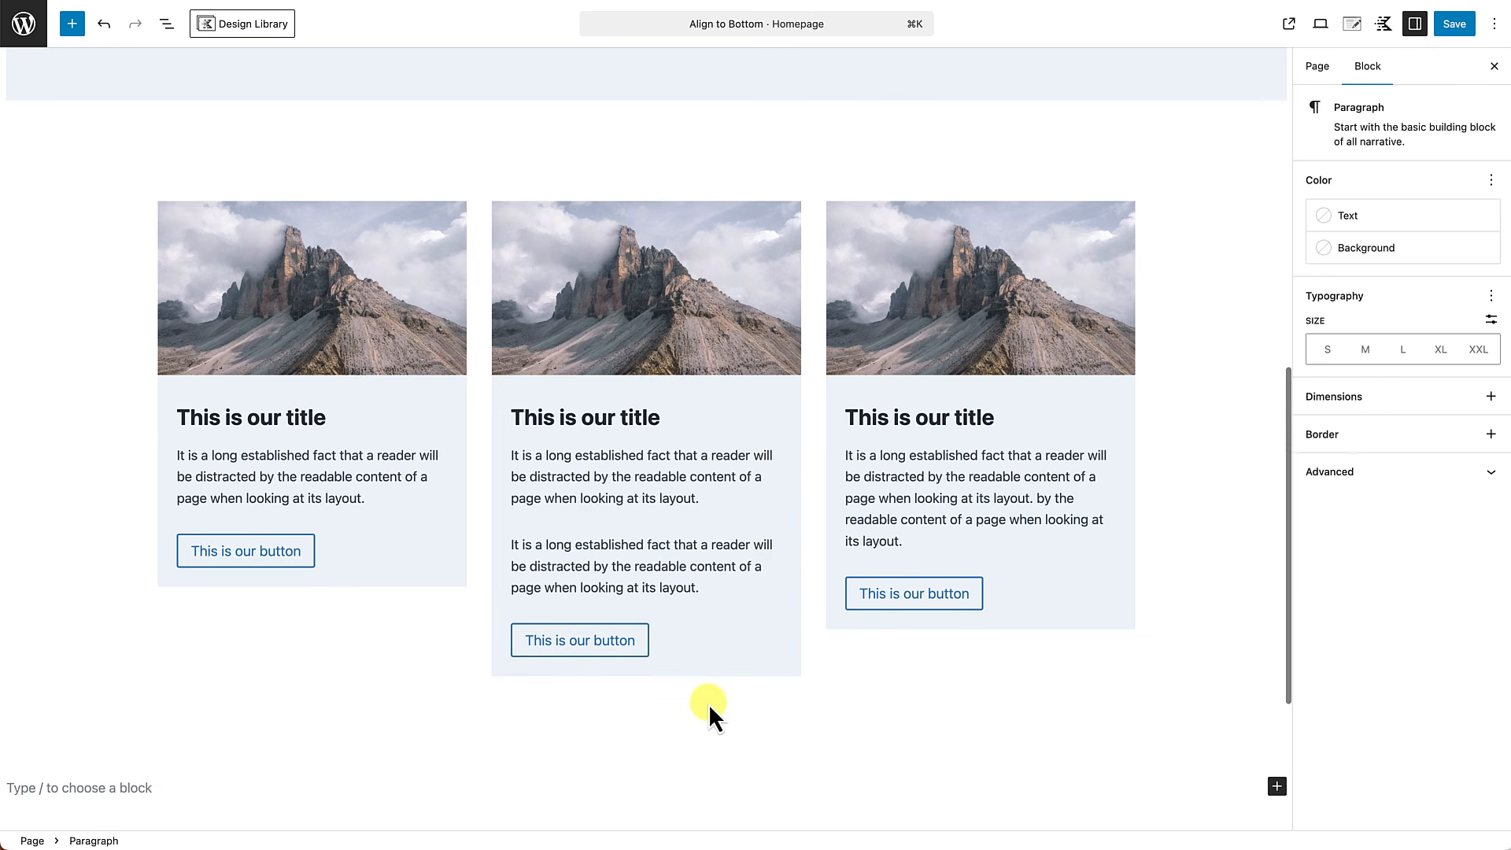
pyautogui.click(685, 169)
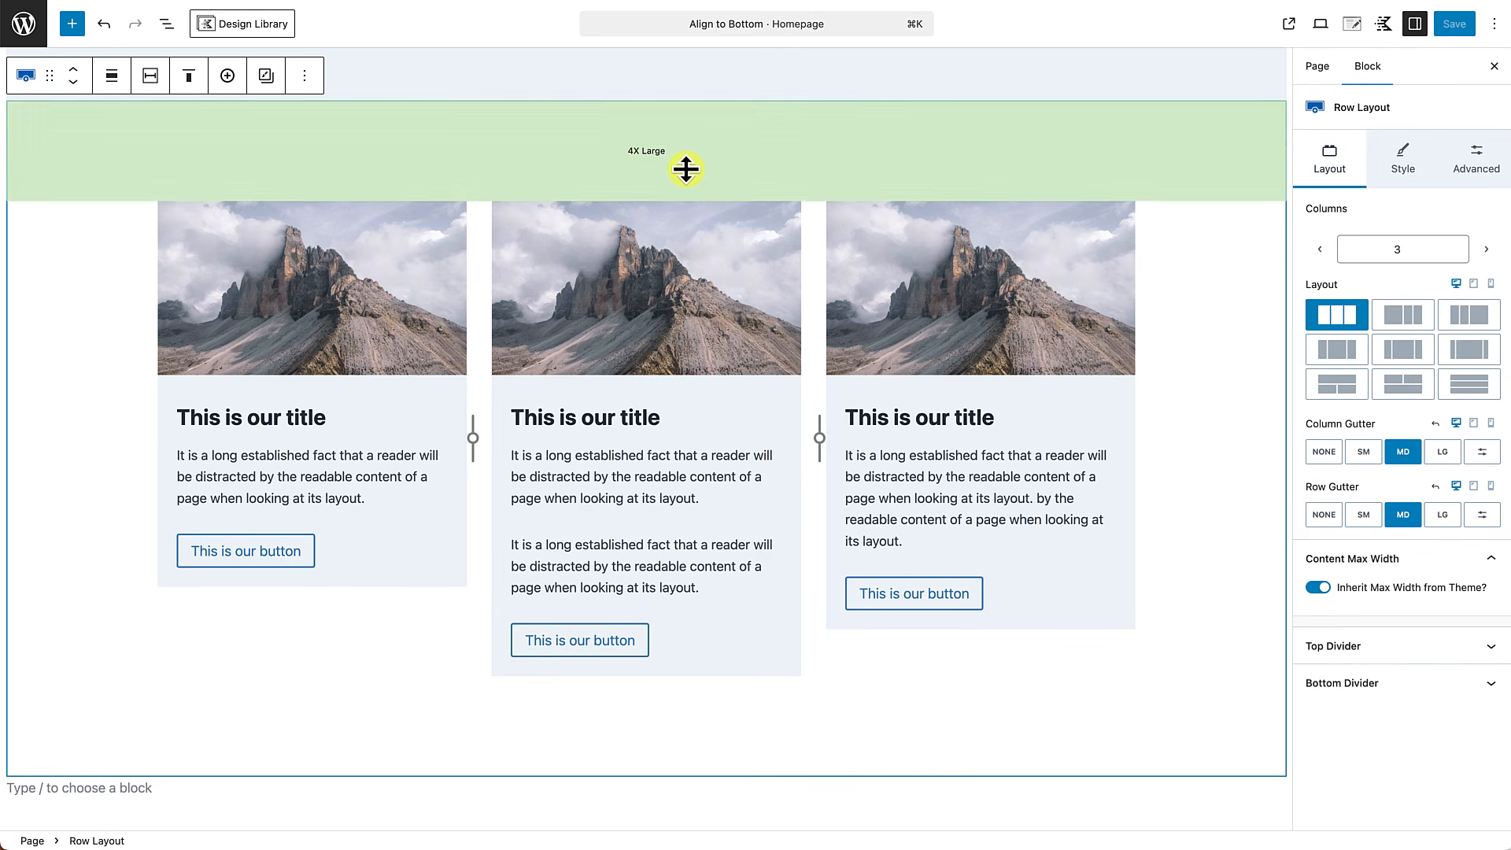
pyautogui.click(1490, 151)
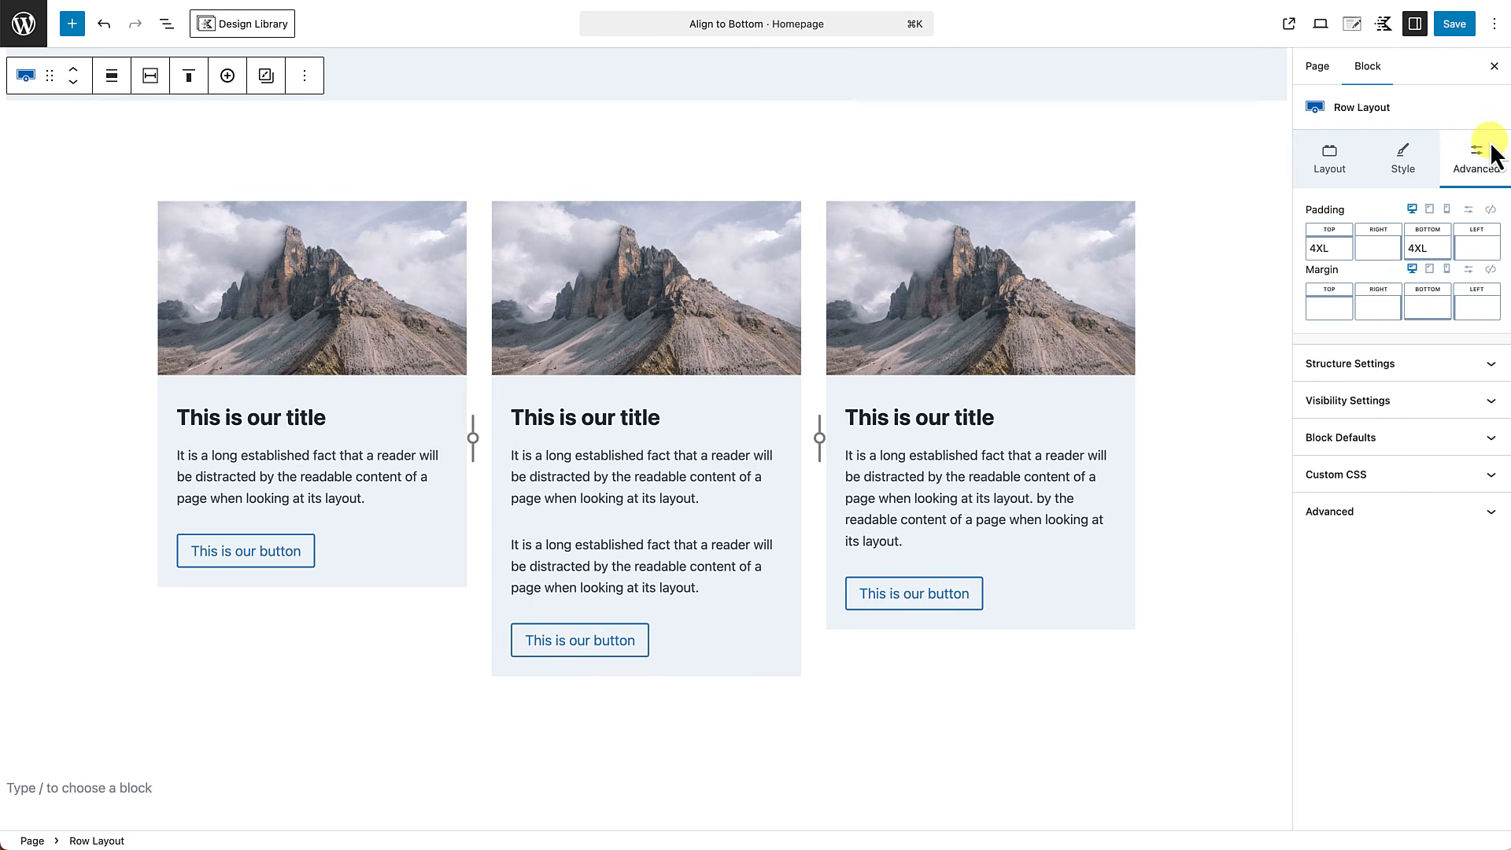
pyautogui.click(1454, 365)
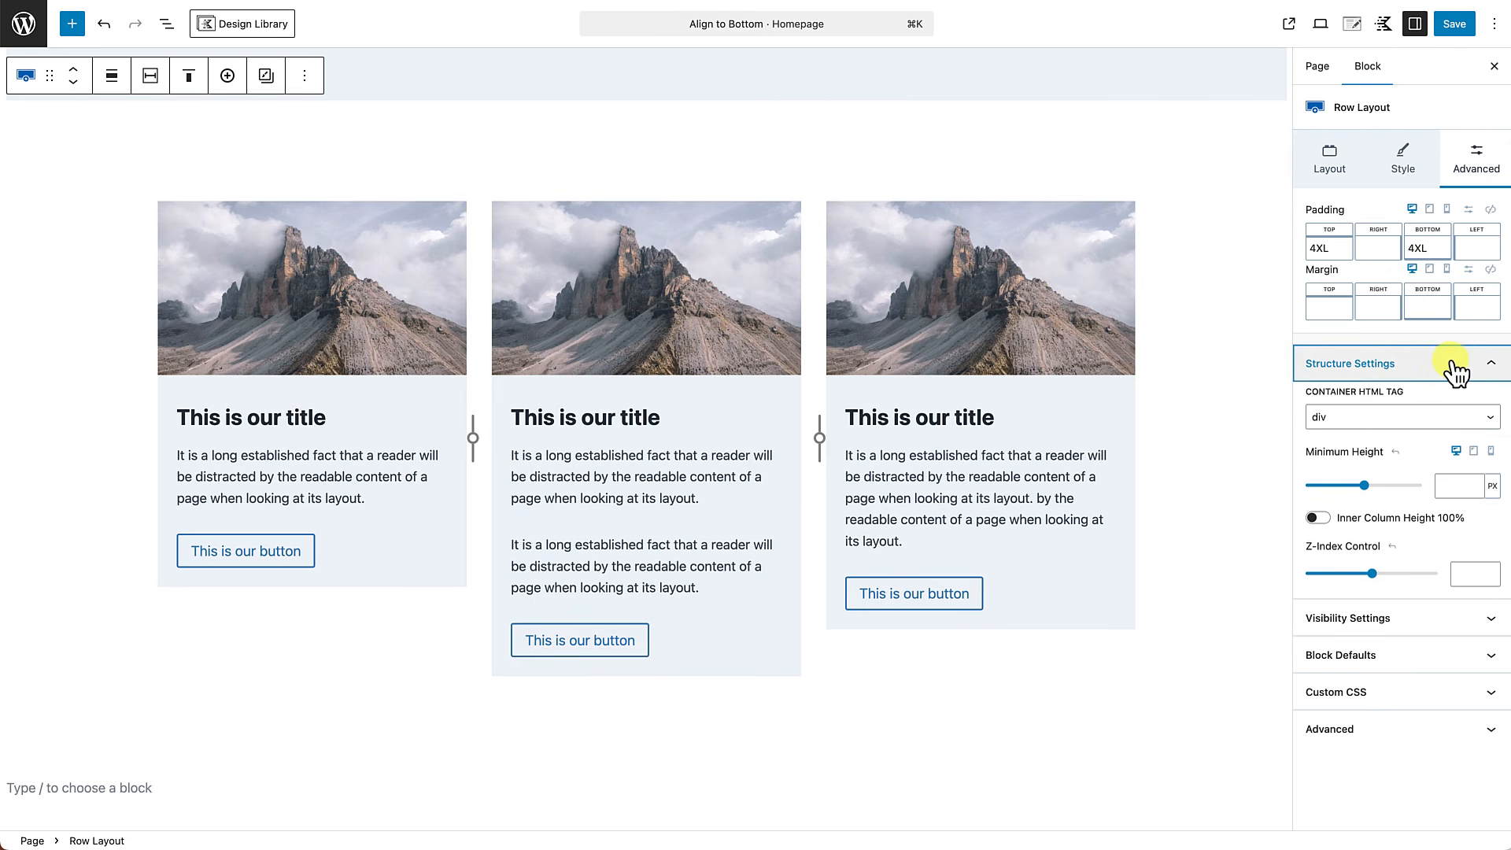
pyautogui.click(1319, 518)
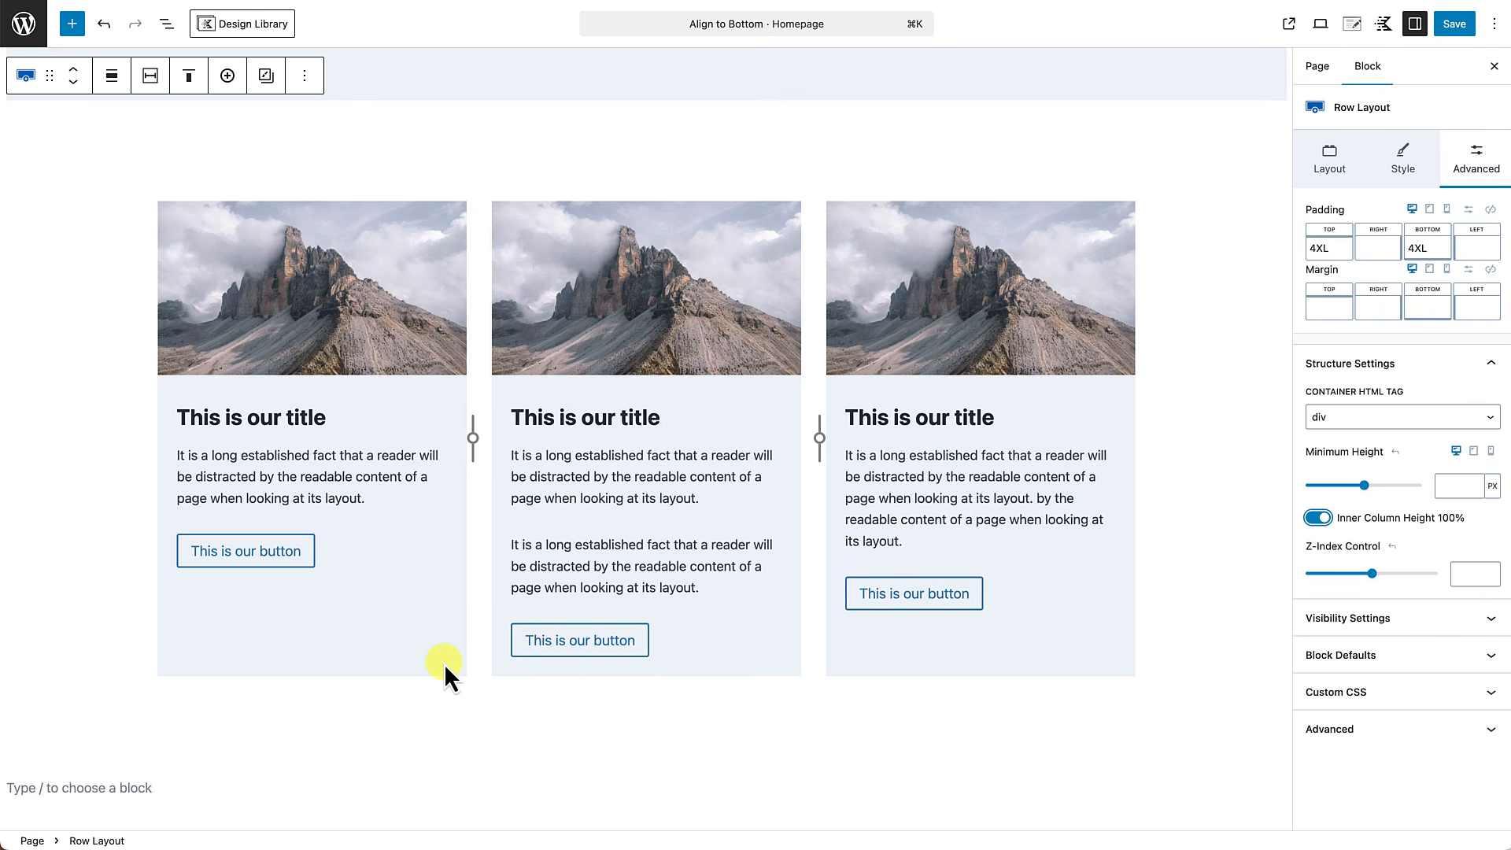
# Set the vertical alignment of the first and third cards' outer sections to top.
pyautogui.click(444, 663)
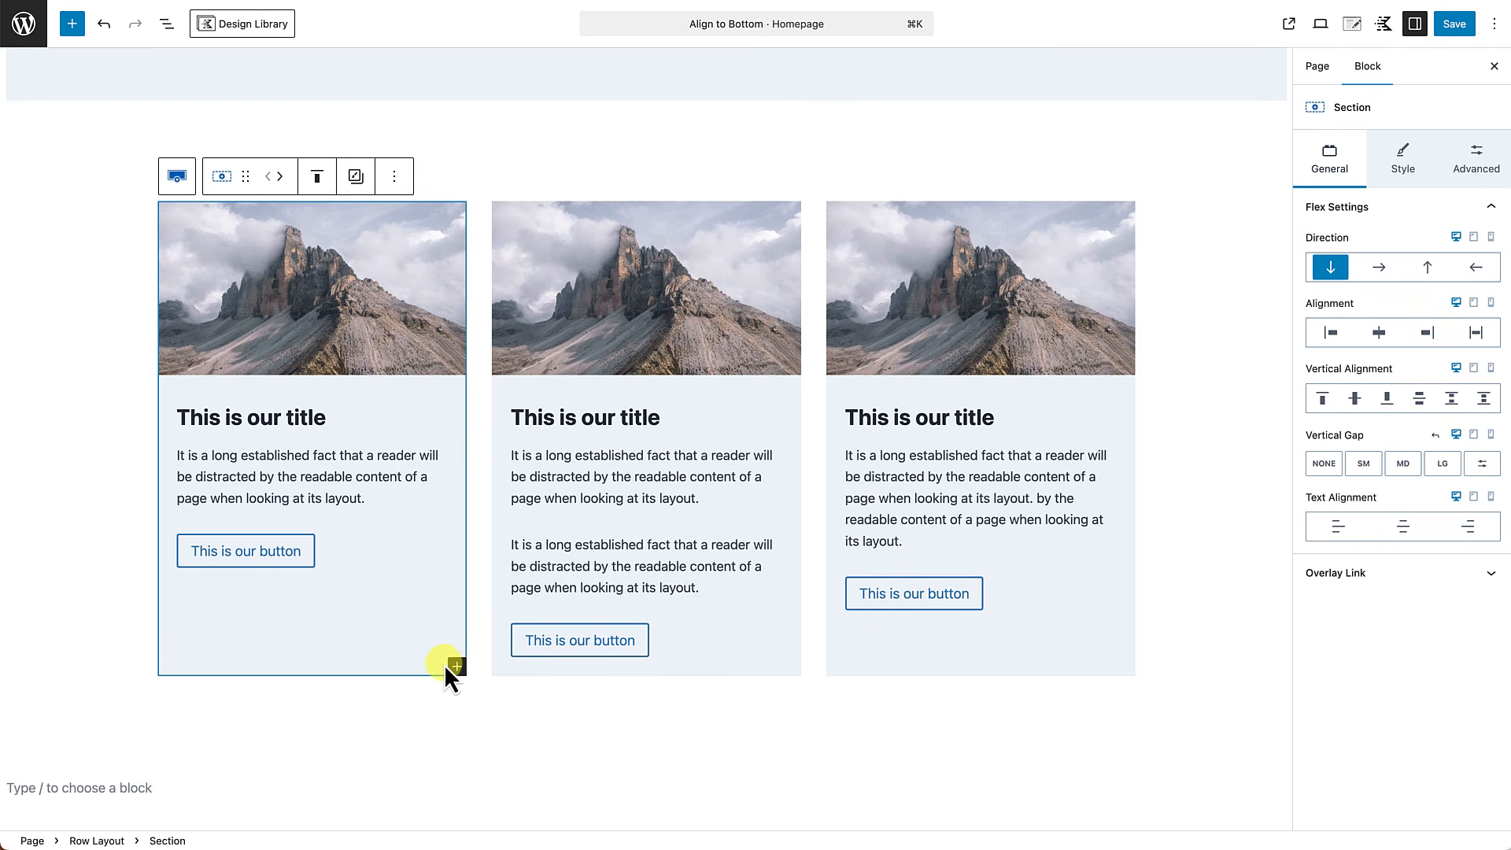
pyautogui.click(1325, 400)
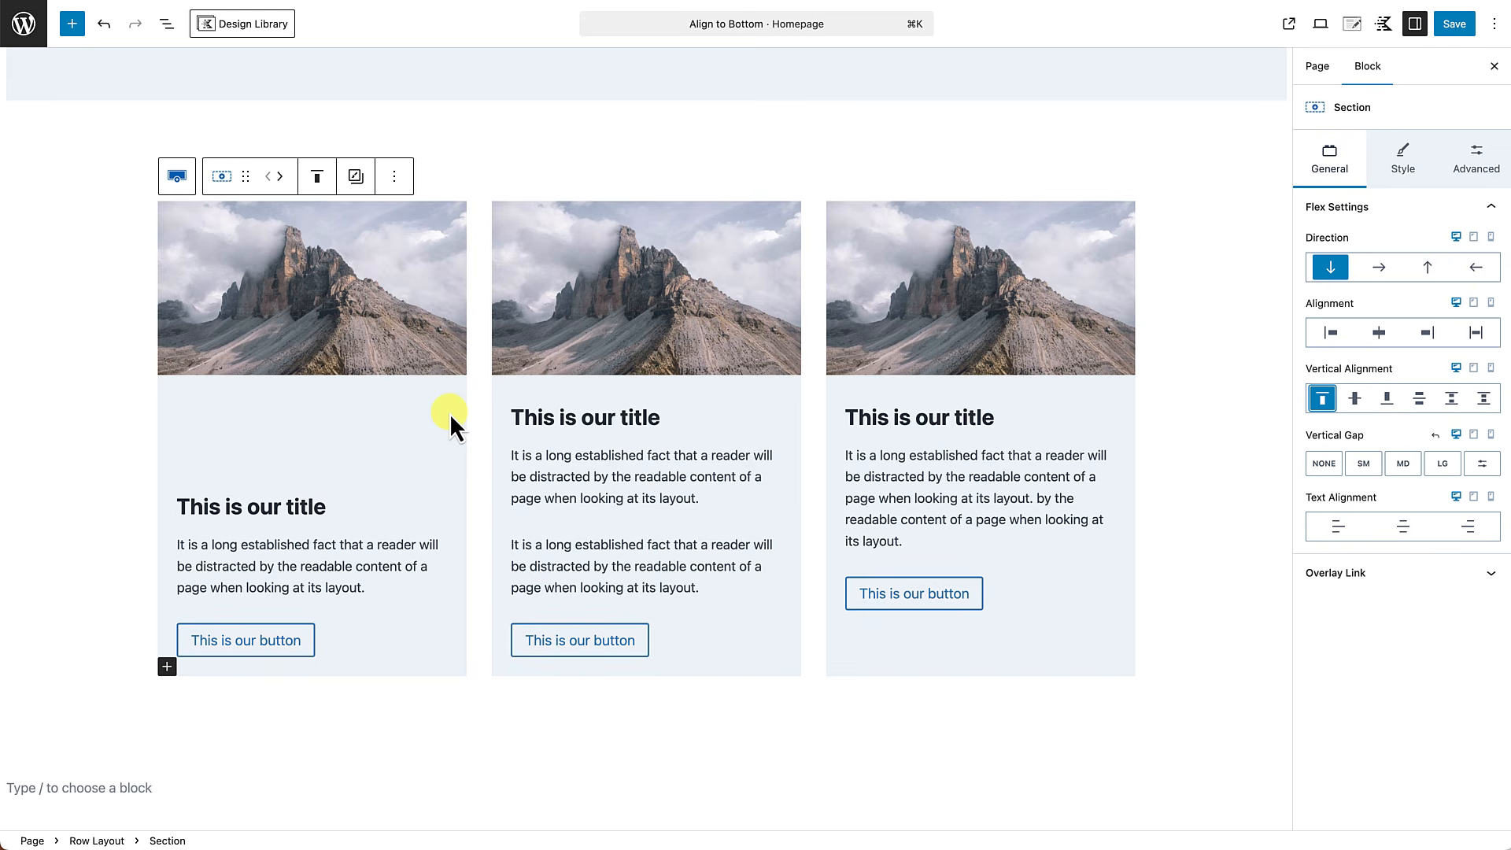
pyautogui.click(702, 664)
pyautogui.click(1055, 663)
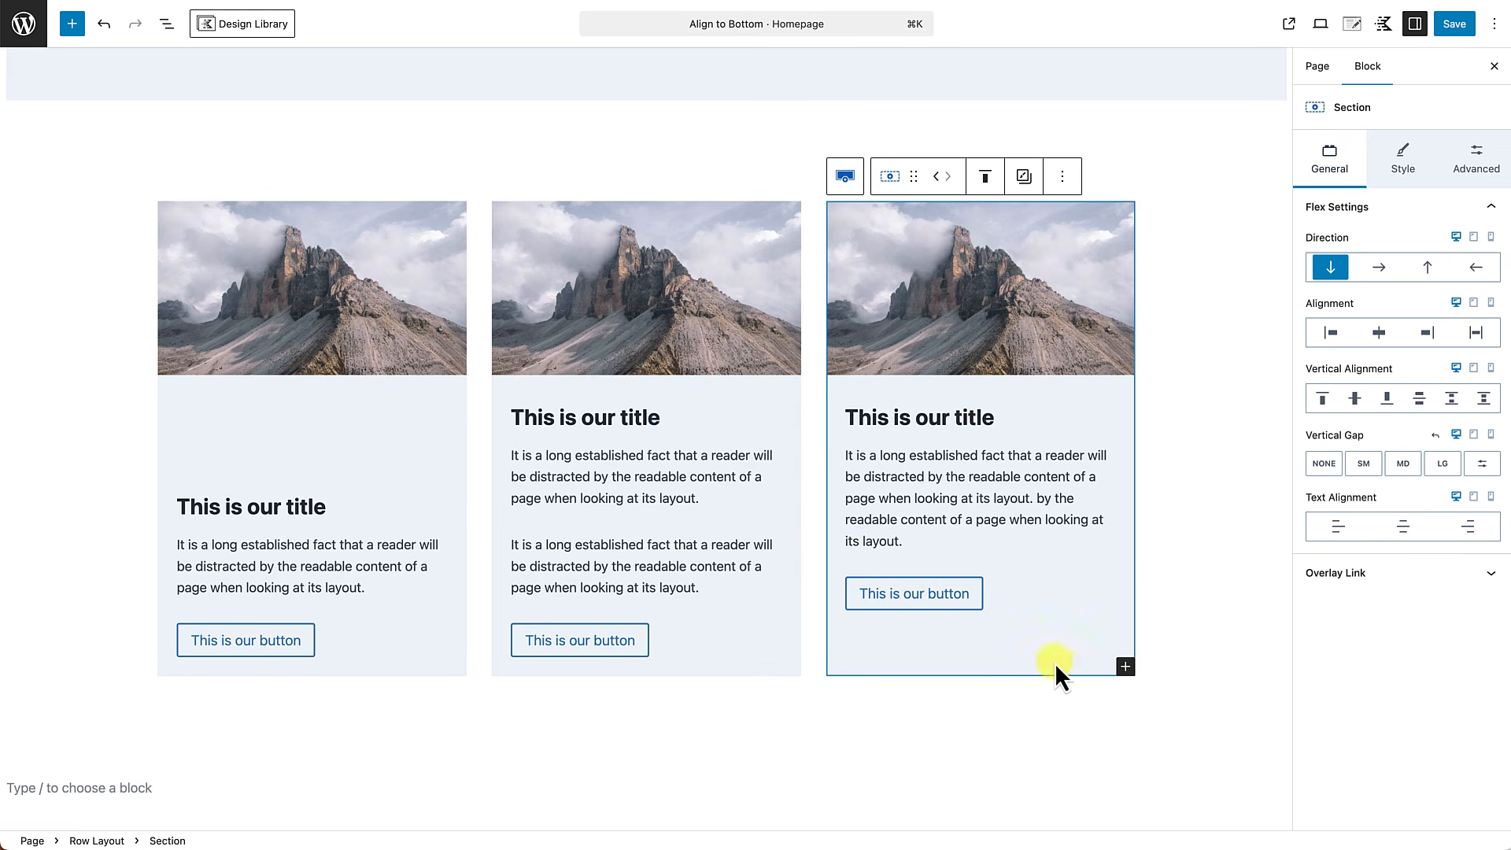
pyautogui.click(1325, 399)
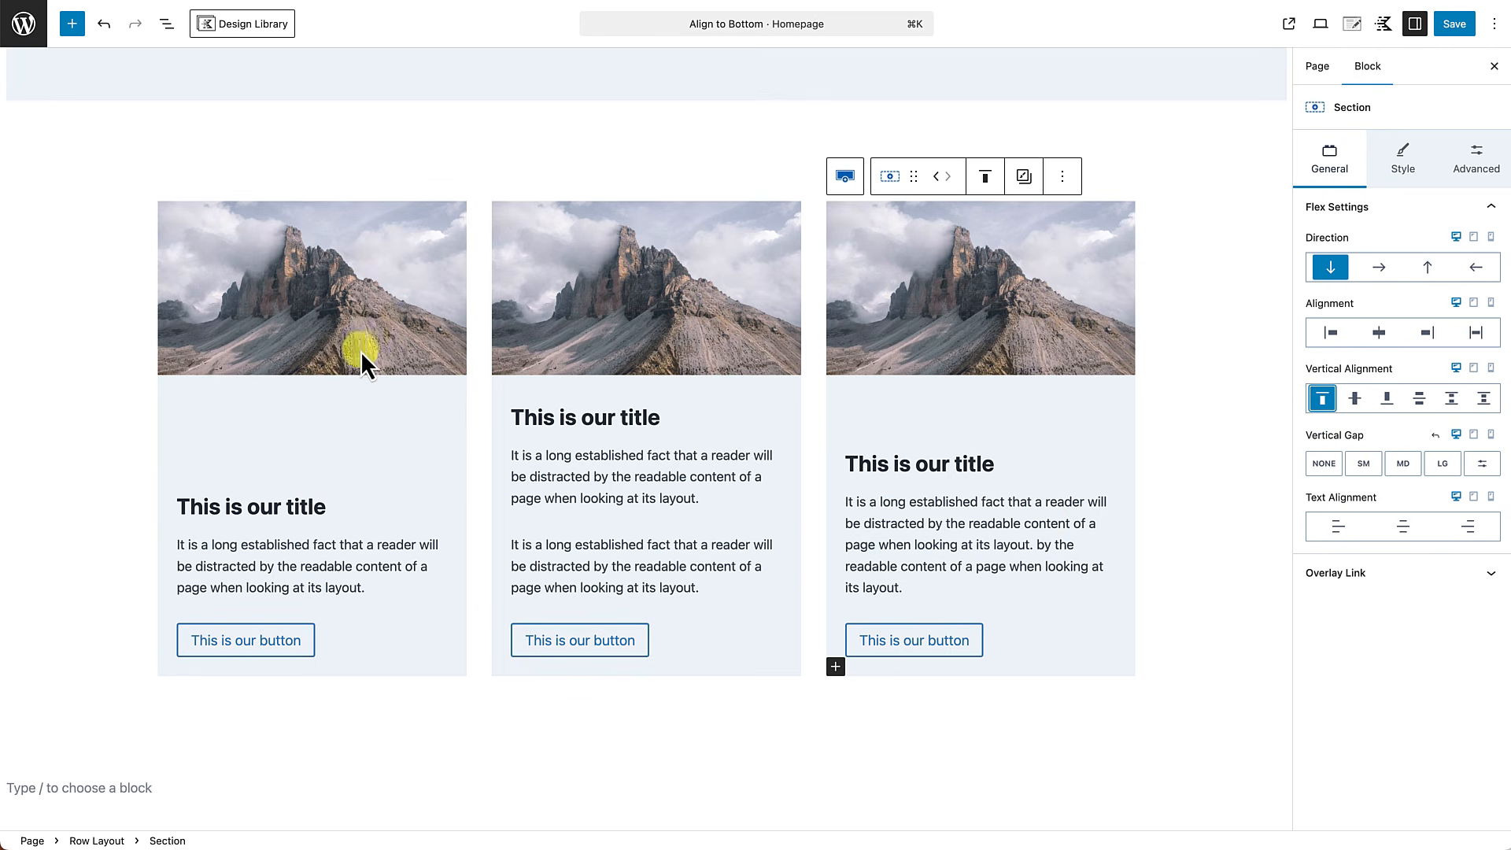
# Select the image block in the first card.
pyautogui.click(362, 323)
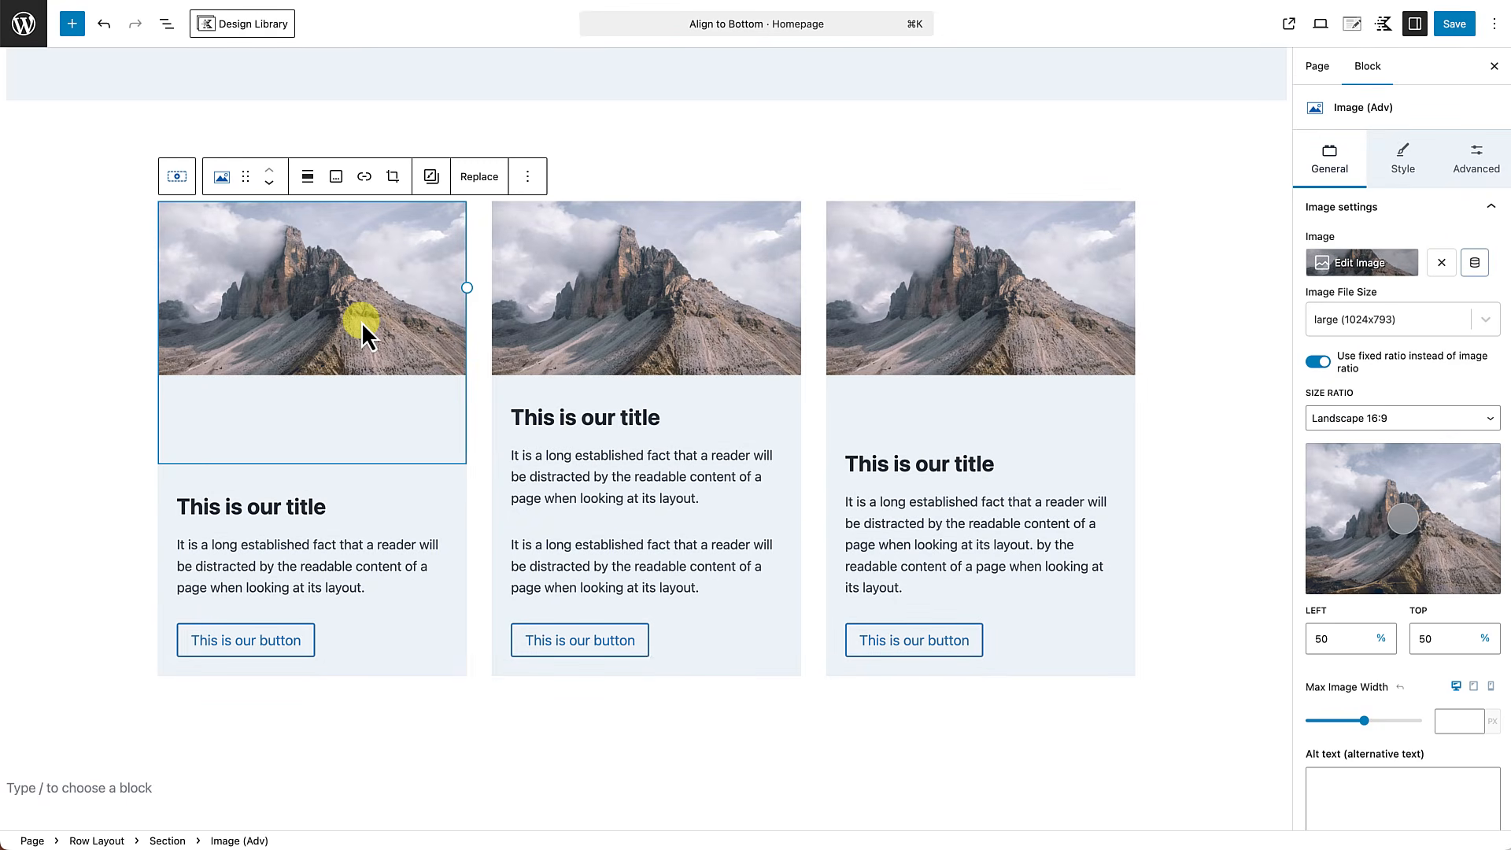
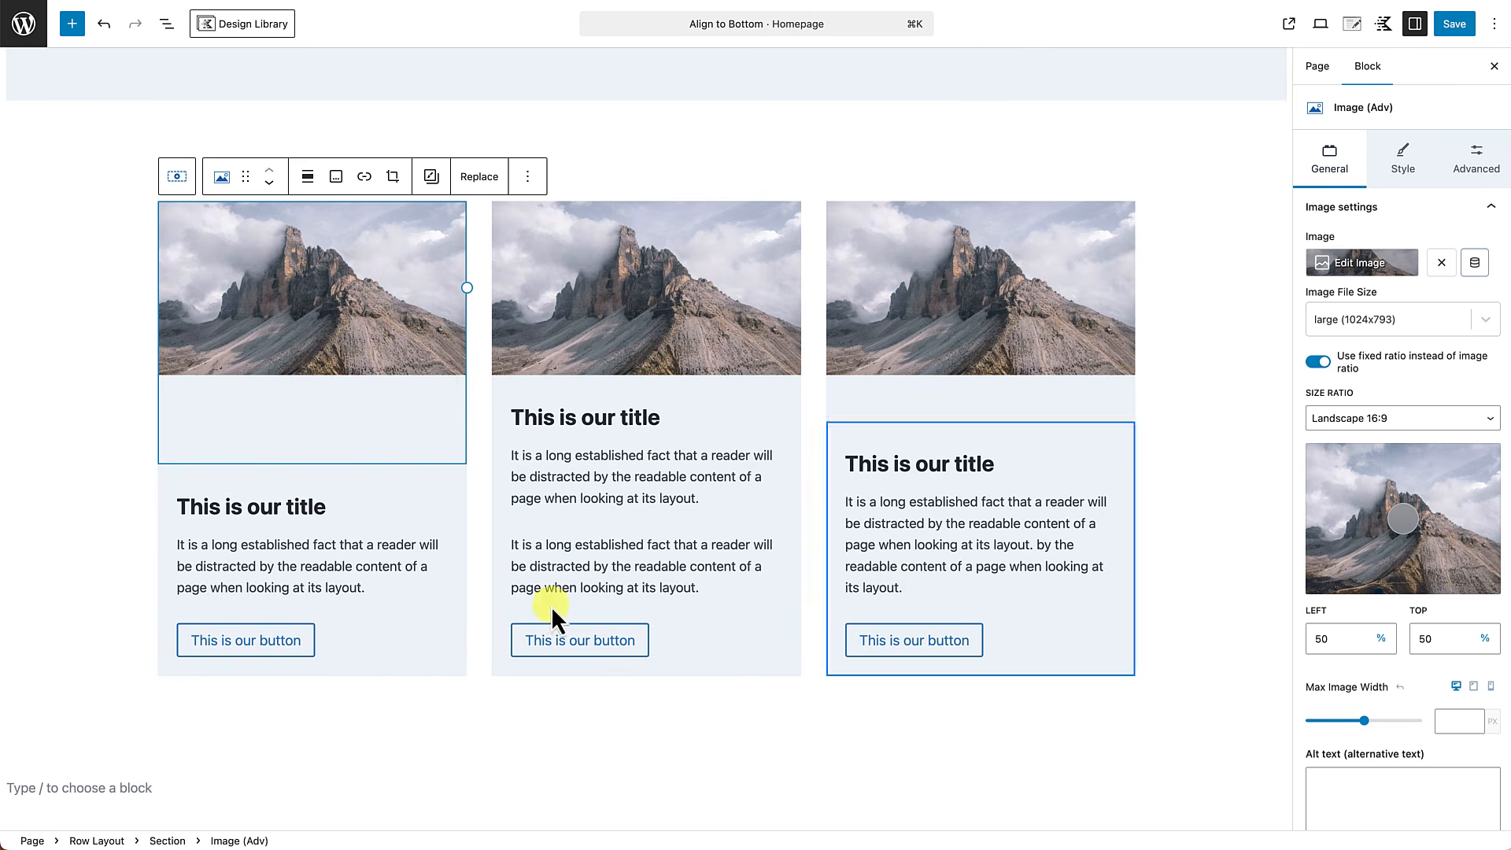
# Try an Auto top margin on the first card's buttons block, and reset that margin.
pyautogui.click(394, 643)
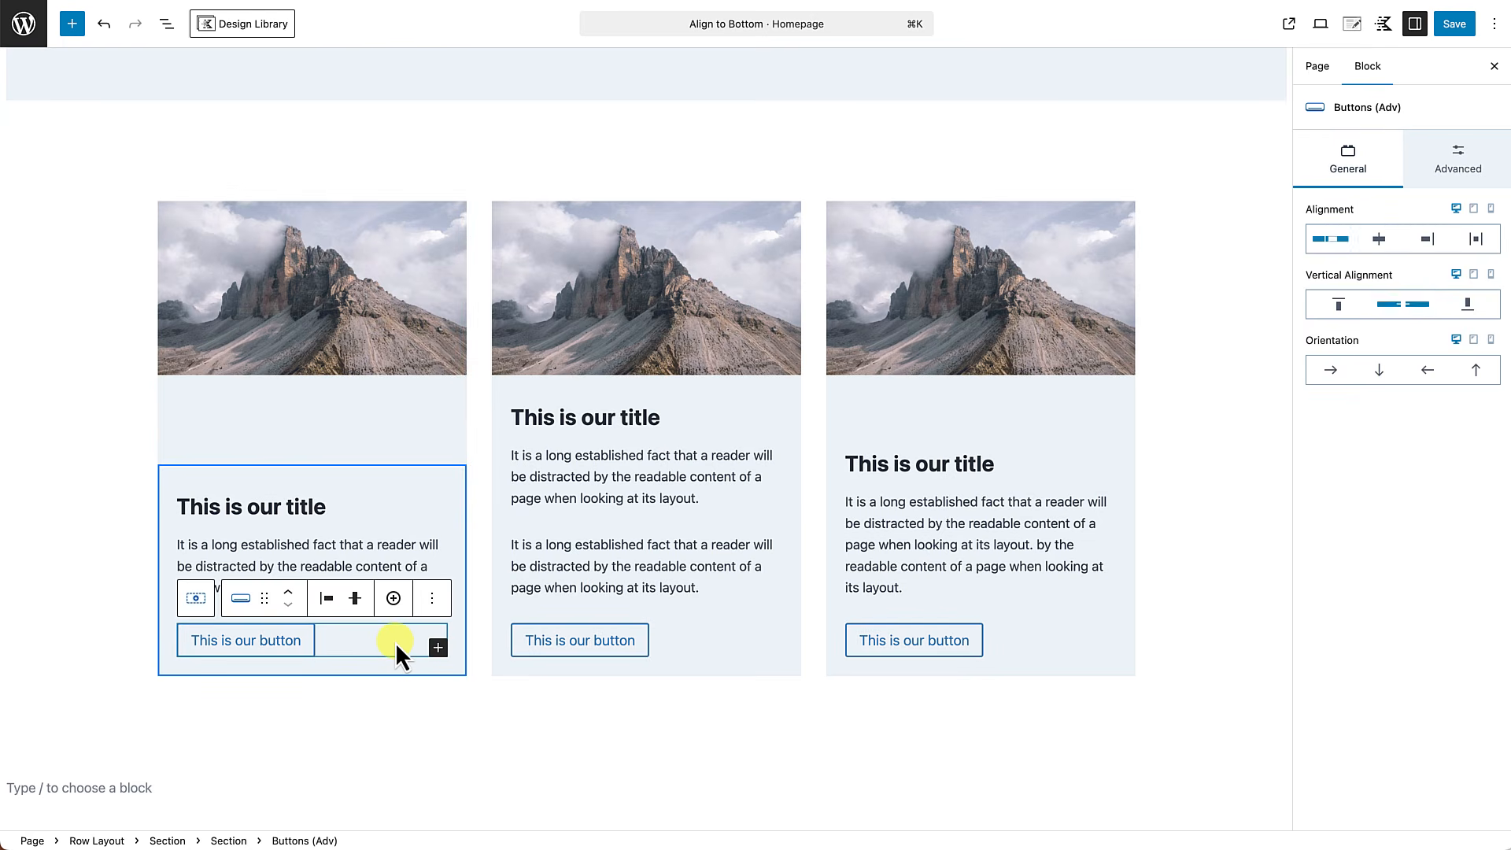
pyautogui.click(1459, 148)
pyautogui.click(1340, 329)
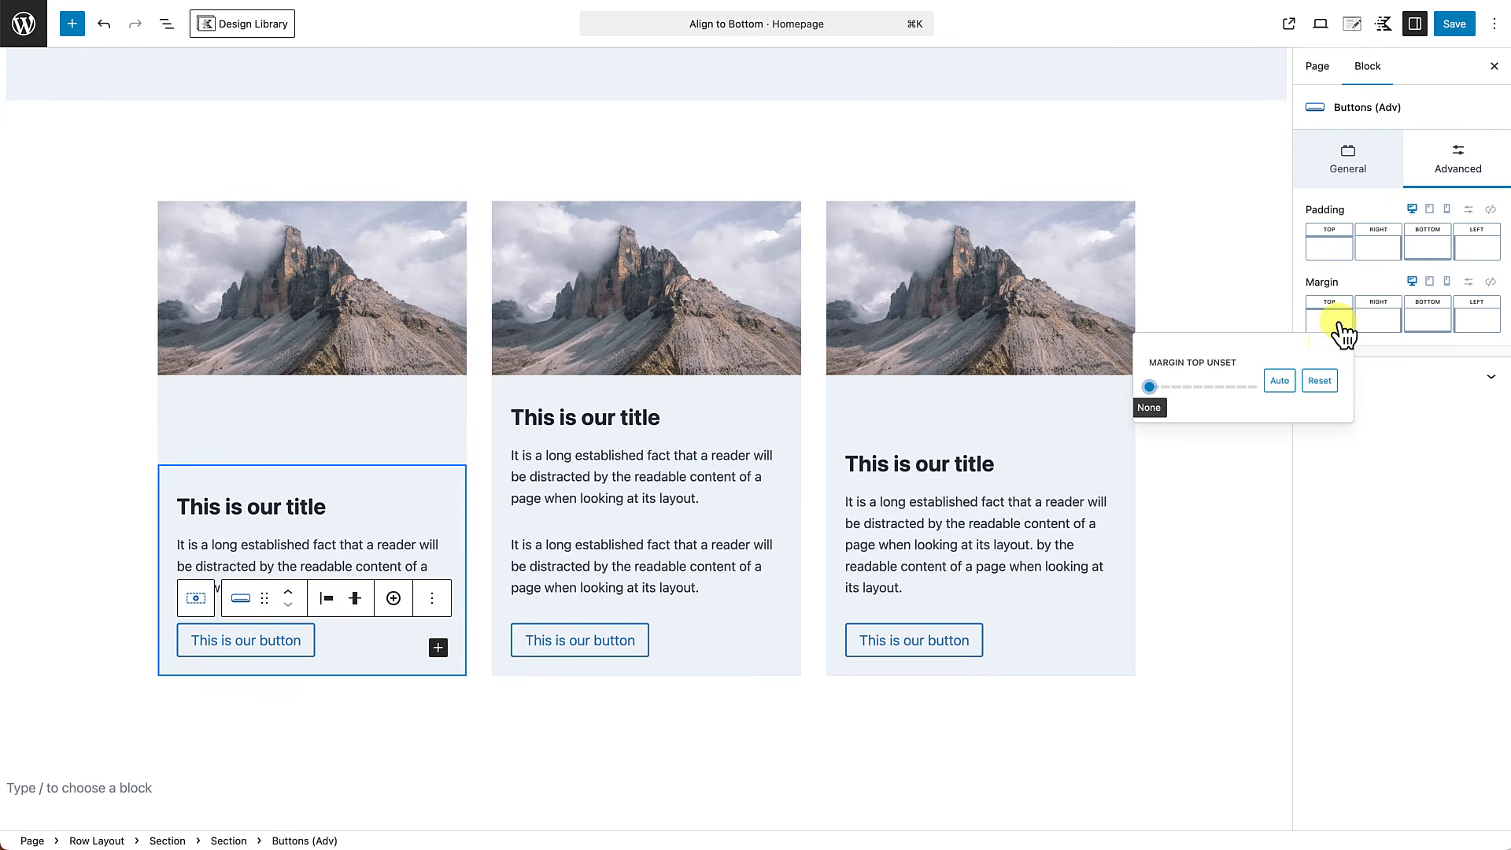
pyautogui.click(1281, 384)
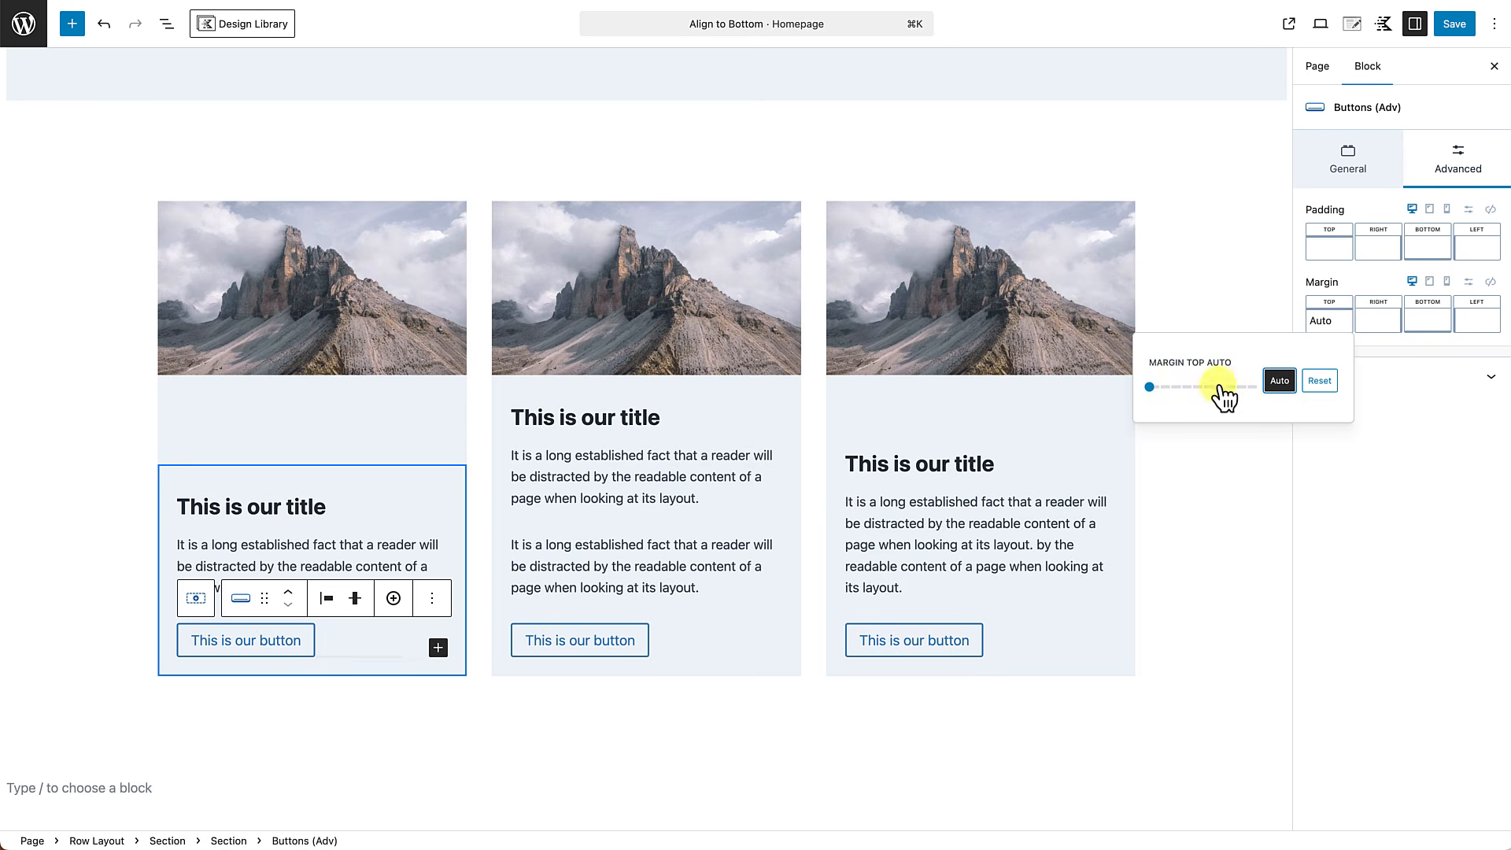
pyautogui.click(1319, 381)
pyautogui.click(1254, 492)
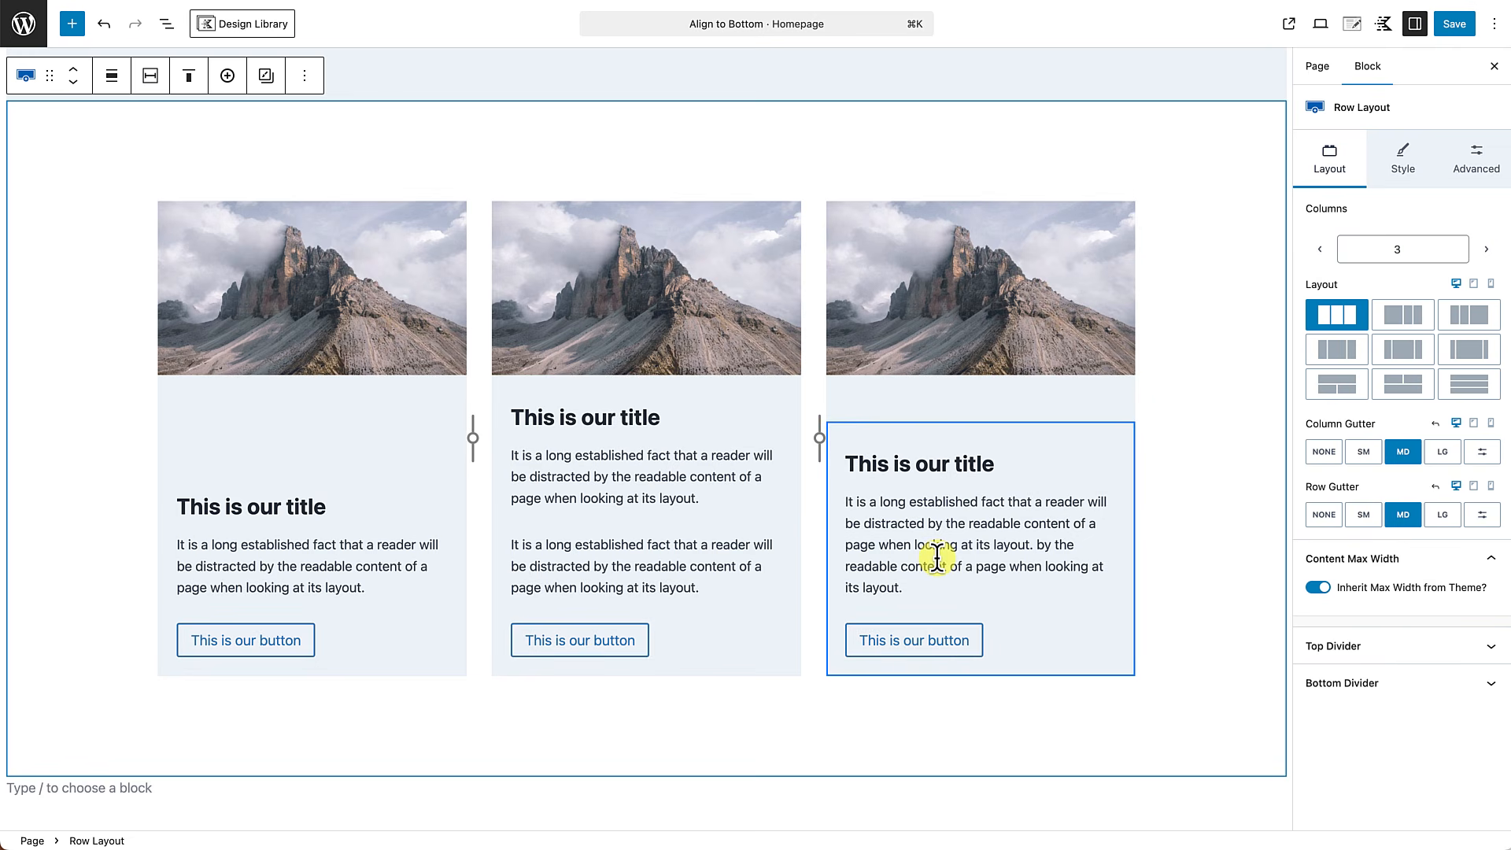
# Clear the top vertical alignment from all three outer card sections of the second row layout together.
pyautogui.click(427, 588)
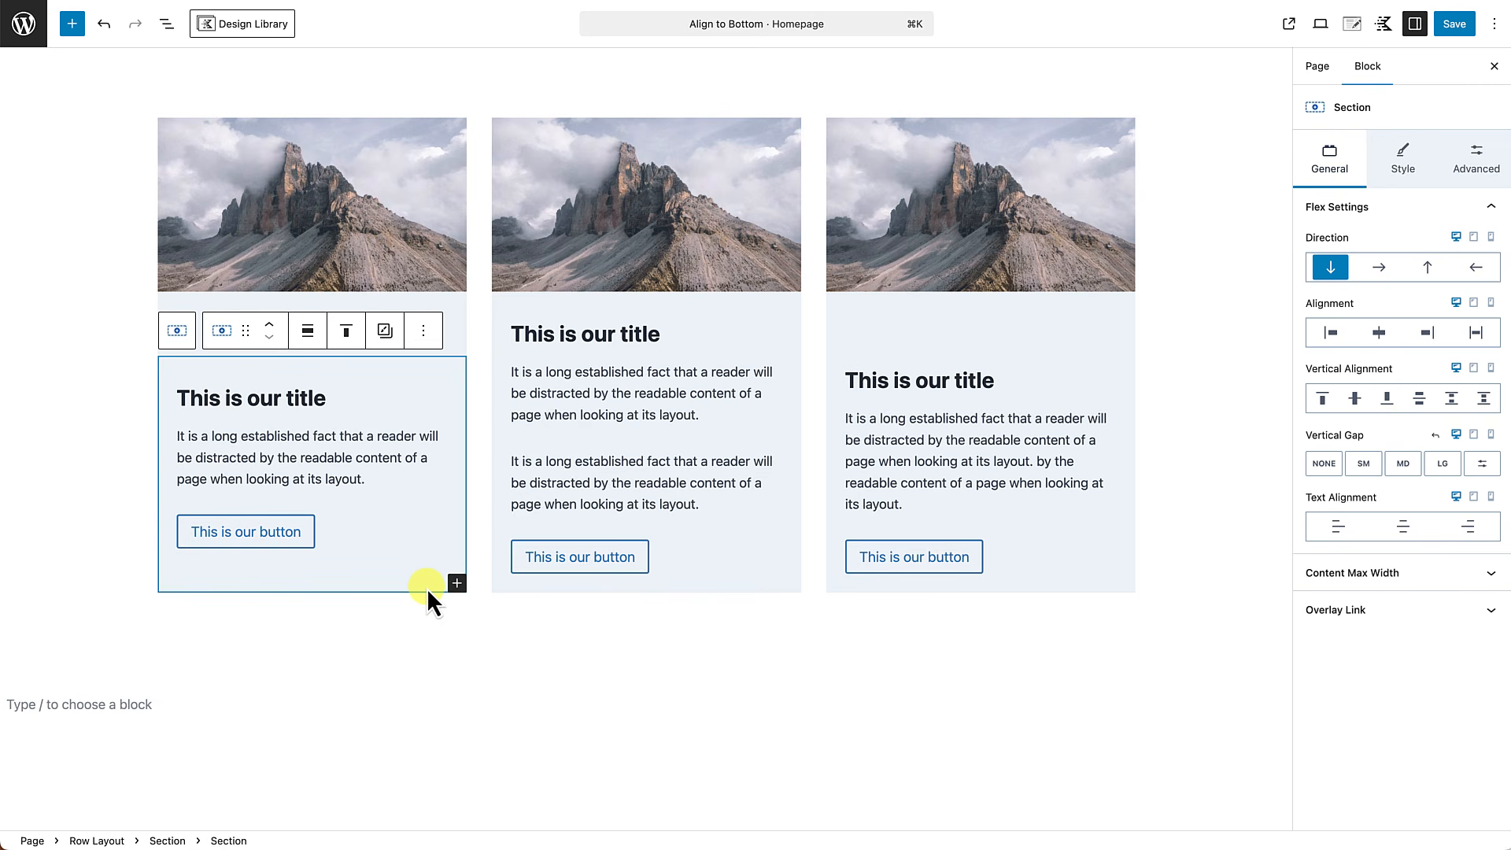
pyautogui.click(456, 309)
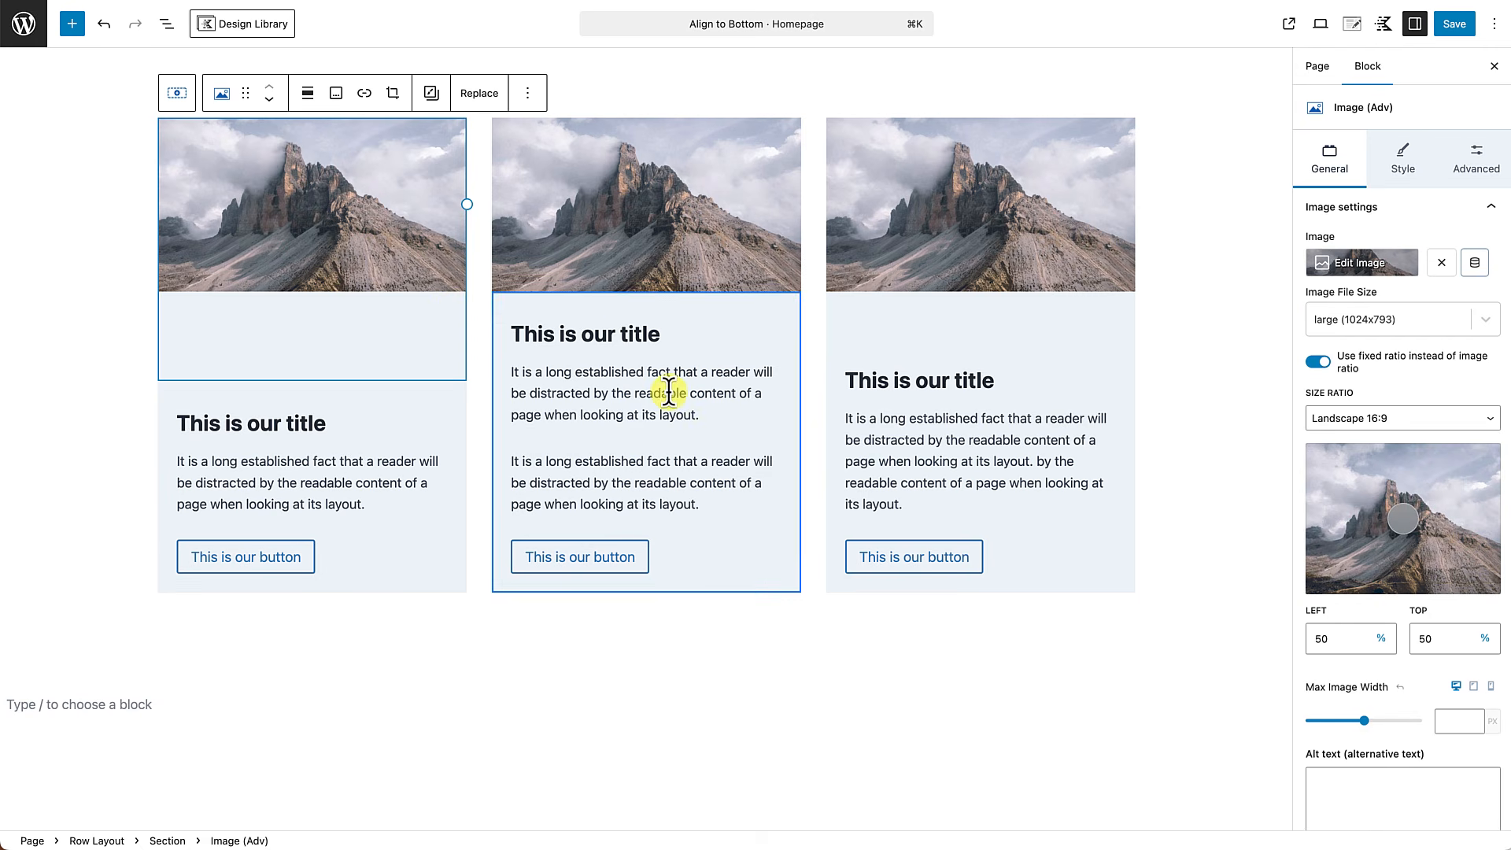
pyautogui.click(167, 25)
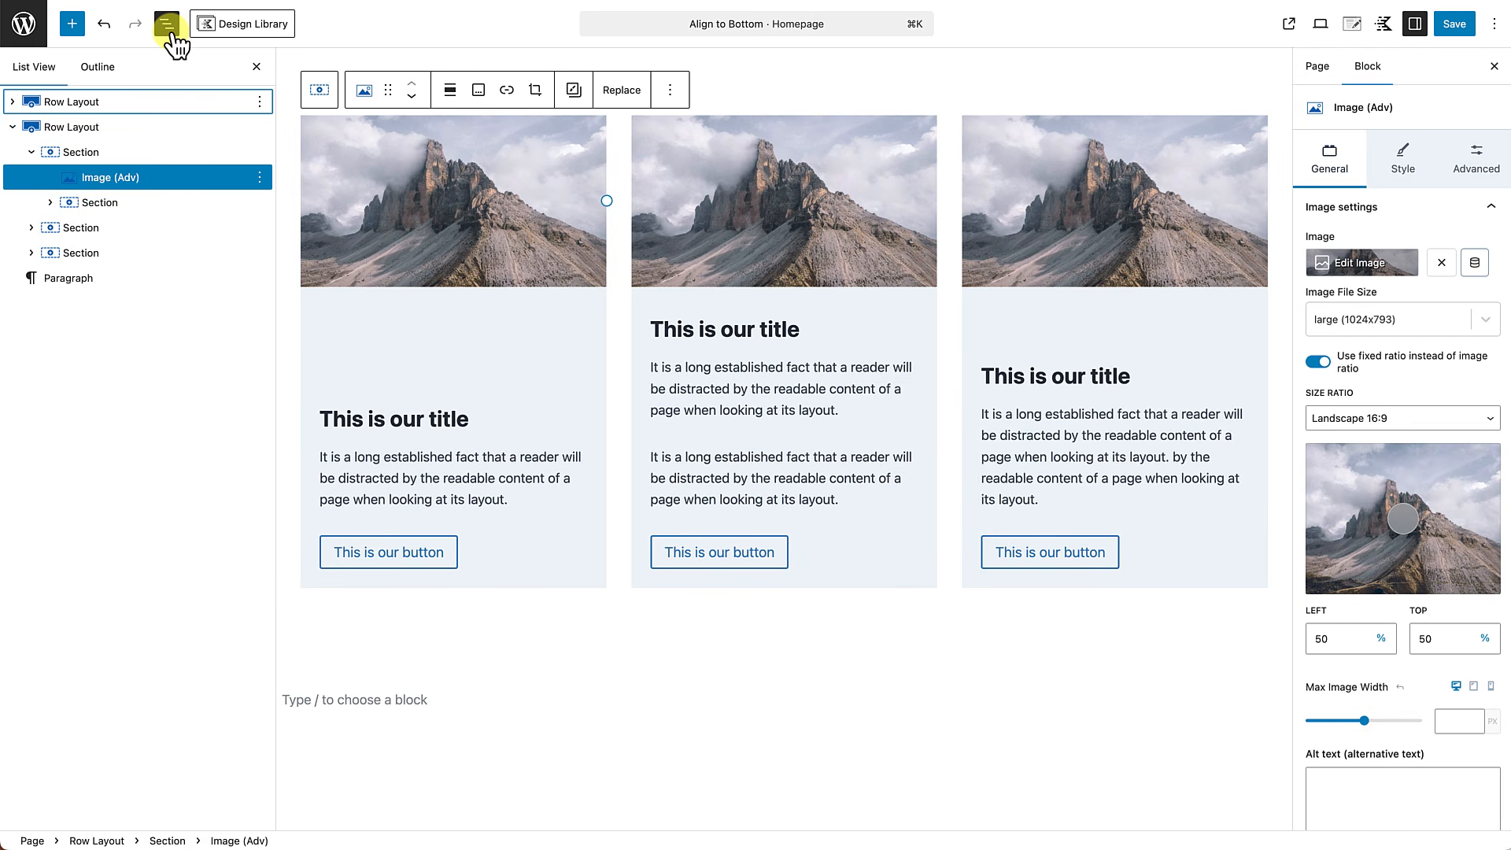
pyautogui.click(42, 157)
pyautogui.click(13, 129)
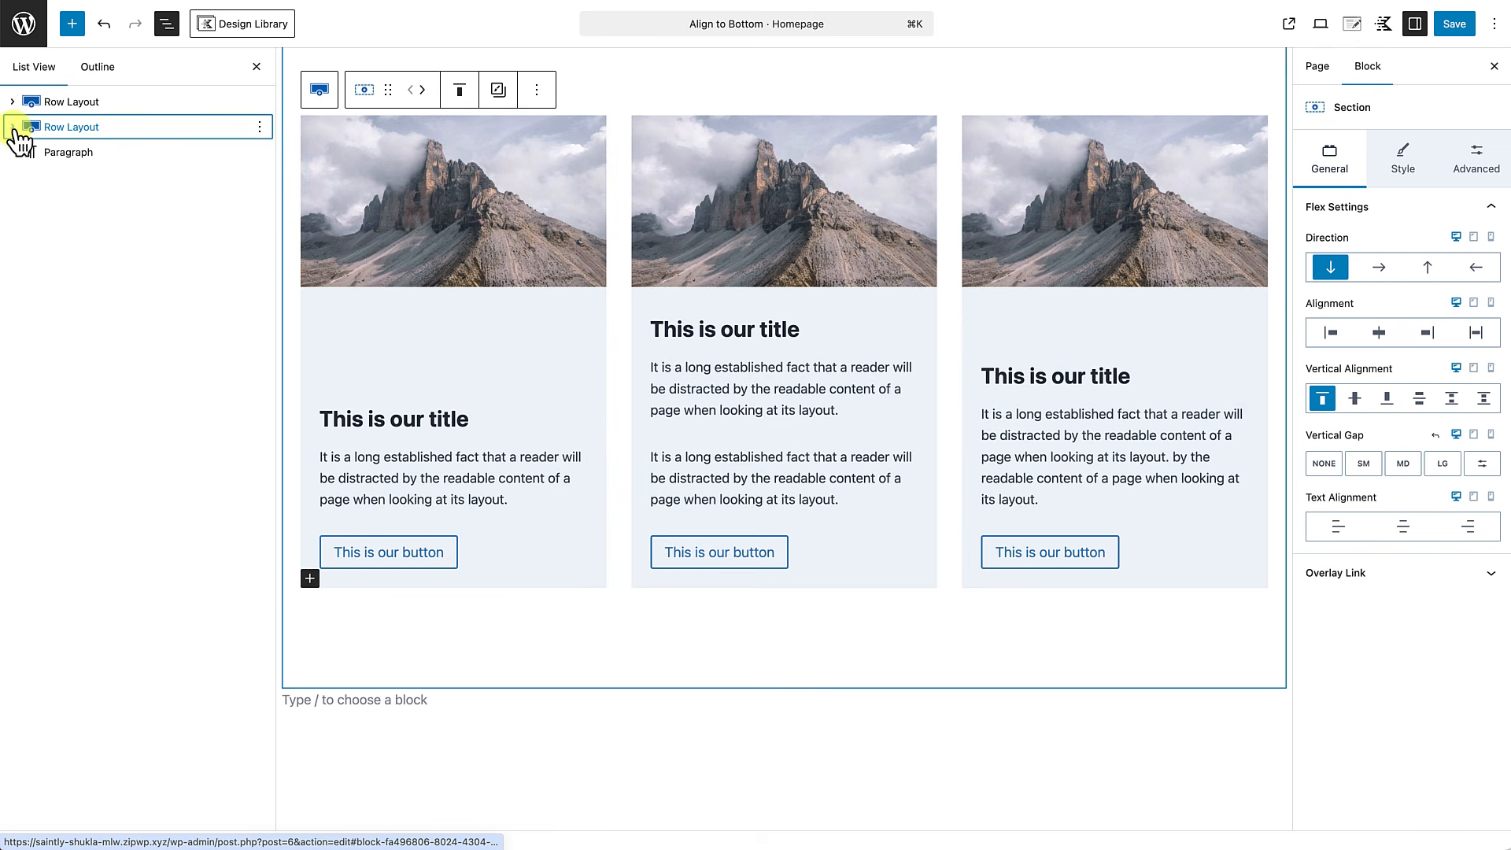
pyautogui.click(13, 129)
pyautogui.click(72, 154)
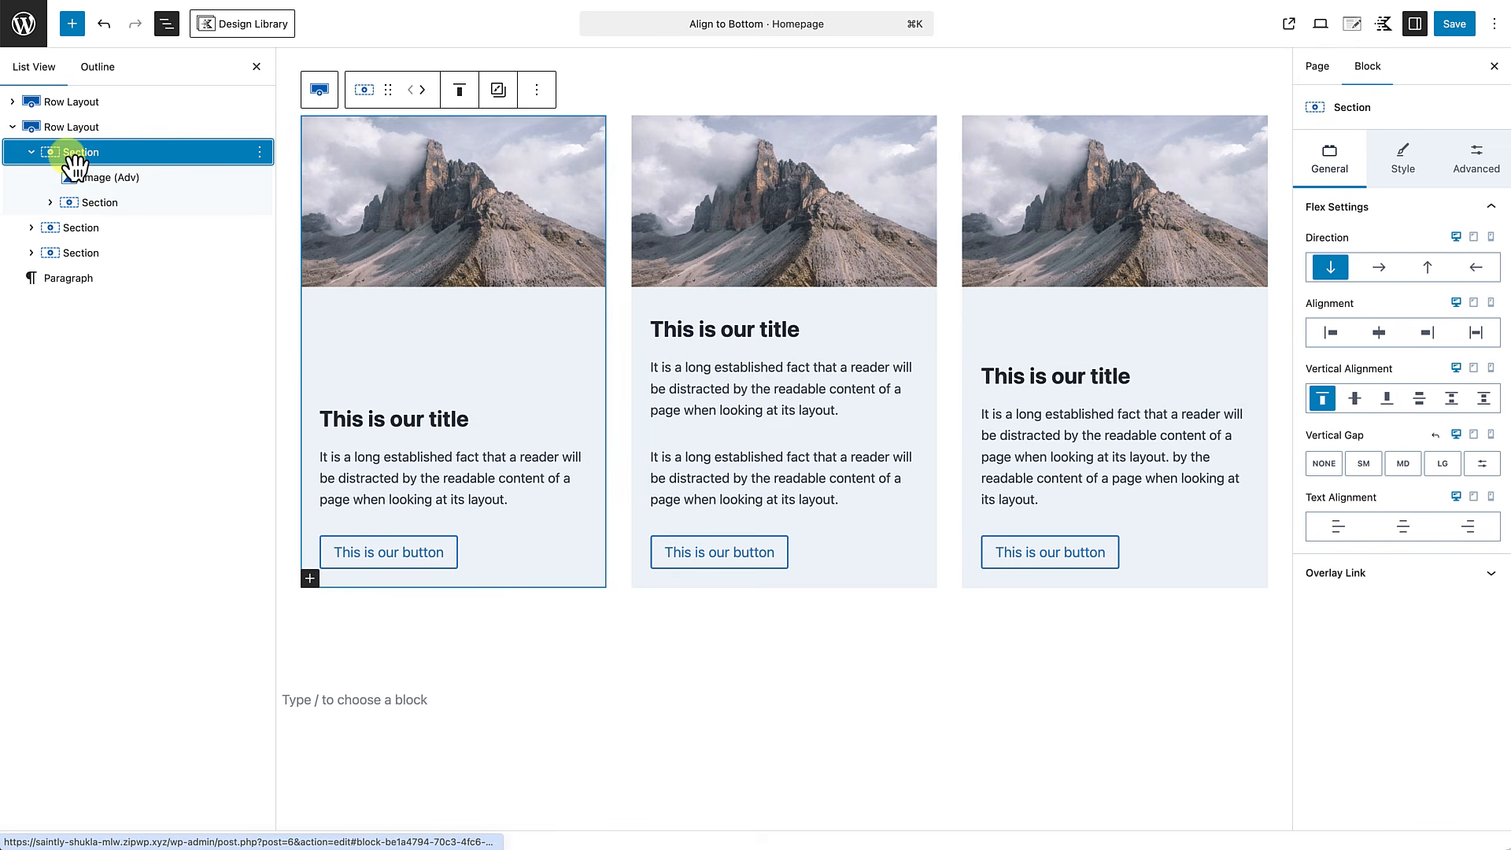
pyautogui.keyDown('shift'); pyautogui.click(81, 252); pyautogui.keyUp('shift')
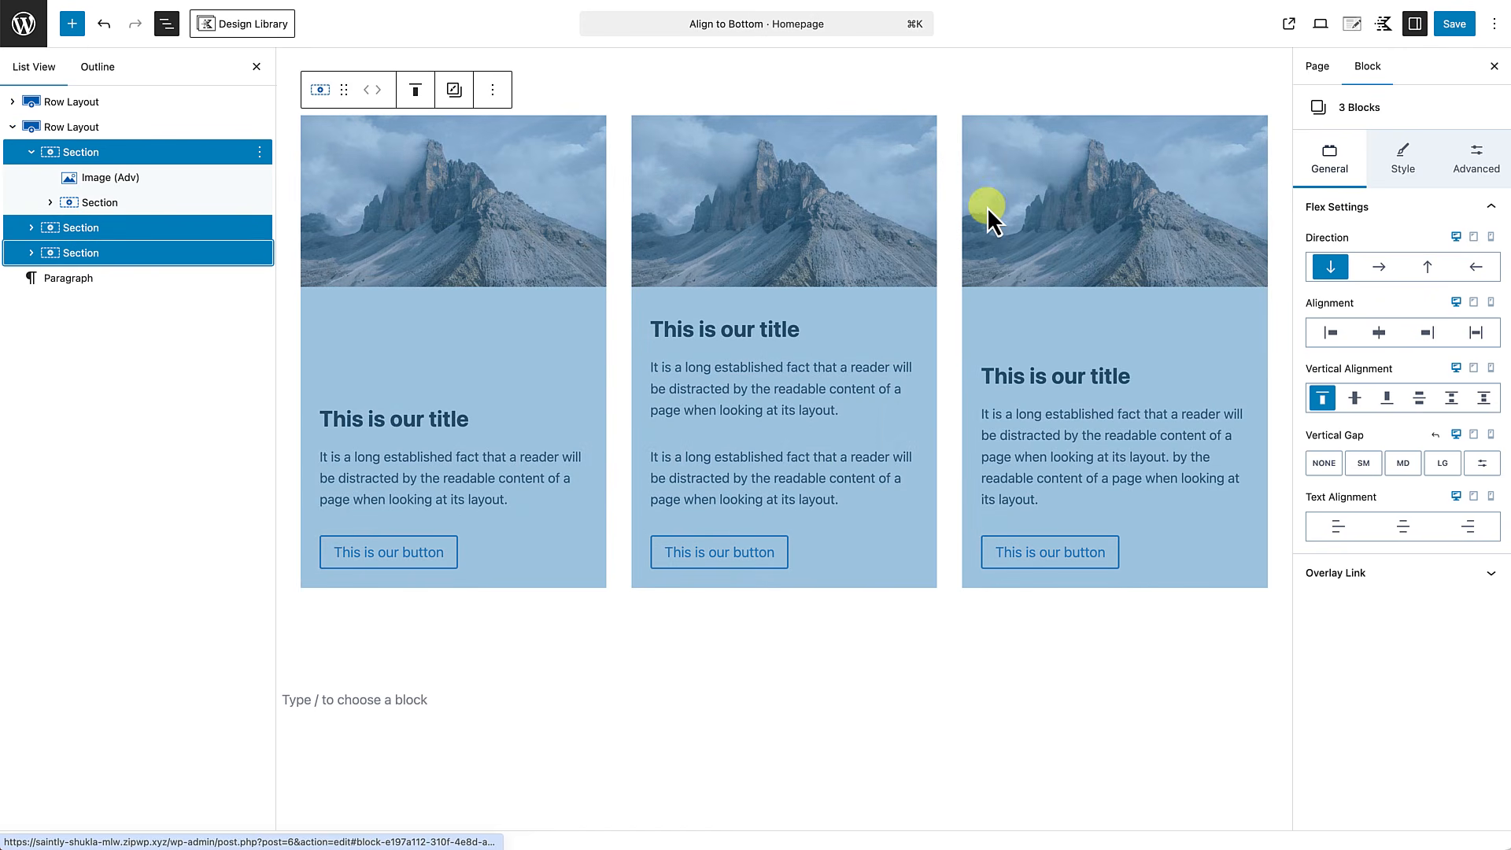
pyautogui.click(1325, 399)
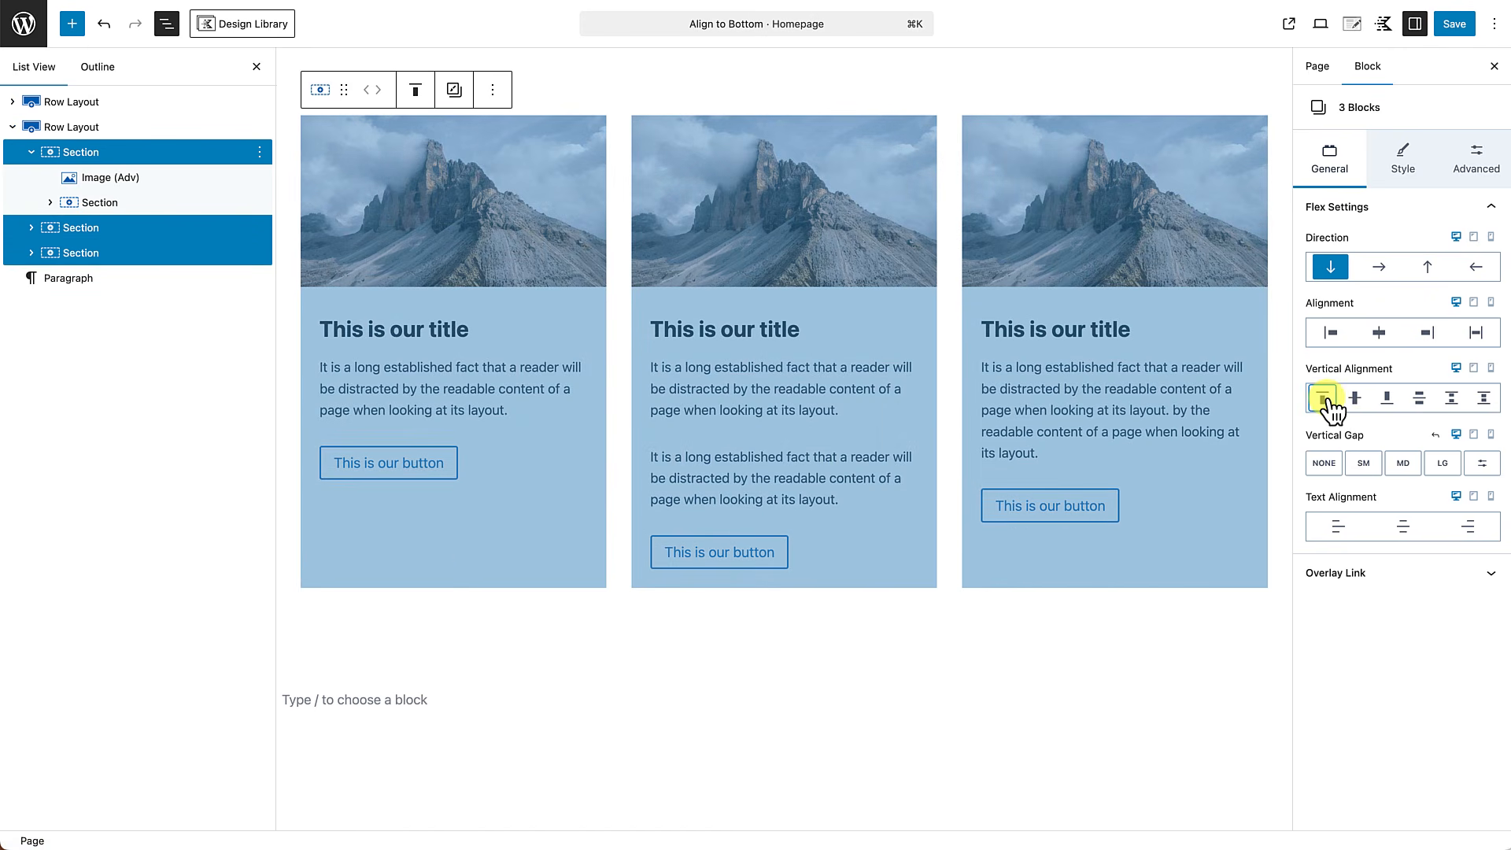
pyautogui.click(706, 778)
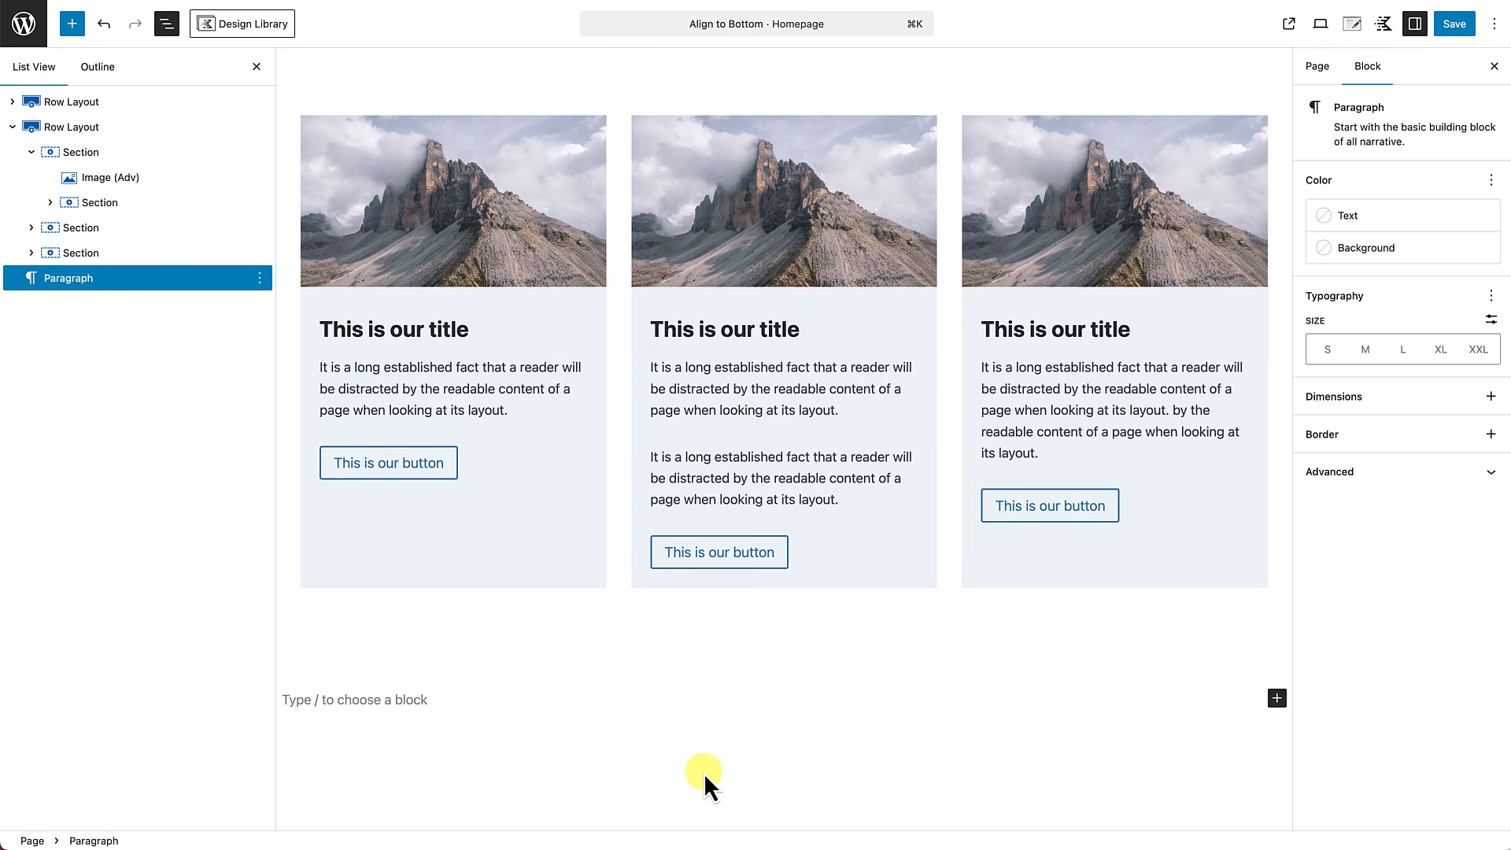
pyautogui.click(257, 69)
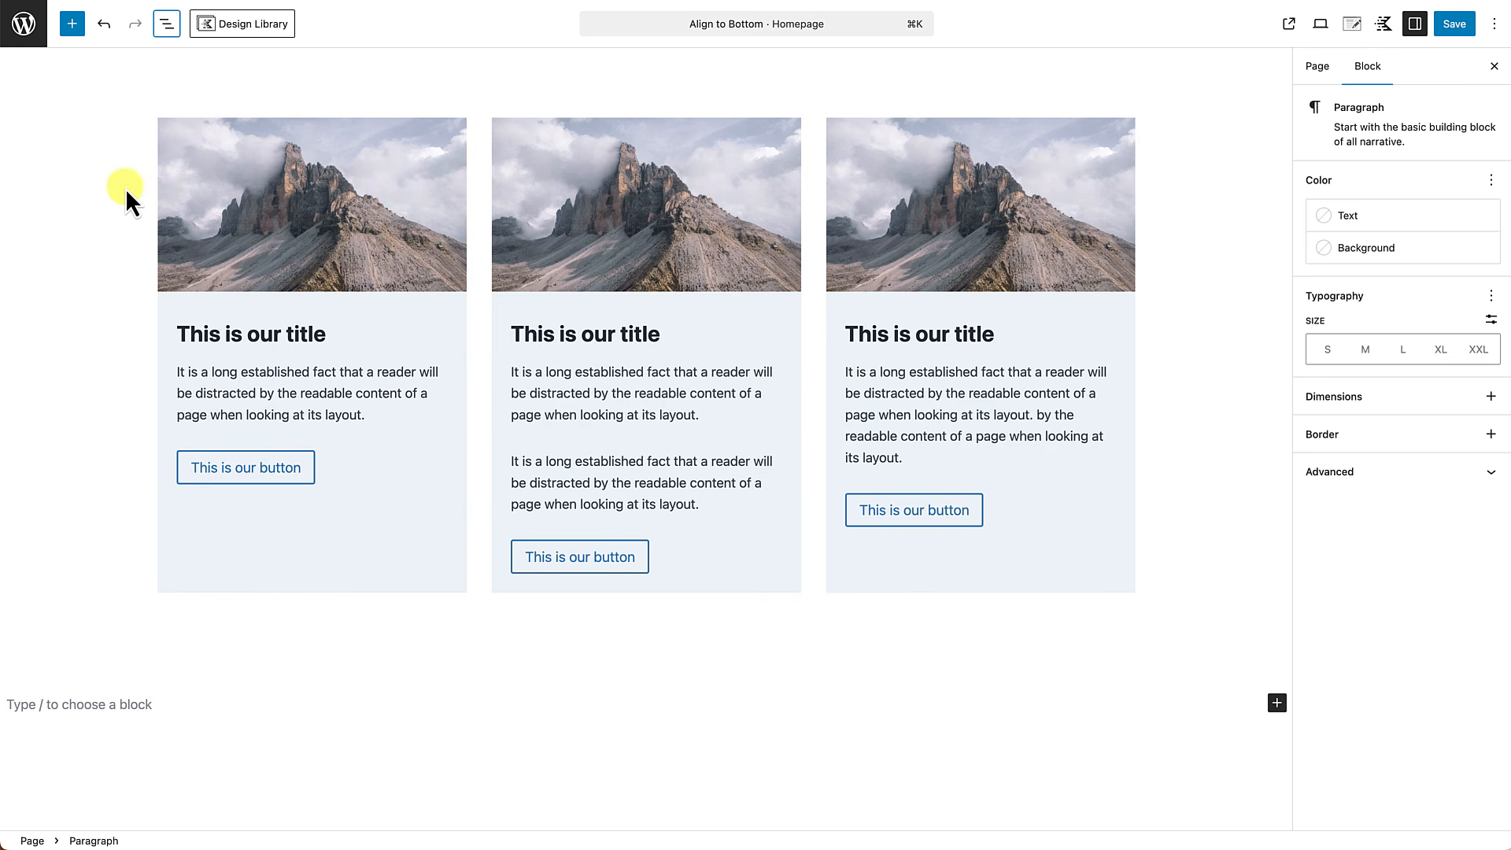
# Add an empty Section block before the image in the first card of the second row layout.
pyautogui.click(166, 25)
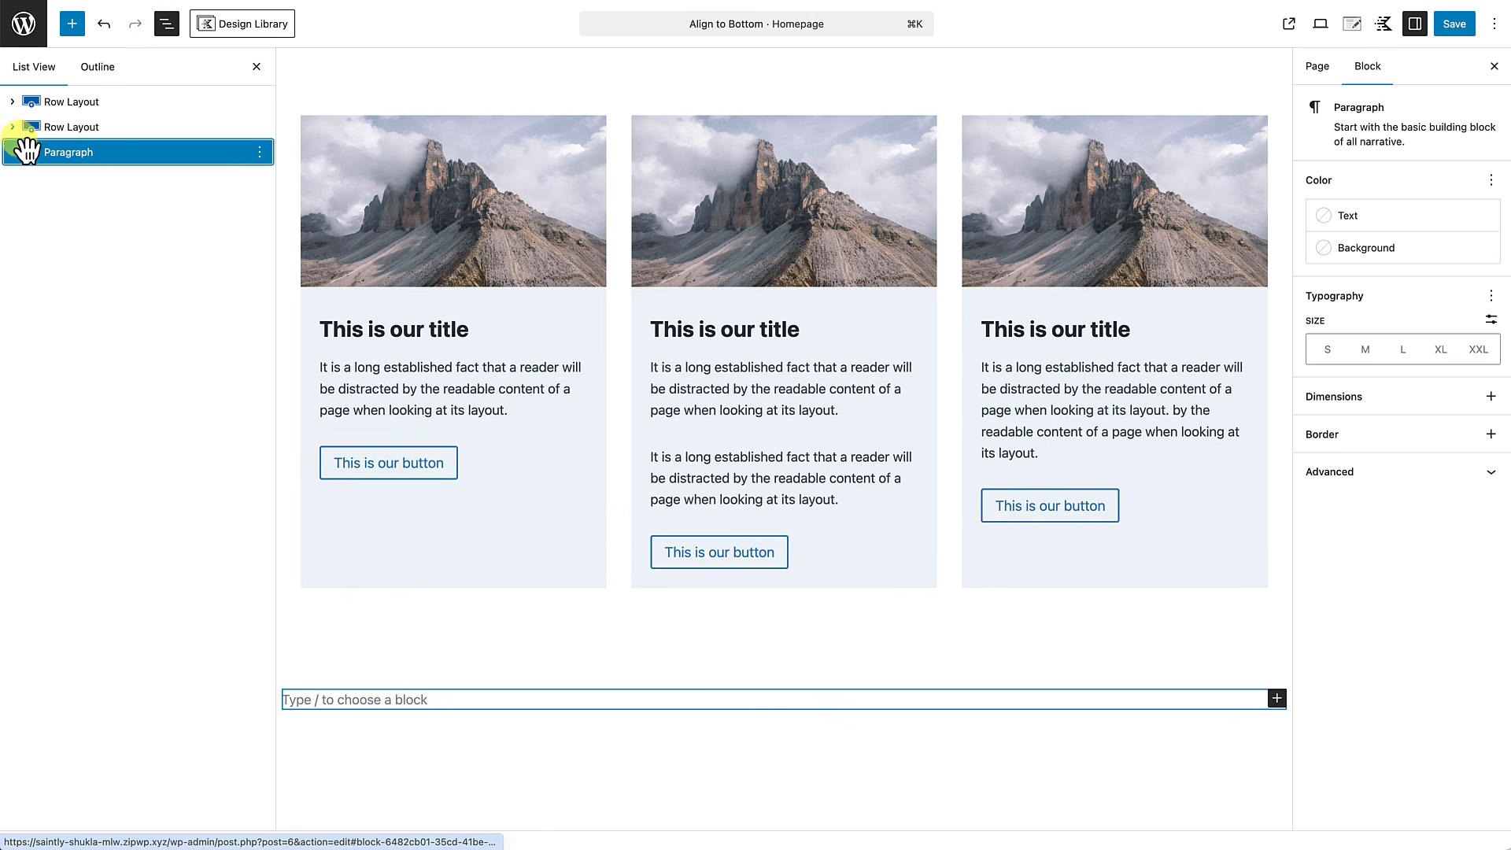
pyautogui.click(15, 128)
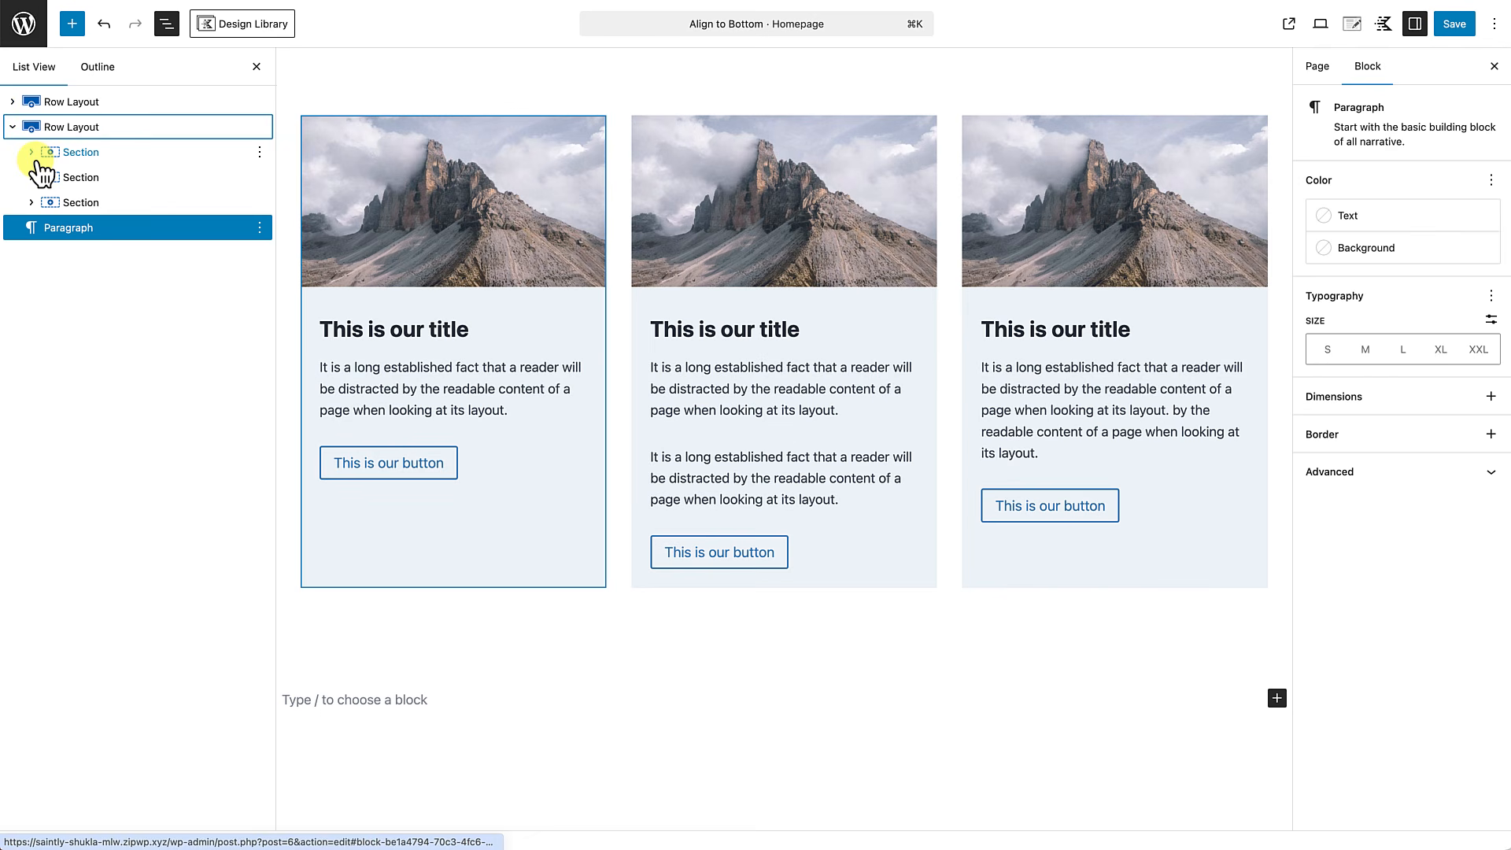
pyautogui.click(32, 152)
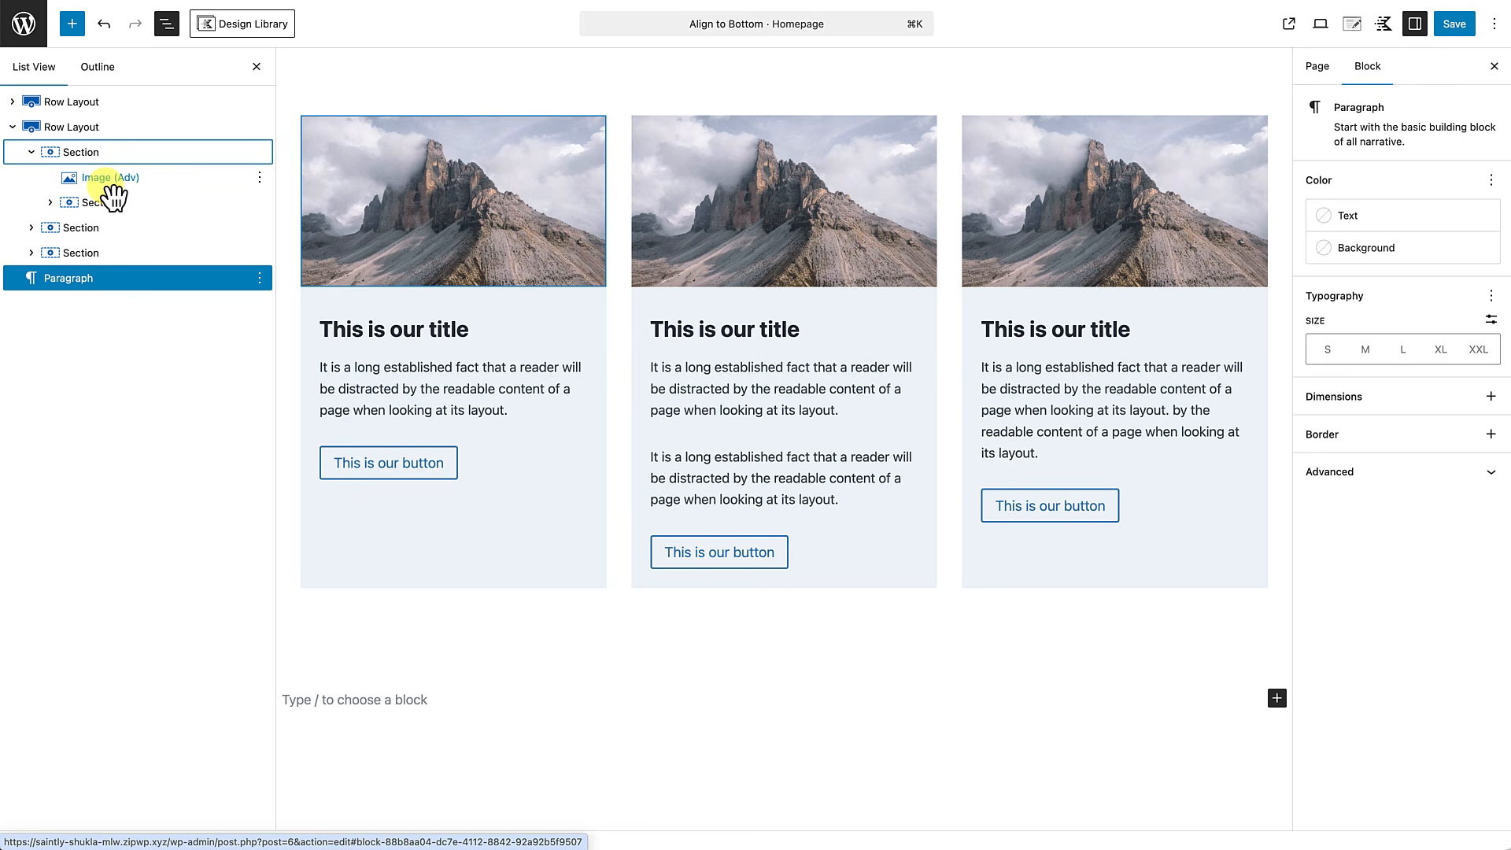
pyautogui.click(150, 178)
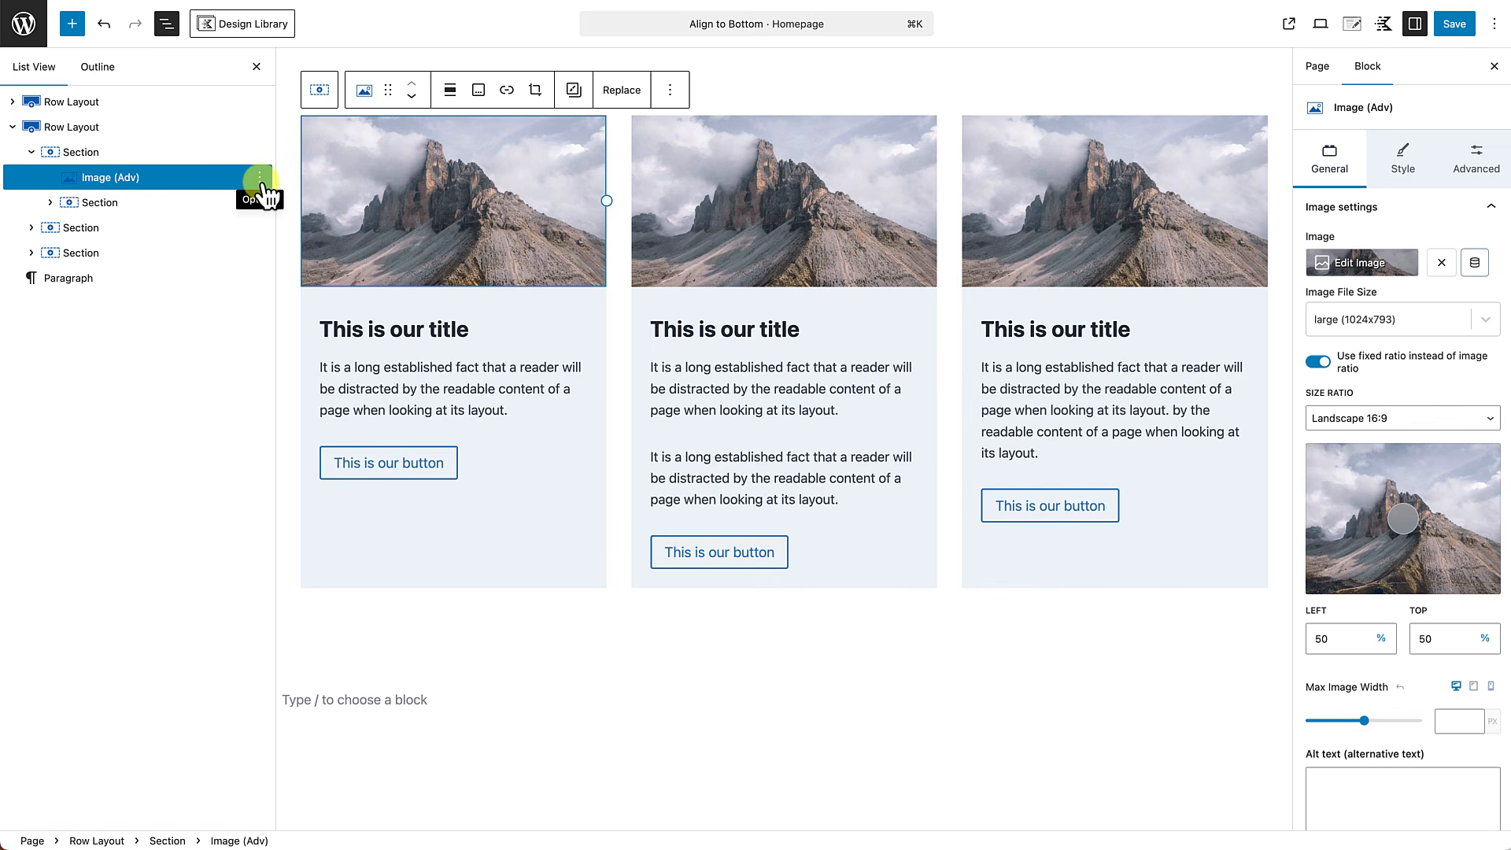
pyautogui.click(261, 178)
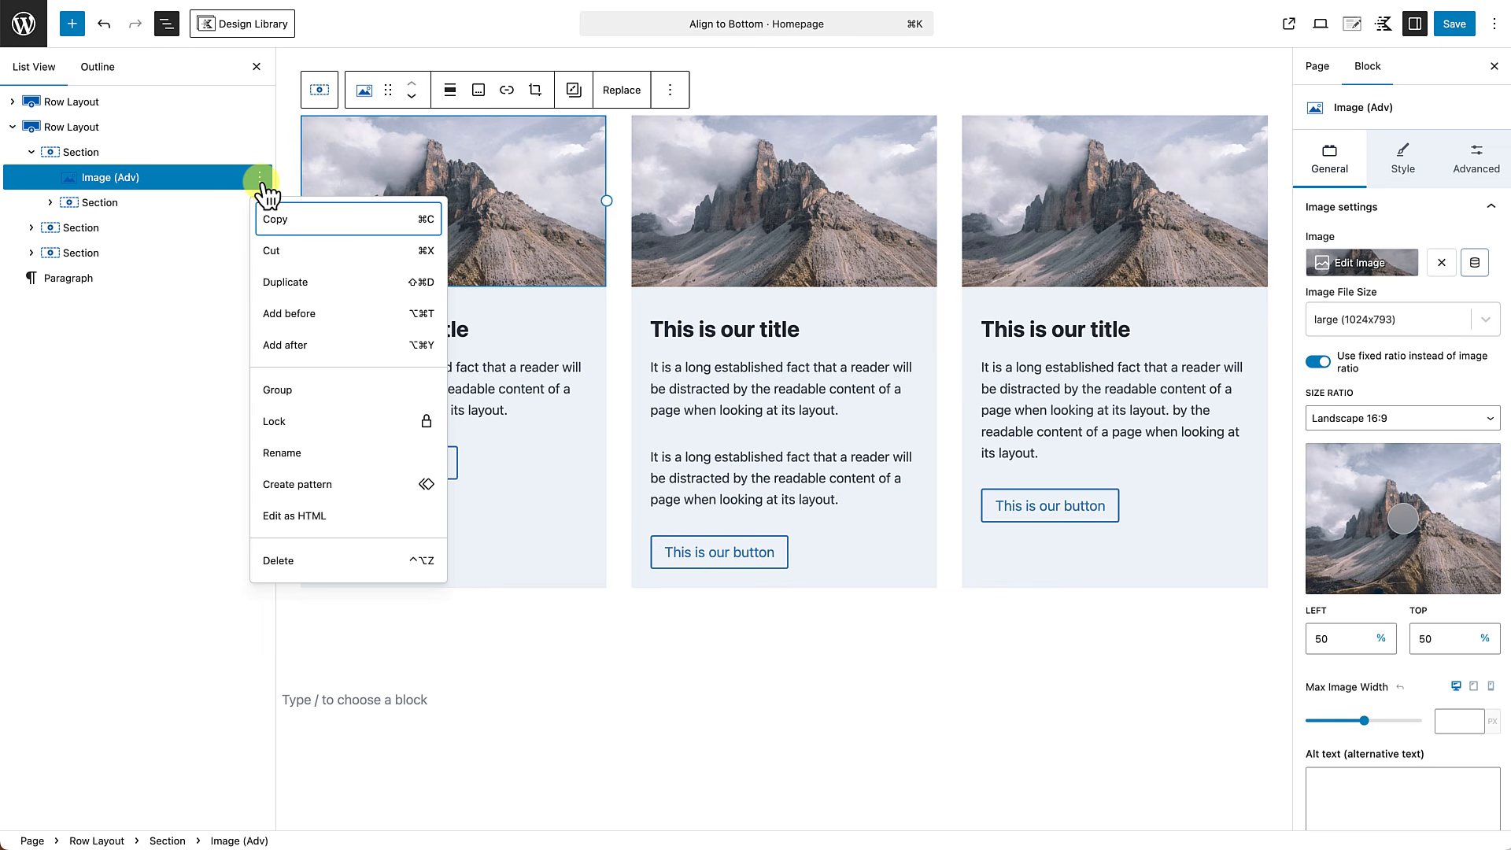
pyautogui.click(301, 313)
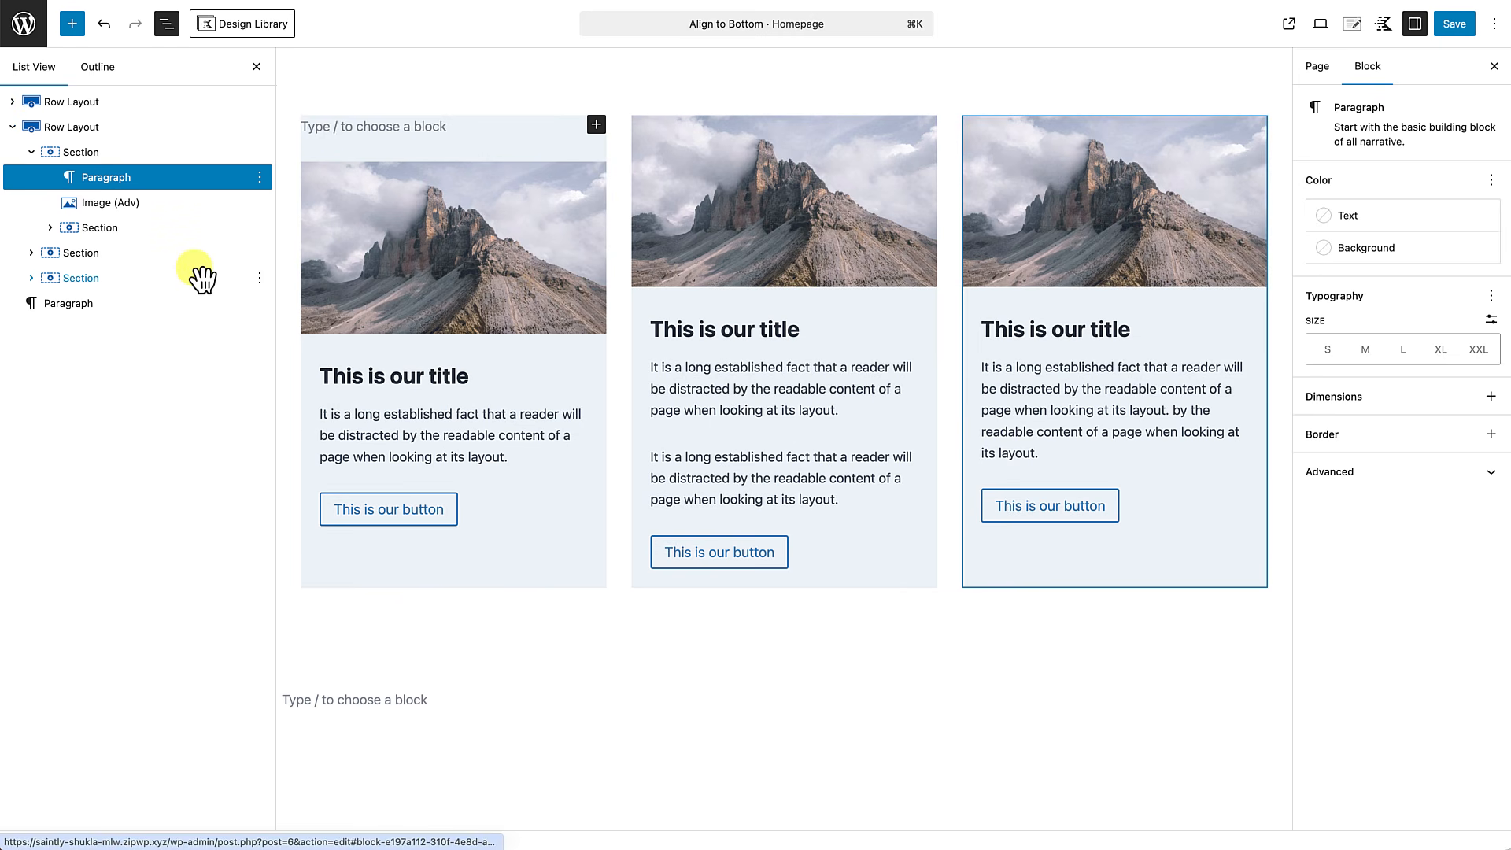
pyautogui.write('/')
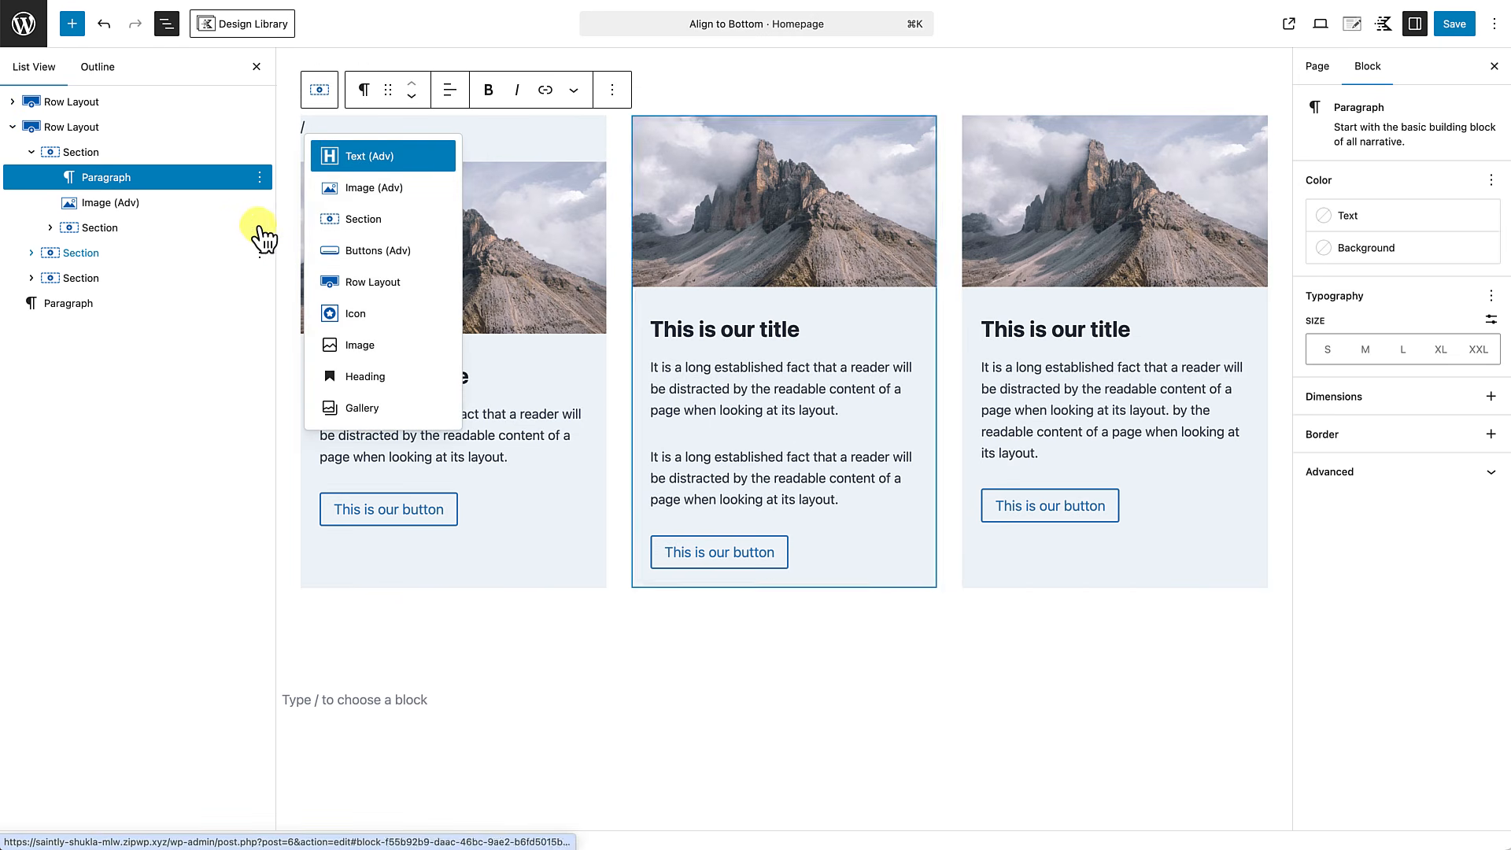
pyautogui.click(347, 219)
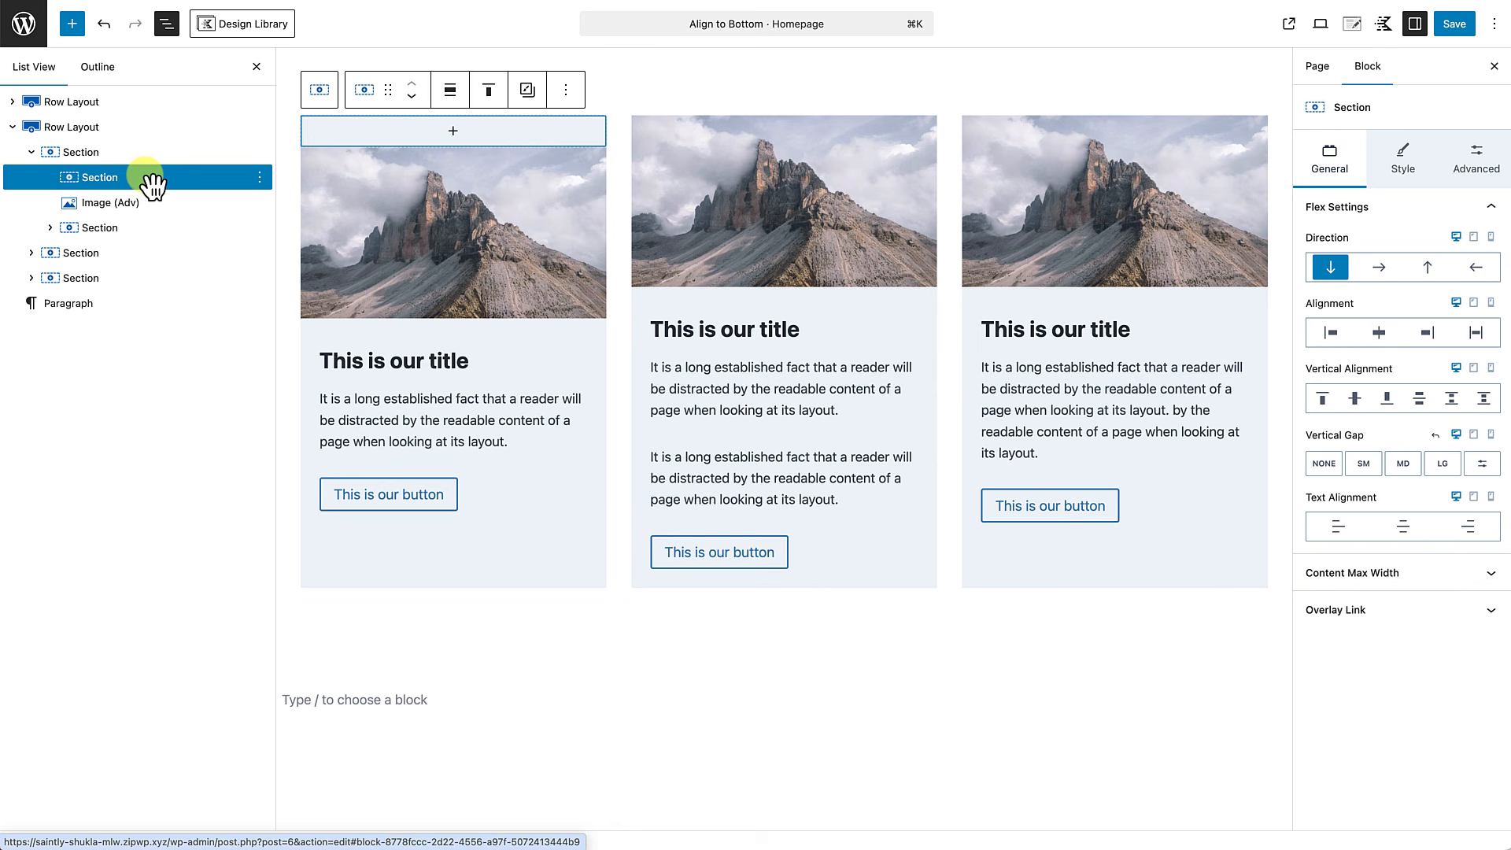
# Move the first card's image and its title-and-text section into the new empty section, image first.
pyautogui.click(123, 206)
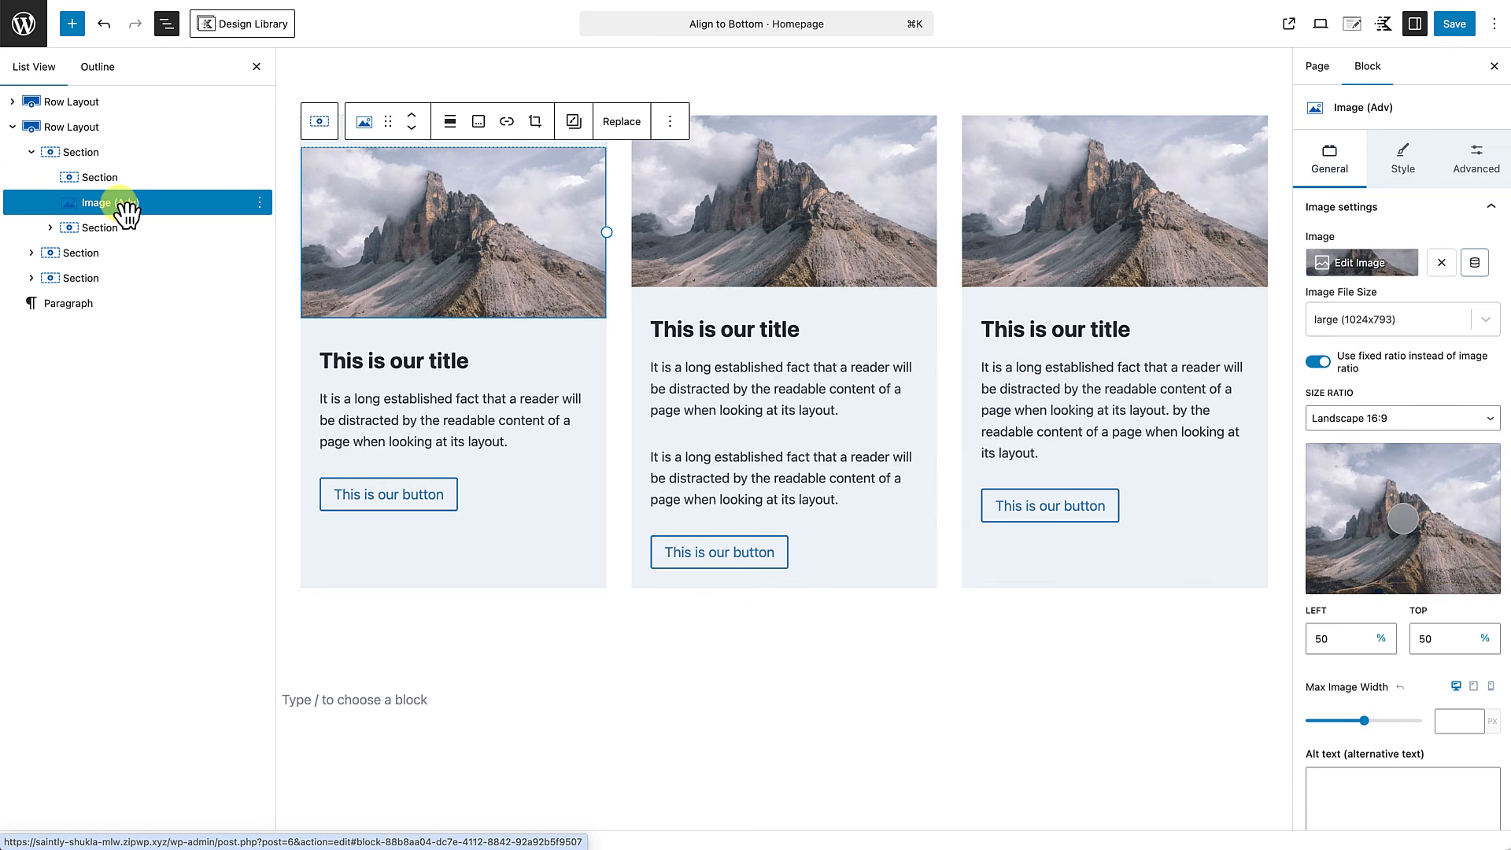
pyautogui.moveTo(126, 211); pyautogui.dragTo(126, 193)
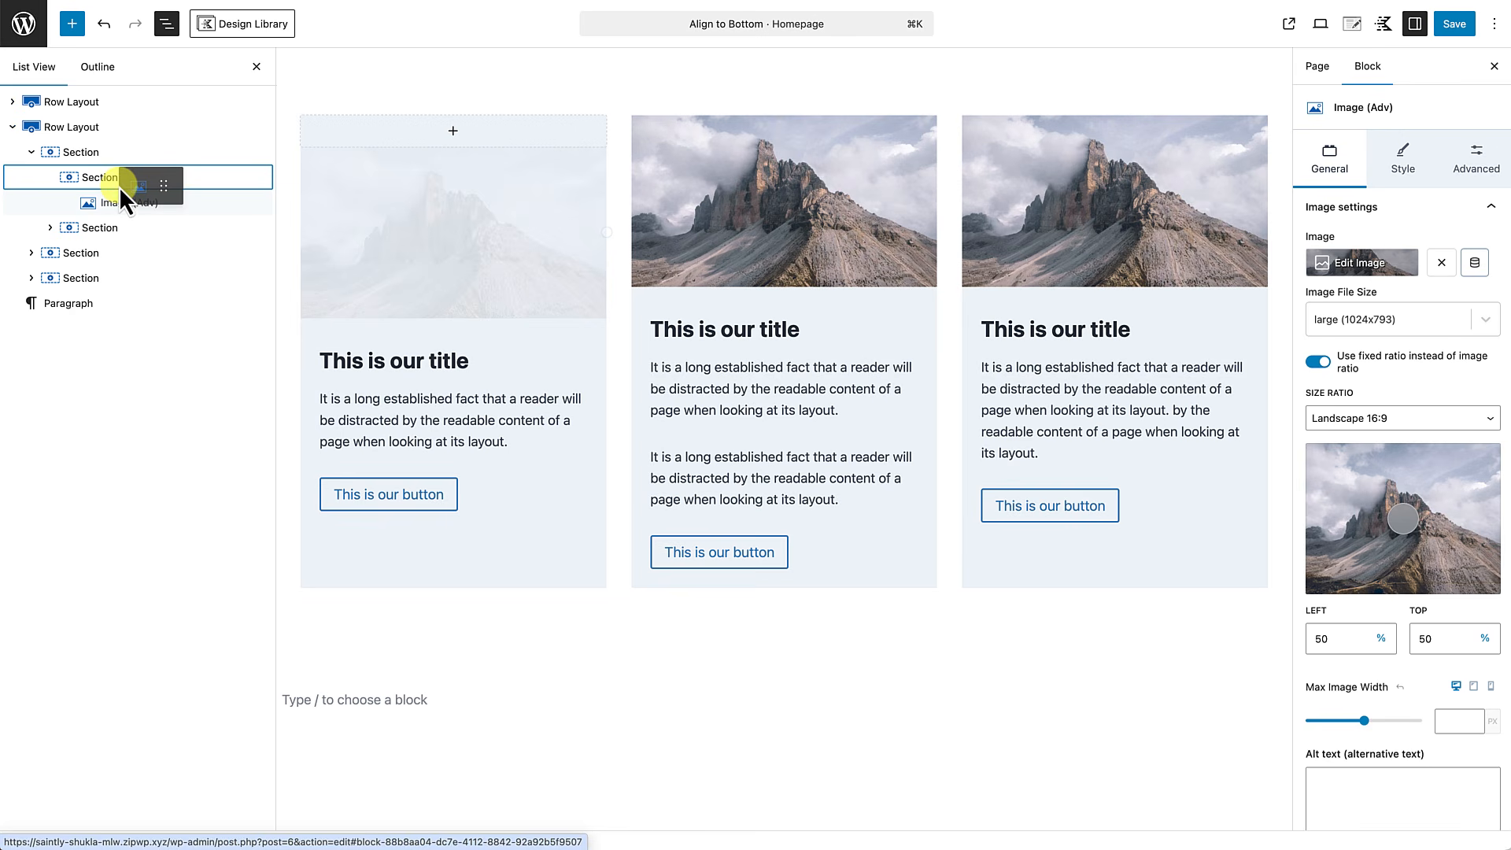
pyautogui.moveTo(120, 188); pyautogui.dragTo(126, 193)
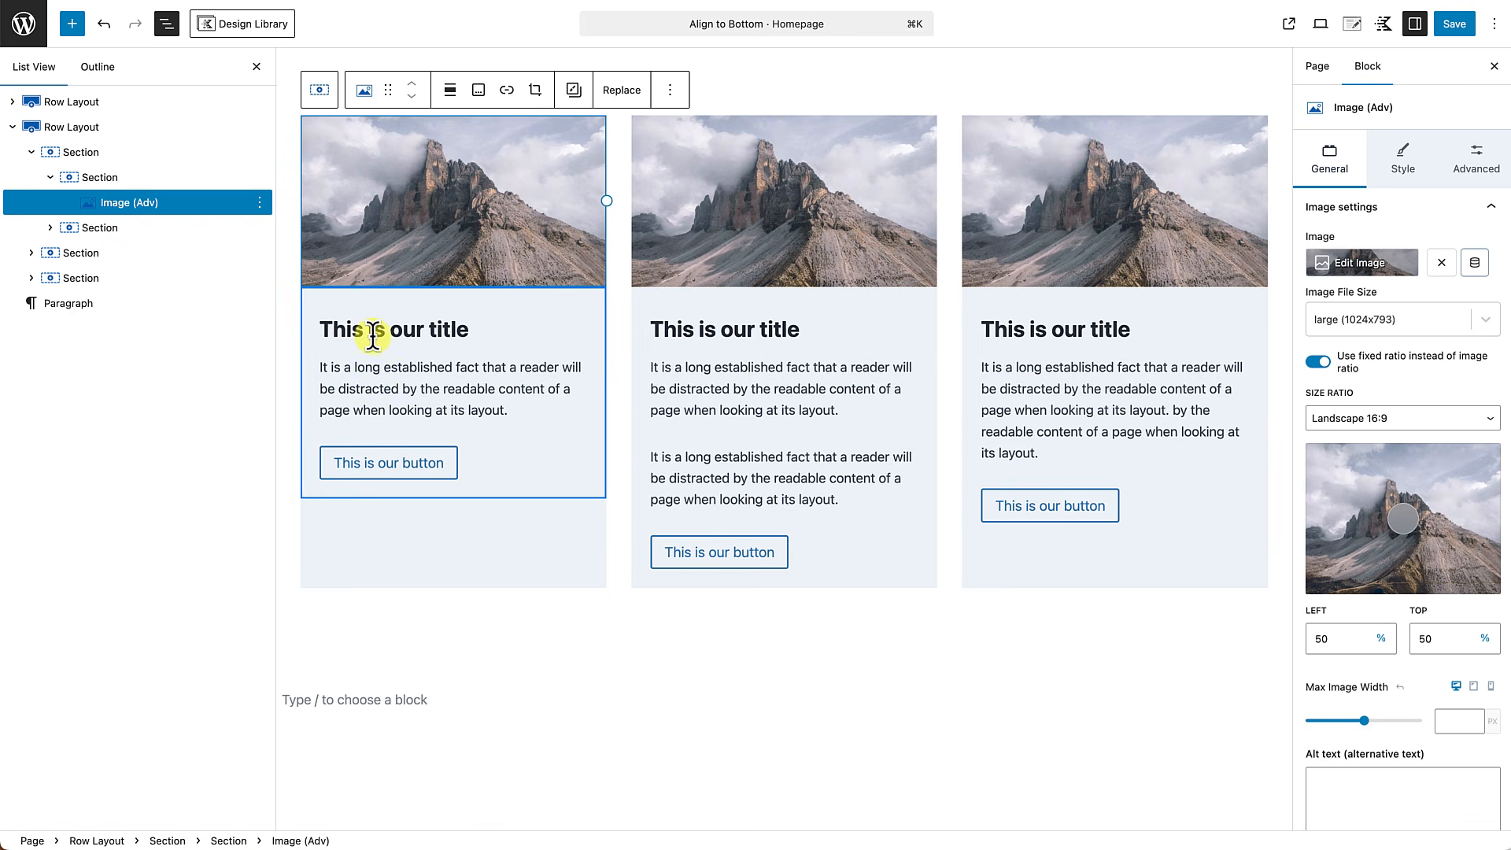
pyautogui.moveTo(378, 354)
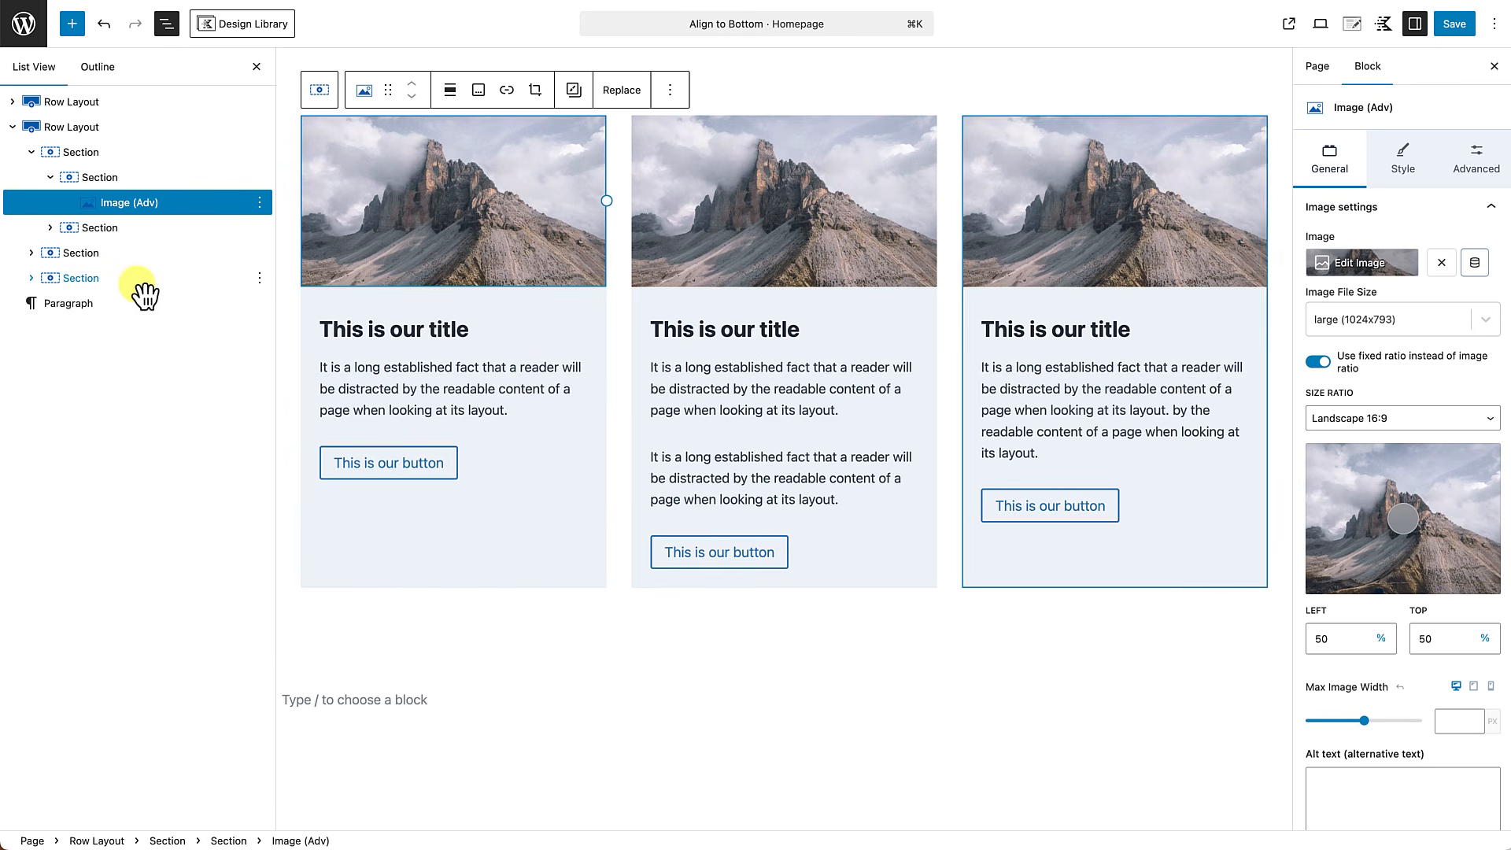
pyautogui.click(79, 231)
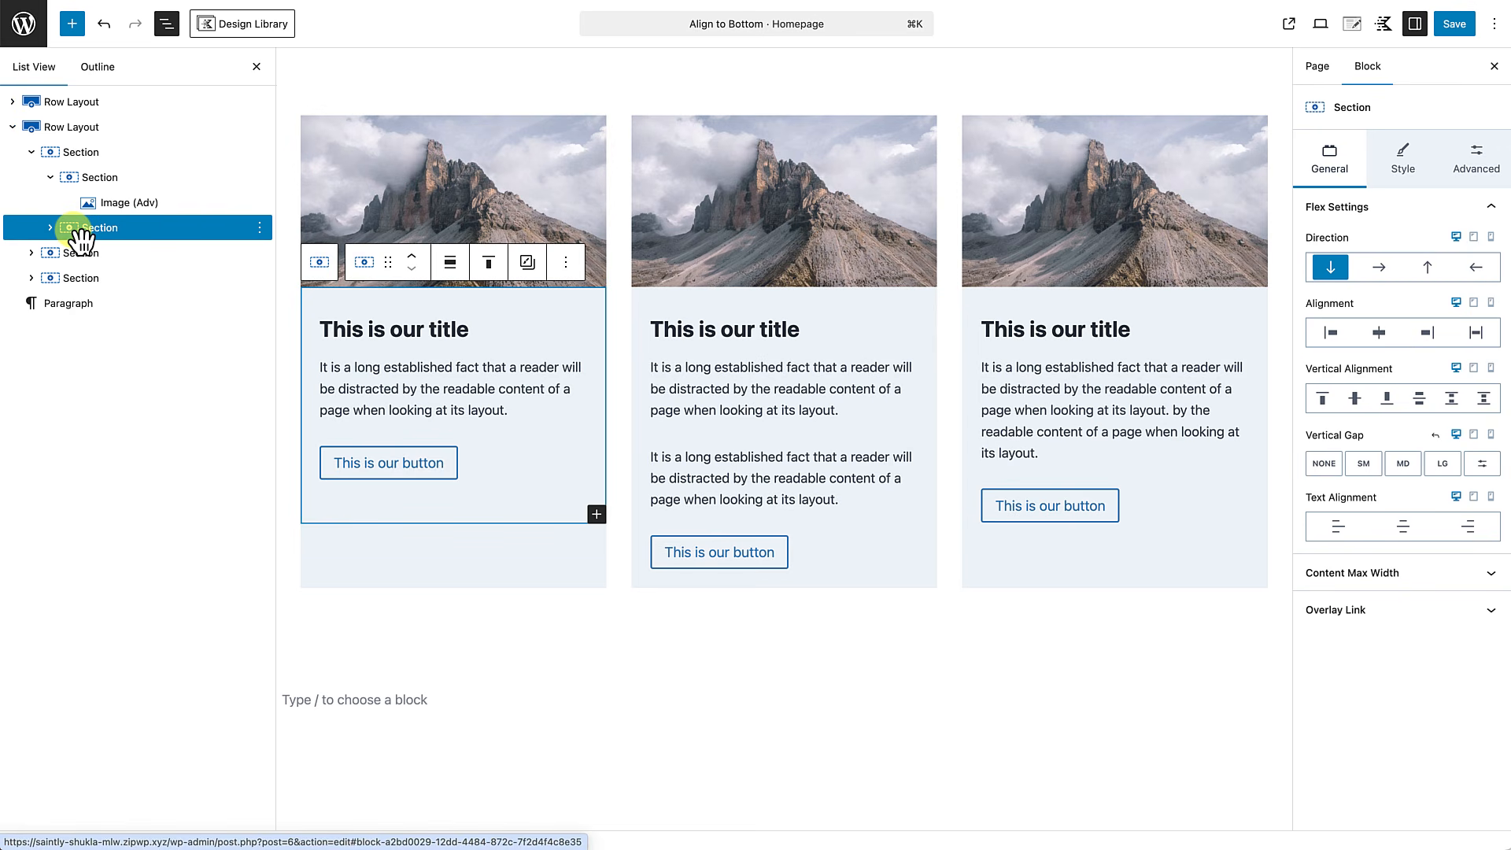
pyautogui.moveTo(74, 230); pyautogui.dragTo(77, 233)
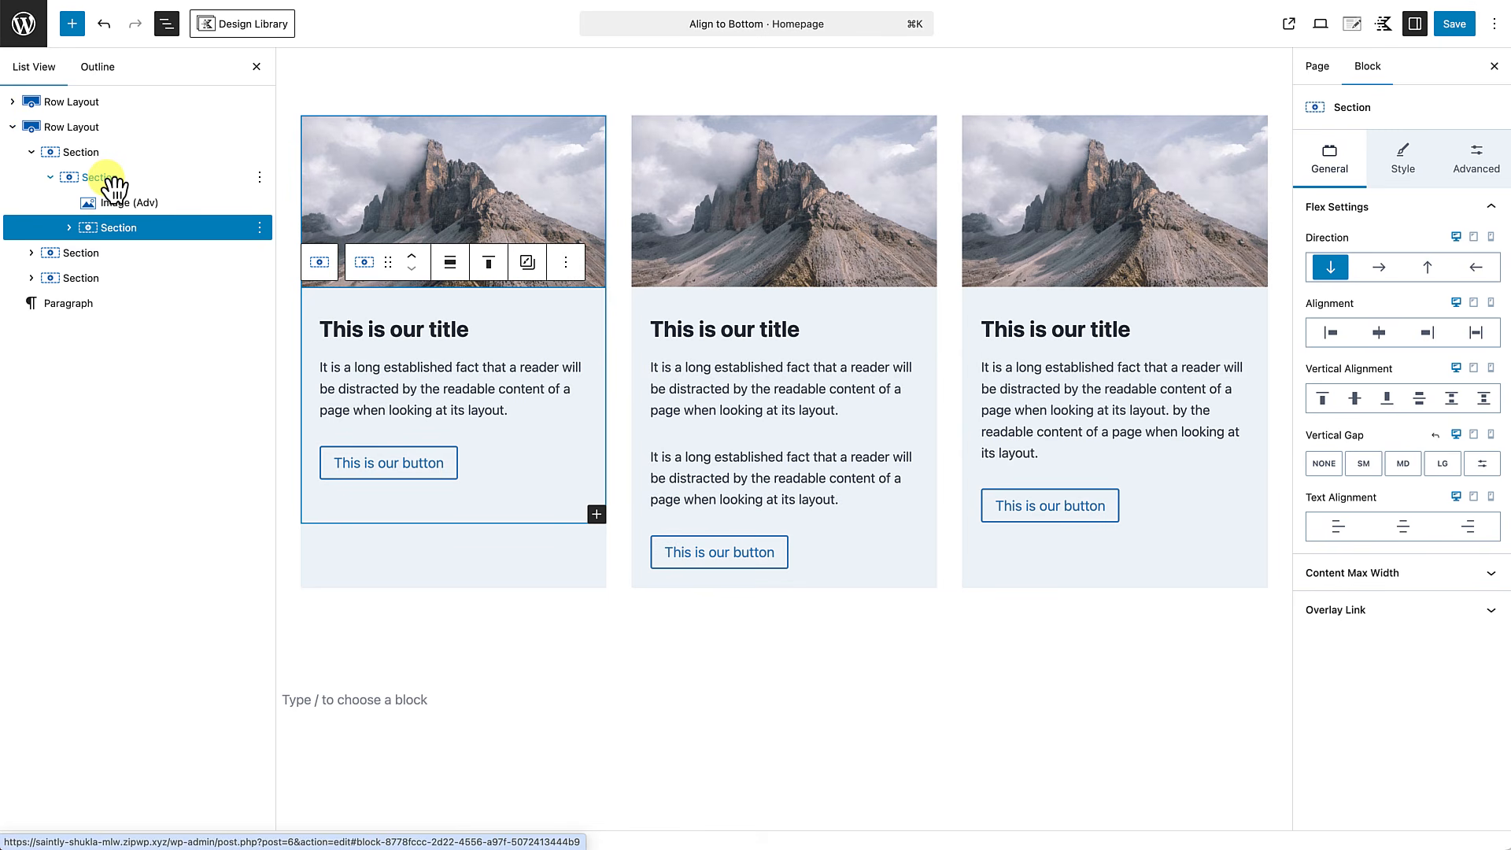
# Move the first card's buttons block out of the text section into the outer section, below the section holding the image and text.
pyautogui.click(68, 228)
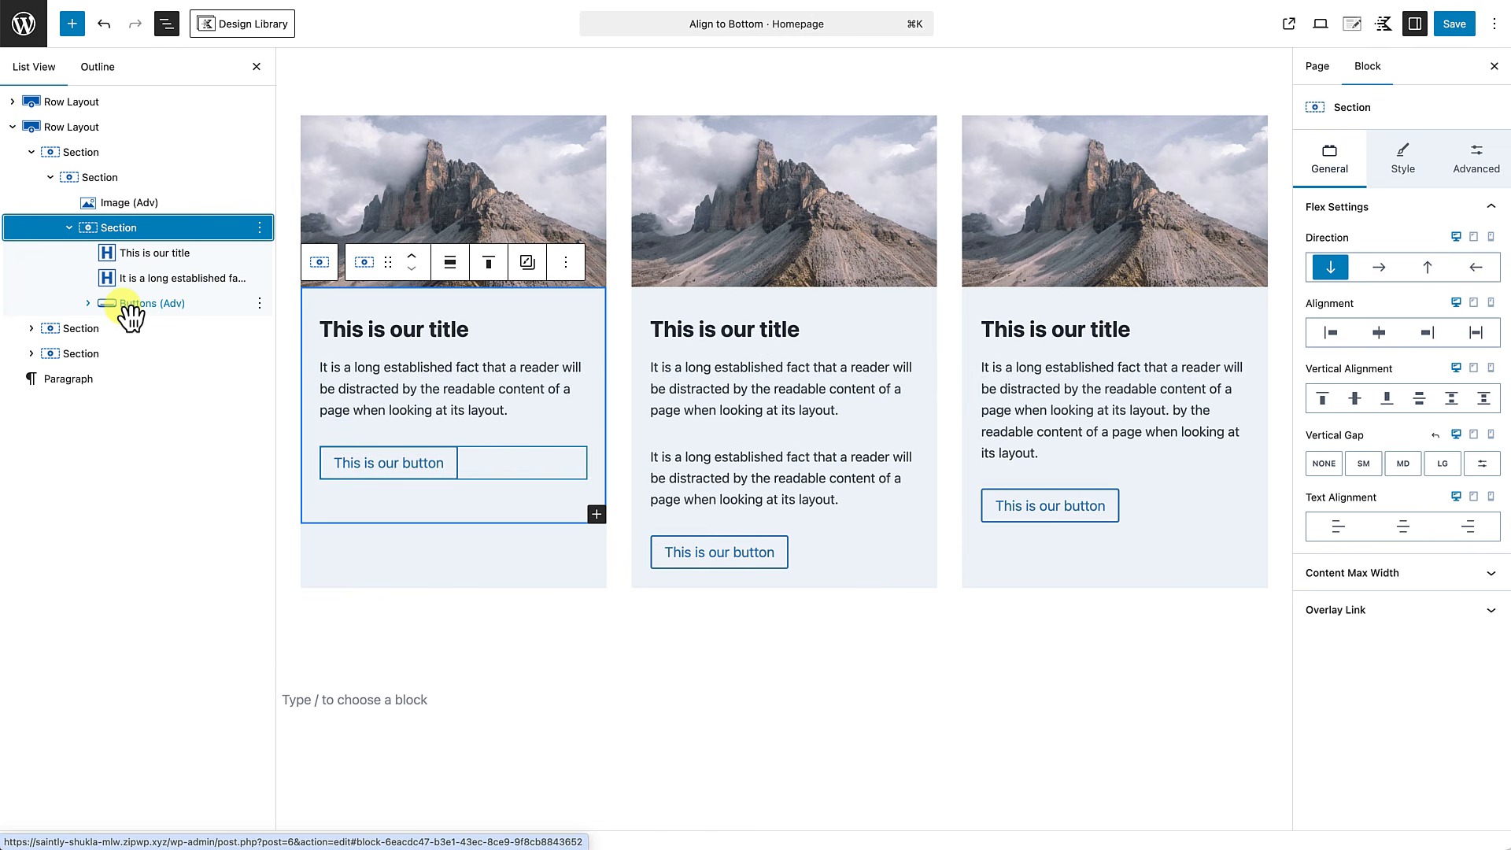
pyautogui.moveTo(130, 316); pyautogui.dragTo(104, 183)
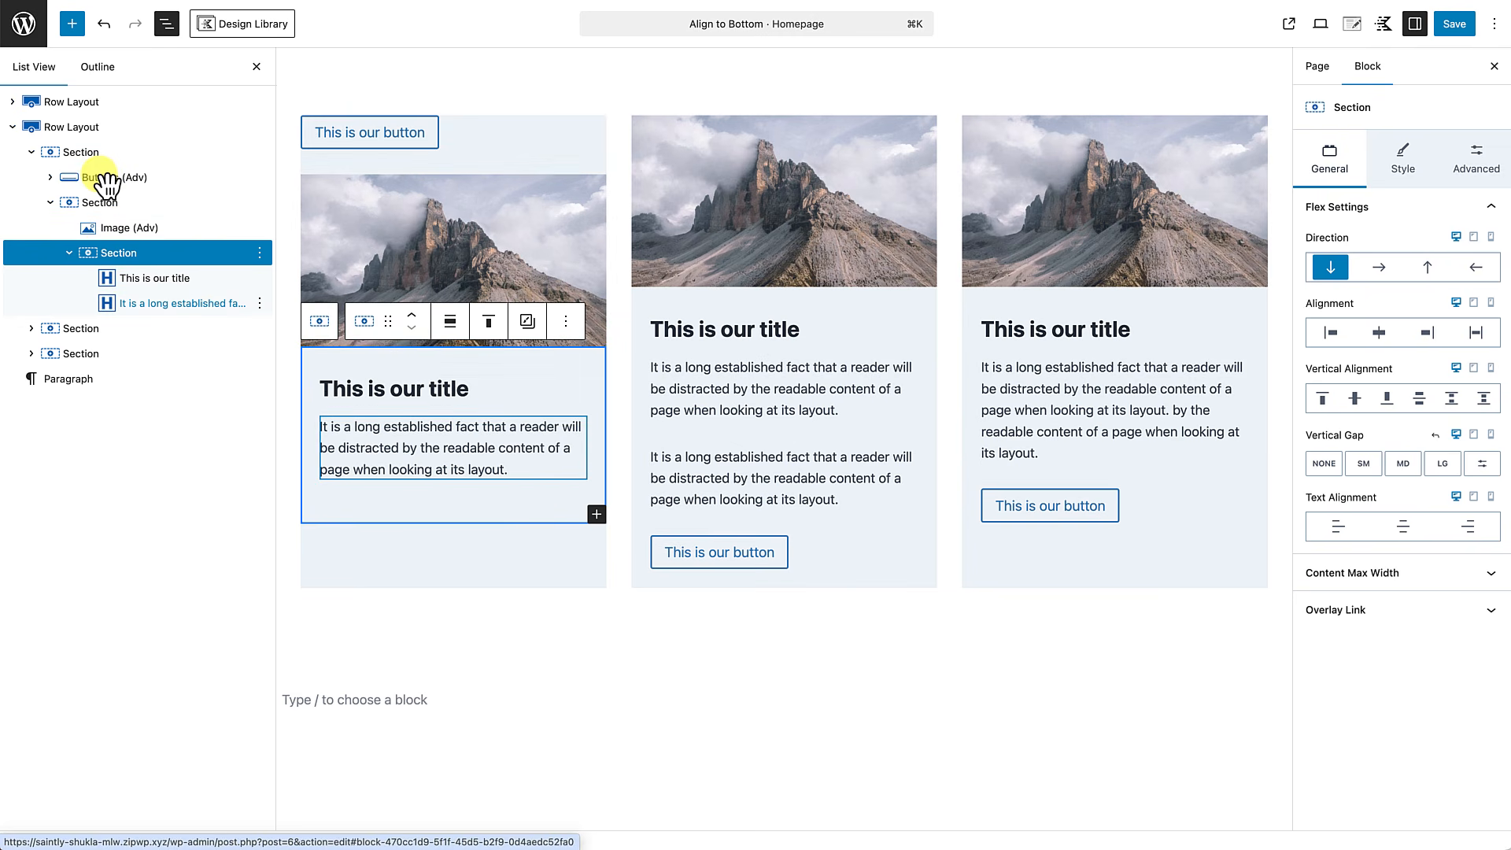
pyautogui.click(479, 141)
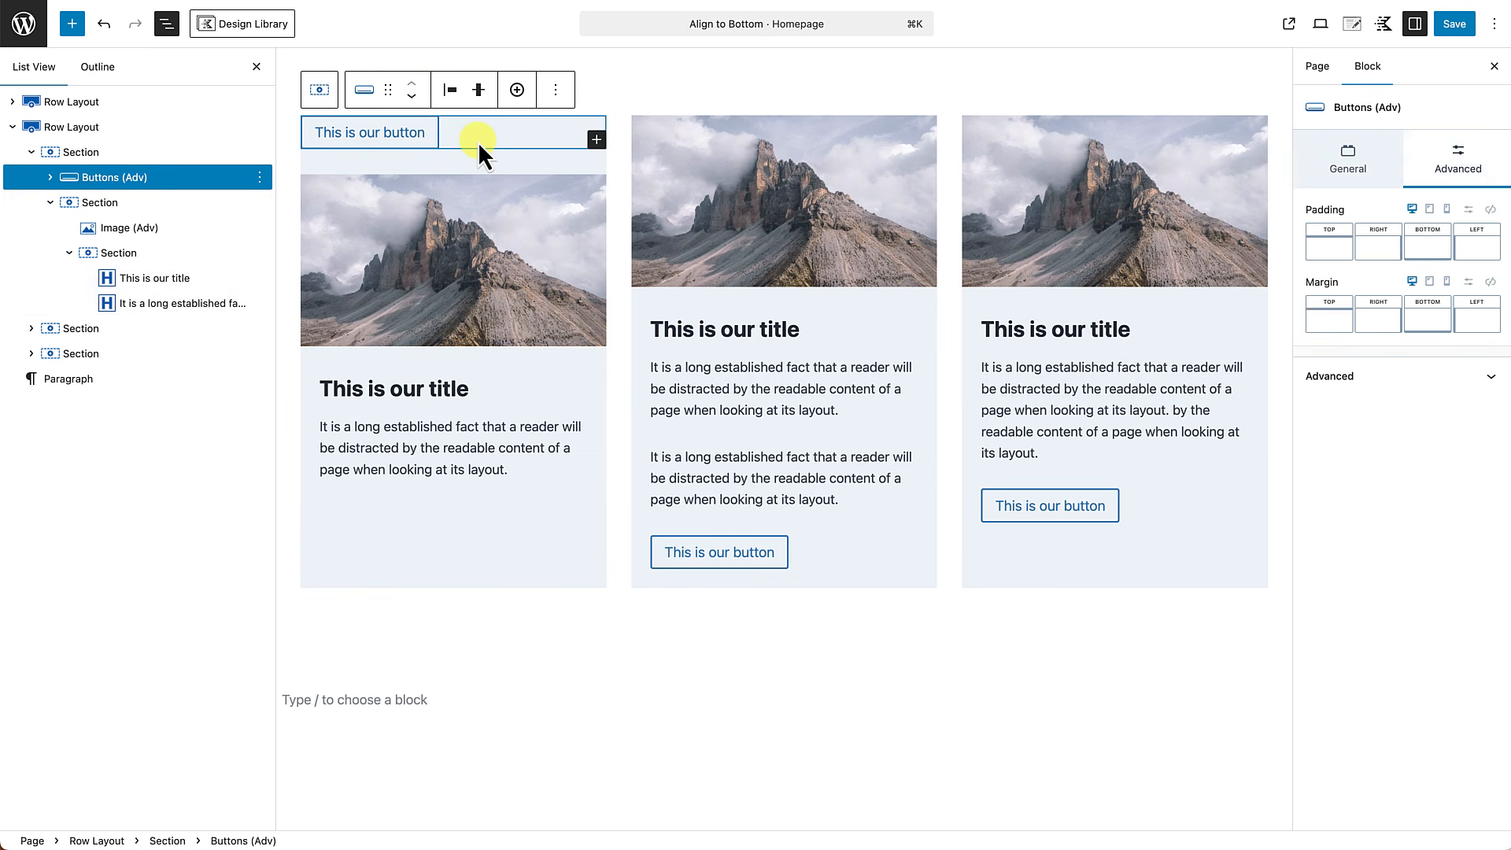
pyautogui.click(411, 98)
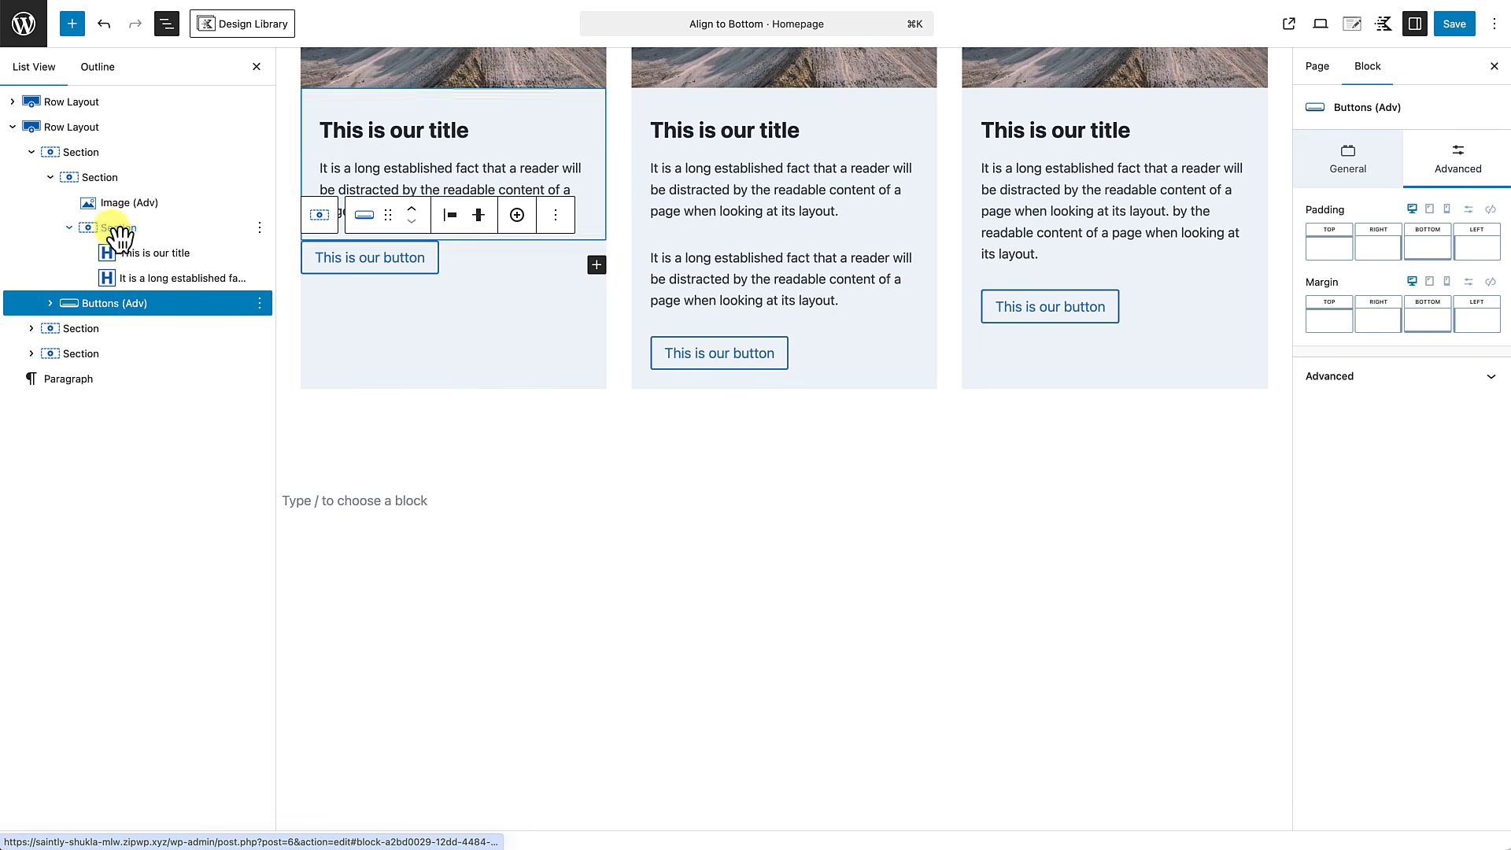
pyautogui.click(50, 177)
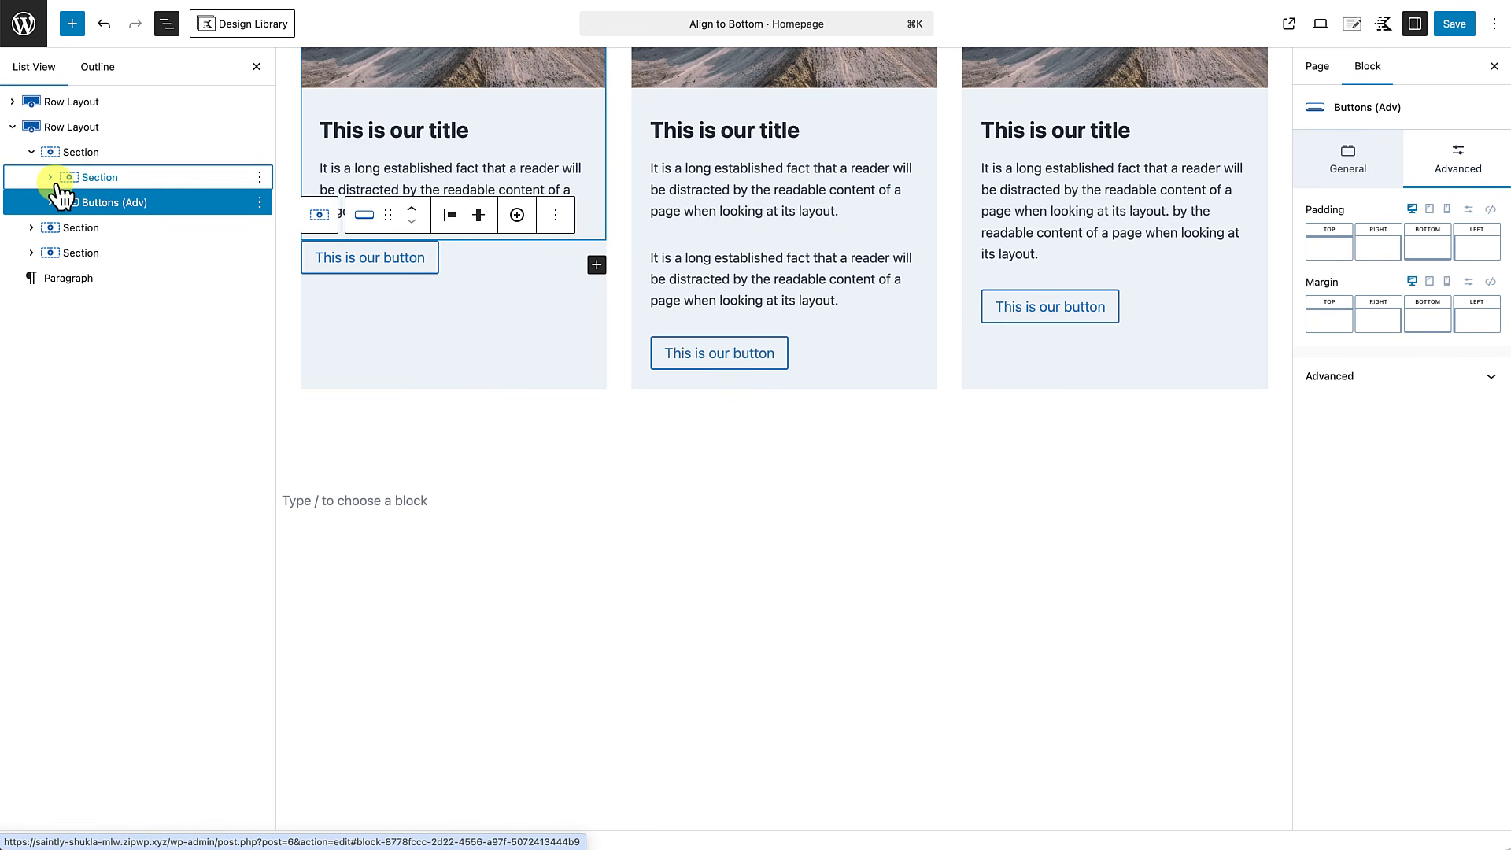
pyautogui.click(50, 177)
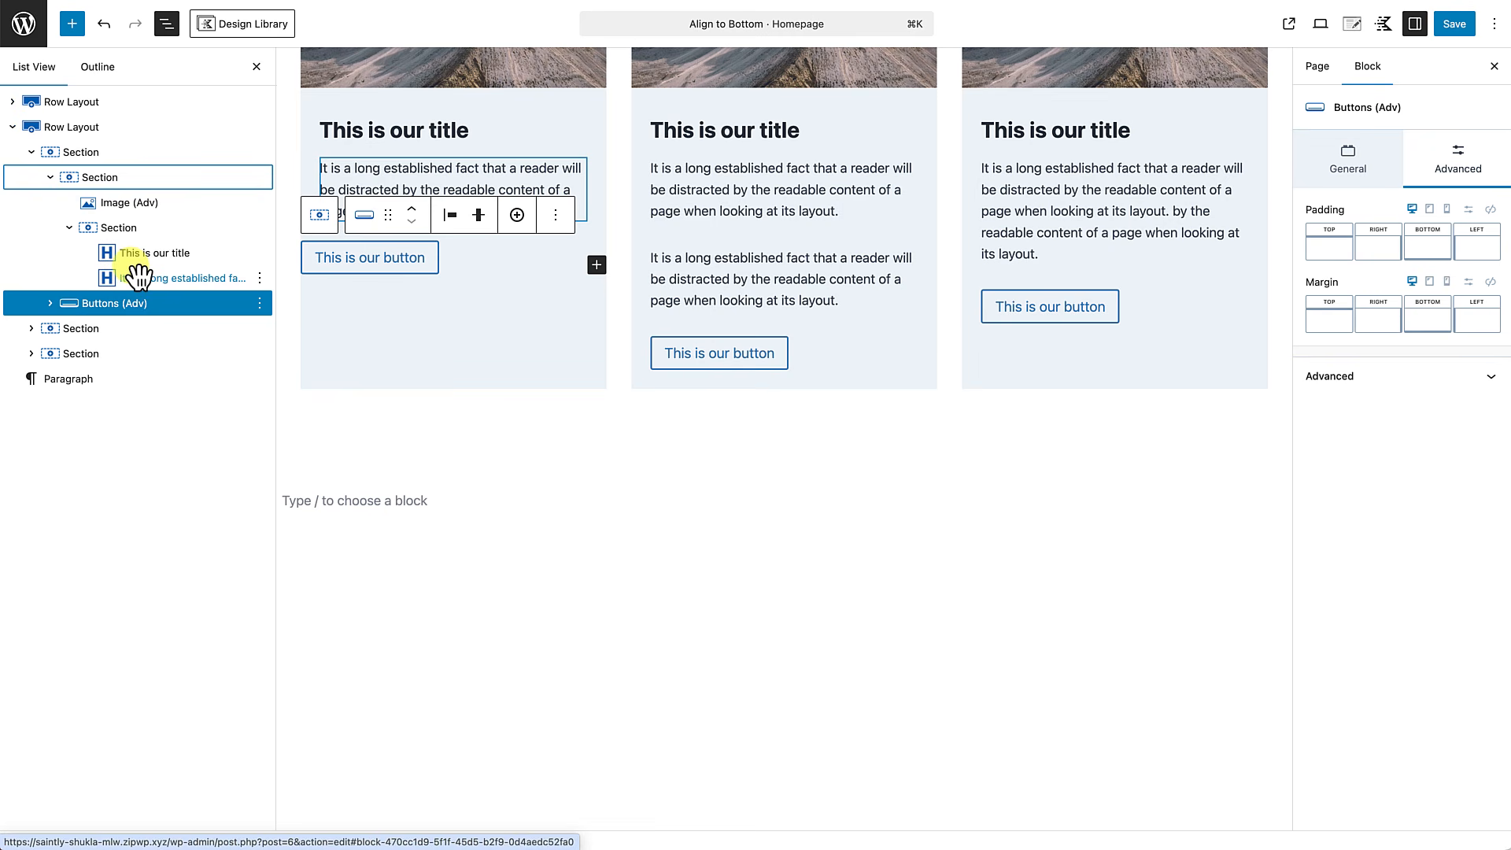
pyautogui.click(50, 177)
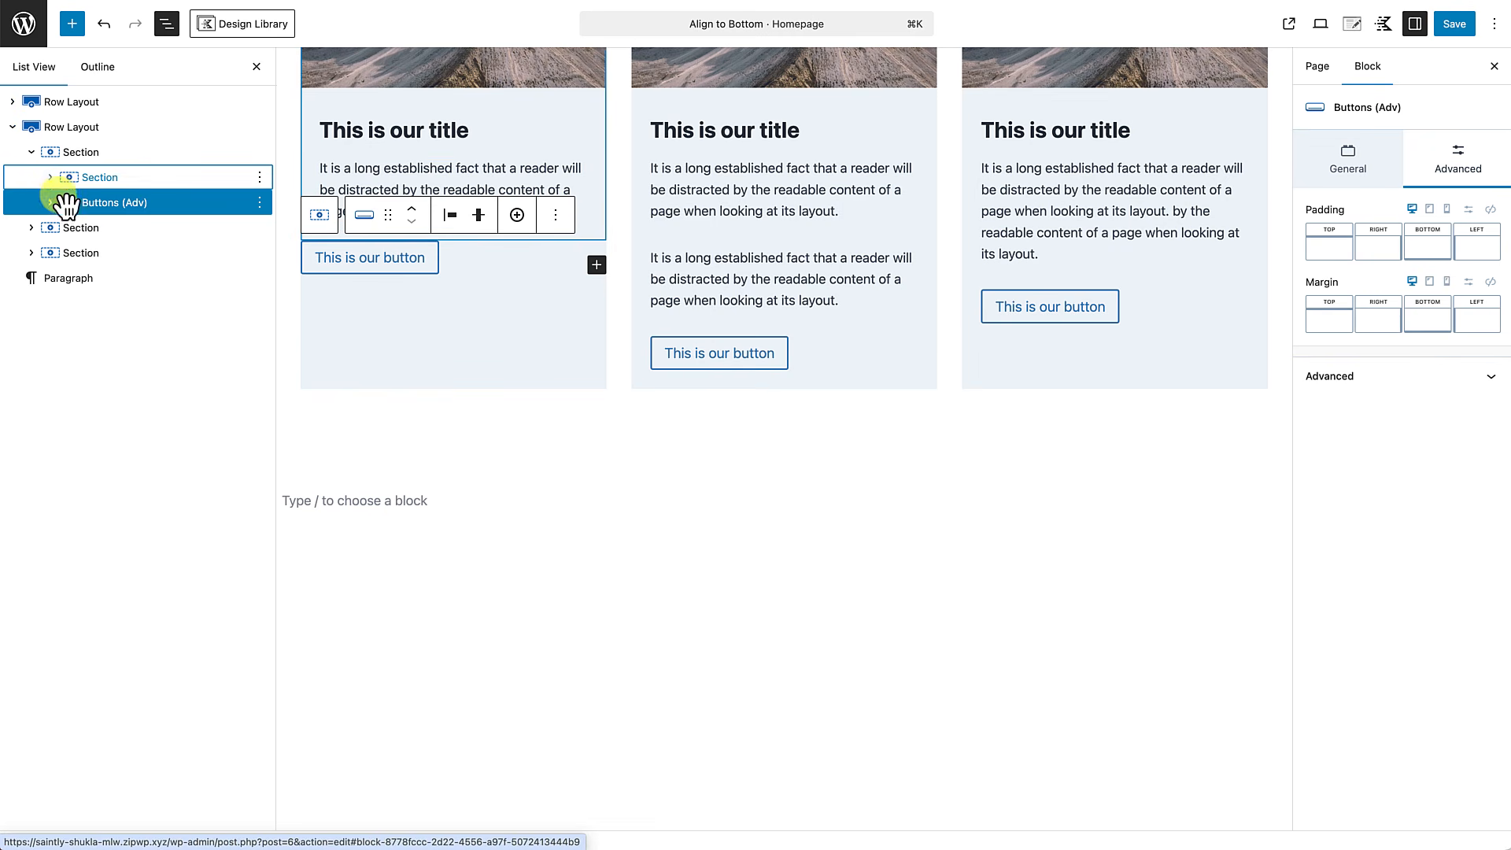
pyautogui.scroll(2, 348, 315)
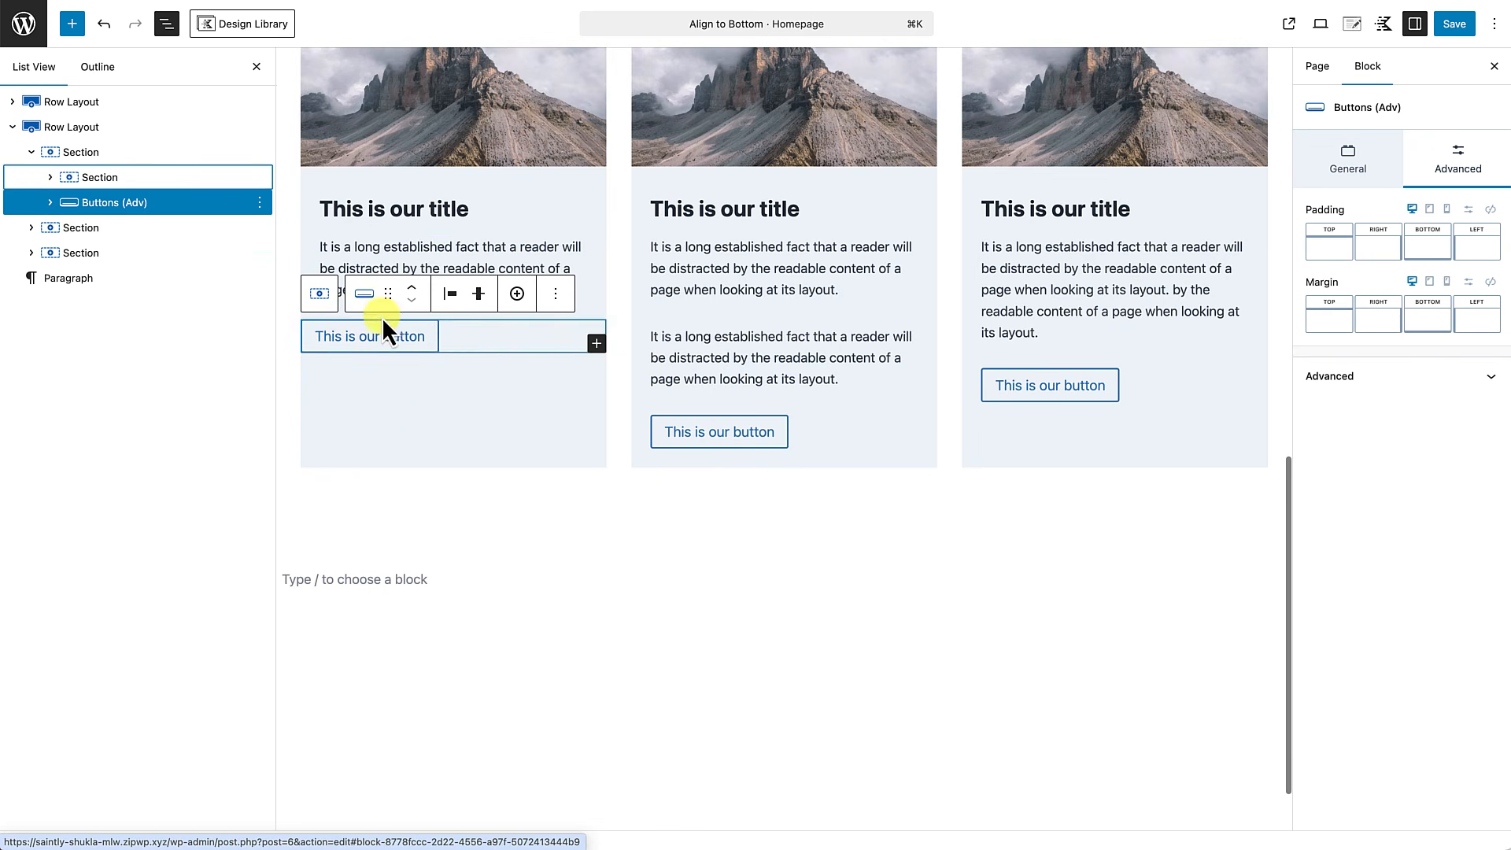
# Set the vertical alignment of the first card's outer section in the second row layout to Top.
pyautogui.click(366, 429)
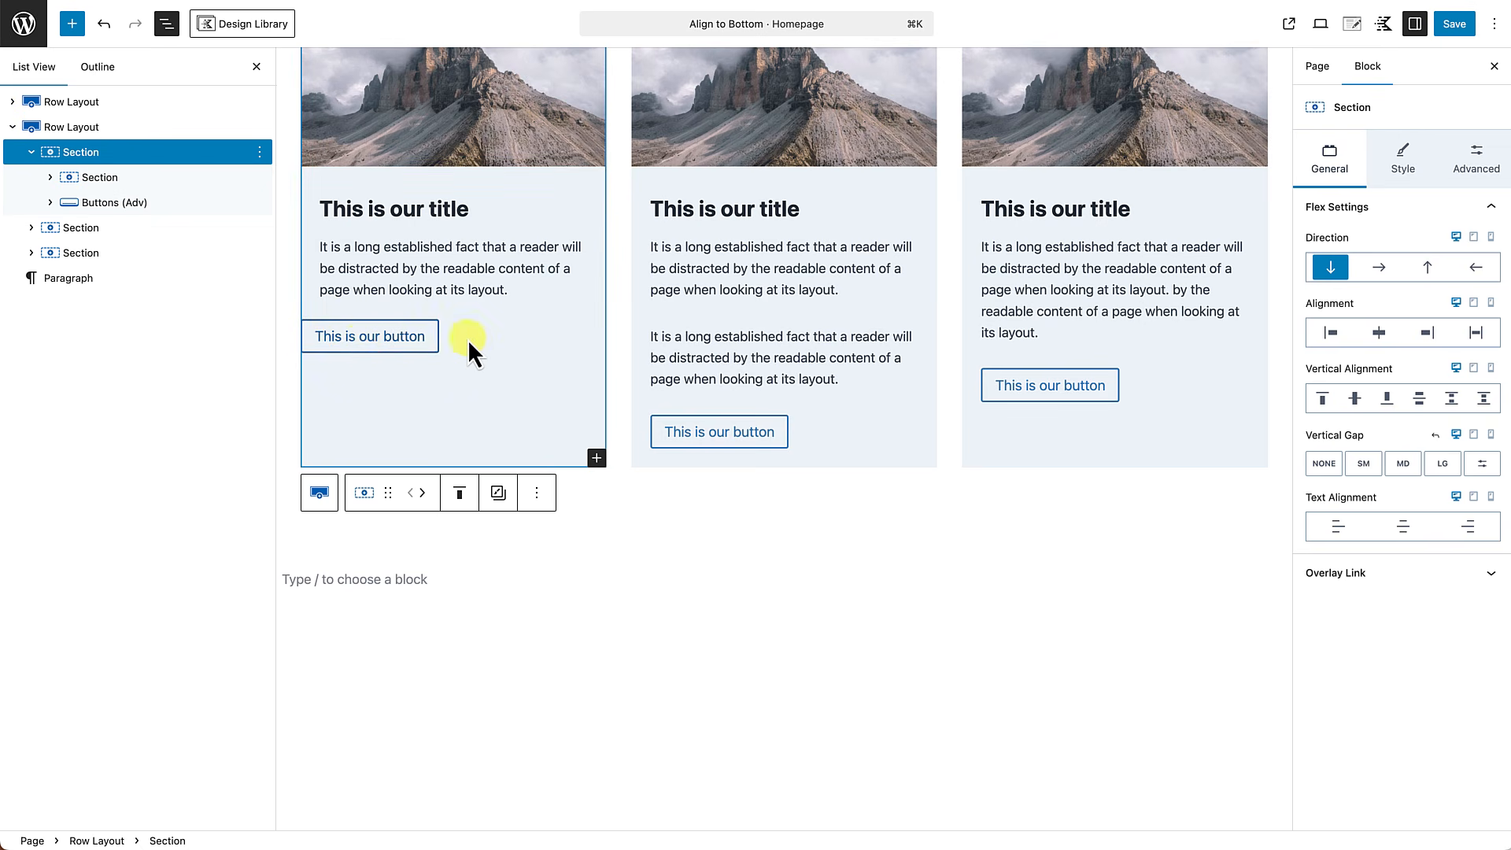
pyautogui.scroll(3, 422, 392)
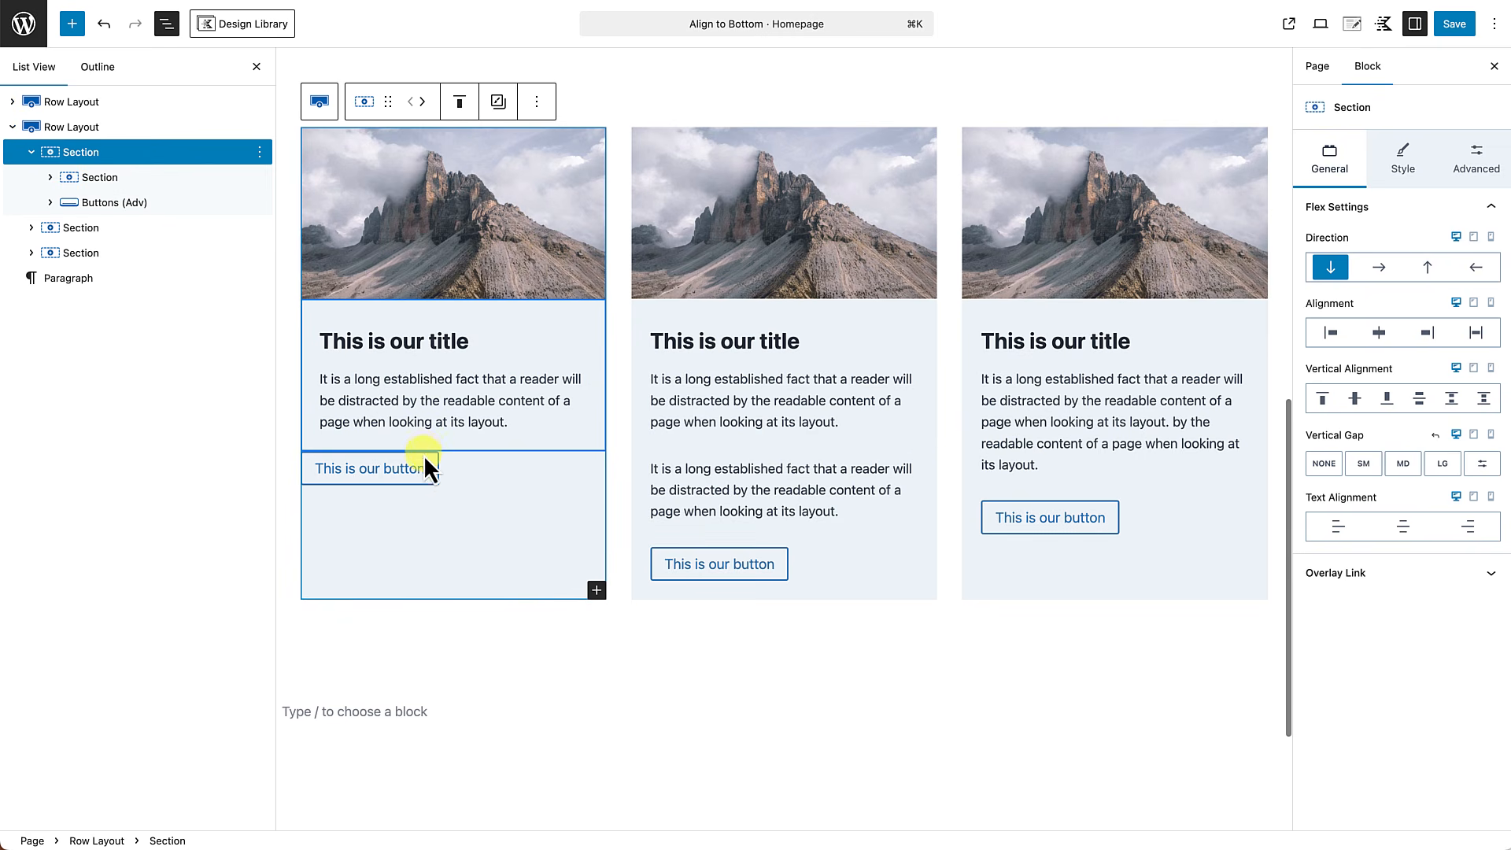
pyautogui.scroll(-1, 423, 455)
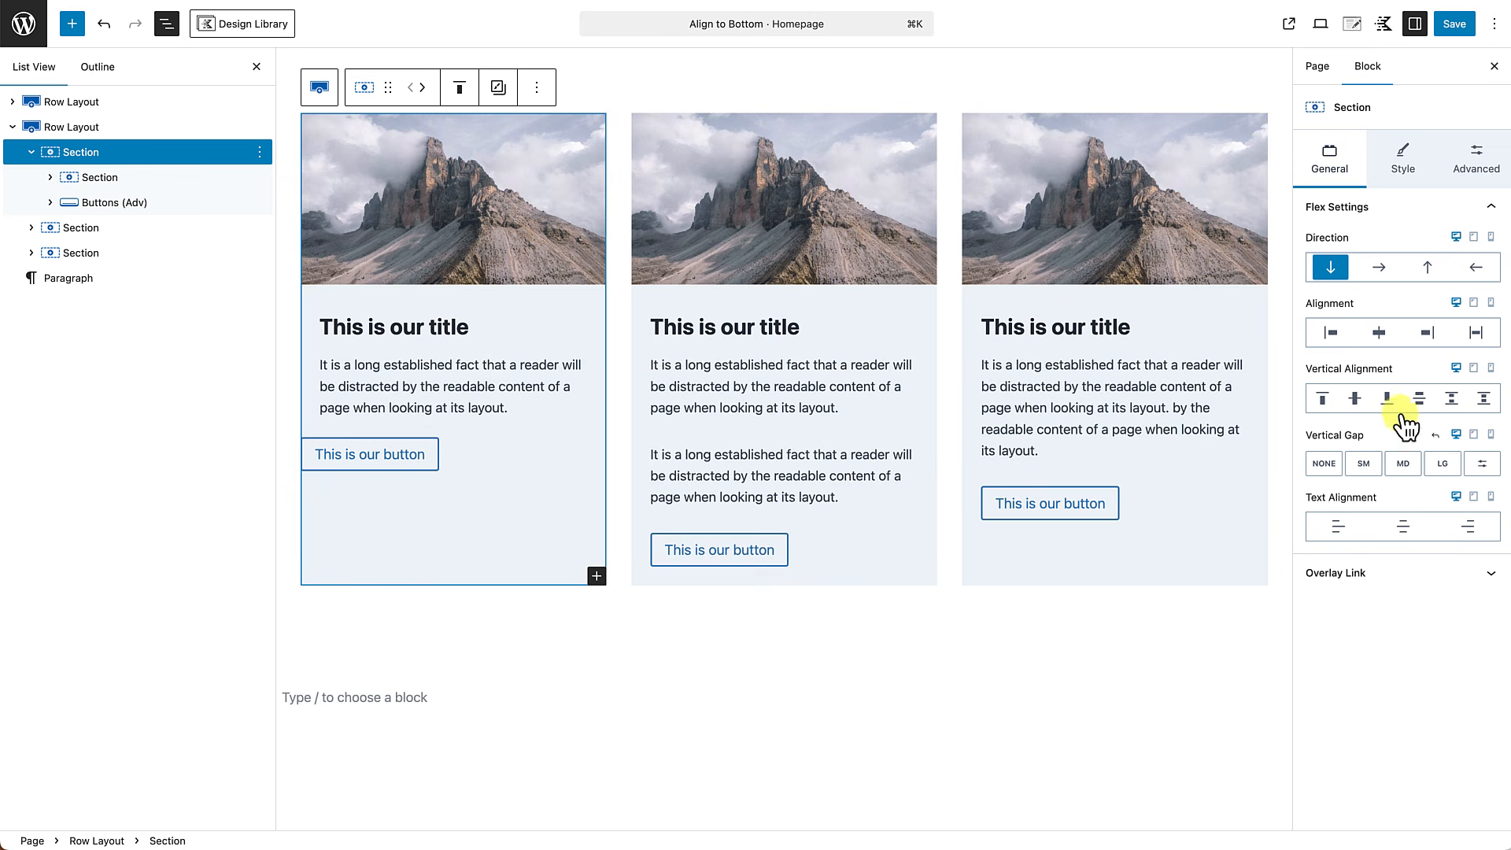
pyautogui.click(1322, 400)
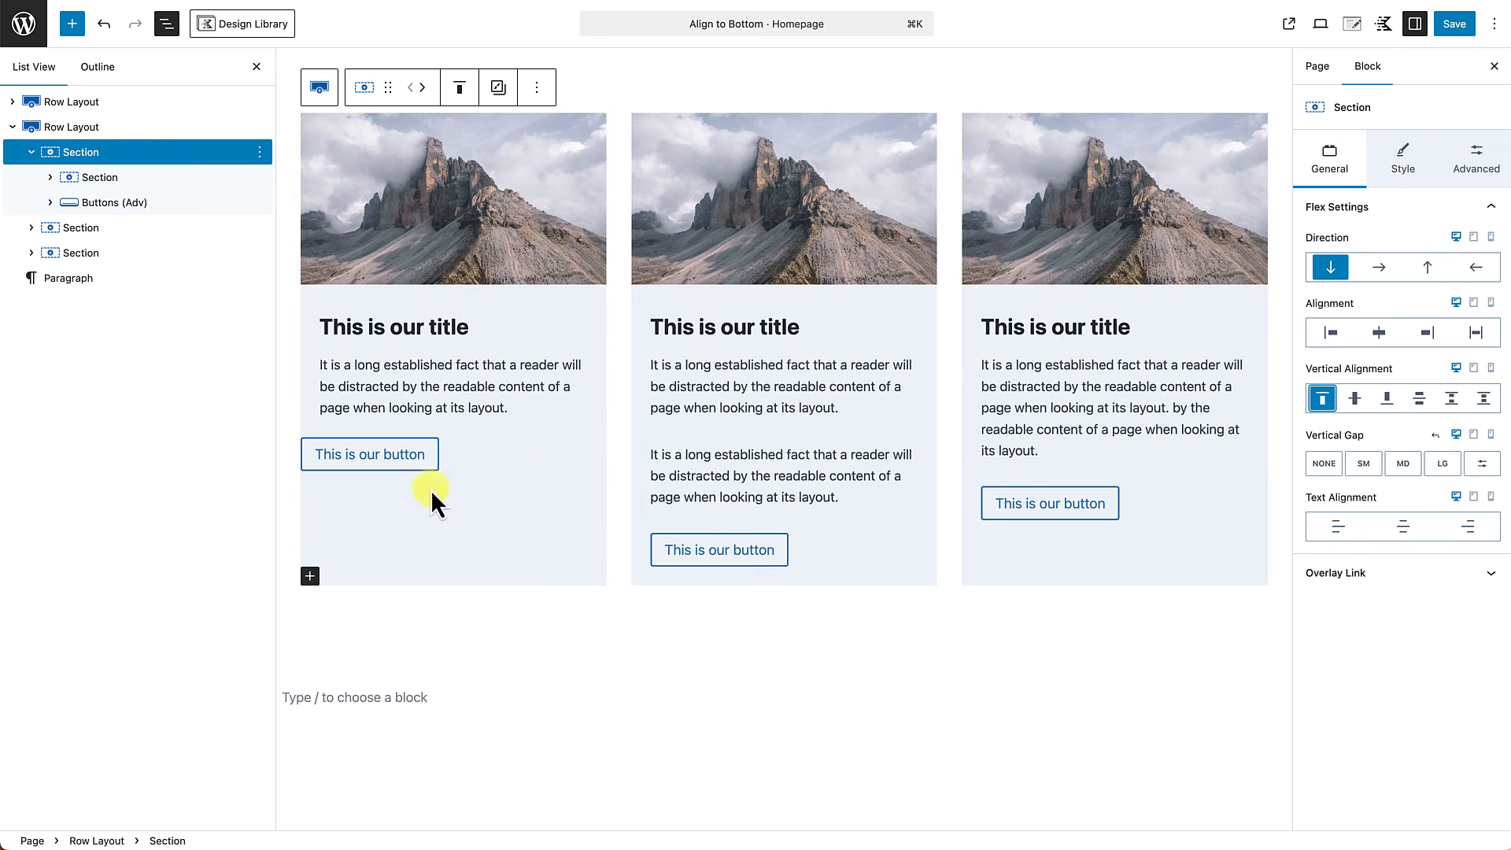
# Try an Auto top margin on the first card's buttons block to push the button to the card's bottom.
pyautogui.click(474, 458)
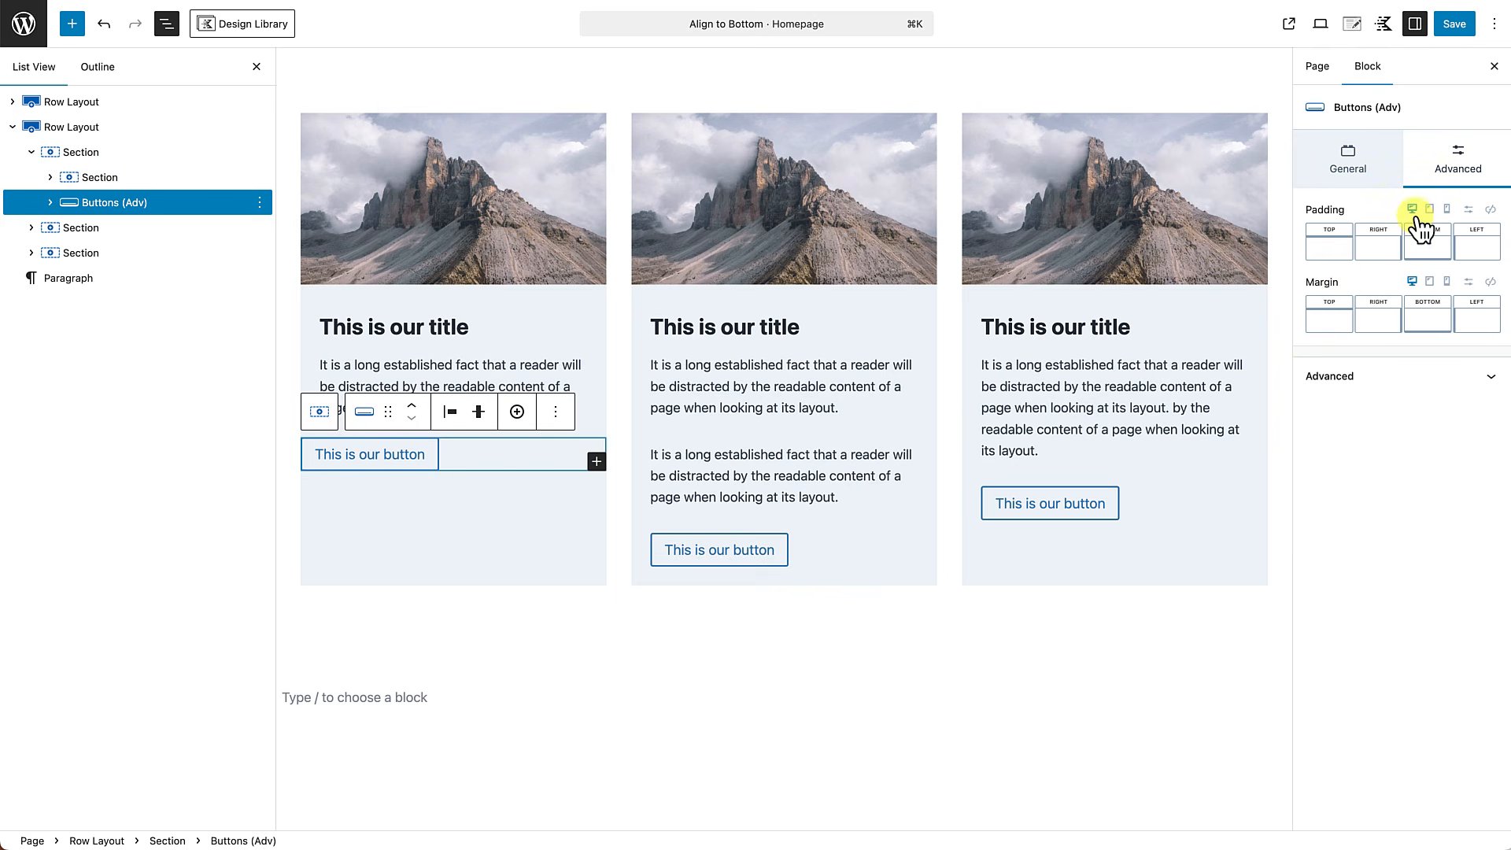
pyautogui.click(1331, 318)
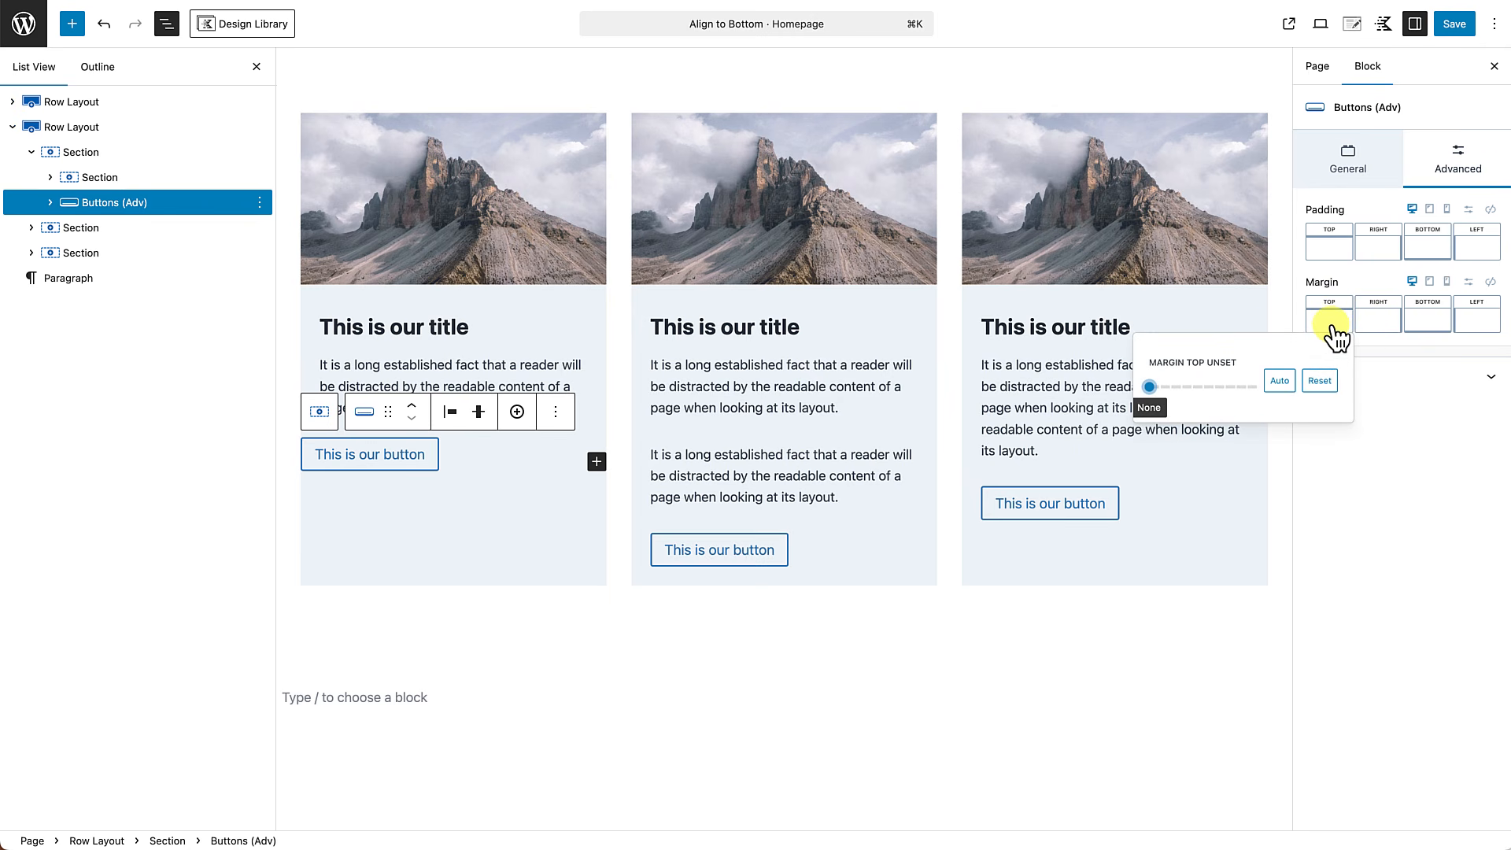
pyautogui.click(1292, 392)
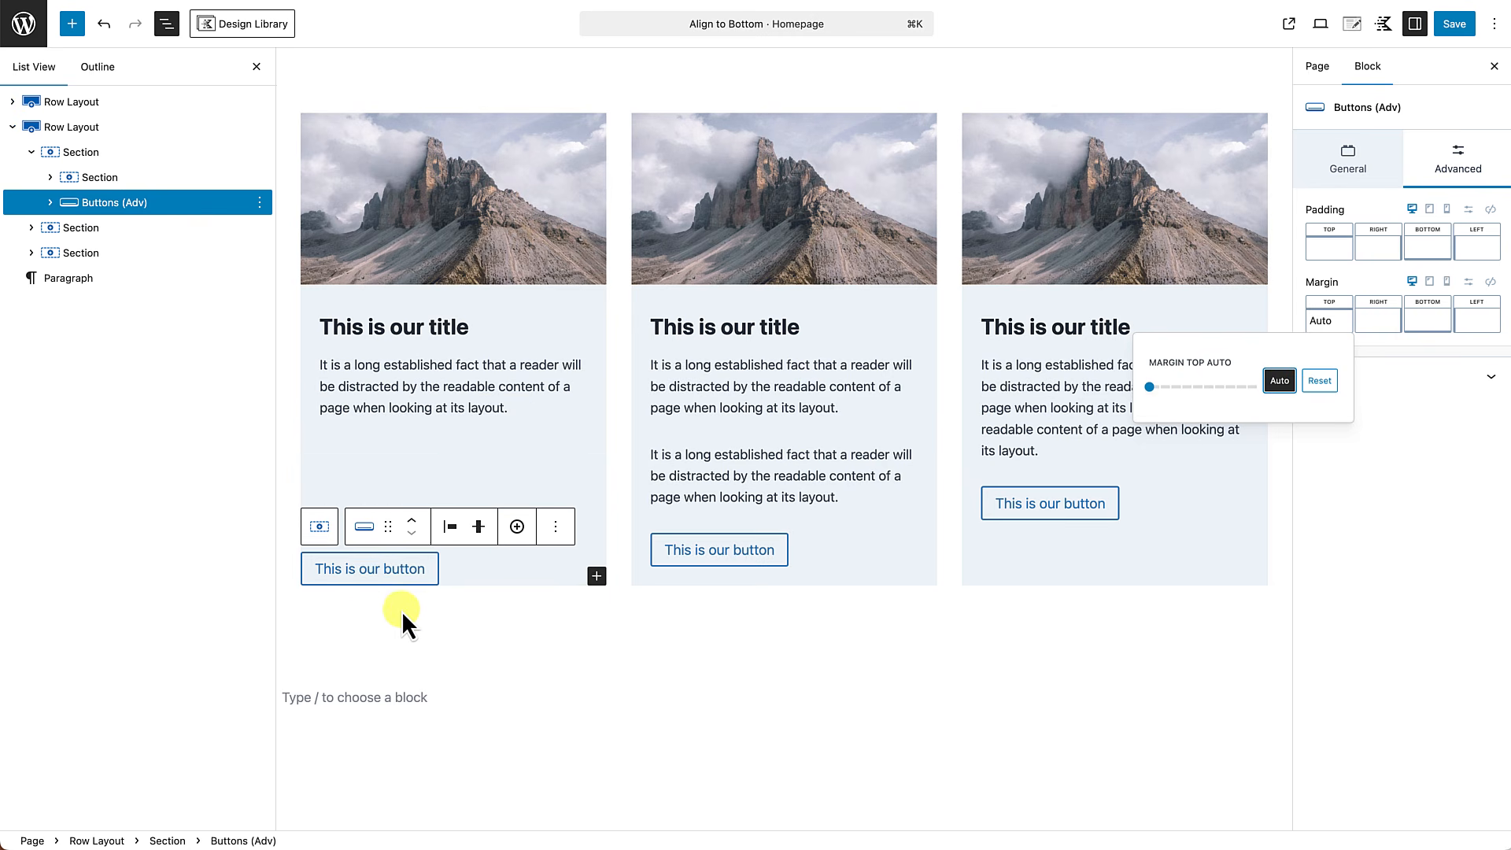
pyautogui.click(417, 630)
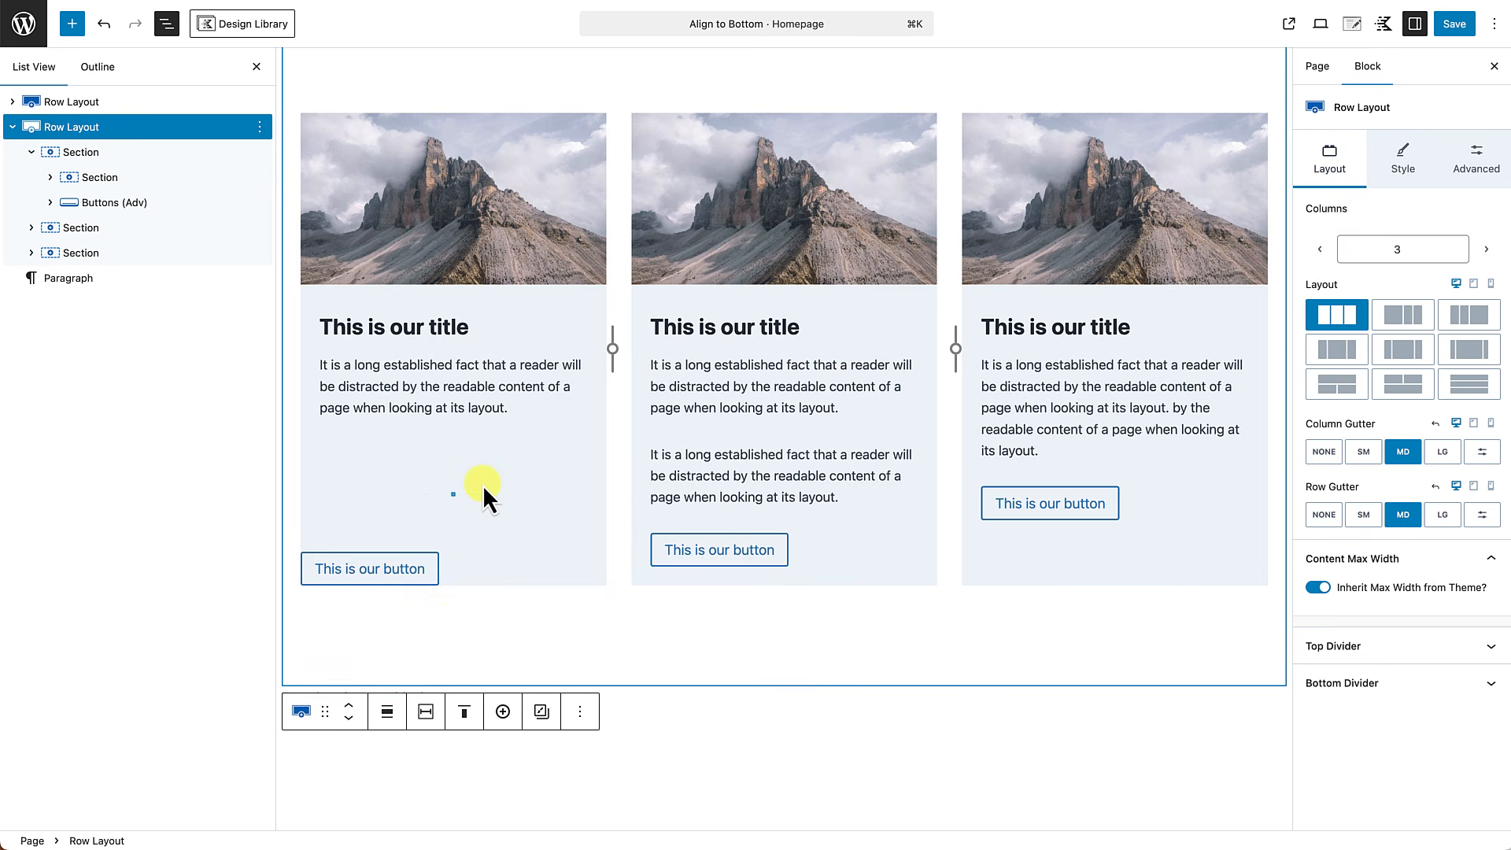
# Clear the Auto top margin from the first card's buttons block.
pyautogui.moveTo(484, 488)
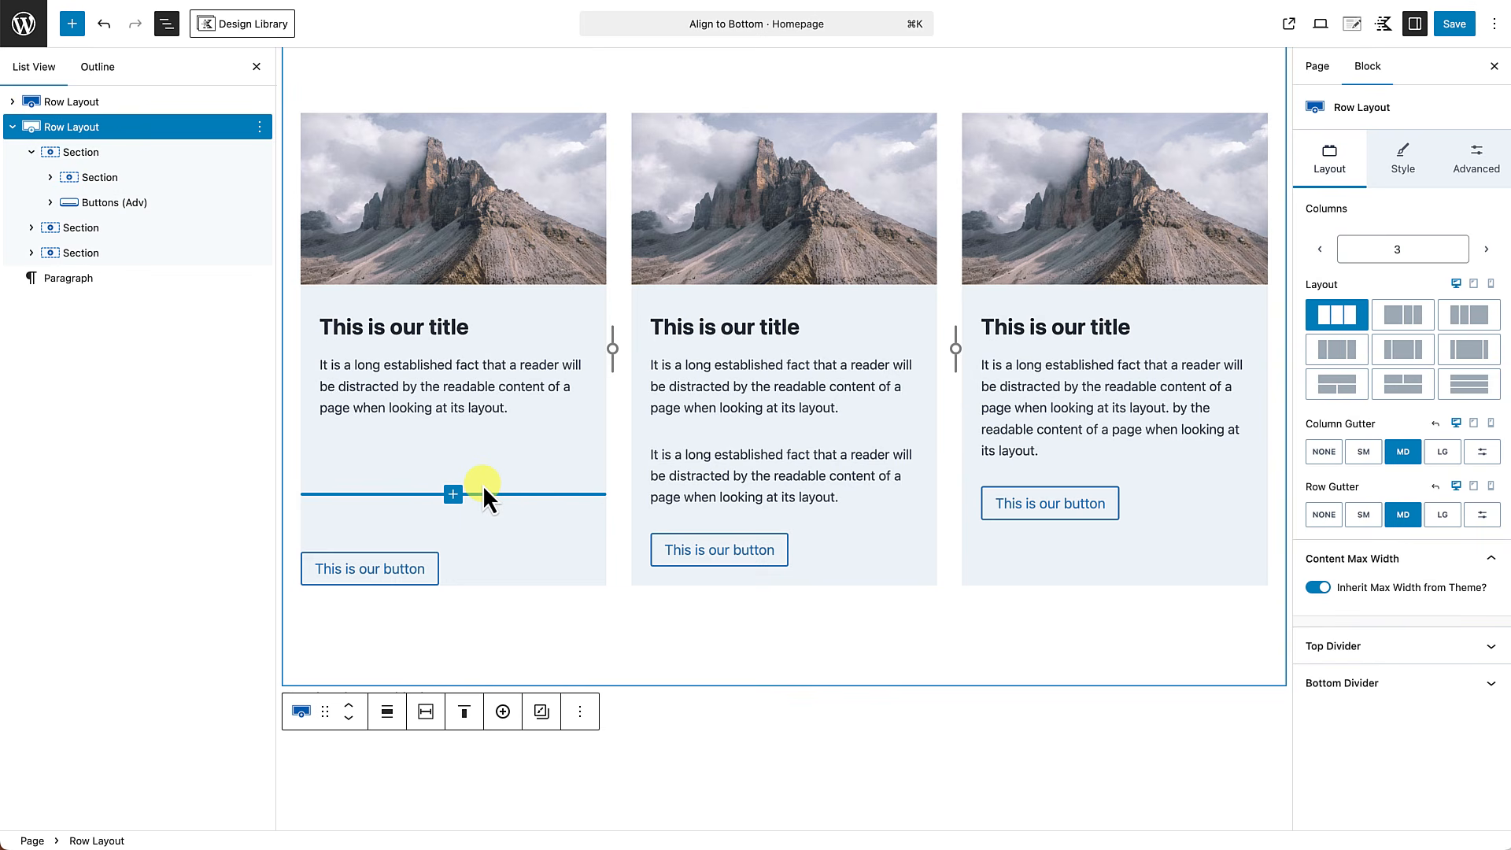
pyautogui.click(525, 575)
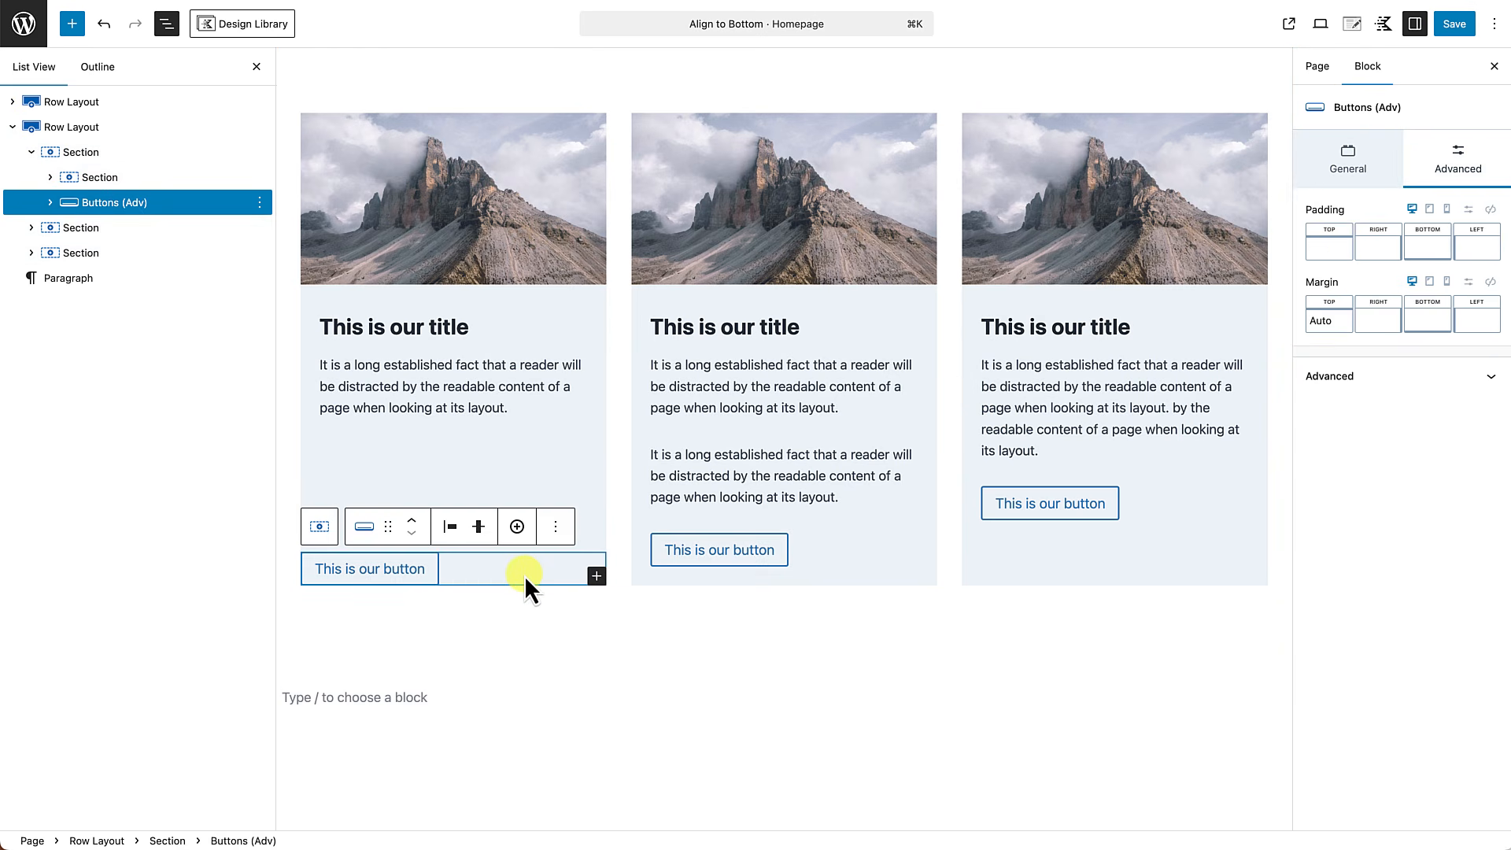
pyautogui.click(1346, 283)
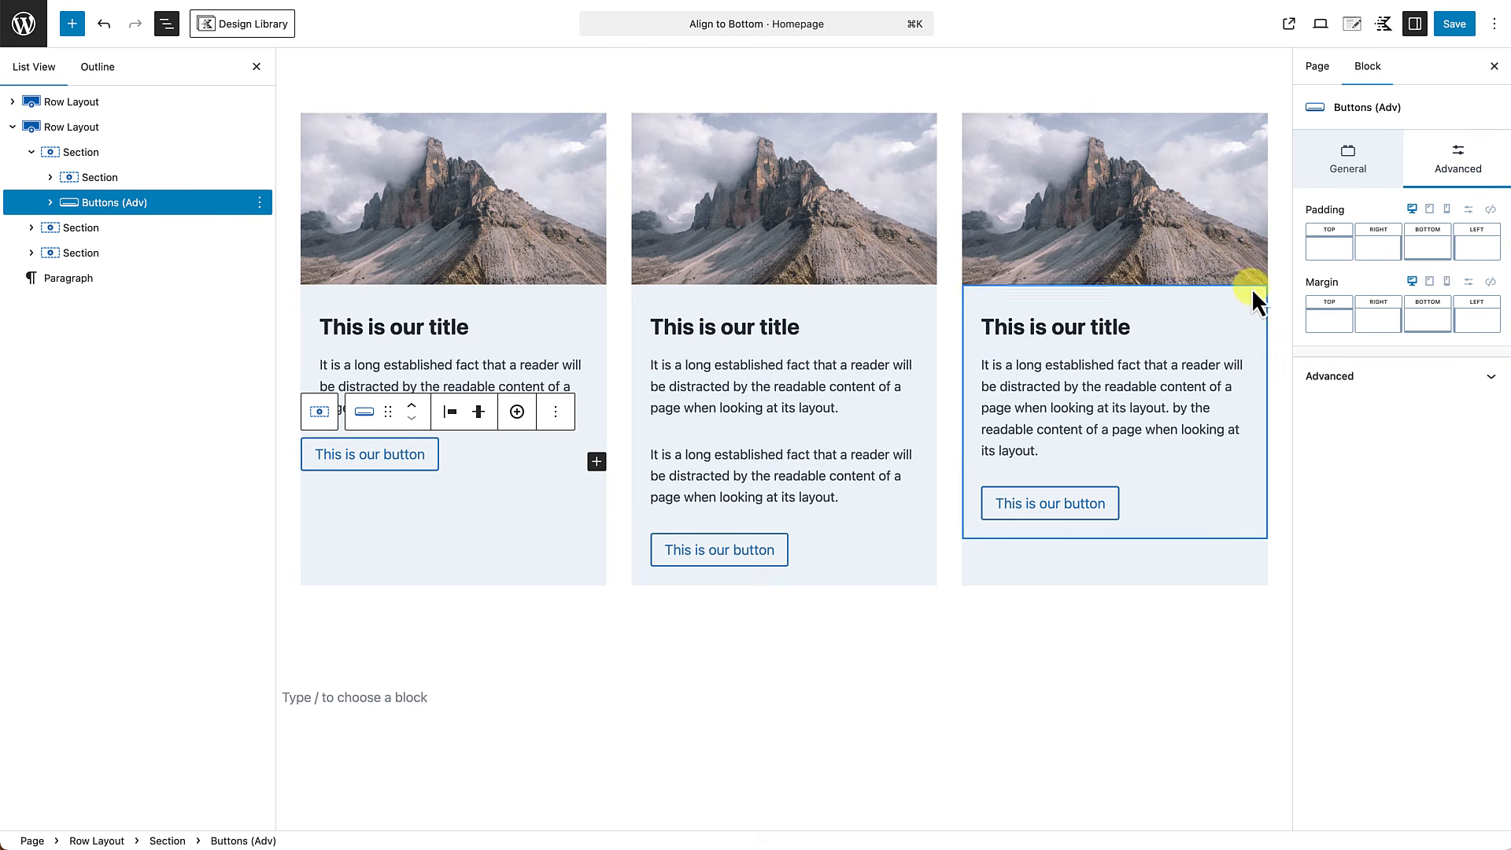
# Set the vertical alignment of the first card's outer section in the second row layout to Space Between.
pyautogui.click(397, 569)
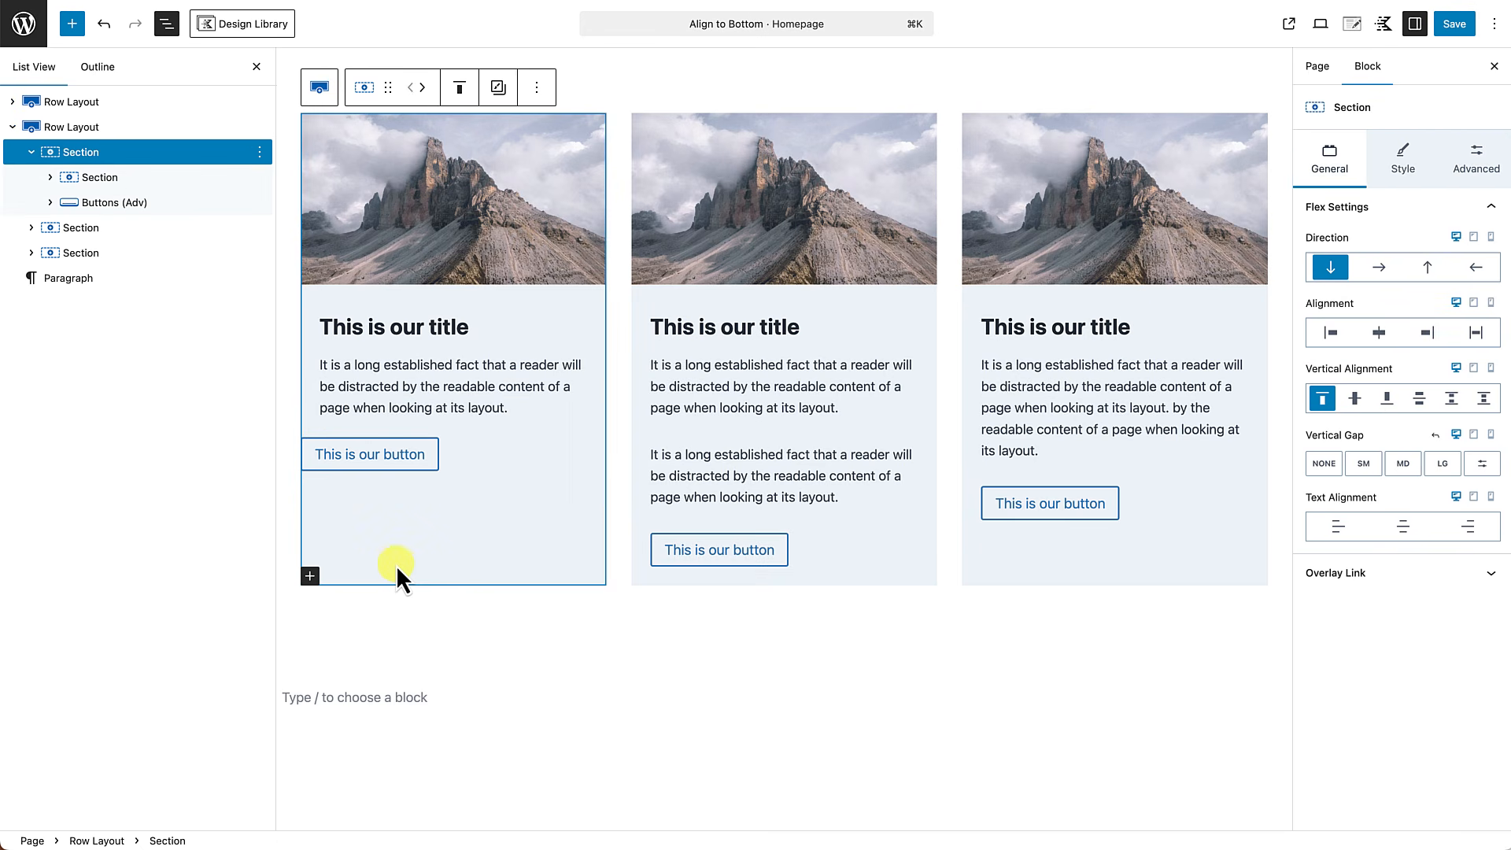
pyautogui.click(1324, 400)
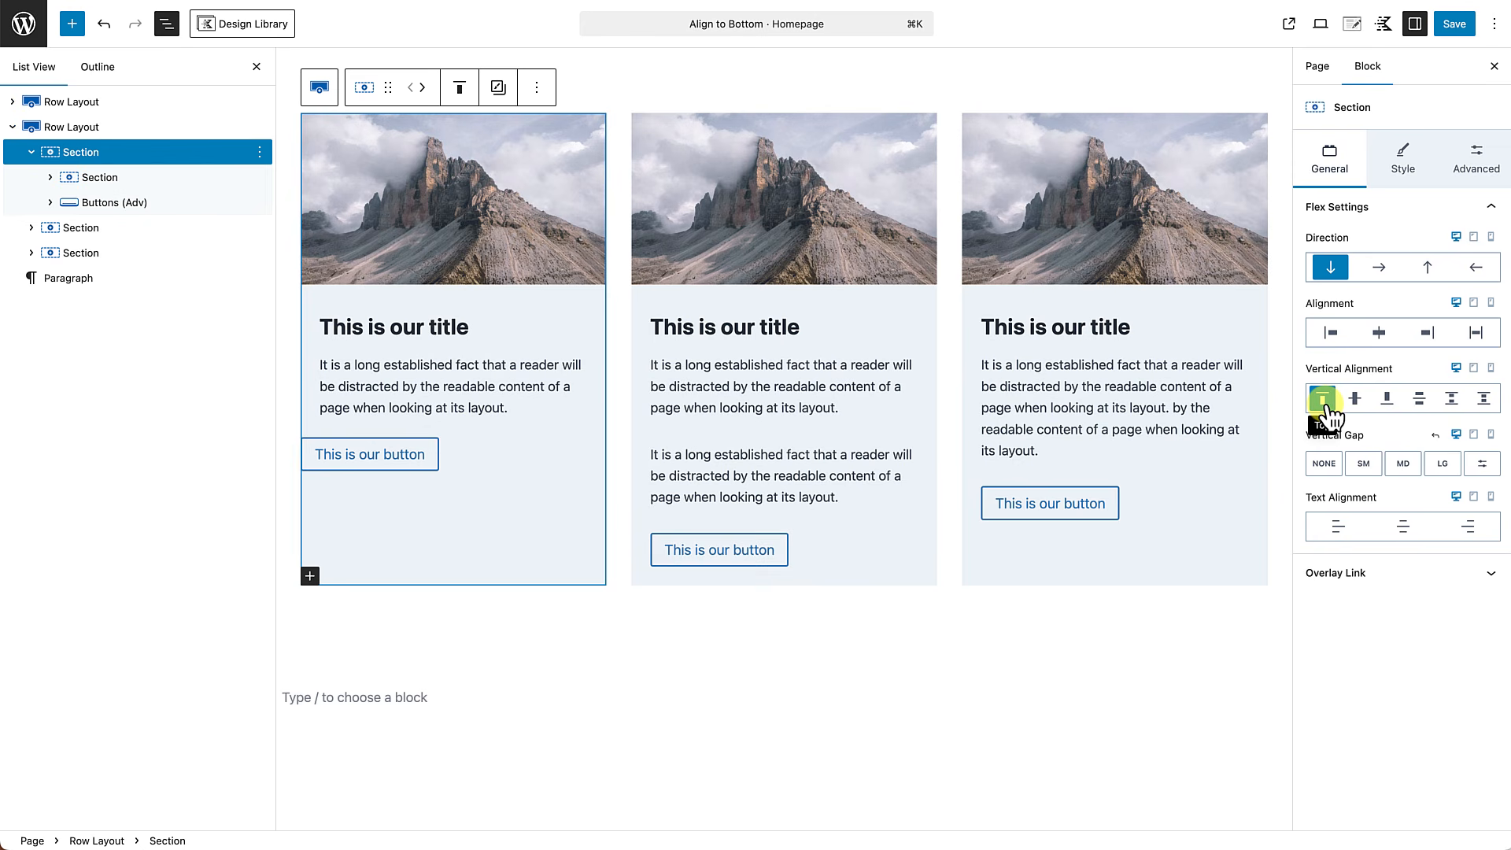
pyautogui.click(1420, 399)
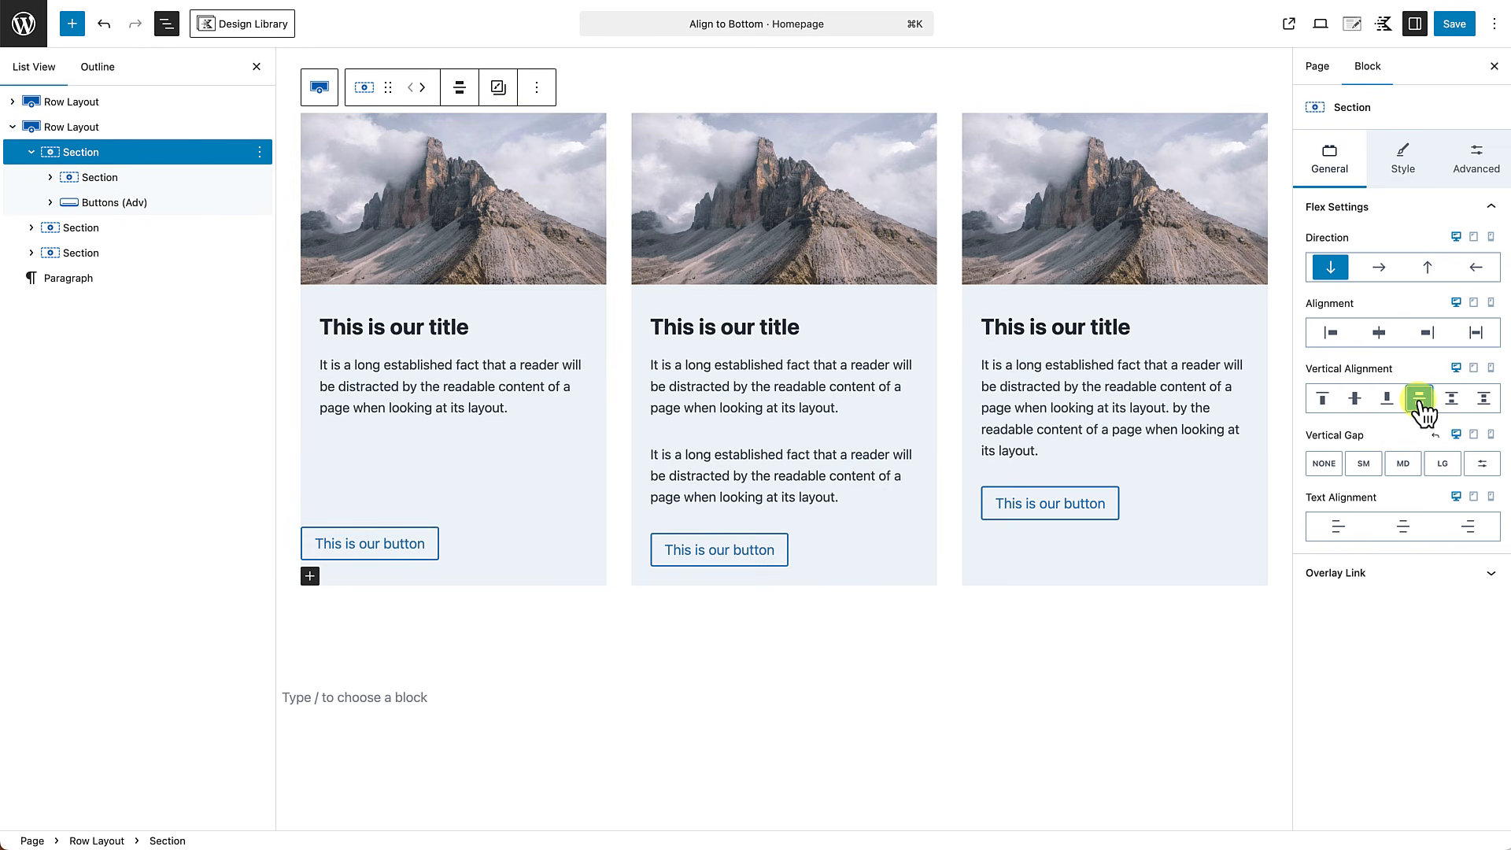
pyautogui.click(465, 639)
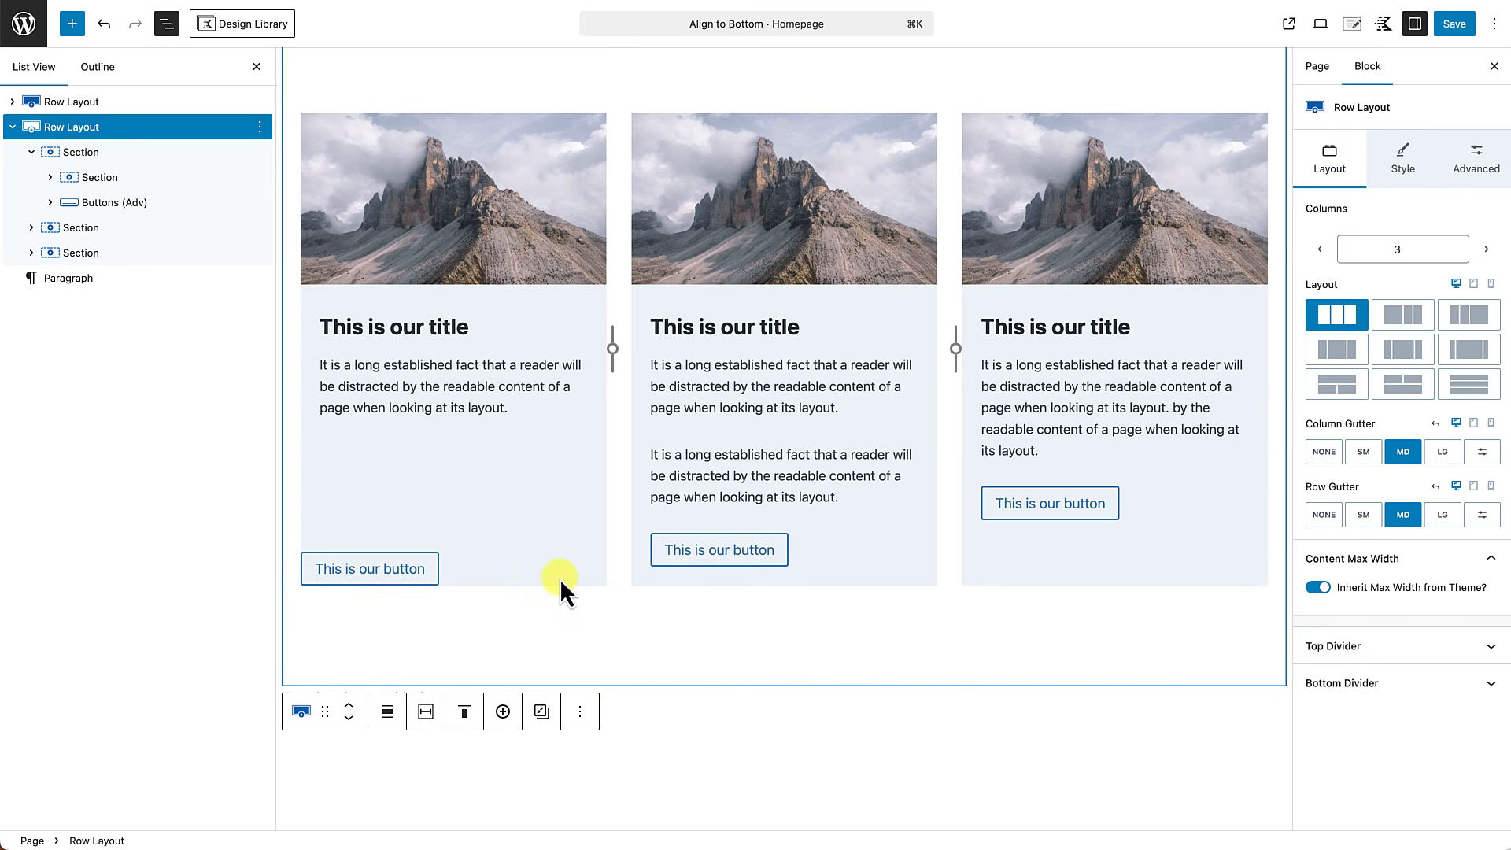
pyautogui.click(527, 492)
pyautogui.click(110, 154)
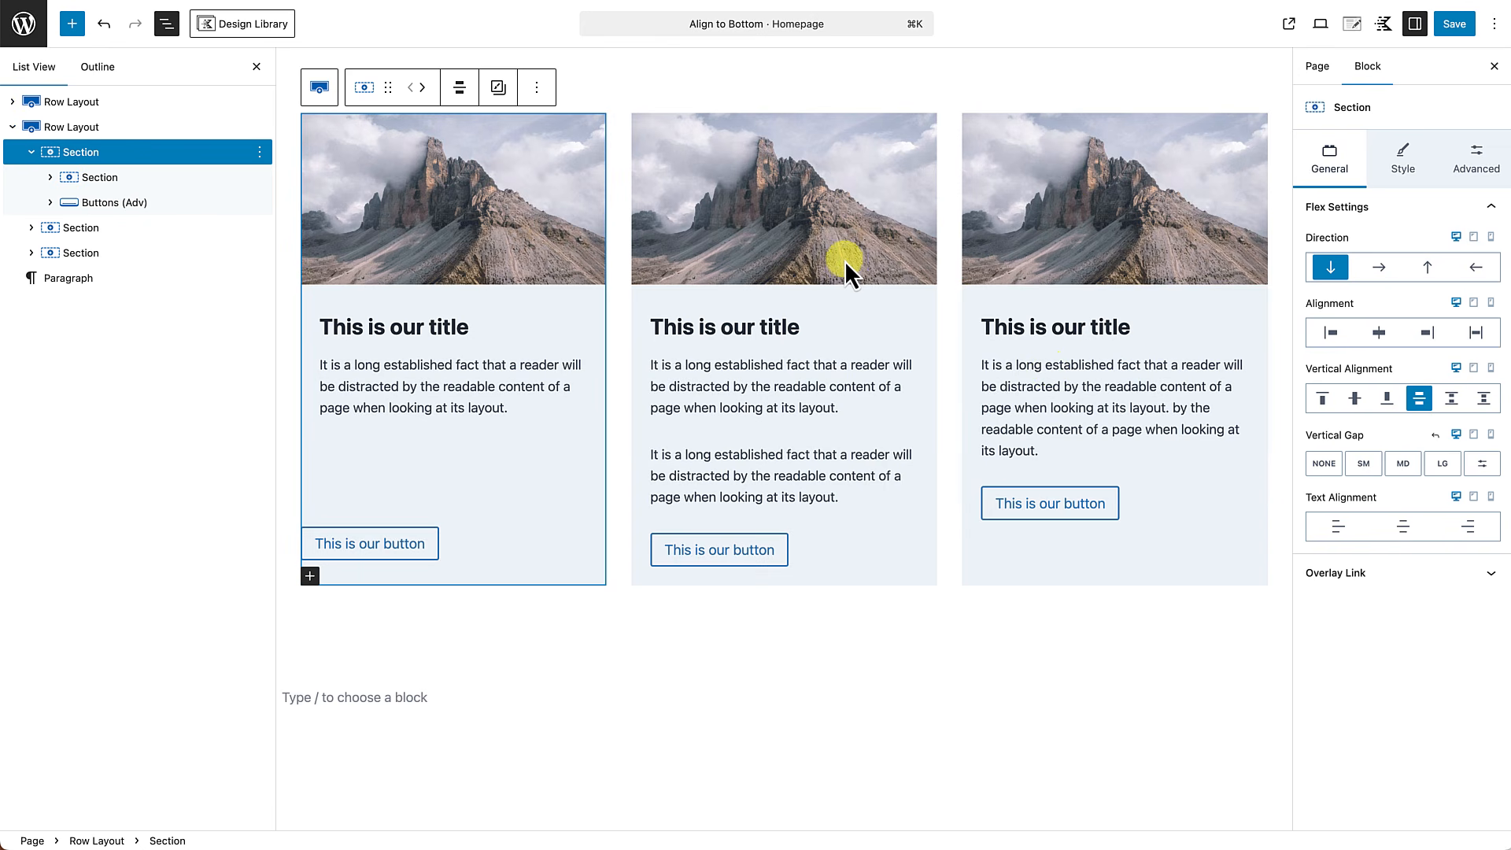
# Delete the image and the inner text section from the second card of the second row layout.
pyautogui.click(773, 223)
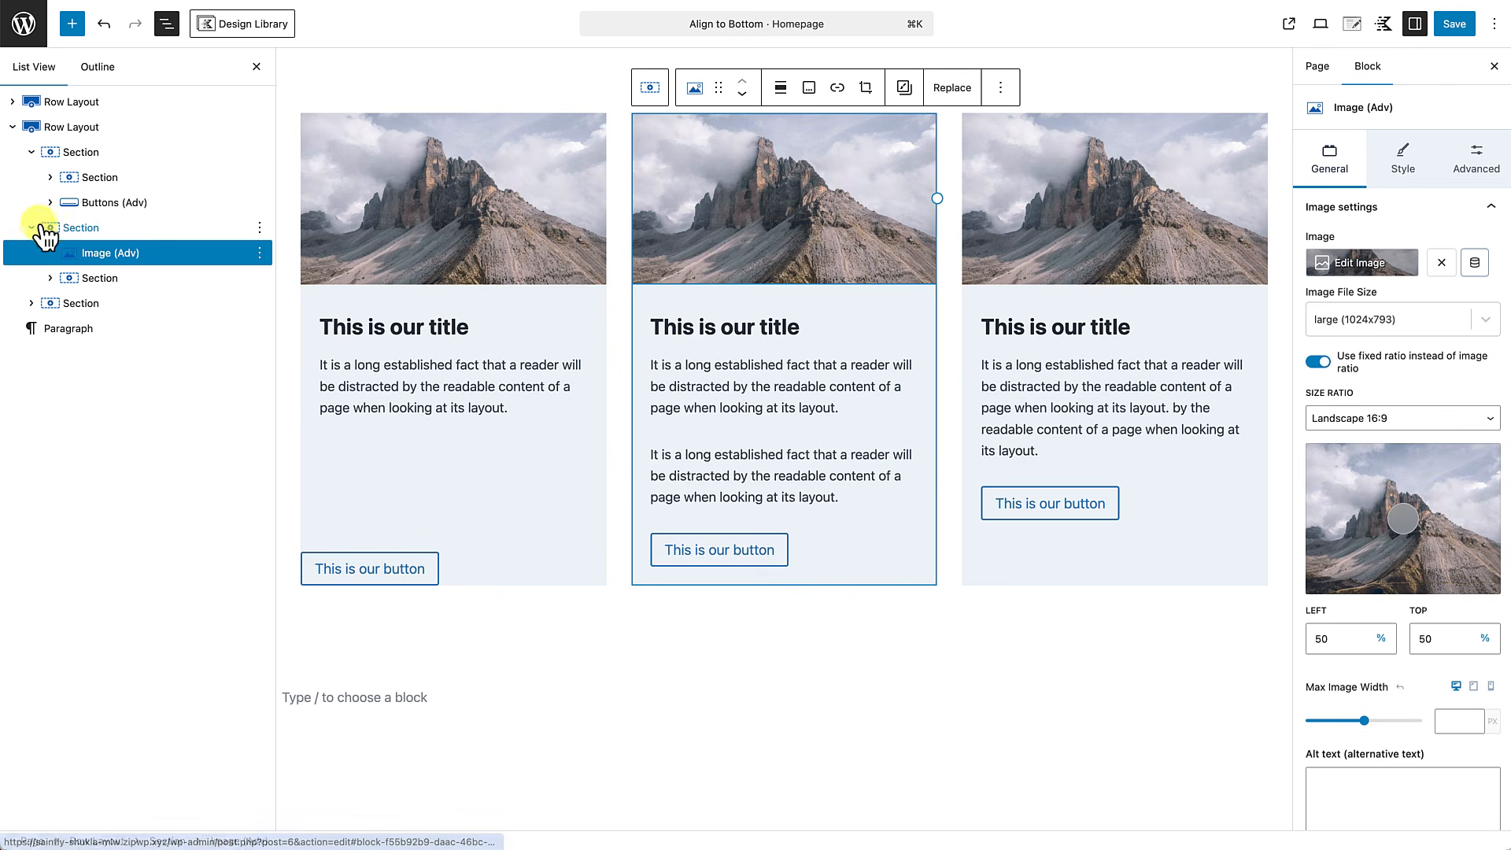
pyautogui.click(100, 255)
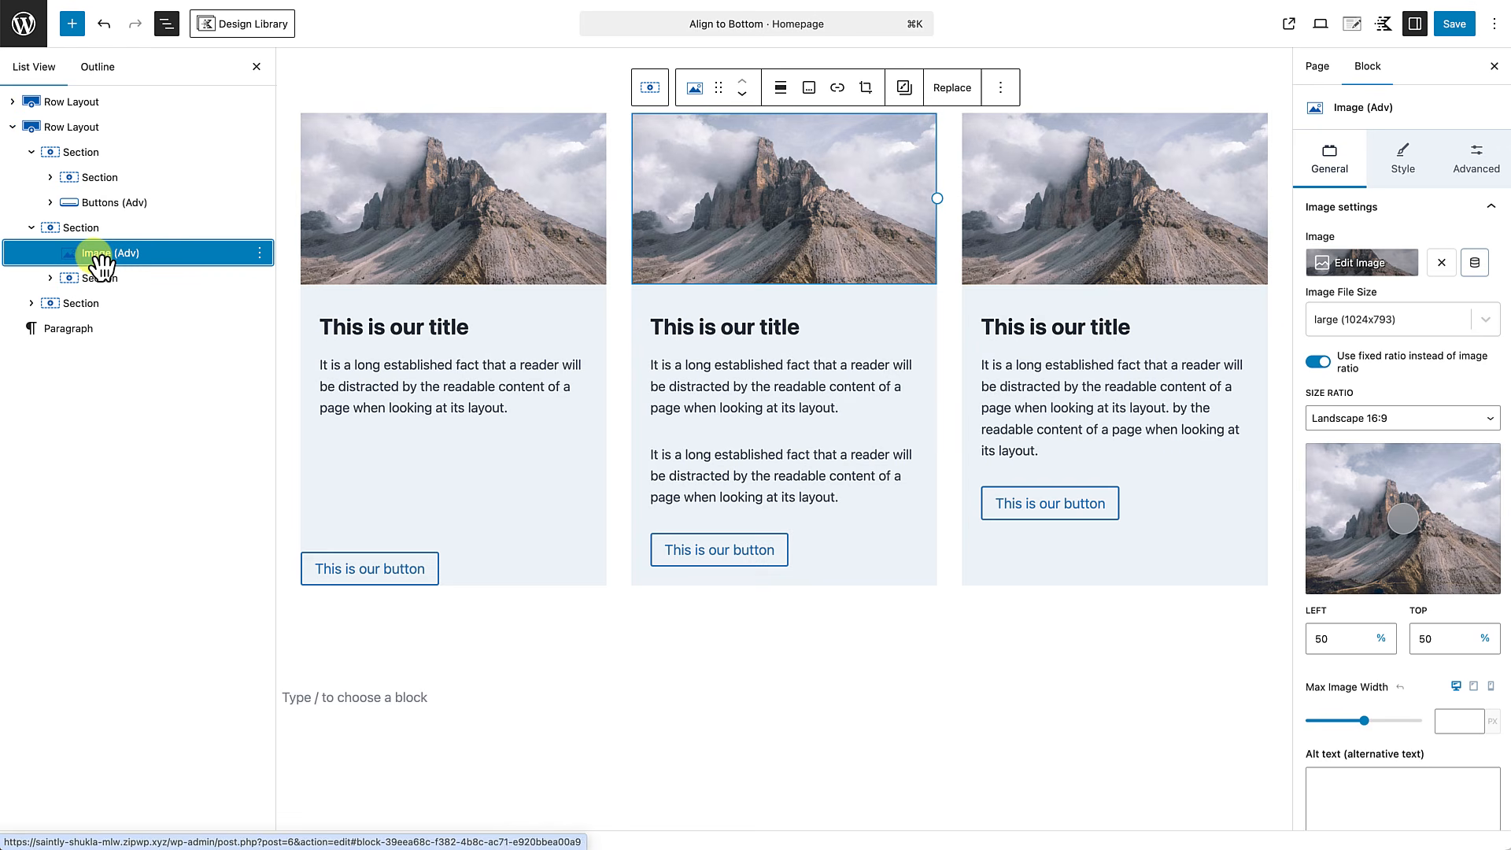
pyautogui.keyDown('shift'); pyautogui.click(101, 283); pyautogui.keyUp('shift')
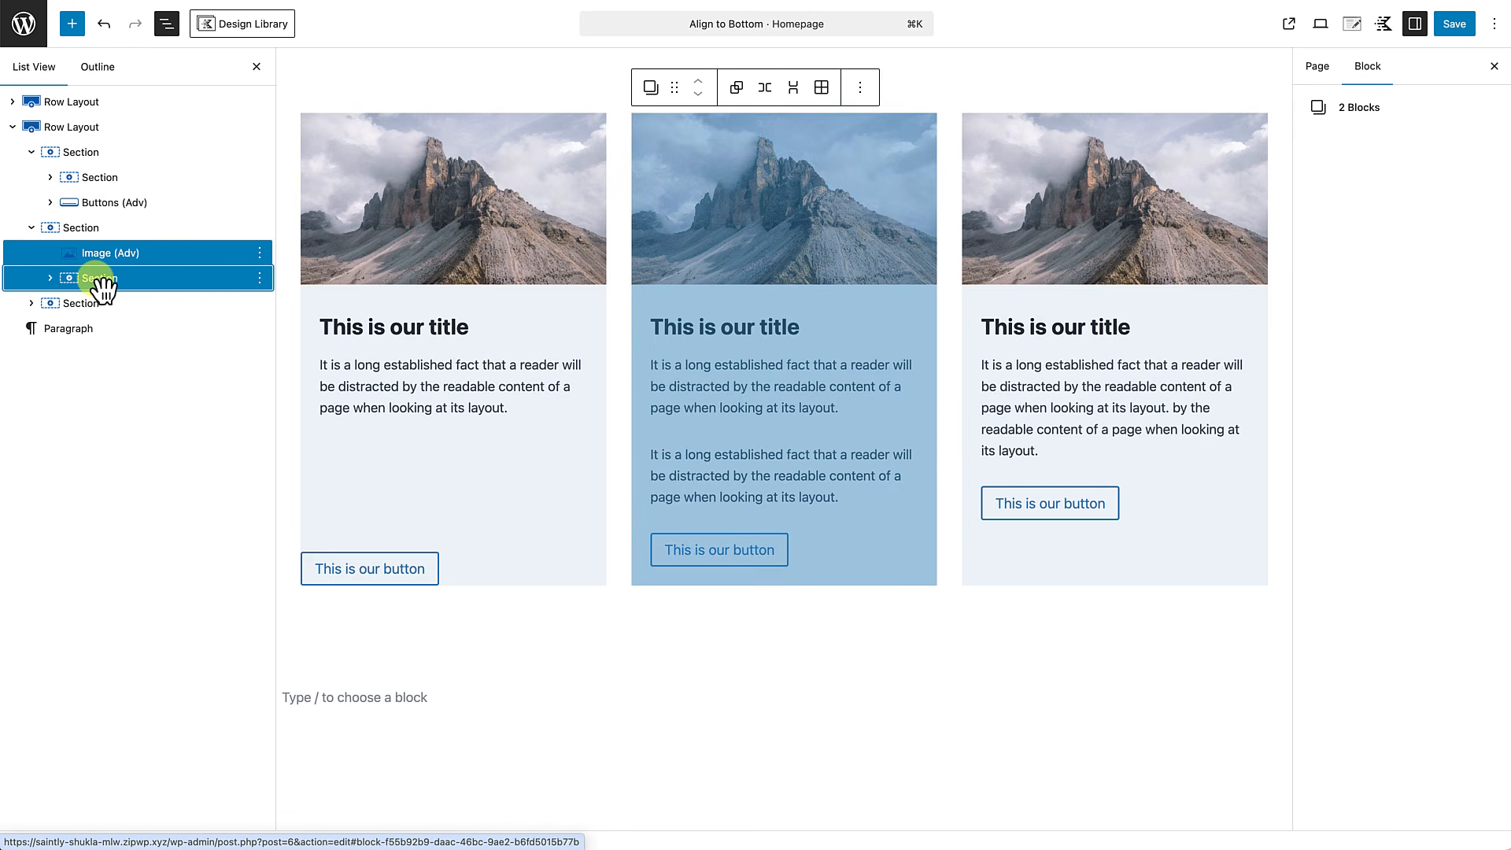
pyautogui.press('BackSpace')
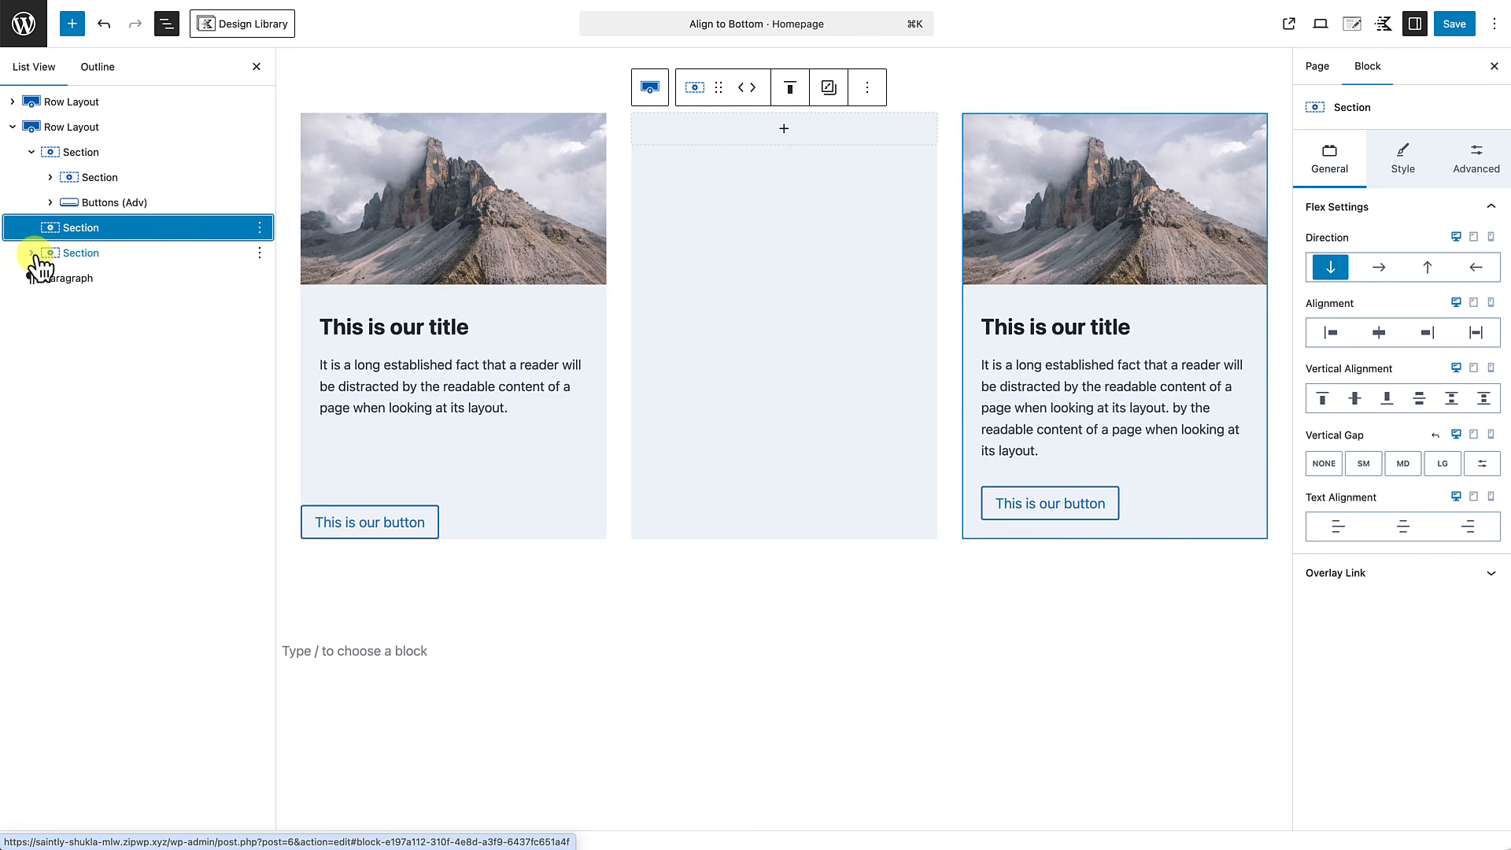
# Delete the image and the inner text section from the third card of the second row layout.
pyautogui.click(1086, 303)
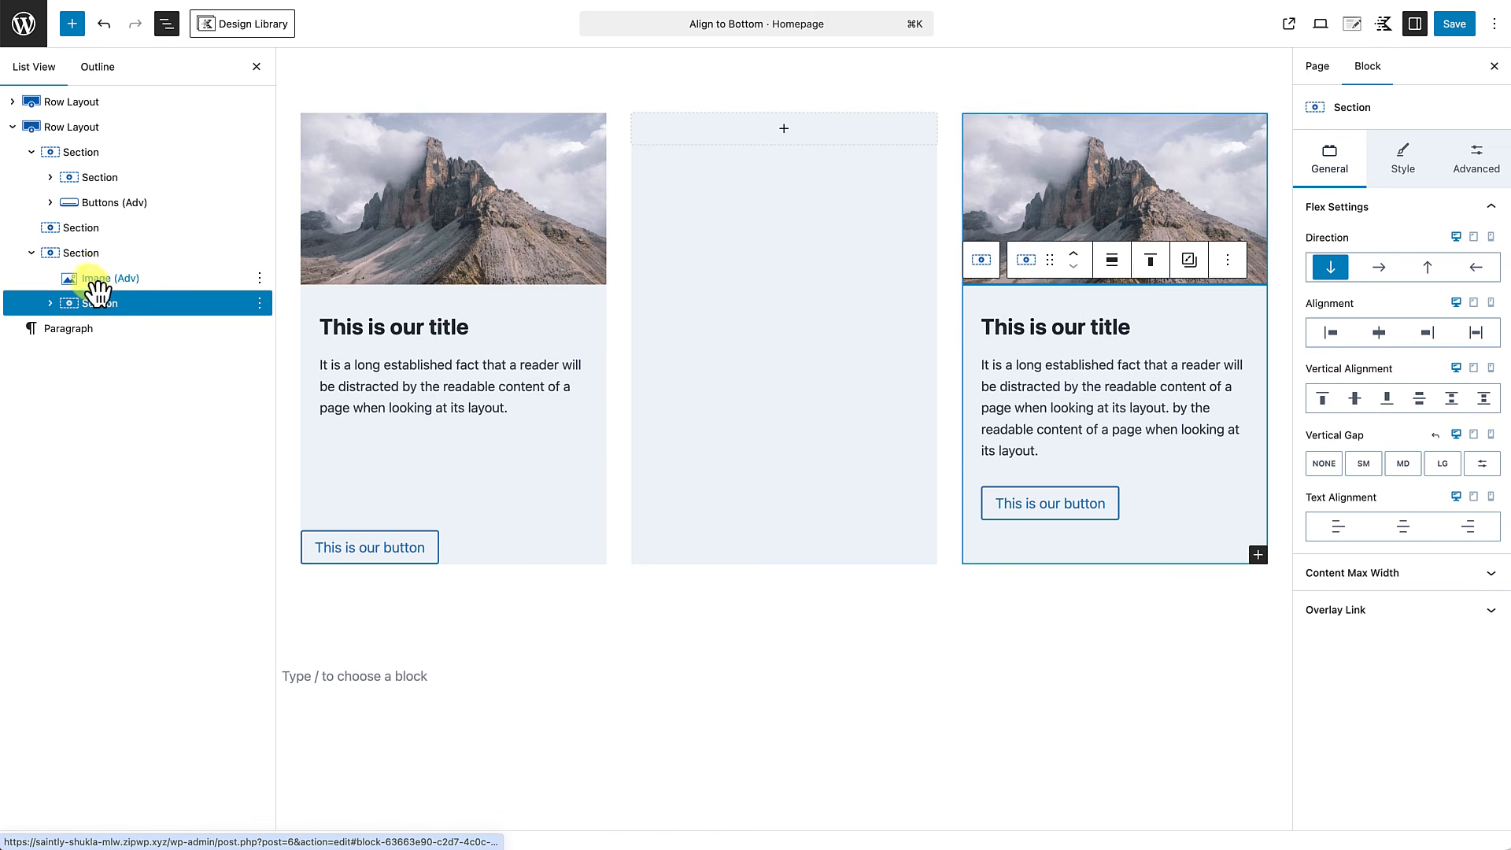
pyautogui.click(96, 283)
pyautogui.keyDown('shift'); pyautogui.click(96, 305); pyautogui.keyUp('shift')
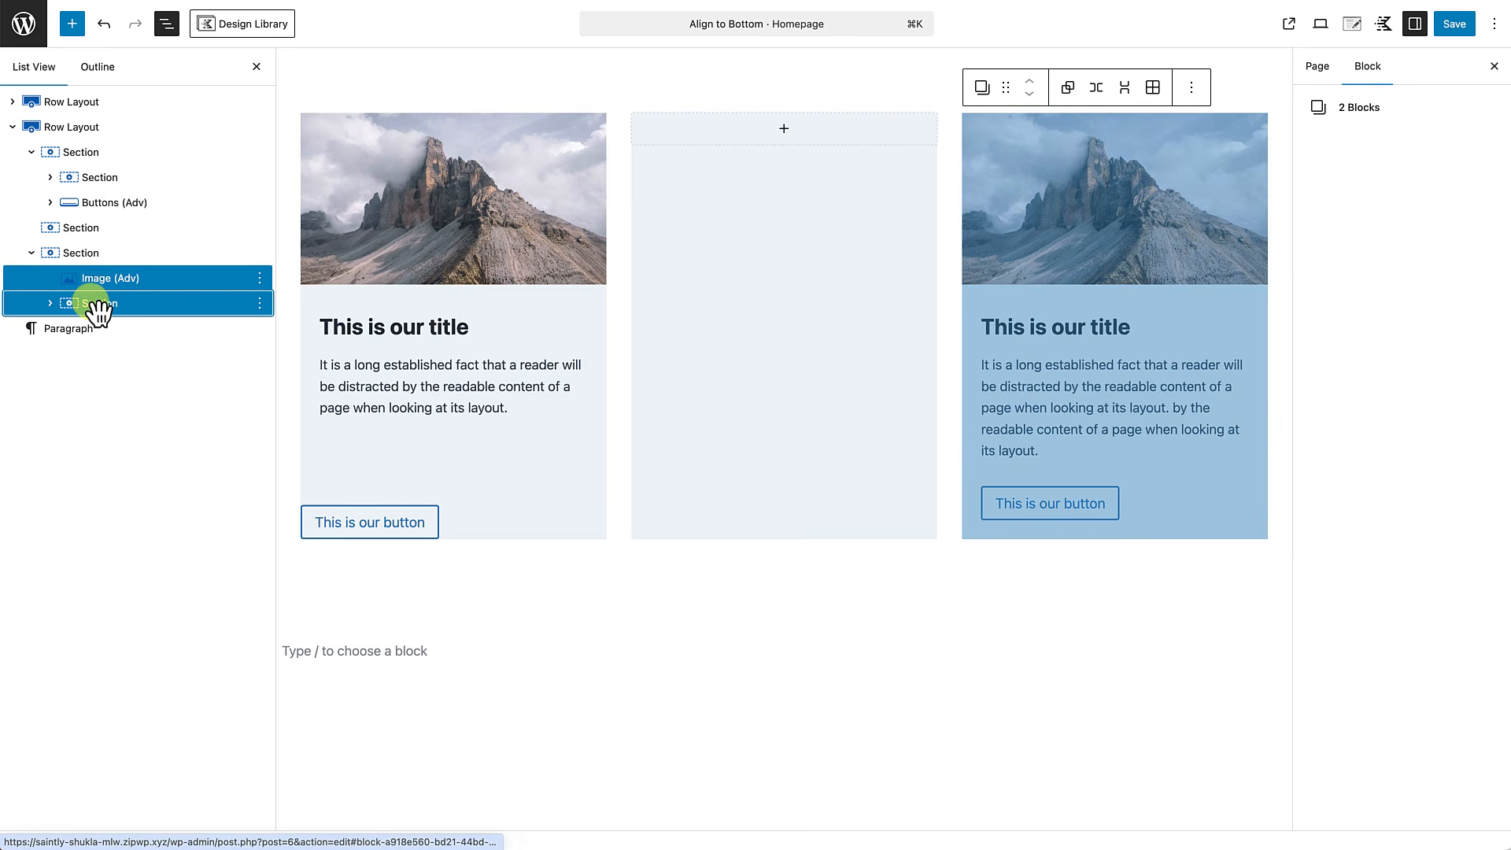
pyautogui.press('Delete')
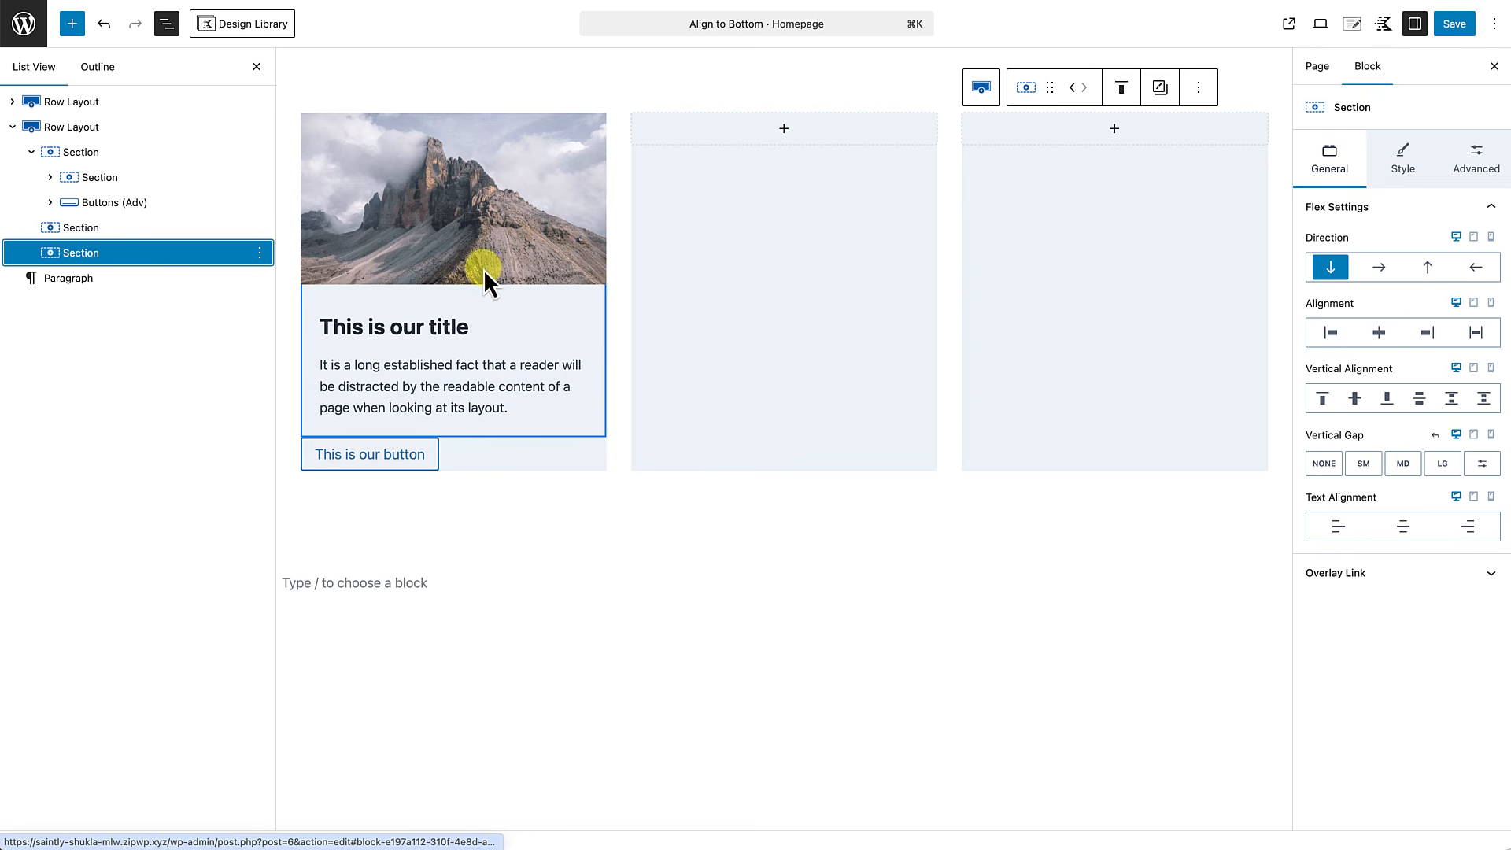
# Copy the first card's inner content section and its buttons block together into the empty second card section.
pyautogui.click(415, 255)
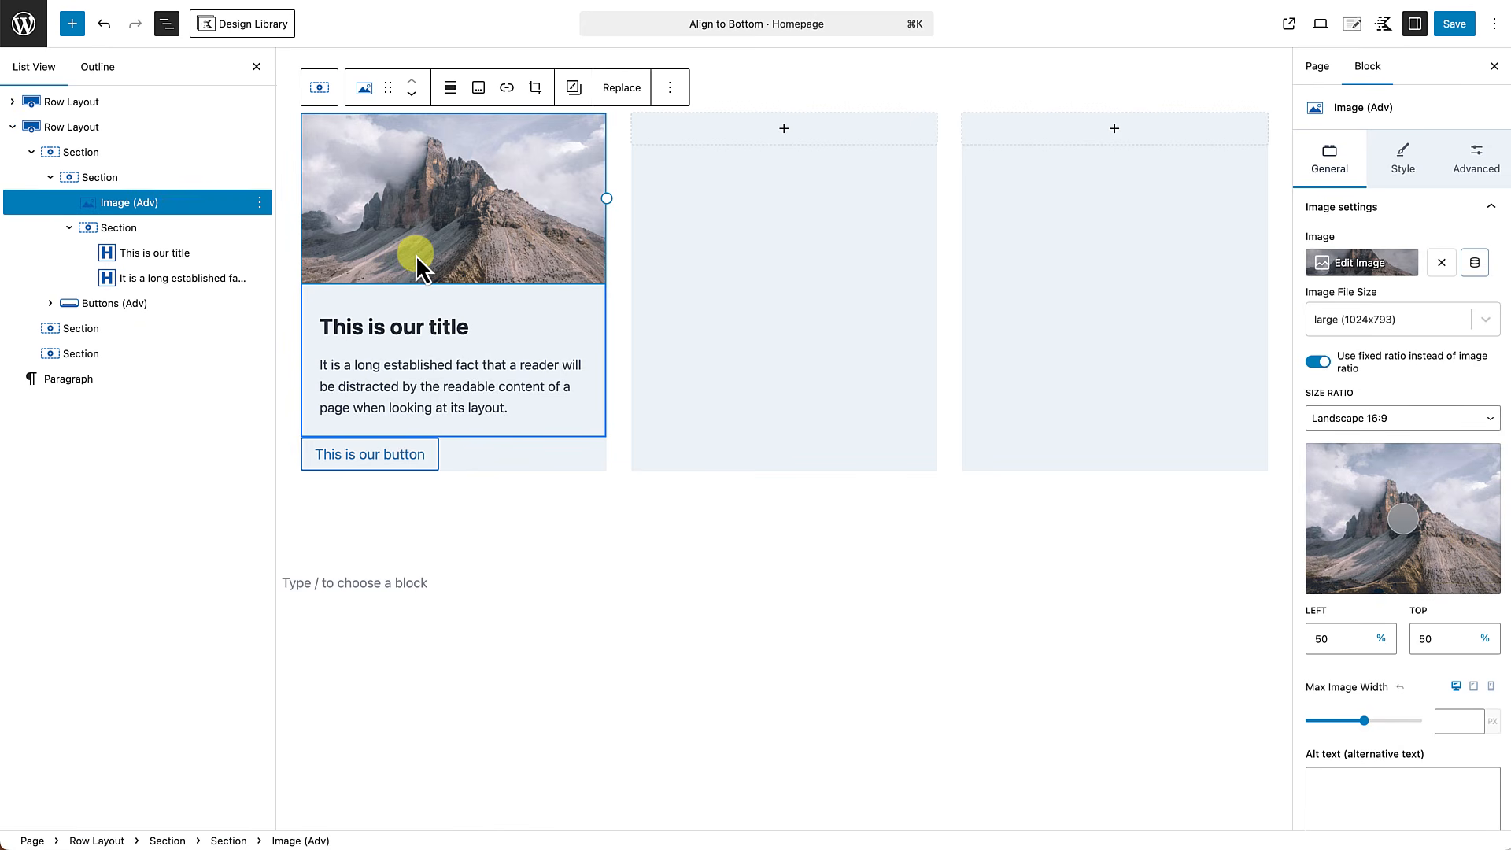
pyautogui.click(70, 228)
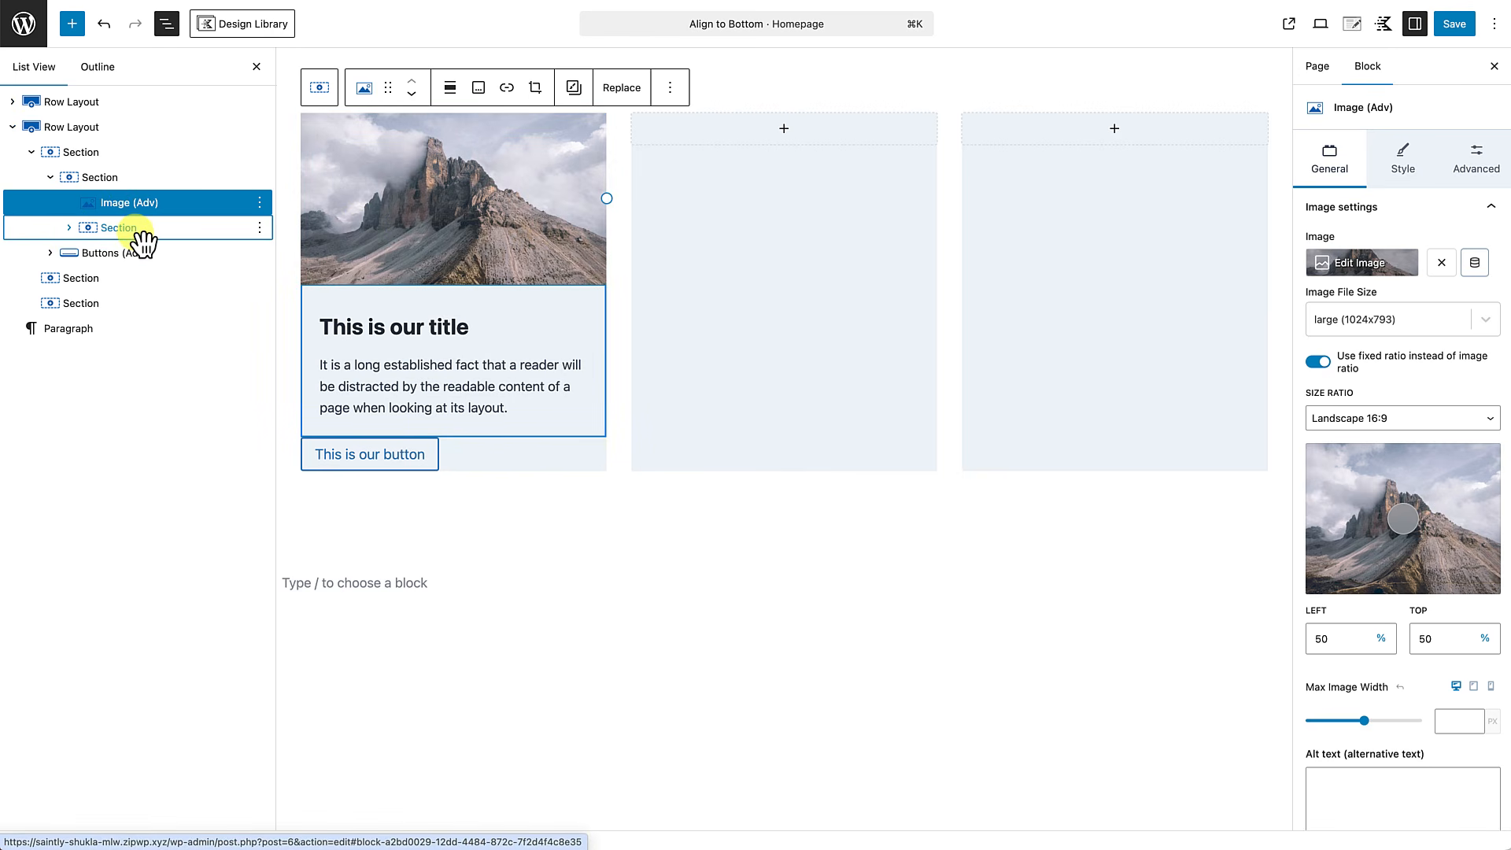
pyautogui.keyDown('shift'); pyautogui.click(136, 235); pyautogui.keyUp('shift')
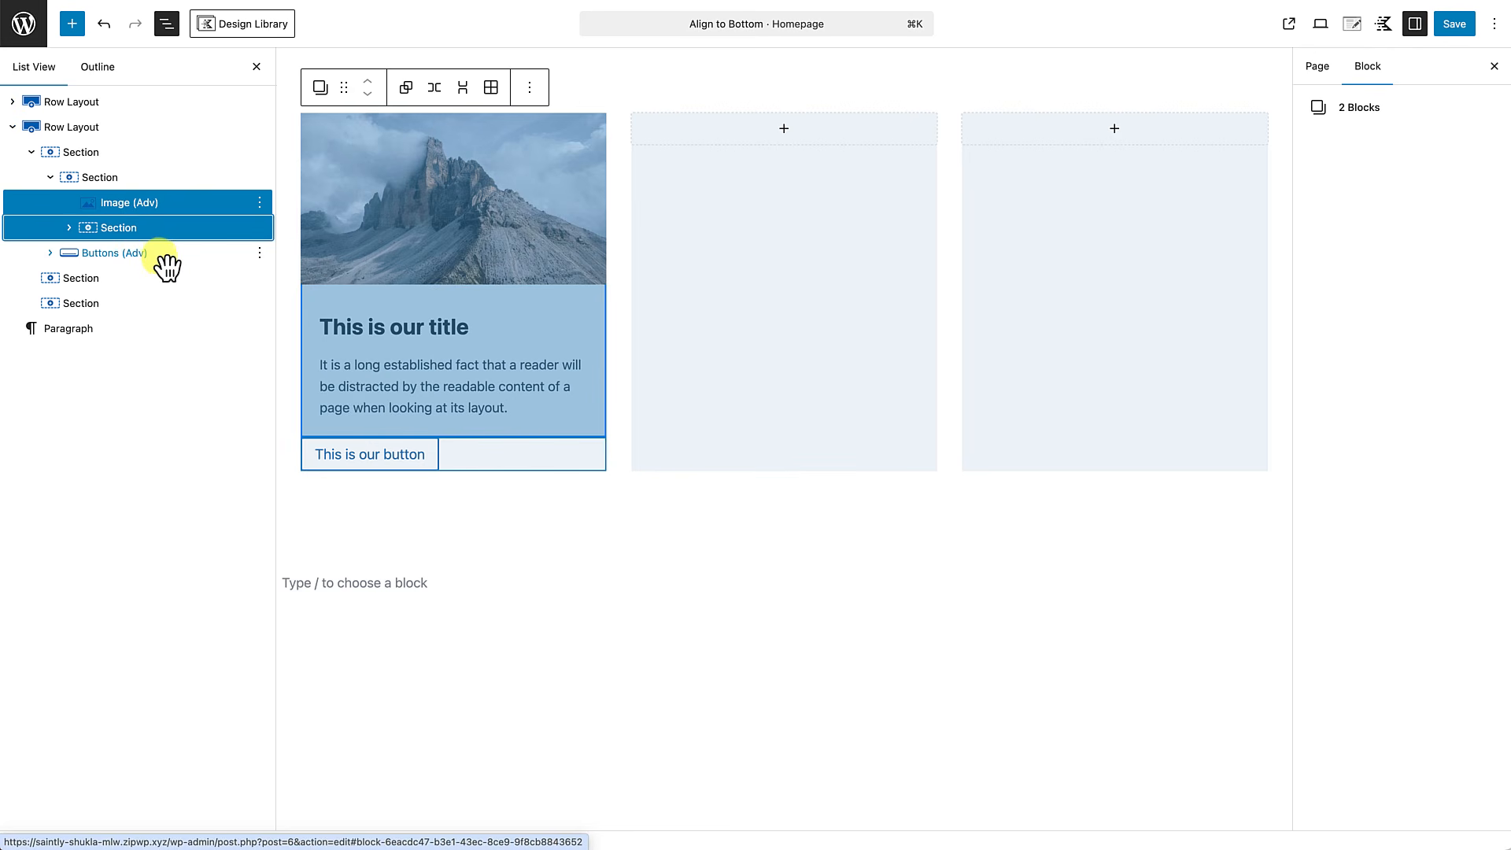
pyautogui.keyDown('shift'); pyautogui.click(161, 253); pyautogui.keyUp('shift')
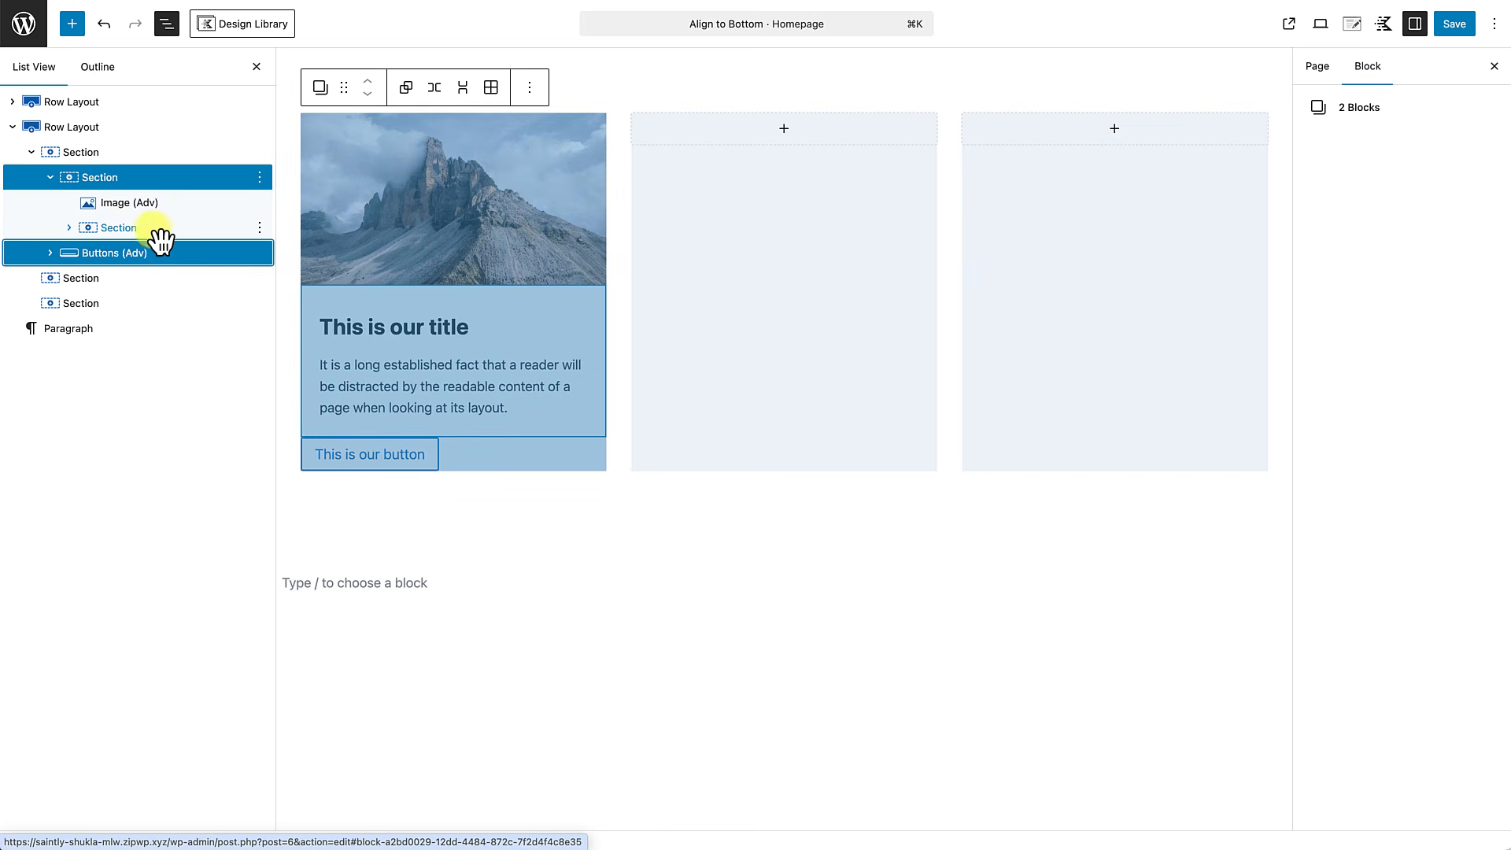
pyautogui.click(136, 179)
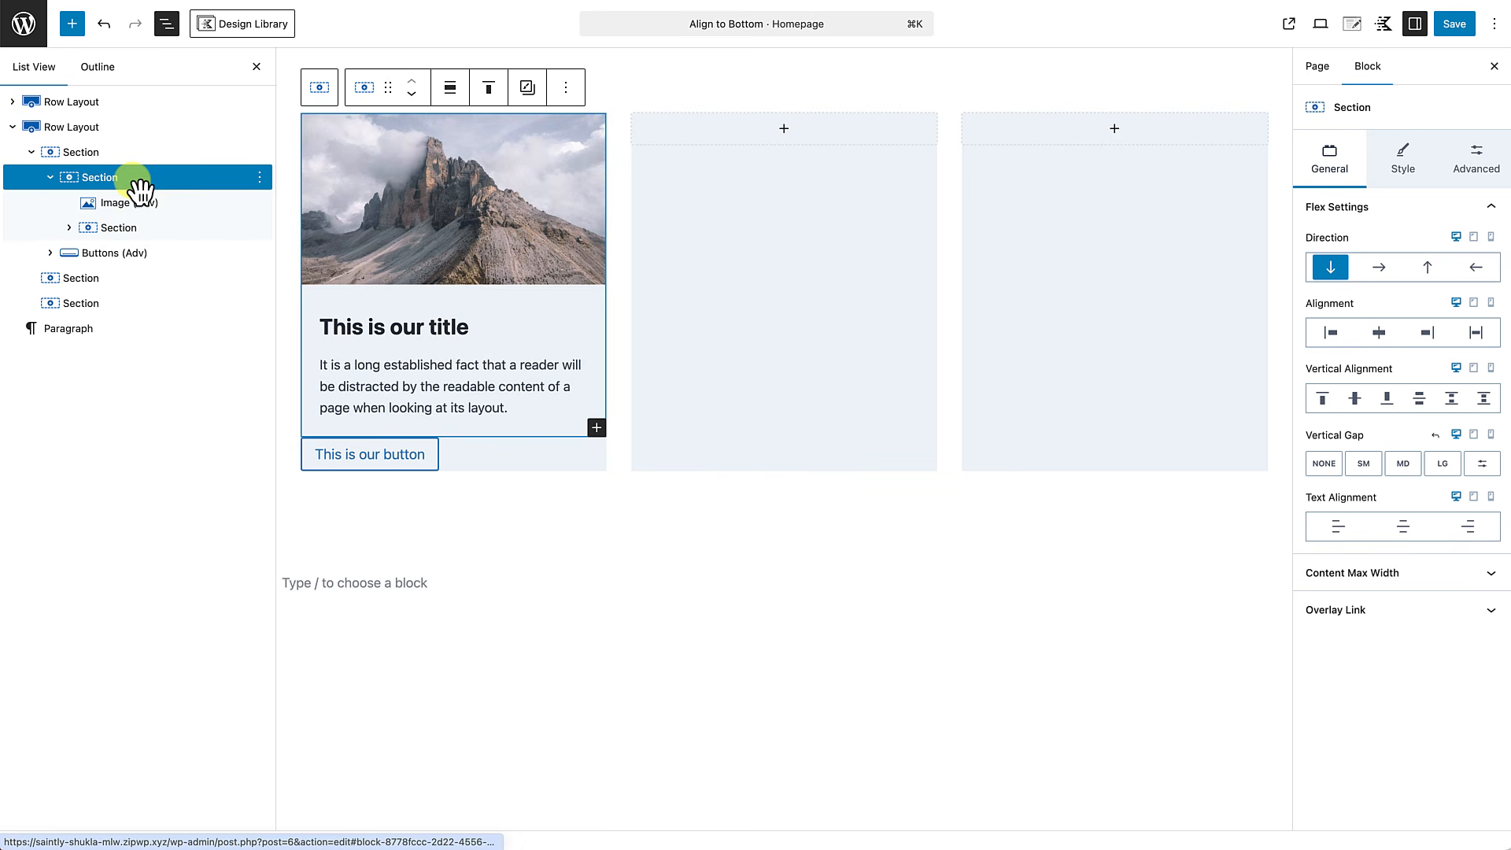
pyautogui.keyDown('shift'); pyautogui.click(130, 256); pyautogui.keyUp('shift')
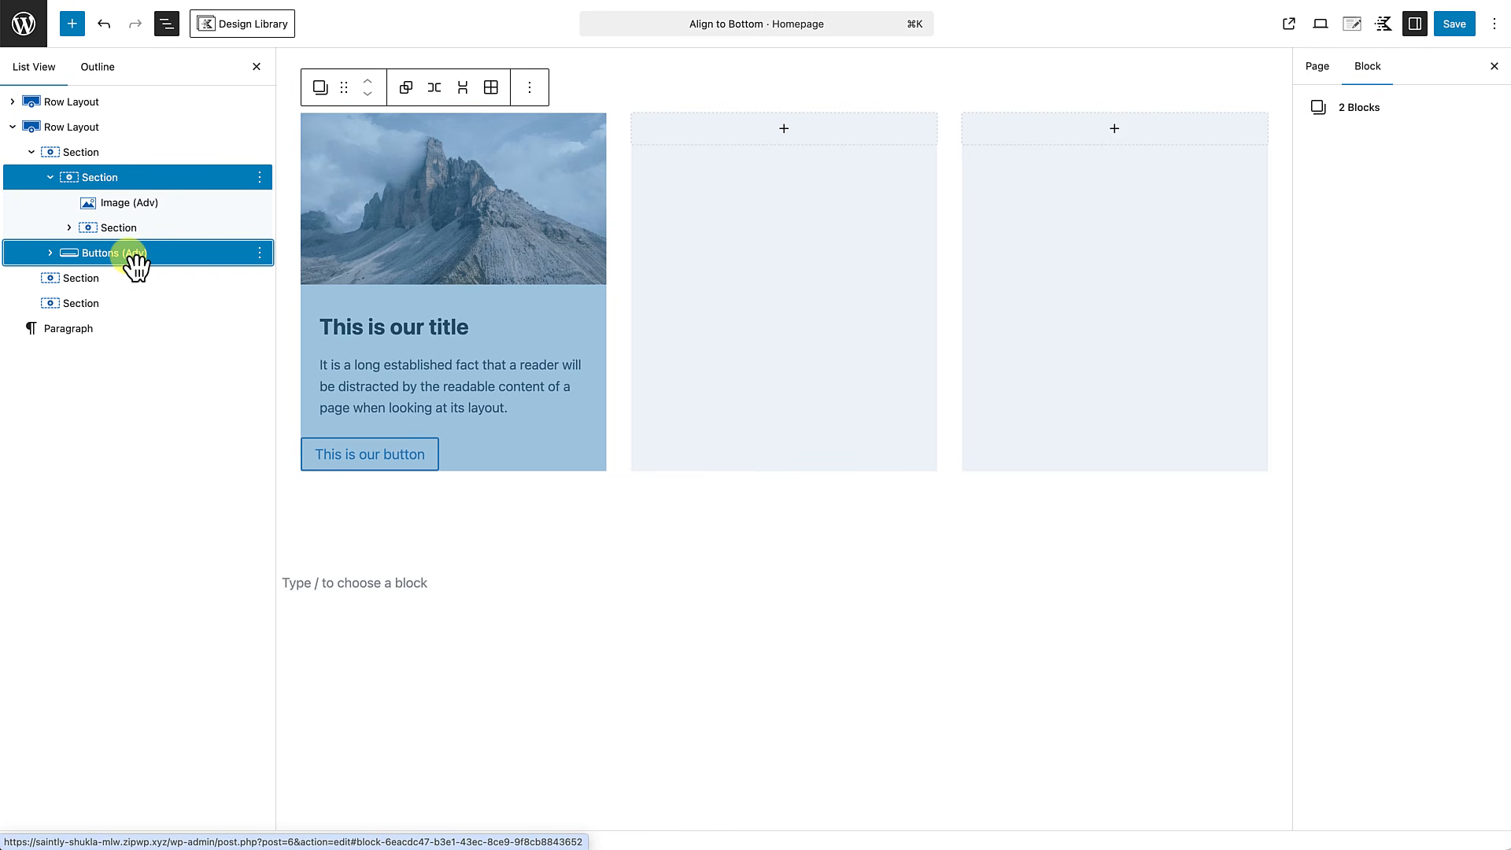
pyautogui.press('super+c')
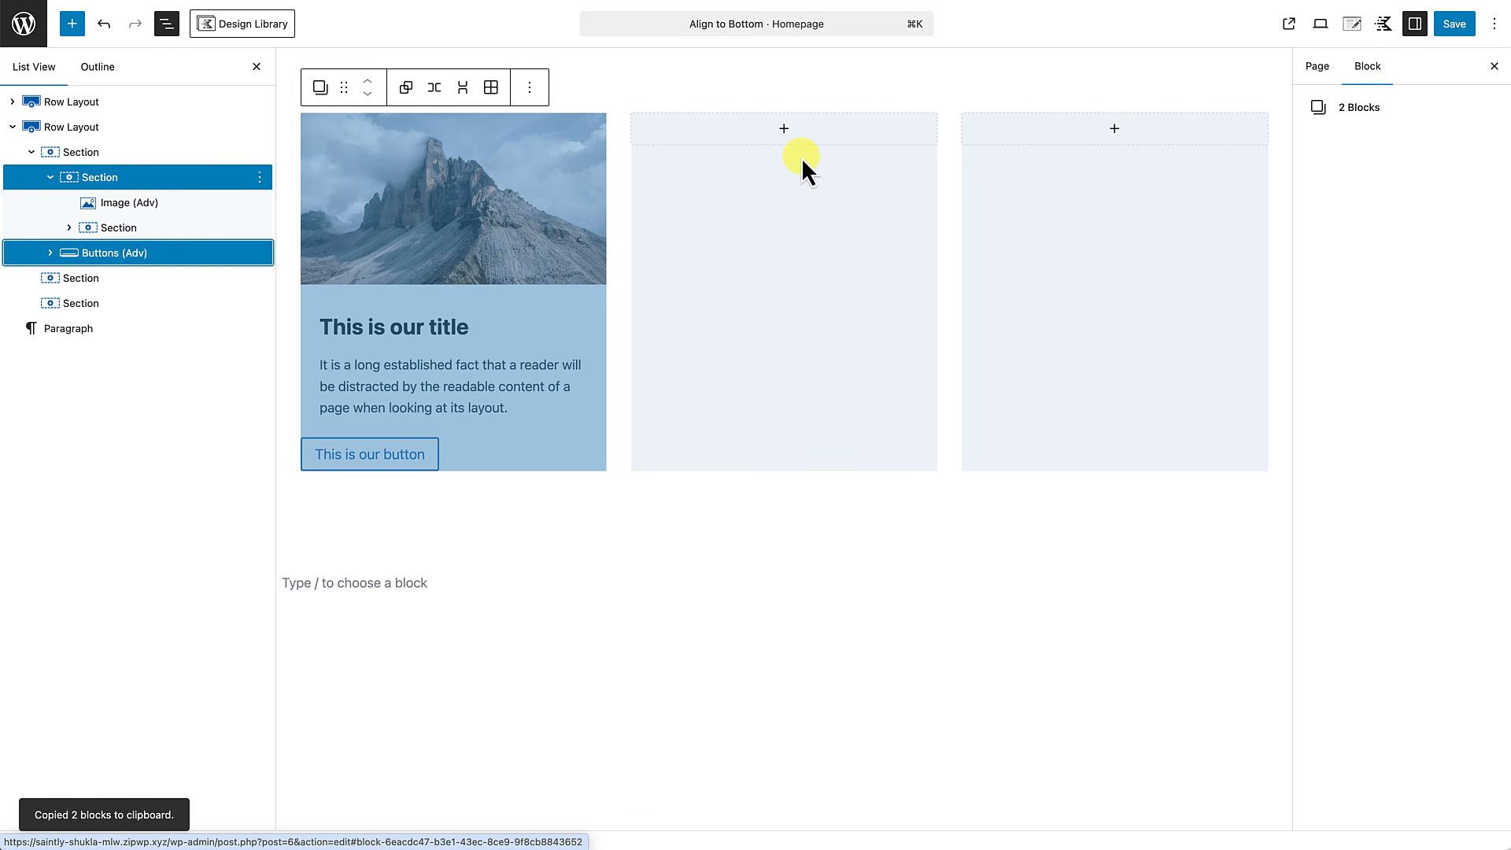
pyautogui.click(785, 132)
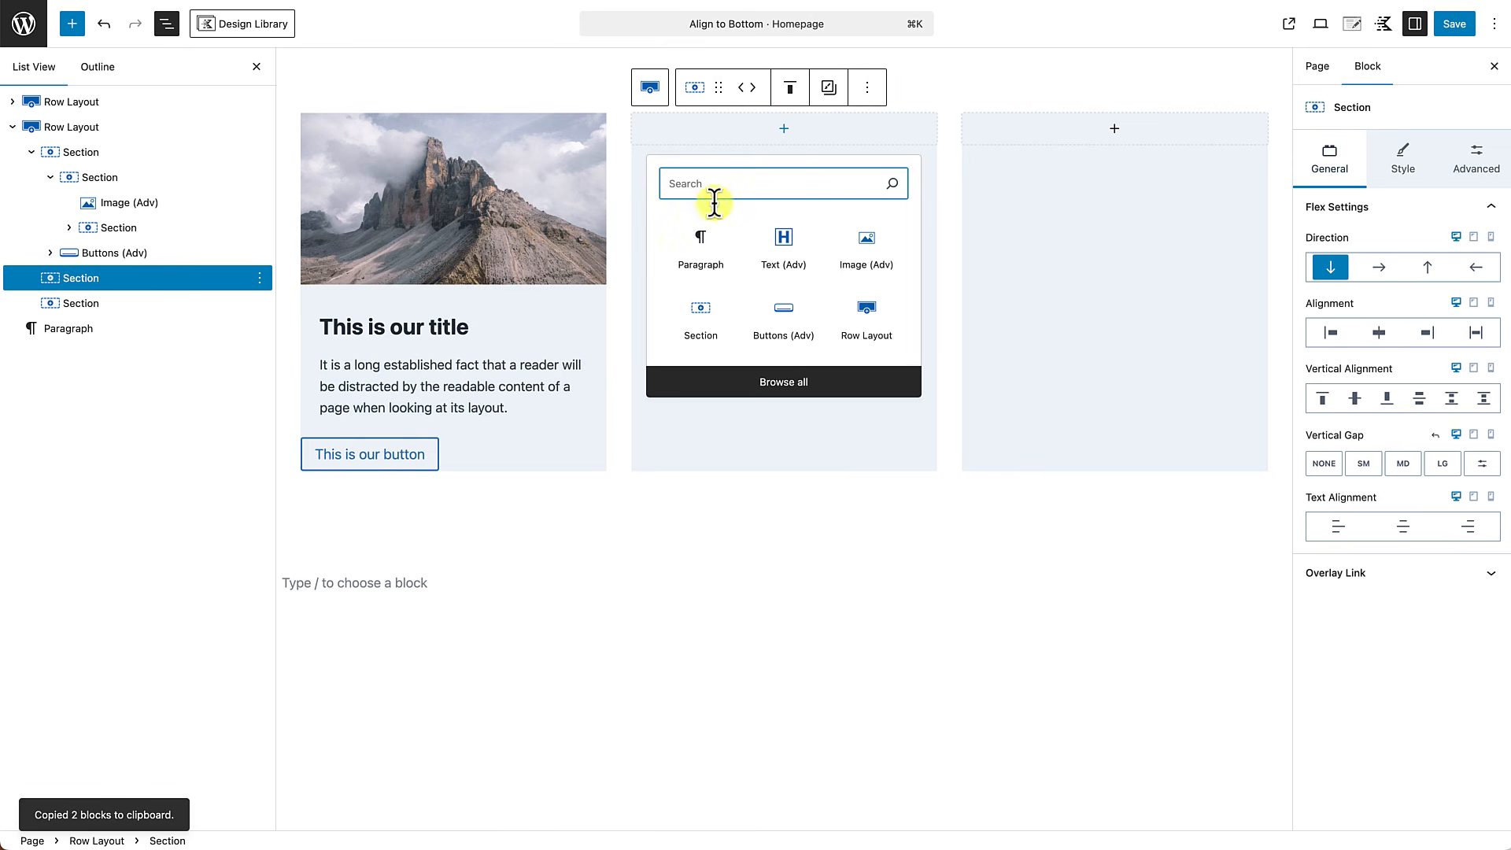
pyautogui.click(699, 251)
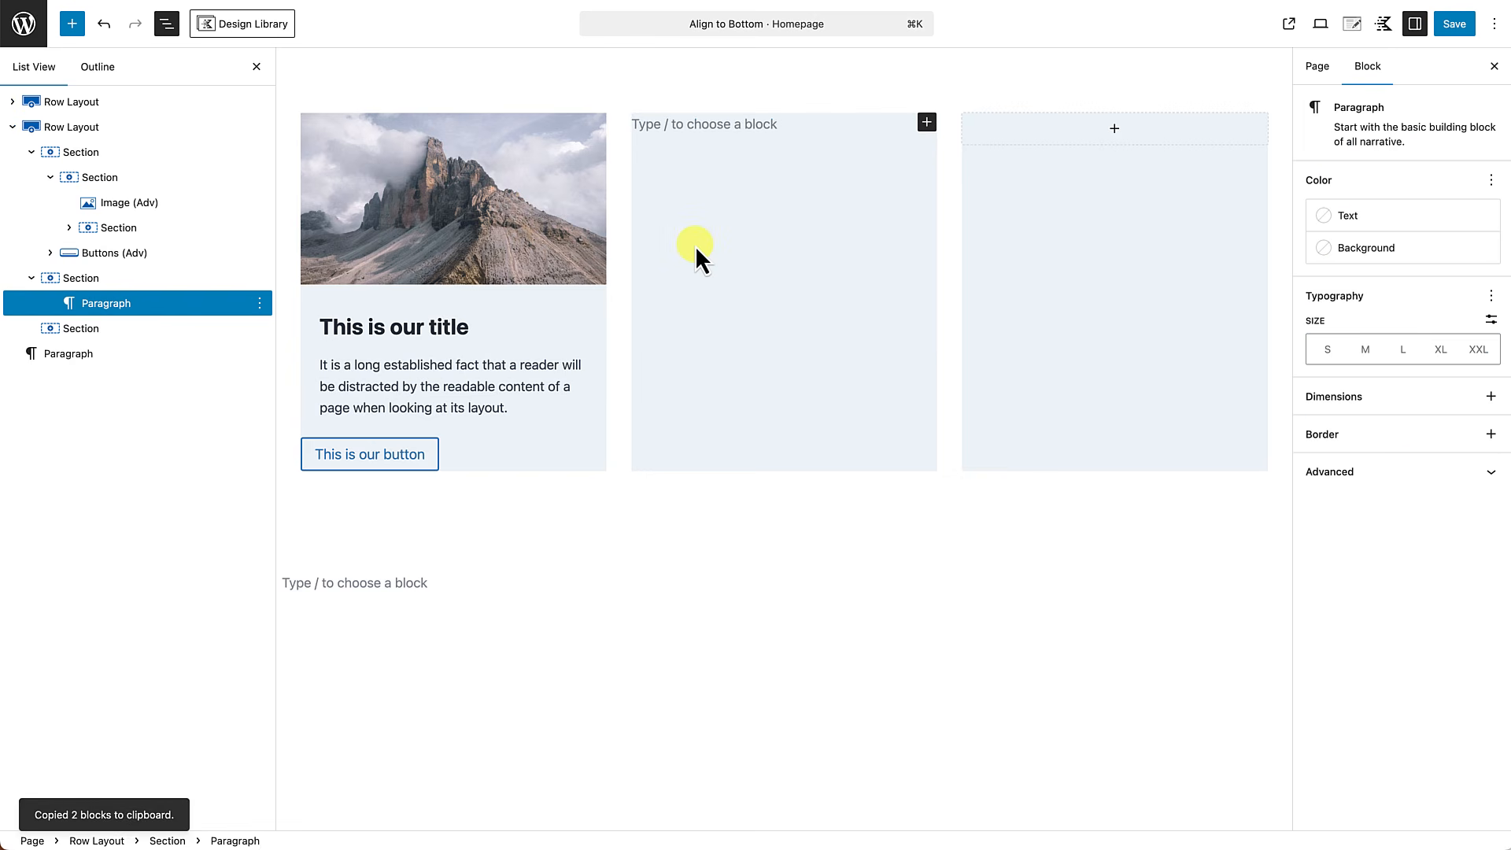
pyautogui.press('super+v')
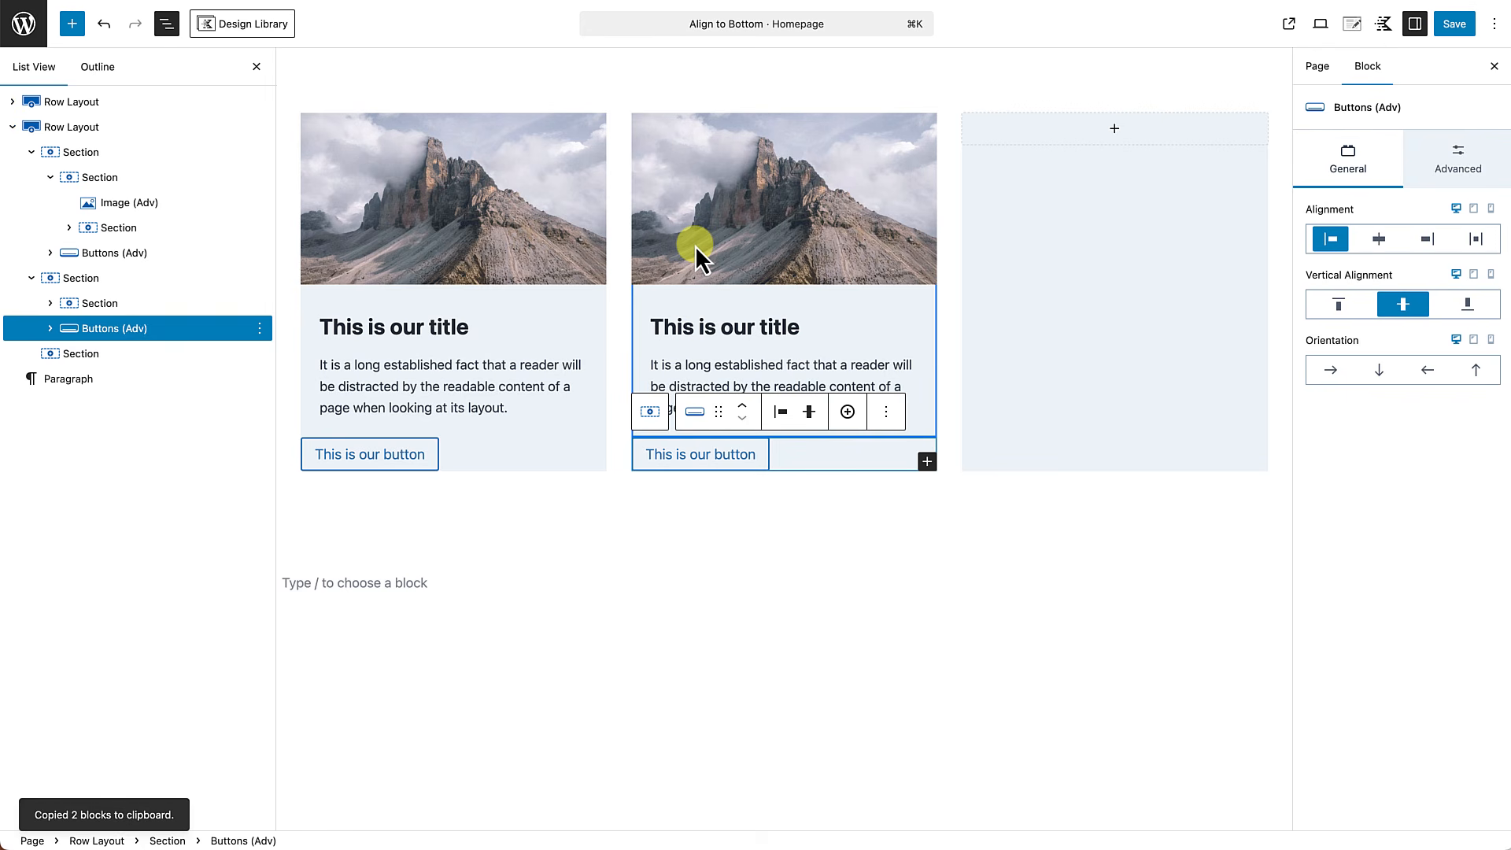
# Paste the copied content section and buttons block into the empty third card section.
pyautogui.click(1116, 132)
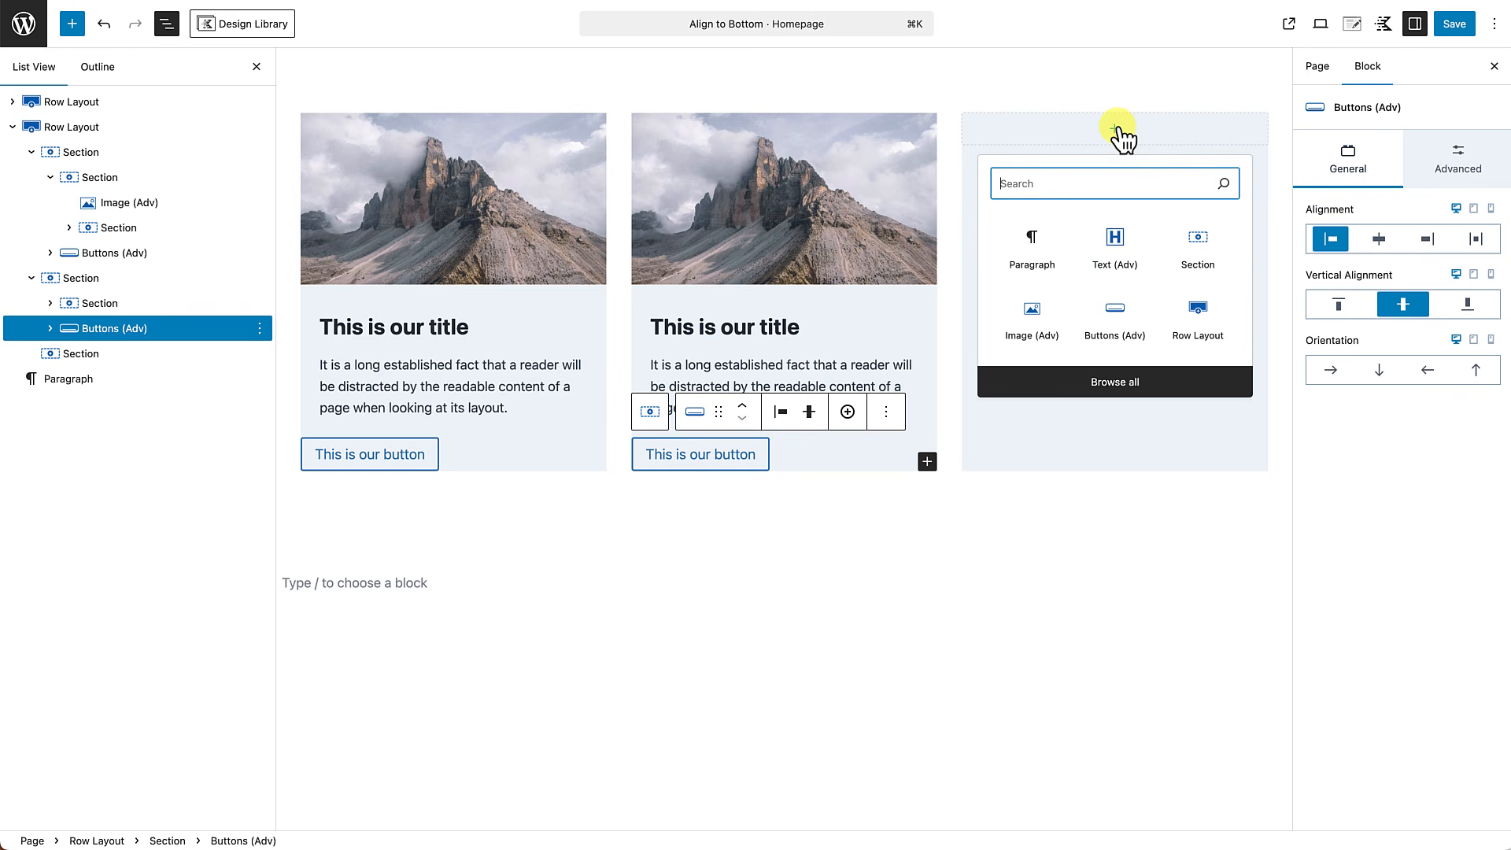
pyautogui.click(1038, 242)
pyautogui.press('super+v')
pyautogui.click(876, 476)
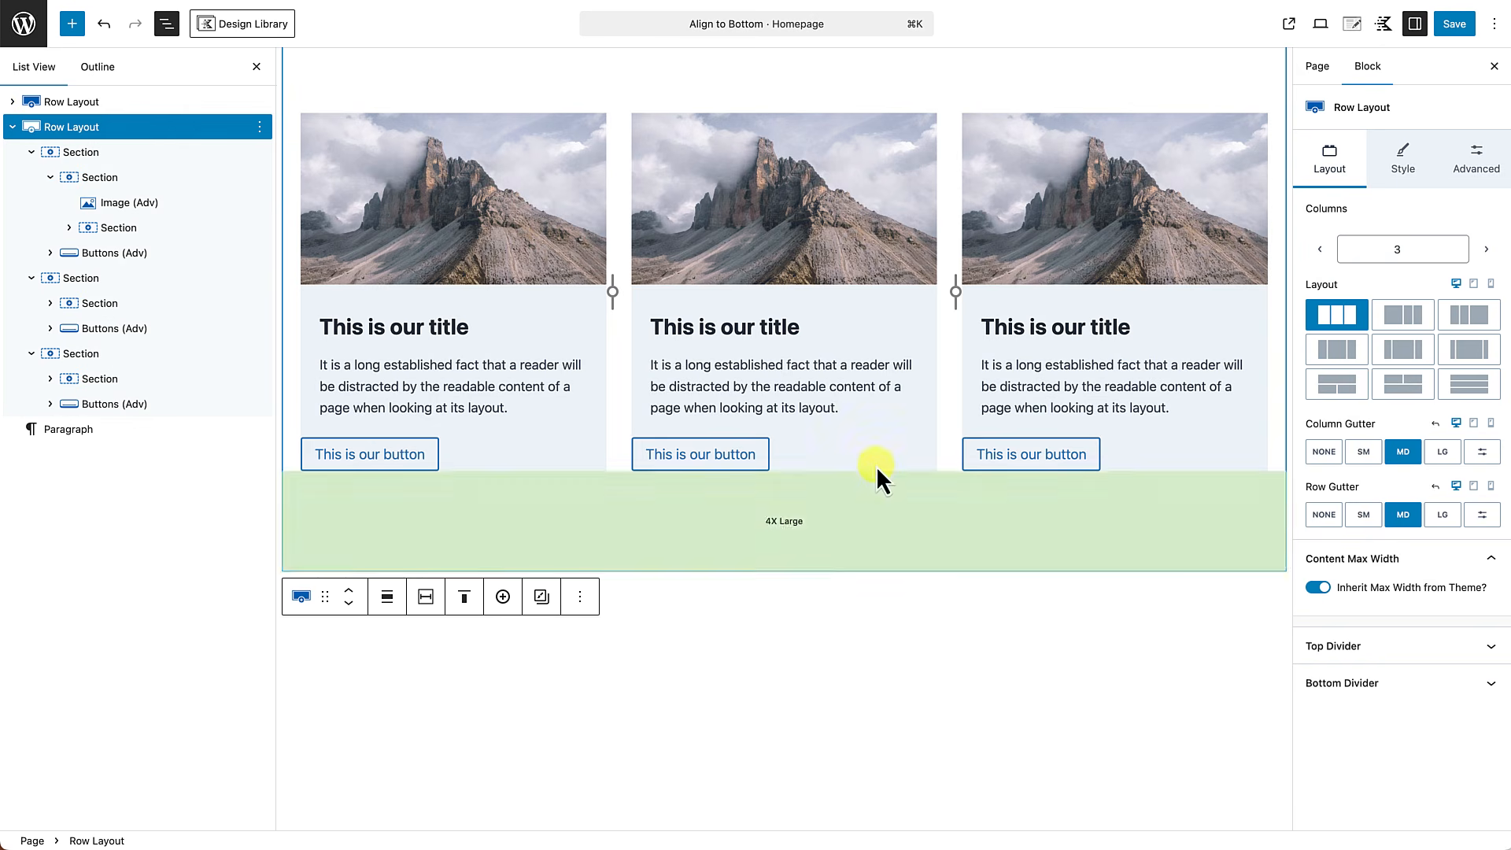
# Duplicate the description text block in the second card of the second row layout.
pyautogui.click(818, 412)
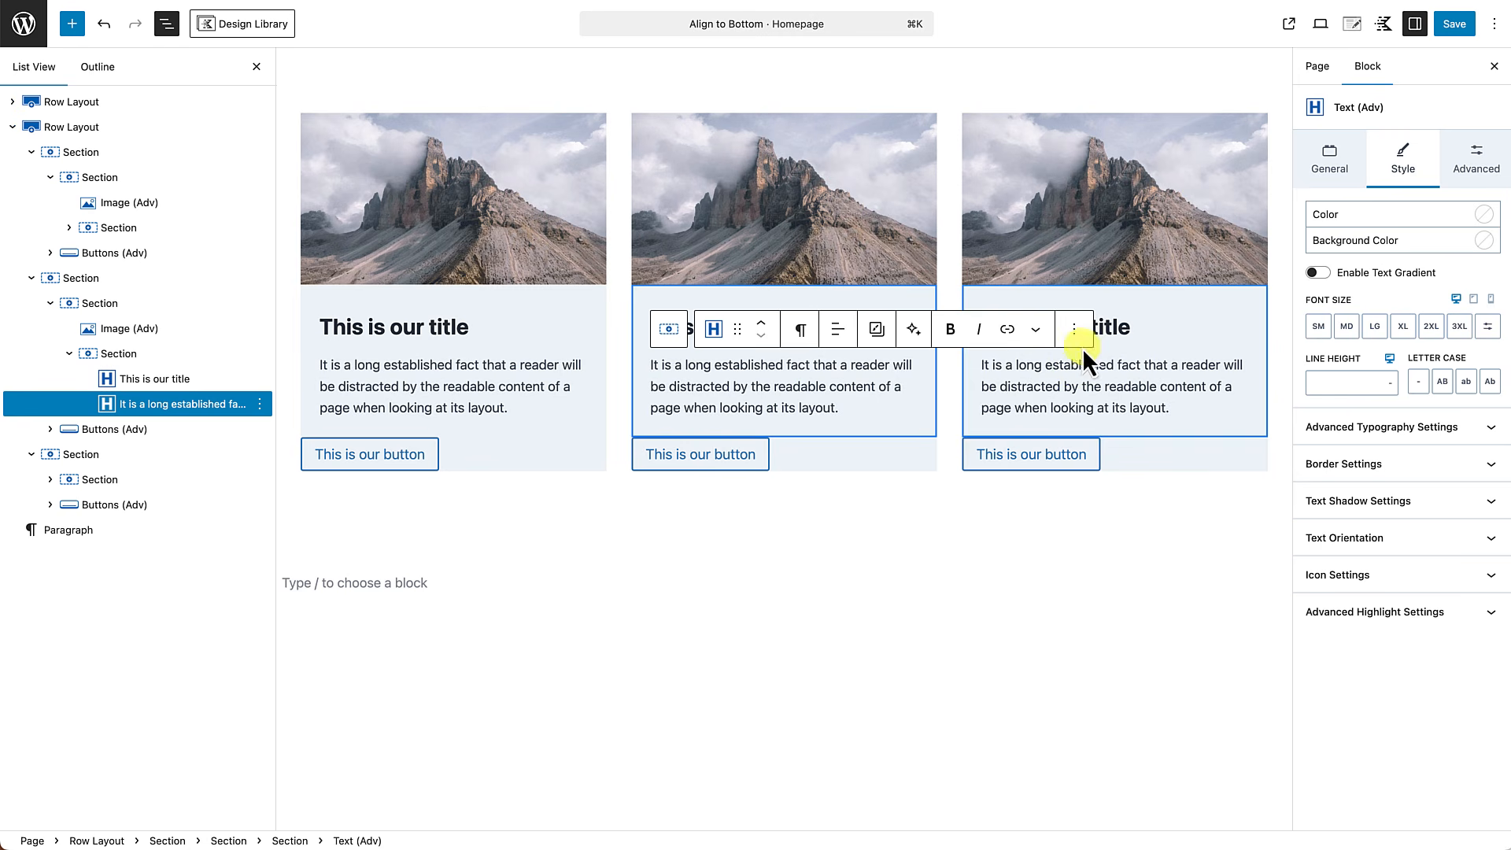
pyautogui.click(1073, 329)
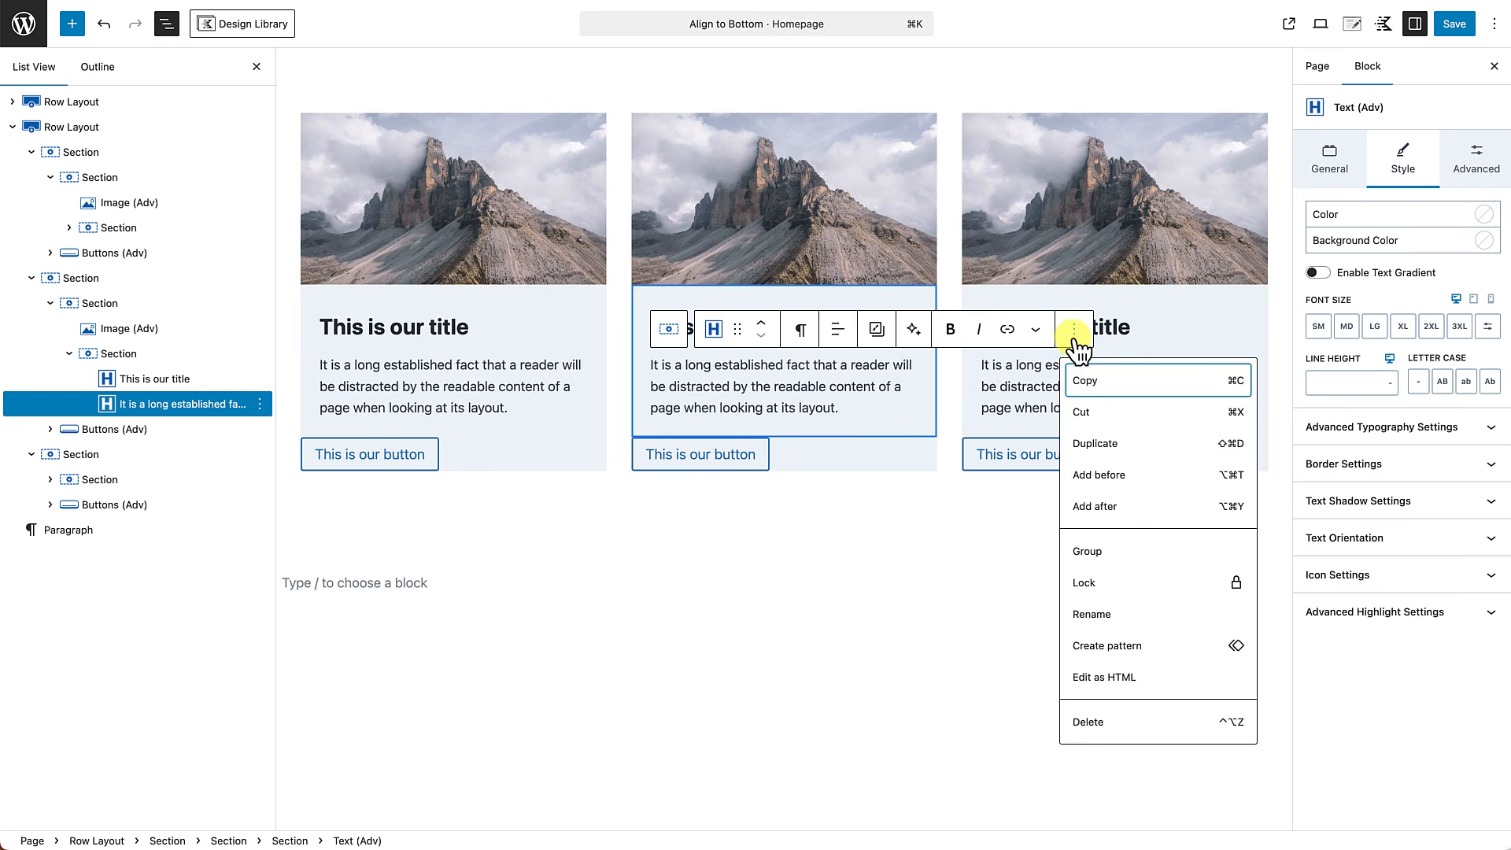
pyautogui.click(1101, 440)
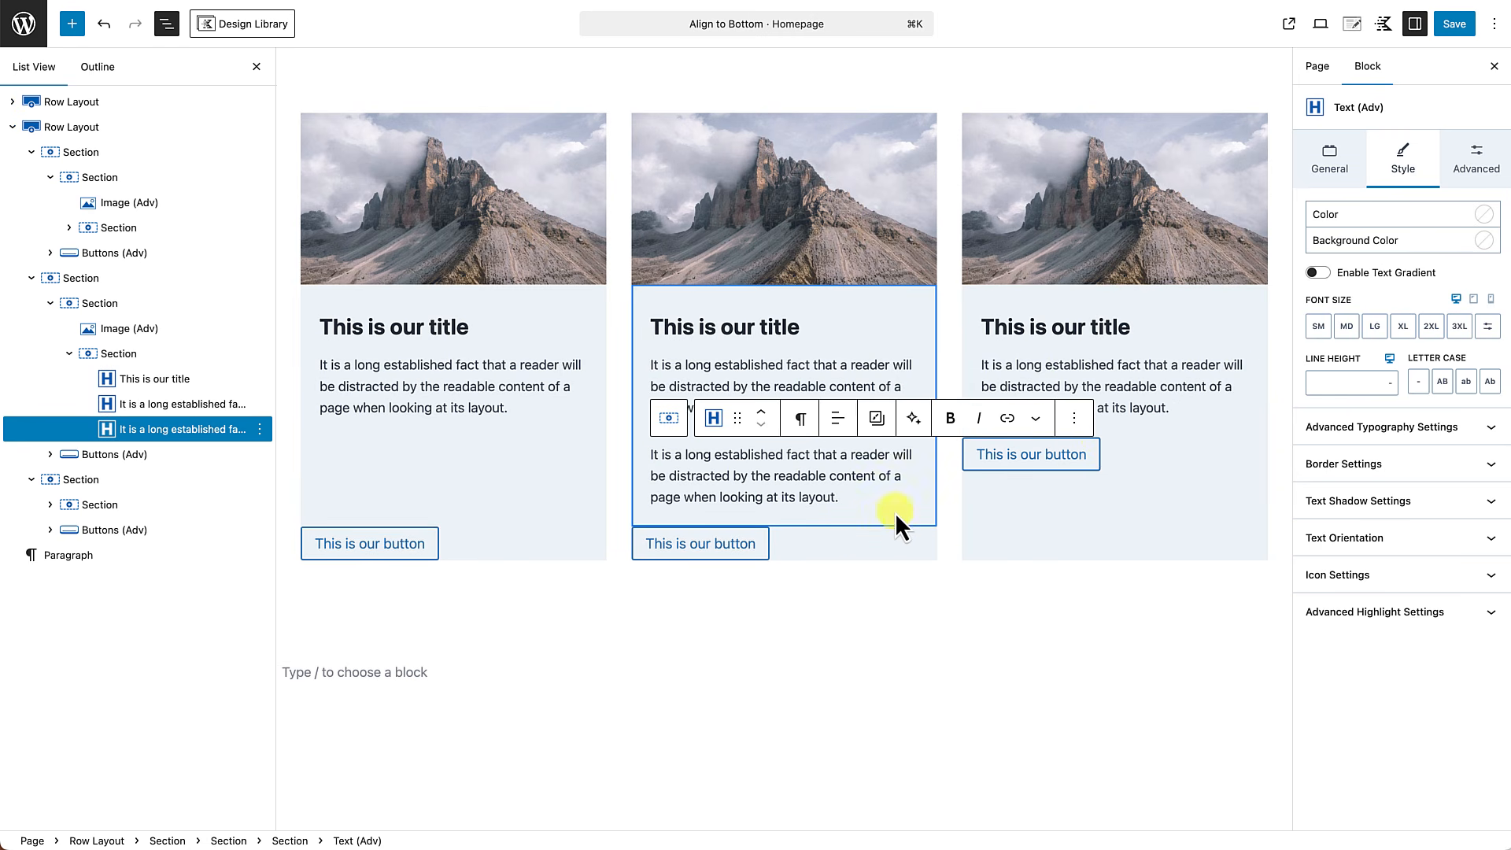
# Extend the third card's description in the second row by repeating "readable content of a page when looking at its layout." at its end.
pyautogui.click(1152, 407)
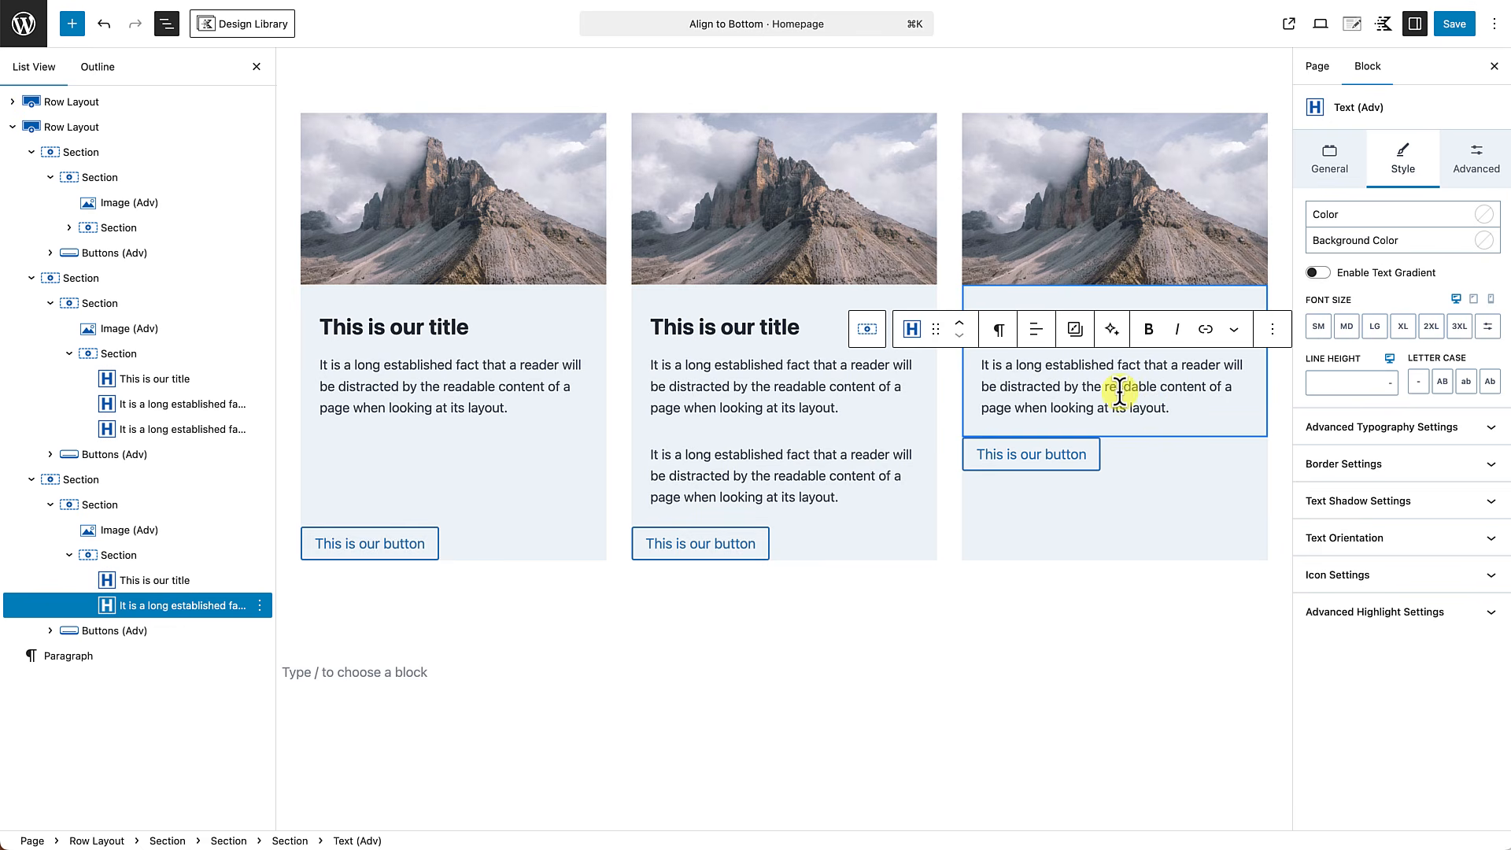
pyautogui.moveTo(1106, 388); pyautogui.dragTo(1178, 404)
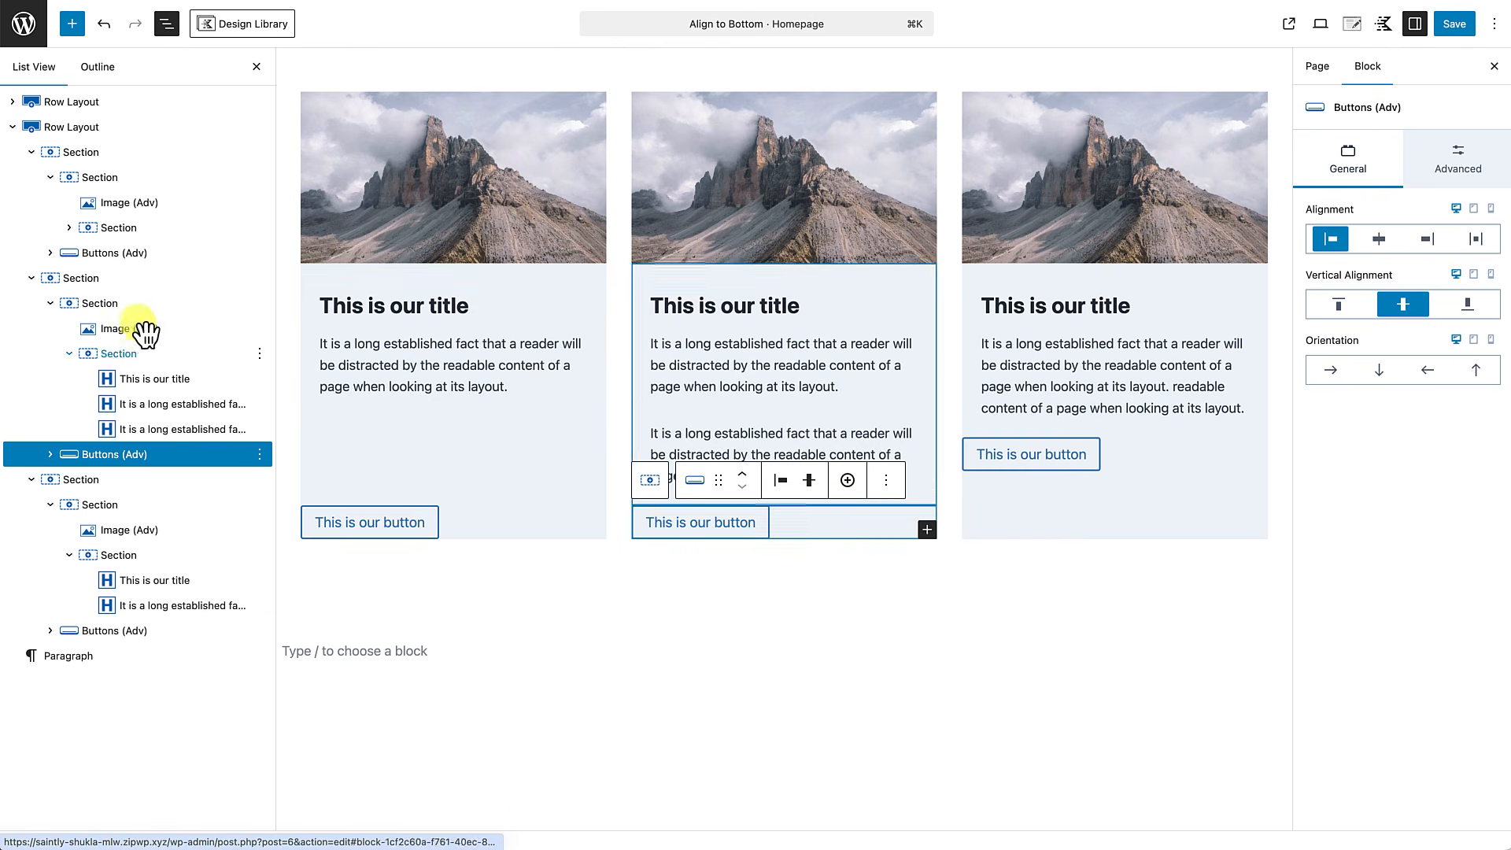
# Set the vertical alignment of the second and third cards' outer sections in the second row to space between.
pyautogui.click(696, 340)
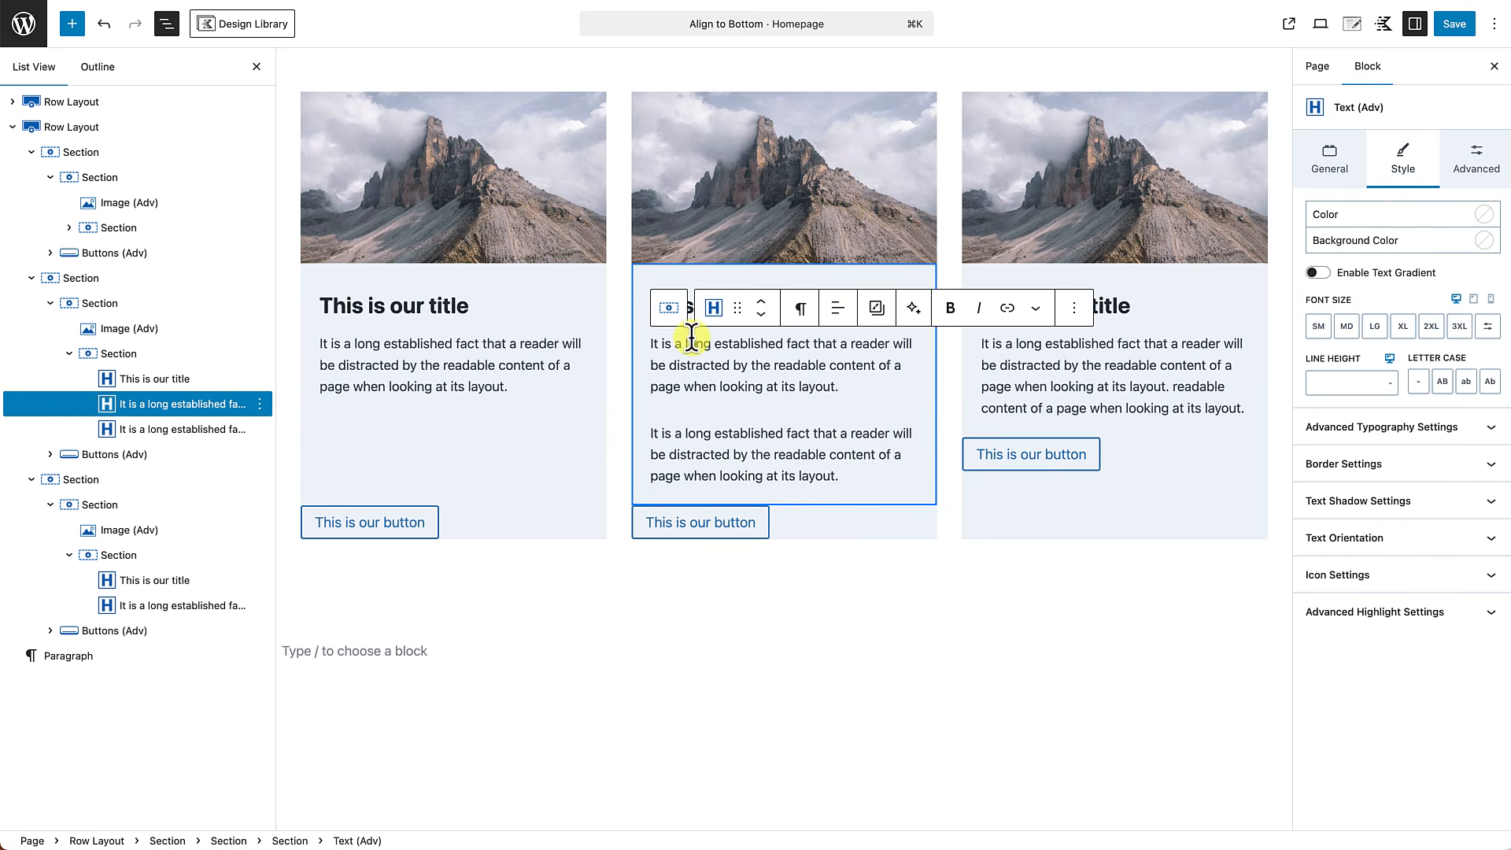
pyautogui.click(79, 305)
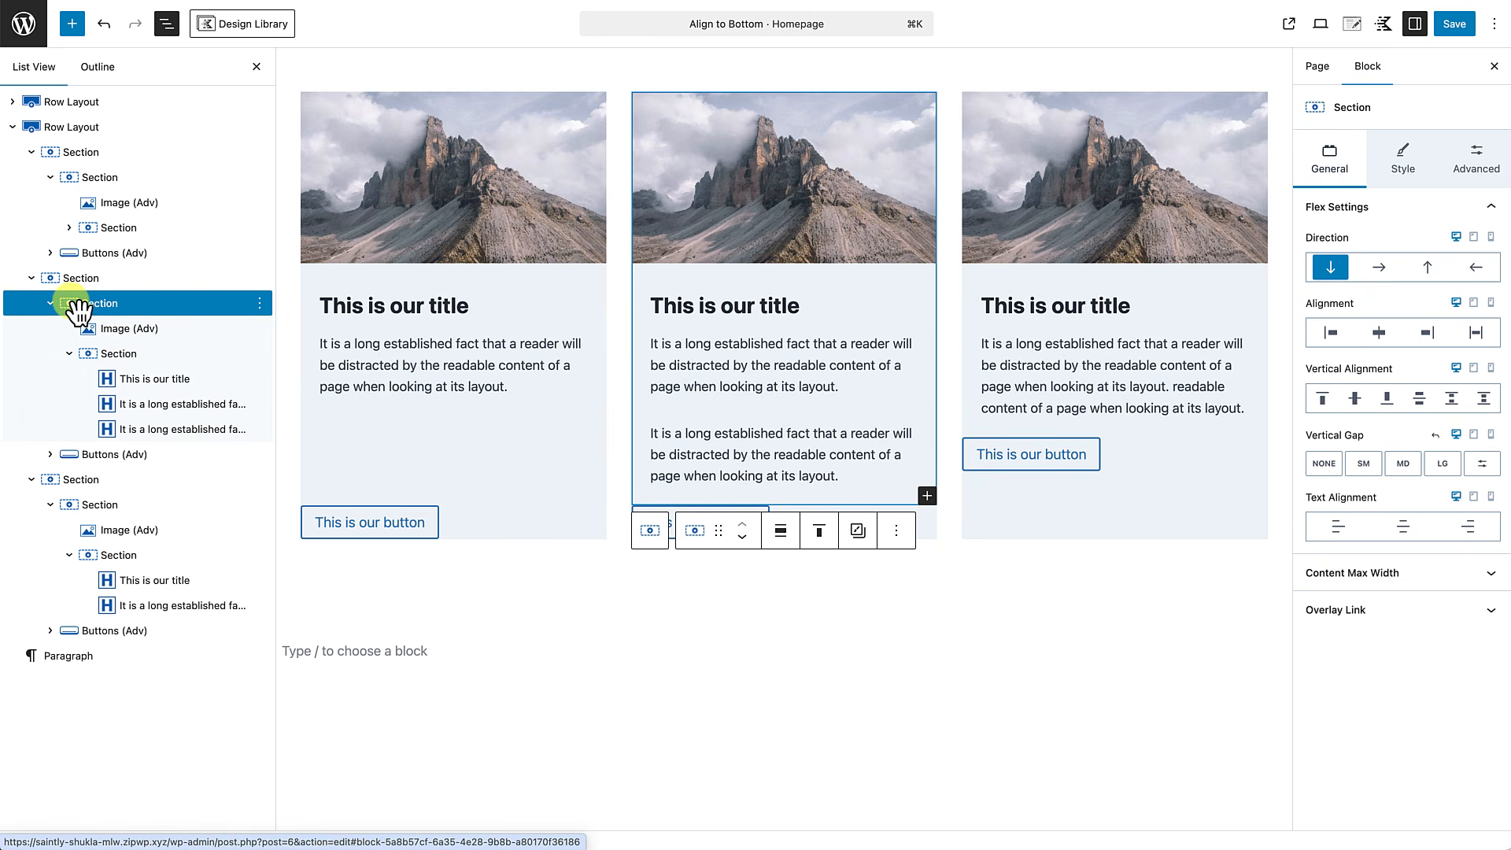
pyautogui.keyDown('shift'); pyautogui.click(68, 484); pyautogui.keyUp('shift')
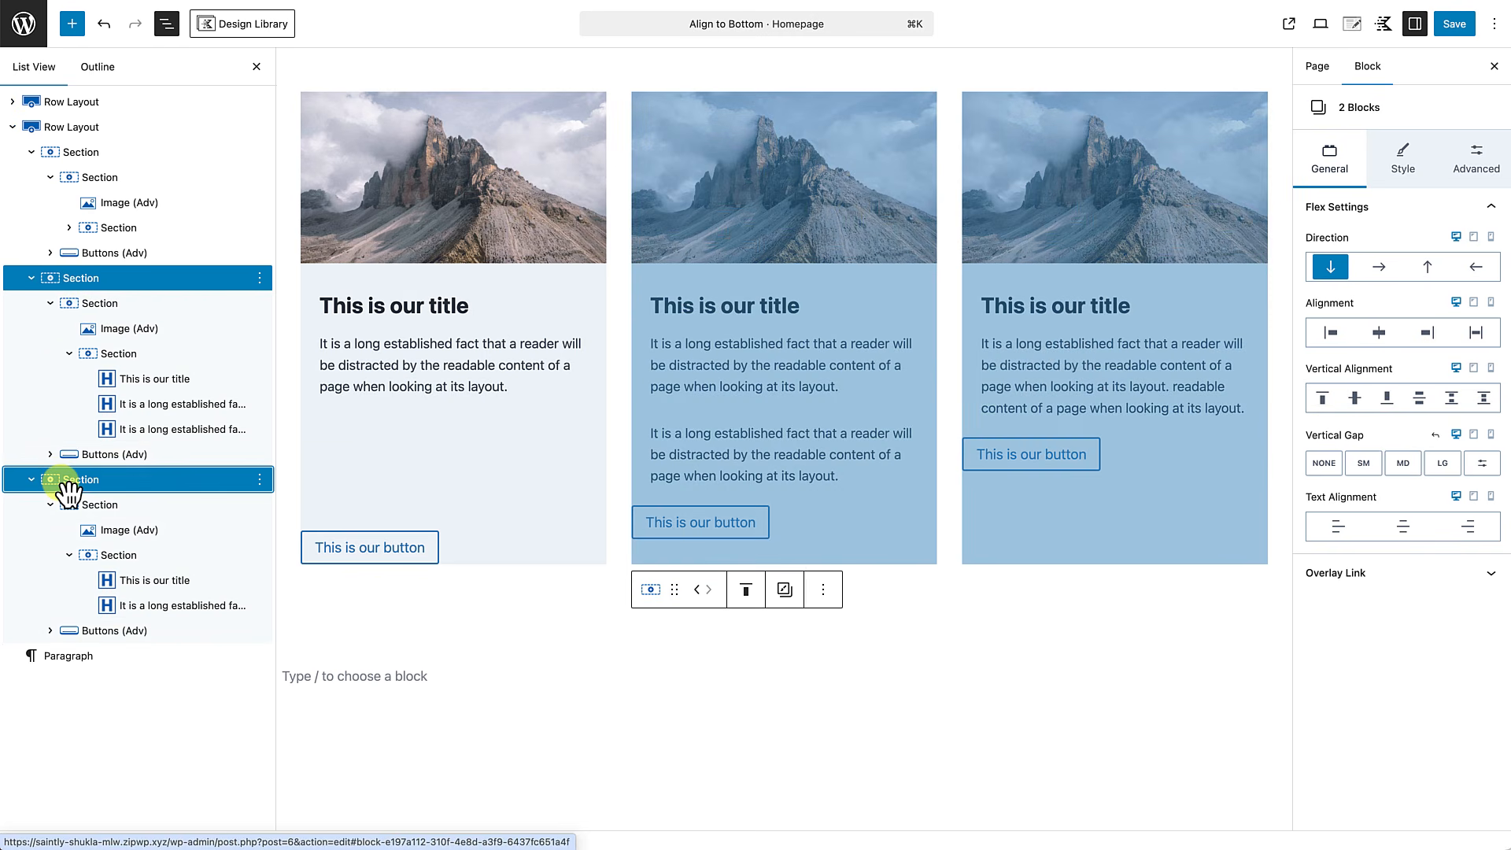
pyautogui.click(1419, 398)
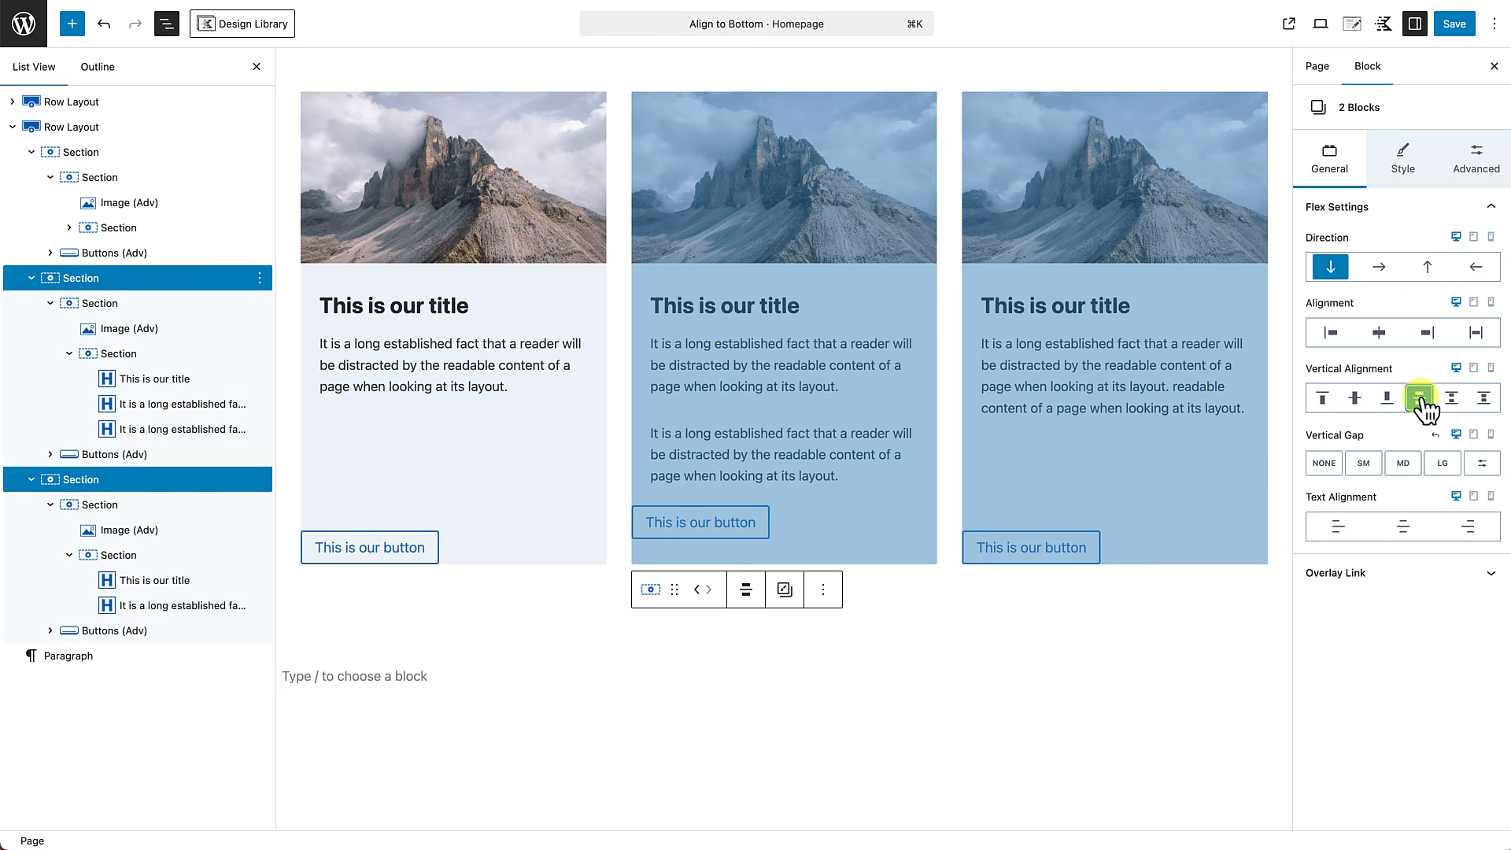
pyautogui.click(961, 642)
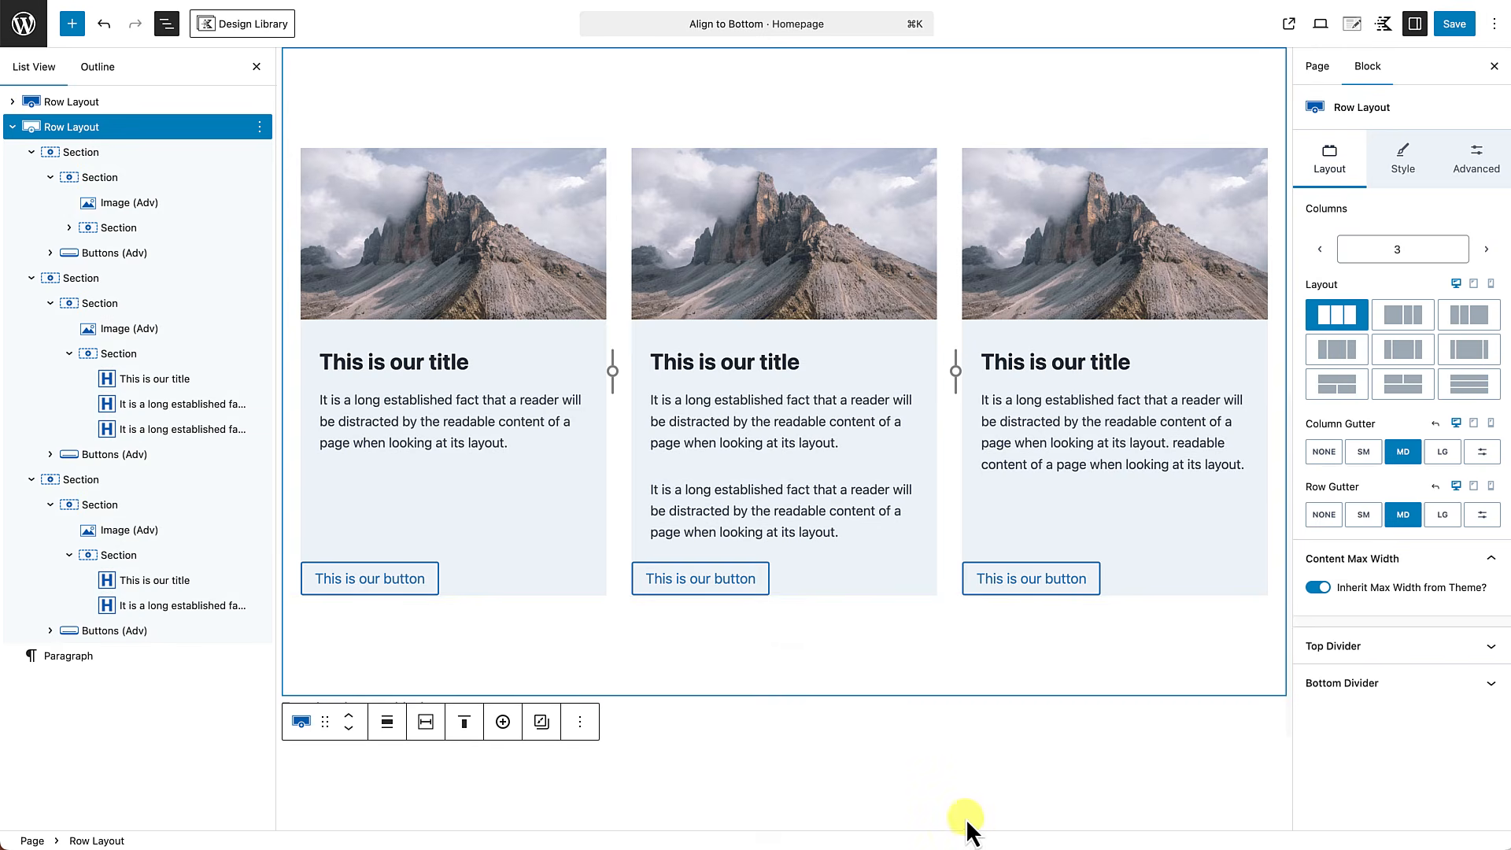
pyautogui.click(967, 819)
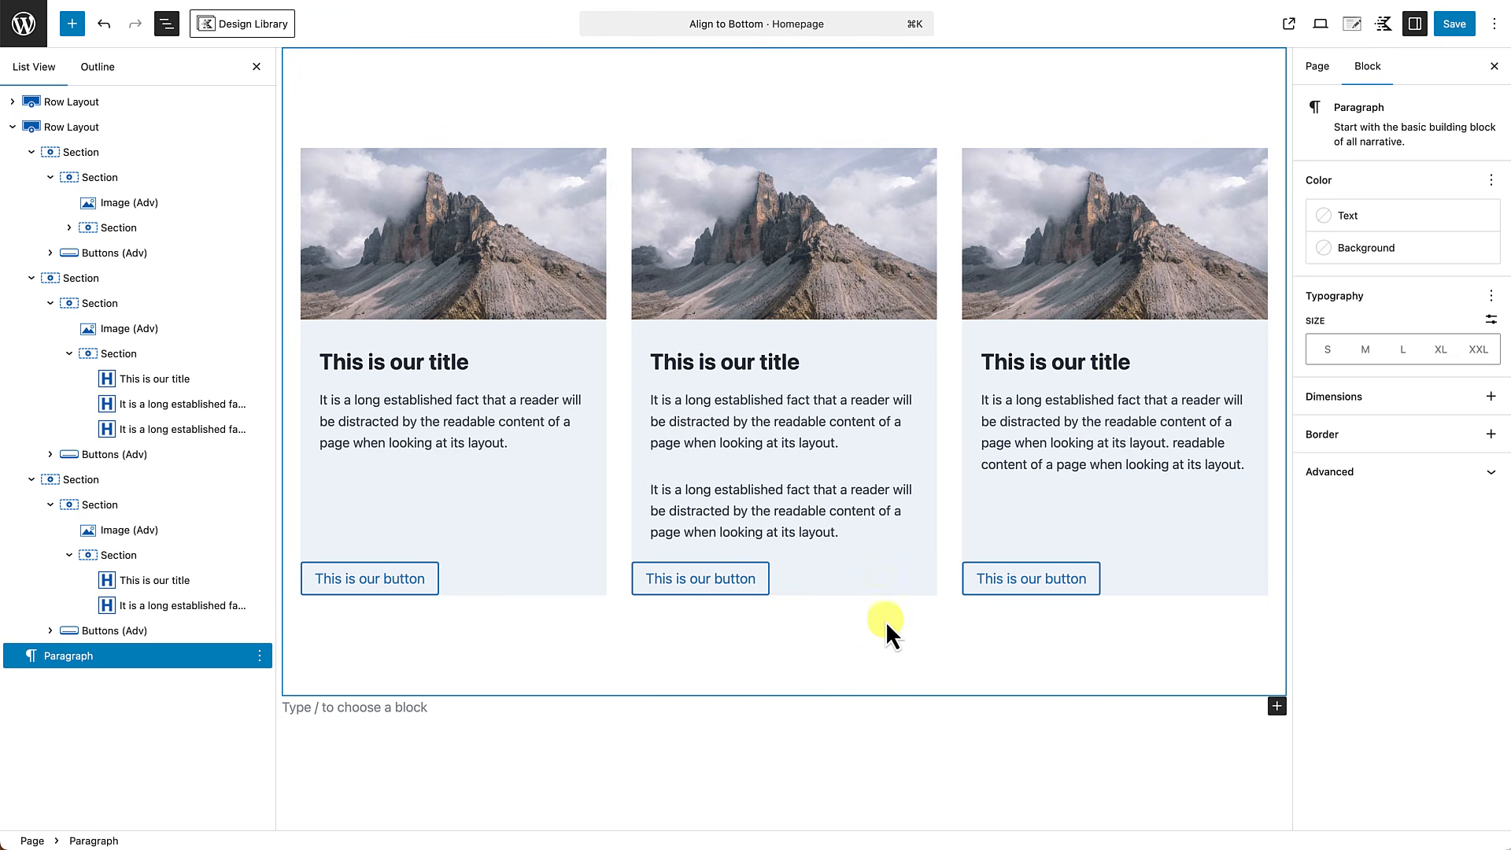
# Close the block list, save the page and view the second card row on the live page.
pyautogui.click(256, 66)
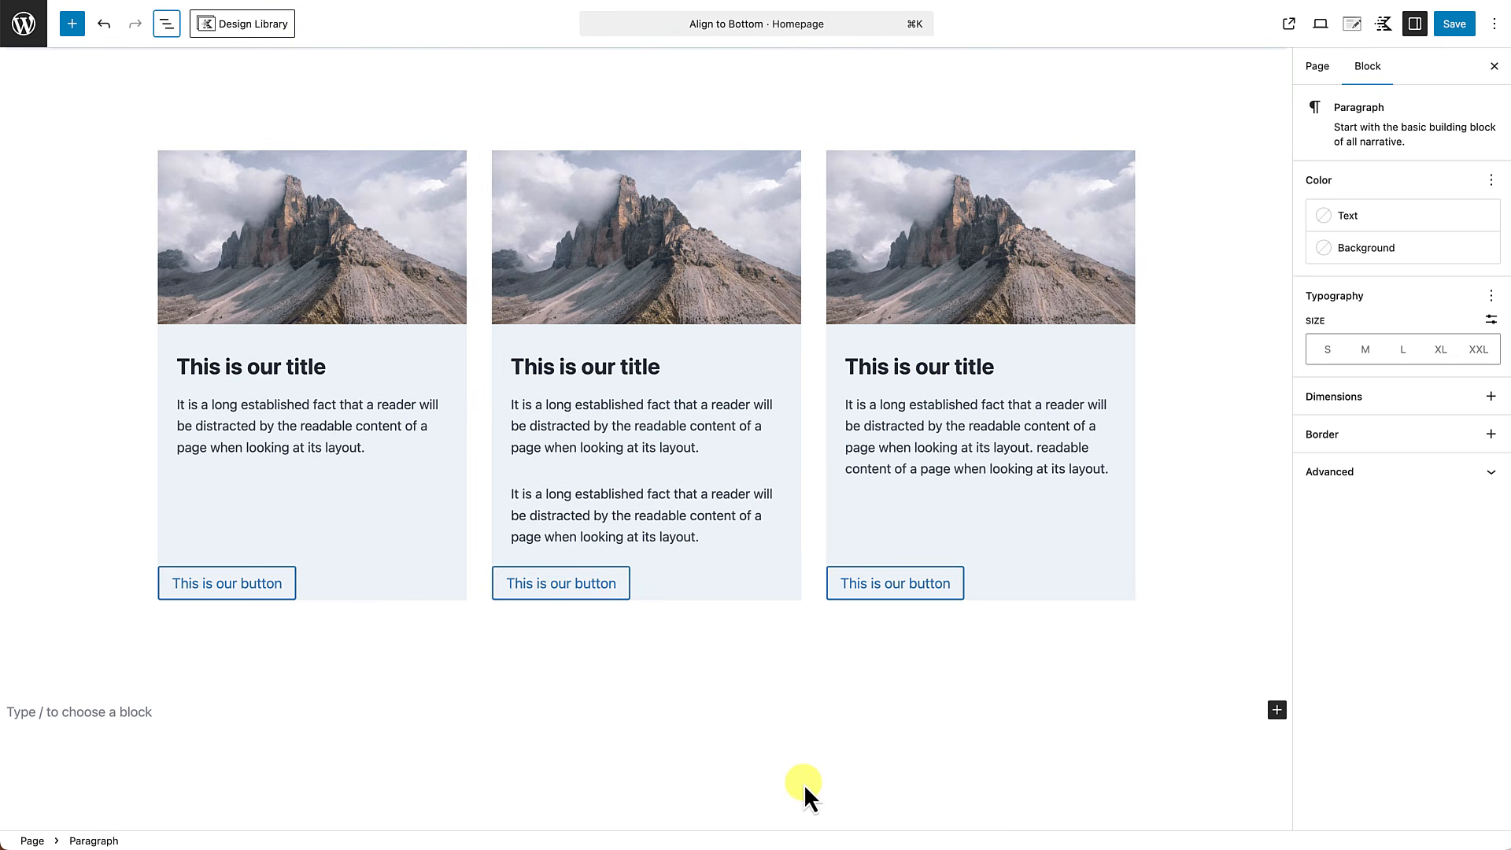
pyautogui.click(1455, 23)
pyautogui.click(170, 810)
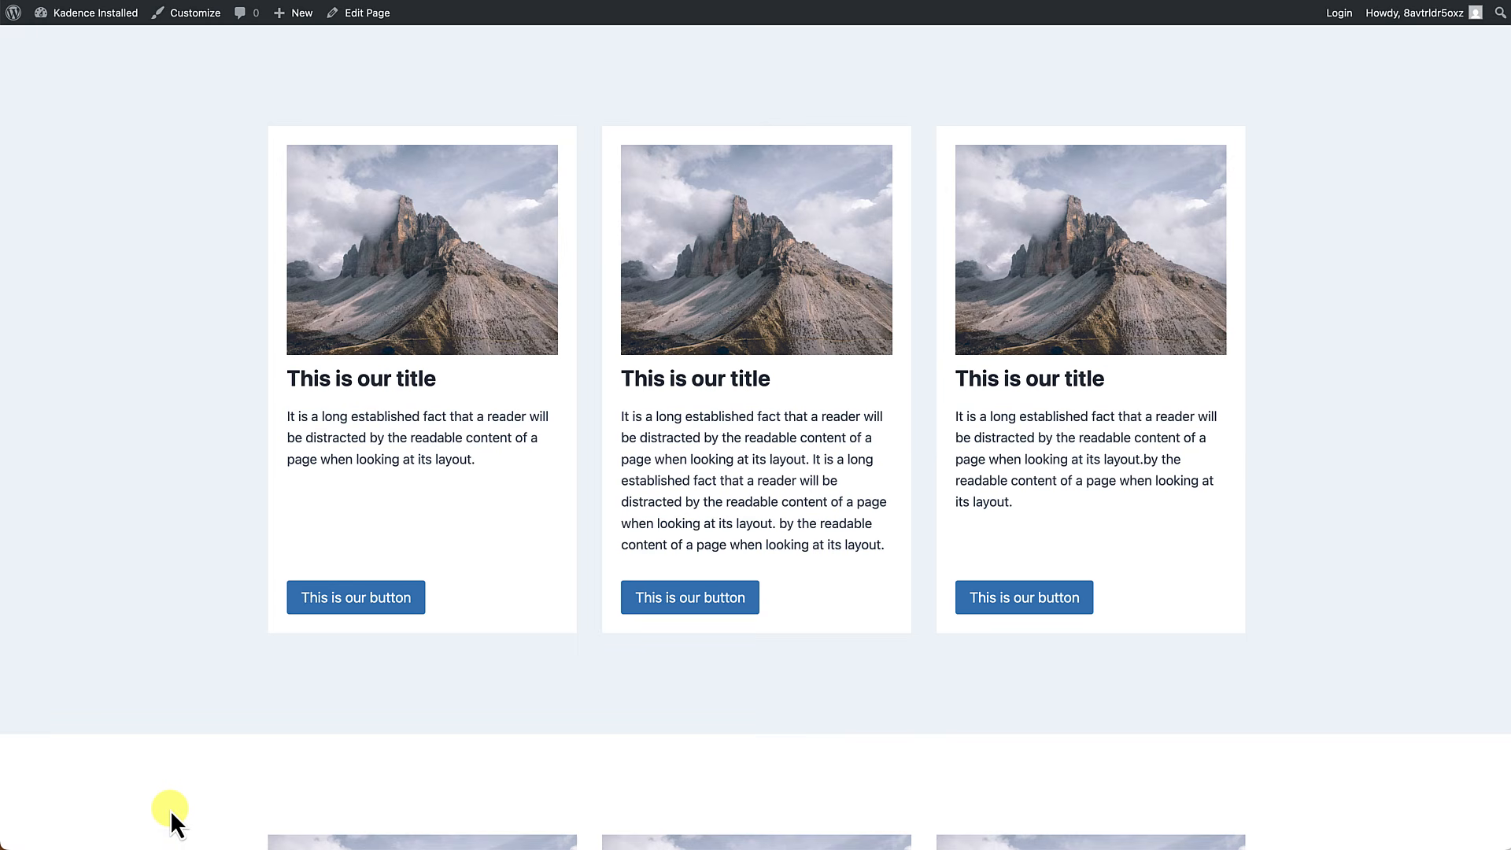
pyautogui.scroll(-7, 292, 696)
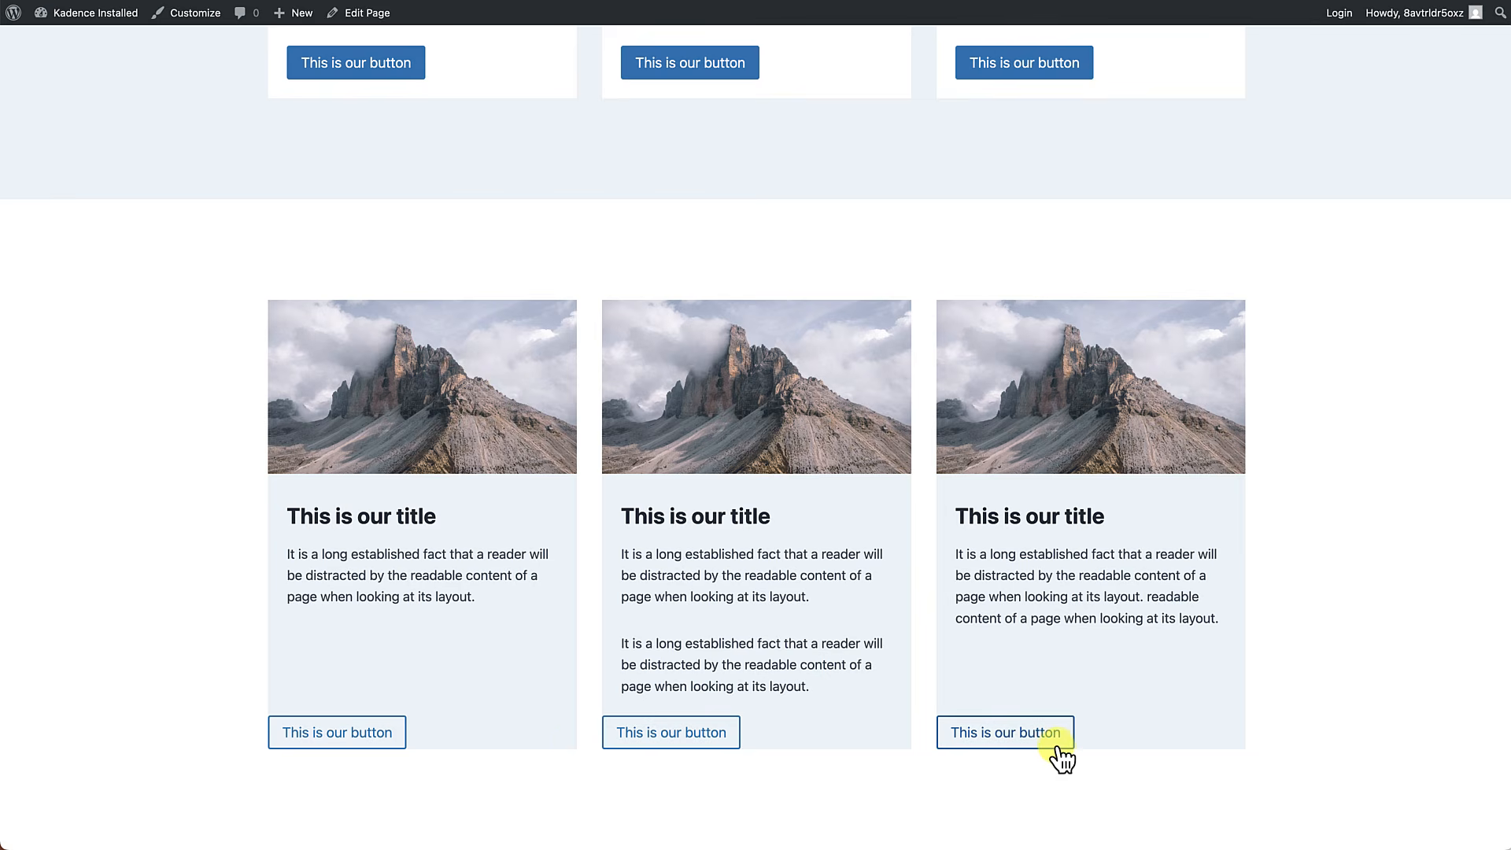
# Reopen the page for editing and set the left and bottom padding of the first card's buttons block in the second row to SM.
pyautogui.click(371, 12)
pyautogui.scroll(-5, 359, 276)
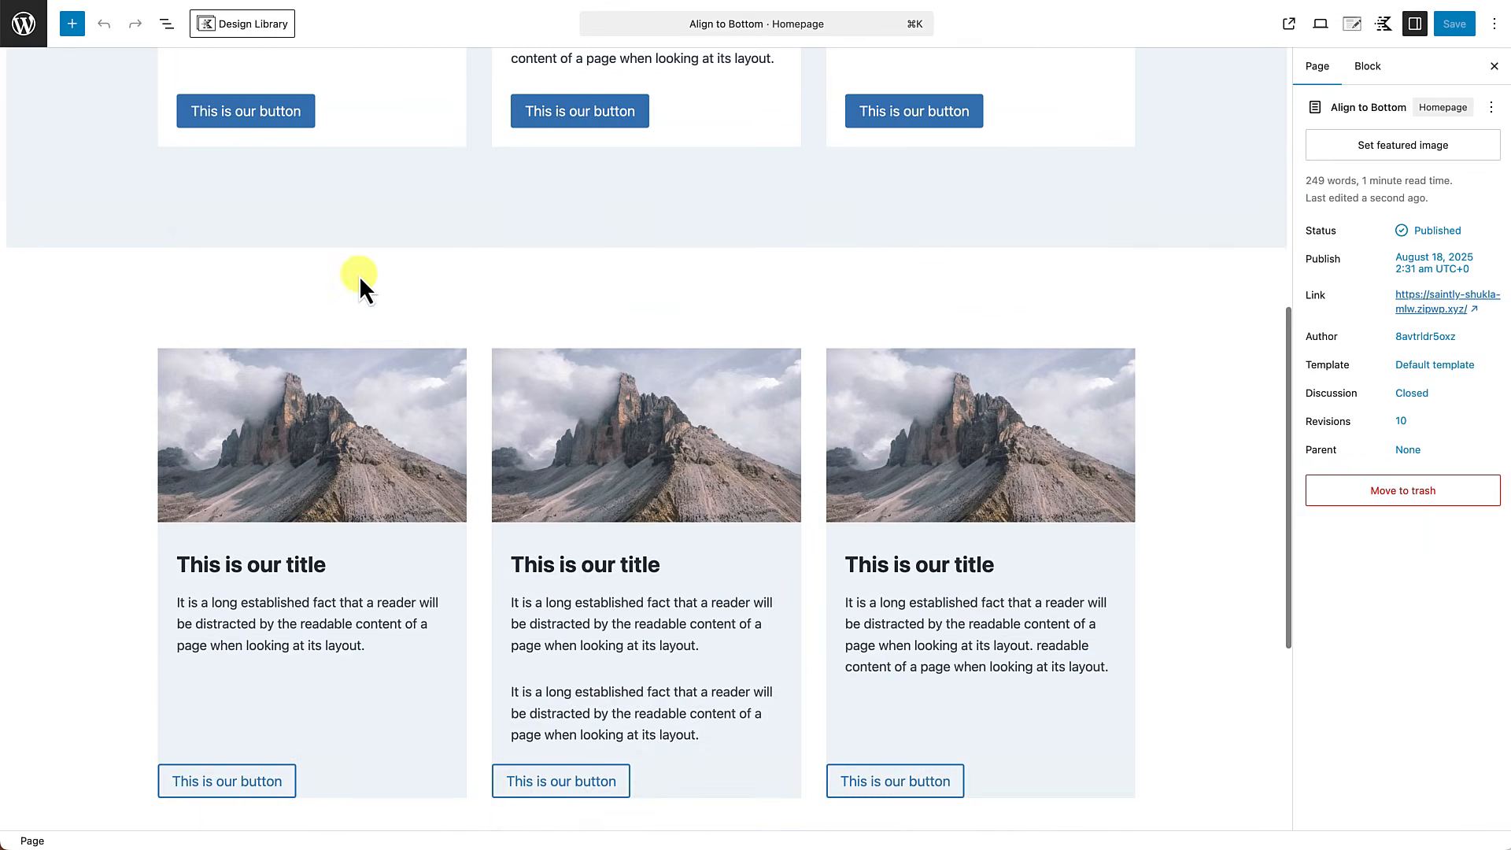
pyautogui.scroll(-5, 359, 276)
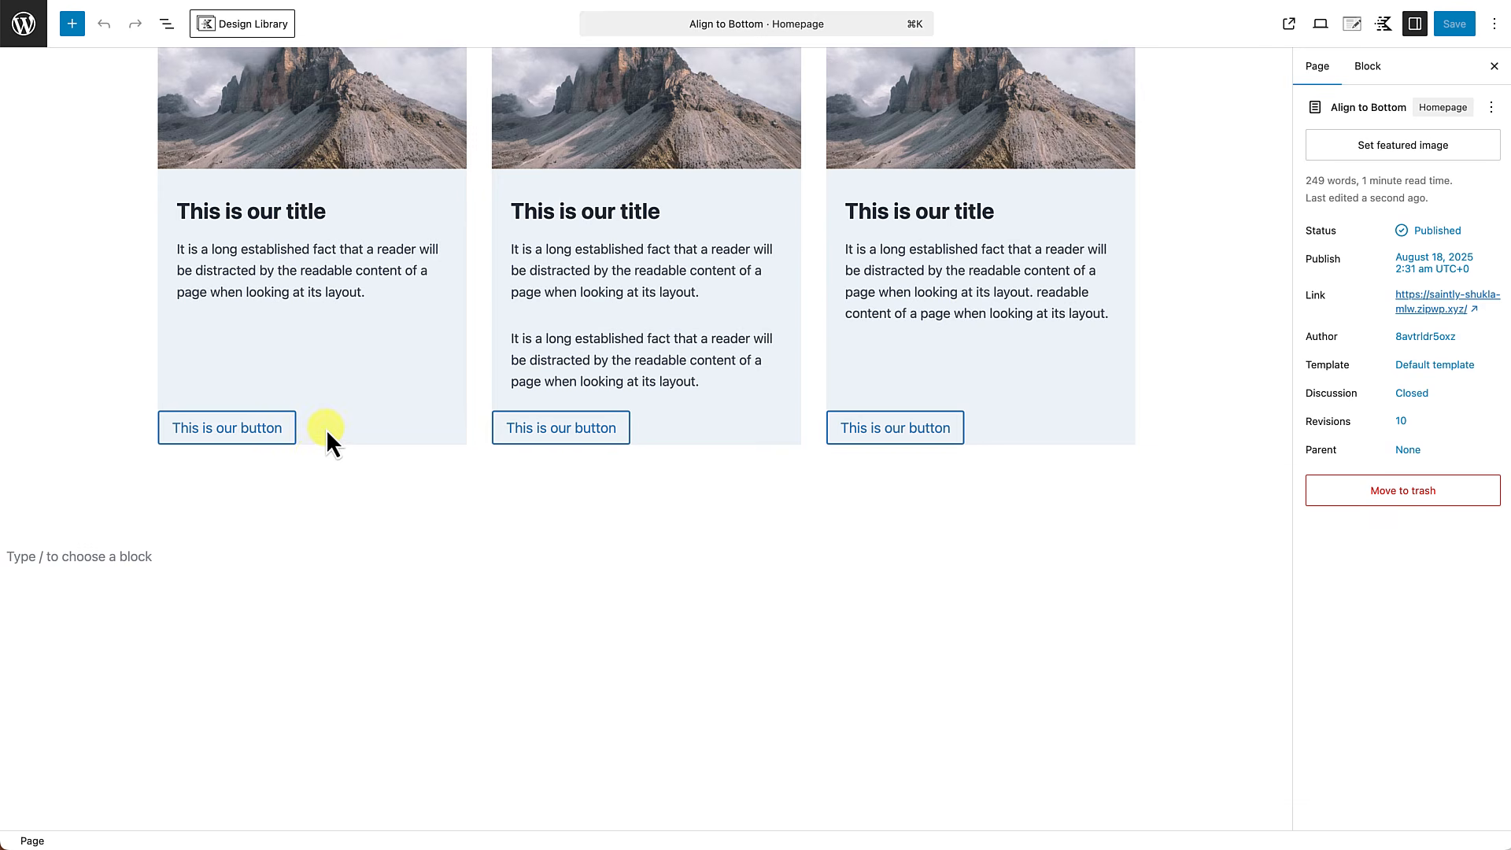
pyautogui.click(333, 427)
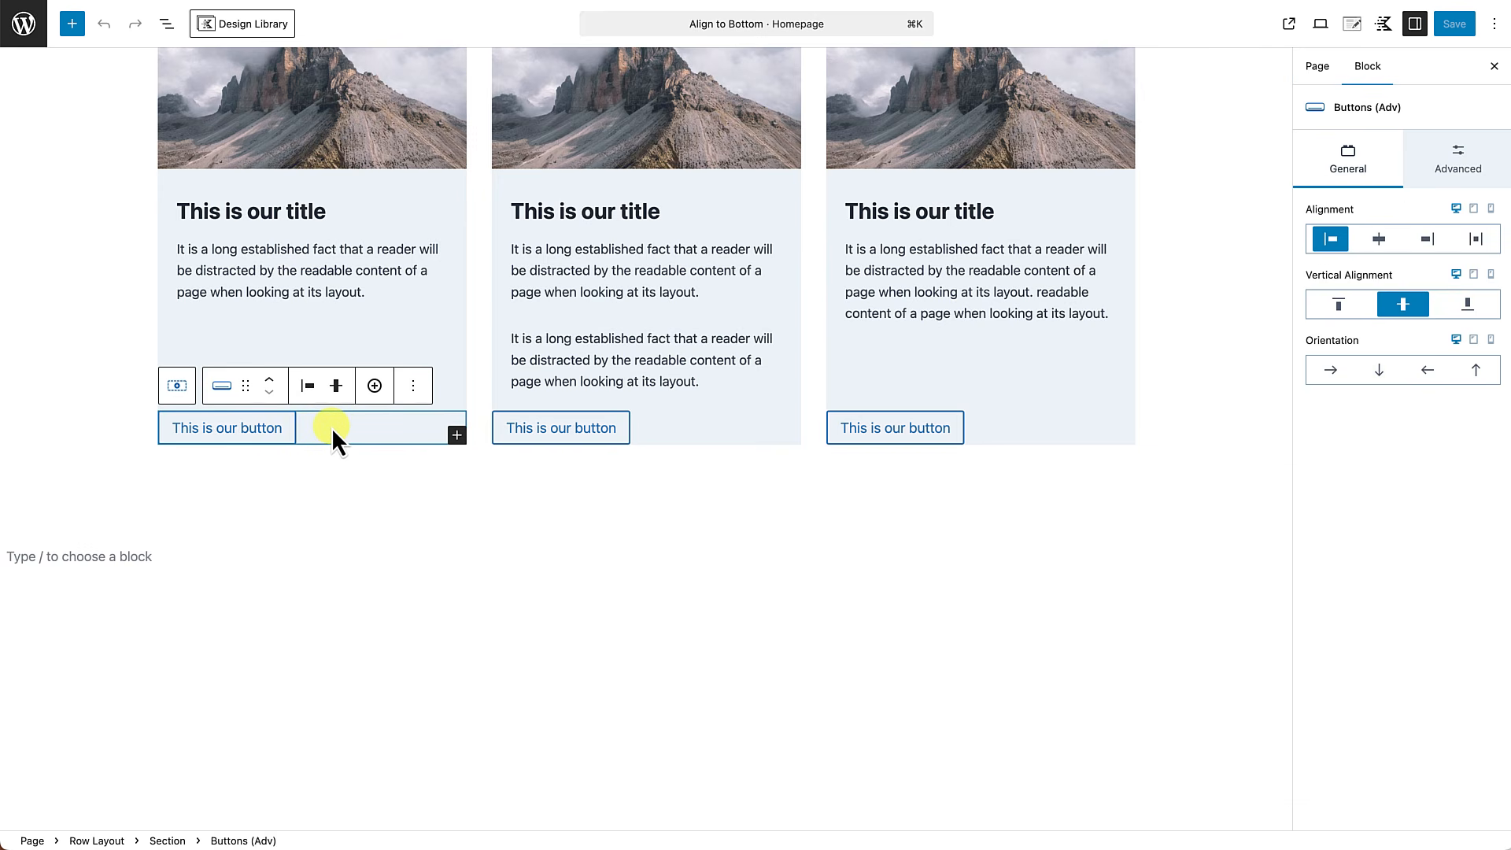
pyautogui.click(1470, 169)
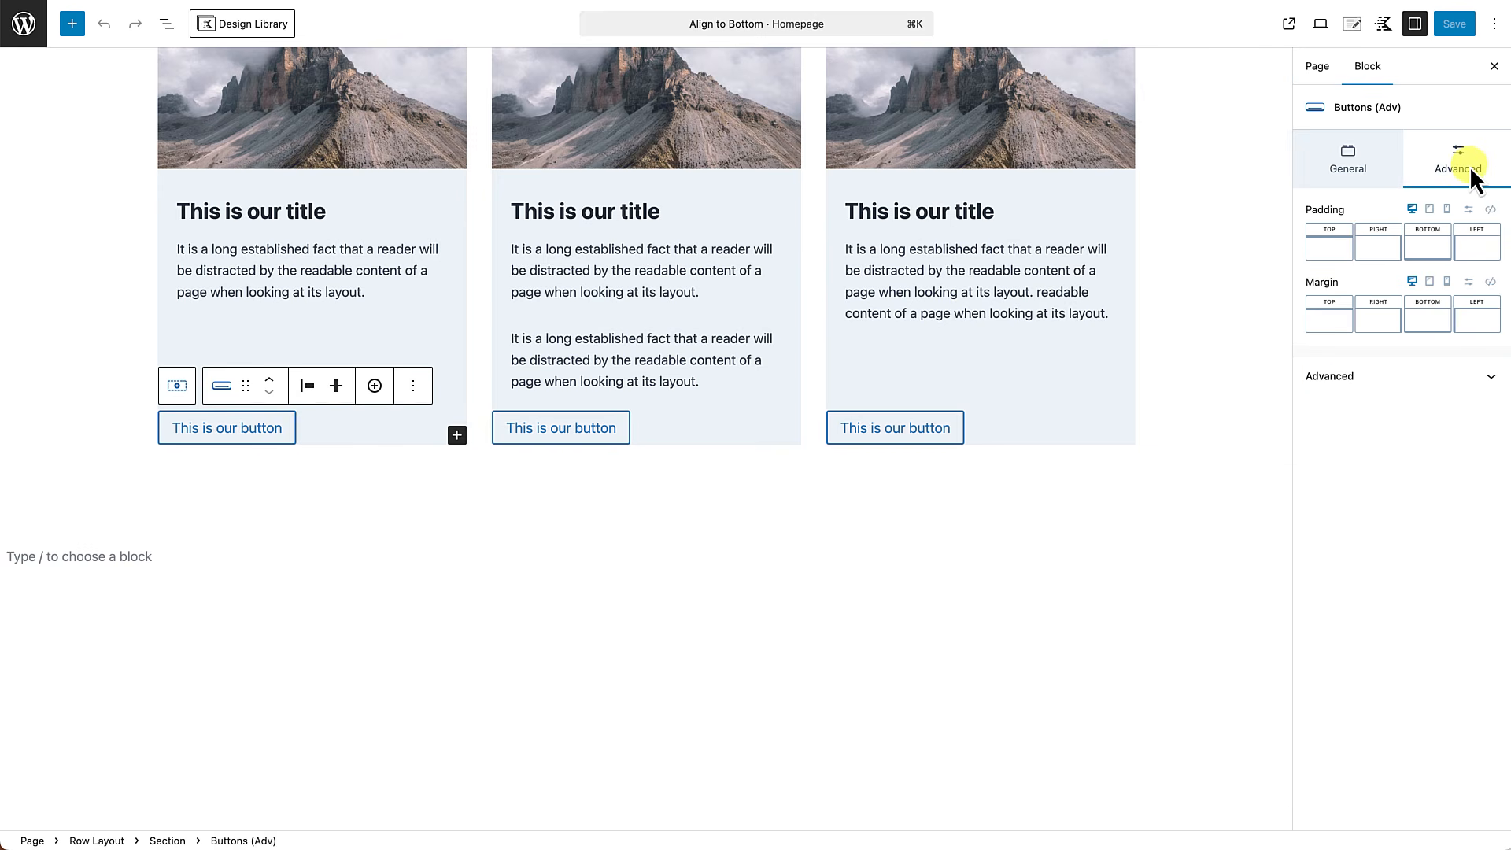
pyautogui.click(1479, 248)
pyautogui.moveTo(1301, 315); pyautogui.dragTo(1330, 322)
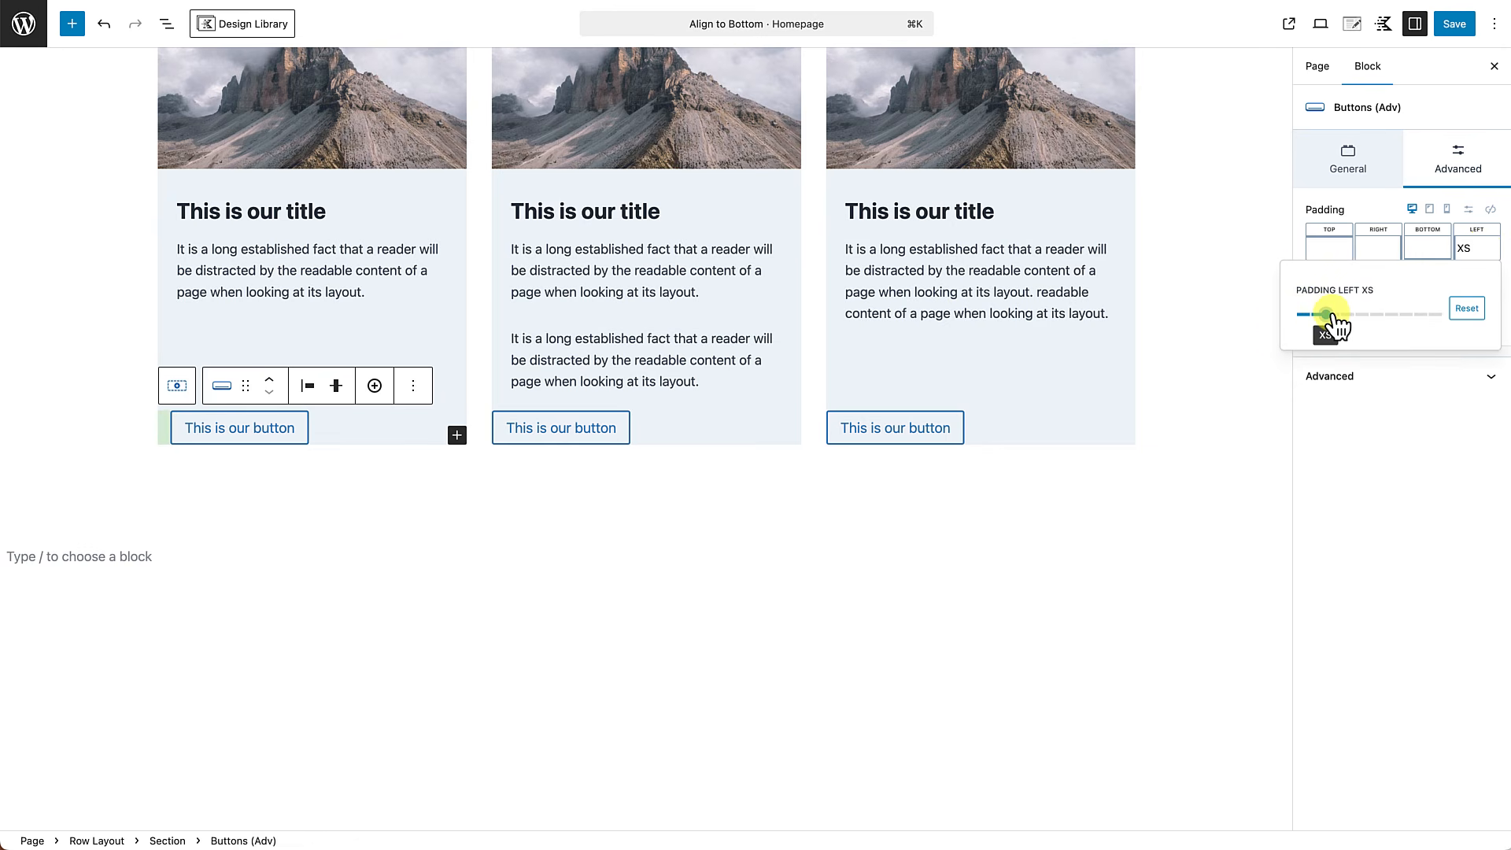
pyautogui.click(1427, 252)
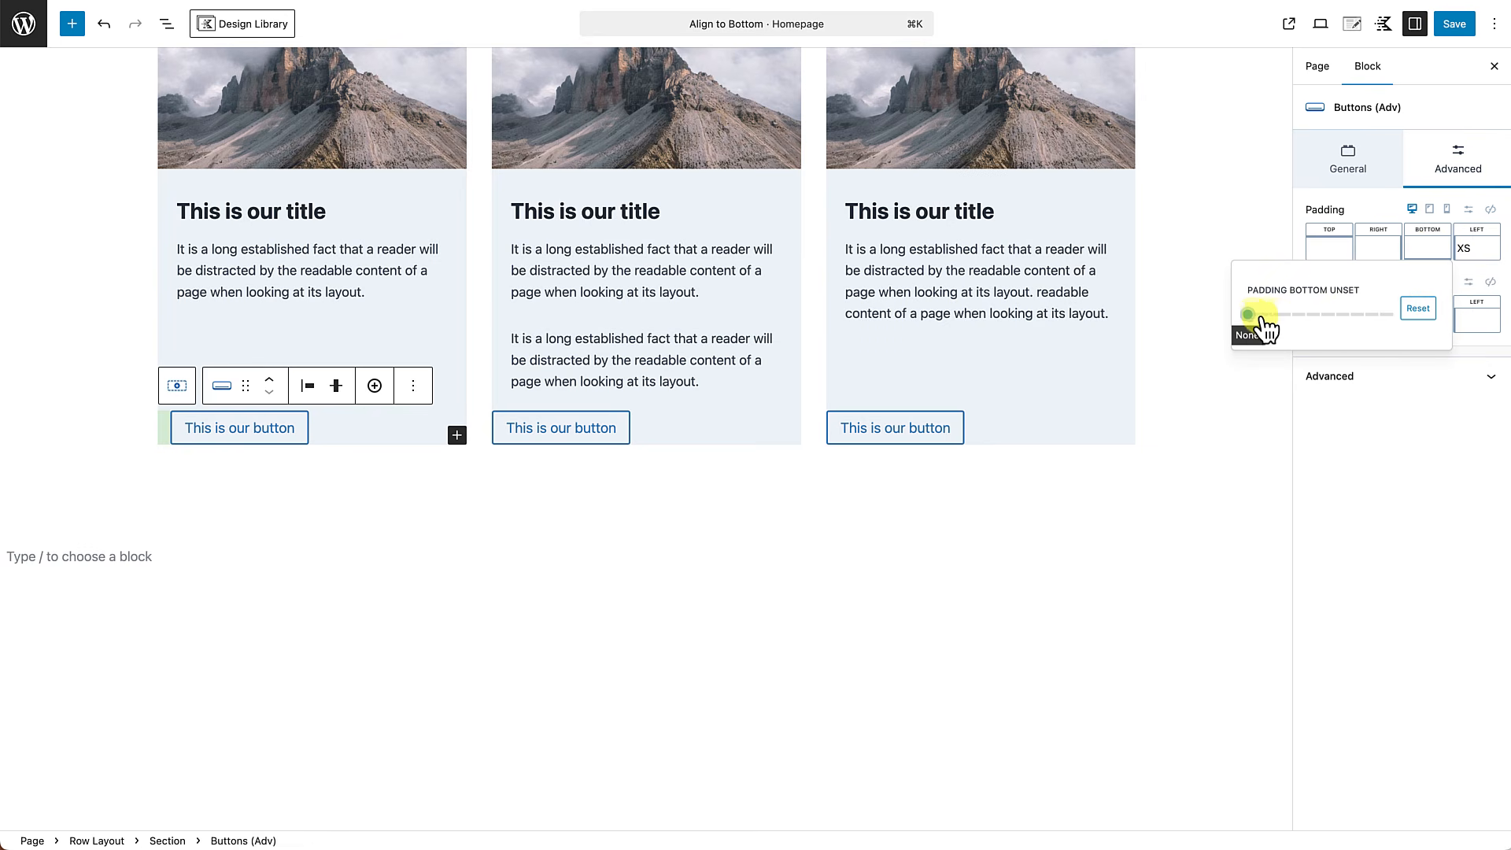
pyautogui.moveTo(1248, 315); pyautogui.dragTo(1292, 314)
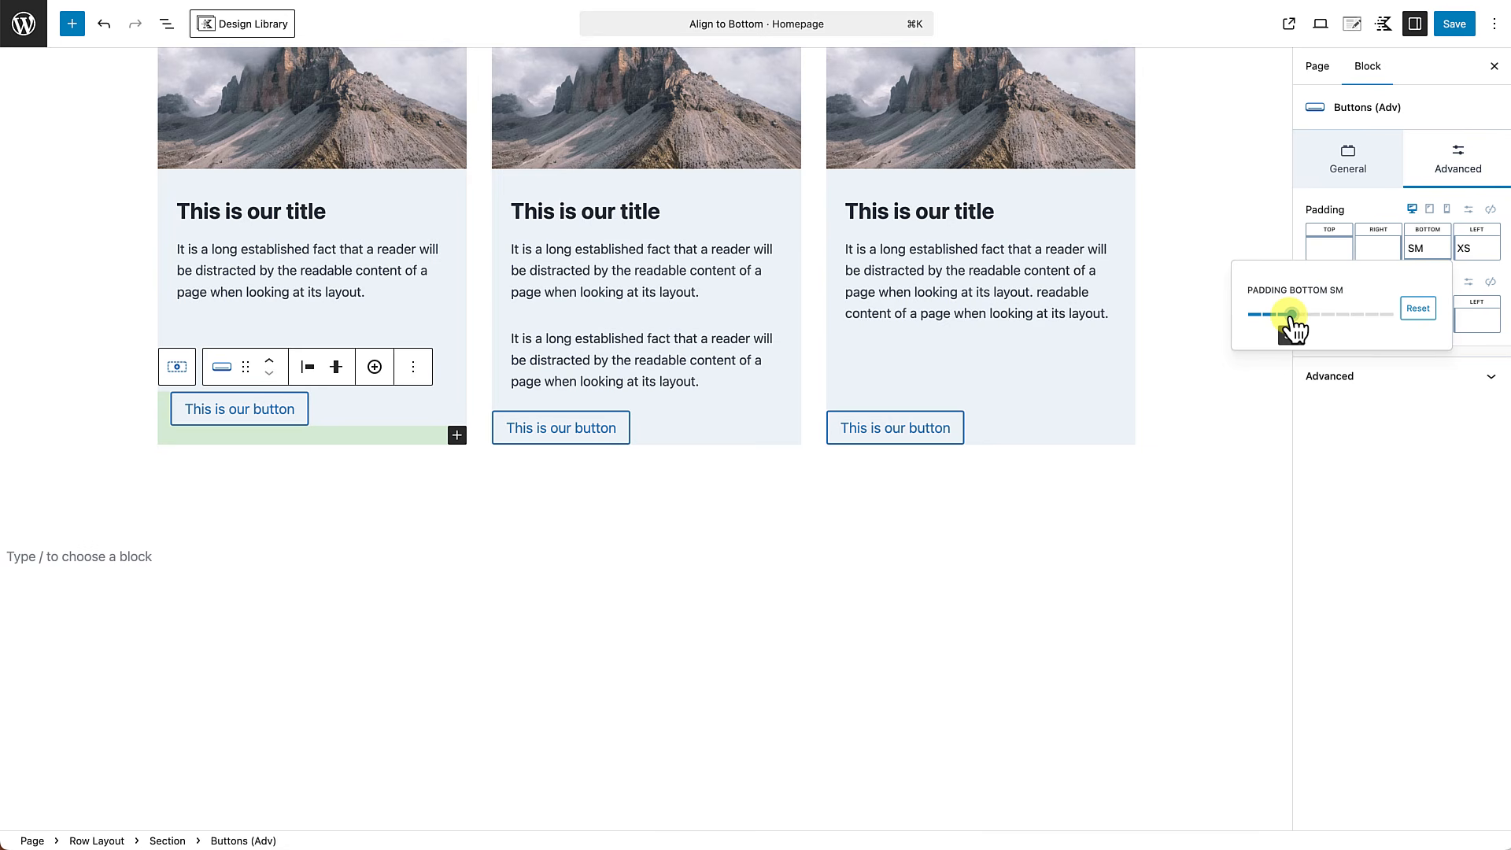
pyautogui.click(1477, 250)
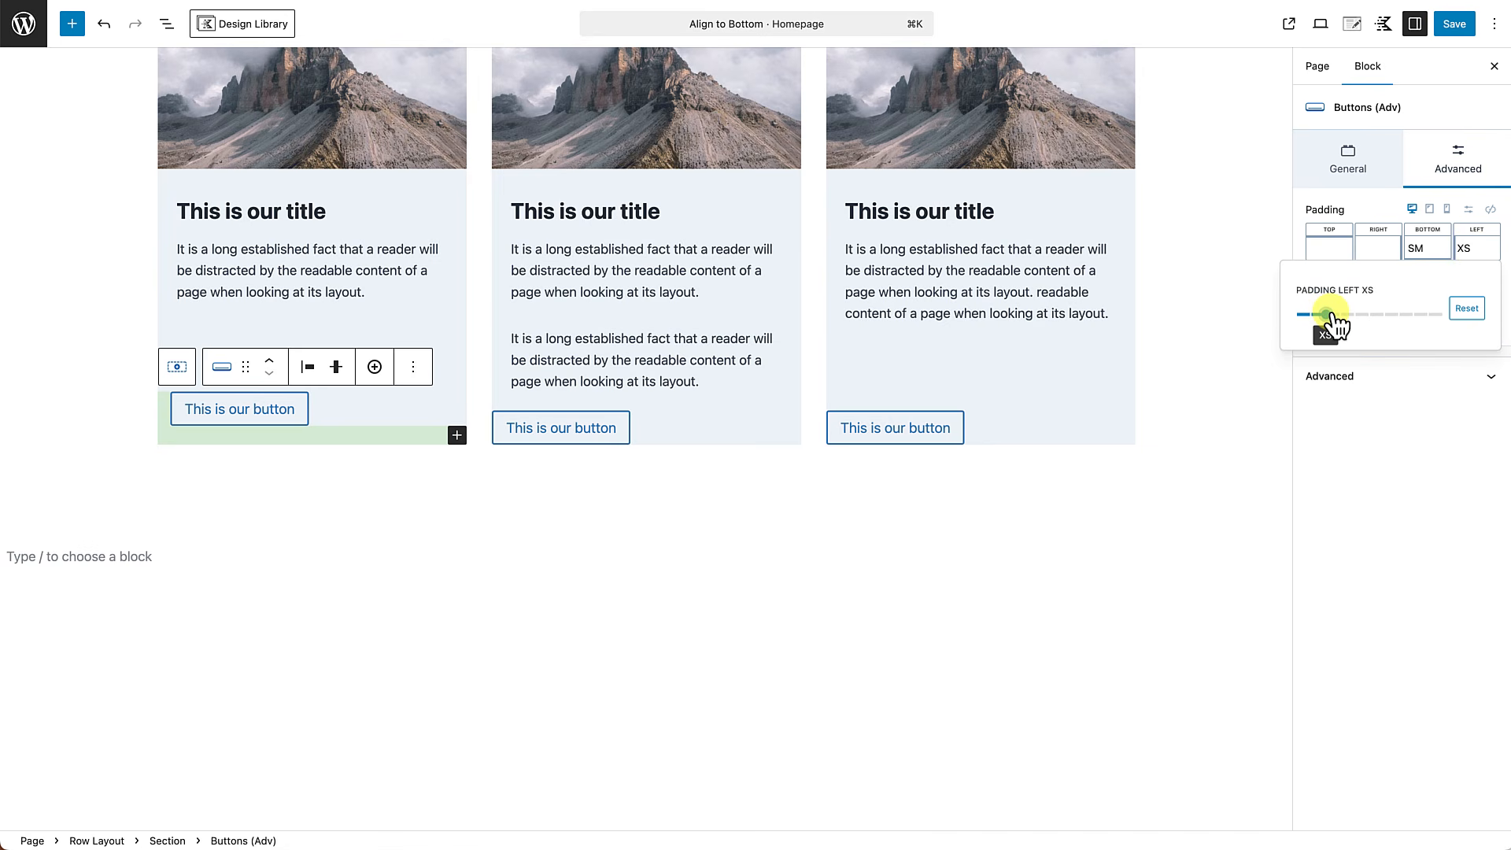
pyautogui.moveTo(1327, 315); pyautogui.dragTo(1340, 315)
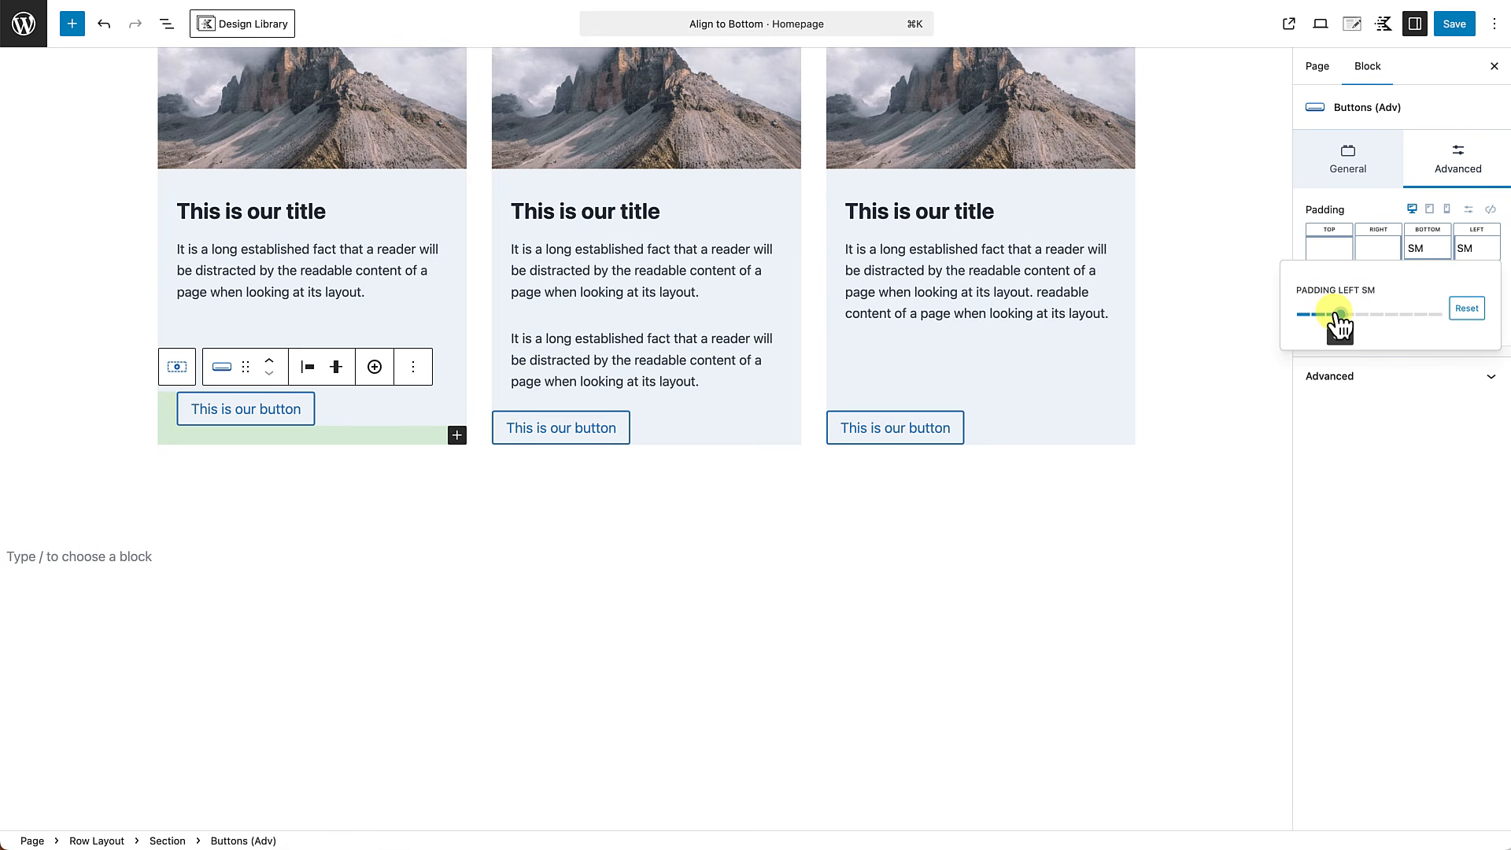
# Set the left and bottom padding of the second card's buttons block in the second row to SM.
pyautogui.click(729, 483)
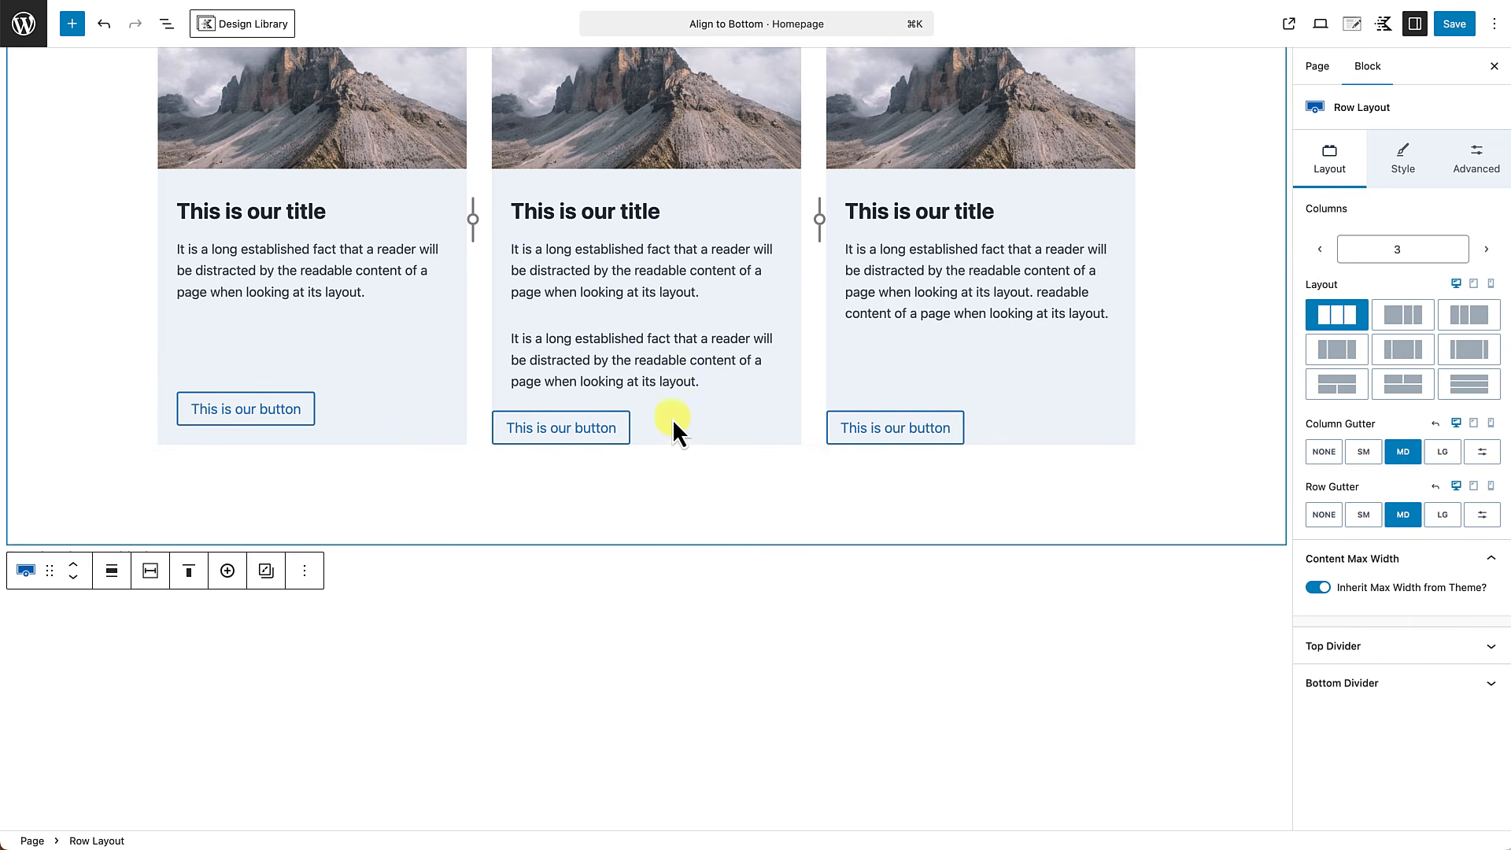
pyautogui.click(685, 427)
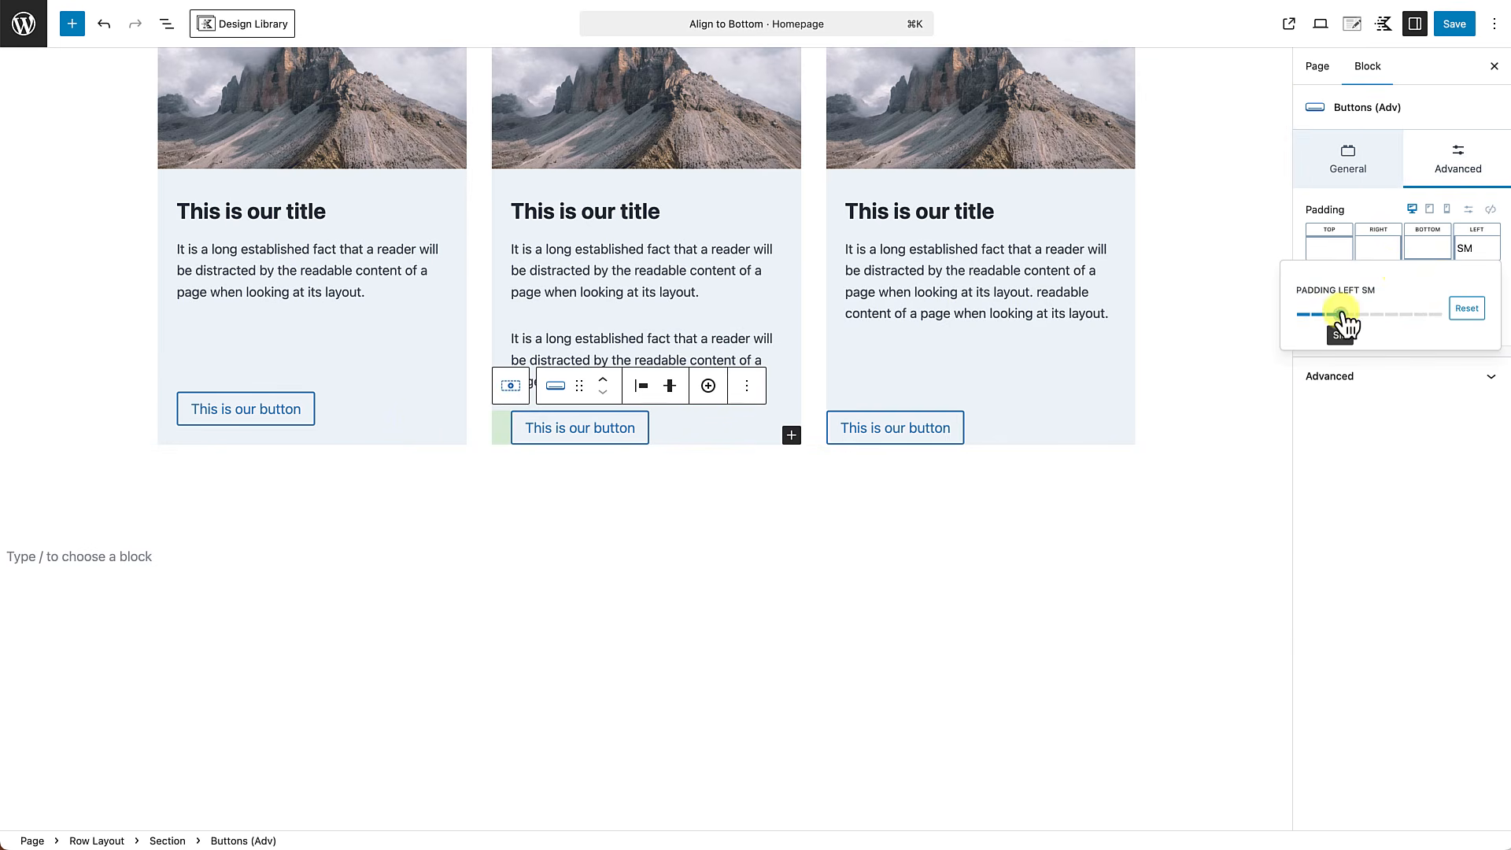
pyautogui.click(1427, 249)
pyautogui.moveTo(1252, 314); pyautogui.dragTo(1283, 321)
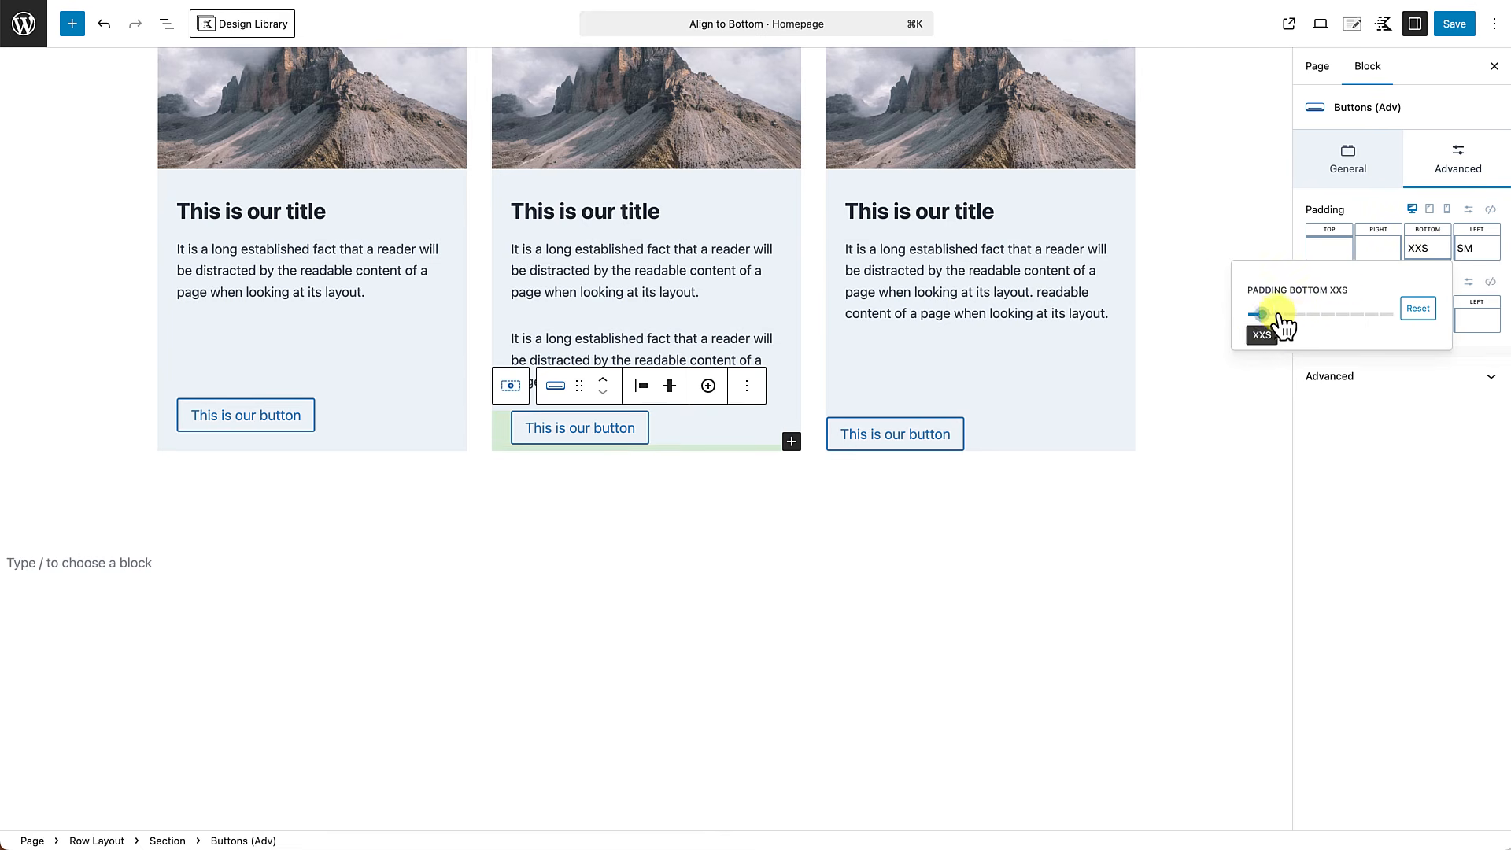
# Set the left and bottom padding of the third card's buttons block in the second row to SM.
pyautogui.click(1028, 455)
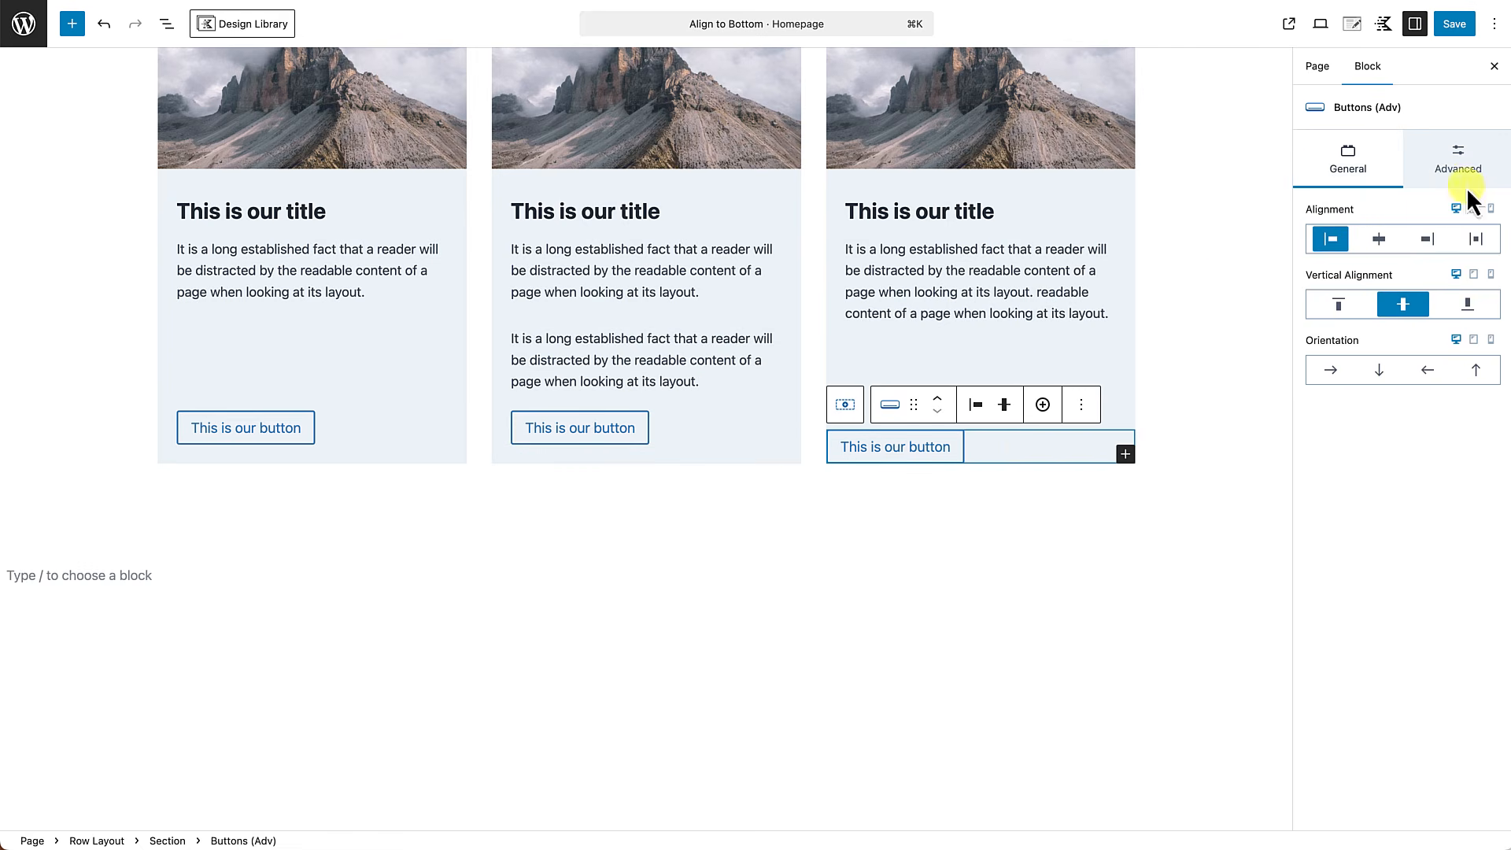
pyautogui.click(1458, 164)
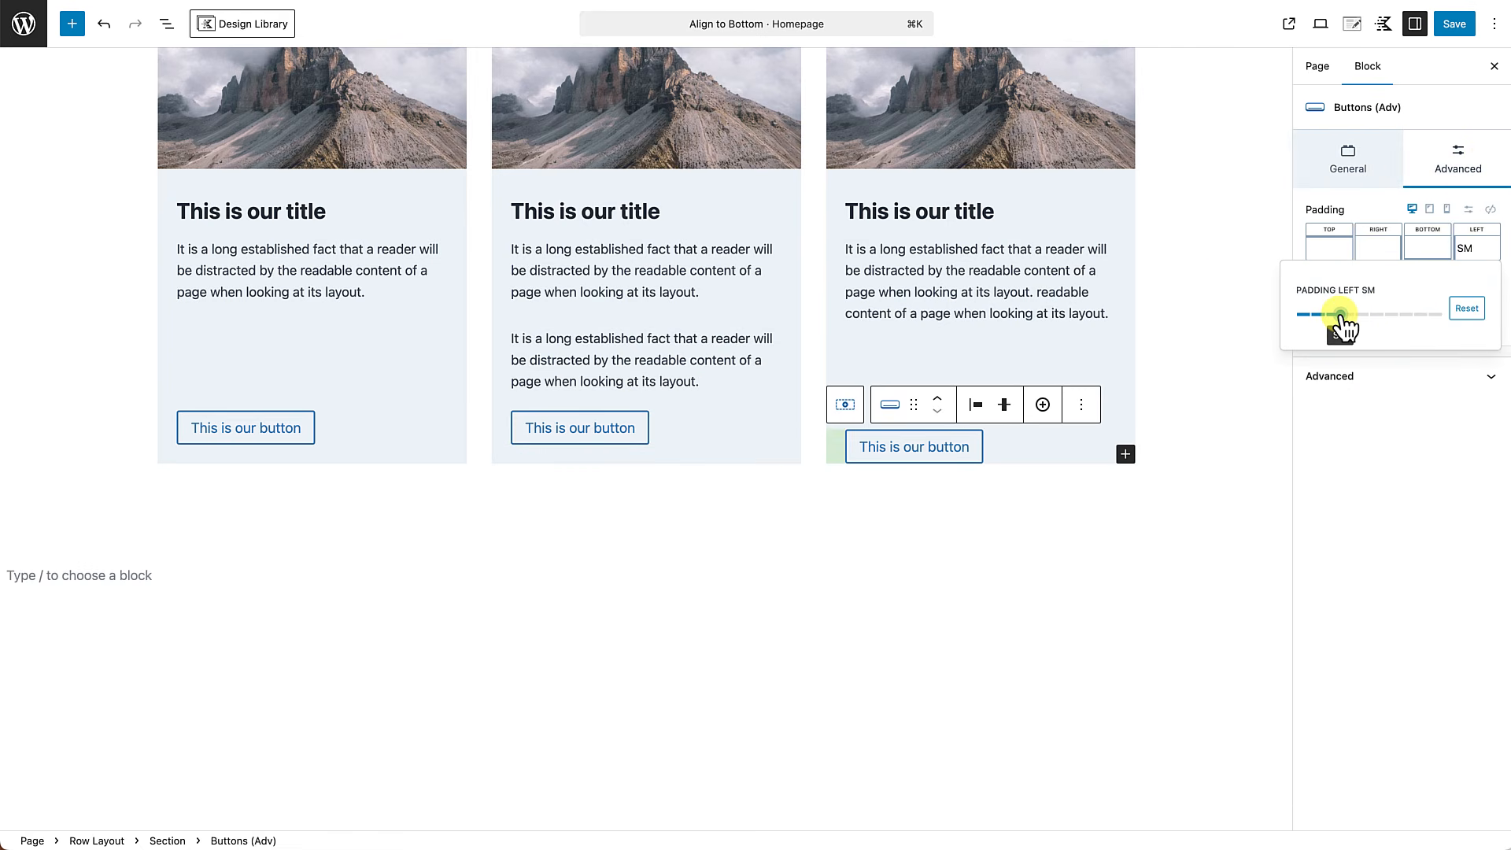
pyautogui.click(1427, 249)
pyautogui.moveTo(1259, 315); pyautogui.dragTo(1293, 322)
pyautogui.click(1119, 634)
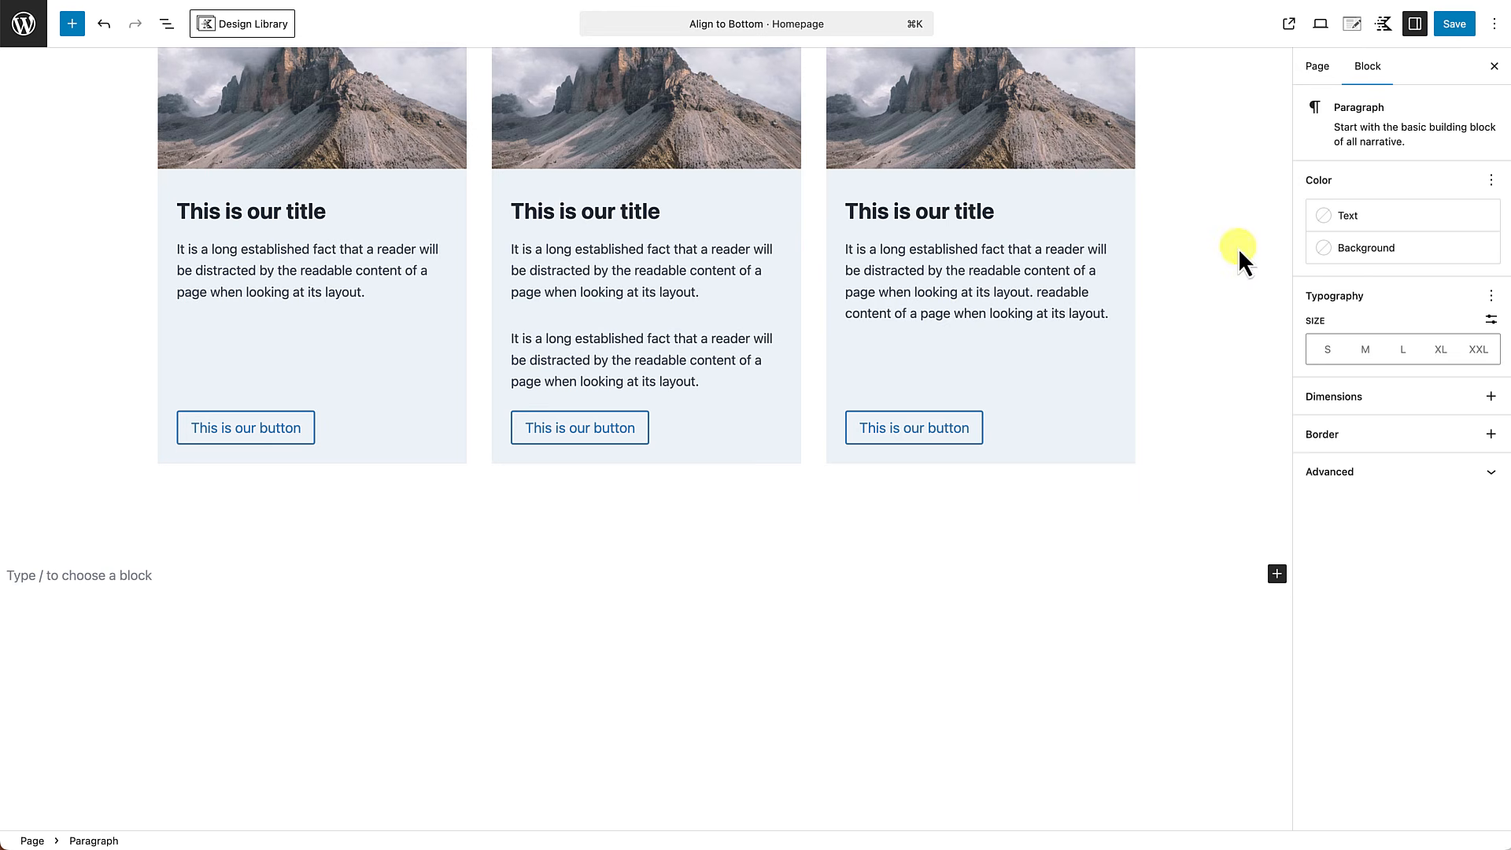
# Duplicate the last description text block in the second card of the second row to give it a third paragraph.
pyautogui.click(687, 382)
pyautogui.click(935, 304)
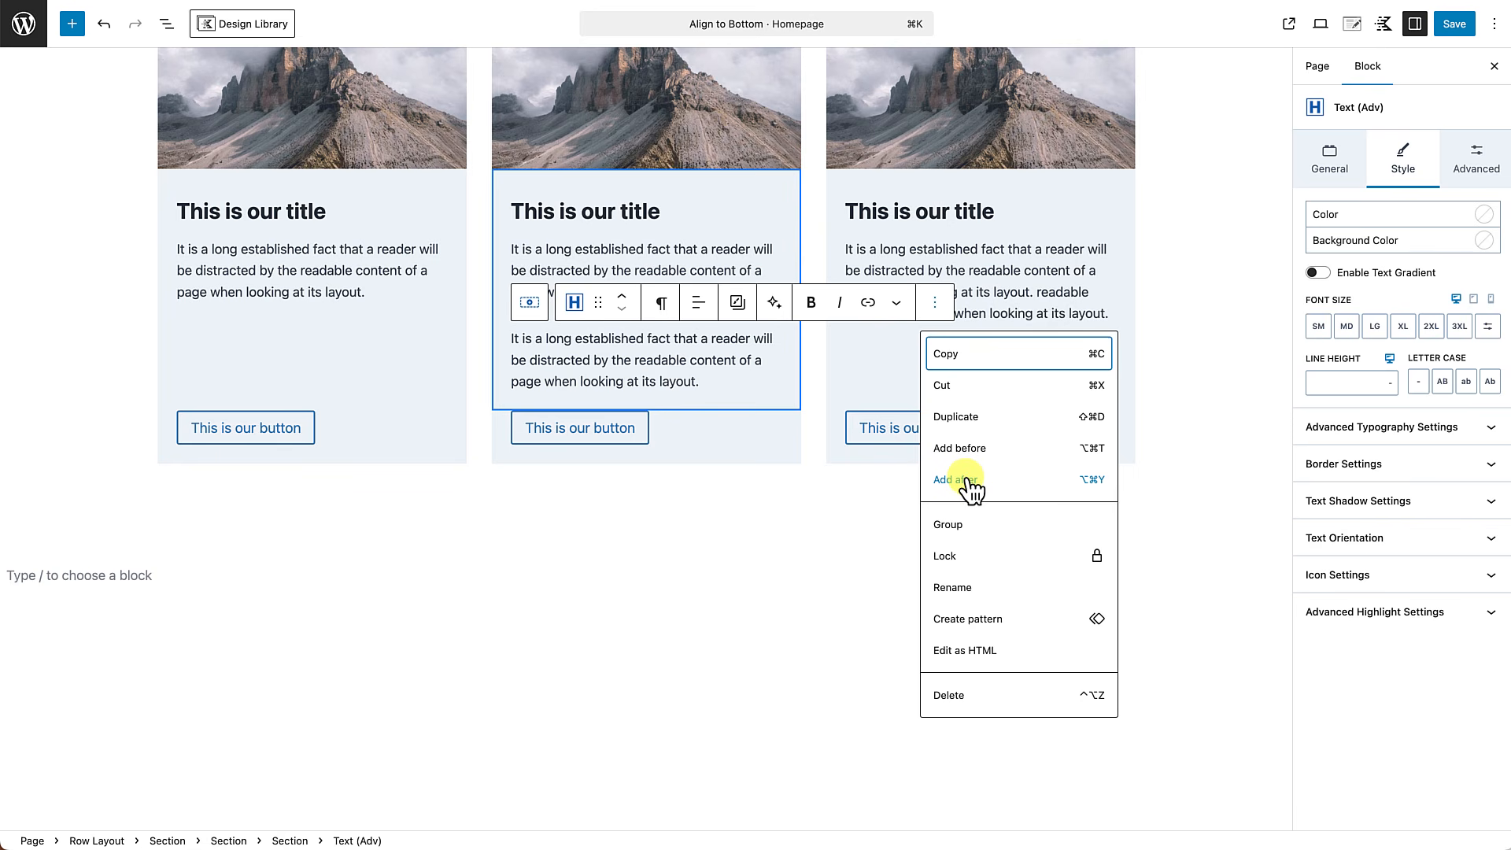
pyautogui.click(969, 419)
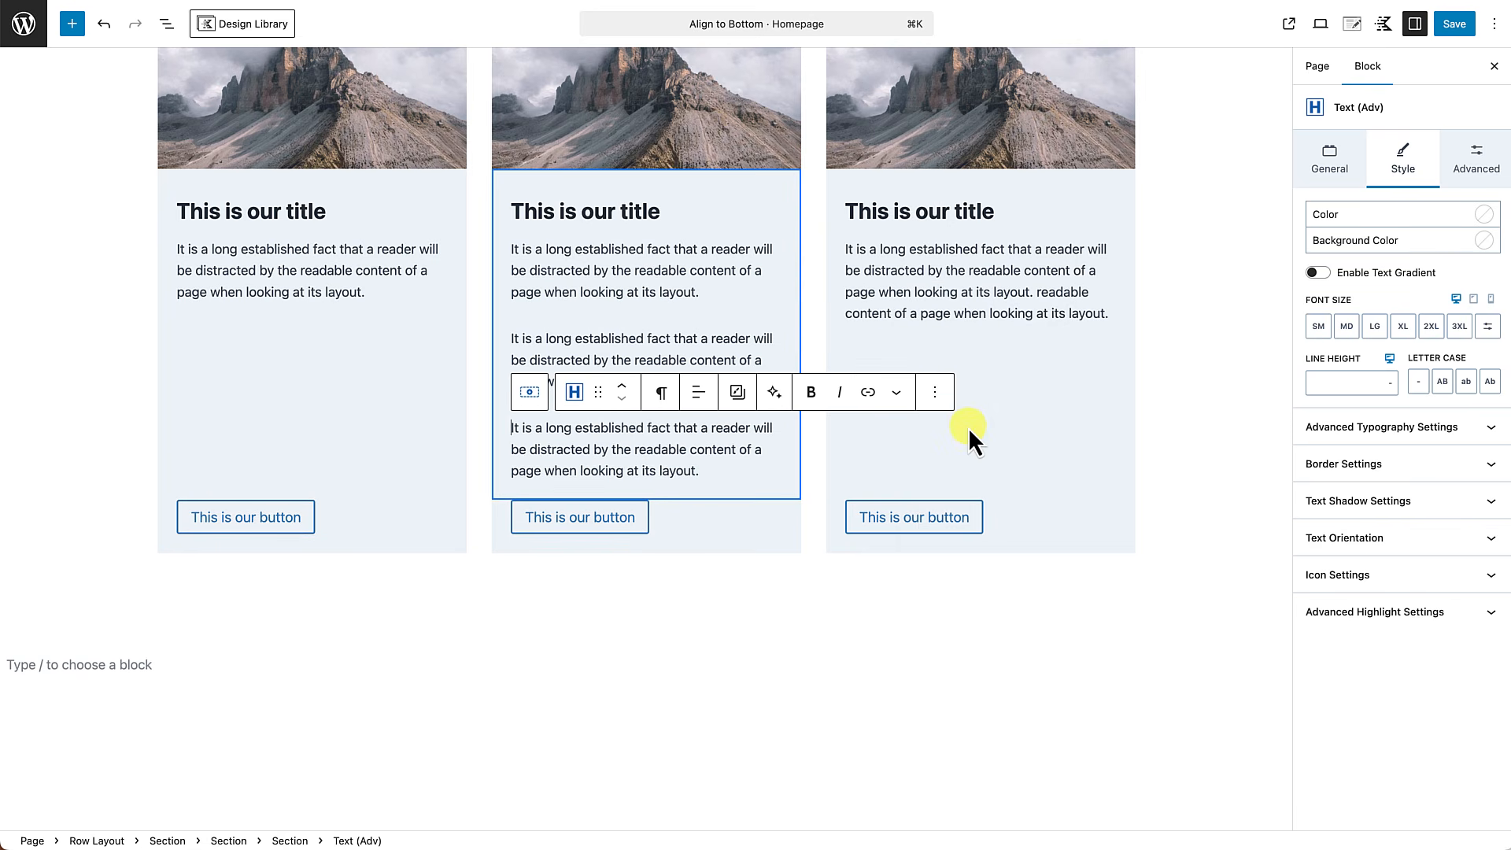
pyautogui.click(845, 656)
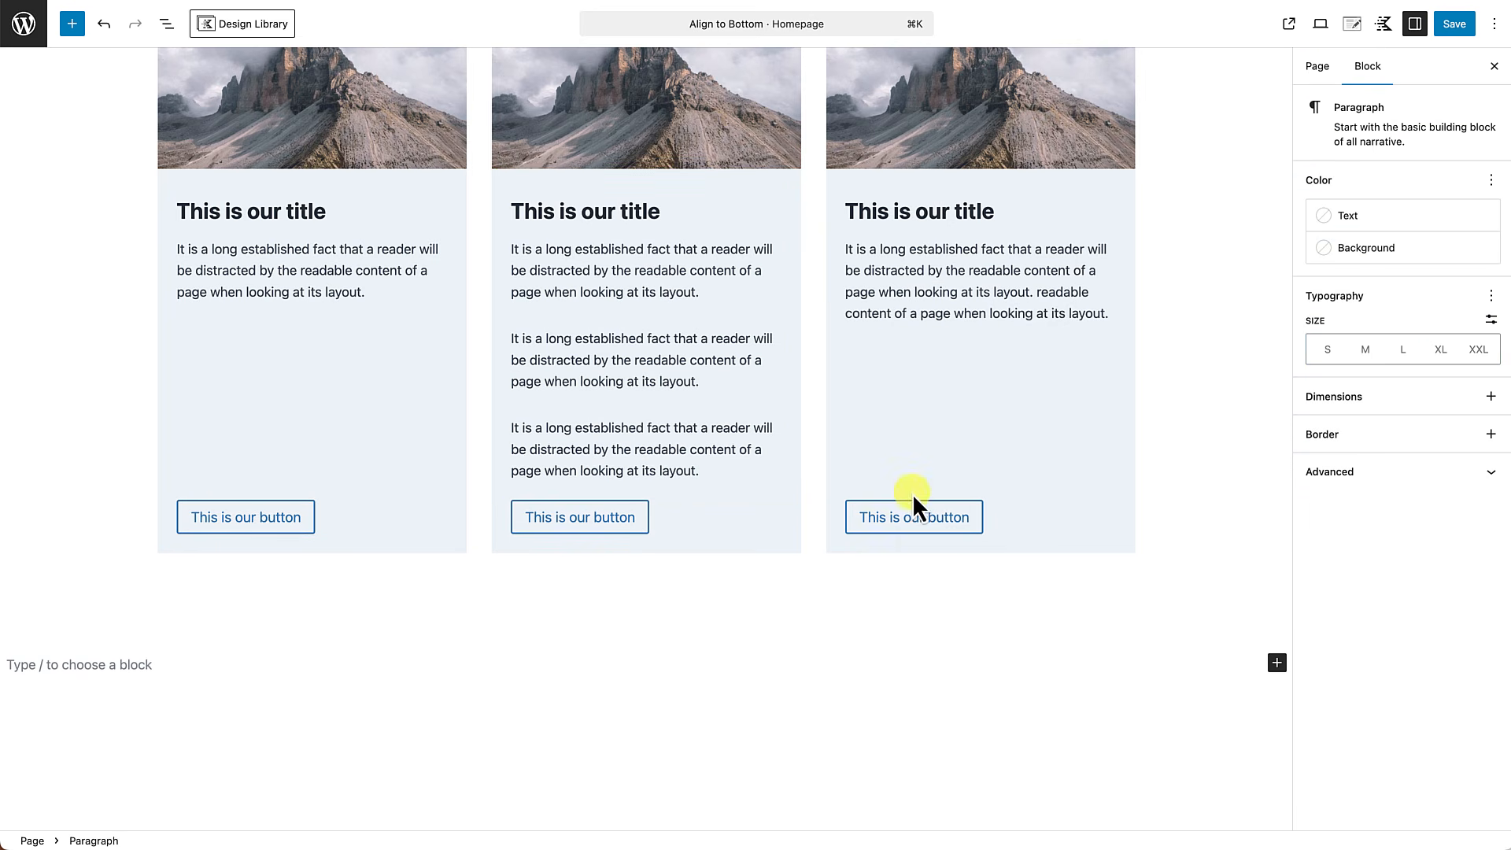
# Save the page and check the button alignment of the second card row on the live page.
pyautogui.click(1456, 25)
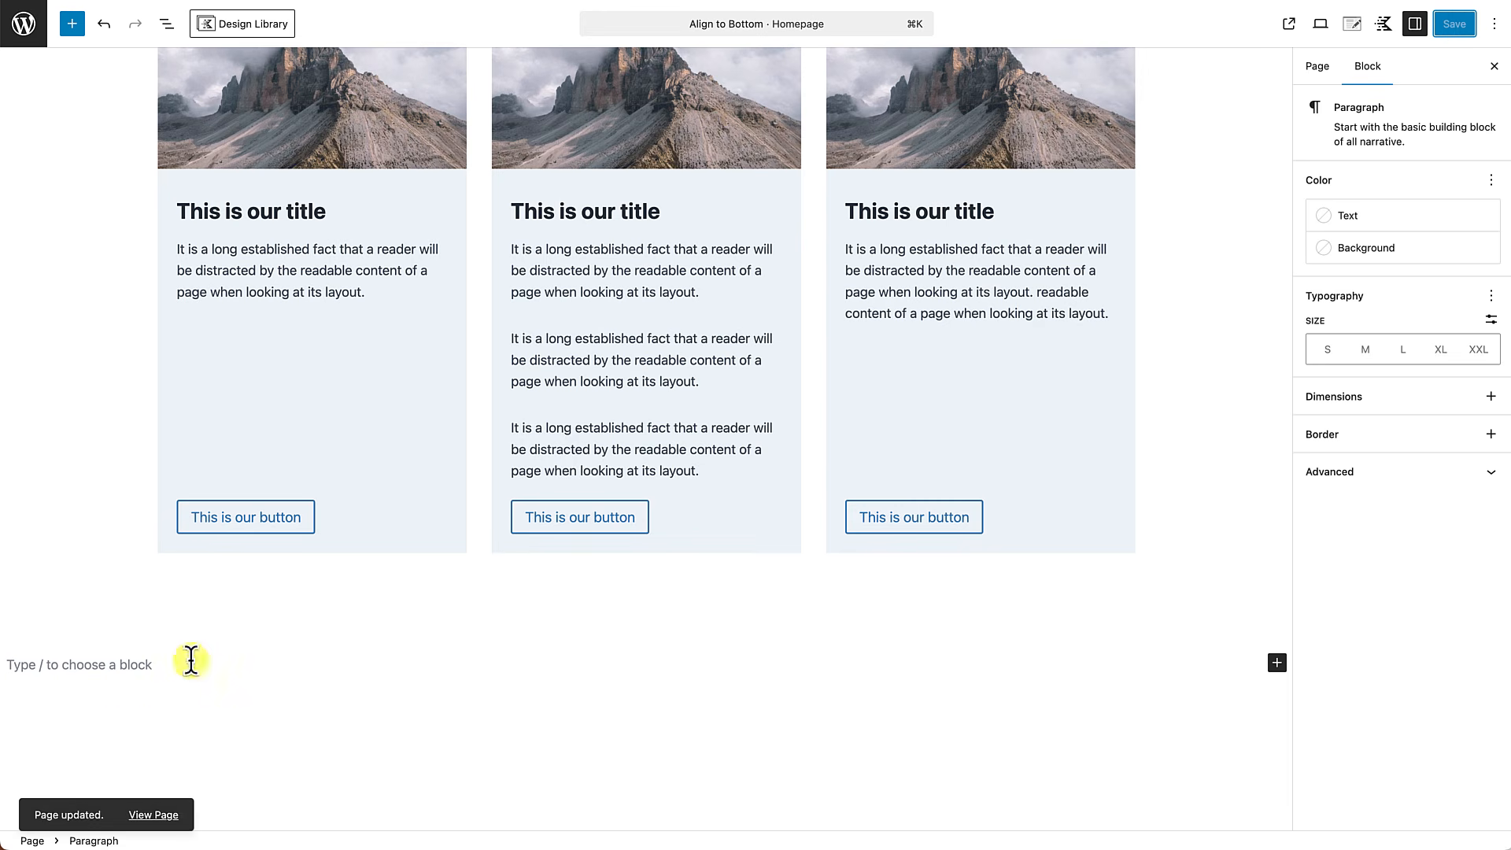
pyautogui.click(151, 819)
pyautogui.scroll(-8, 148, 814)
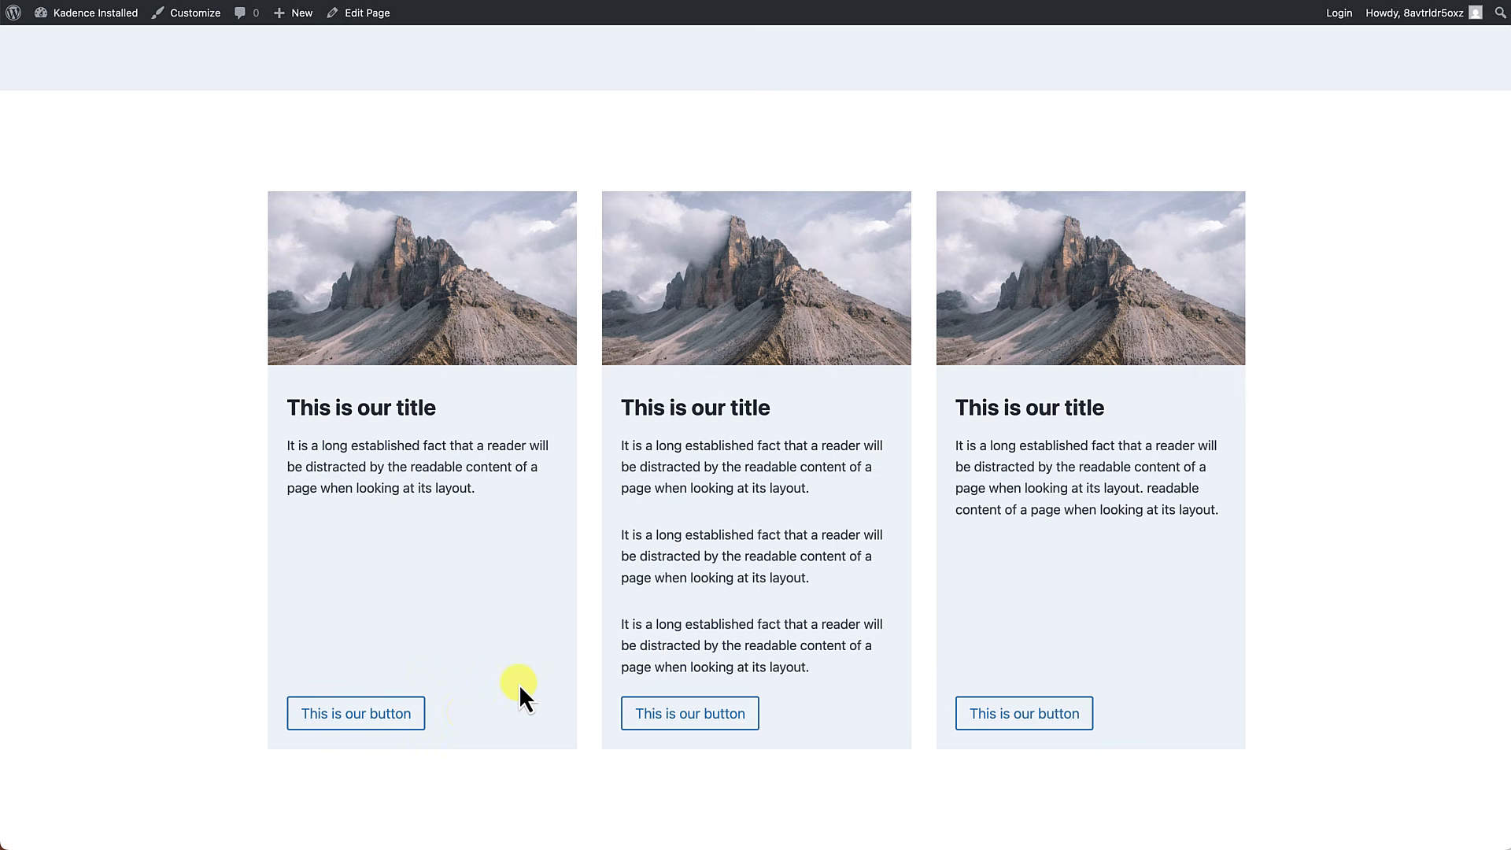
# Reopen the homepage for editing and examine the first card's section and buttons block in the second card row.
pyautogui.click(367, 14)
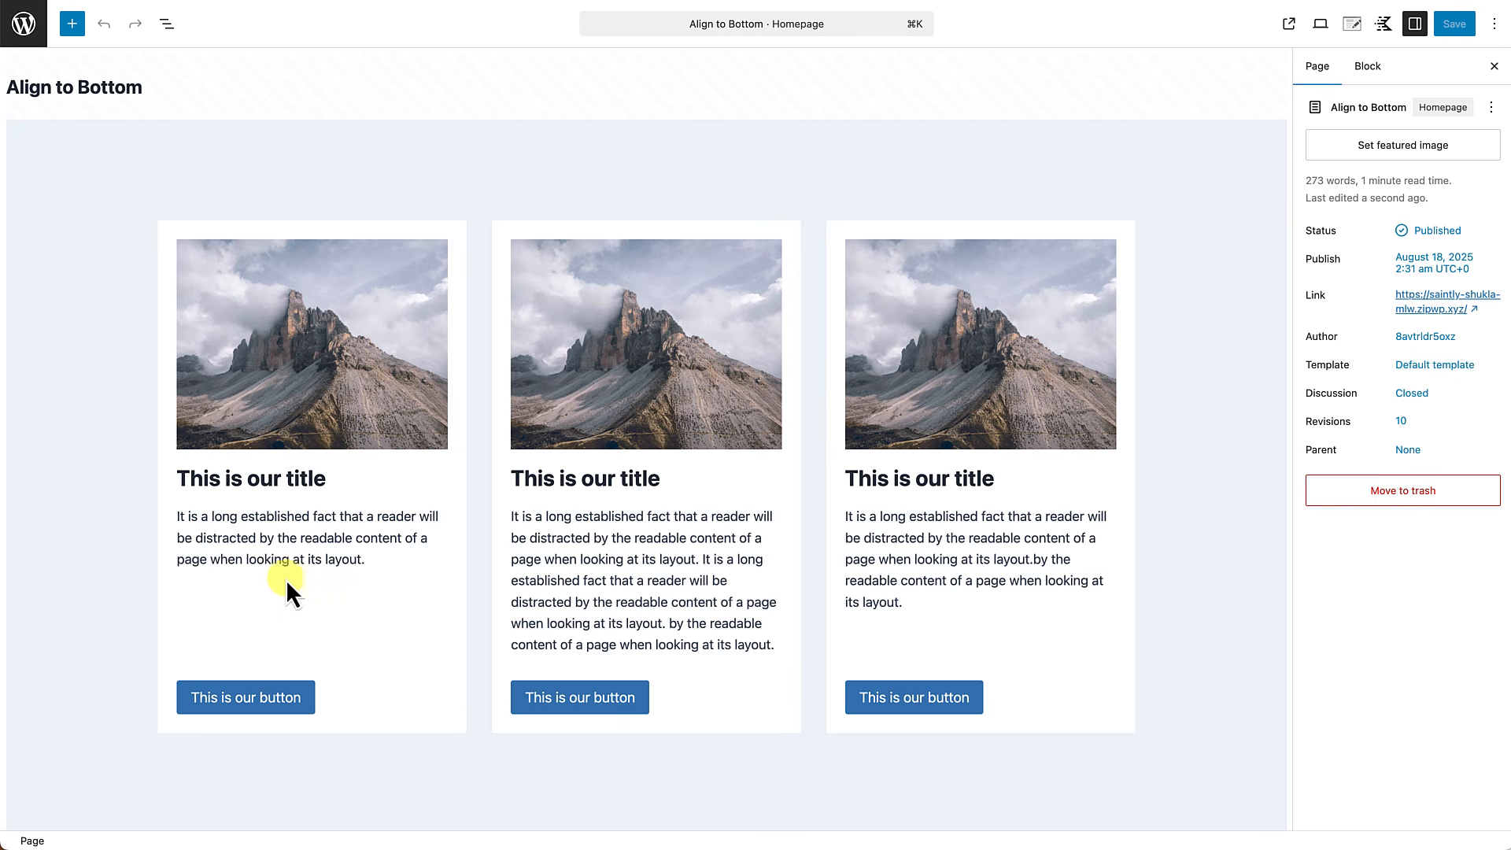
pyautogui.scroll(-8, 389, 692)
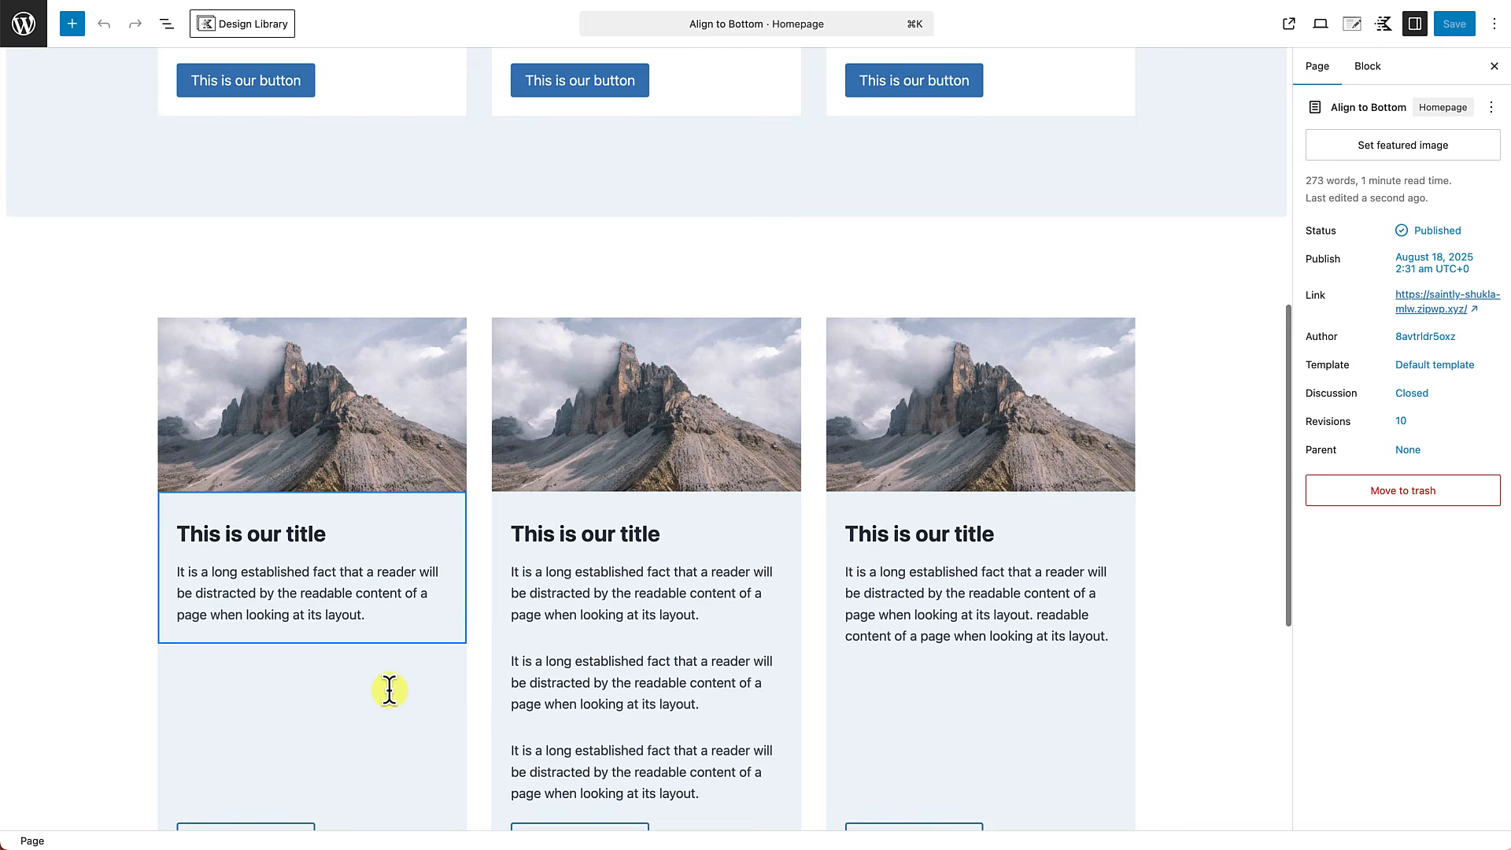
pyautogui.scroll(-2, 390, 690)
pyautogui.click(383, 736)
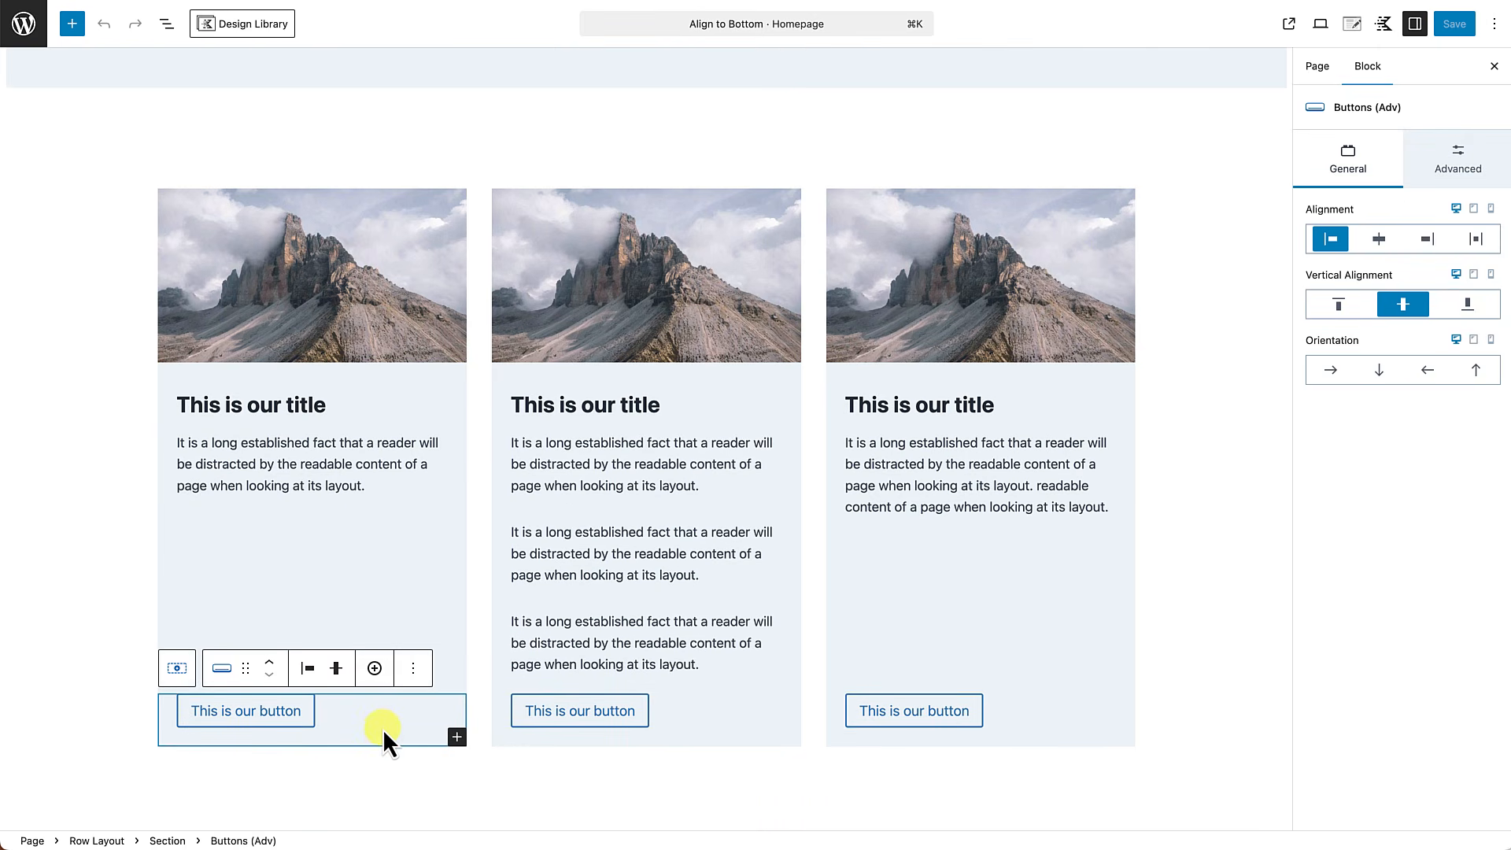
pyautogui.click(377, 607)
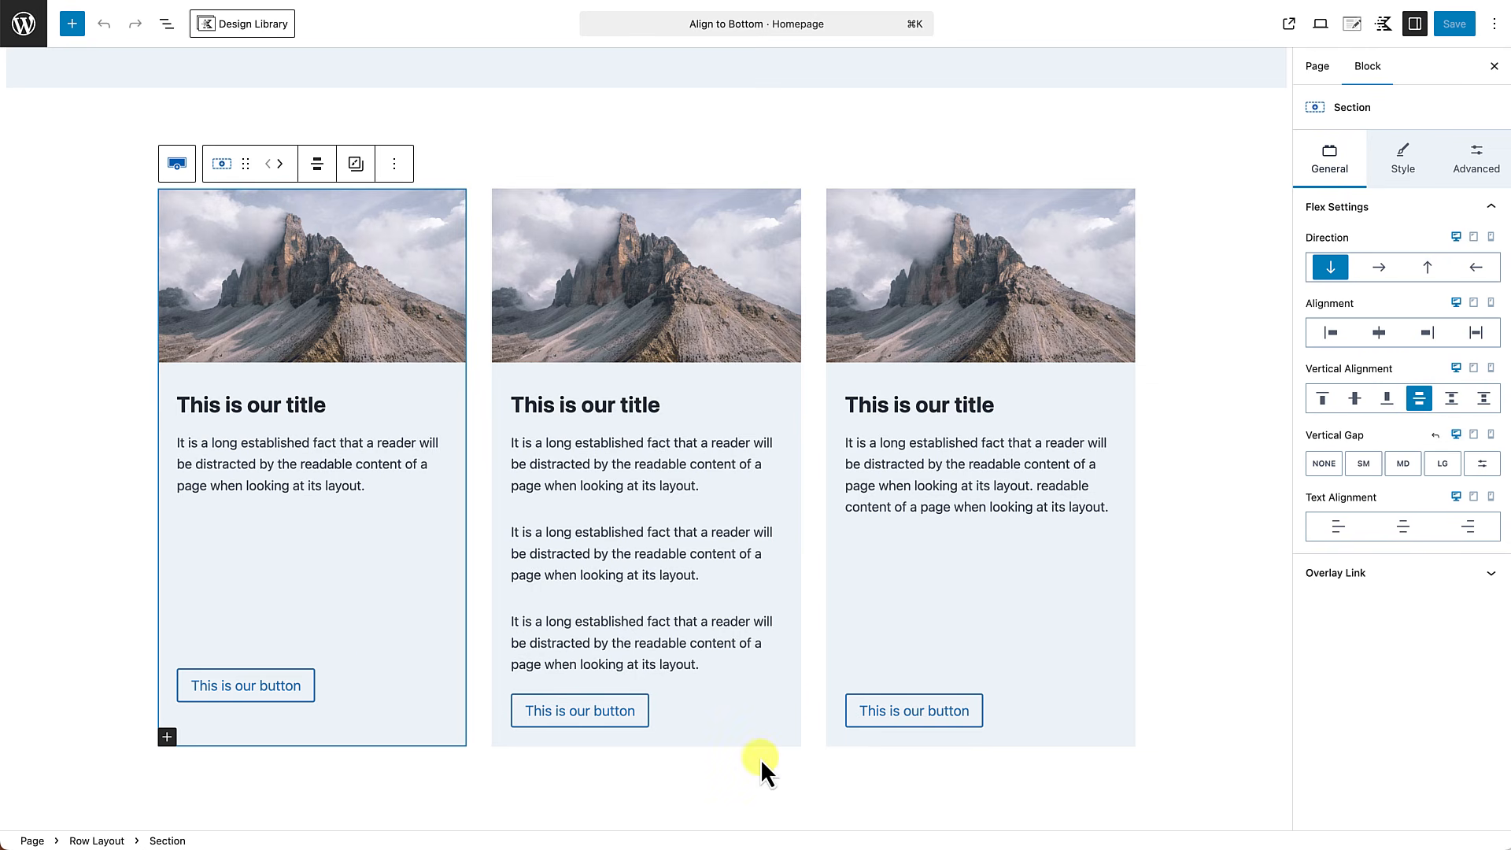
pyautogui.scroll(-5, 1140, 744)
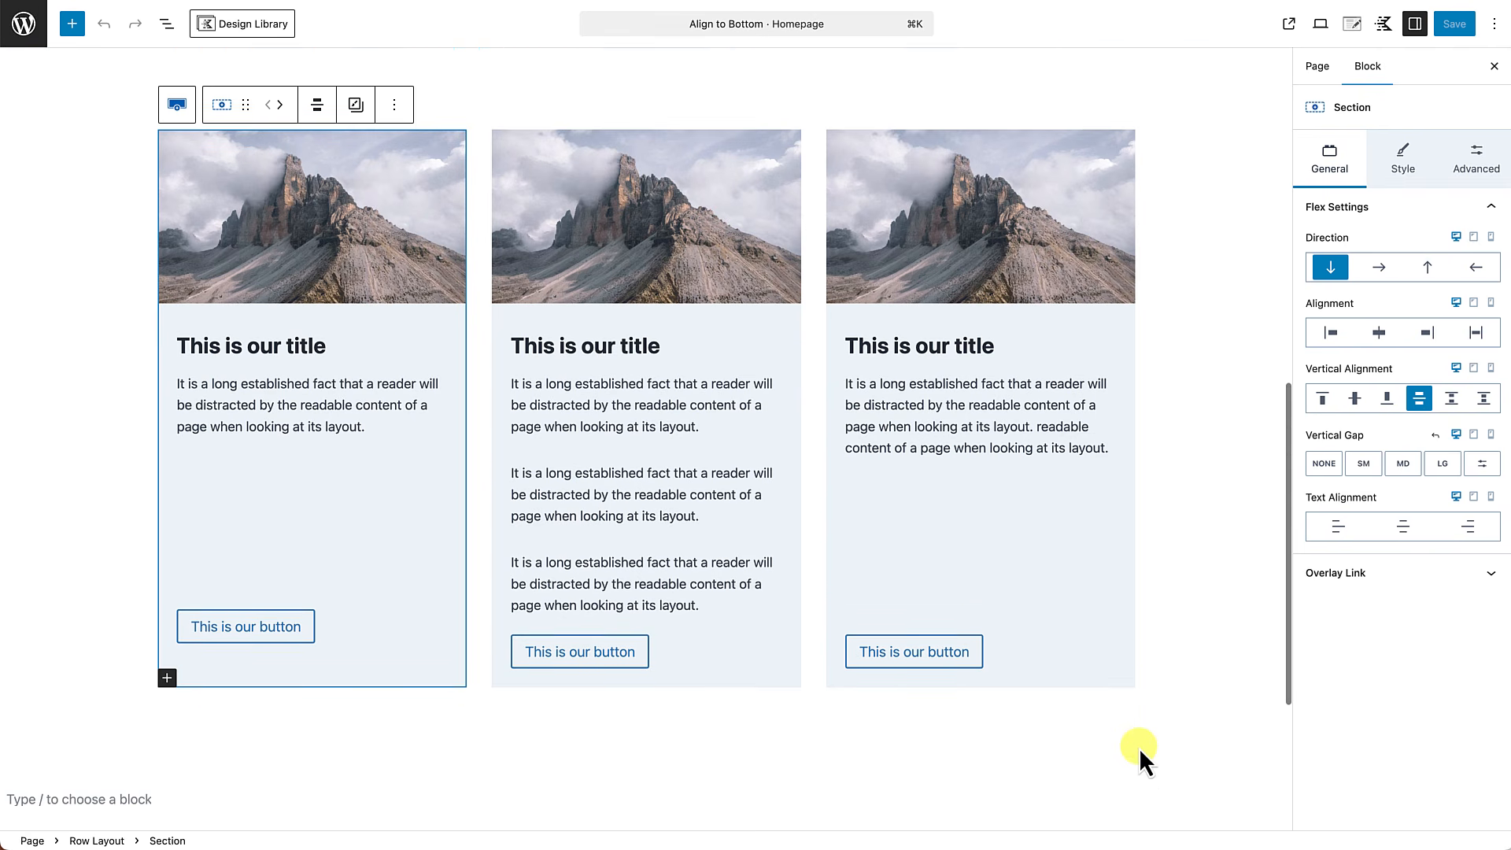
pyautogui.scroll(4, 1140, 748)
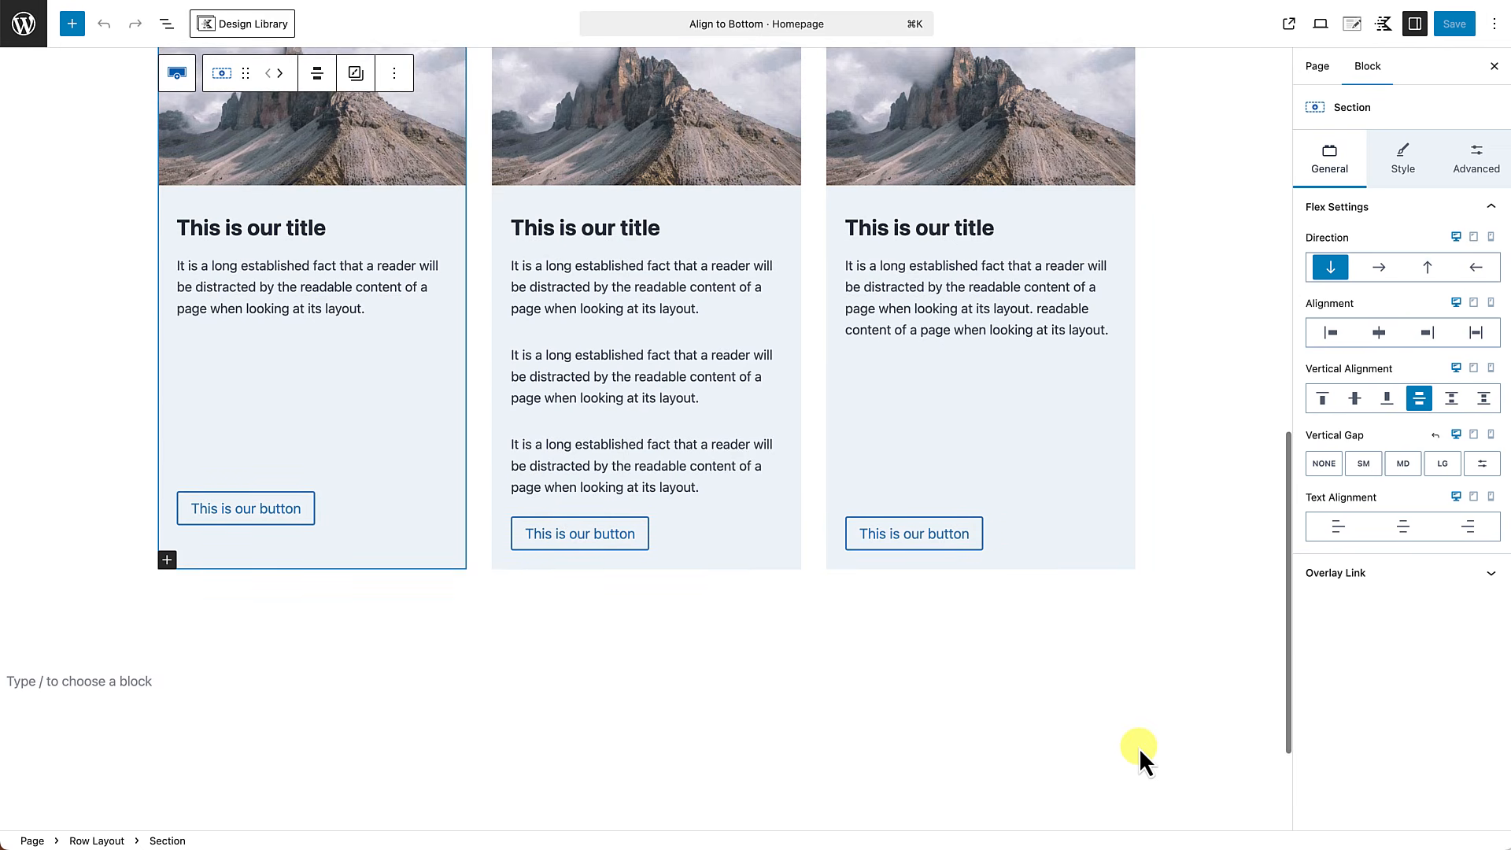
pyautogui.scroll(-1, 1140, 748)
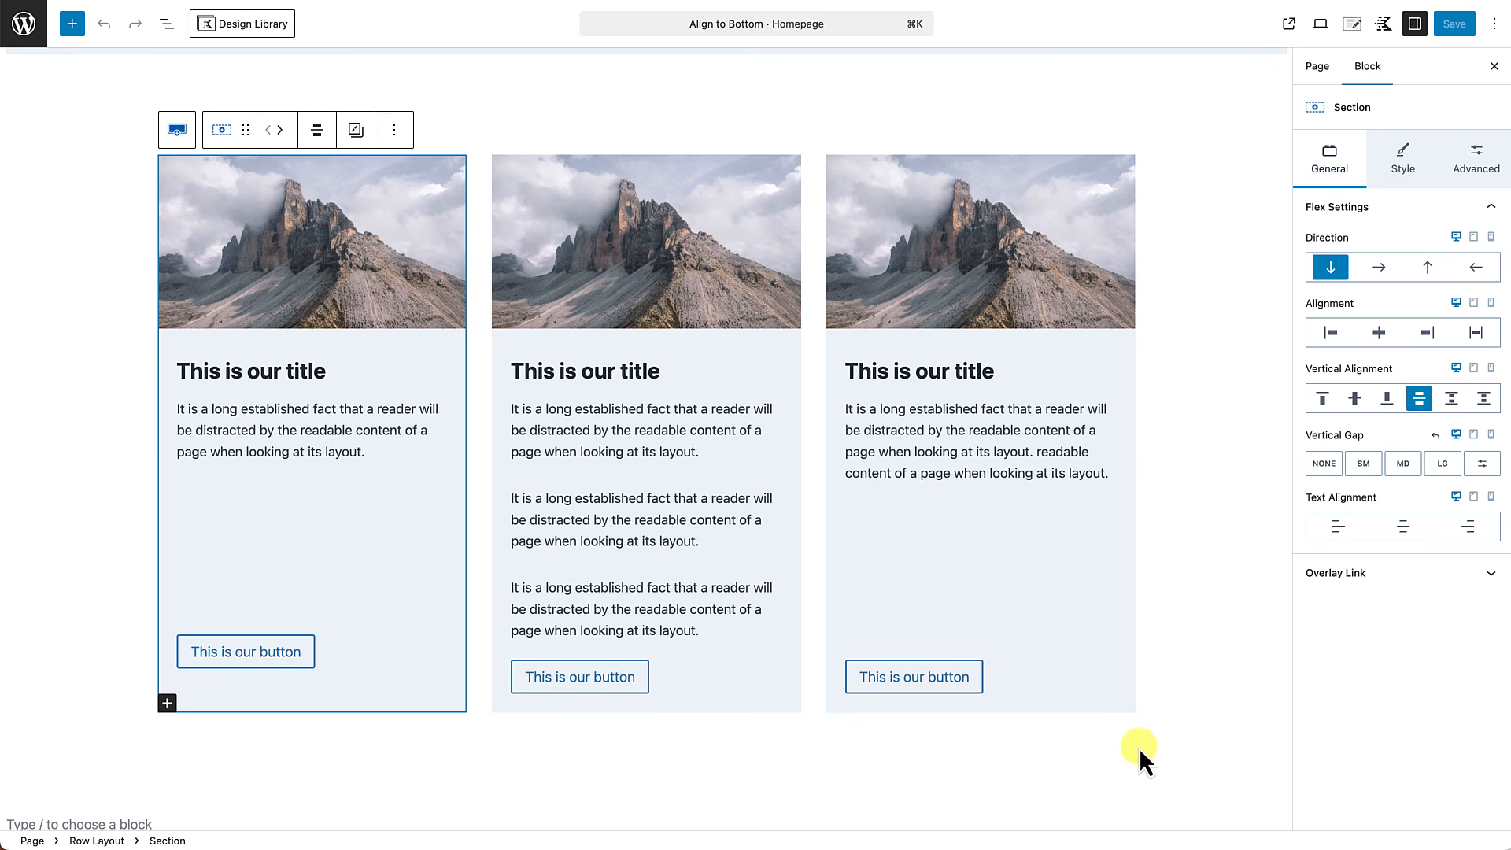
# Add a single-column Row Layout block after the second card row.
pyautogui.click(1139, 748)
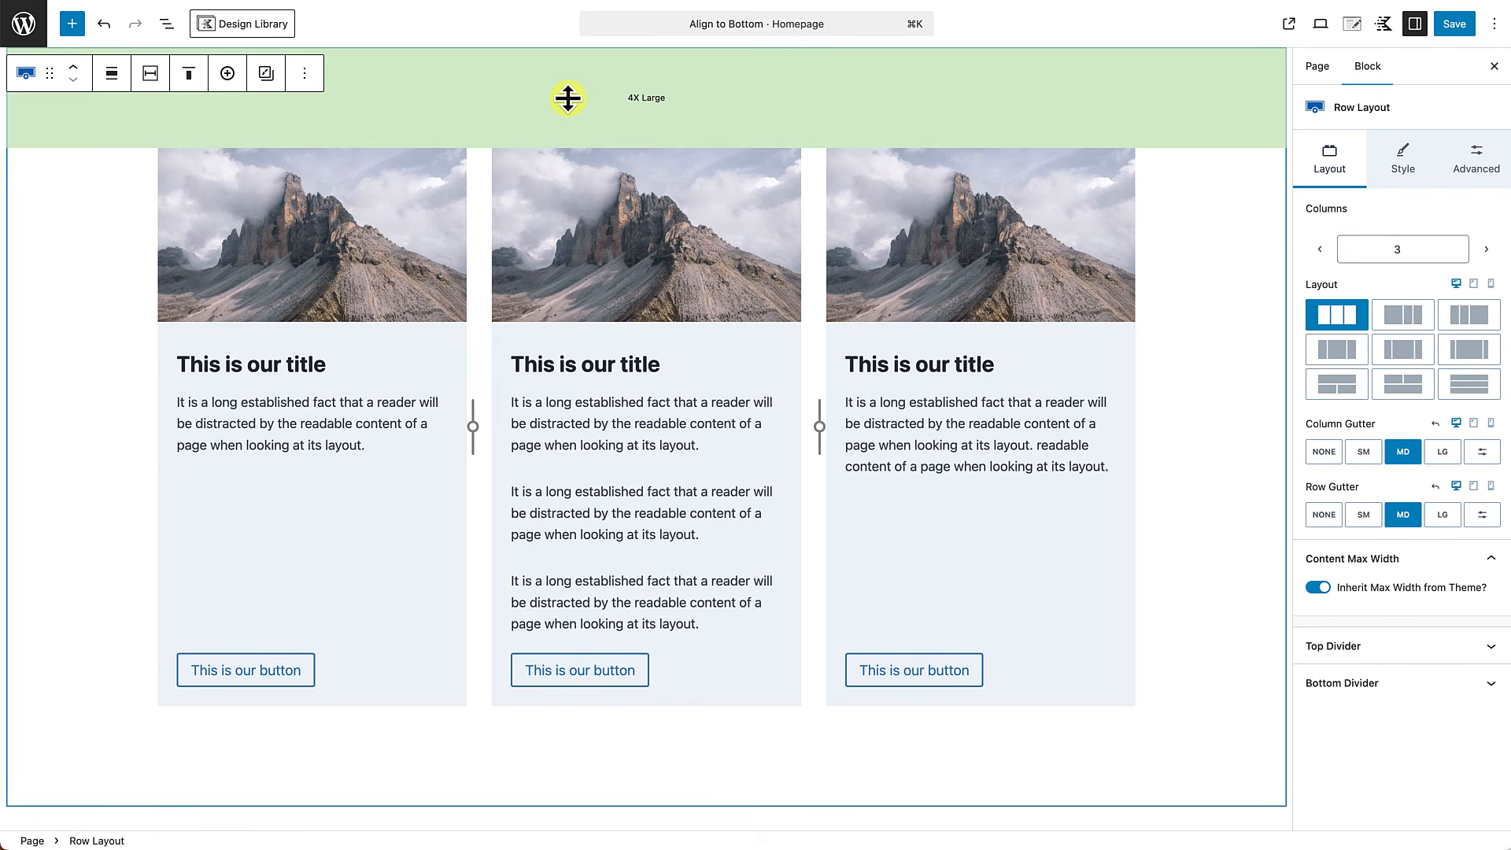
pyautogui.click(306, 76)
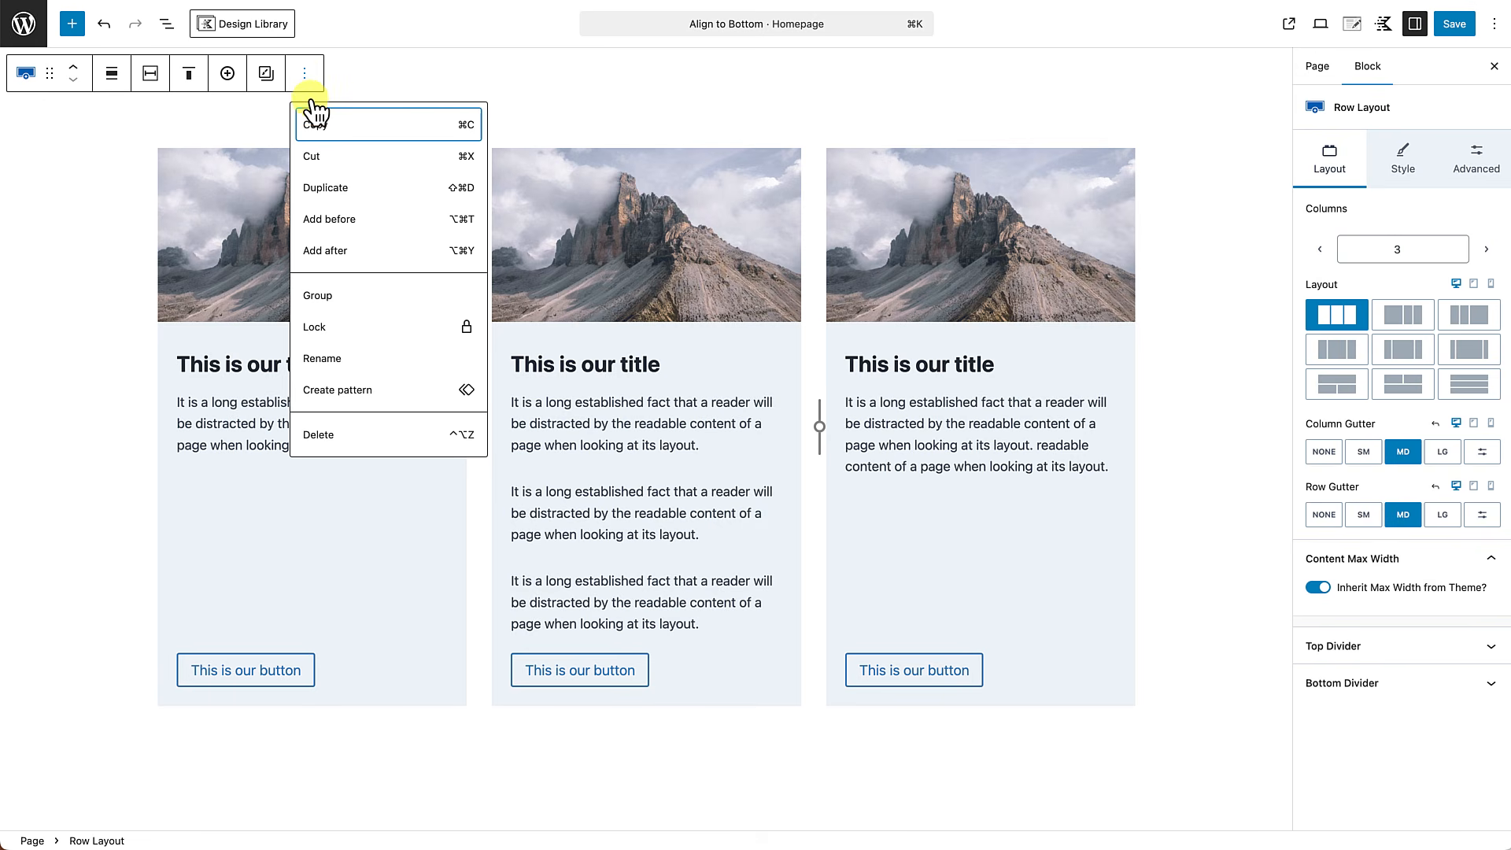
pyautogui.click(329, 248)
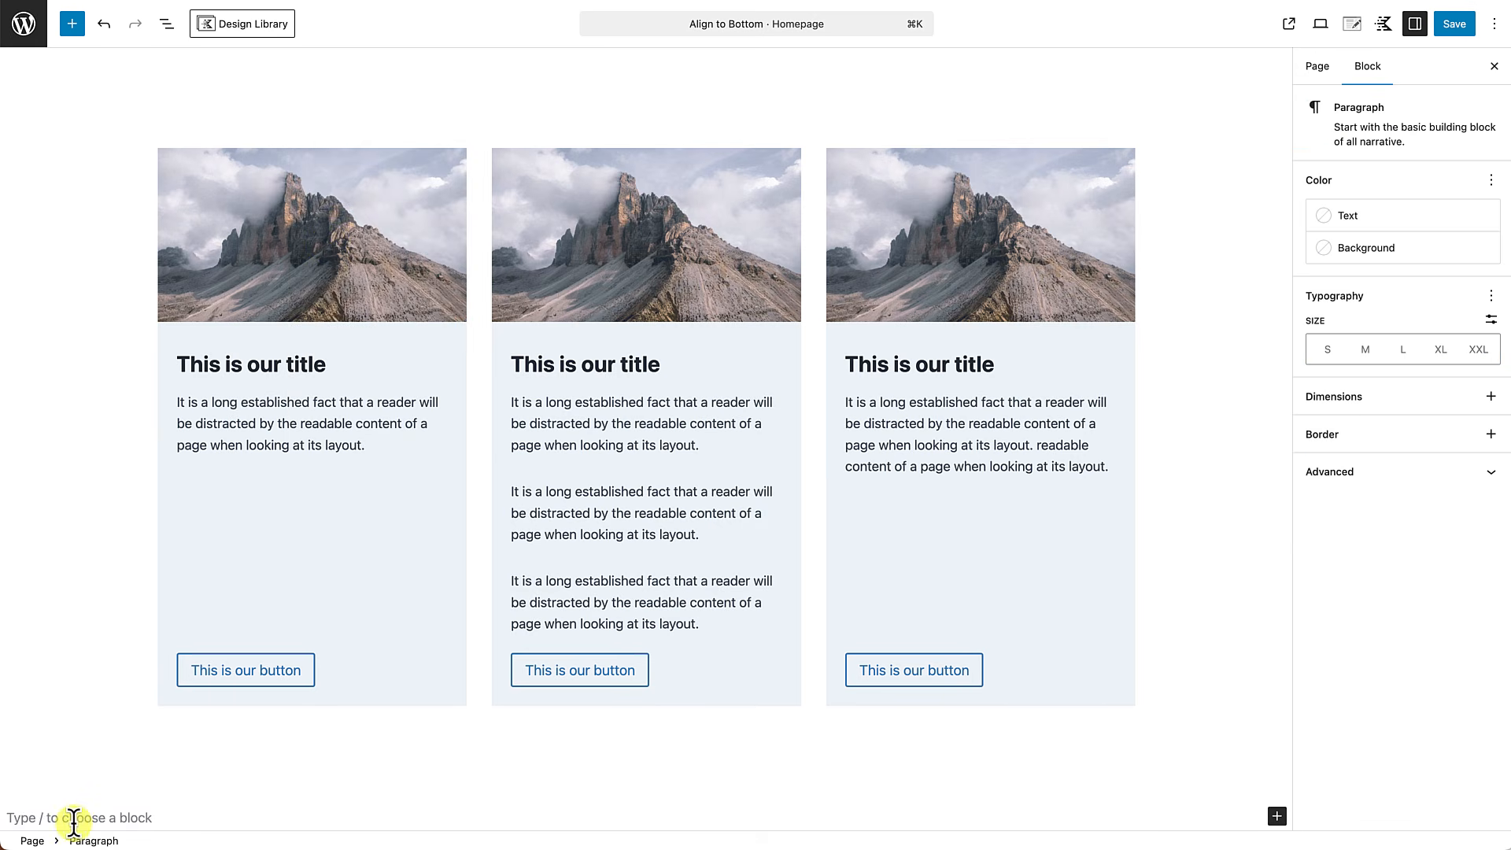
pyautogui.write('/')
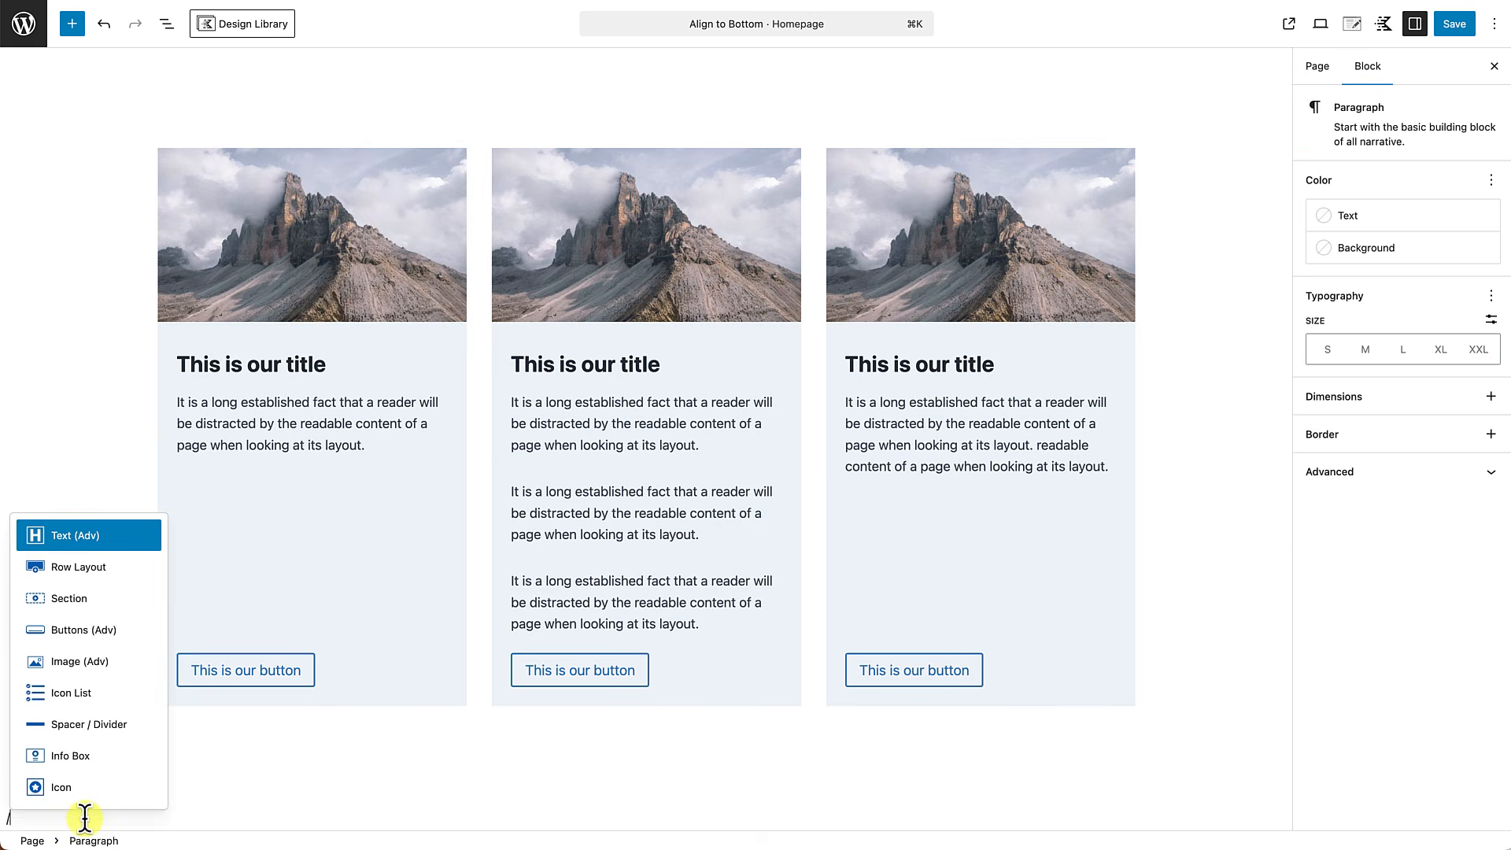
pyautogui.write('row')
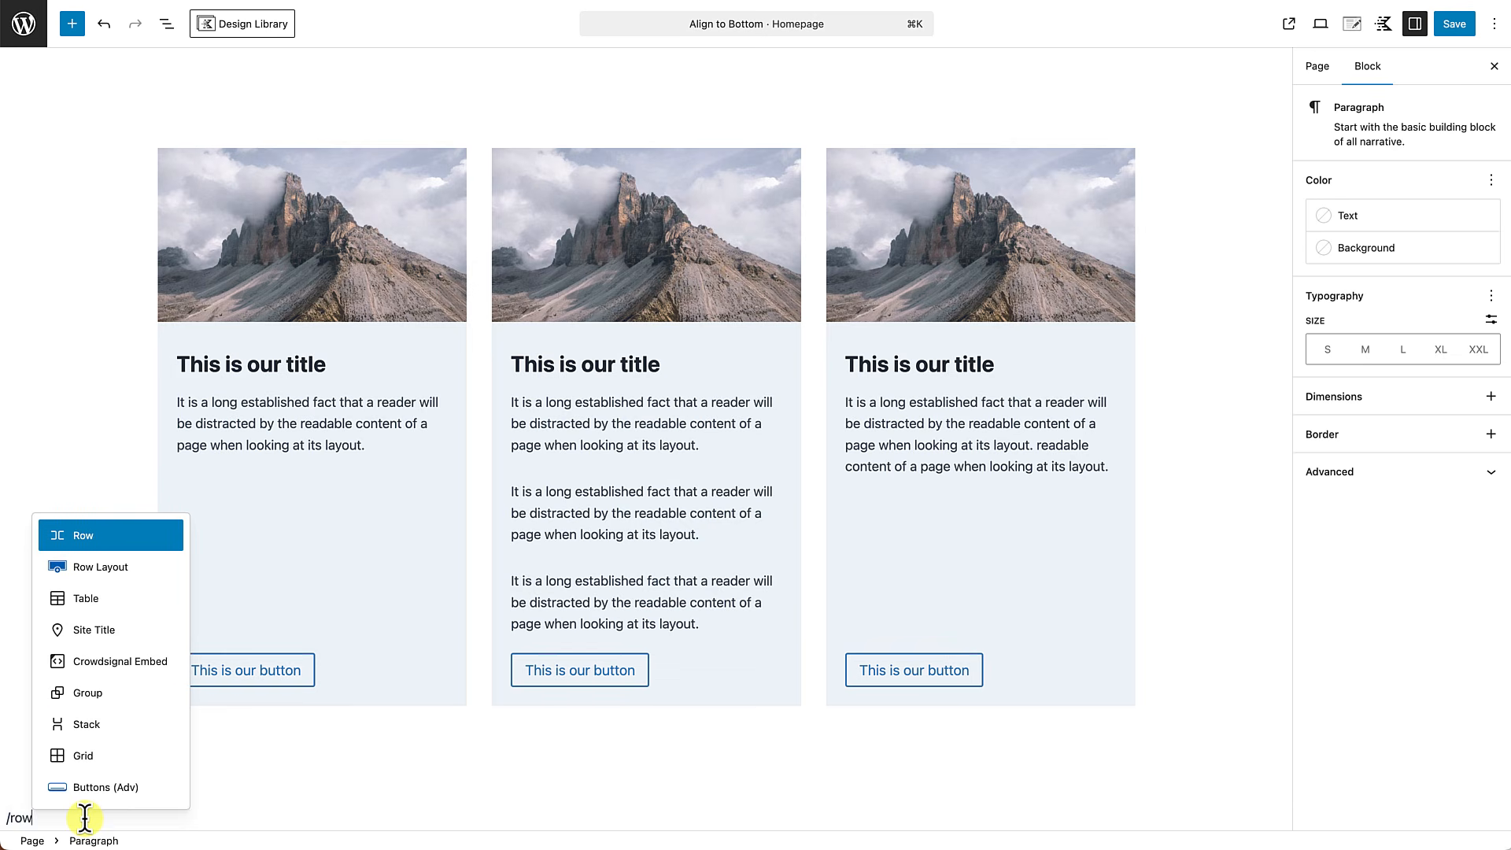
pyautogui.click(125, 570)
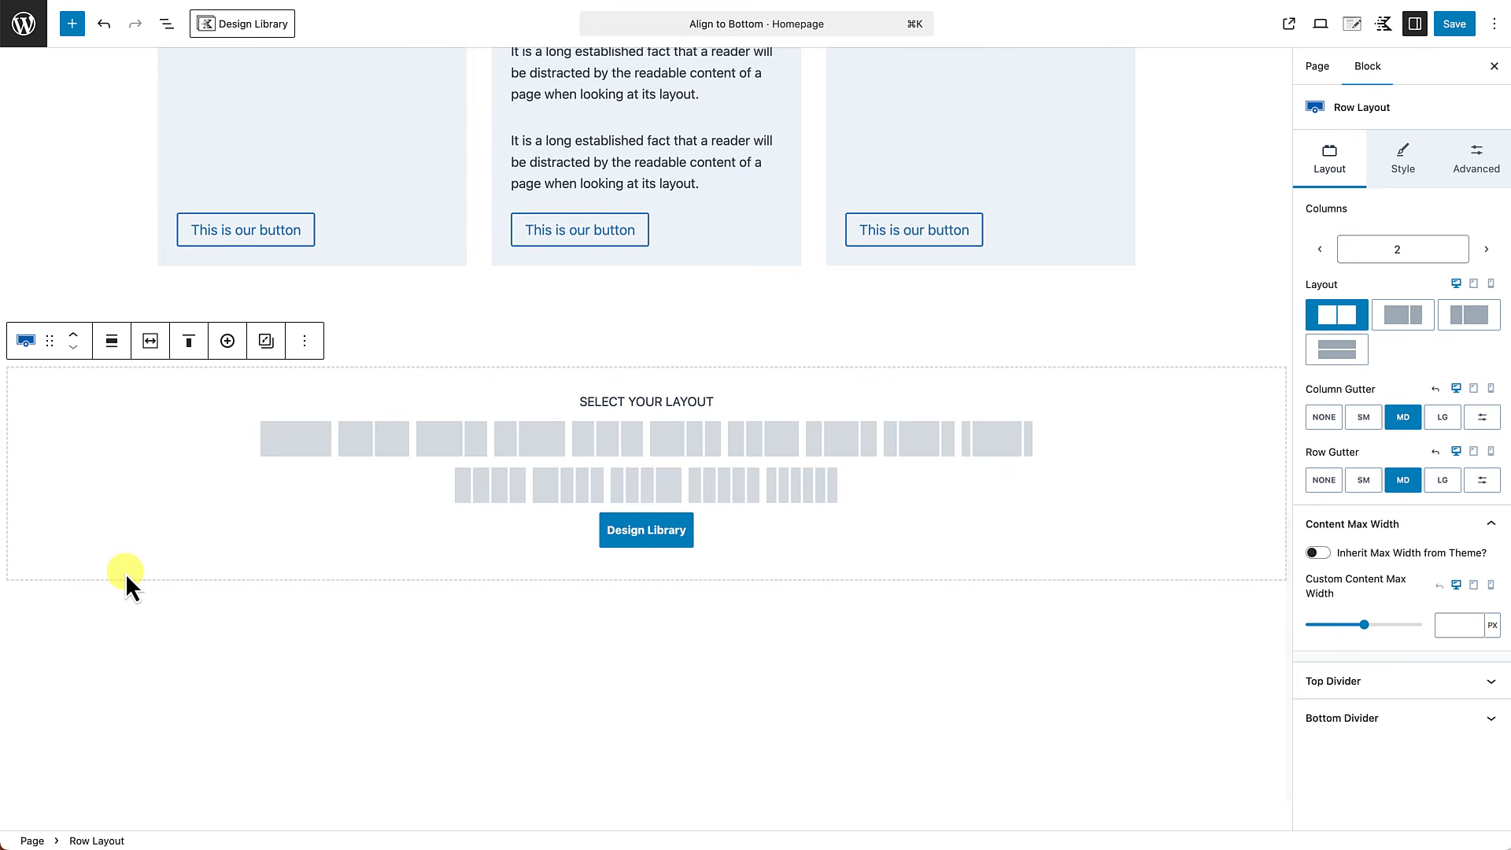
pyautogui.click(292, 450)
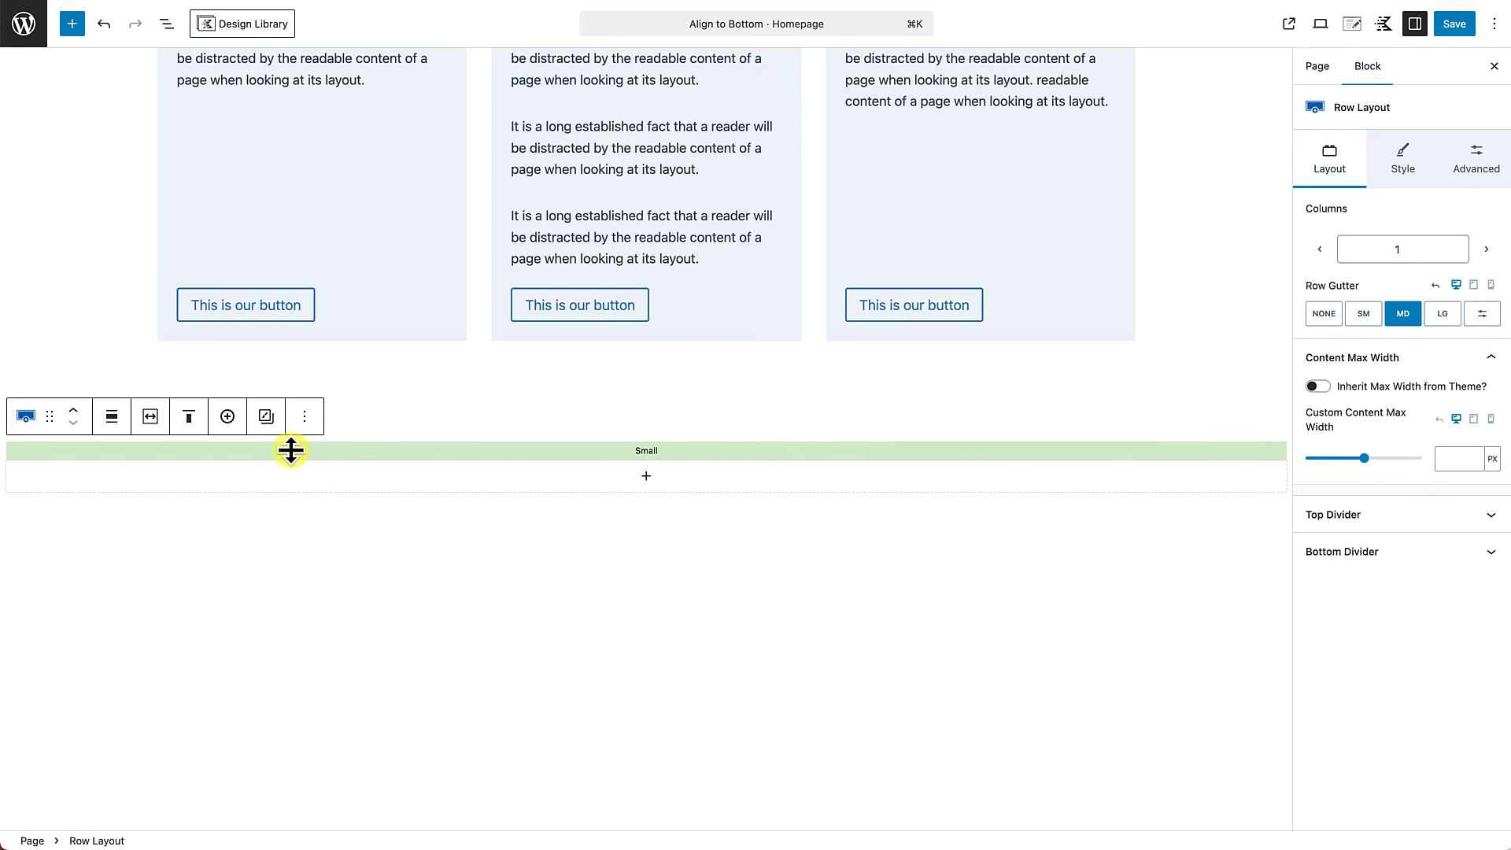
# Set the new row's custom content max width to 600 px and increase its top and bottom padding.
pyautogui.click(149, 417)
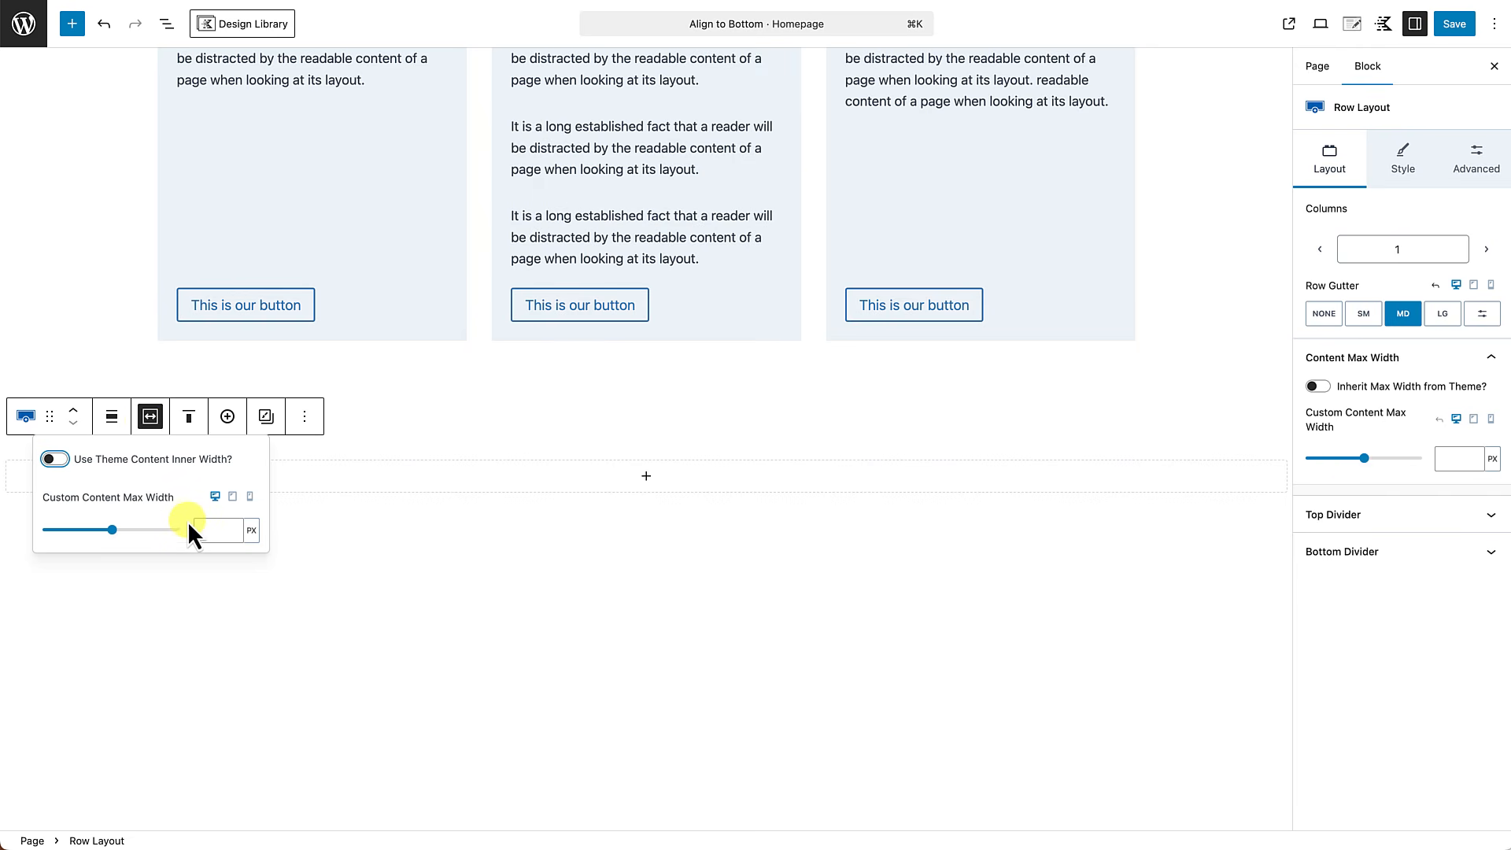
pyautogui.click(210, 527)
pyautogui.write('600')
pyautogui.moveTo(570, 449); pyautogui.dragTo(551, 528)
pyautogui.moveTo(593, 583); pyautogui.dragTo(579, 668)
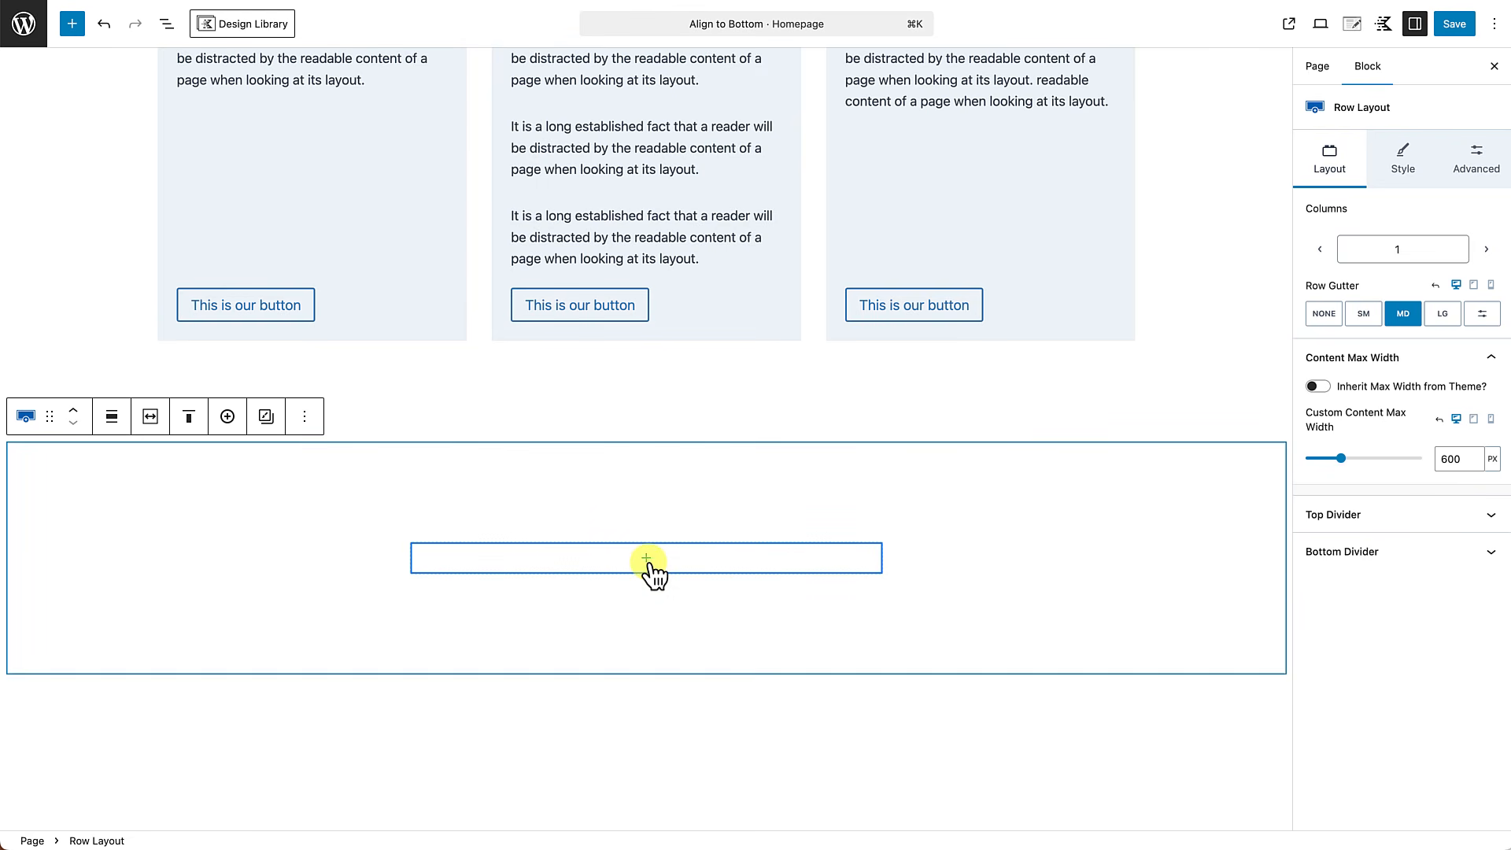
# Insert a Text (Adv) block in the new row's section with the heading "Beginner".
pyautogui.click(648, 562)
pyautogui.click(649, 673)
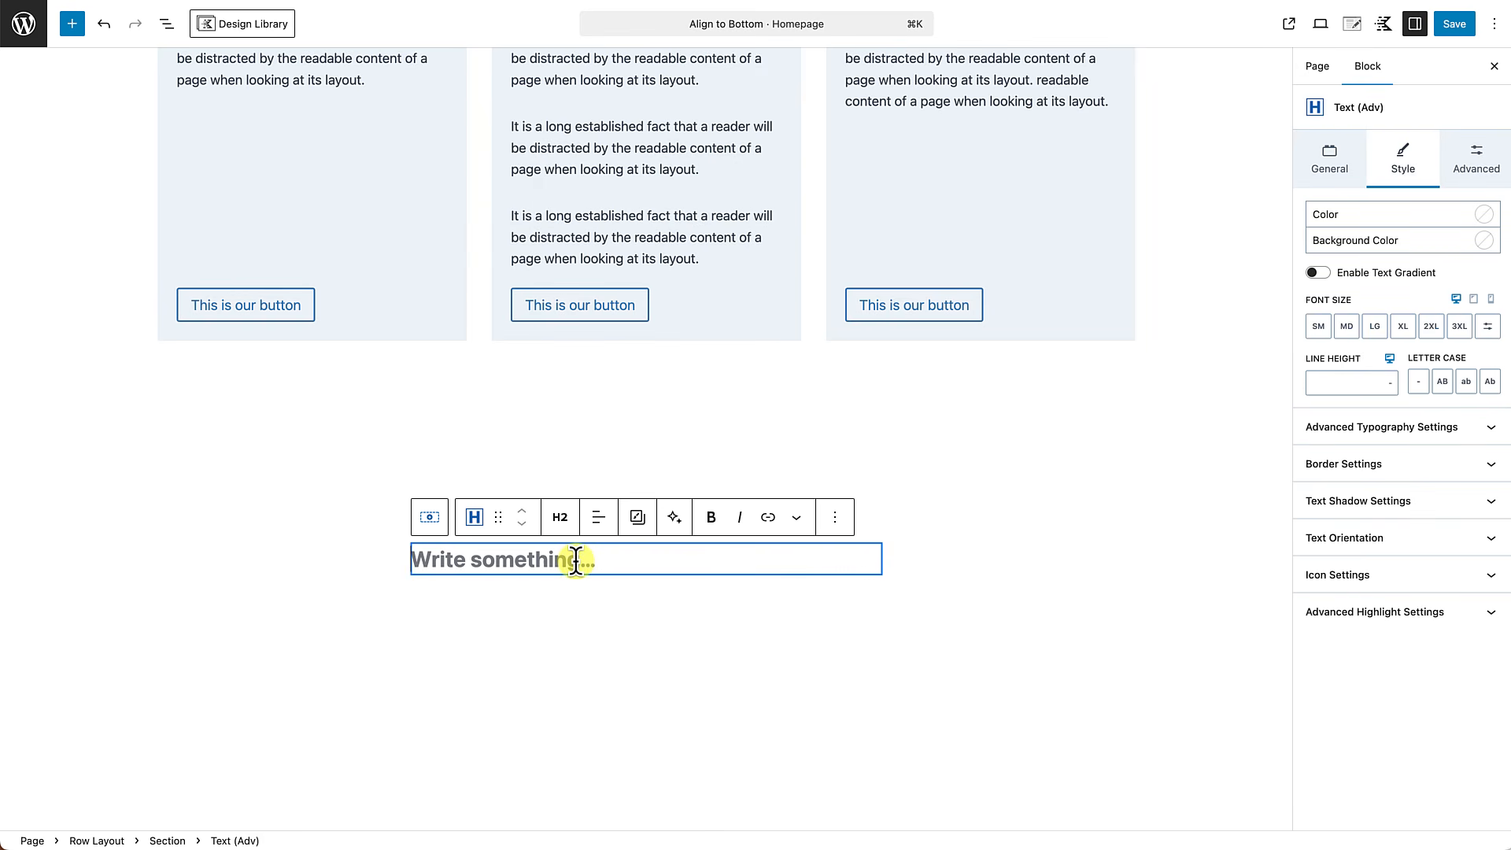
pyautogui.write('Beginner')
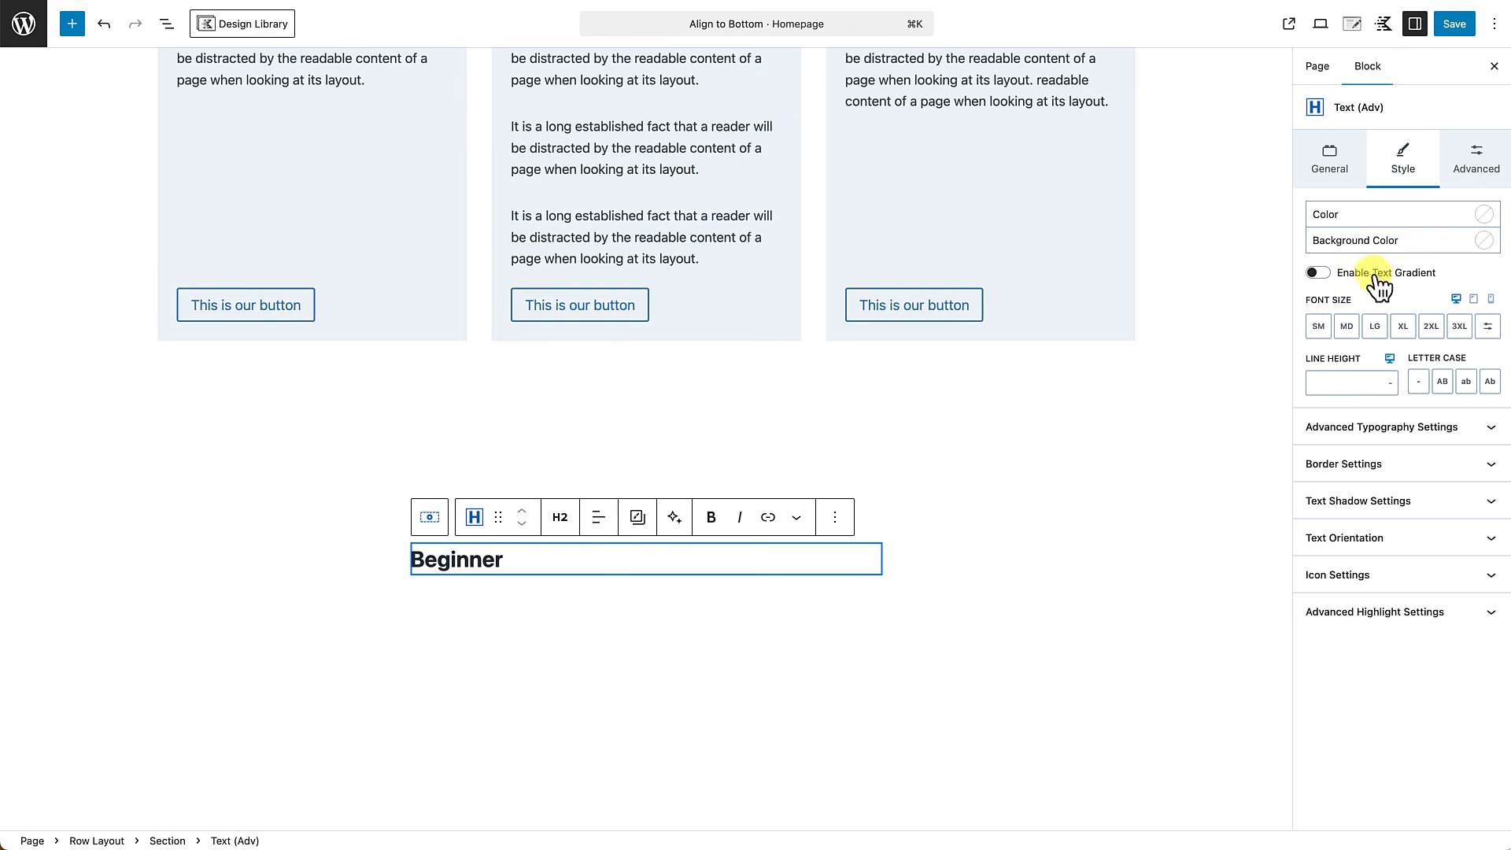
# Set the bottom and top margins of the "Beginner" heading to None.
pyautogui.click(1482, 168)
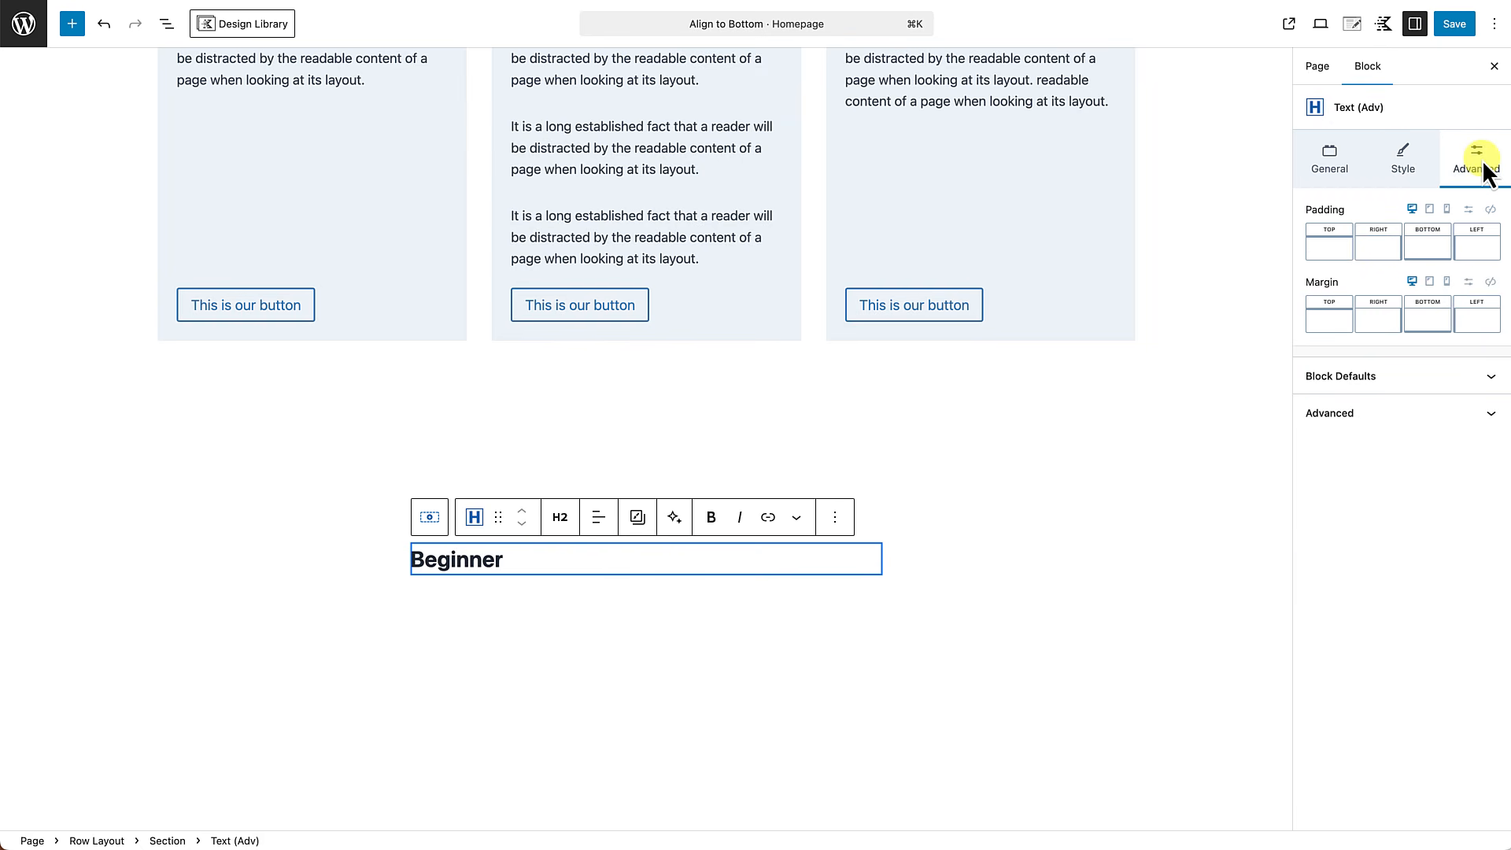
pyautogui.click(1423, 319)
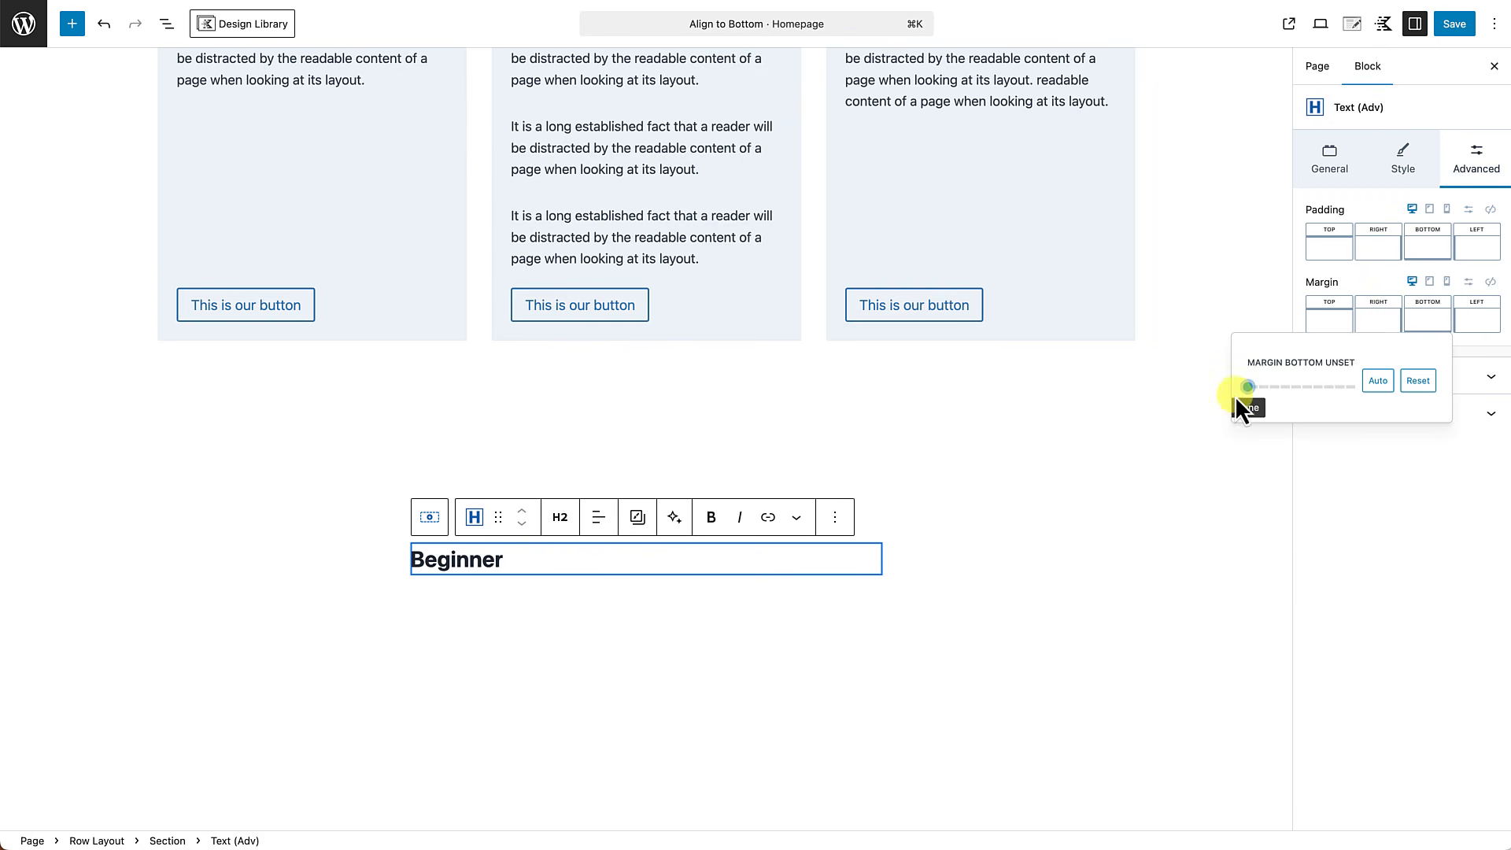
pyautogui.moveTo(1249, 387); pyautogui.dragTo(1063, 401)
pyautogui.click(1332, 323)
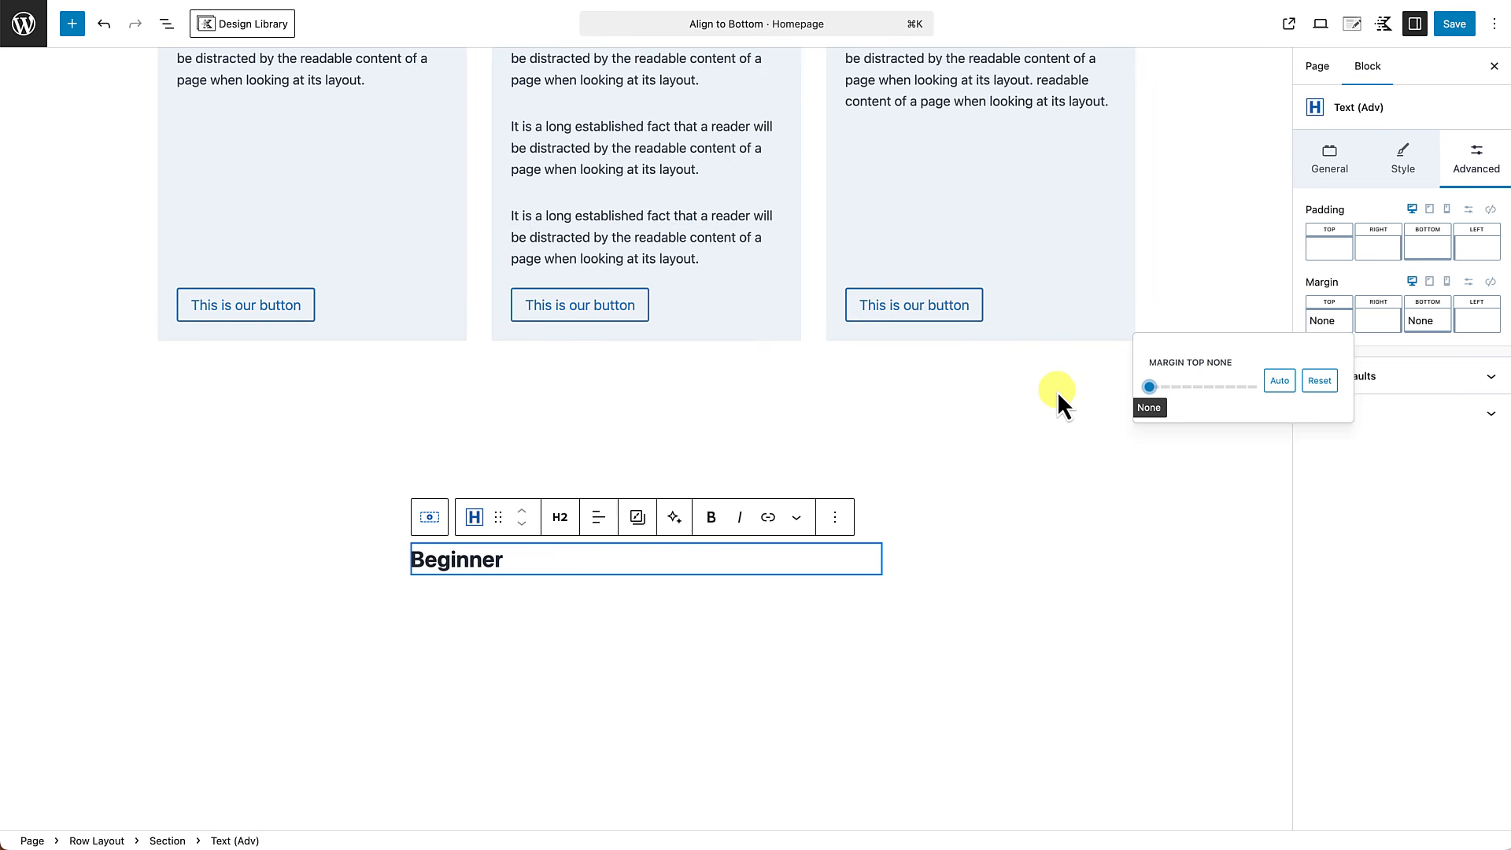
# Set the "Beginner" heading's color to the palette gray 4A5568 and its font size to LG.
pyautogui.click(1409, 162)
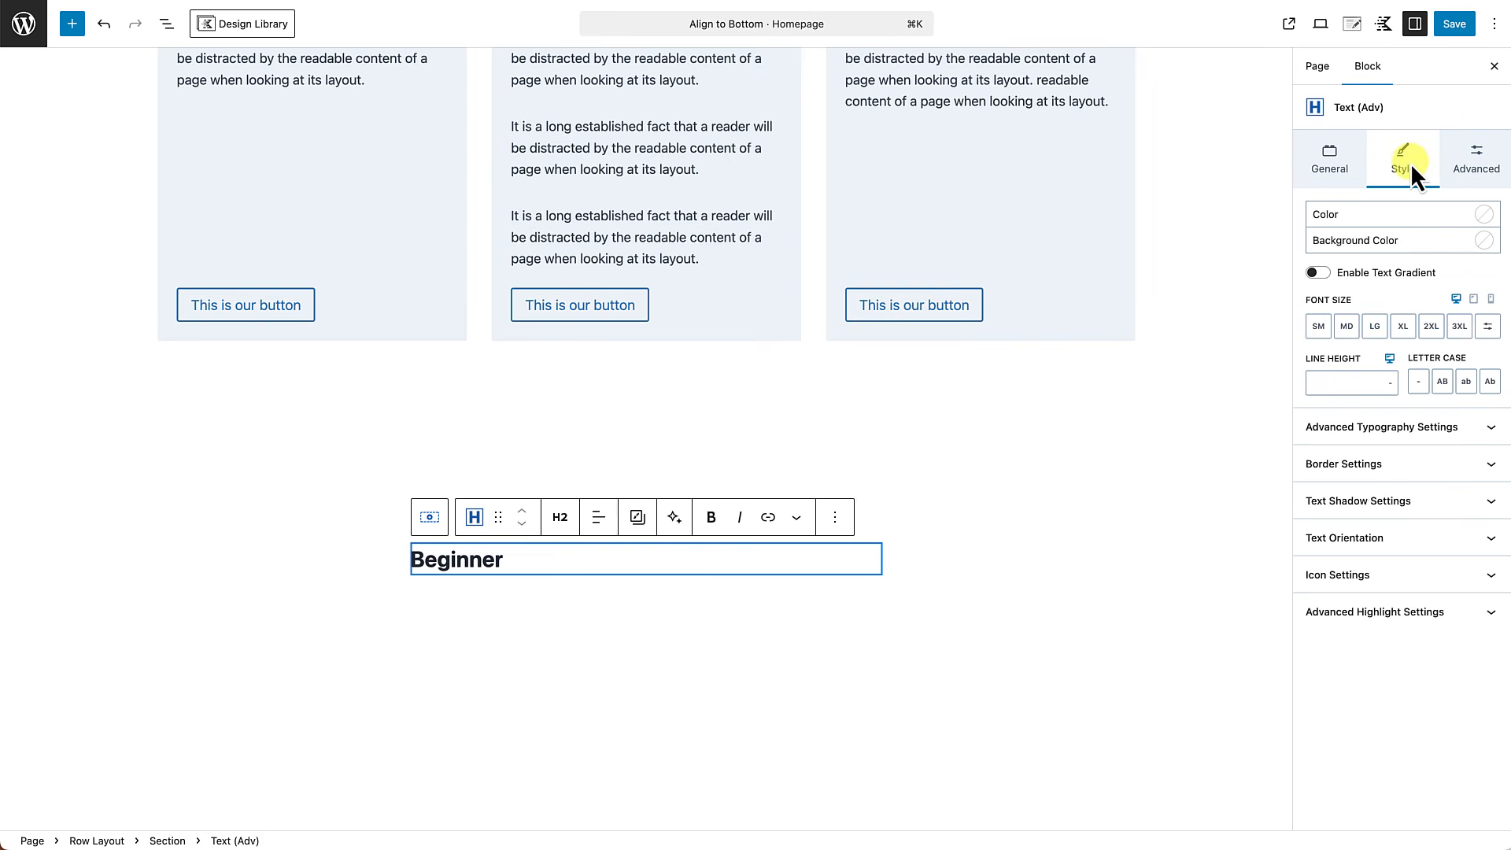
pyautogui.click(1484, 214)
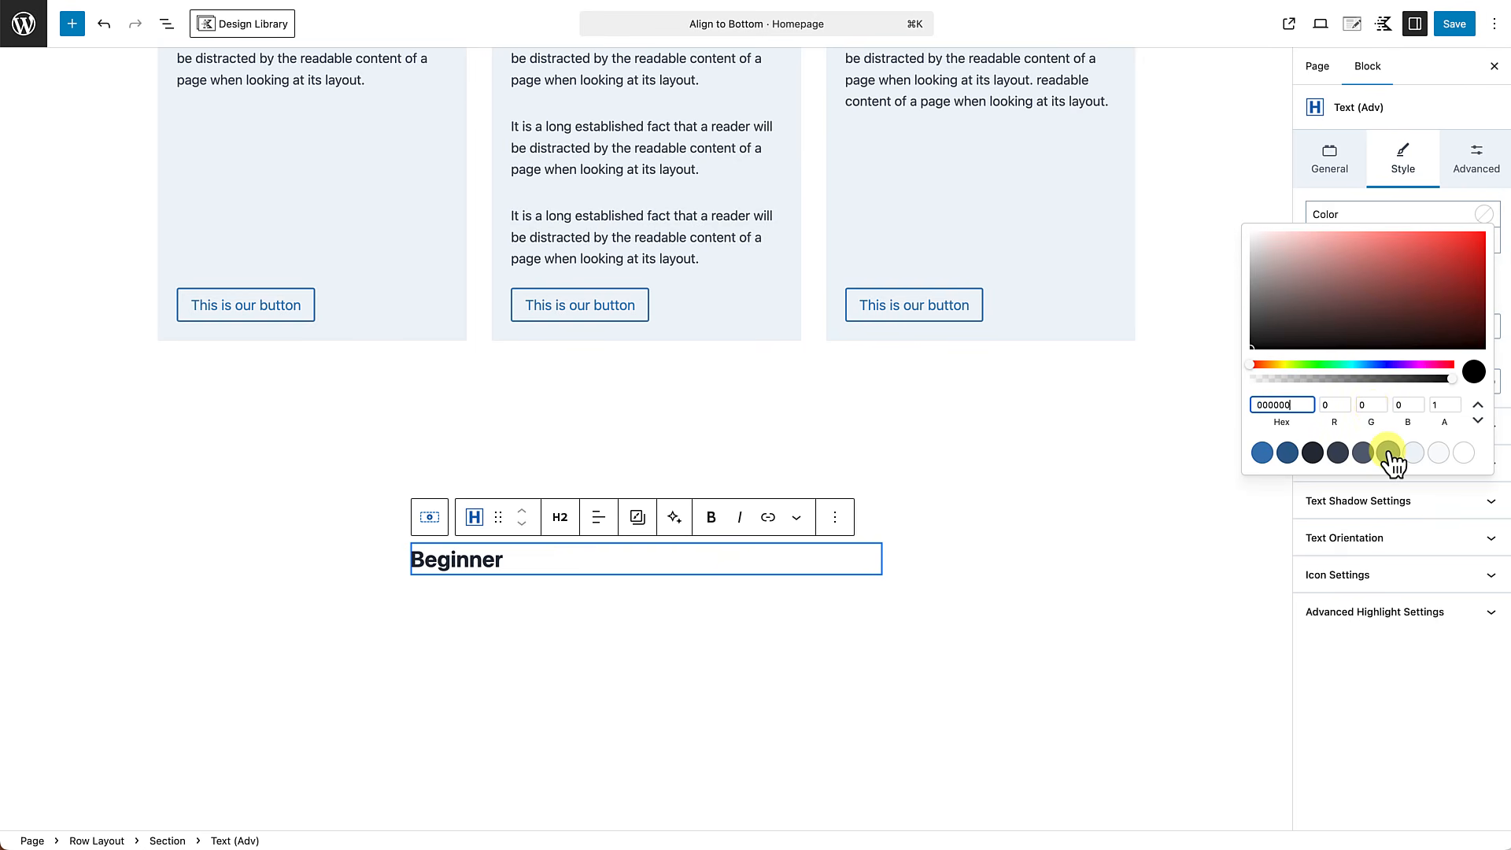
pyautogui.click(1363, 453)
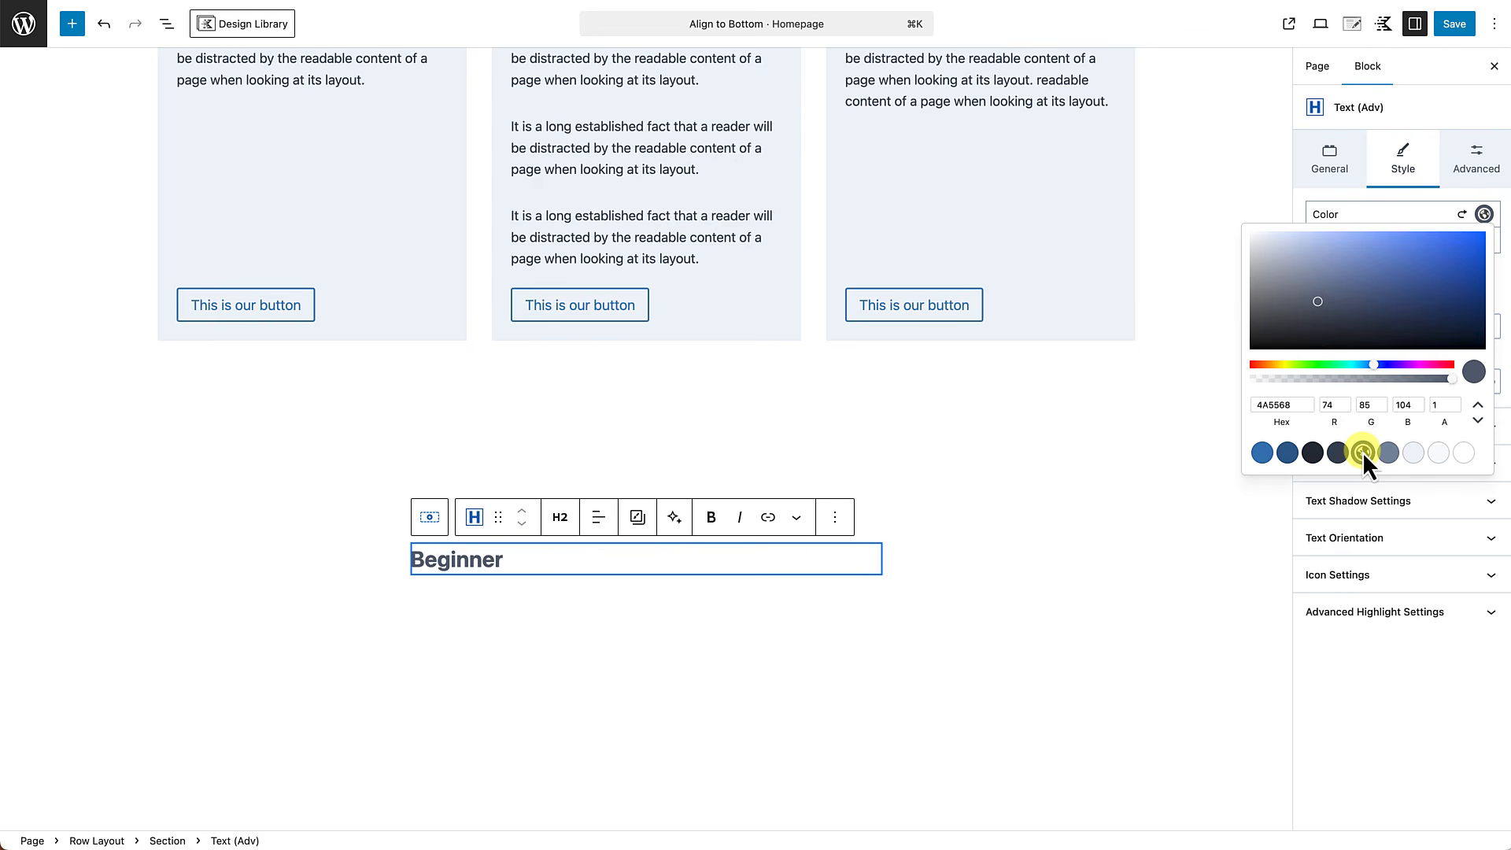
pyautogui.click(1409, 192)
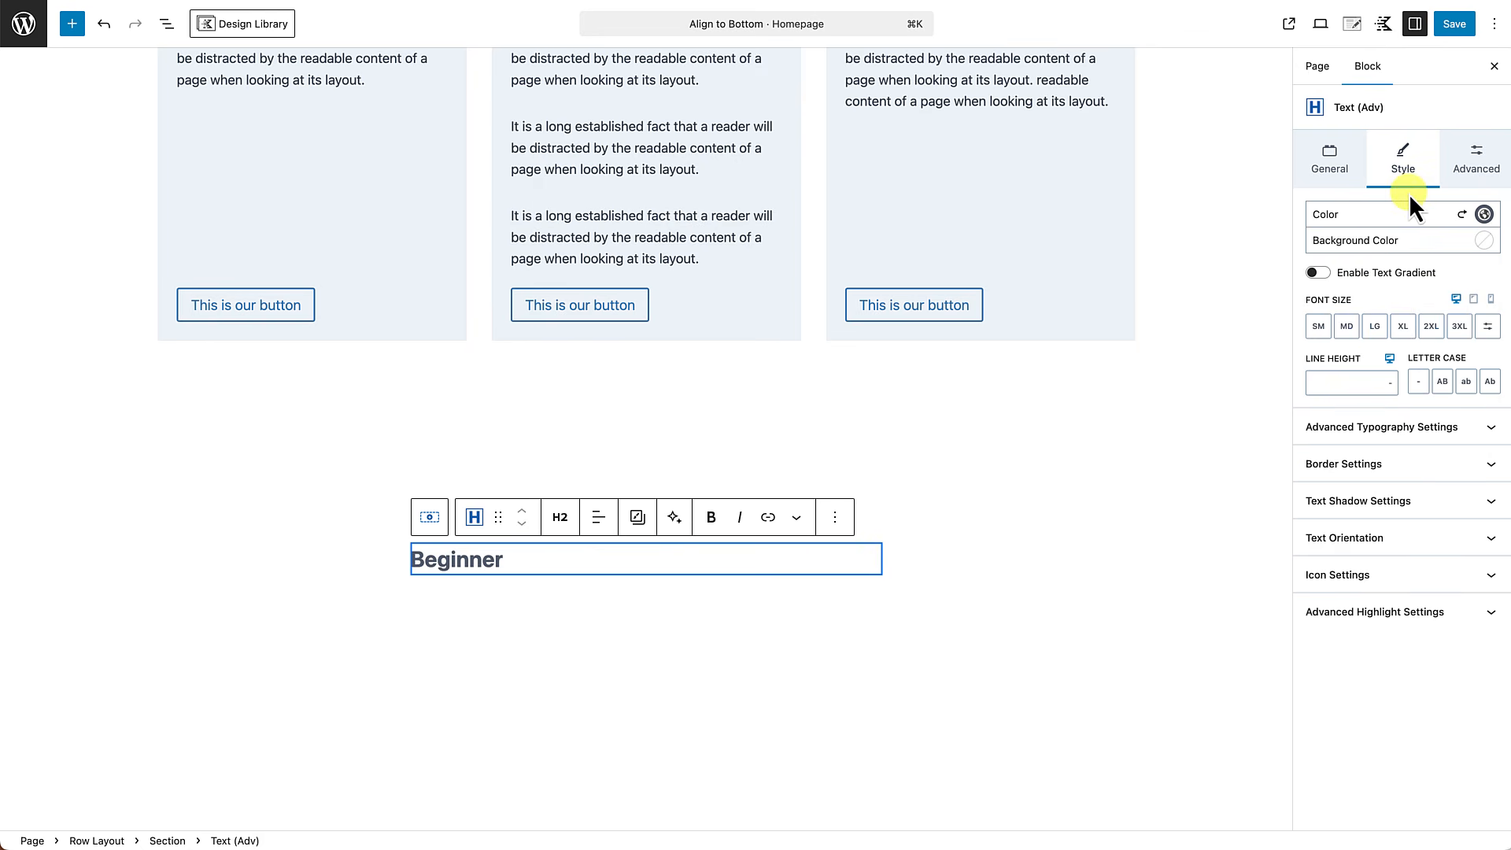
pyautogui.click(1376, 327)
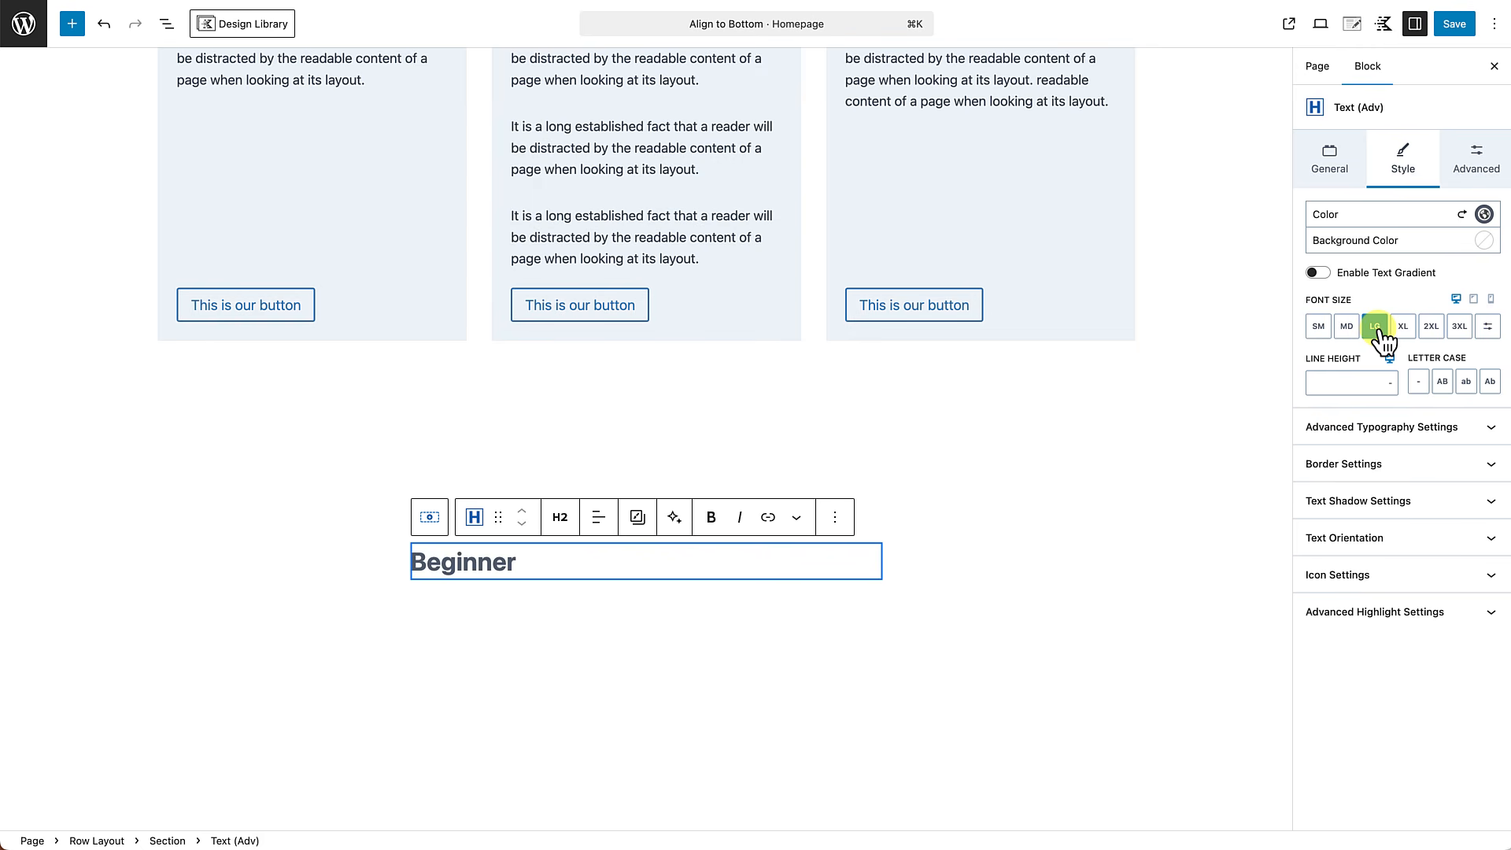
# Add a Text (Adv) block below the "Beginner" heading with the text "$49per month".
pyautogui.click(524, 565)
pyautogui.press('Return')
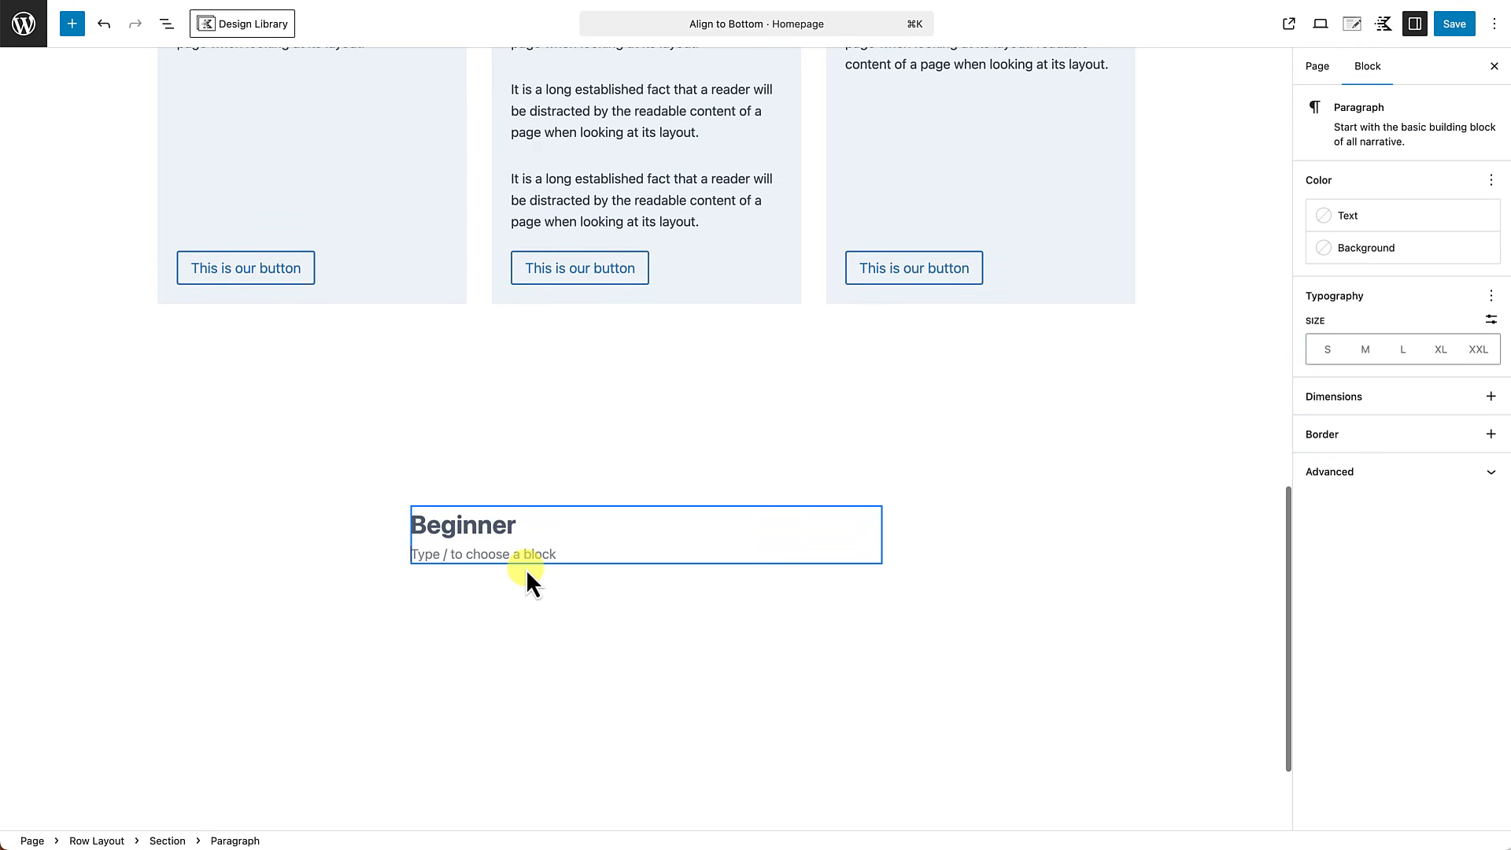
pyautogui.write('/')
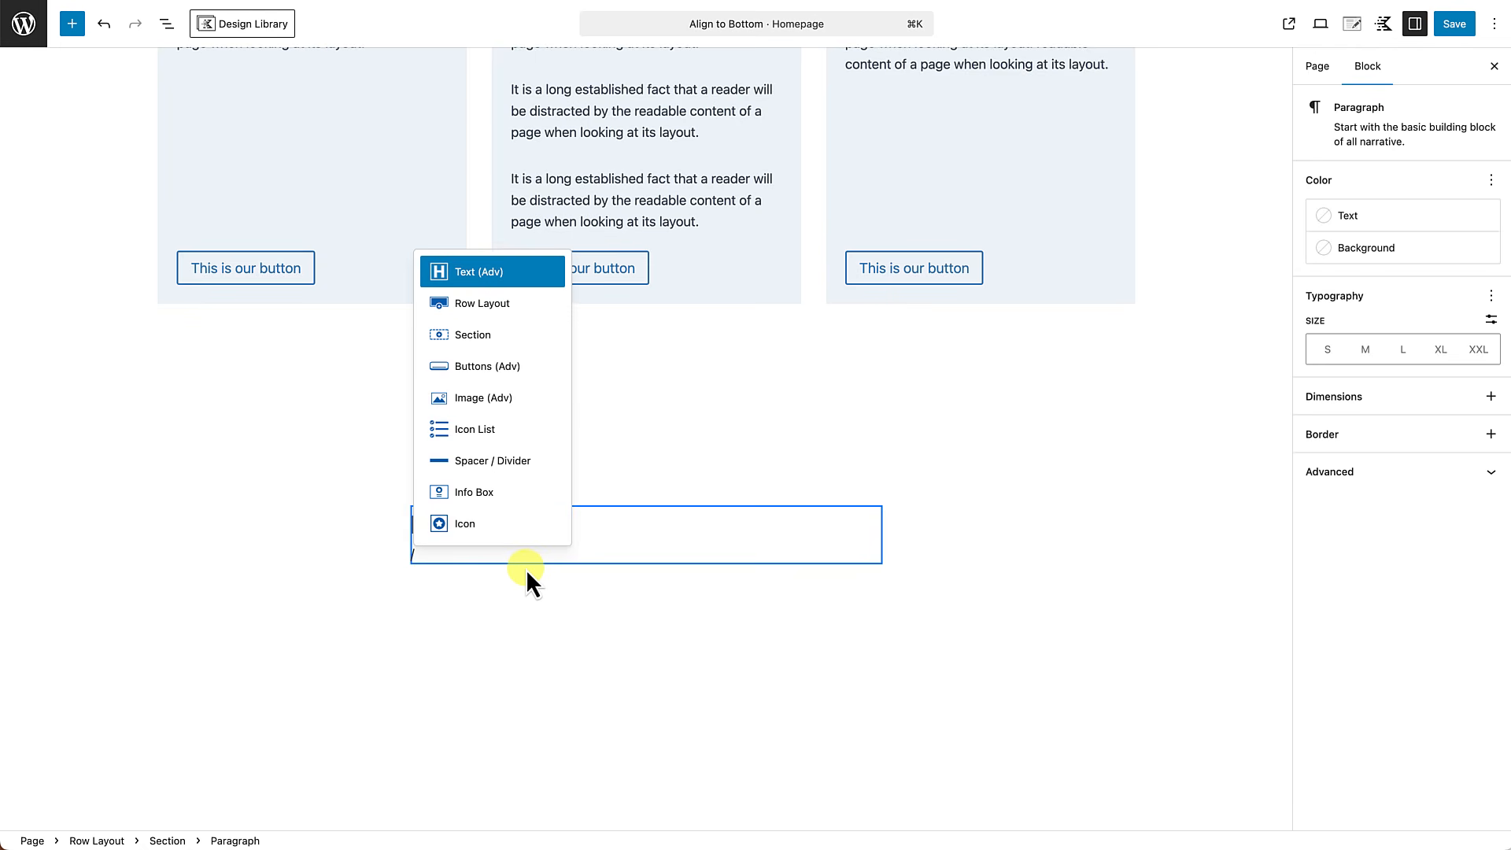
pyautogui.write('text')
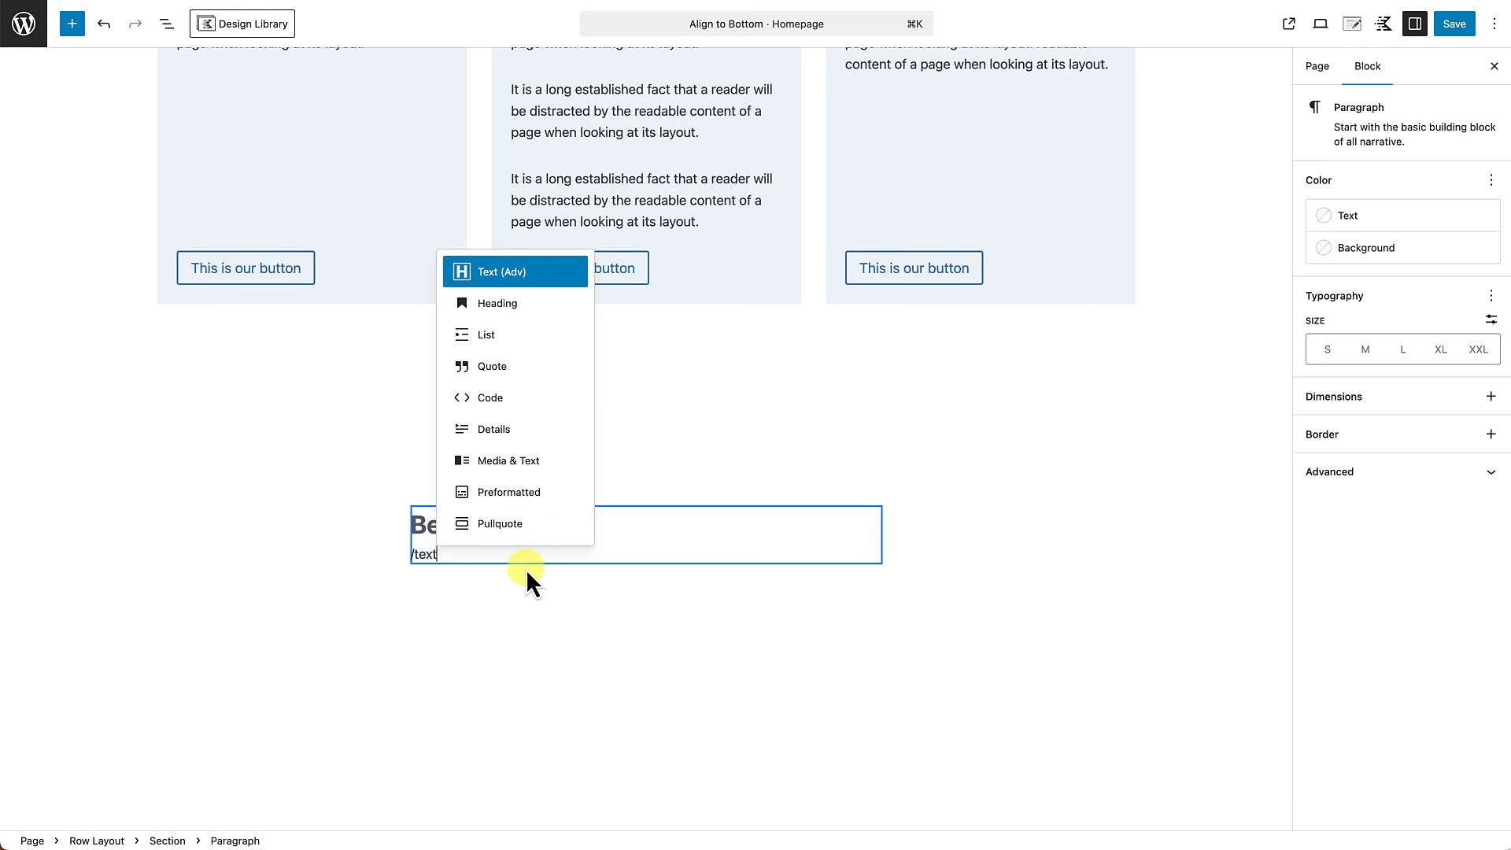
pyautogui.click(500, 272)
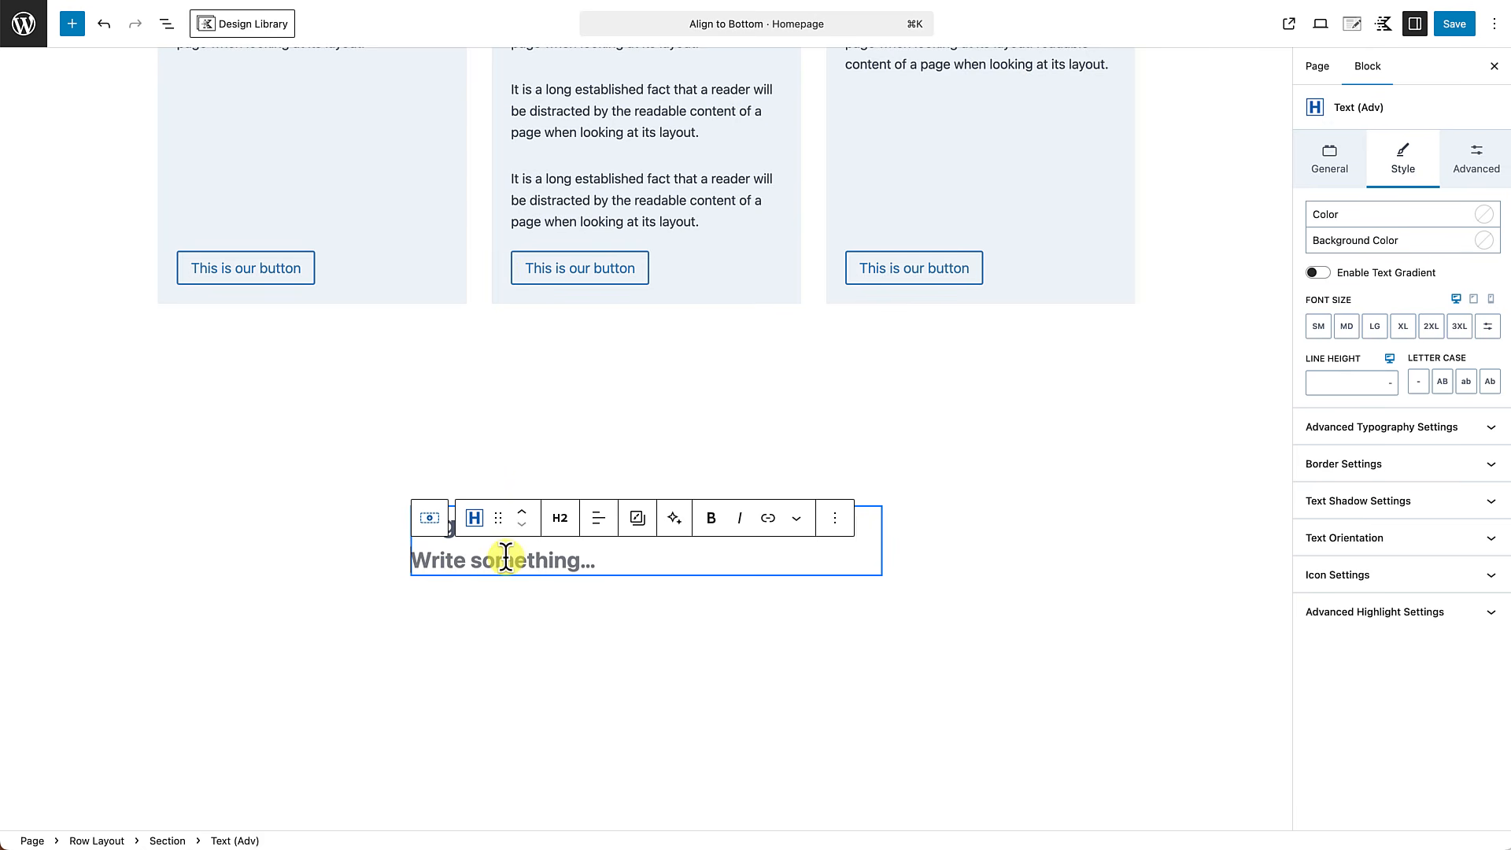
pyautogui.write('Beginner')
pyautogui.hotkey('shift', 'Return')
pyautogui.write('$49')
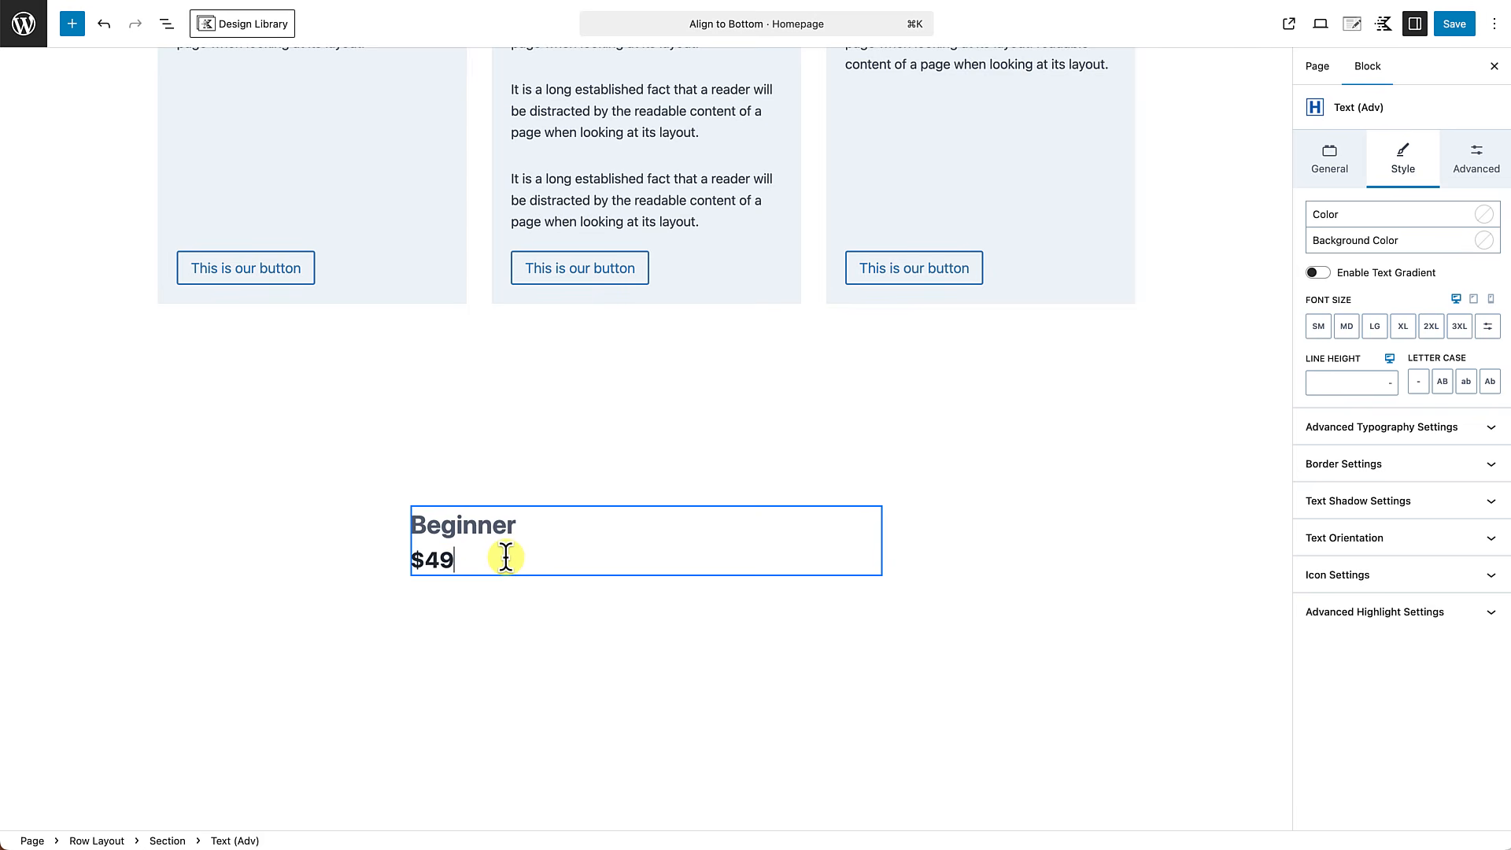
pyautogui.write('per month')
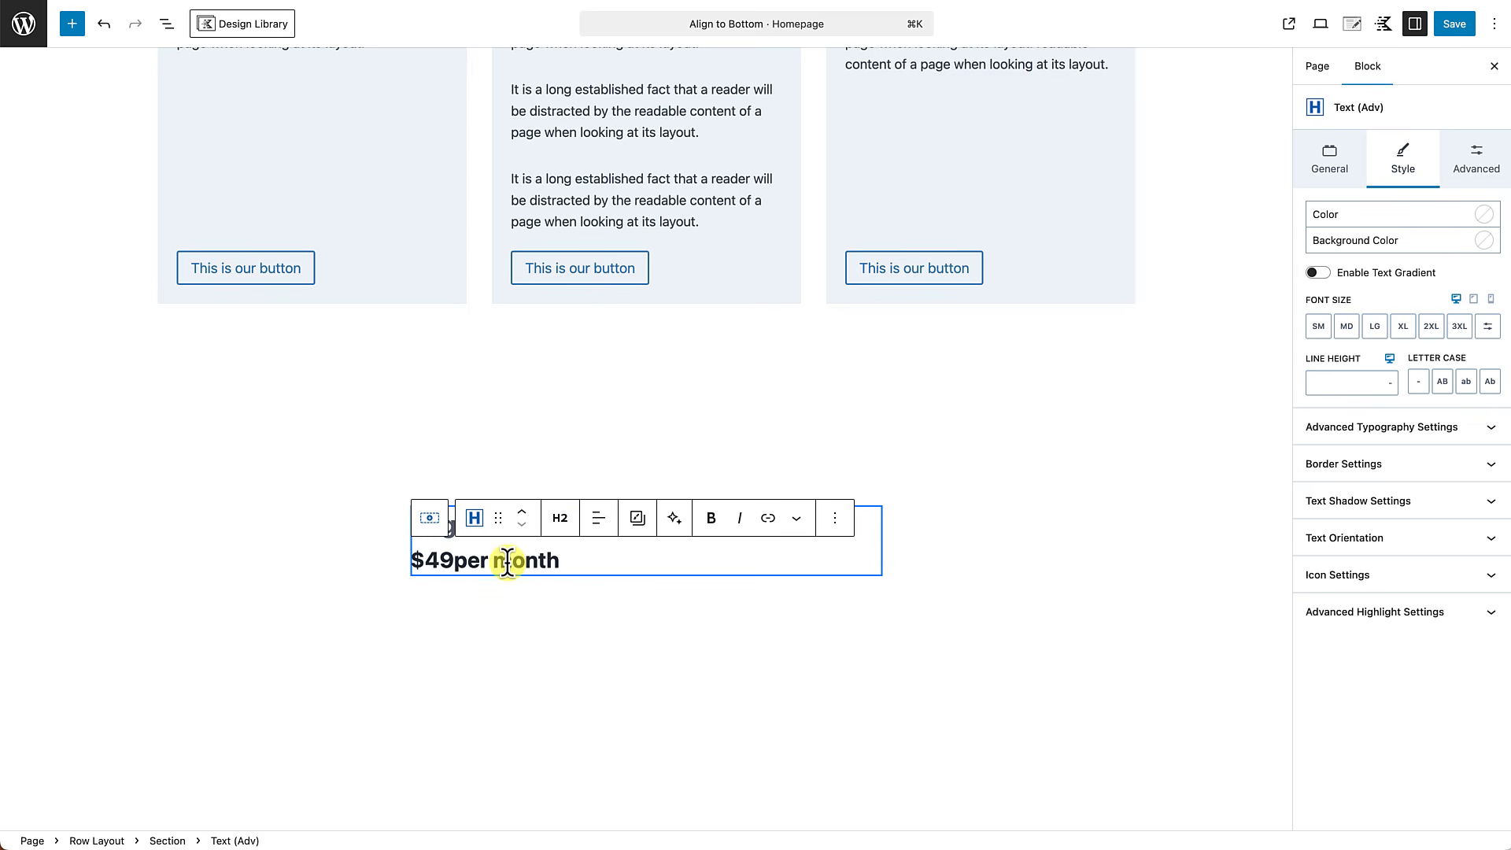
# Set the price text's color to the palette dark blue 215387.
pyautogui.click(1483, 214)
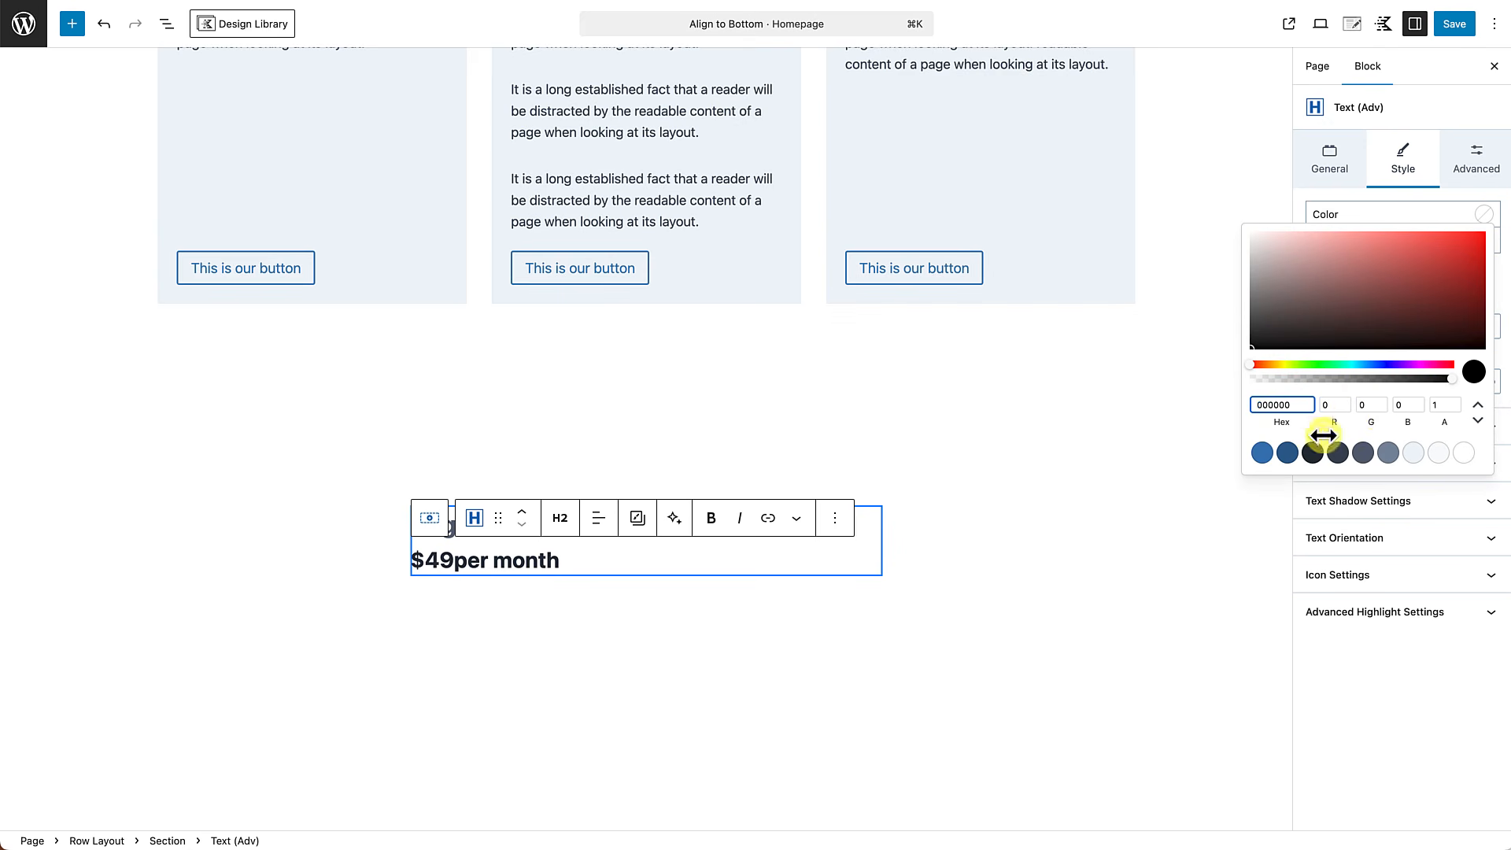
pyautogui.click(1288, 452)
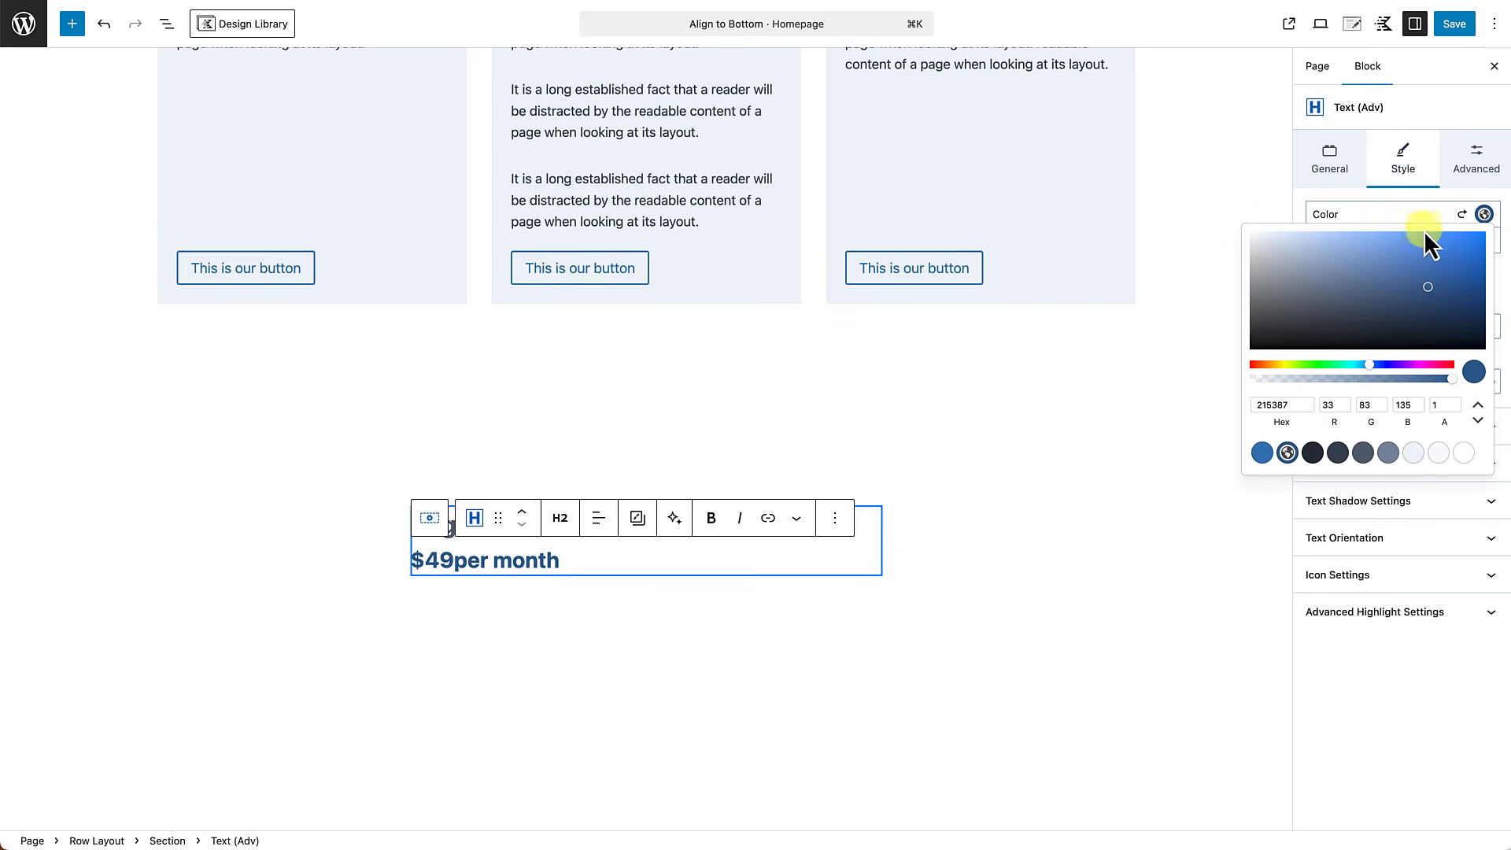
pyautogui.click(1424, 196)
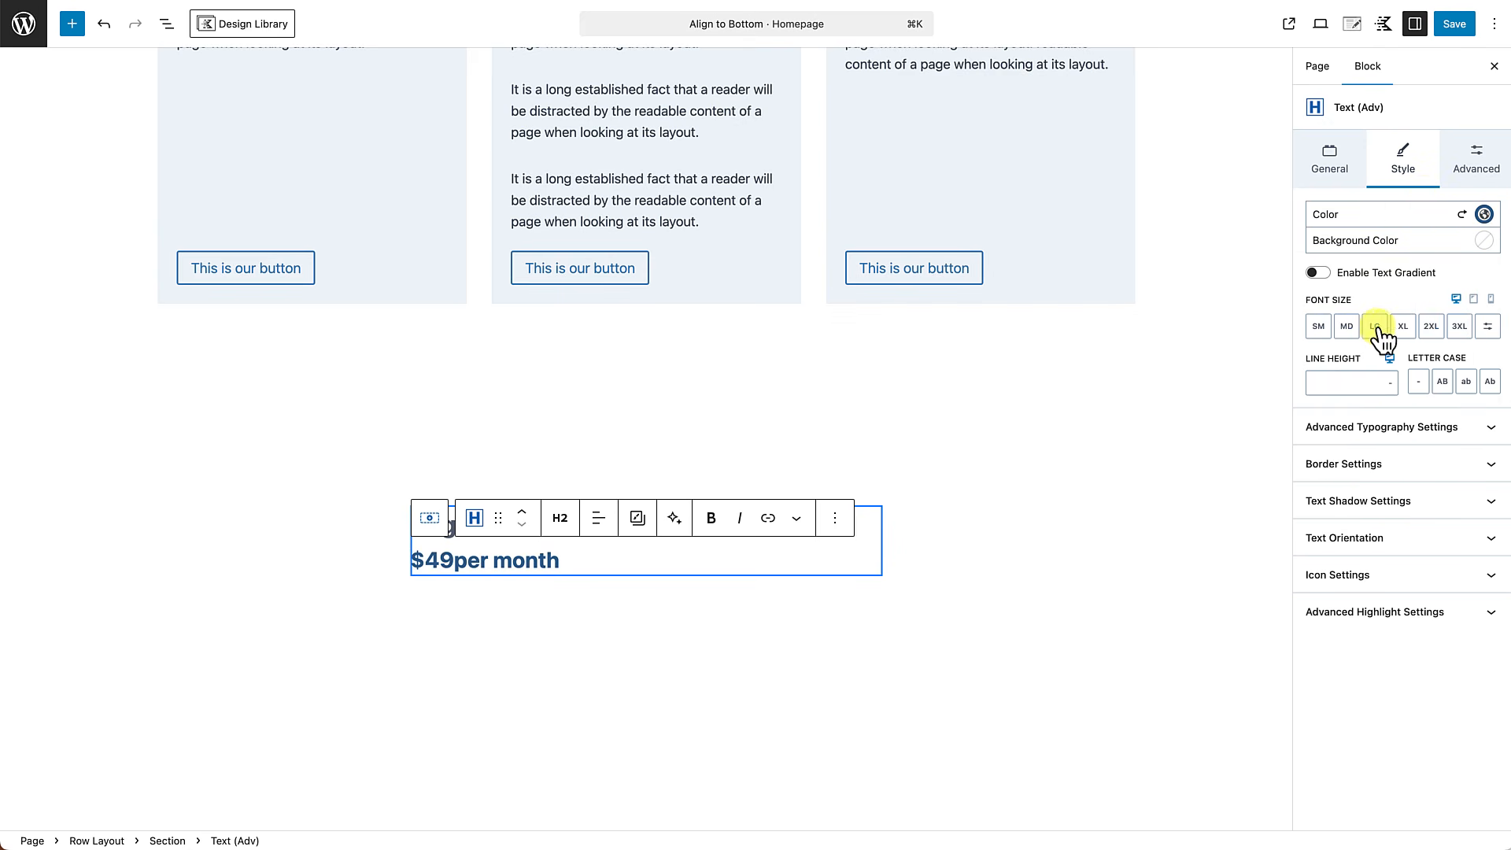
# Set the price text's font size to 2XL and apply an Adv Highlight to the words "per month".
pyautogui.click(1432, 327)
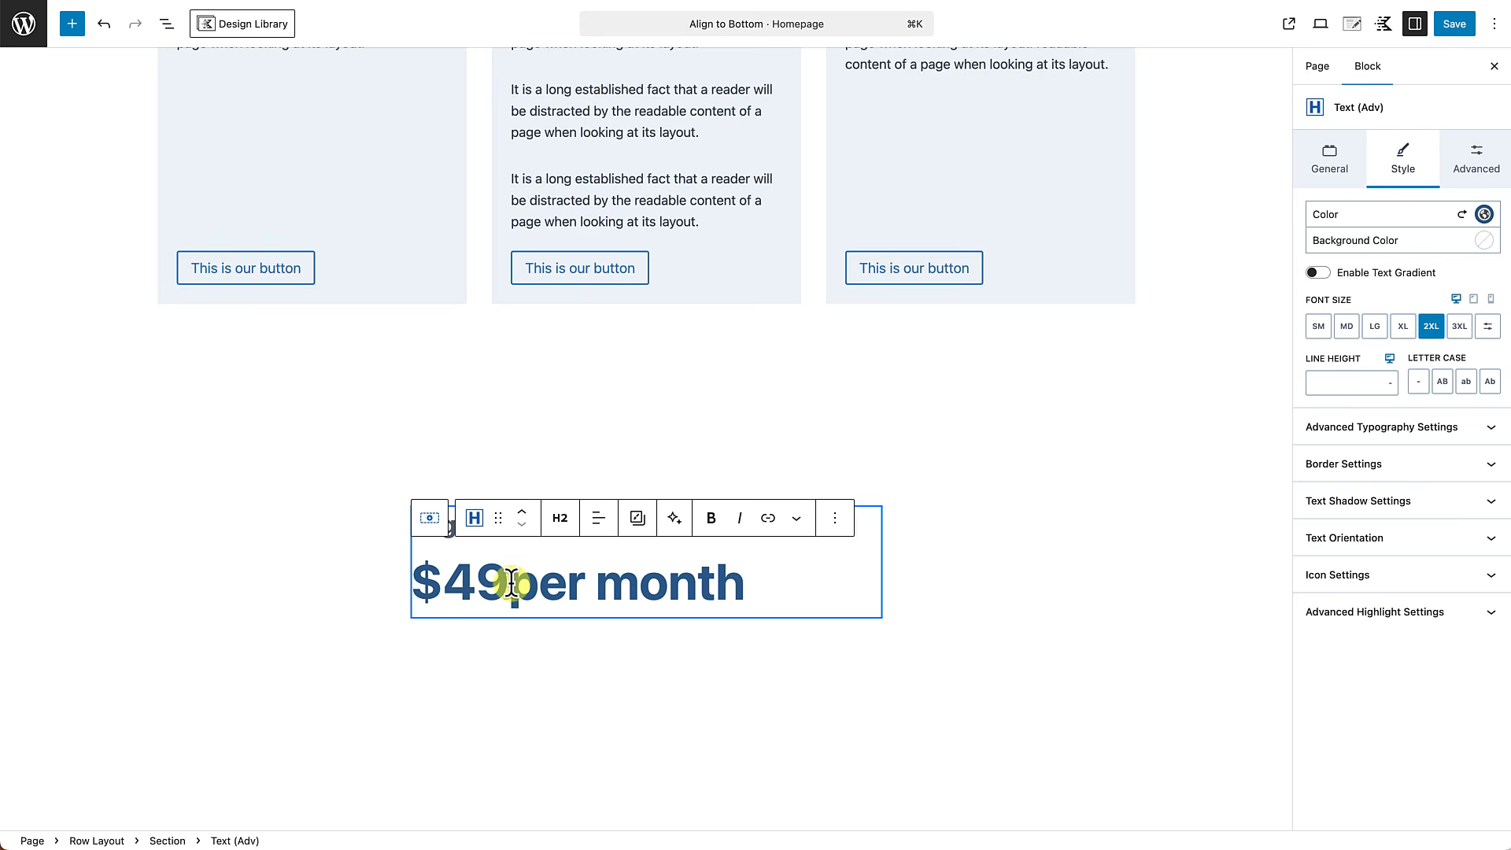
pyautogui.moveTo(512, 582); pyautogui.dragTo(740, 584)
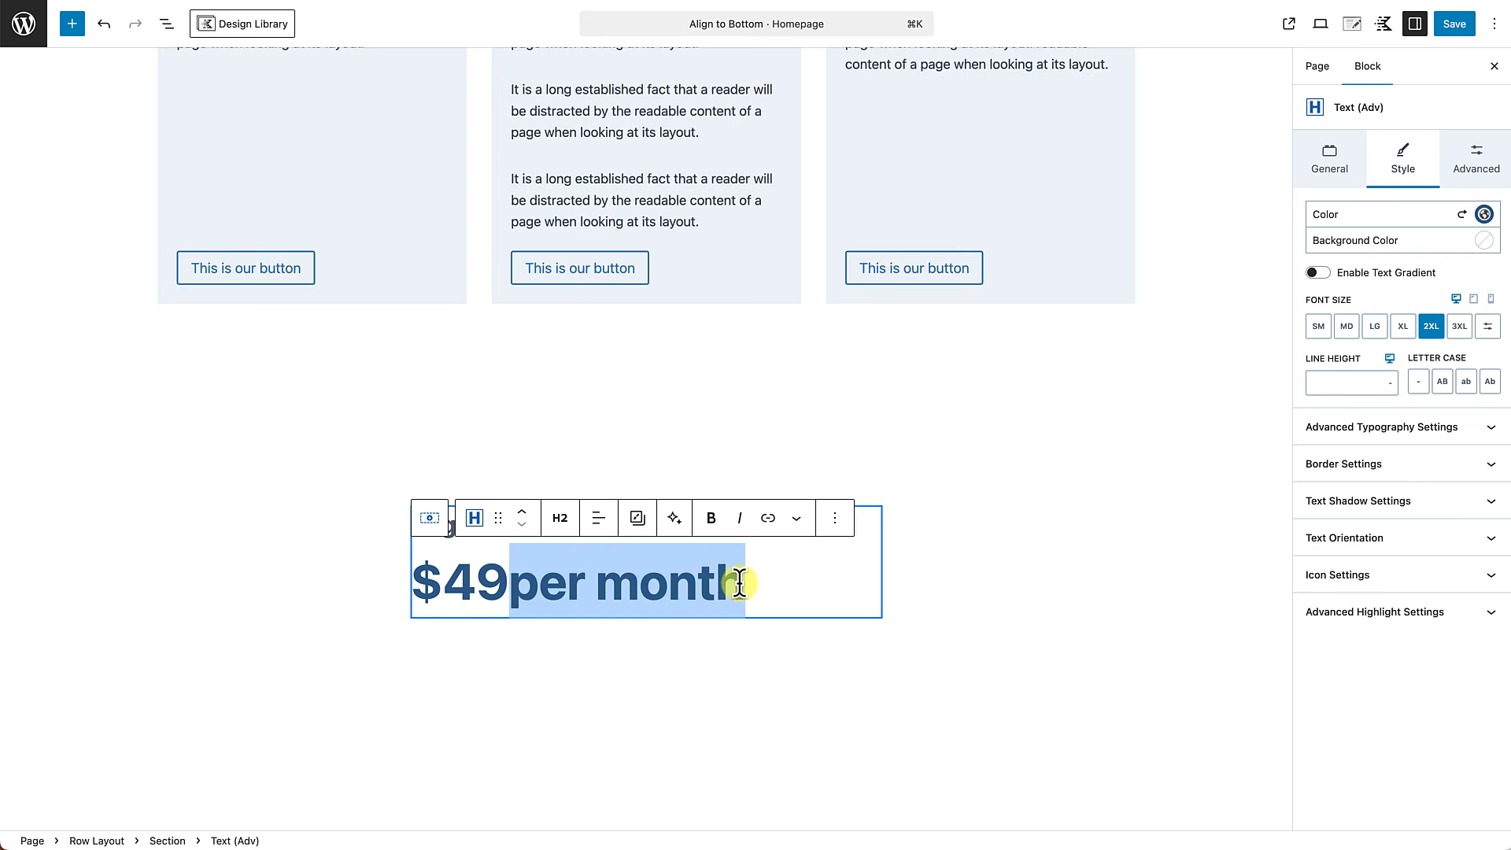
pyautogui.click(798, 527)
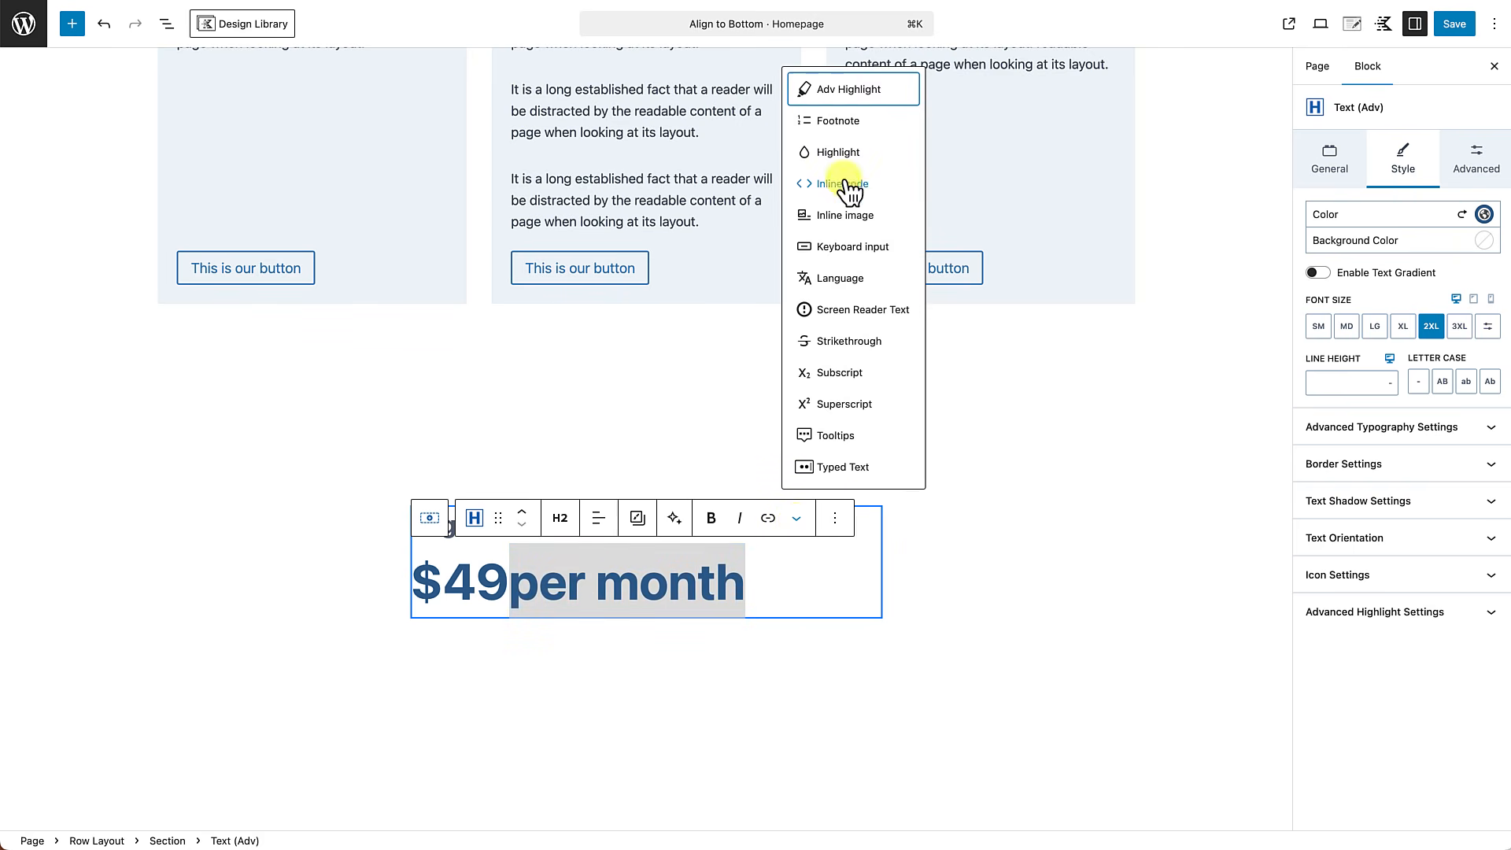
pyautogui.click(848, 93)
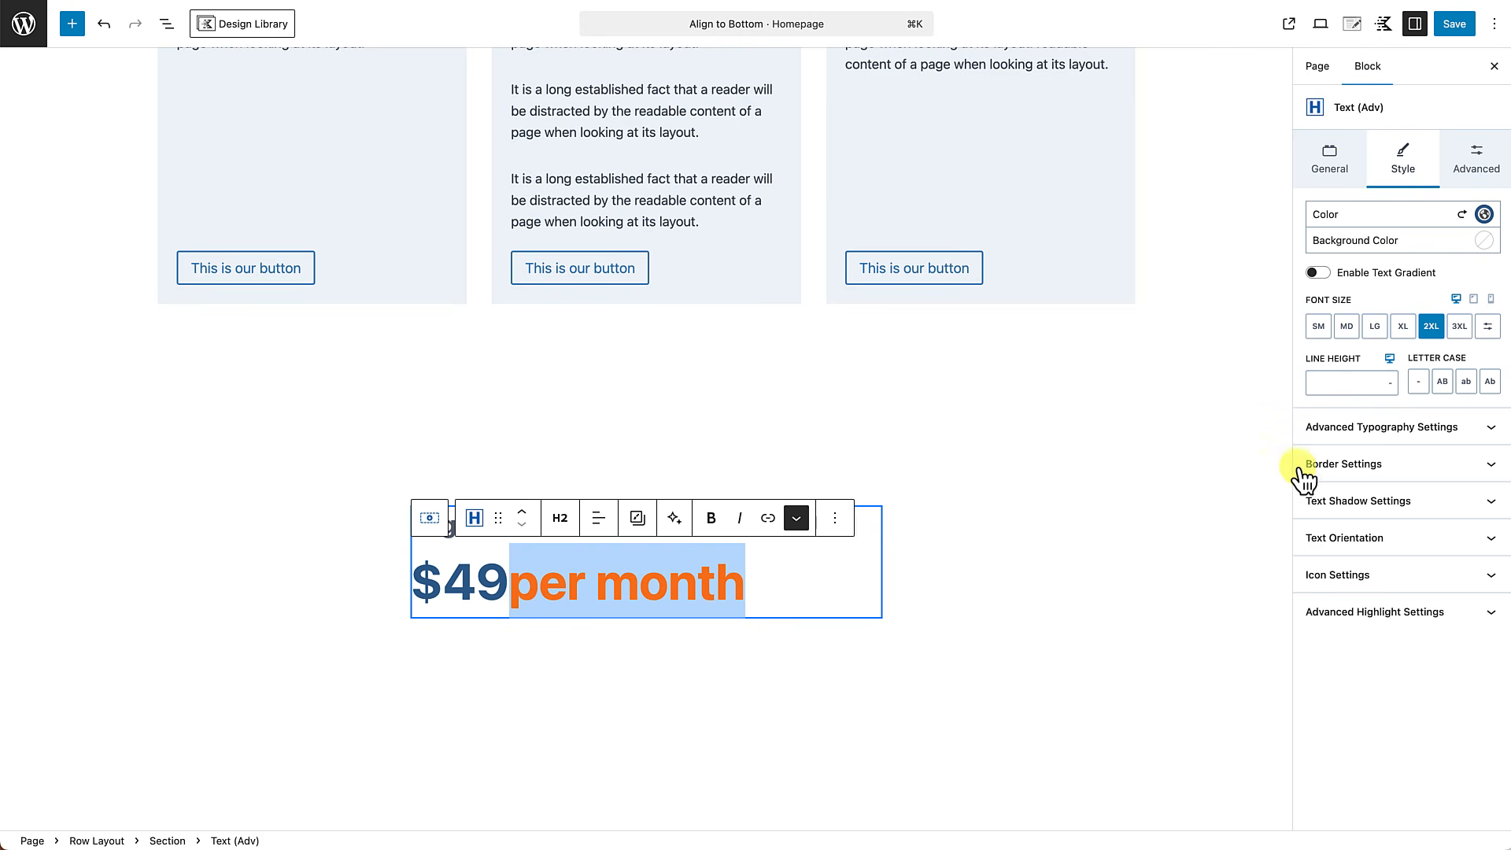
# Set the highlight color of "per month" to the palette's Subtle Text gray.
pyautogui.click(1395, 622)
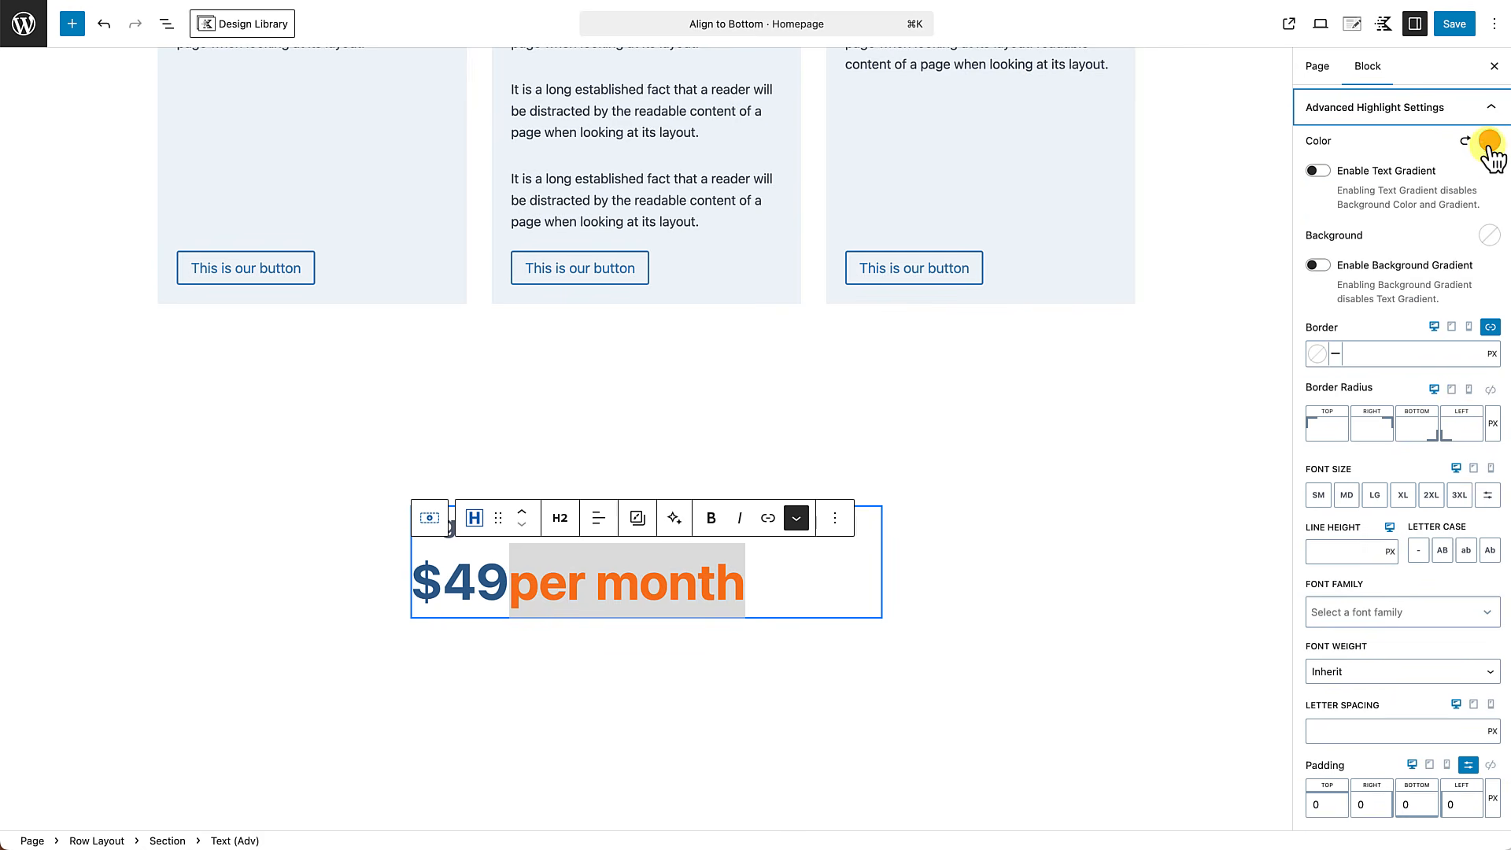
pyautogui.click(1490, 141)
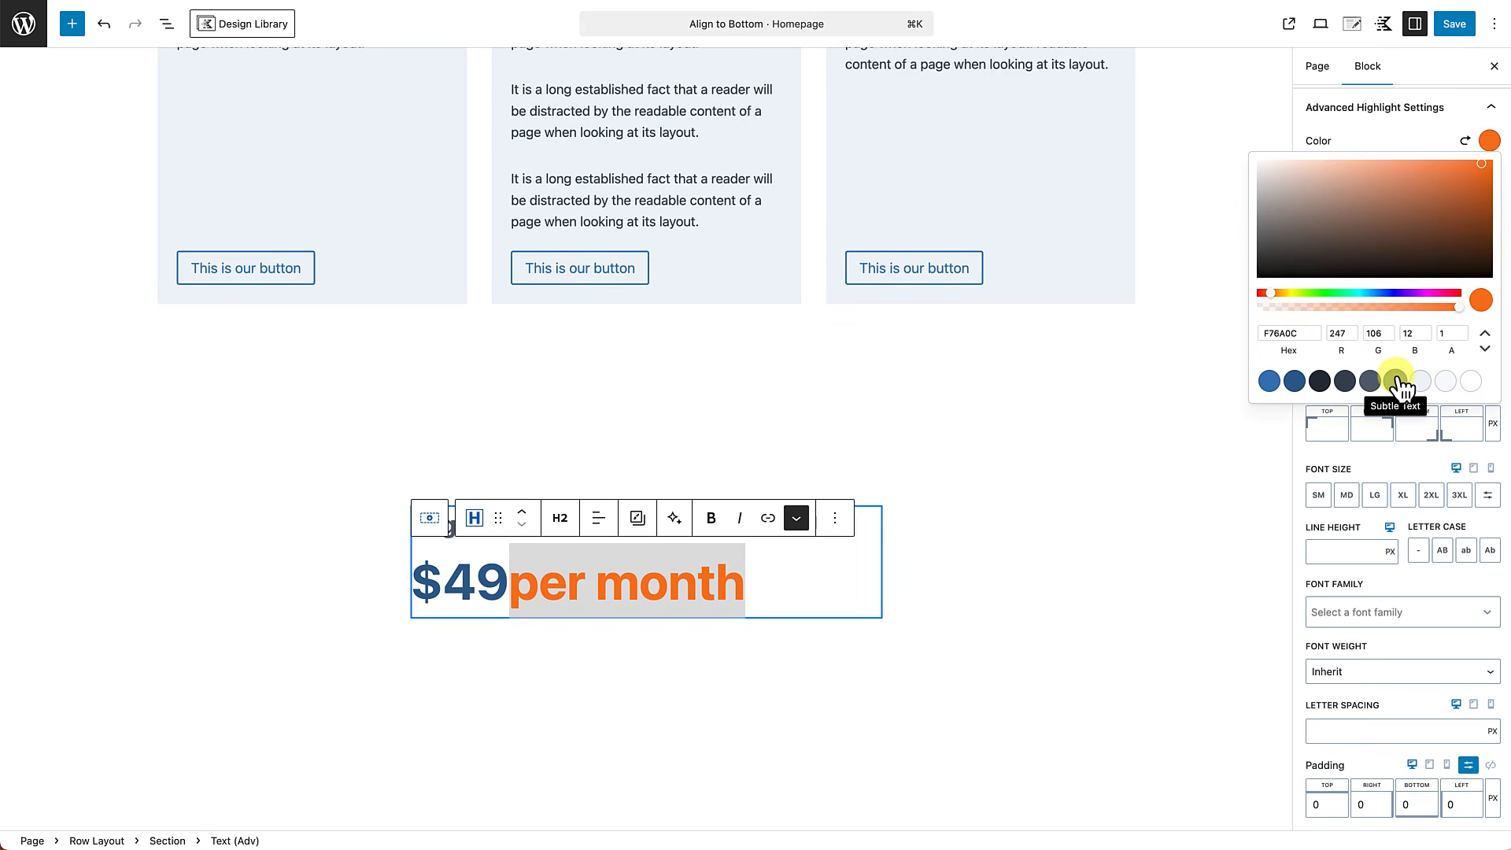
pyautogui.click(1396, 380)
pyautogui.click(1387, 461)
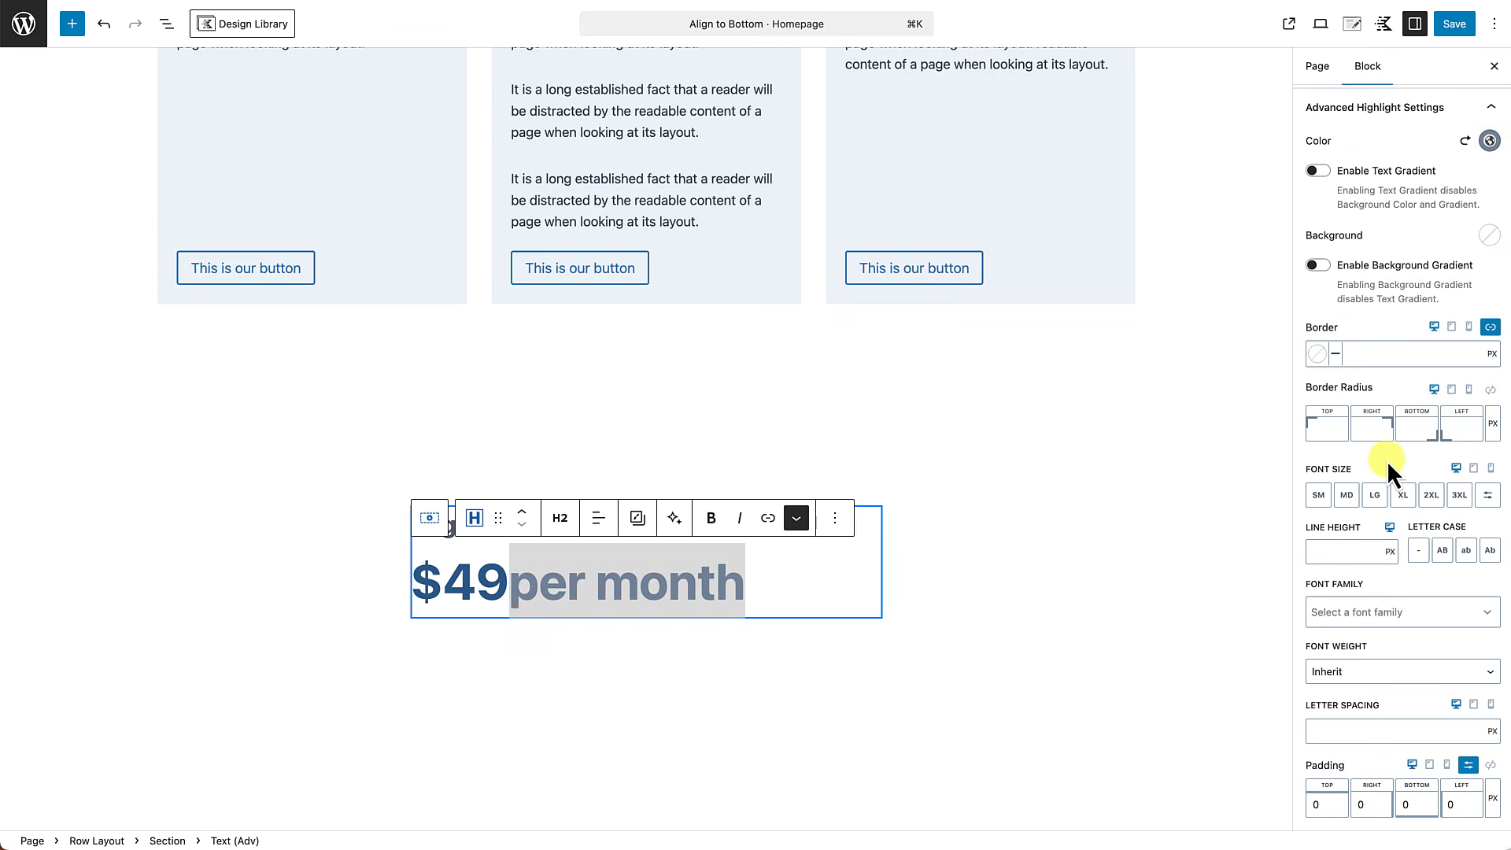
# Set the highlighted "per month" text to font size MD and font weight Regular.
pyautogui.click(1349, 495)
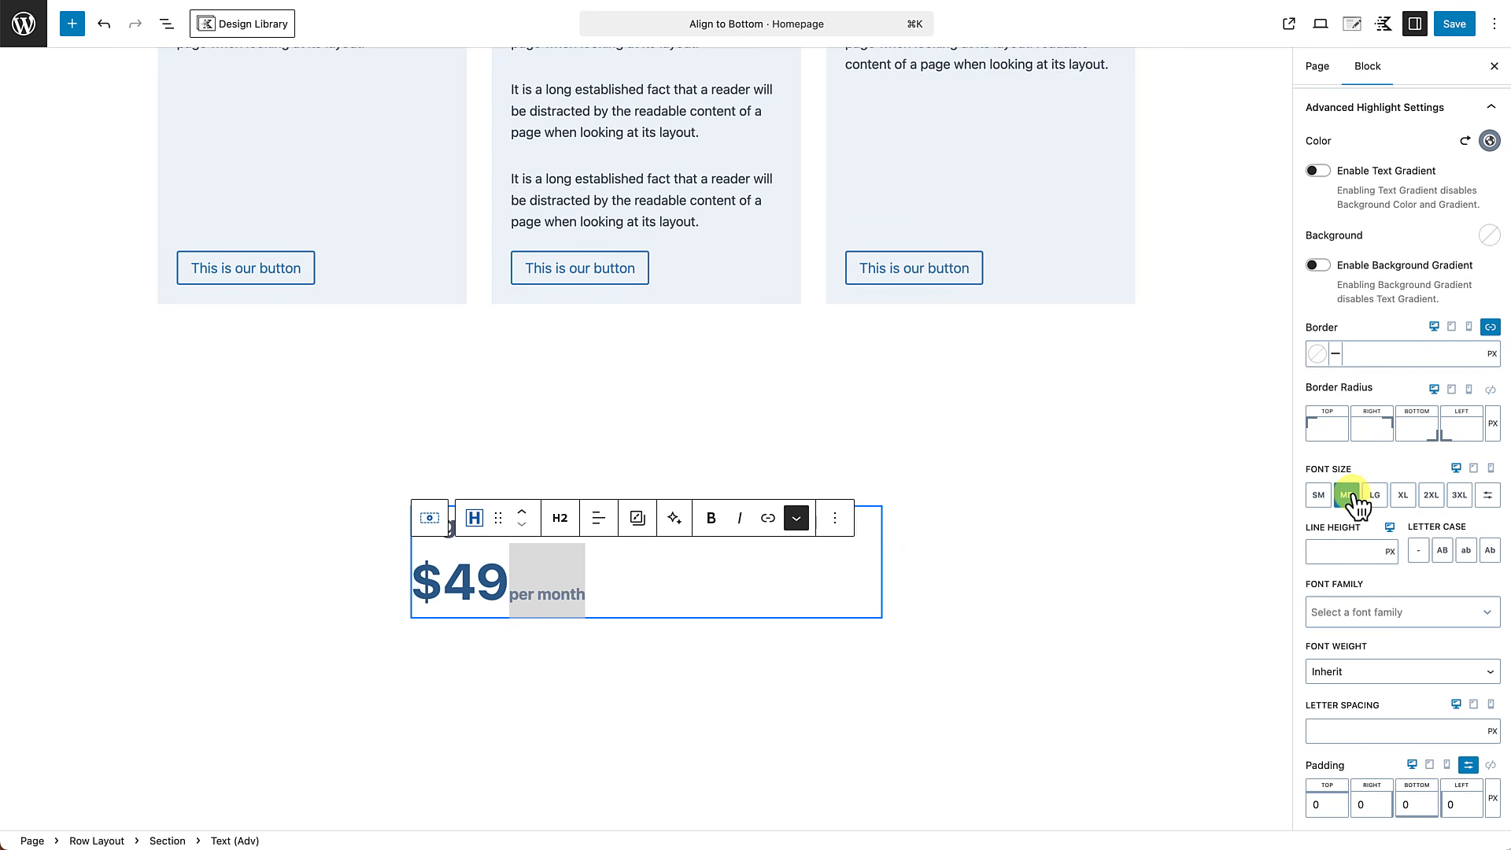
pyautogui.click(1346, 671)
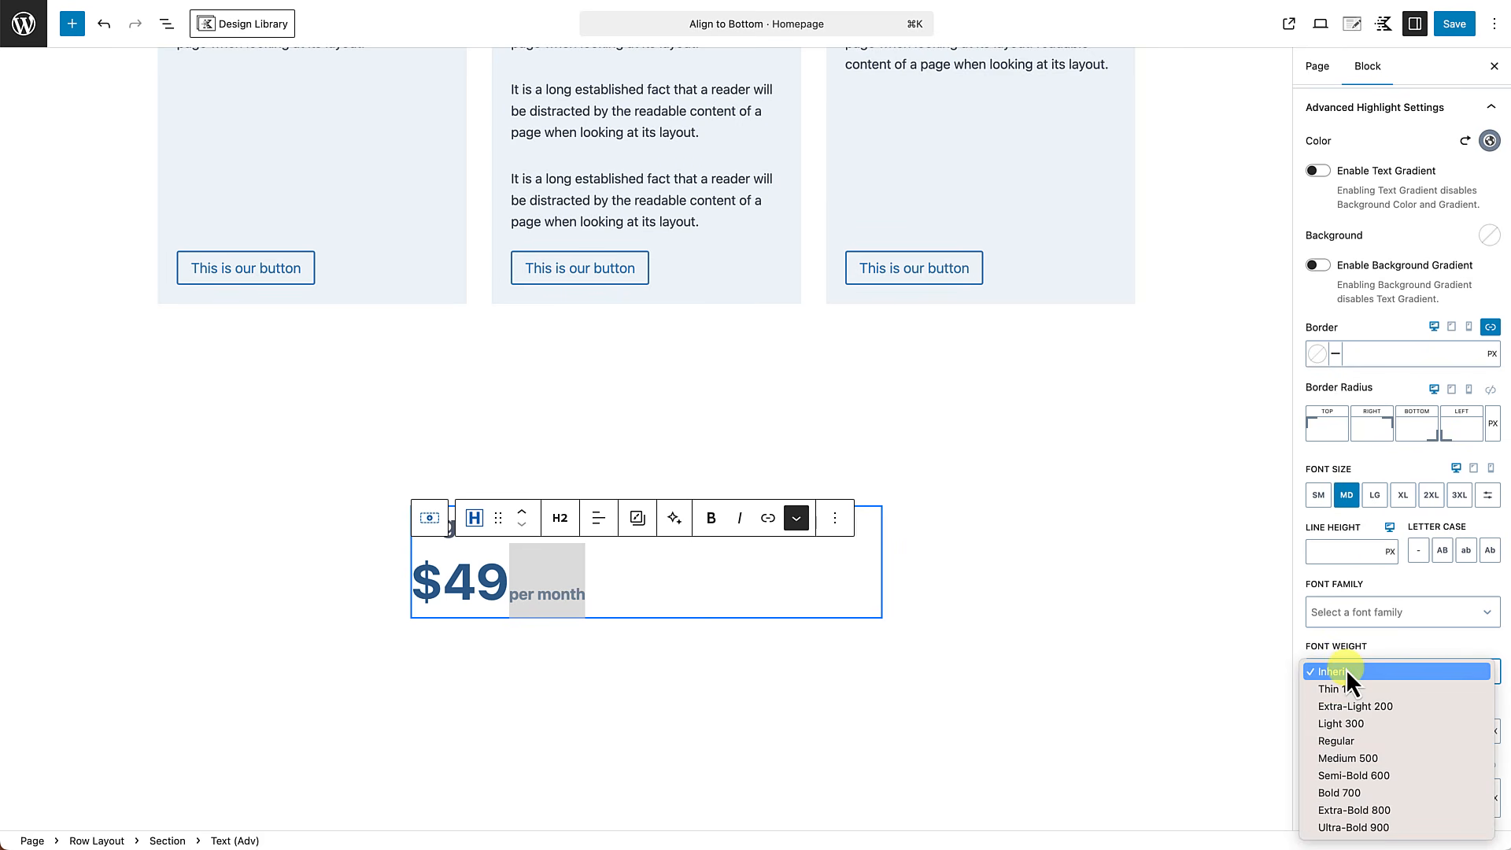
pyautogui.click(1346, 740)
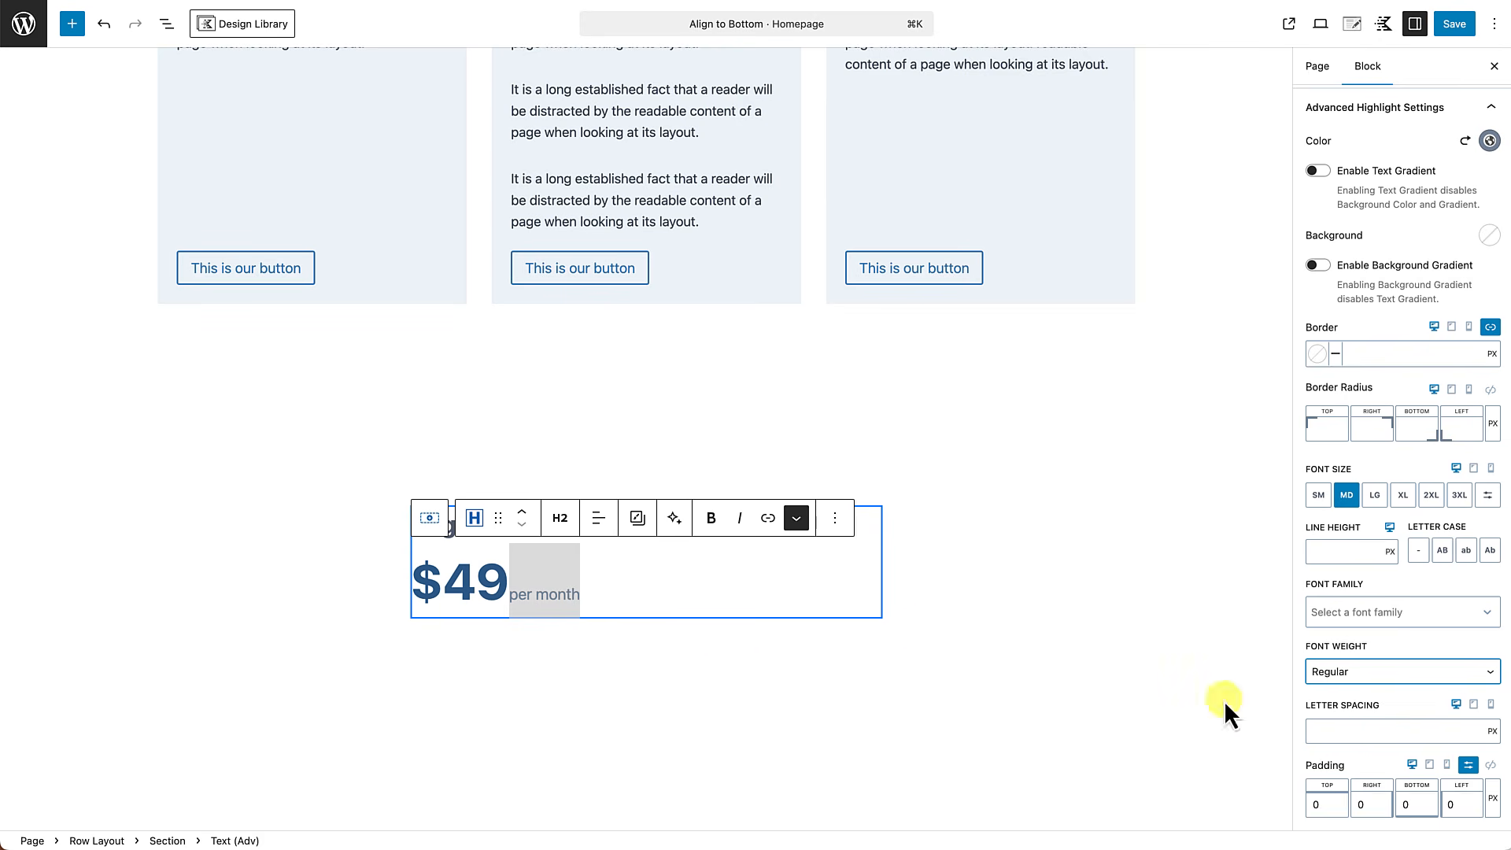
# Add a Text (Adv) block below the price and change its tag from H2 to paragraph.
pyautogui.click(653, 603)
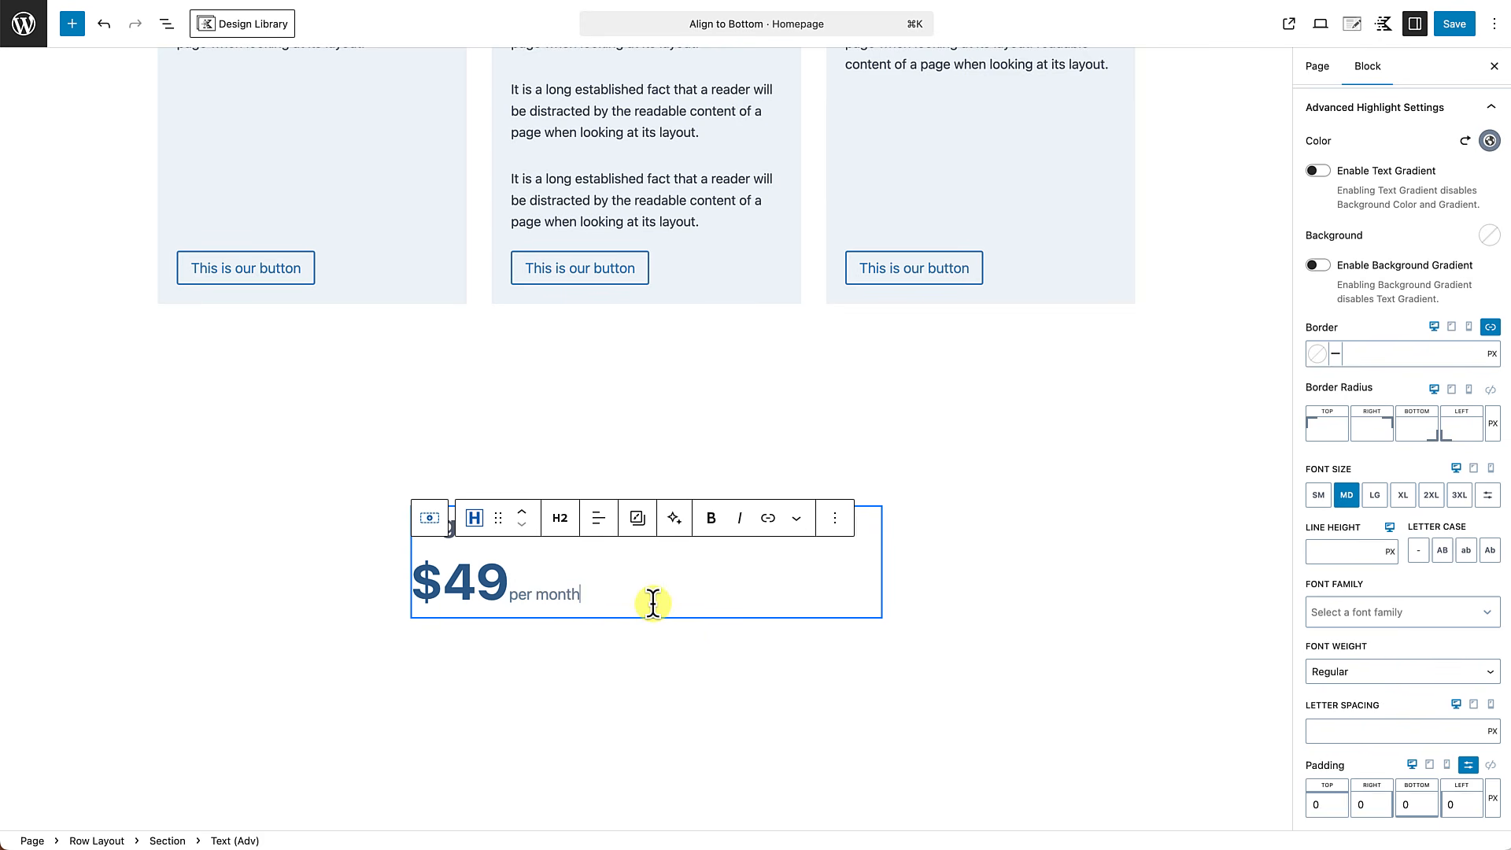
pyautogui.press('Return')
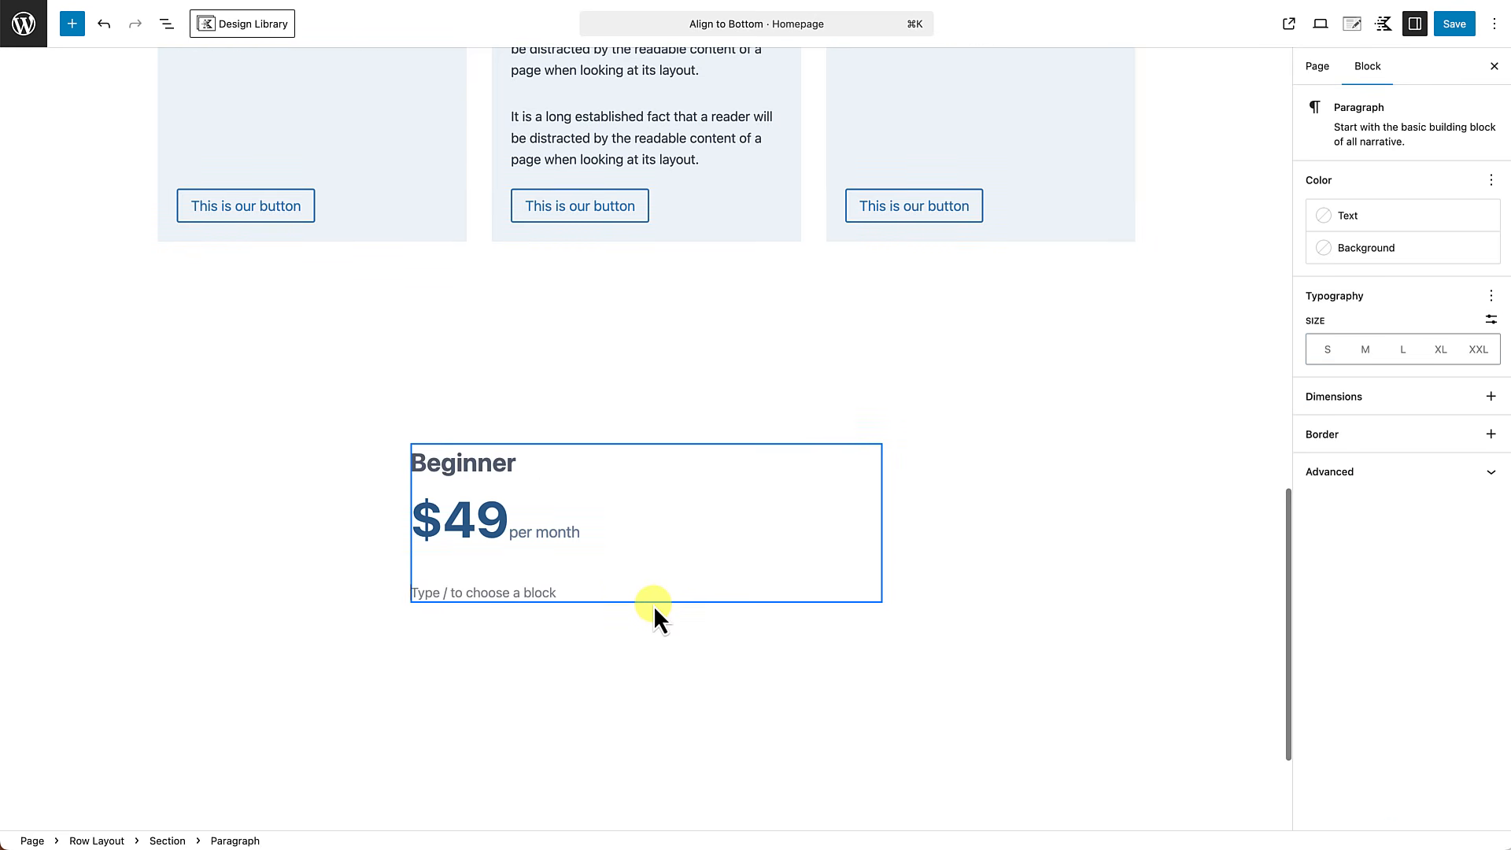
pyautogui.write('/')
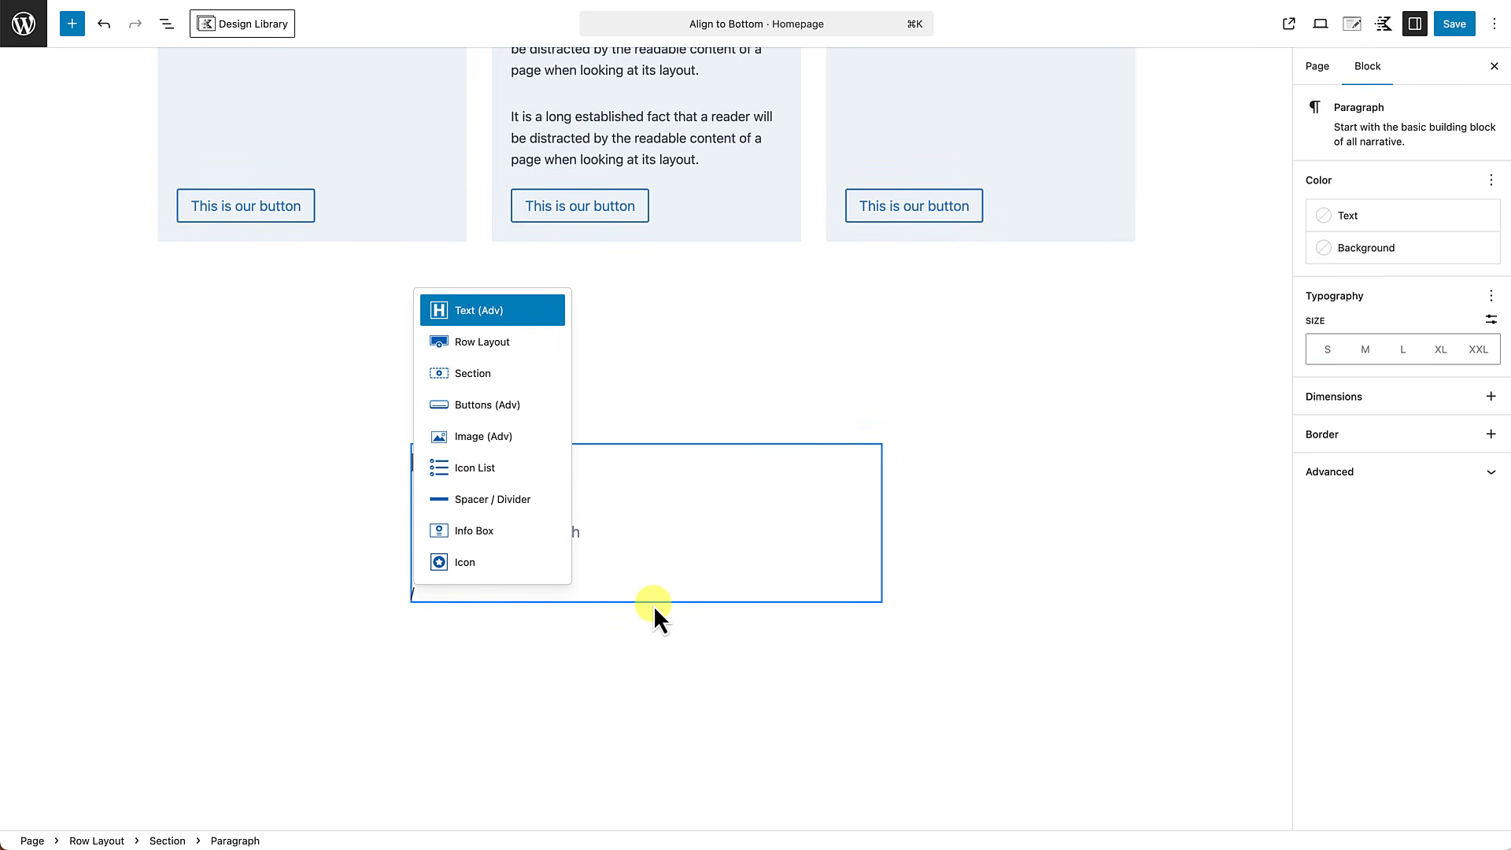
pyautogui.click(488, 311)
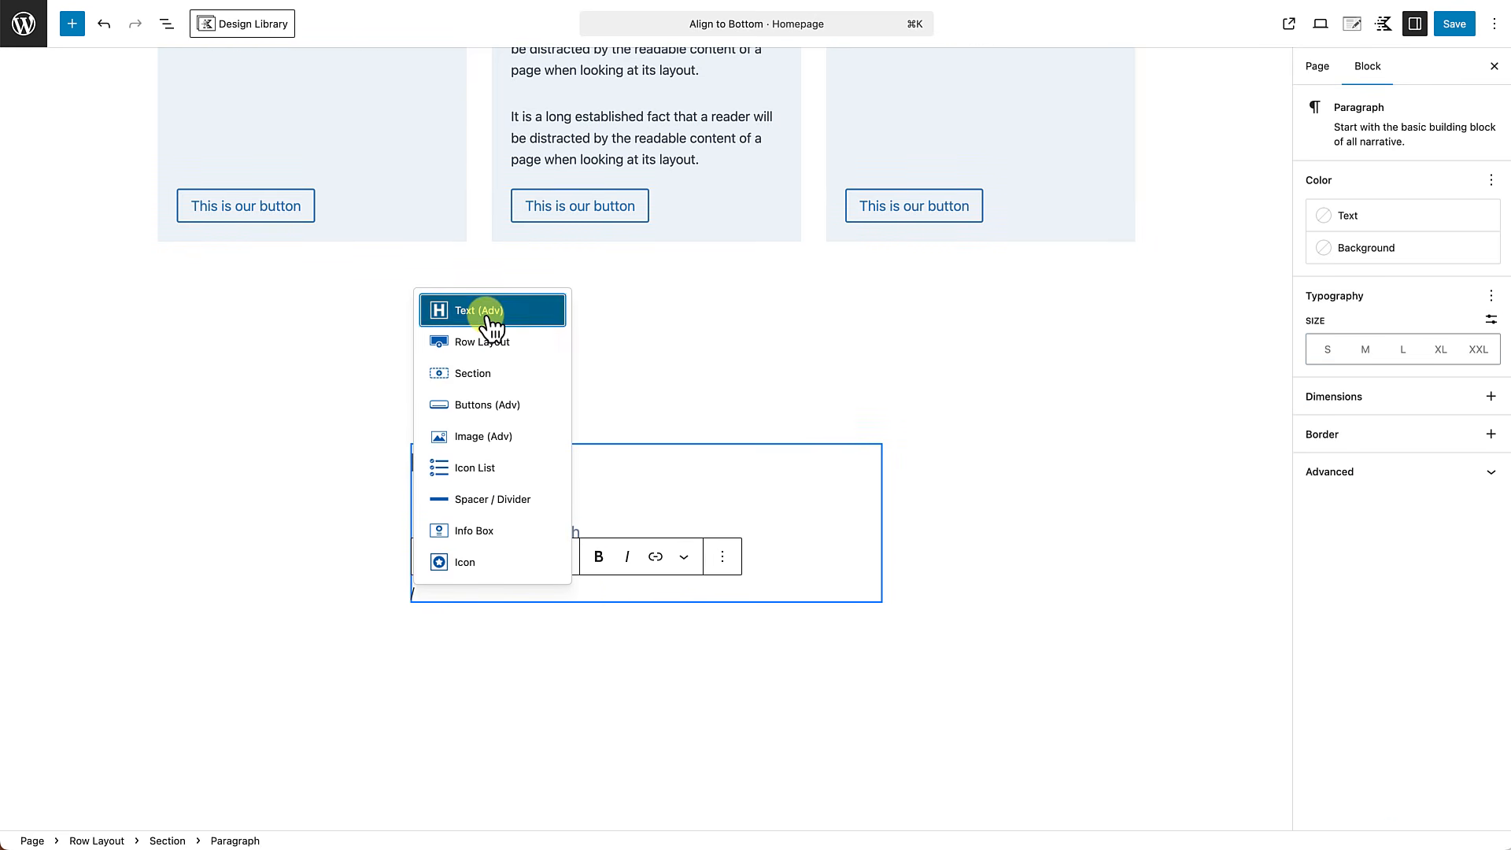
pyautogui.click(563, 556)
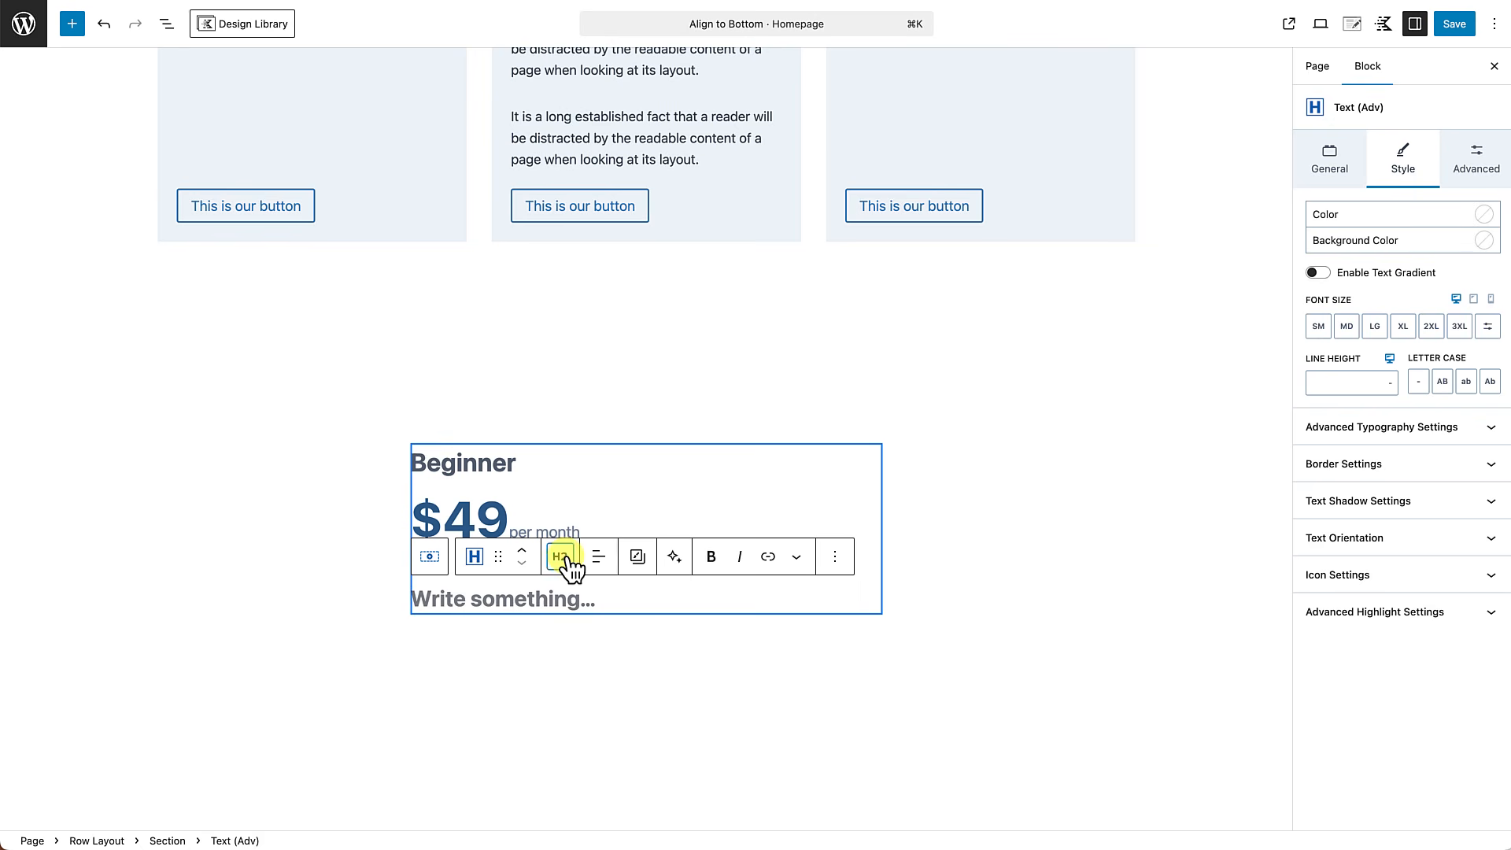
pyautogui.click(578, 431)
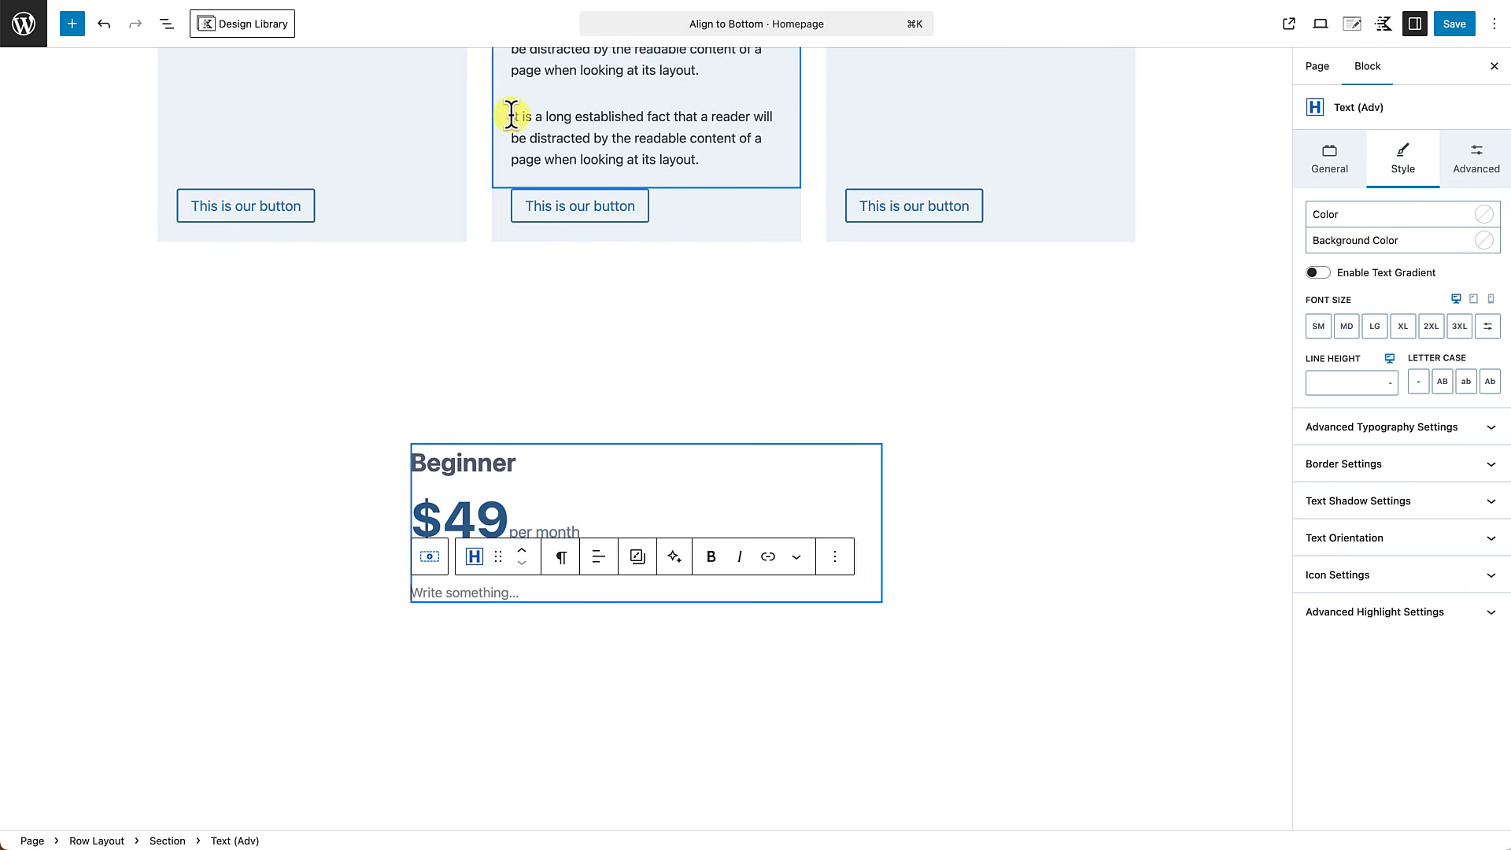
# Copy "It is a long established fact that a reader will be distracted by the readable" from the middle card into the new paragraph.
pyautogui.moveTo(511, 115); pyautogui.dragTo(686, 139)
pyautogui.press('super+c')
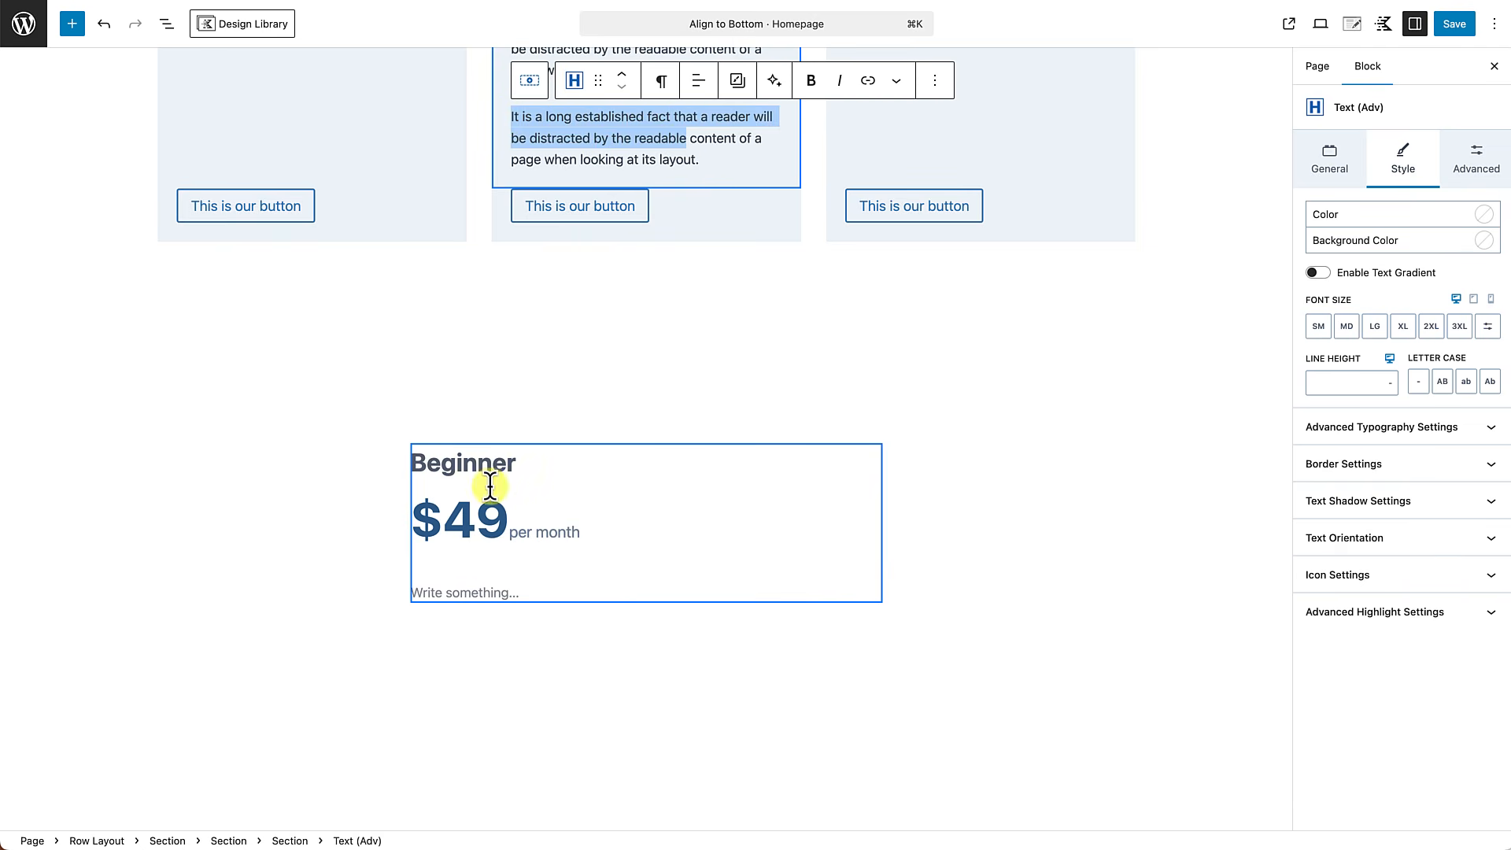
pyautogui.click(466, 594)
pyautogui.press('super+v')
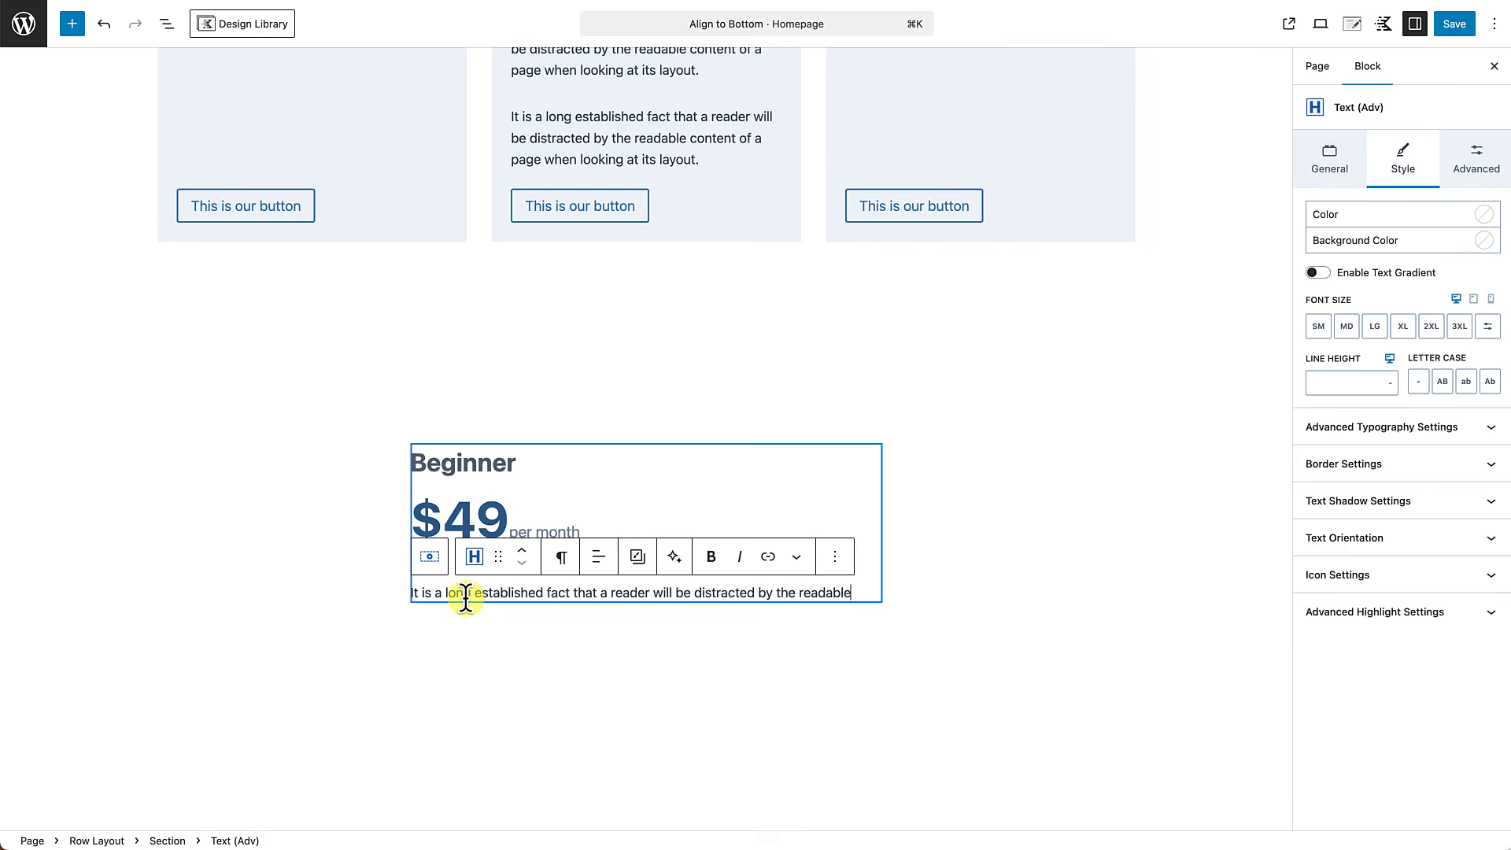
pyautogui.click(559, 651)
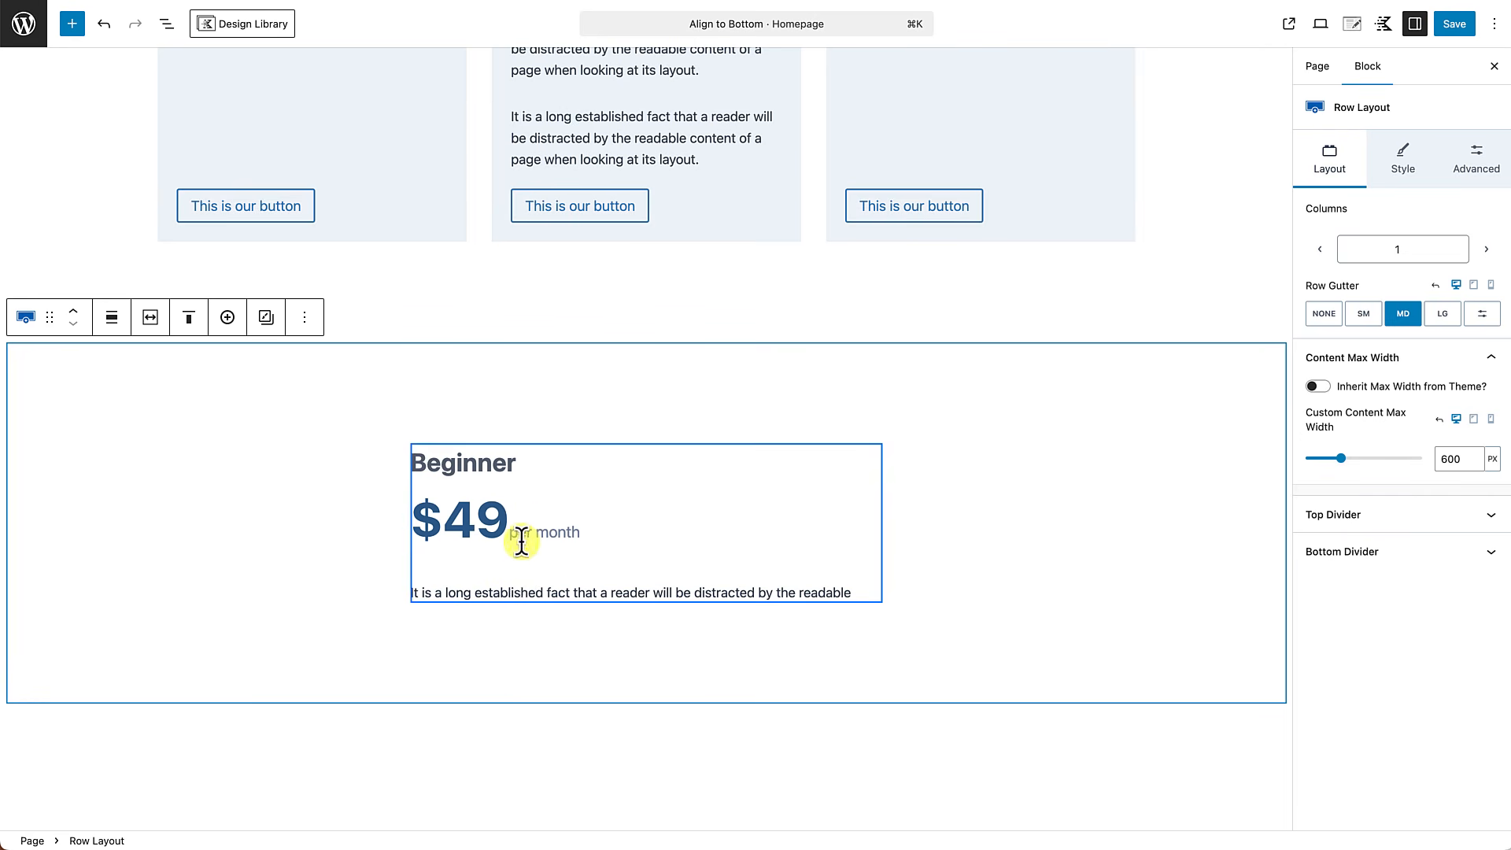
# Set the top margin of the description paragraph below the price to None.
pyautogui.click(504, 592)
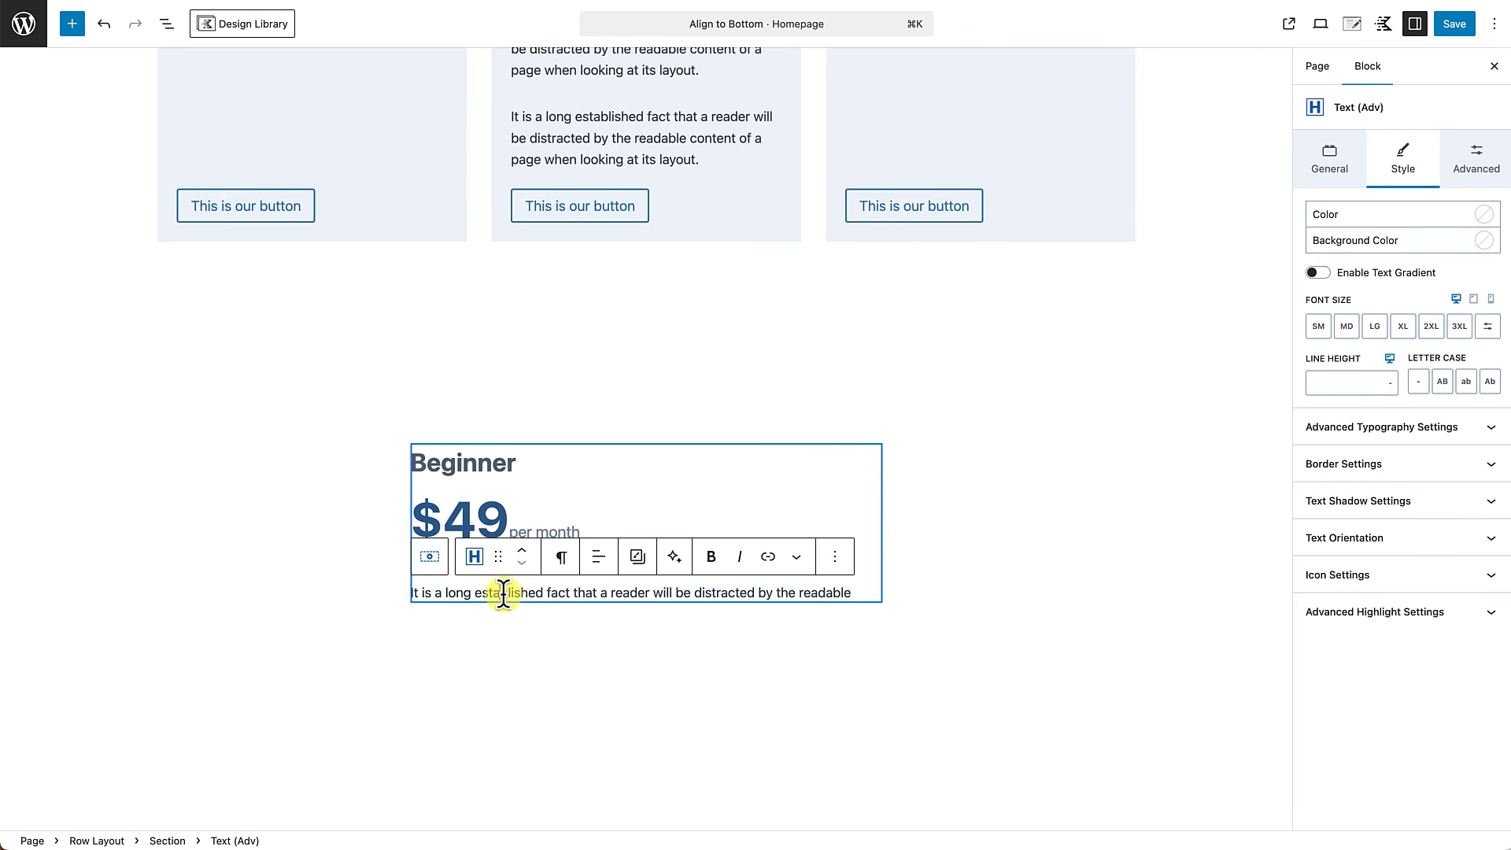
pyautogui.click(1485, 157)
pyautogui.click(1331, 322)
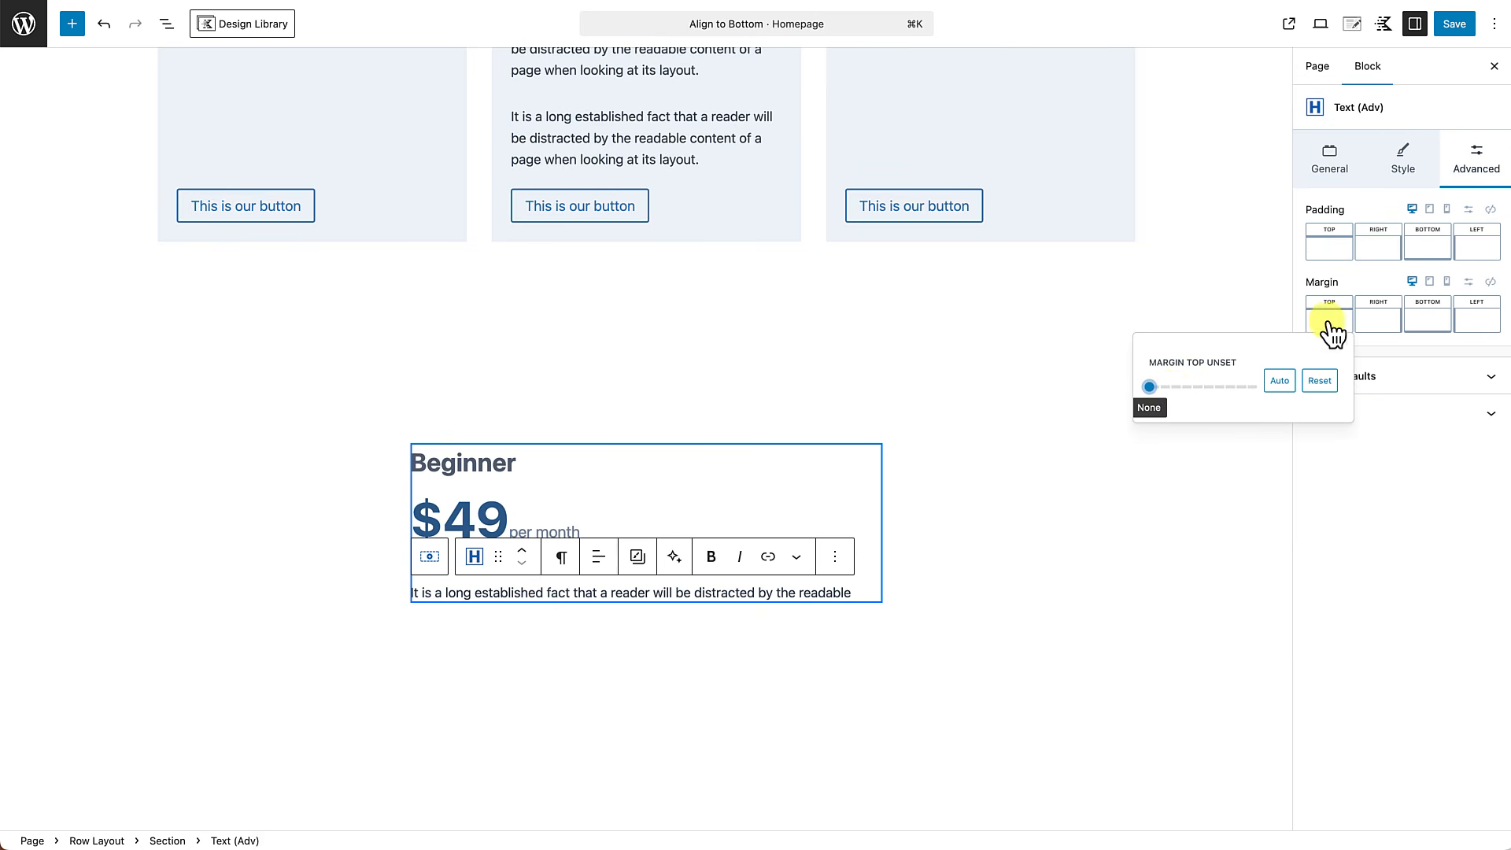
pyautogui.moveTo(1151, 386); pyautogui.dragTo(1258, 387)
pyautogui.click(1143, 385)
# Set the bottom margin of the "$49per month" price text to None.
pyautogui.click(477, 519)
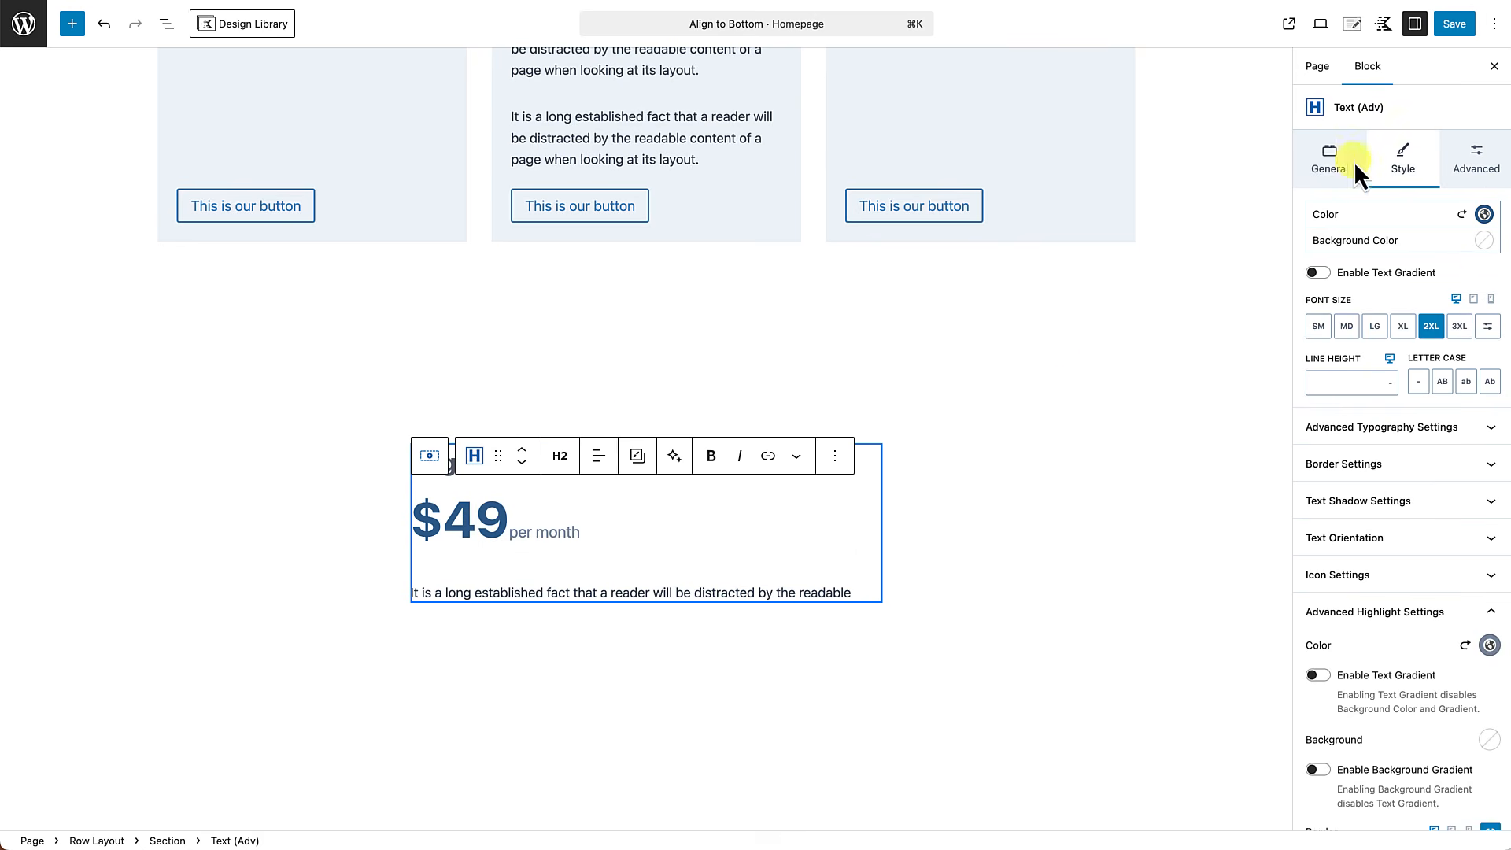
pyautogui.click(1484, 157)
pyautogui.click(1445, 319)
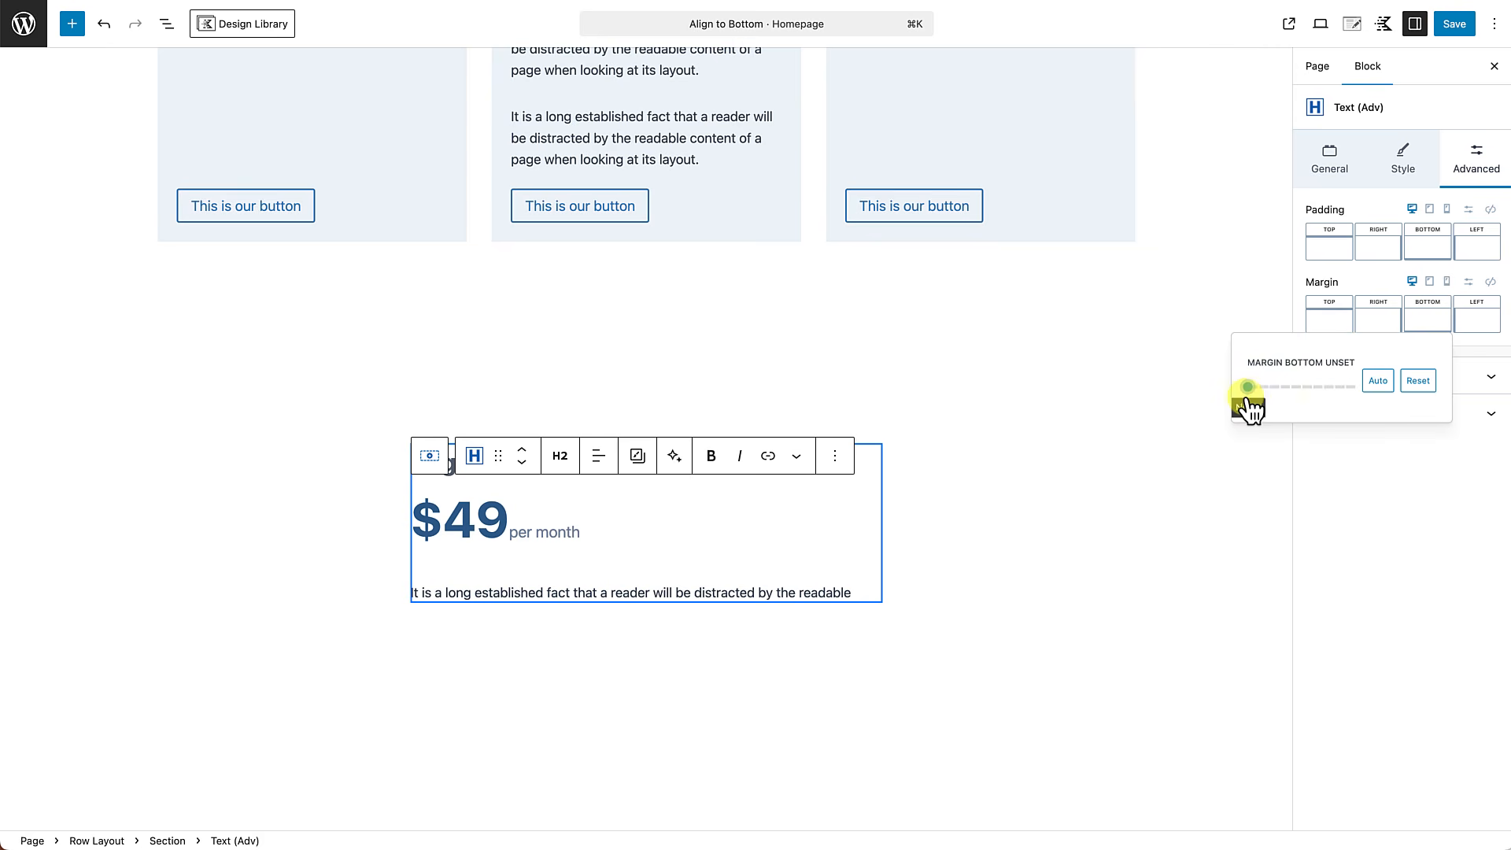
pyautogui.moveTo(1250, 387); pyautogui.dragTo(1190, 396)
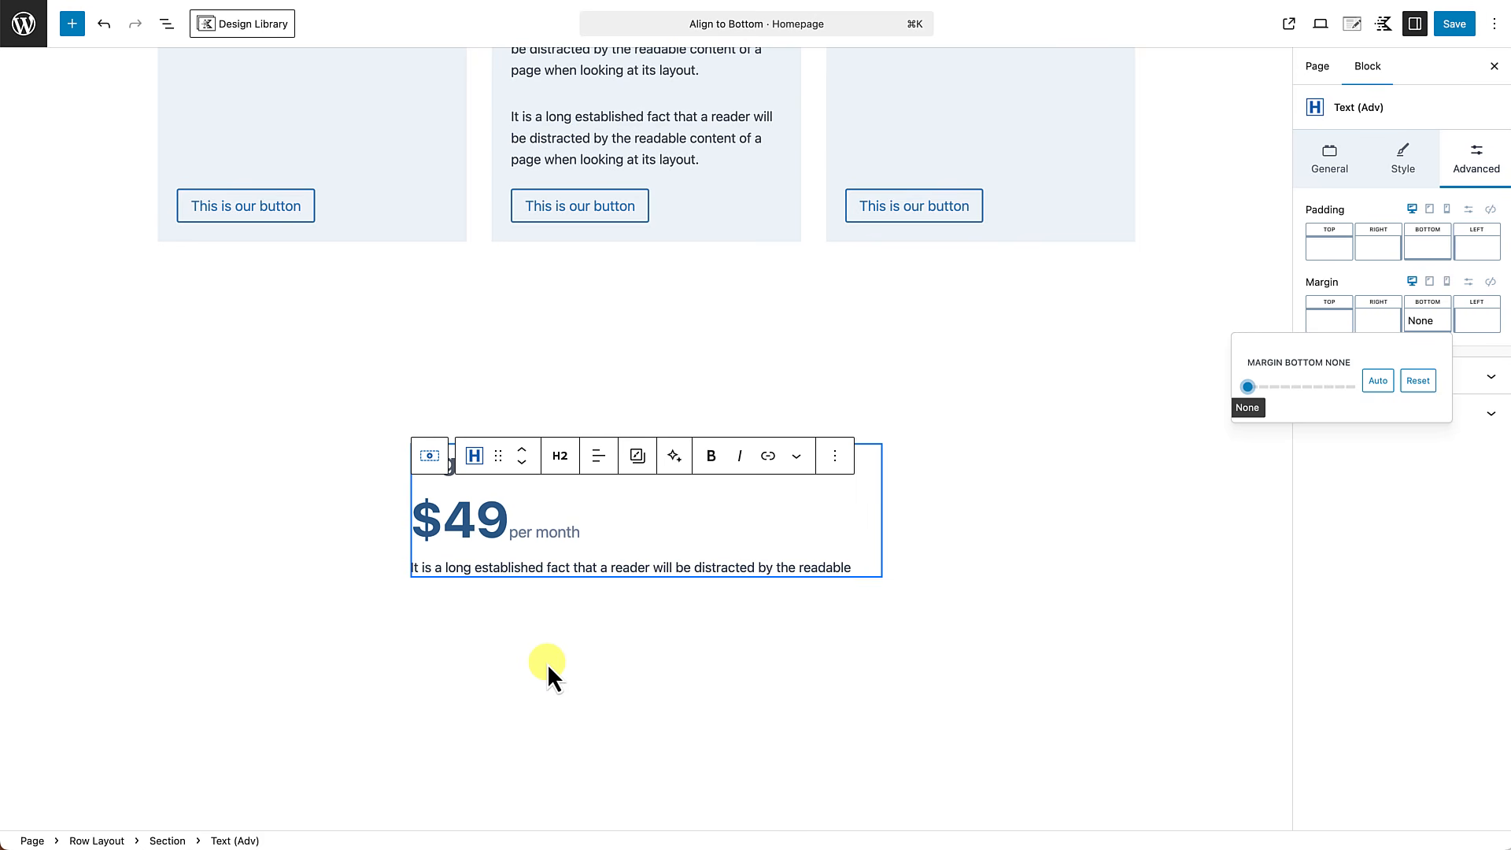
# Add a Spacer / Divider block below the description paragraph in the Beginner card.
pyautogui.click(850, 567)
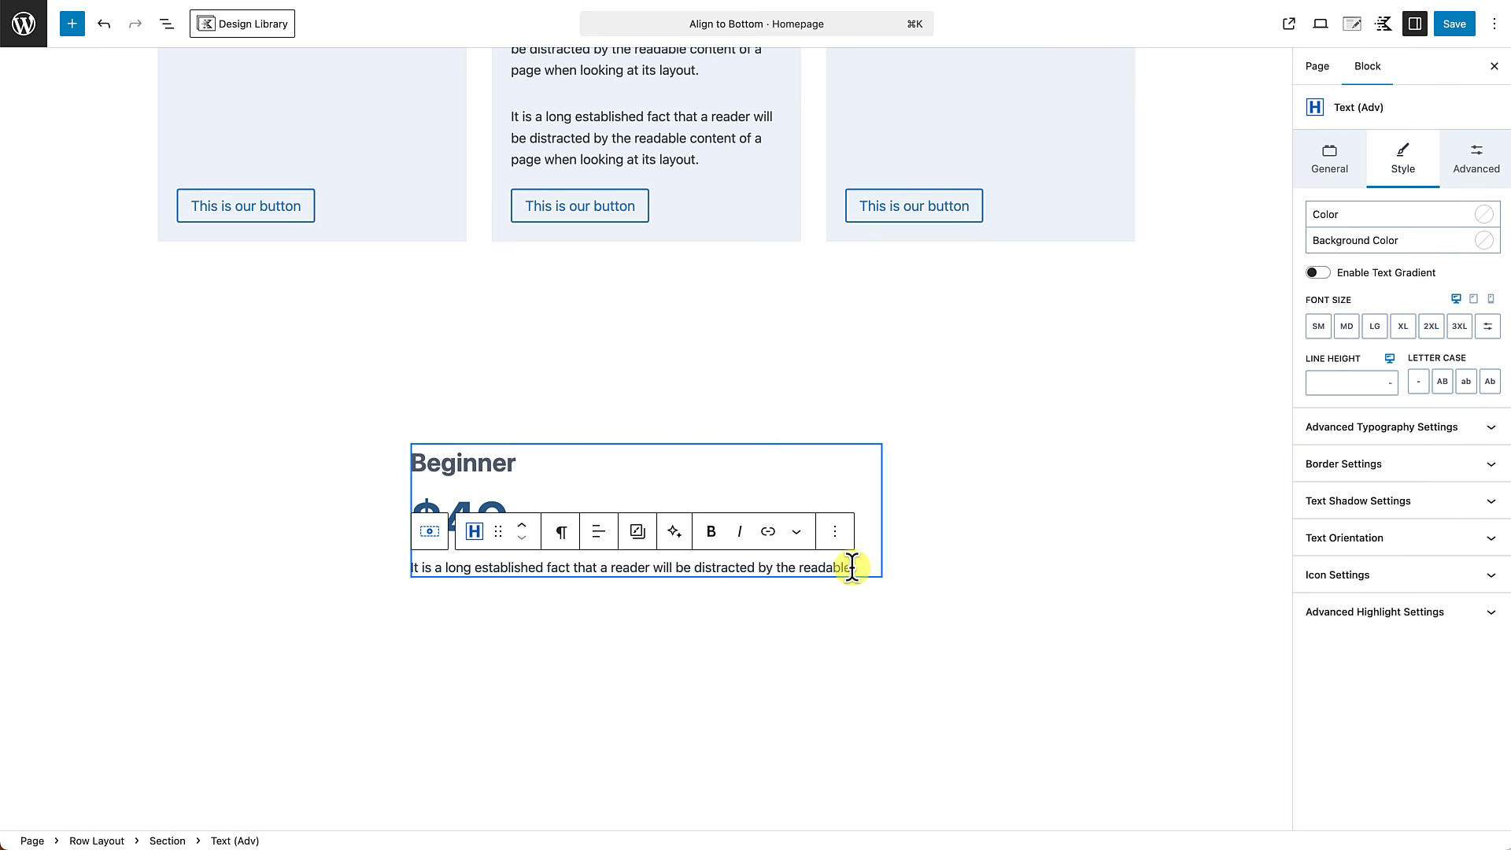
pyautogui.press('Return')
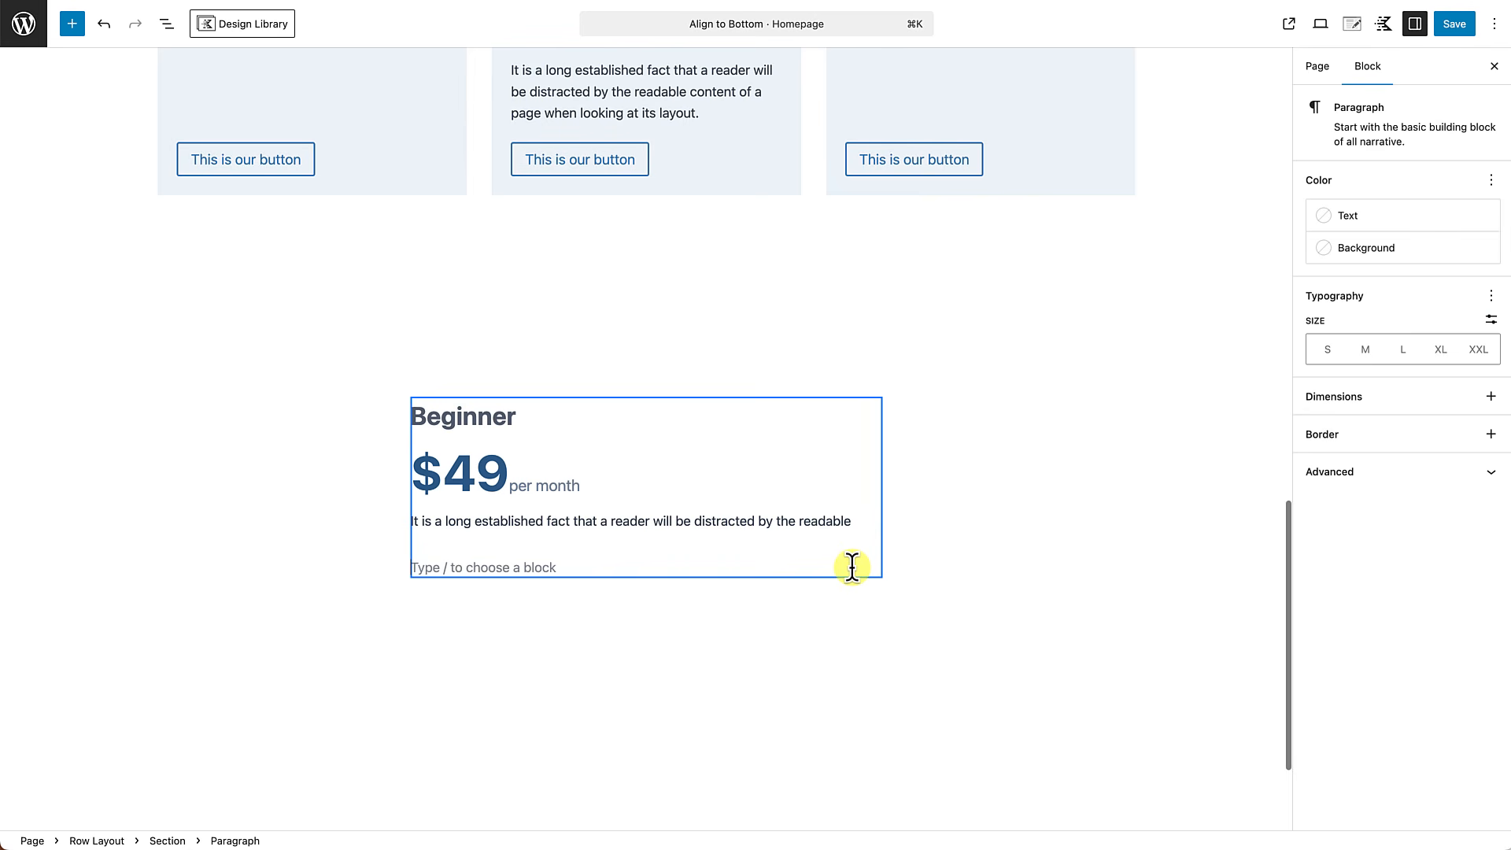
pyautogui.write('/')
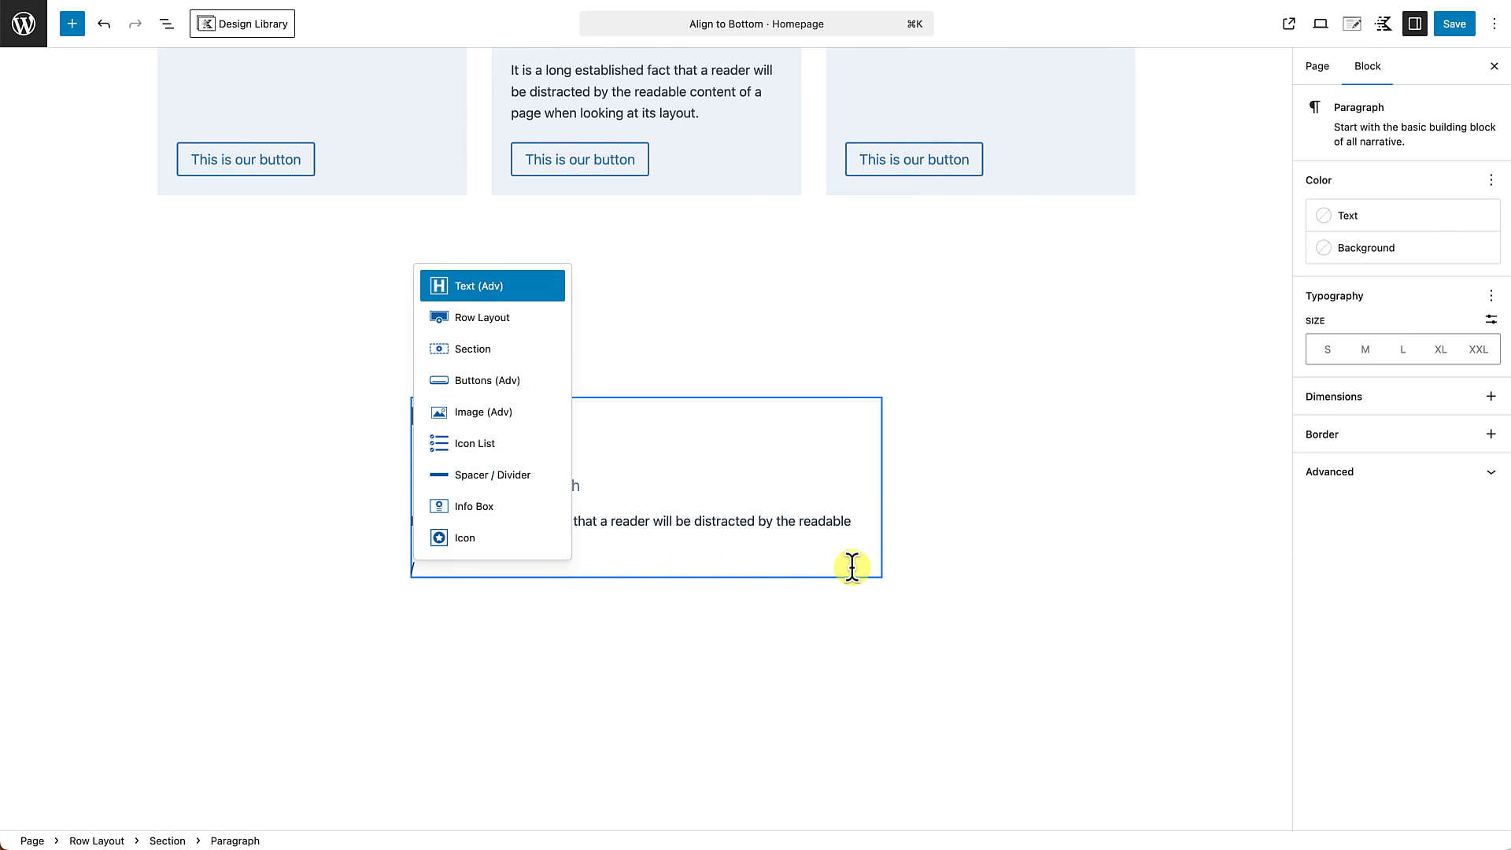
pyautogui.write('divid')
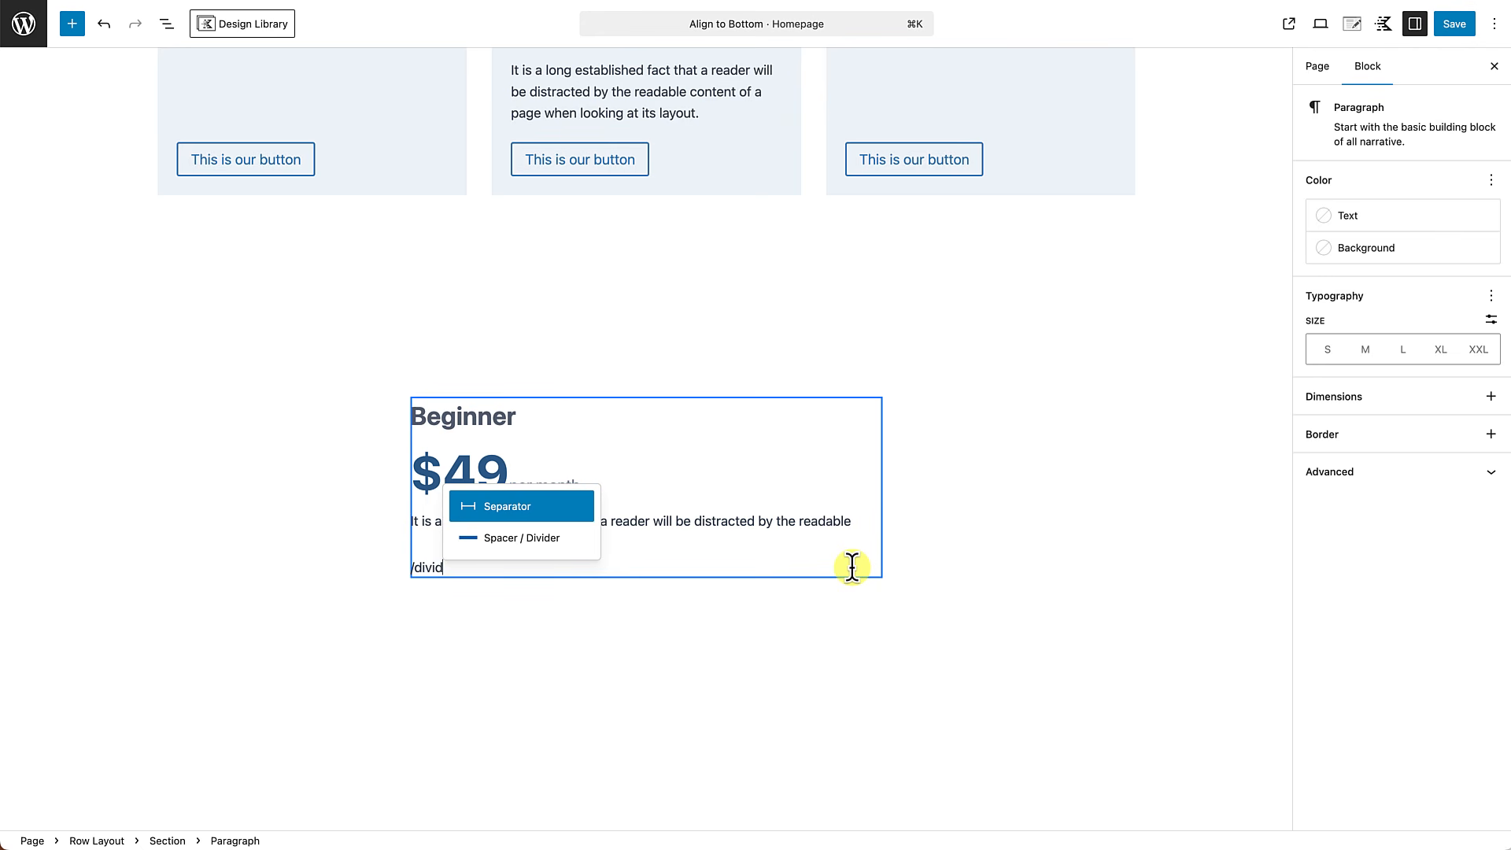
pyautogui.click(510, 543)
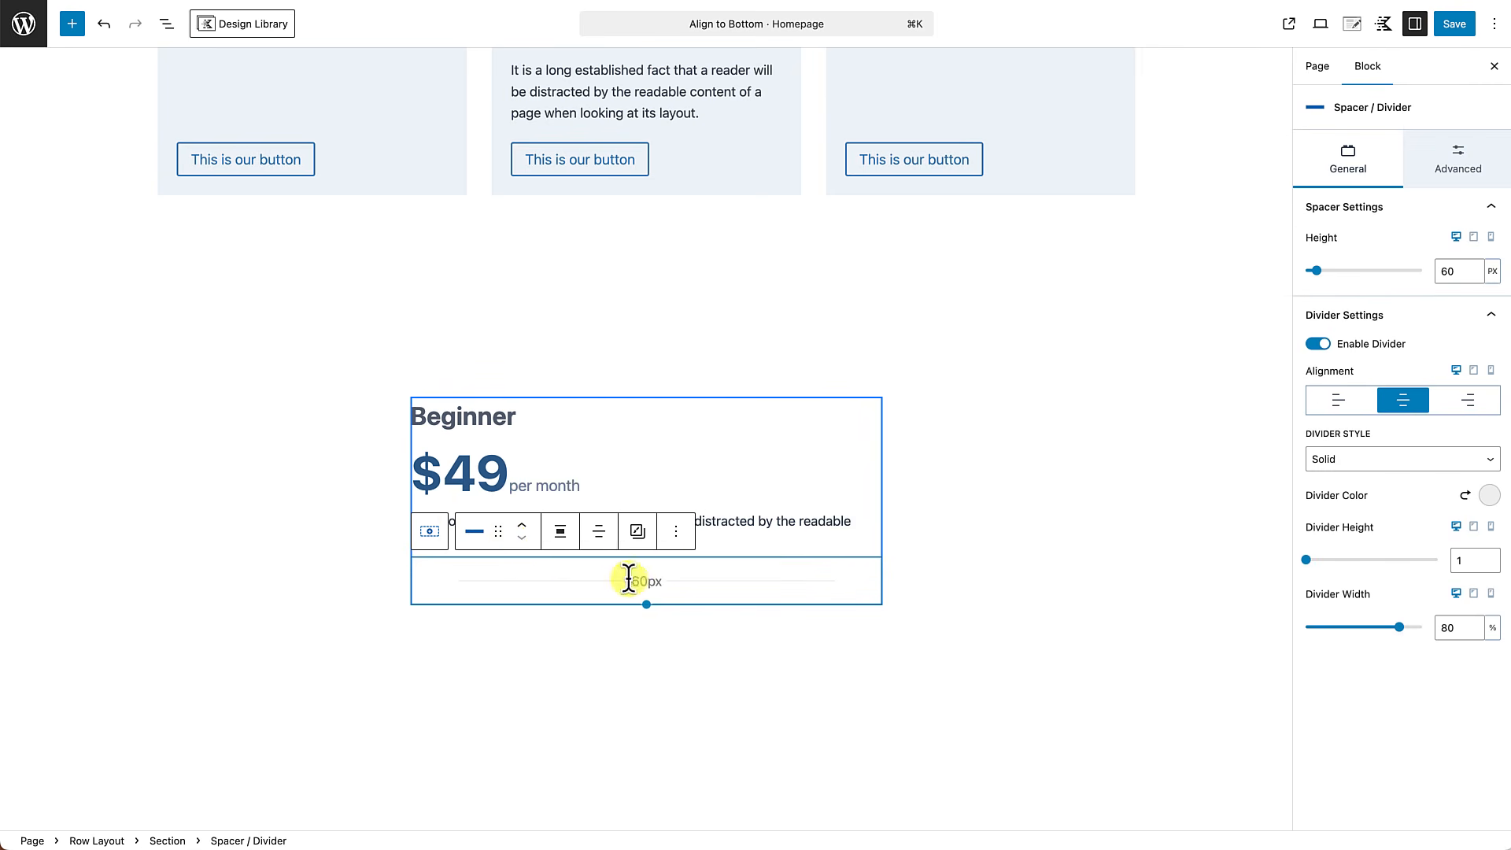
# Style the divider as a Dashed line in the palette gray 718096 with a width of 100%.
pyautogui.click(1398, 459)
pyautogui.click(1363, 476)
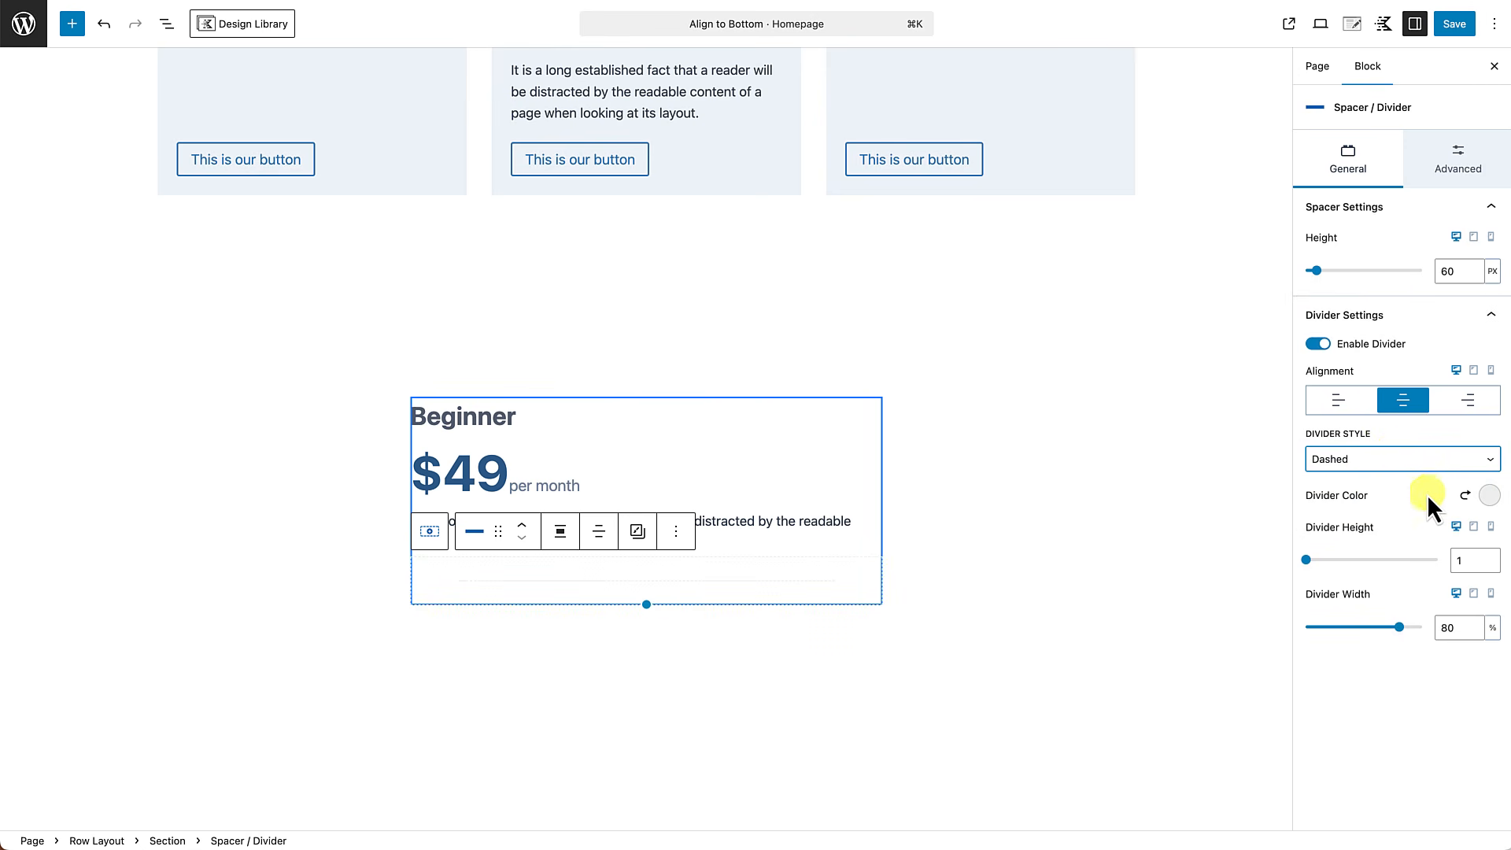
pyautogui.click(1487, 498)
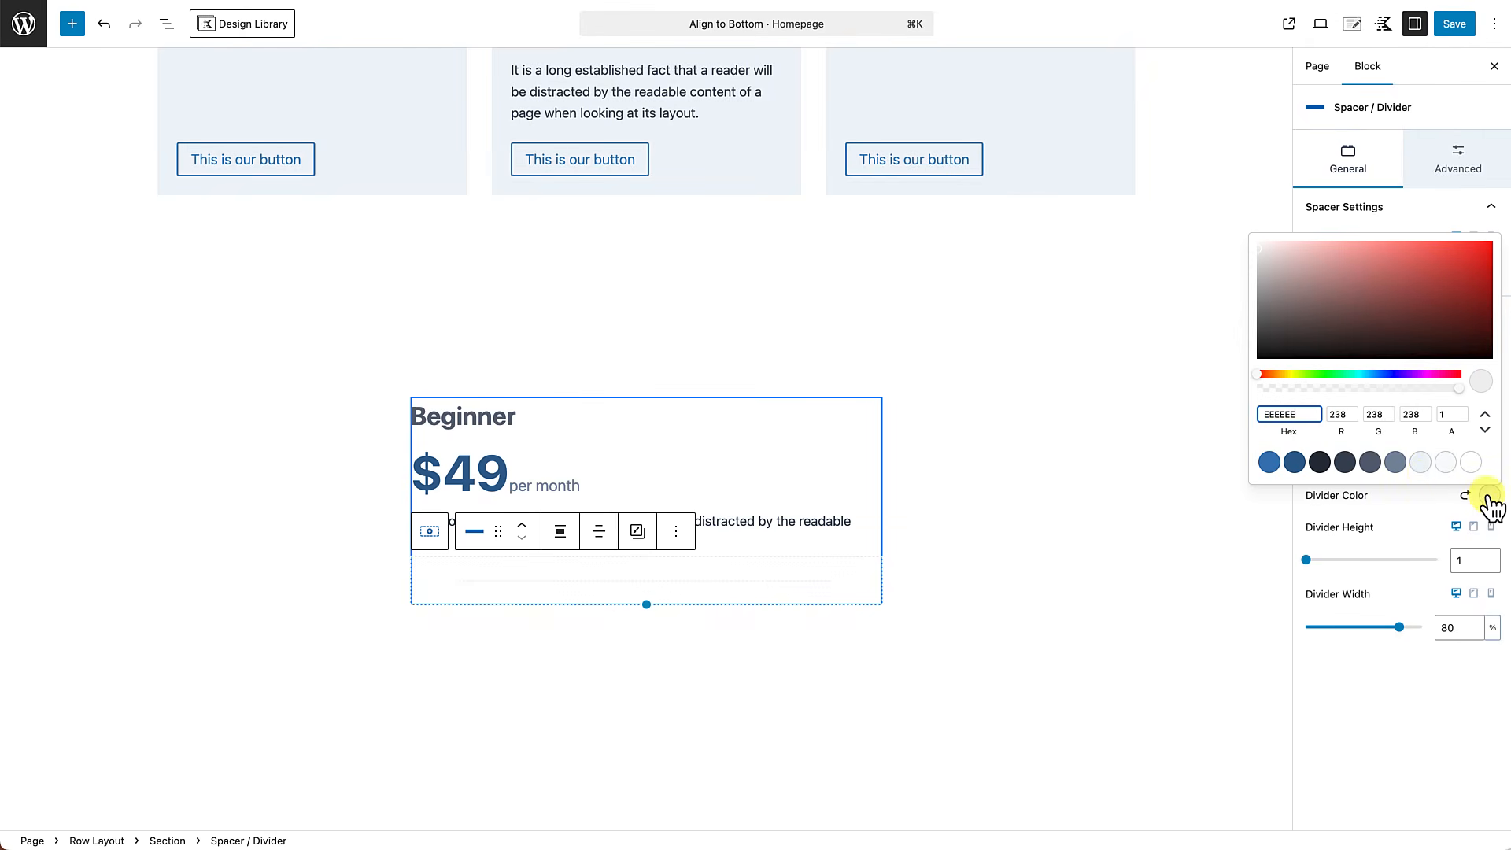
pyautogui.click(1398, 464)
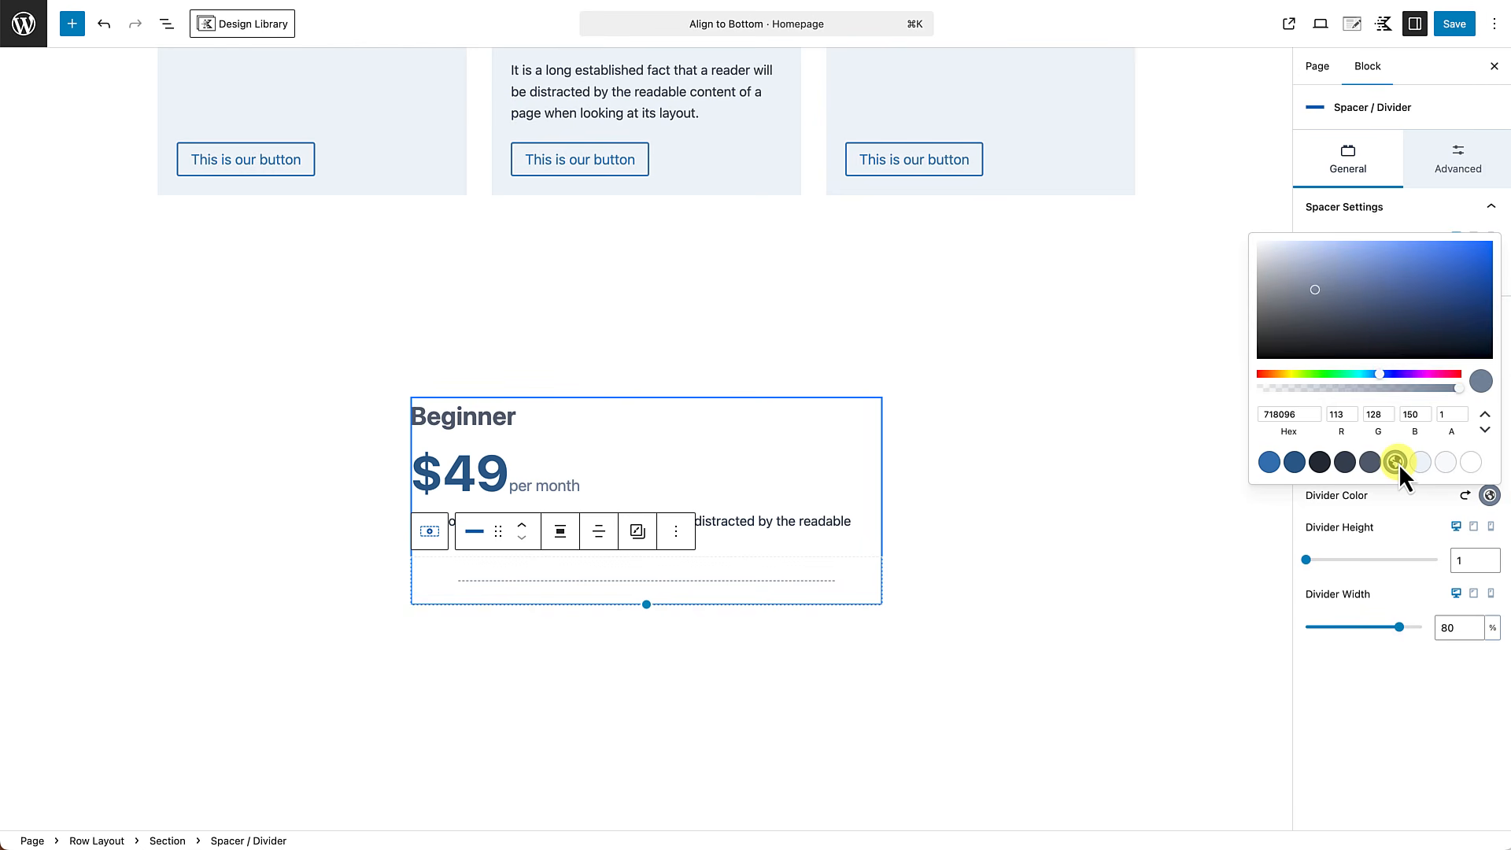
pyautogui.click(1434, 628)
pyautogui.write('100')
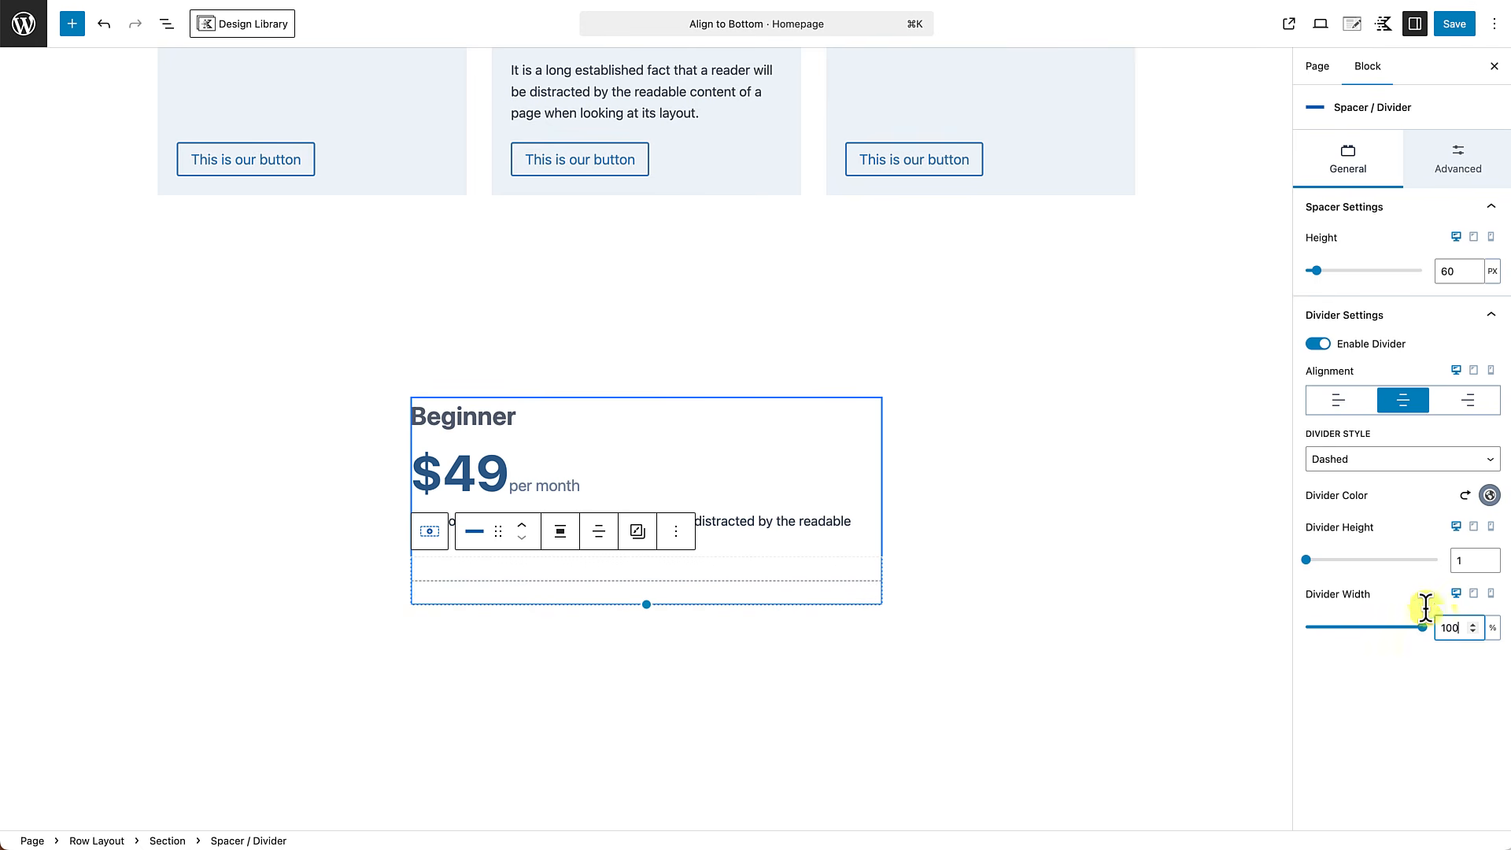
# Add a Text (Adv) heading reading "What you get:" below the dashed divider and set its font size to MD.
pyautogui.click(676, 540)
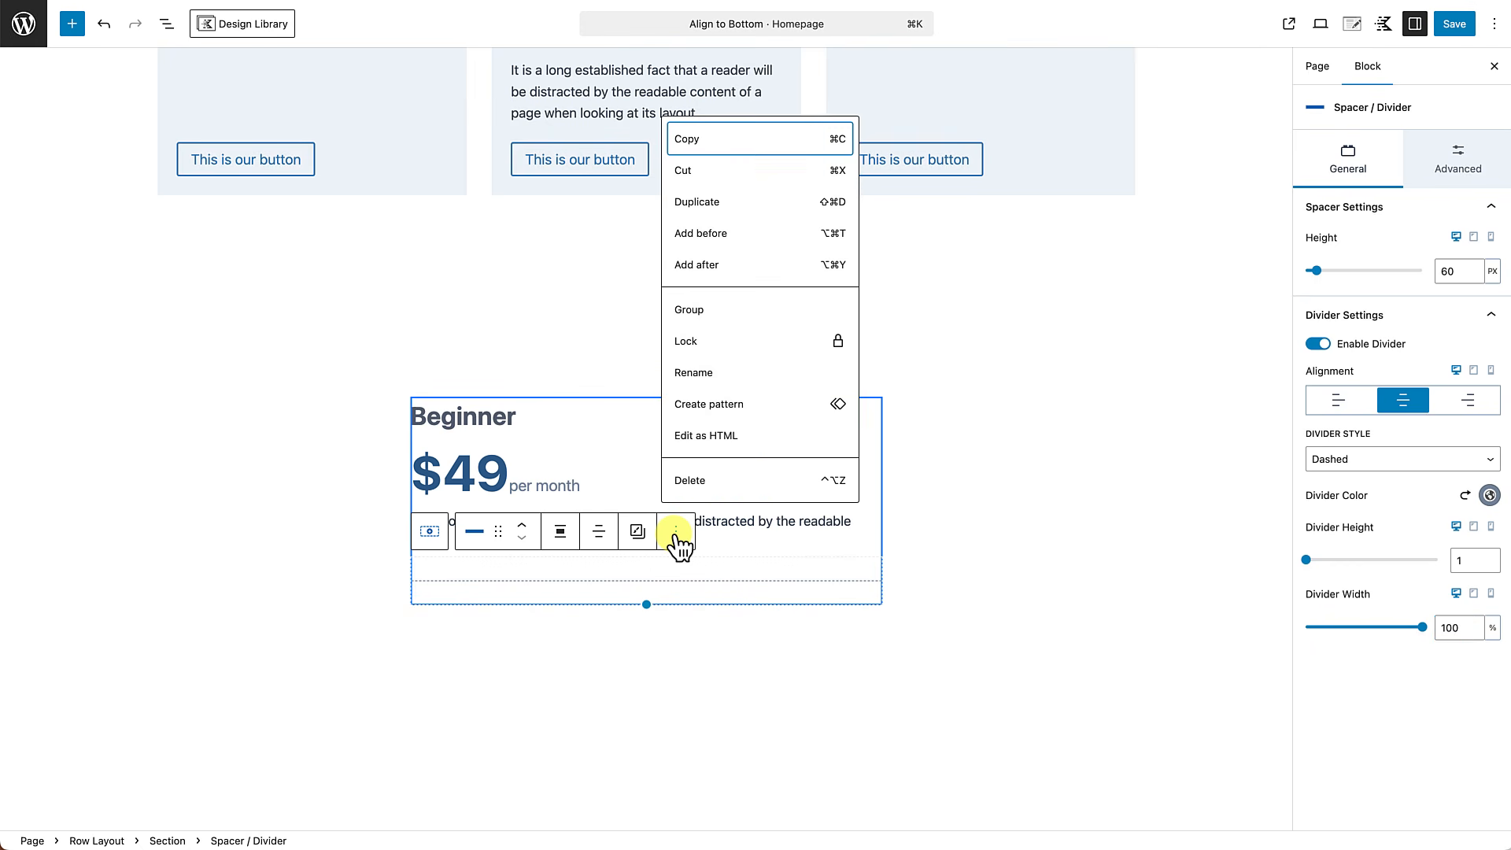
pyautogui.click(700, 266)
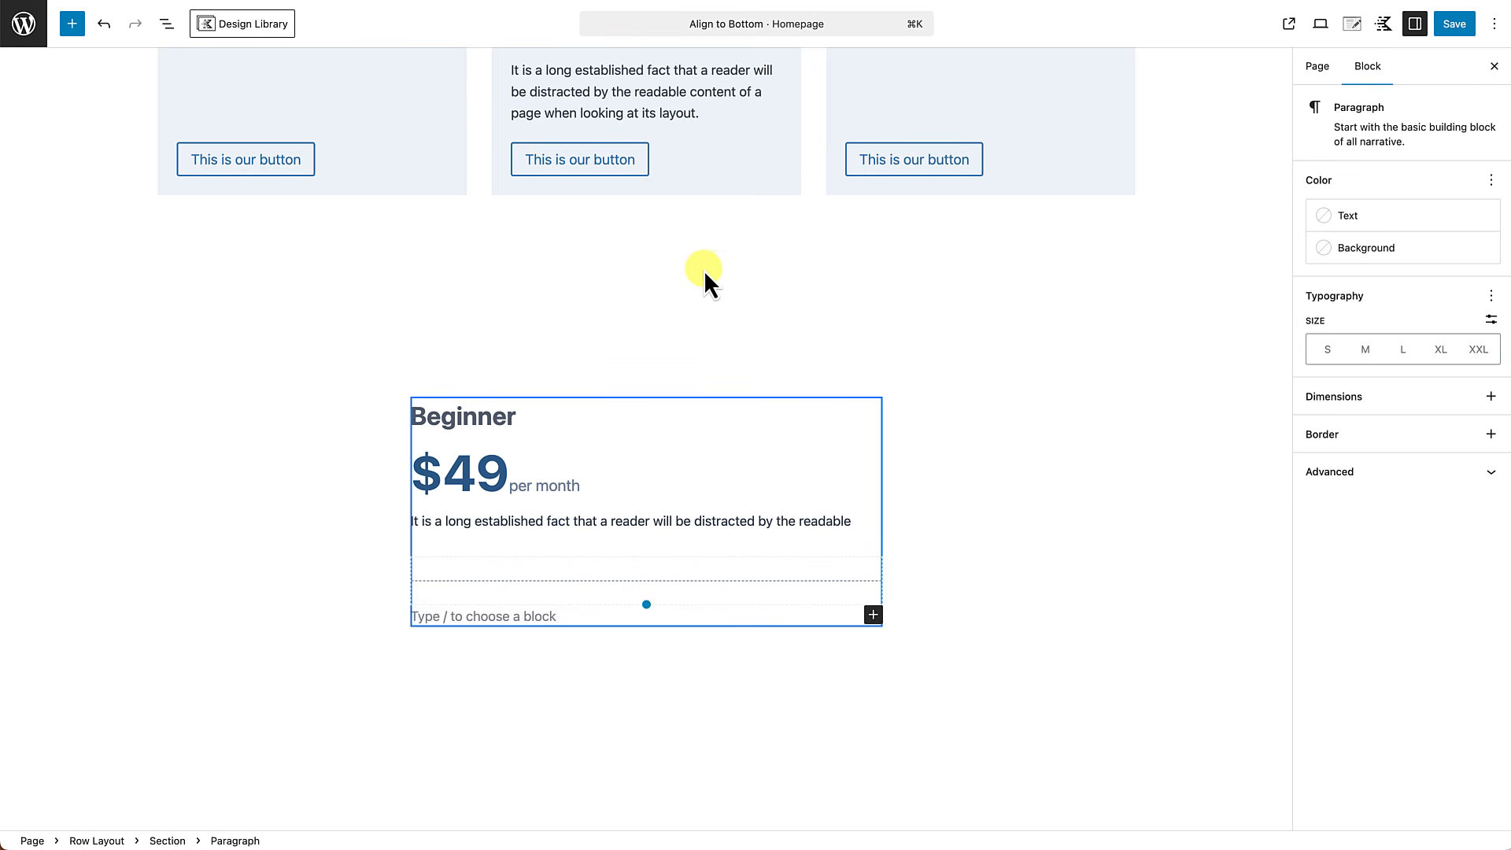
pyautogui.write('/text')
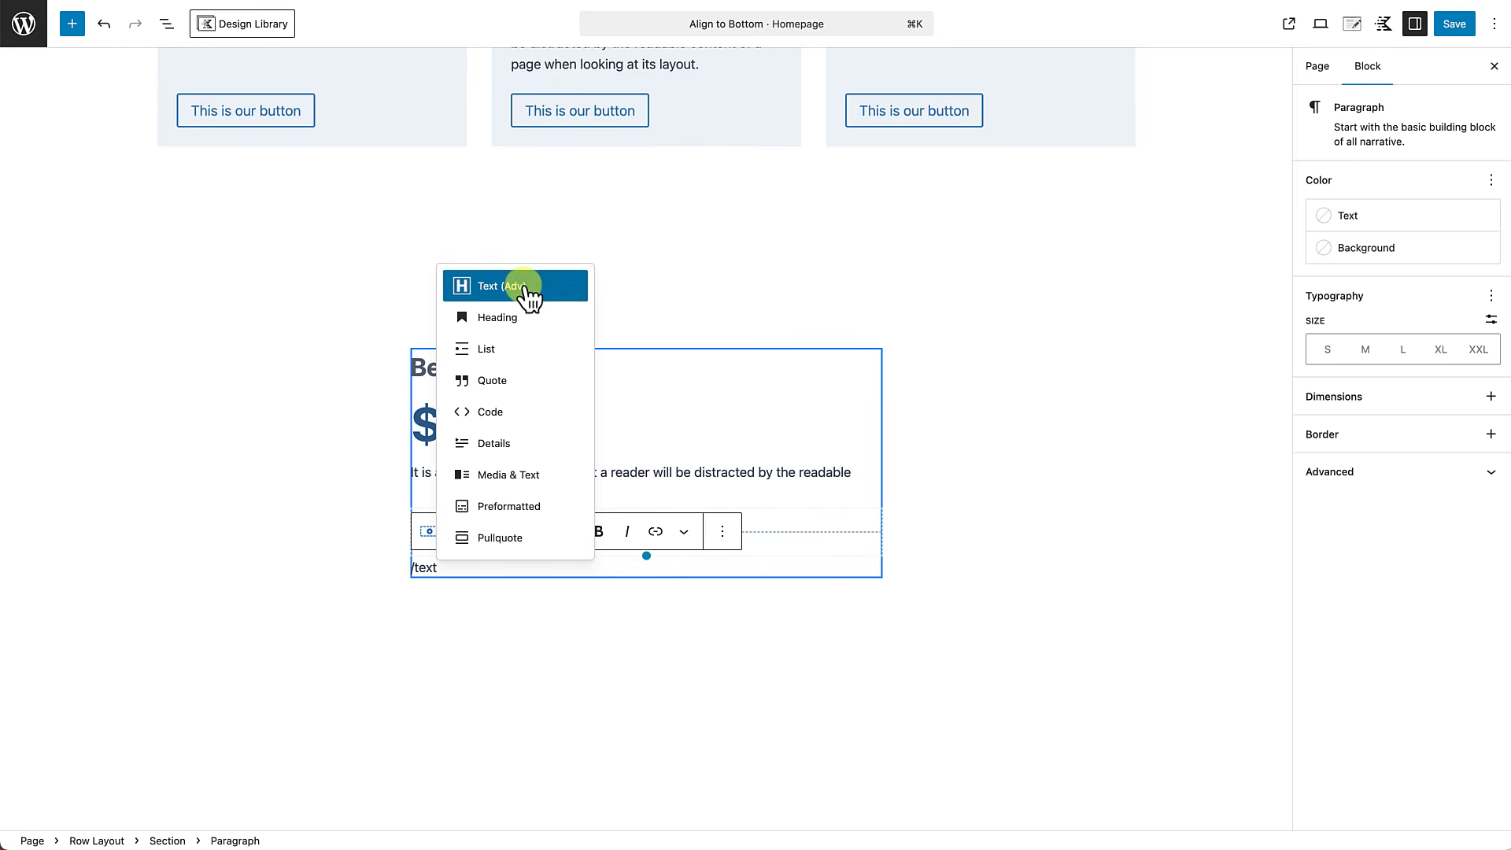
pyautogui.click(524, 290)
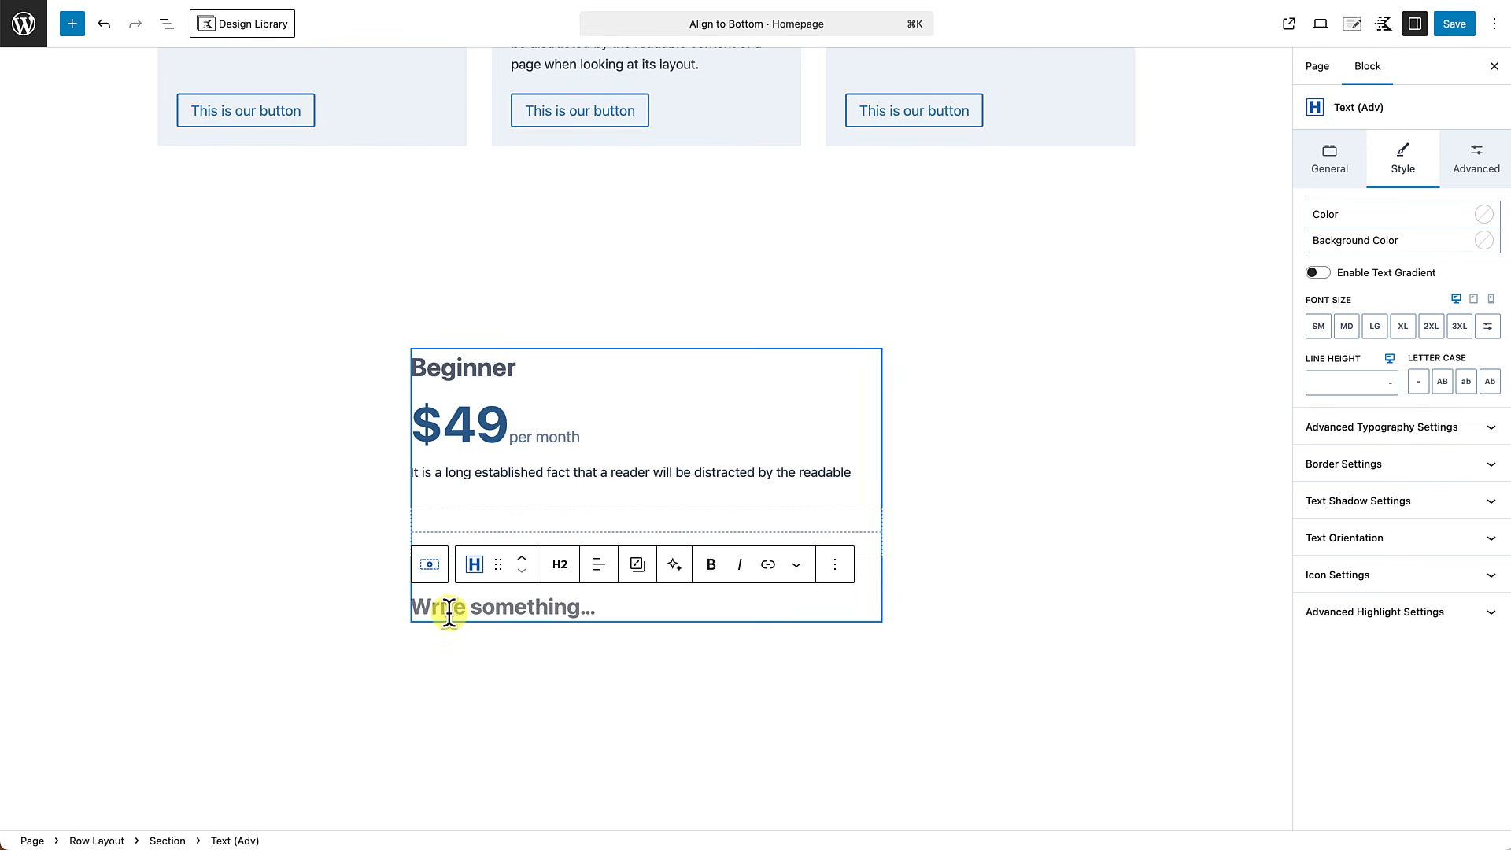
pyautogui.write('What you ')
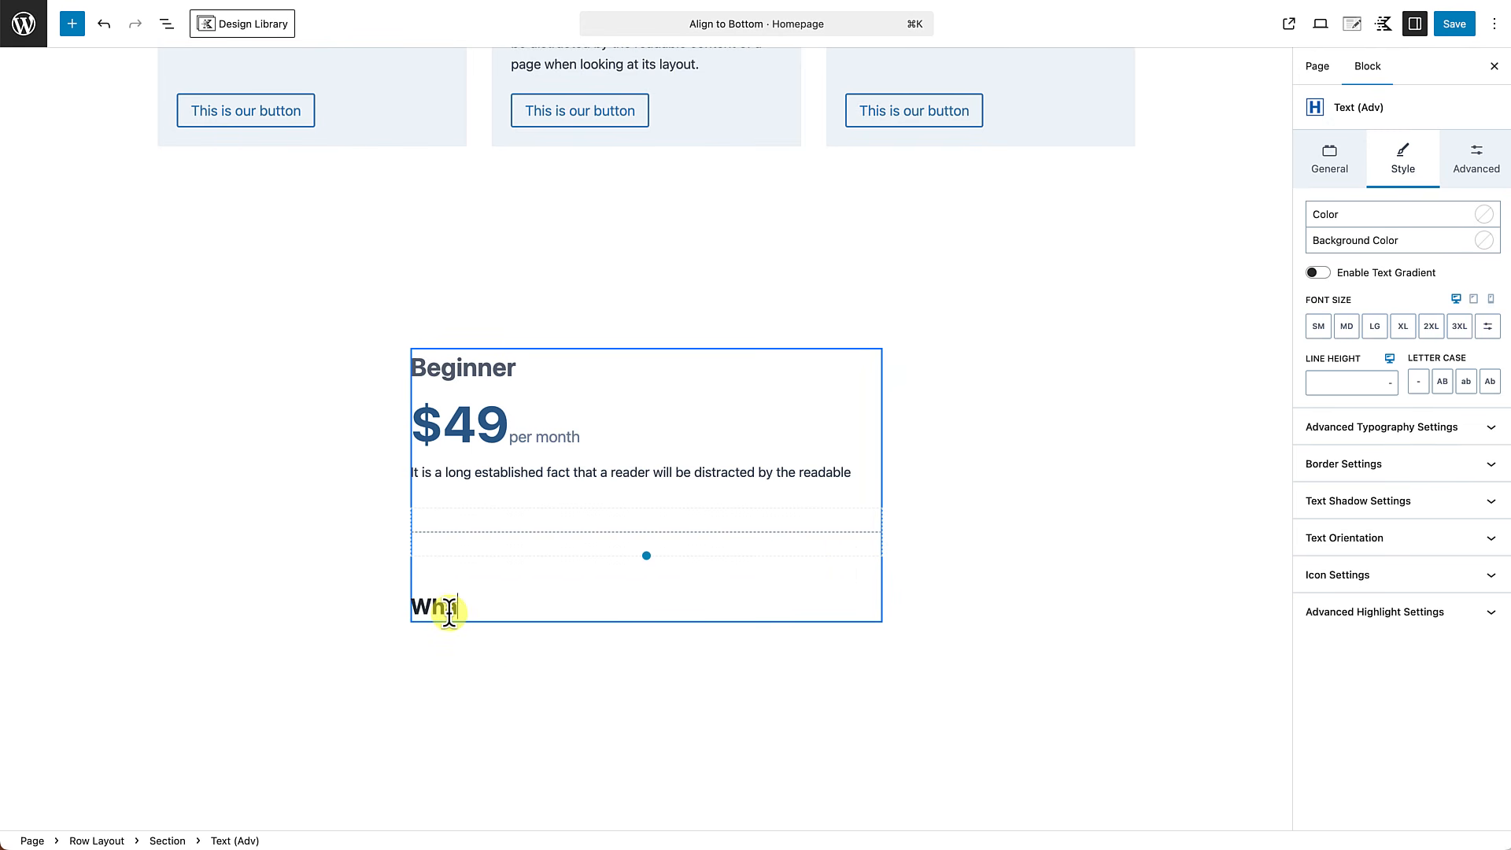
pyautogui.write('get:')
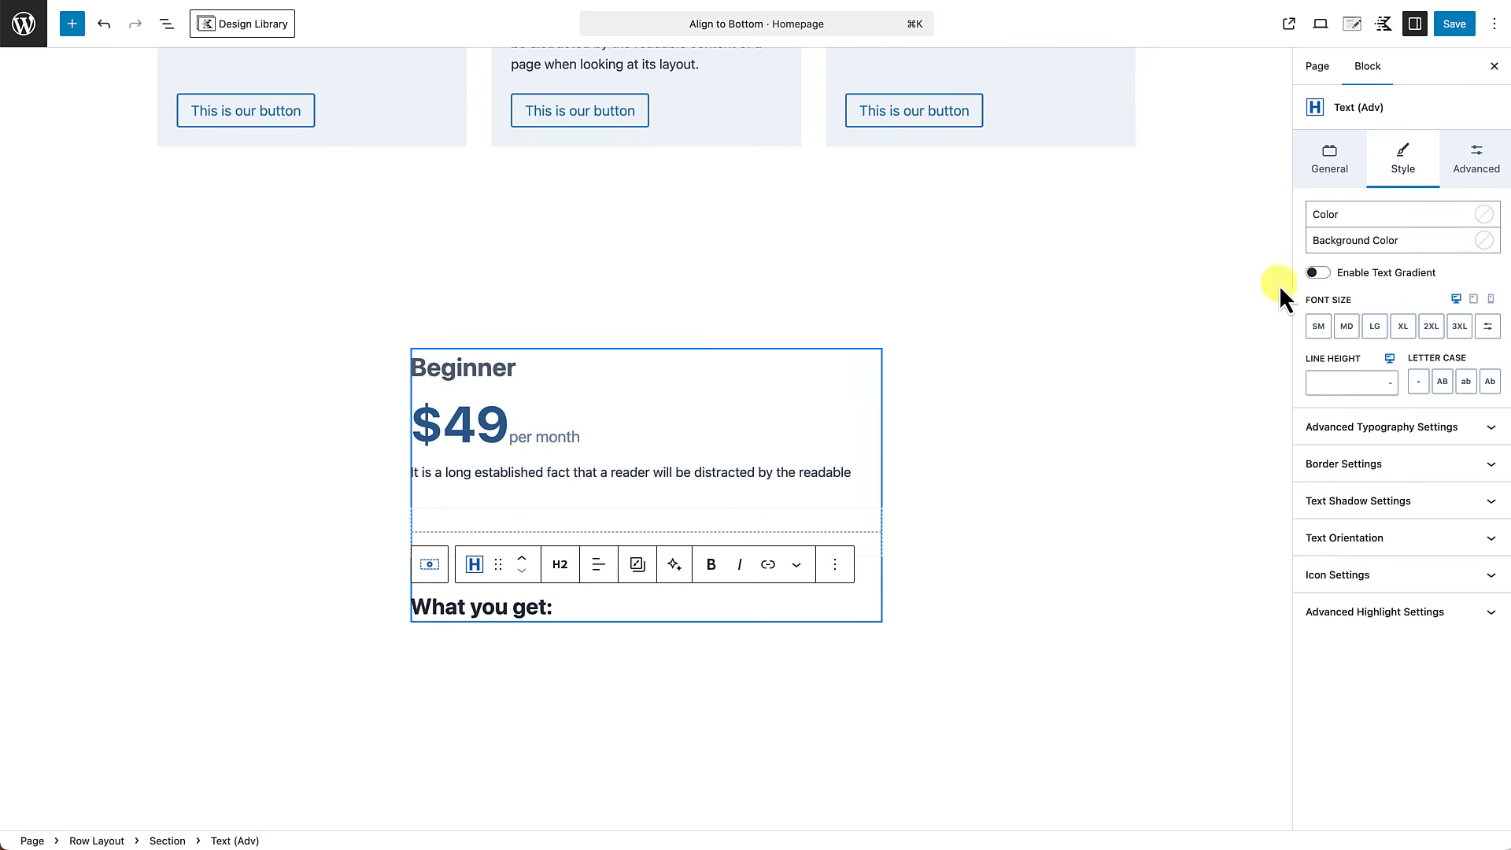
pyautogui.click(1347, 327)
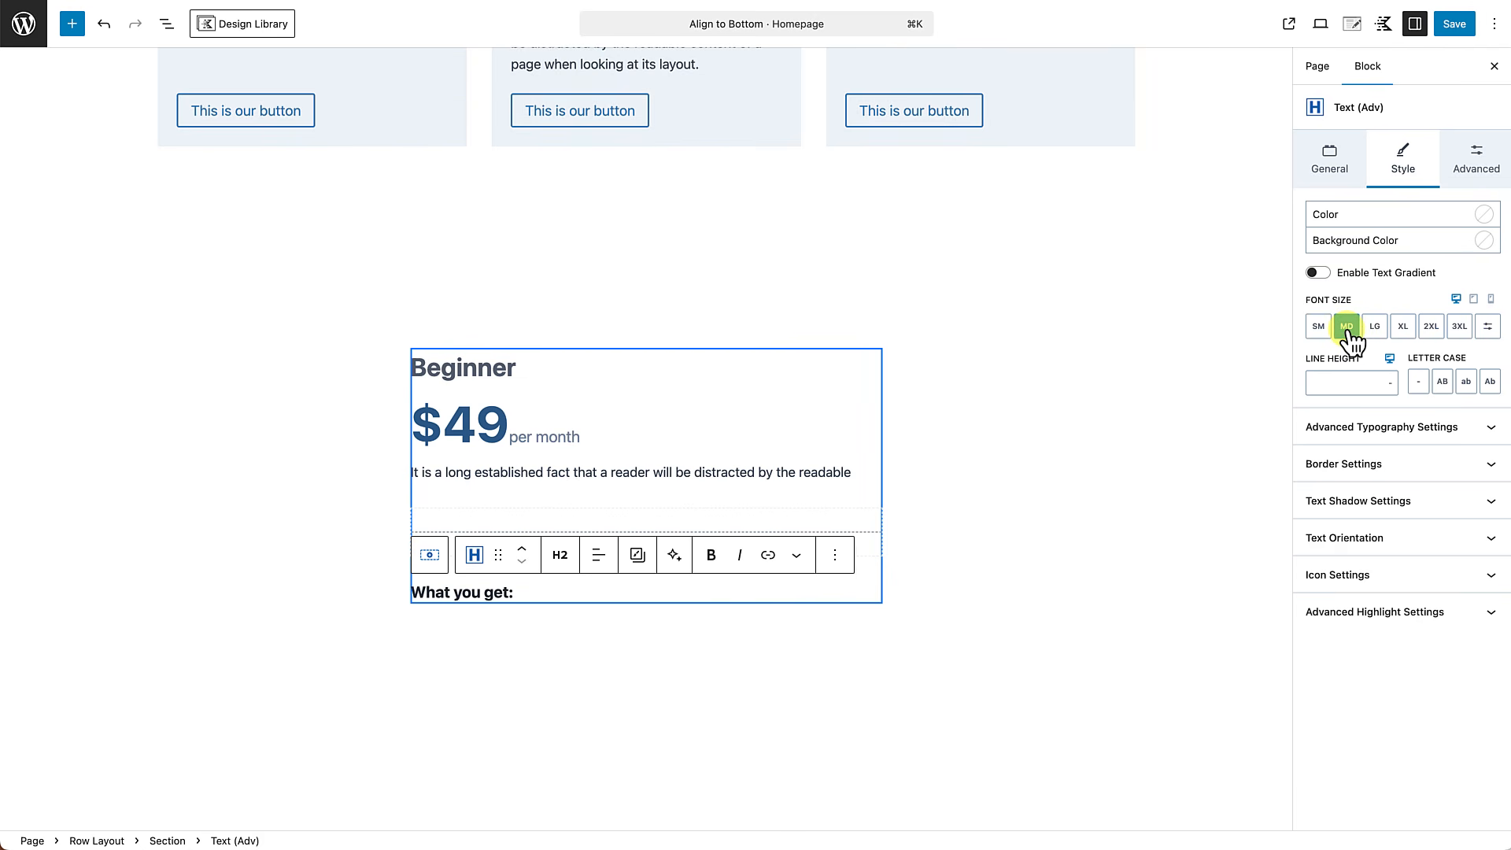
# Add an Icon List below the "What you get:" heading with two items, each reading "Benefit".
pyautogui.click(524, 593)
pyautogui.press('Return')
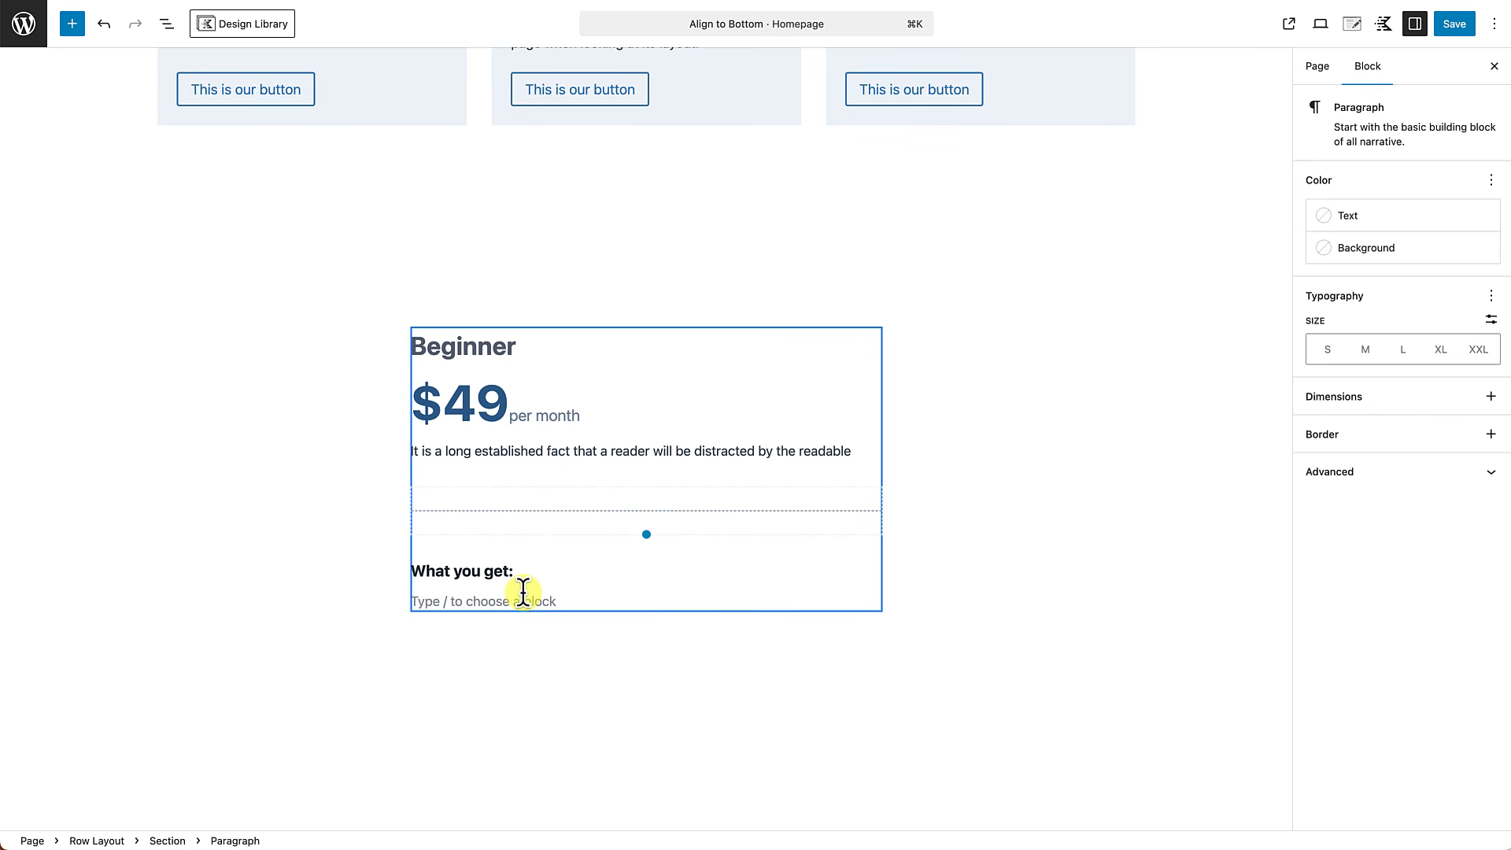
pyautogui.write('/icon')
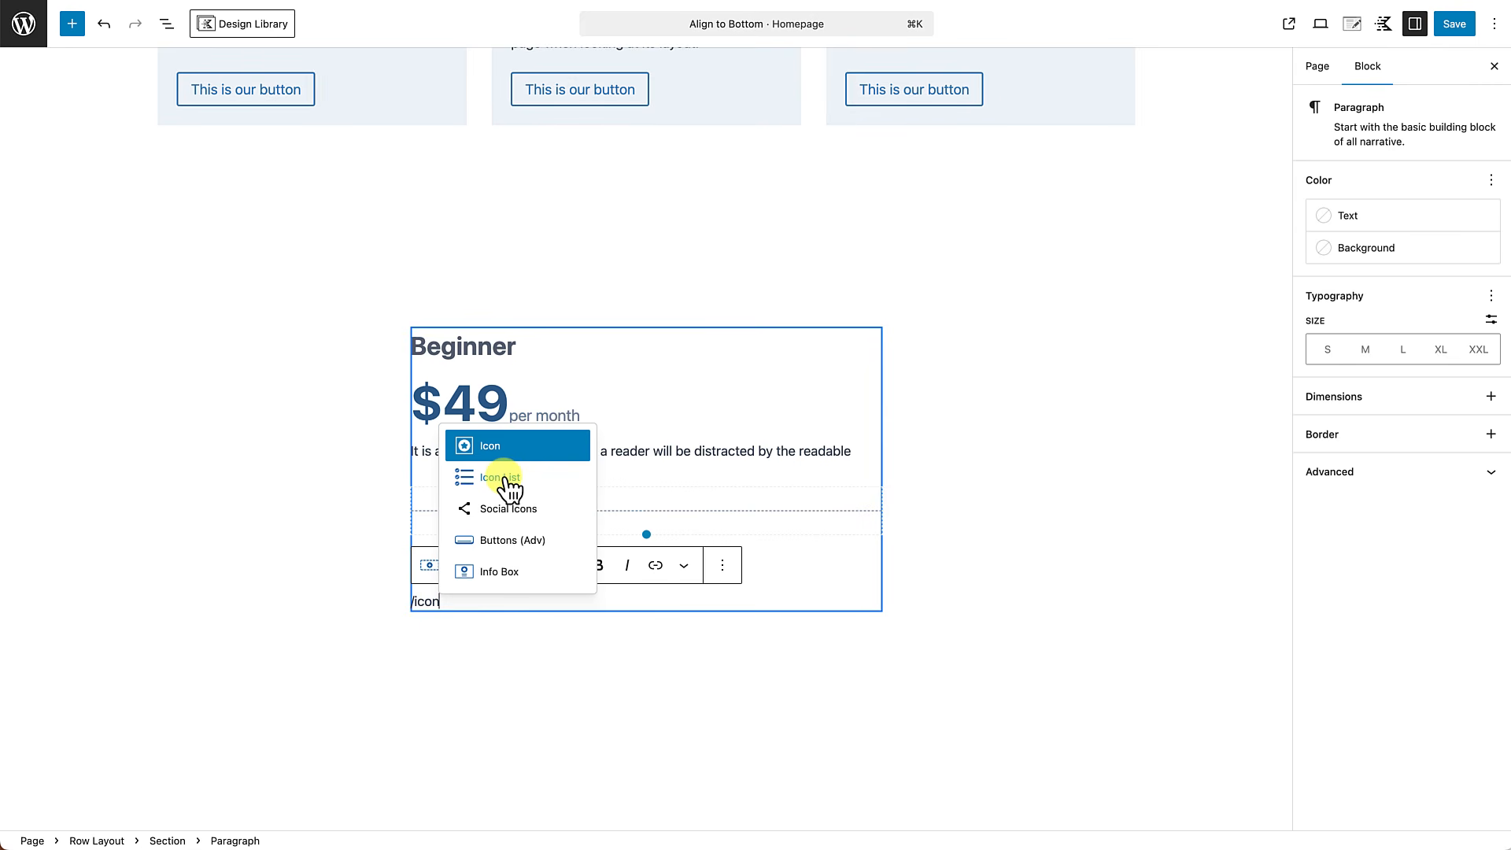
pyautogui.click(505, 478)
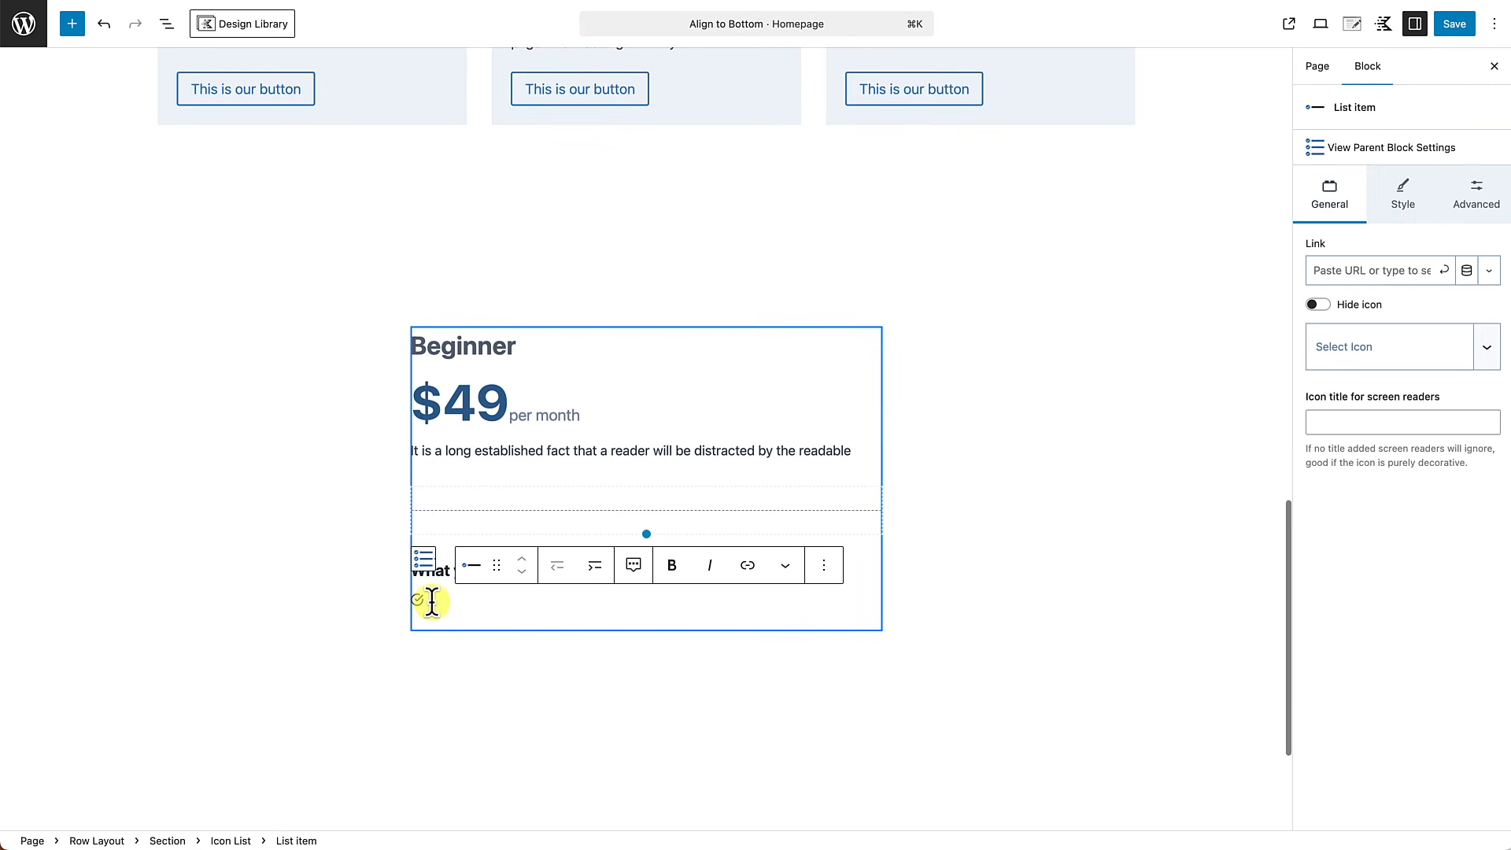
pyautogui.write('Ben')
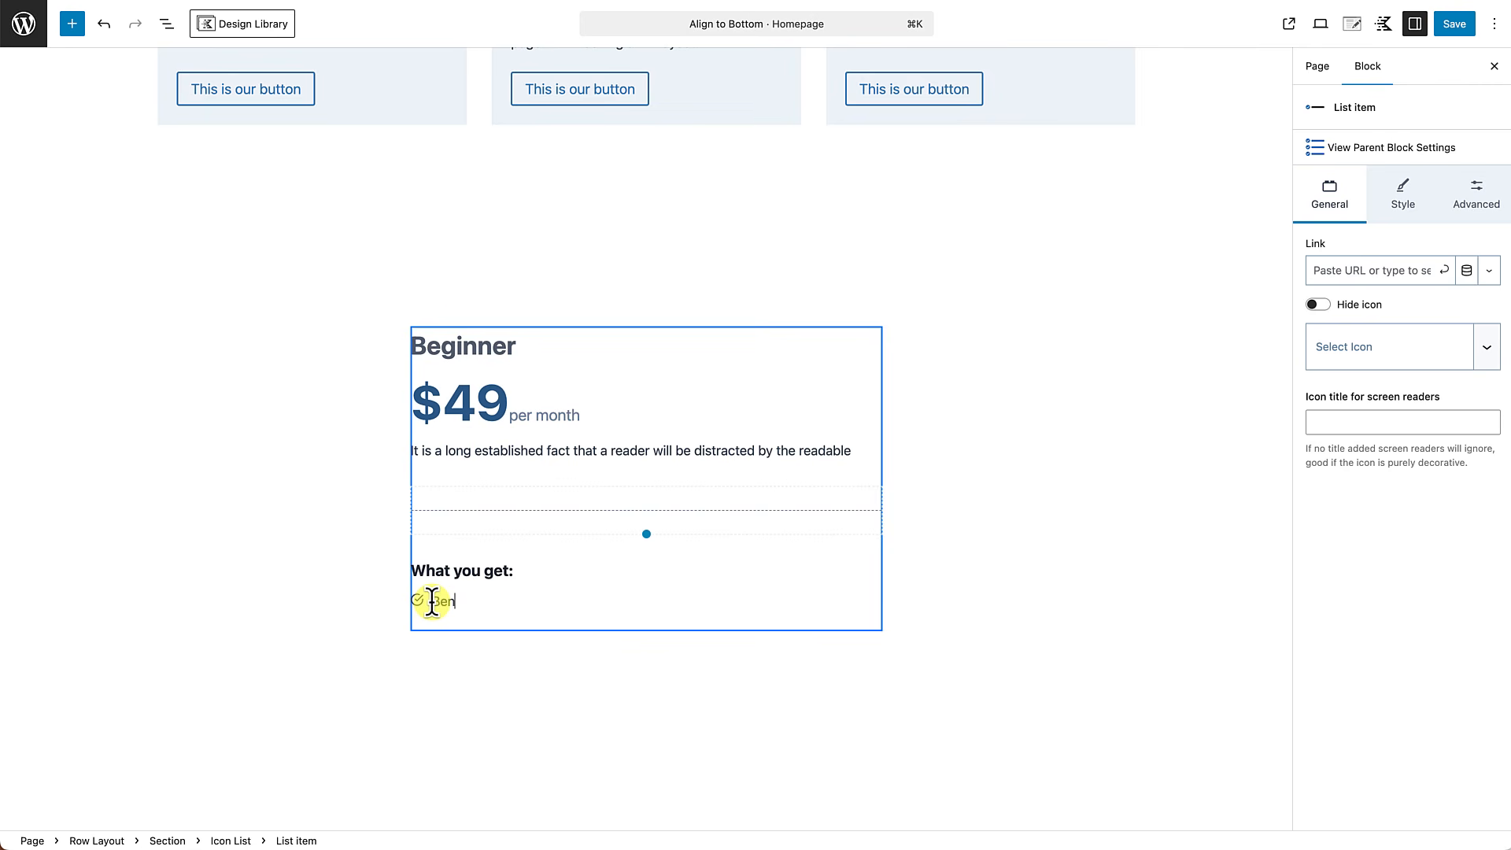
pyautogui.write('efit')
pyautogui.press('Return')
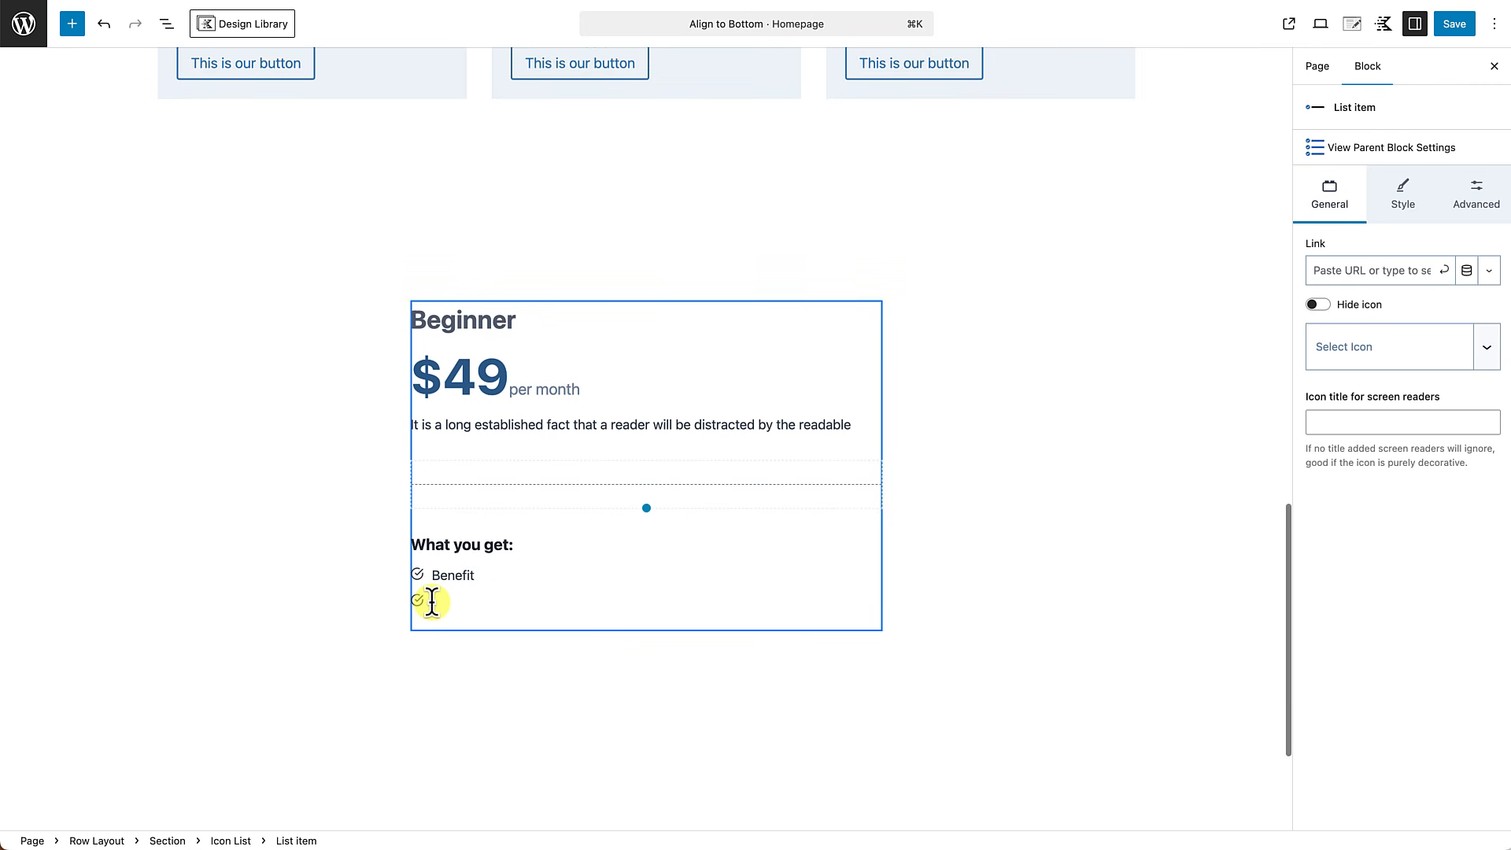
pyautogui.write('Ben')
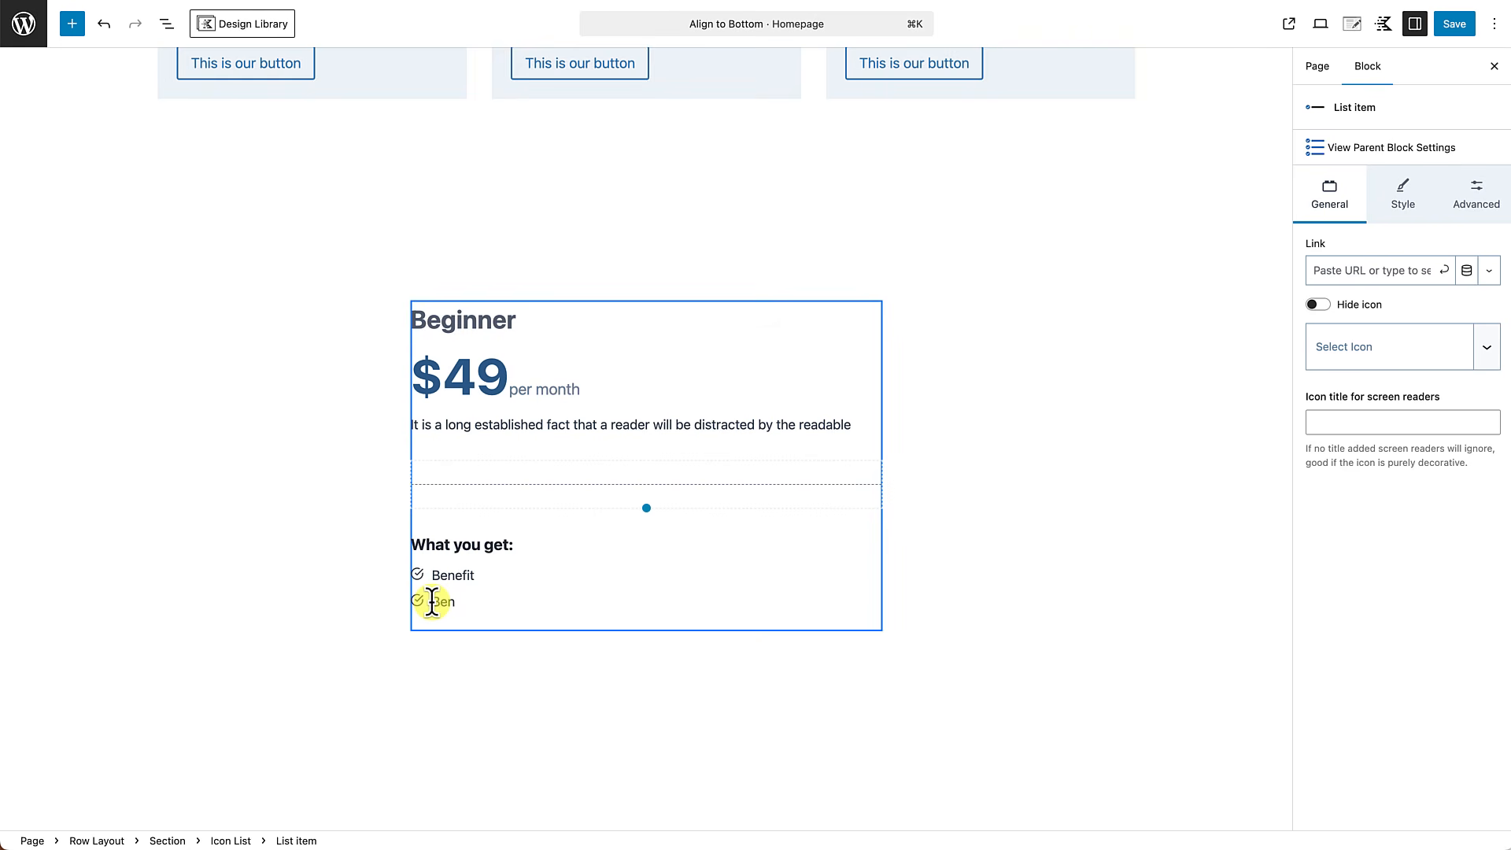
pyautogui.write('efit')
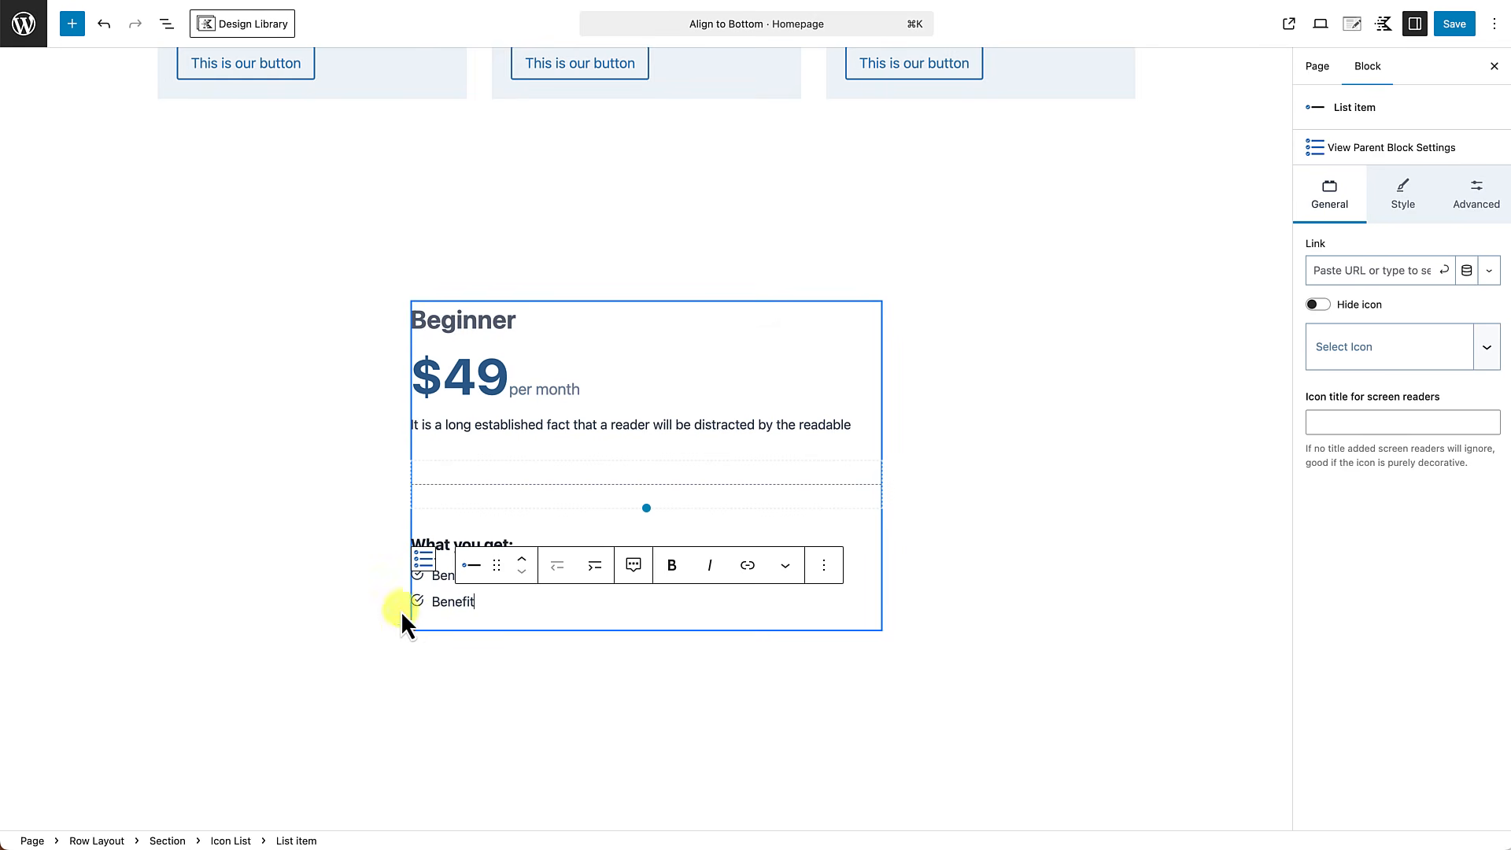
# Duplicate both "Benefit" items together within the icon list.
pyautogui.click(439, 579)
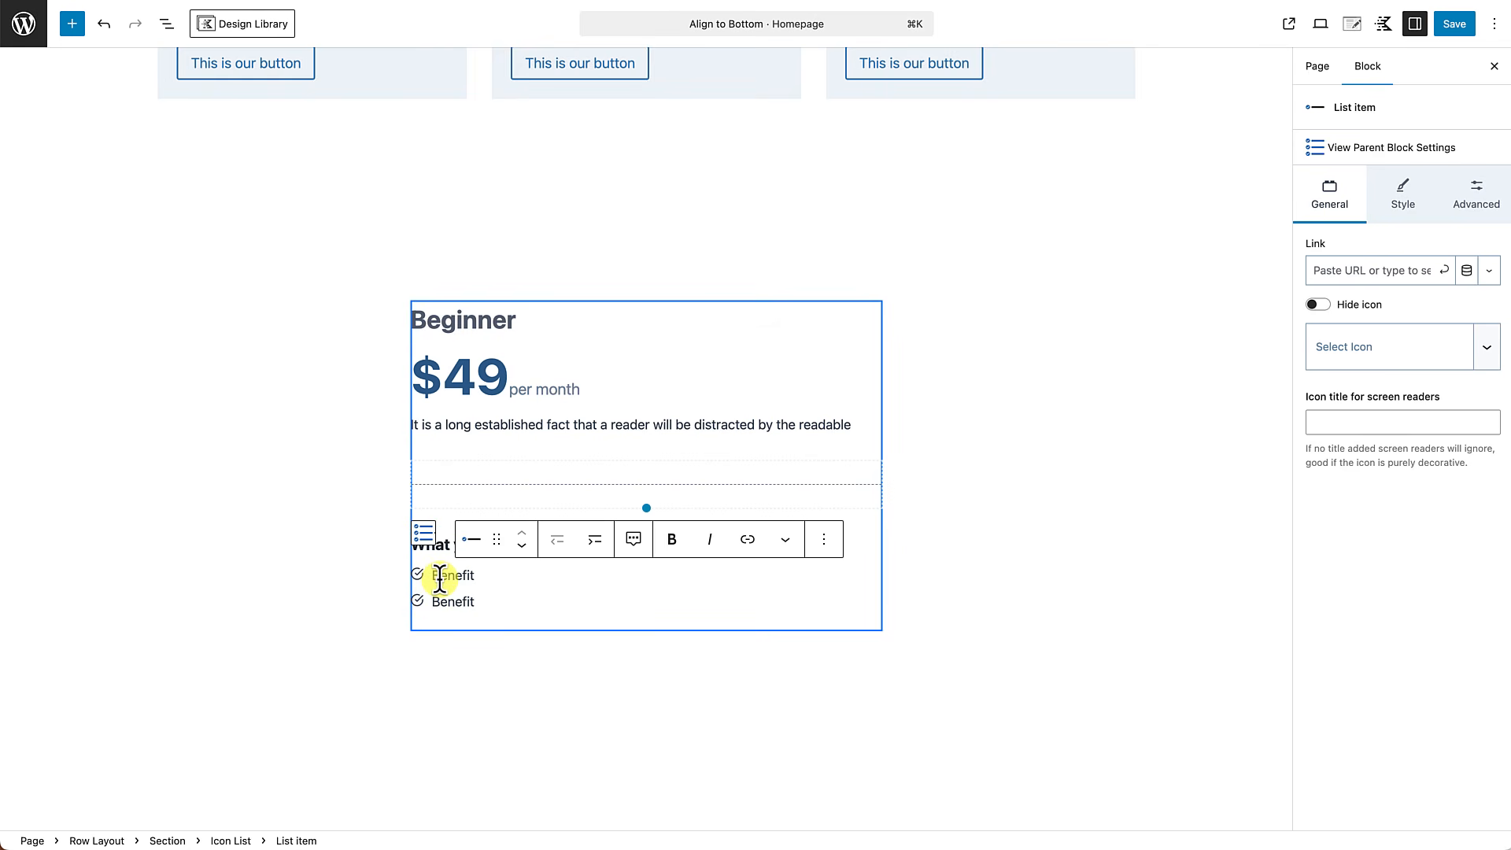
pyautogui.moveTo(439, 579); pyautogui.dragTo(449, 604)
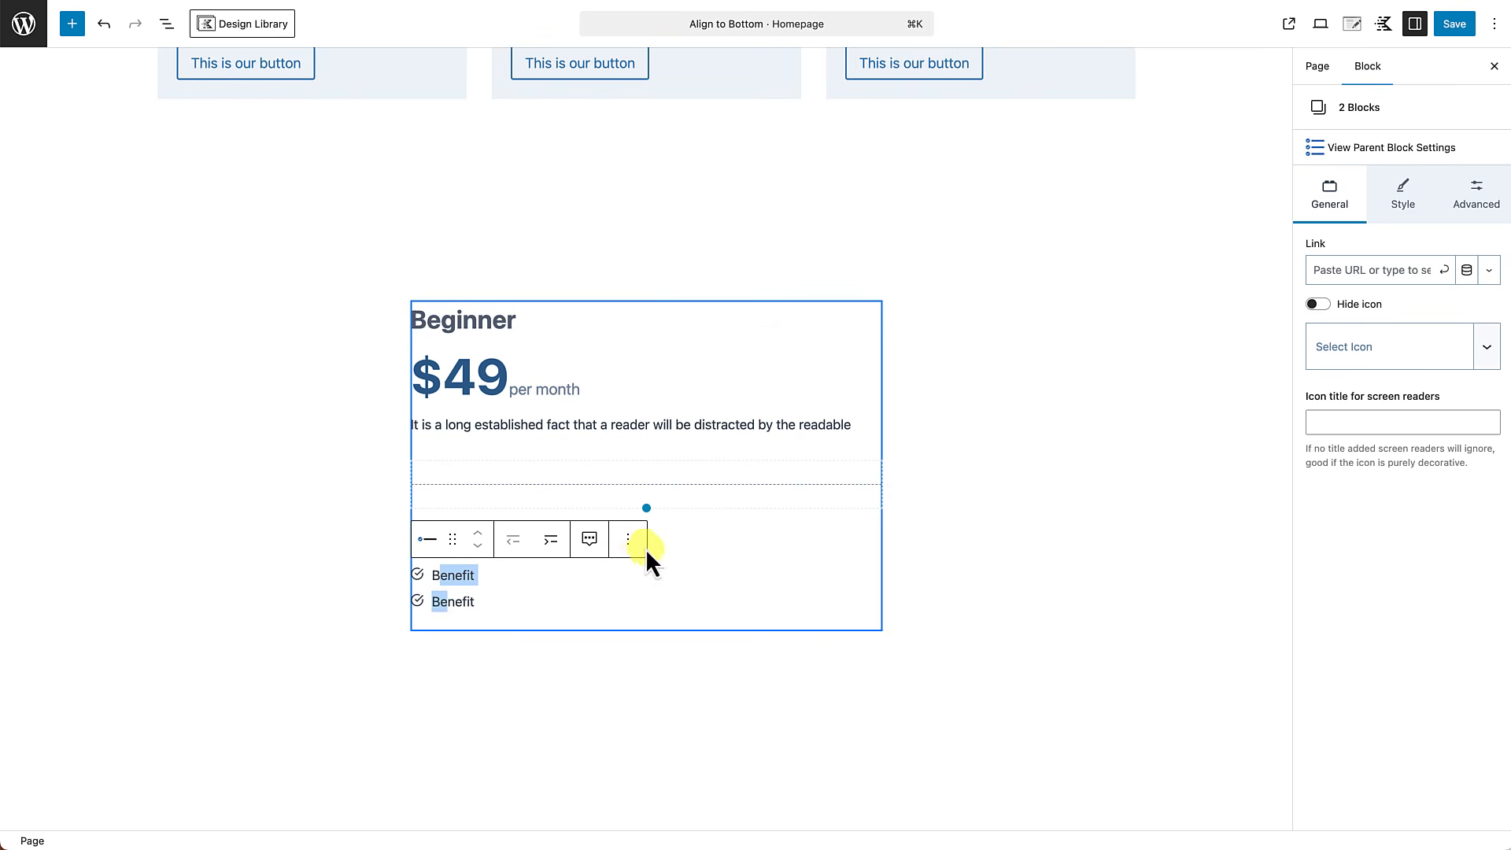
pyautogui.click(628, 541)
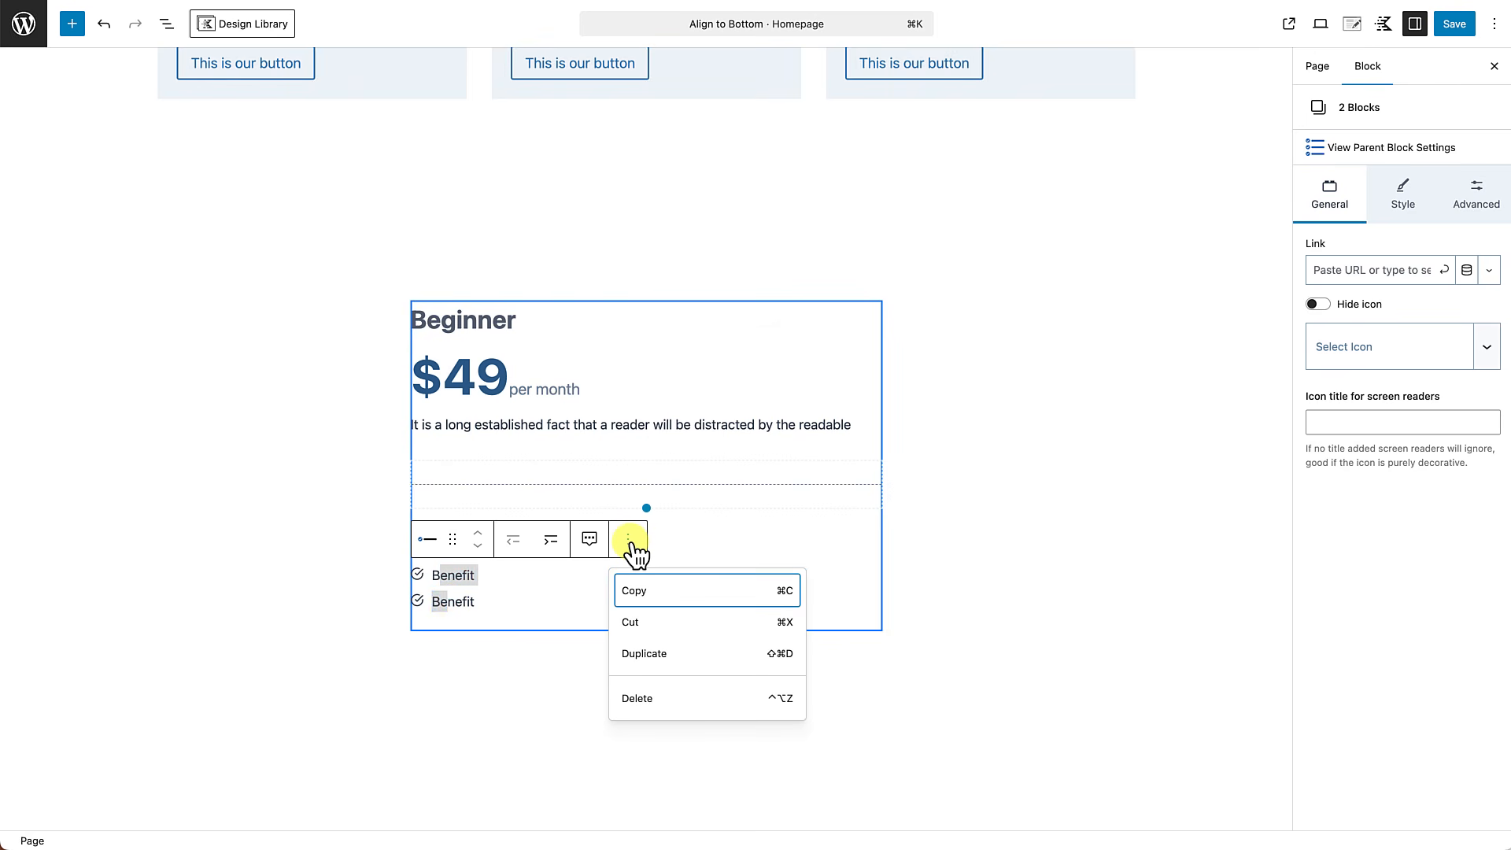
pyautogui.click(650, 653)
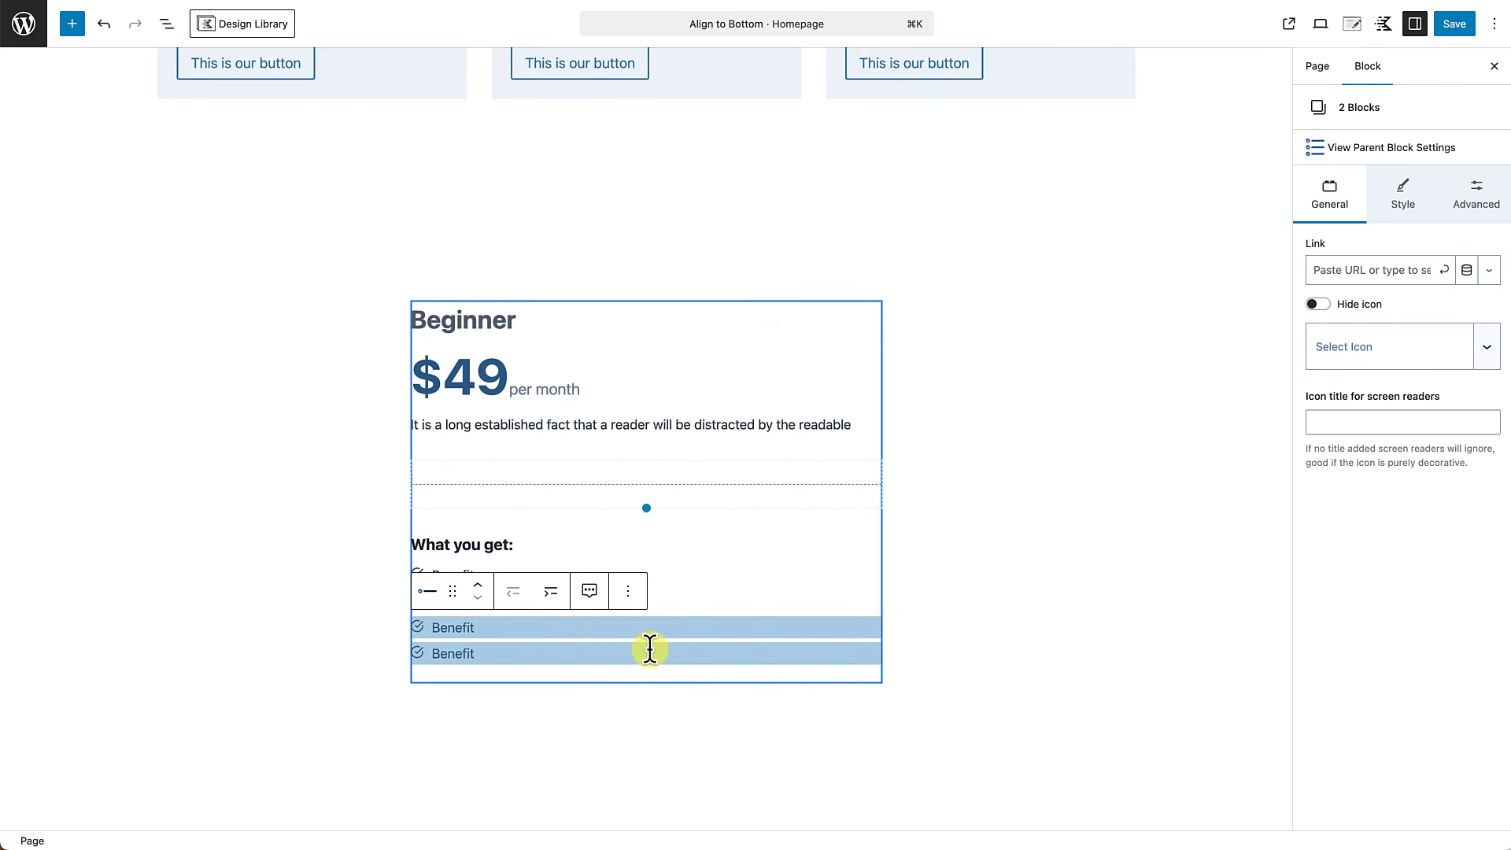
pyautogui.click(691, 551)
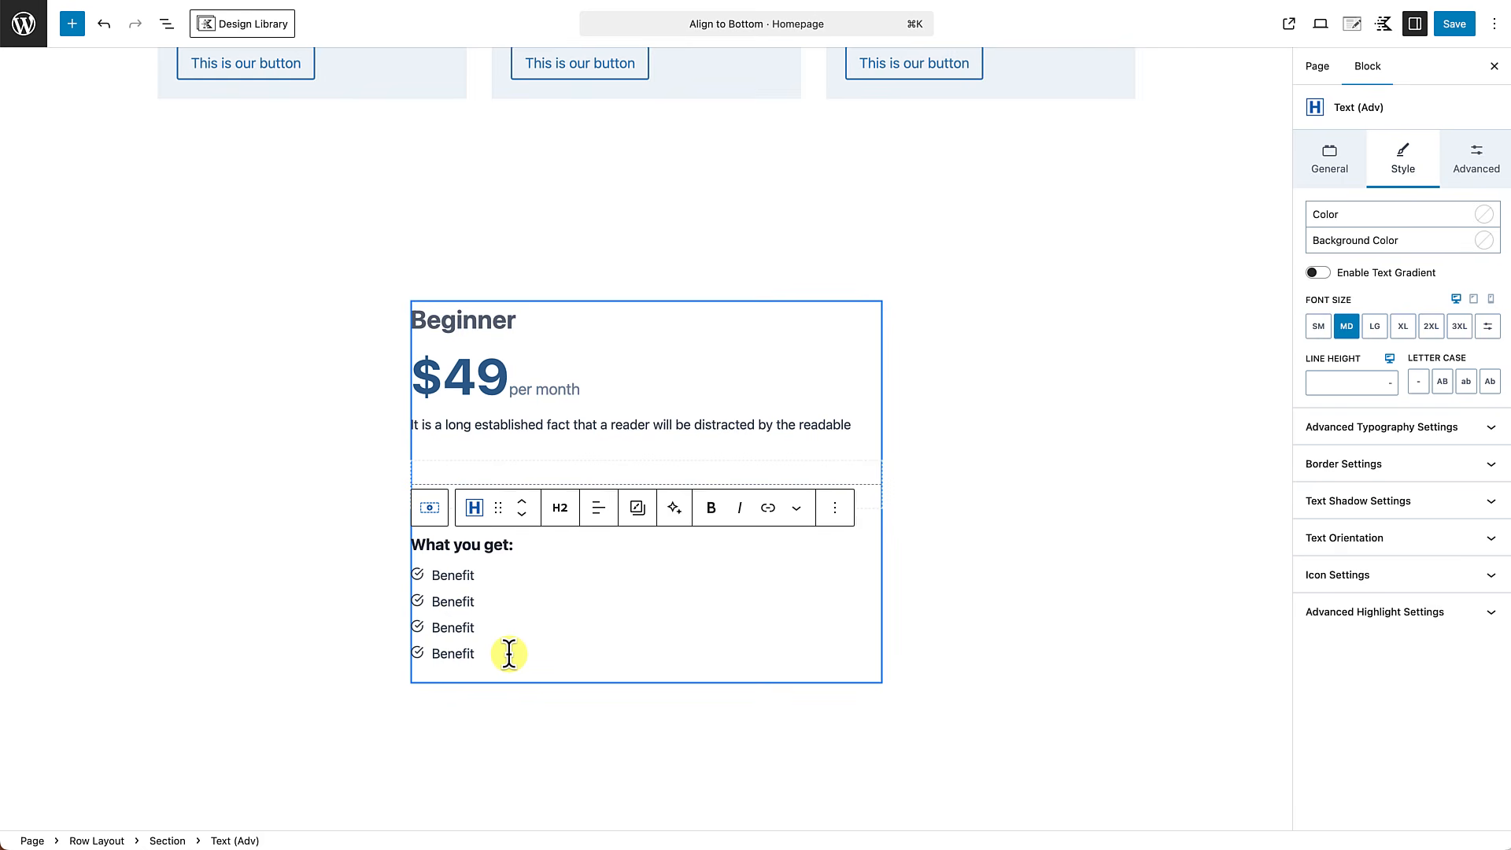
# Add a Buttons (Adv) block directly below the icon list in the Beginner card.
pyautogui.click(463, 575)
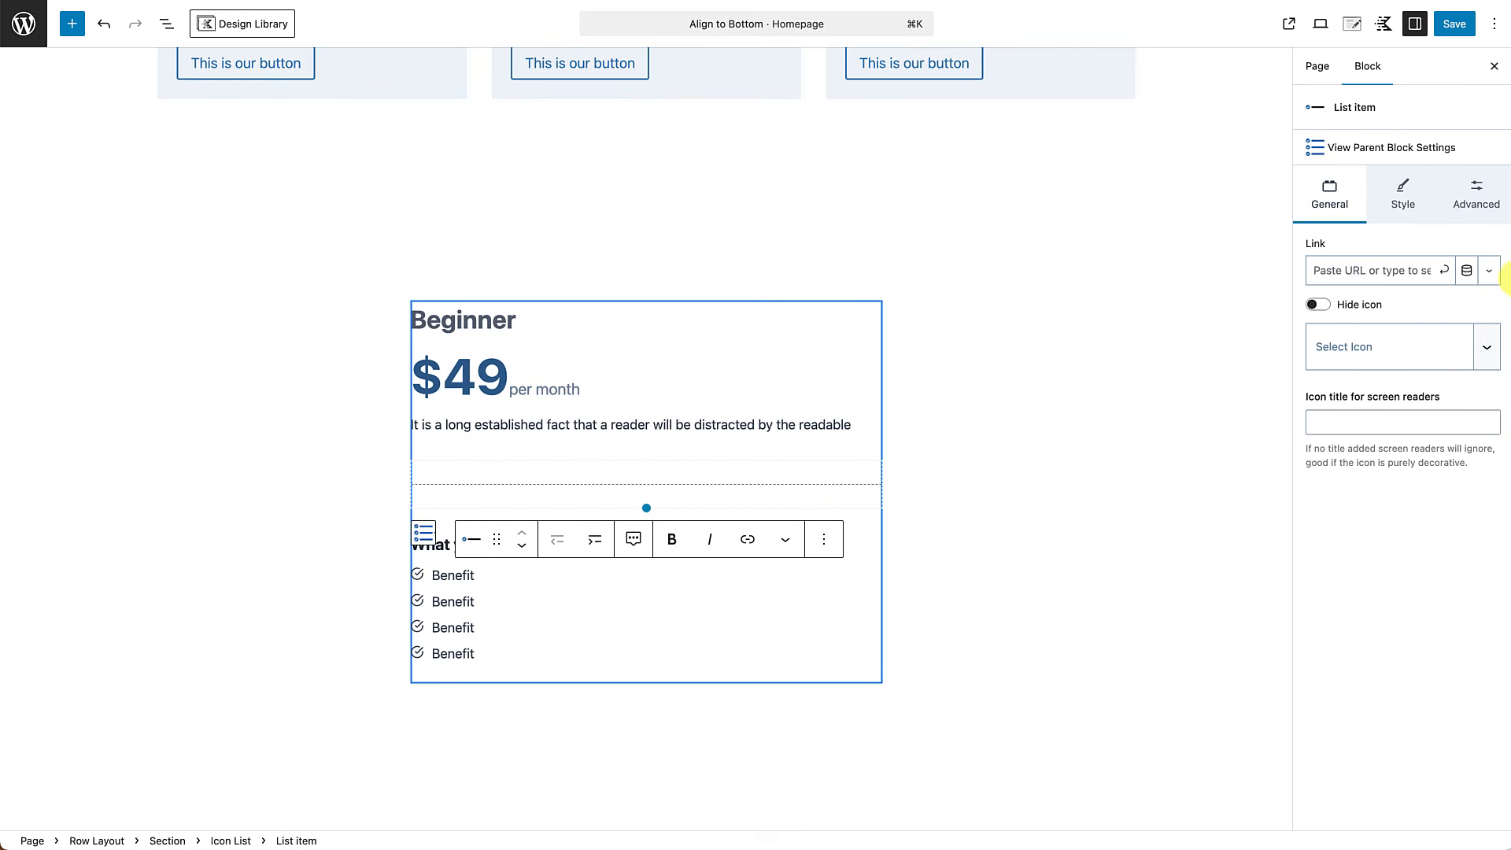
pyautogui.click(1413, 152)
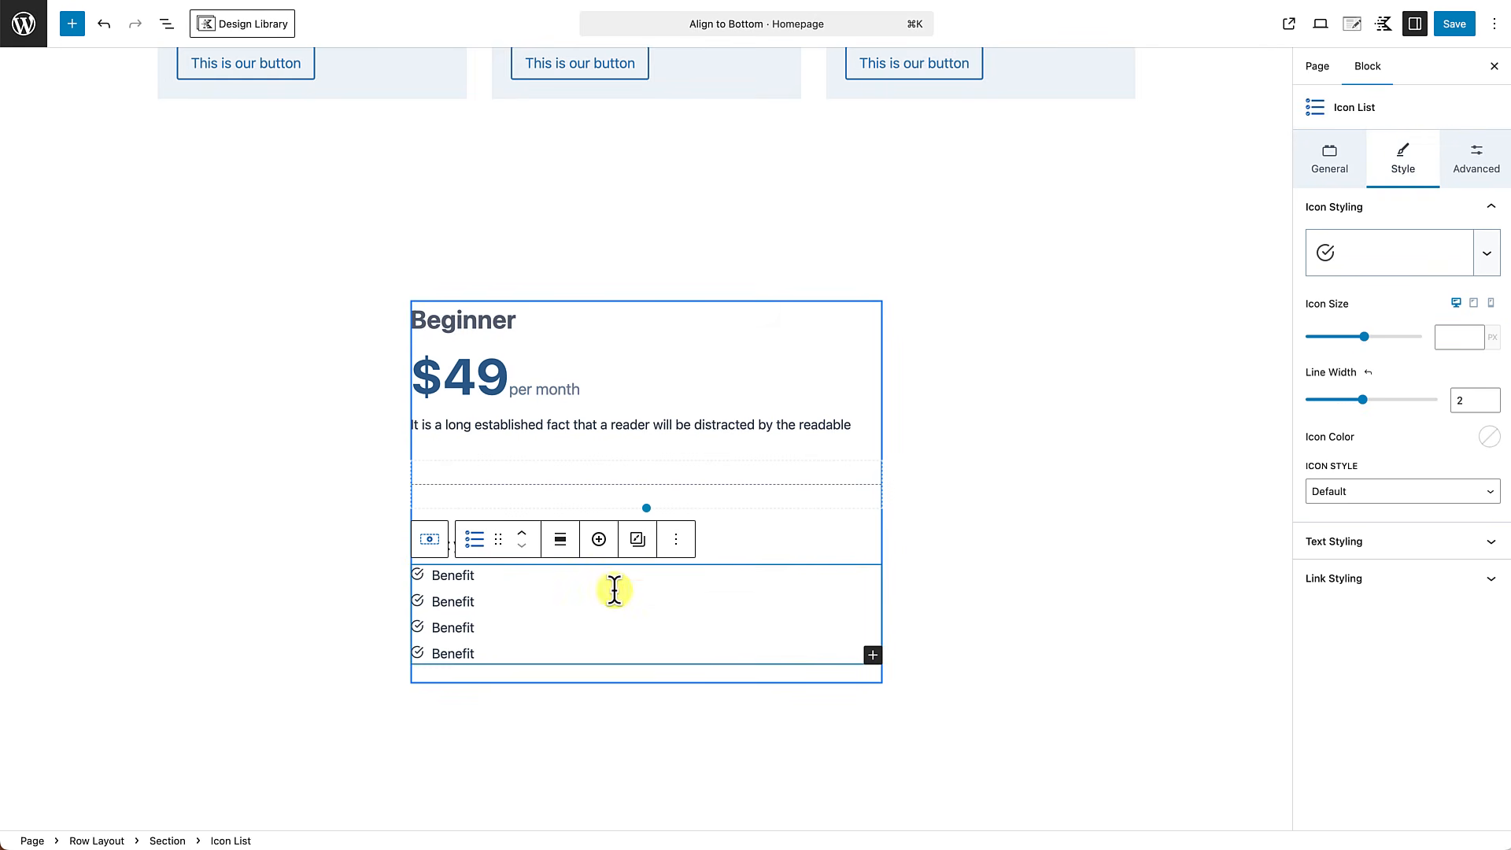
pyautogui.click(676, 542)
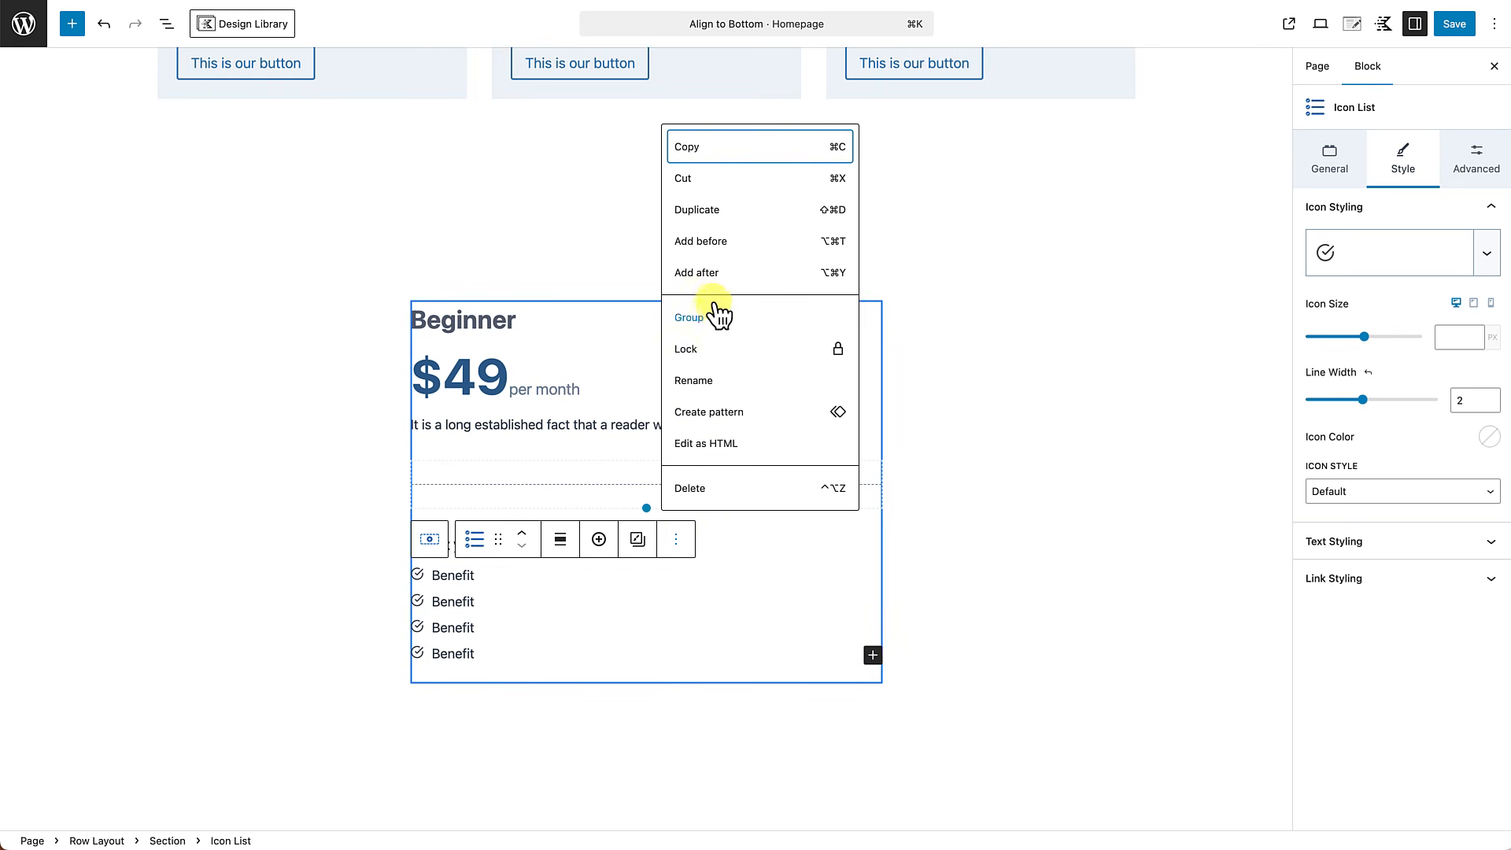
pyautogui.click(714, 284)
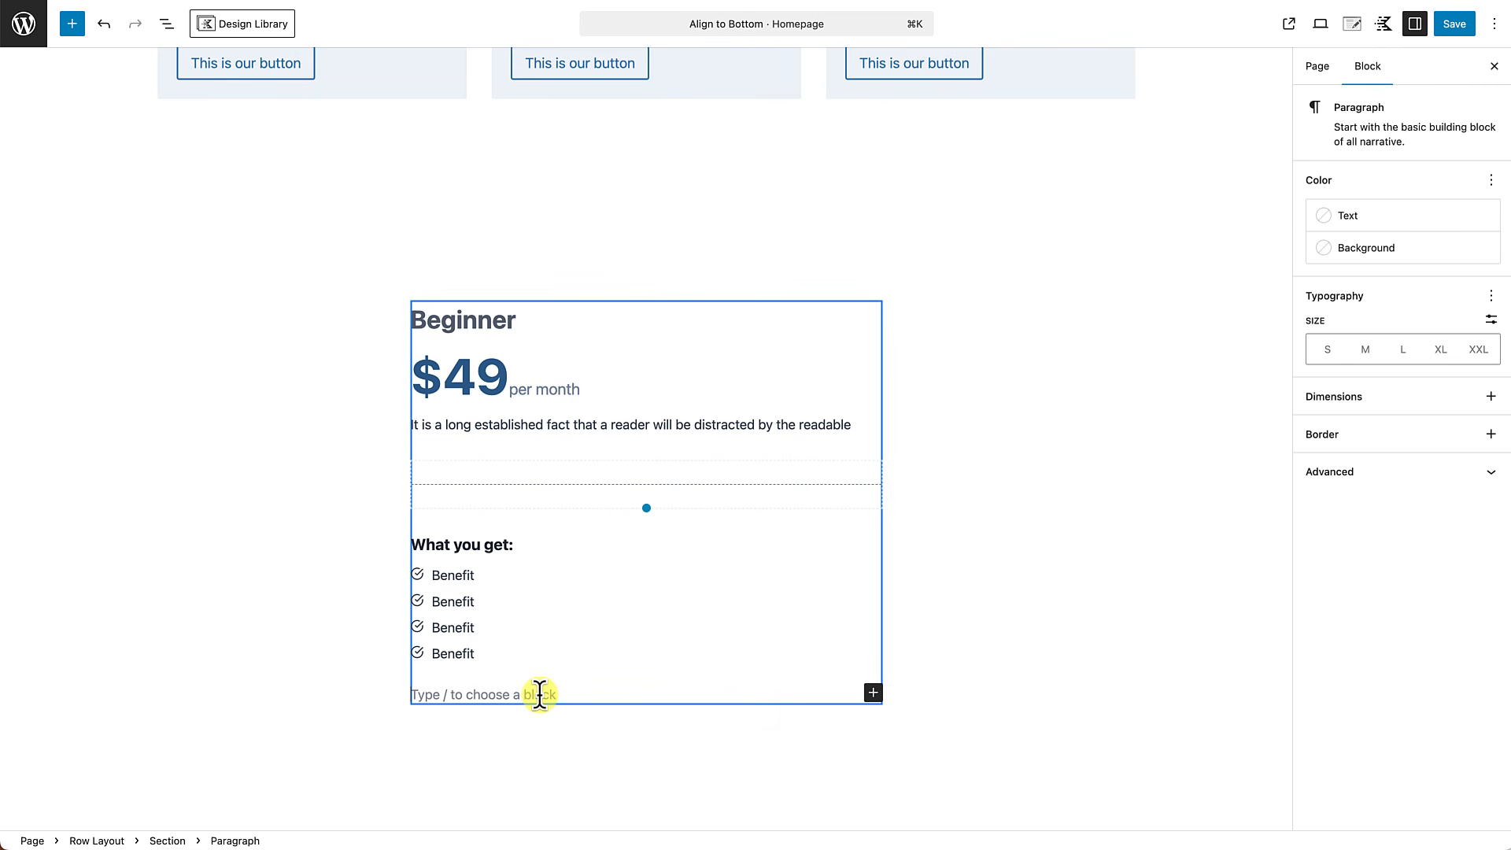
pyautogui.write('/but')
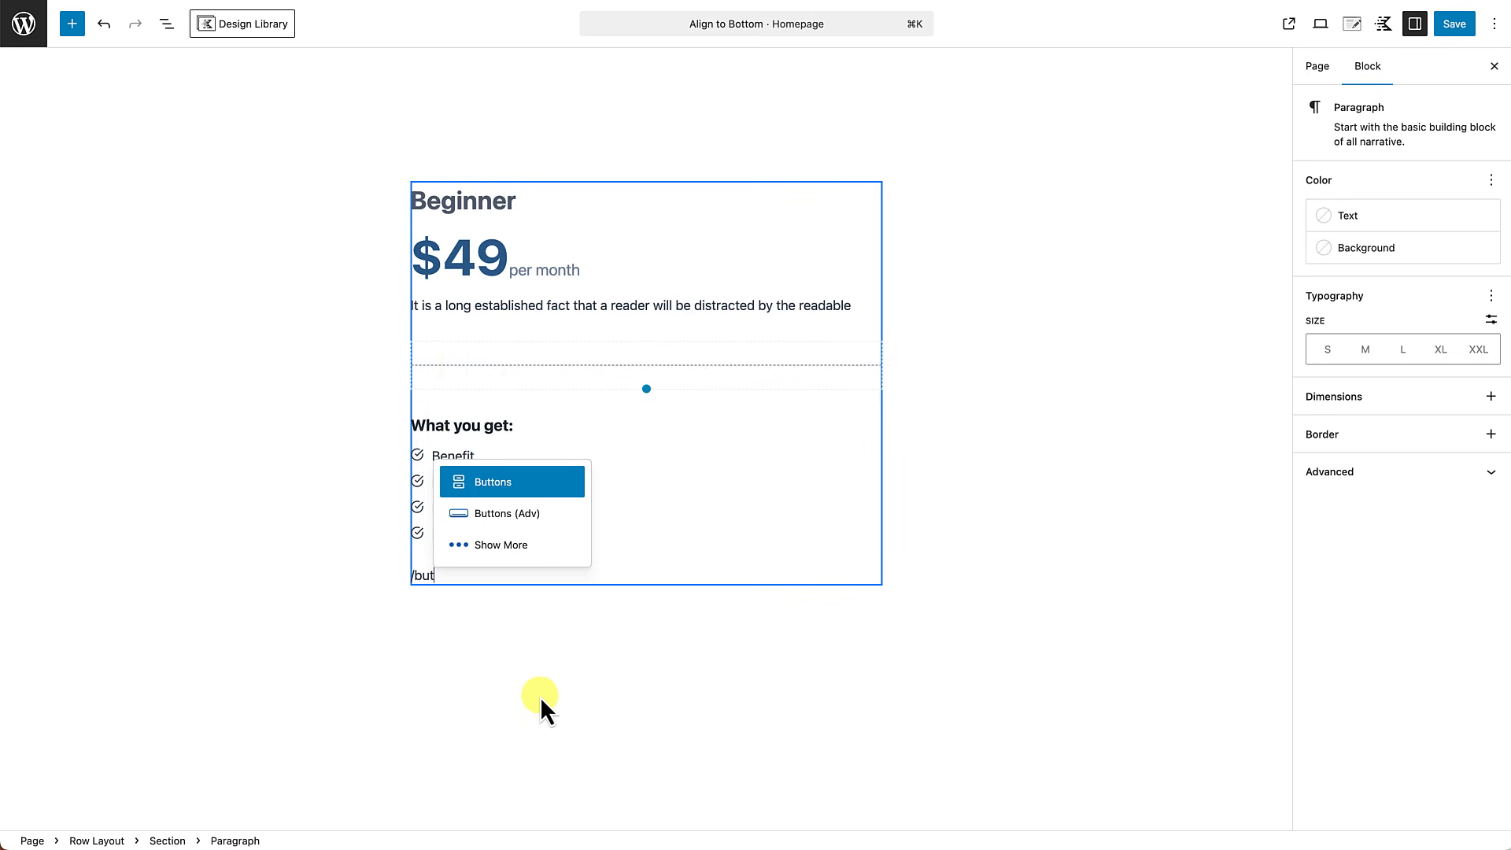
pyautogui.write('to')
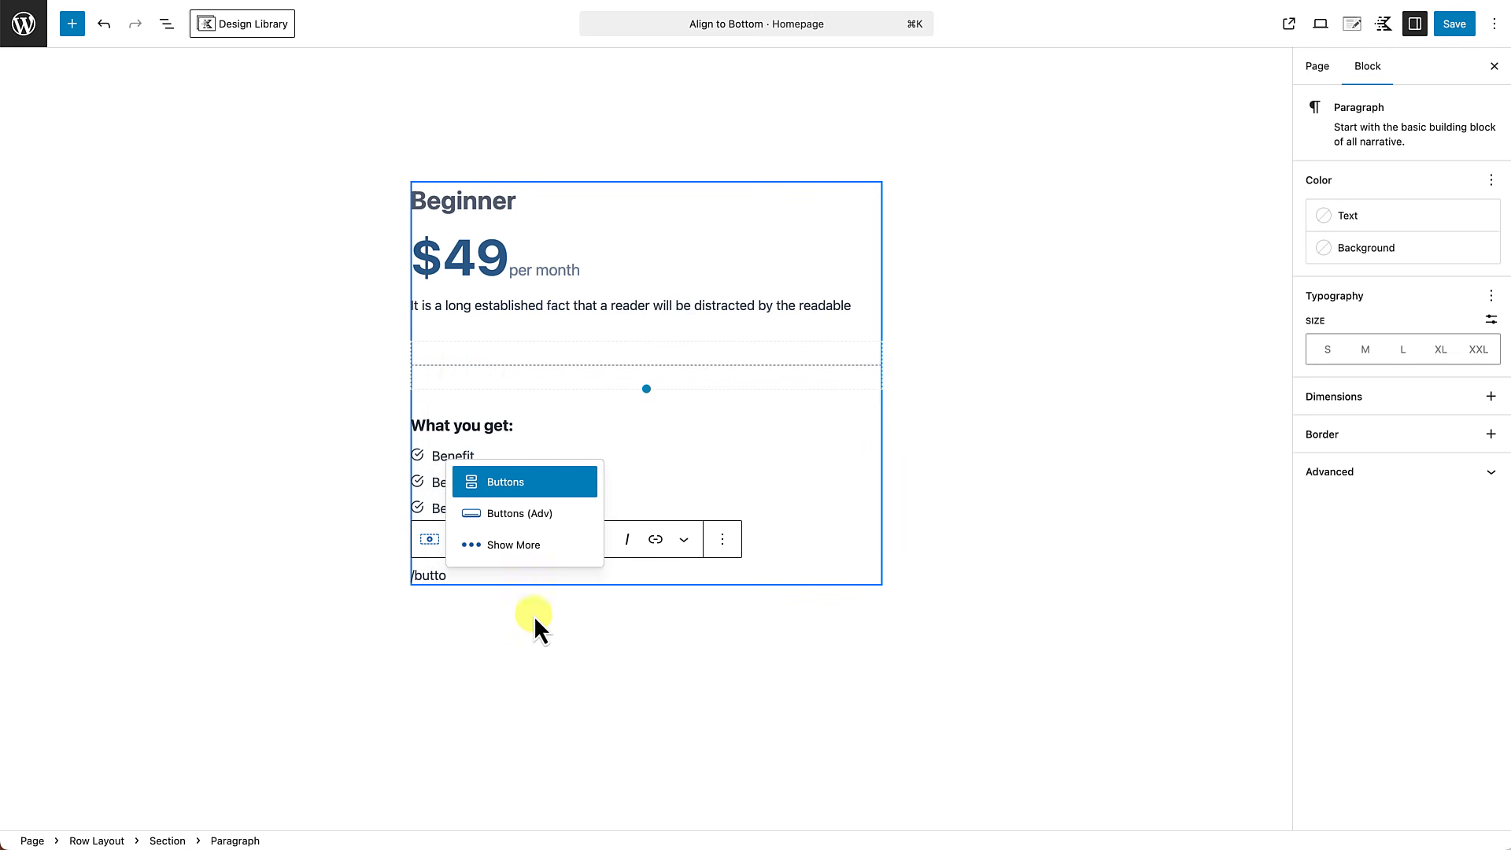
pyautogui.click(508, 514)
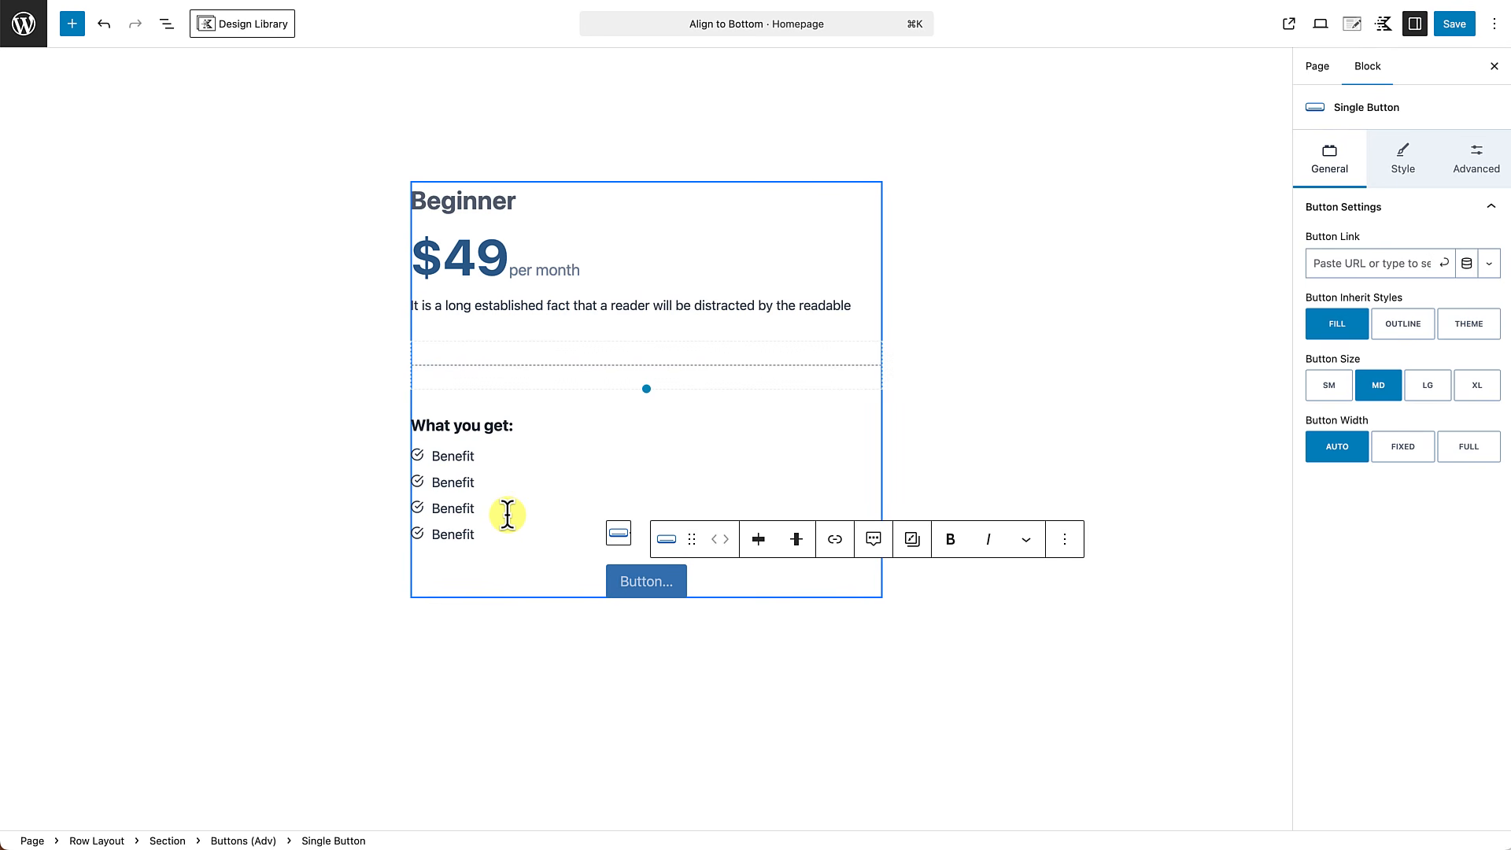
# Label the new button below the icon list "Get Started".
pyautogui.scroll(-1, 625, 581)
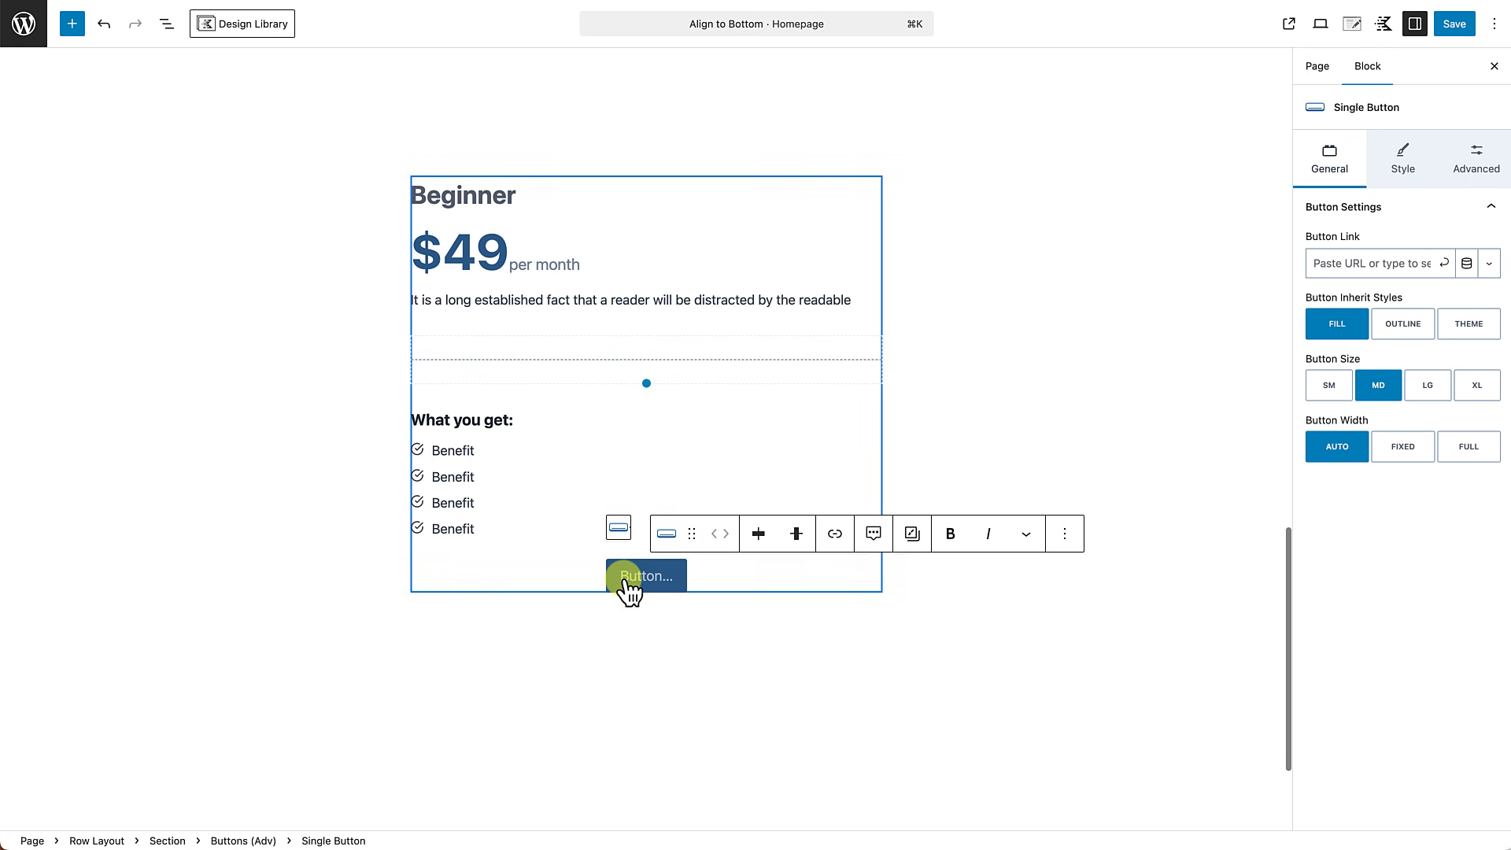
pyautogui.write('Get S')
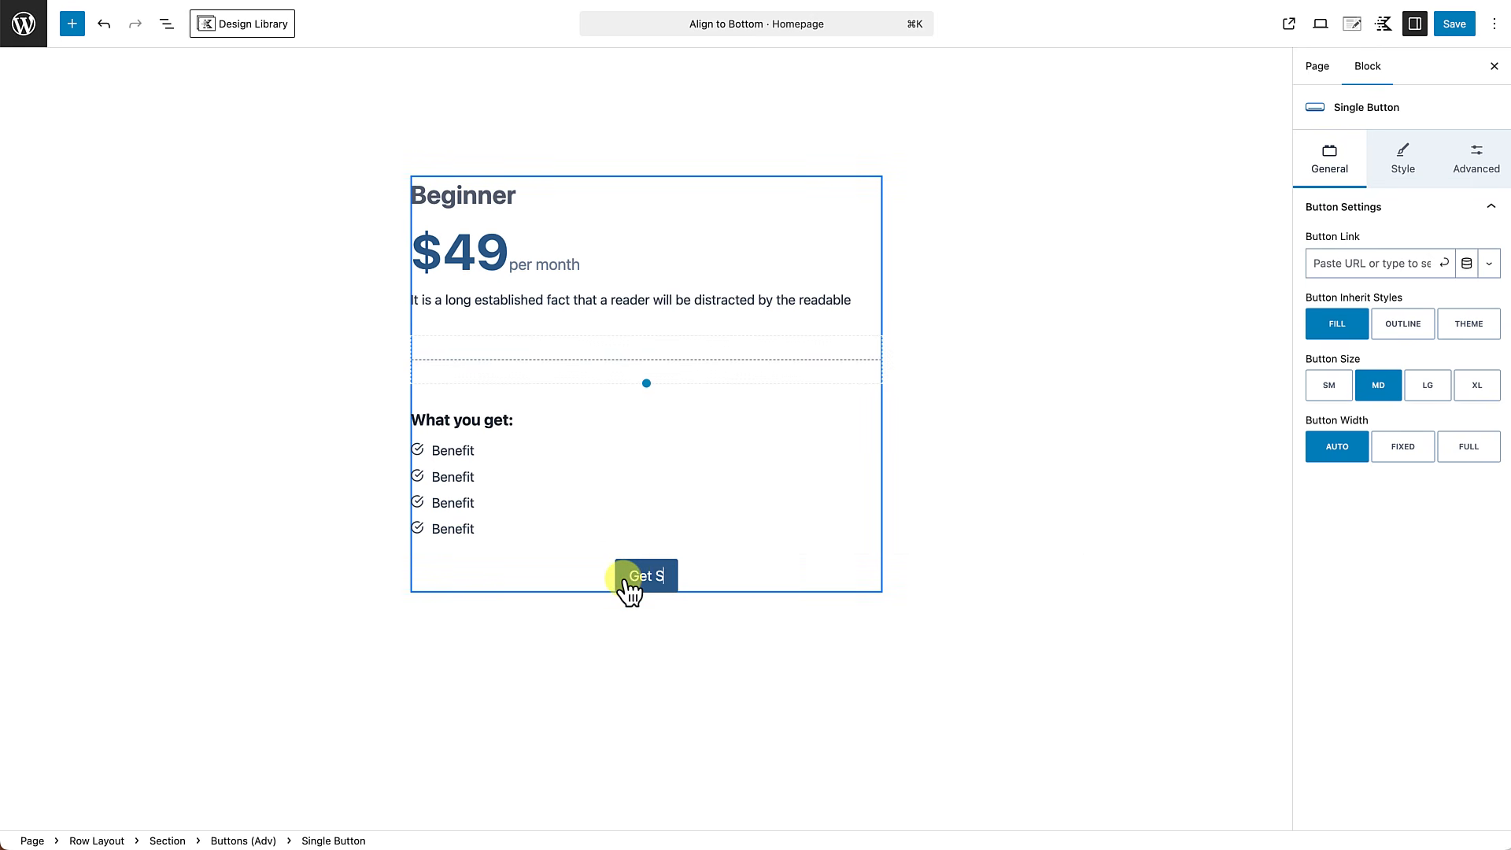
pyautogui.write('tarte')
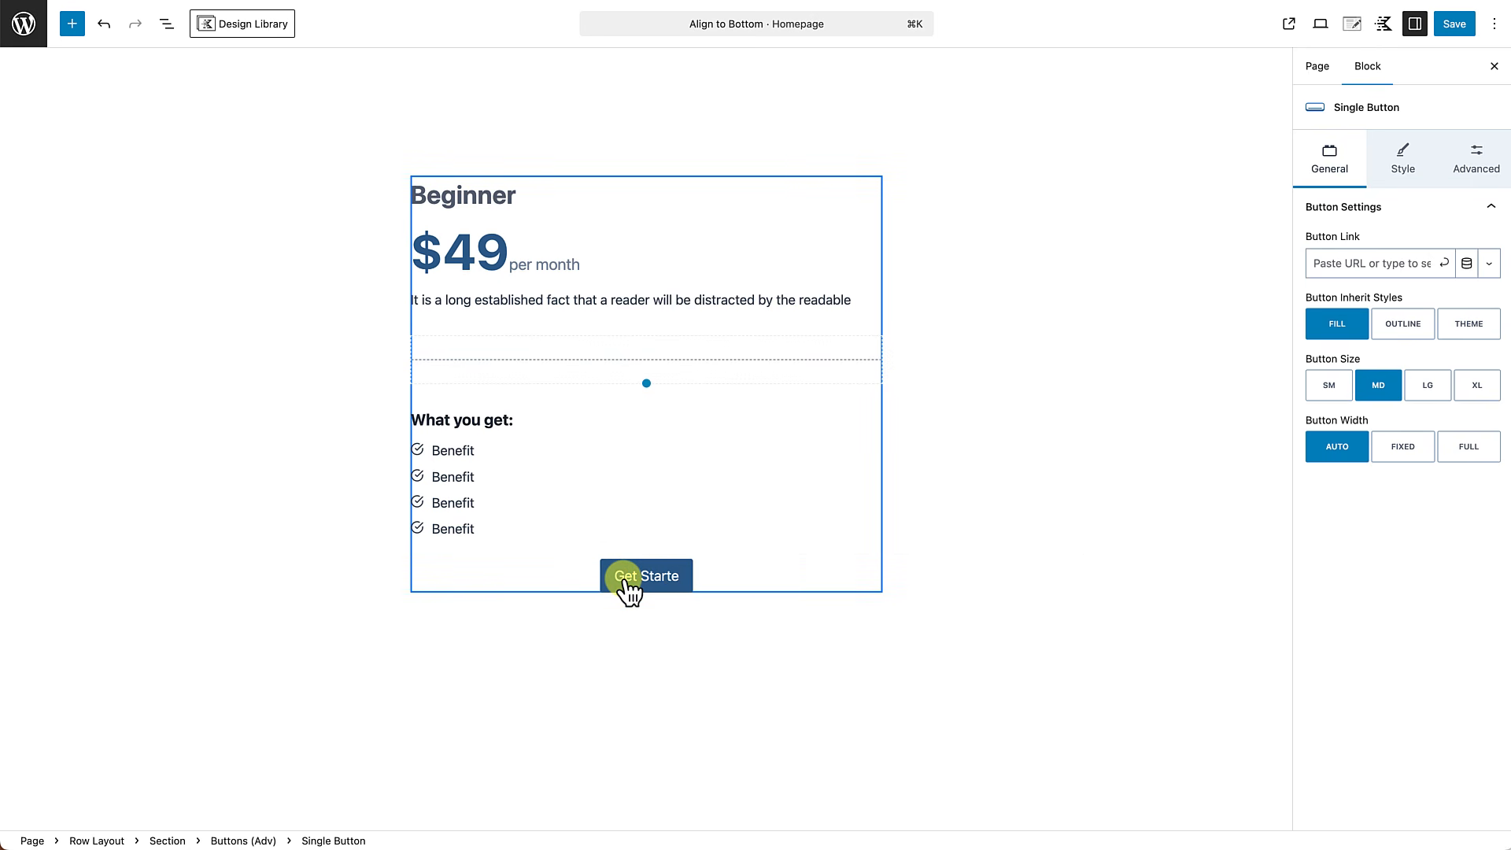
pyautogui.write('d')
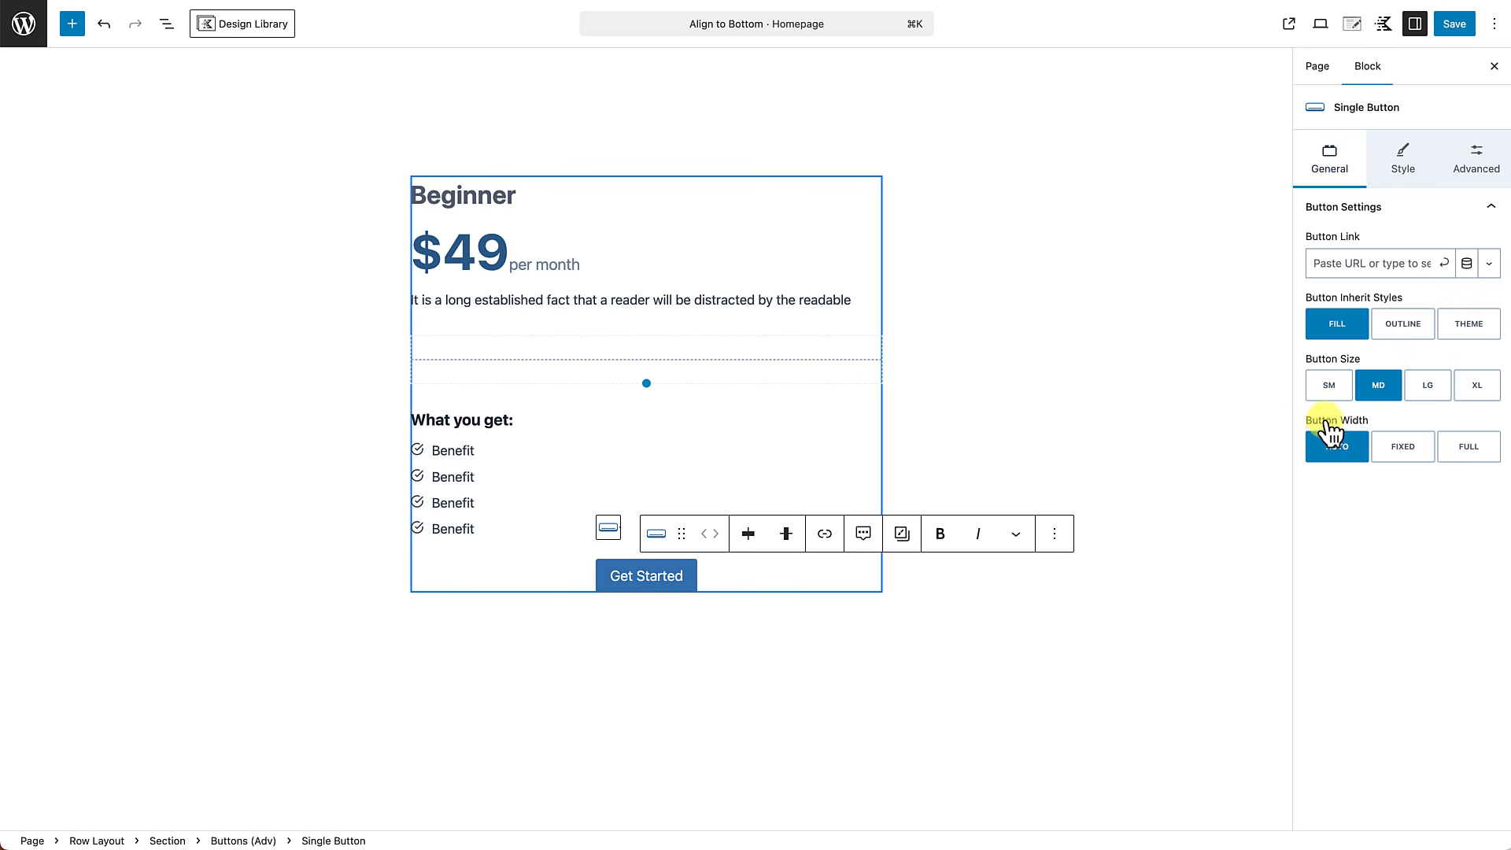
# Set the Get Started button to full width and its letter case to uppercase.
pyautogui.click(1470, 448)
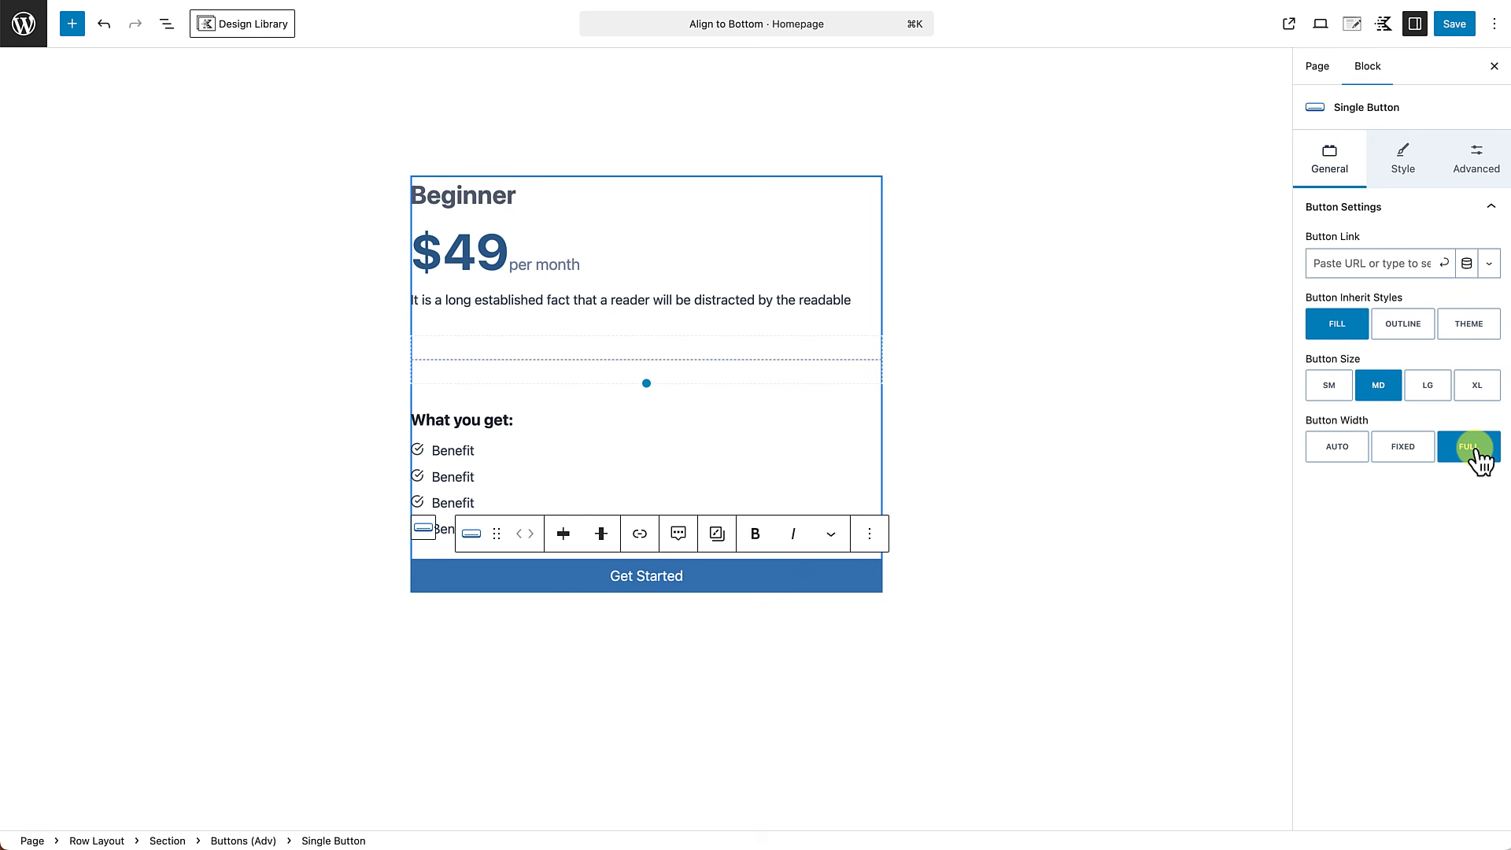
pyautogui.click(1405, 157)
pyautogui.click(1390, 653)
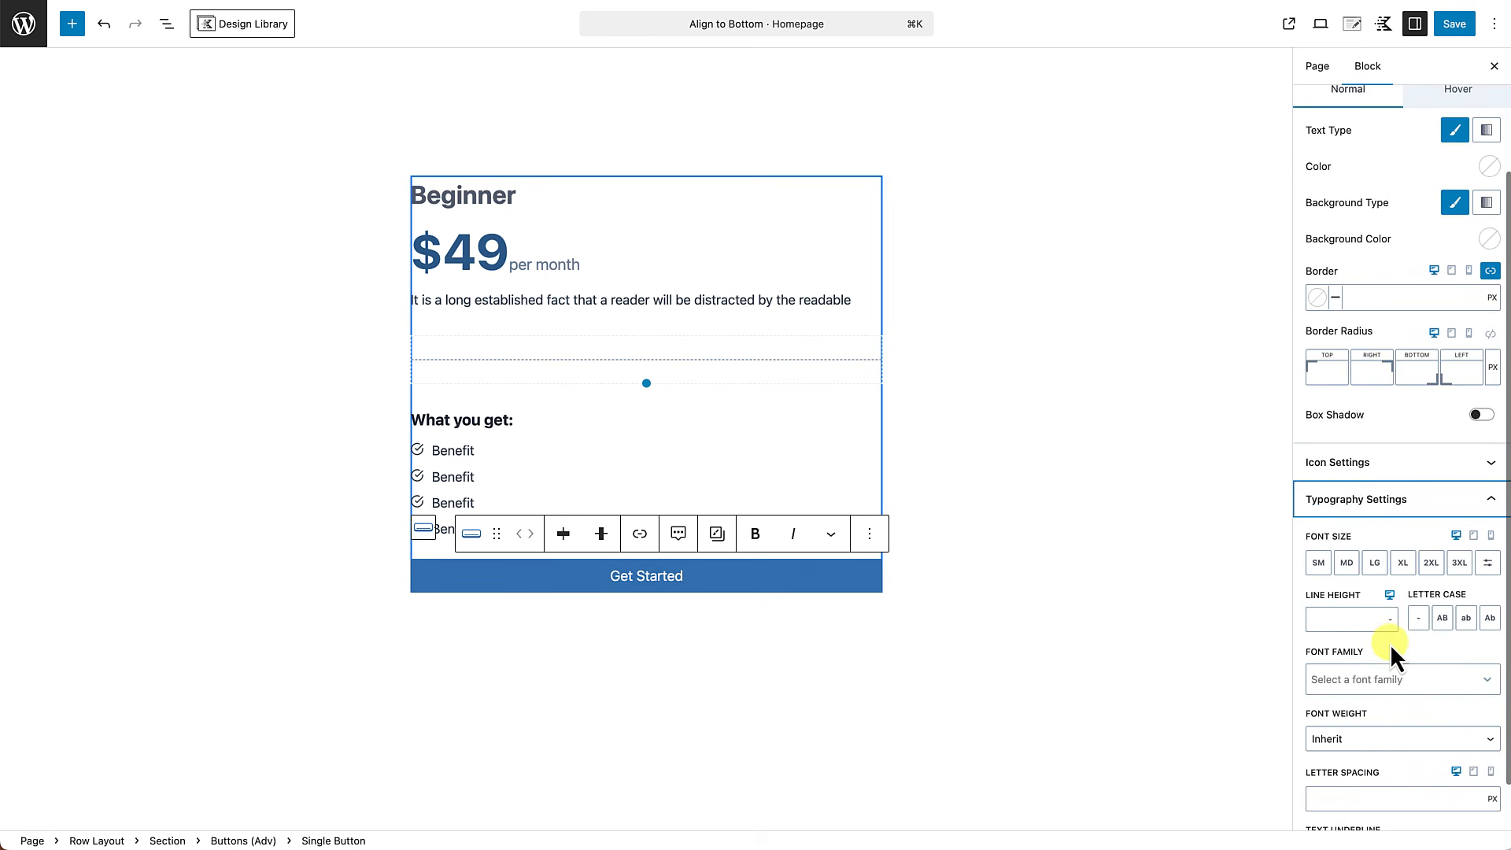
pyautogui.click(1443, 619)
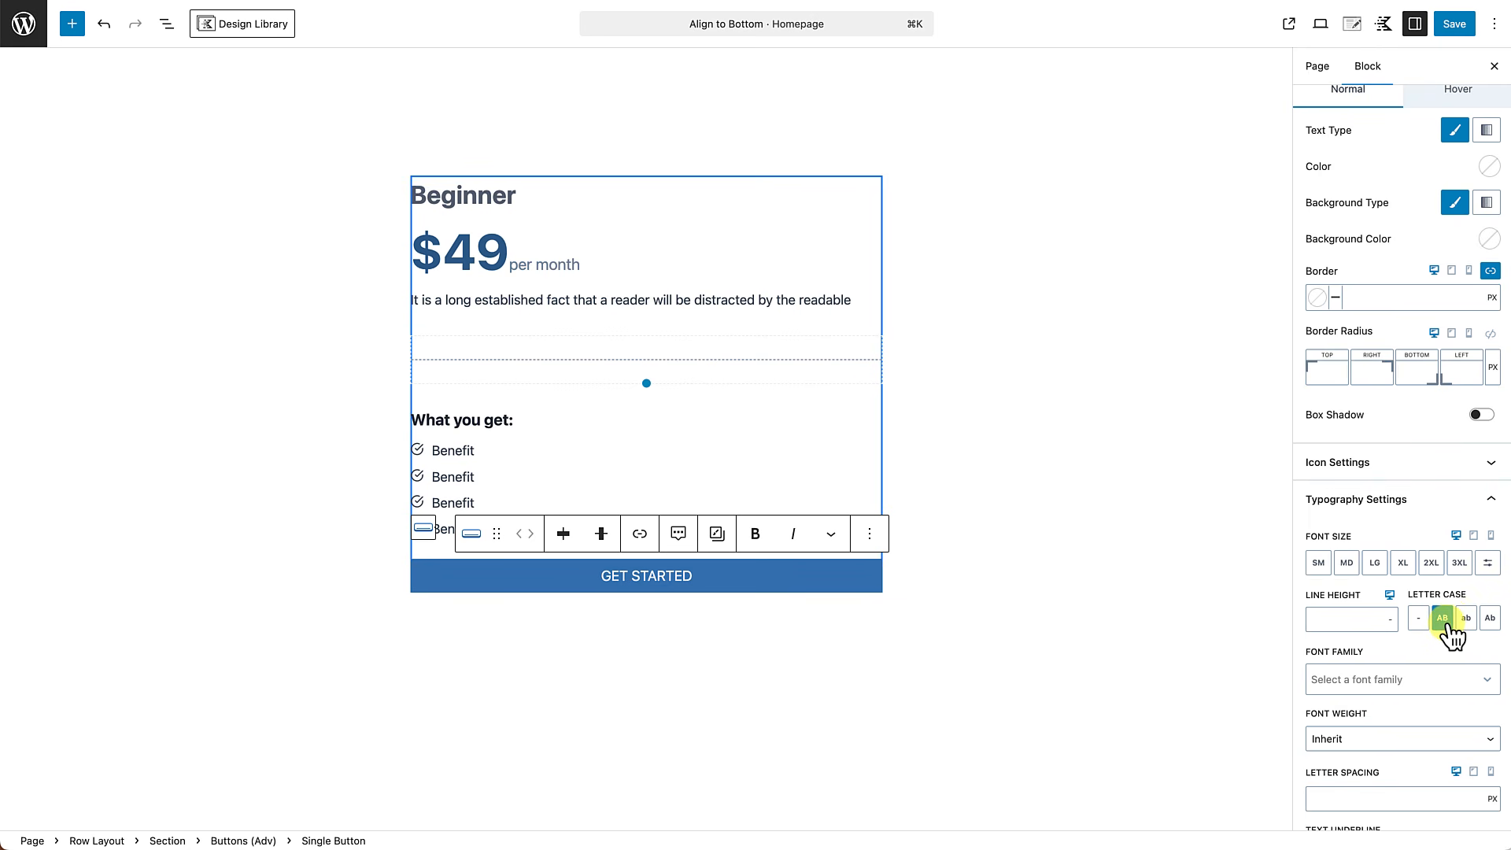
# Add a Text (Adv) block directly after the Buttons (Adv) block in the Beginner card.
pyautogui.click(862, 582)
pyautogui.click(172, 31)
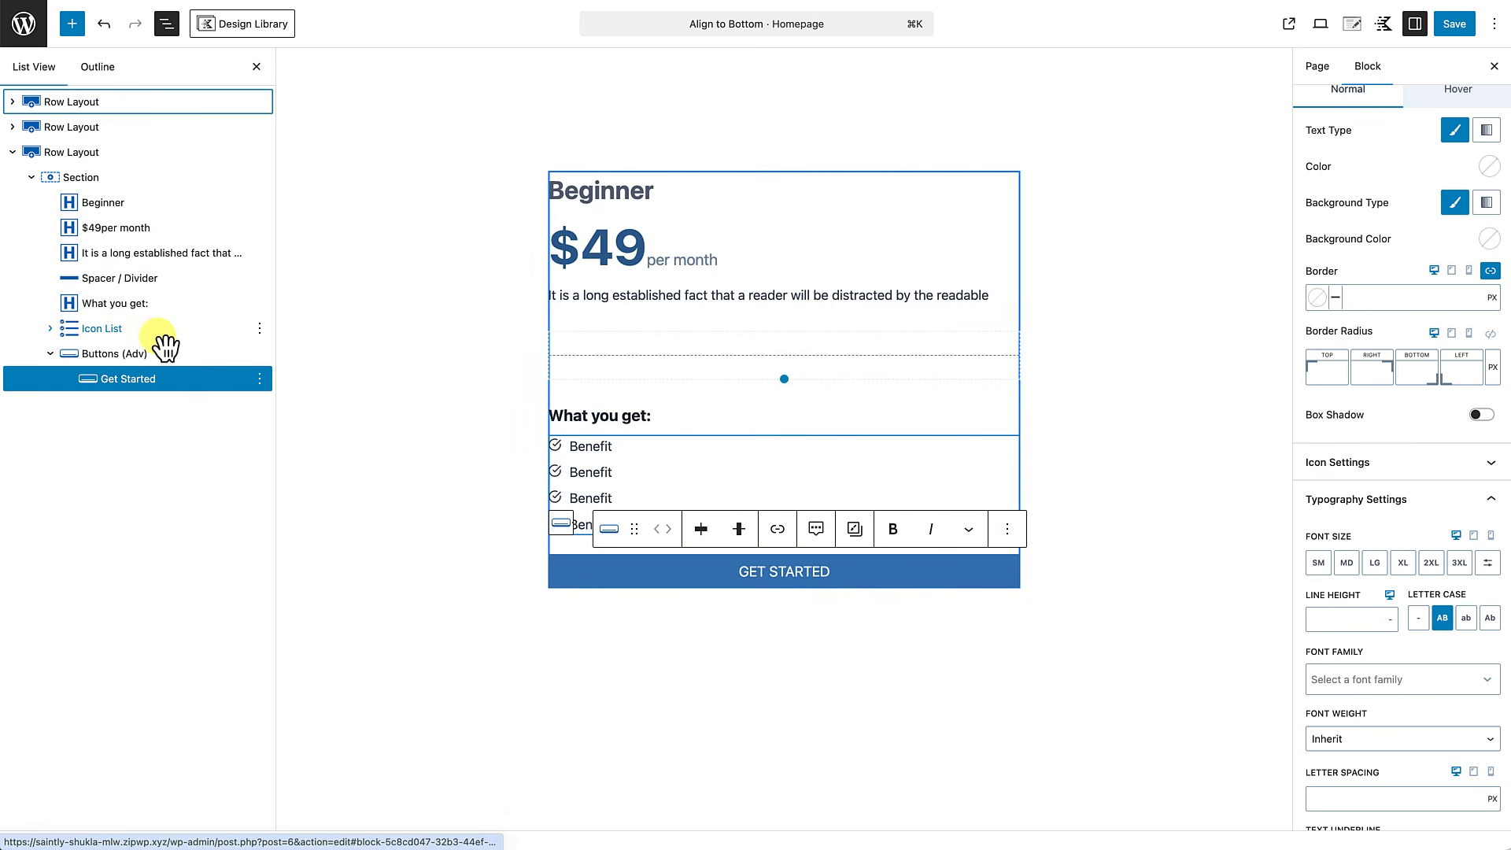
pyautogui.click(150, 354)
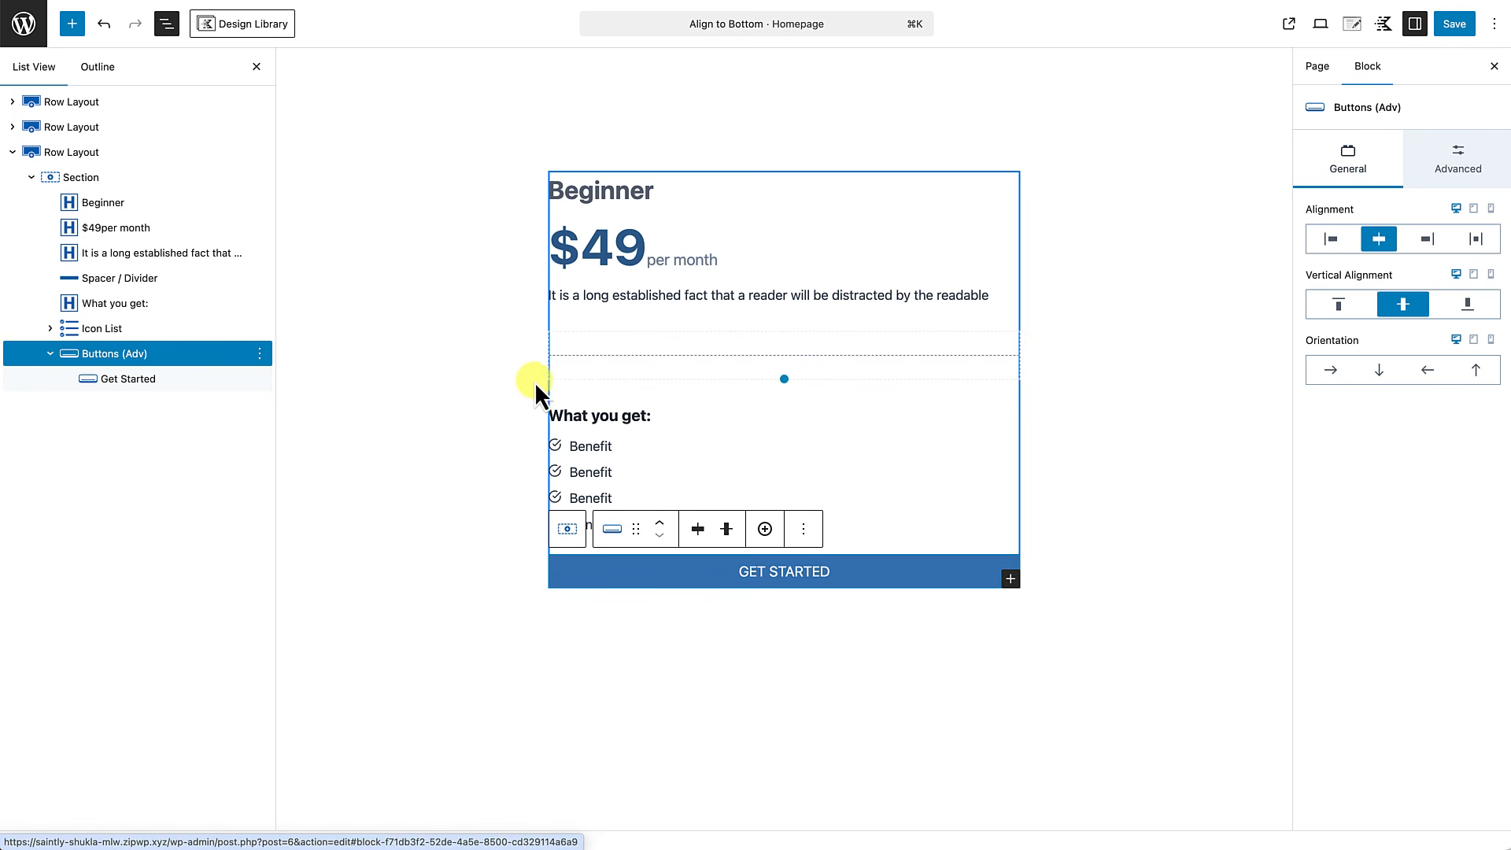
pyautogui.click(804, 528)
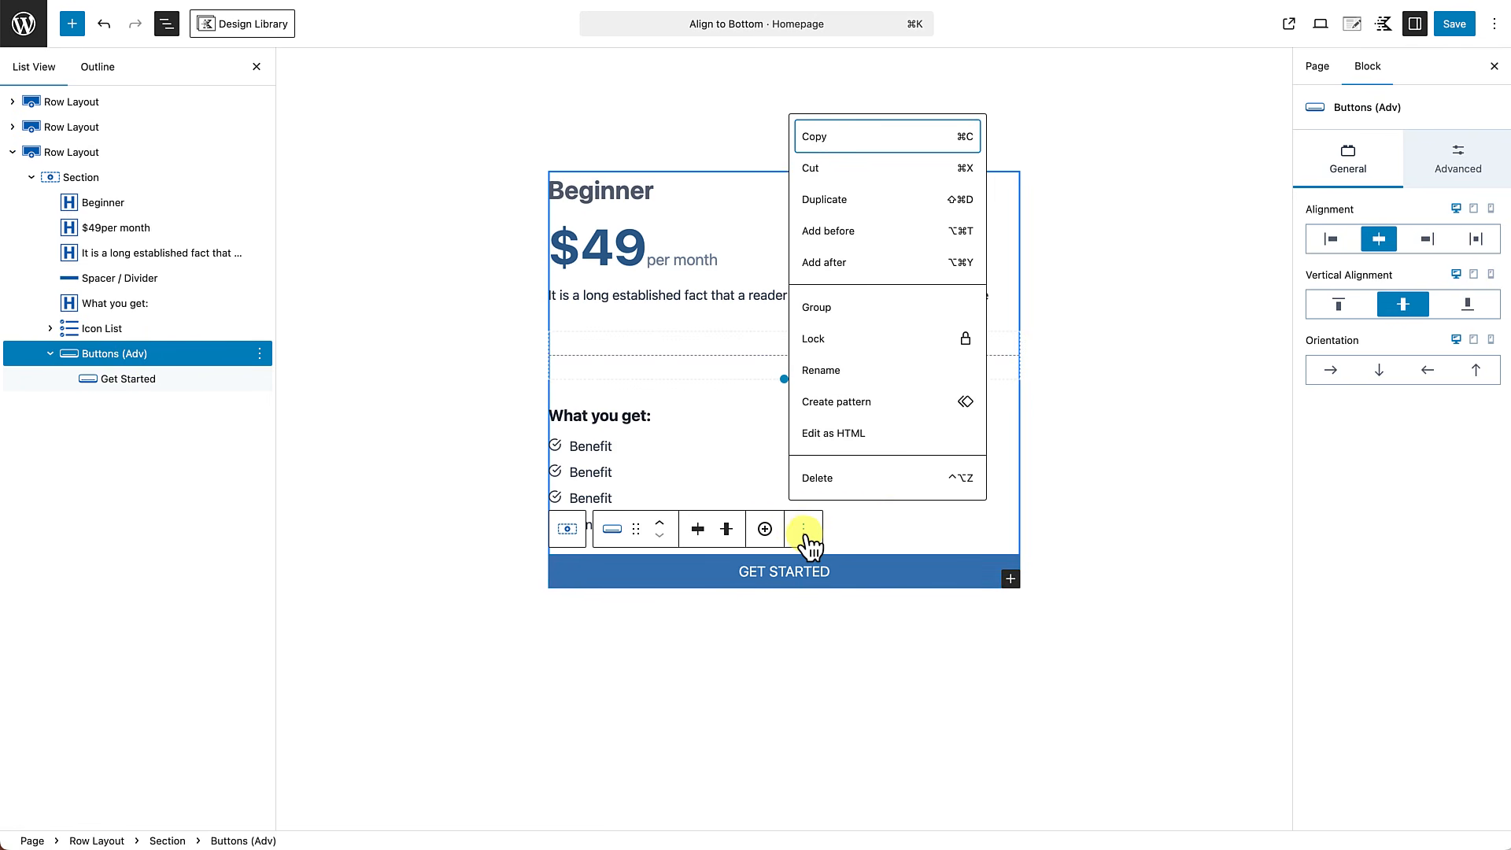
pyautogui.click(822, 262)
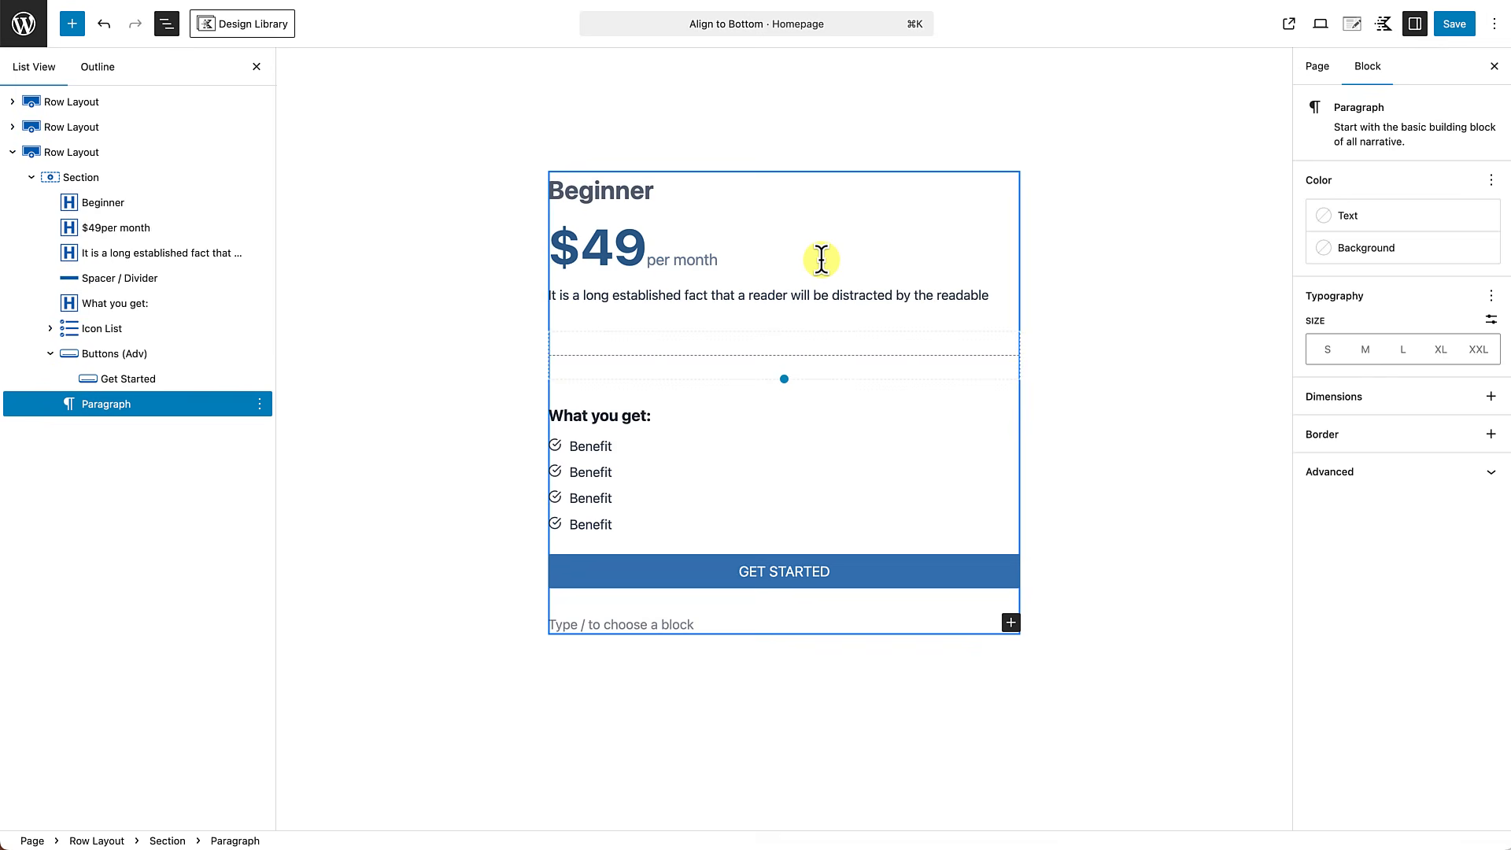
pyautogui.write('/')
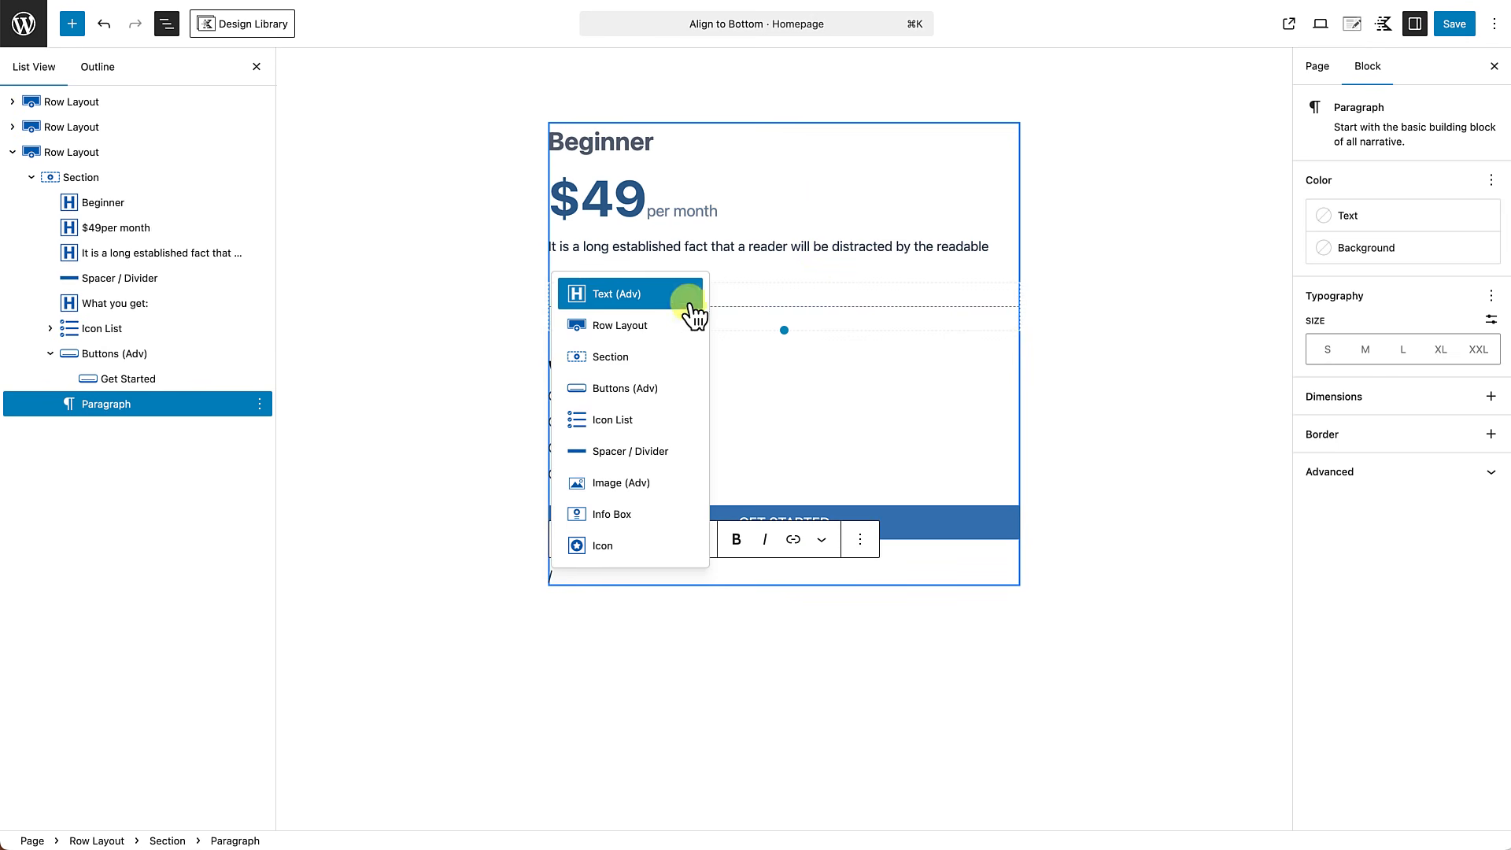
pyautogui.click(633, 297)
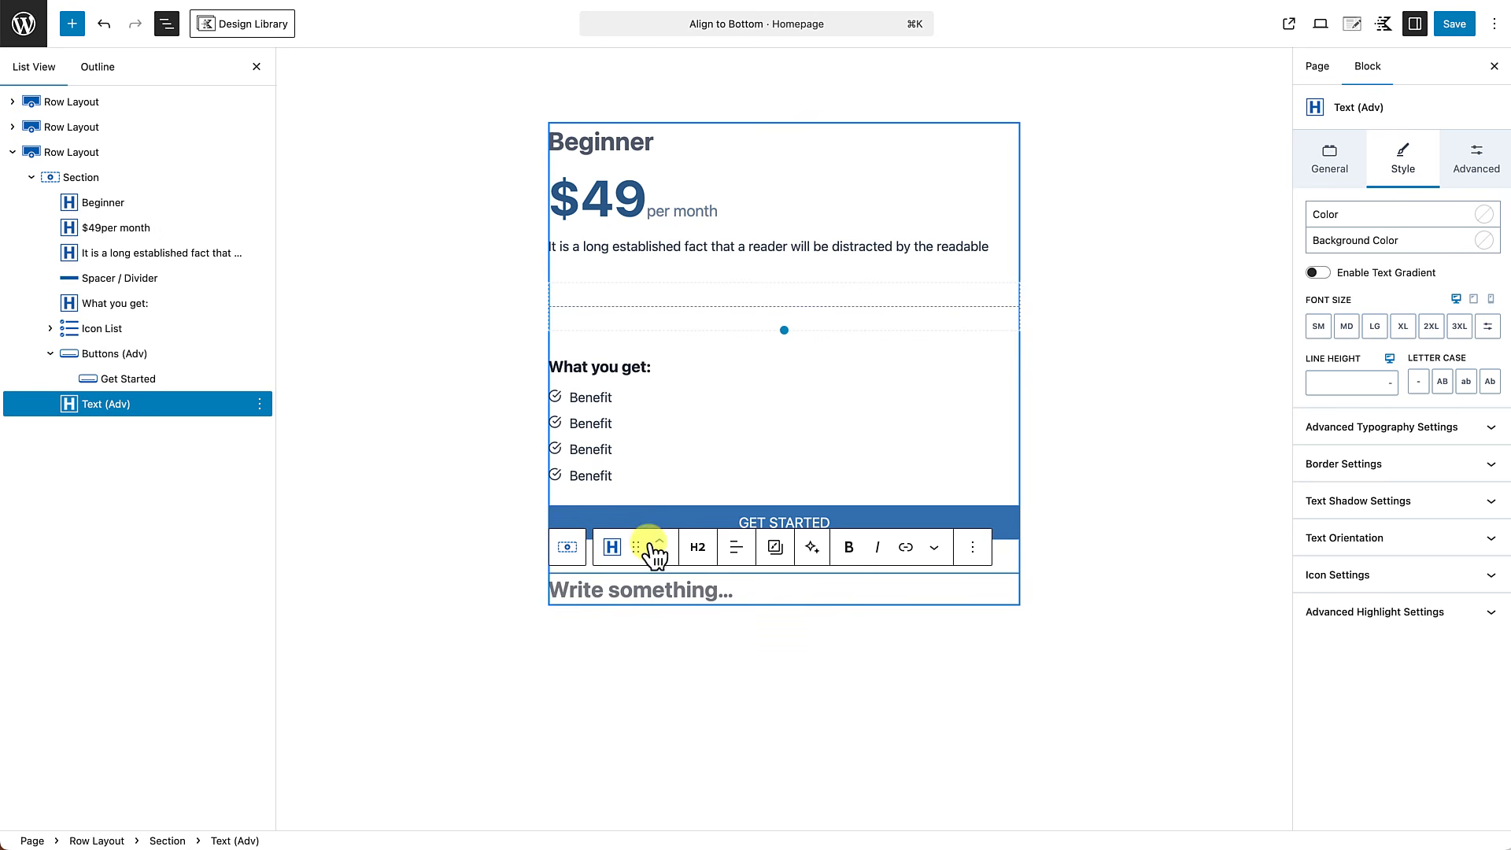
# Make the new text block a paragraph reading "100% Satisfaction Guarantee".
pyautogui.click(698, 547)
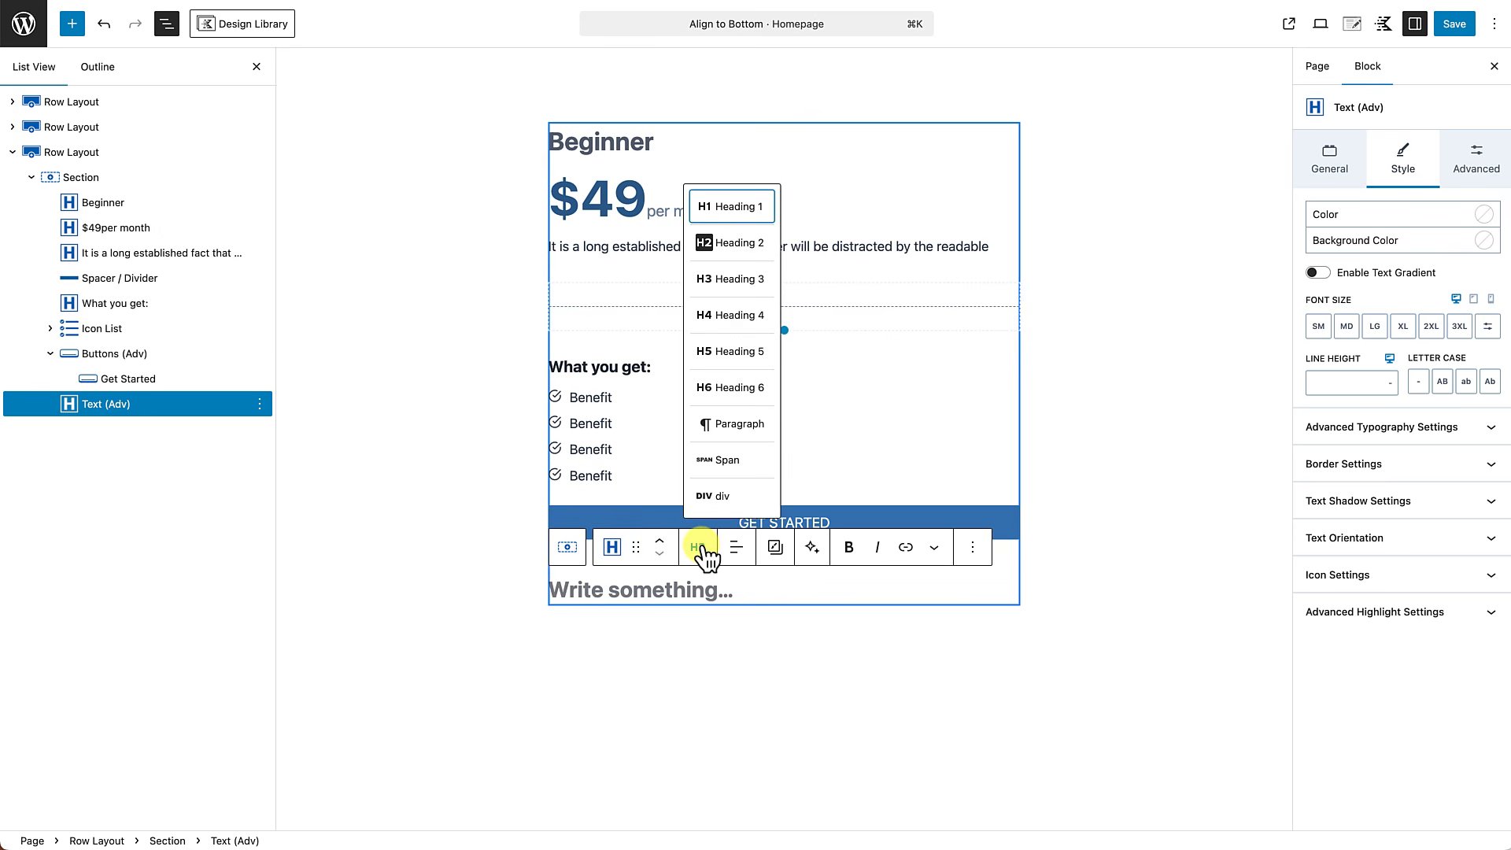
pyautogui.click(723, 431)
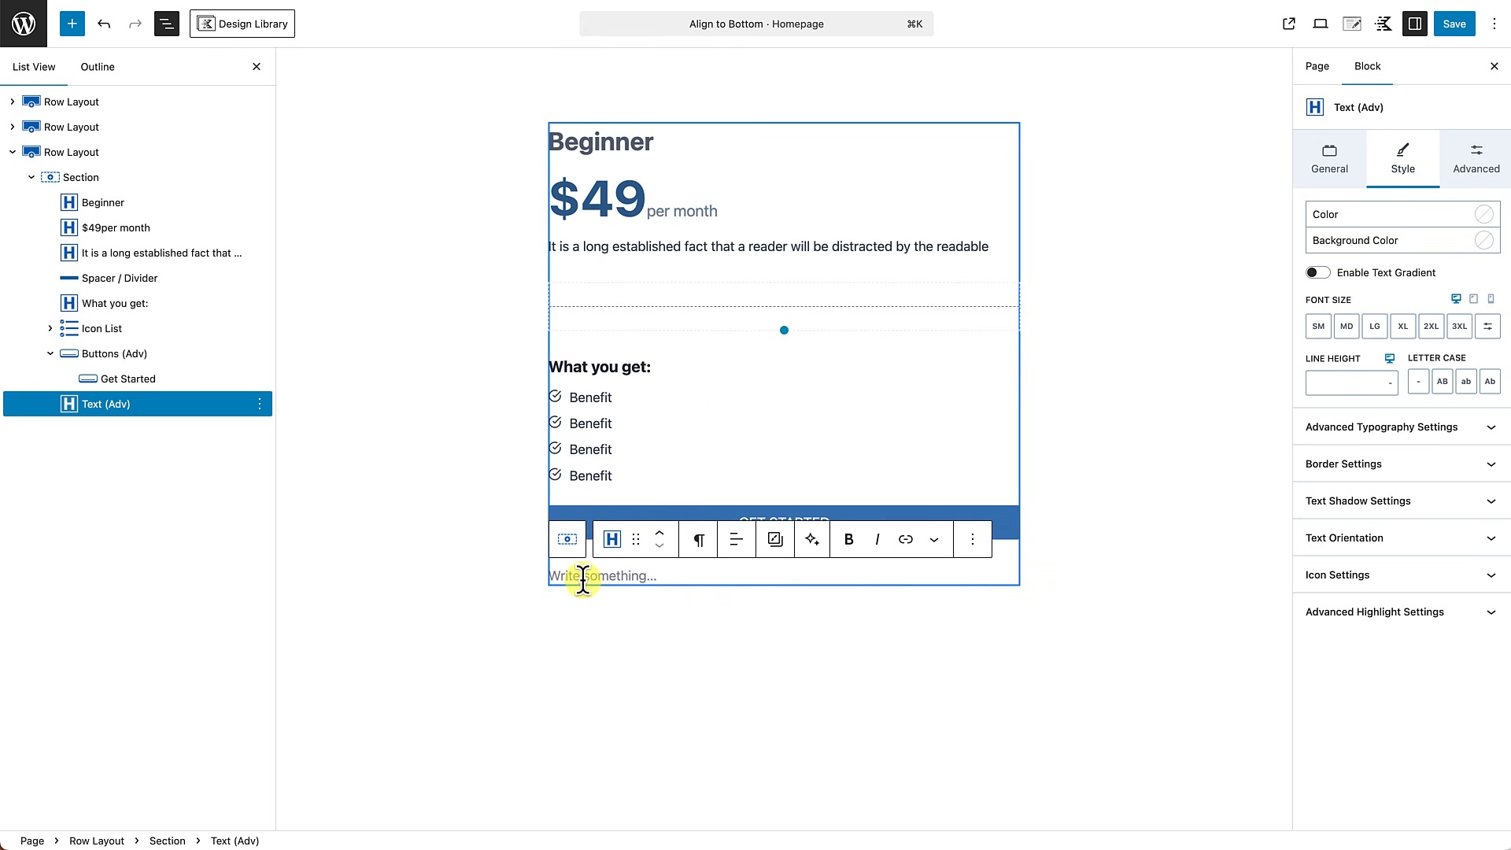
pyautogui.write('100')
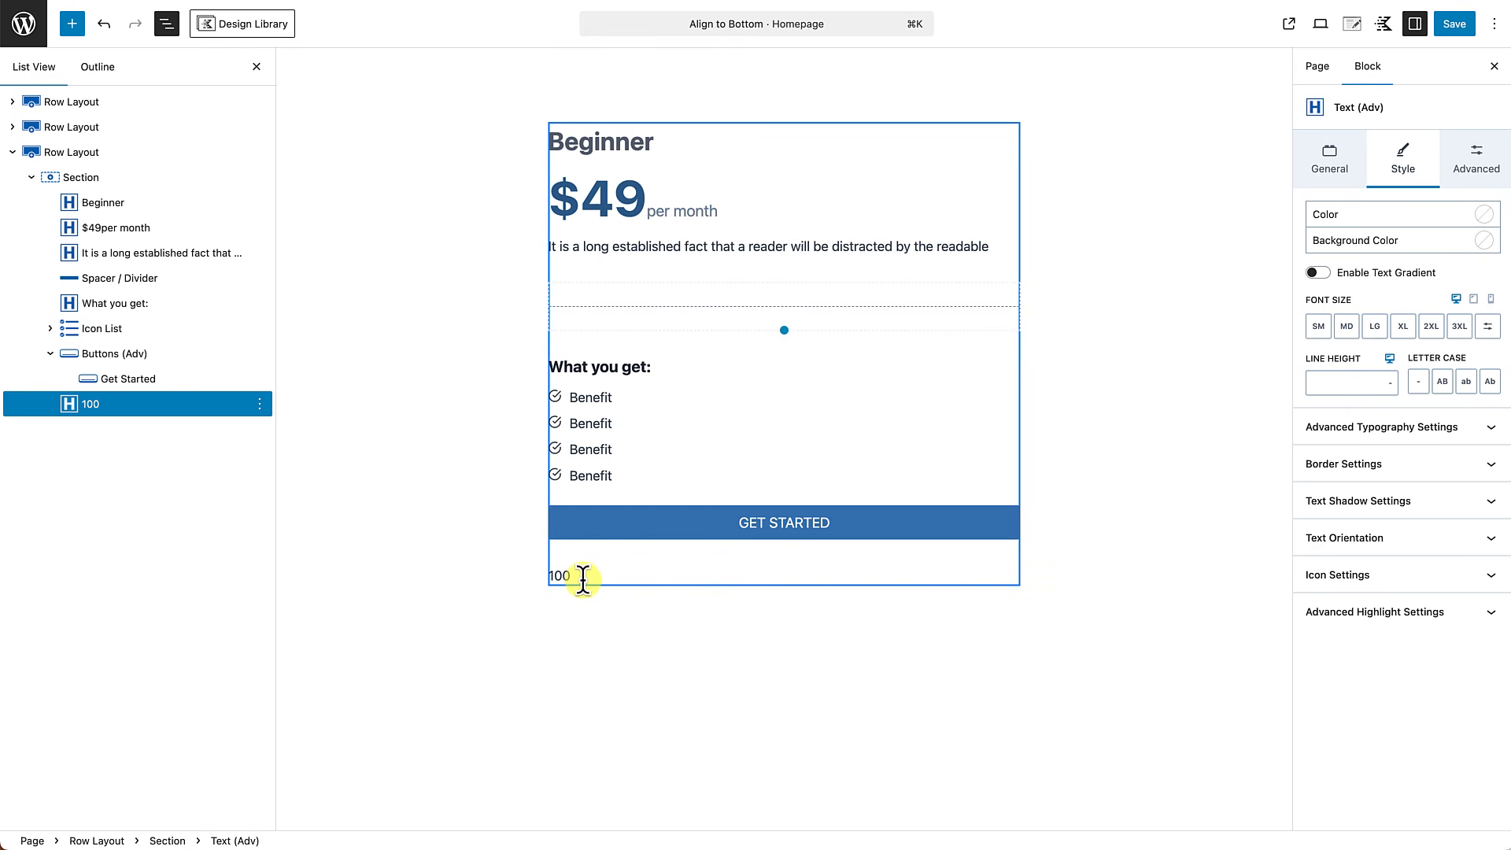
pyautogui.write('% Satisfaction Gua')
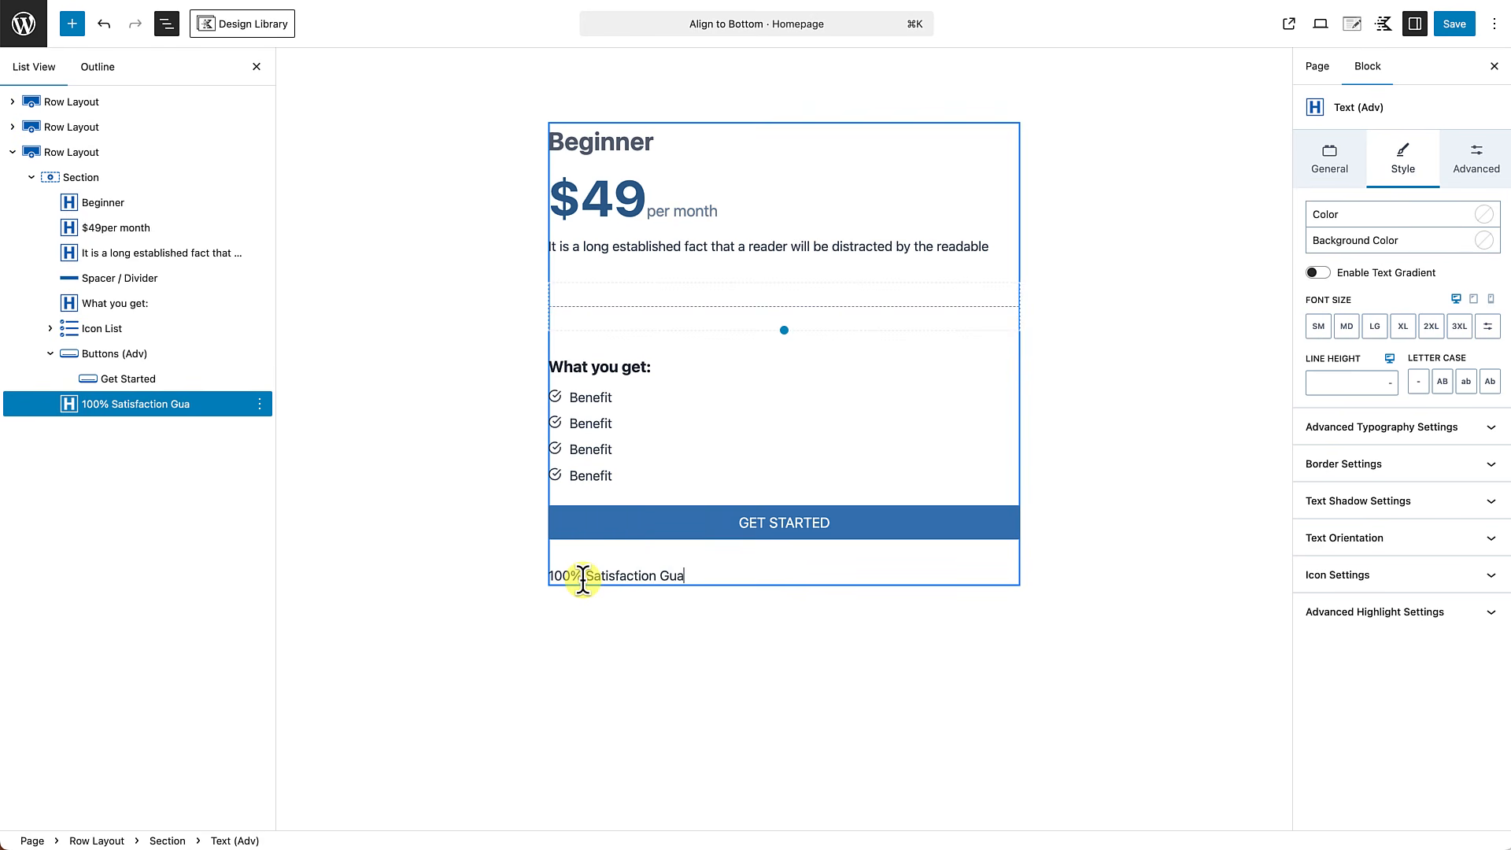
pyautogui.write('rantee')
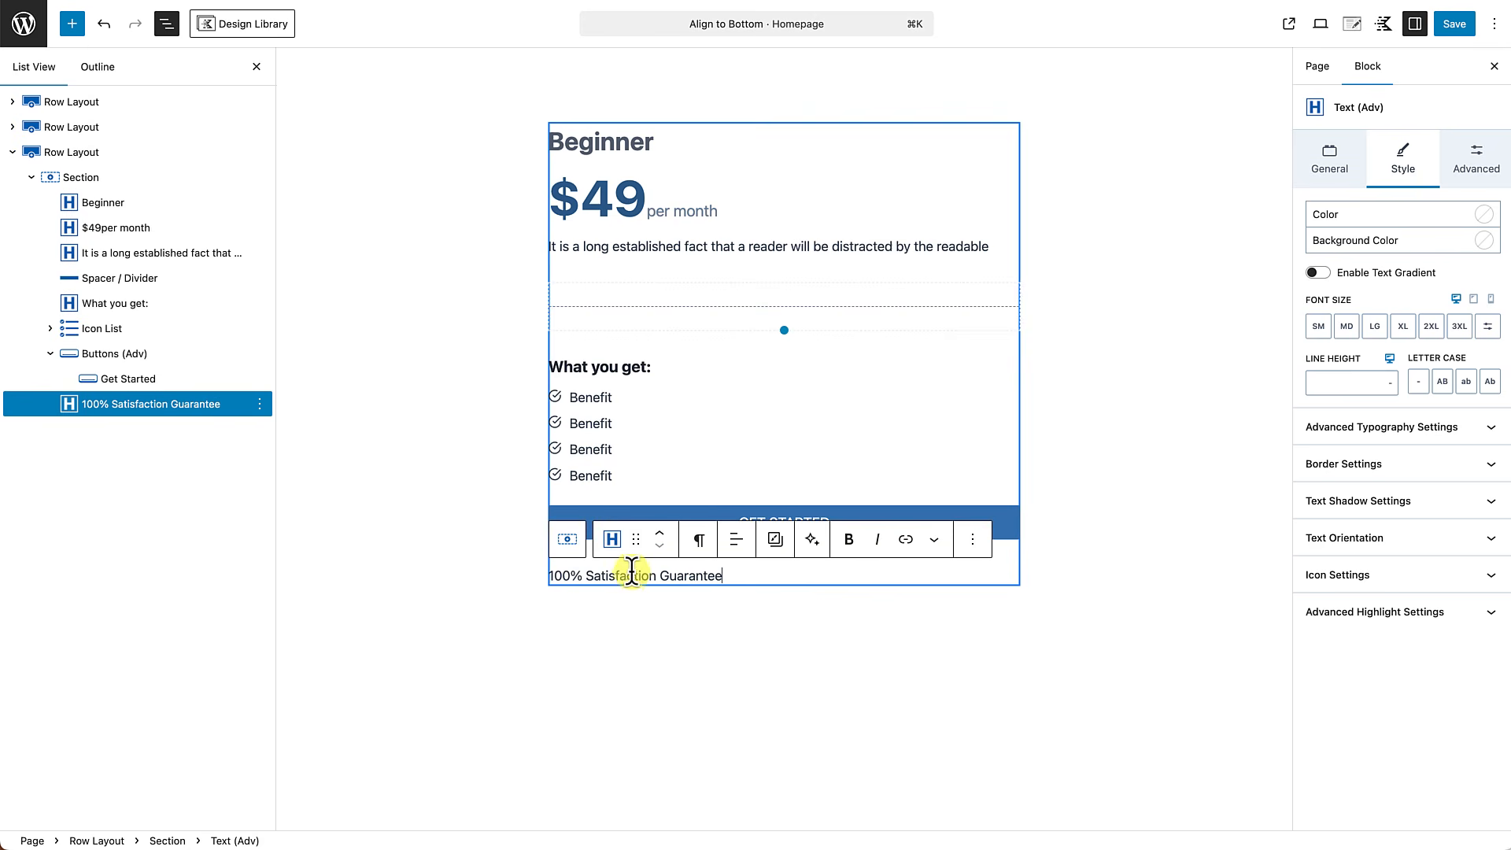
# Center the guarantee text and style it with the grey subtle text palette color and SM font size.
pyautogui.click(737, 541)
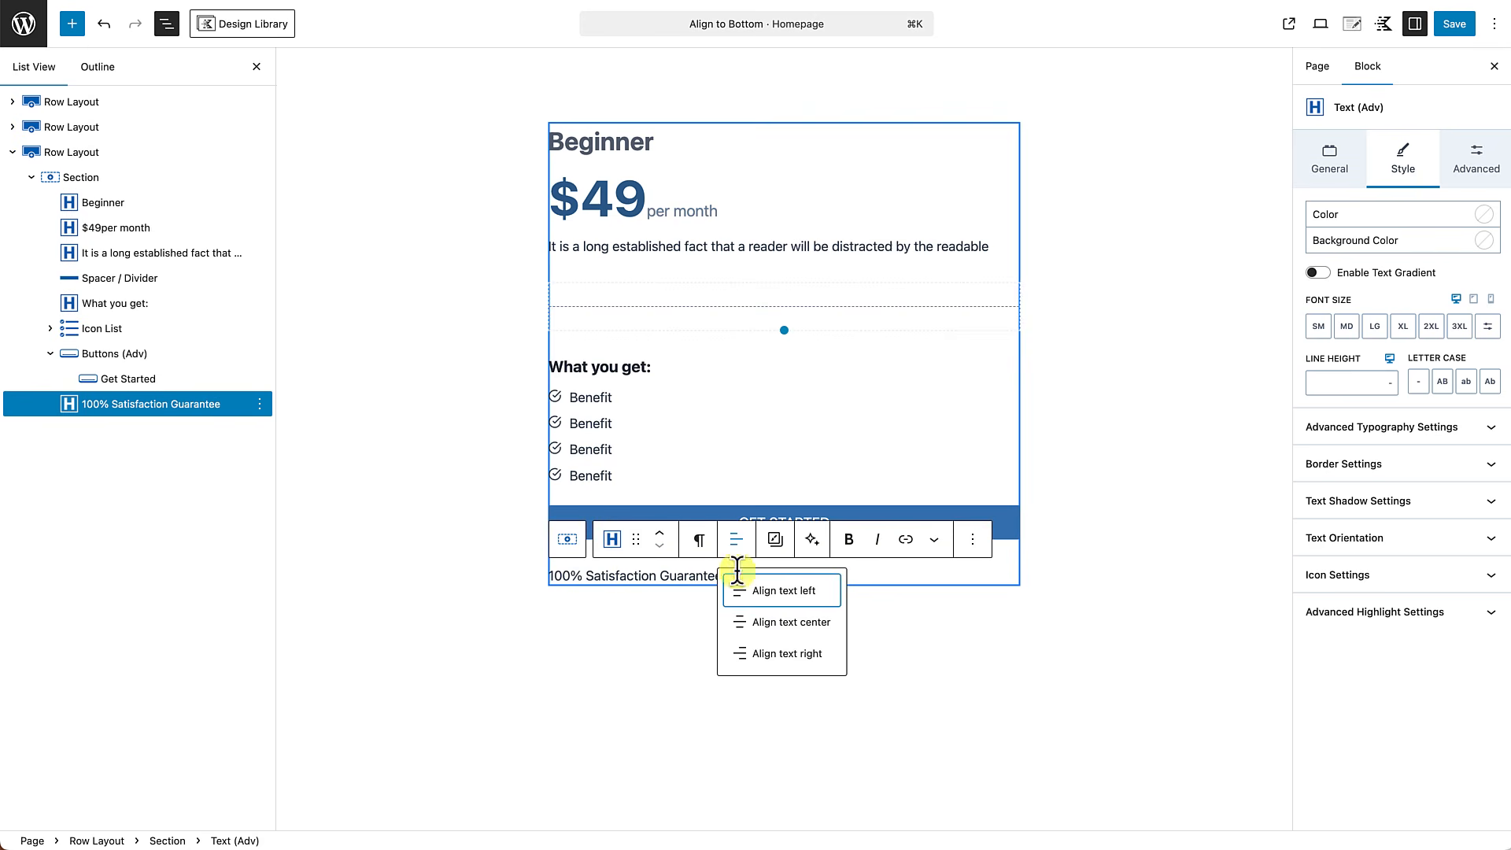
pyautogui.click(782, 626)
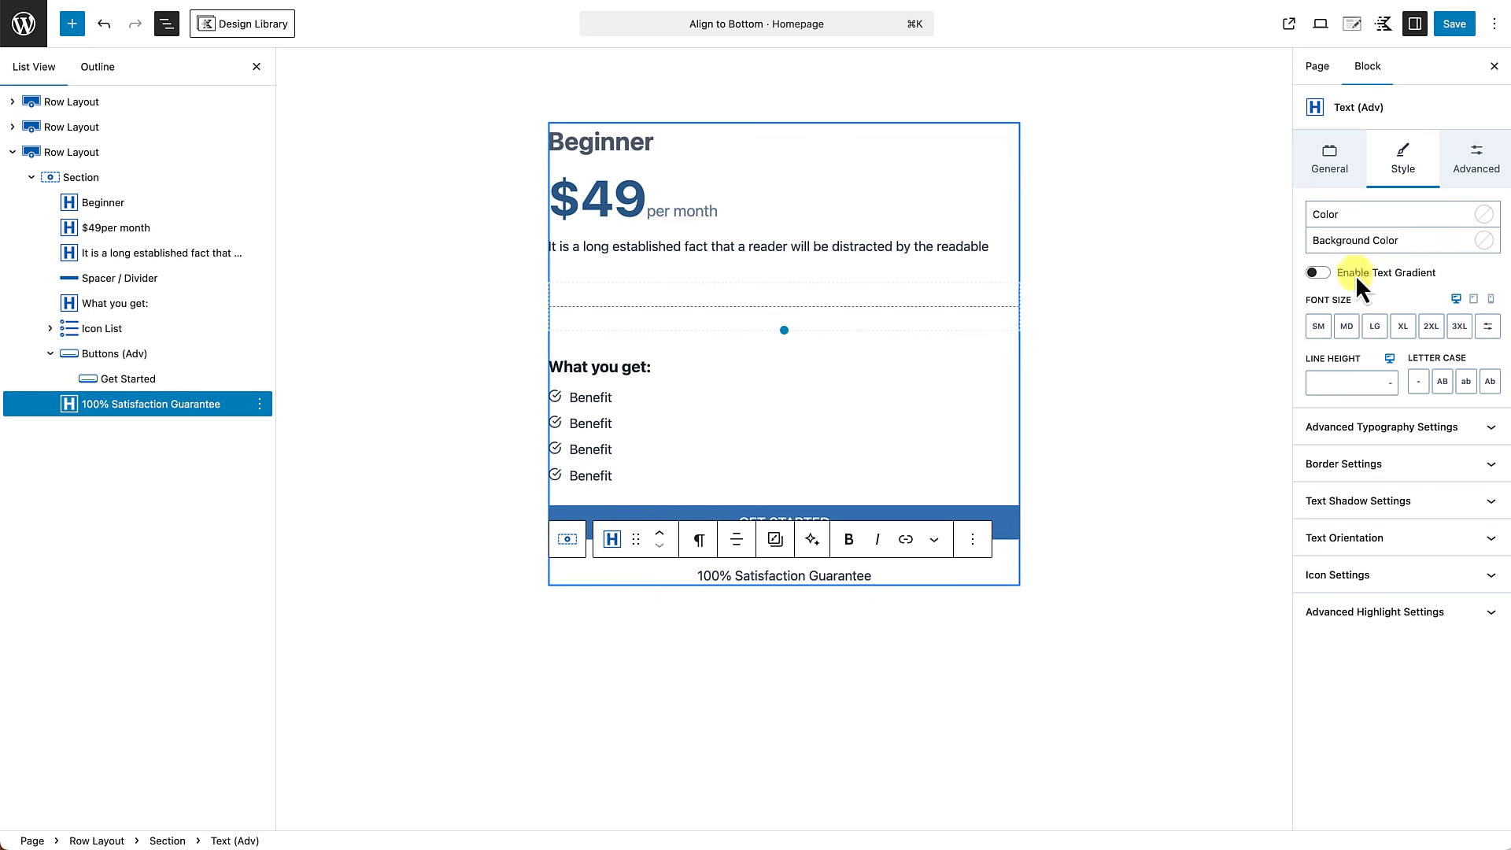
pyautogui.click(1485, 214)
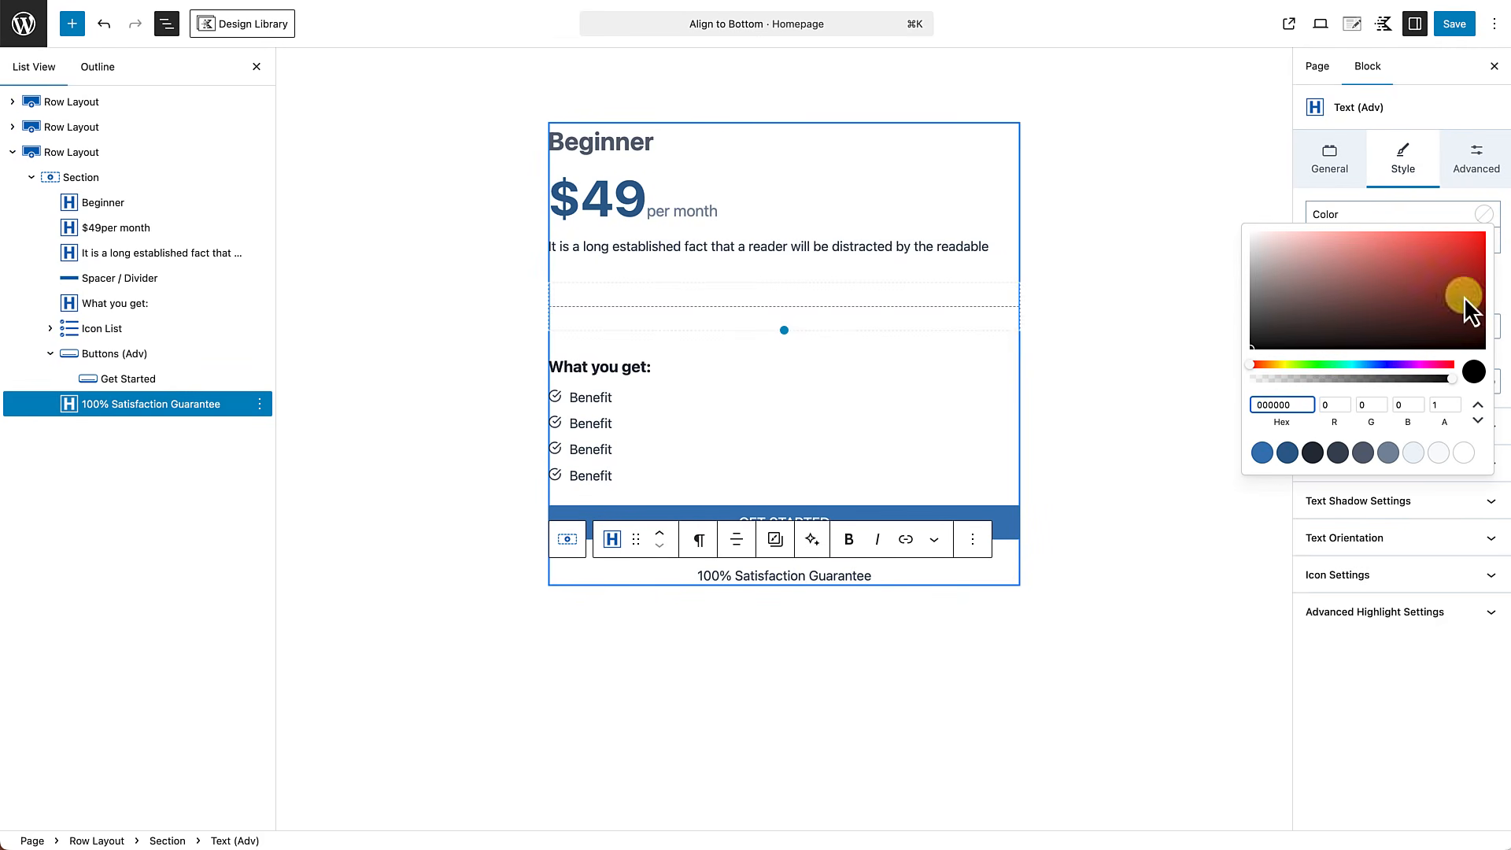
pyautogui.click(1389, 454)
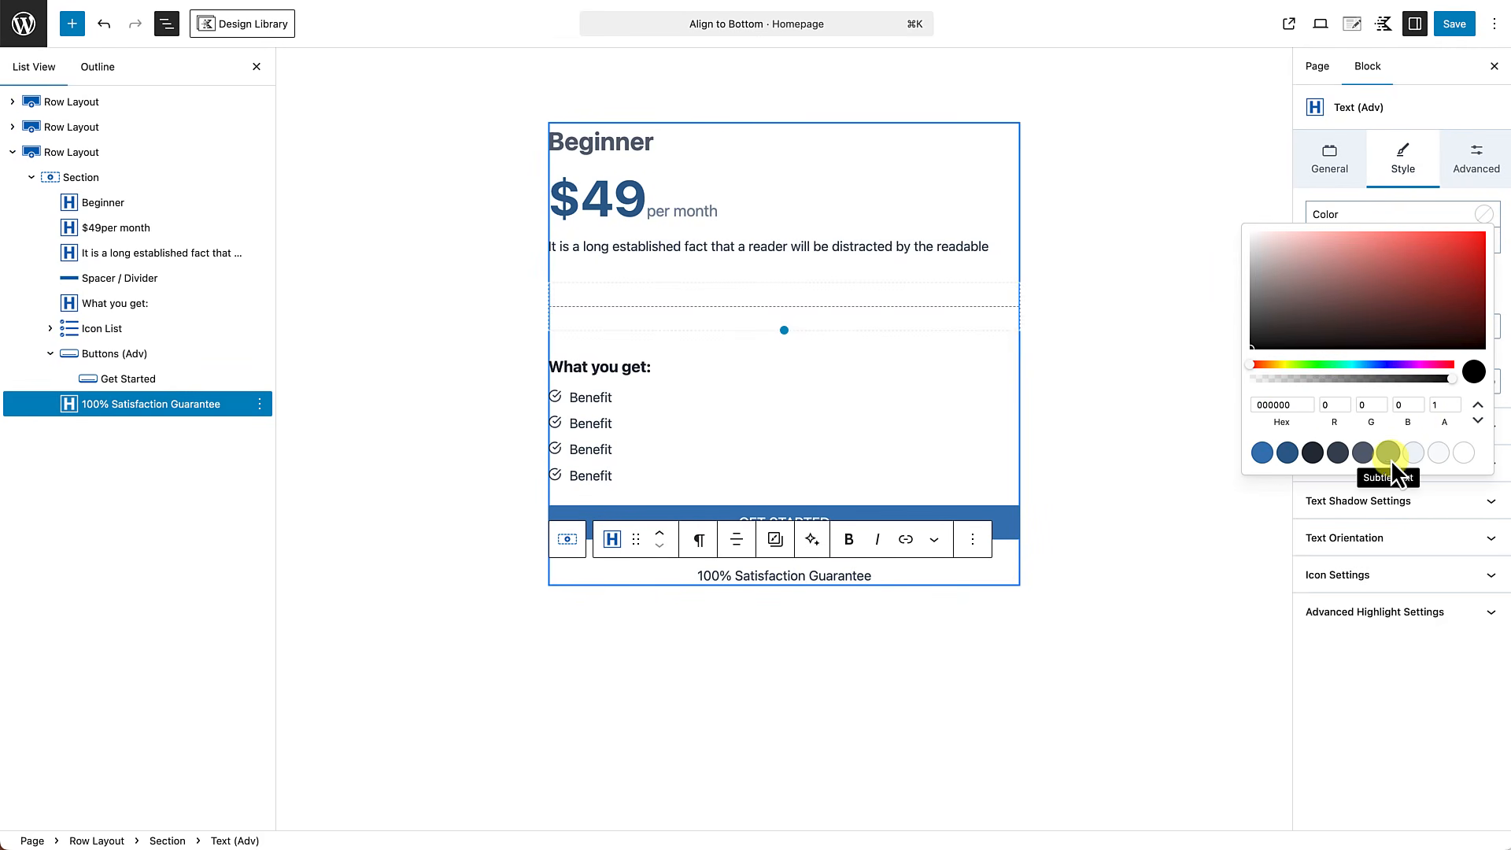
pyautogui.click(1447, 211)
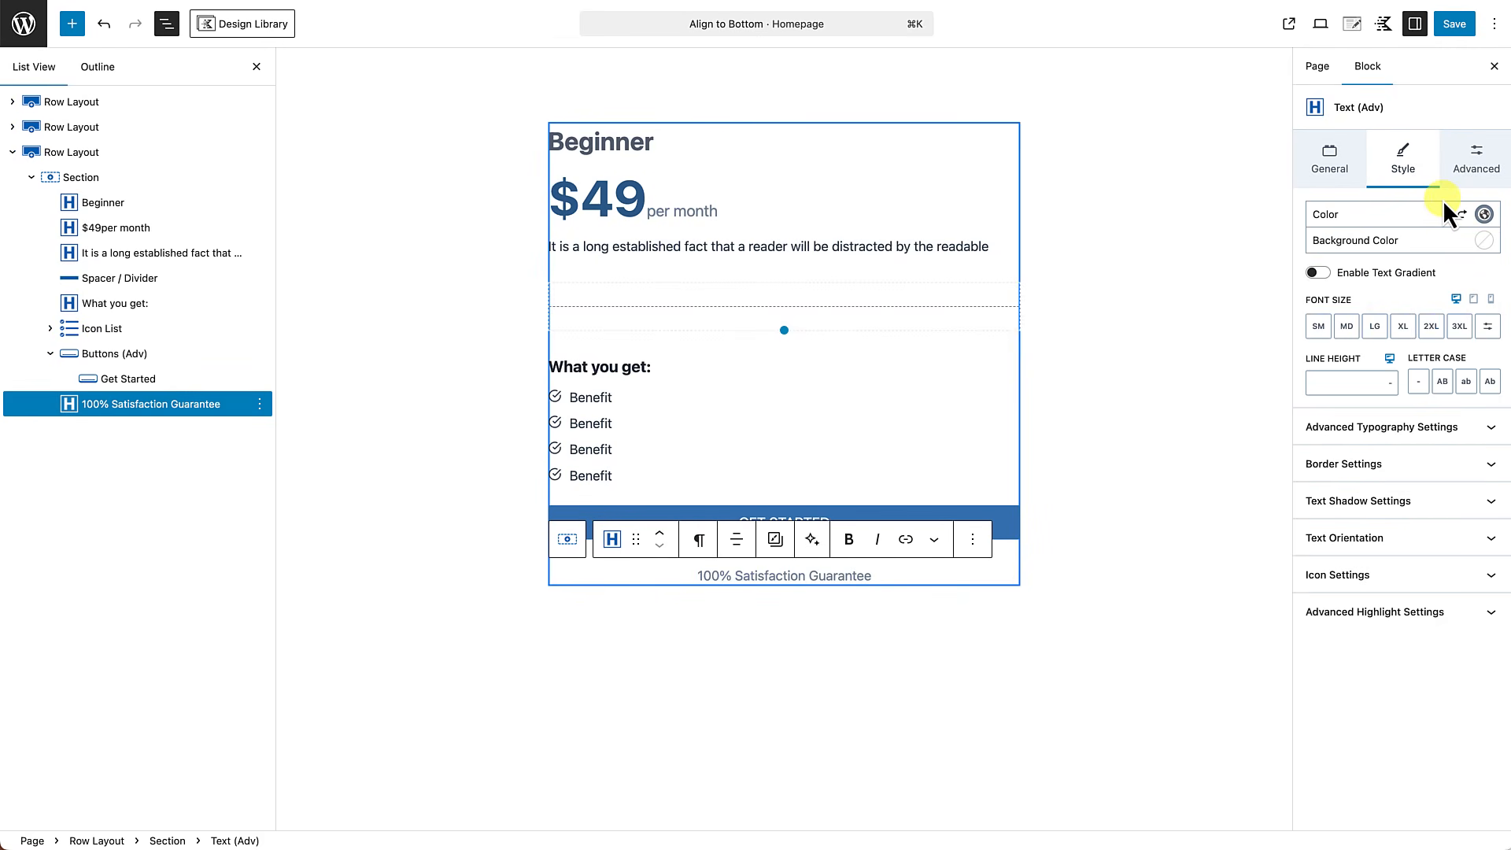
pyautogui.click(1319, 326)
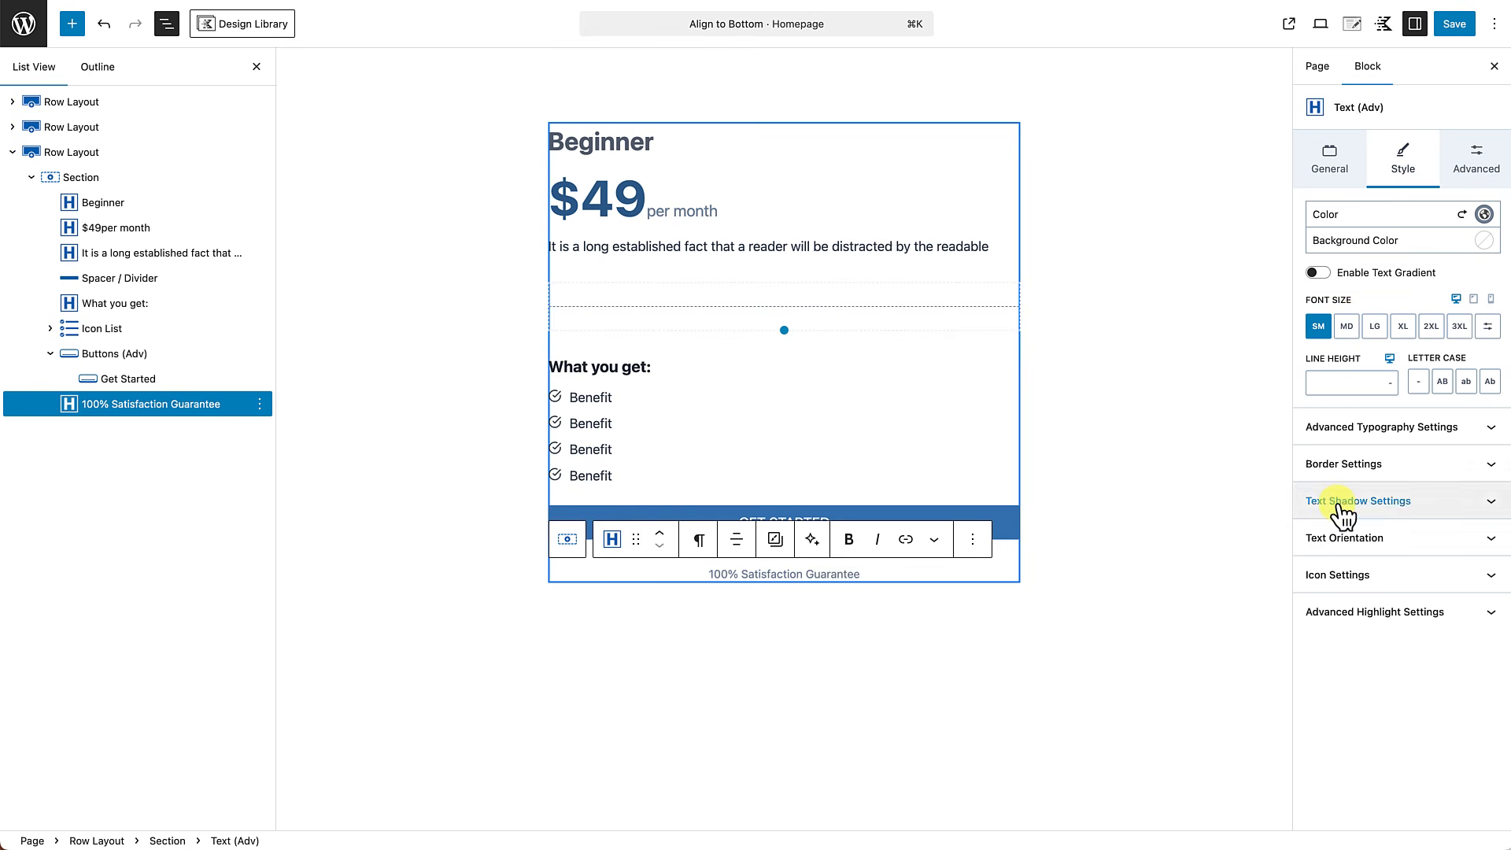
# Find the outlined shield among the line icons and add it to the guarantee text.
pyautogui.click(1339, 575)
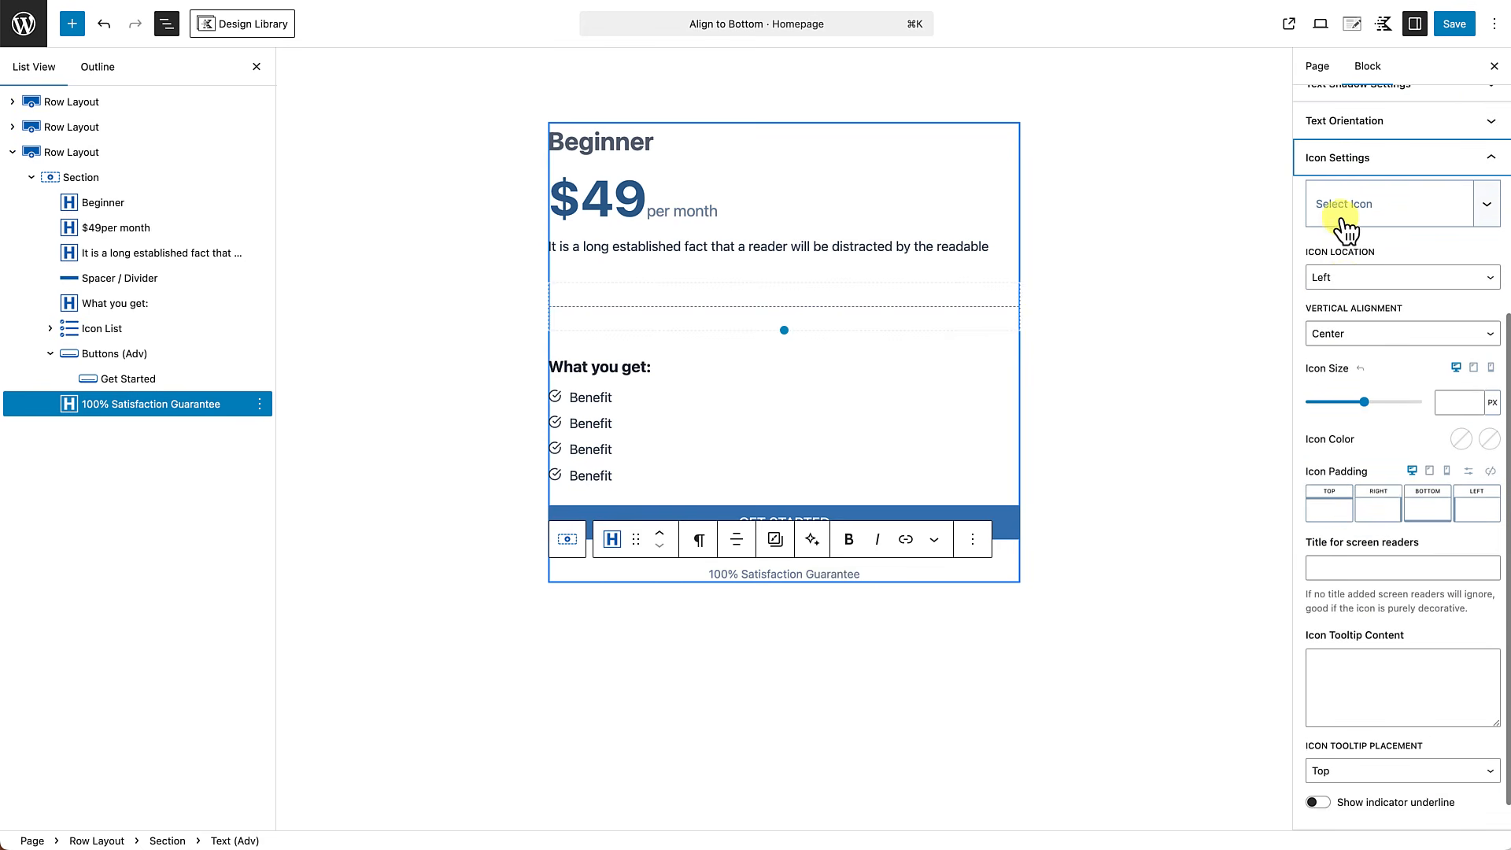
pyautogui.click(1358, 224)
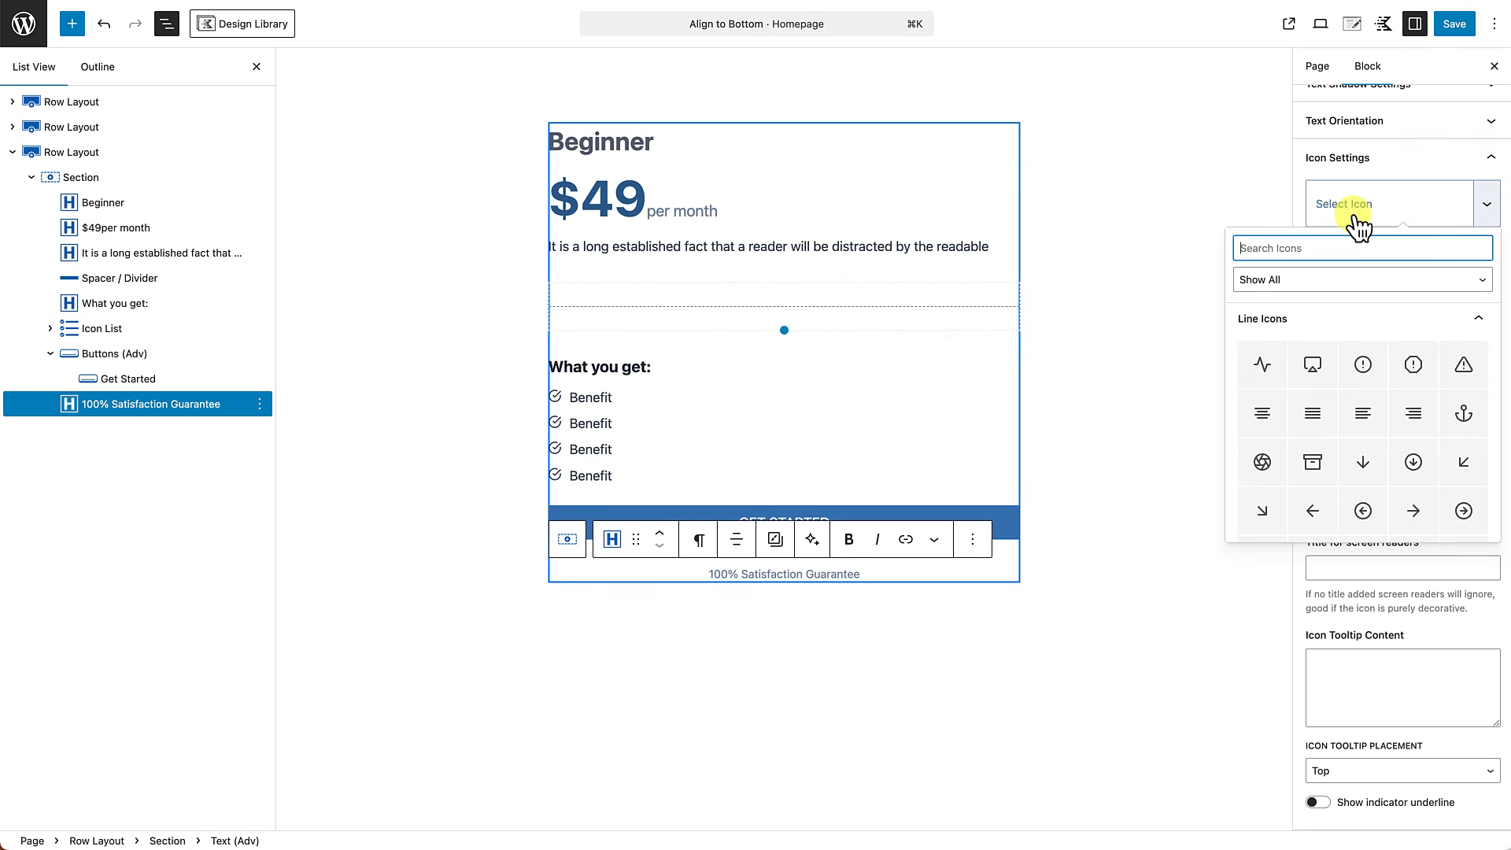
pyautogui.write('shil')
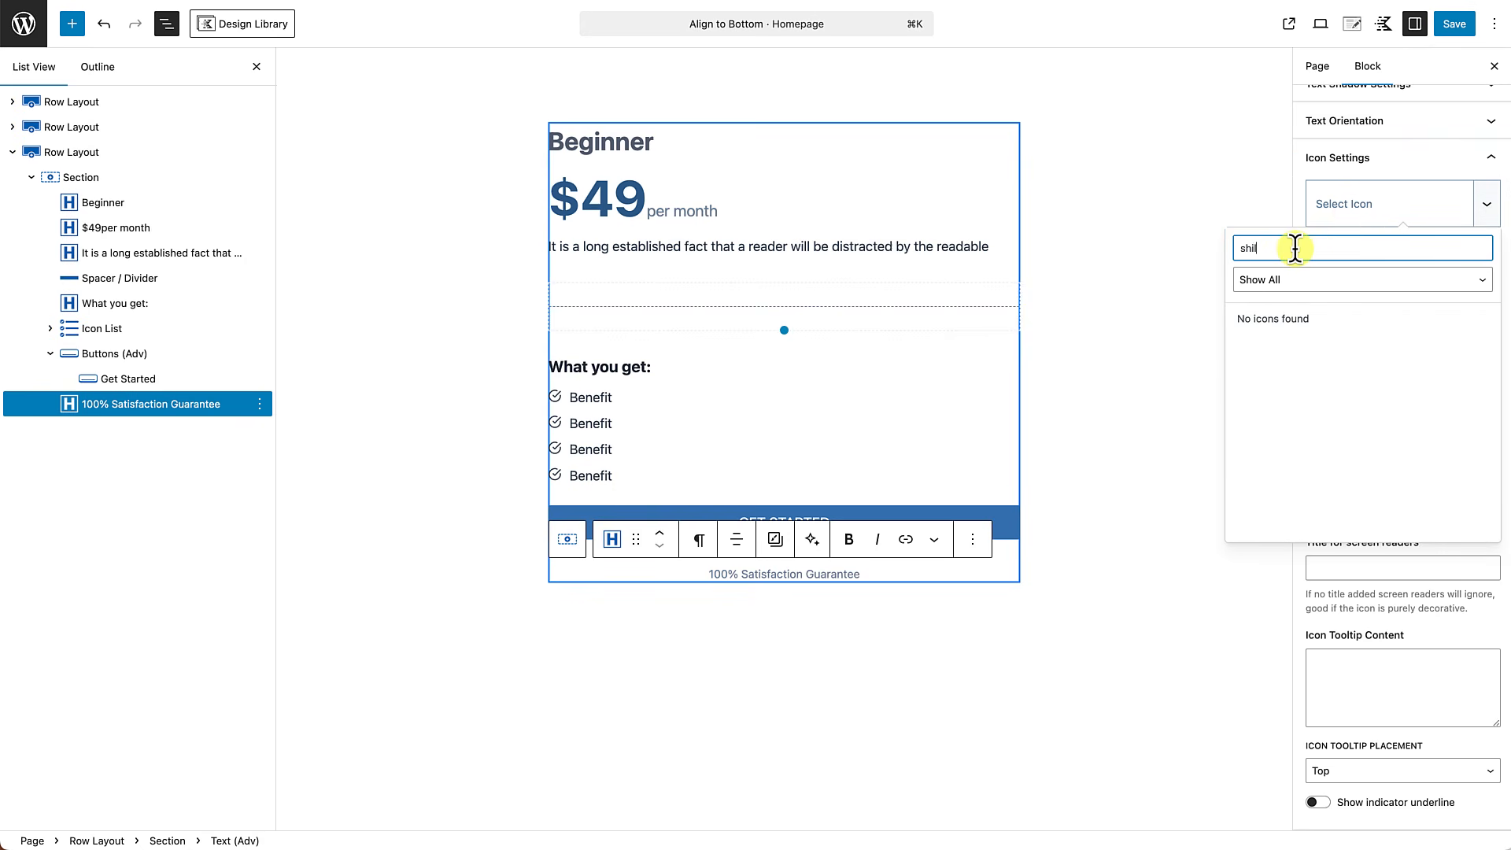
pyautogui.write('e')
pyautogui.press('BackSpace')
pyautogui.press('BackSpace')
pyautogui.press('BackSpace')
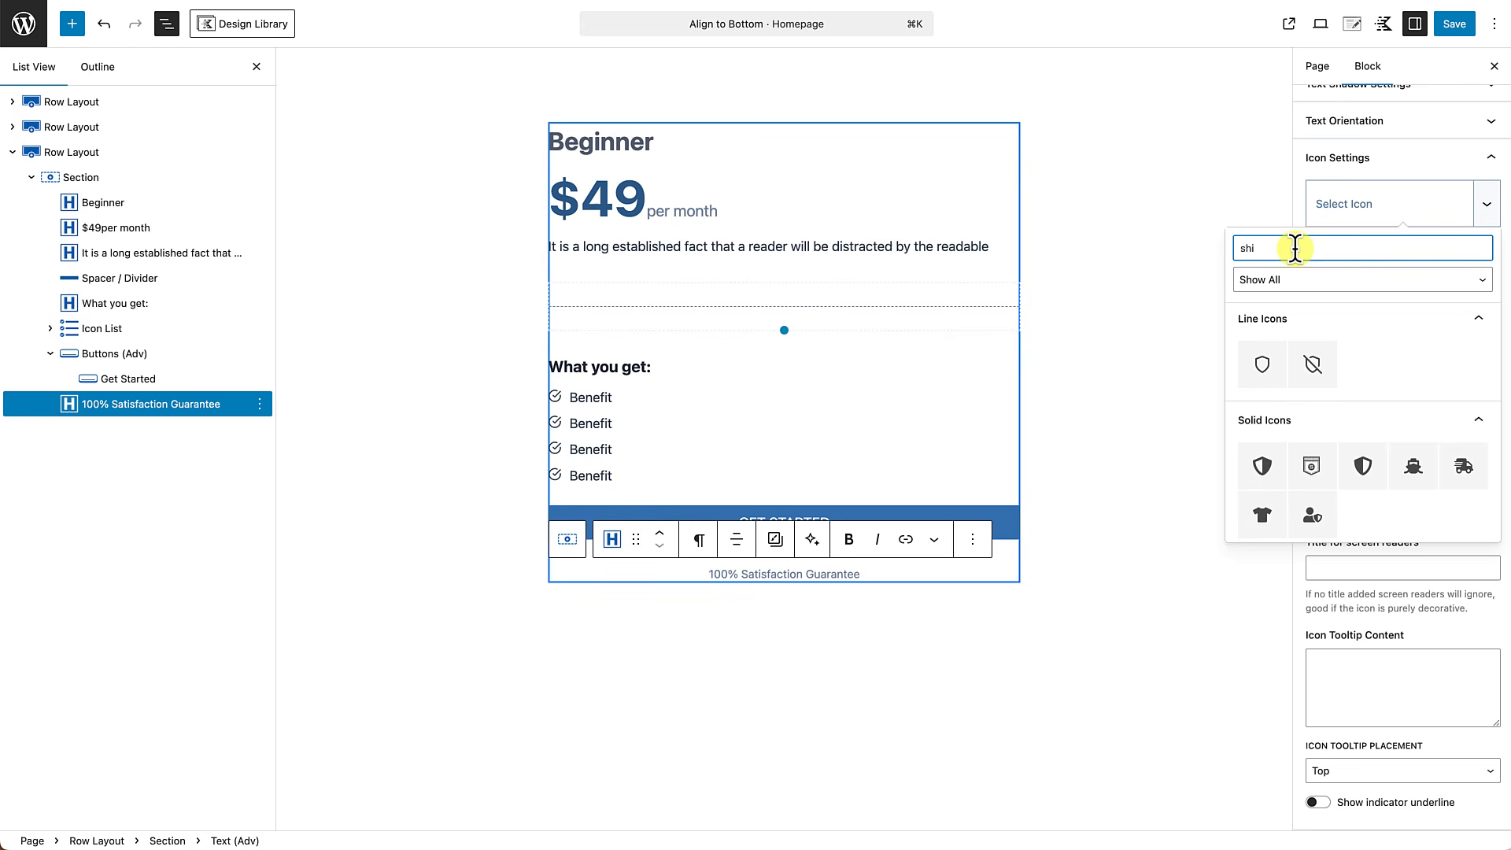
pyautogui.write('ield')
pyautogui.click(1265, 361)
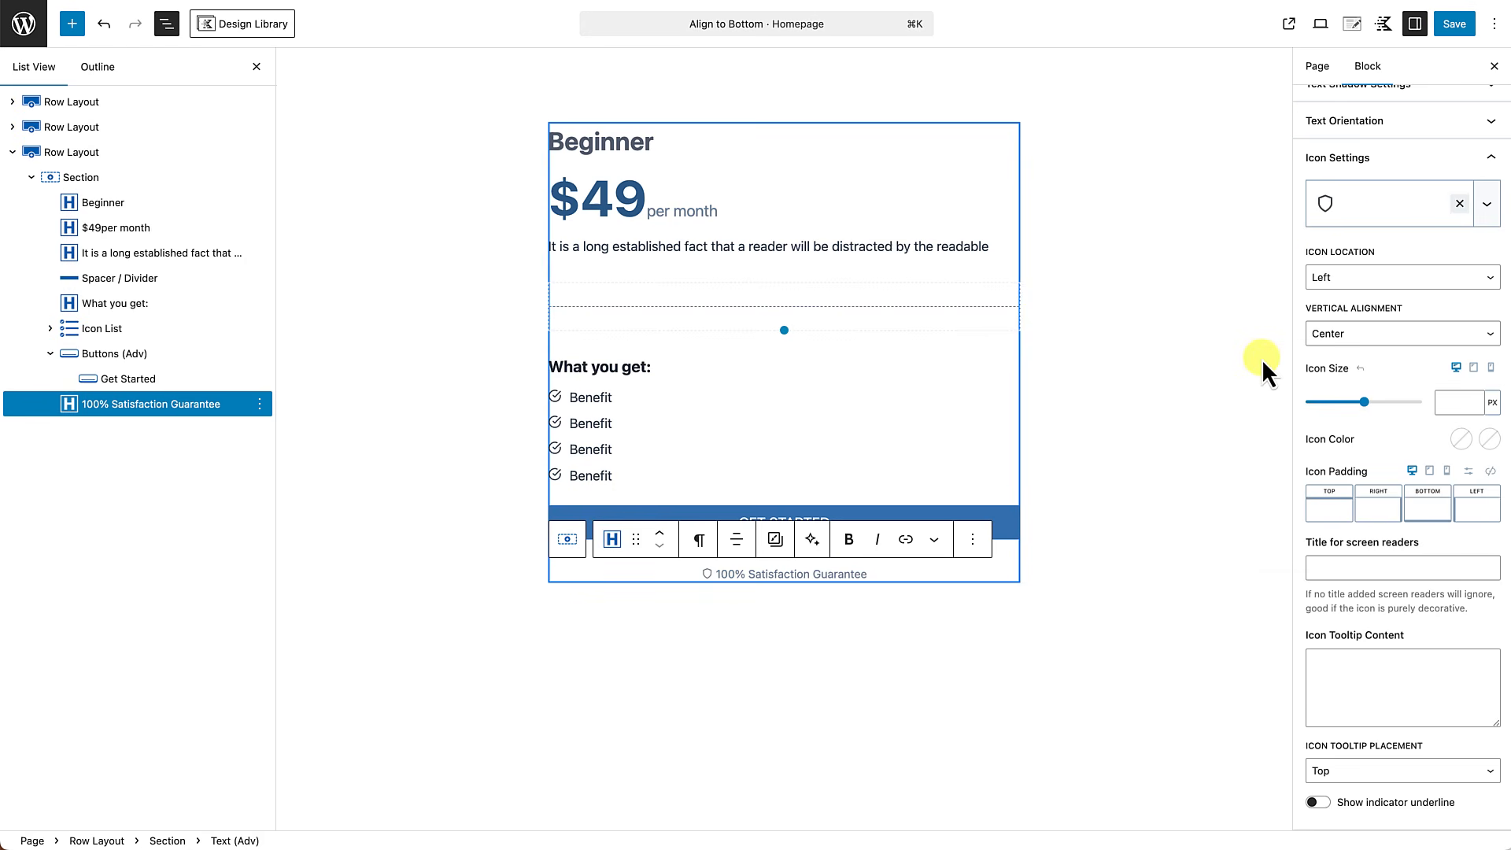
# Set the bottom margin of the Buttons (Adv) block in the Beginner card to XXS.
pyautogui.click(914, 590)
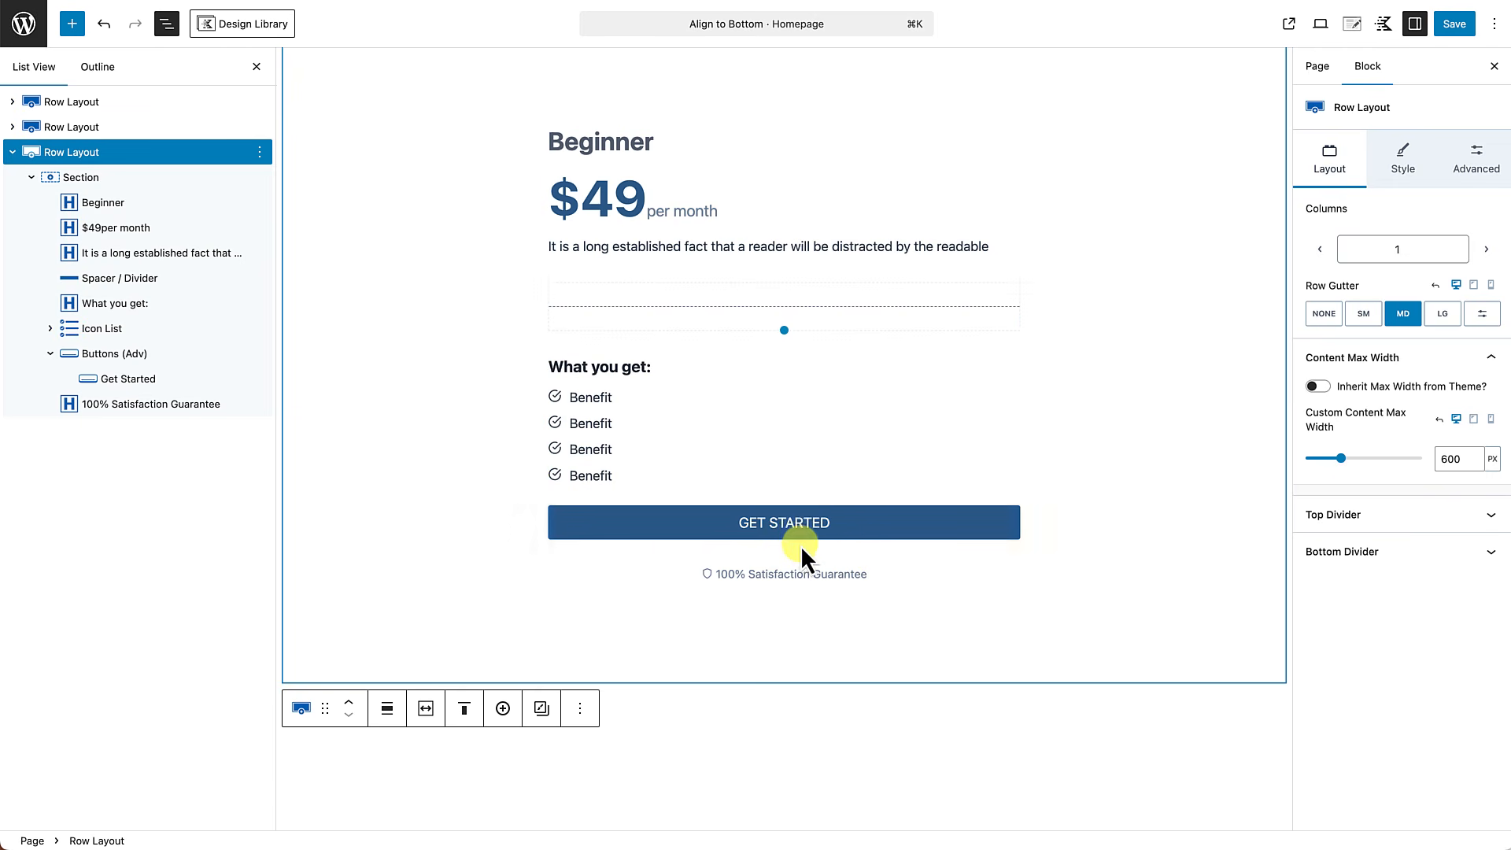
pyautogui.click(130, 356)
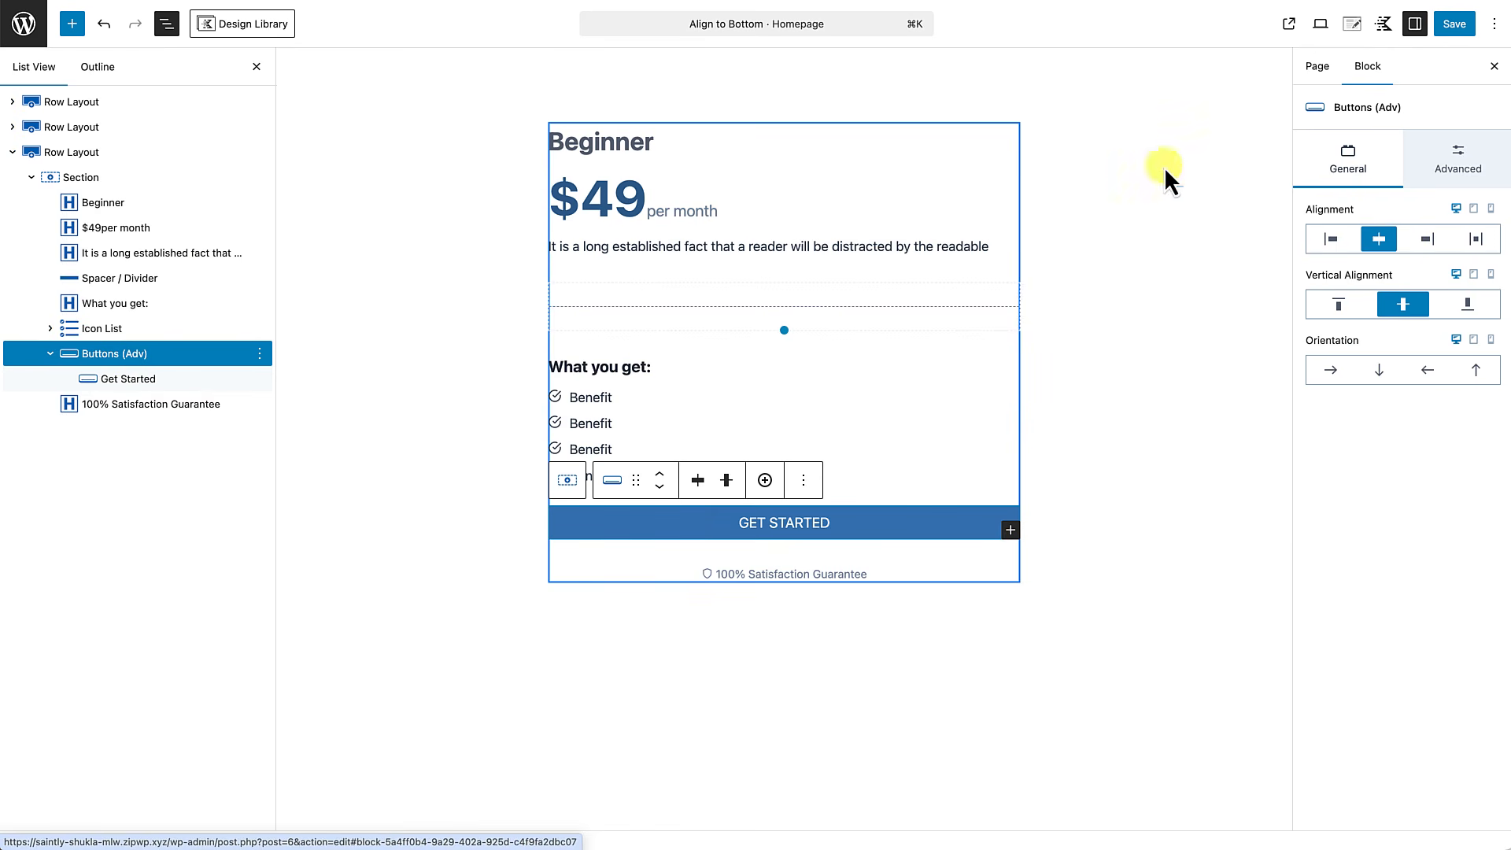
pyautogui.click(1471, 172)
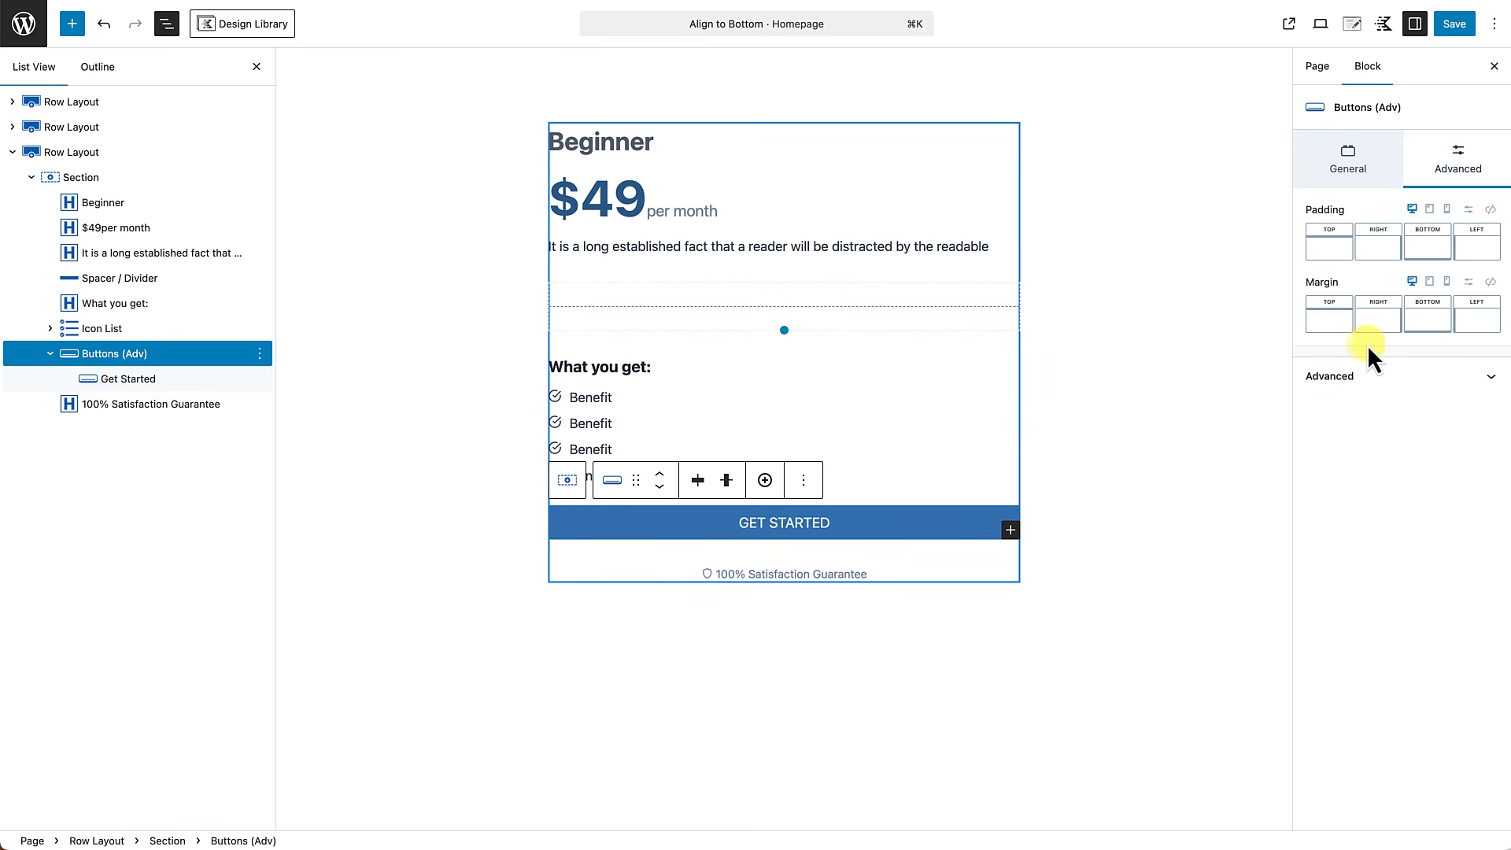
pyautogui.click(1419, 322)
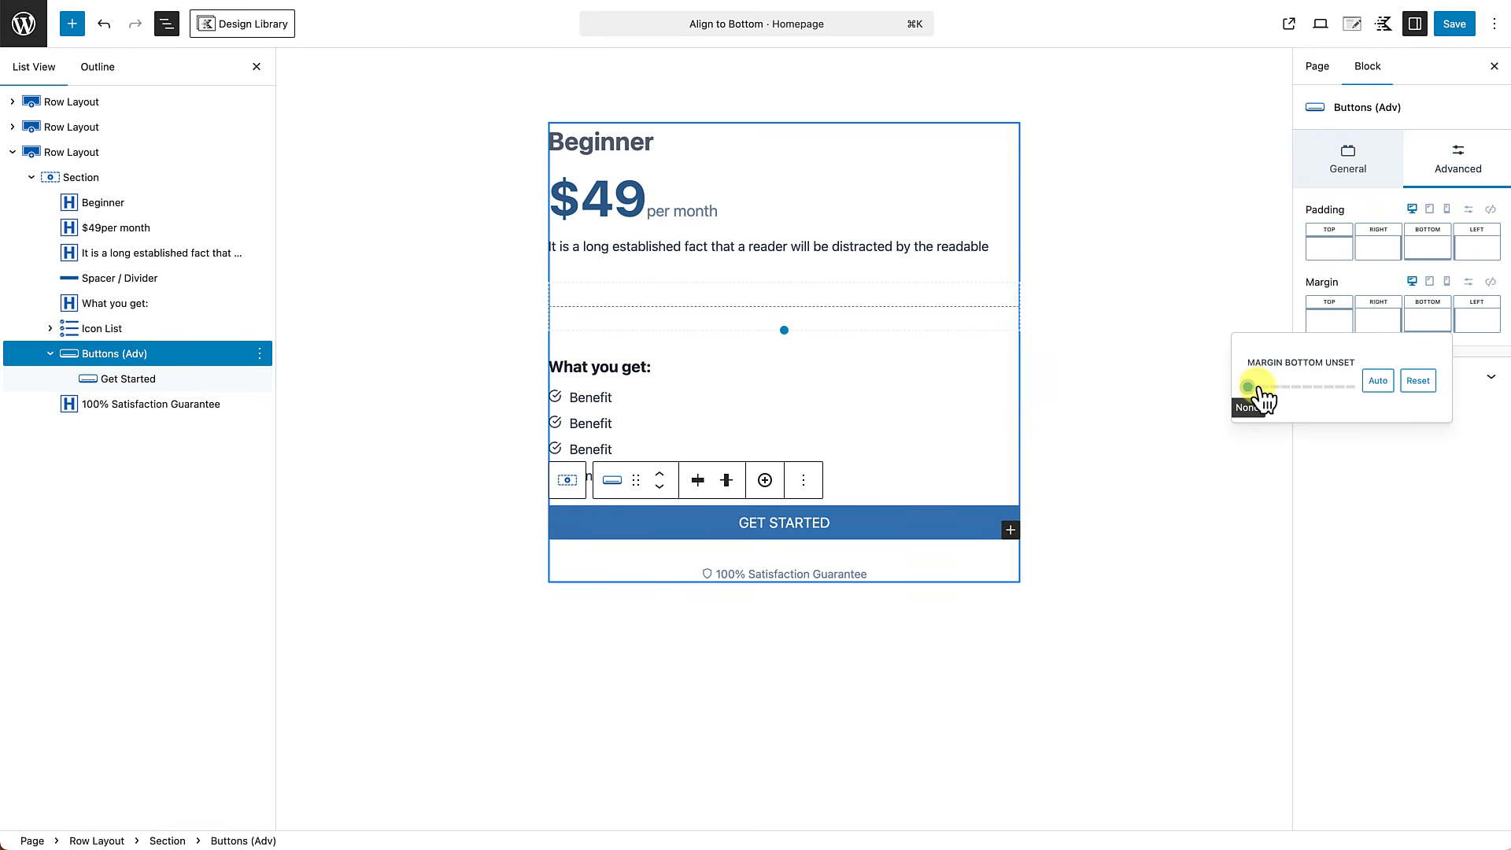
pyautogui.moveTo(1250, 388)
pyautogui.mouseDown()
pyautogui.moveTo(1342, 389)
pyautogui.moveTo(1248, 387)
pyautogui.moveTo(1263, 398)
pyautogui.mouseUp()
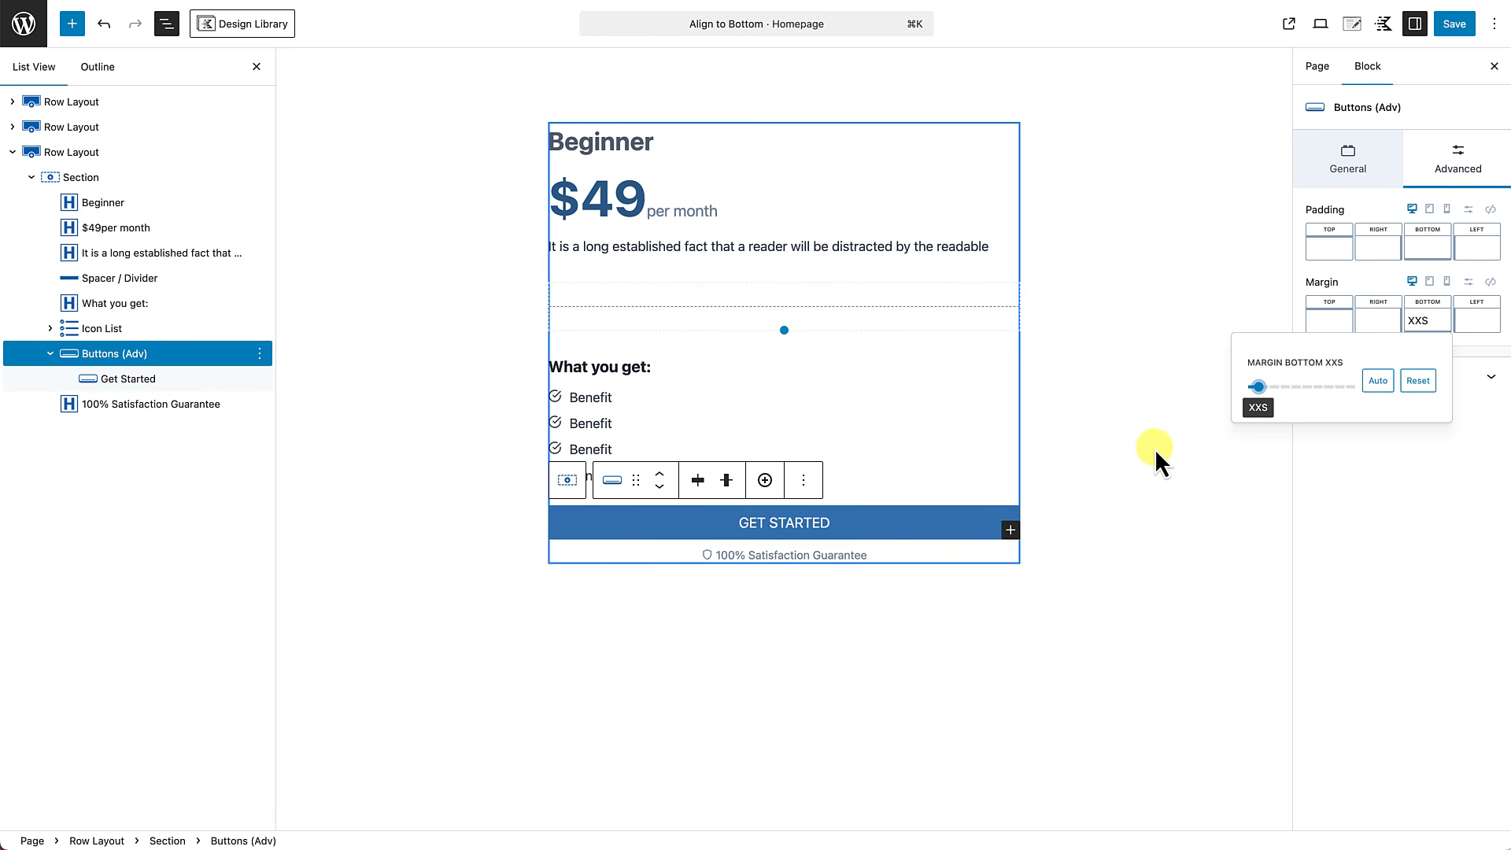
pyautogui.click(923, 738)
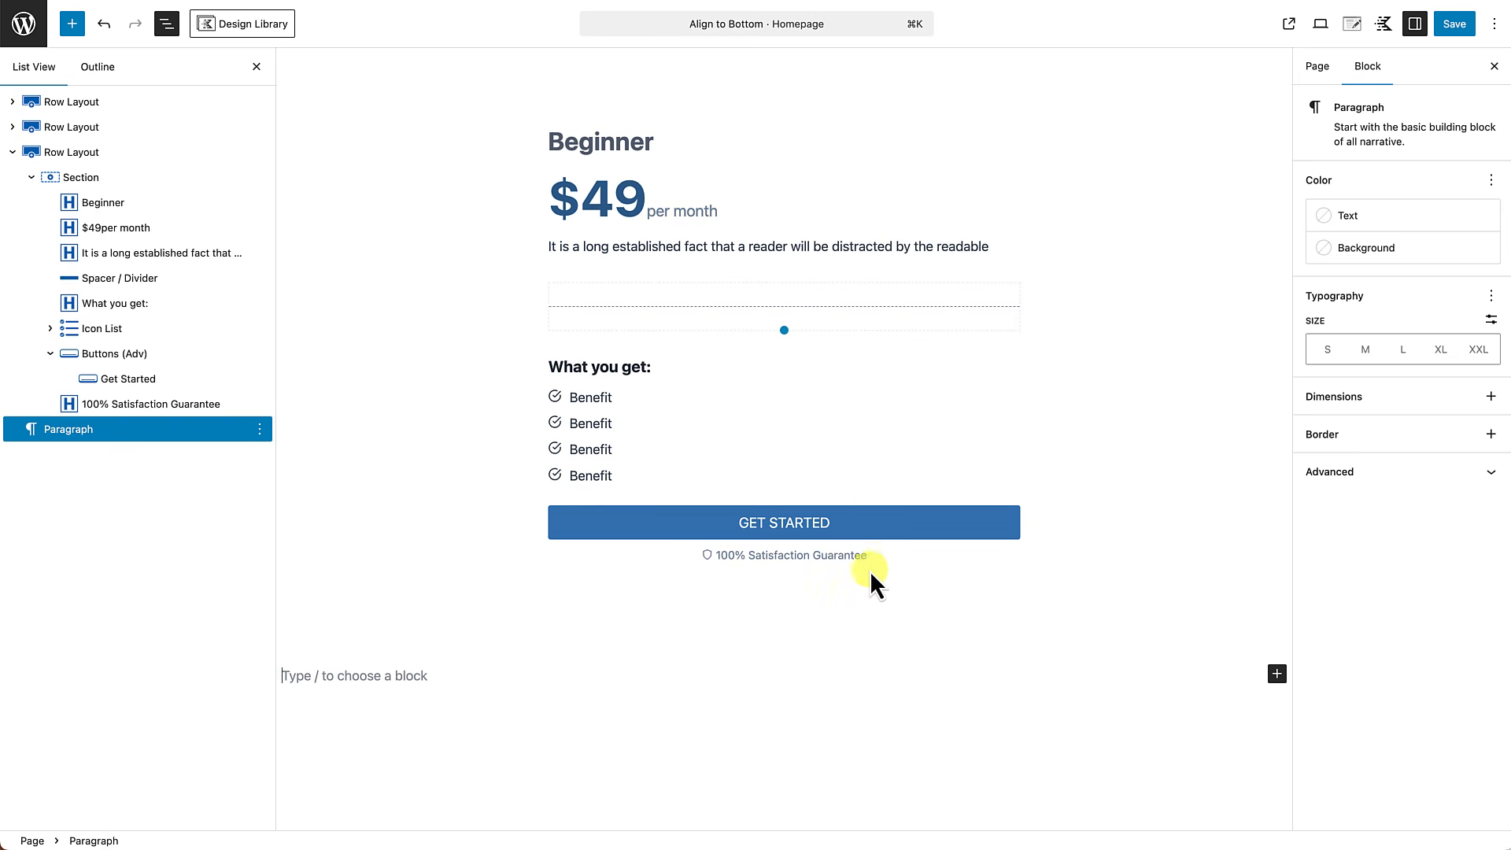
# Give the Beginner card's section a 1 px border in palette color 718096 at 0.5 opacity.
pyautogui.click(82, 177)
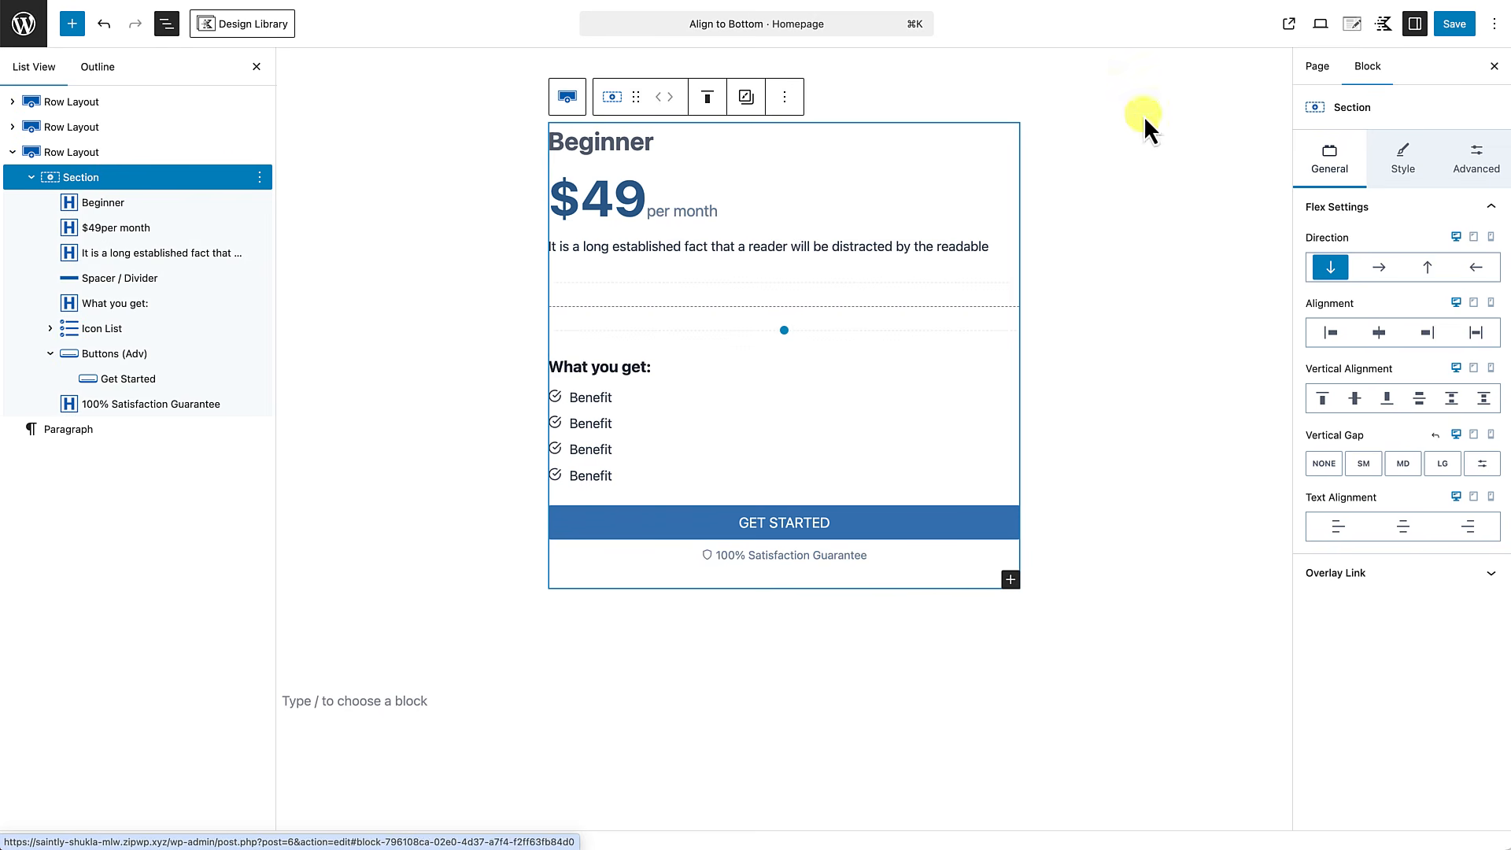
pyautogui.click(1395, 154)
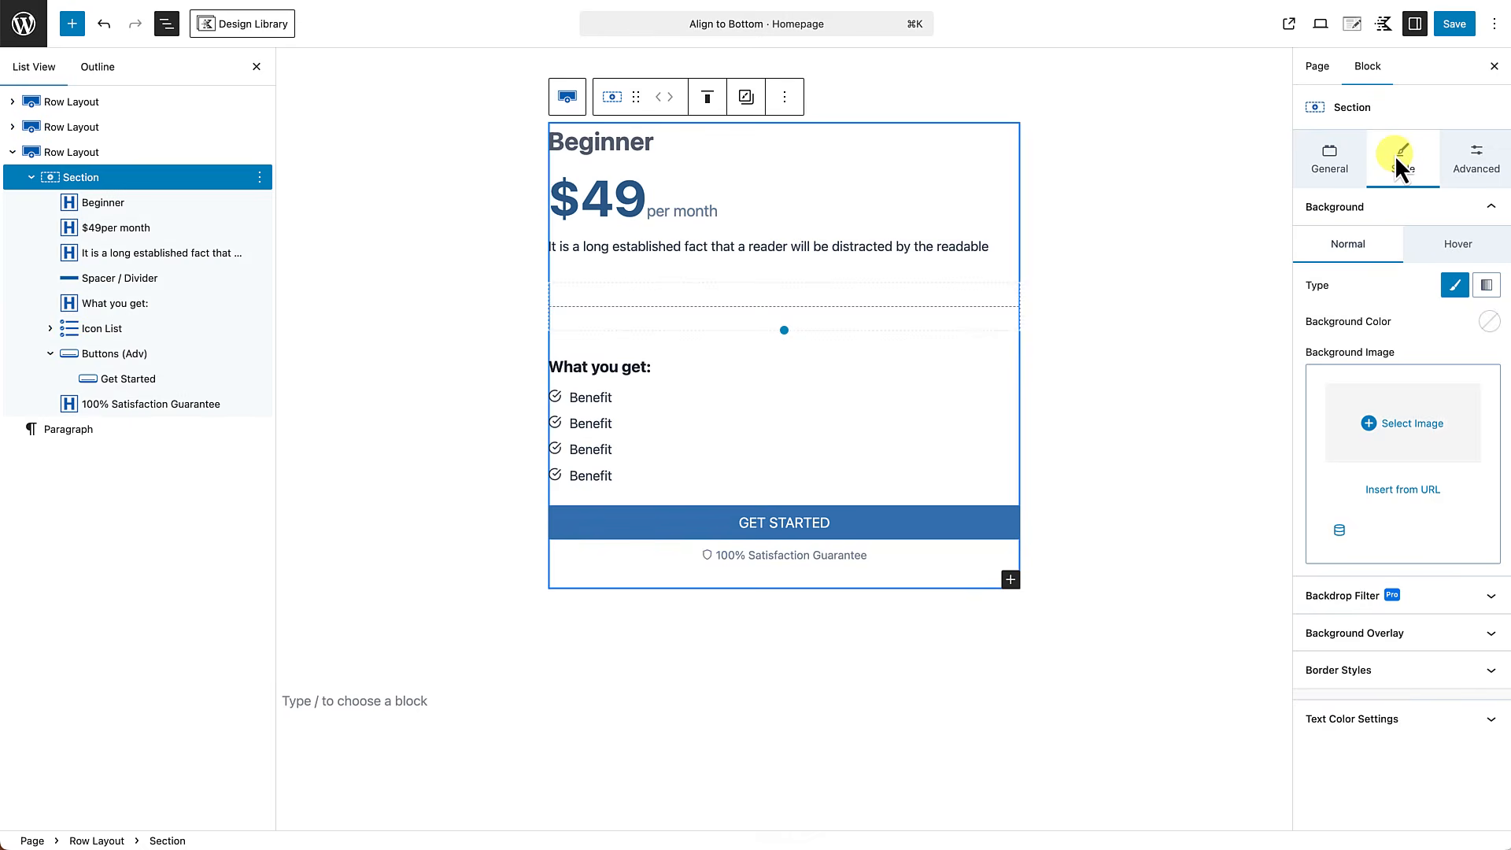
pyautogui.click(1359, 669)
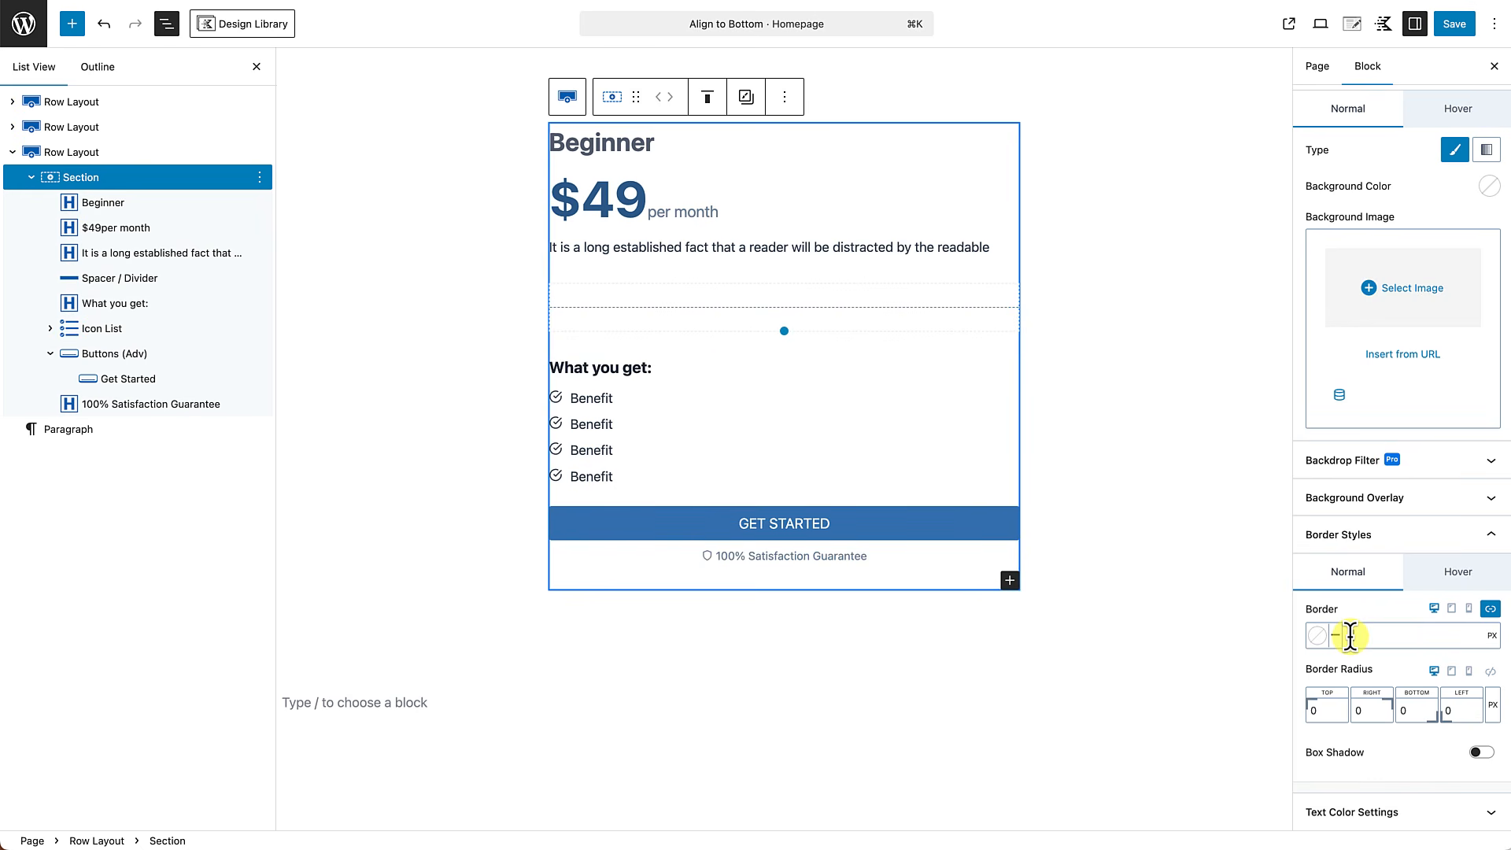
pyautogui.click(1351, 636)
pyautogui.write('1')
pyautogui.click(1317, 638)
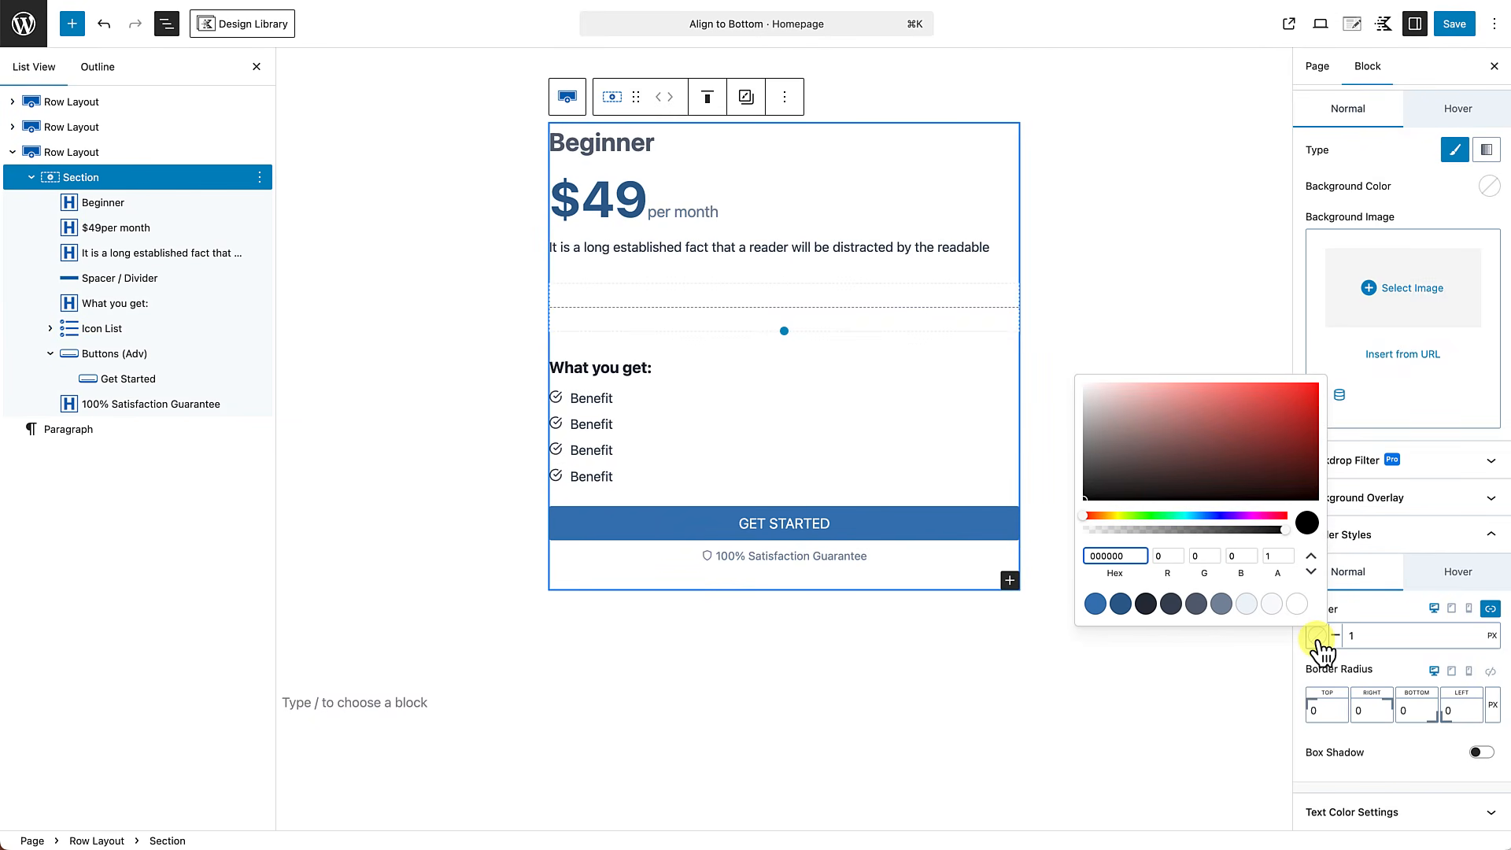
pyautogui.click(1224, 605)
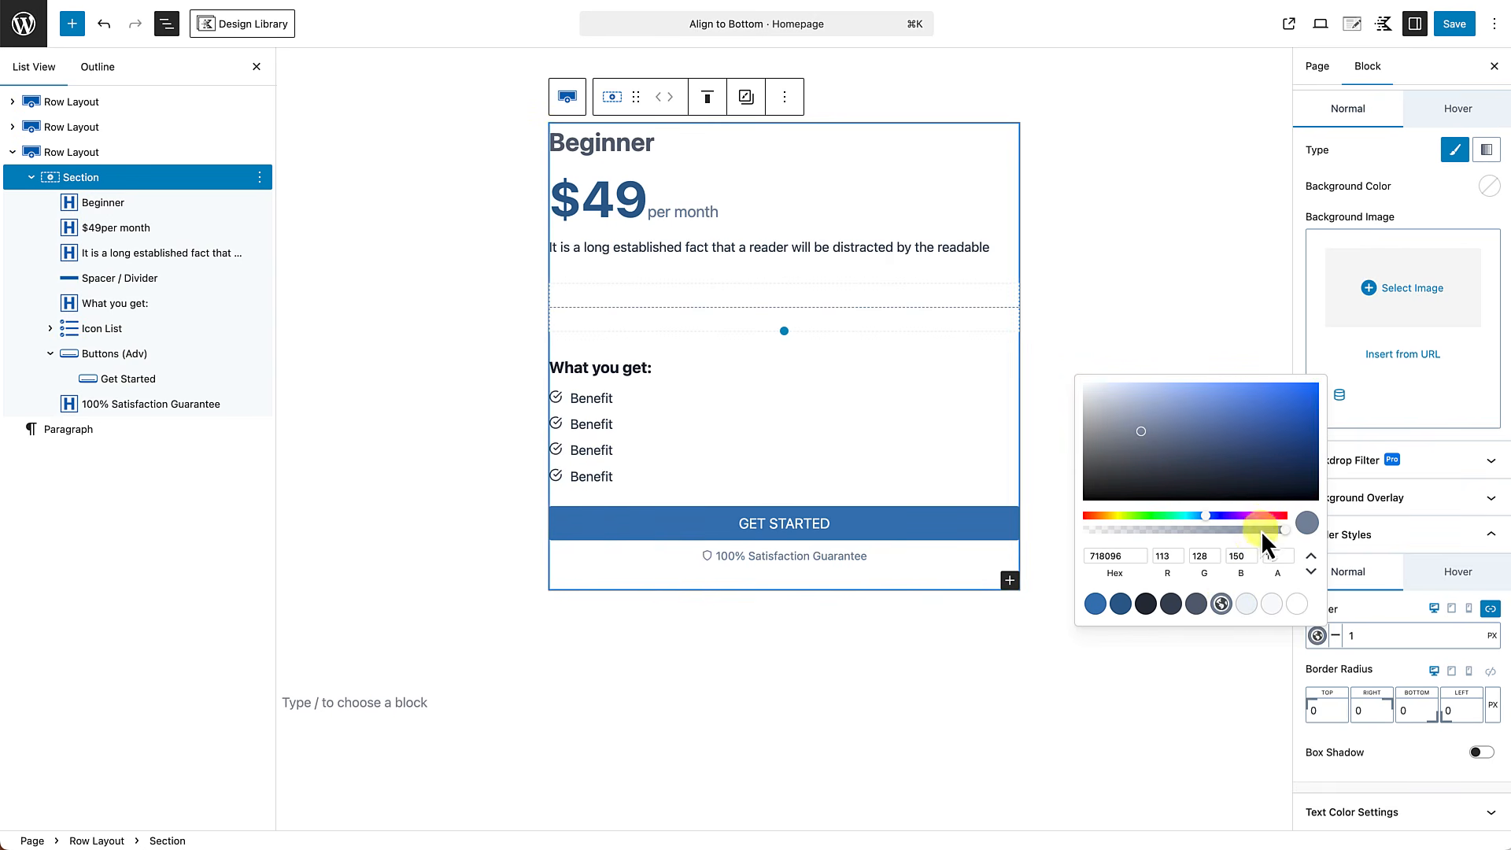
pyautogui.click(1174, 530)
pyautogui.moveTo(1182, 532); pyautogui.dragTo(1187, 532)
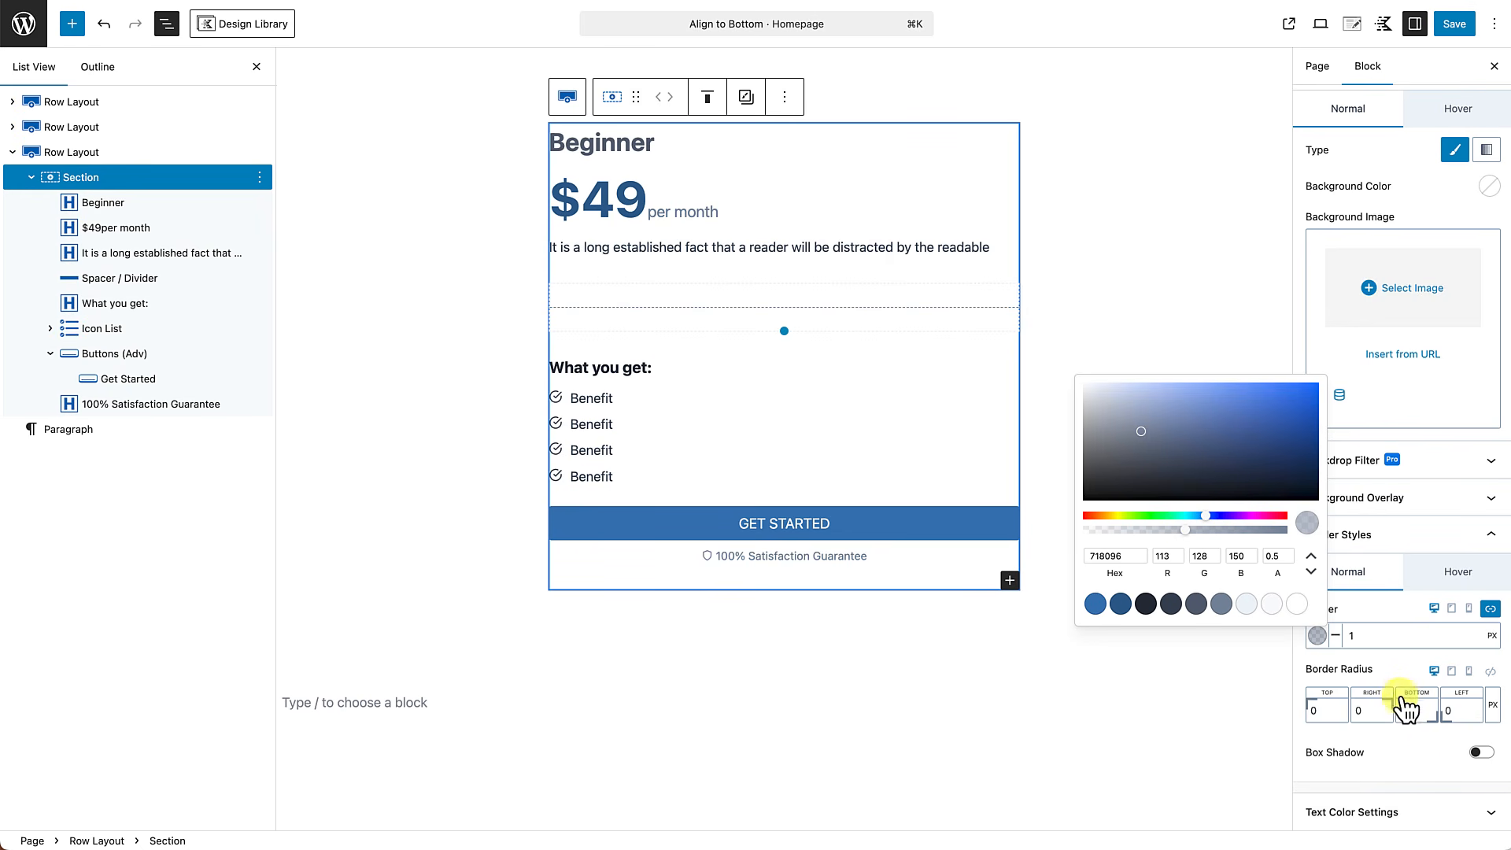
# Link the section's border radius corners and set the radius to 6 px.
pyautogui.click(1491, 673)
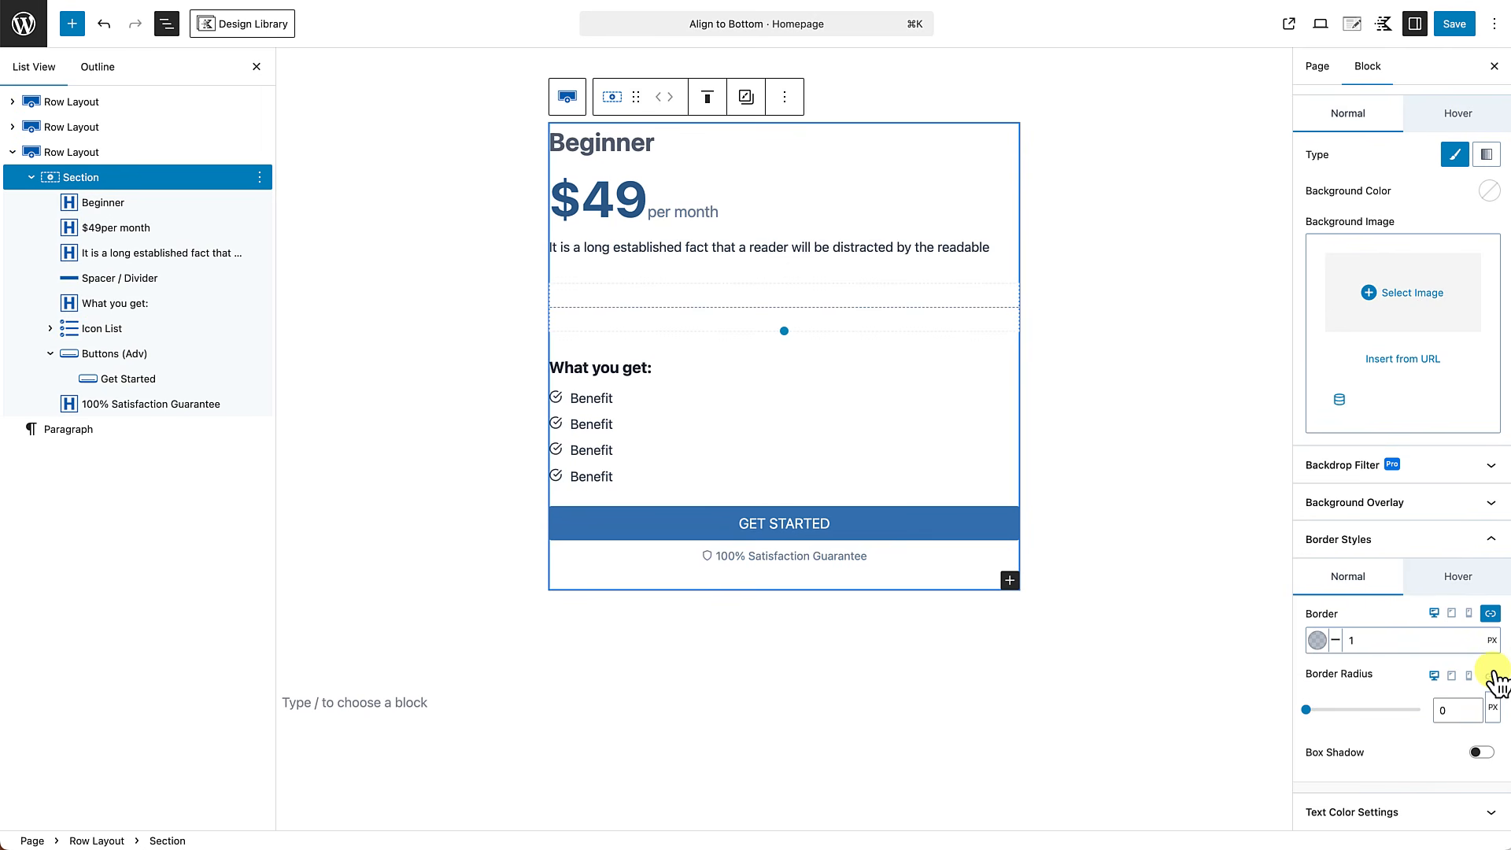
pyautogui.click(1445, 709)
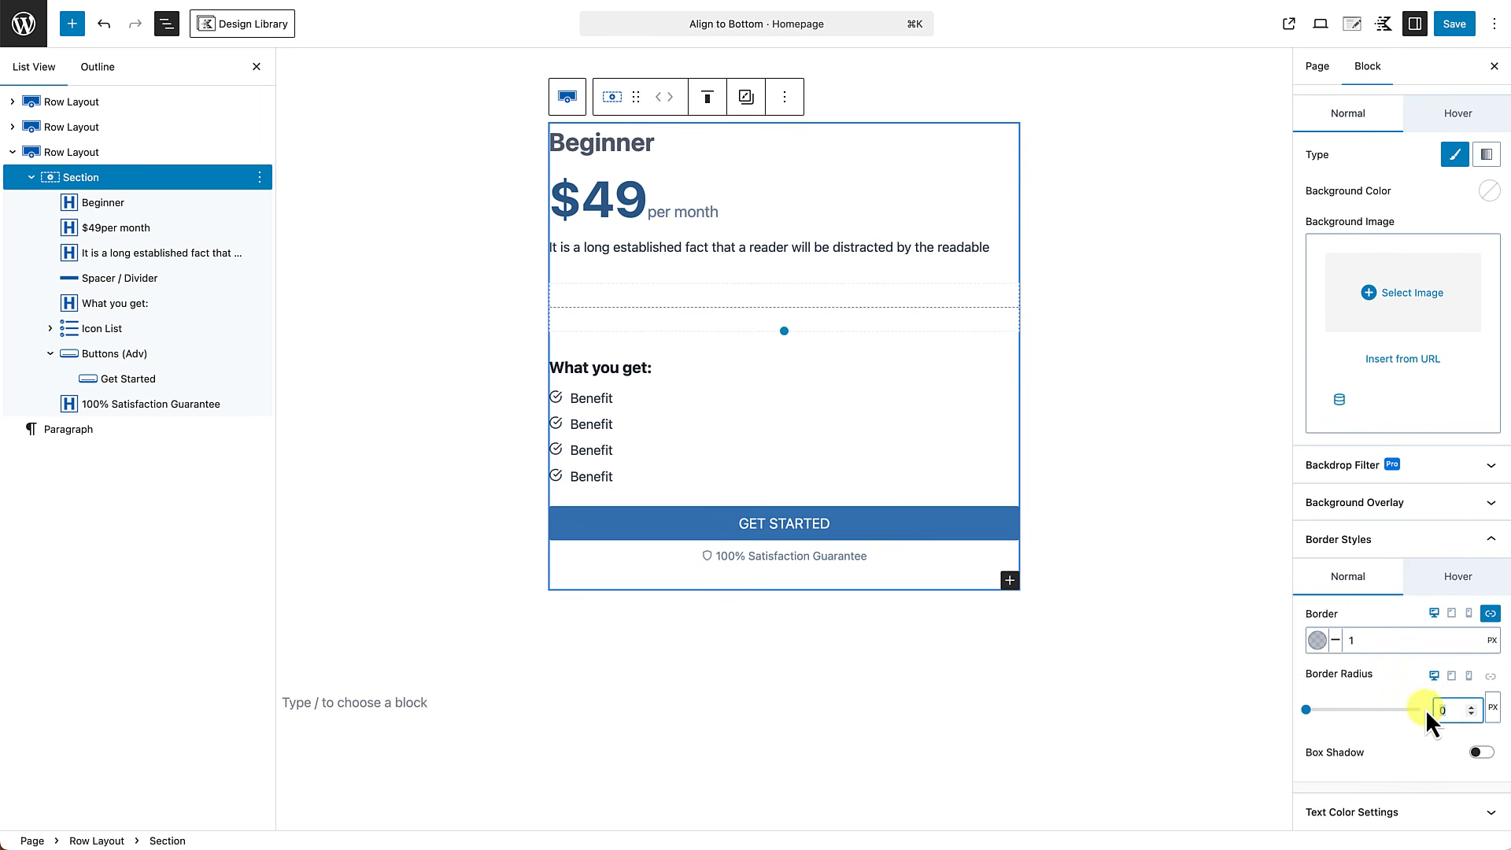
pyautogui.write('6')
pyautogui.scroll(3, 1391, 735)
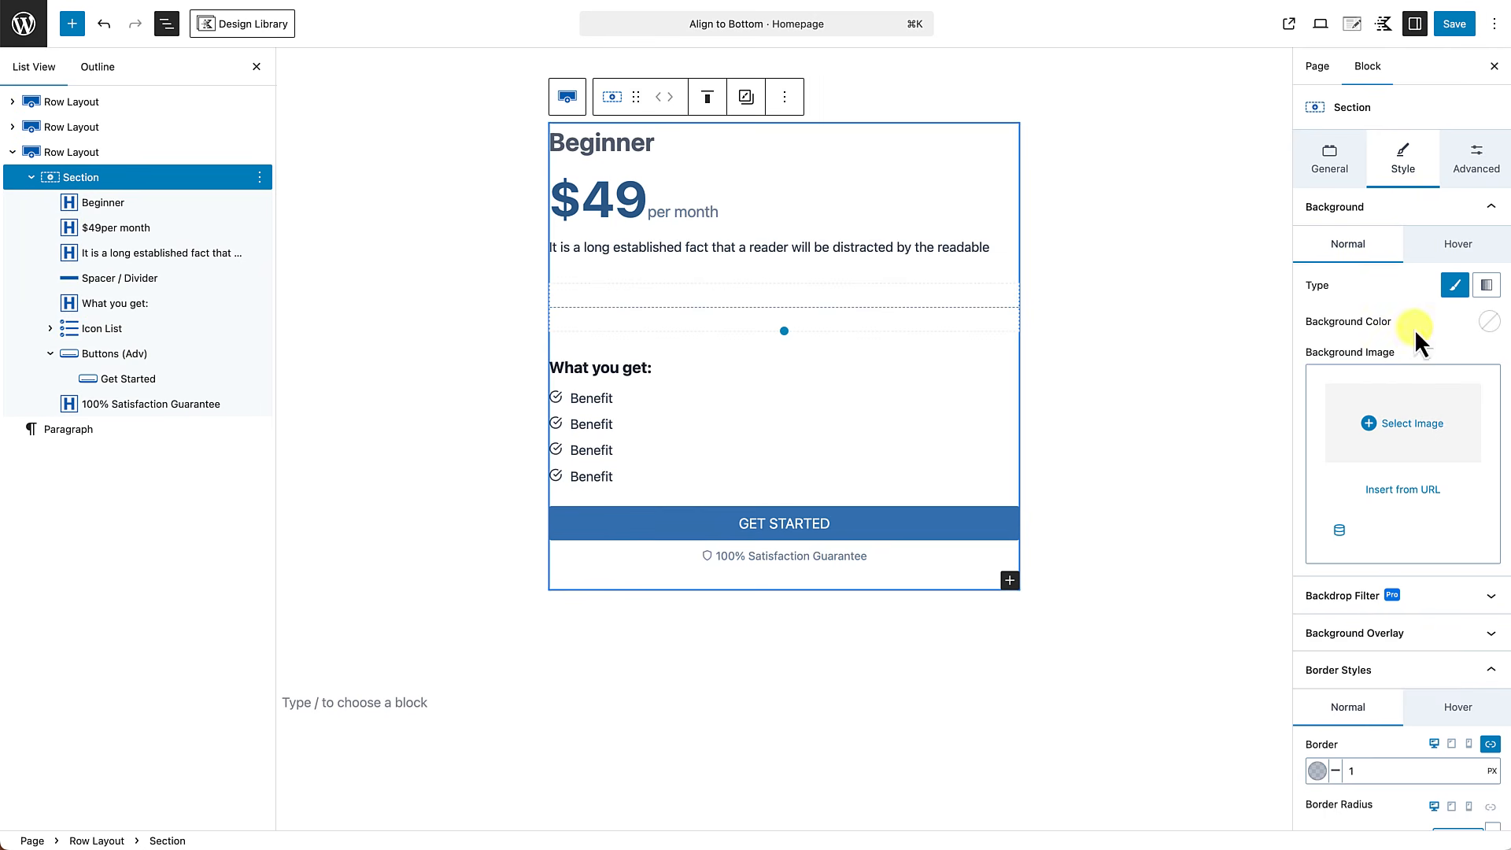
# Link the section's padding sides and add equal padding around the Beginner card's content.
pyautogui.click(1477, 161)
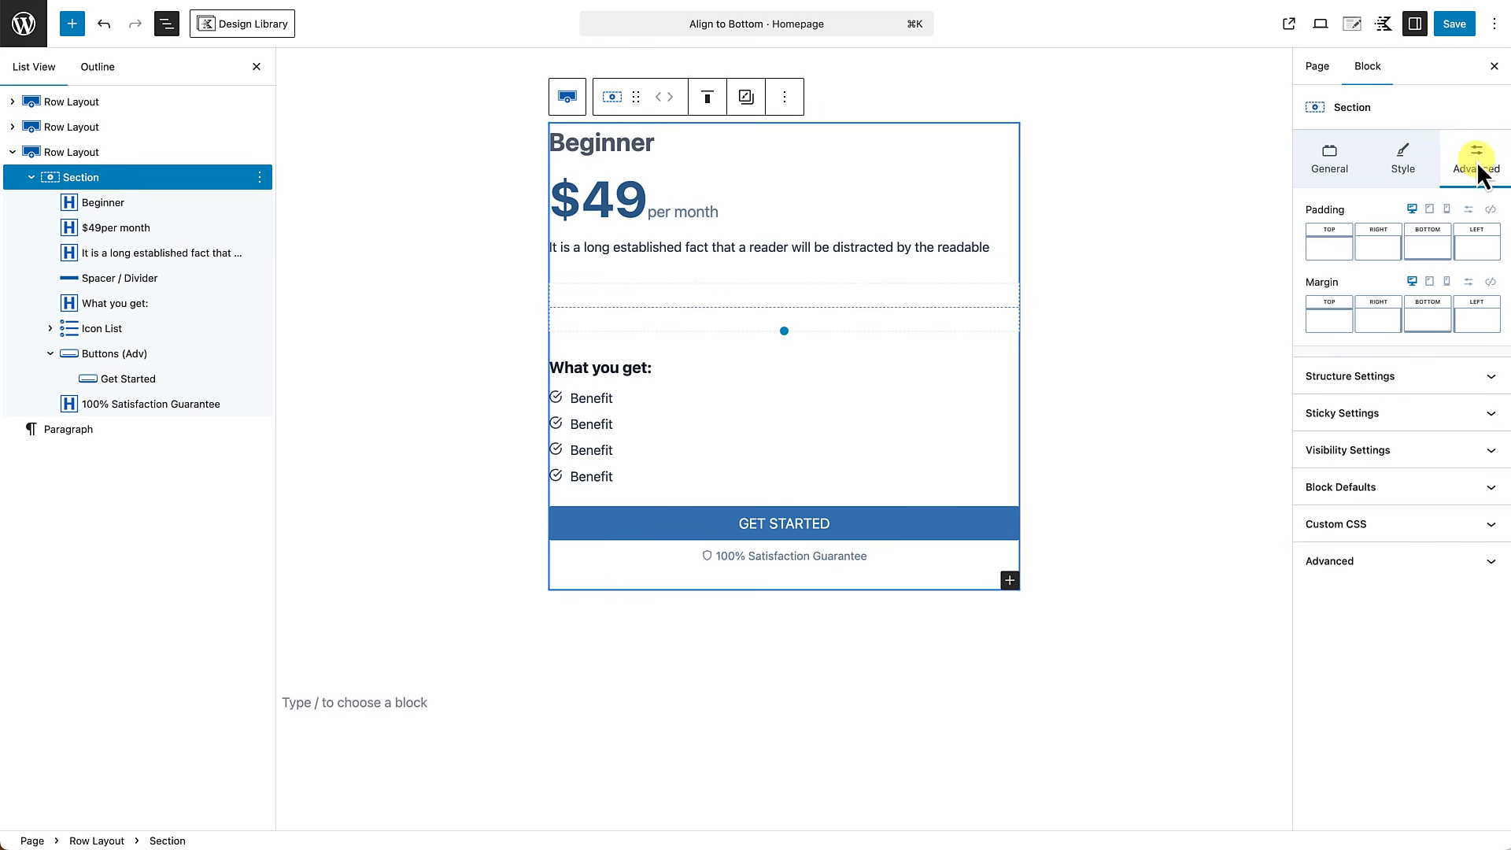
pyautogui.click(1490, 210)
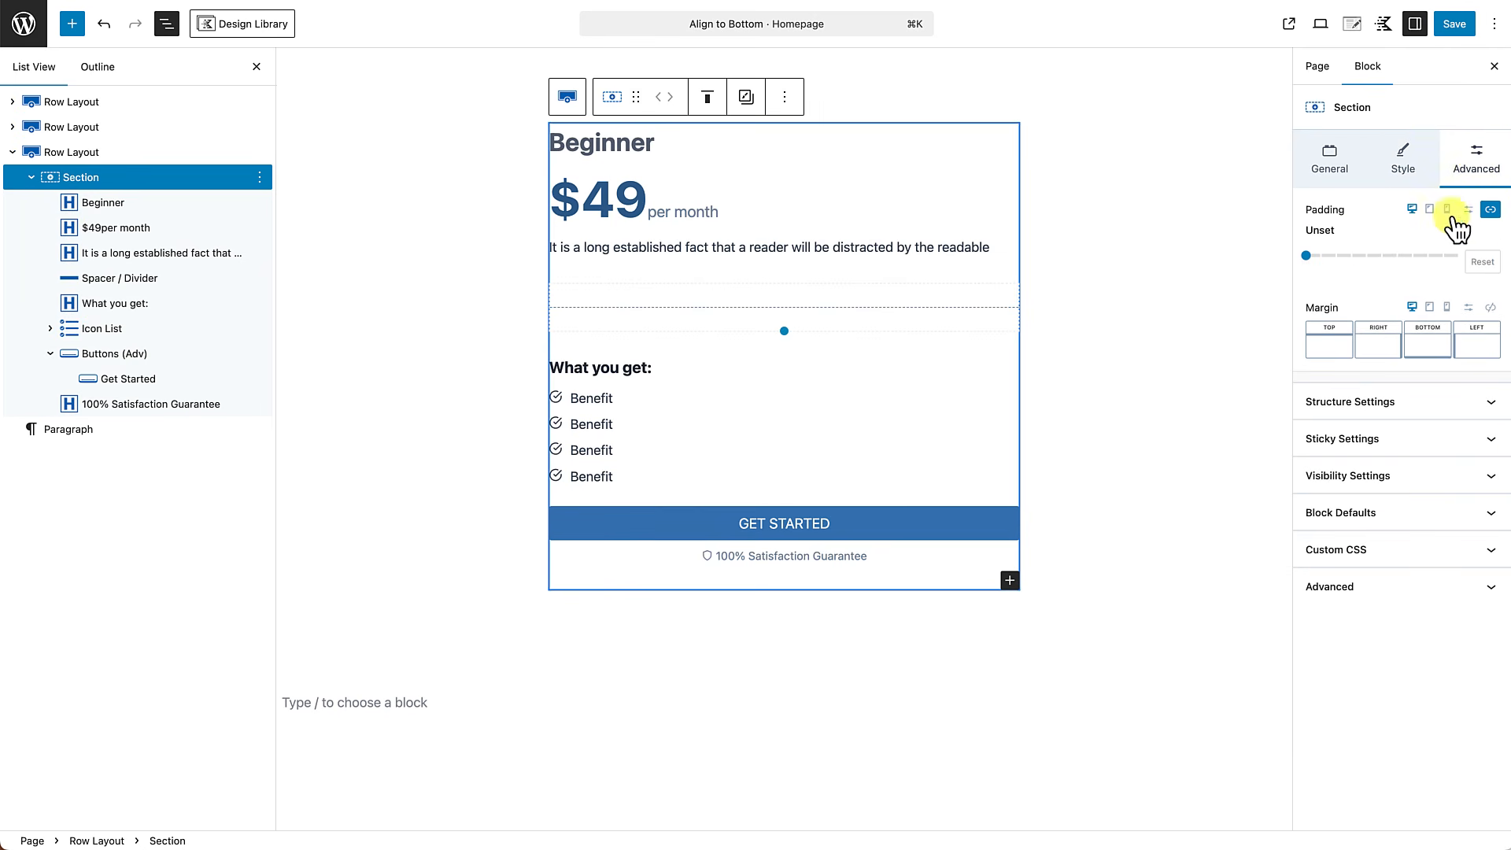
pyautogui.moveTo(1307, 256); pyautogui.dragTo(1350, 260)
pyautogui.click(1119, 639)
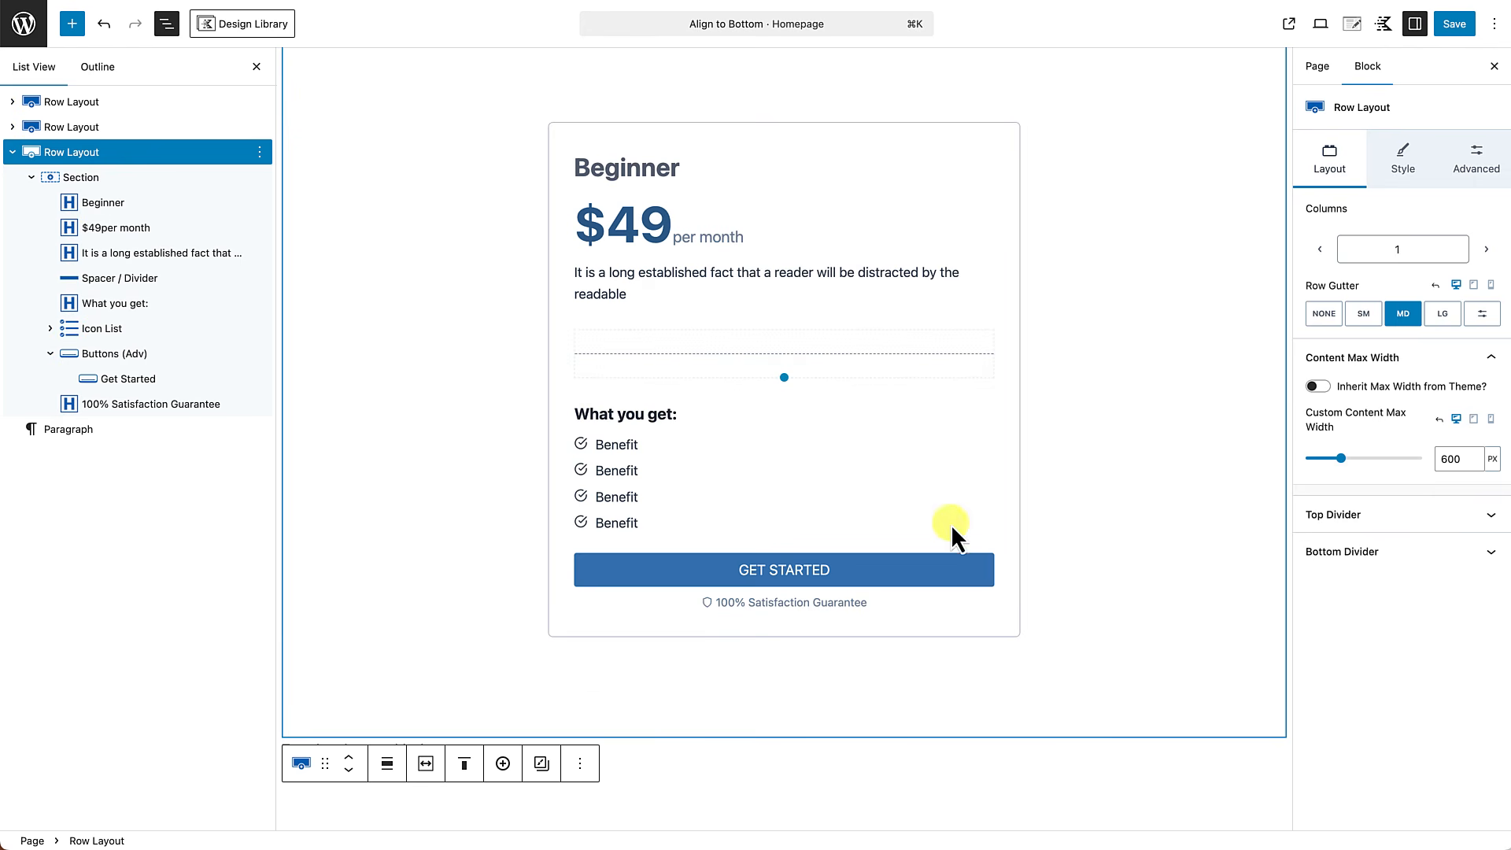
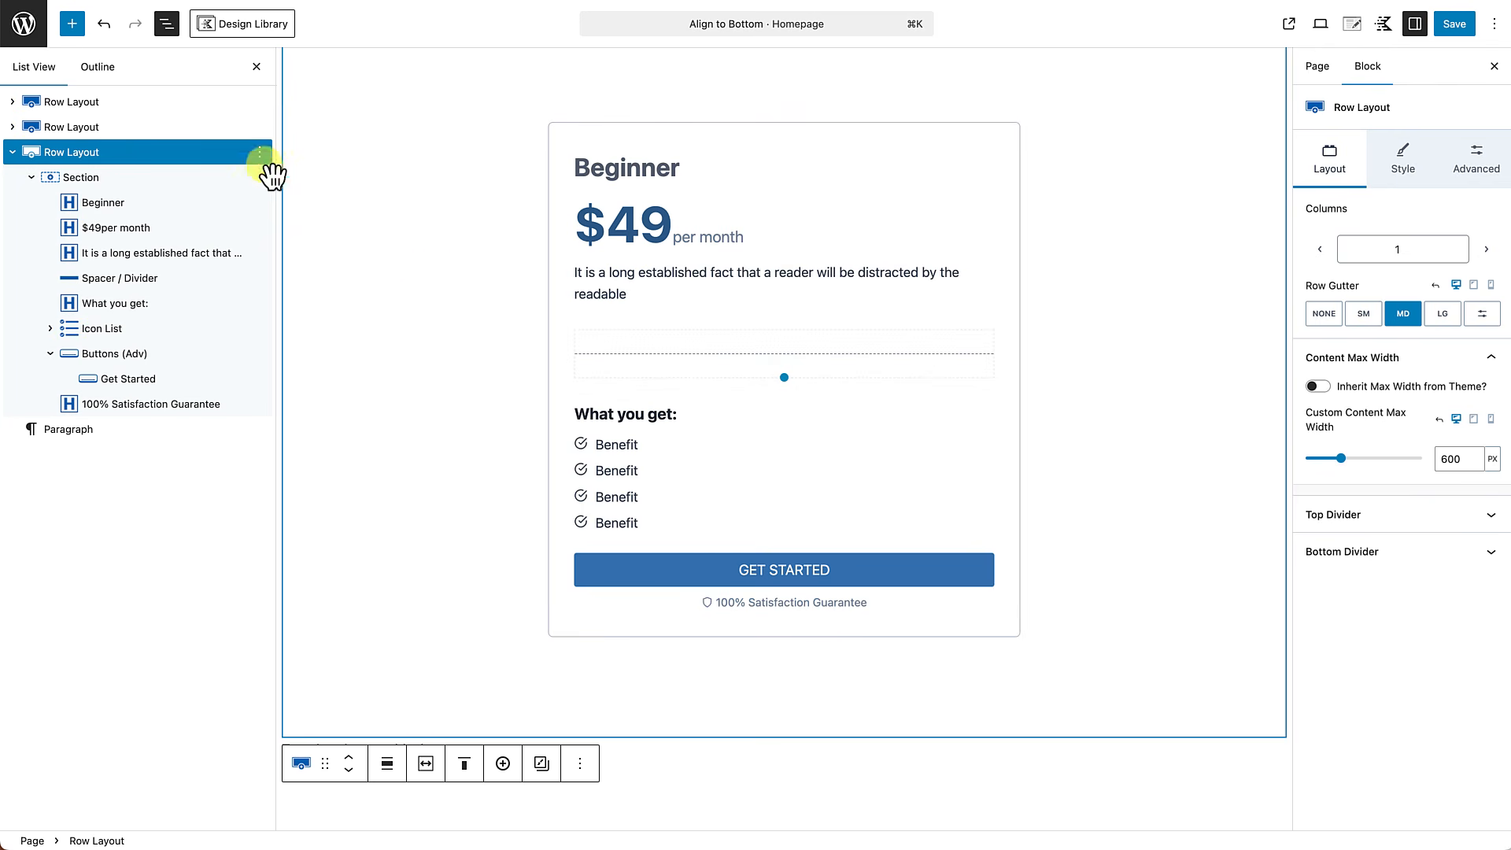
# Duplicate the Beginner card's section twice so the row holds three identical pricing cards.
pyautogui.click(116, 184)
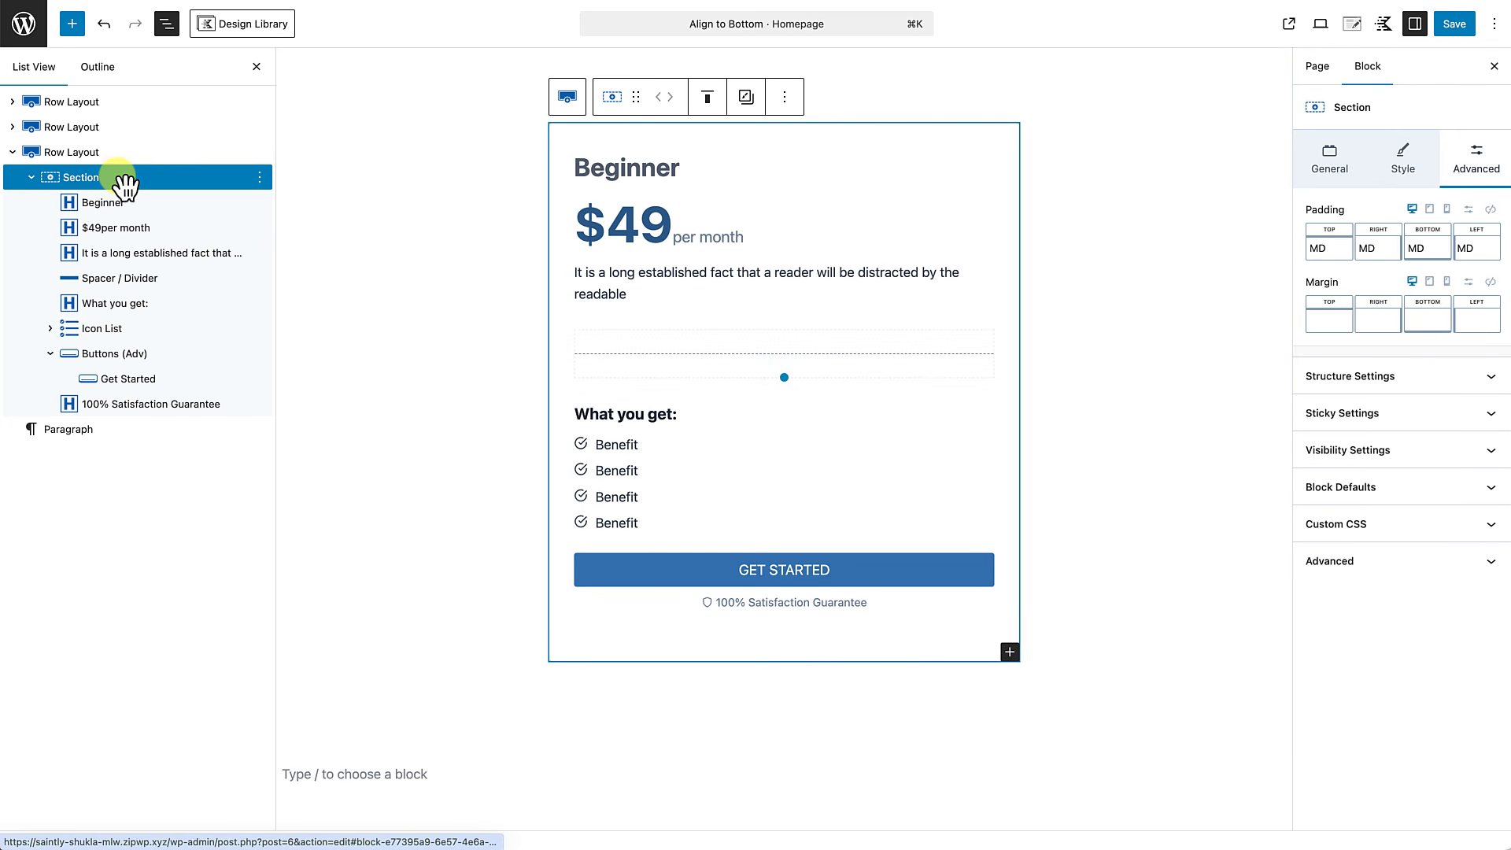
pyautogui.click(788, 97)
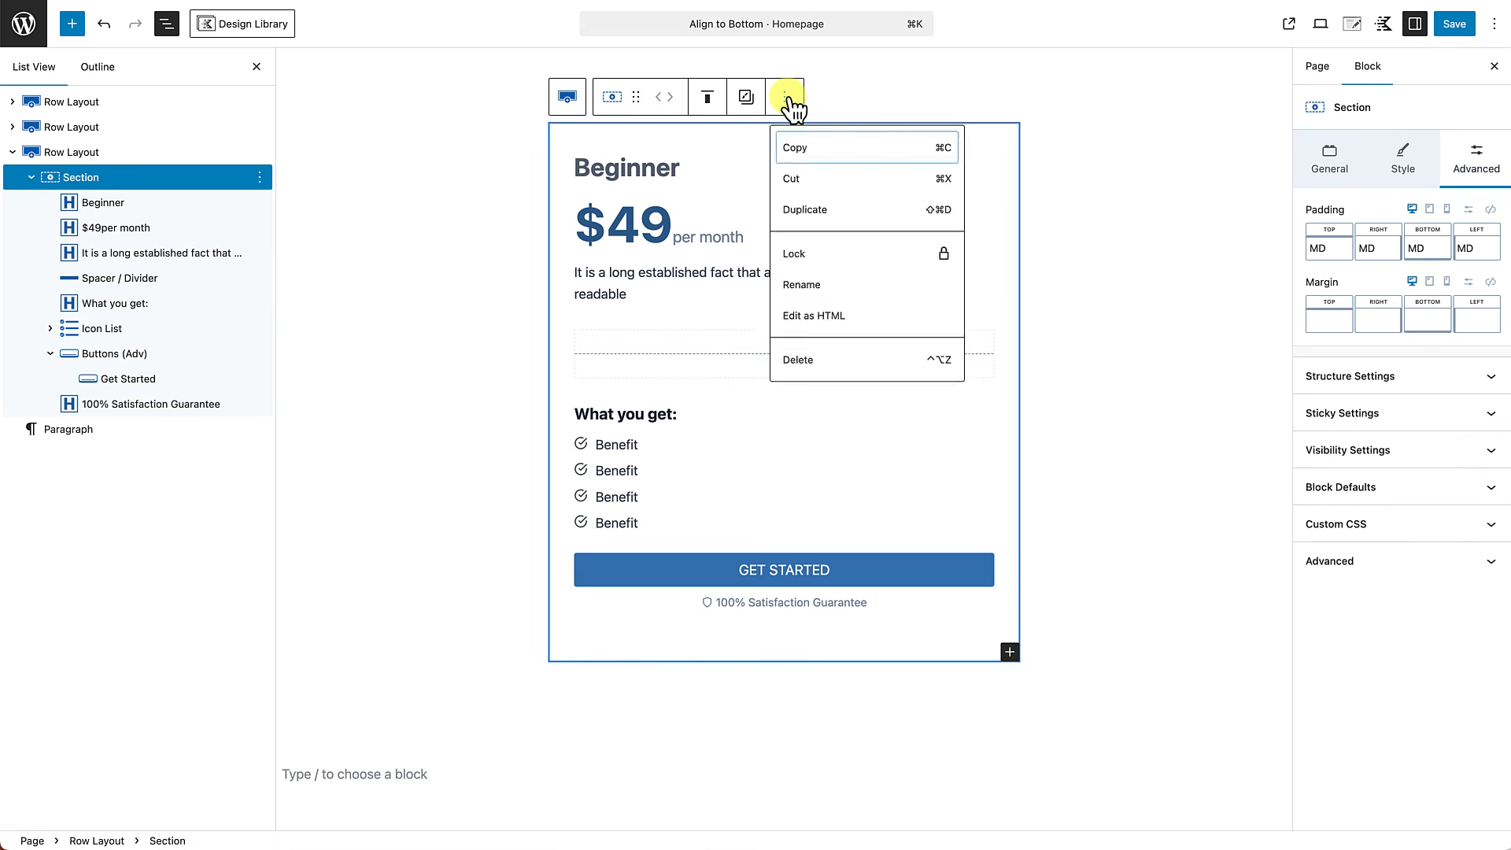
pyautogui.click(836, 210)
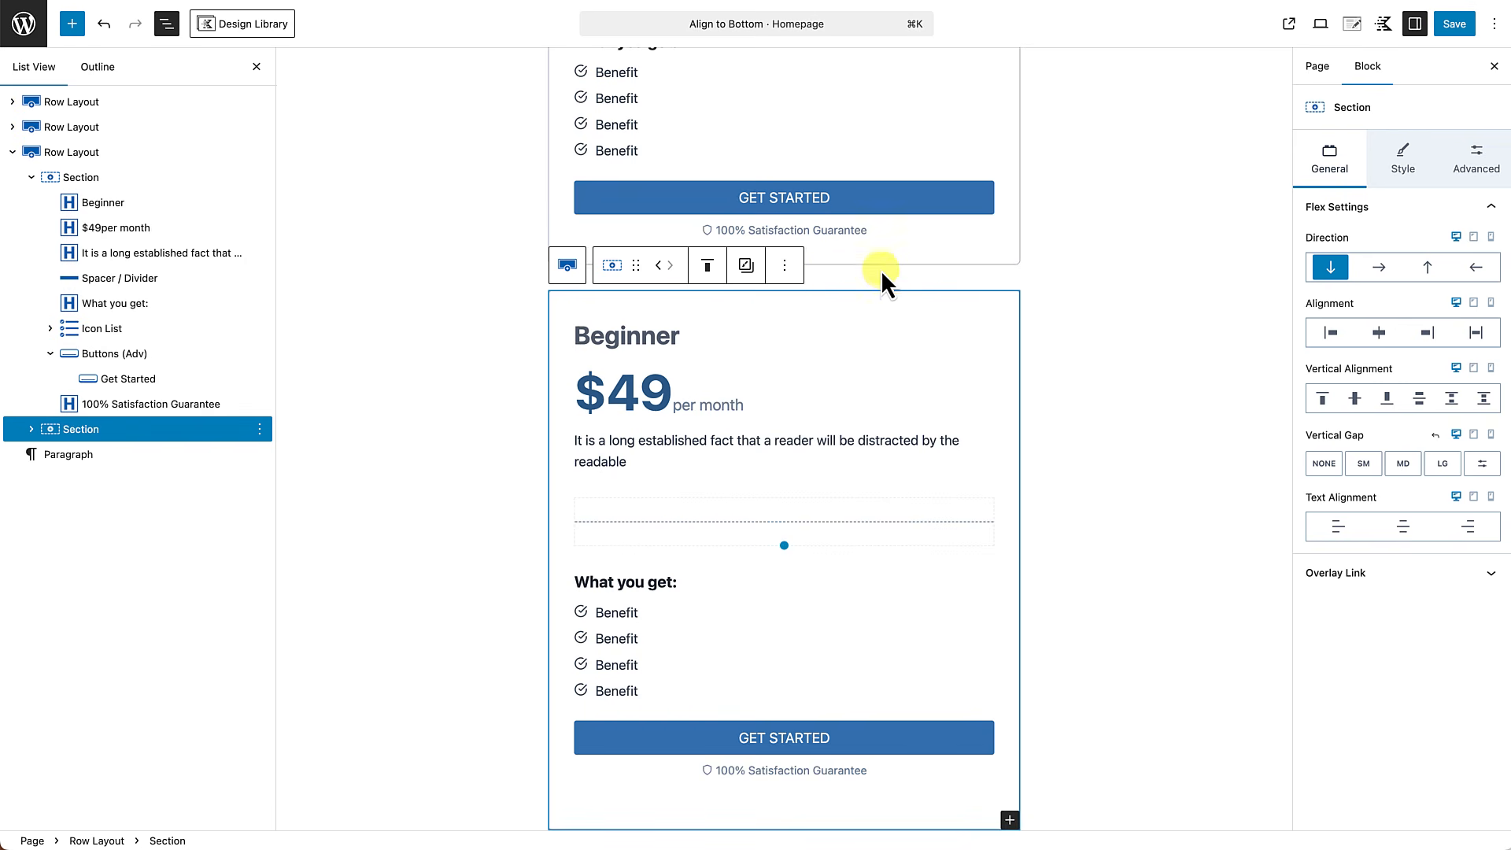
pyautogui.click(784, 265)
pyautogui.click(825, 386)
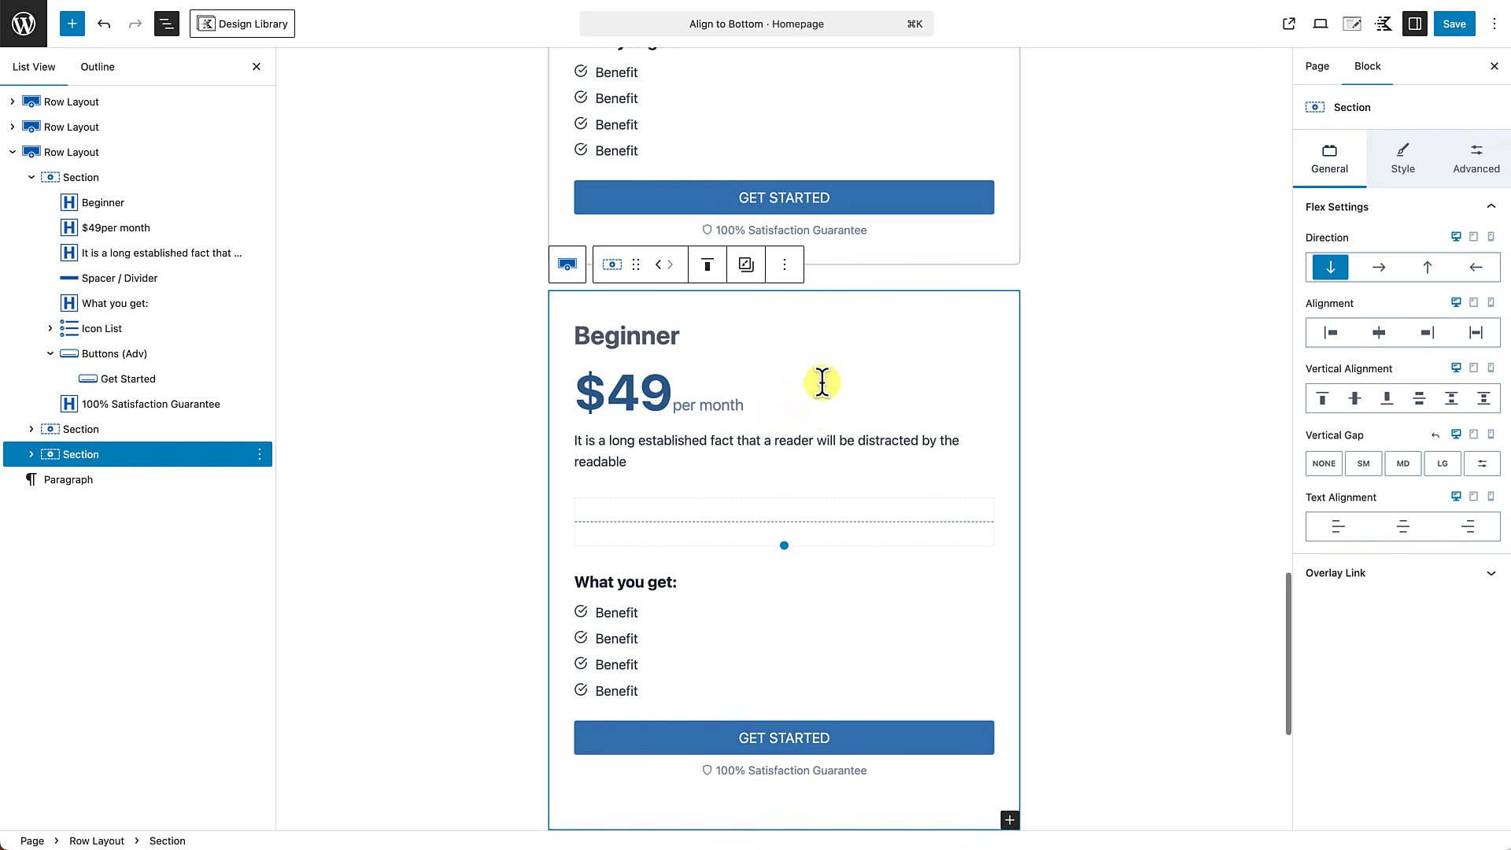
pyautogui.scroll(5, 821, 417)
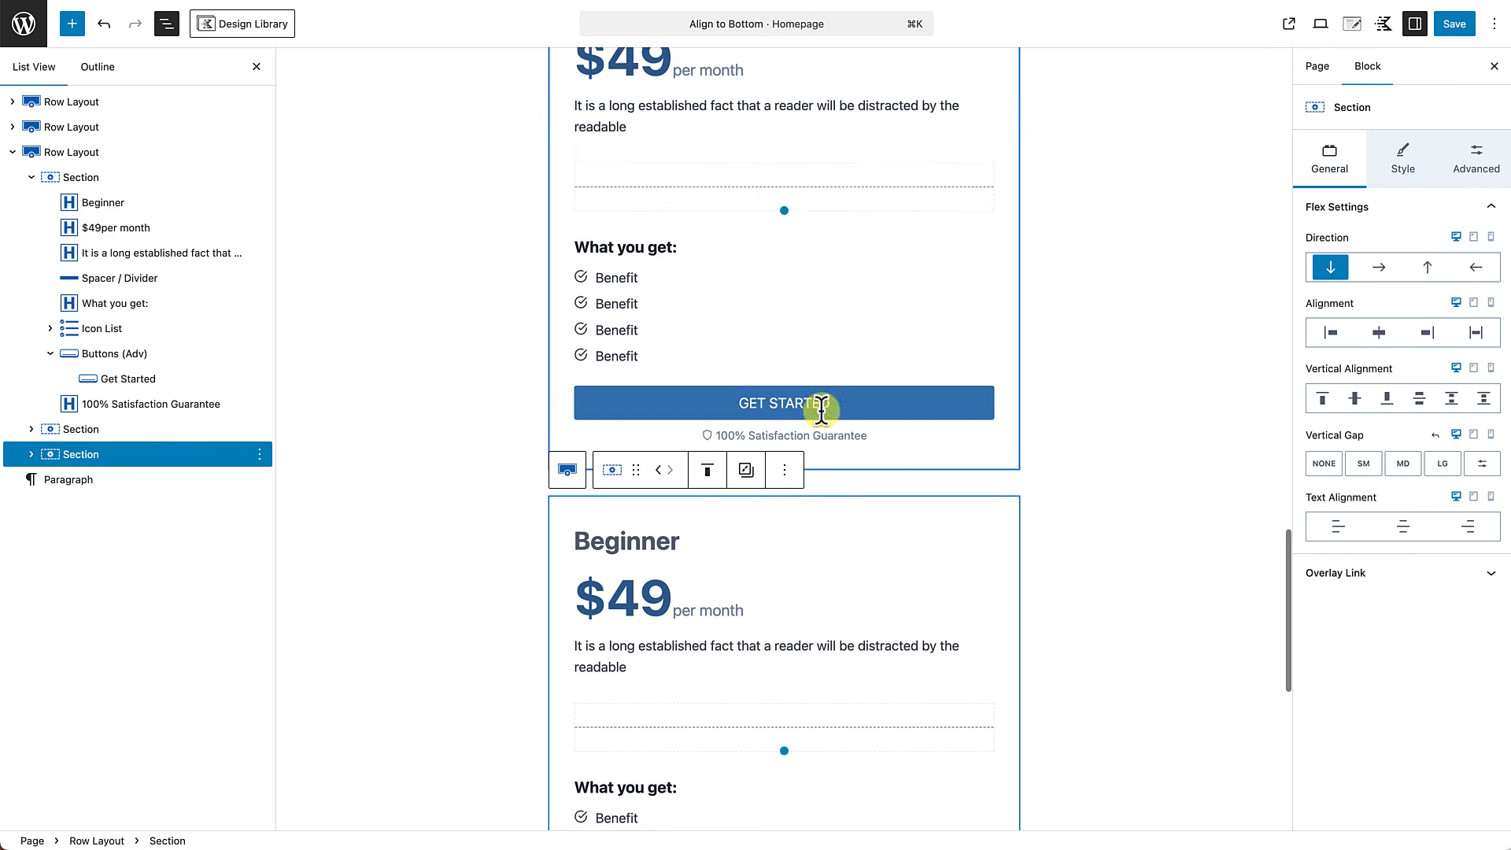
pyautogui.scroll(4, 821, 410)
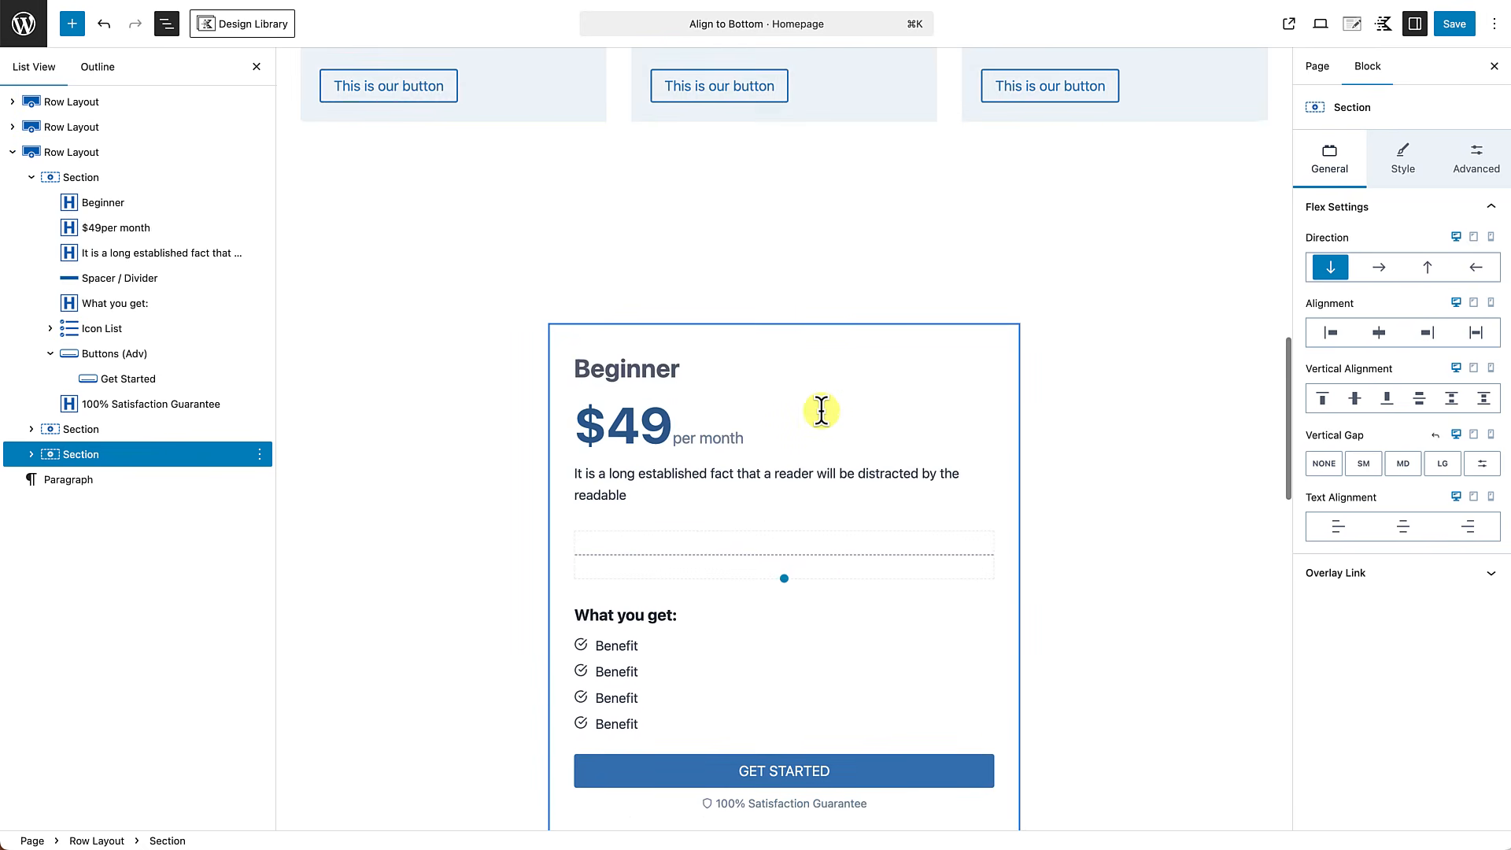
pyautogui.scroll(-3, 821, 410)
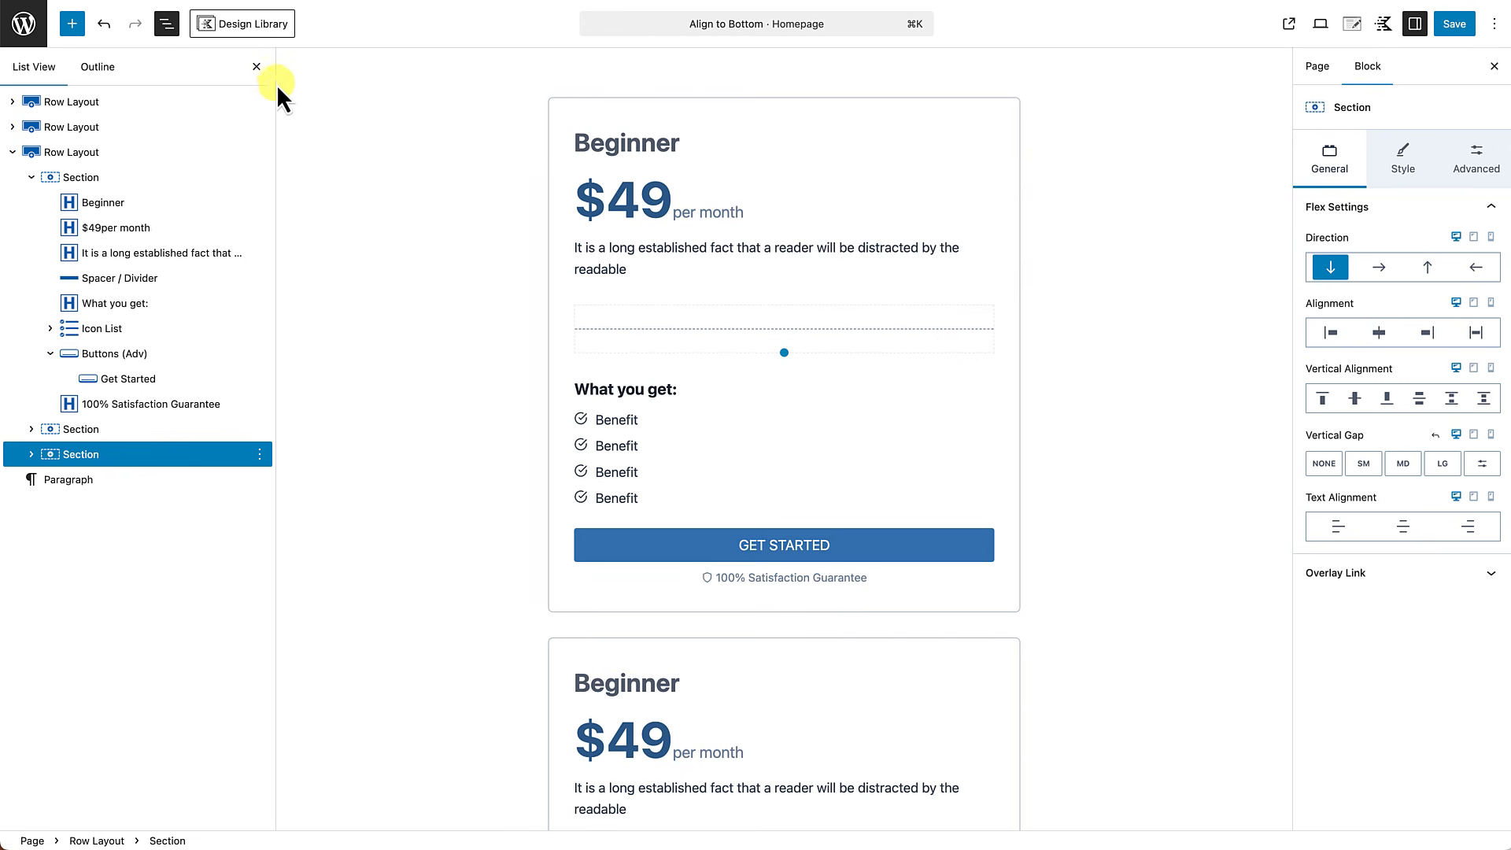
# Clear the pricing row's custom content max width and make it inherit the max width from the theme.
pyautogui.click(257, 67)
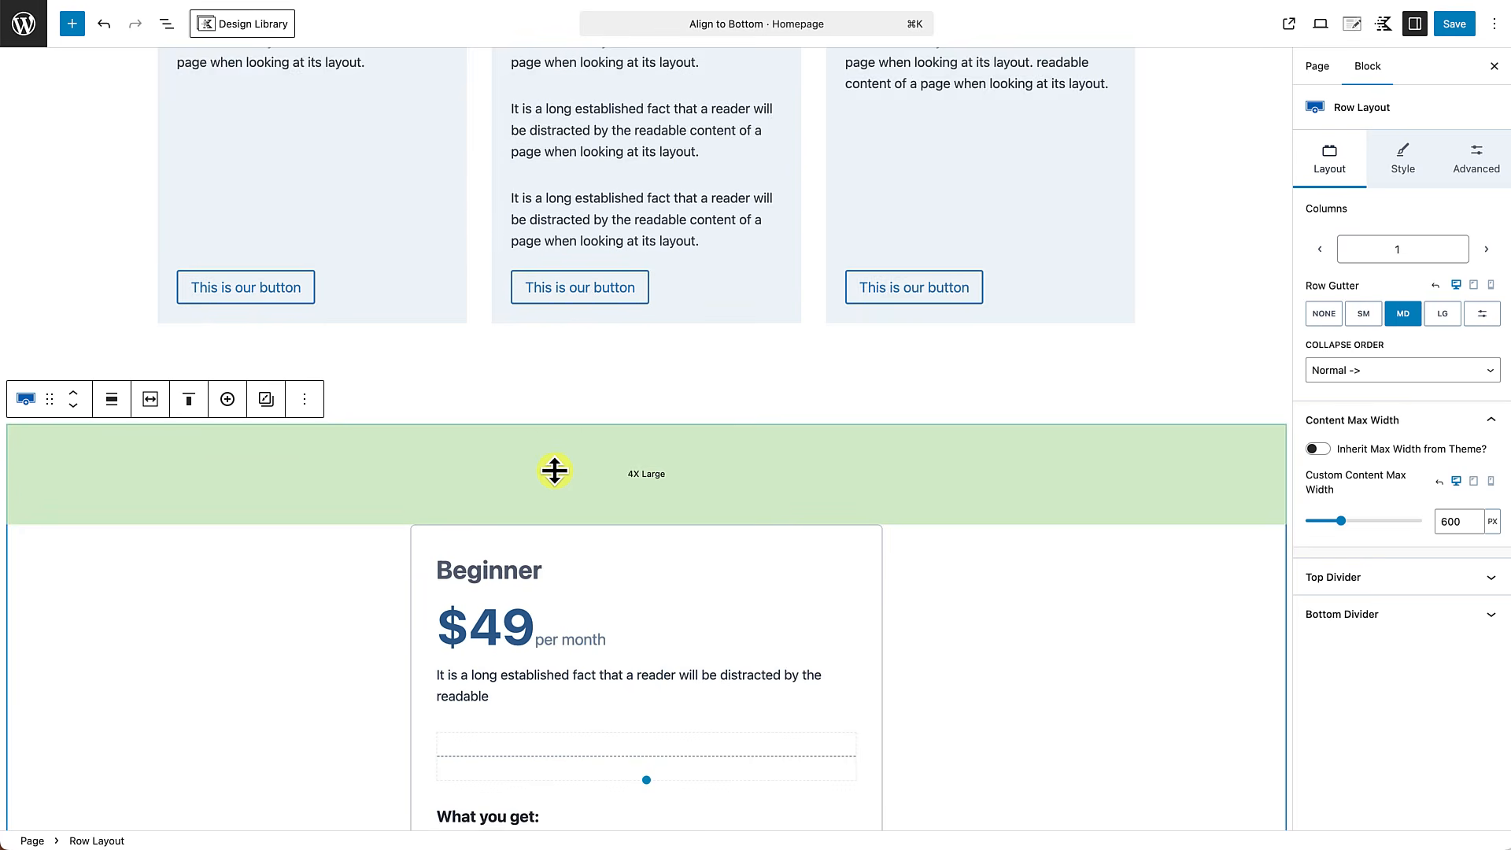
pyautogui.scroll(-2, 555, 470)
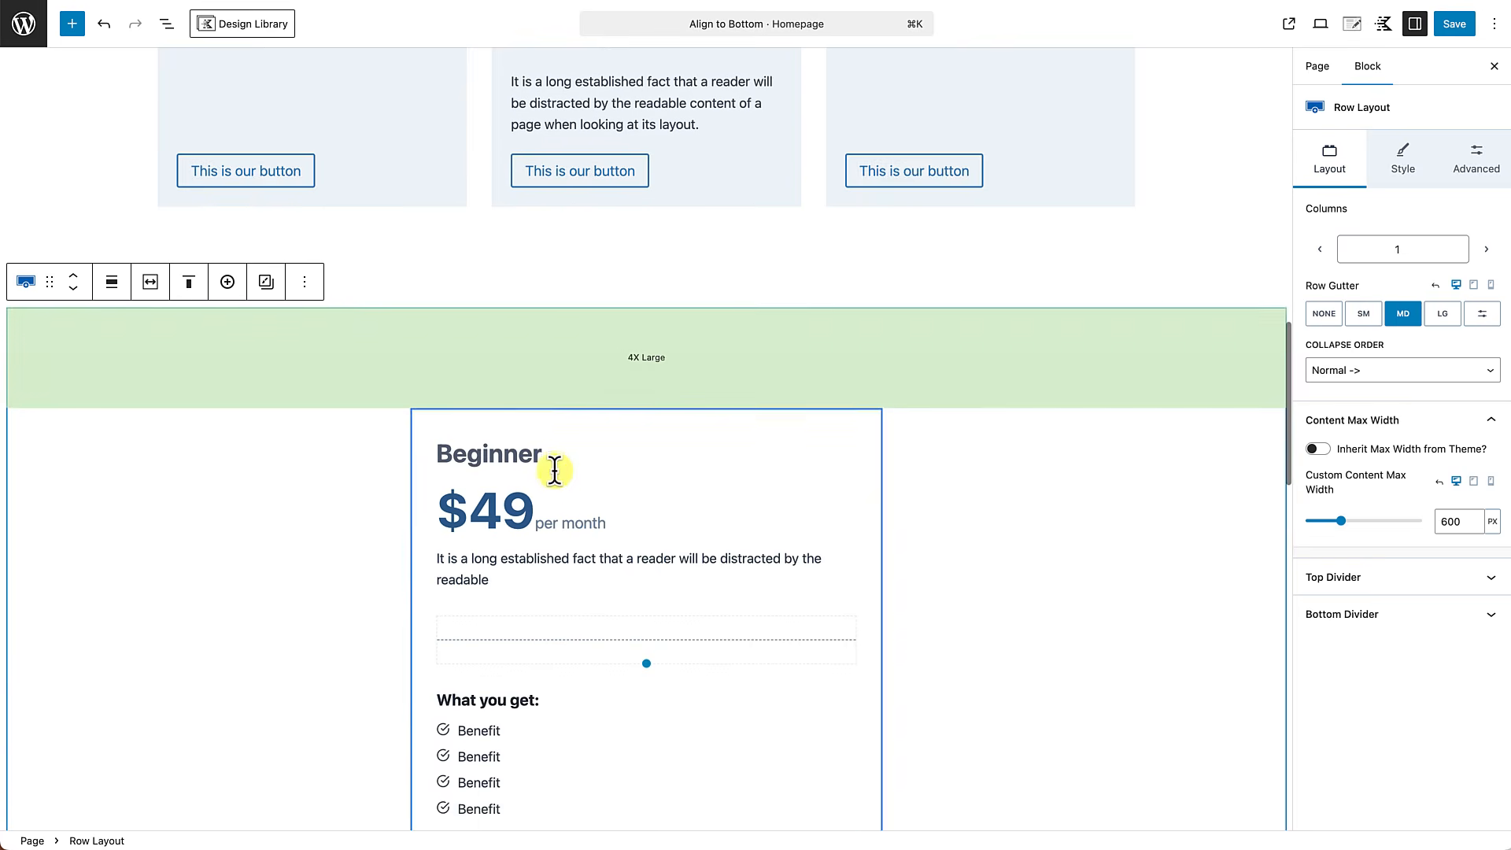
pyautogui.moveTo(595, 334); pyautogui.dragTo(599, 319)
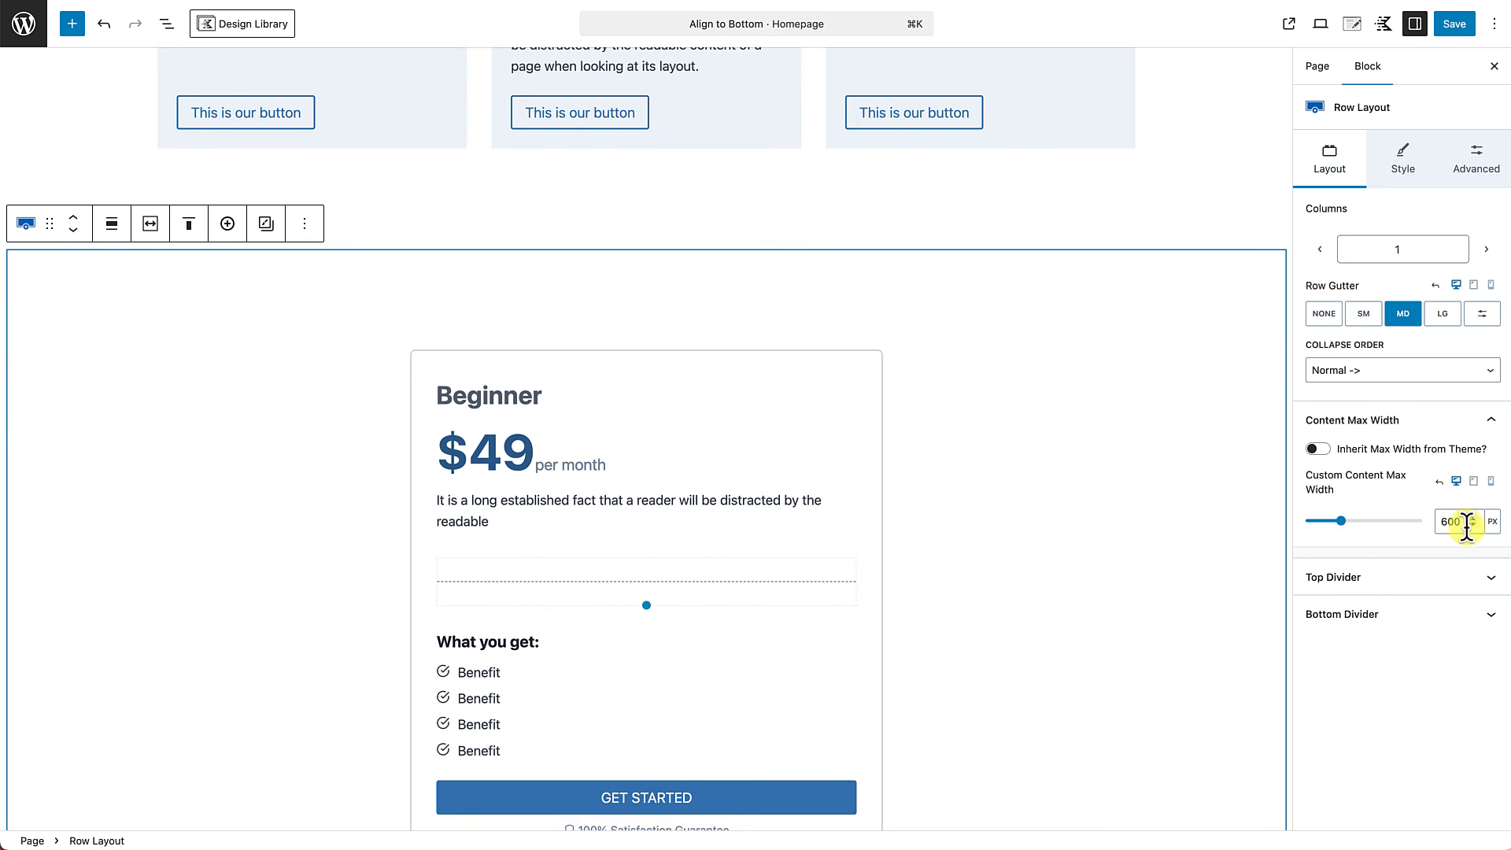
pyautogui.click(1433, 484)
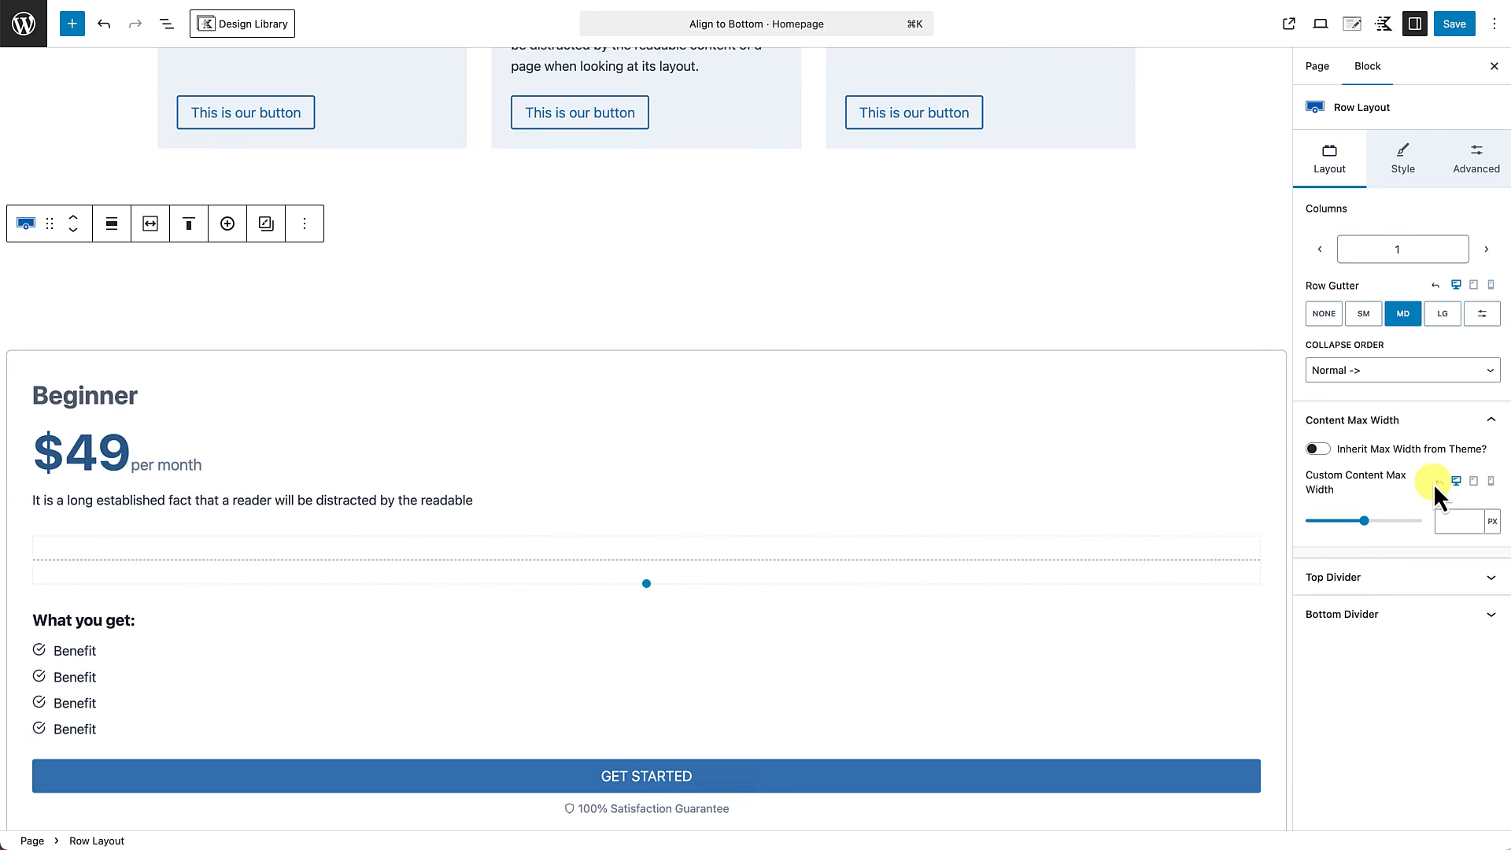
pyautogui.click(1325, 452)
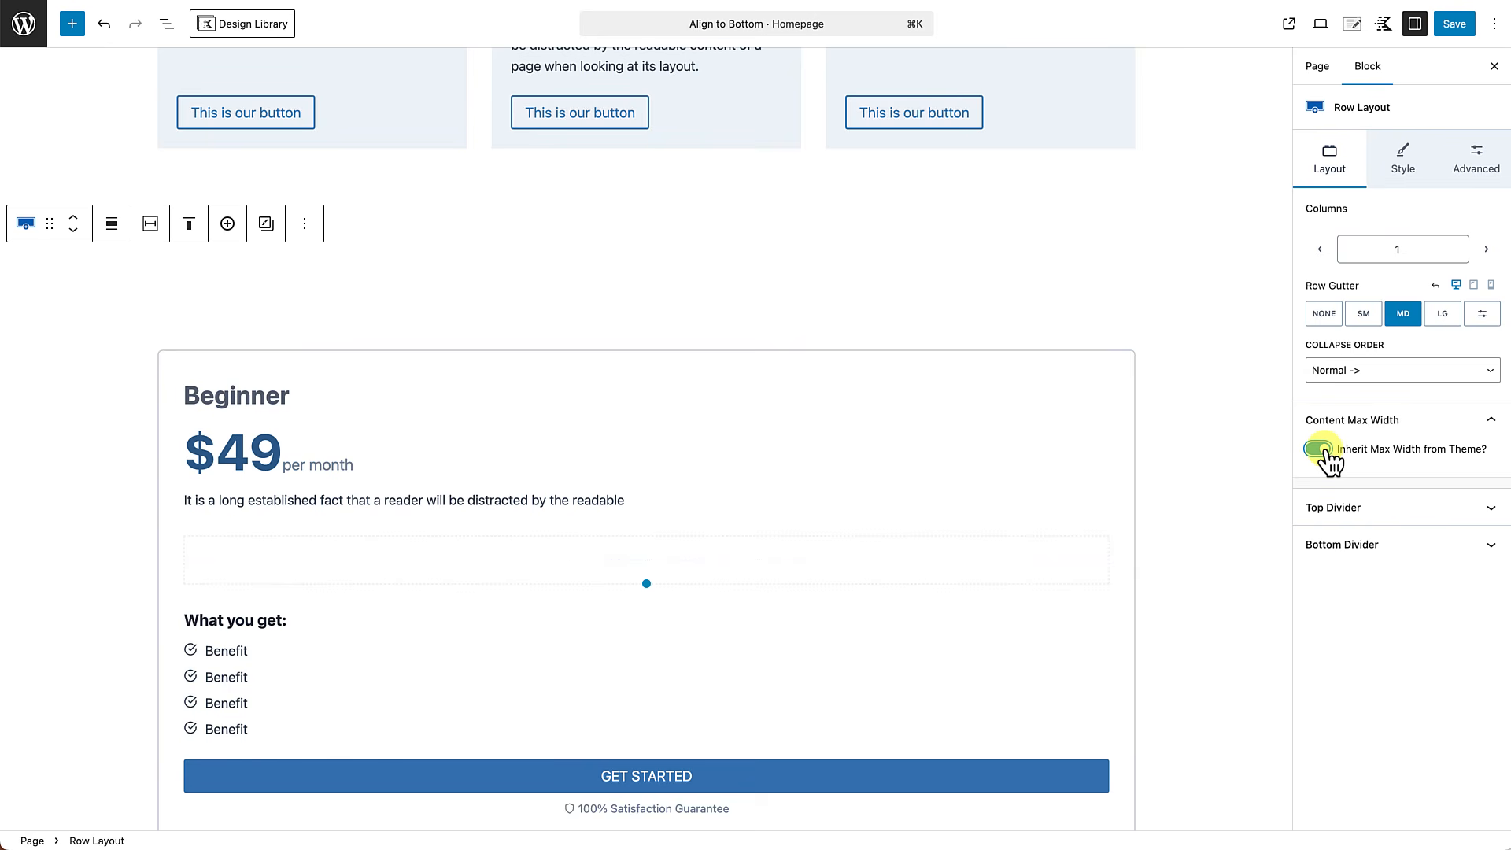
# Set the pricing row to 3 equal columns so the cards sit side by side.
pyautogui.click(1487, 250)
pyautogui.click(1489, 251)
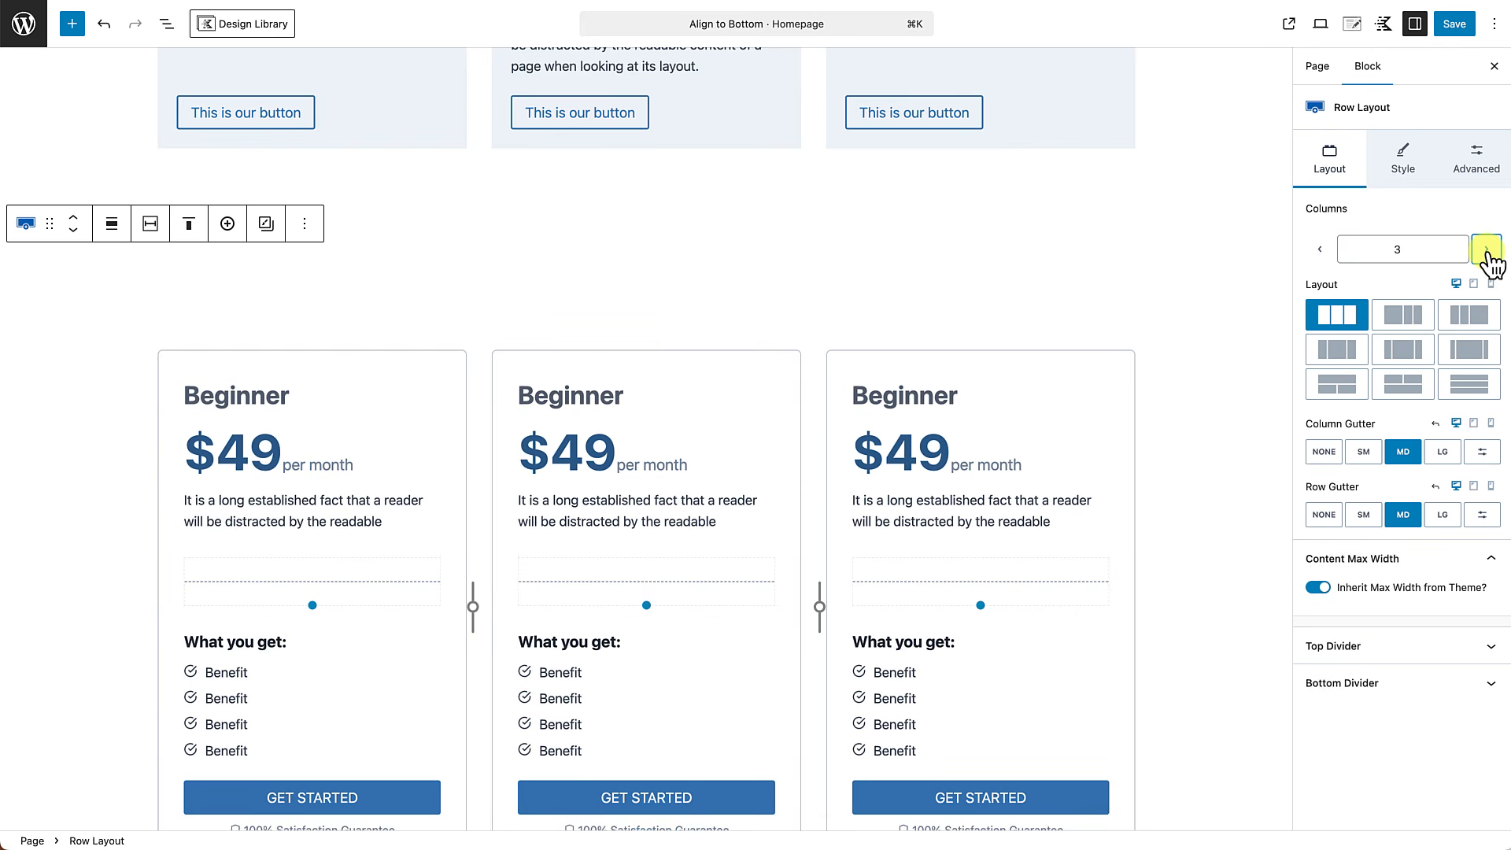
pyautogui.scroll(-3, 1180, 455)
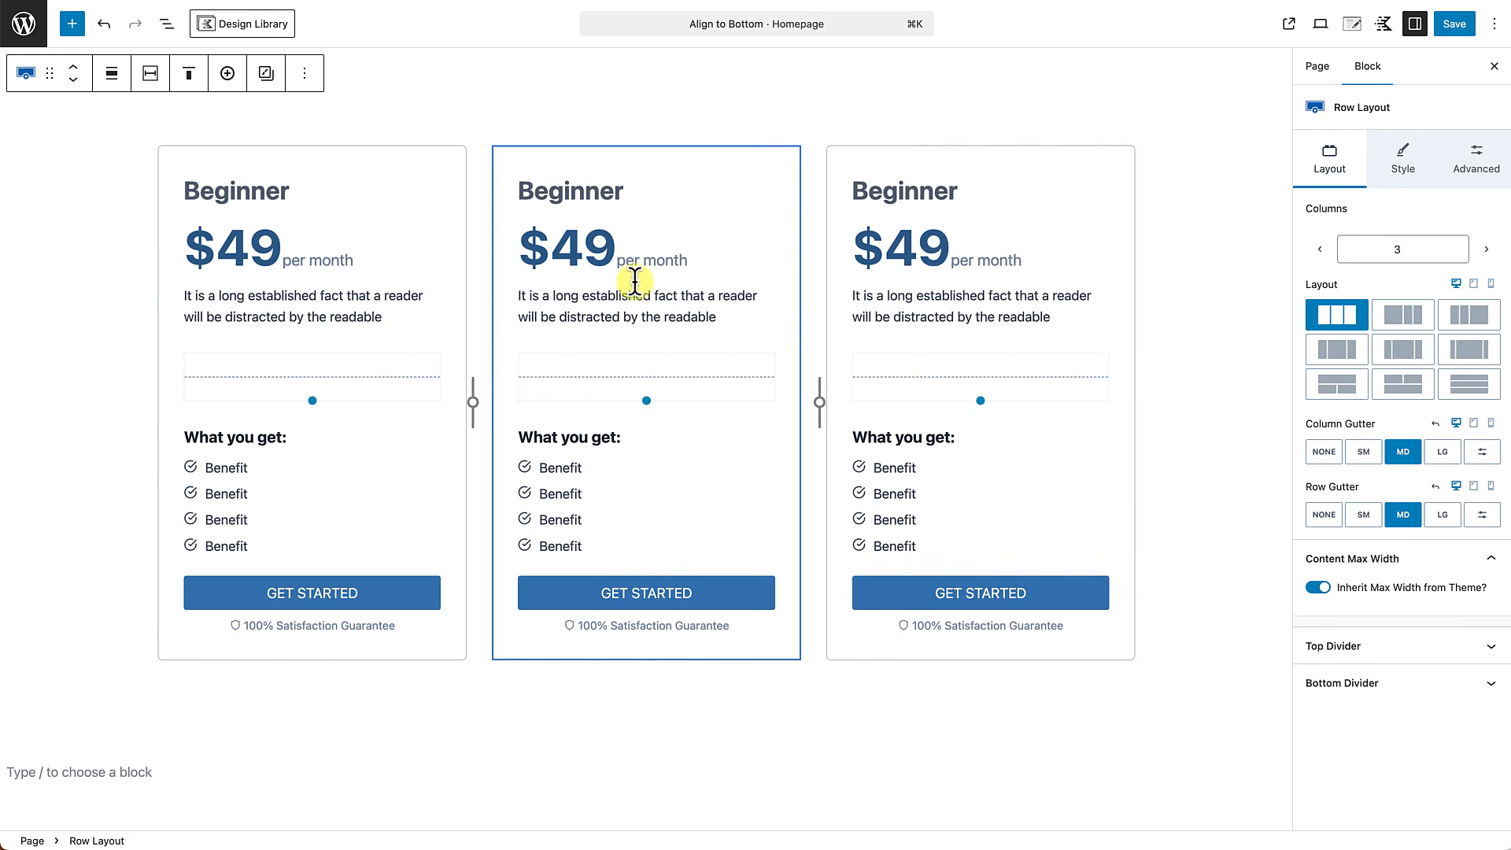
# Retitle the middle card "Professional" and the third card "Expert".
pyautogui.doubleClick(568, 192)
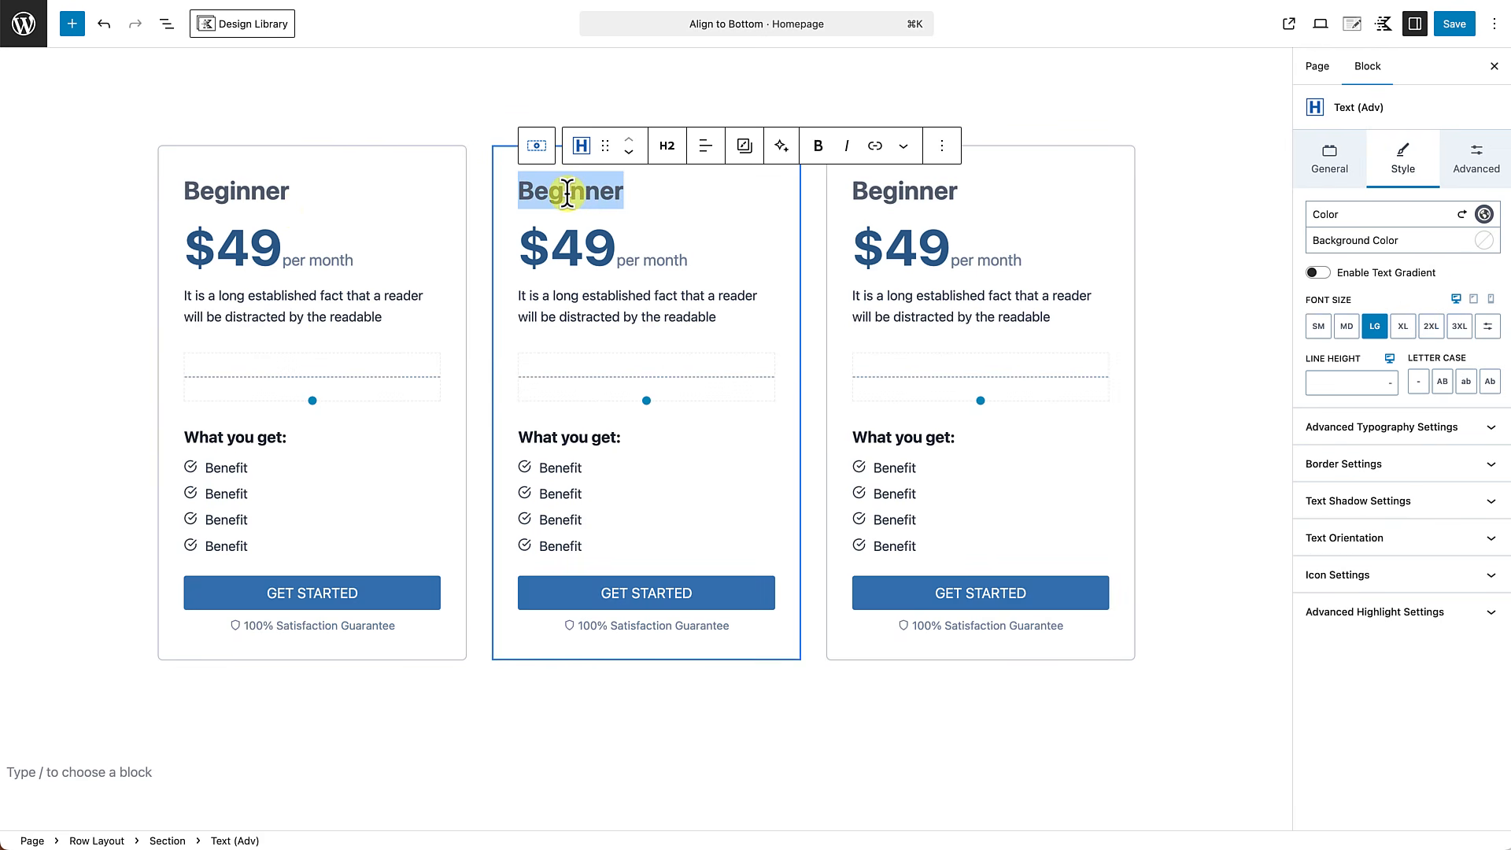
pyautogui.write('Professional')
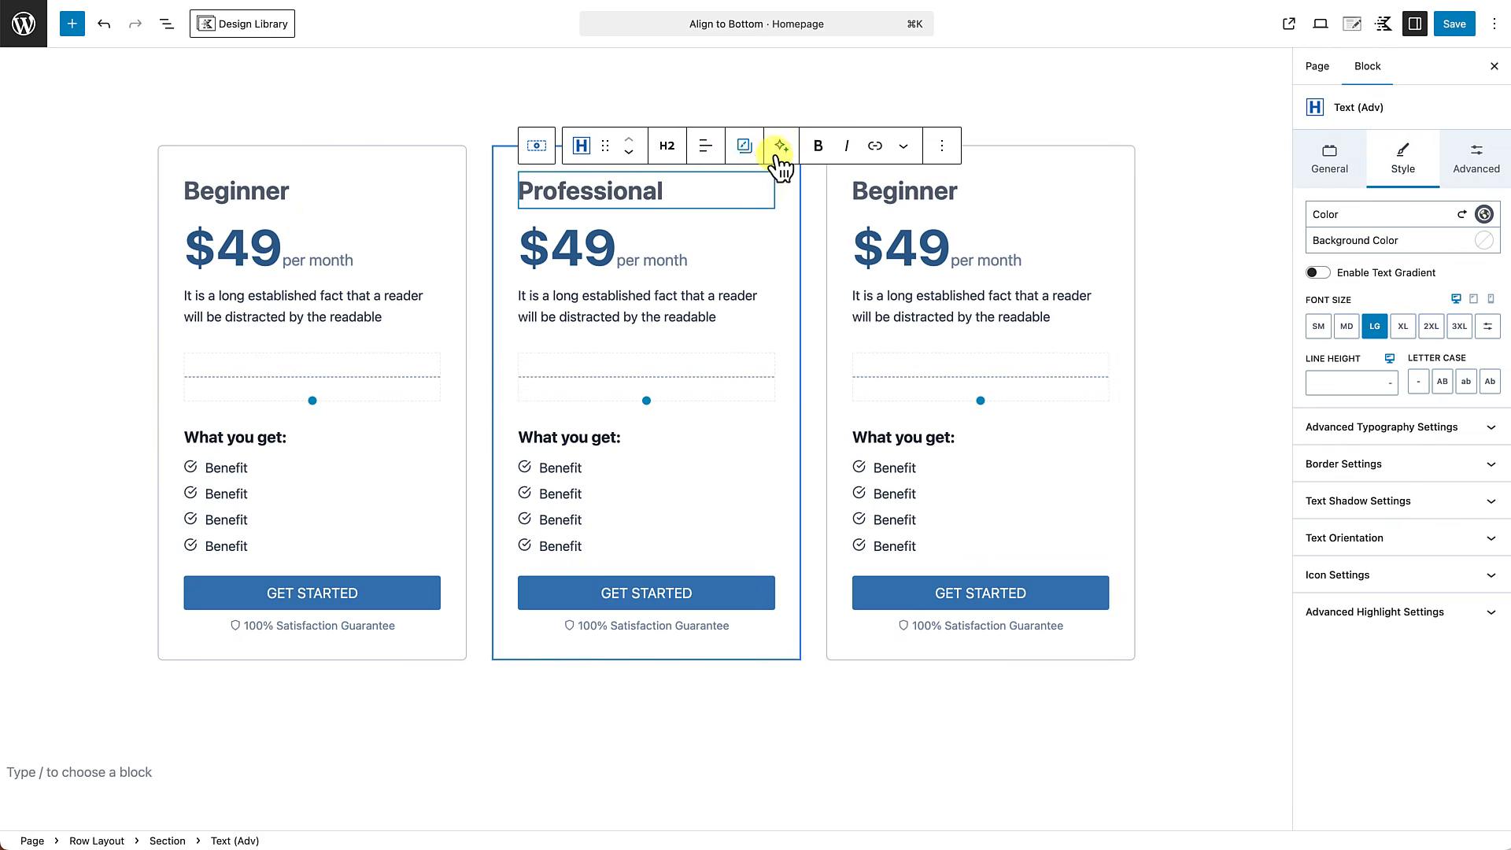
pyautogui.doubleClick(862, 191)
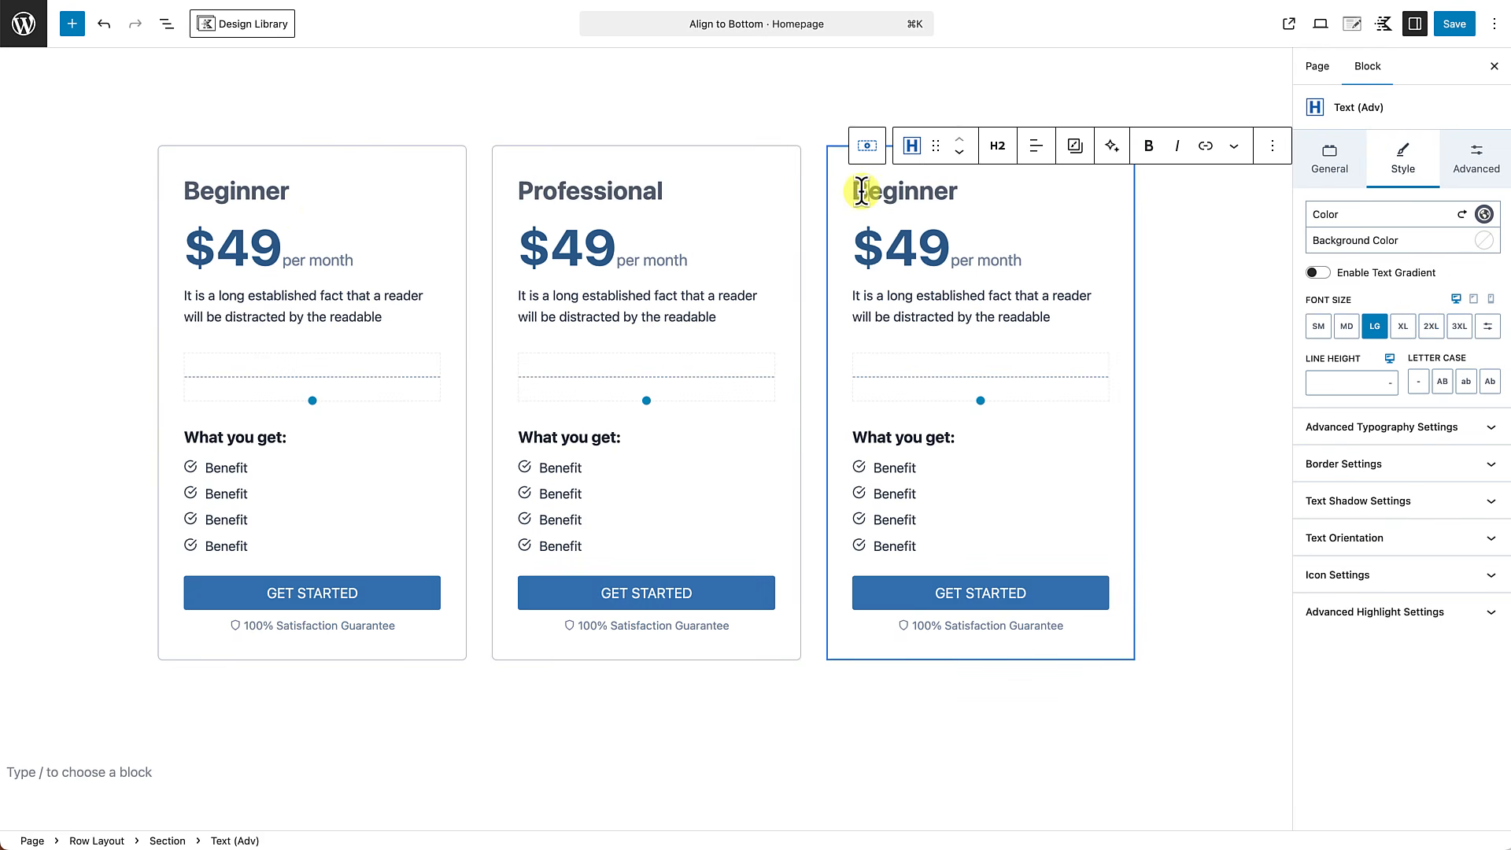
pyautogui.write('Expert')
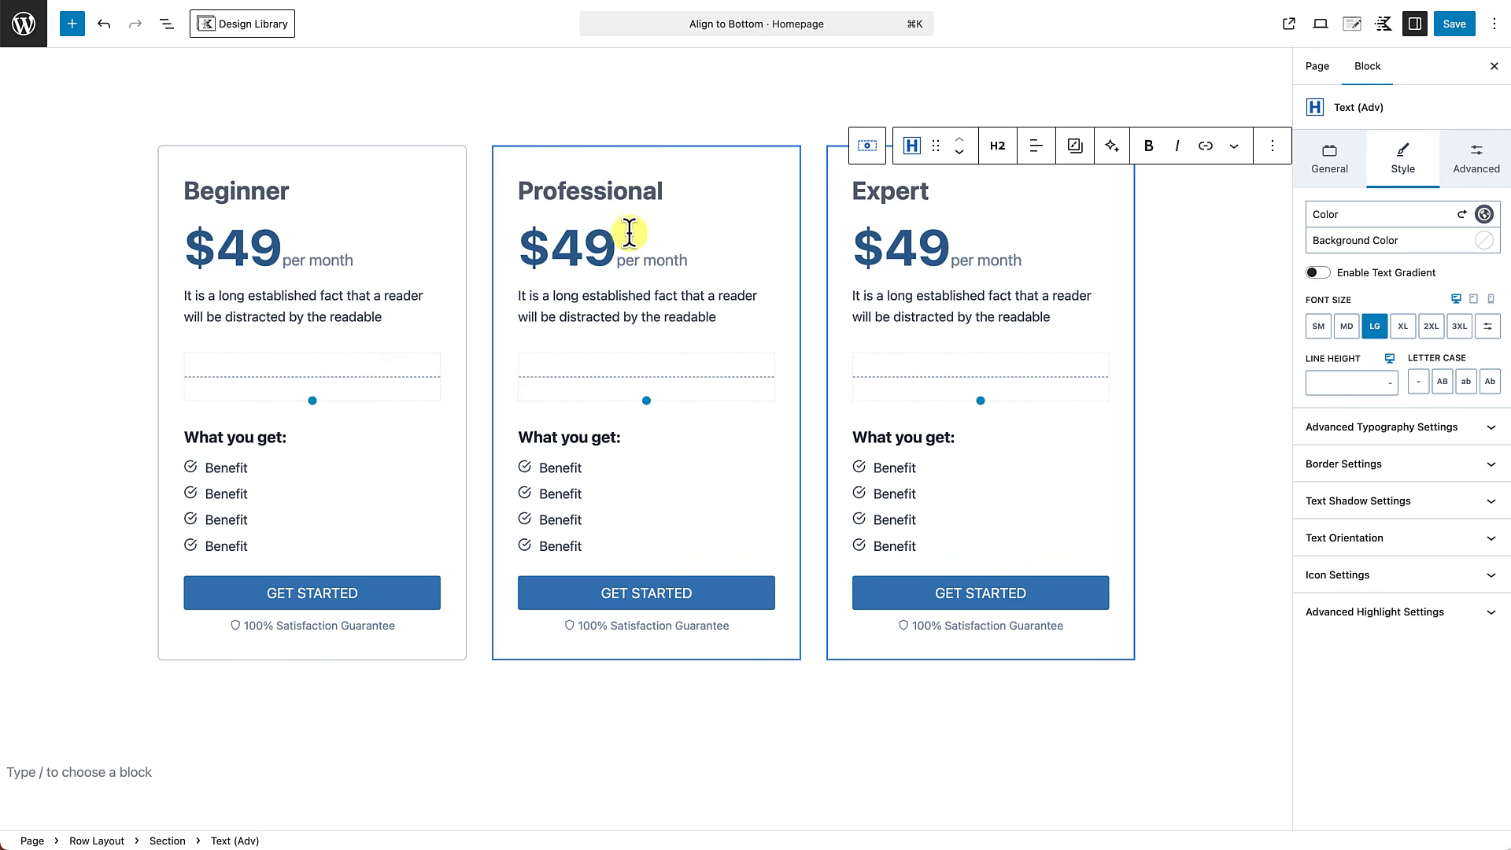
# Change the Professional card's price to $59 and the Expert card's price to $79.
pyautogui.click(584, 248)
pyautogui.press('BackSpace')
pyautogui.write('5')
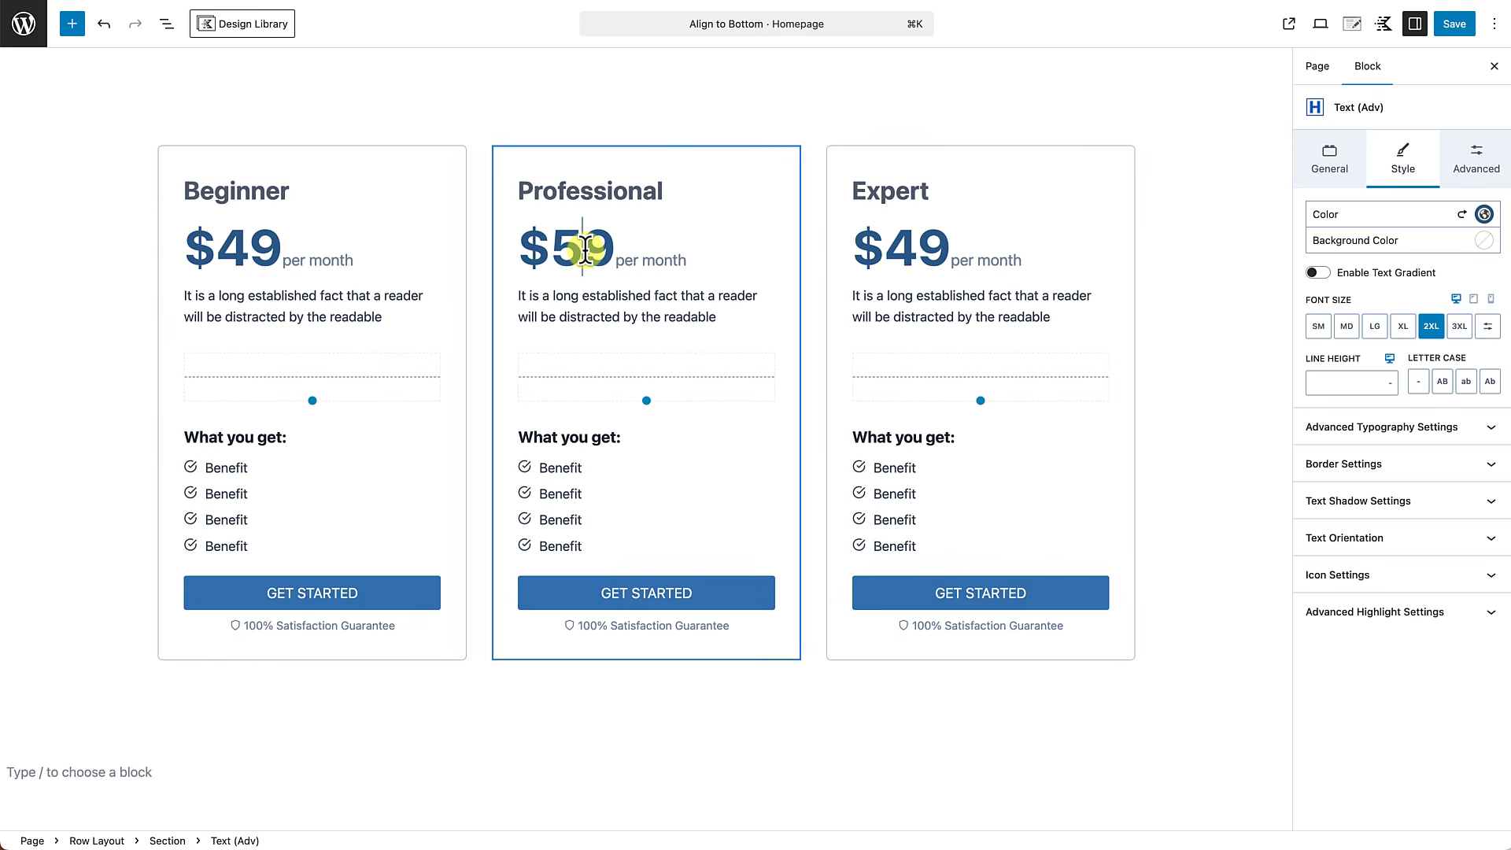
pyautogui.click(916, 250)
pyautogui.press('BackSpace')
pyautogui.write('7')
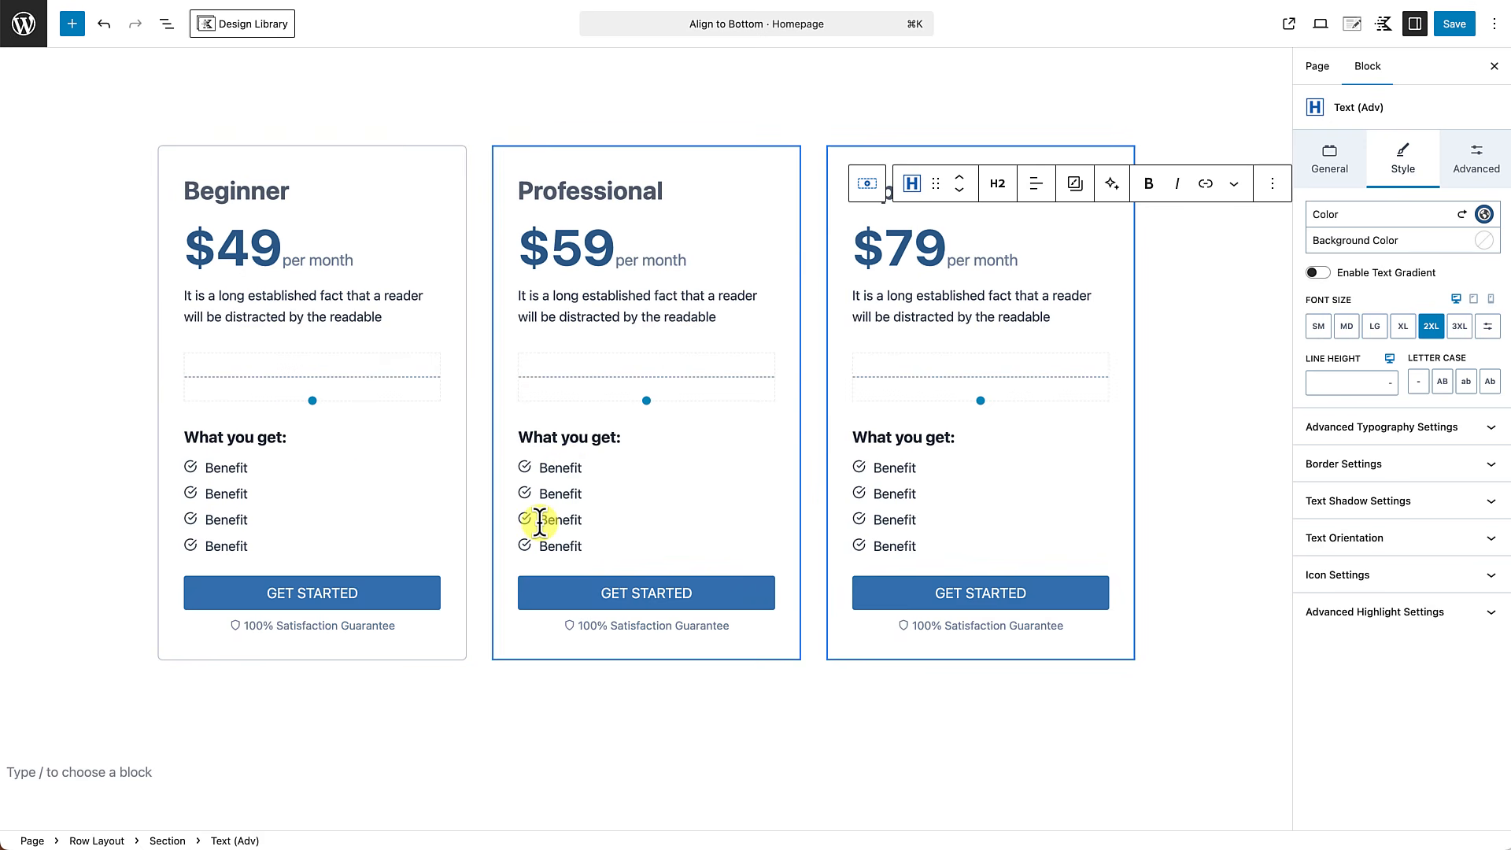
# Duplicate the last two Benefit items in the Professional card's icon list.
pyautogui.moveTo(540, 521); pyautogui.dragTo(587, 543)
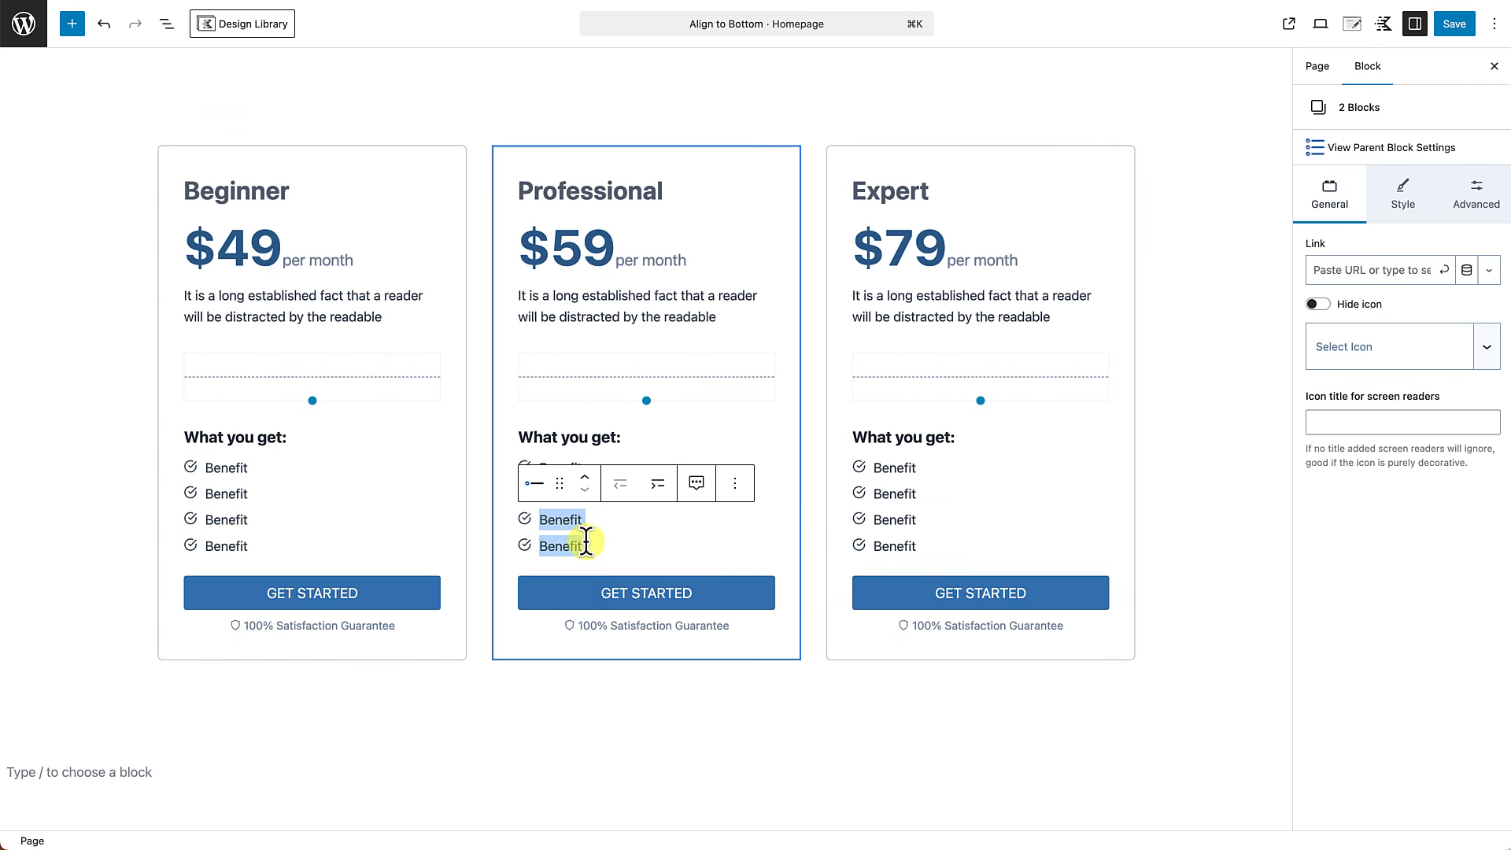
pyautogui.click(736, 487)
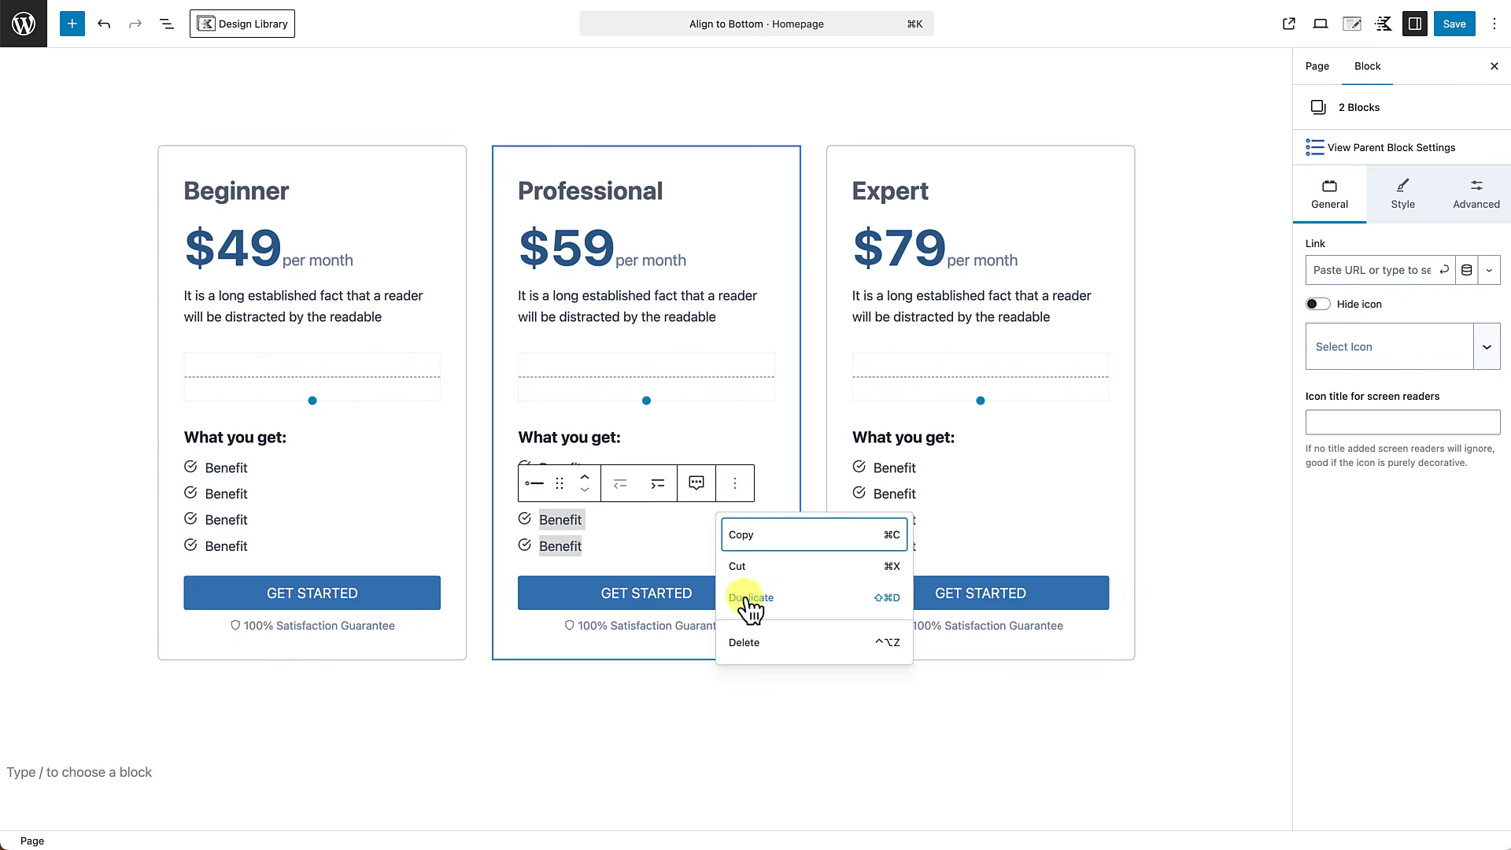
pyautogui.click(747, 506)
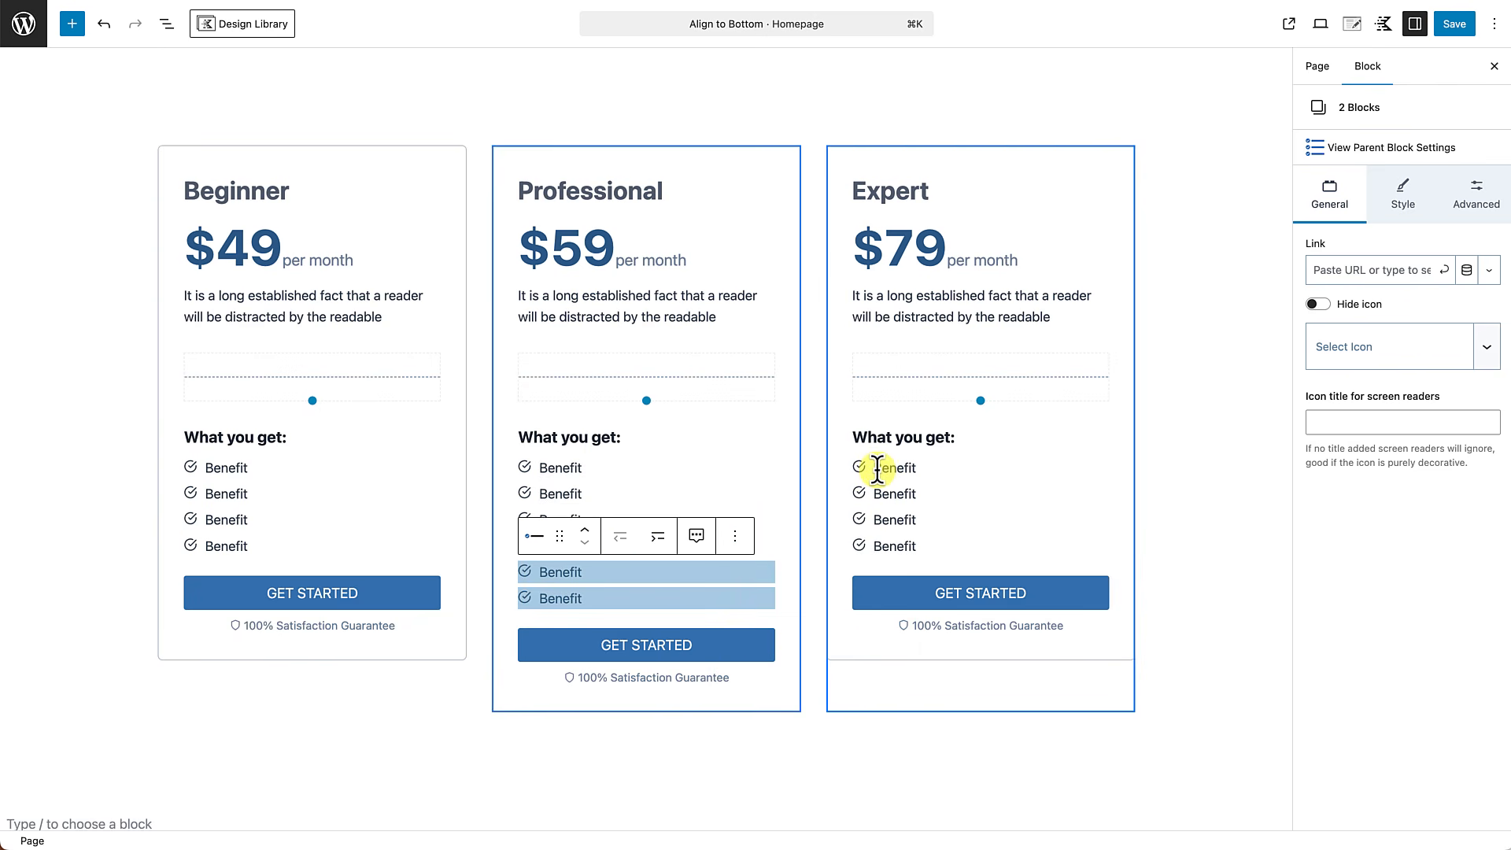
# Duplicate all four Benefit items in the Expert card's icon list.
pyautogui.moveTo(876, 470); pyautogui.dragTo(915, 543)
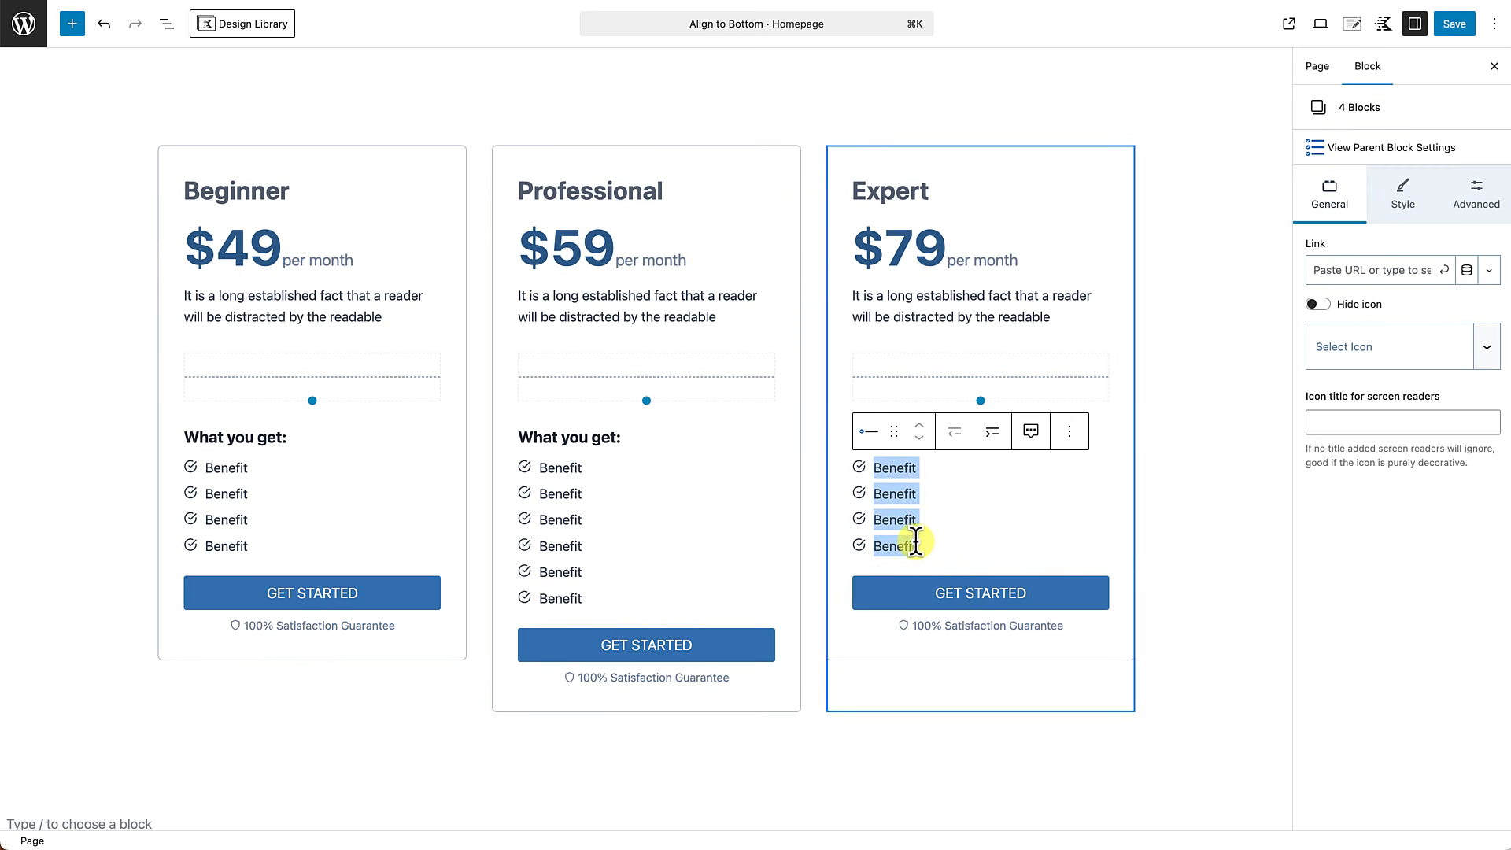
pyautogui.click(1069, 438)
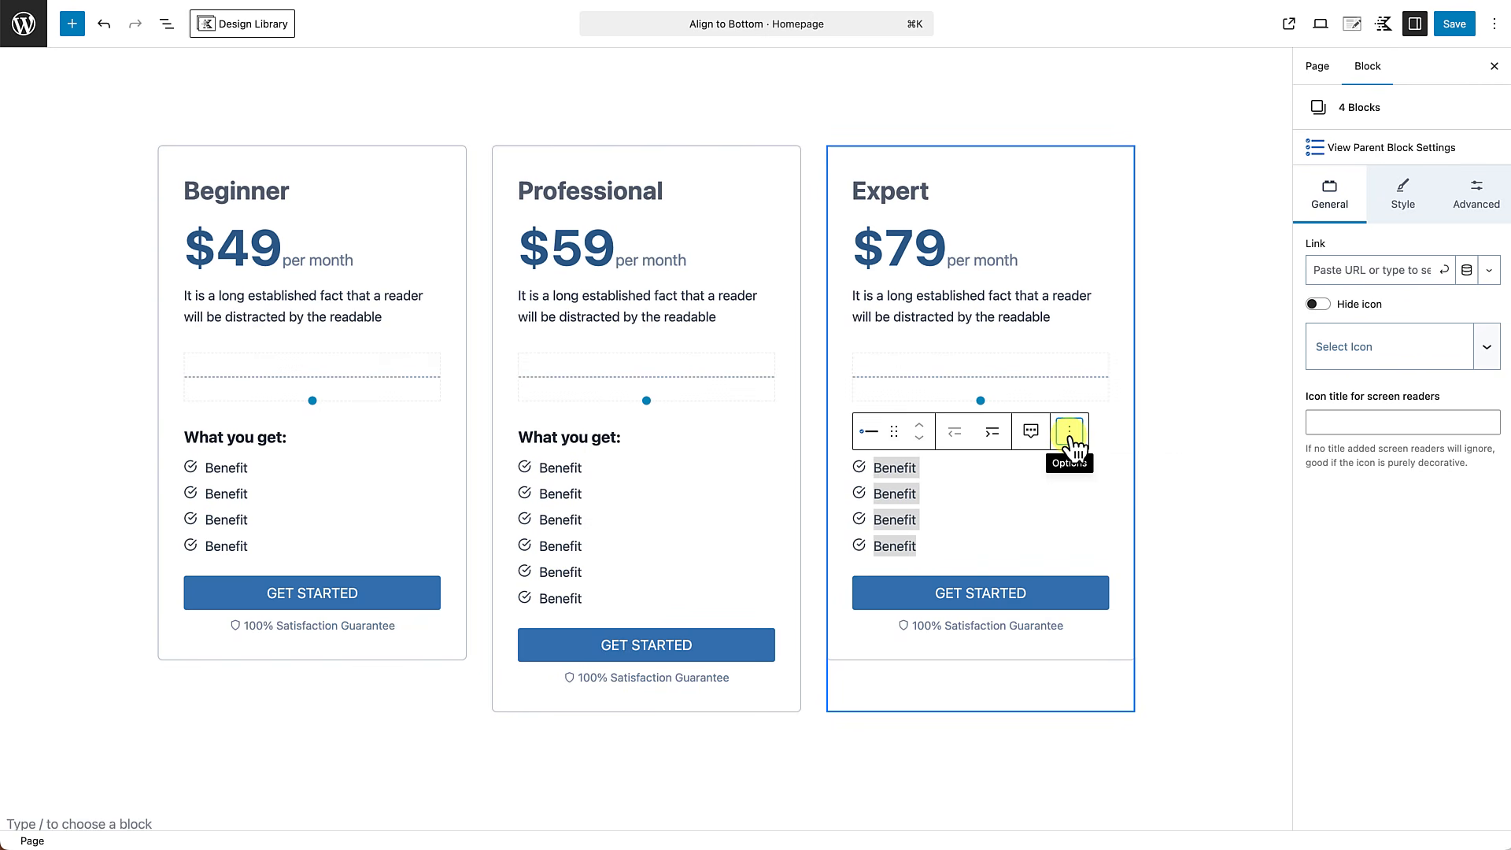
pyautogui.click(1070, 433)
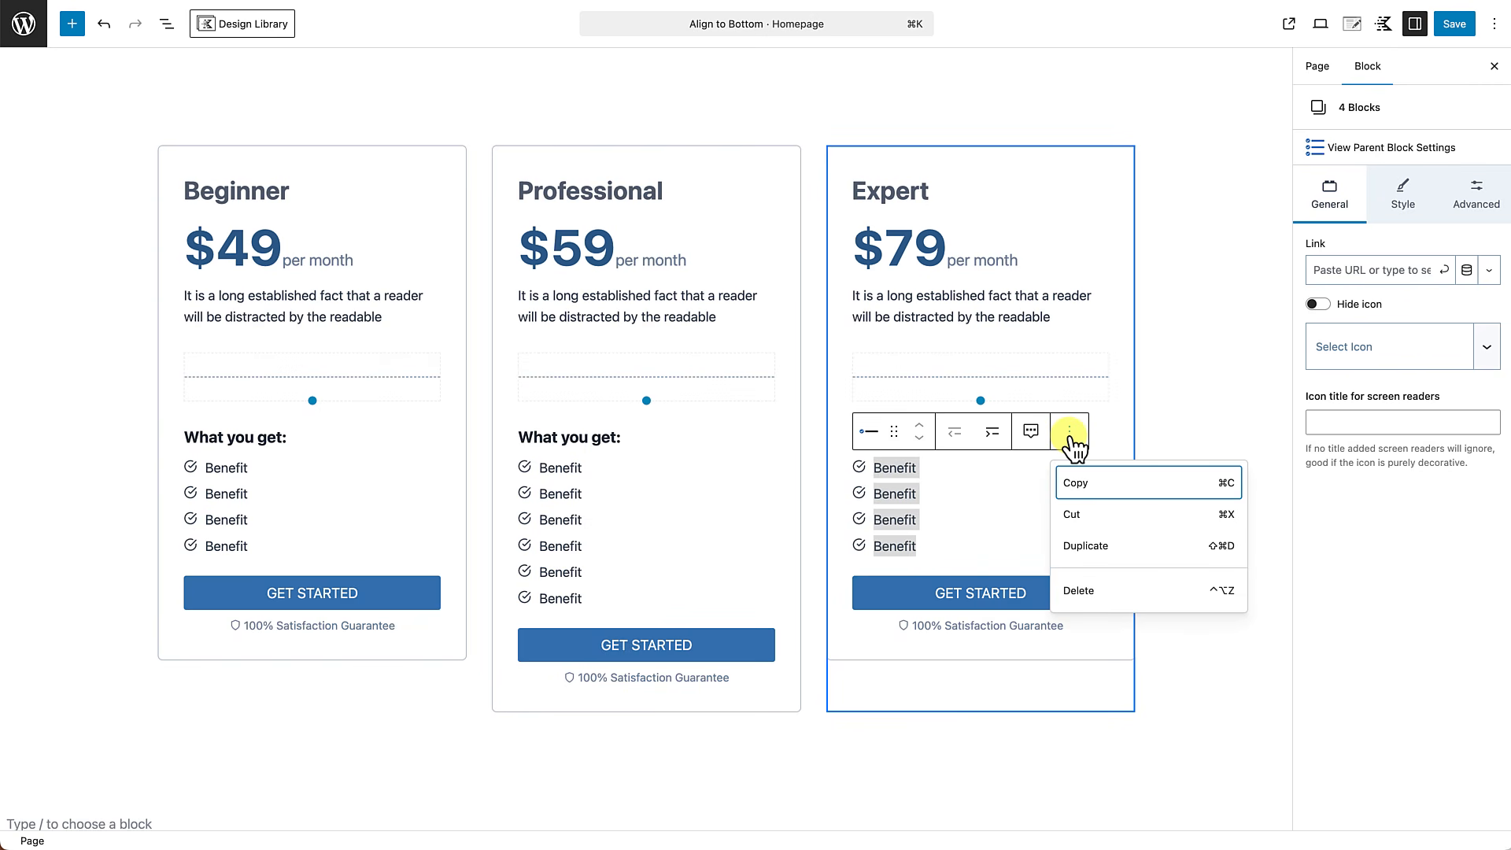
pyautogui.click(1080, 547)
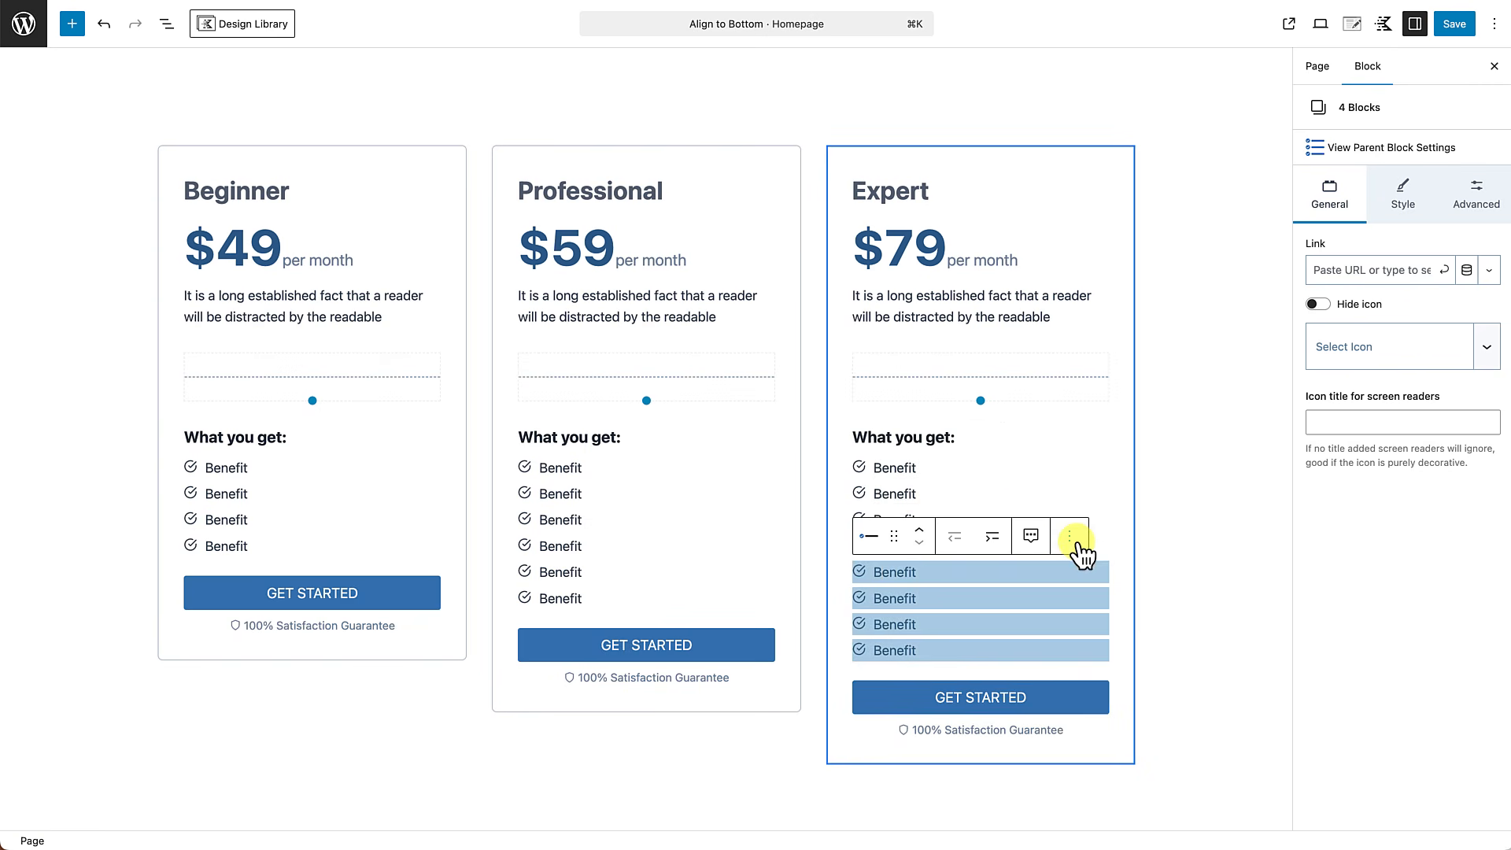
pyautogui.click(1184, 687)
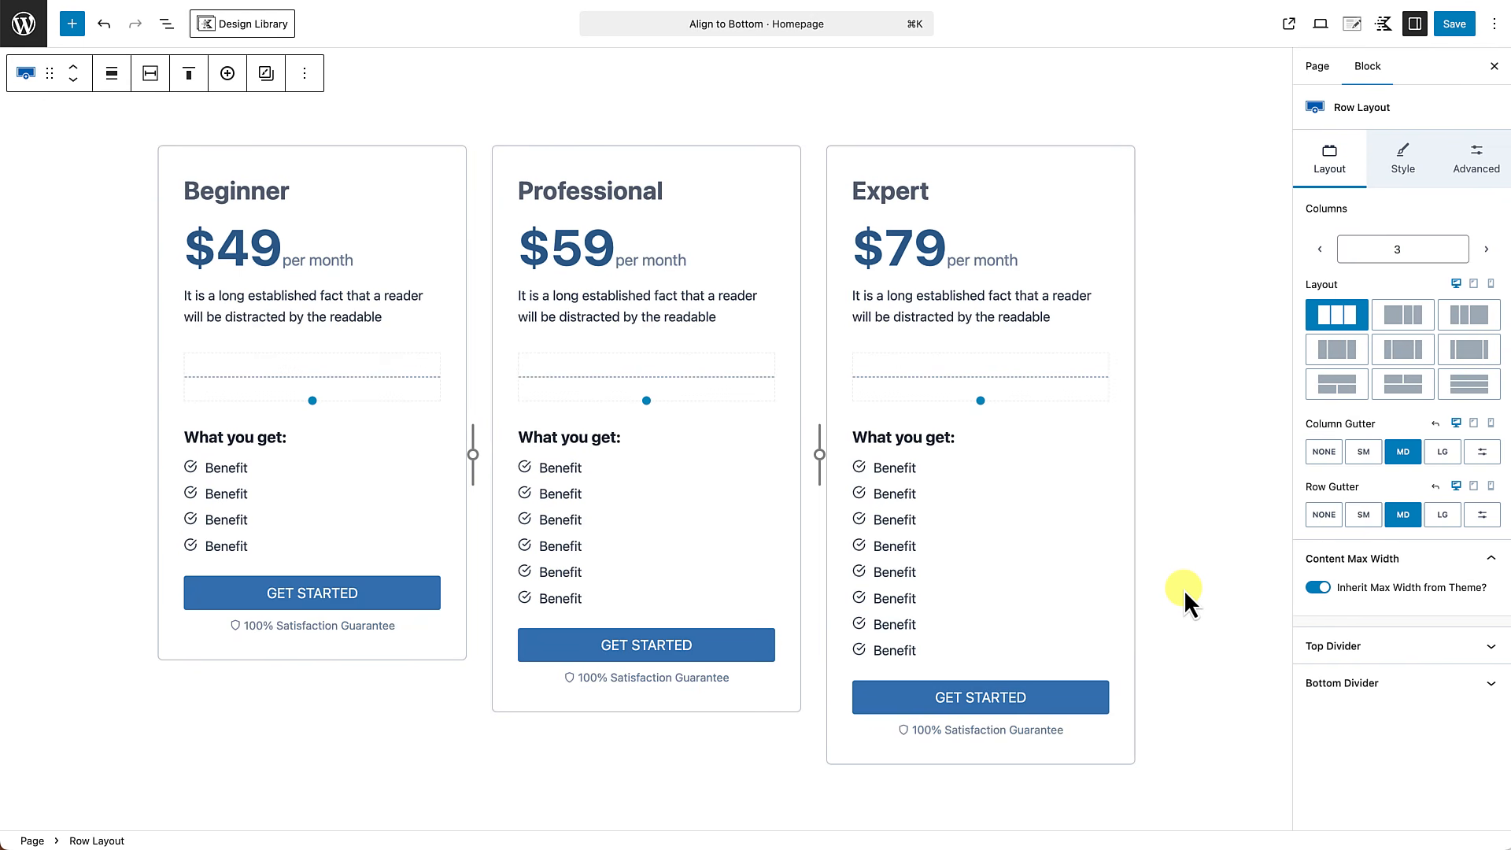
# Enable Inner Column Height 100% in the pricing row's structure settings.
pyautogui.click(586, 114)
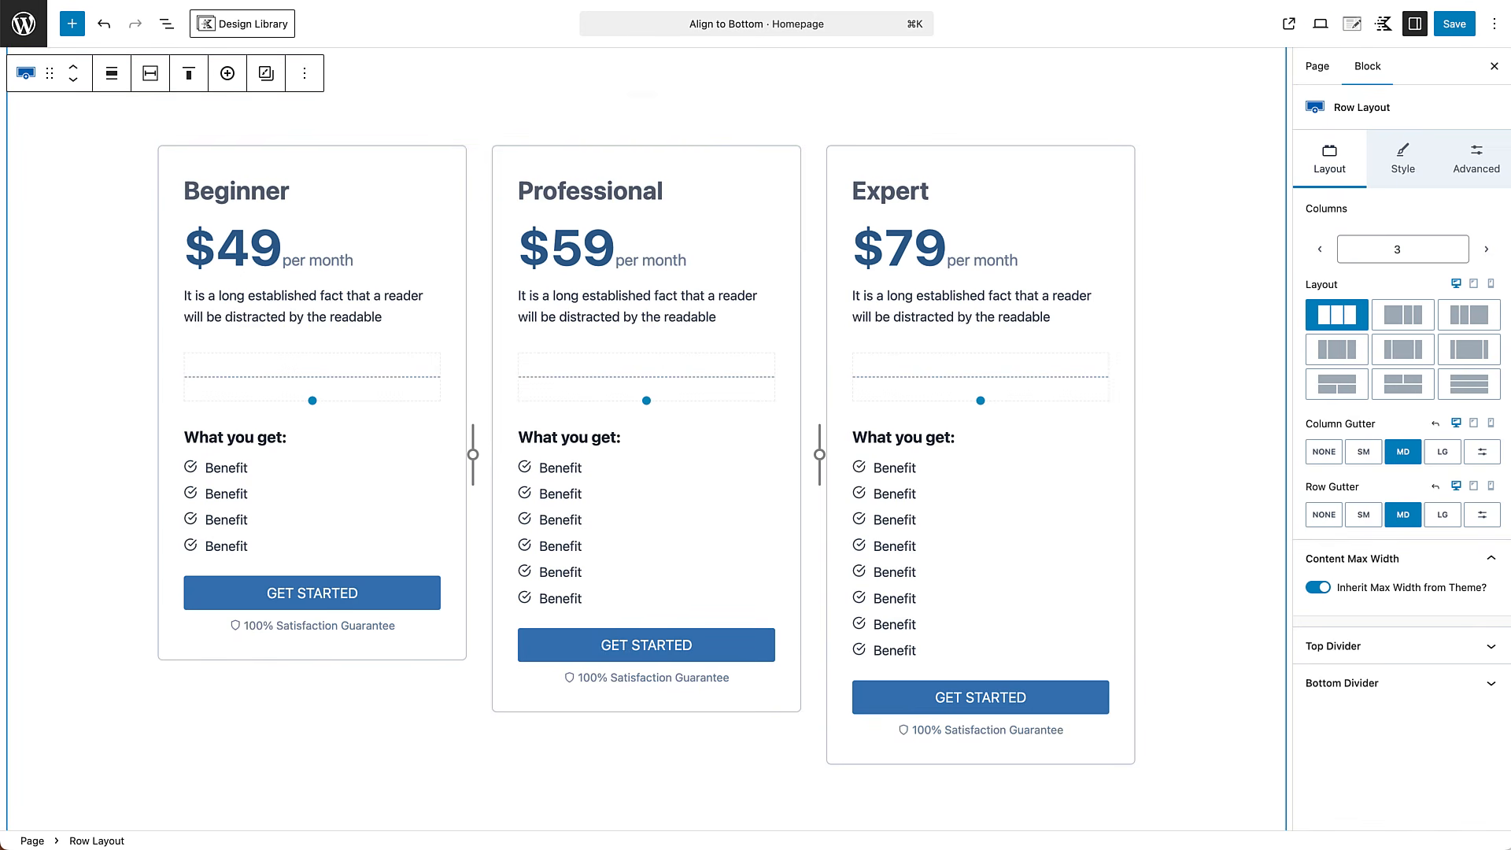
pyautogui.click(1472, 168)
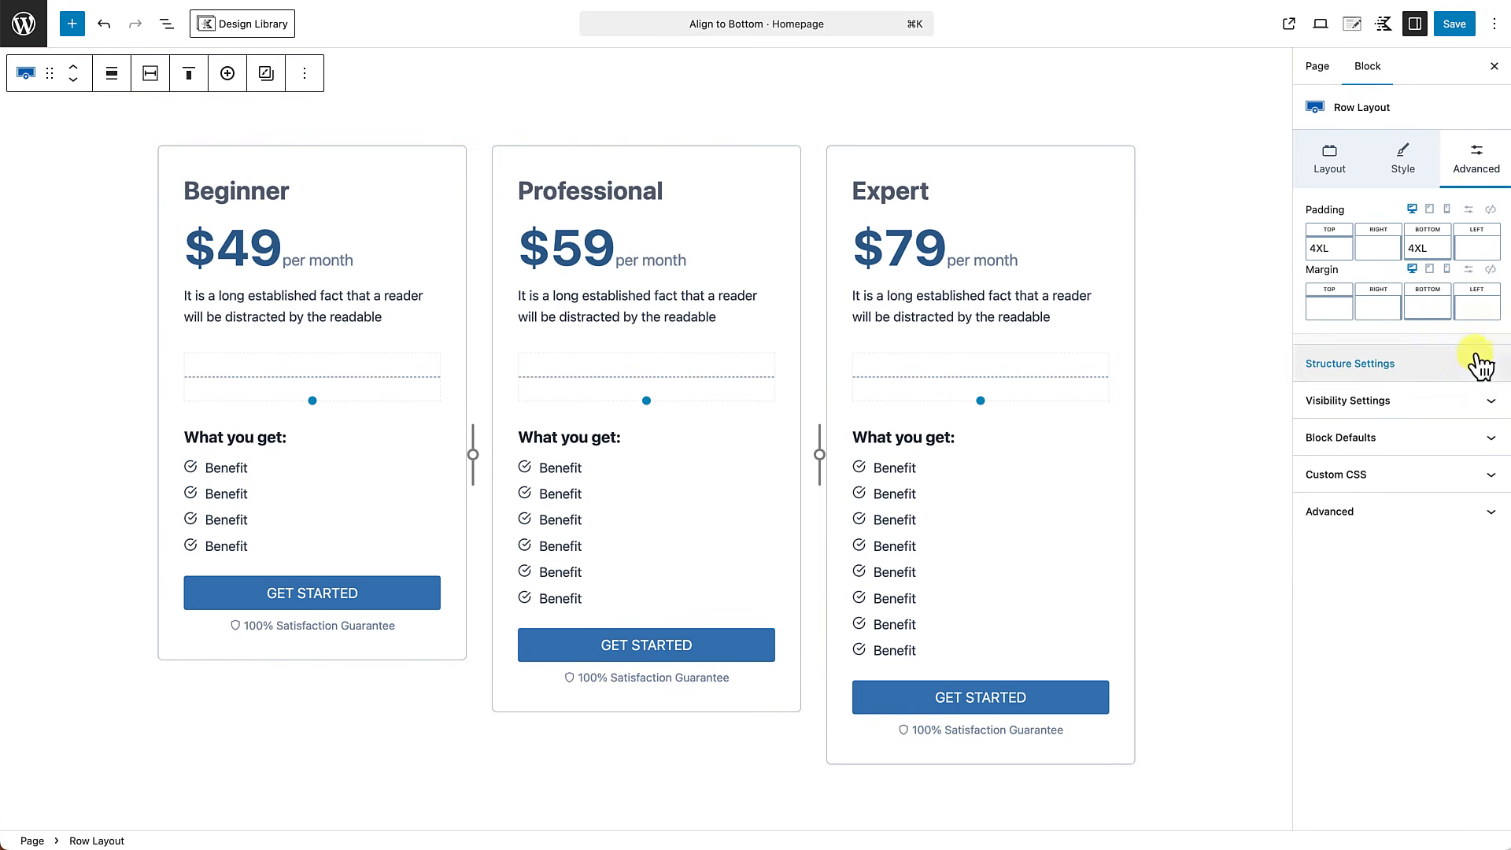
pyautogui.click(1480, 365)
pyautogui.click(1318, 519)
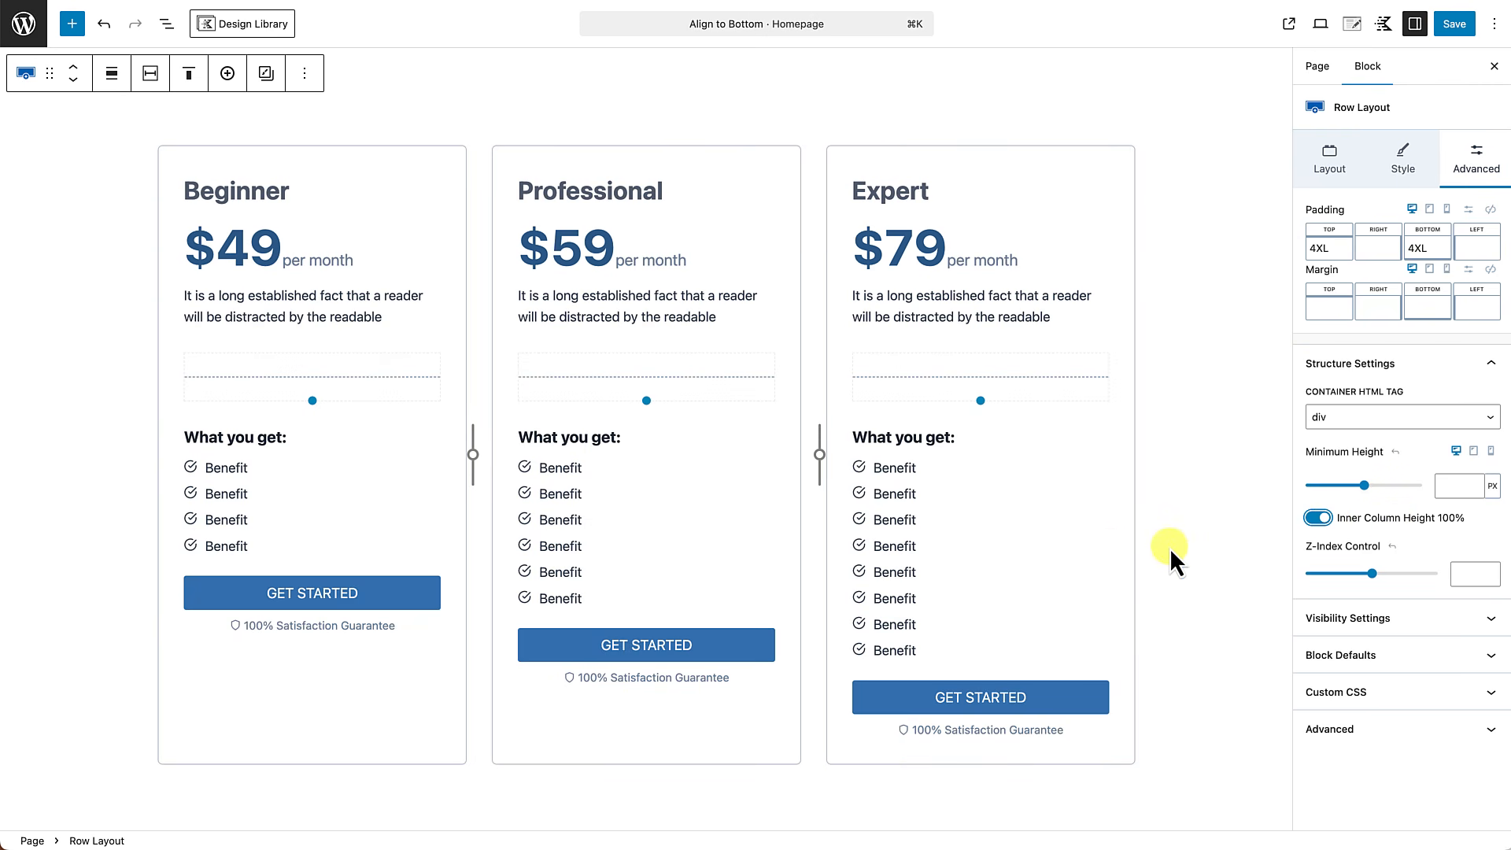
# Set the vertical alignment of all three sections in the pricing row to Top.
pyautogui.scroll(-1, 1243, 499)
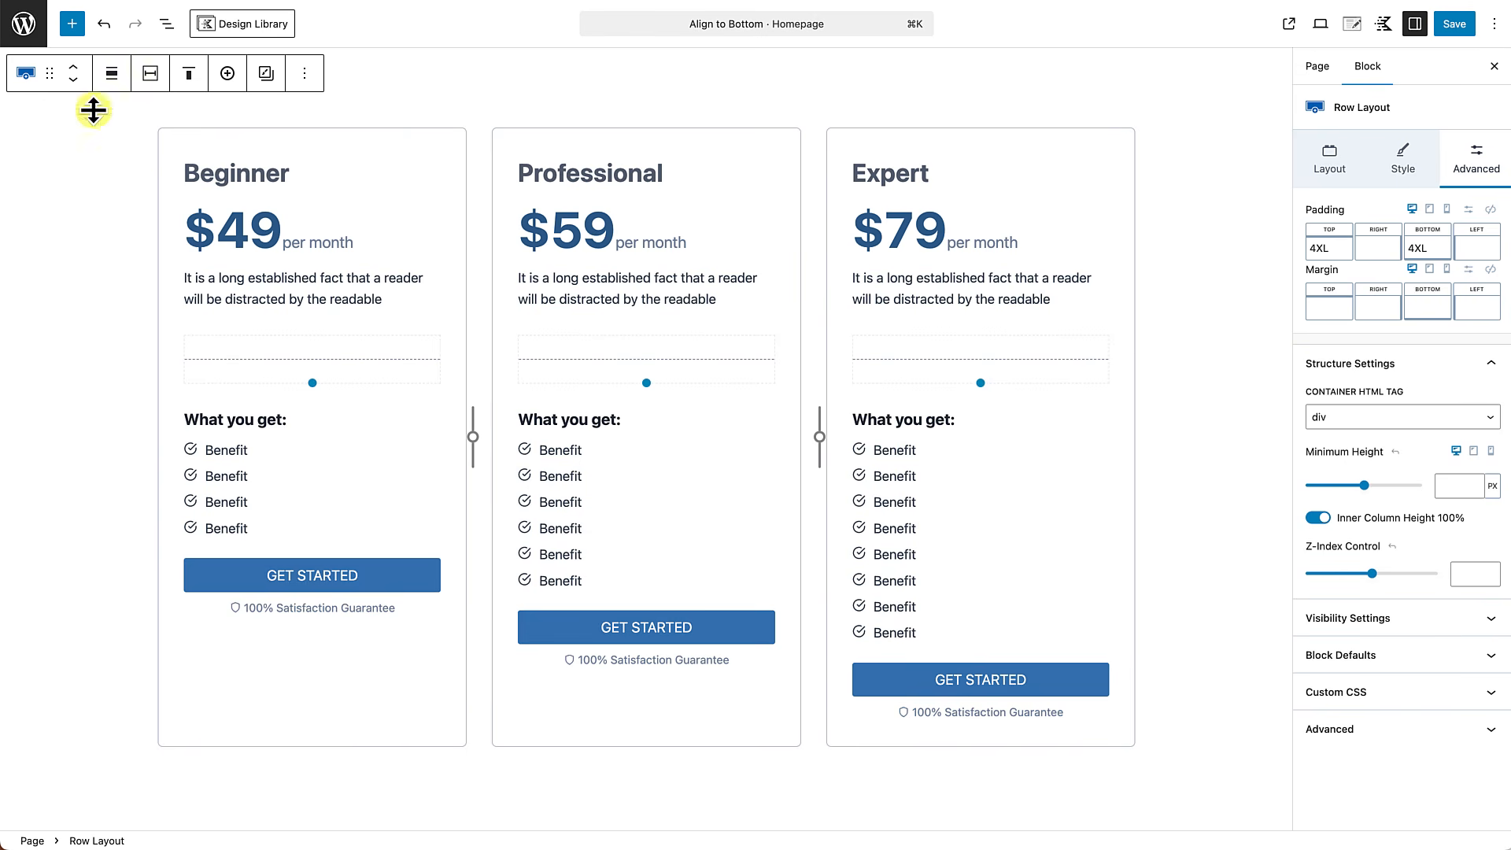
pyautogui.click(166, 23)
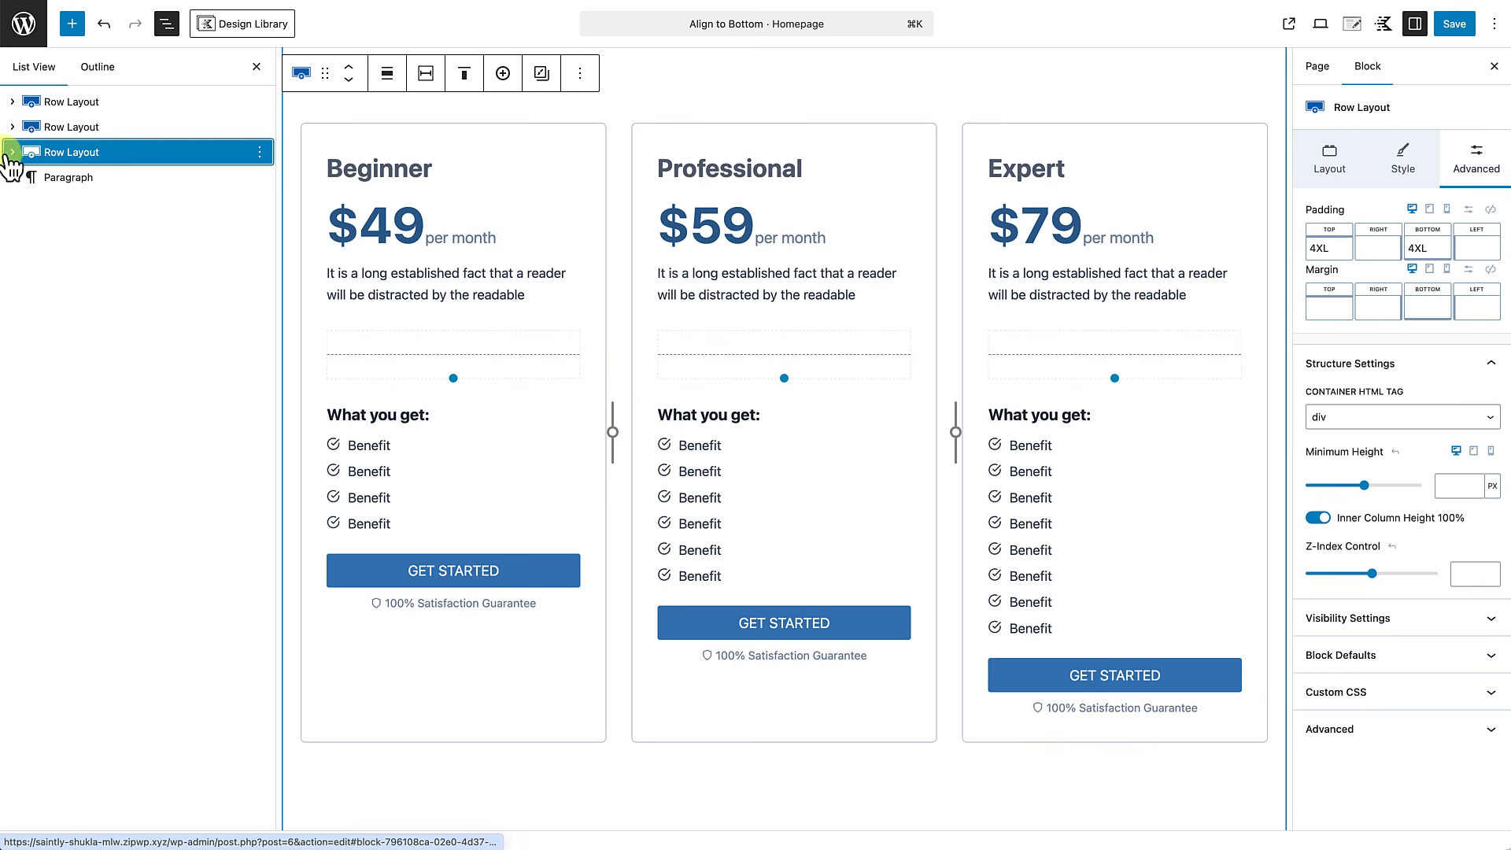
pyautogui.click(11, 151)
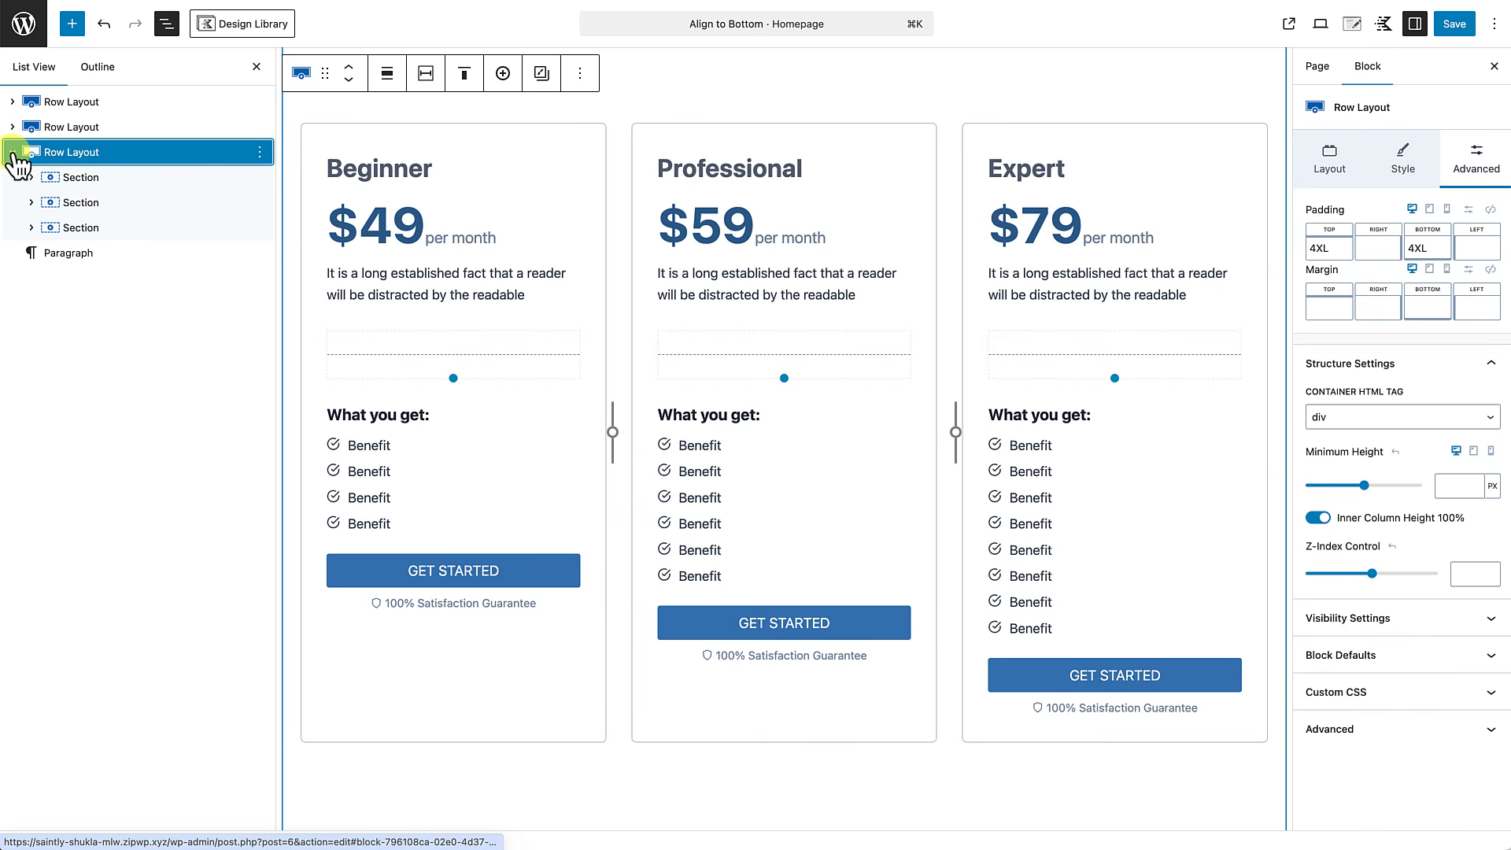
pyautogui.click(80, 178)
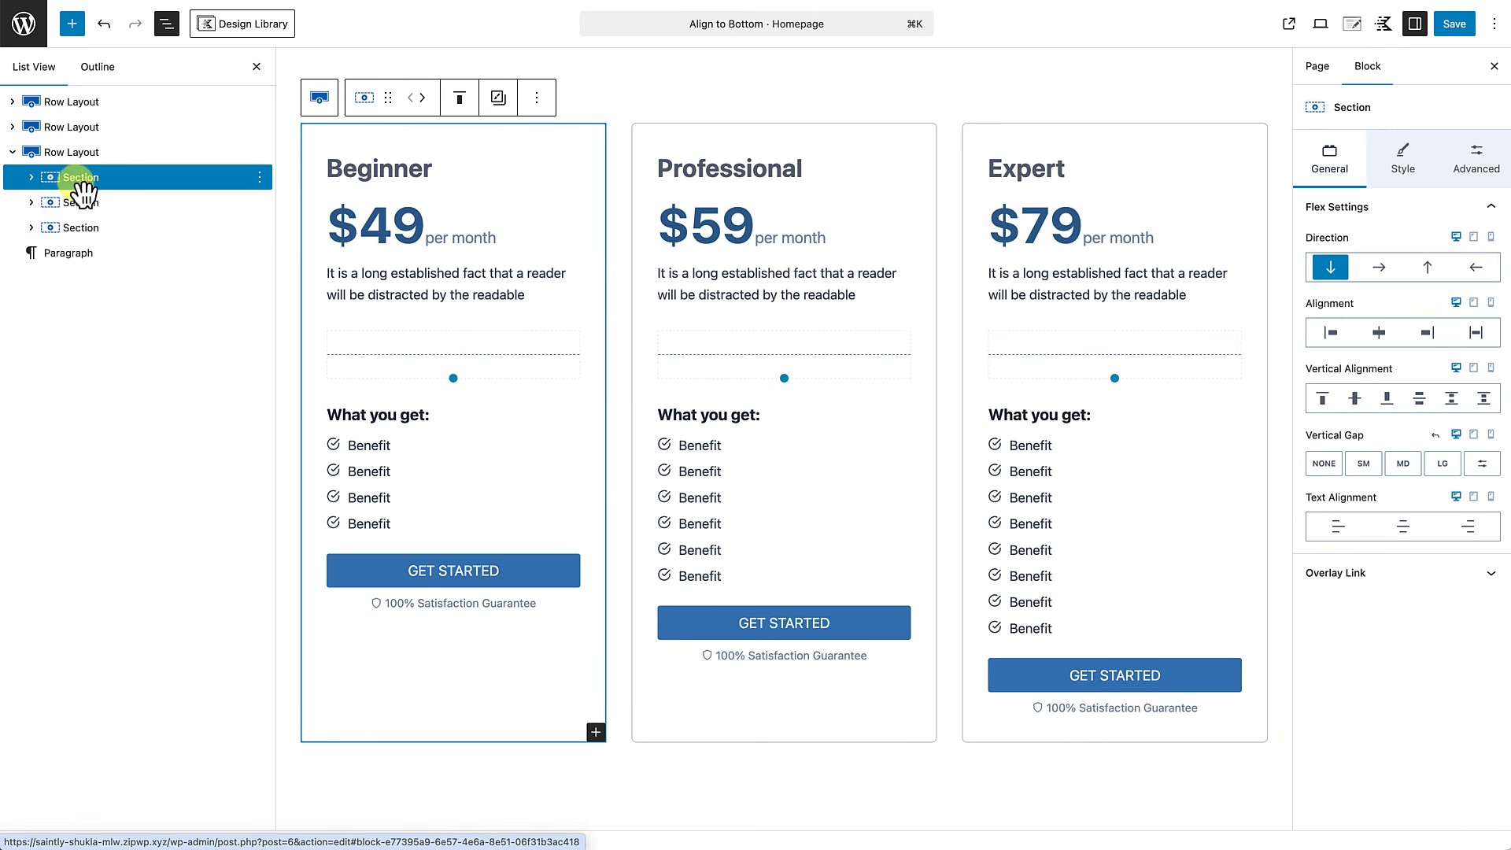
pyautogui.keyDown('shift'); pyautogui.click(87, 228); pyautogui.keyUp('shift')
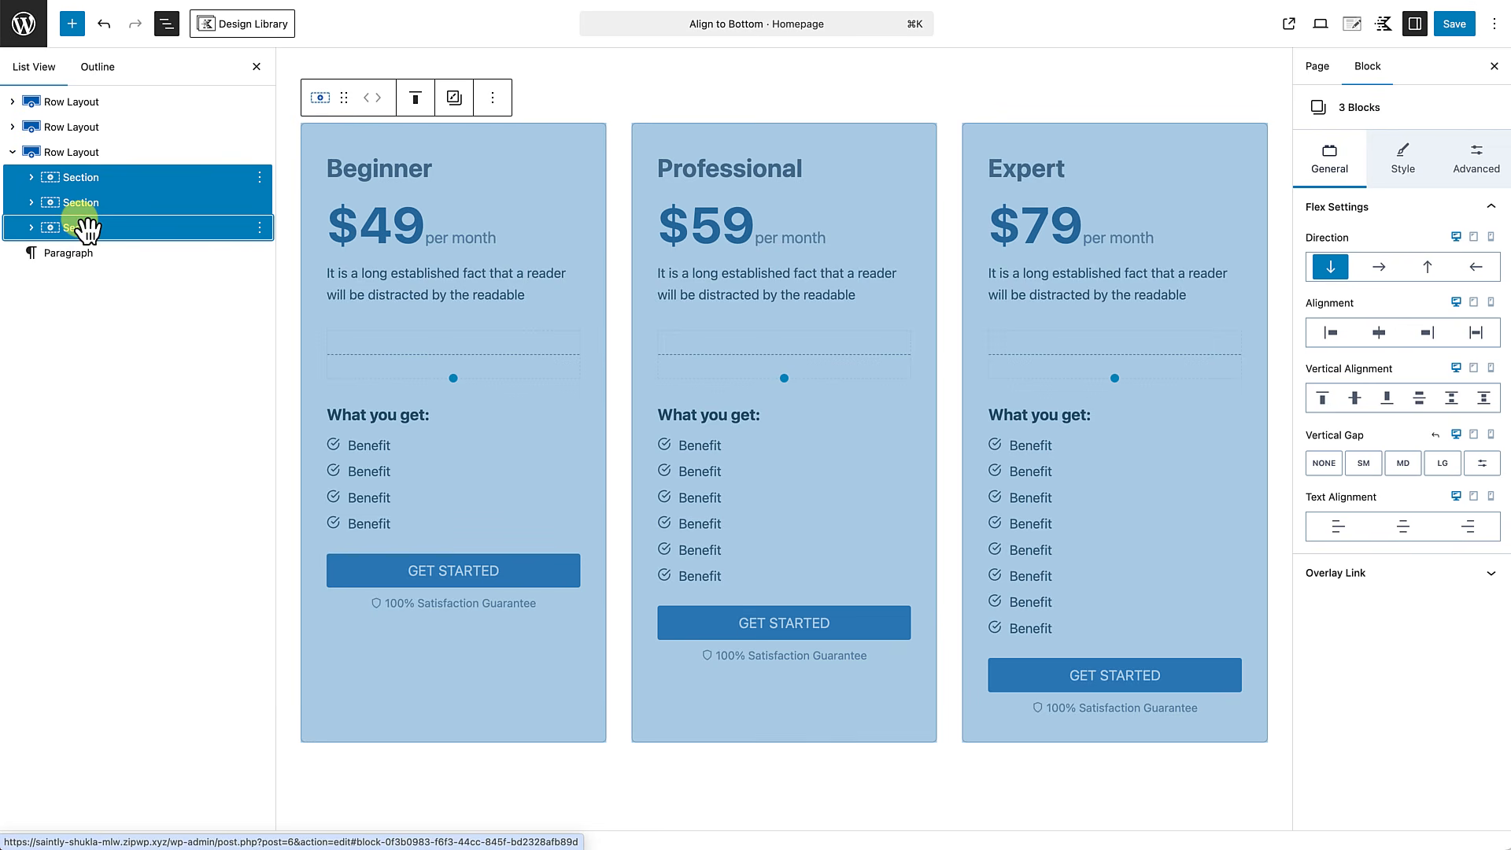
pyautogui.click(1323, 398)
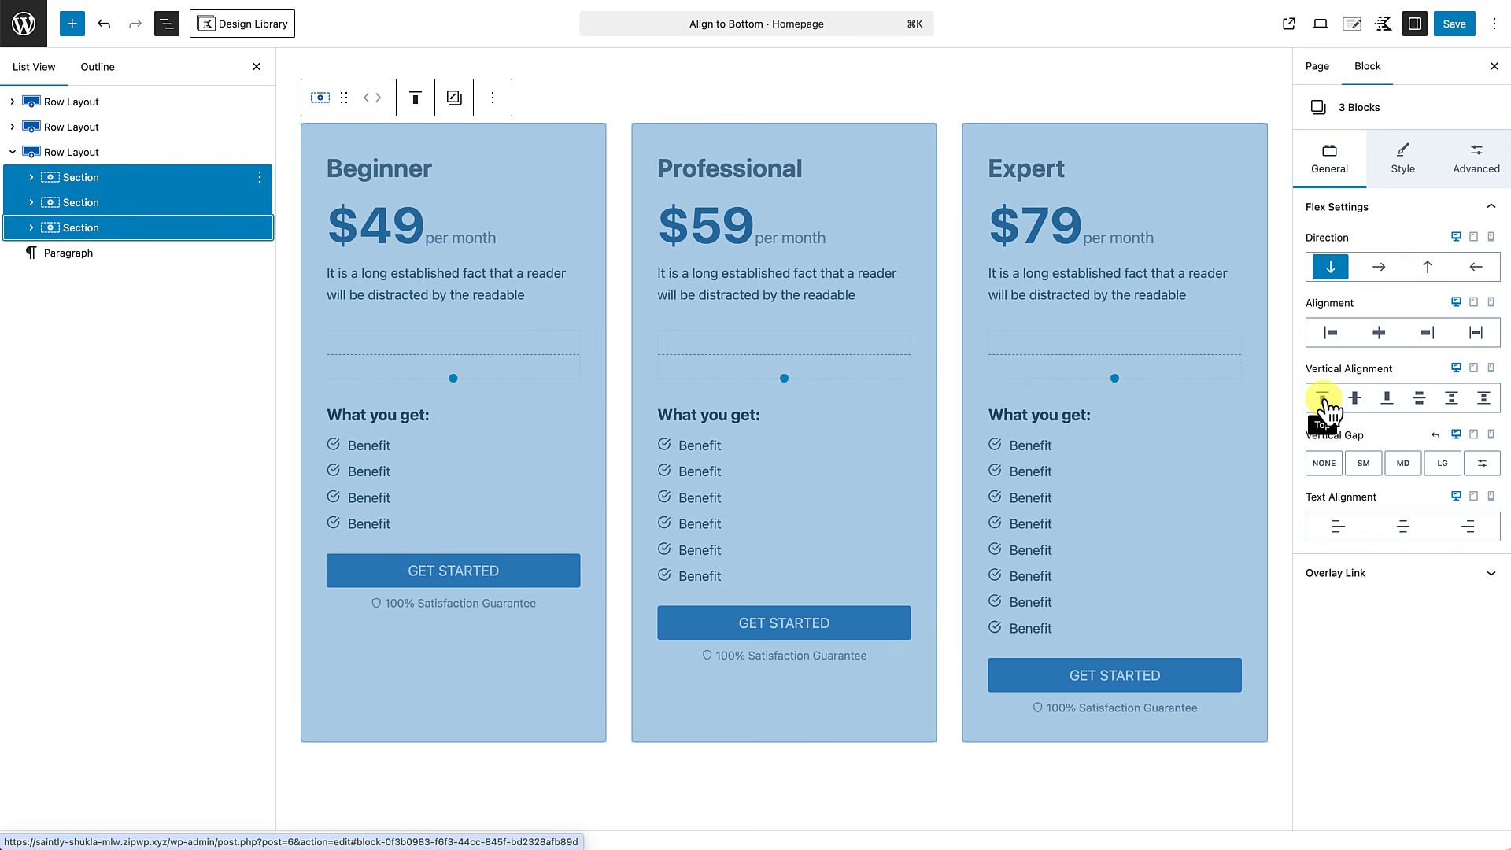
pyautogui.click(1324, 401)
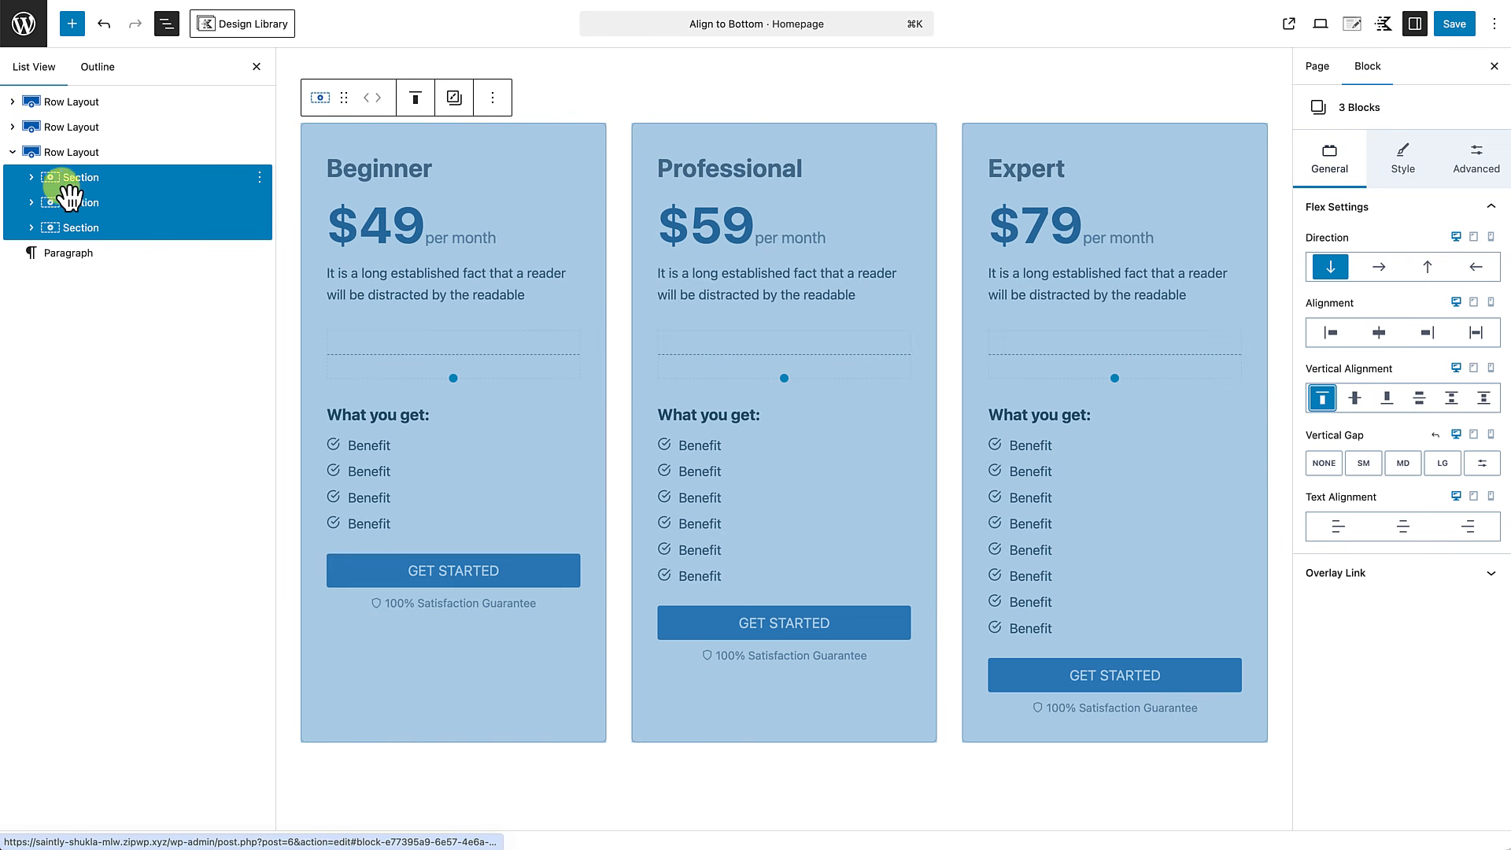
# Set the top margin of the Beginner card's Buttons (Adv) block to Auto.
pyautogui.click(33, 179)
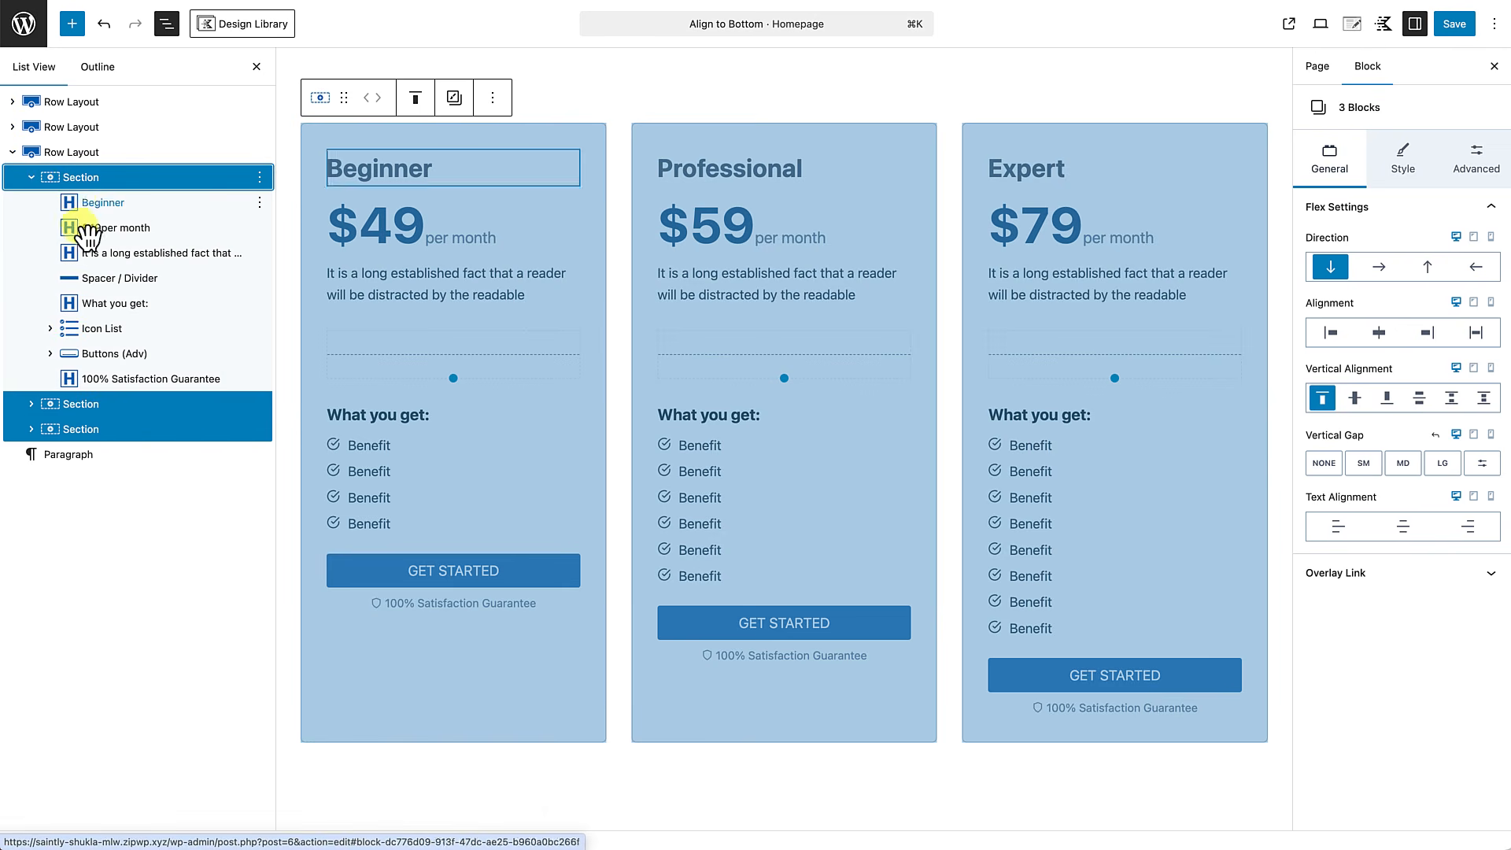
pyautogui.click(91, 354)
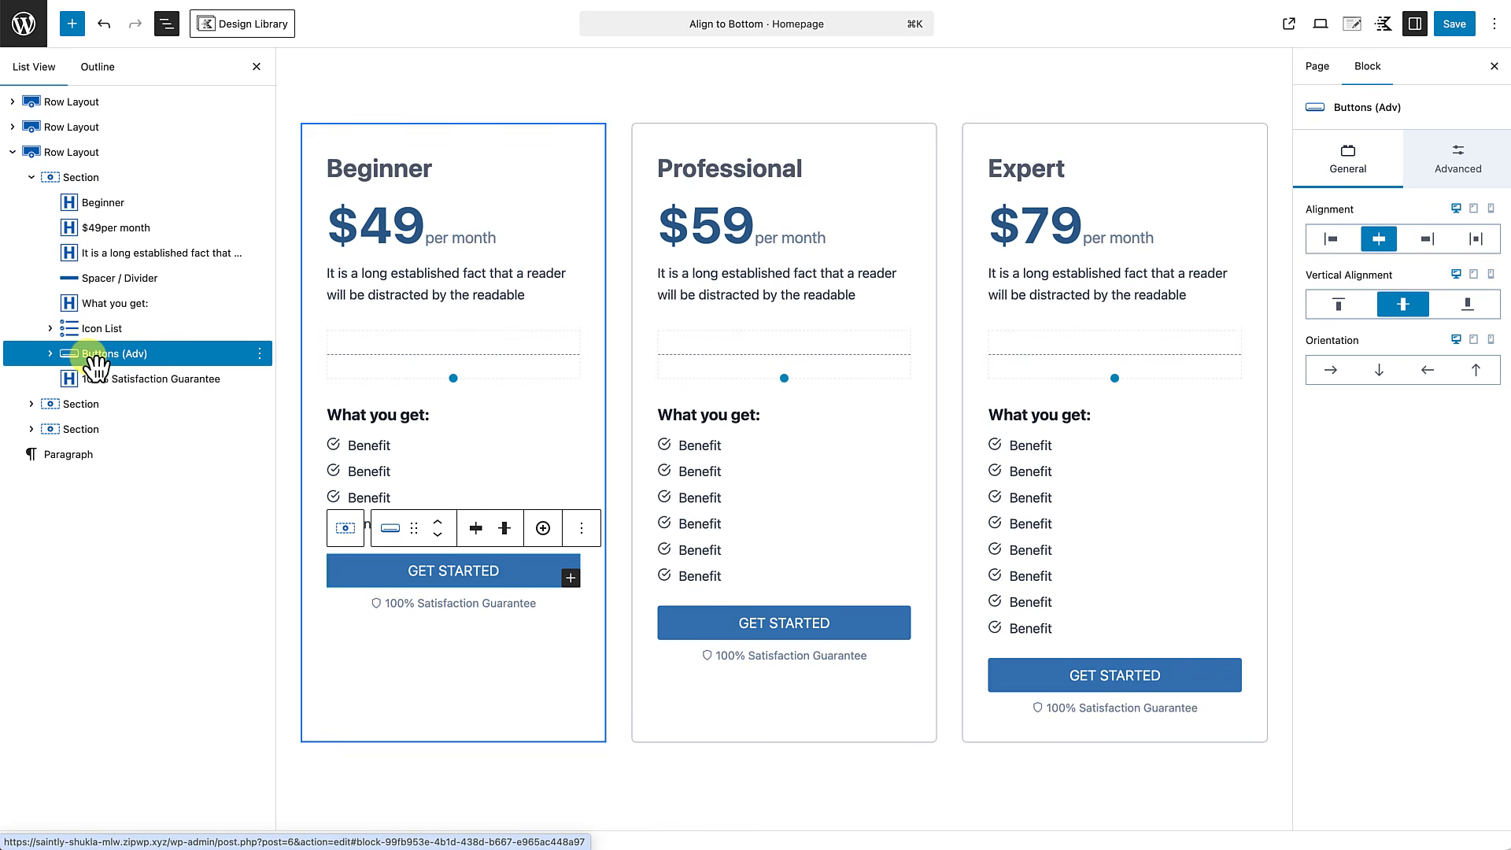
pyautogui.click(1473, 157)
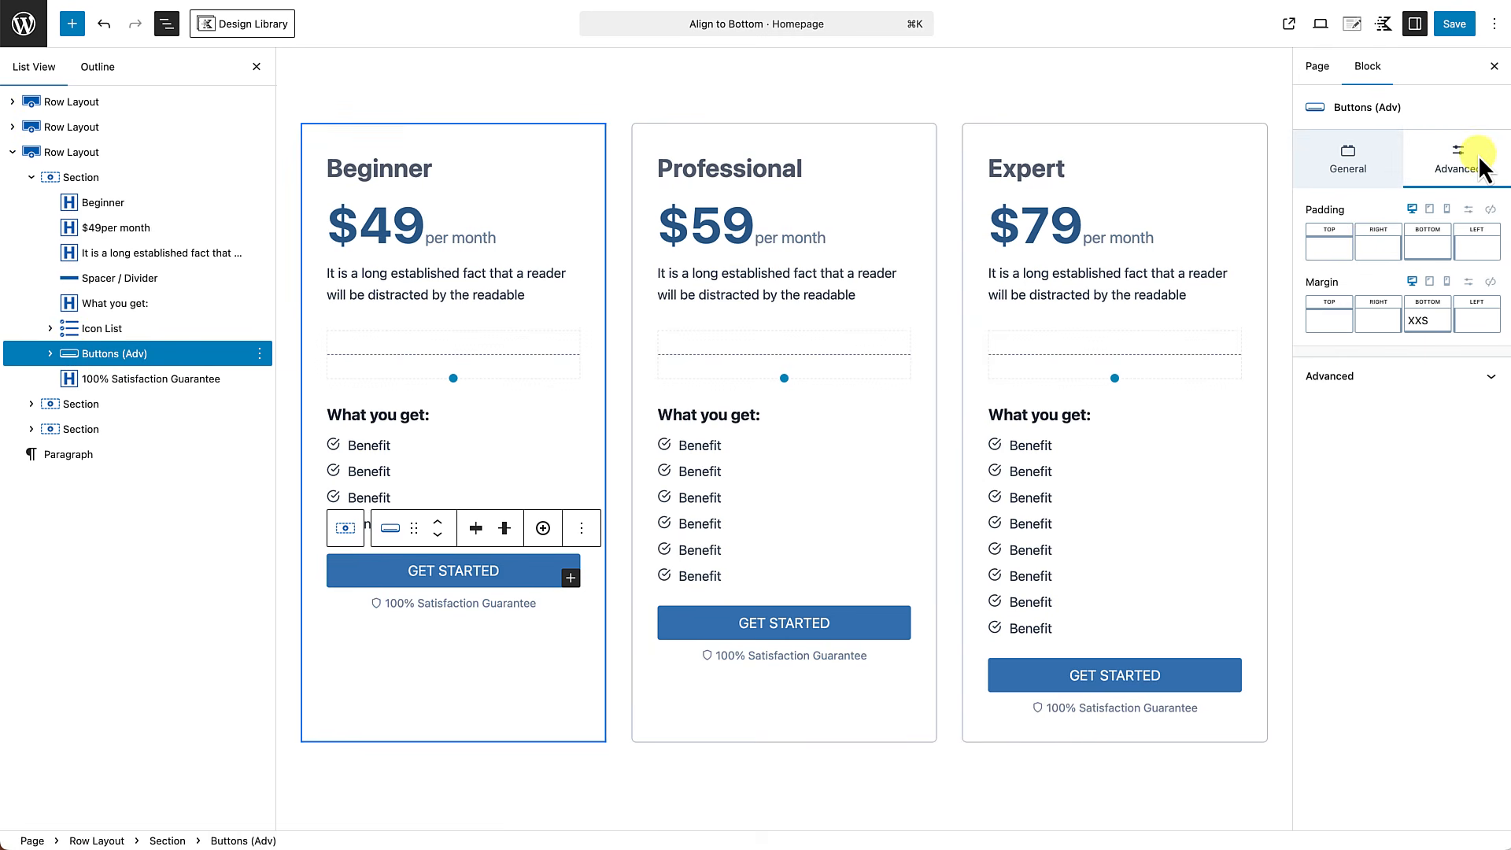
pyautogui.click(1336, 329)
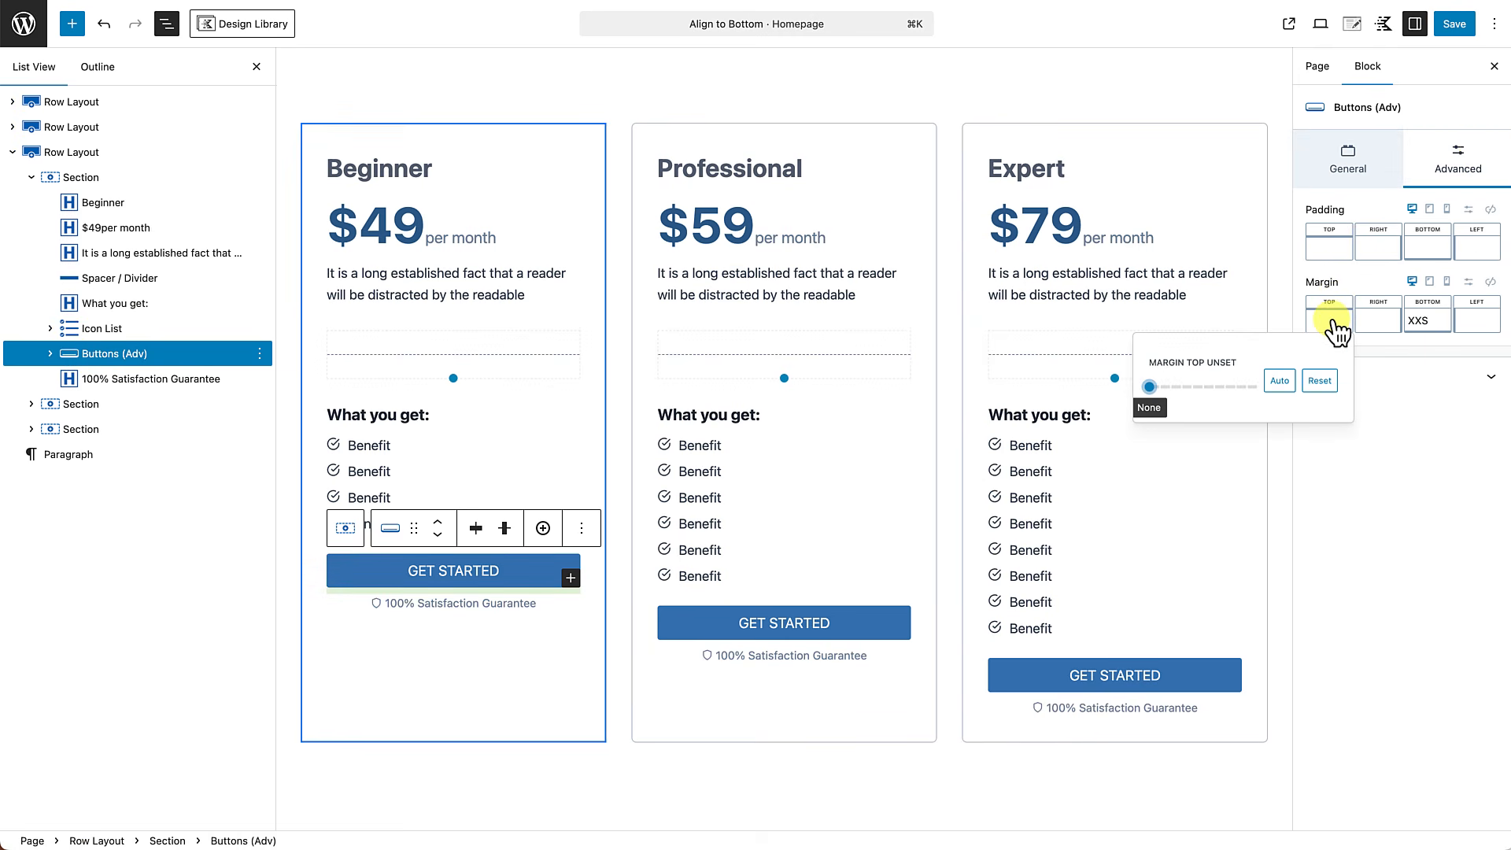
pyautogui.click(1280, 382)
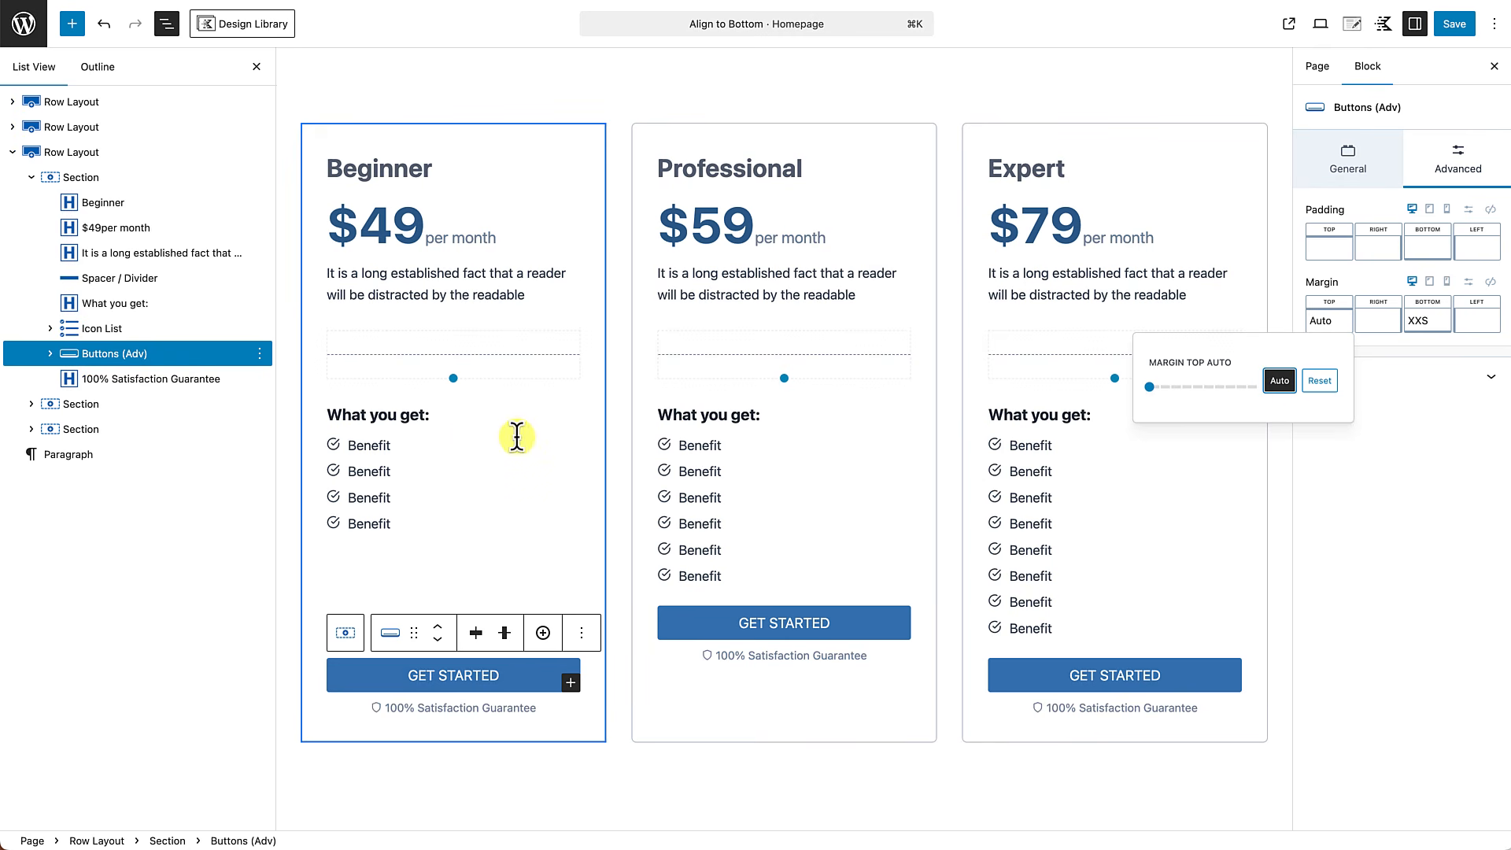
# Set the top margin of the Professional card's Buttons (Adv) block to Auto.
pyautogui.click(678, 626)
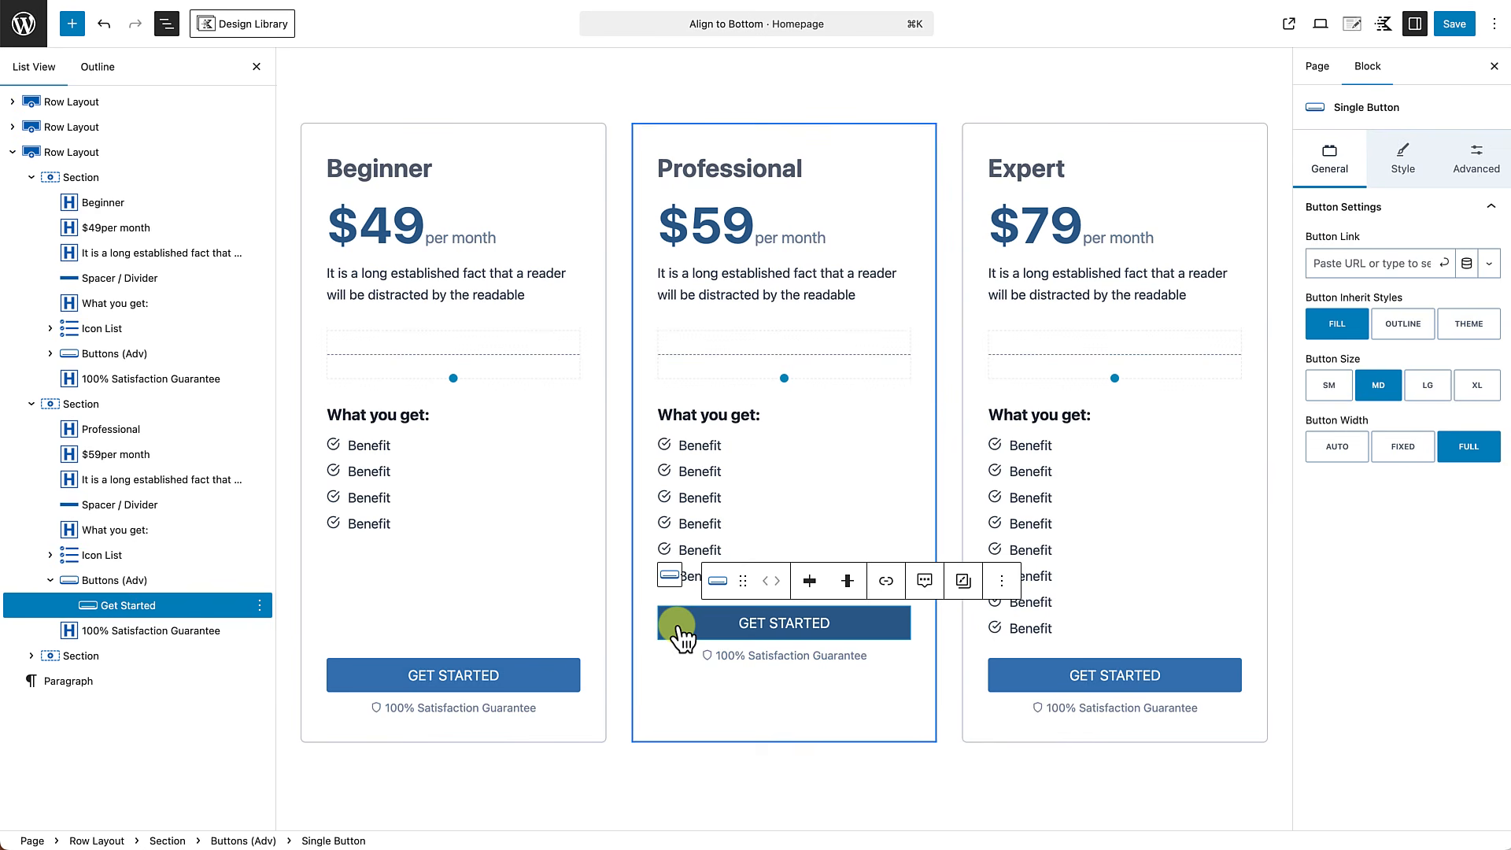
pyautogui.click(114, 583)
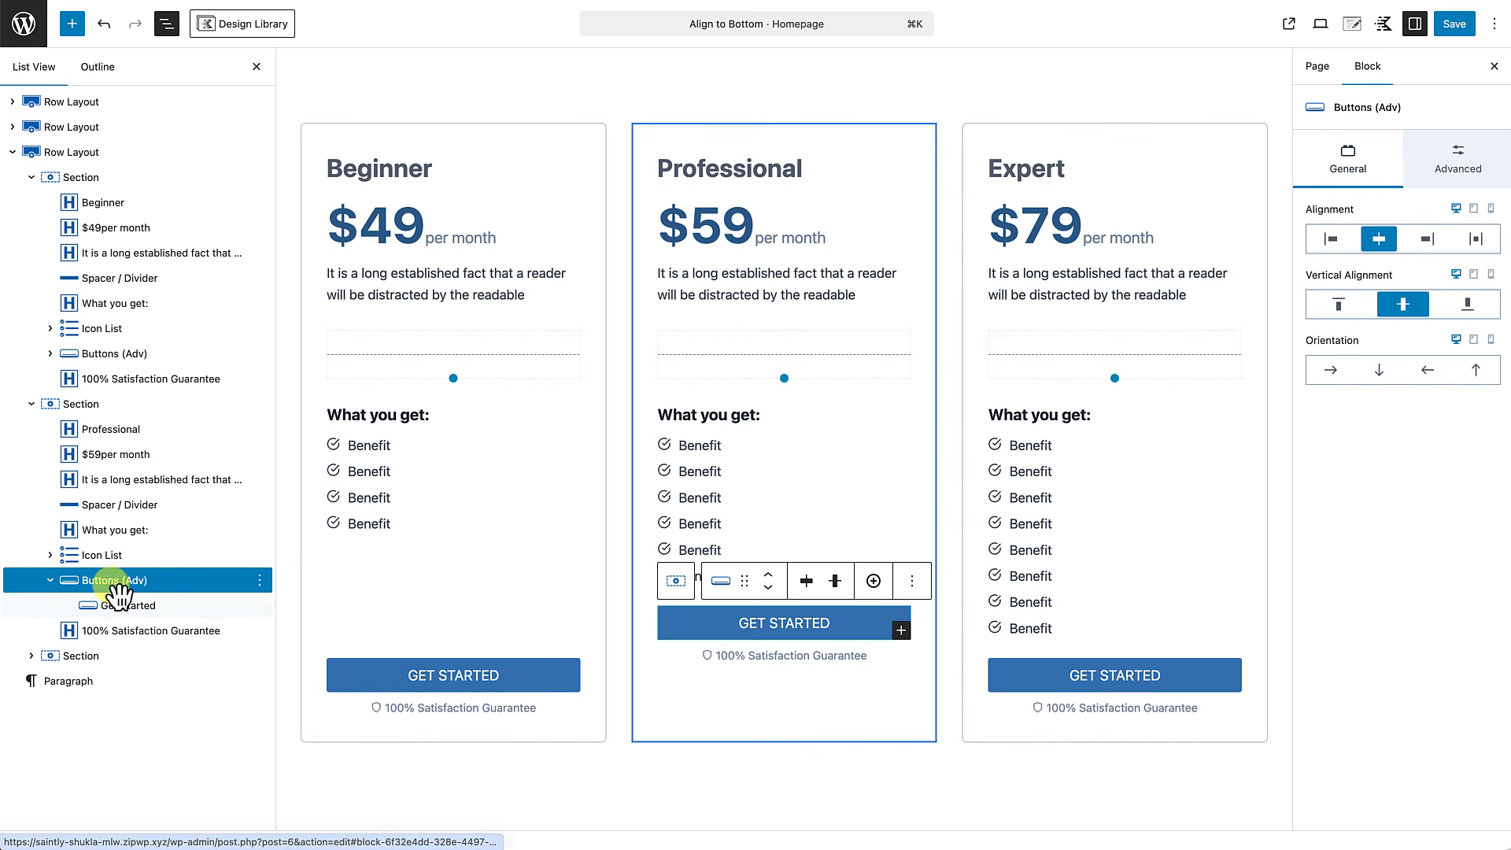
pyautogui.click(1482, 186)
pyautogui.click(1335, 325)
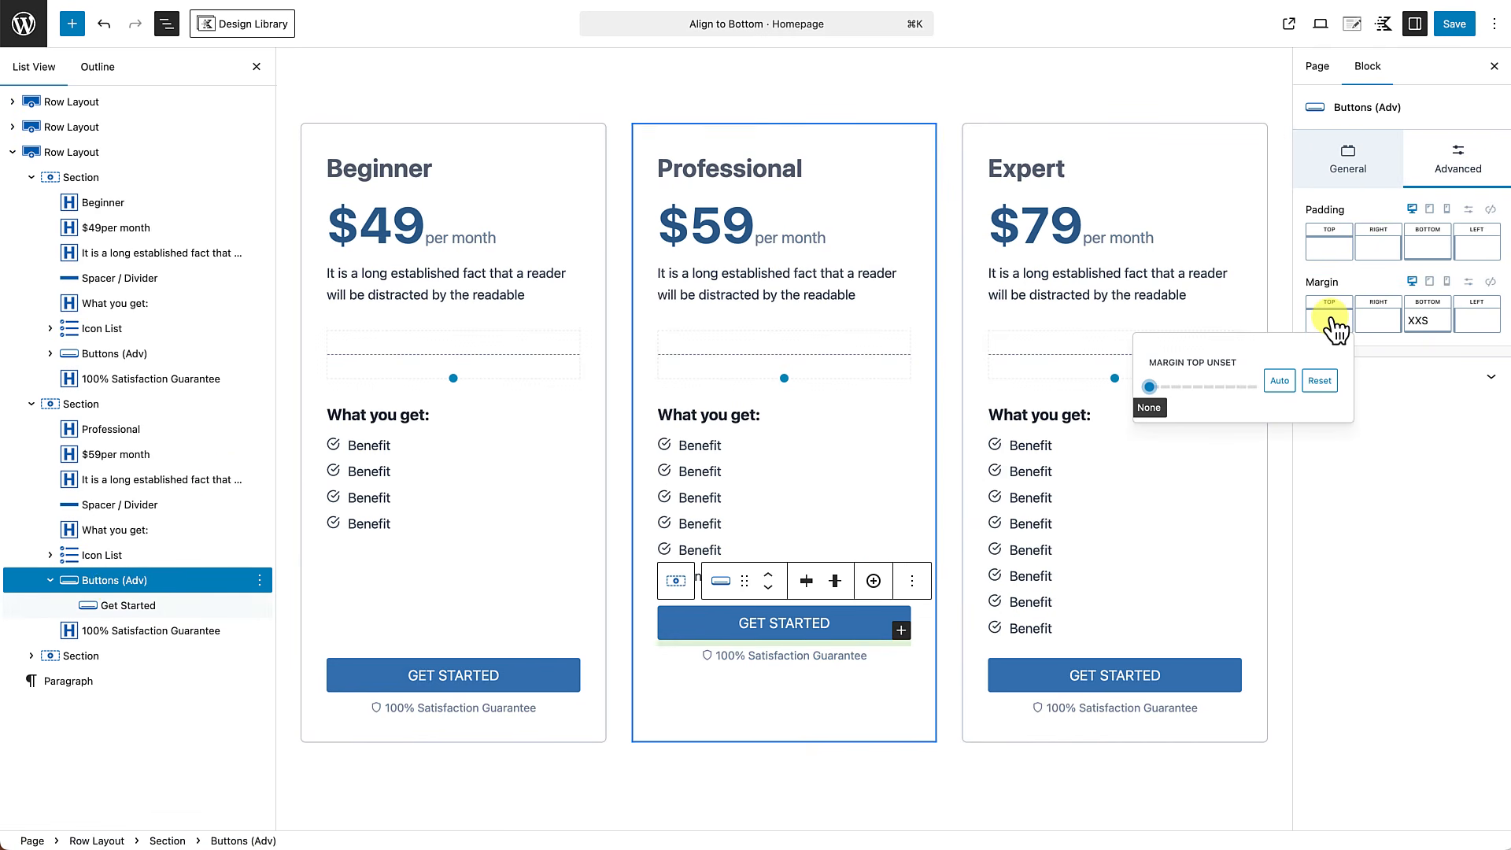
pyautogui.click(1280, 382)
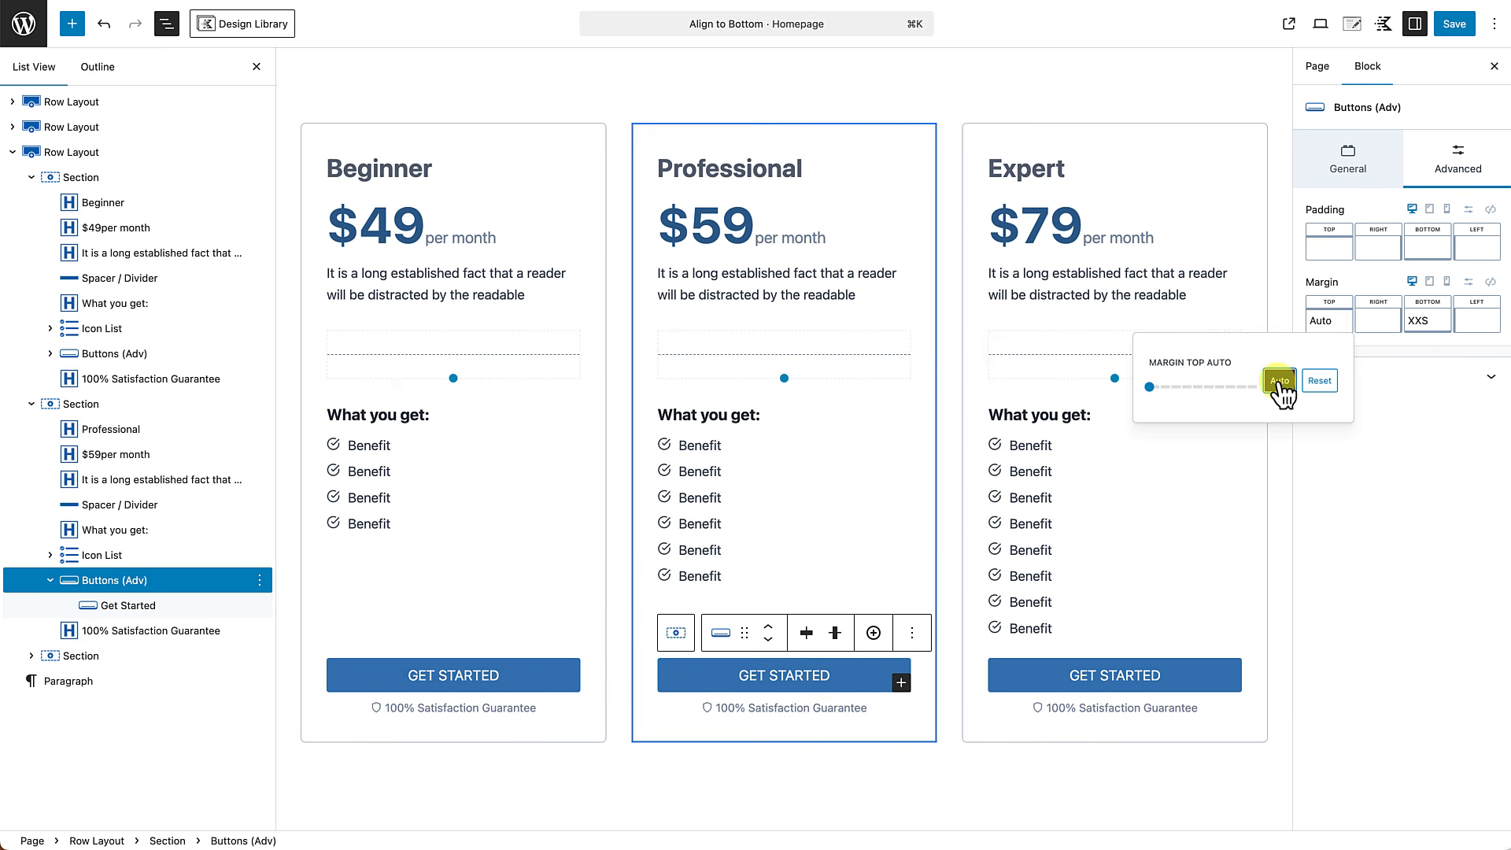
# Set the top margin of the Expert card's Buttons (Adv) block to Auto.
pyautogui.click(35, 669)
pyautogui.click(33, 657)
pyautogui.scroll(-2, 111, 669)
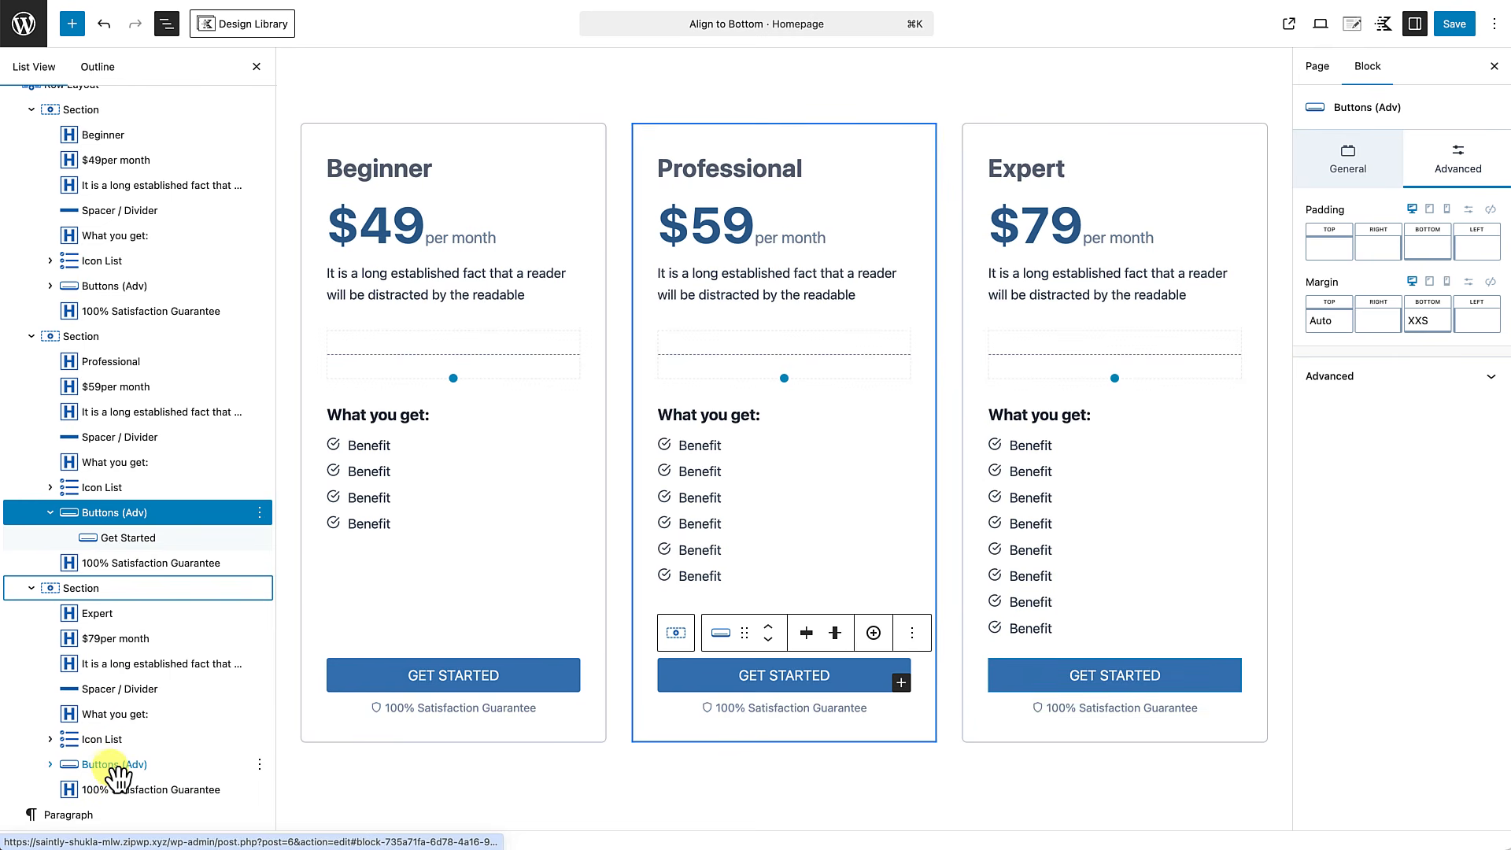
pyautogui.click(117, 765)
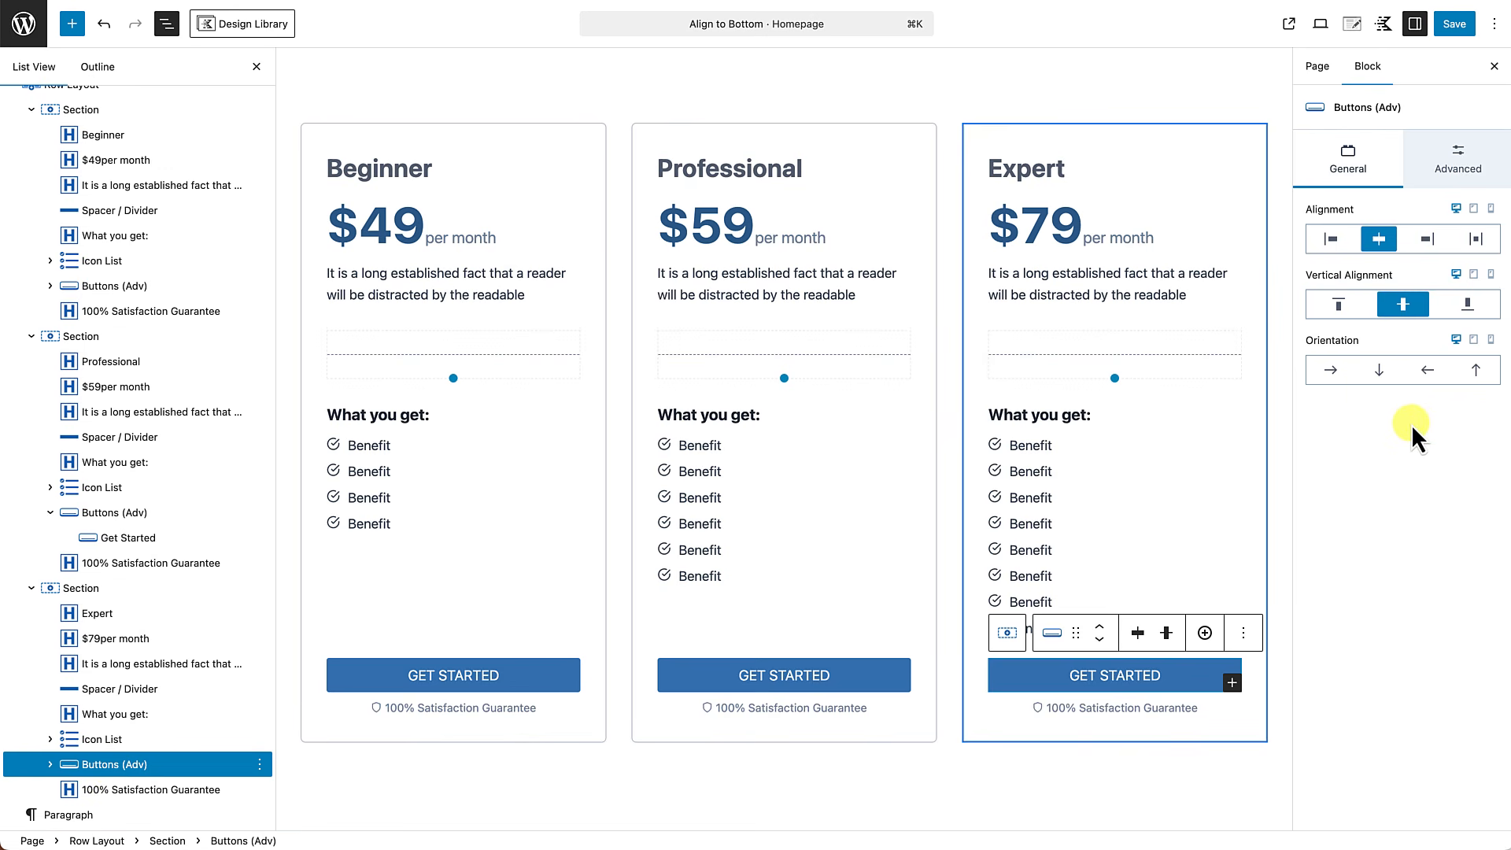
pyautogui.click(1471, 183)
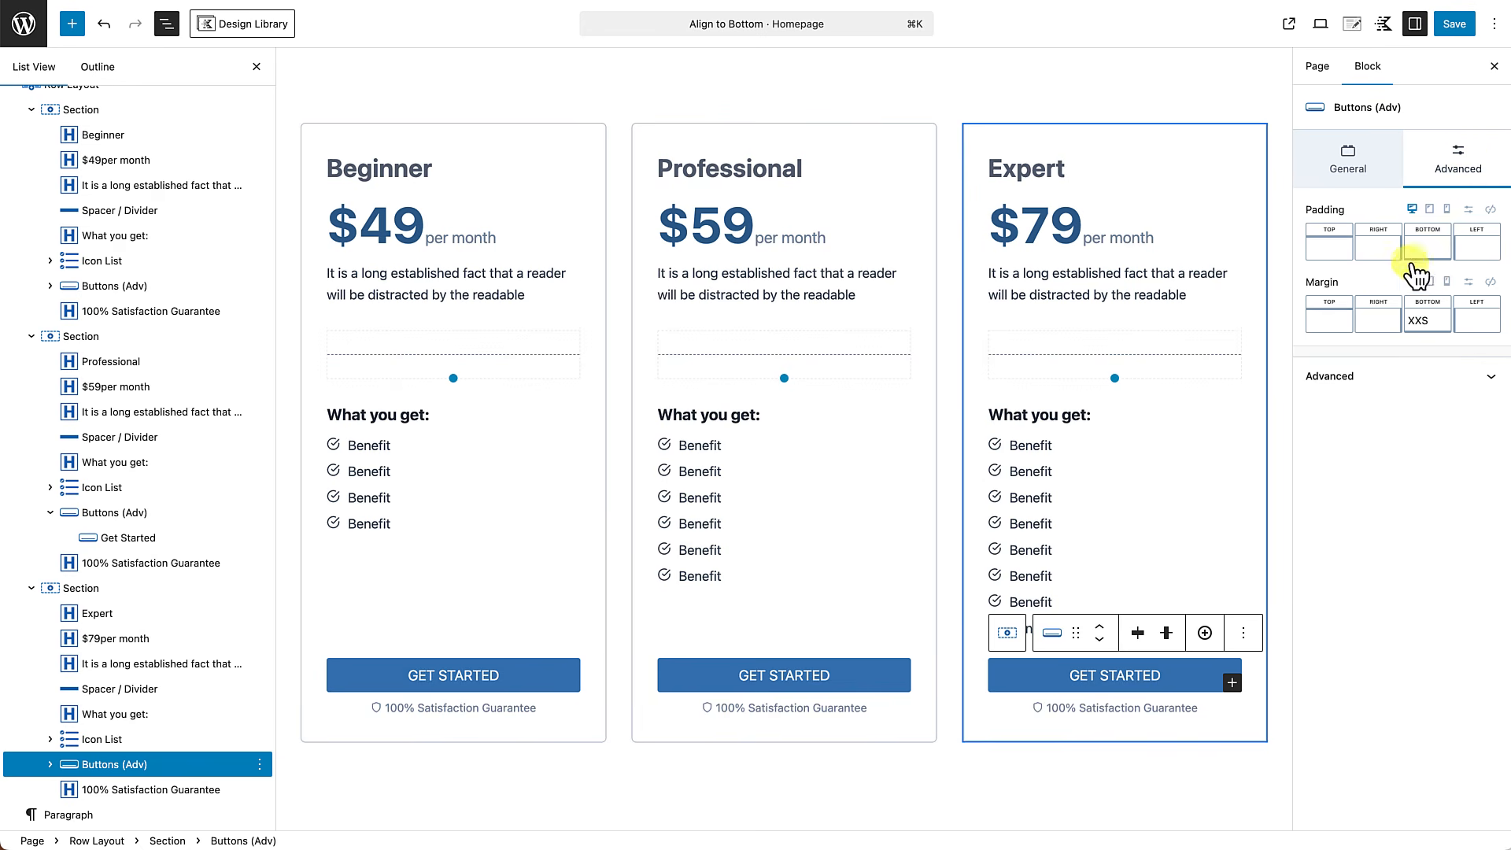
pyautogui.click(1341, 320)
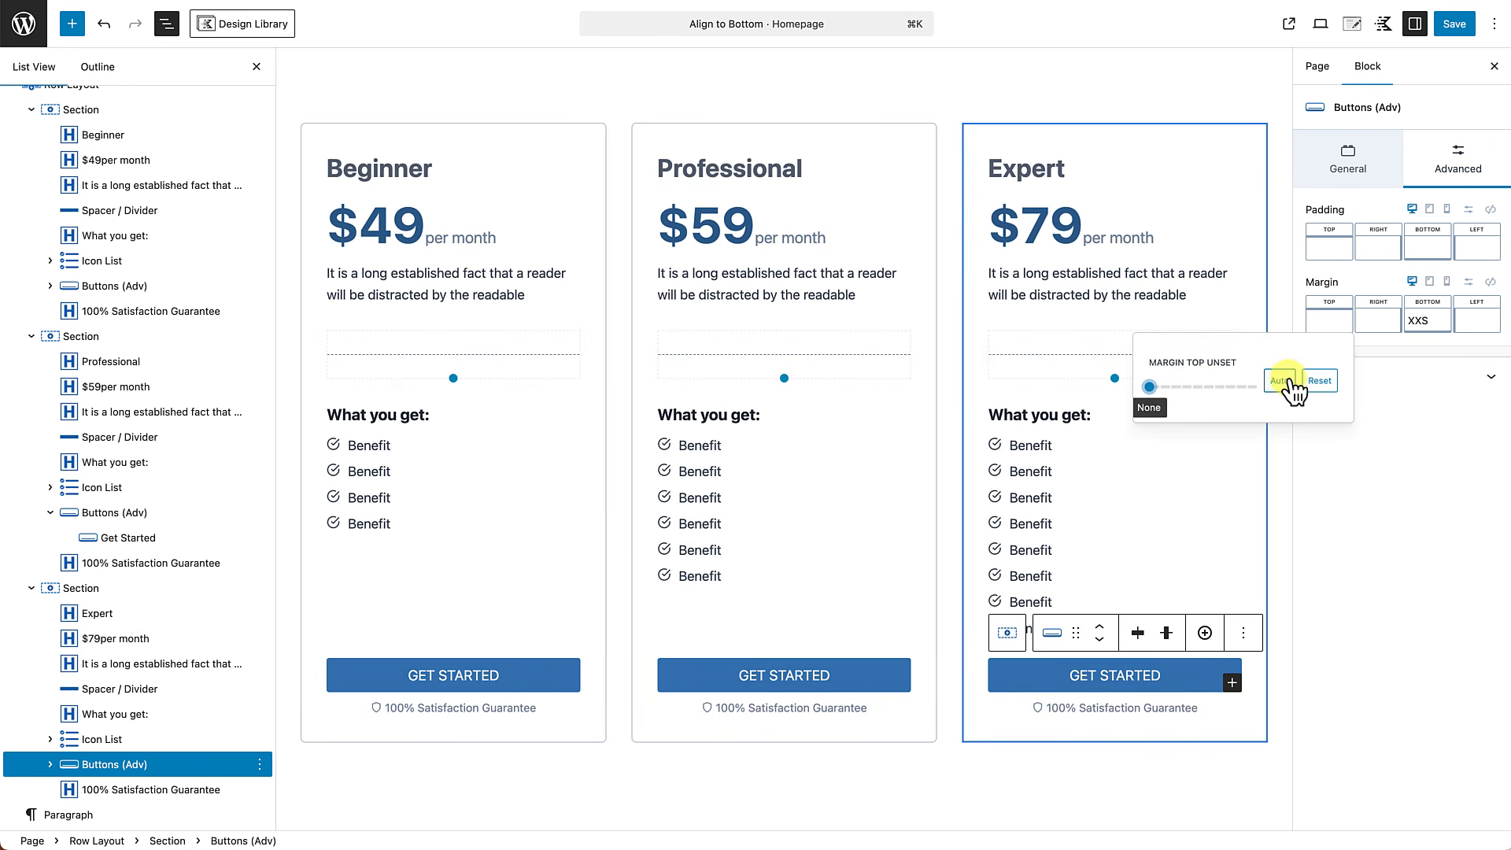
pyautogui.click(1287, 381)
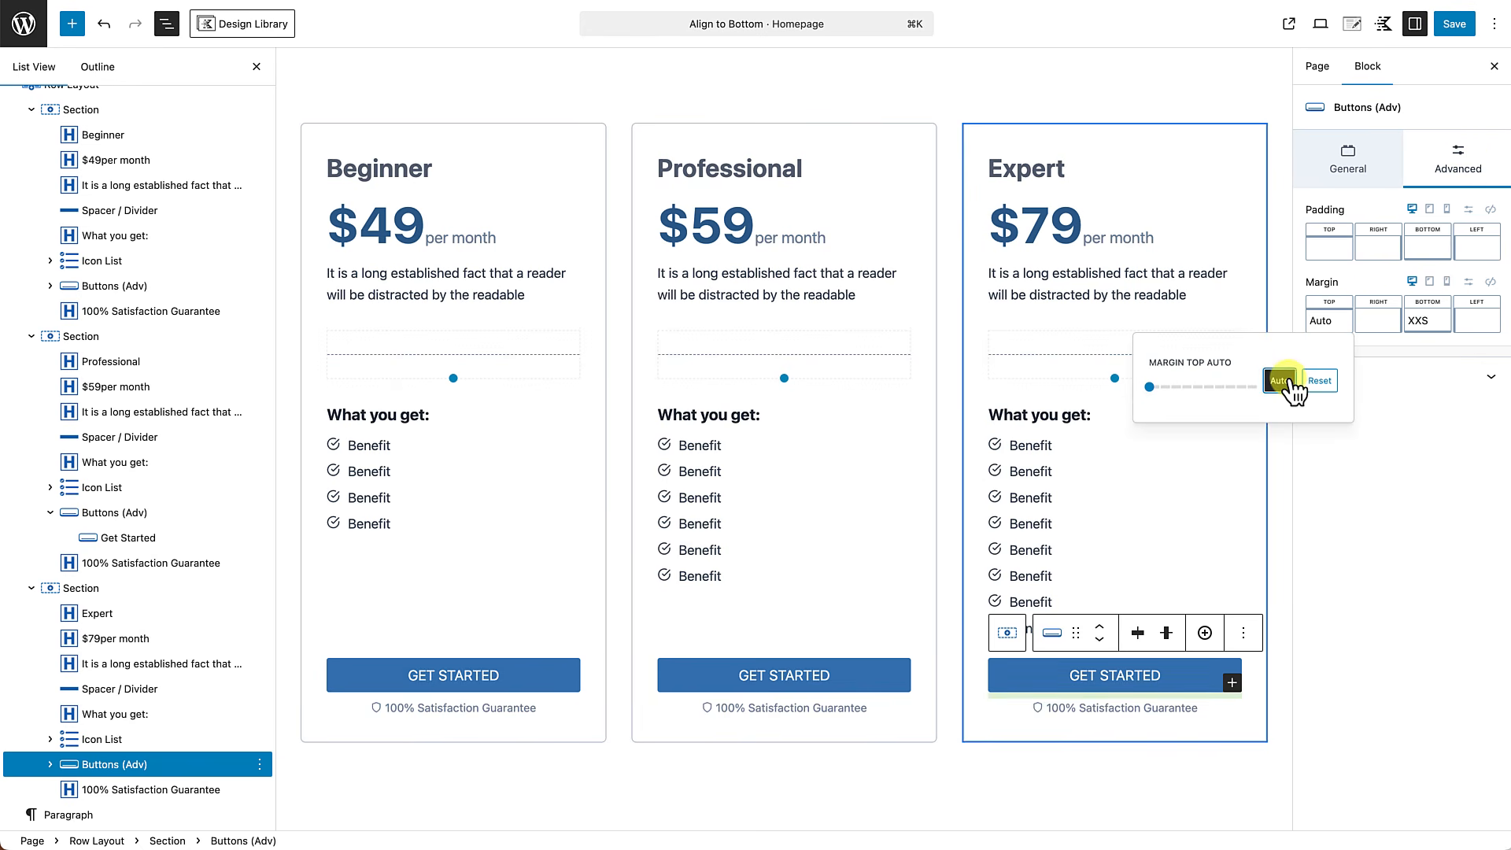
# Close the block list, save the homepage and open the saved page for viewing.
pyautogui.click(1268, 775)
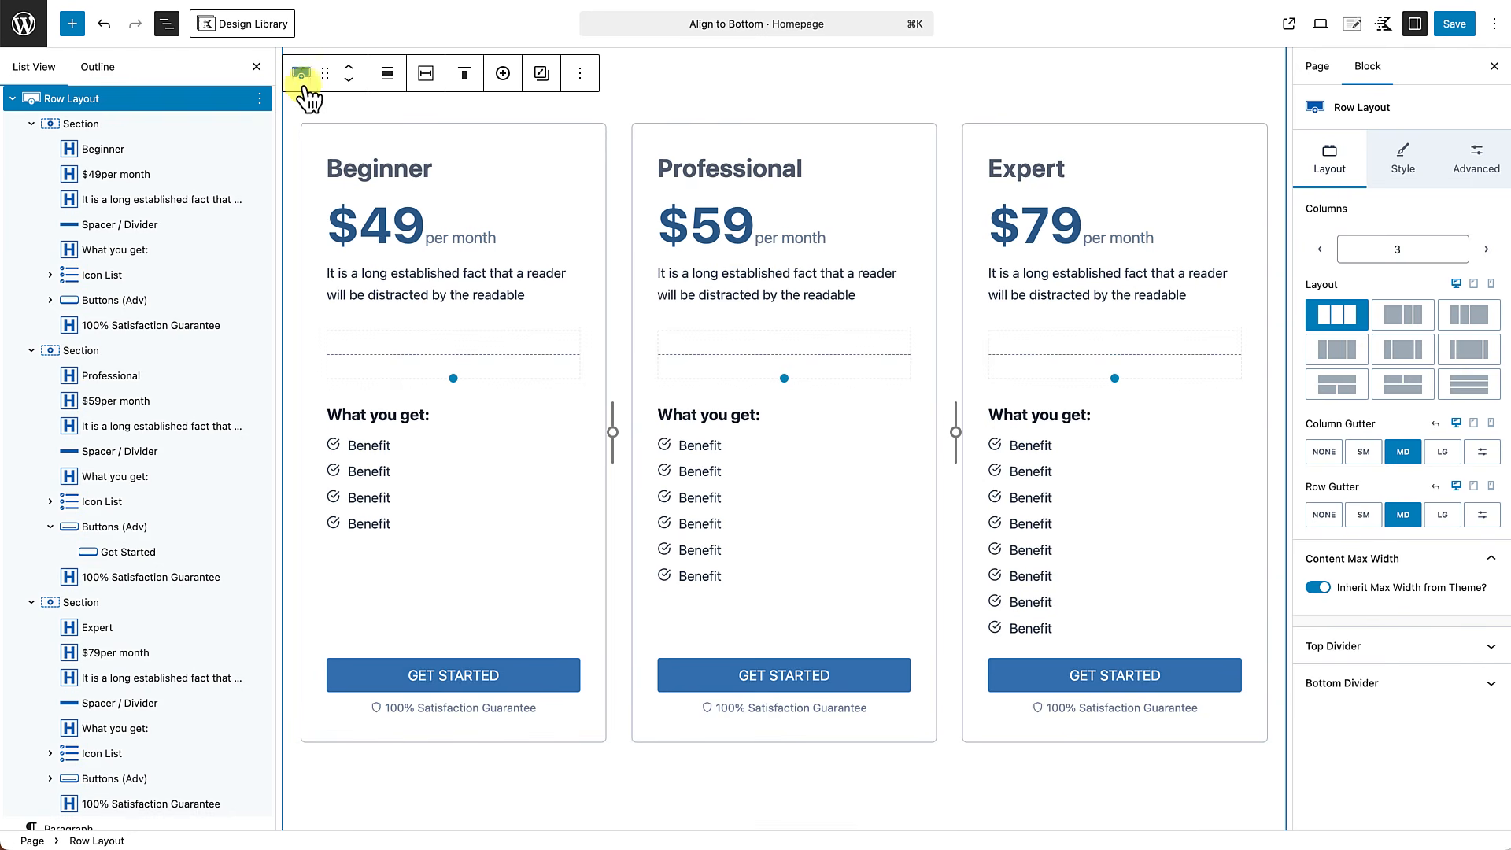
pyautogui.click(256, 68)
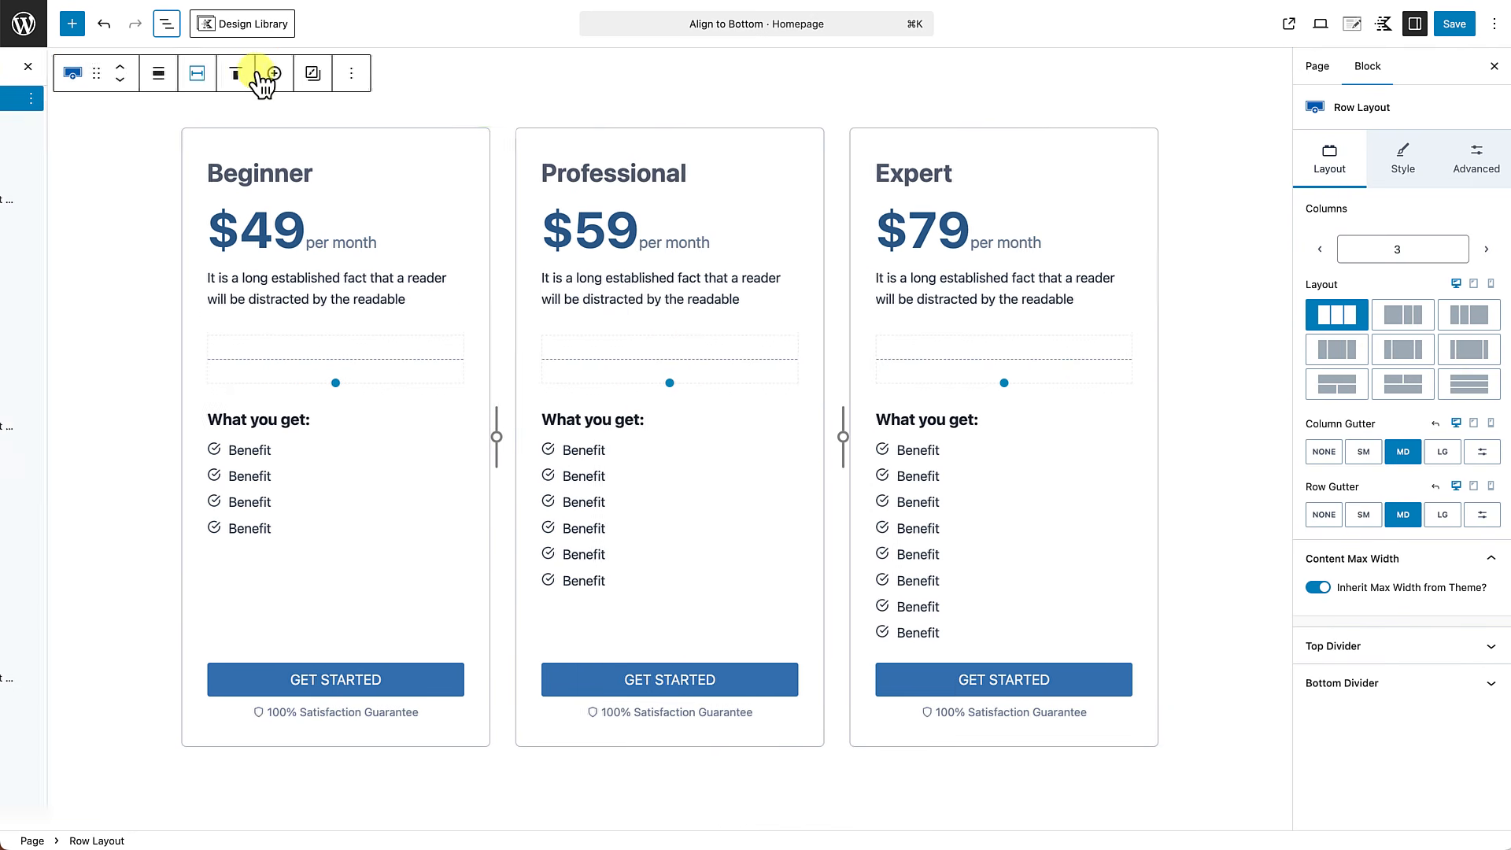
pyautogui.click(1464, 25)
pyautogui.click(155, 814)
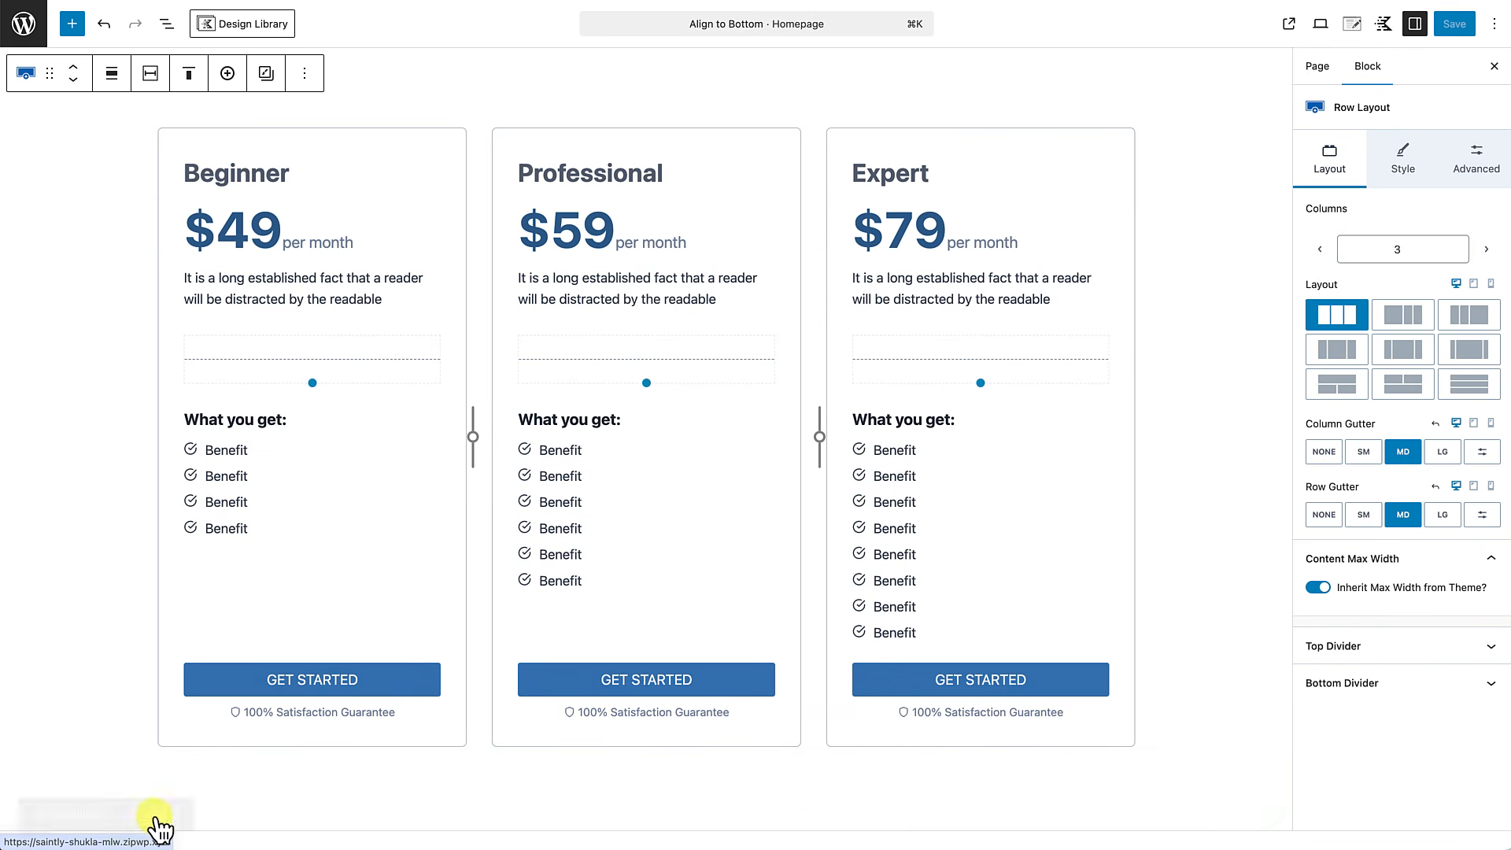